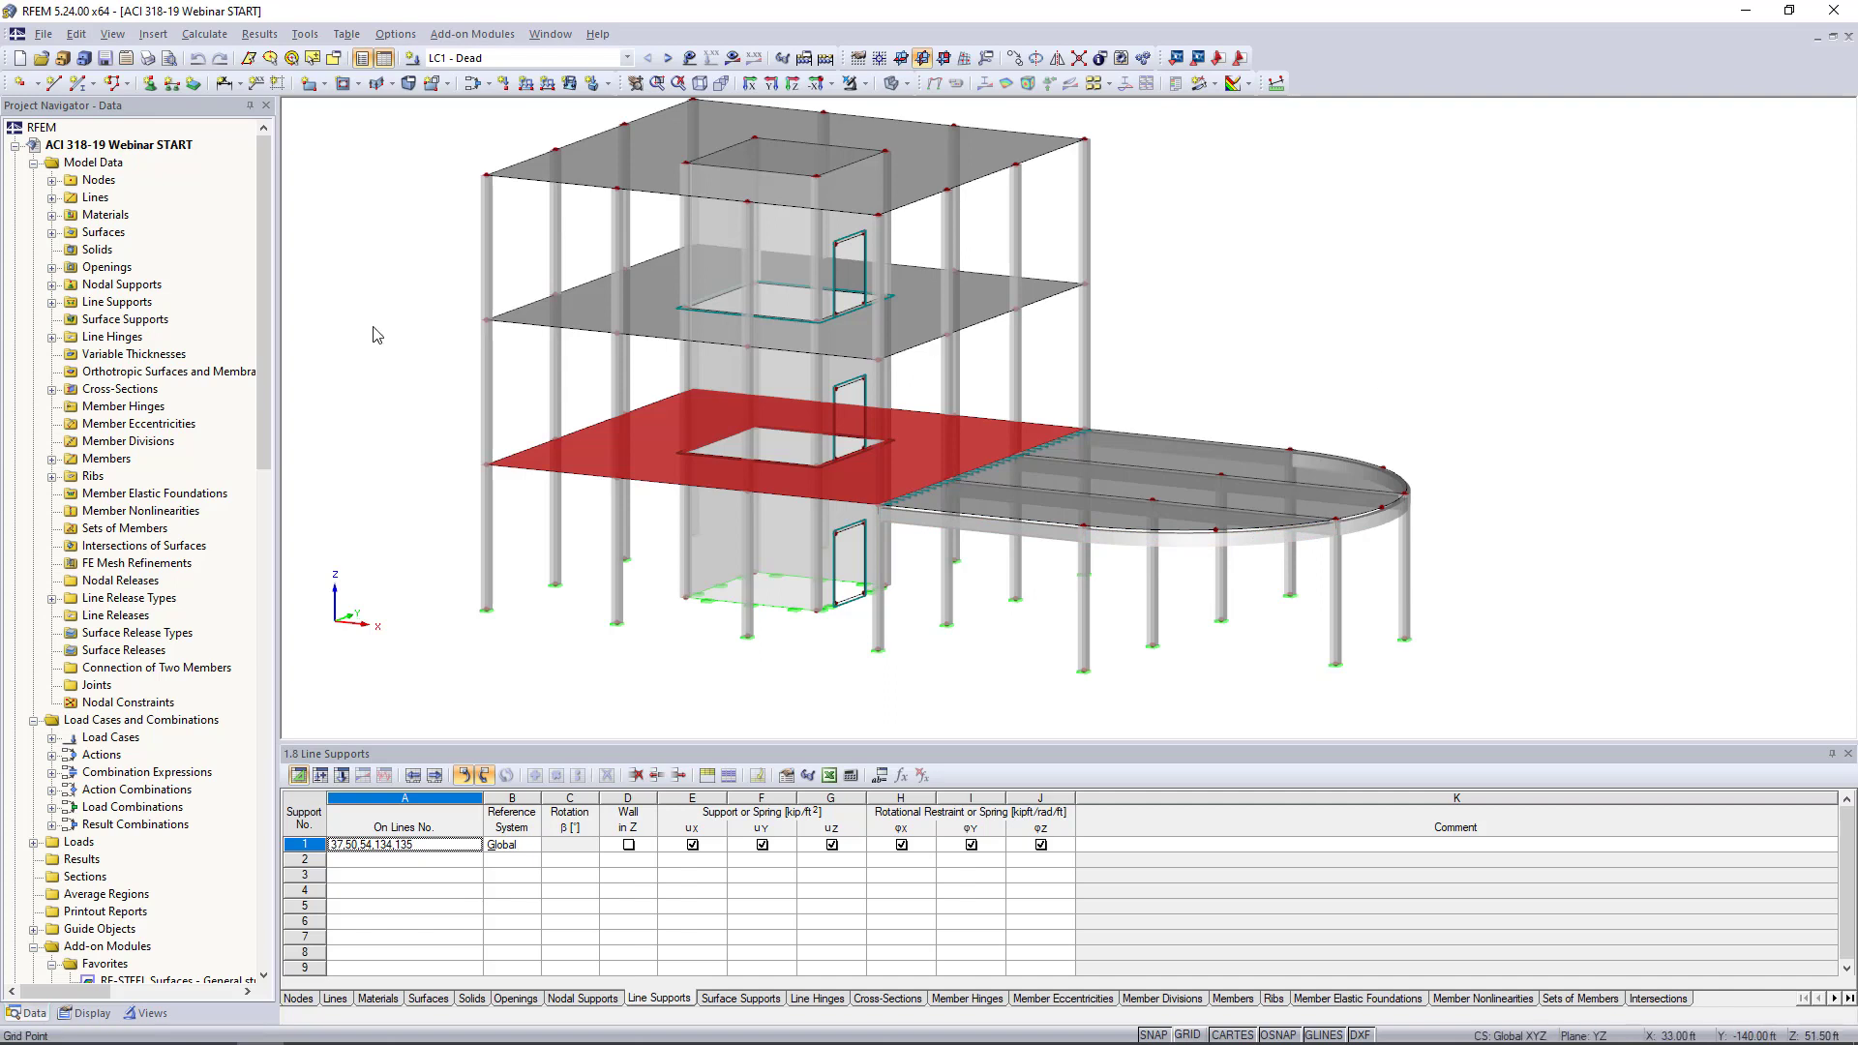
Highlight all model elements that use the 4000 psi concrete material
{"action": "scroll", "coordinate": [383, 334], "scroll_direction": "down", "scroll_amount": 3}
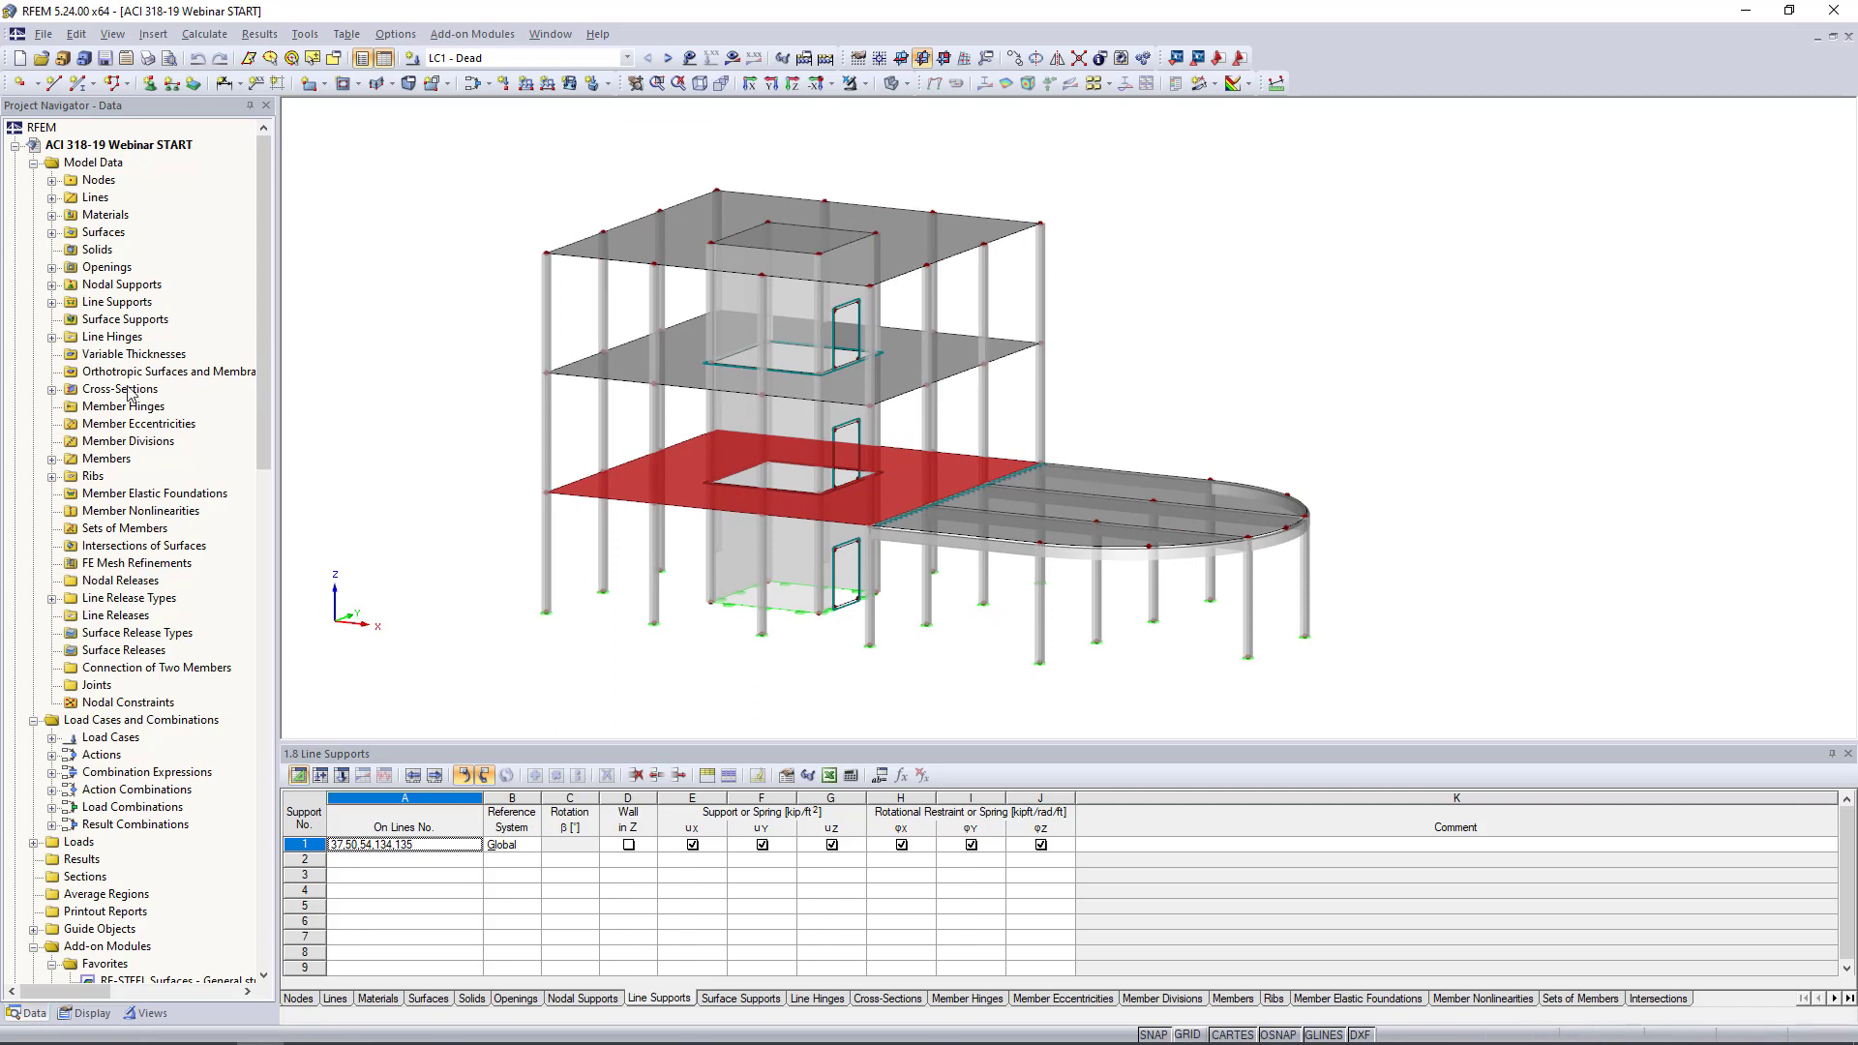
{"action": "left_click", "coordinate": [53, 216]}
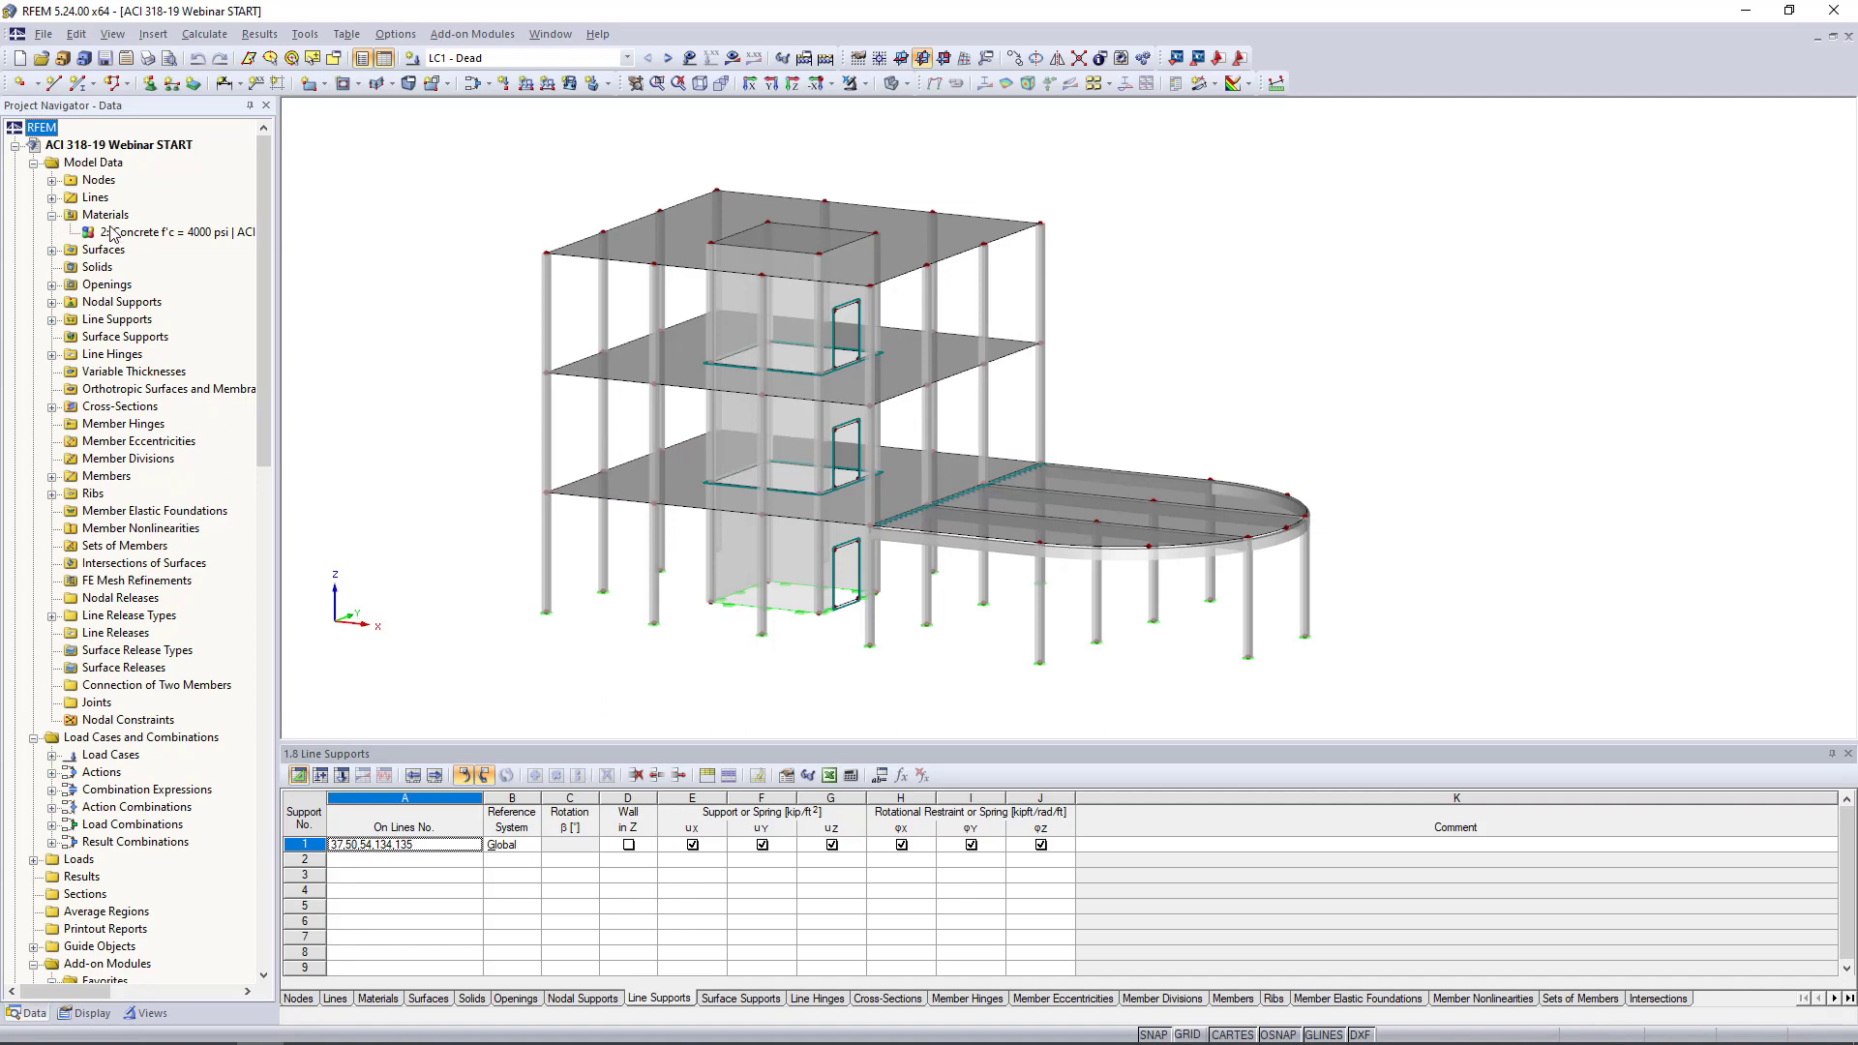
{"action": "left_click", "coordinate": [113, 231]}
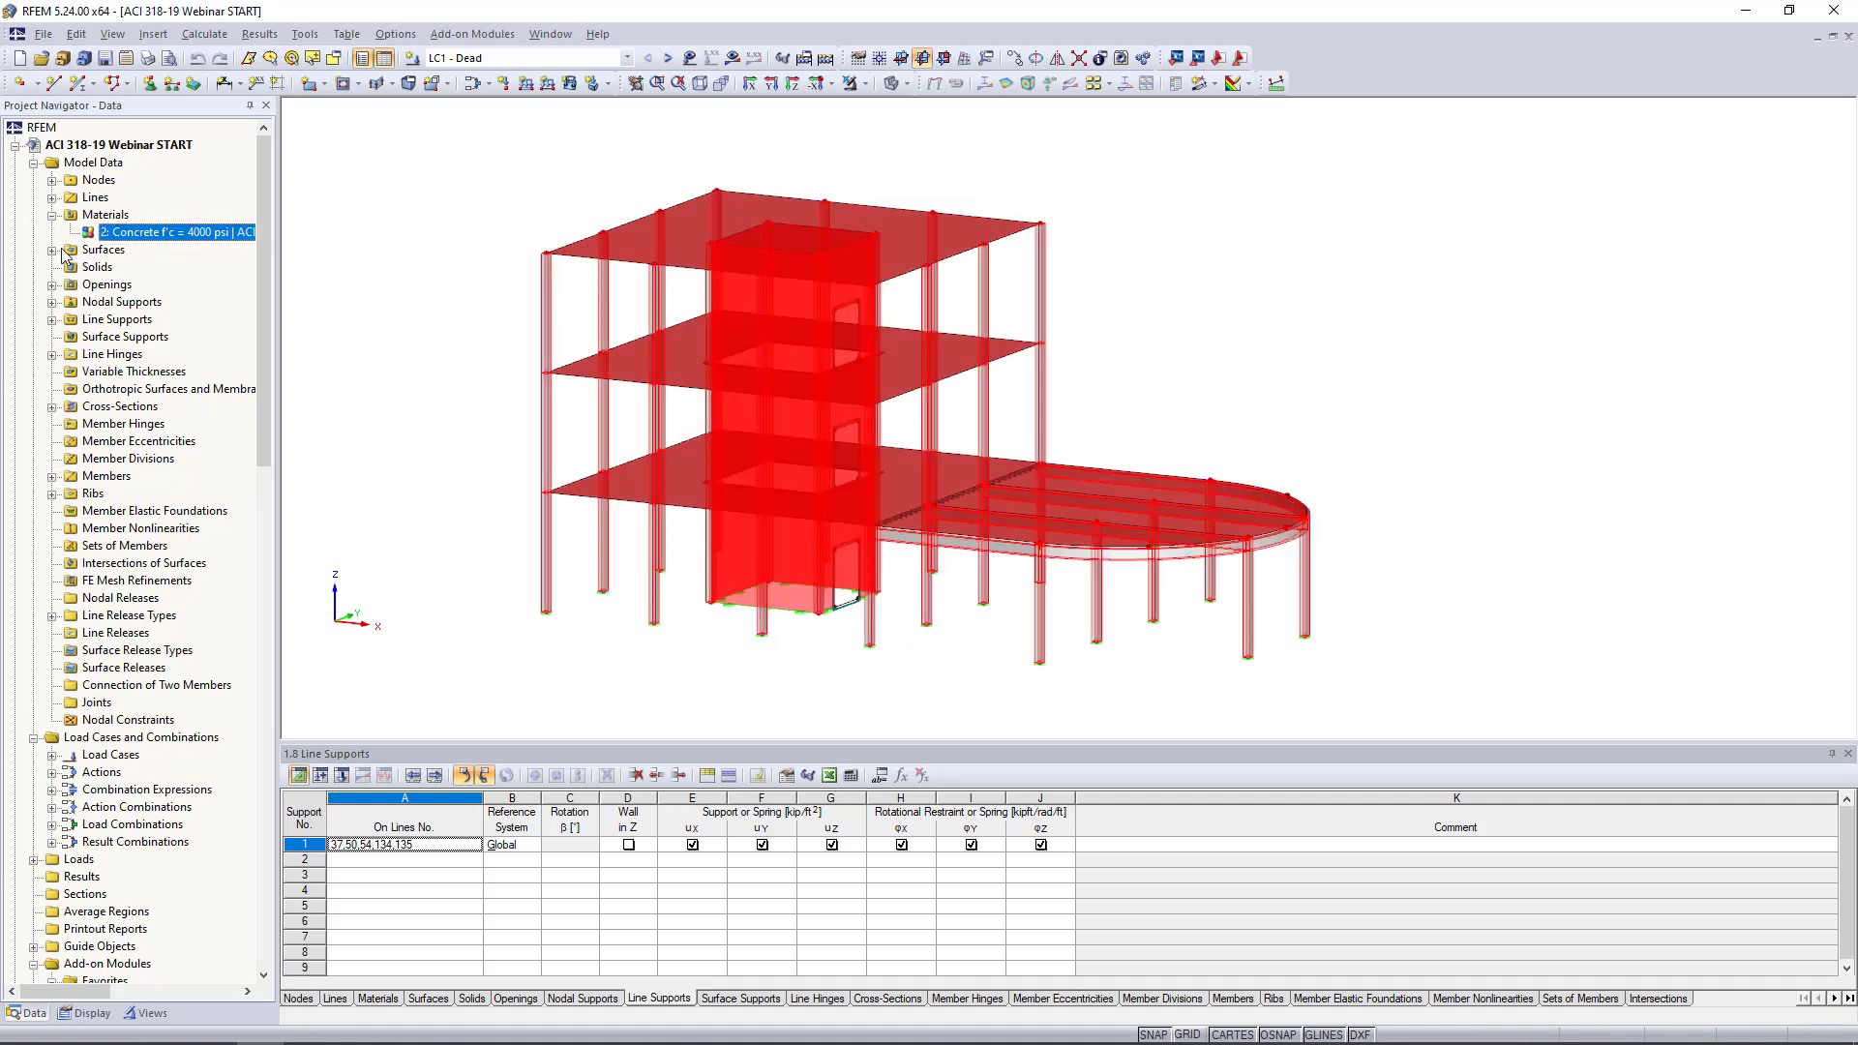
{"action": "left_click", "coordinate": [53, 215]}
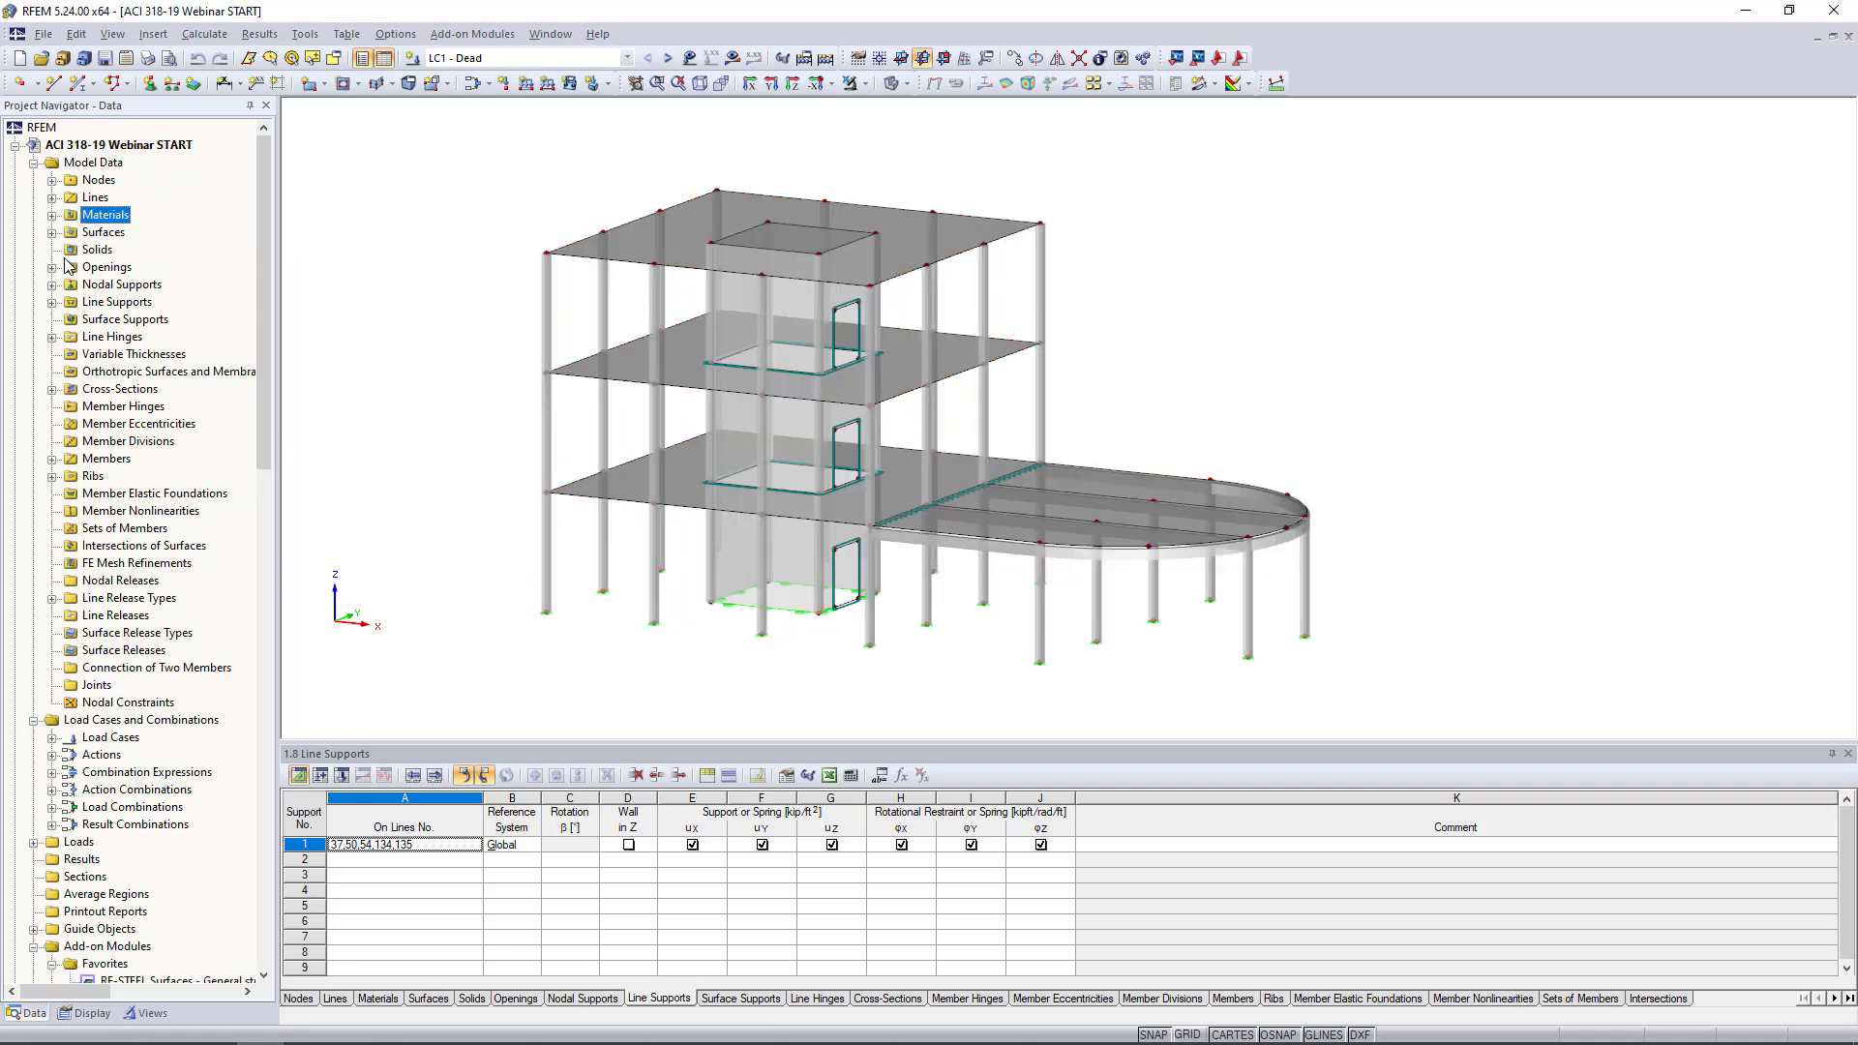
Highlight the members using the Rectangle 12/12 cross-section and those using Rectangle 10/18
{"action": "left_click", "coordinate": [52, 389]}
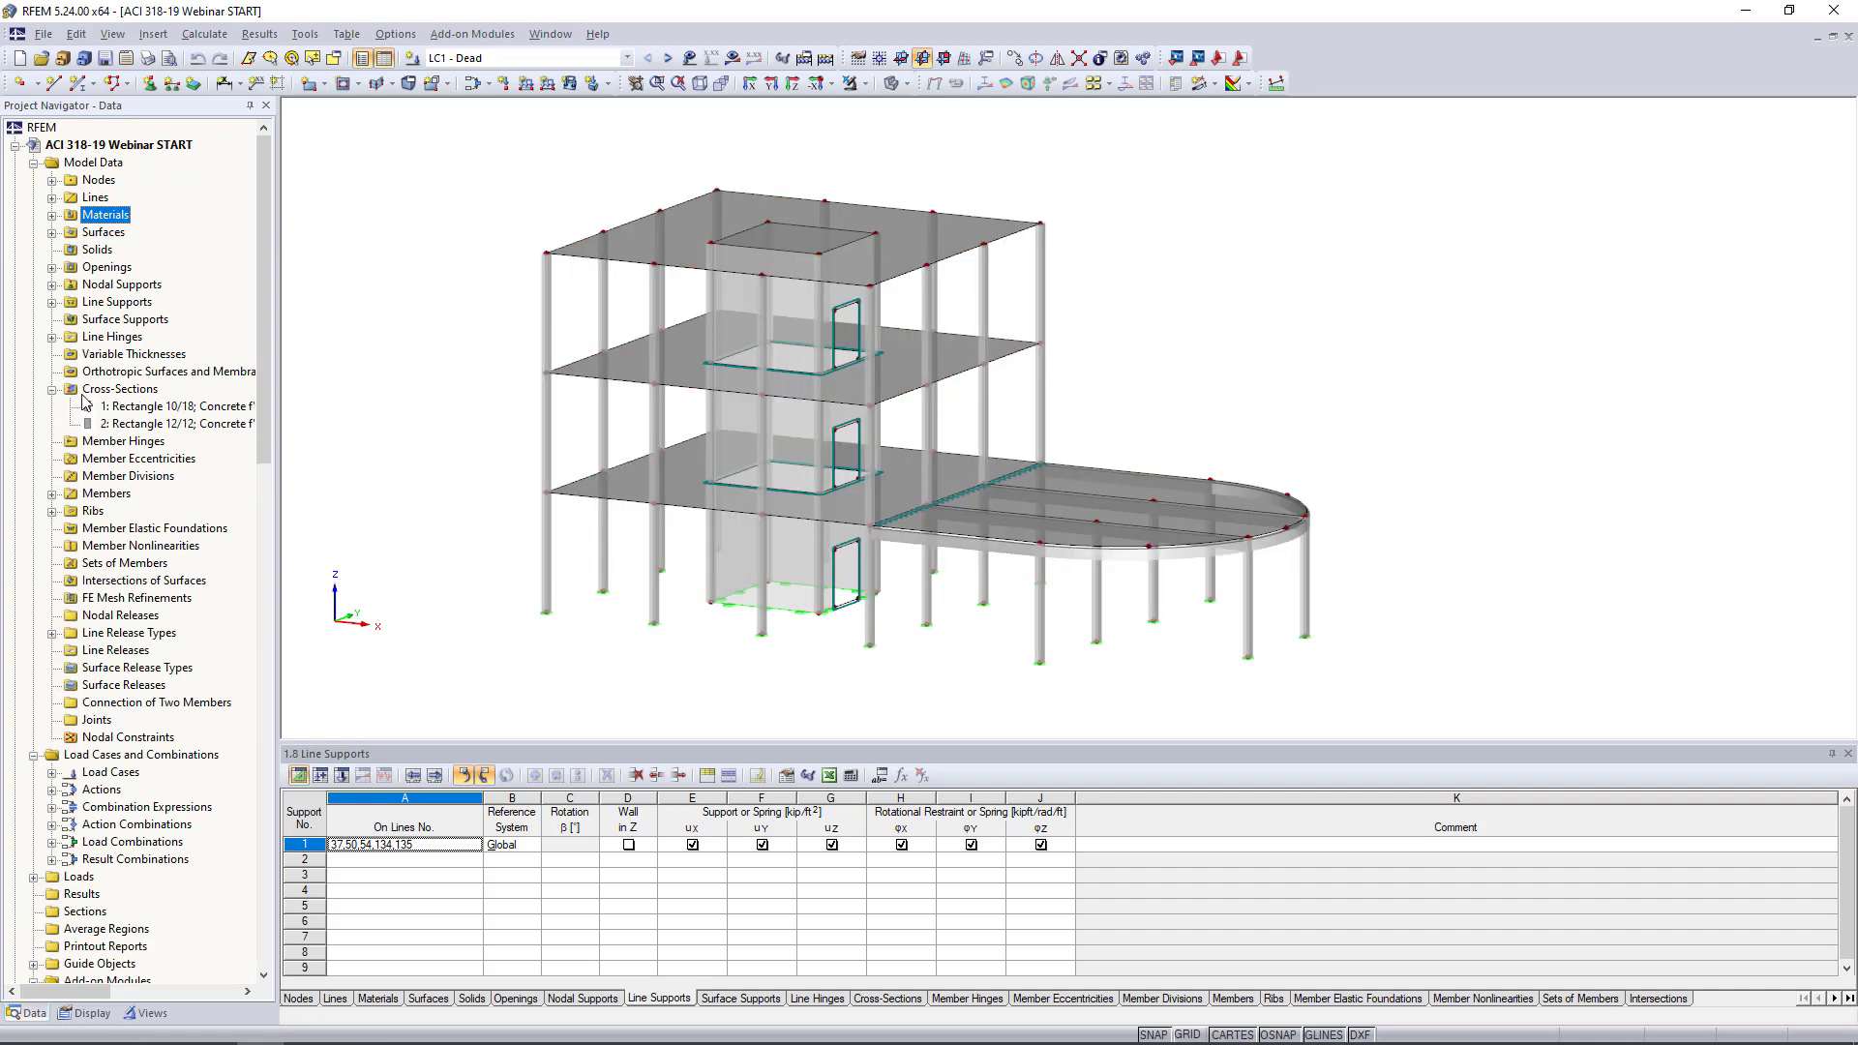
{"action": "left_click", "coordinate": [132, 432]}
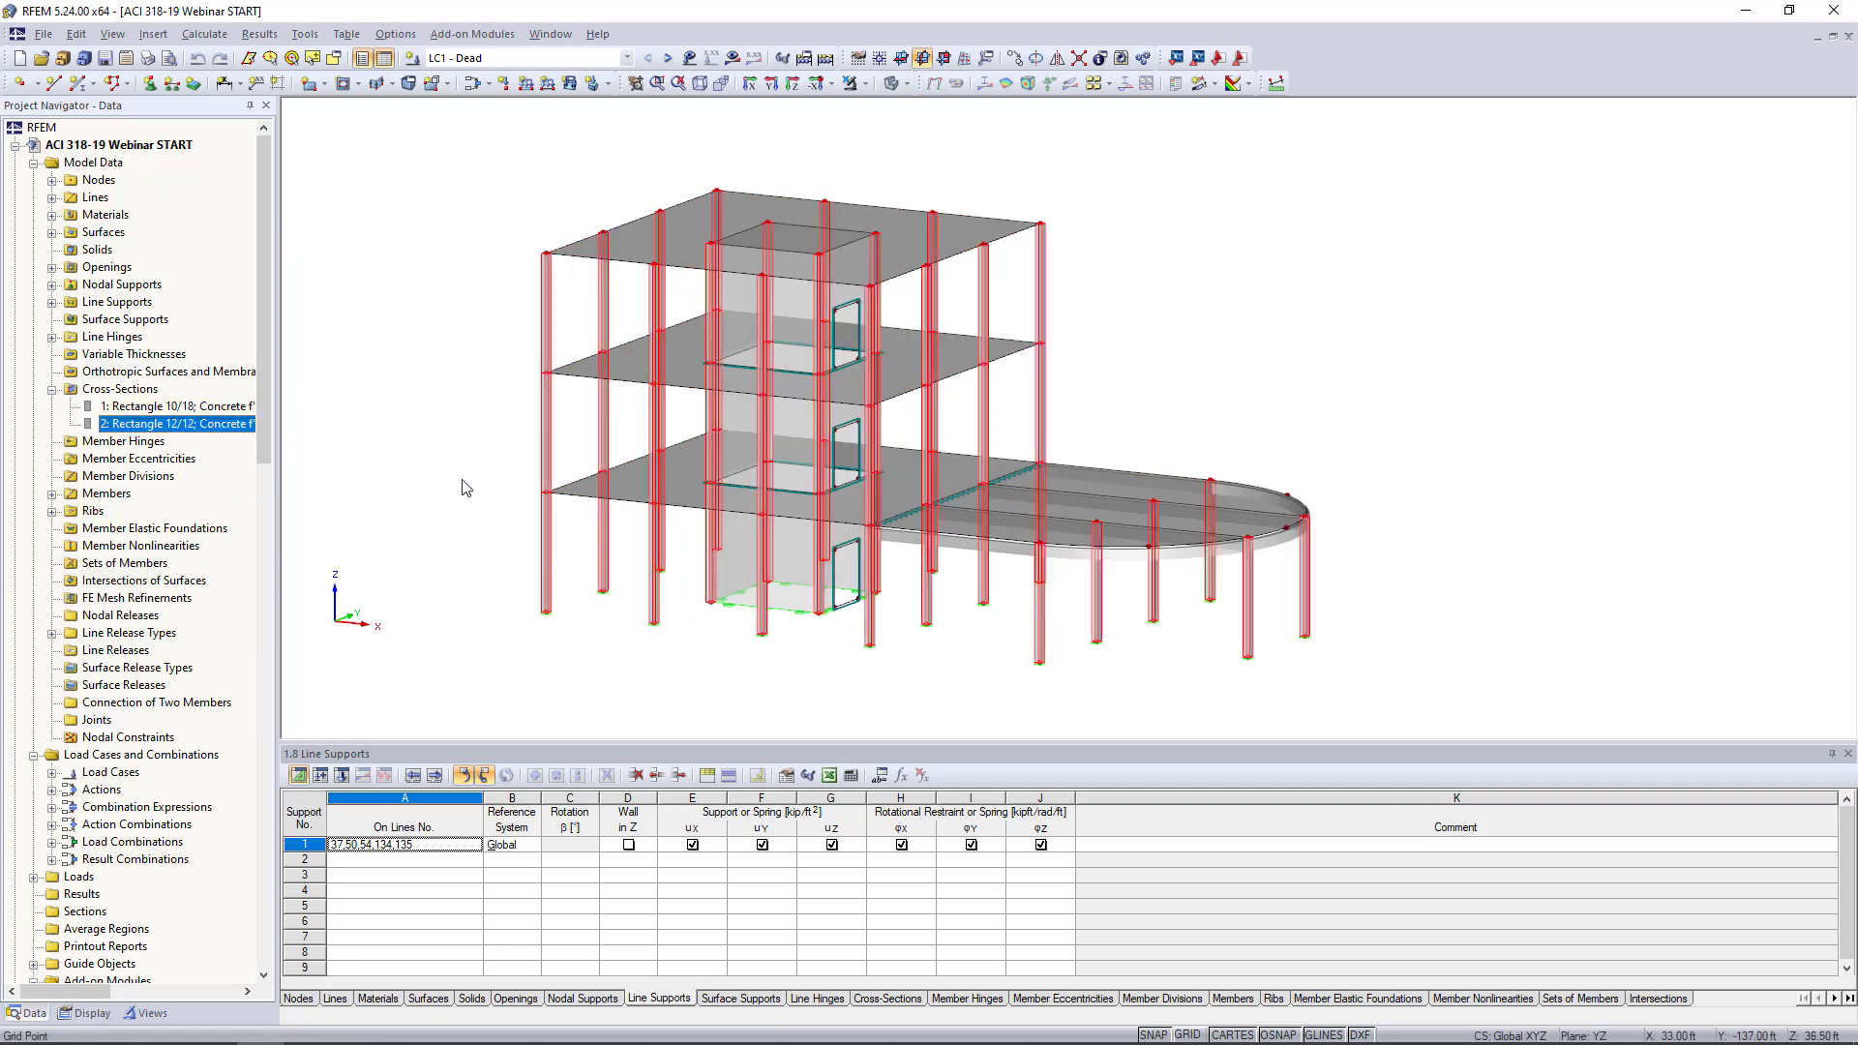
{"action": "middle_click_drag", "start_coordinate": [467, 487], "coordinate": [503, 434], "text": "ctrl"}
{"action": "left_click", "coordinate": [197, 407]}
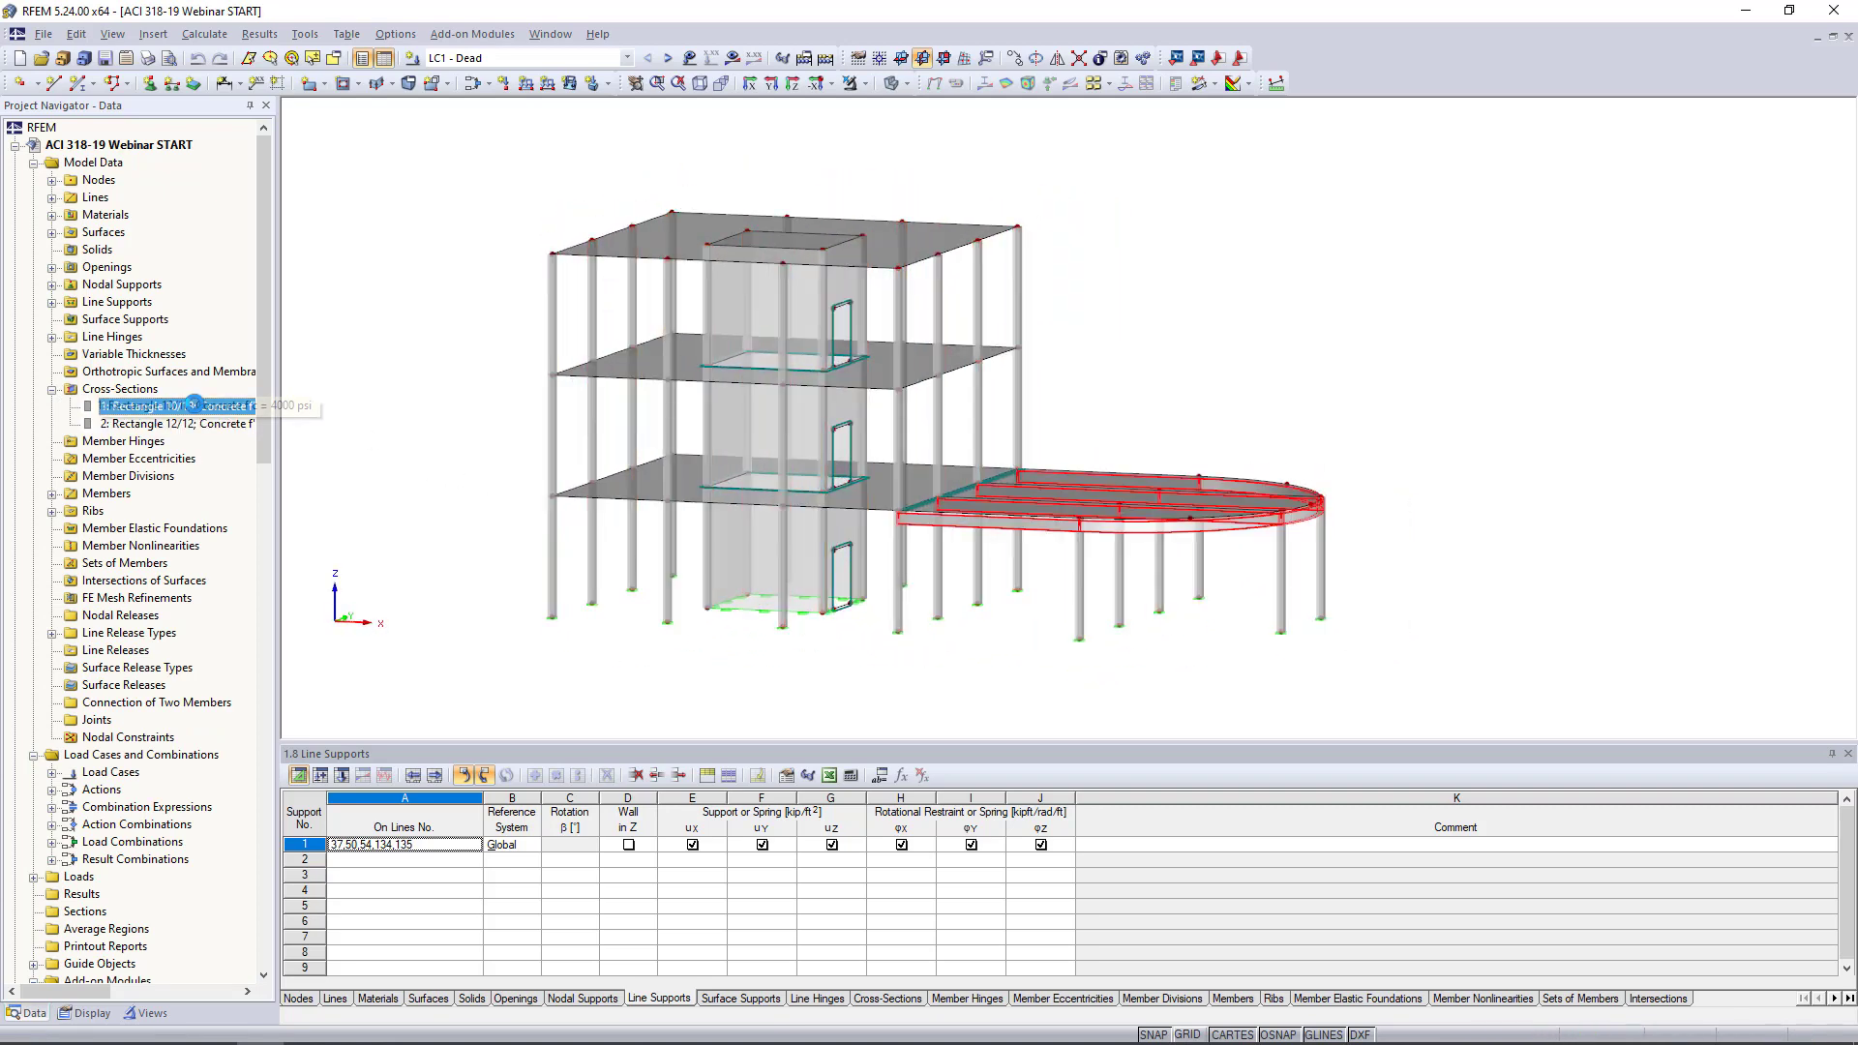
{"action": "scroll", "coordinate": [995, 577], "scroll_direction": "up", "scroll_amount": 3}
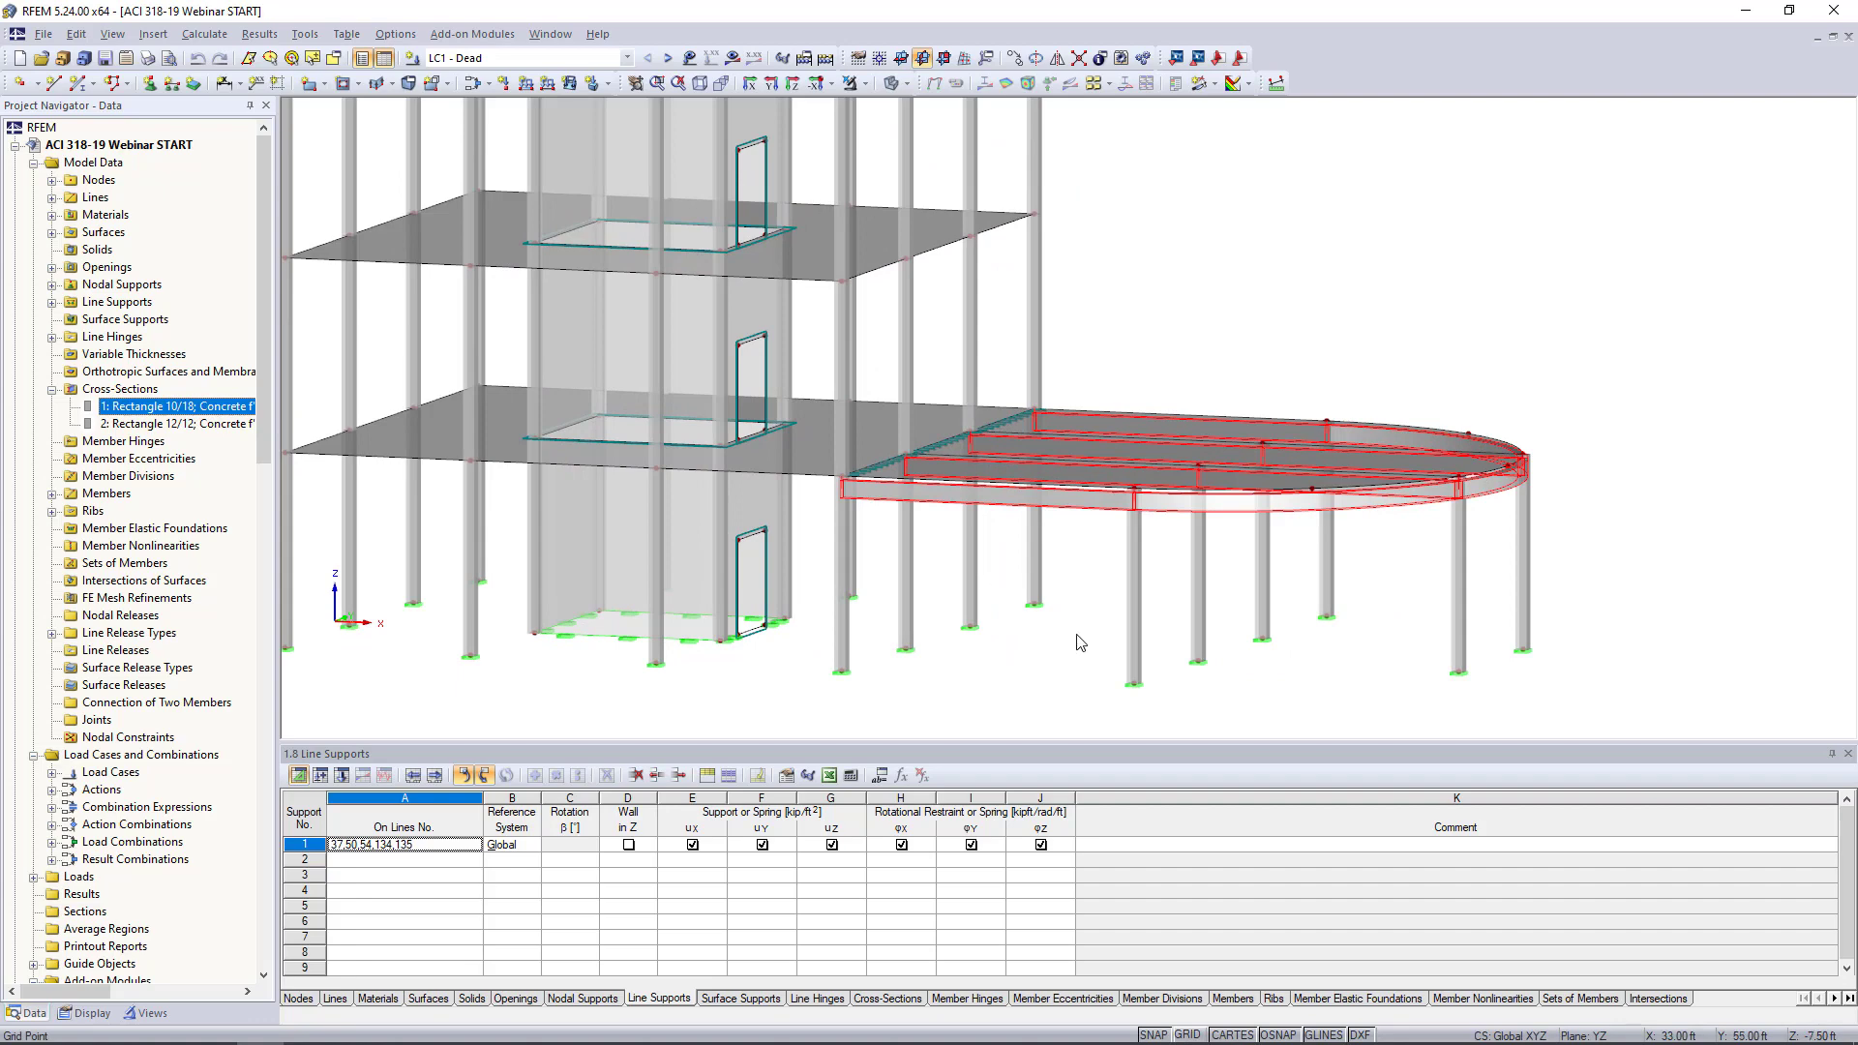
{"action": "left_click", "coordinate": [51, 389]}
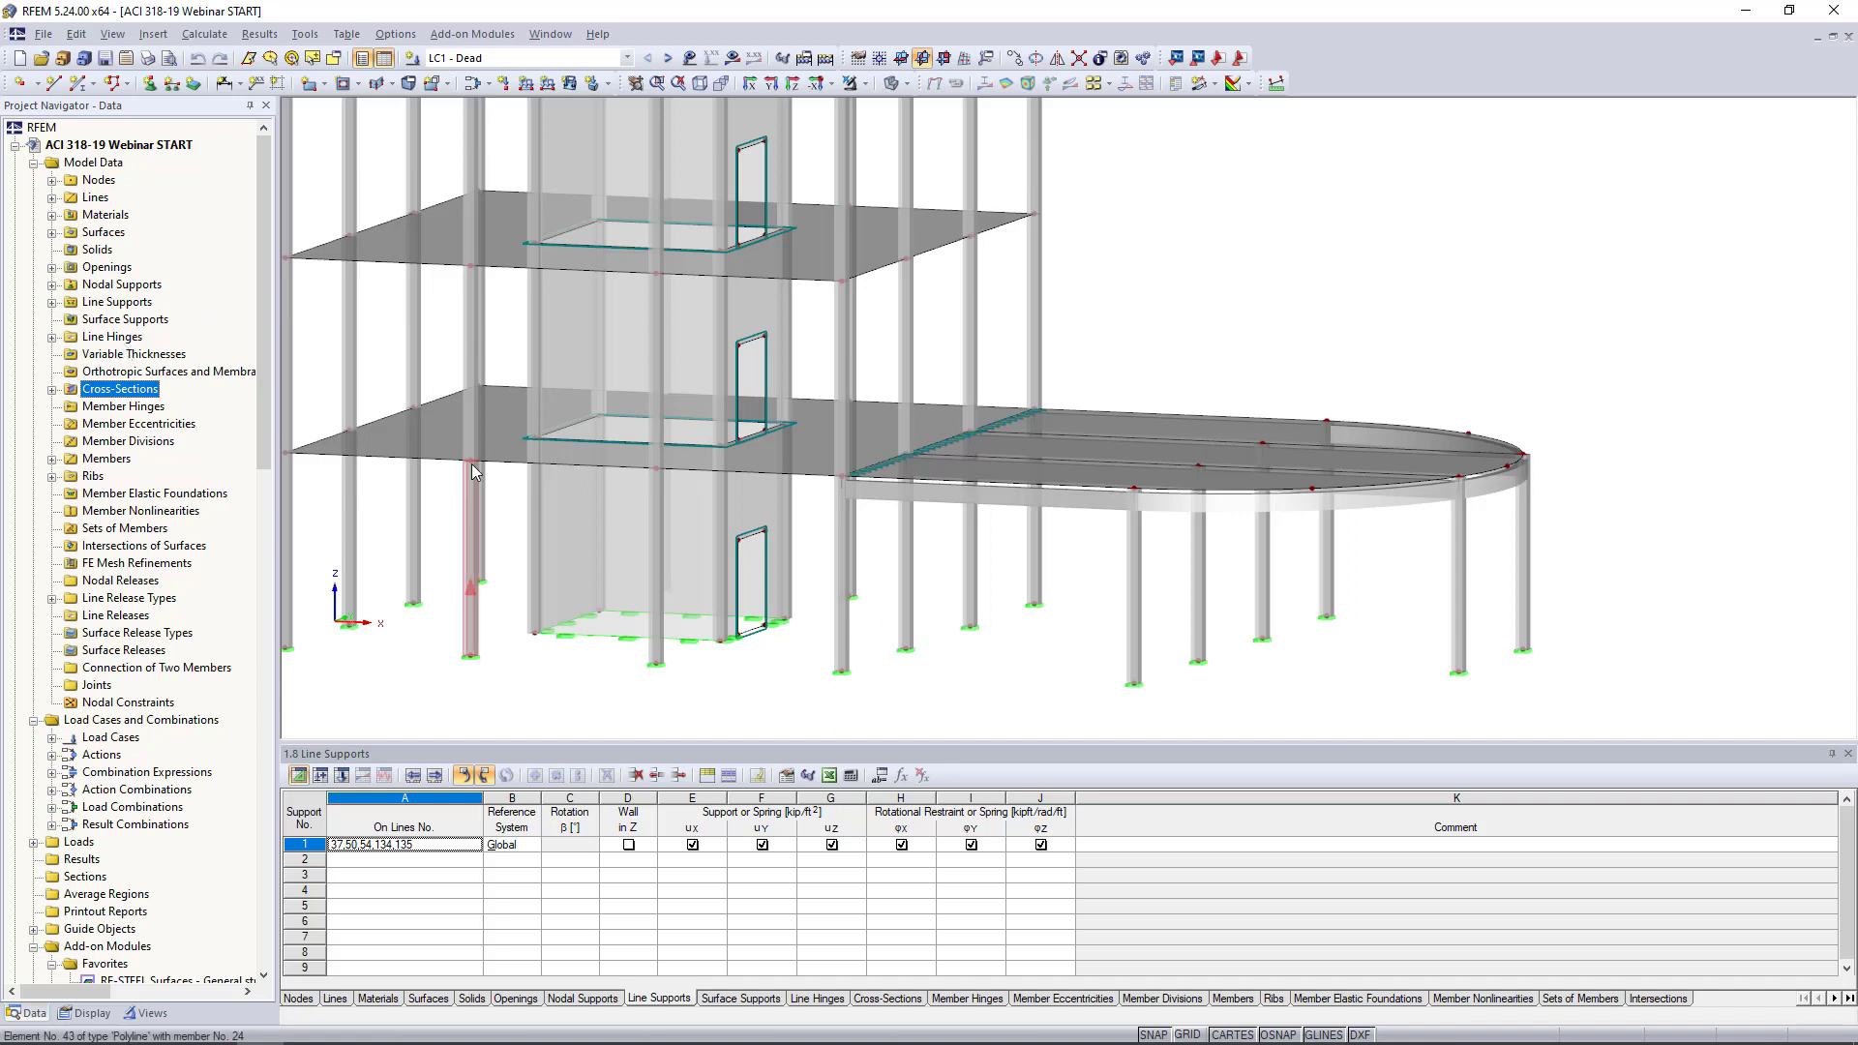
Shrink the Line Supports table to give the model view more height
{"action": "scroll", "coordinate": [1162, 408], "scroll_direction": "down", "scroll_amount": 4}
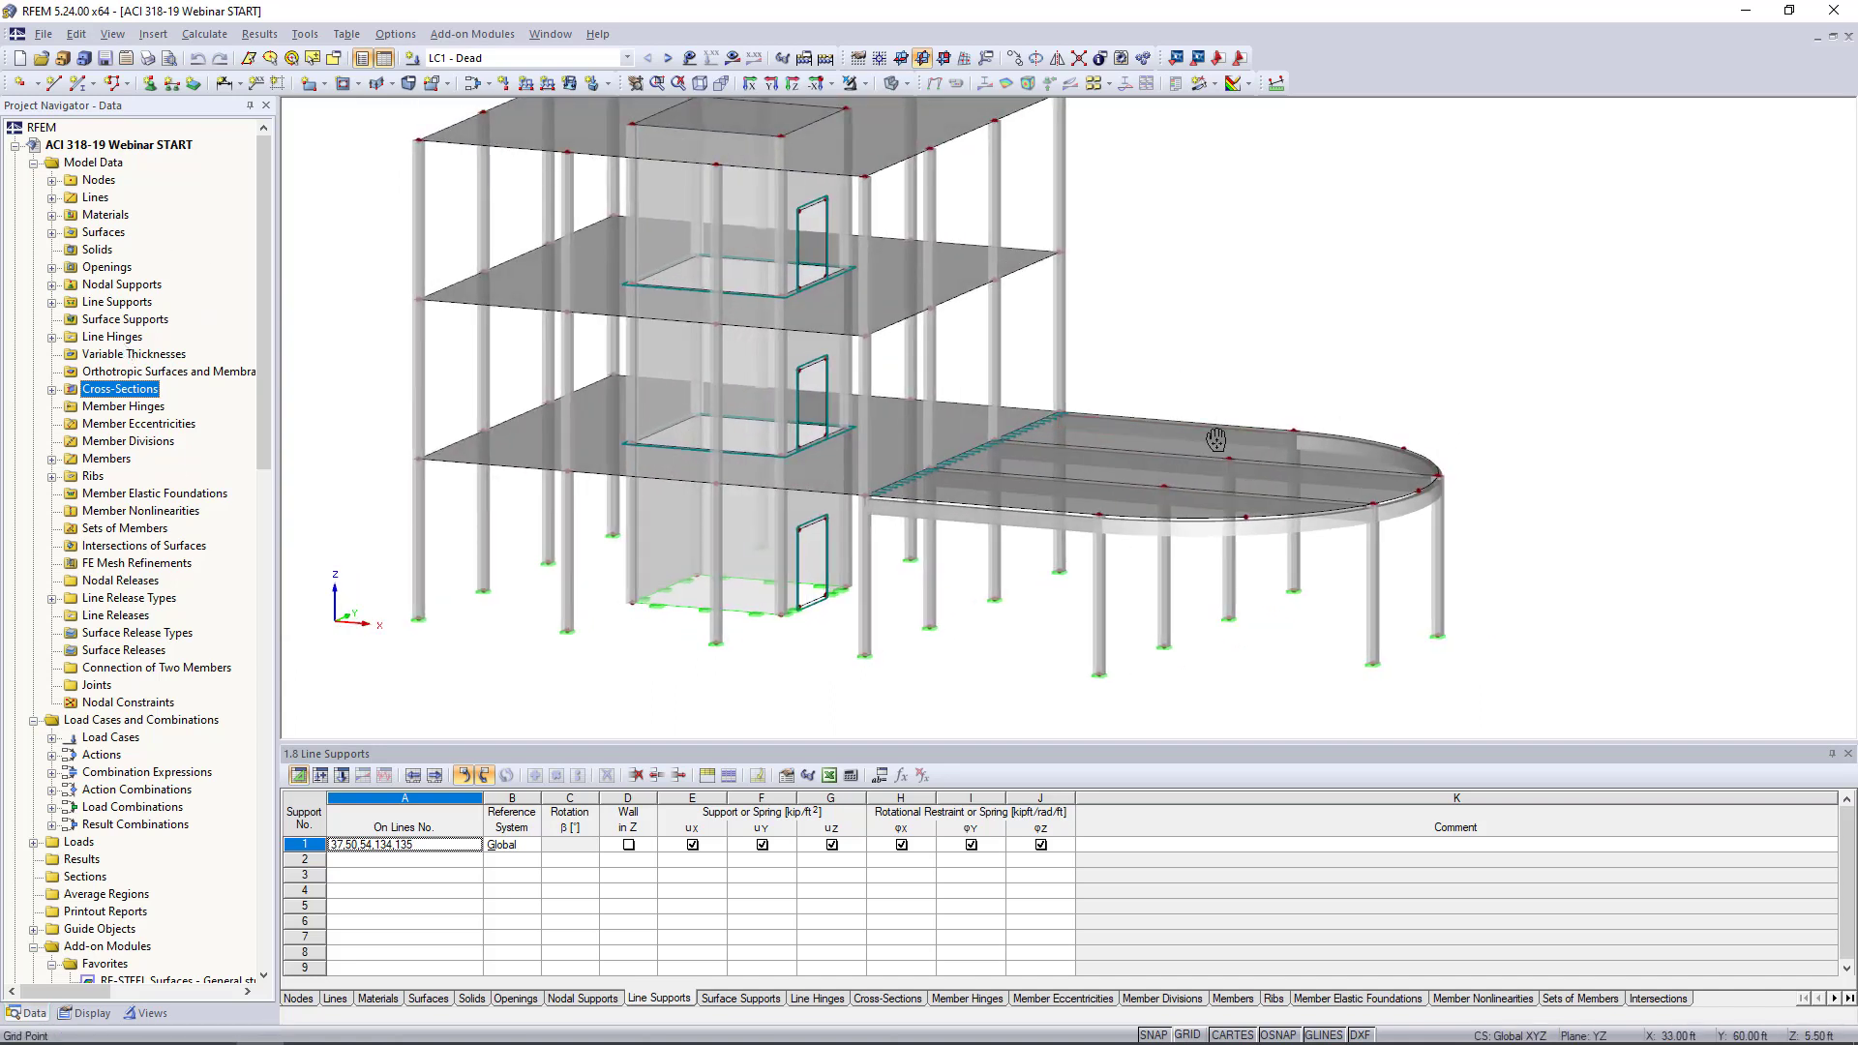
{"action": "middle_click_drag", "start_coordinate": [1216, 441], "coordinate": [1335, 493]}
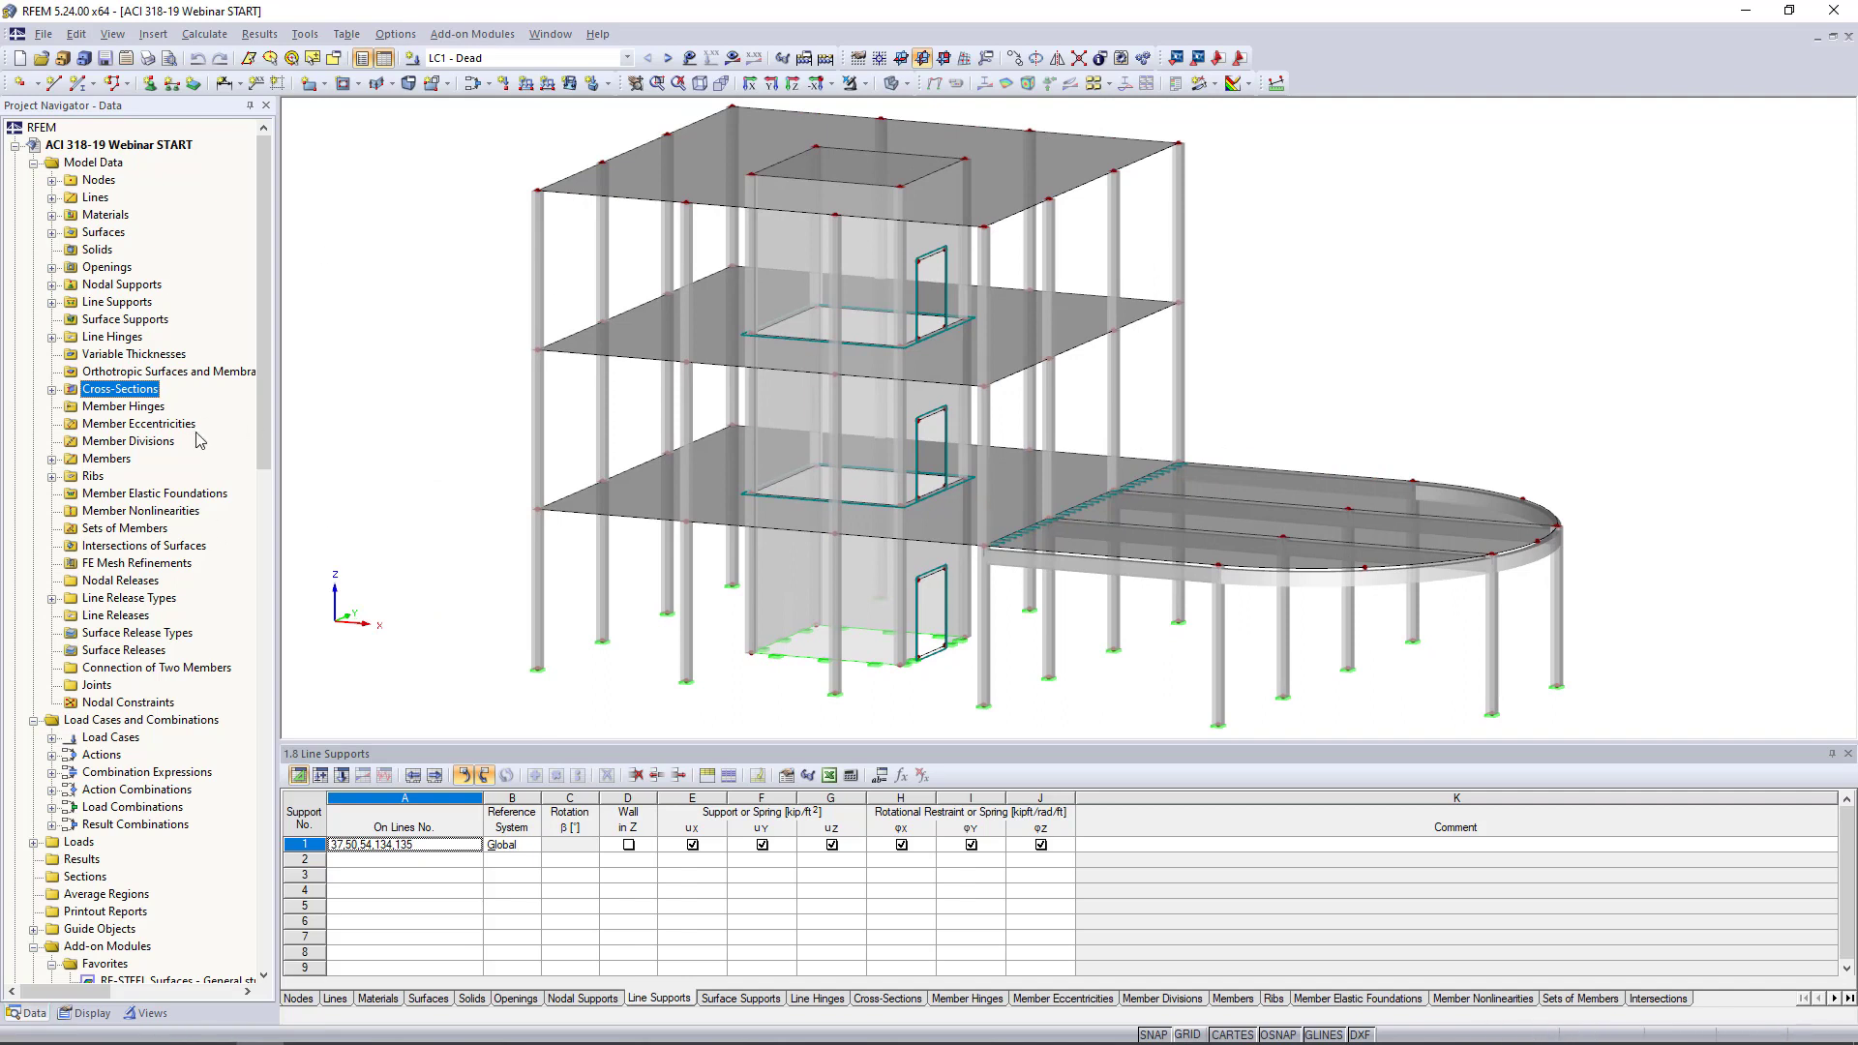
{"action": "scroll", "coordinate": [1277, 444], "scroll_direction": "down", "scroll_amount": 2}
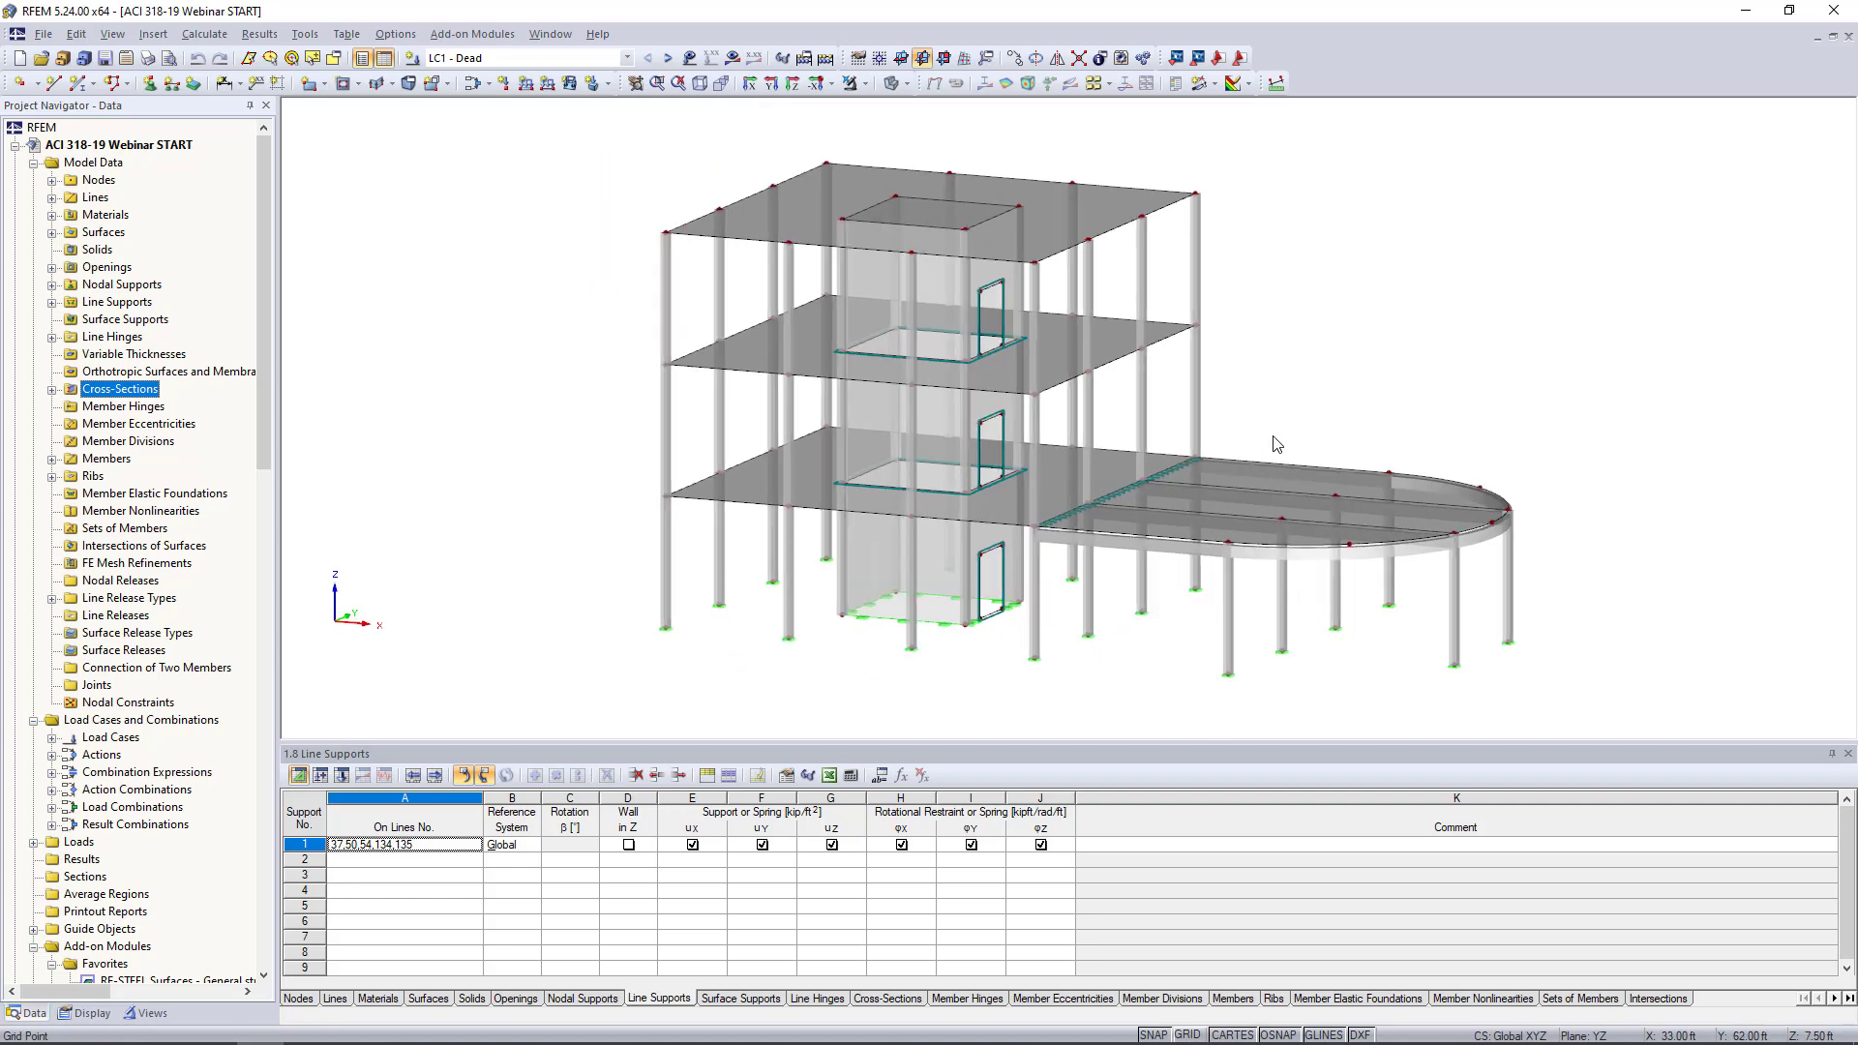
{"action": "middle_click_drag", "start_coordinate": [1278, 444], "coordinate": [1154, 420]}
{"action": "scroll", "coordinate": [1154, 420], "scroll_direction": "up", "scroll_amount": 1}
{"action": "left_click_drag", "start_coordinate": [1089, 745], "coordinate": [1093, 838]}
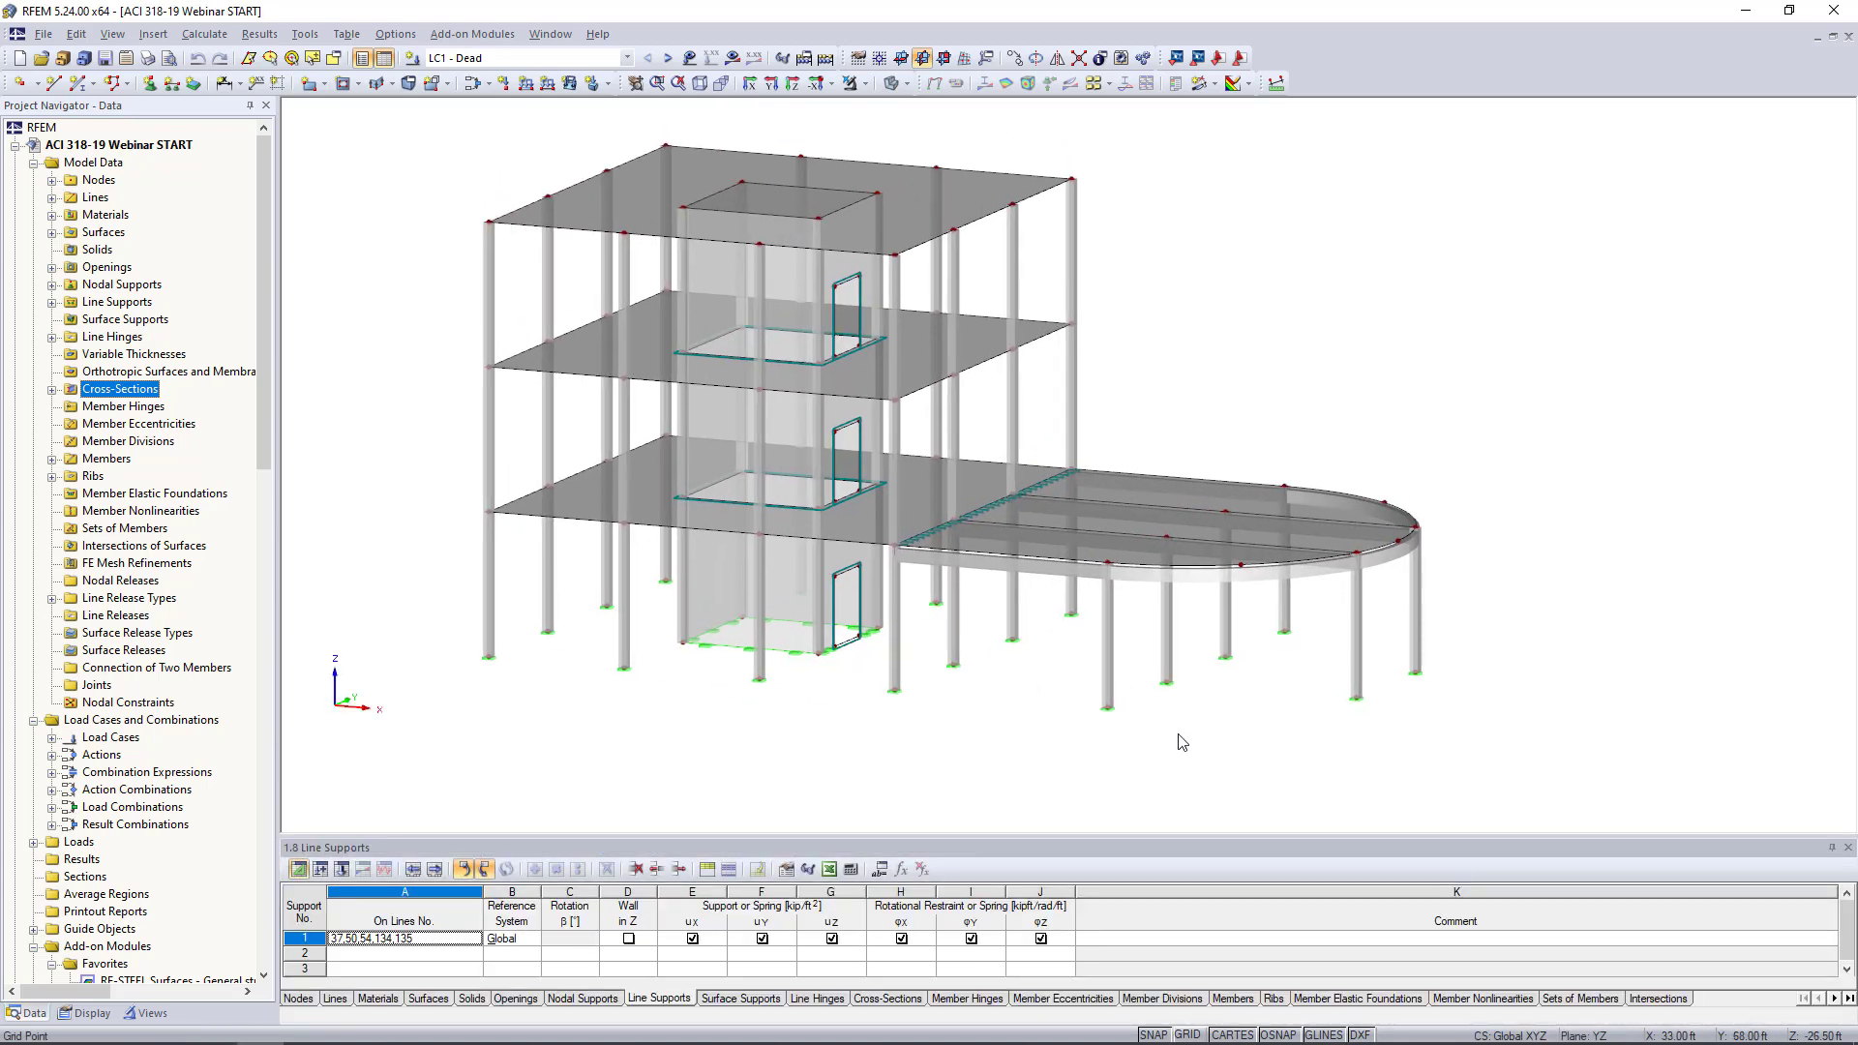
Open the straight front edge beam under the semicircular slab for editing and review the available member types, keeping Rib
{"action": "scroll", "coordinate": [1183, 743], "scroll_direction": "up", "scroll_amount": 2}
{"action": "middle_click_drag", "start_coordinate": [1195, 706], "coordinate": [1286, 680], "text": "ctrl"}
{"action": "scroll", "coordinate": [1286, 681], "scroll_direction": "down", "scroll_amount": 1}
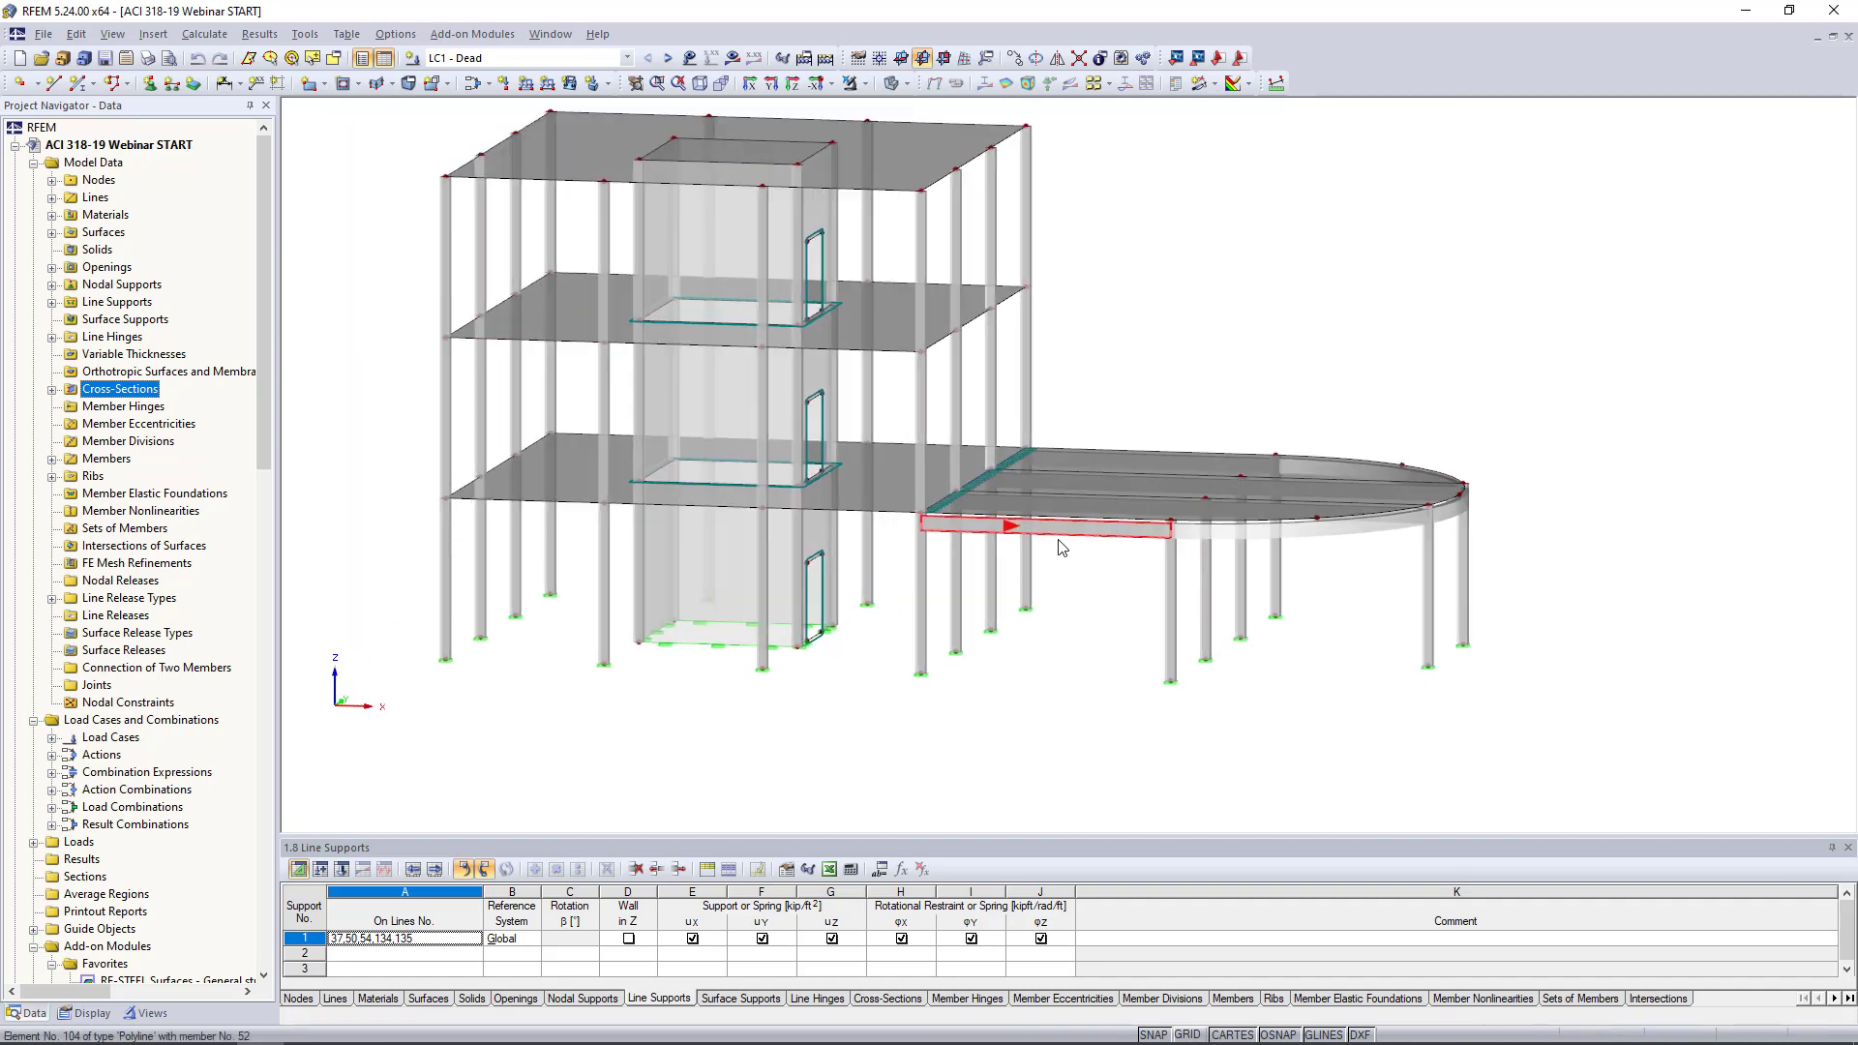
{"action": "scroll", "coordinate": [1061, 547], "scroll_direction": "up", "scroll_amount": 2}
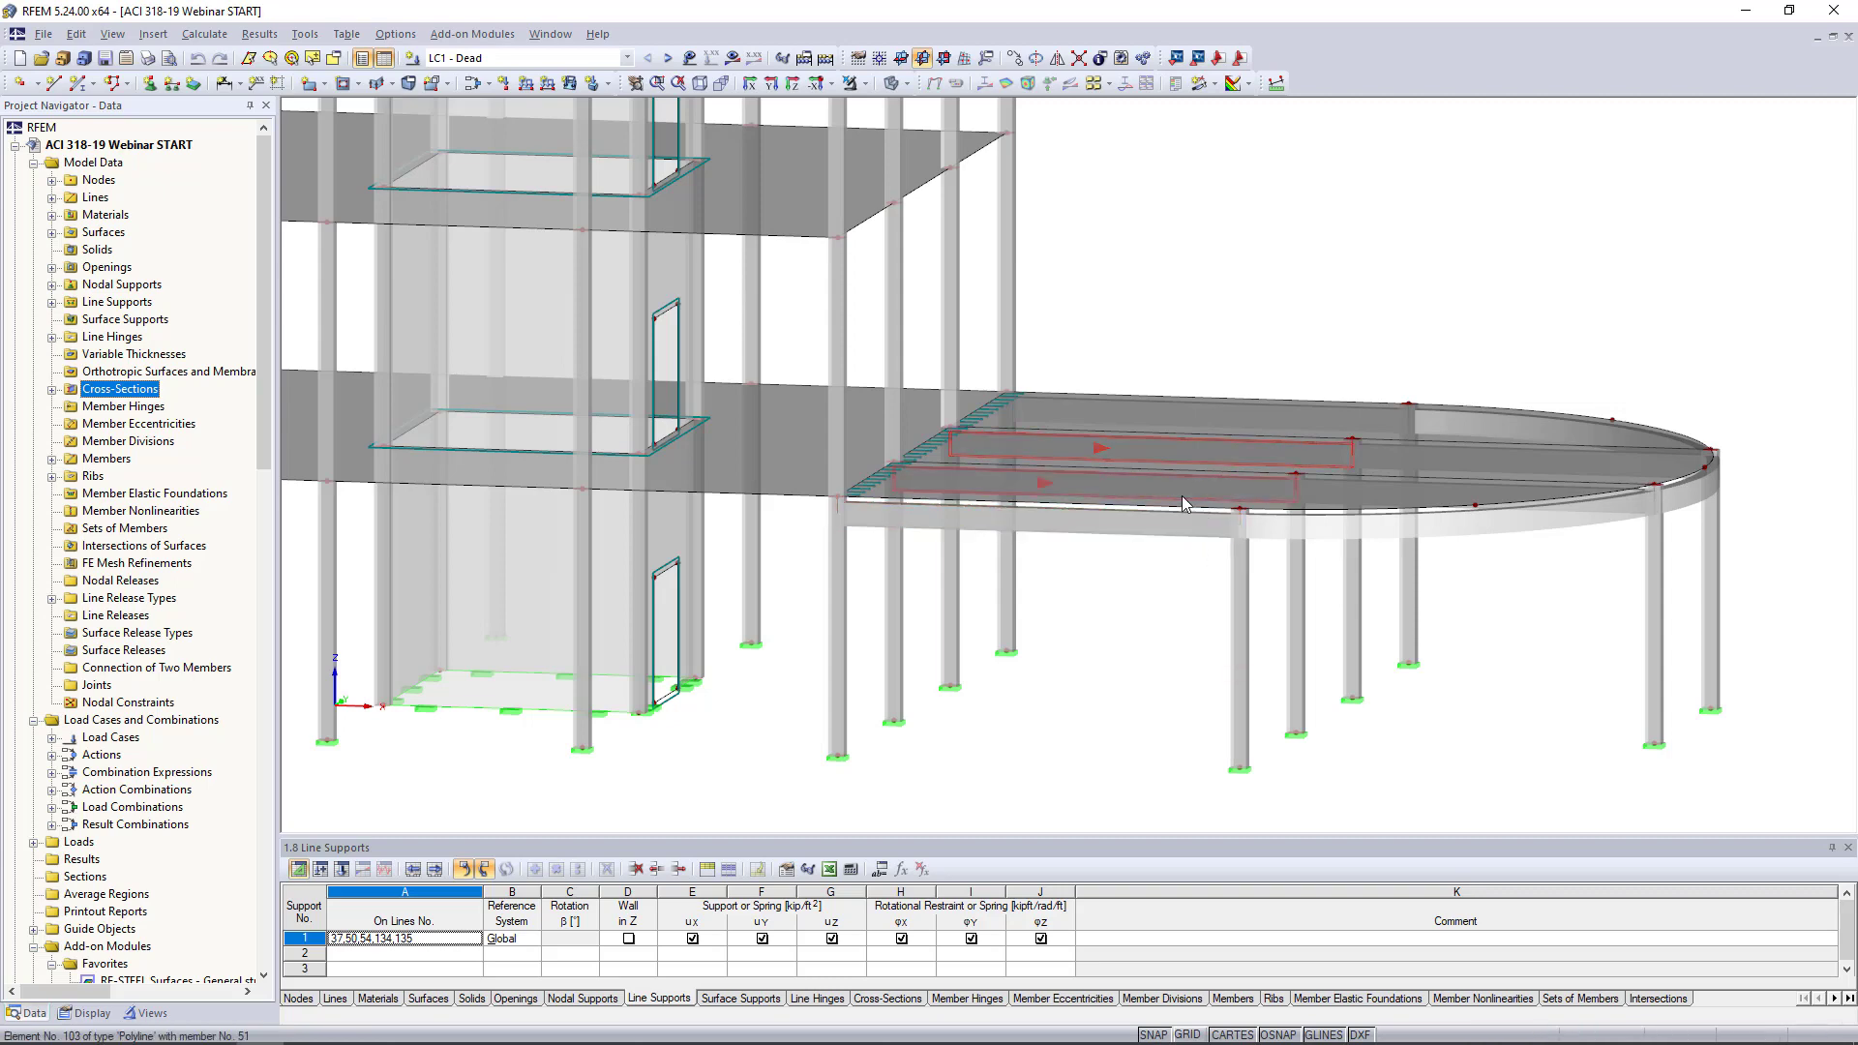
{"action": "middle_click_drag", "start_coordinate": [1185, 499], "coordinate": [1136, 652], "text": "ctrl"}
{"action": "double_click", "coordinate": [1103, 579]}
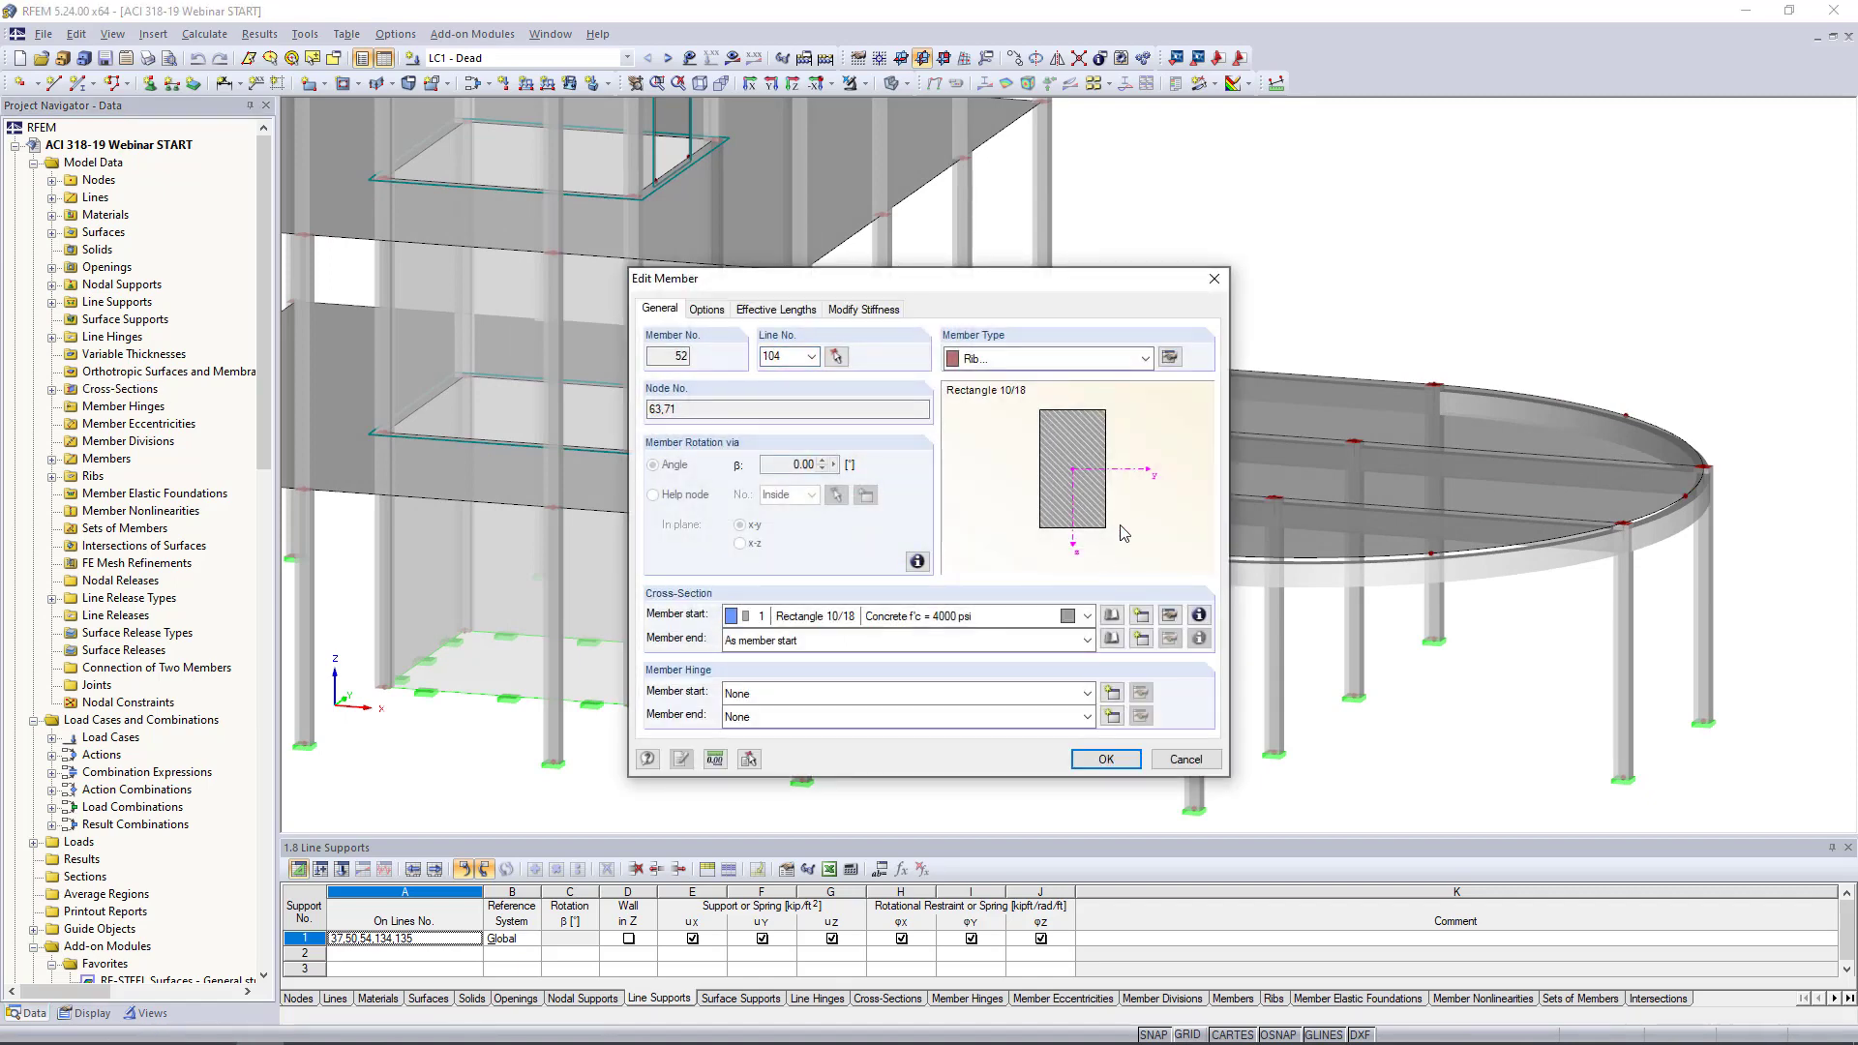
{"action": "left_click", "coordinate": [1043, 359]}
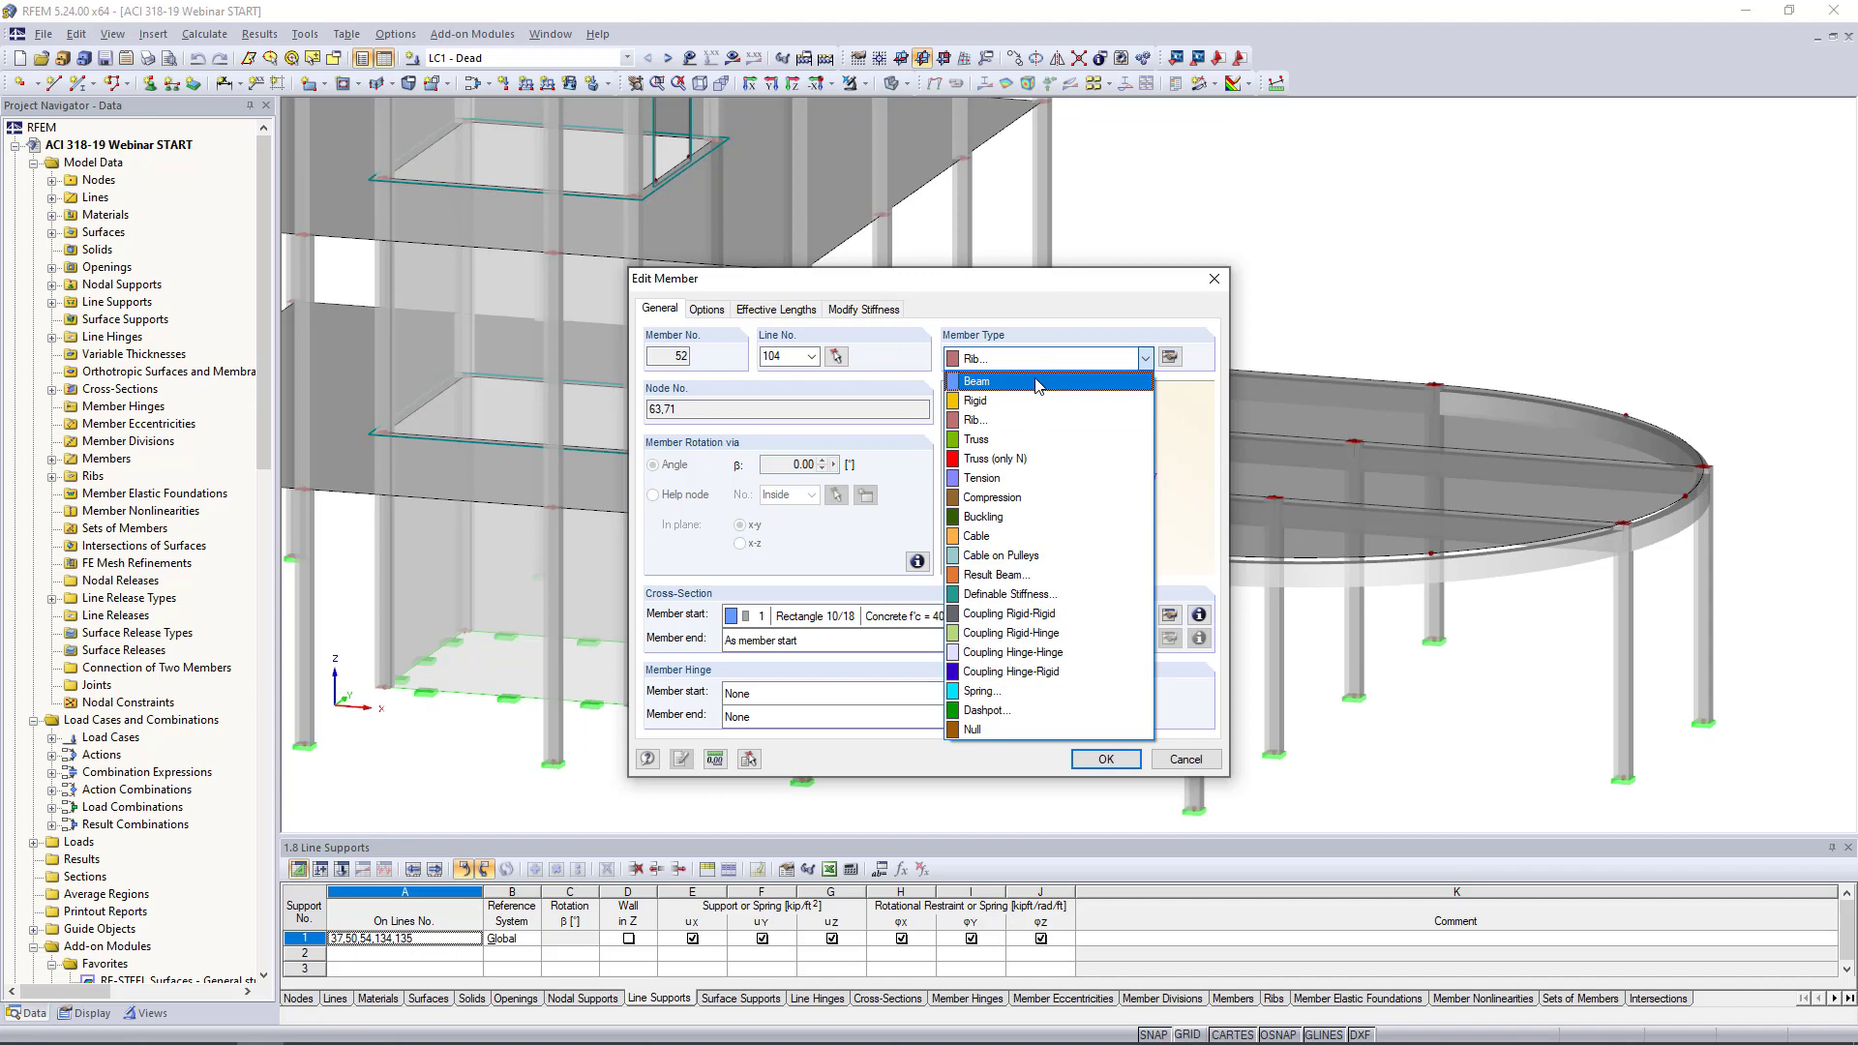
{"action": "left_click", "coordinate": [1084, 313]}
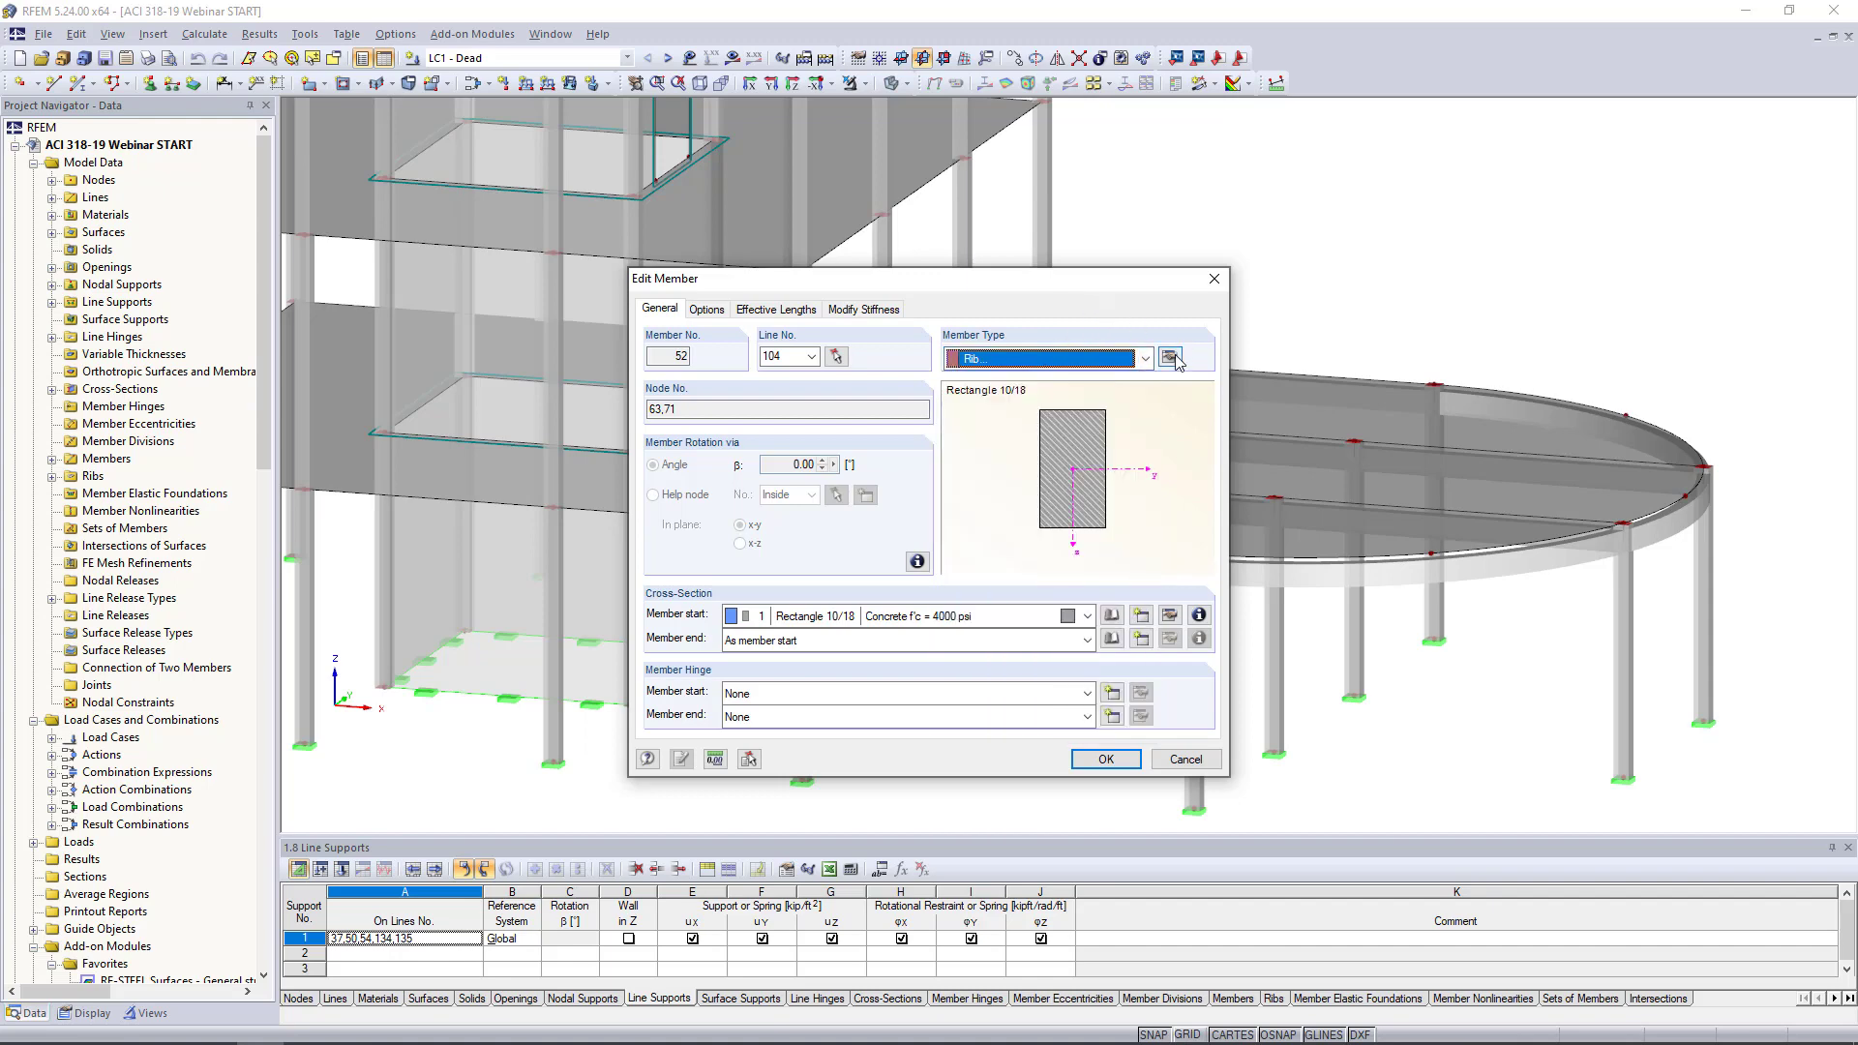
Examine the edge beam's rib alignment and integration width settings, and leave both dialogs without changes
{"action": "left_click", "coordinate": [1171, 356]}
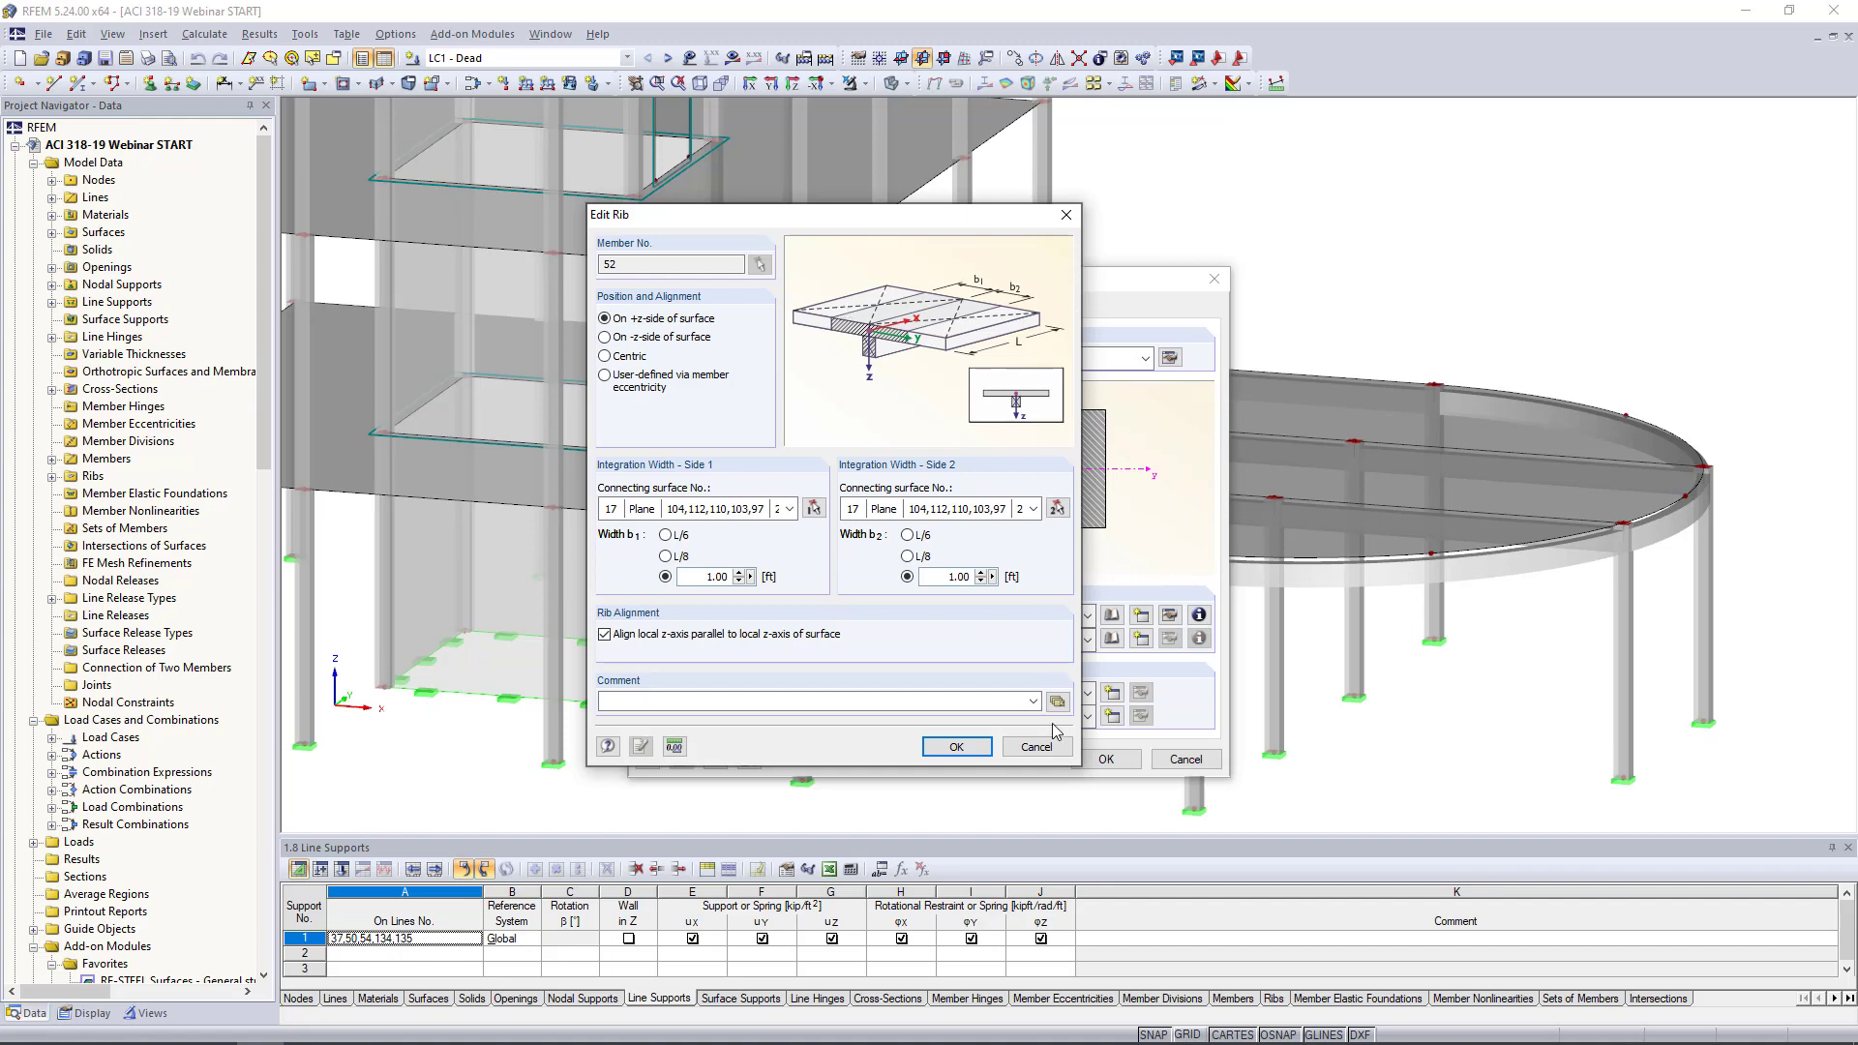
{"action": "left_click", "coordinate": [1052, 756]}
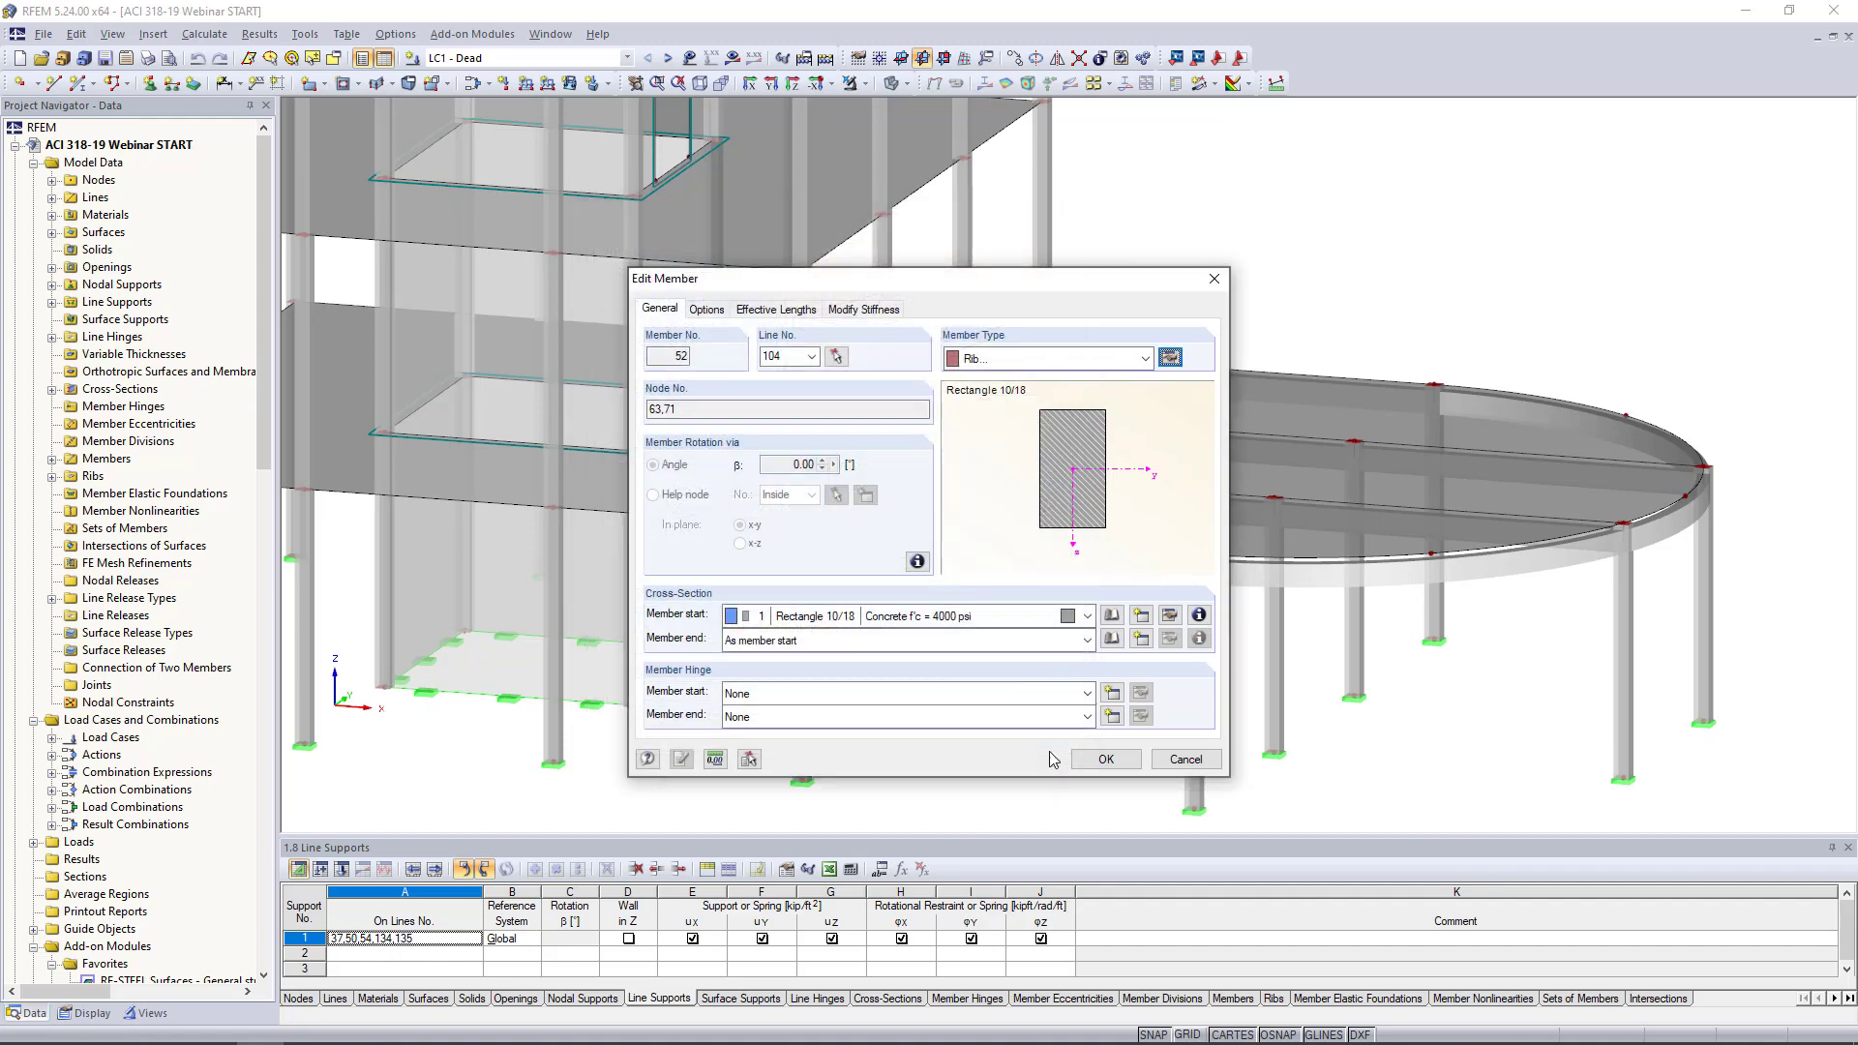
{"action": "left_click", "coordinate": [1206, 763]}
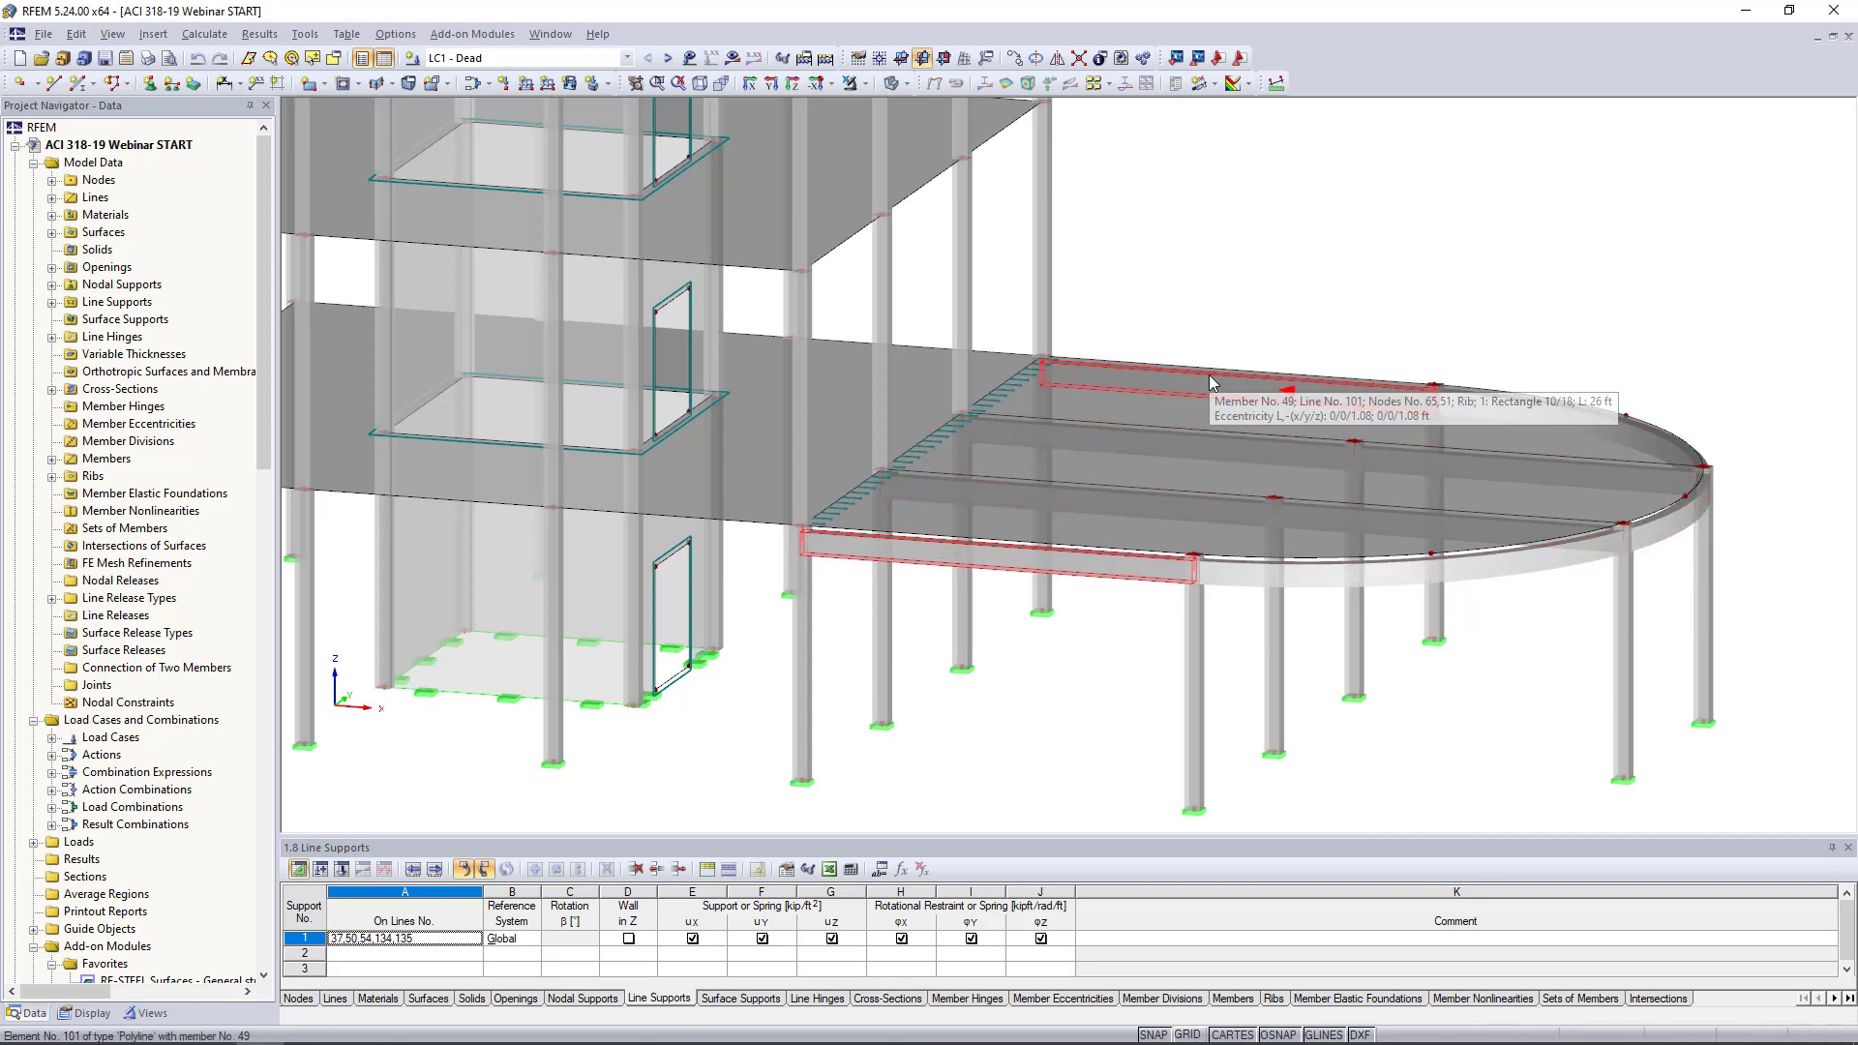
Examine the release settings of the front line hinge between the first-floor slab and the semicircular slab
{"action": "scroll", "coordinate": [987, 713], "scroll_direction": "up", "scroll_amount": 3}
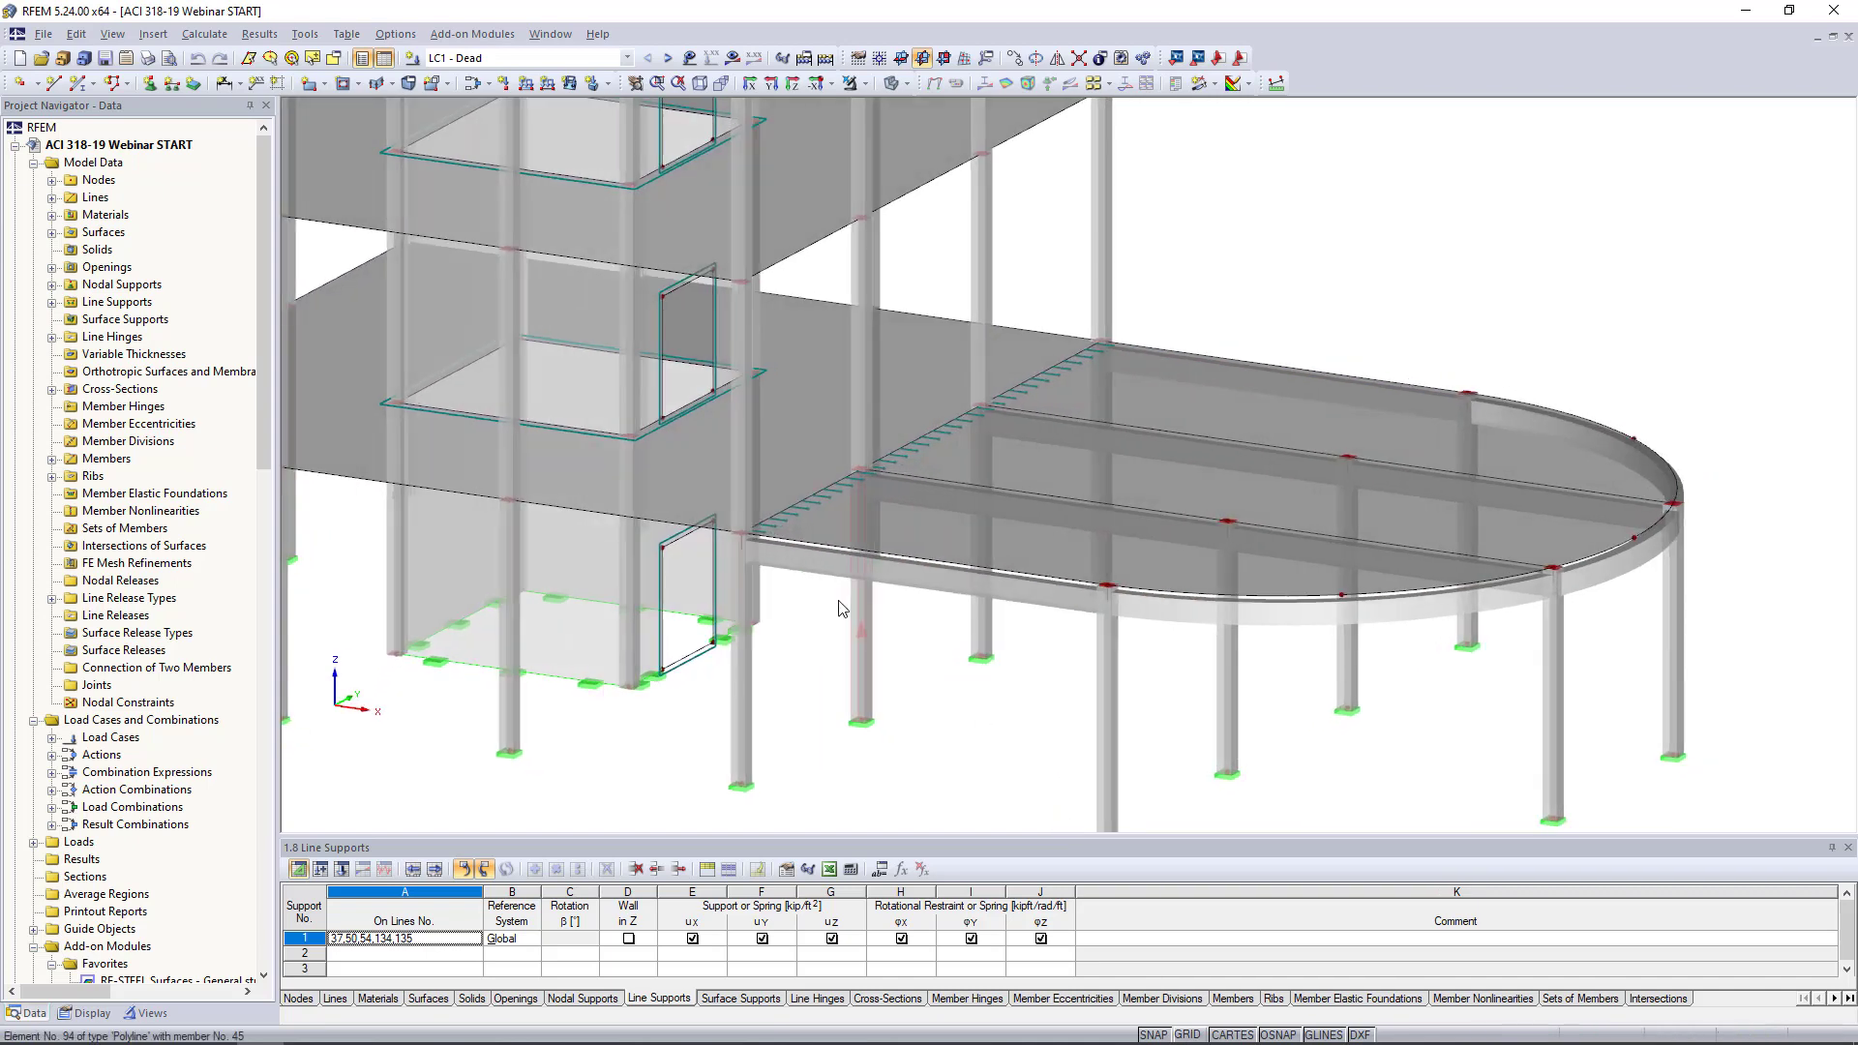
{"action": "scroll", "coordinate": [800, 544], "scroll_direction": "up", "scroll_amount": 1}
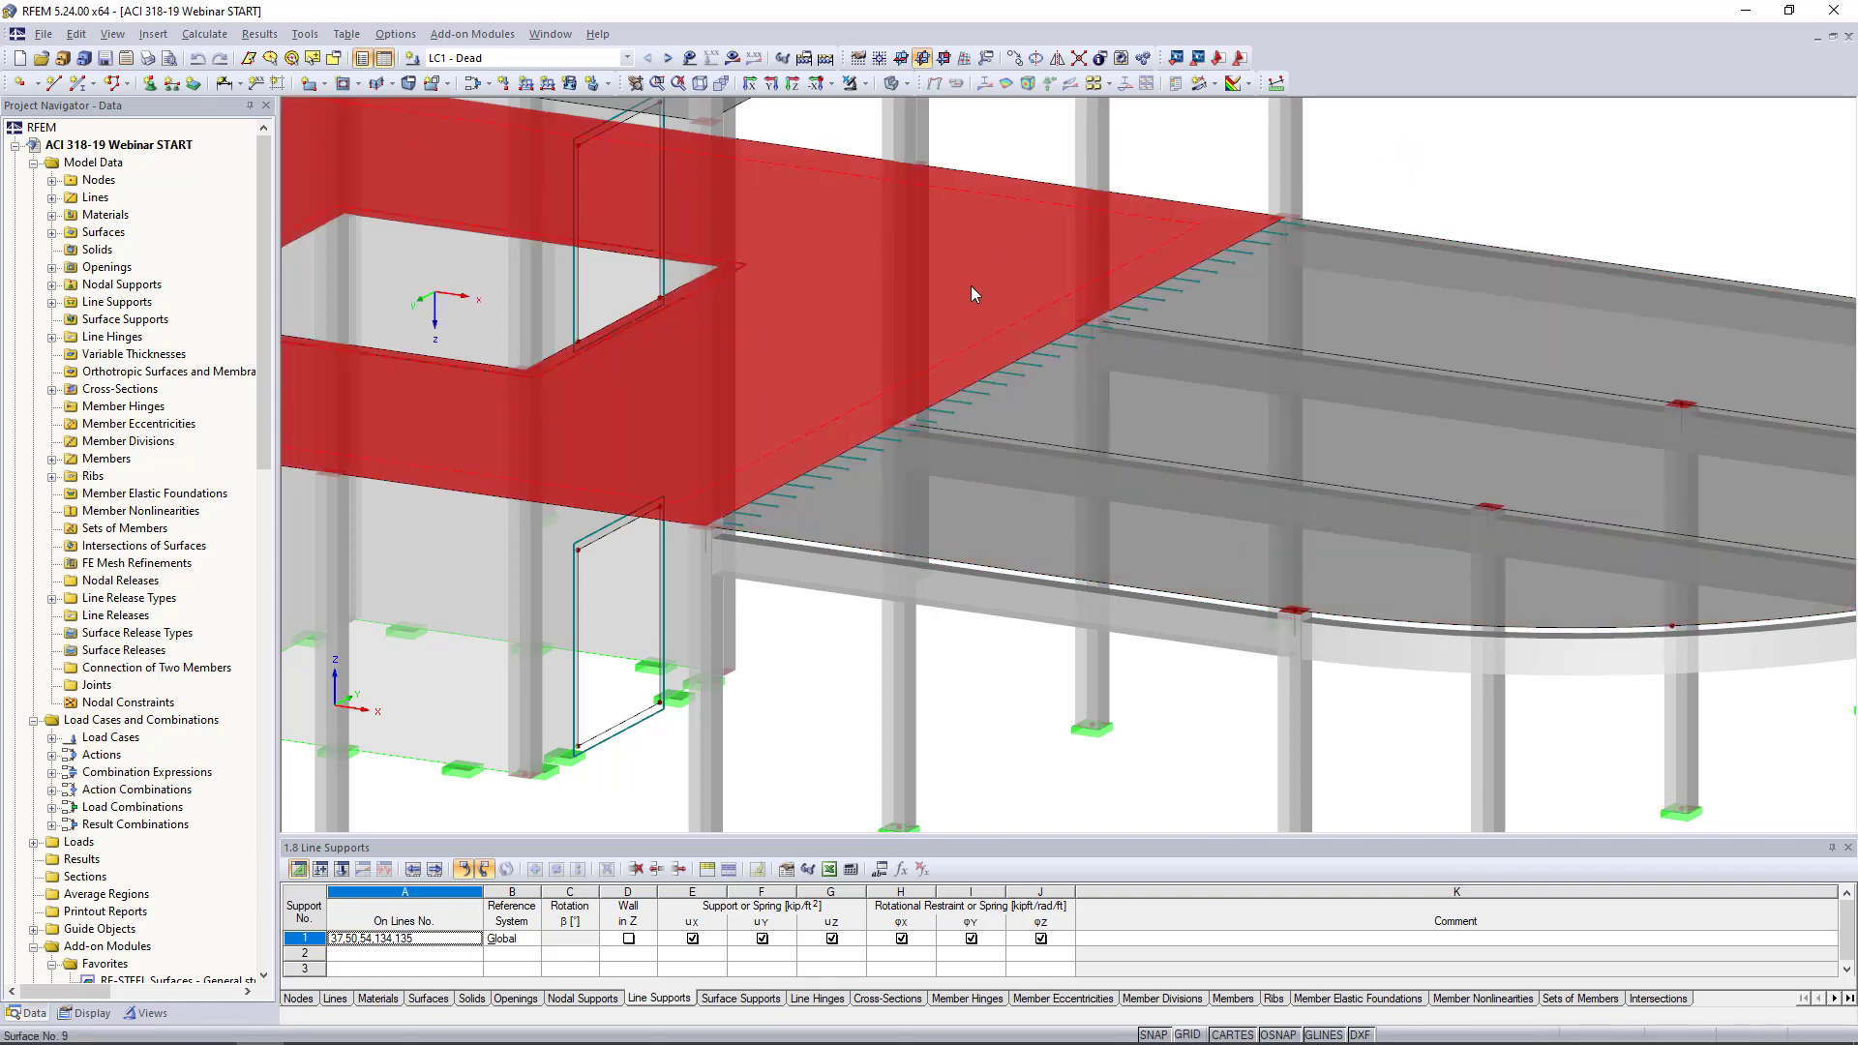
{"action": "double_click", "coordinate": [813, 496]}
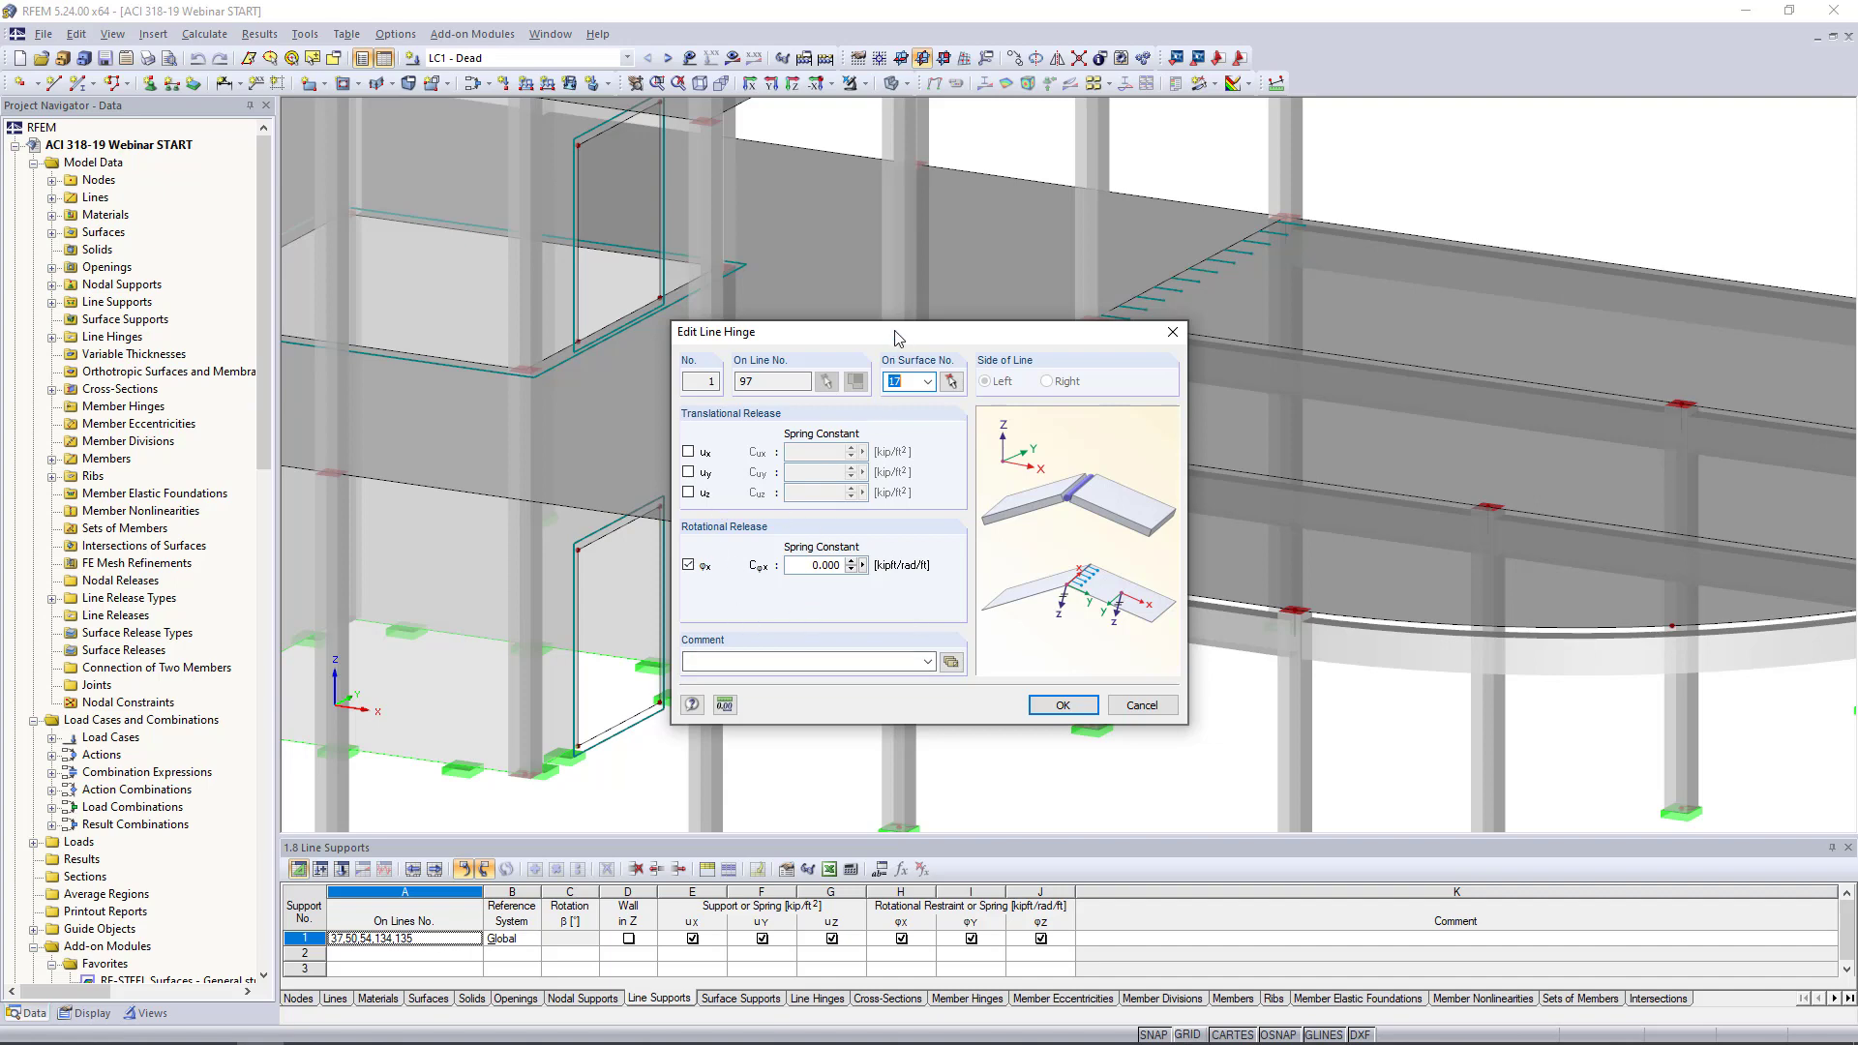
{"action": "left_click_drag", "start_coordinate": [896, 337], "coordinate": [1411, 373]}
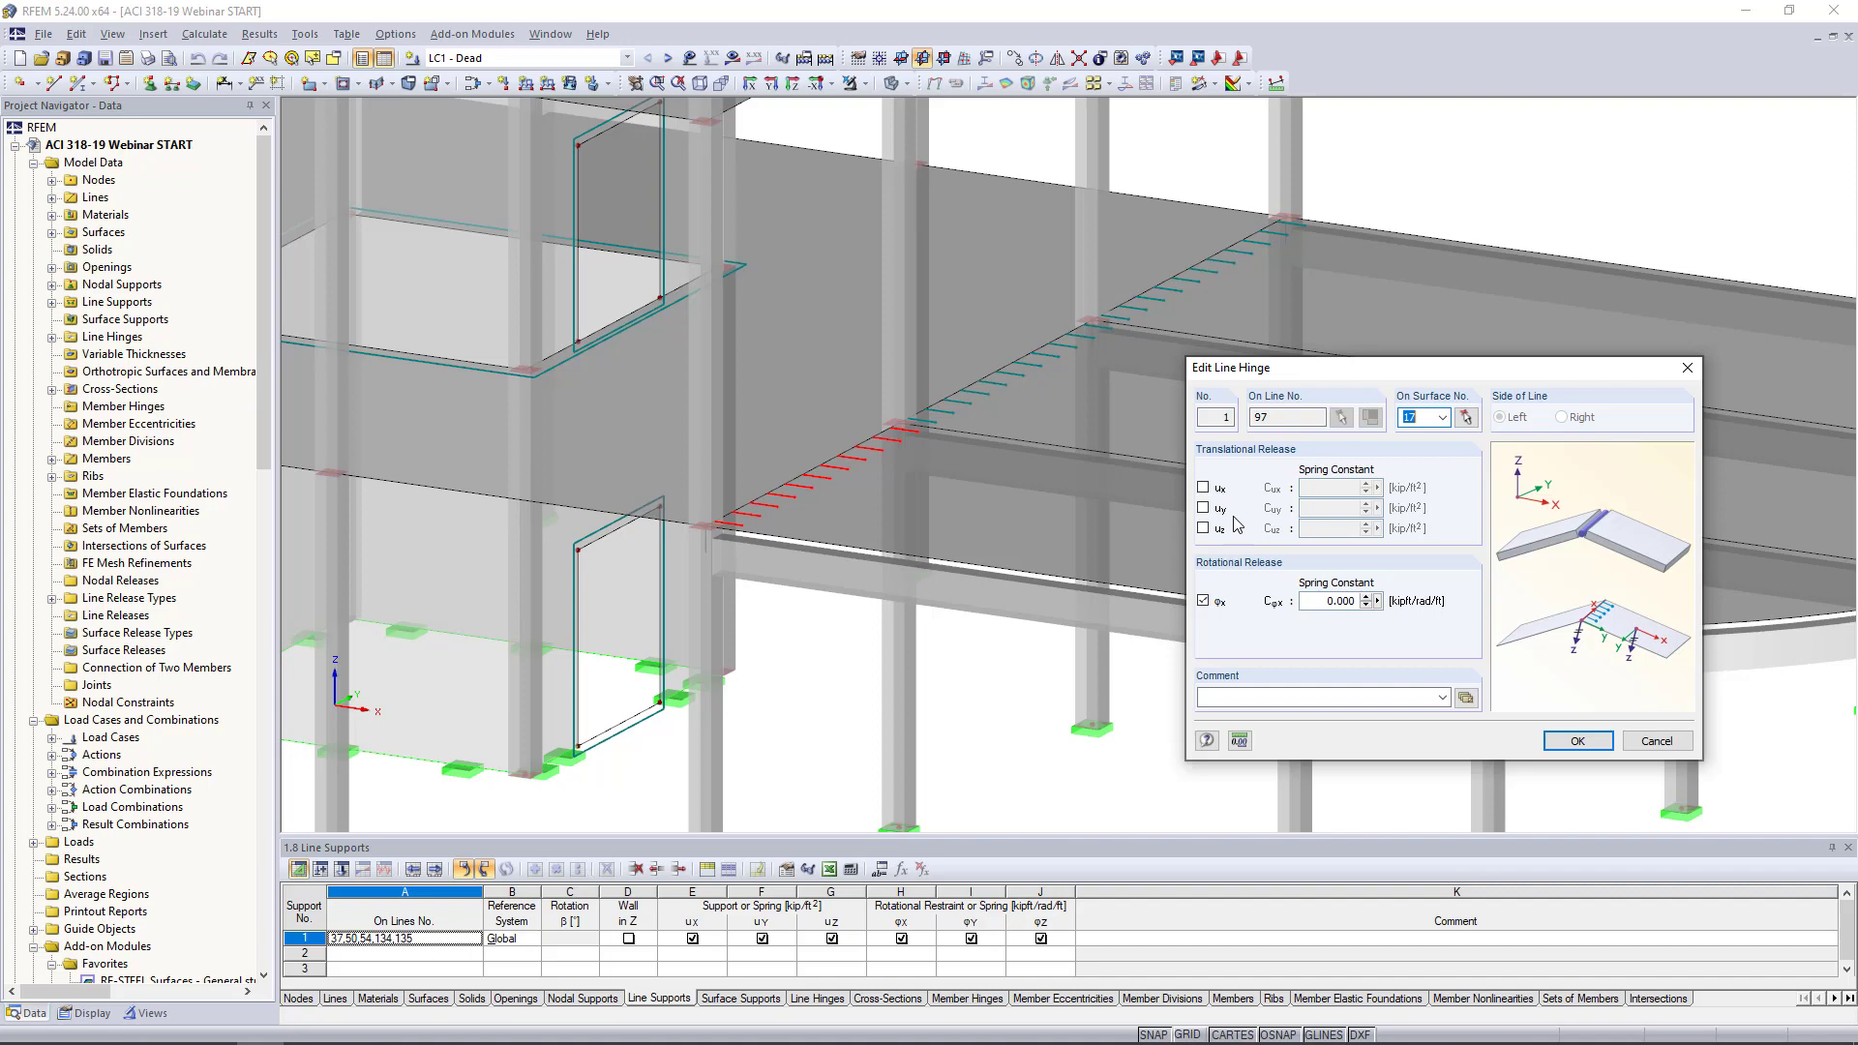
{"action": "left_click", "coordinate": [1688, 368]}
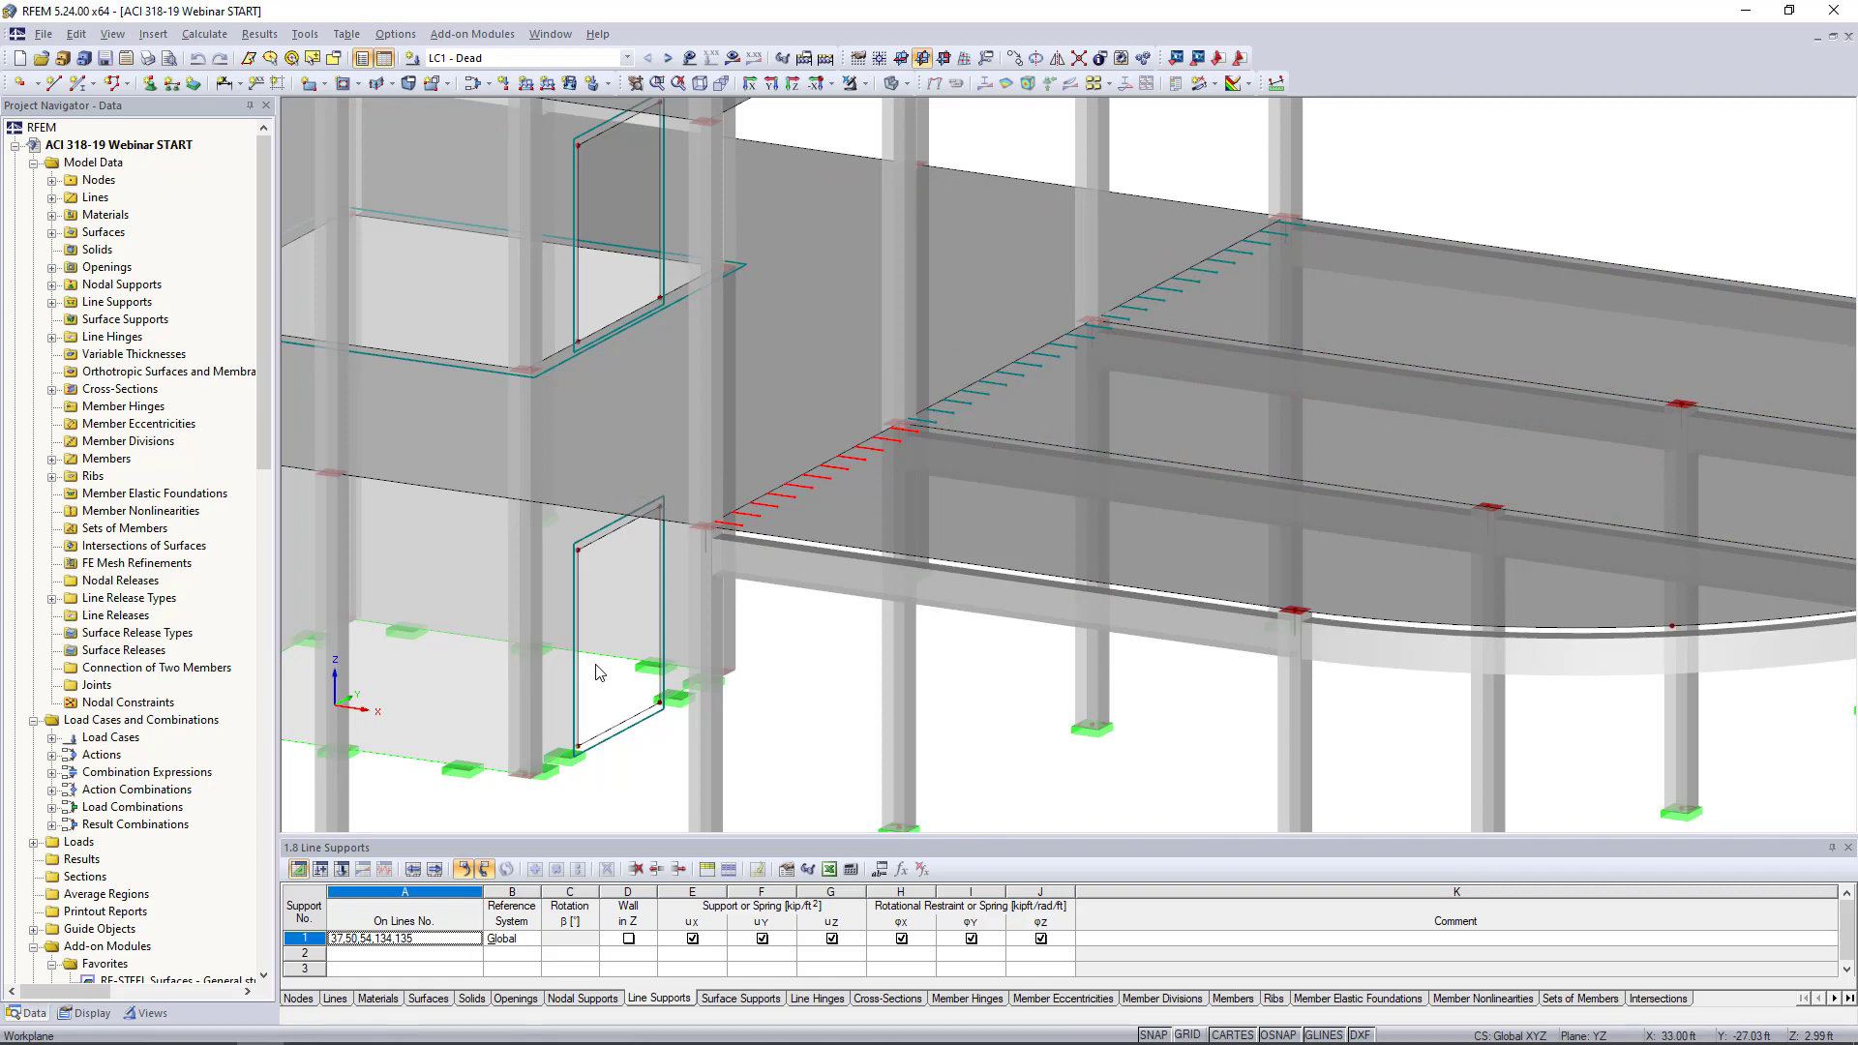
Select the lower columns supporting the semicircular slab, including its junction with the building, and open their stiffness modification settings
{"action": "scroll", "coordinate": [774, 658], "scroll_direction": "down", "scroll_amount": 4}
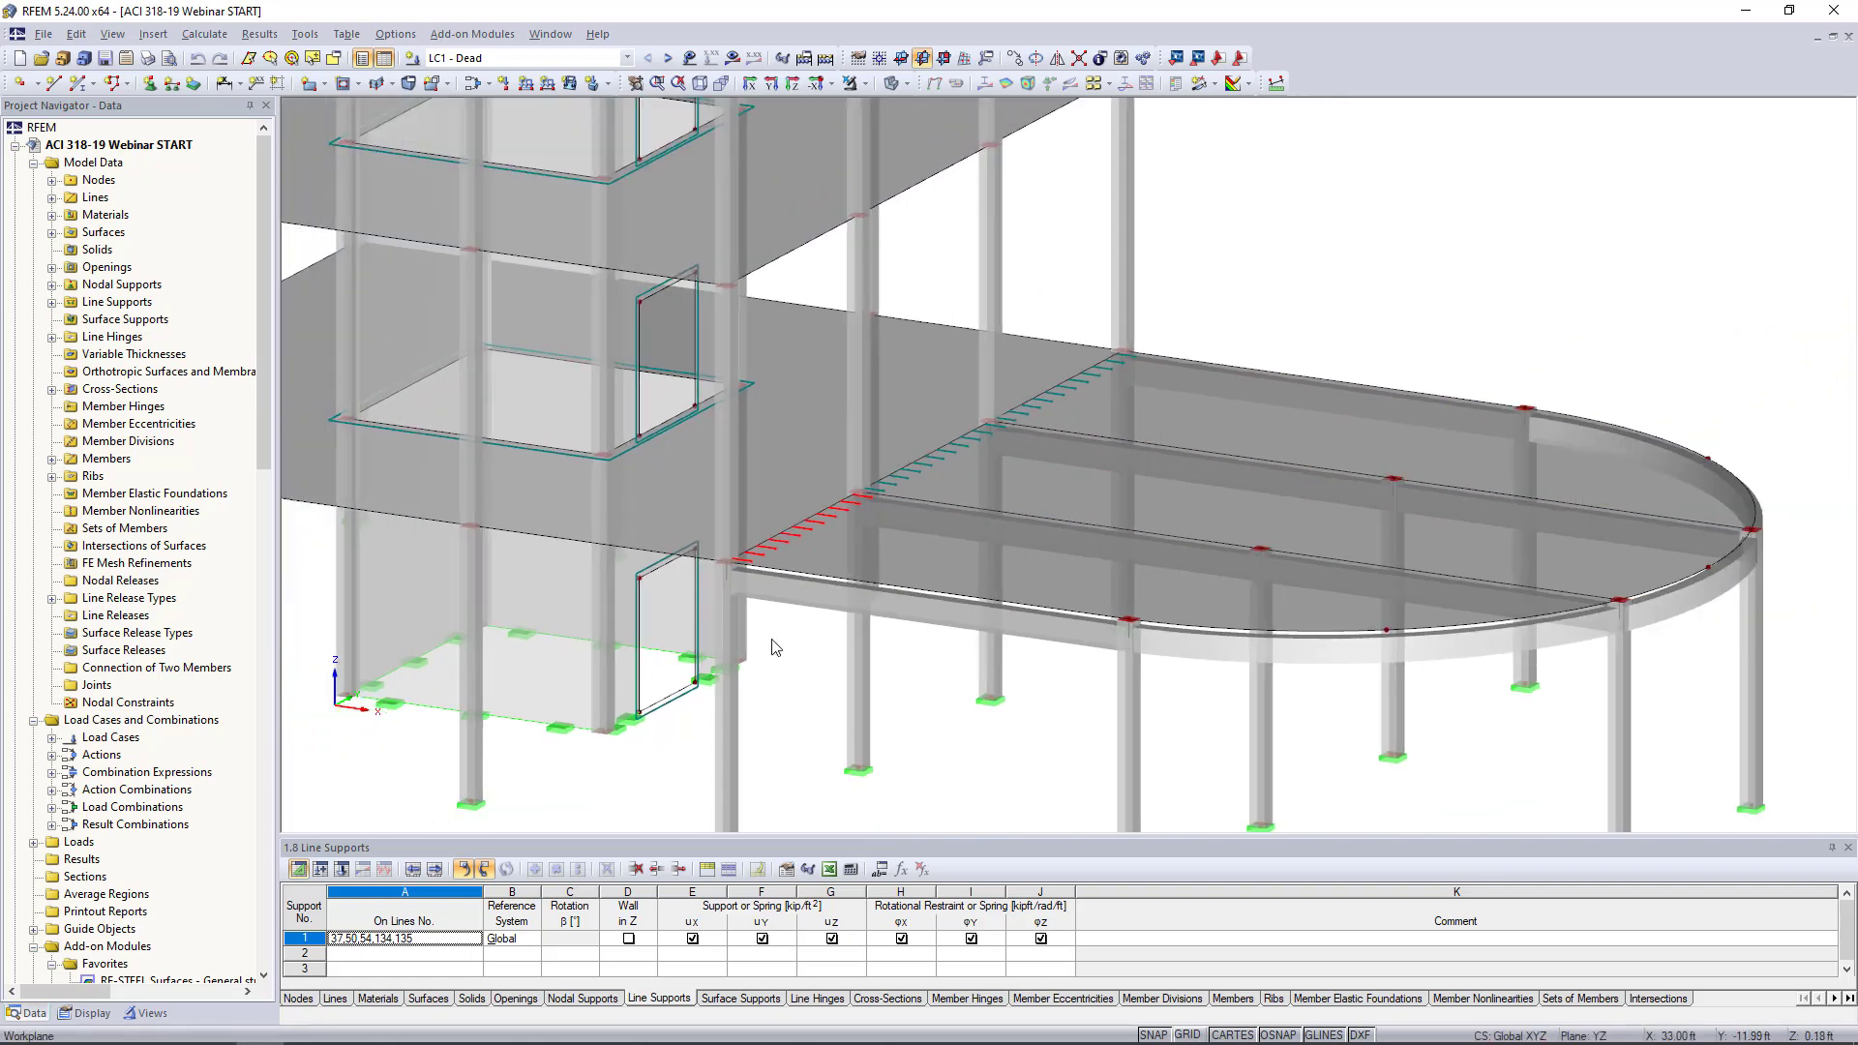
{"action": "scroll", "coordinate": [915, 707], "scroll_direction": "down", "scroll_amount": 4}
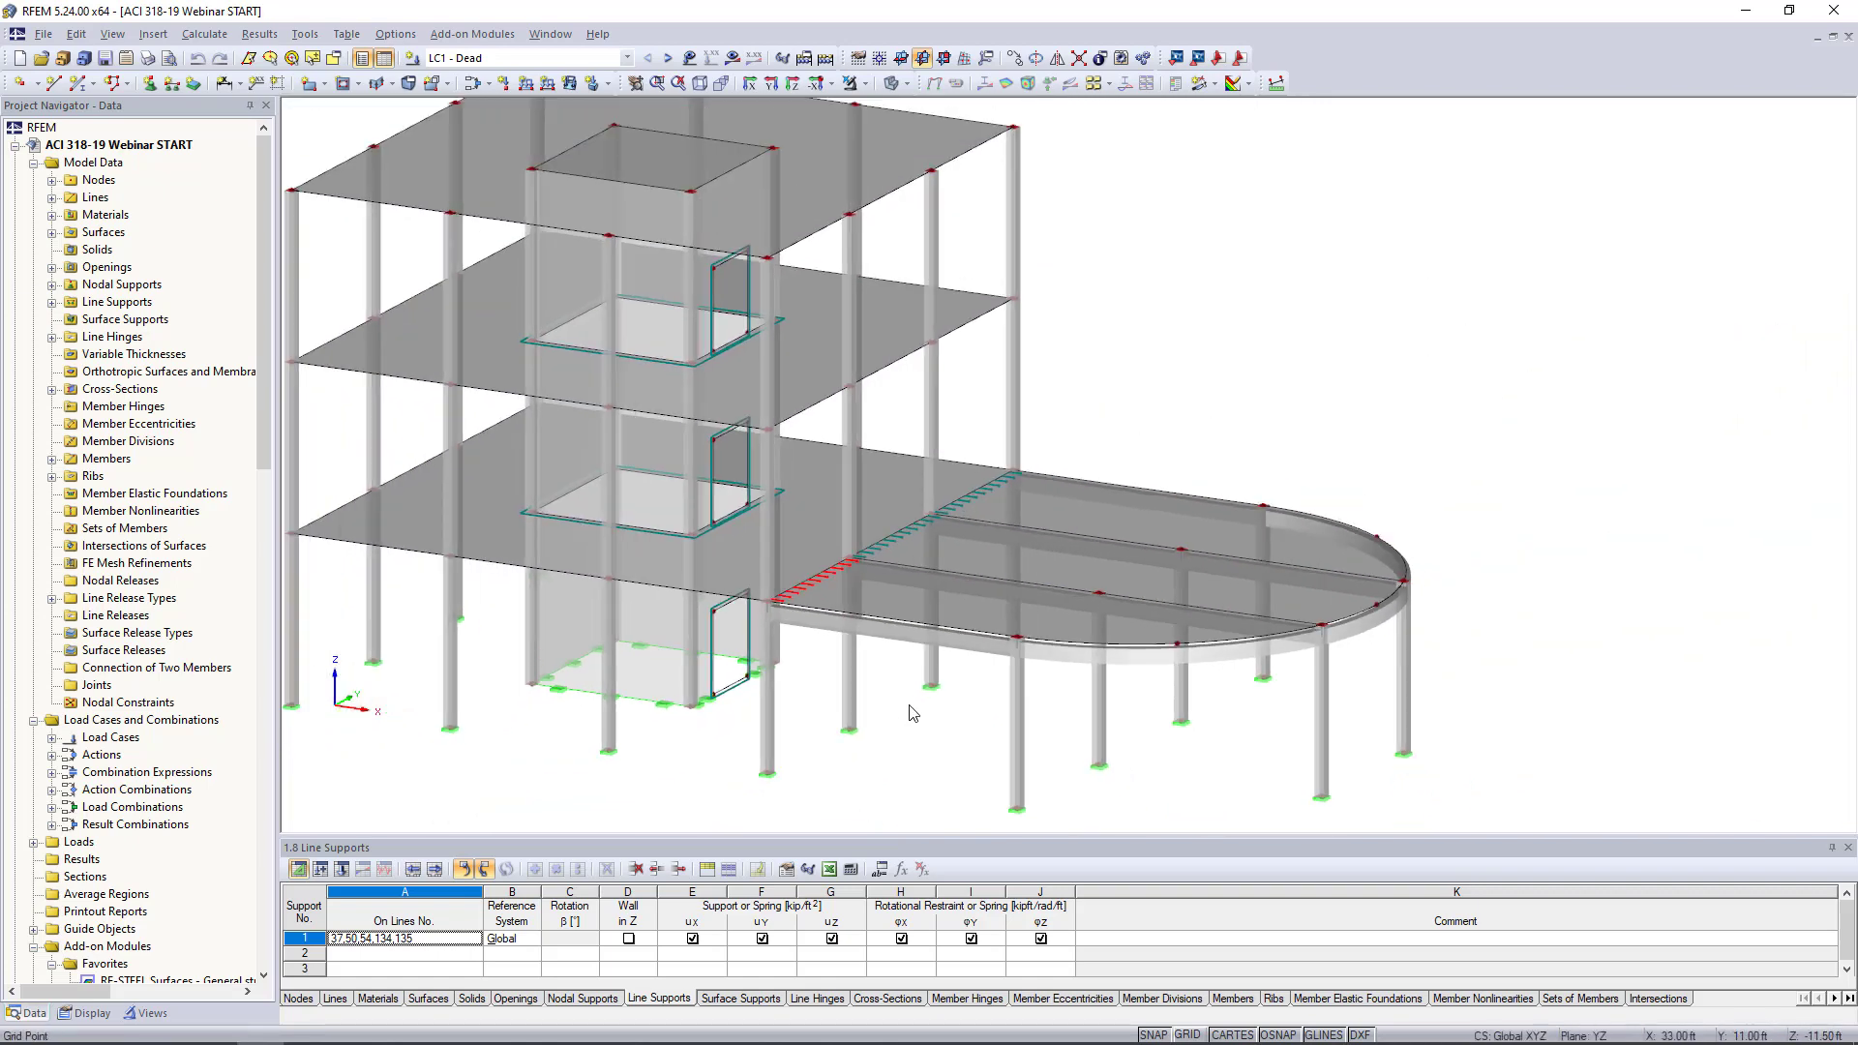
{"action": "middle_click_drag", "start_coordinate": [989, 617], "coordinate": [1055, 617]}
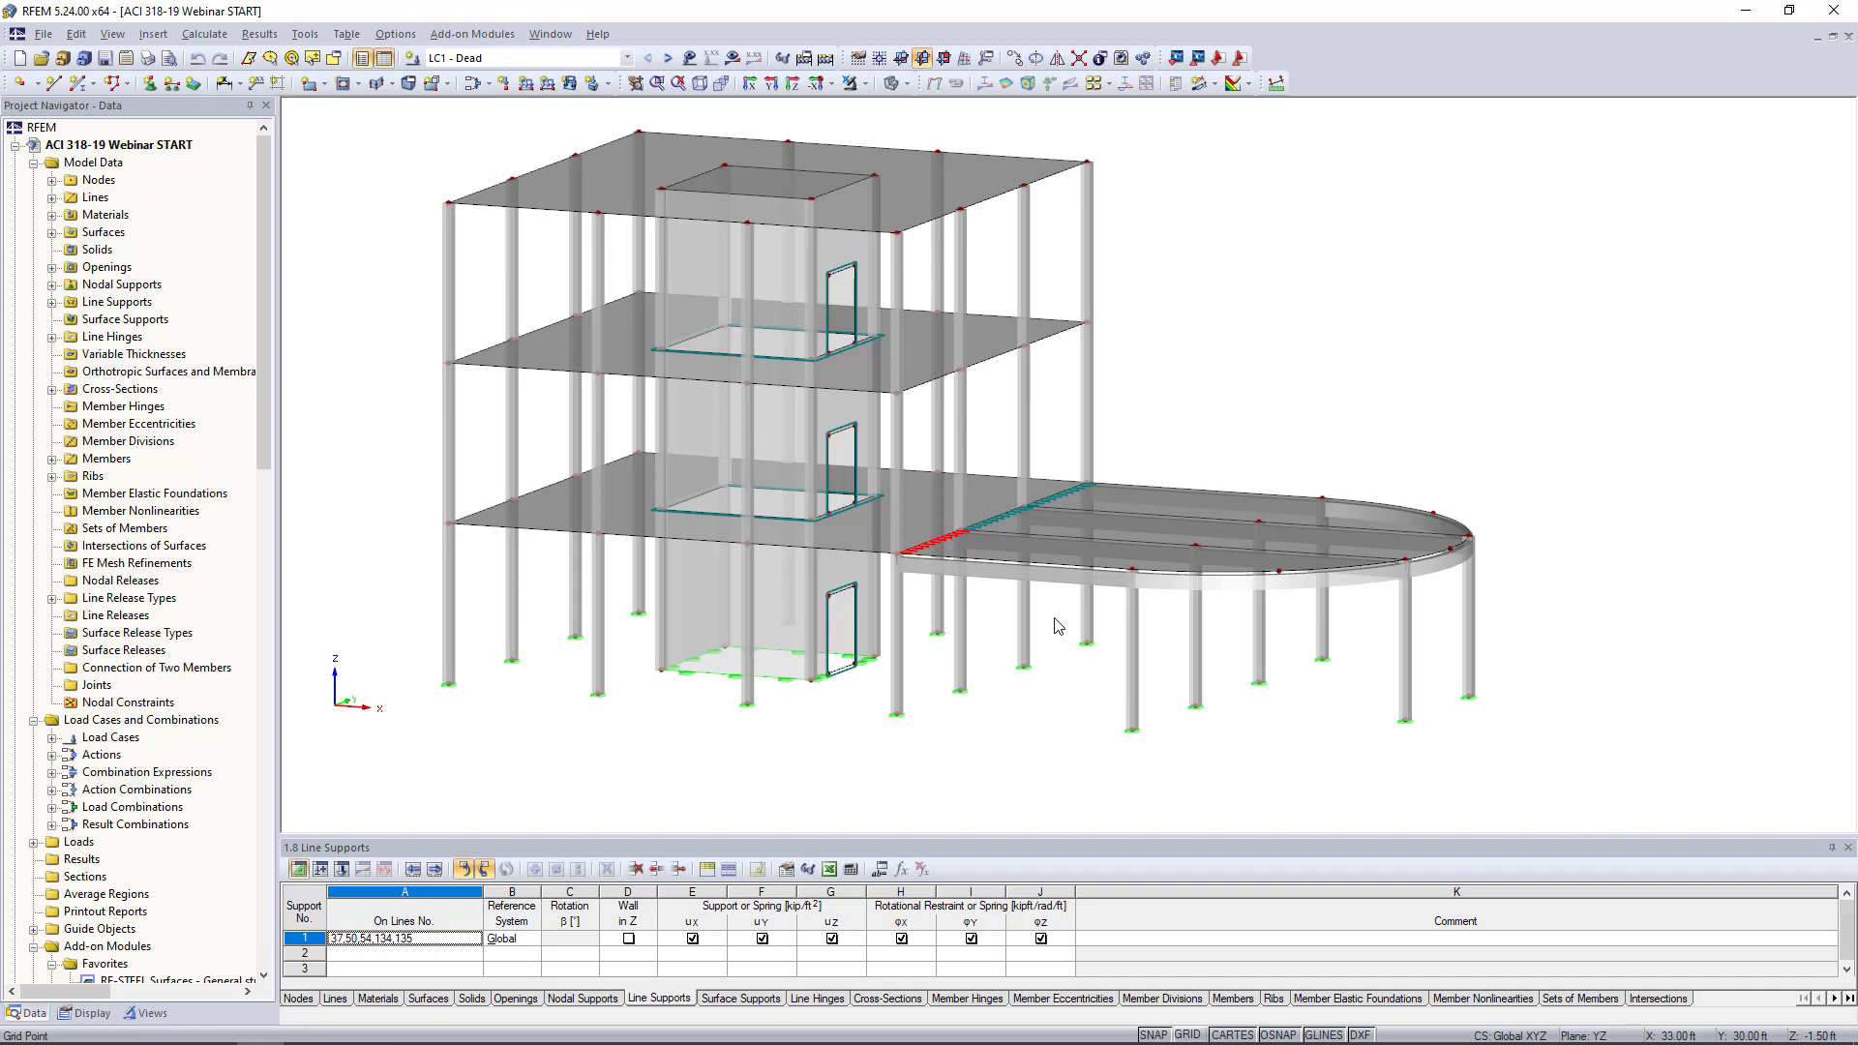
{"action": "middle_click_drag", "start_coordinate": [1057, 624], "coordinate": [1542, 786], "text": "ctrl"}
{"action": "left_click_drag", "start_coordinate": [1547, 747], "coordinate": [934, 586]}
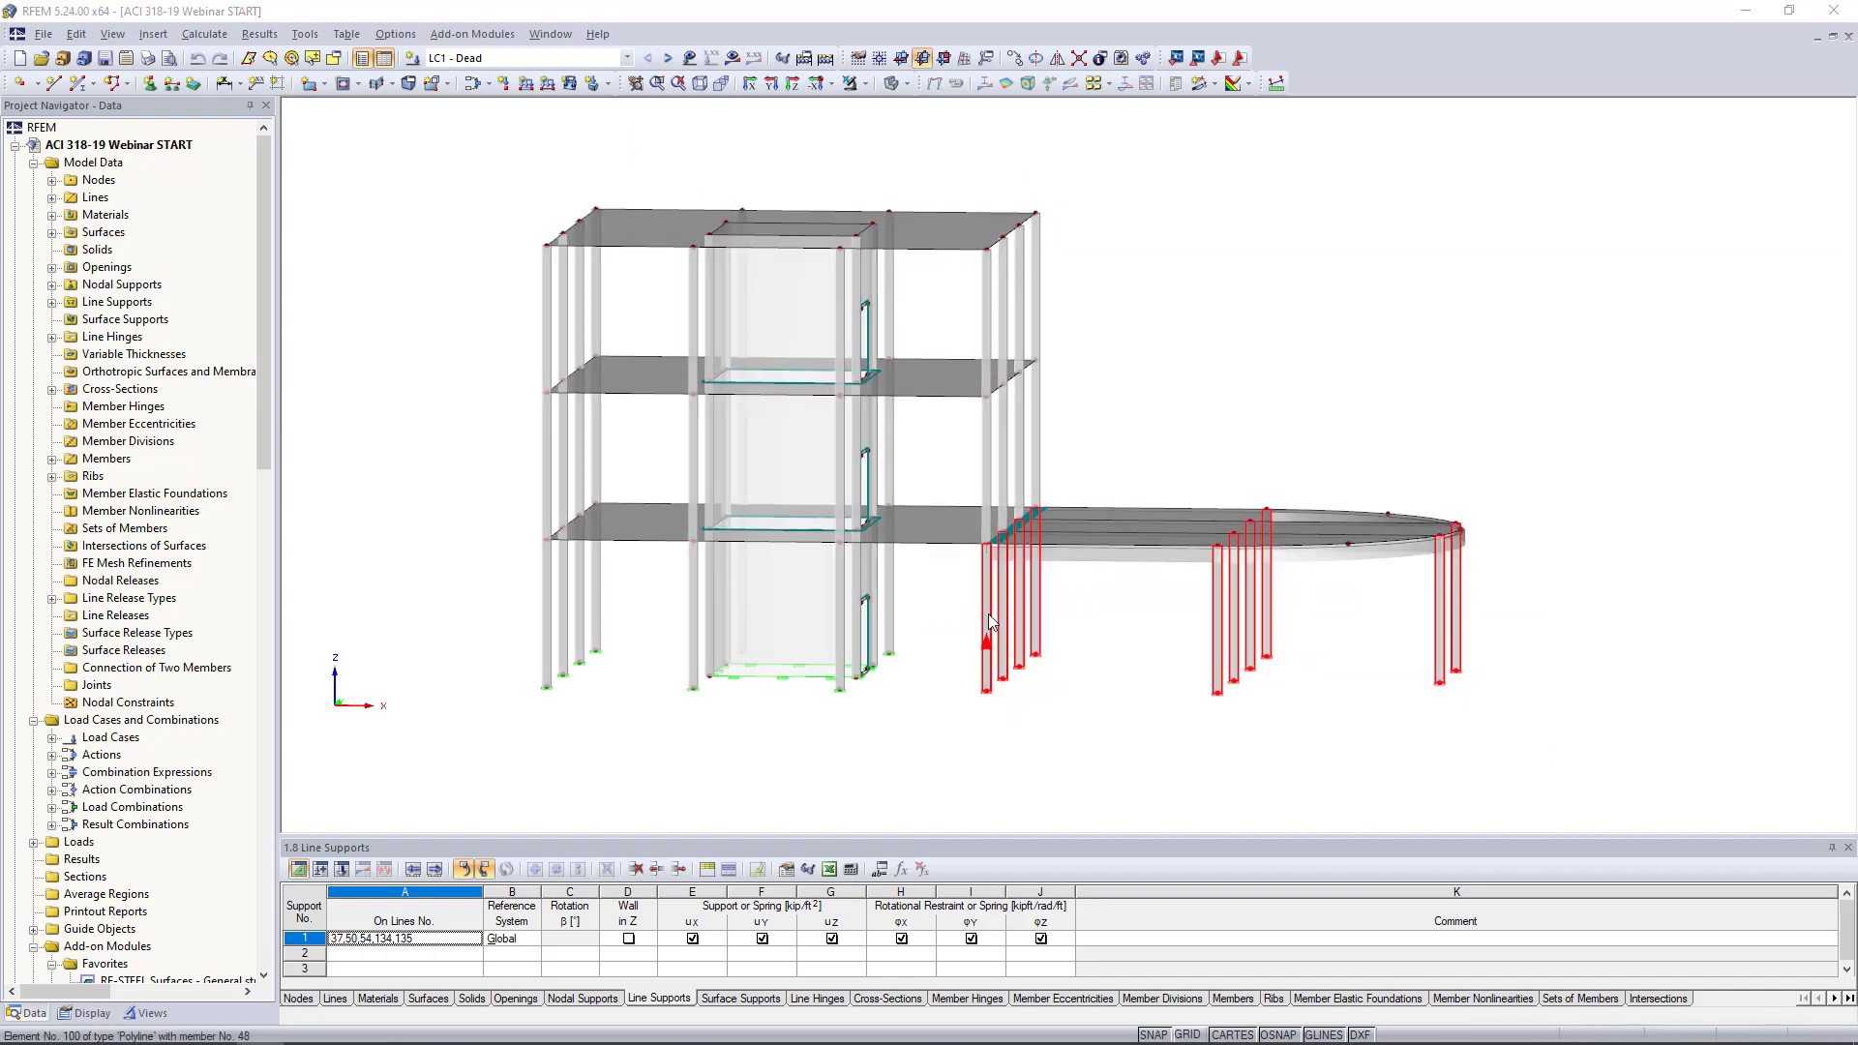
{"action": "double_click", "coordinate": [987, 620]}
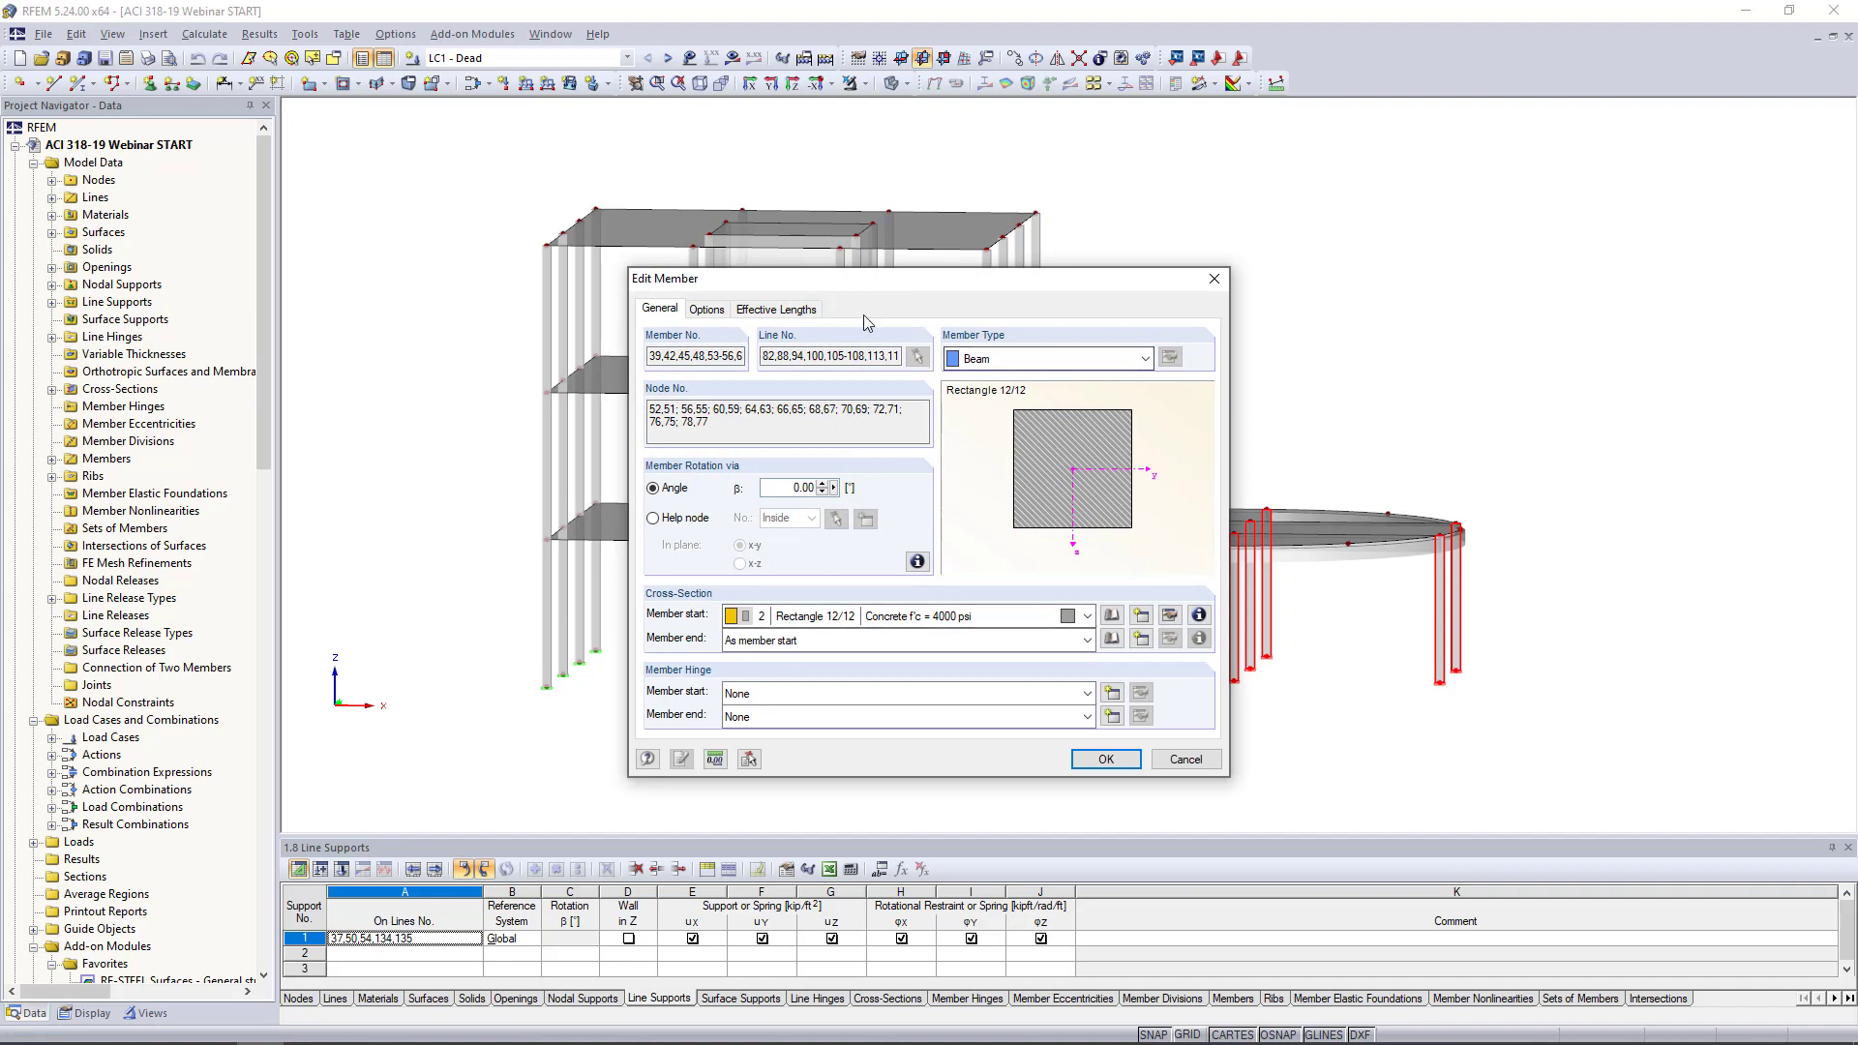
{"action": "left_click", "coordinate": [862, 310]}
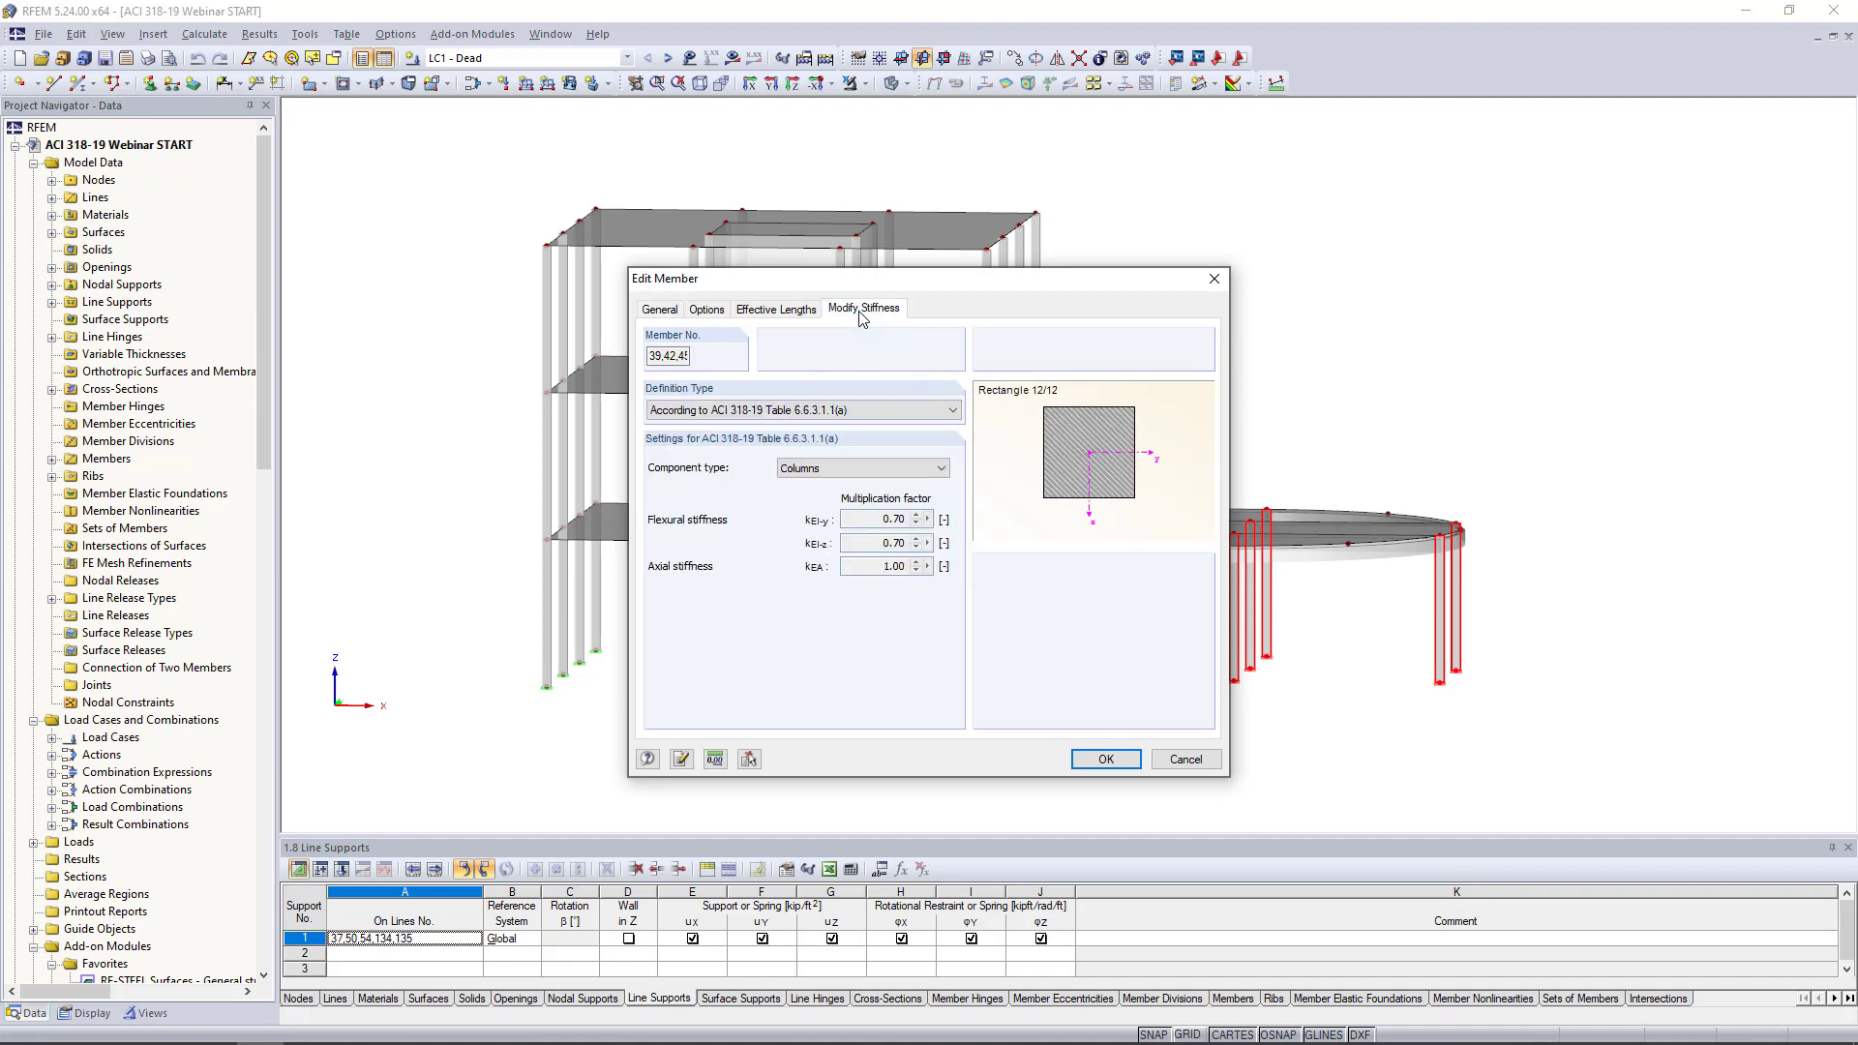
Review the stiffness definition types and the ACI 318-19 component types for the selected columns, and leave the dialog without changes
{"action": "left_click", "coordinate": [871, 409]}
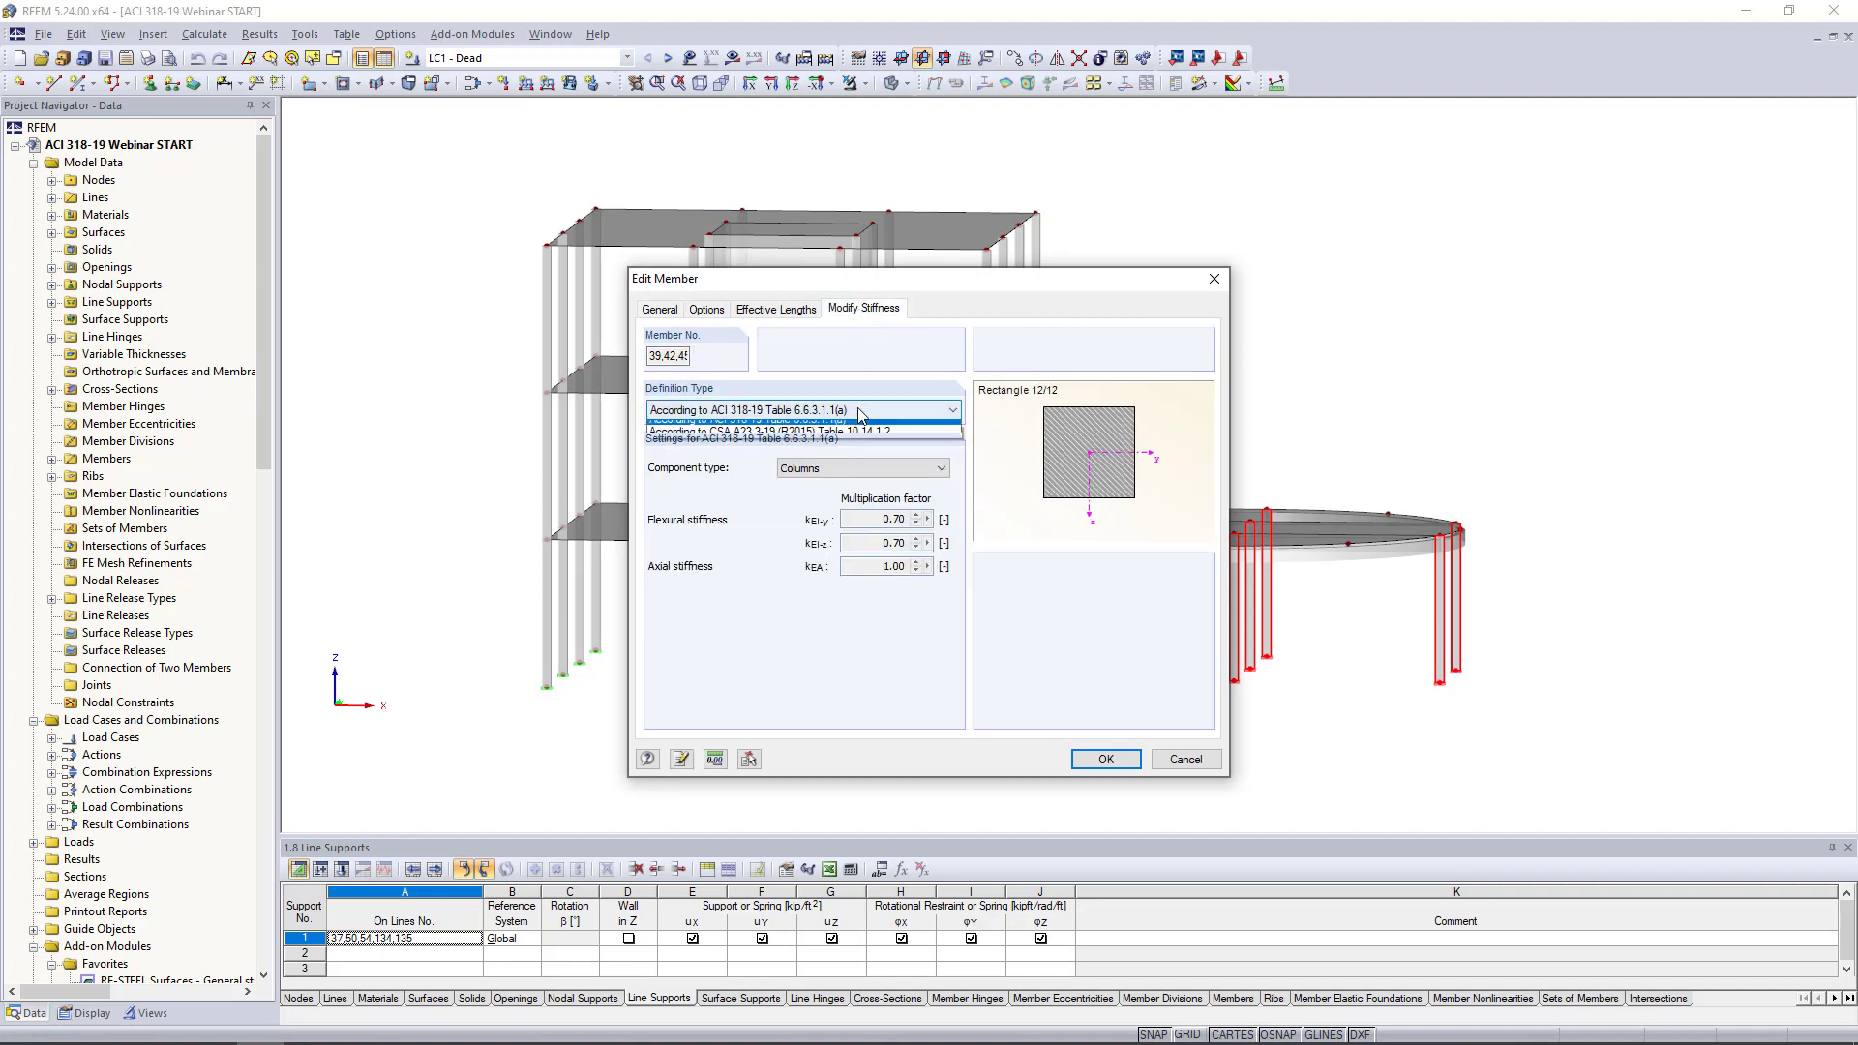
{"action": "left_click", "coordinate": [789, 428]}
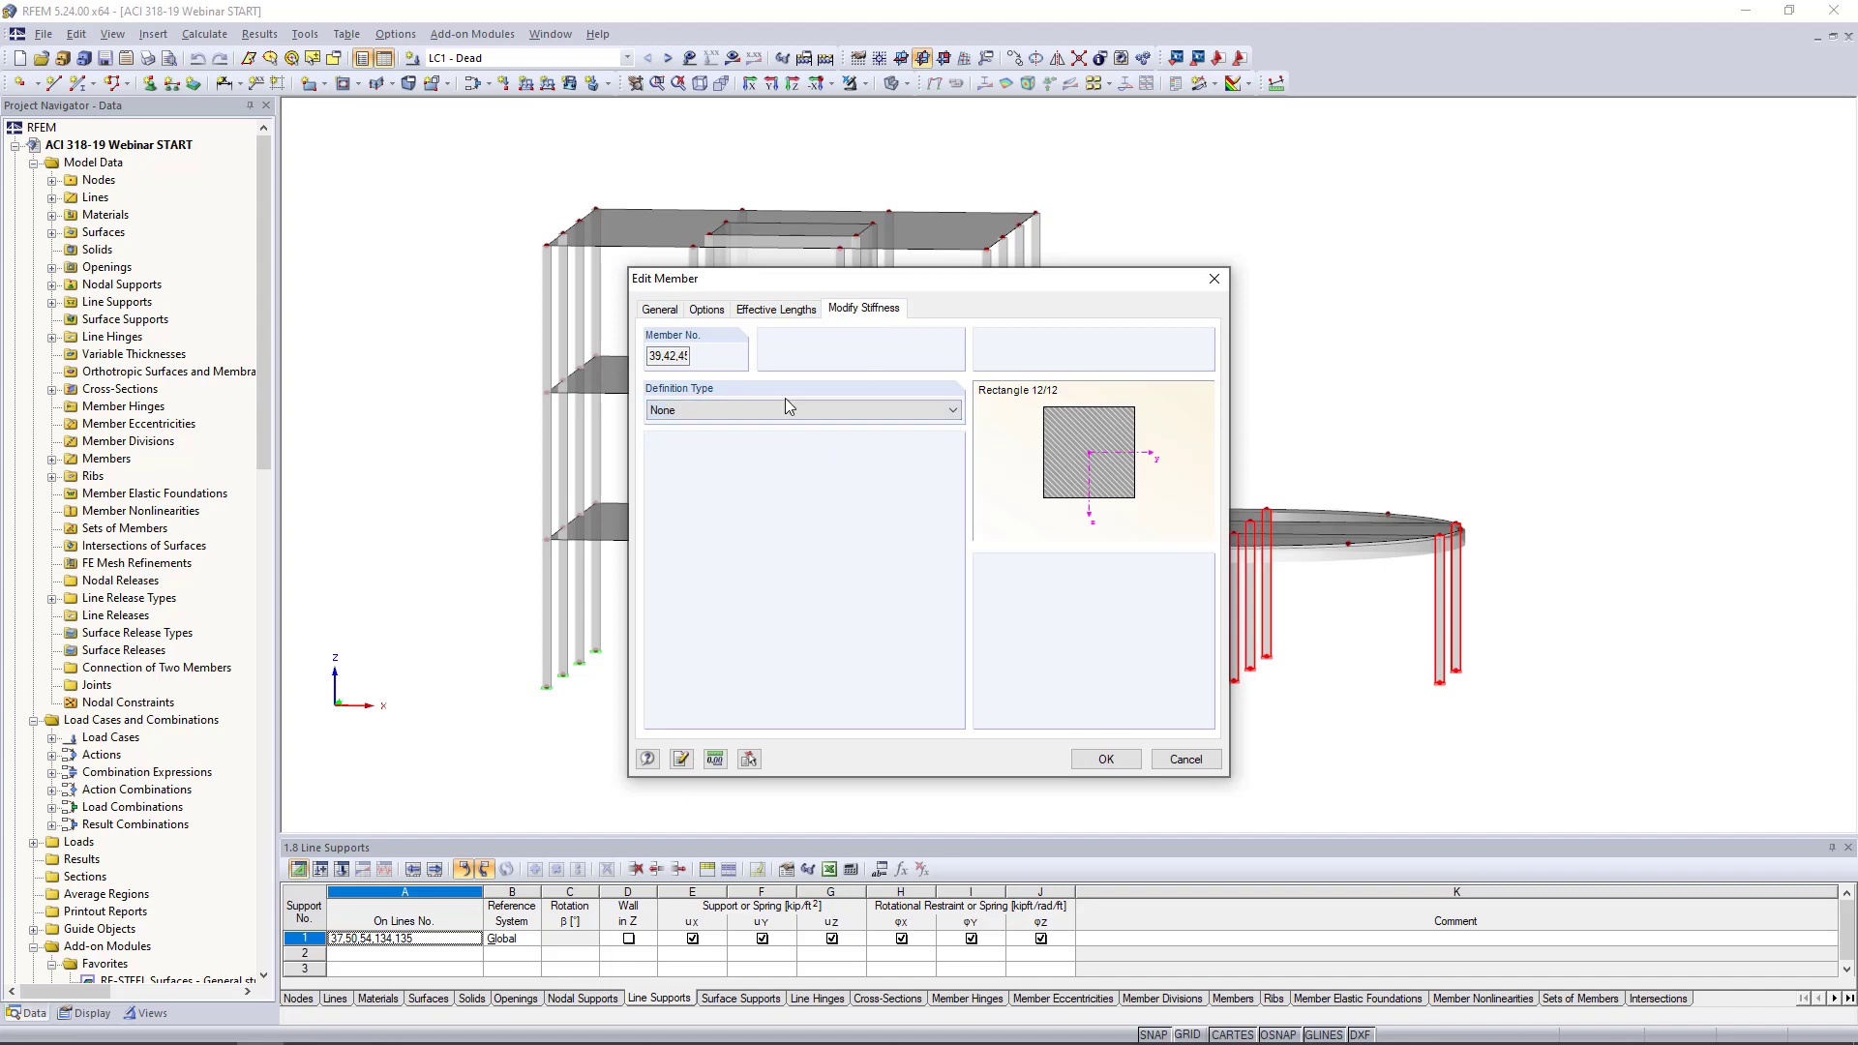
{"action": "left_click", "coordinate": [683, 416]}
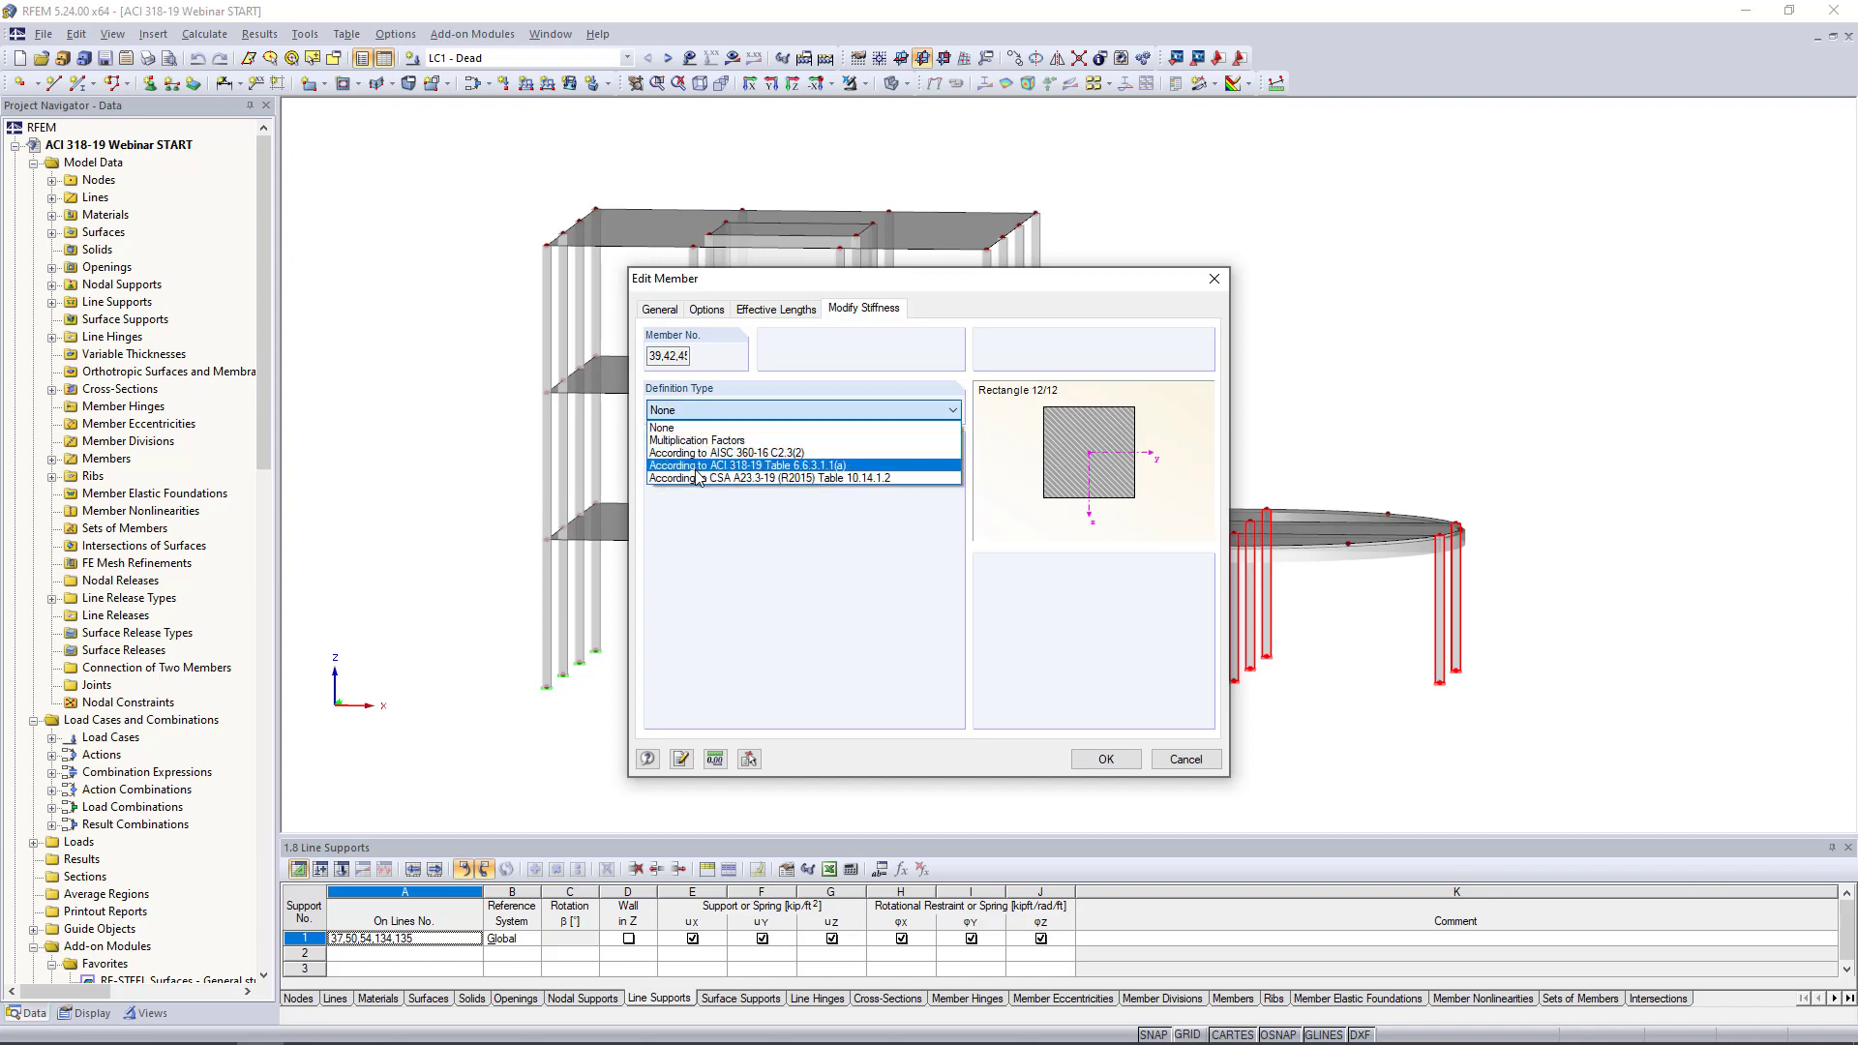
{"action": "left_click", "coordinate": [697, 470]}
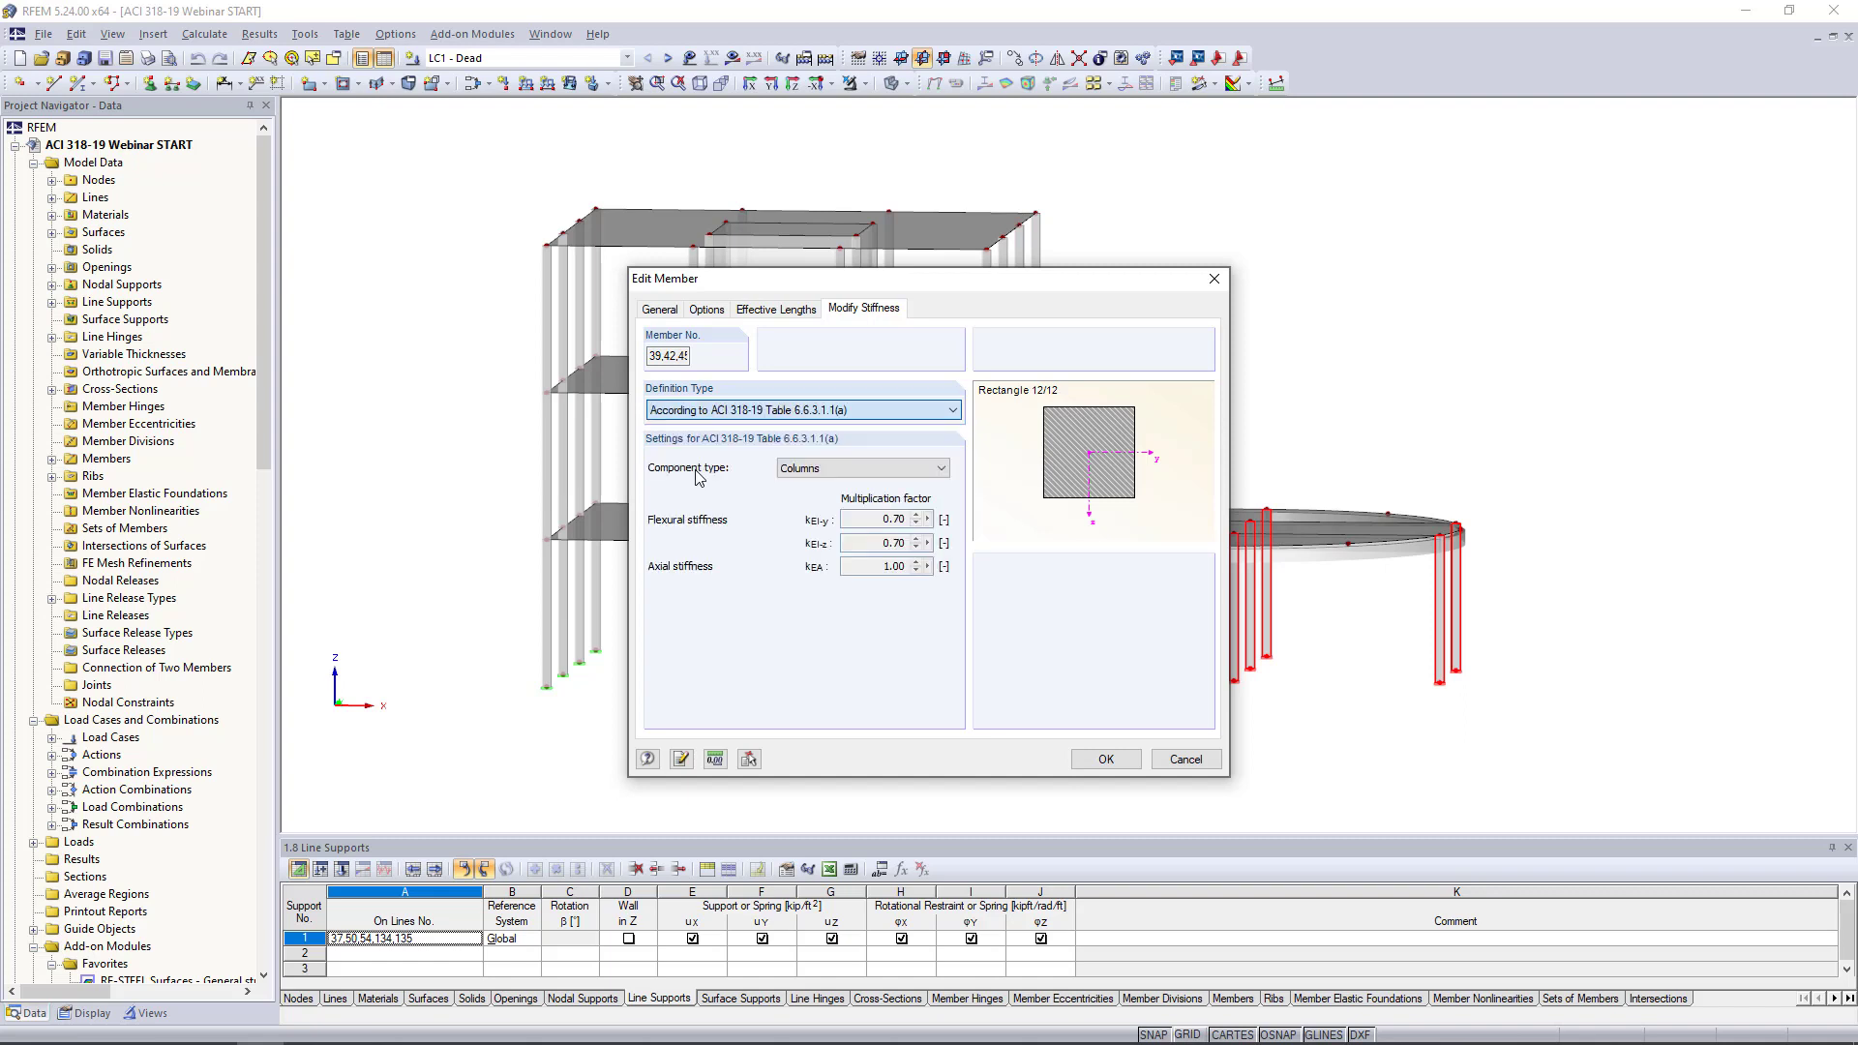
{"action": "left_click", "coordinate": [821, 472]}
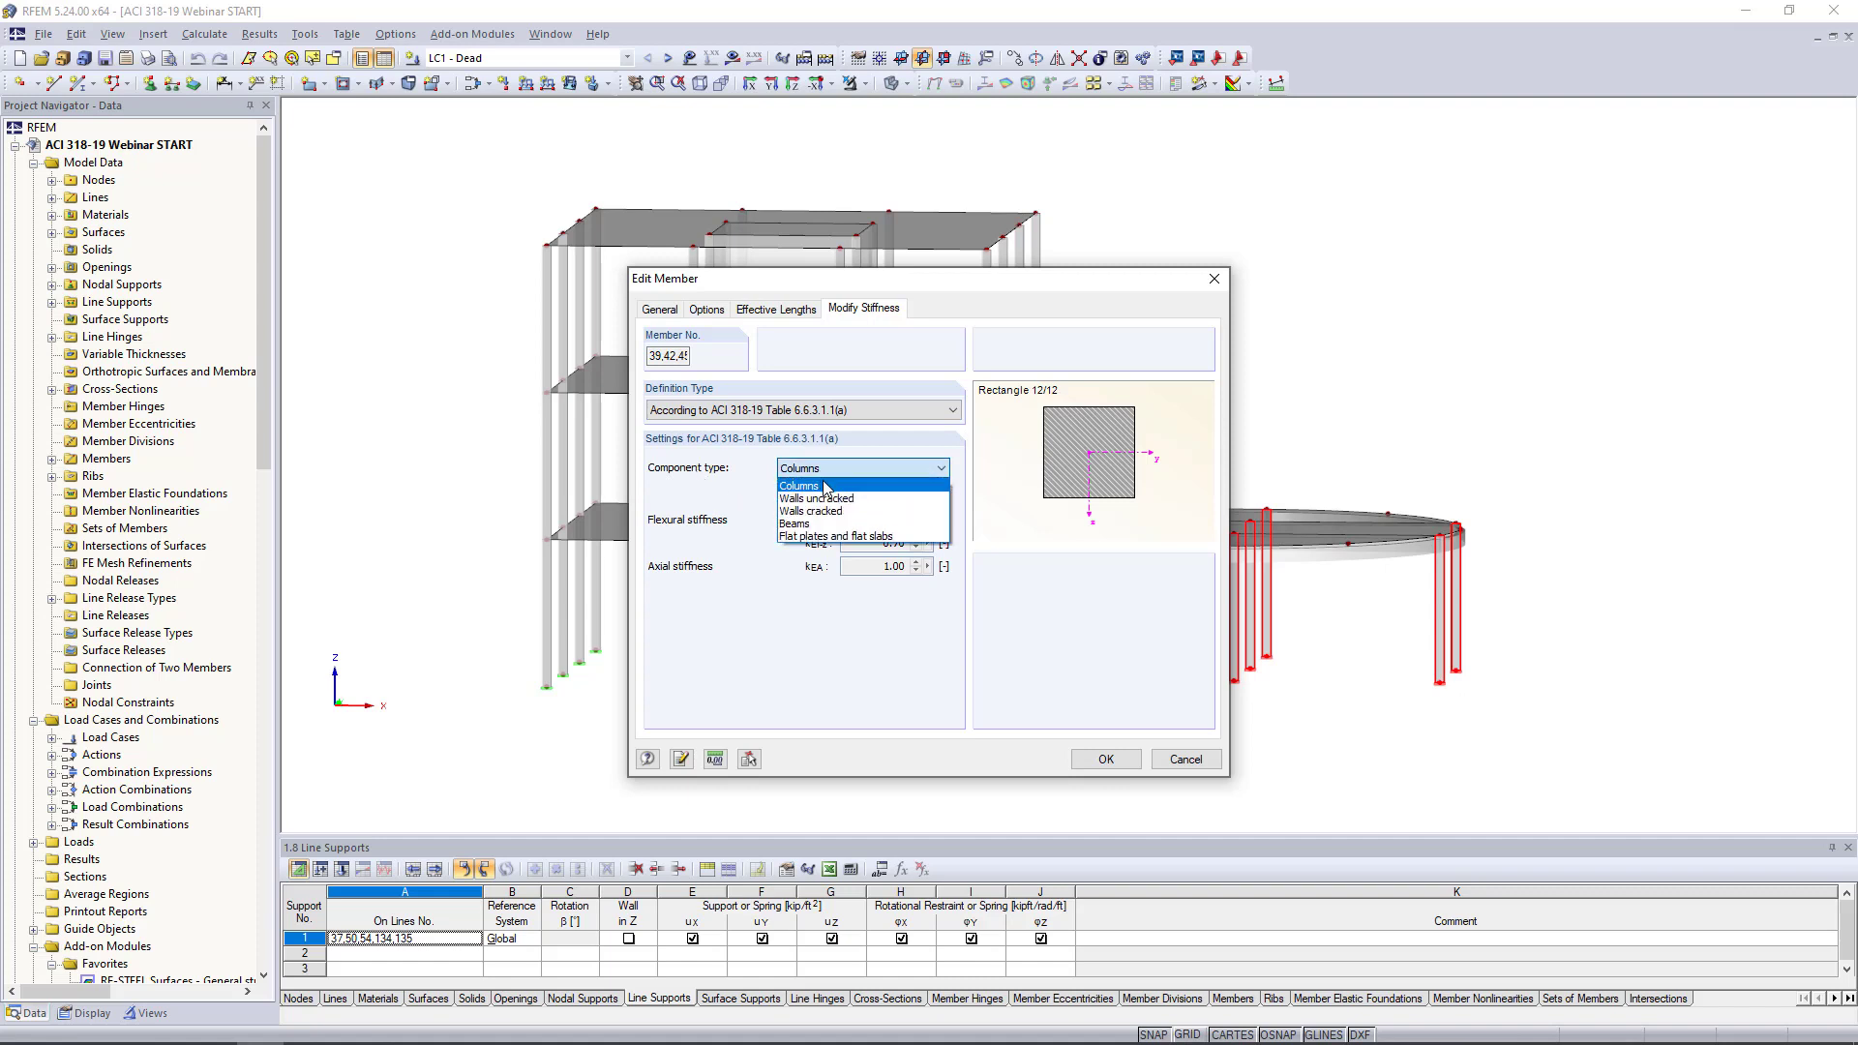
{"action": "left_click", "coordinate": [826, 487]}
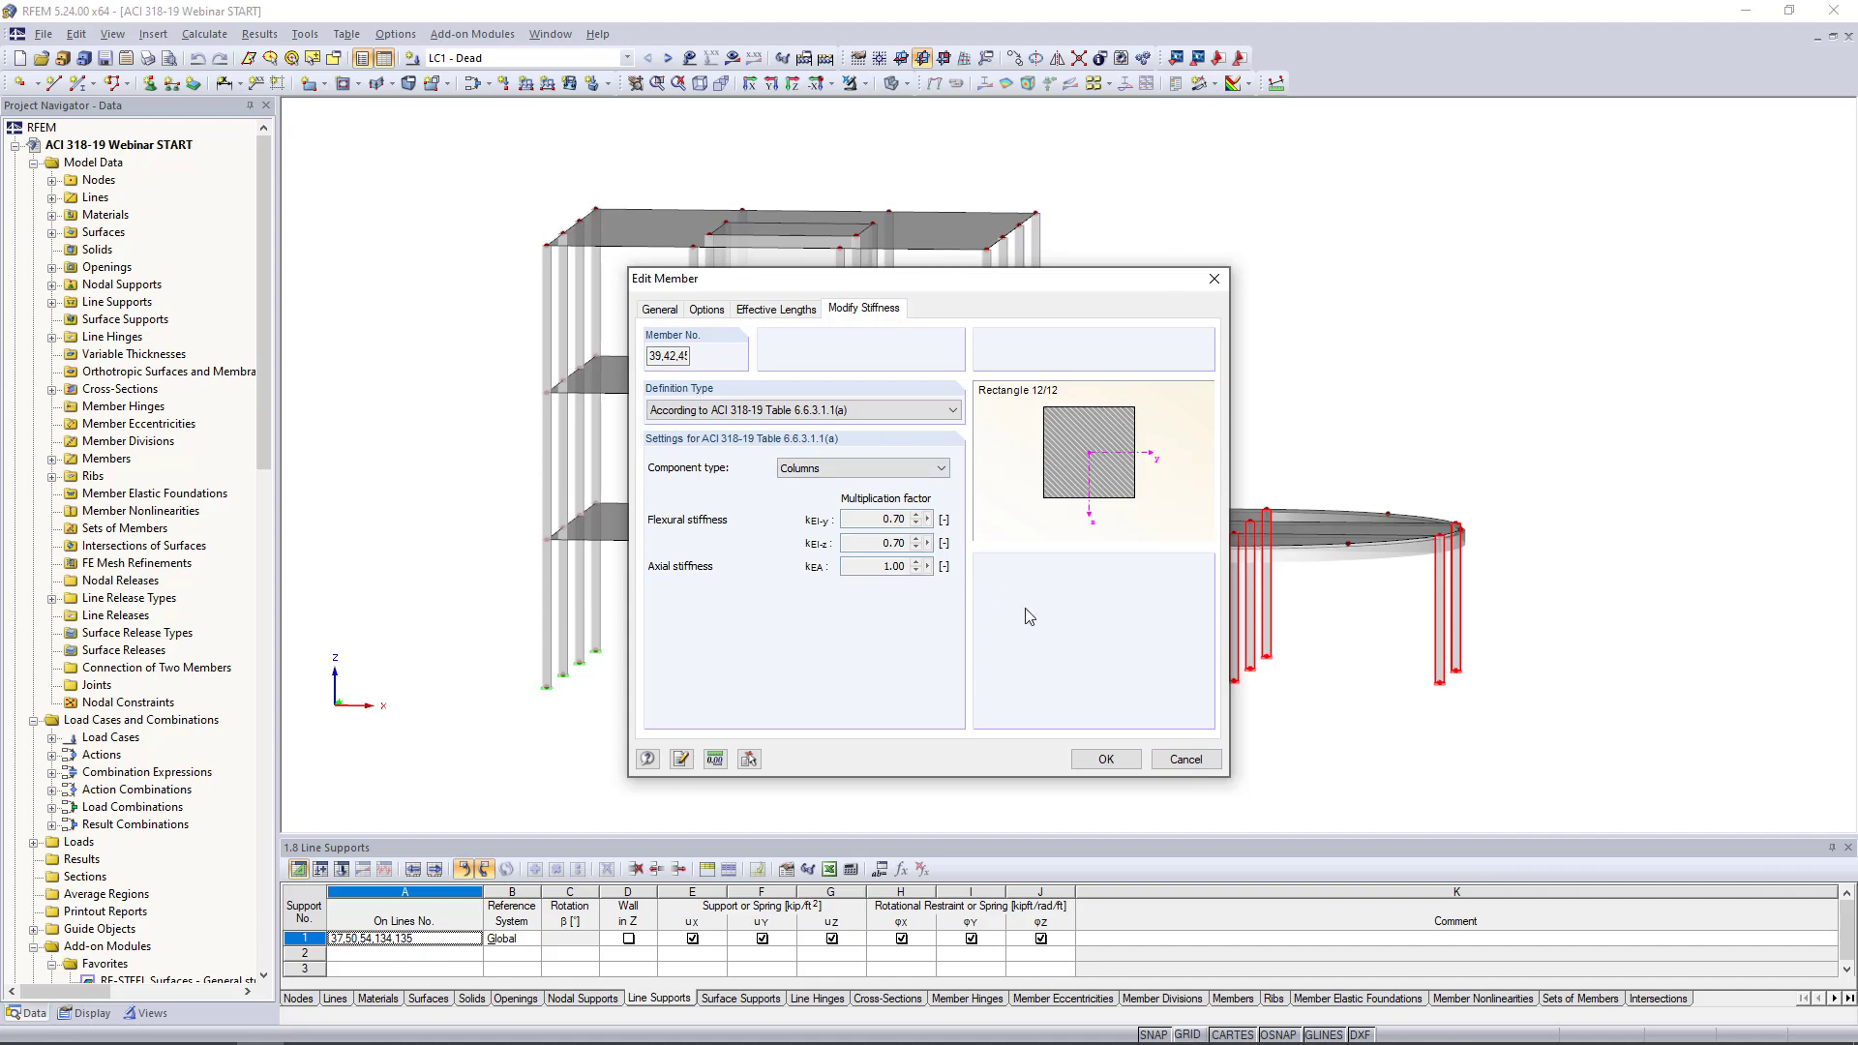
{"action": "left_click", "coordinate": [1186, 759]}
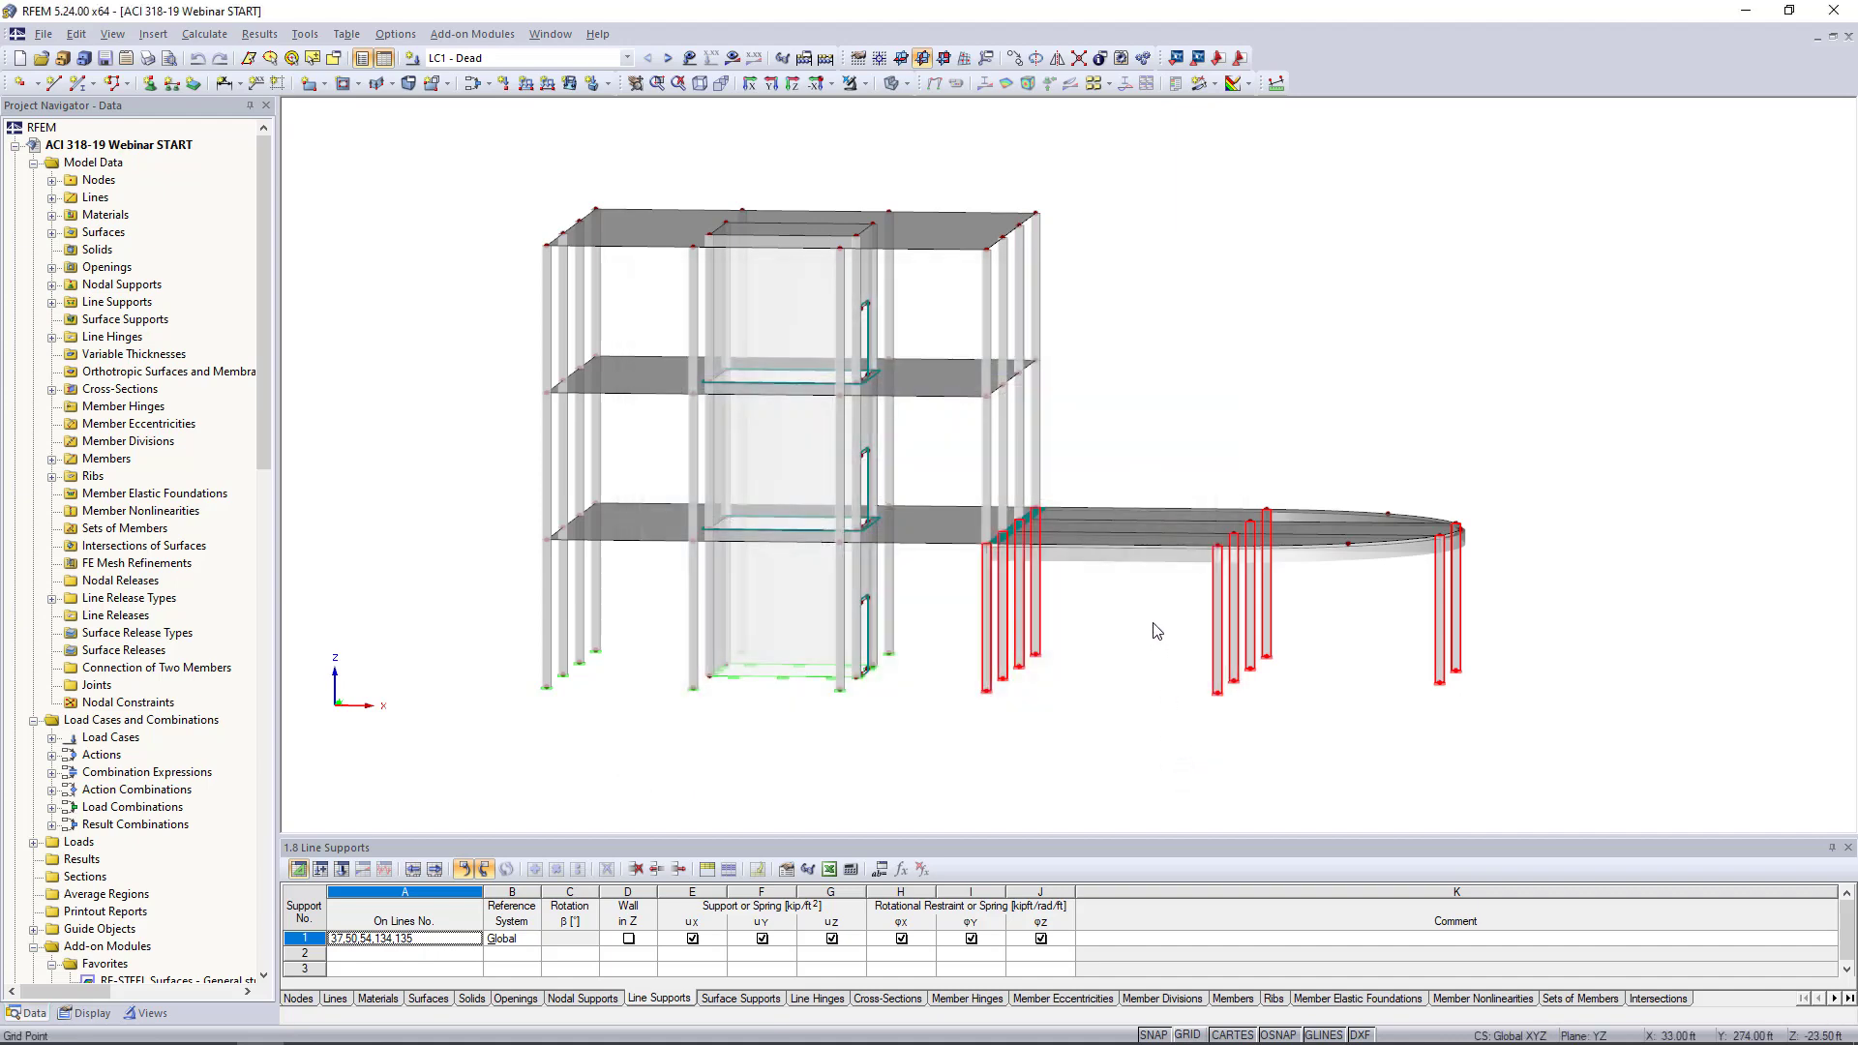
Examine the general and stiffness modification settings of the straight front edge beam under the semicircular slab, and leave without changes
{"action": "left_click", "coordinate": [1130, 553]}
{"action": "double_click", "coordinate": [1129, 553]}
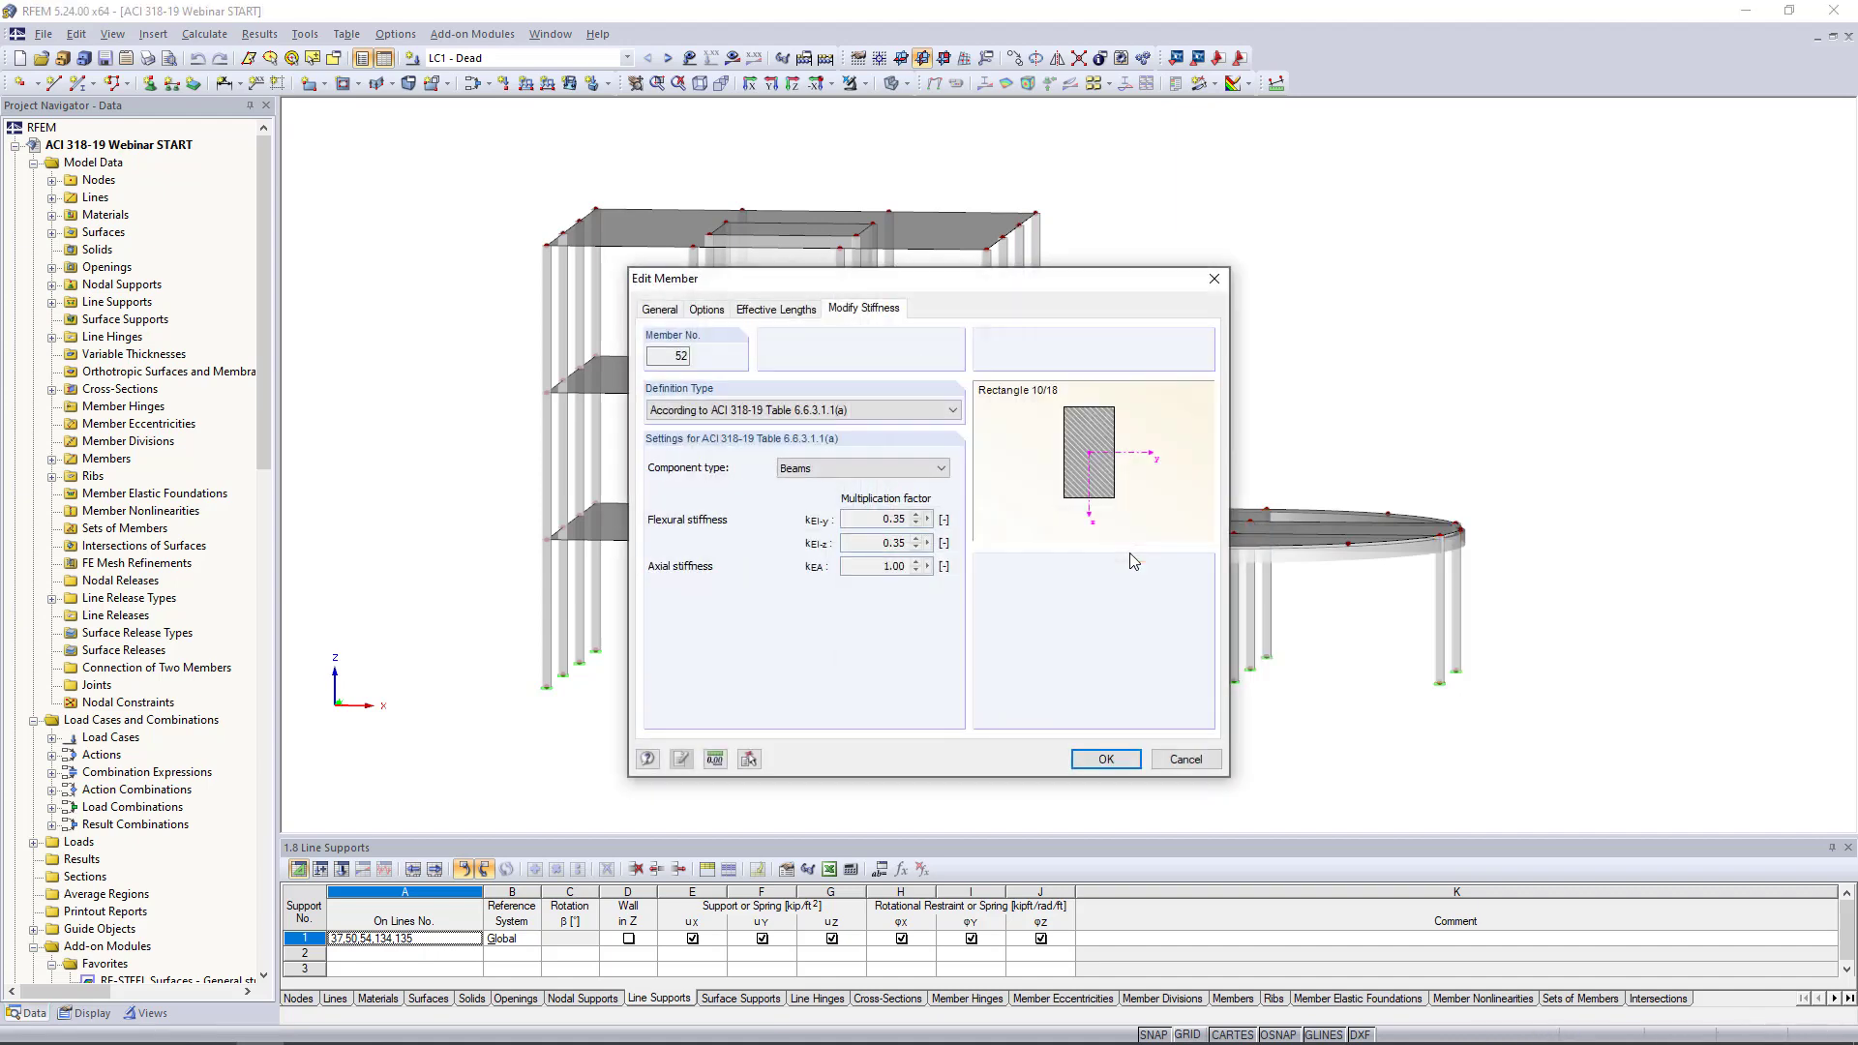
{"action": "left_click", "coordinate": [659, 309]}
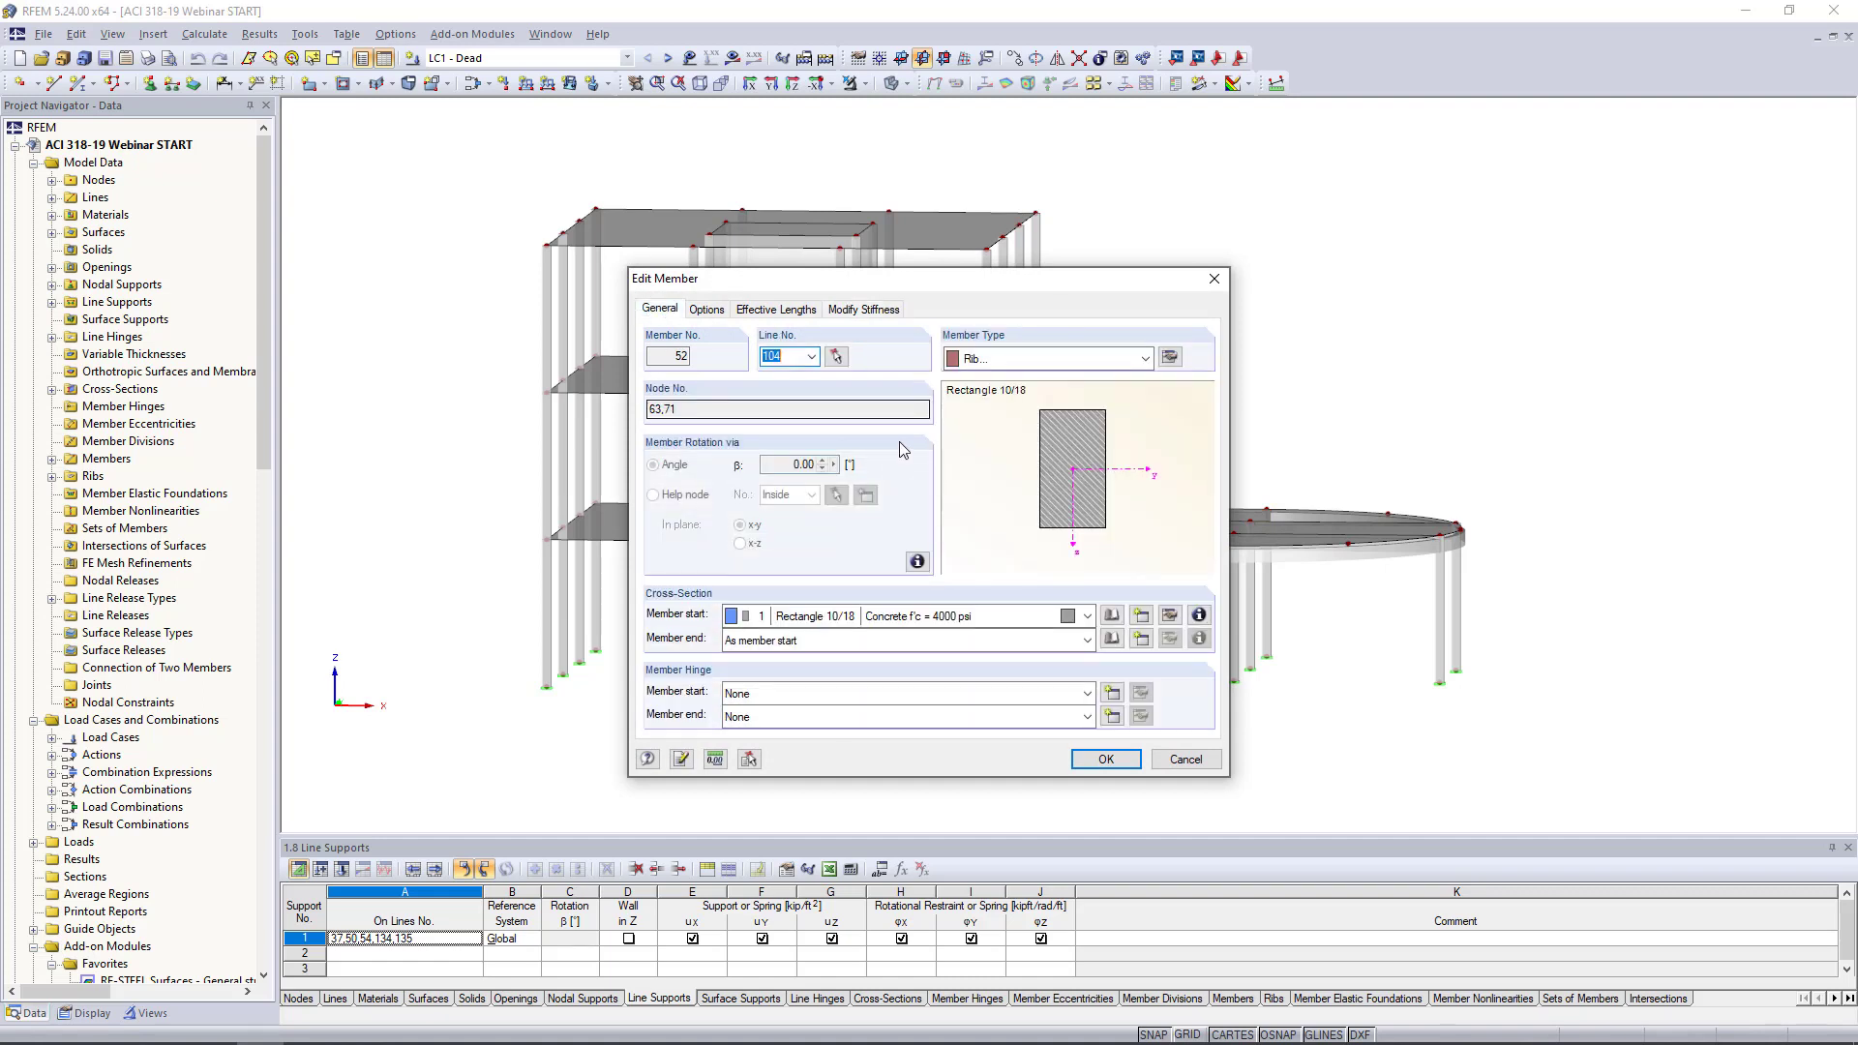
{"action": "left_click", "coordinate": [867, 310]}
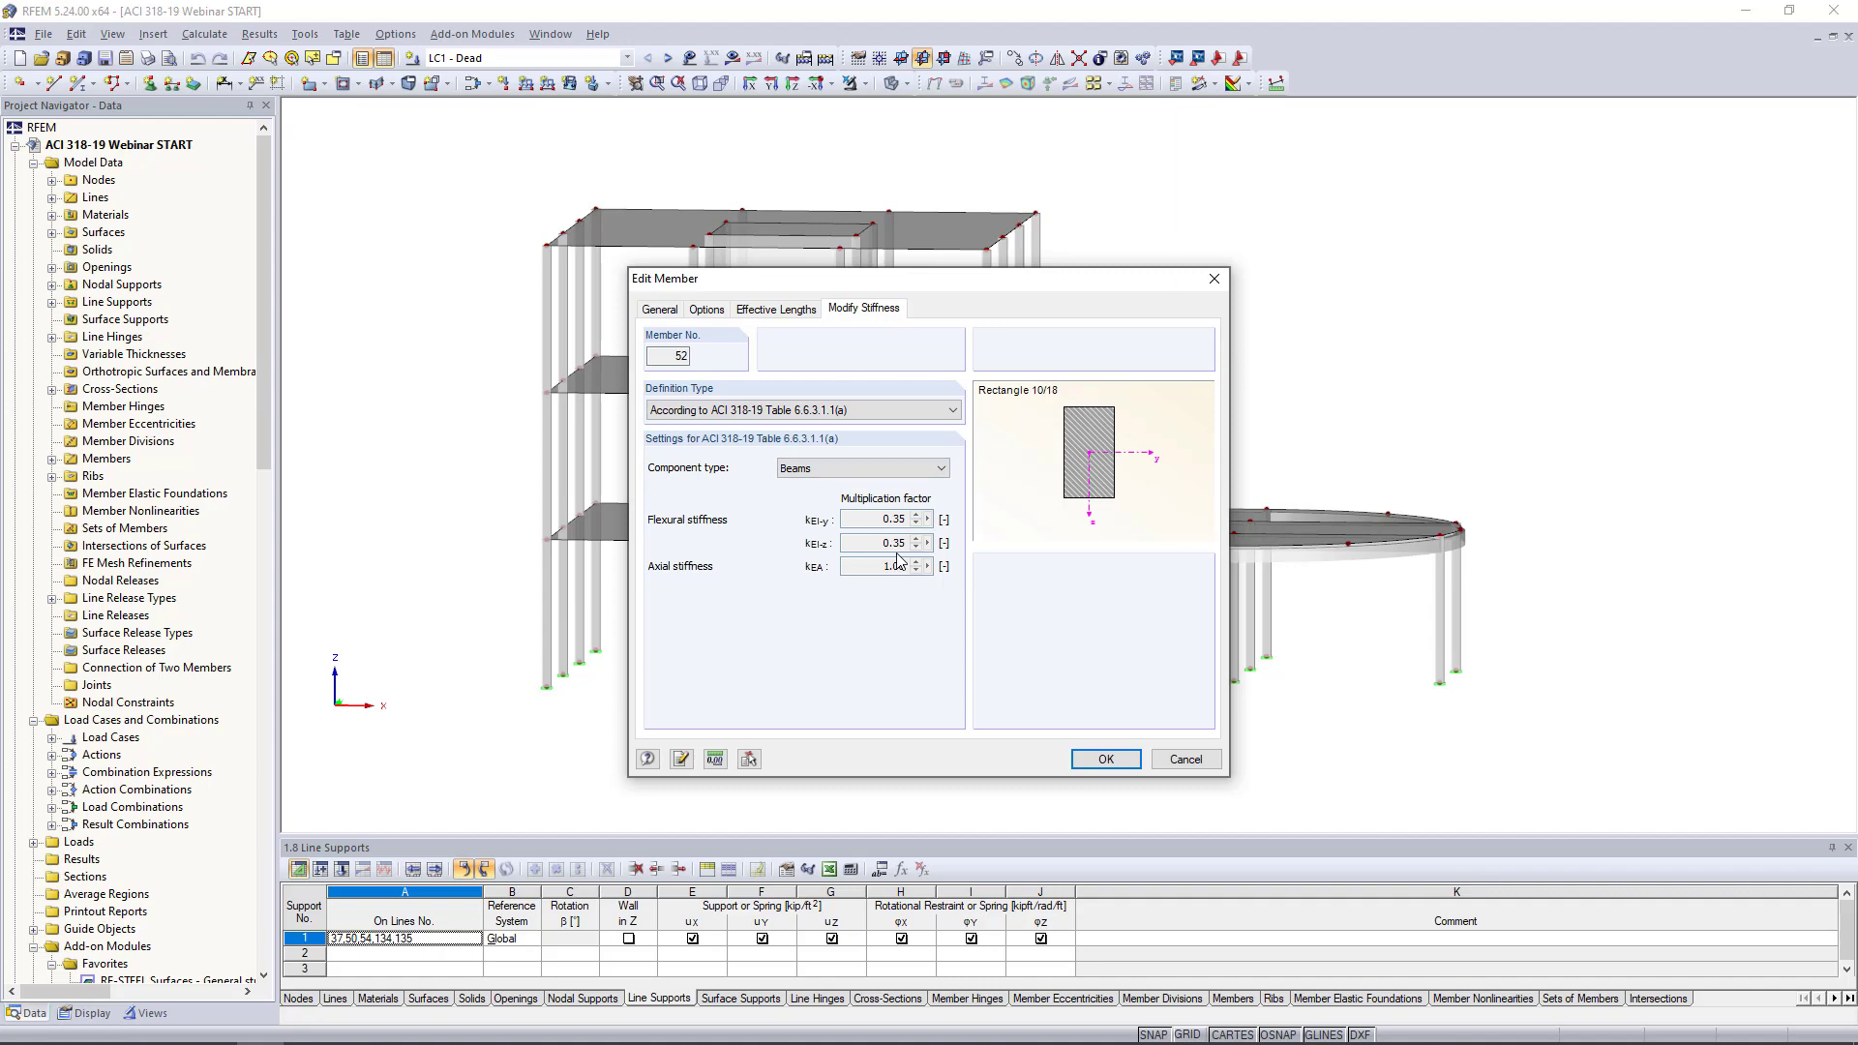
{"action": "left_click", "coordinate": [1190, 760]}
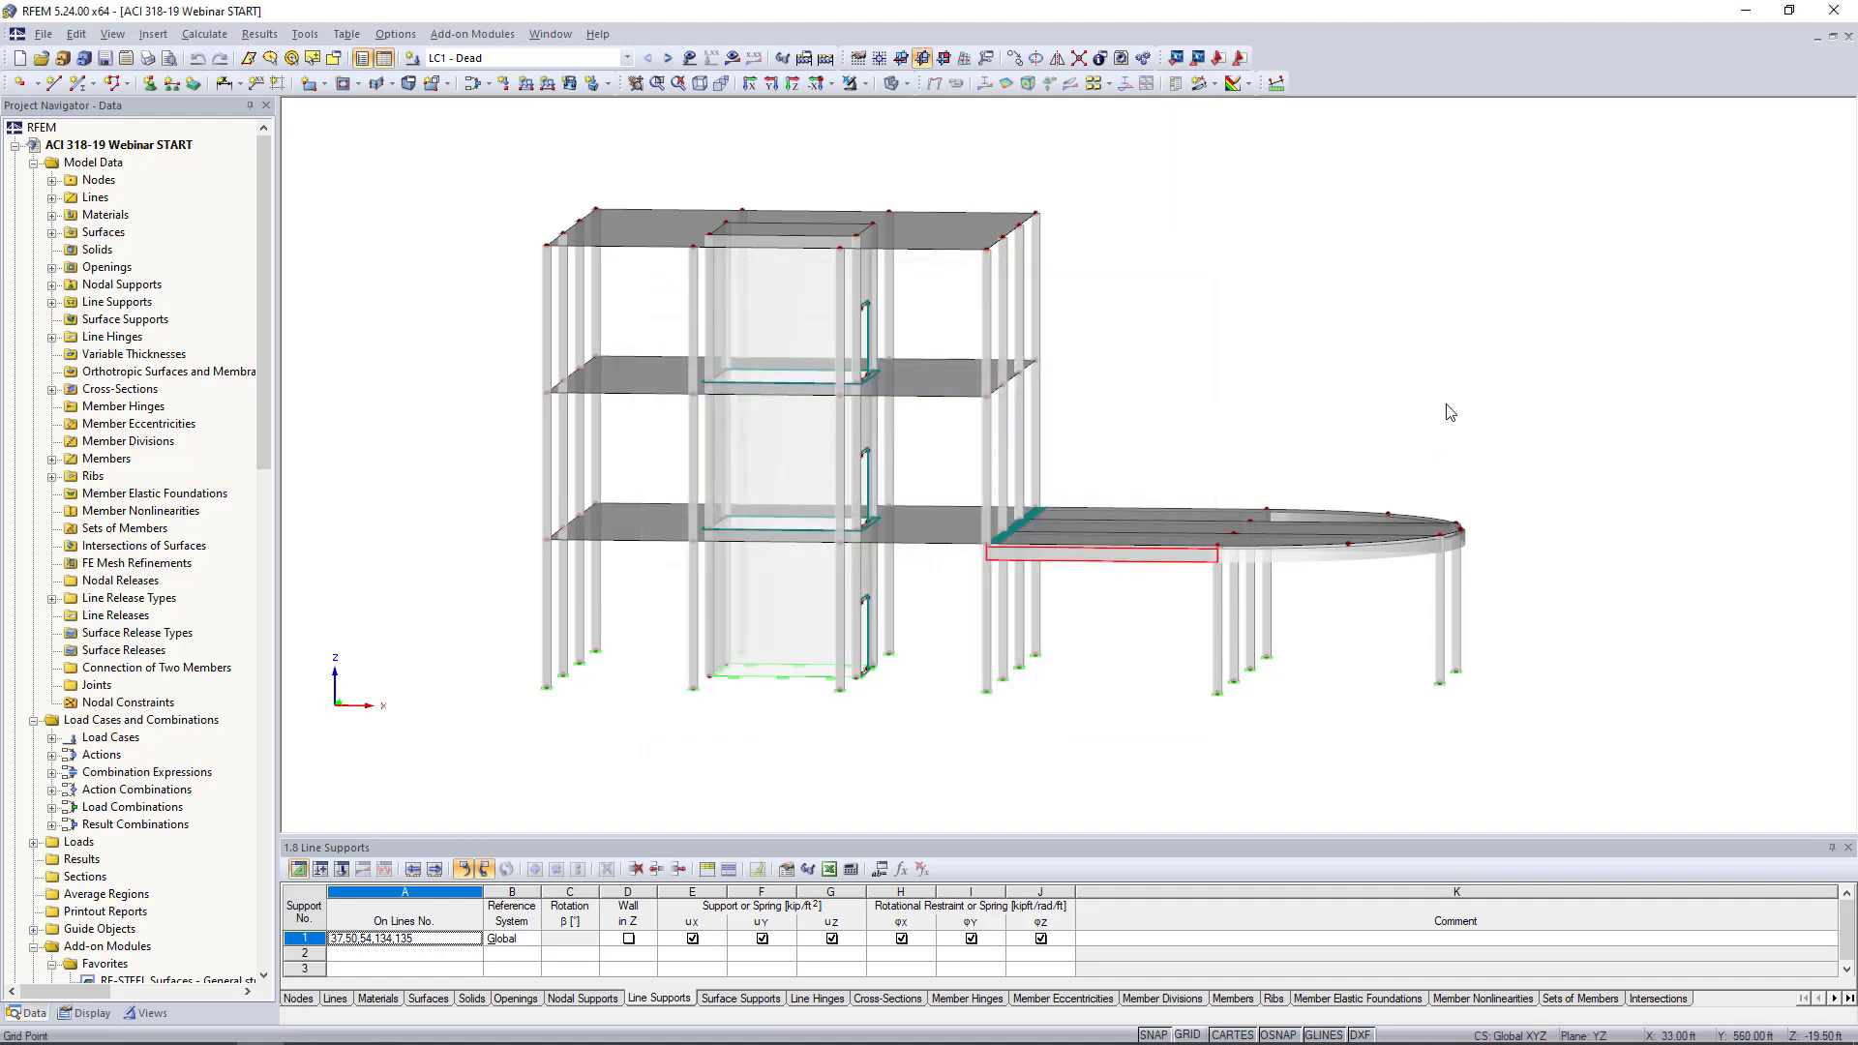
Examine the roof slab's stiffness modification and its available component types, keeping Flat plates and flat slabs, and leave without changes
{"action": "middle_click_drag", "start_coordinate": [1447, 404], "coordinate": [1318, 503], "text": "ctrl"}
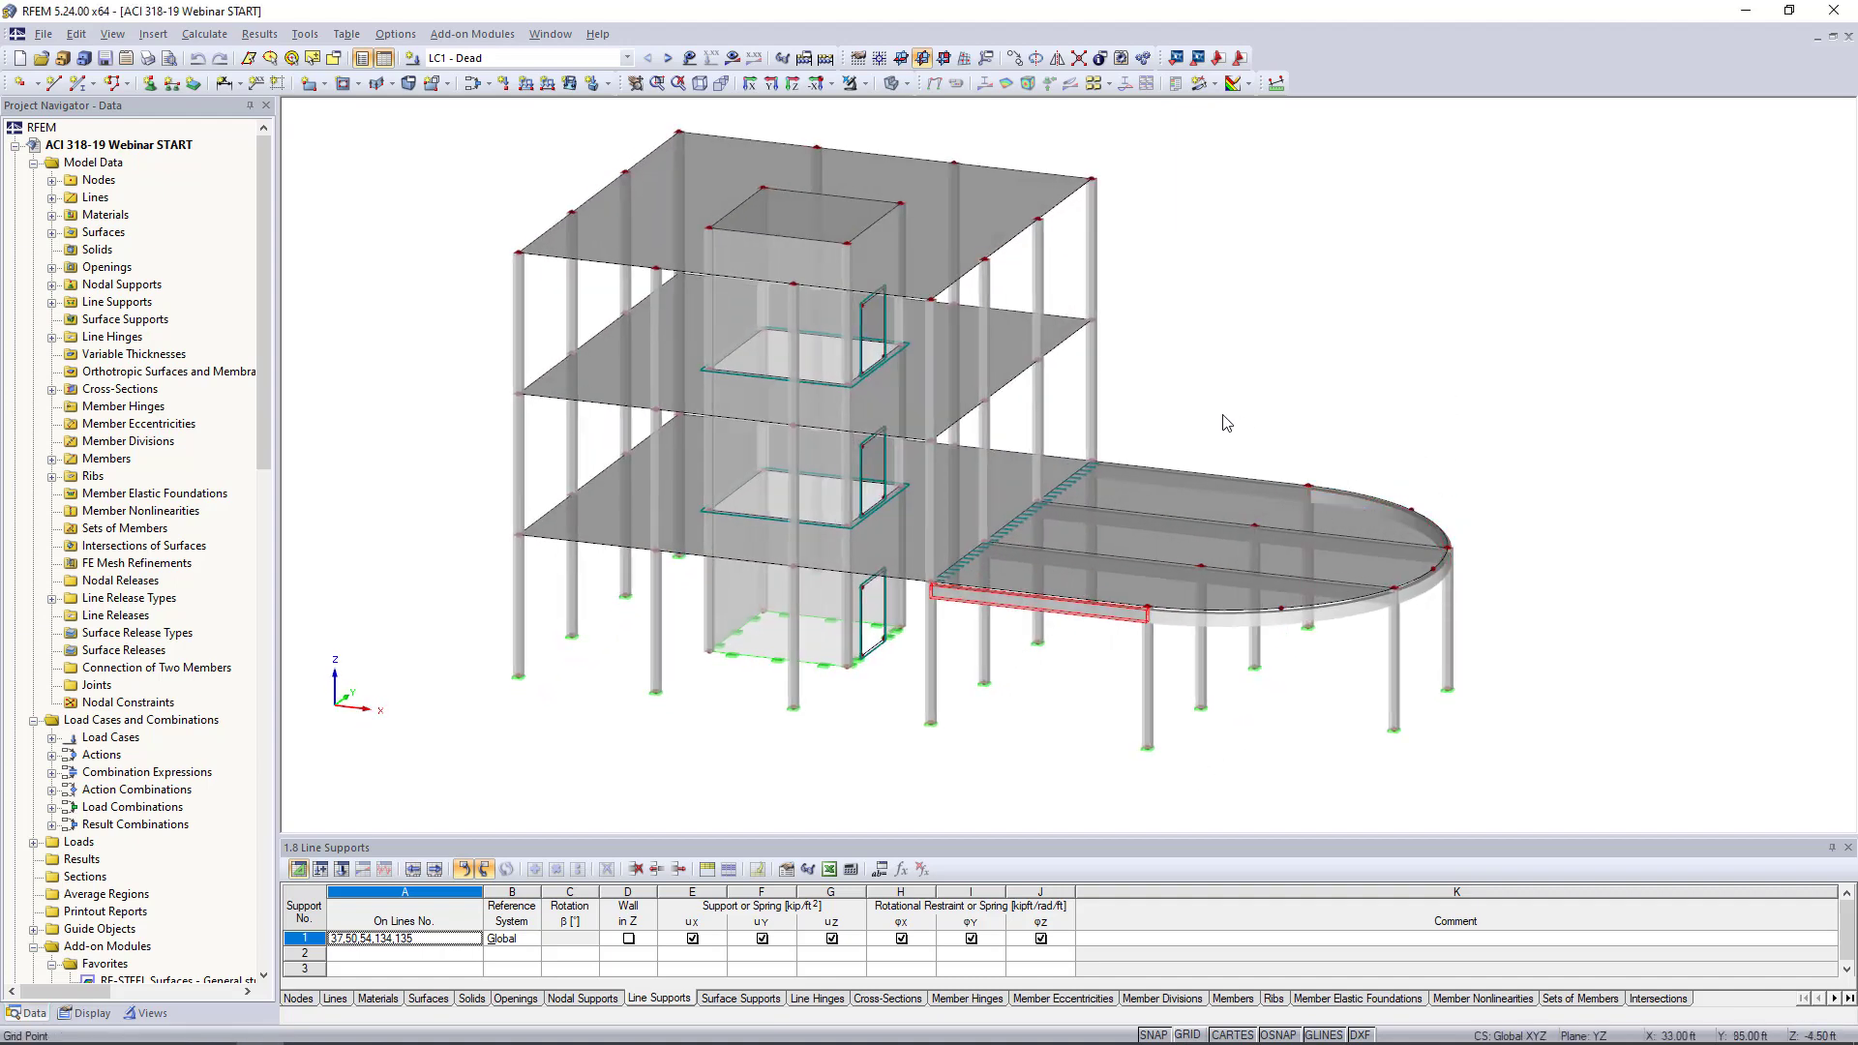
{"action": "left_click", "coordinate": [919, 190]}
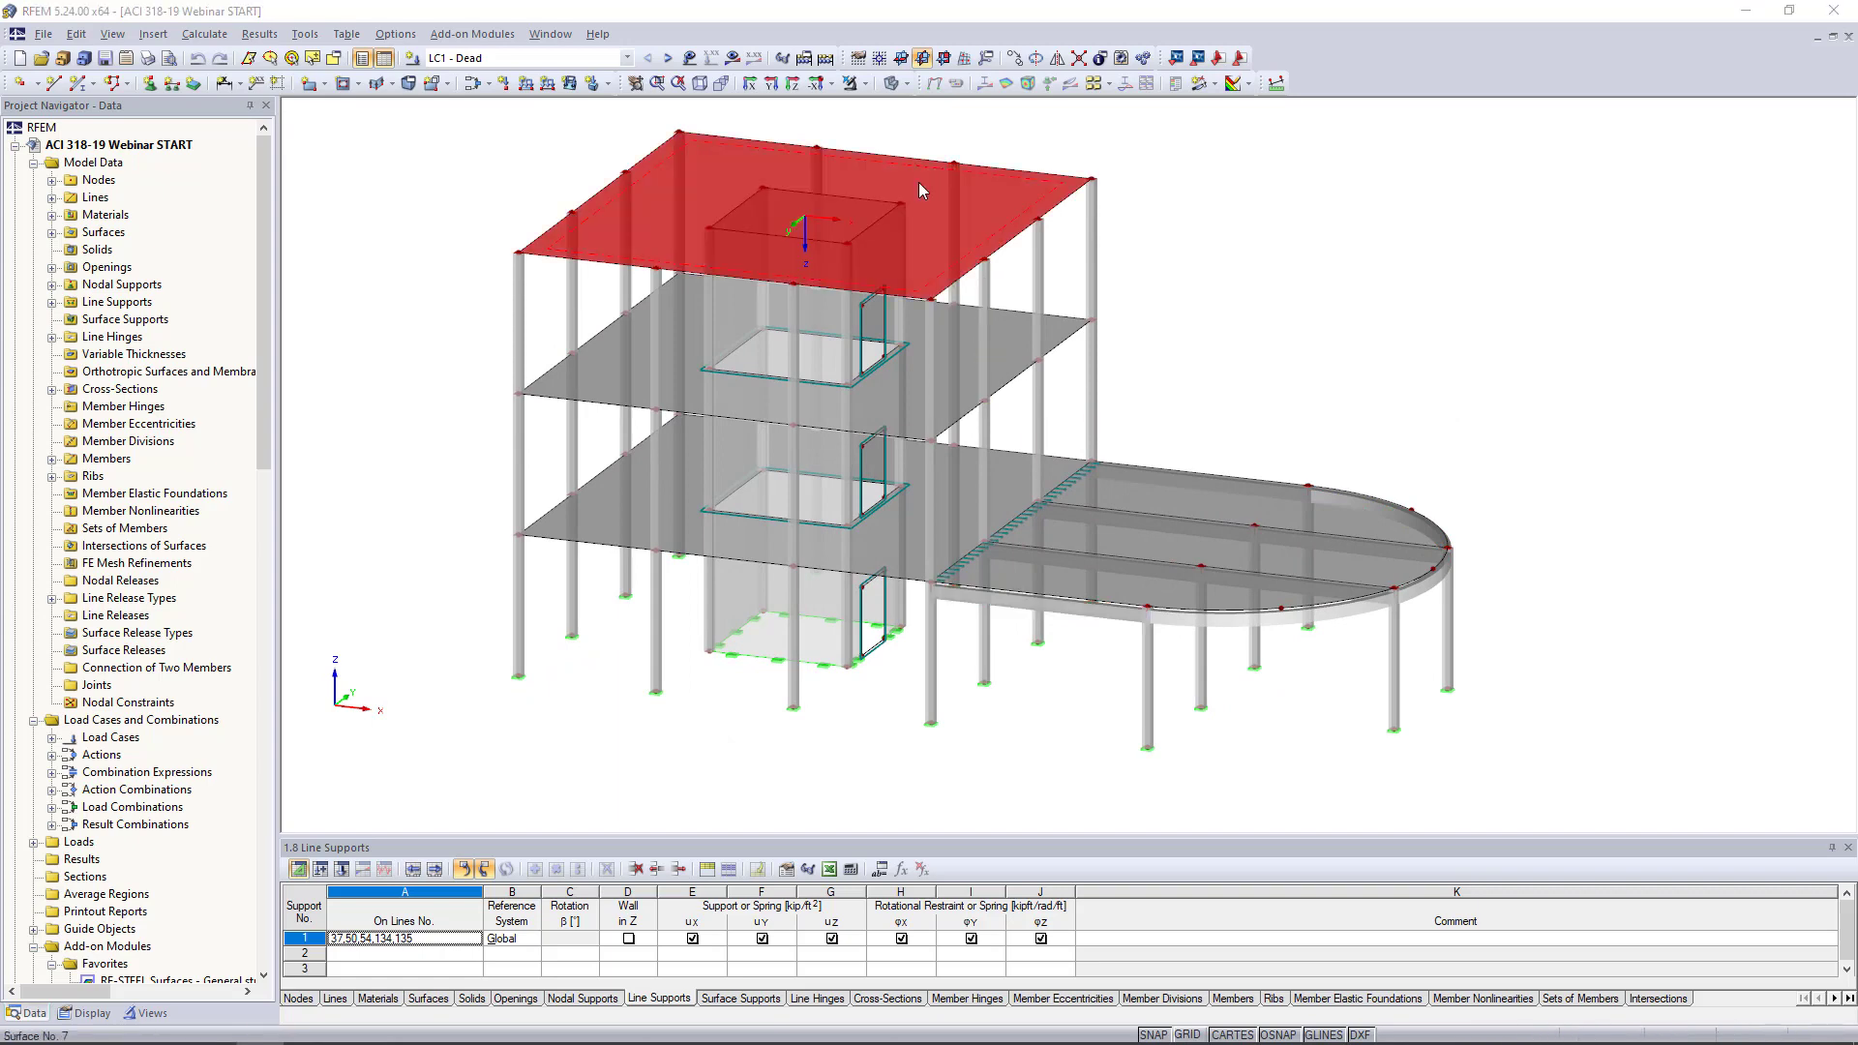
{"action": "double_click", "coordinate": [919, 183]}
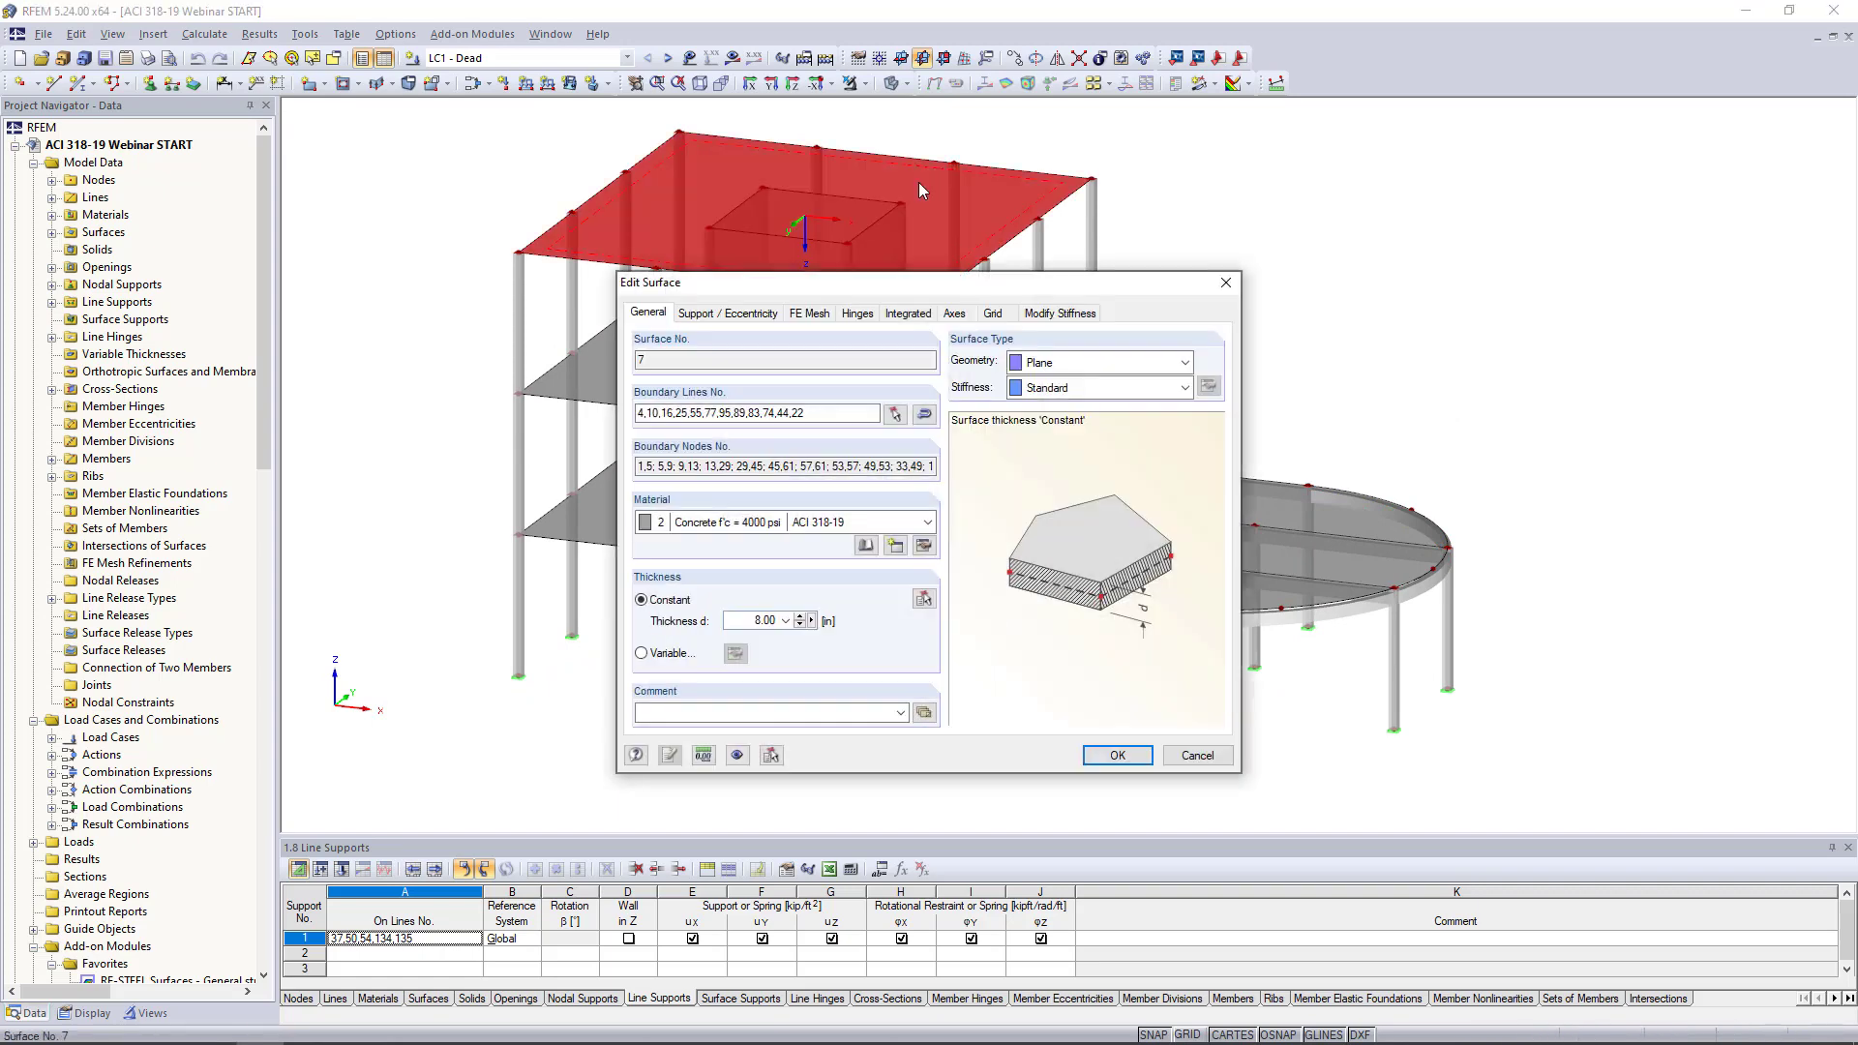
{"action": "left_click", "coordinate": [1052, 315]}
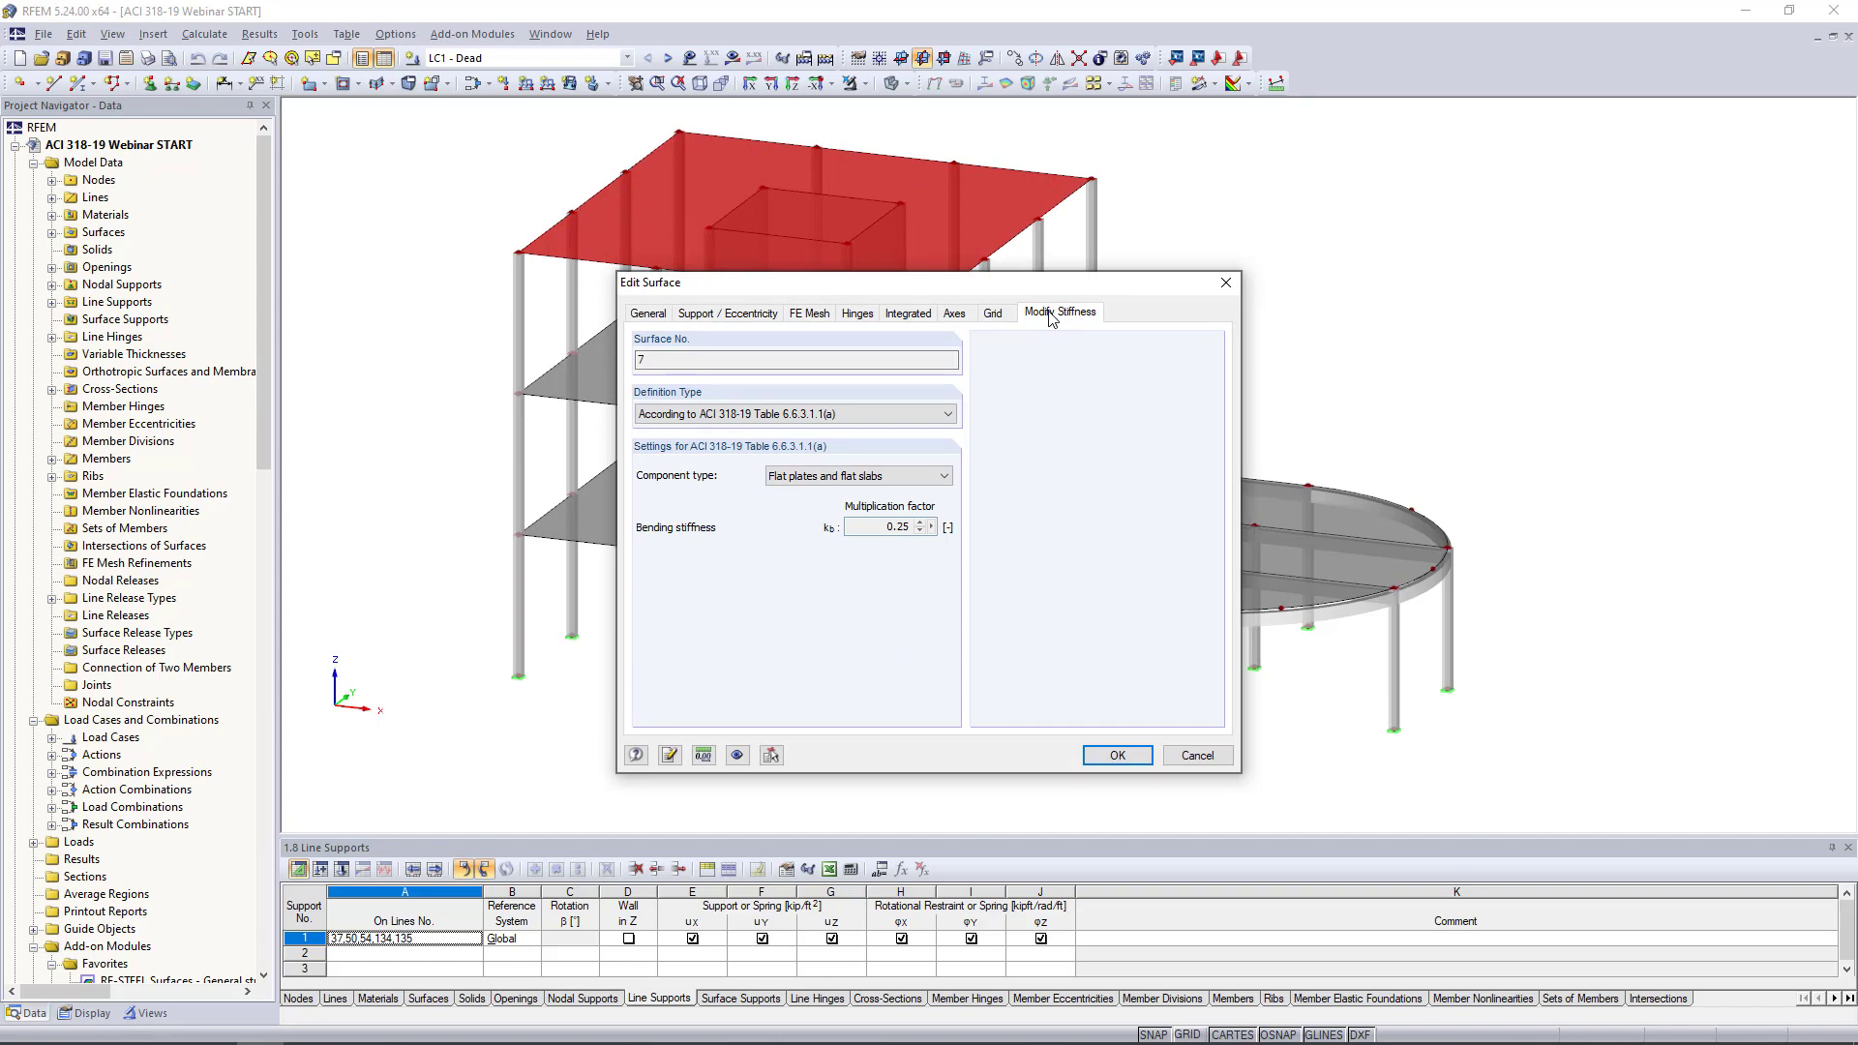
{"action": "left_click", "coordinate": [806, 480]}
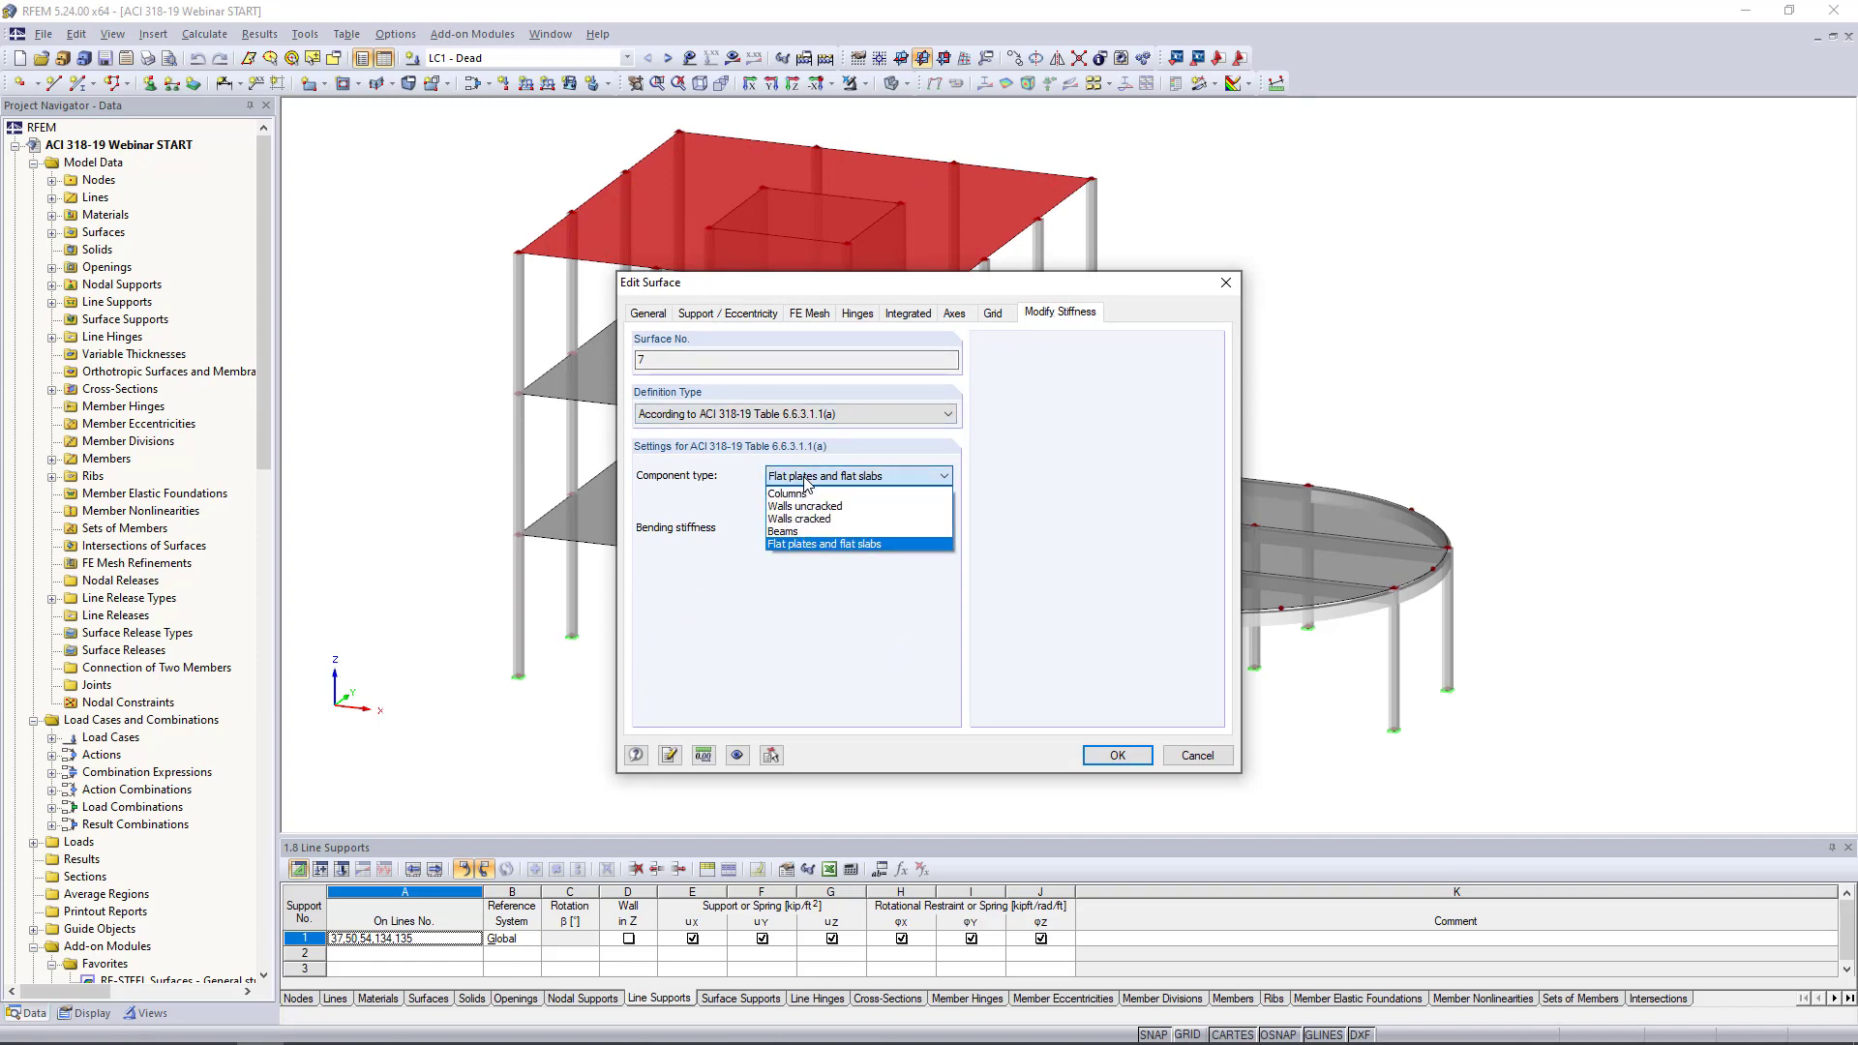
{"action": "left_click", "coordinate": [799, 544]}
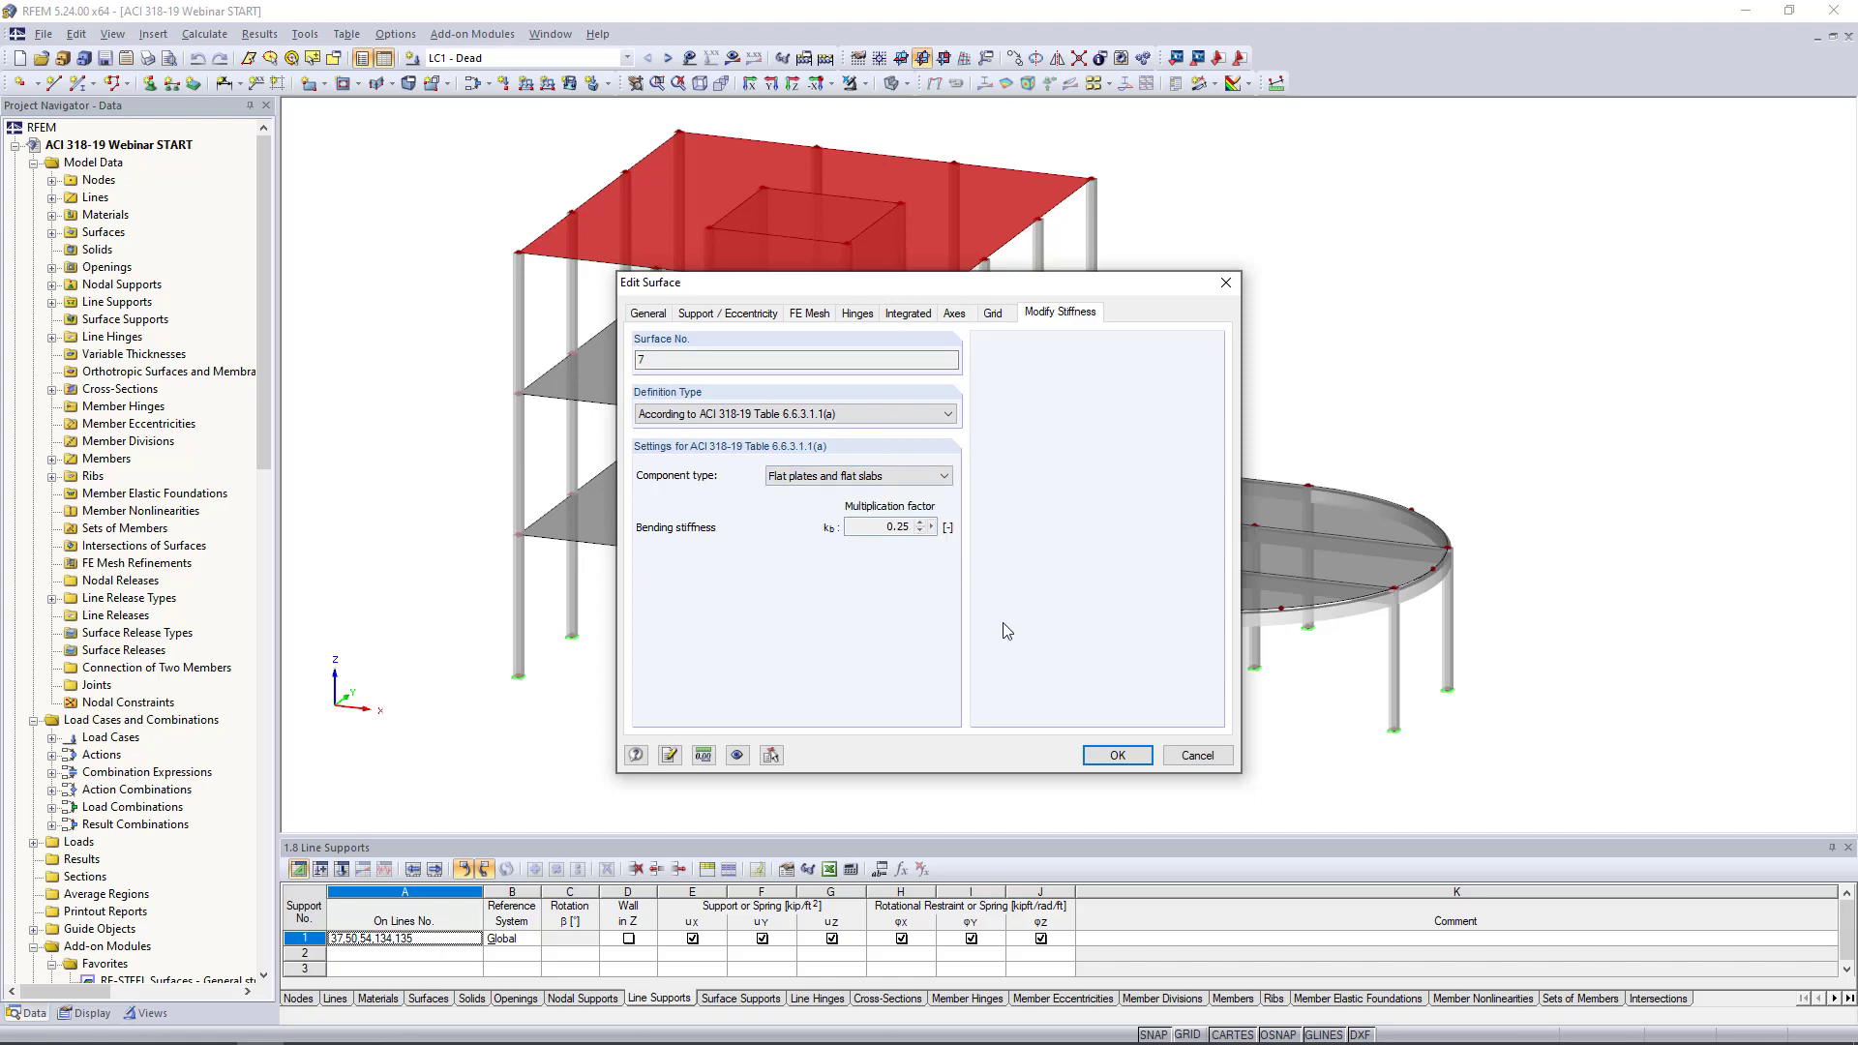
{"action": "left_click", "coordinate": [1193, 756]}
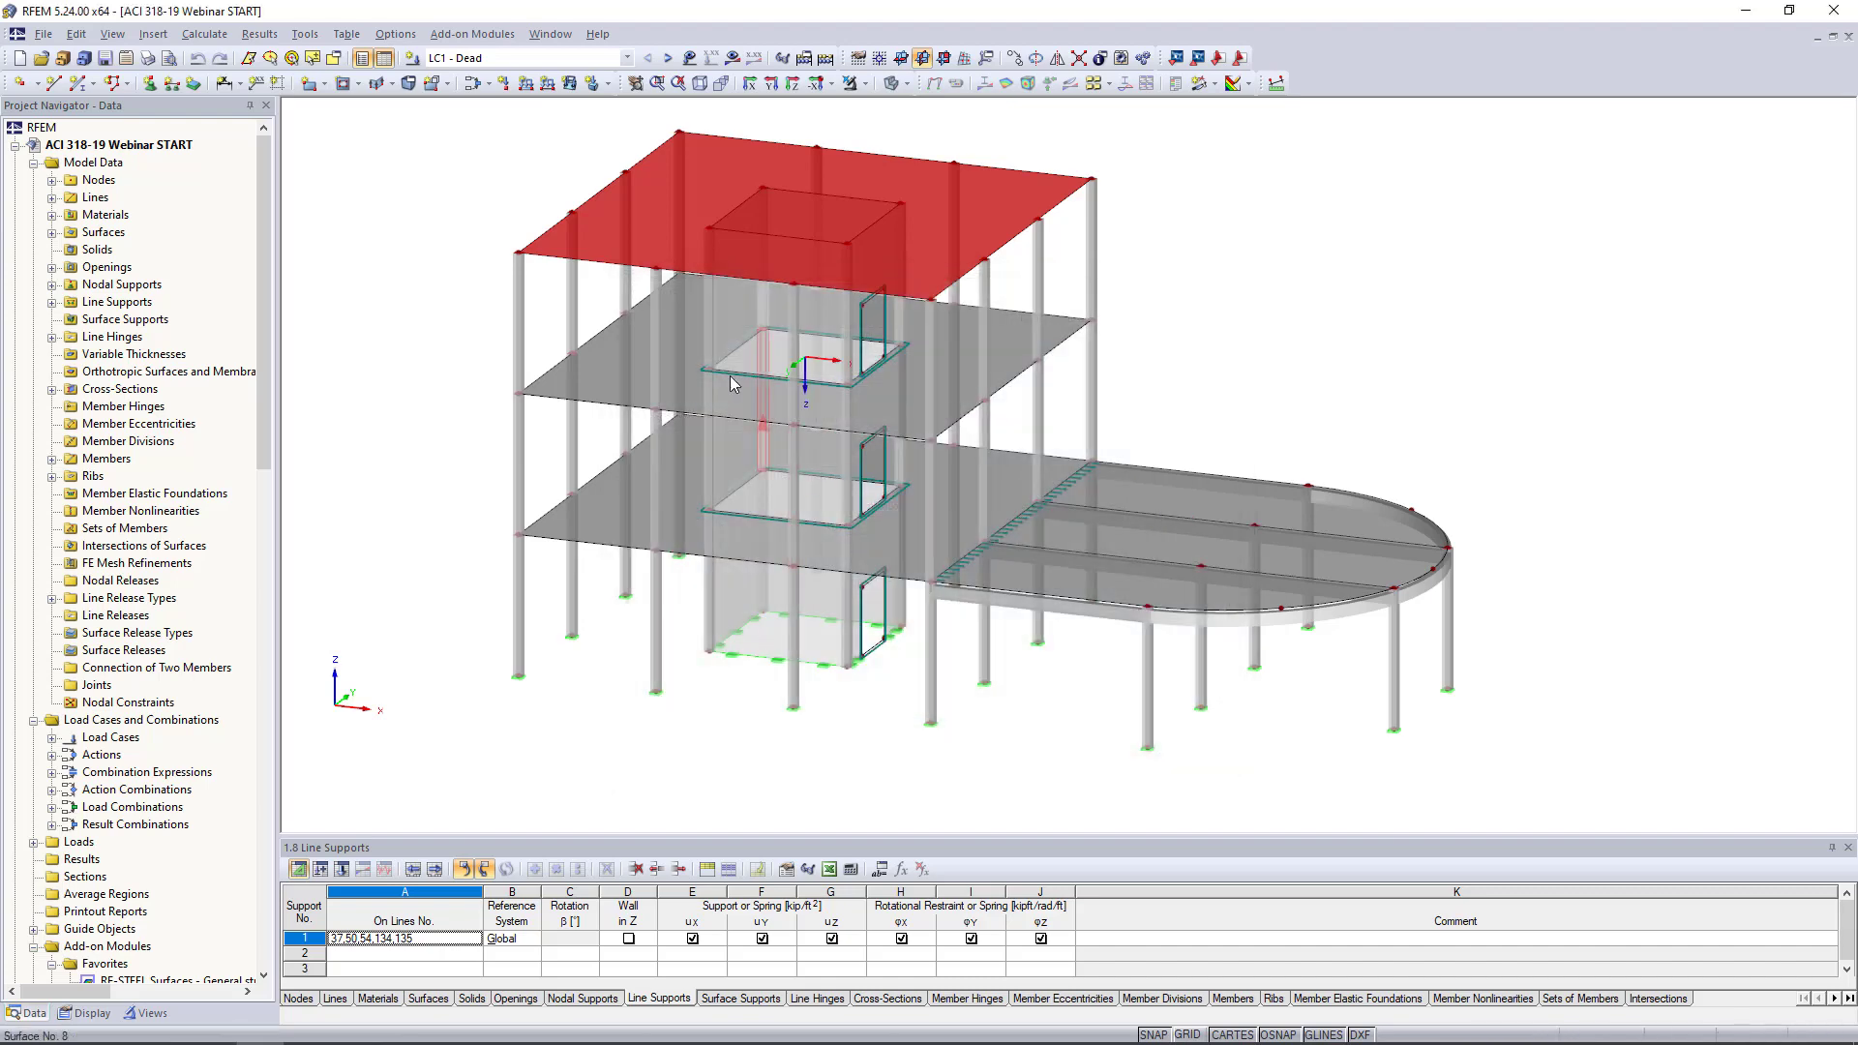
Examine the stiffness modification of the top-storey front core wall, keeping Walls uncracked, then leave without changes and clear the selection
{"action": "double_click", "coordinate": [728, 315]}
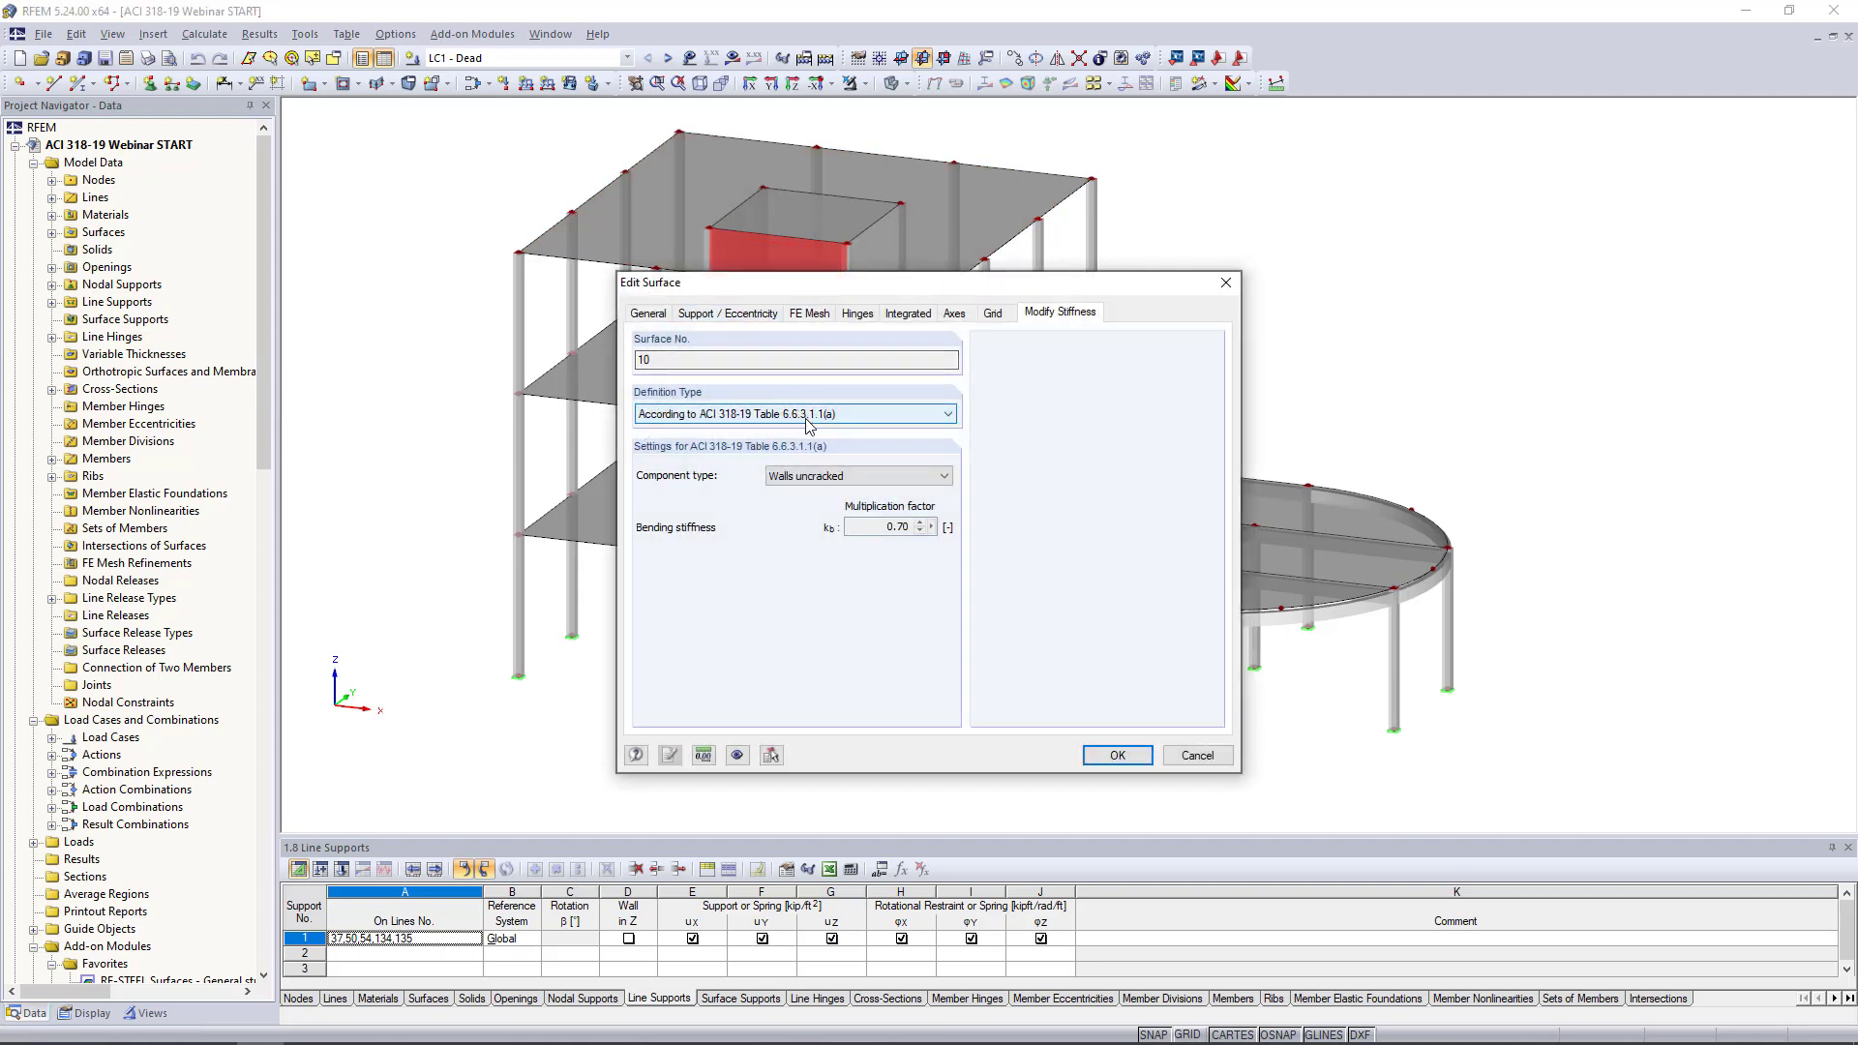
{"action": "left_click", "coordinate": [840, 481]}
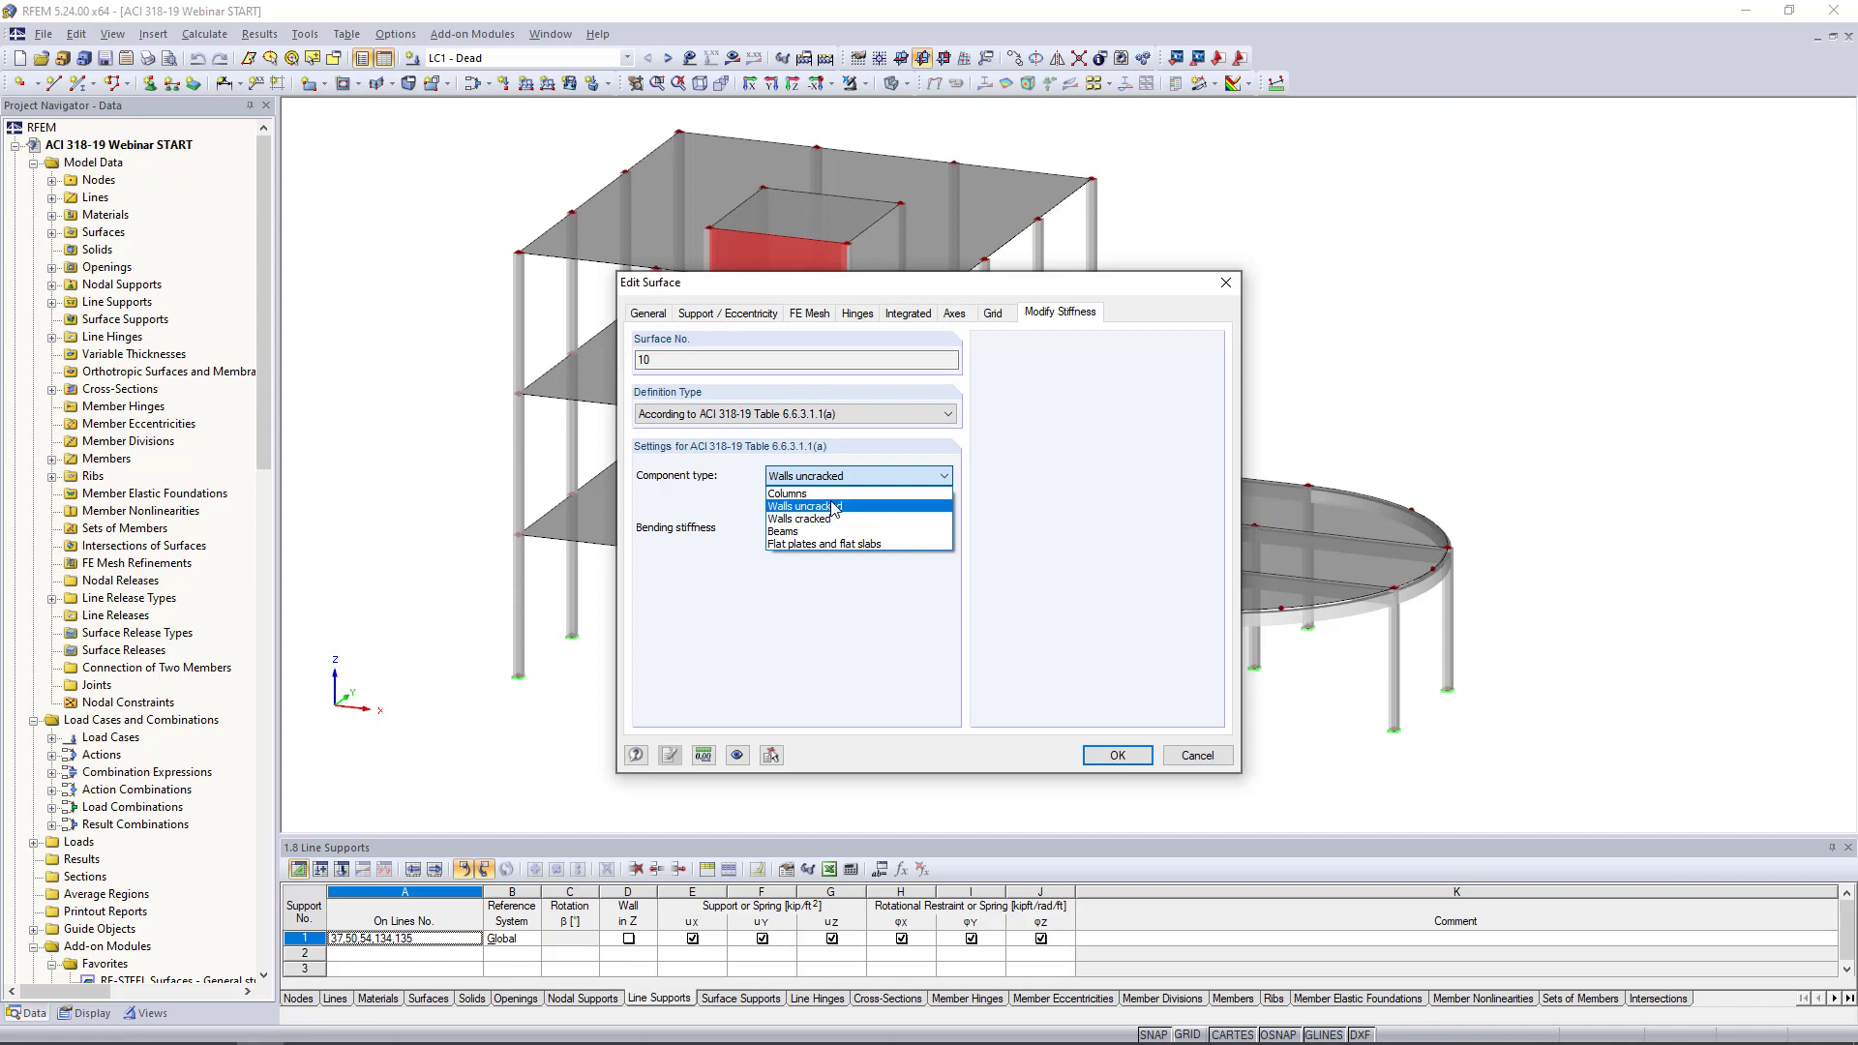
{"action": "left_click", "coordinate": [835, 508]}
{"action": "left_click", "coordinate": [1197, 754]}
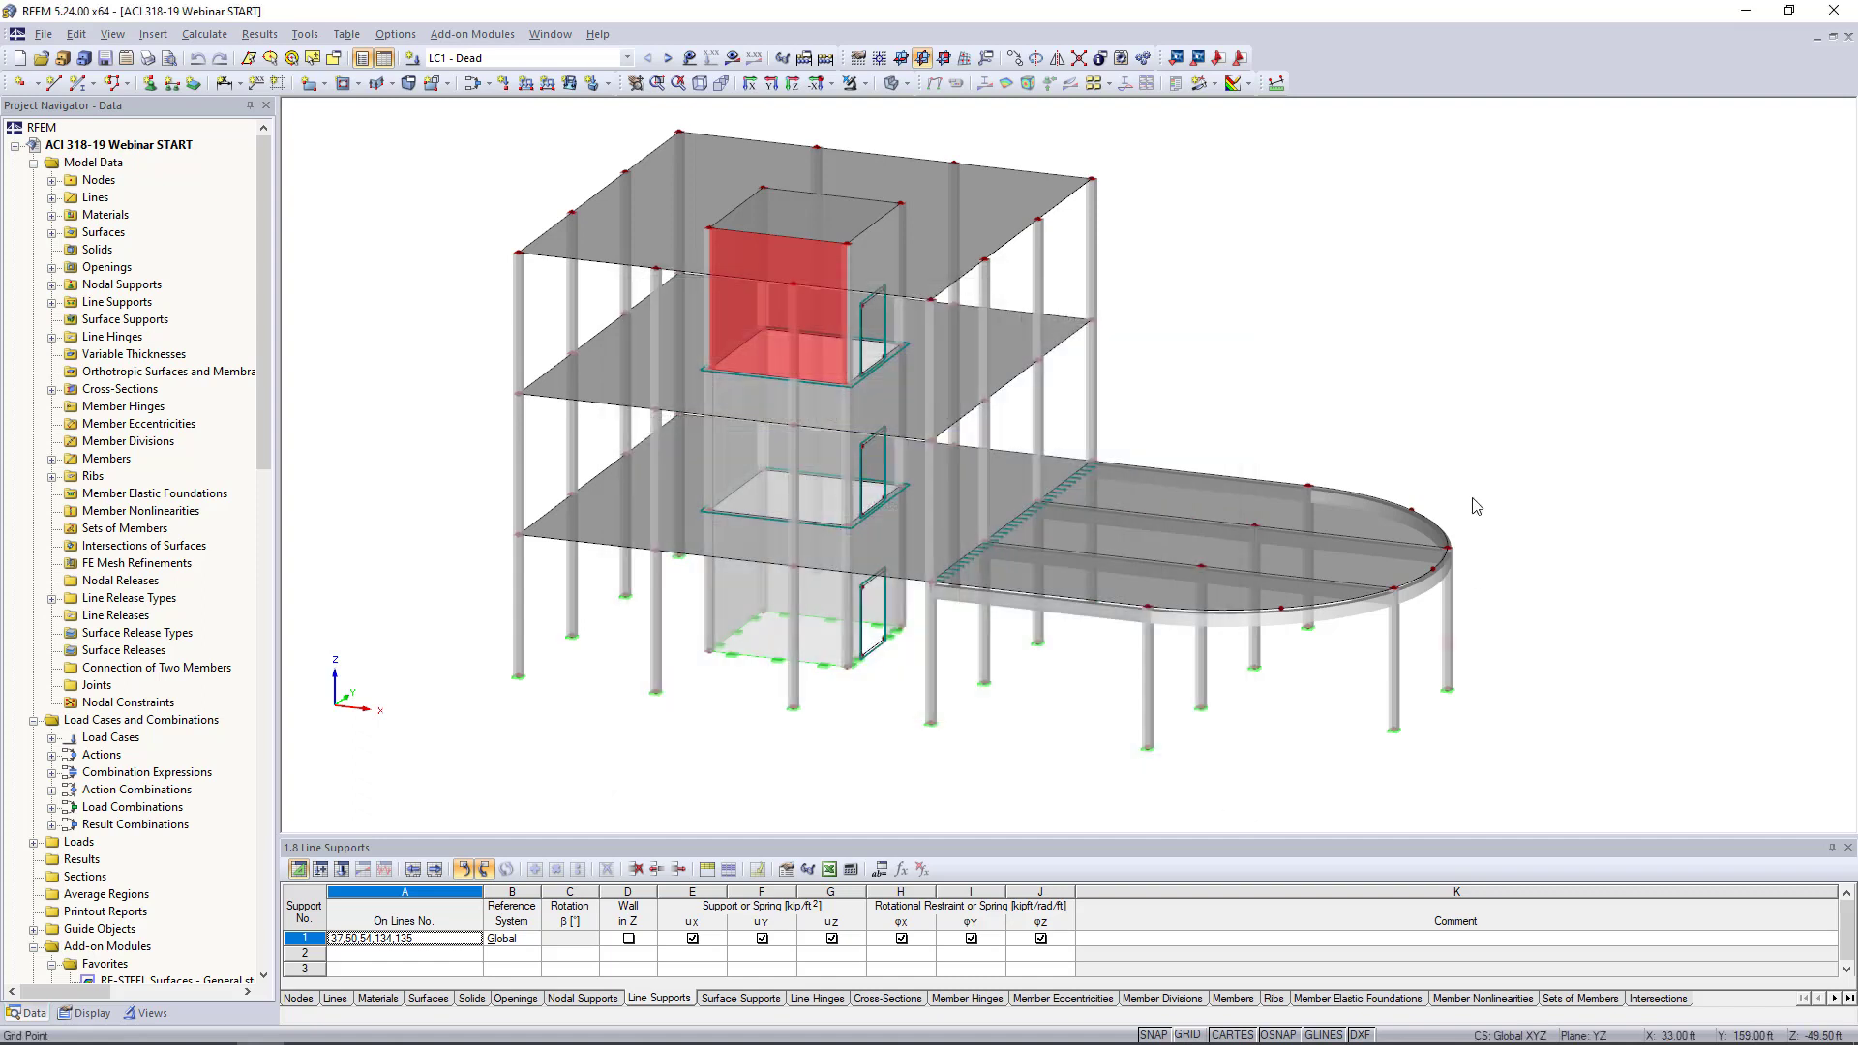
{"action": "left_click", "coordinate": [1338, 382]}
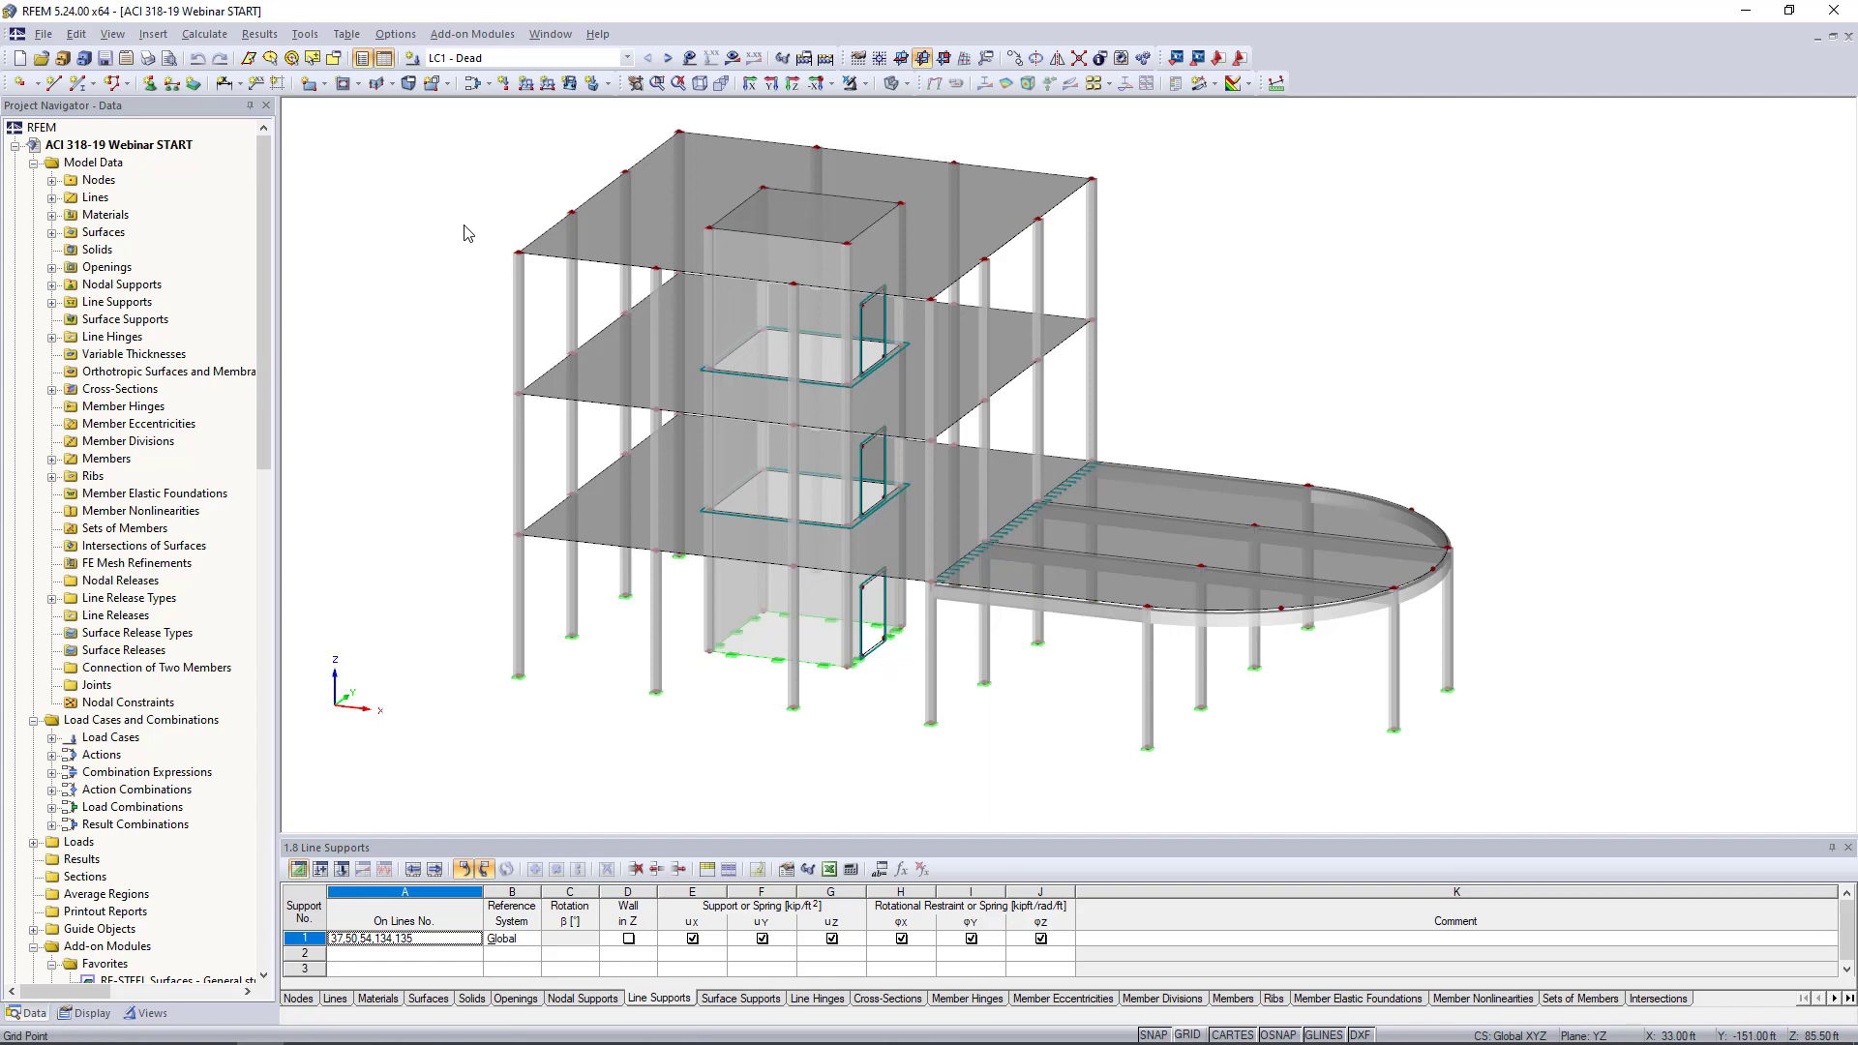
Regenerate the finite element mesh with a target element length of 1.00 ft
{"action": "left_click", "coordinate": [208, 35]}
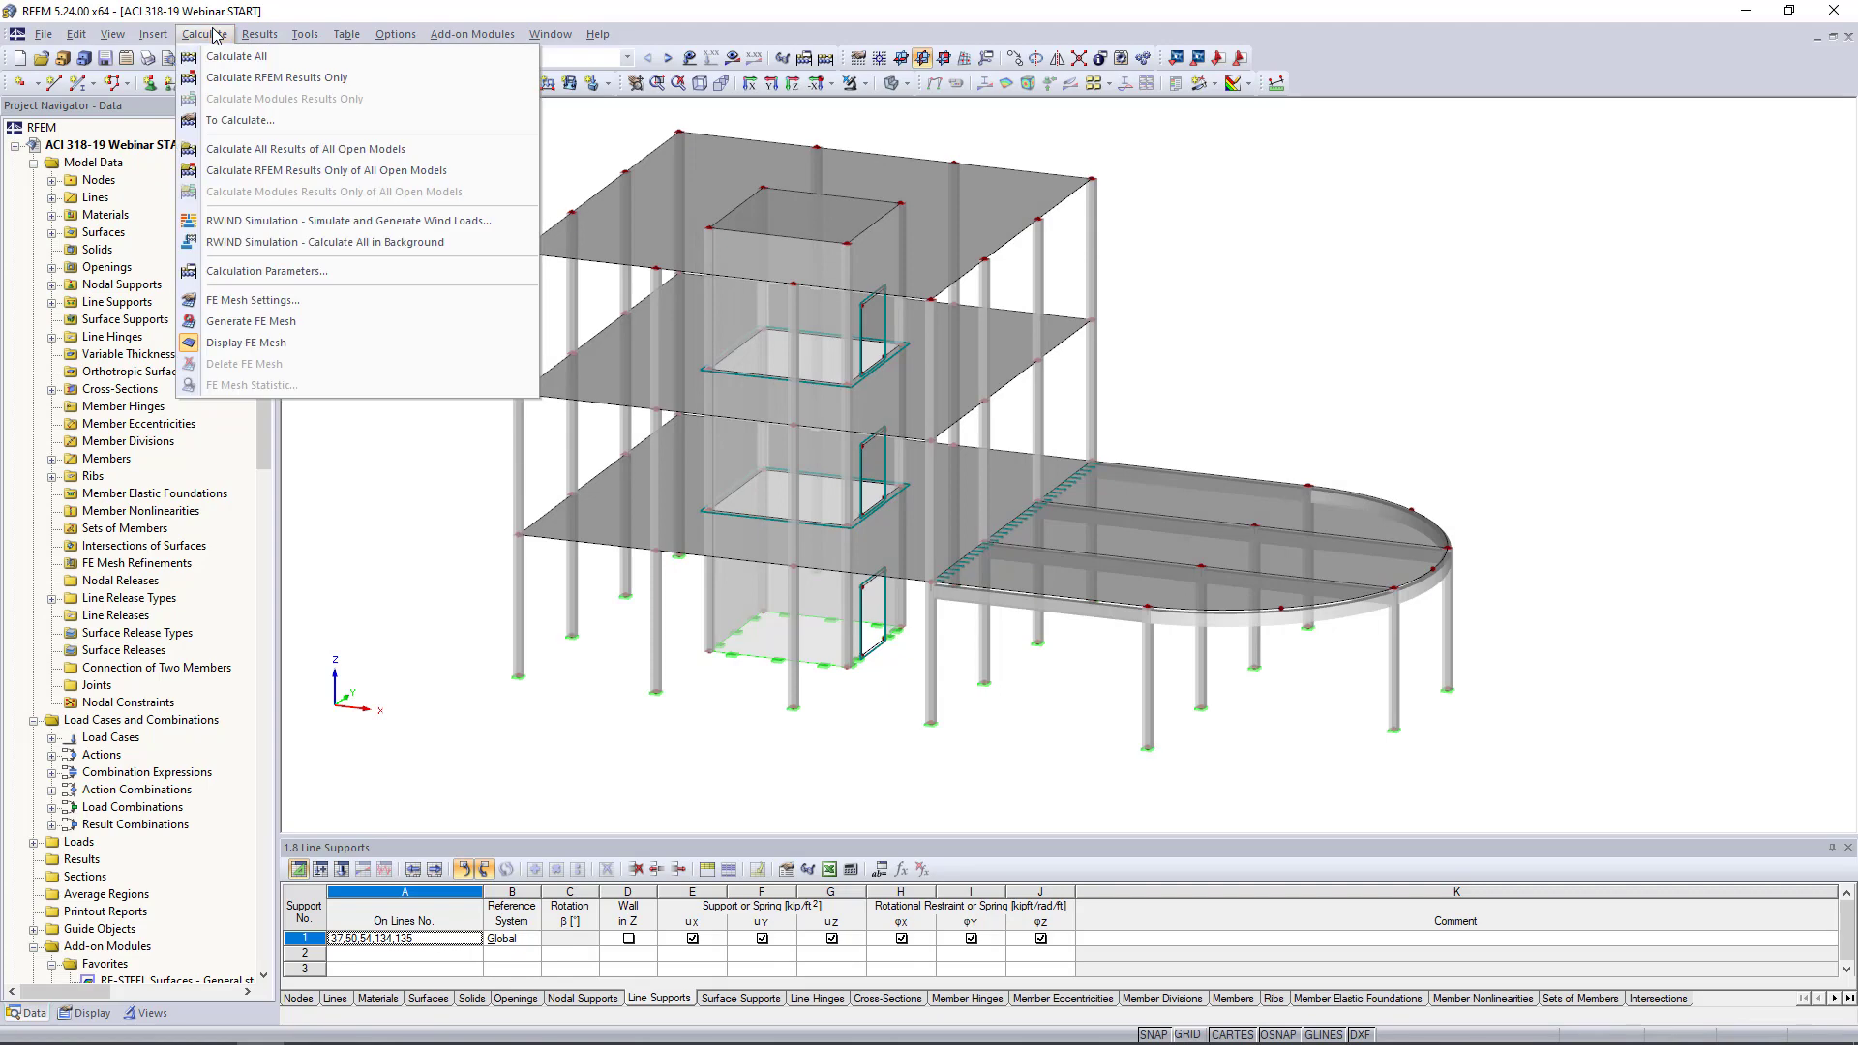
{"action": "left_click", "coordinate": [288, 302]}
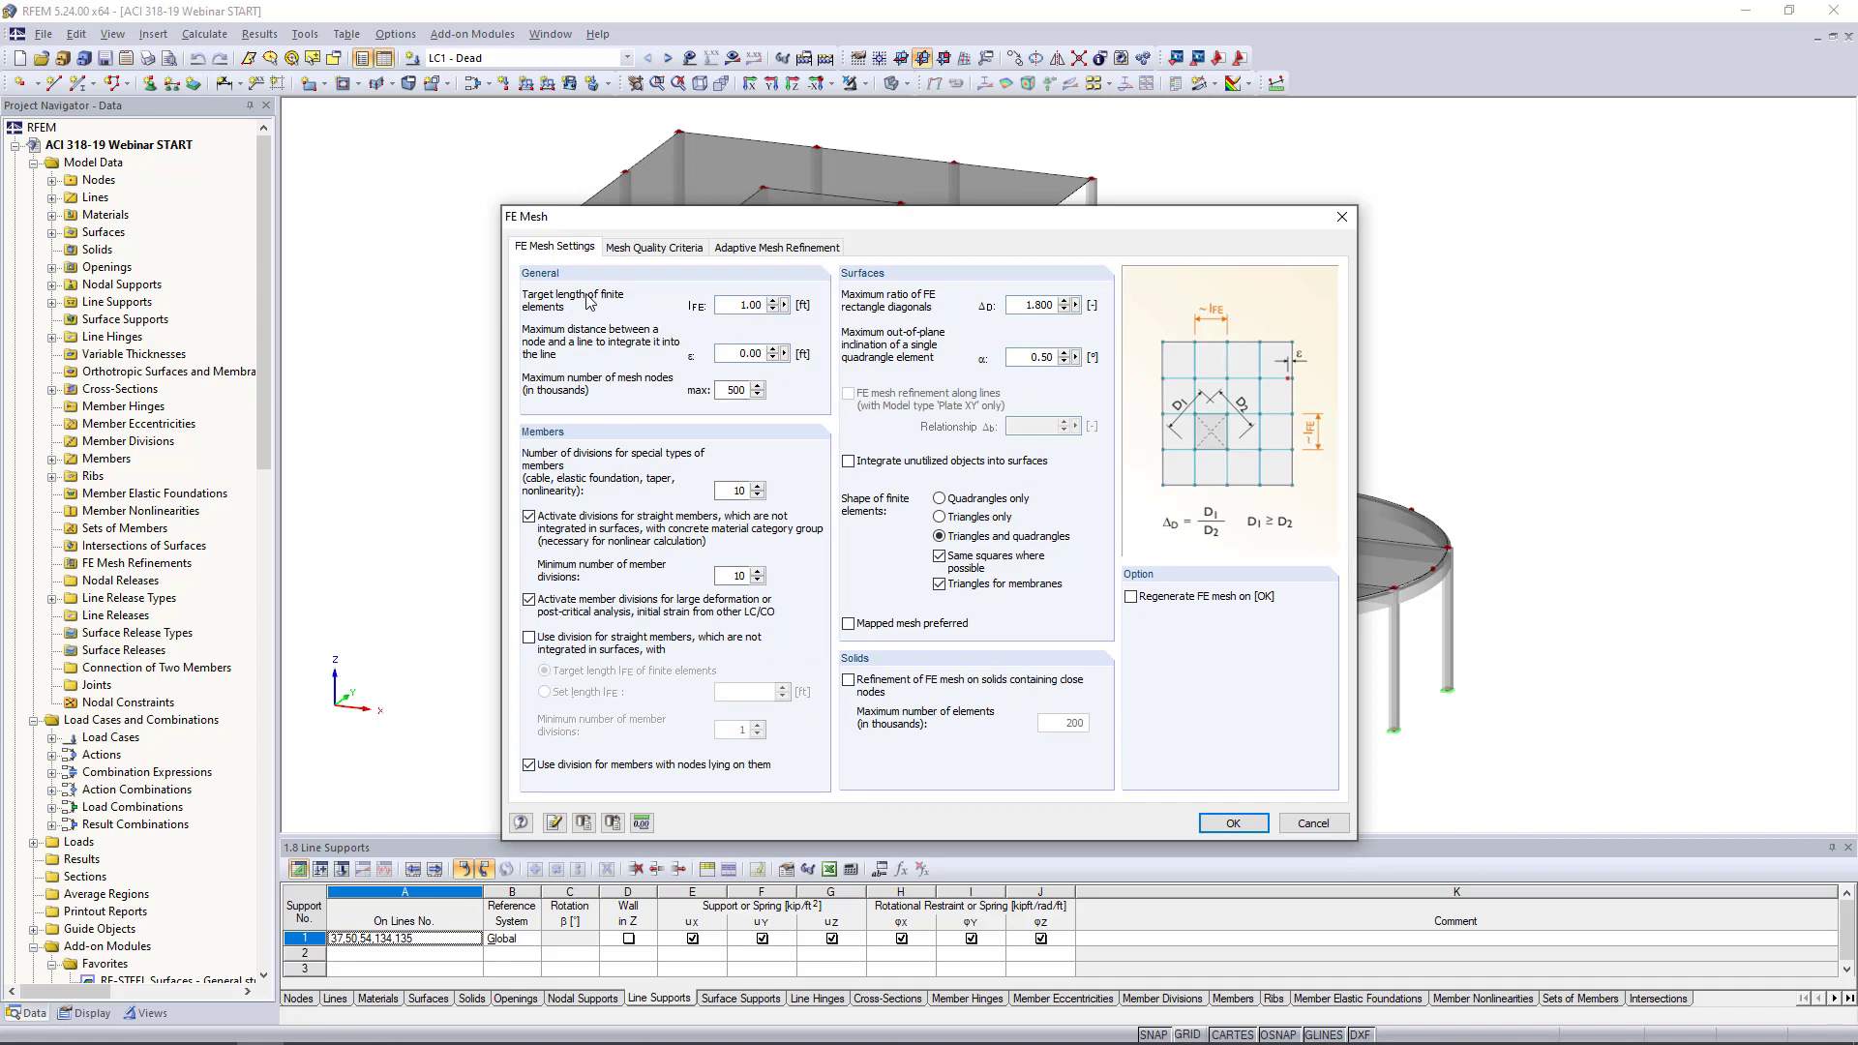
{"action": "left_click", "coordinate": [732, 302]}
{"action": "left_click", "coordinate": [1137, 599]}
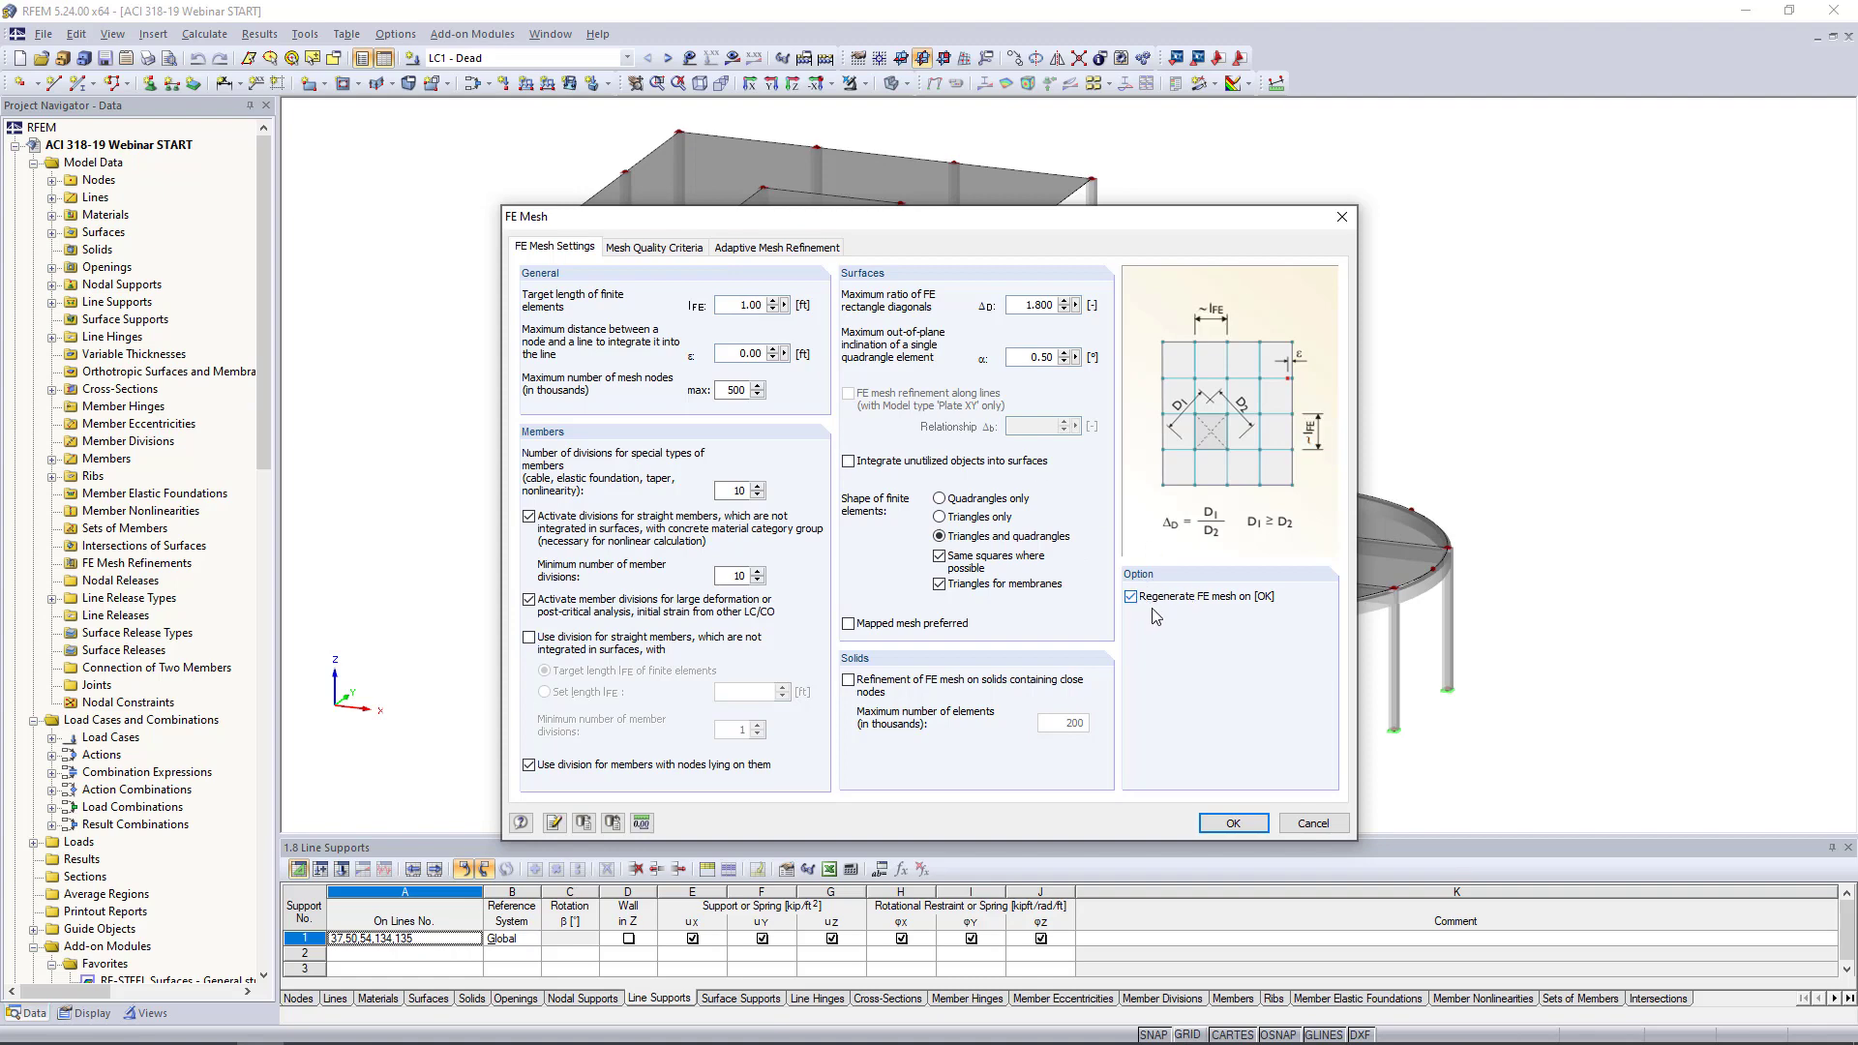
{"action": "left_click", "coordinate": [1236, 823]}
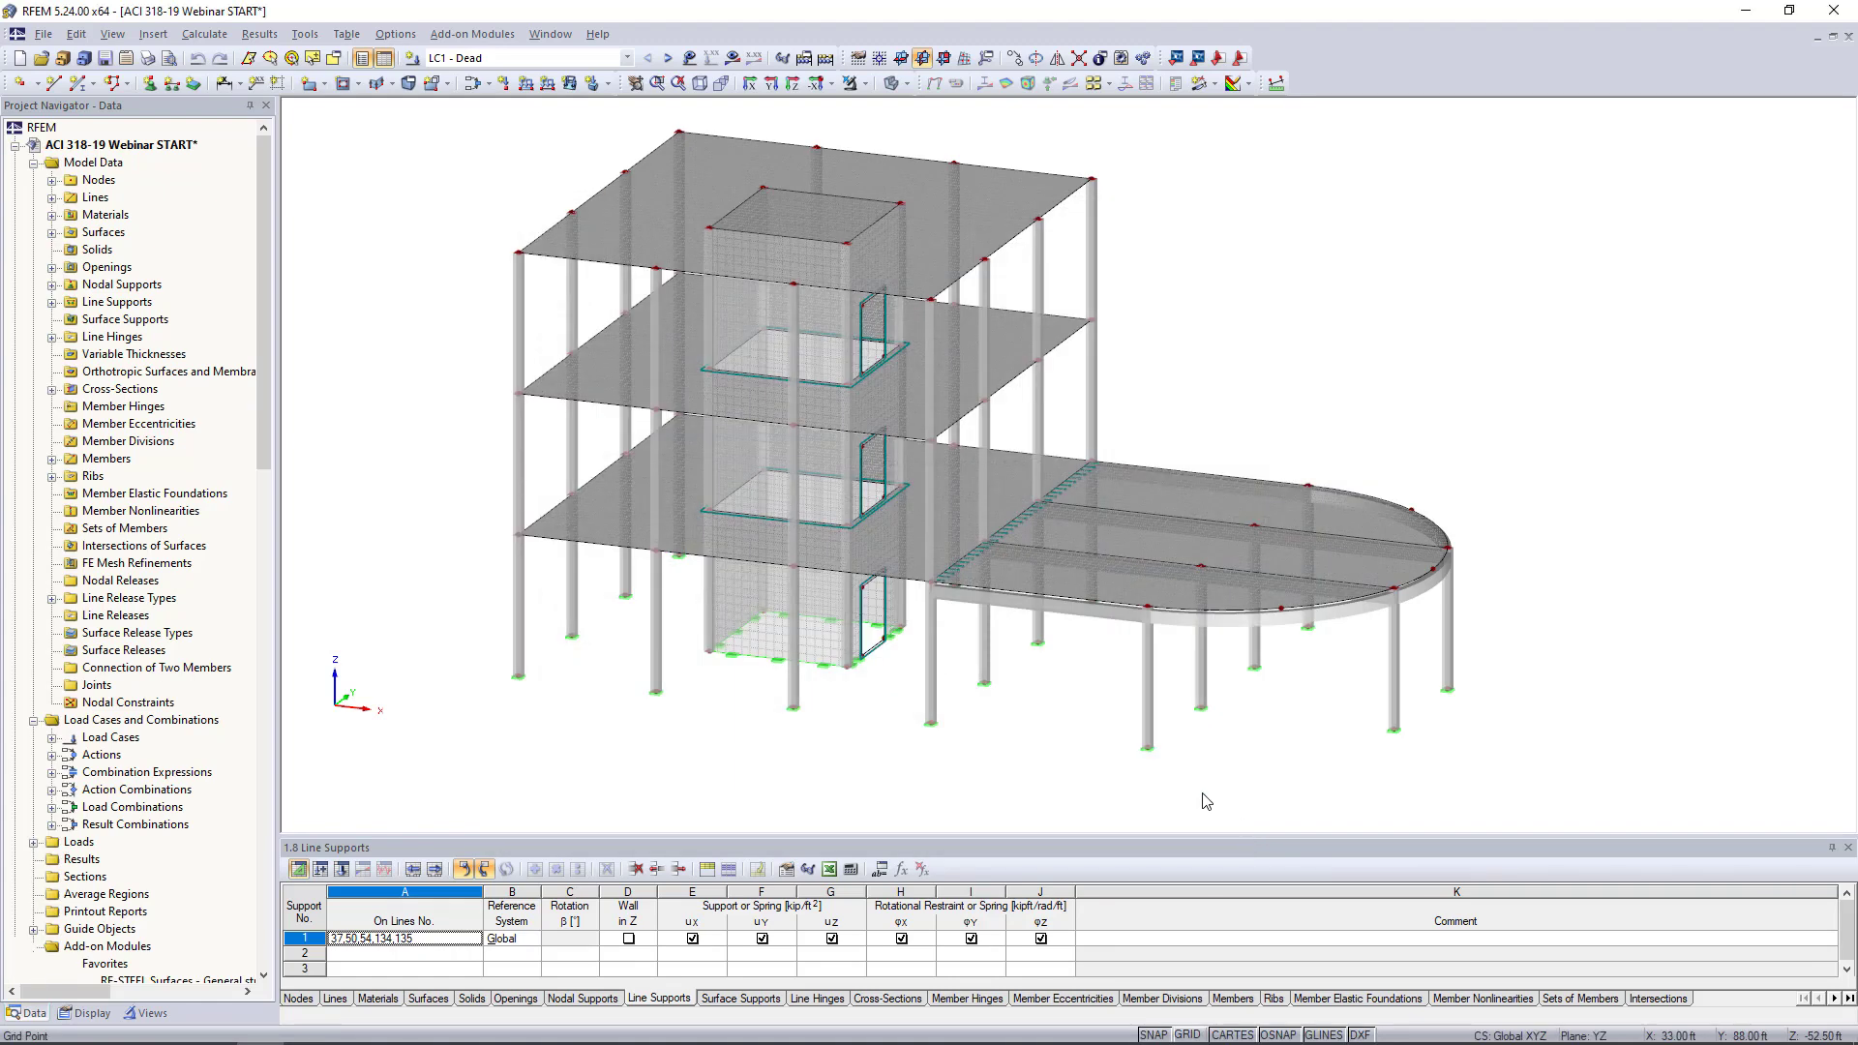
Switch the model to wireframe display and inspect the generated mesh on the slabs and core walls
{"action": "left_click", "coordinate": [904, 87]}
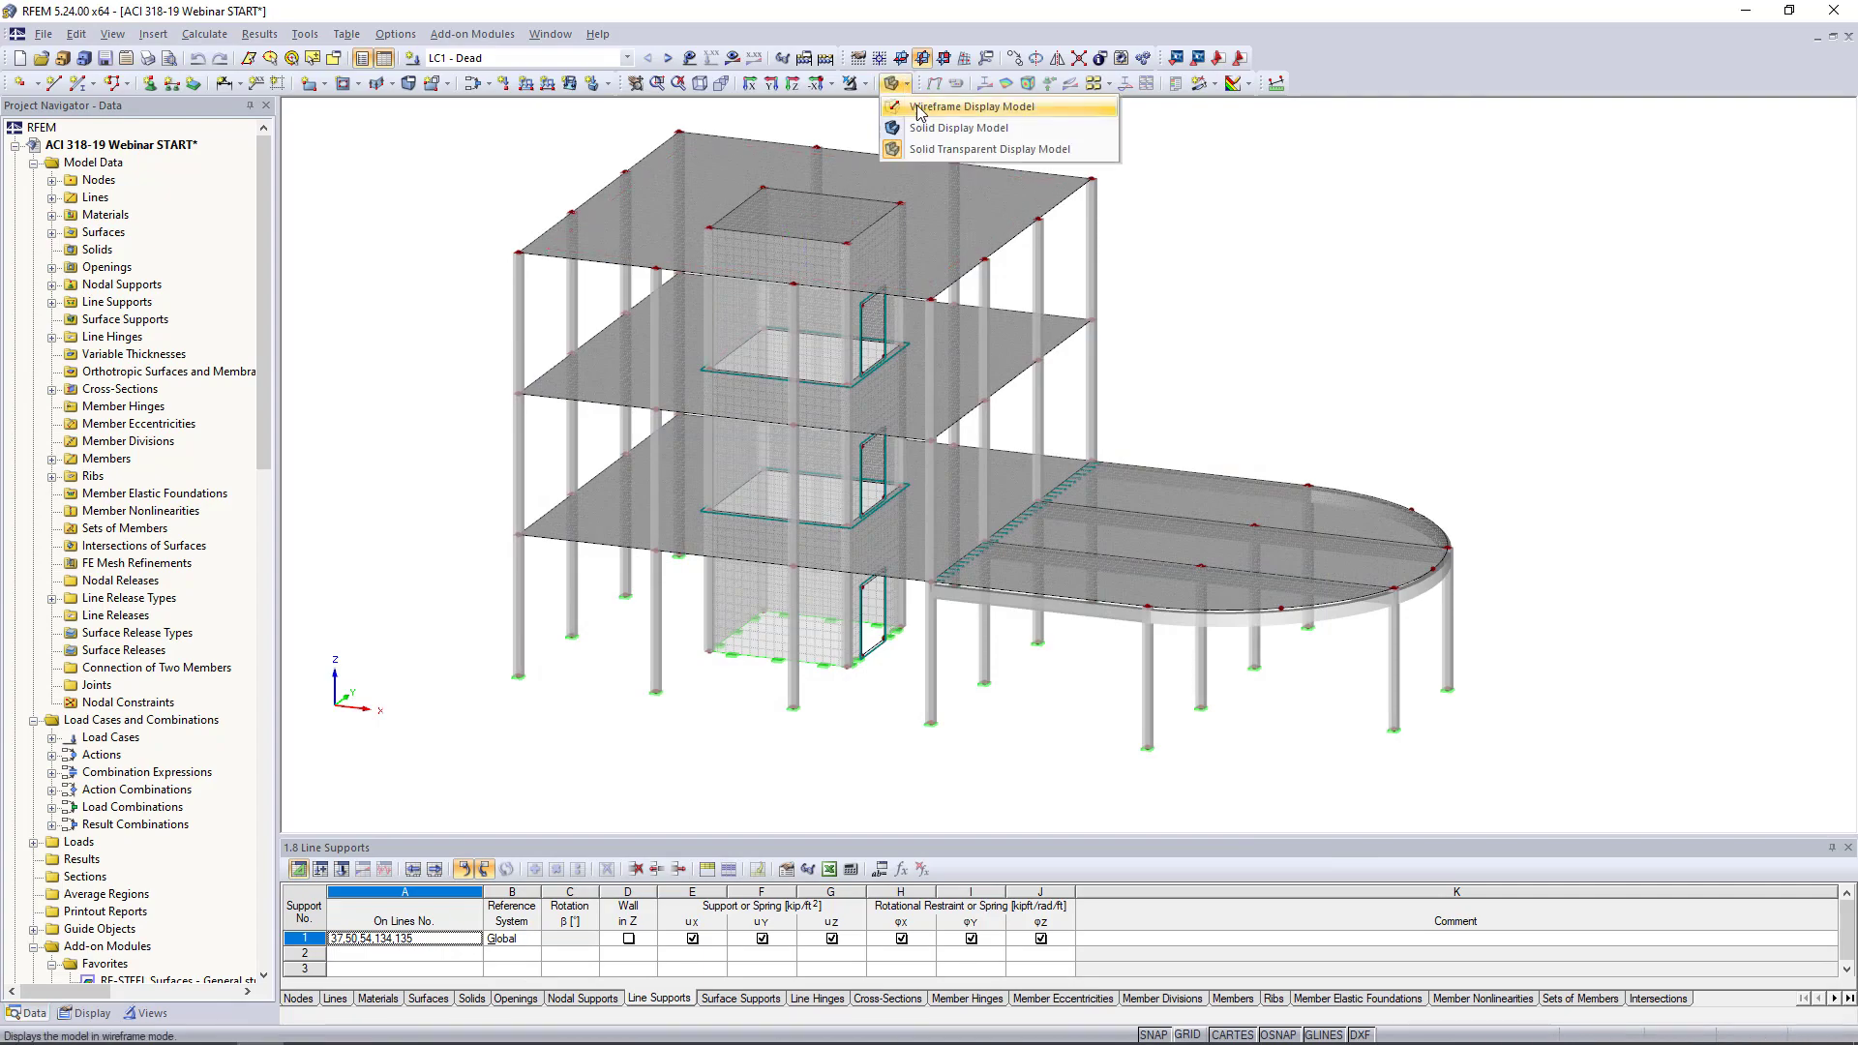
{"action": "left_click", "coordinate": [921, 121]}
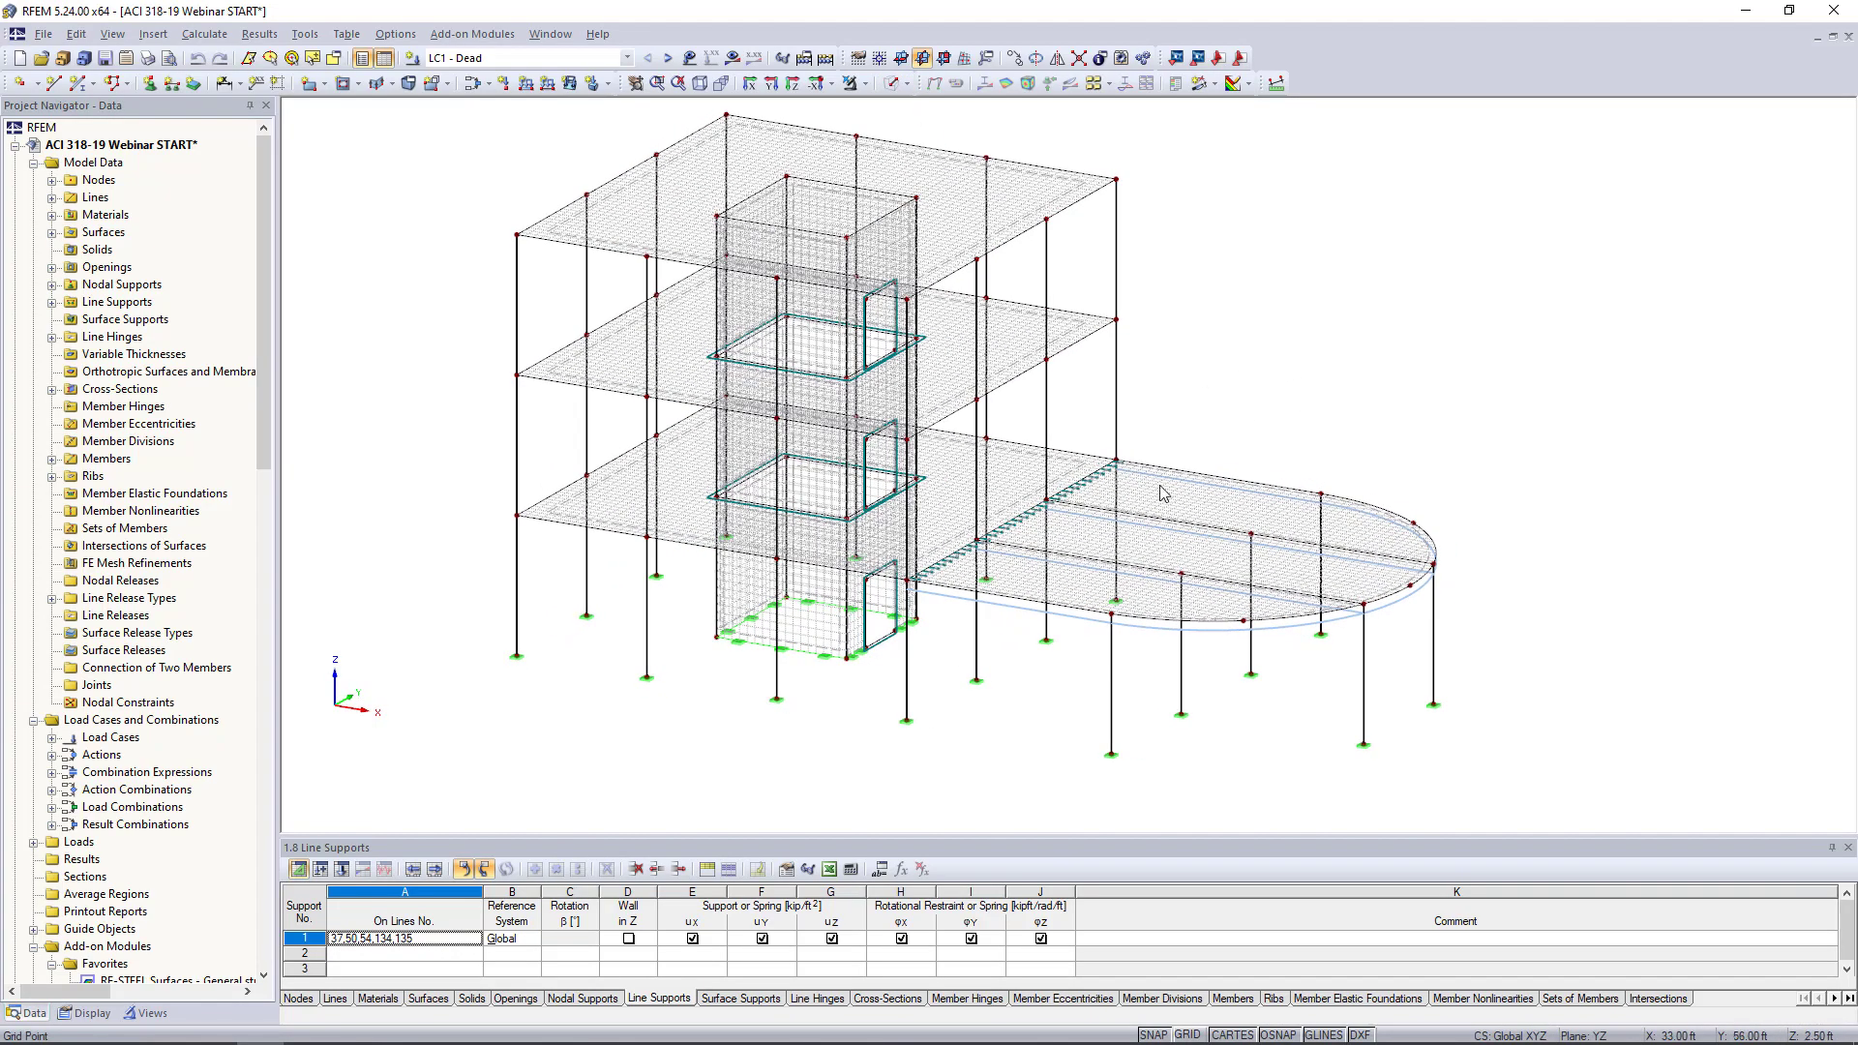
{"action": "scroll", "coordinate": [1158, 540], "scroll_direction": "up", "scroll_amount": 4}
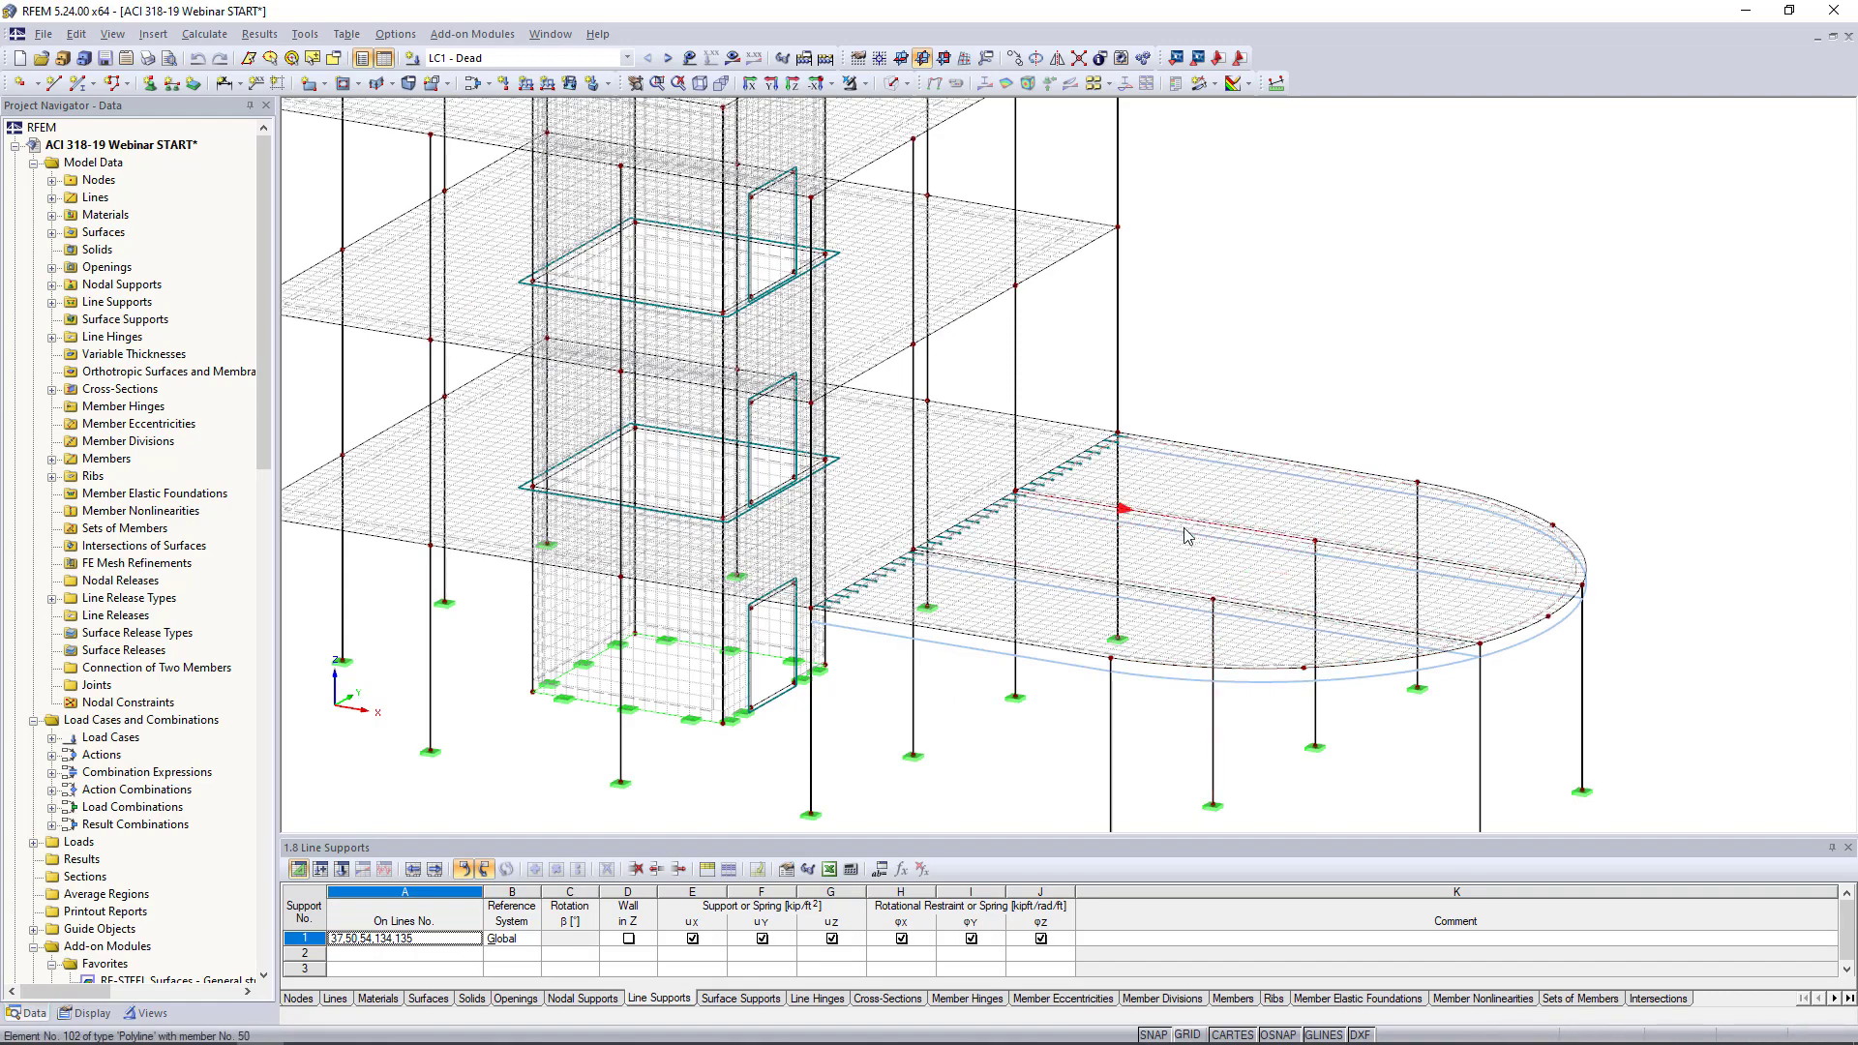
{"action": "scroll", "coordinate": [1183, 535], "scroll_direction": "down", "scroll_amount": 4}
{"action": "scroll", "coordinate": [1258, 426], "scroll_direction": "up", "scroll_amount": 5}
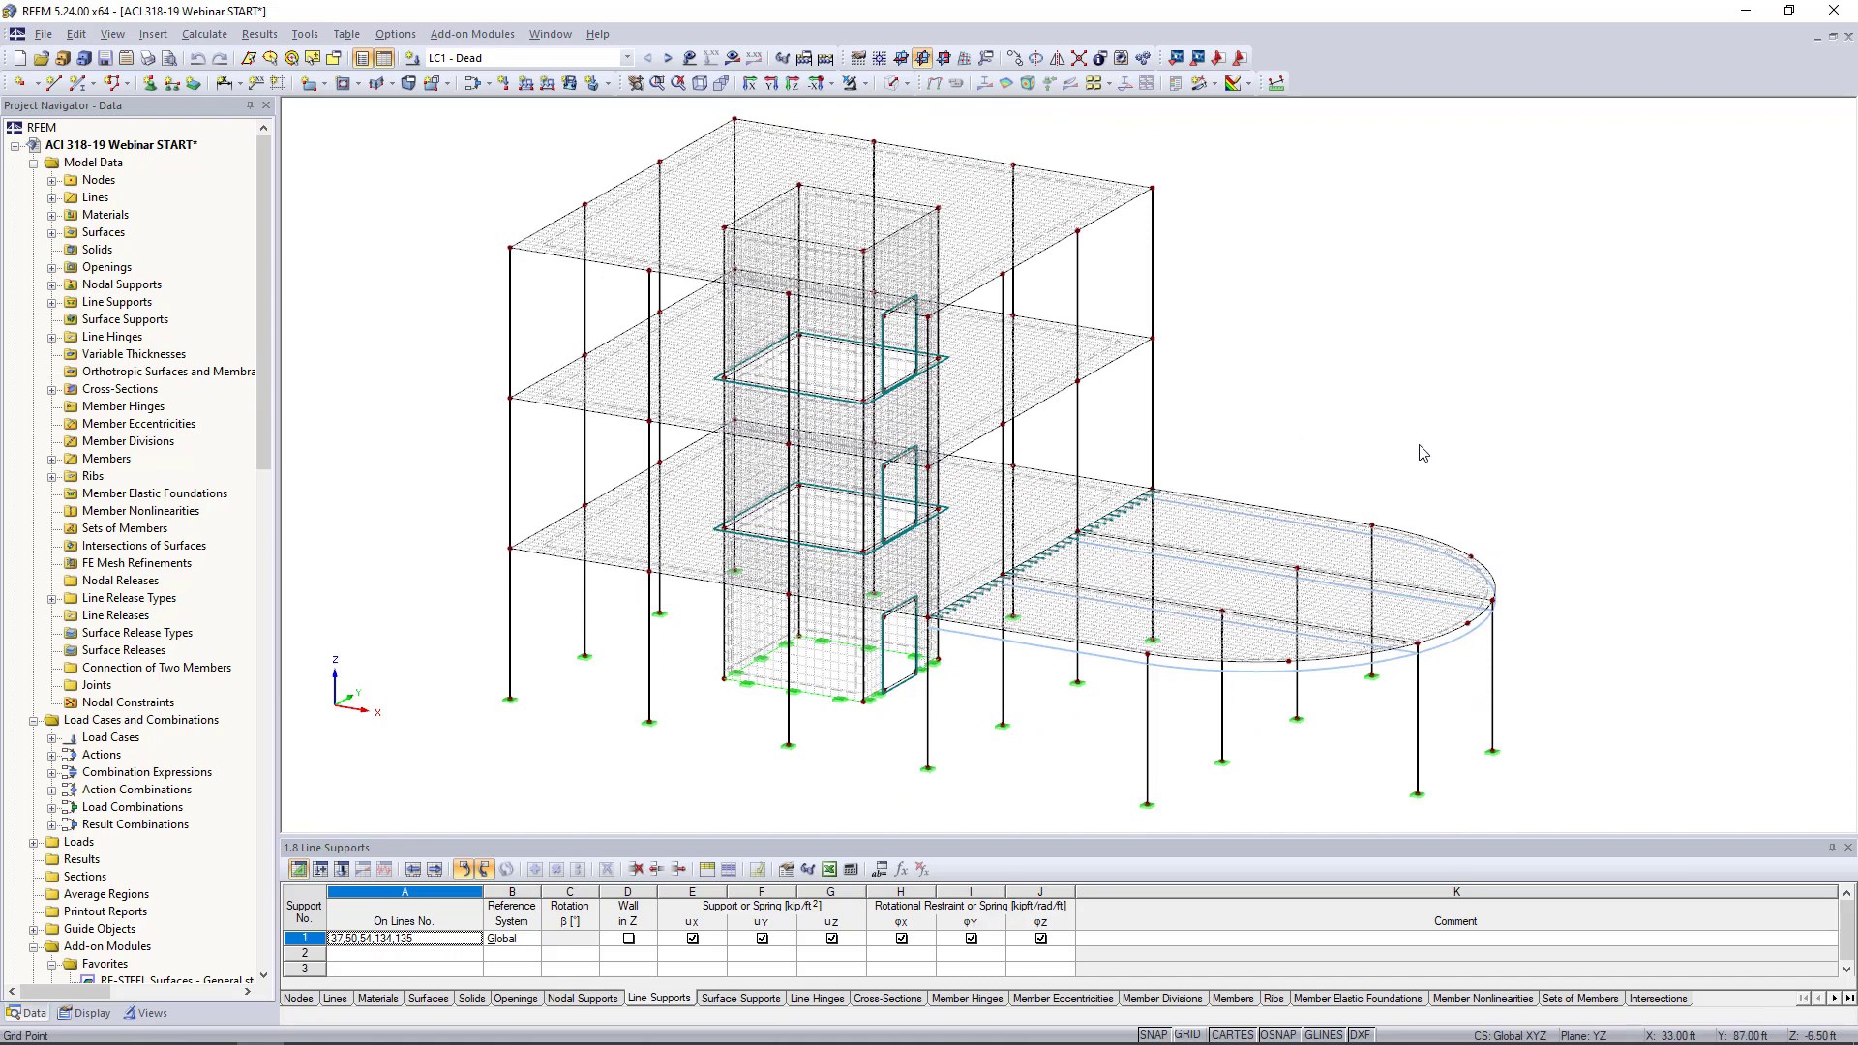
{"action": "middle_click_drag", "start_coordinate": [1419, 444], "coordinate": [1355, 376], "text": "ctrl"}
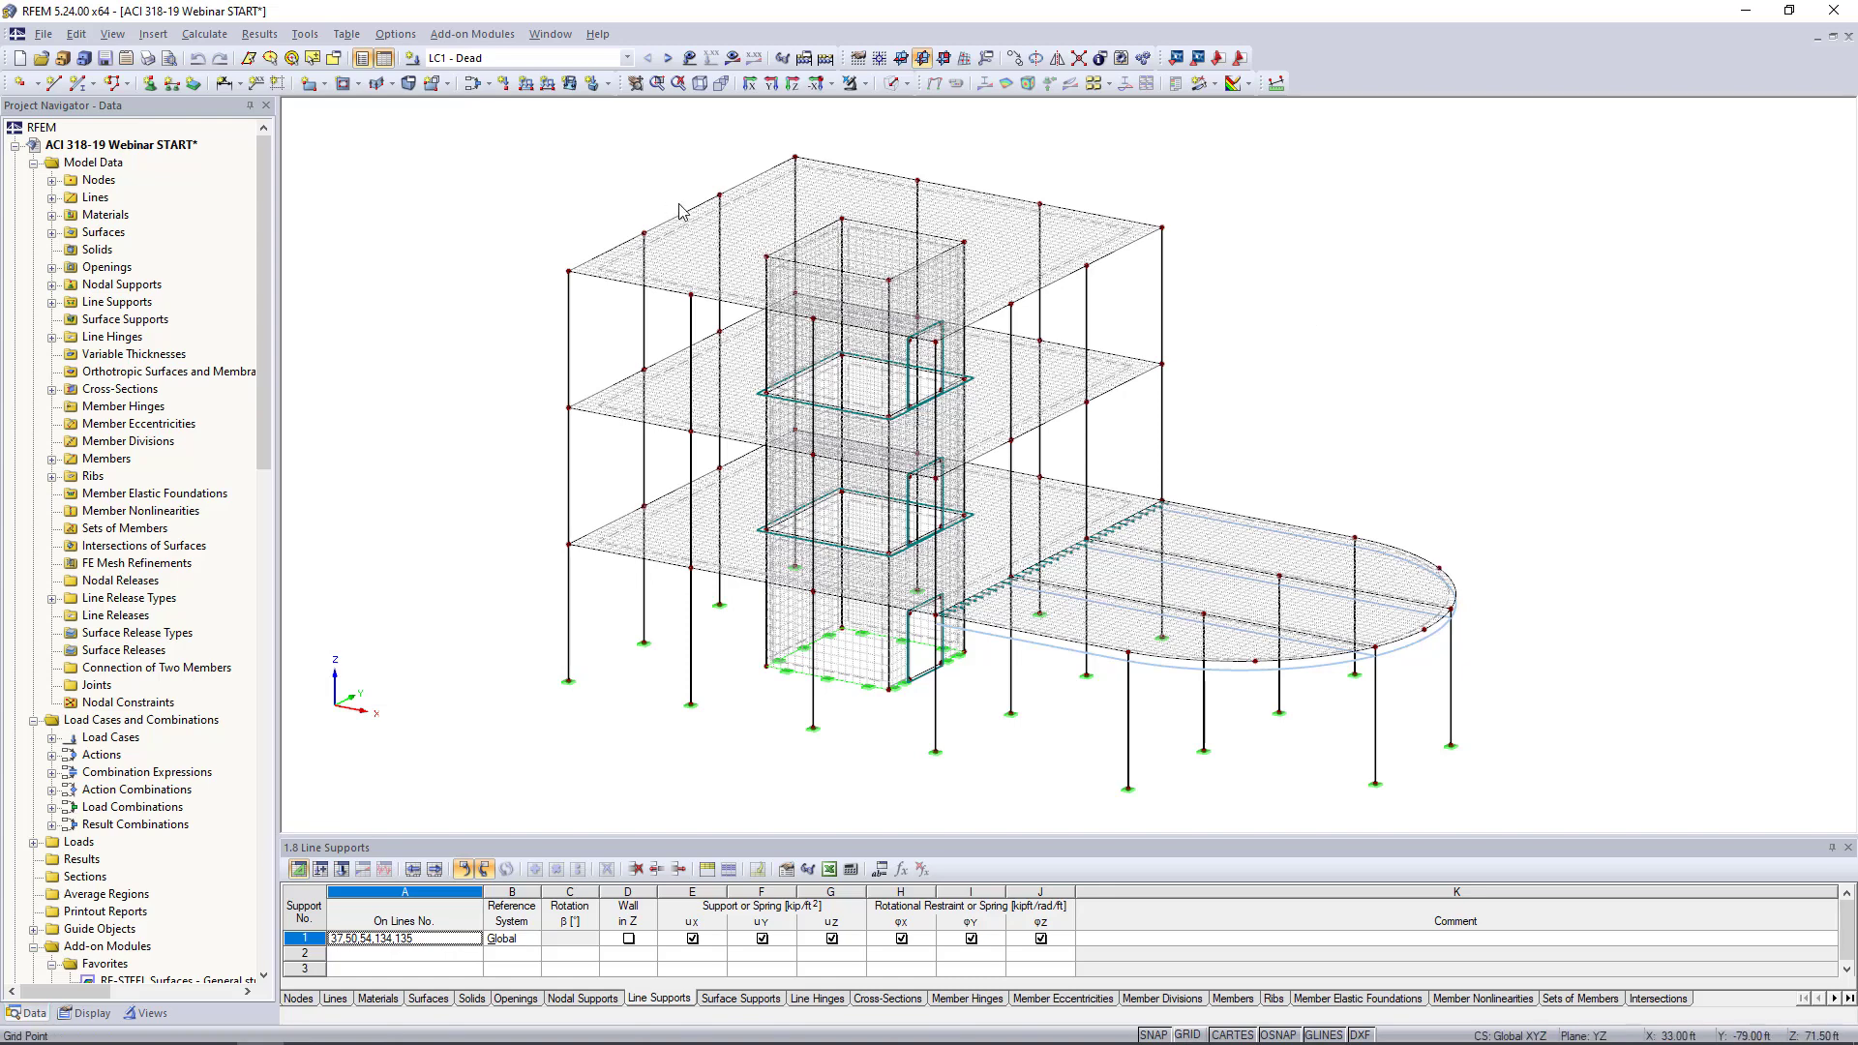
Enable adaptive mesh refinement with 1 iteration, 0.02% average error tolerance and LC1 - Dead as reference, and regenerate the finite element mesh
{"action": "left_click", "coordinate": [204, 34]}
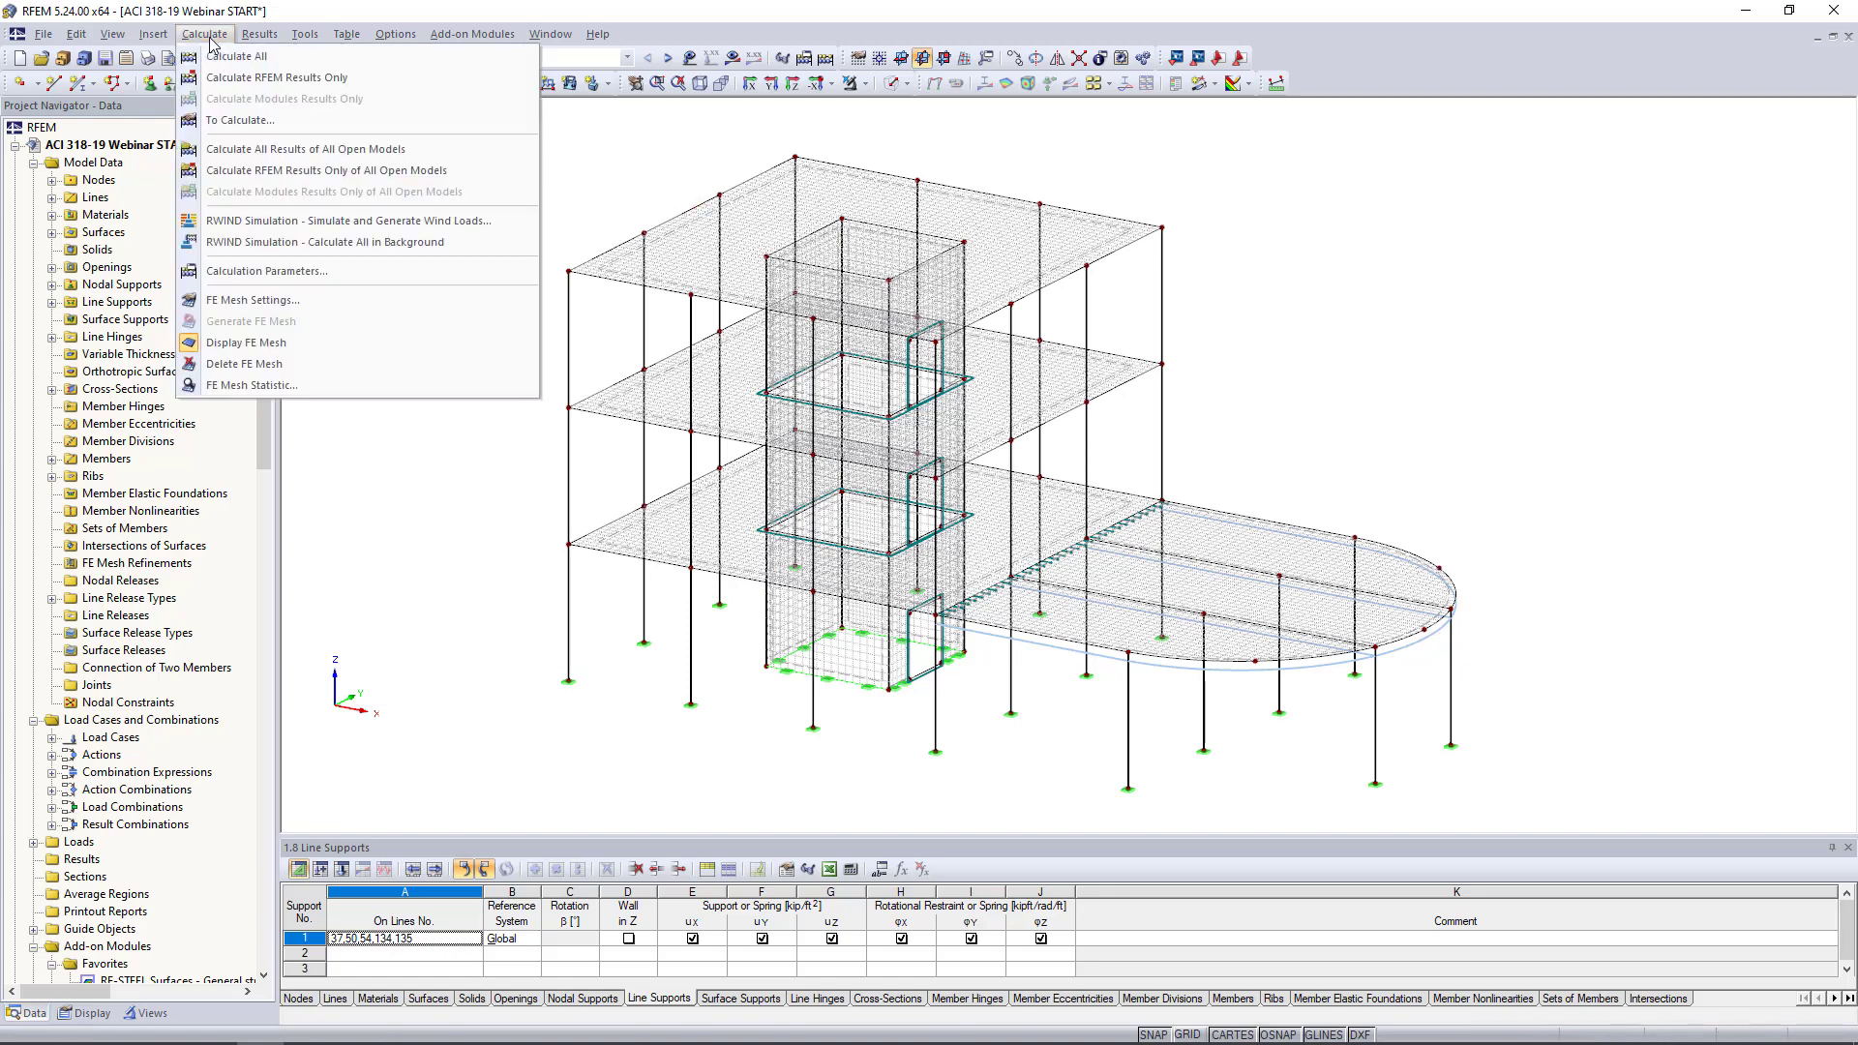
{"action": "left_click", "coordinate": [263, 304]}
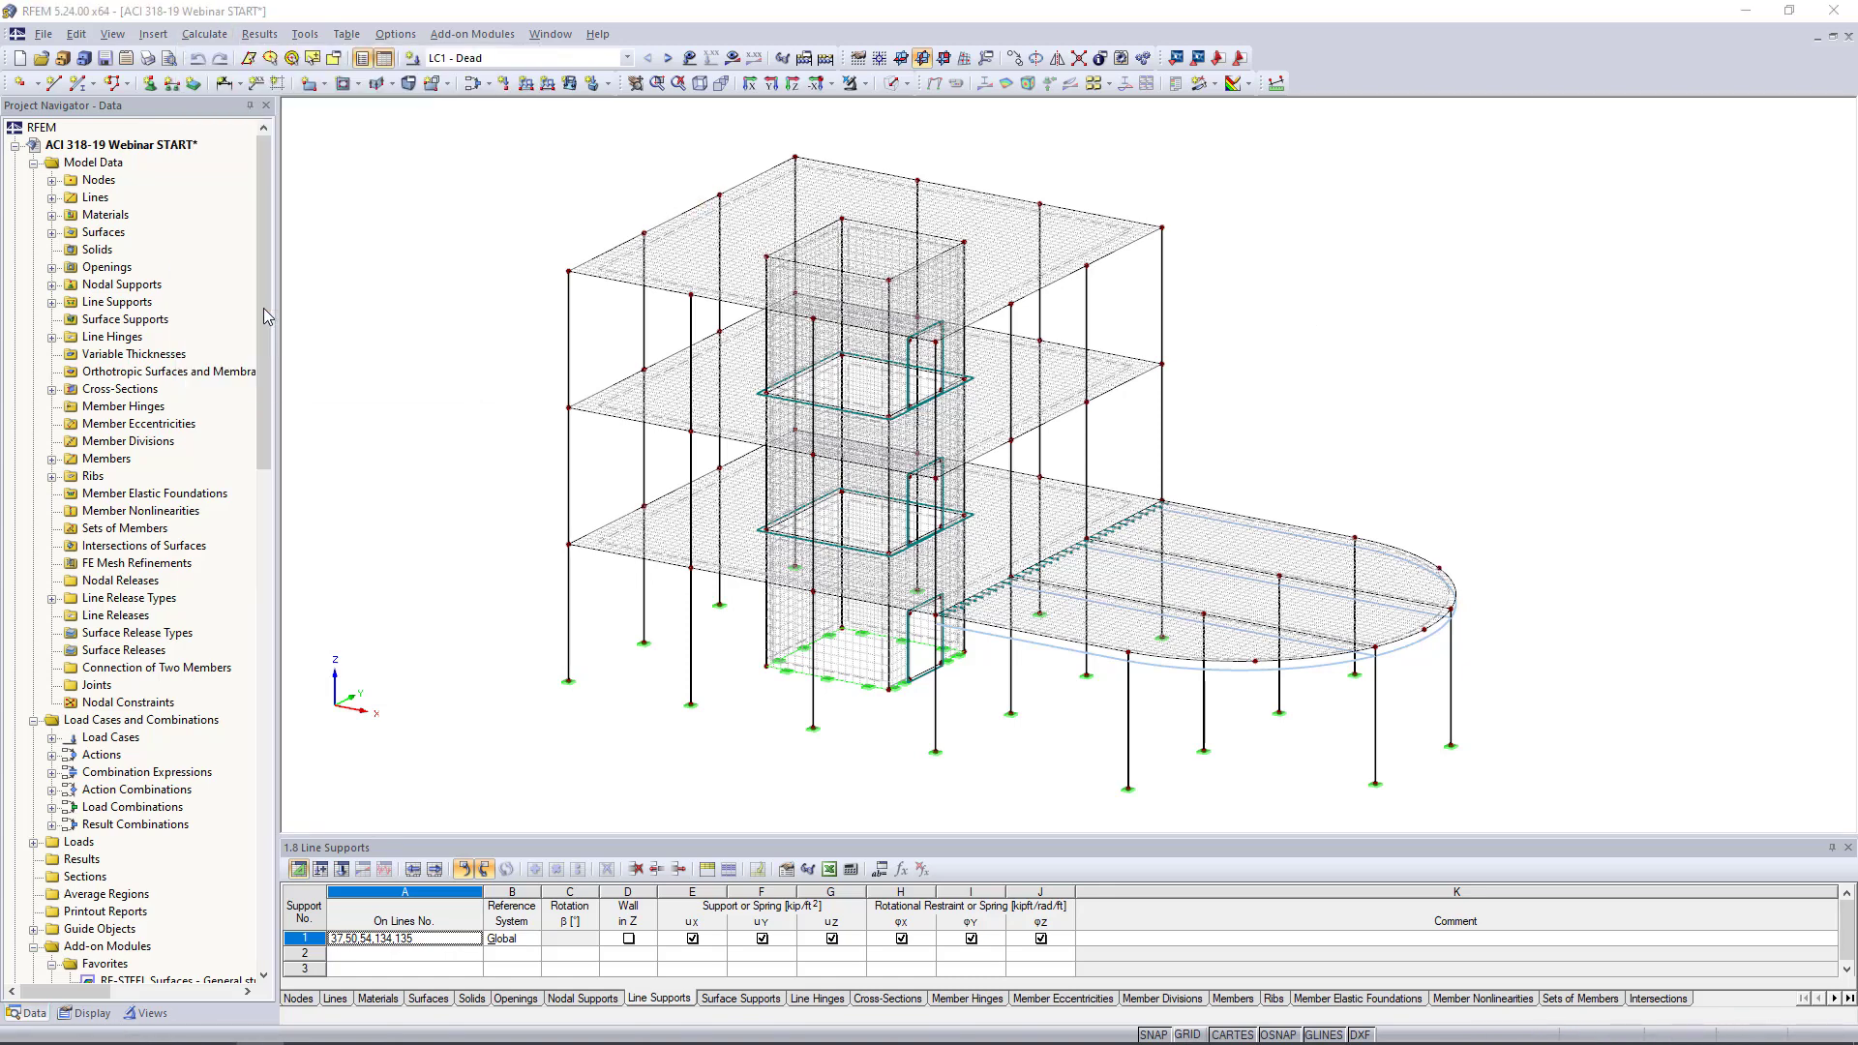
{"action": "left_click", "coordinate": [737, 250]}
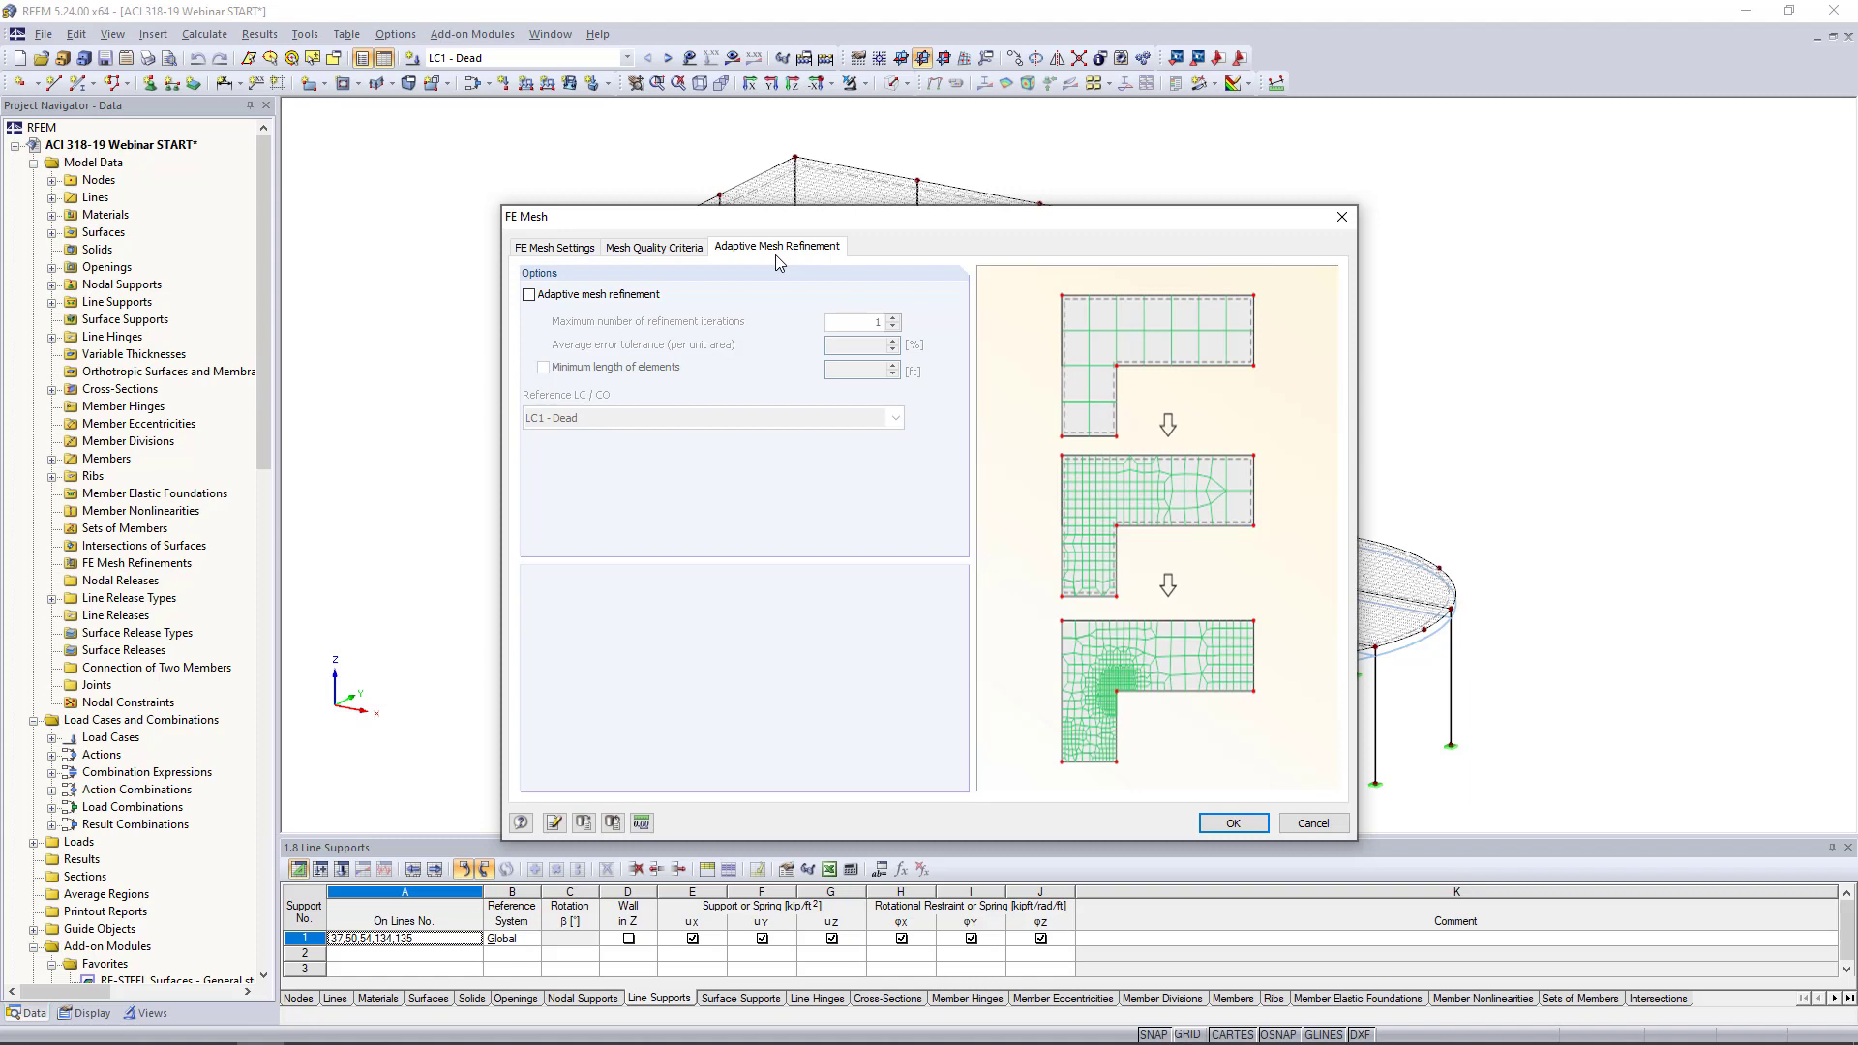
{"action": "left_click", "coordinate": [529, 295]}
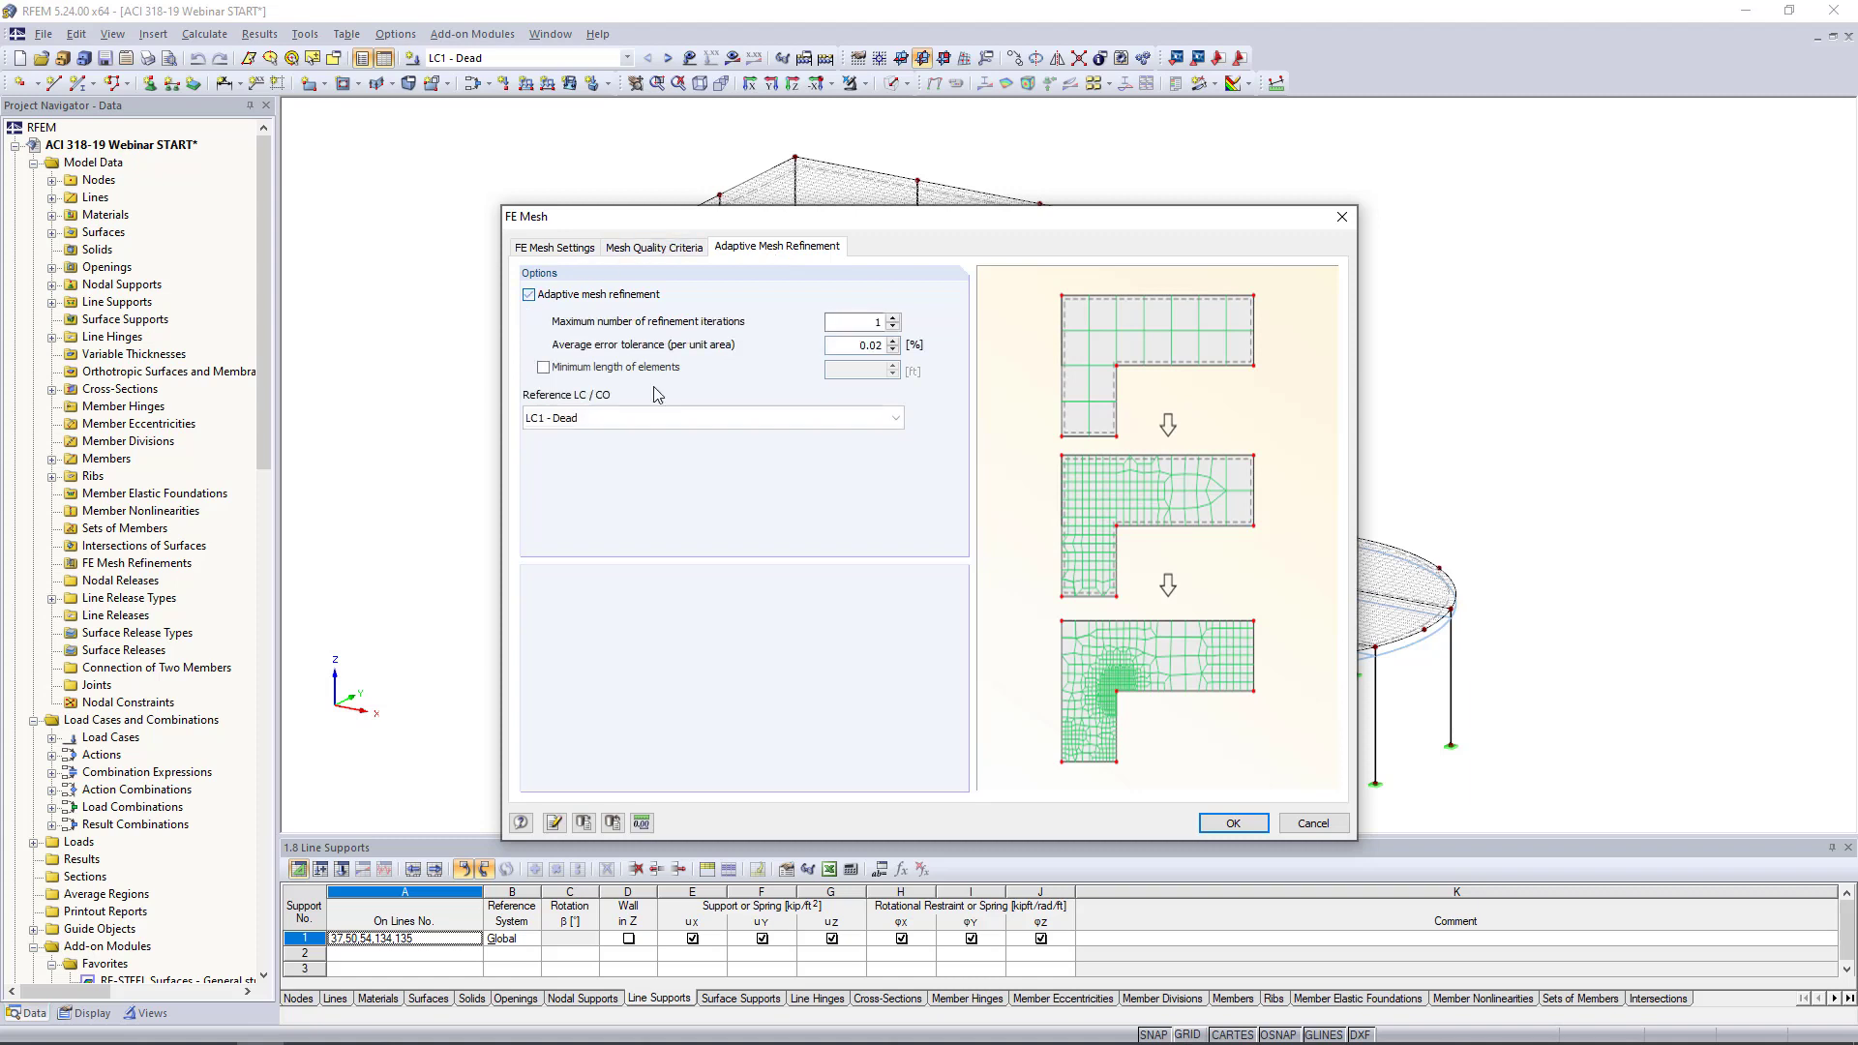
{"action": "key", "text": "super+Tab"}
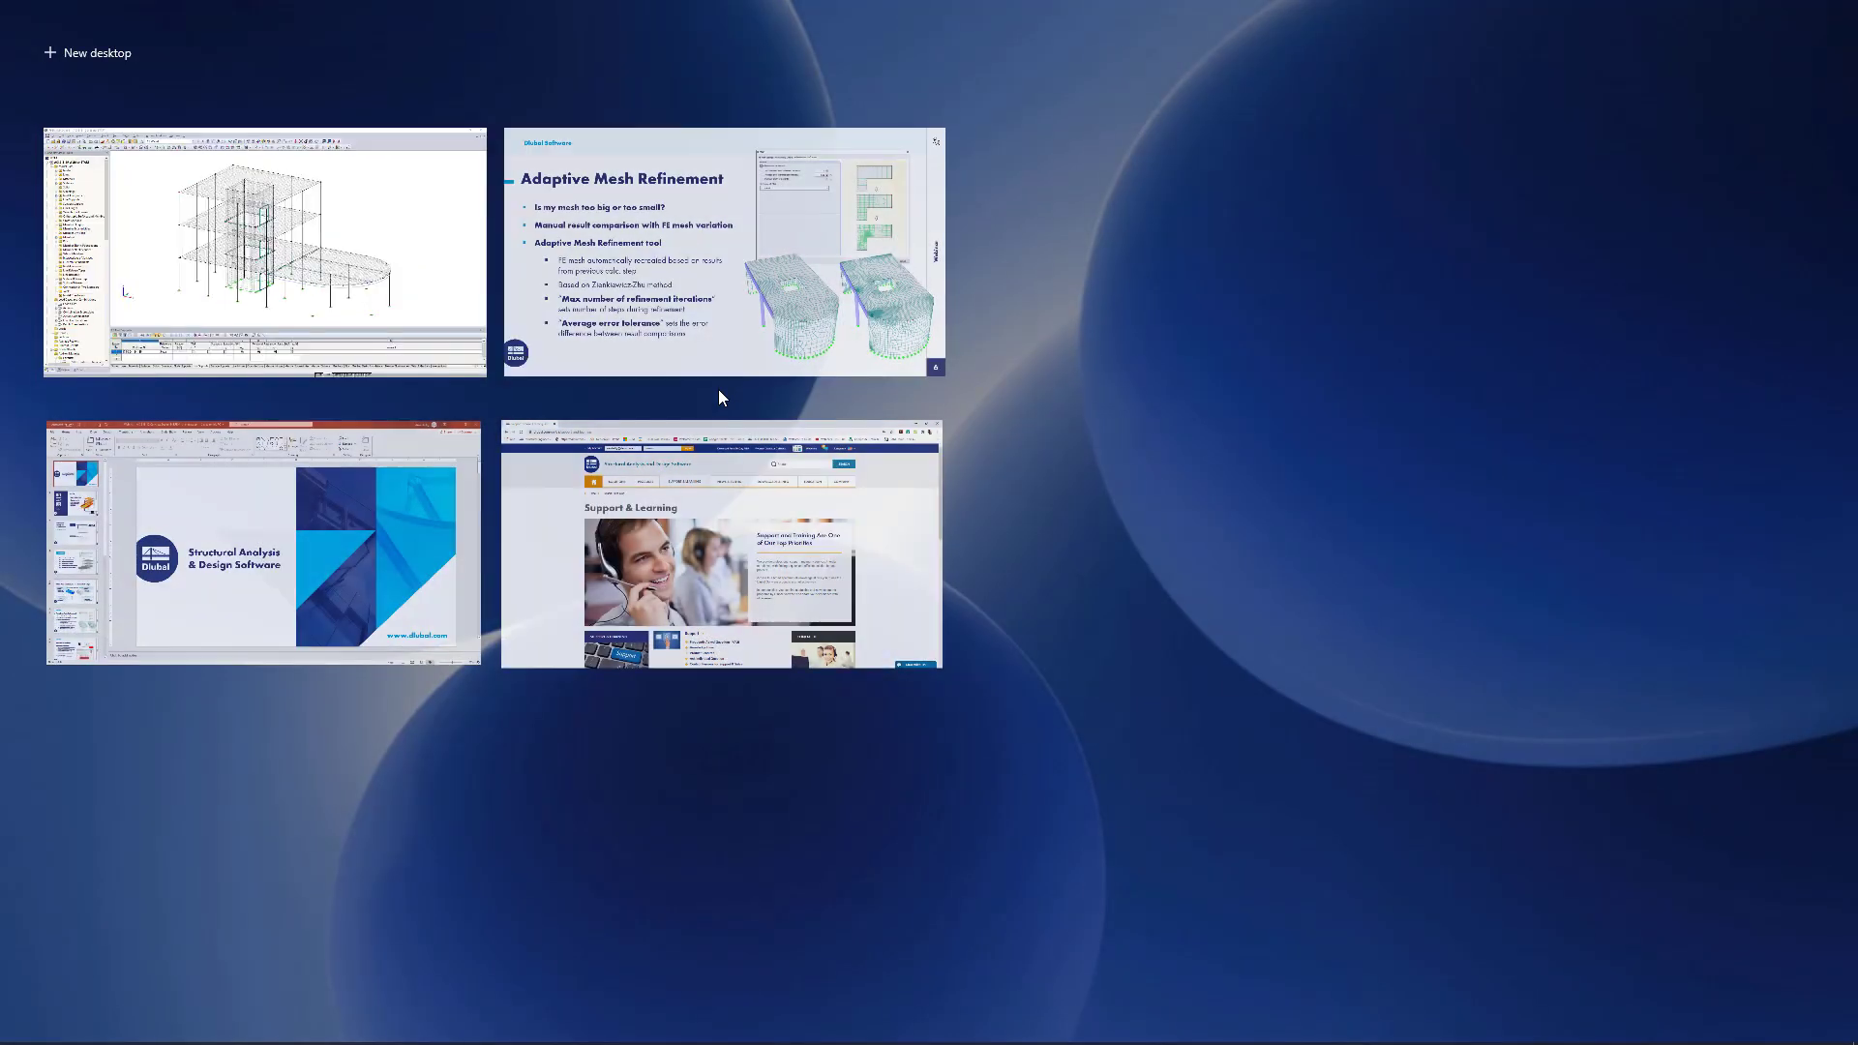
{"action": "left_click", "coordinate": [724, 306]}
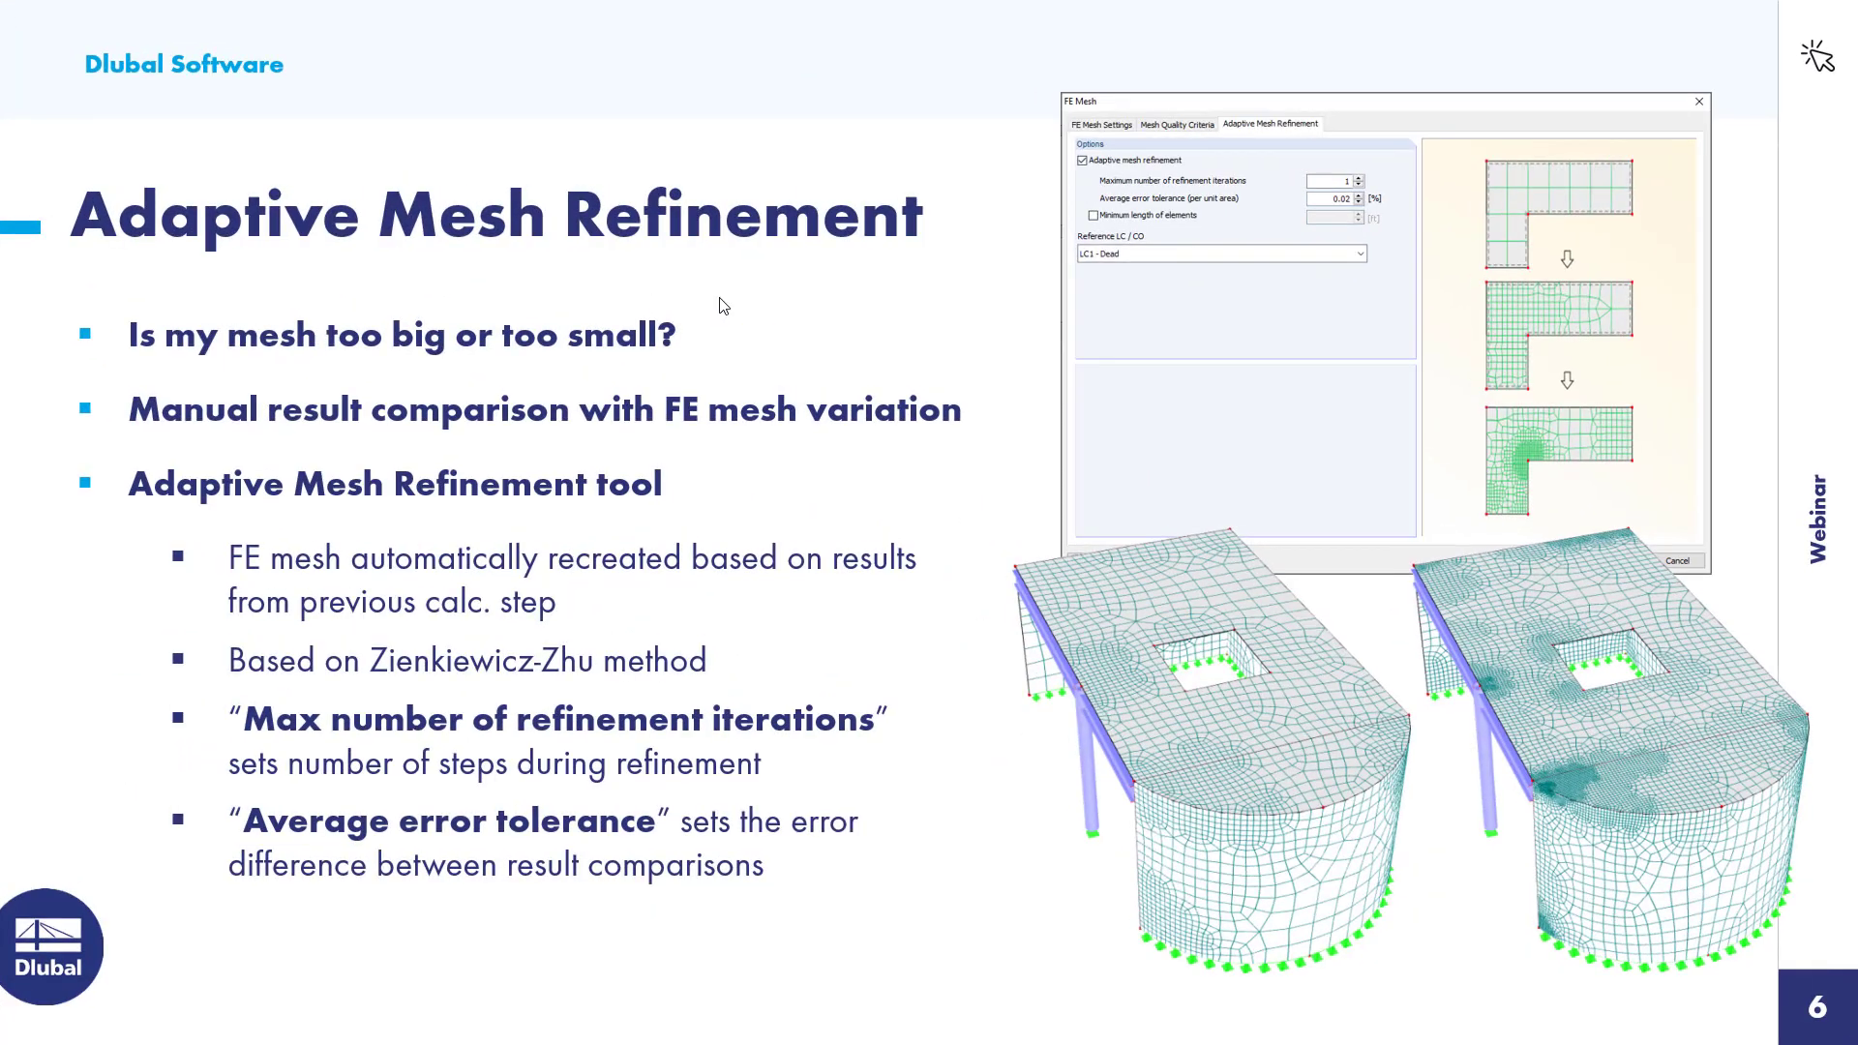
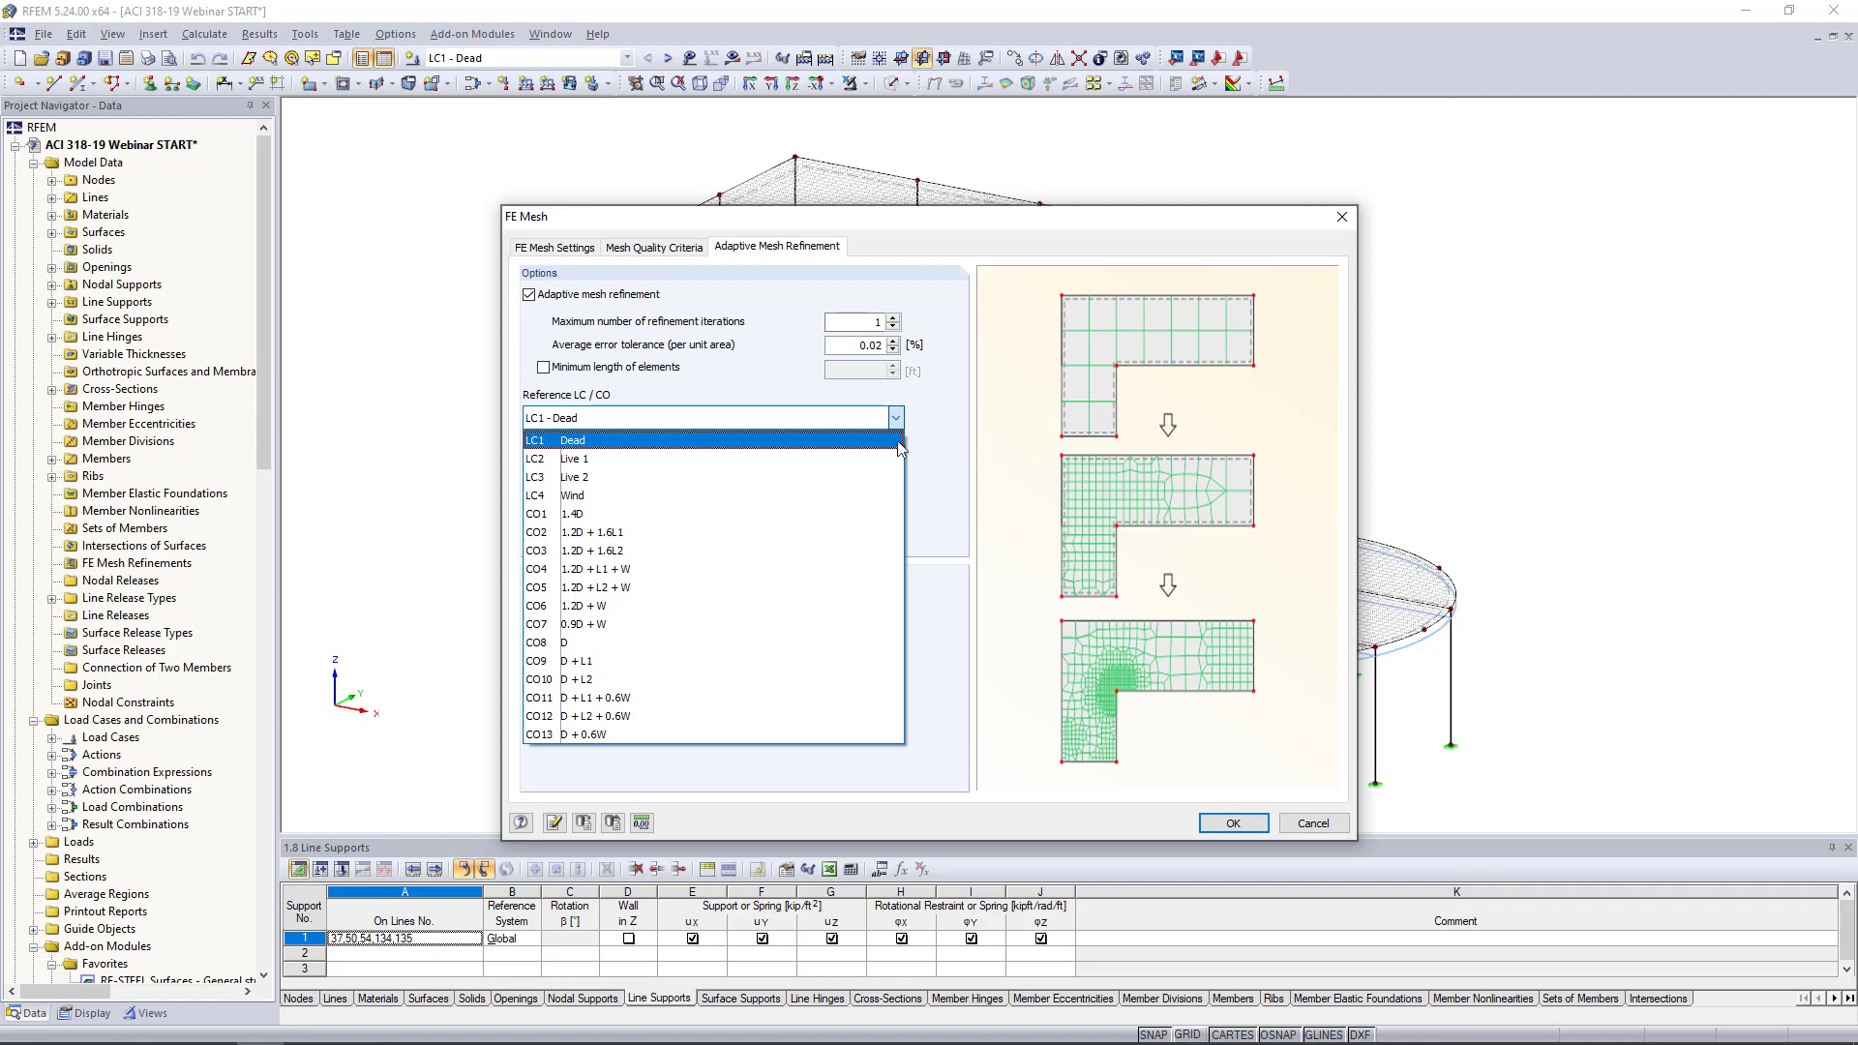
{"action": "left_click", "coordinate": [956, 440]}
{"action": "left_click", "coordinate": [1229, 822]}
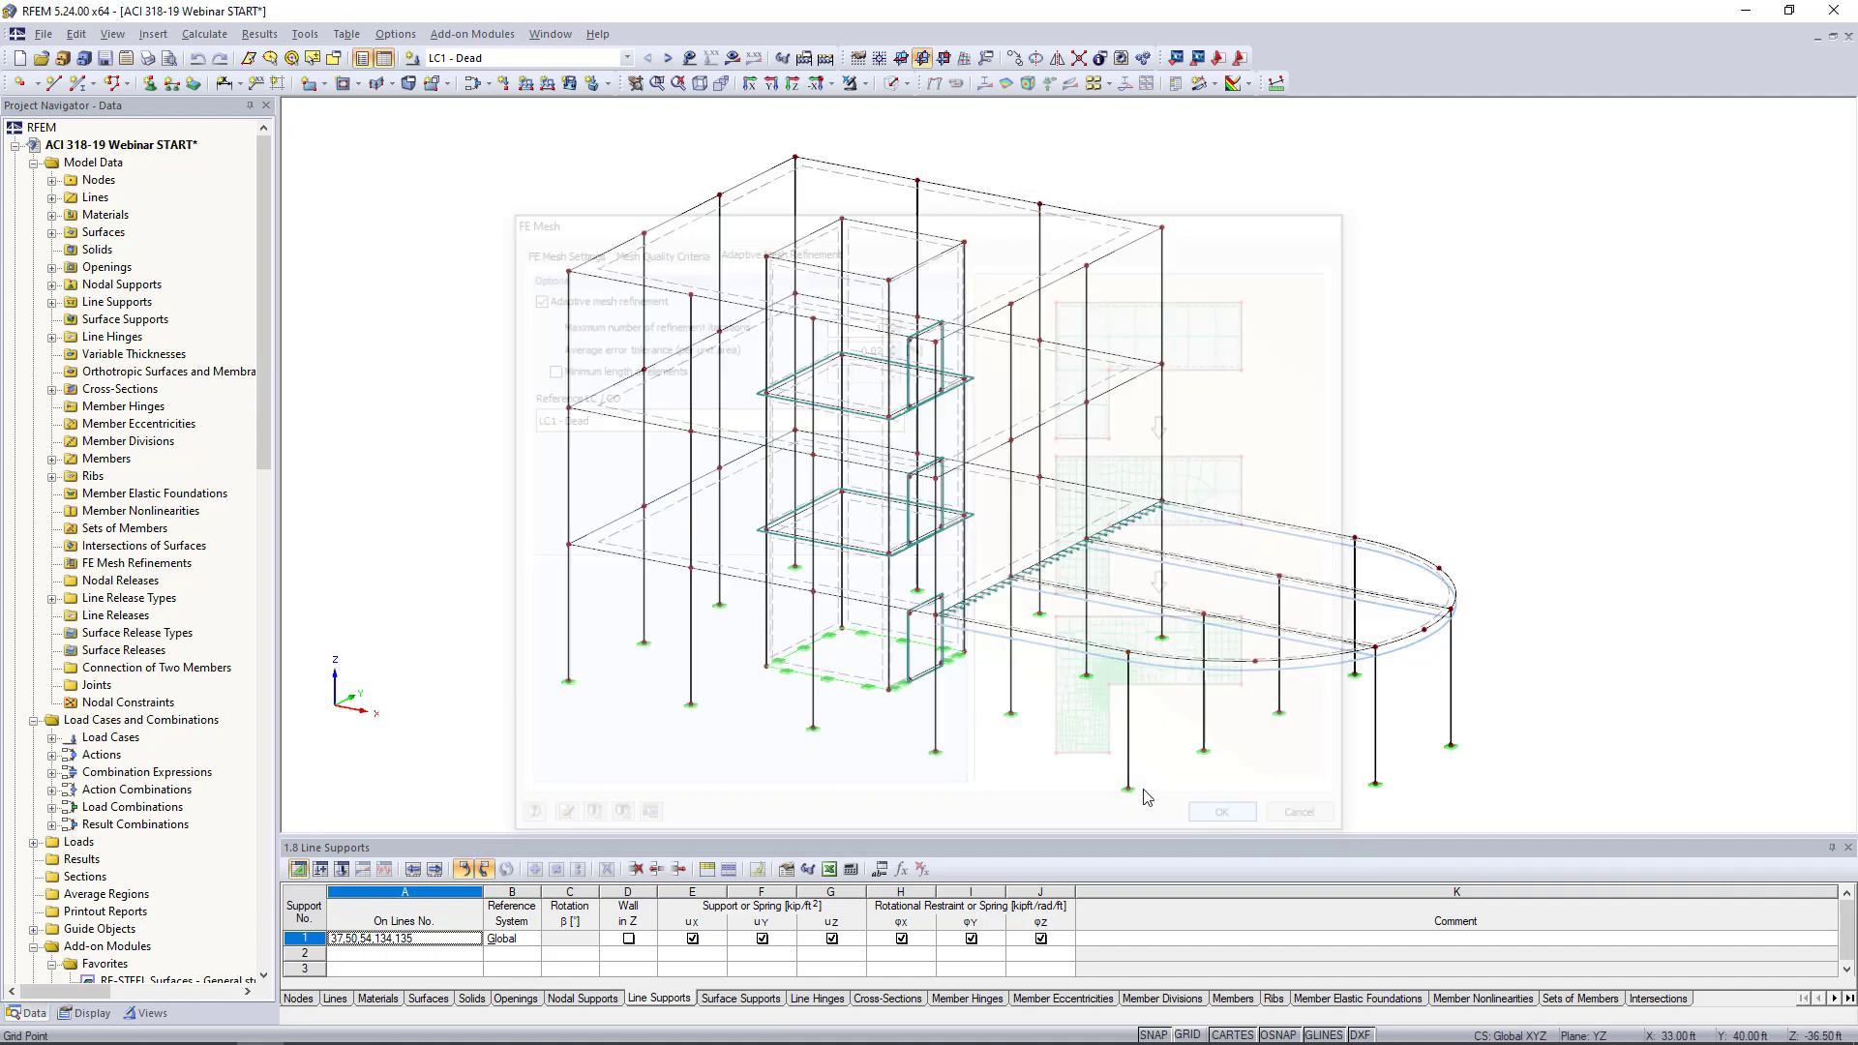
{"action": "left_click", "coordinate": [205, 36]}
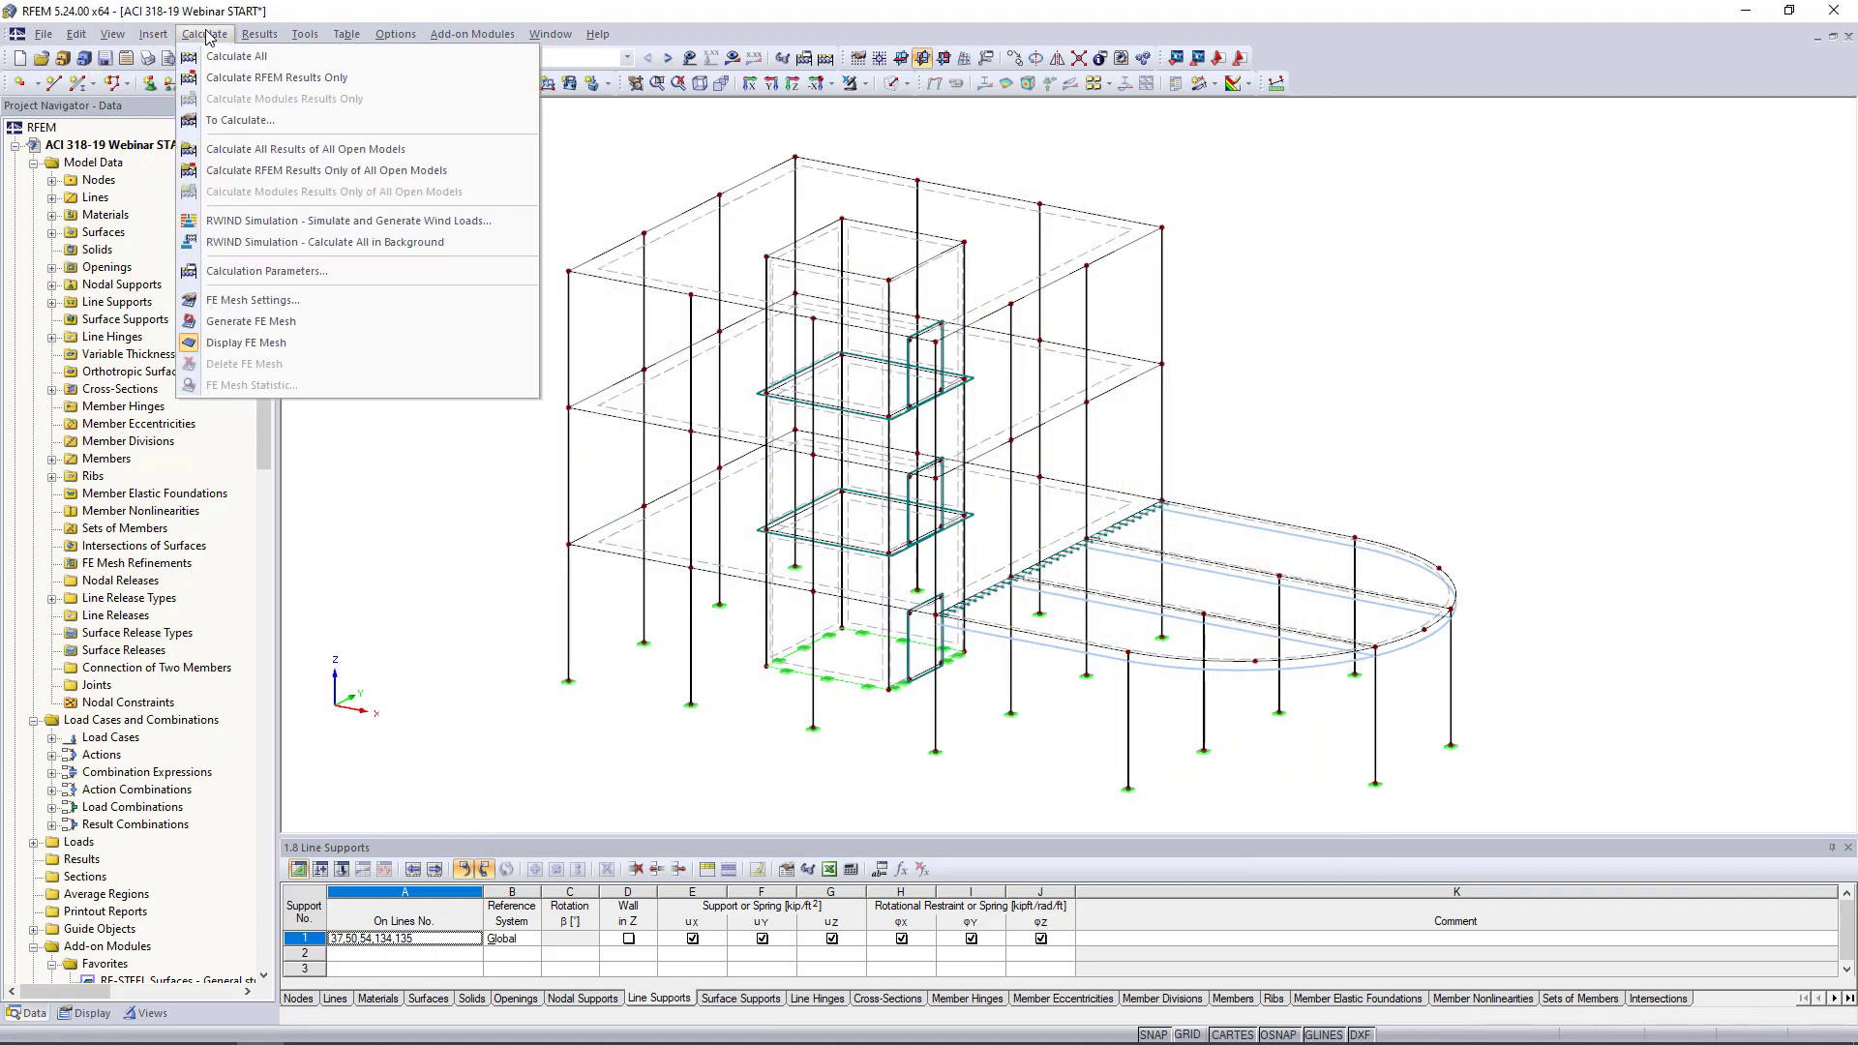
{"action": "left_click", "coordinate": [252, 324]}
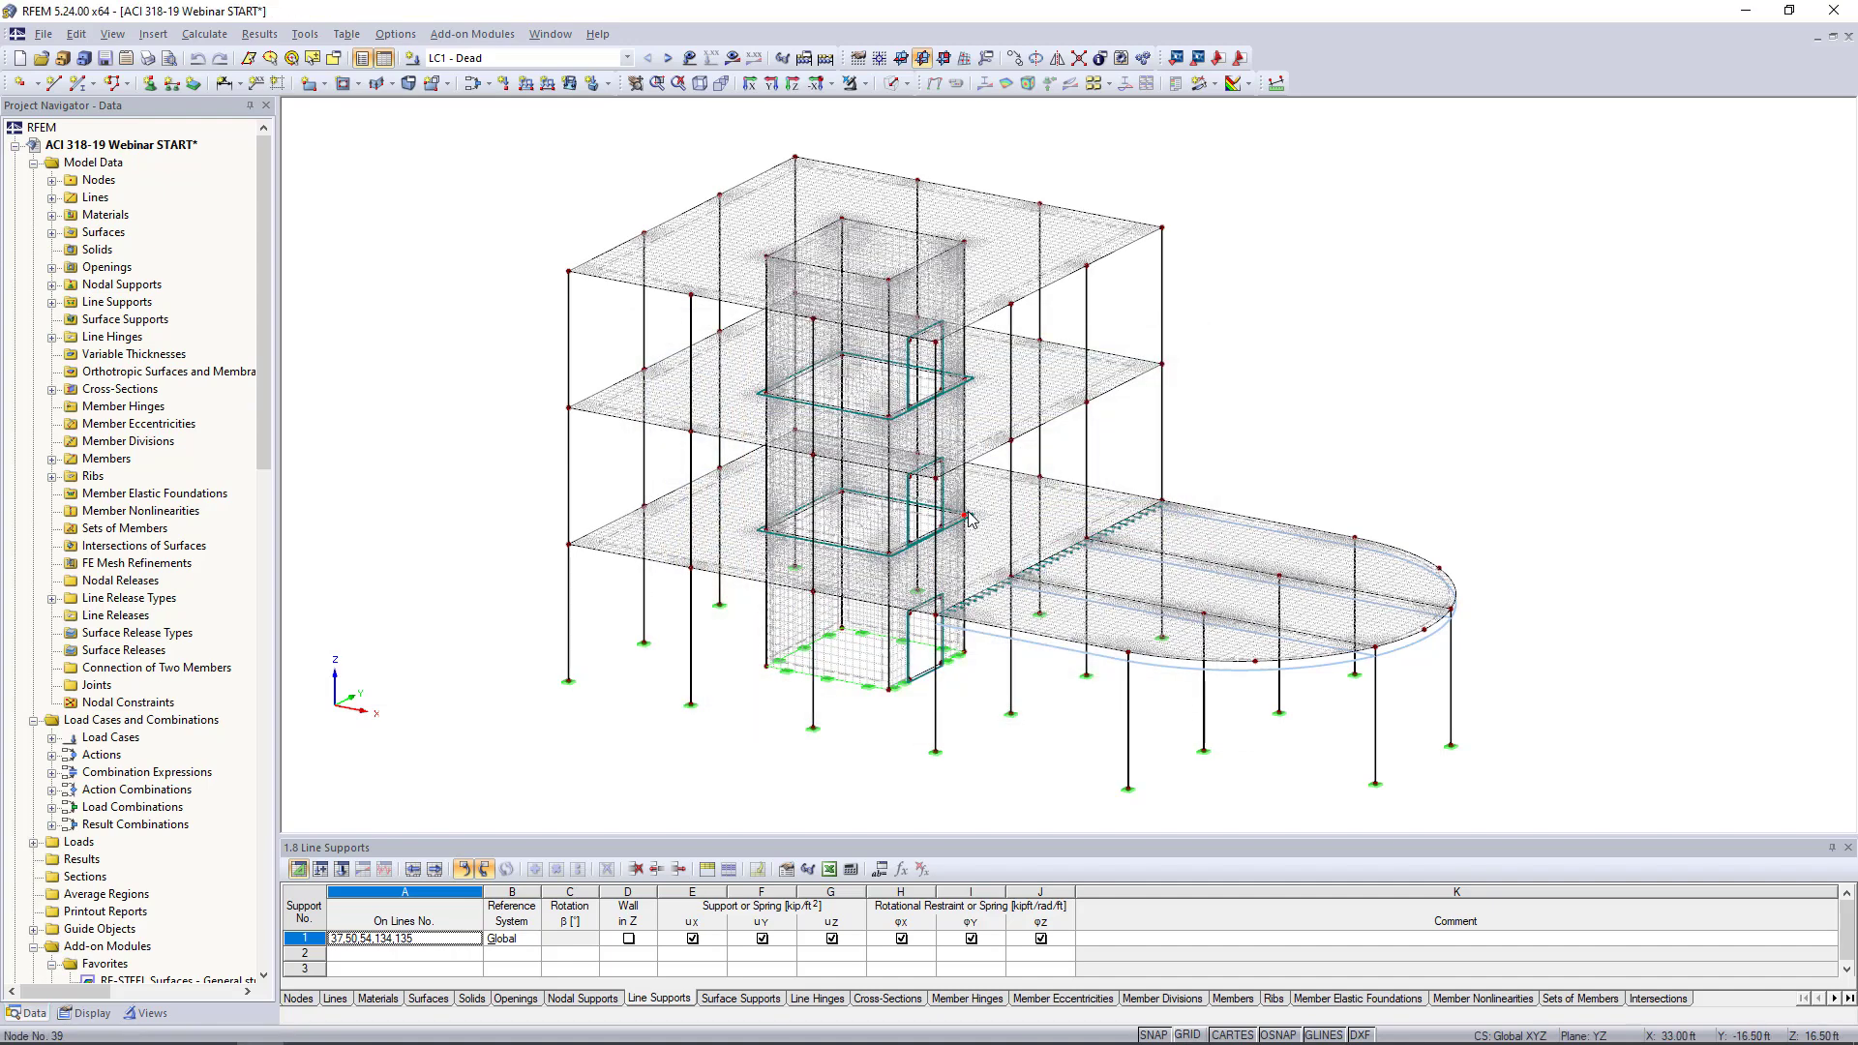
Inspect the refined mesh around the semicircular slab's ribs and columns, the core walls and the slab openings
{"action": "mouse_move", "coordinate": [1384, 454]}
{"action": "middle_mouse_down", "text": "ctrl"}
{"action": "mouse_move", "coordinate": [1358, 433]}
{"action": "mouse_move", "coordinate": [1379, 450]}
{"action": "middle_mouse_up", "text": "ctrl"}
{"action": "scroll", "coordinate": [1173, 634], "scroll_direction": "up", "scroll_amount": 3}
{"action": "scroll", "coordinate": [1174, 638], "scroll_direction": "up", "scroll_amount": 4}
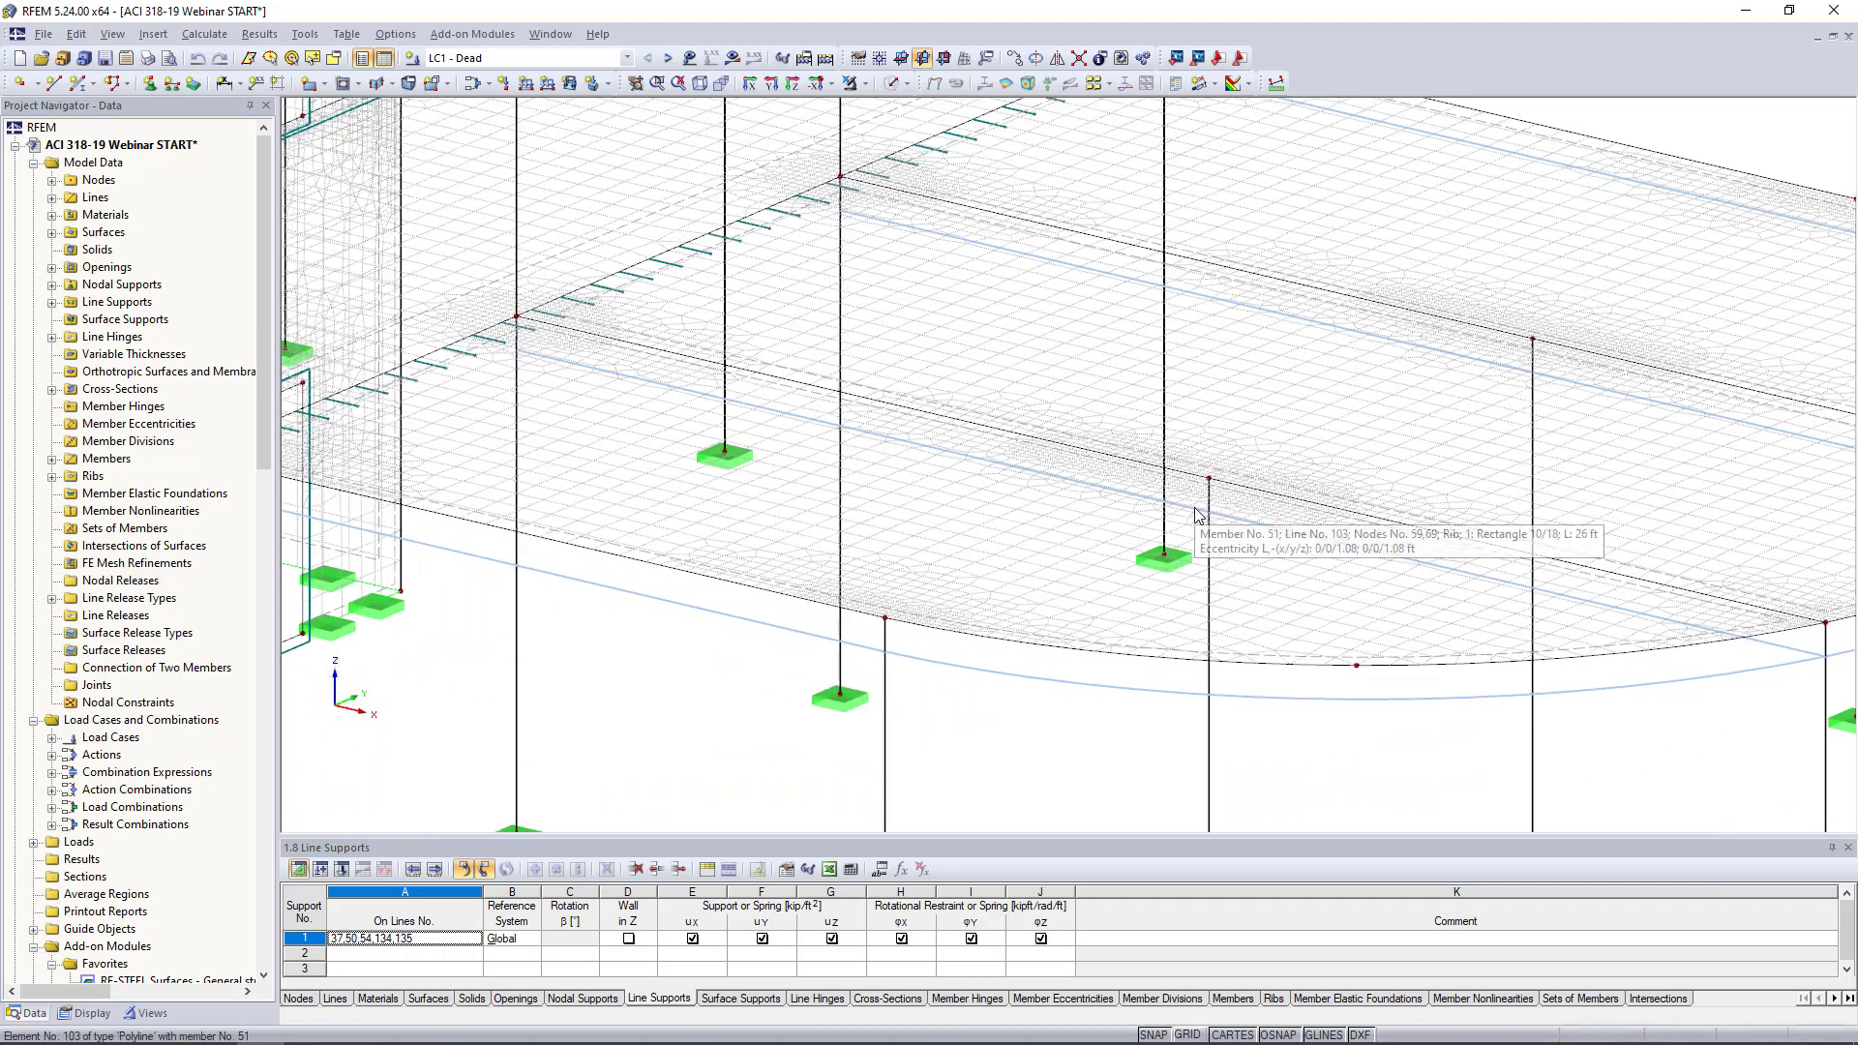
{"action": "scroll", "coordinate": [1436, 457], "scroll_direction": "down", "scroll_amount": 2}
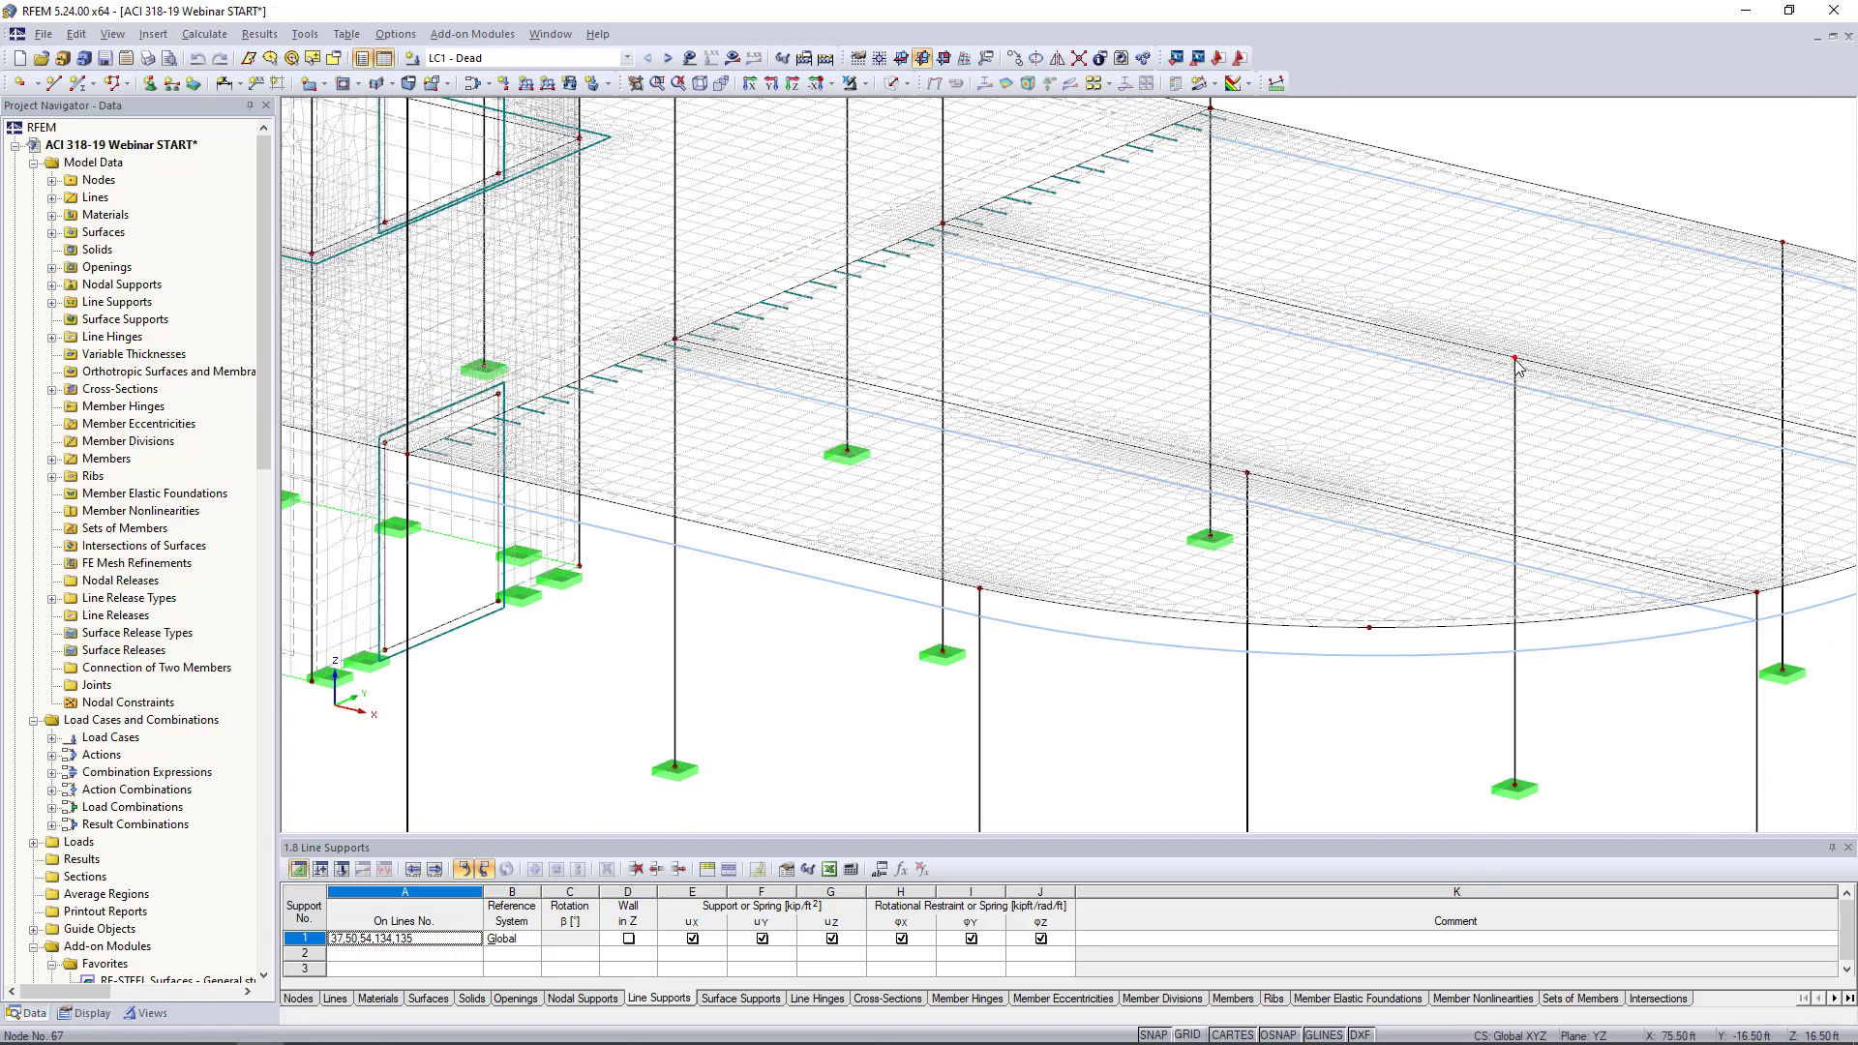
{"action": "middle_click_drag", "start_coordinate": [1007, 511], "coordinate": [1199, 561]}
{"action": "scroll", "coordinate": [1199, 561], "scroll_direction": "down", "scroll_amount": 1}
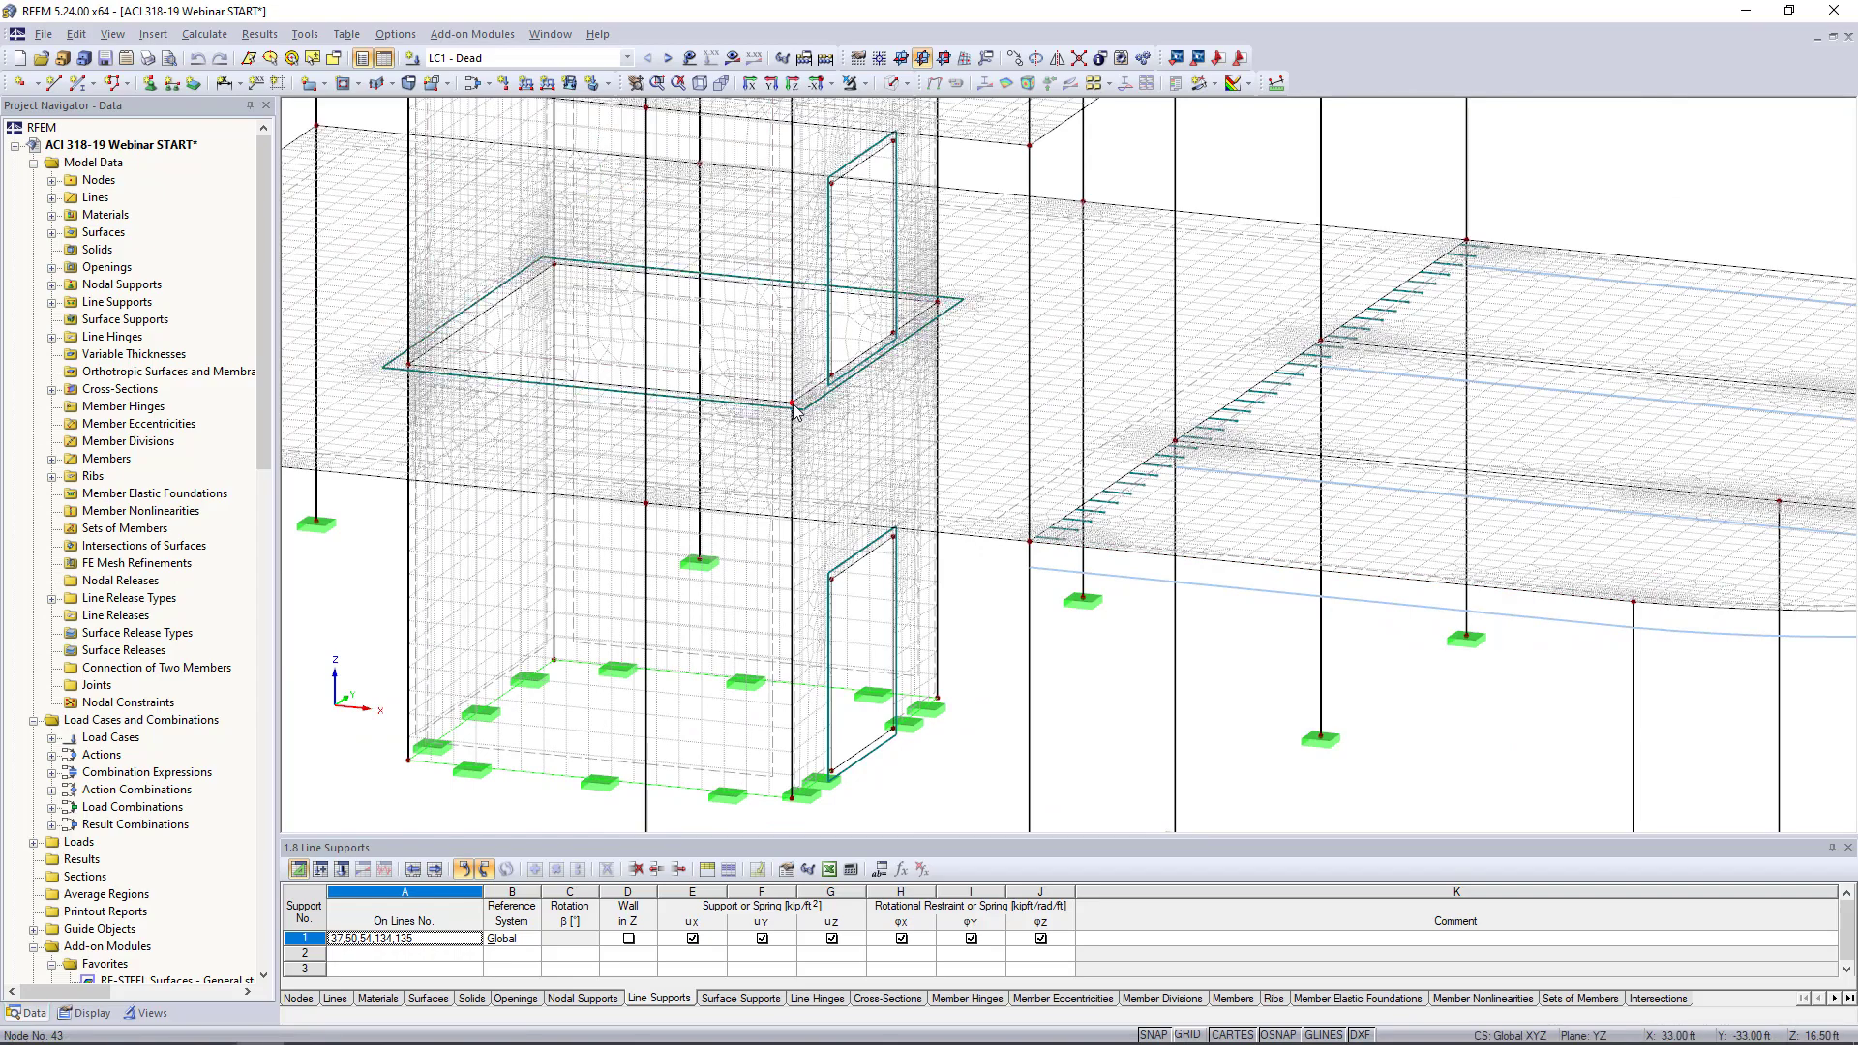
{"action": "scroll", "coordinate": [411, 370], "scroll_direction": "down", "scroll_amount": 5}
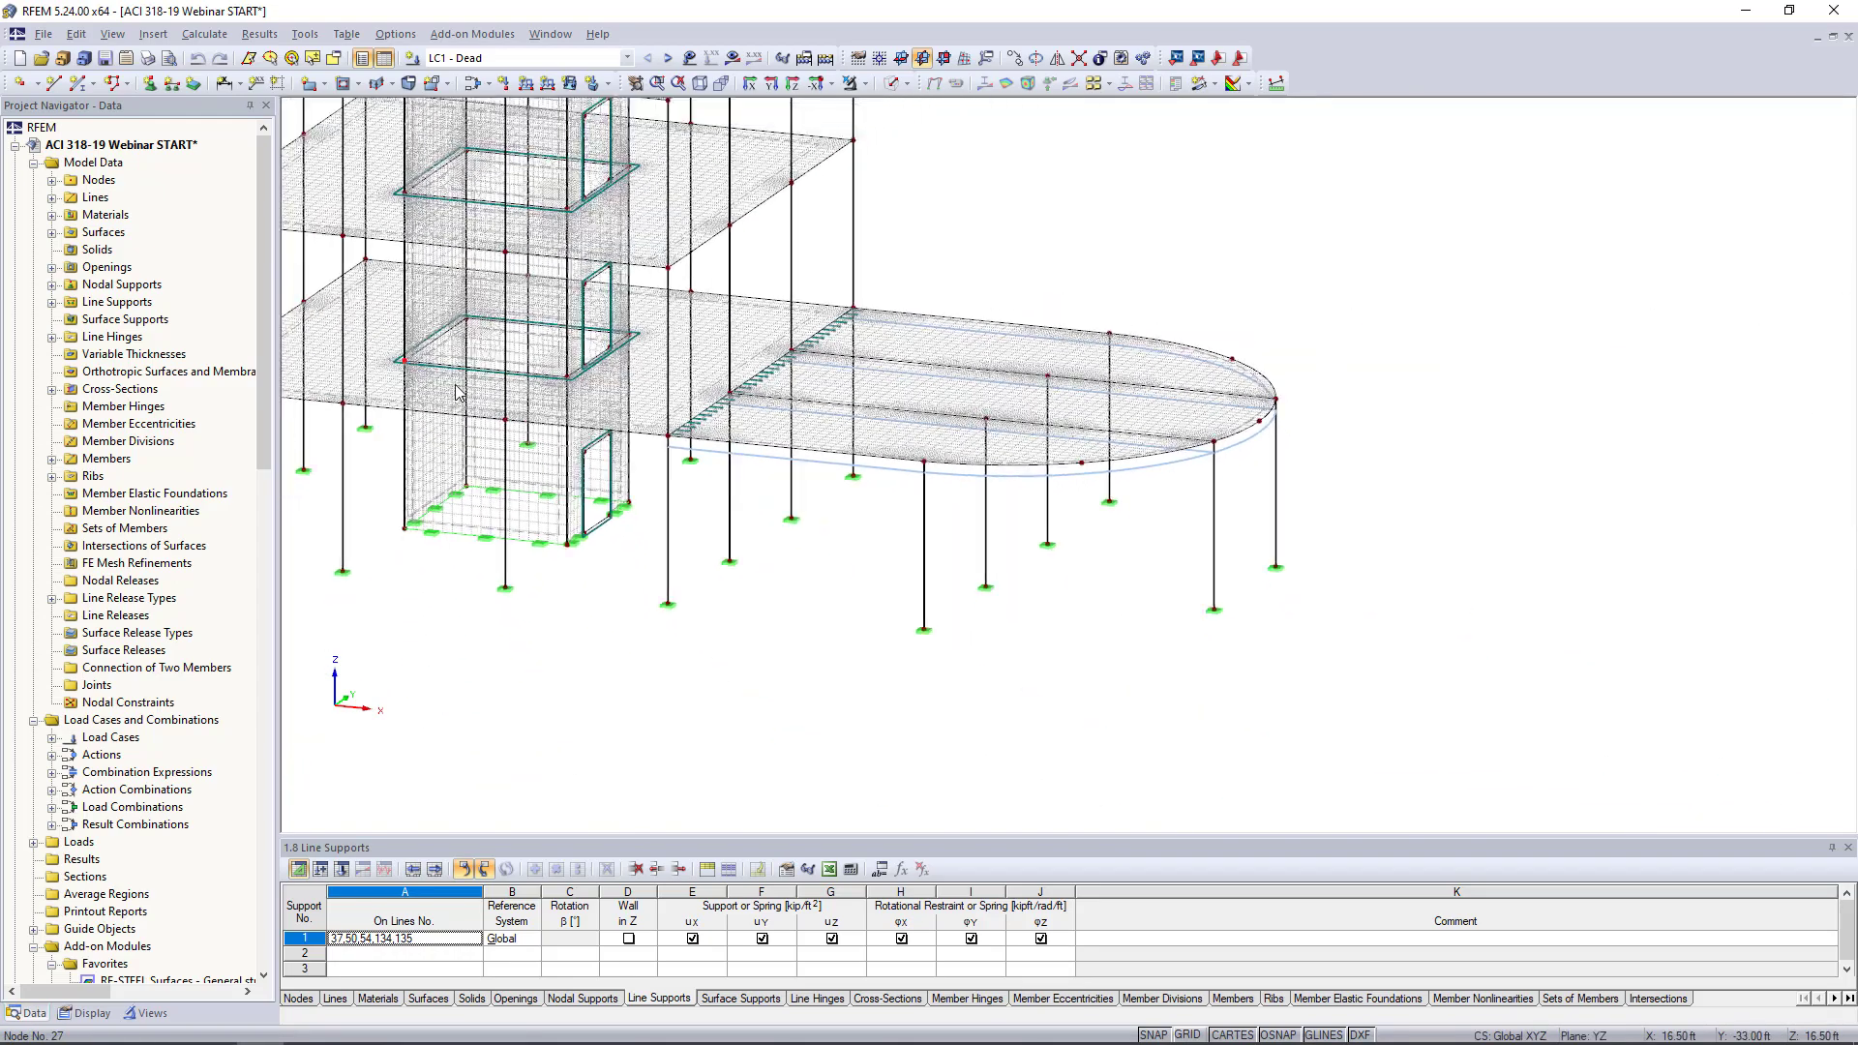
{"action": "middle_click_drag", "start_coordinate": [896, 468], "coordinate": [936, 710], "text": "ctrl"}
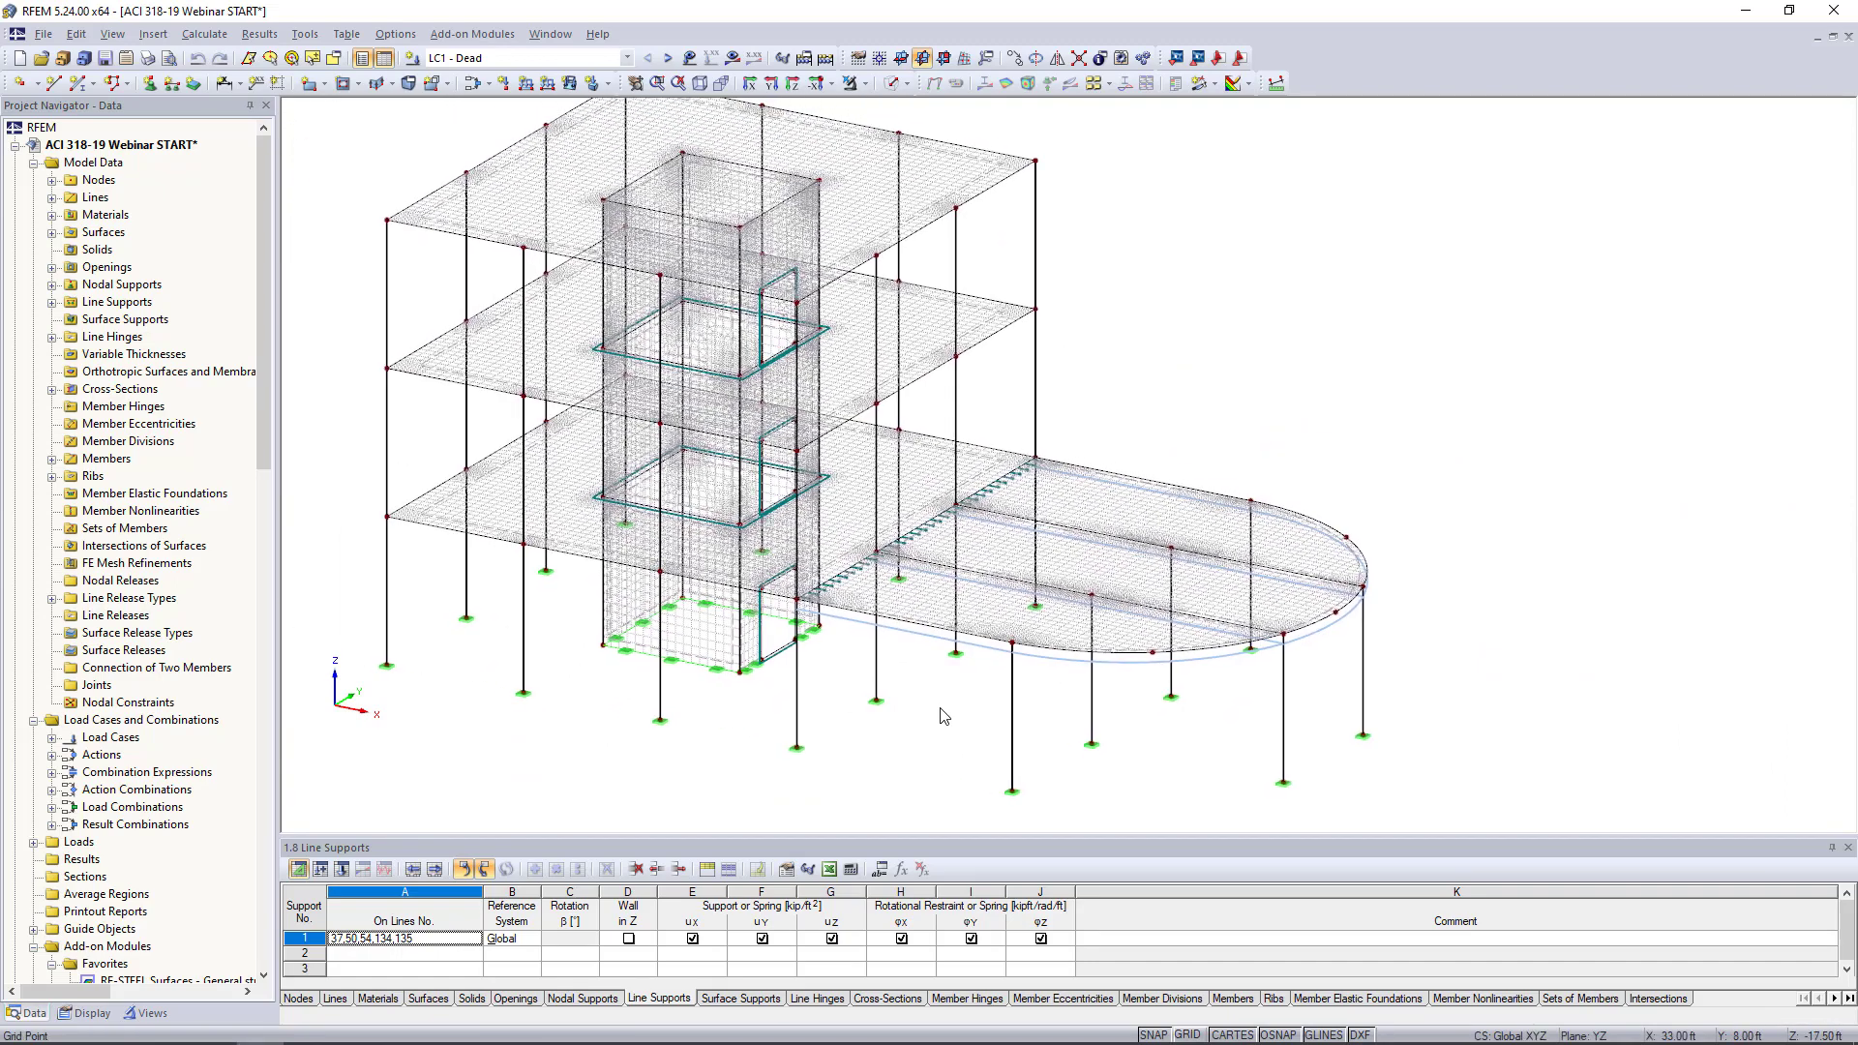
{"action": "scroll", "coordinate": [944, 716], "scroll_direction": "down", "scroll_amount": 1}
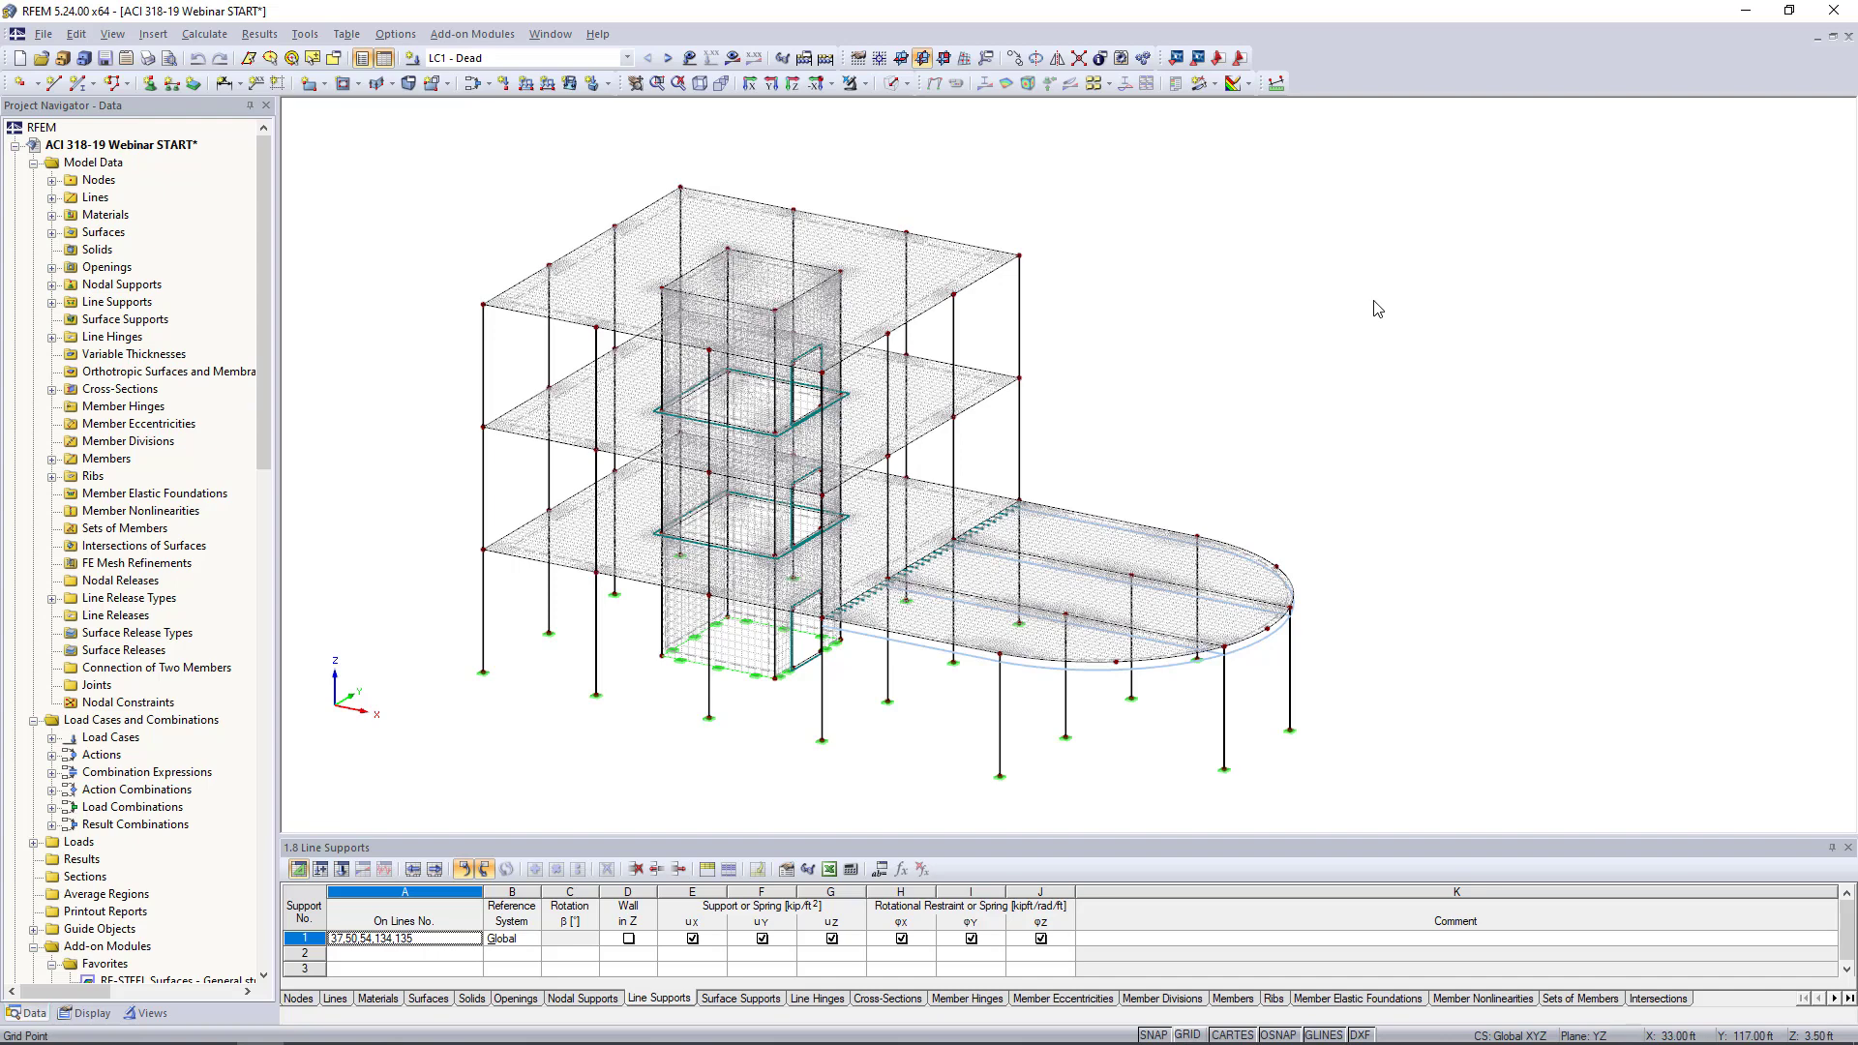
{"action": "left_click", "coordinate": [135, 565]}
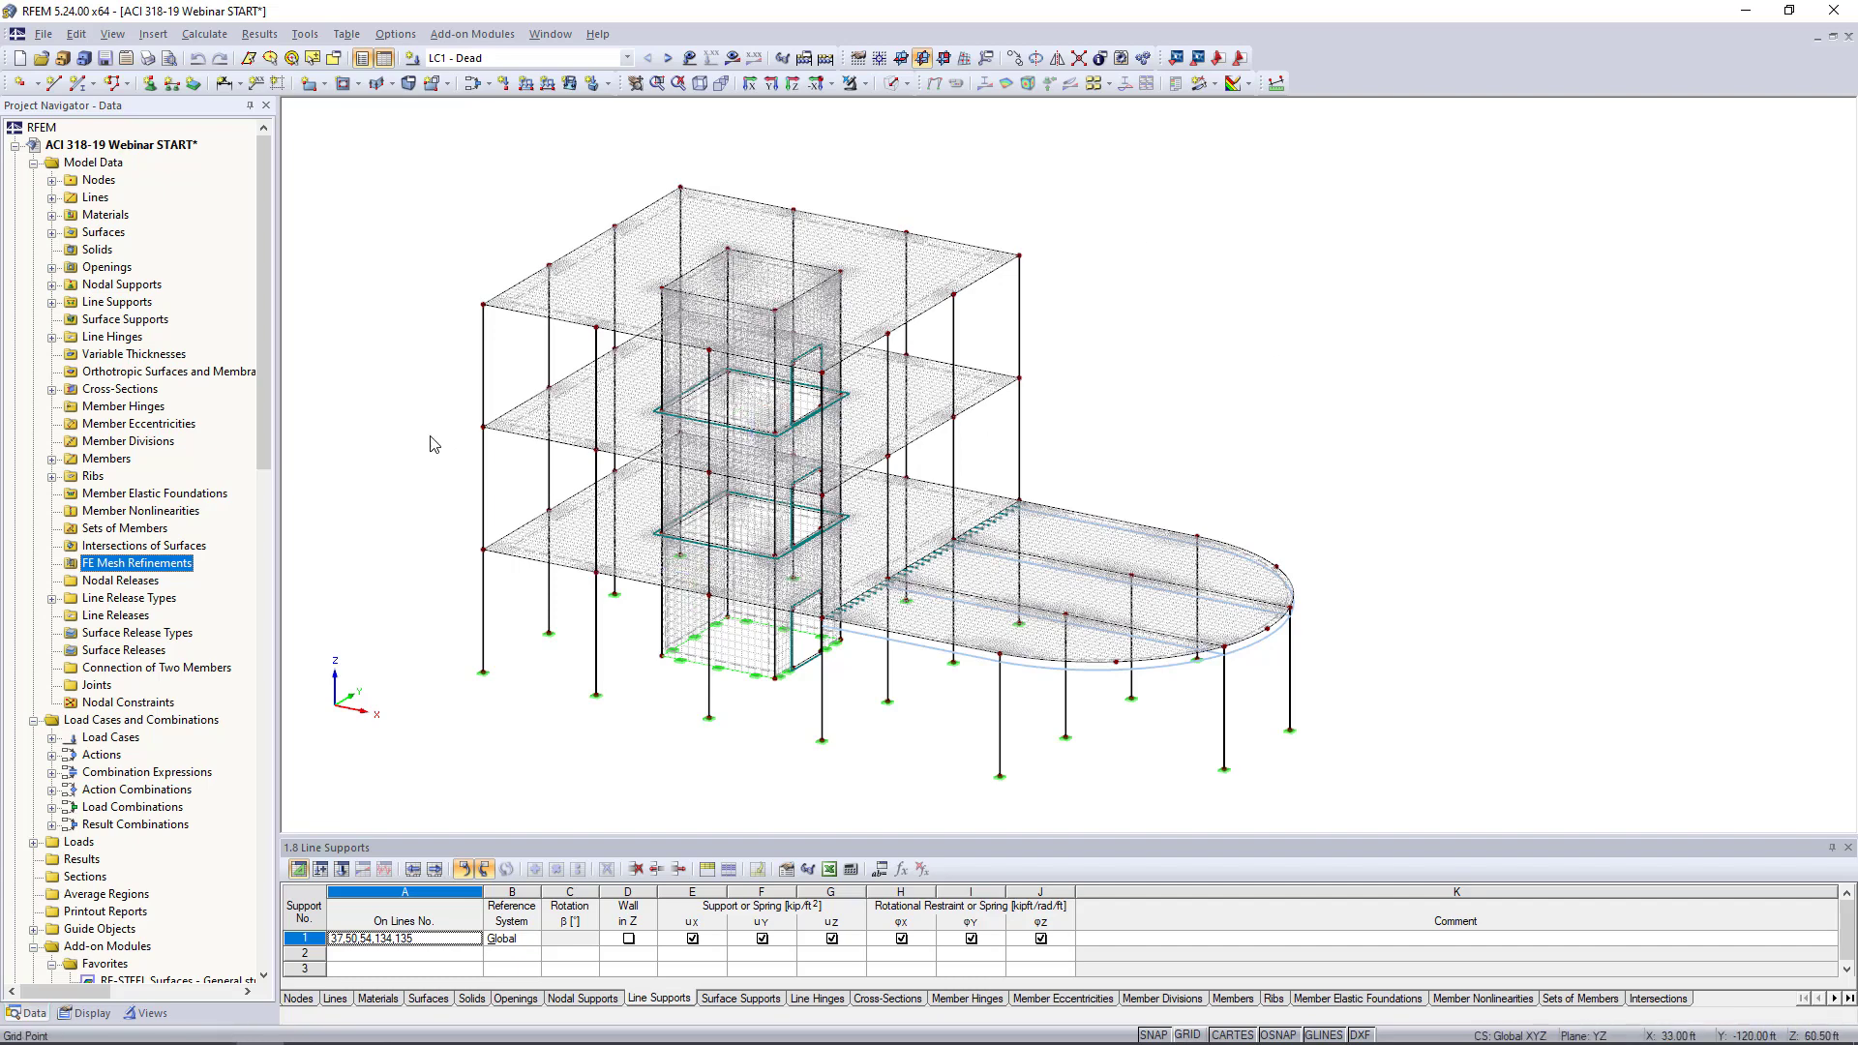
{"action": "middle_click_drag", "start_coordinate": [533, 210], "coordinate": [566, 246]}
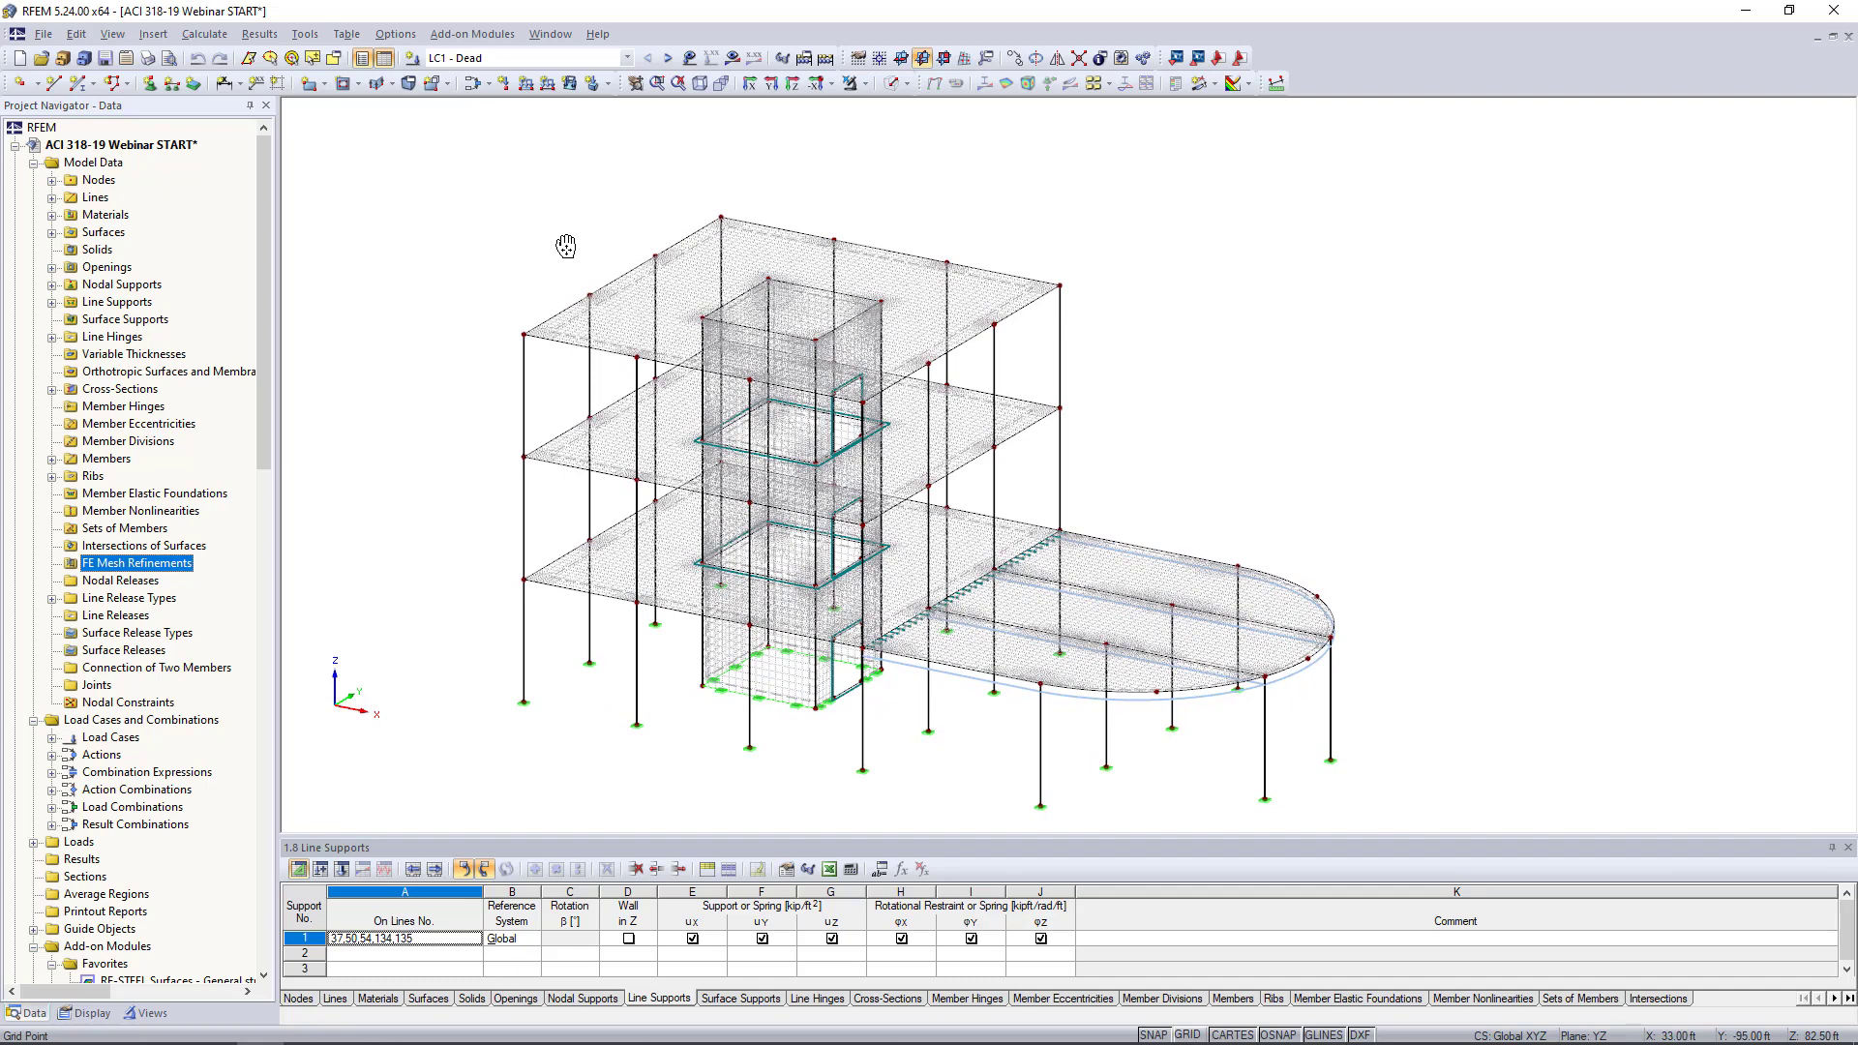
Review the Dead, Live 1, Live 2 and Wind load cases and the available action categories, keeping Wind for LC4
{"action": "left_click", "coordinate": [474, 82]}
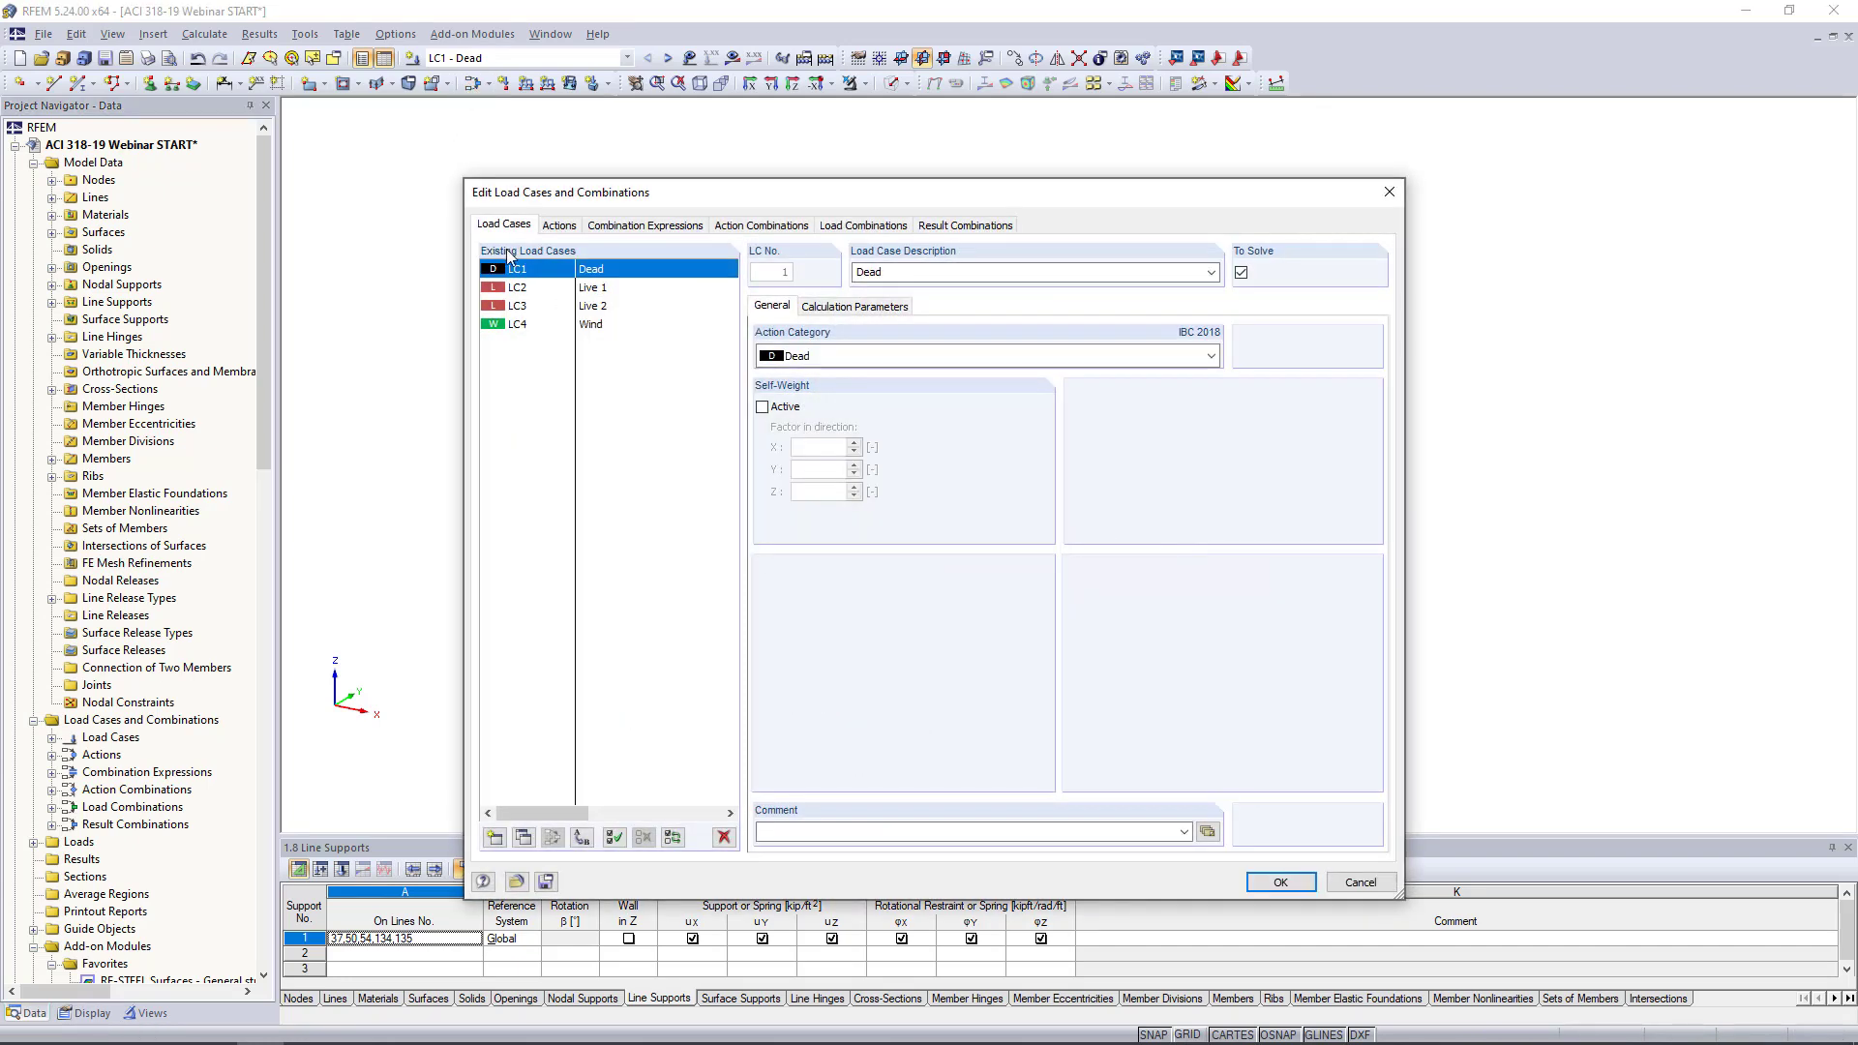
{"action": "left_click", "coordinate": [612, 289]}
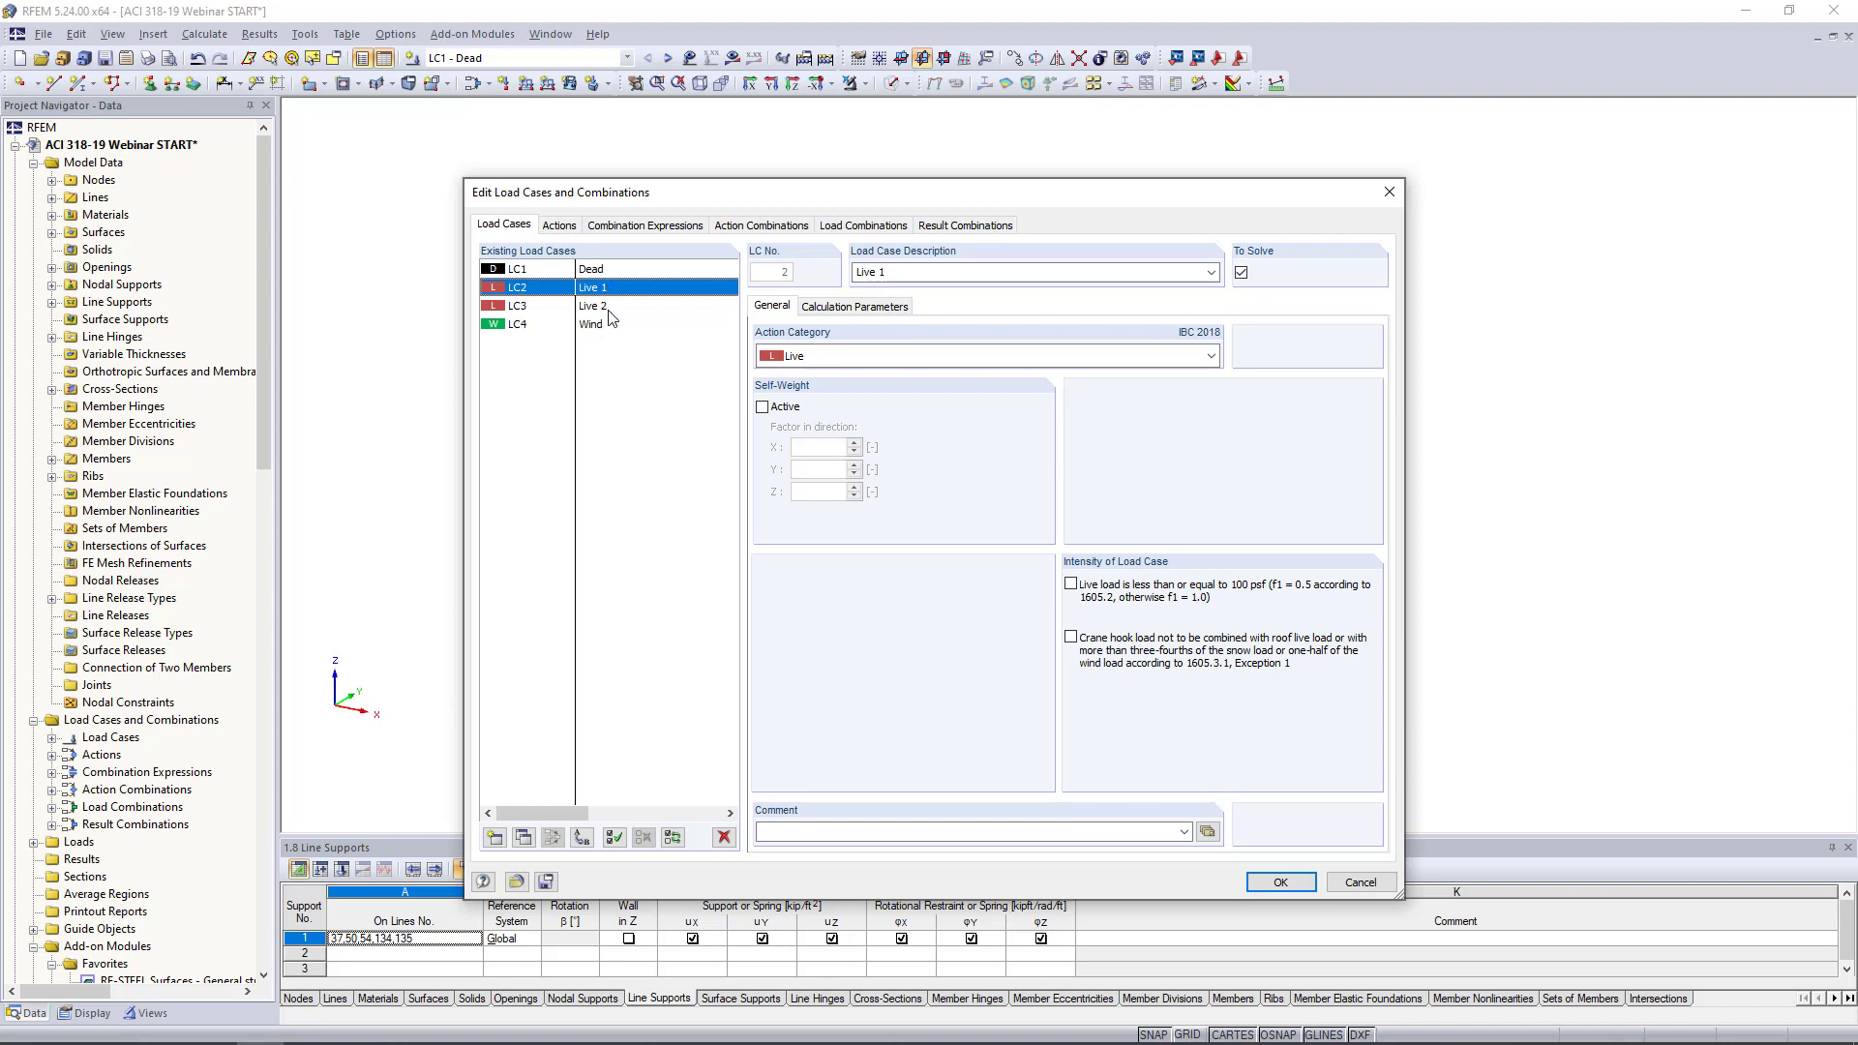
{"action": "left_click", "coordinate": [603, 308]}
{"action": "left_click", "coordinate": [603, 325]}
{"action": "left_click", "coordinate": [861, 363]}
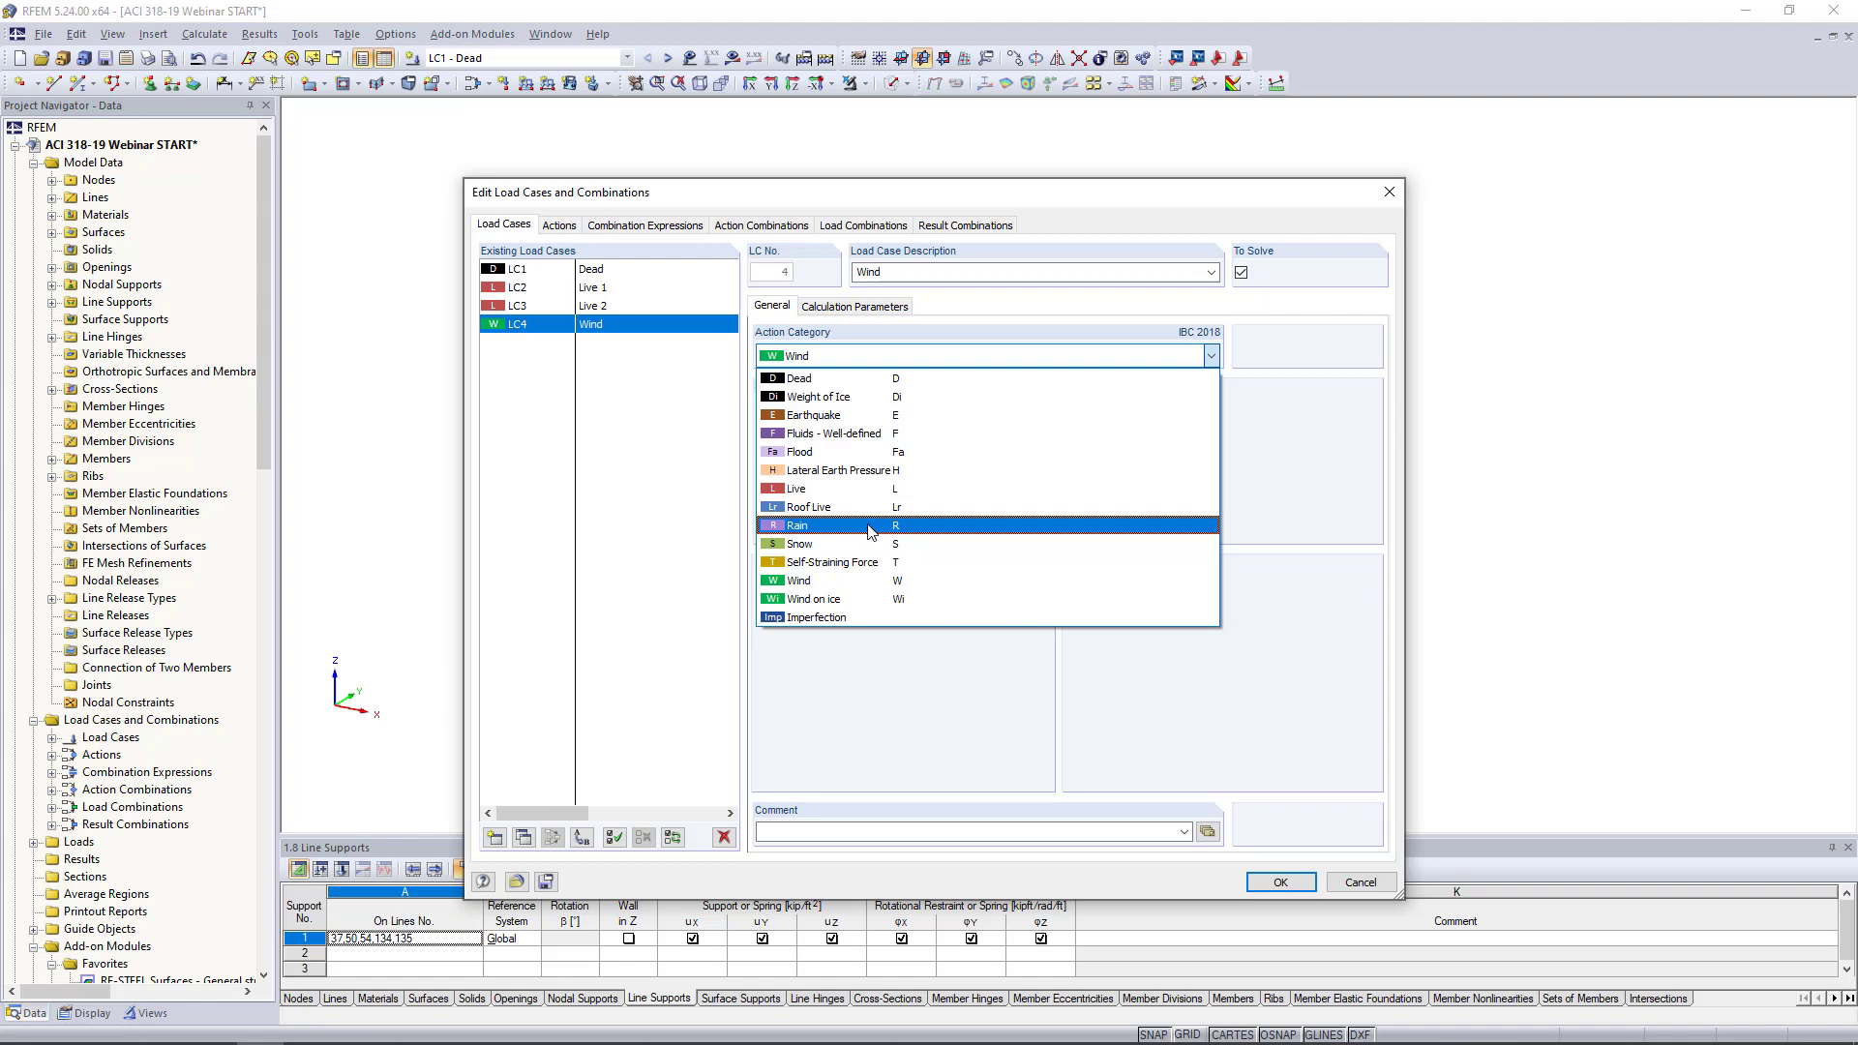
{"action": "left_click", "coordinate": [716, 489]}
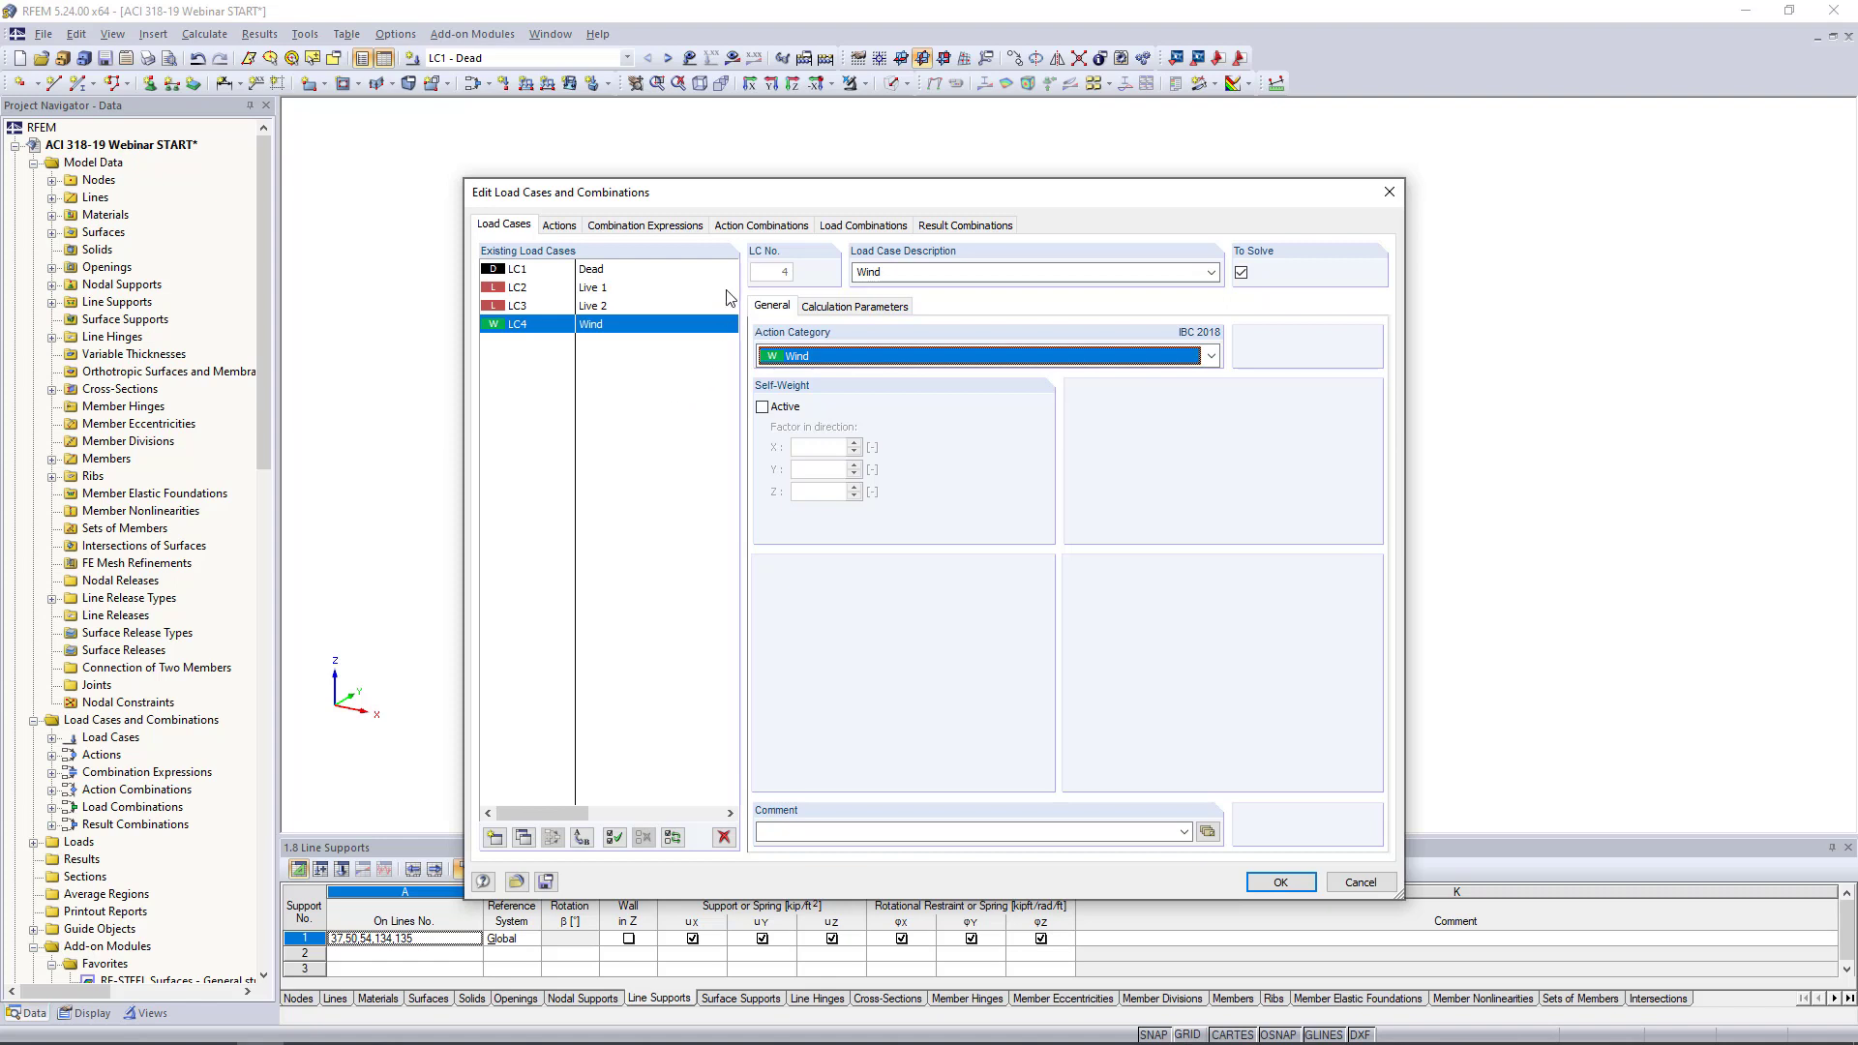
Review the LRFD and ASD combination expressions and the IBC 2018 equations for the Section 1605.3.2 (ASD) design situation
{"action": "left_click", "coordinate": [655, 230]}
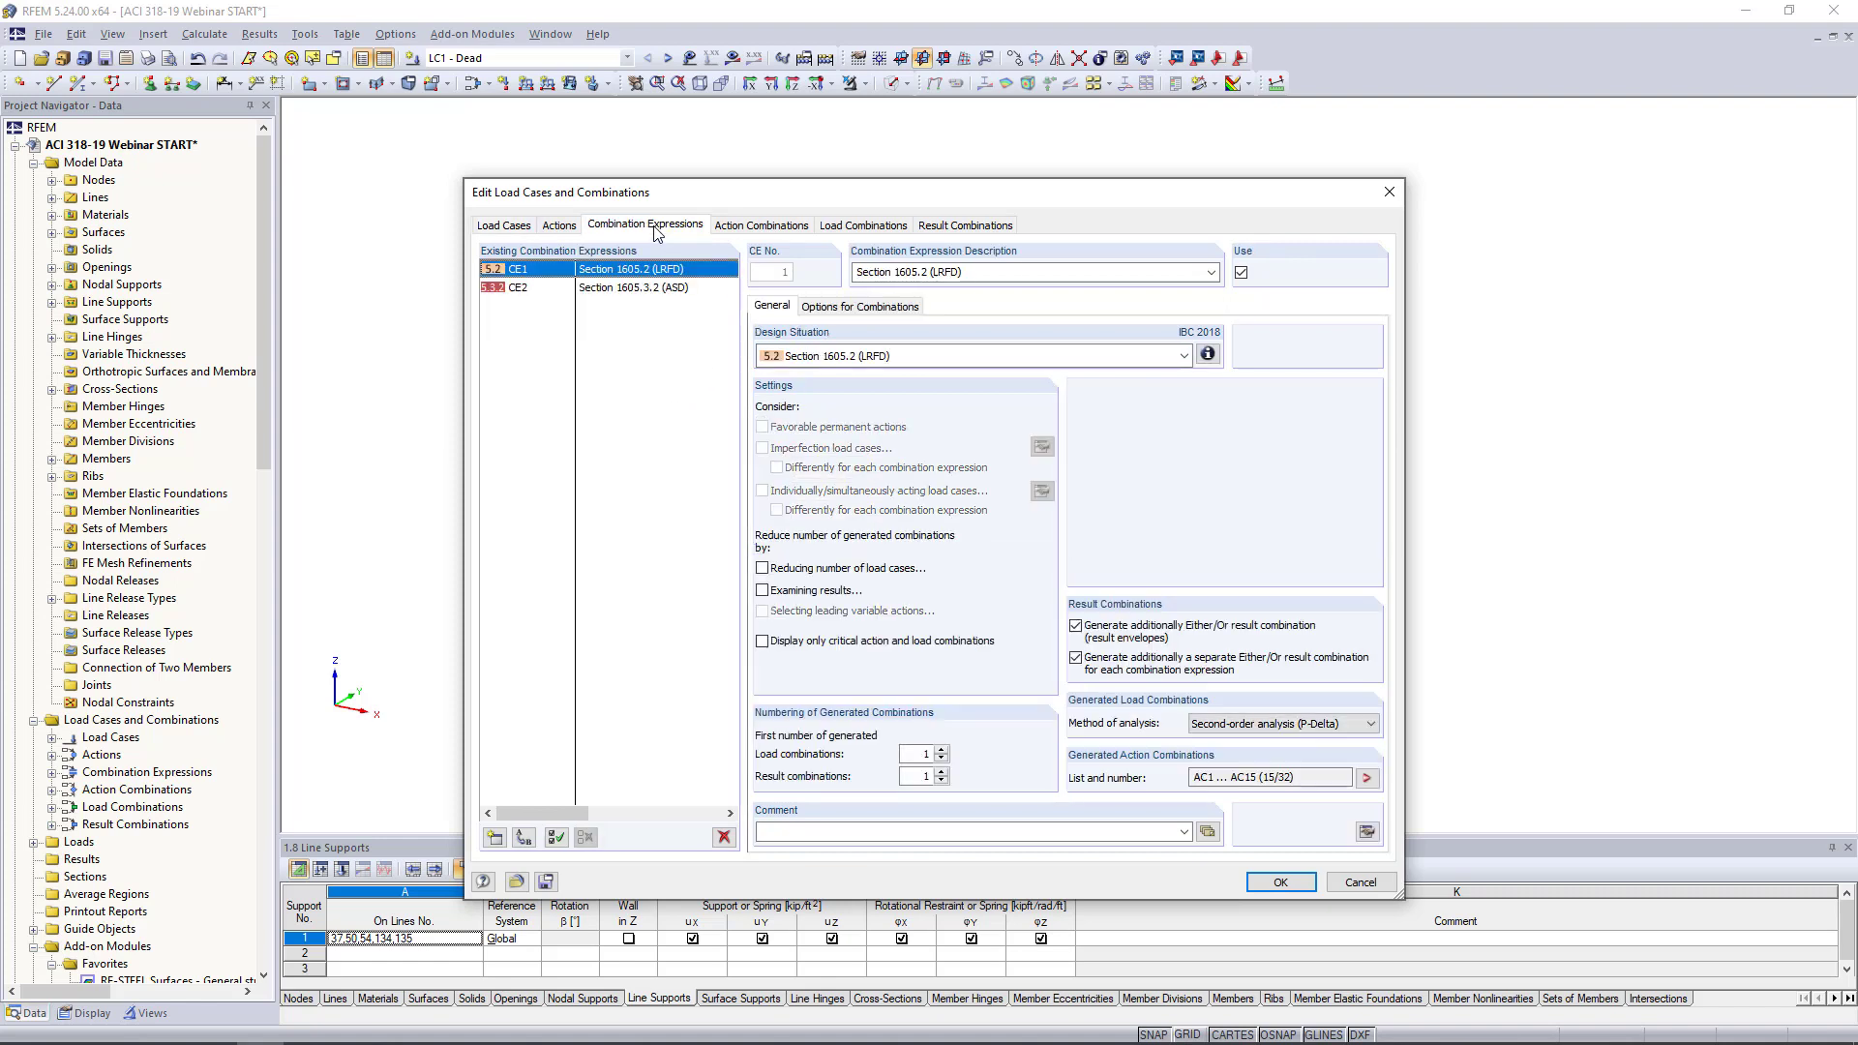
{"action": "left_click", "coordinate": [669, 288]}
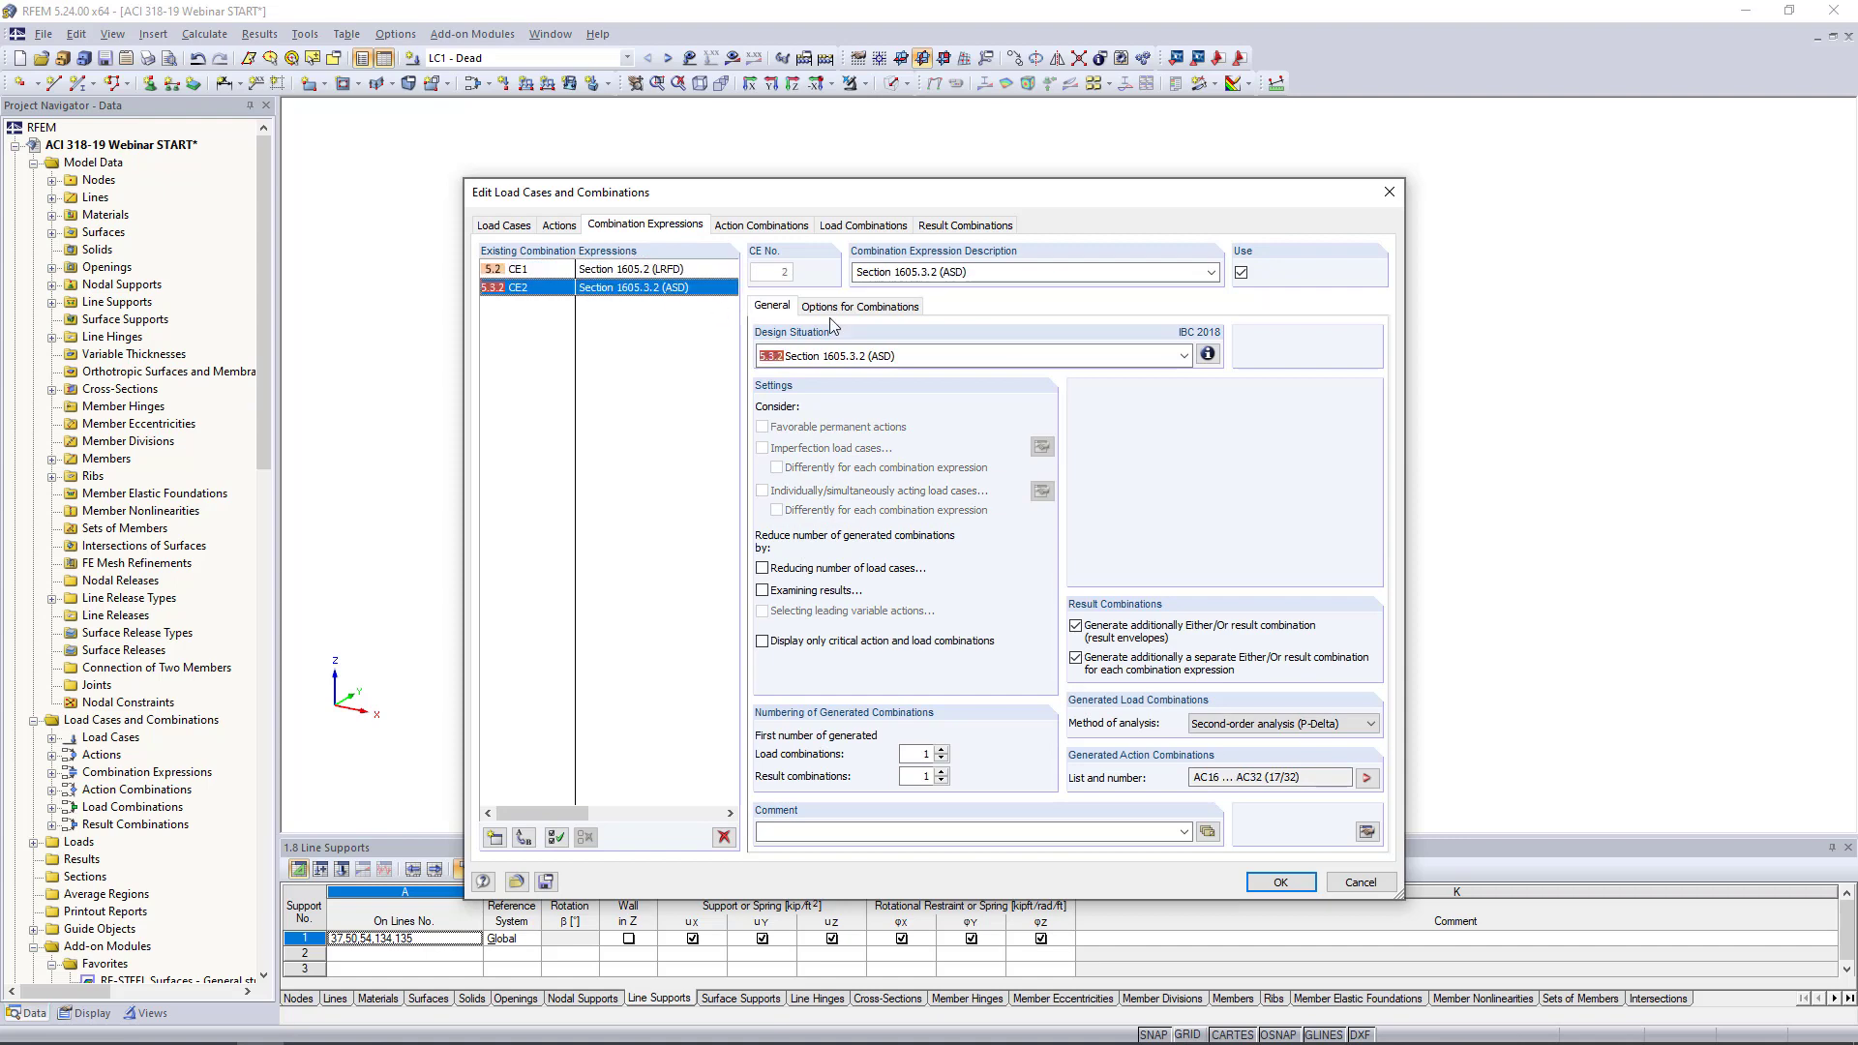
{"action": "left_click", "coordinate": [1208, 355]}
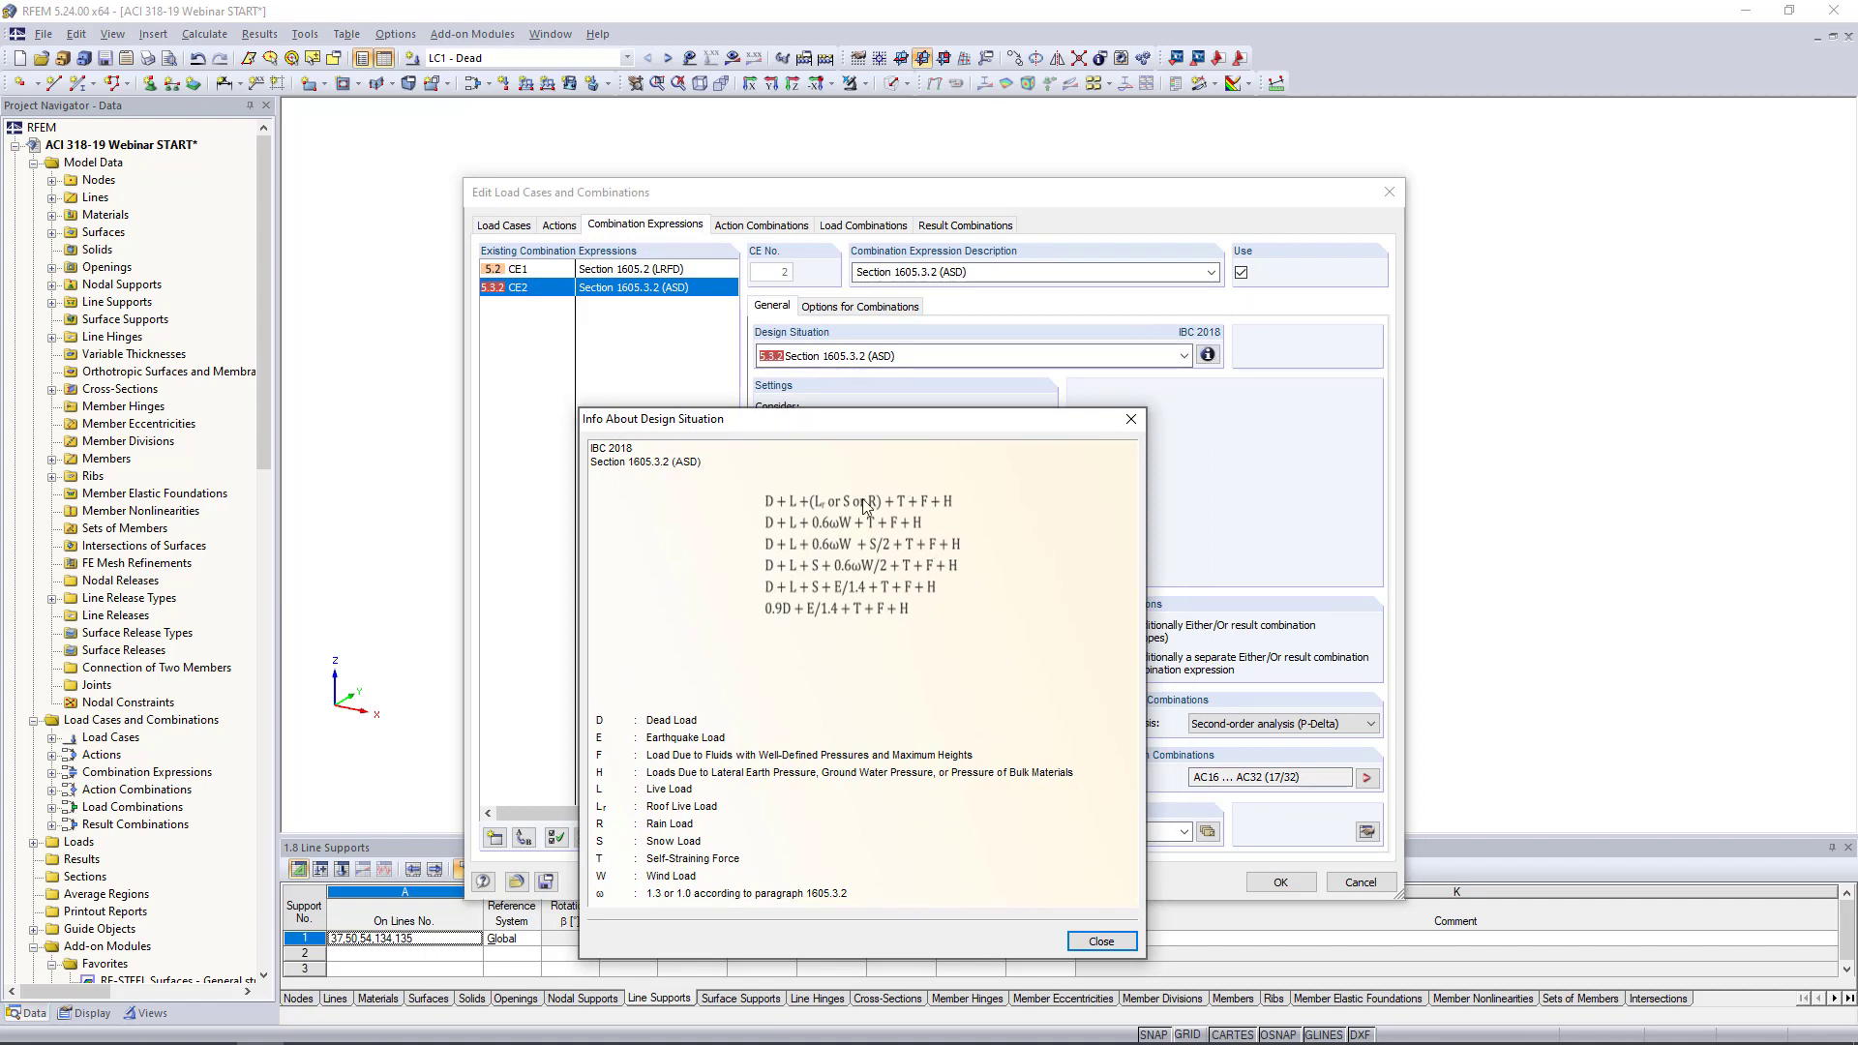
{"action": "left_click", "coordinate": [1076, 935]}
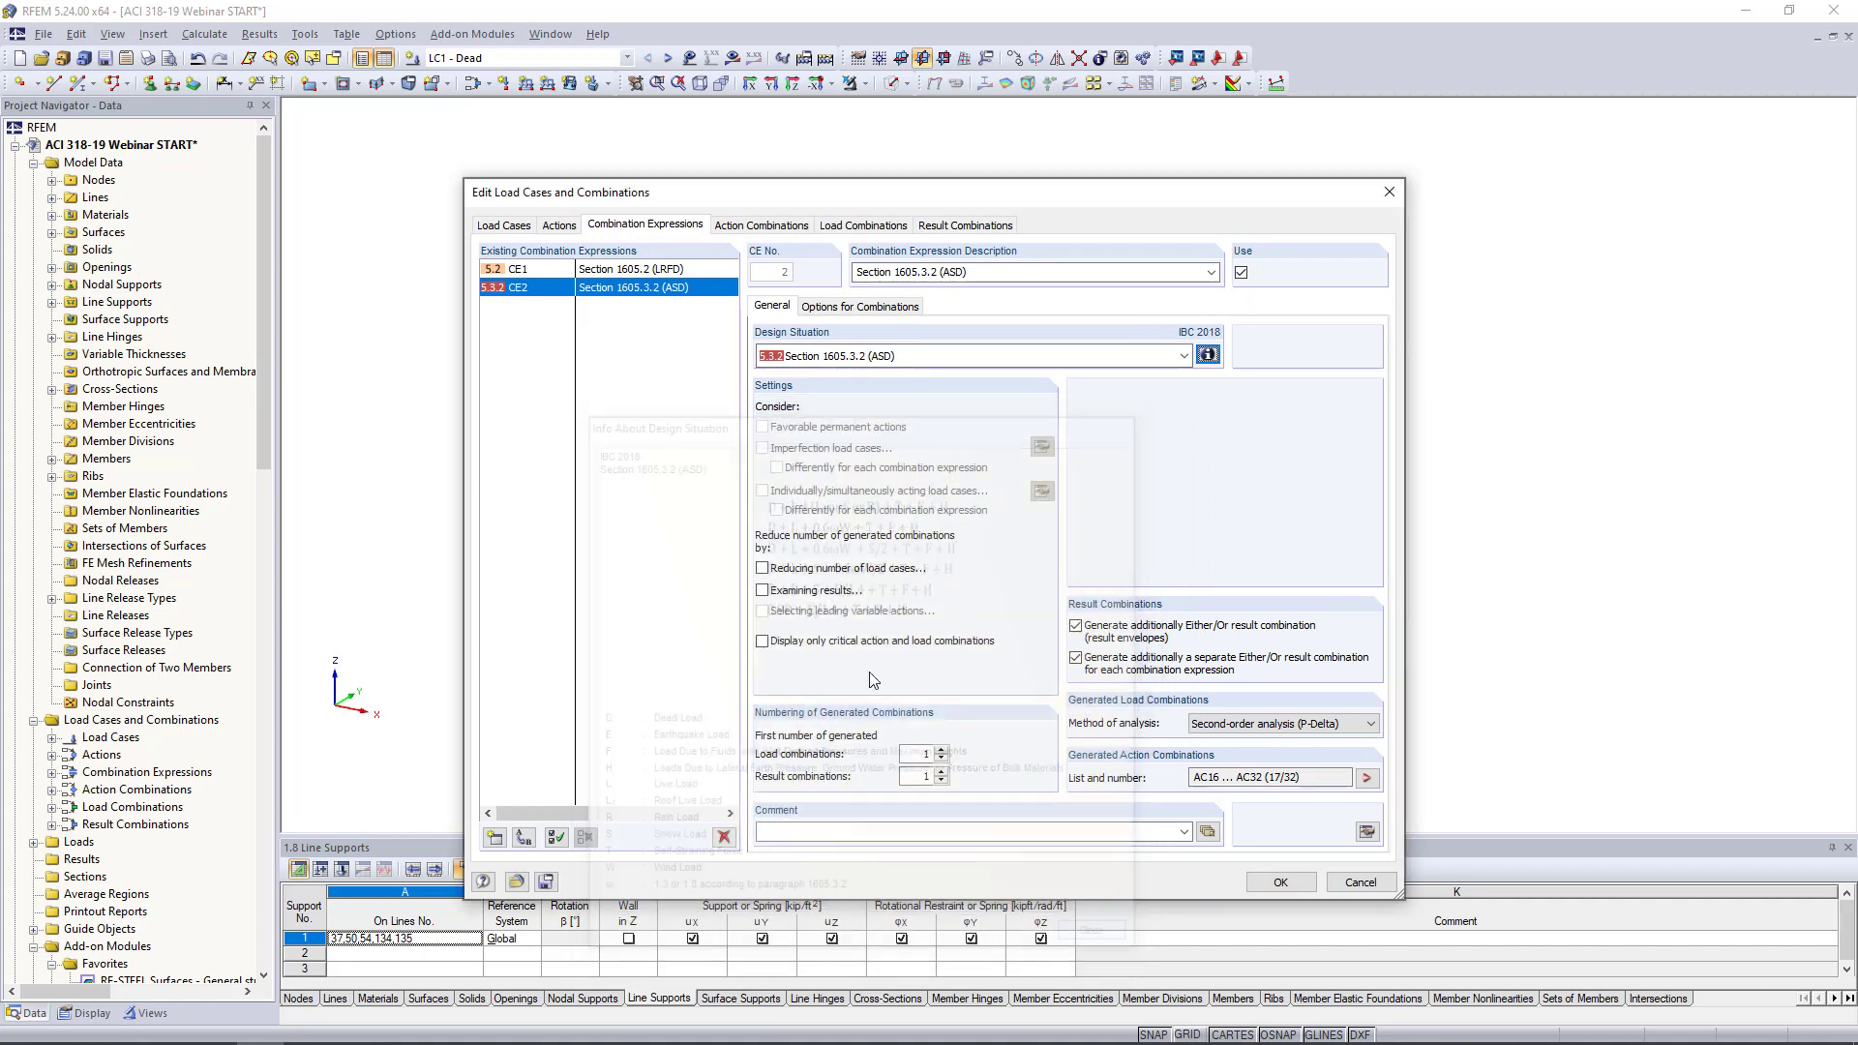
Review the load combinations list and the calculation parameters of CO1 (1.4D), and leave without changes
{"action": "left_click", "coordinate": [861, 224]}
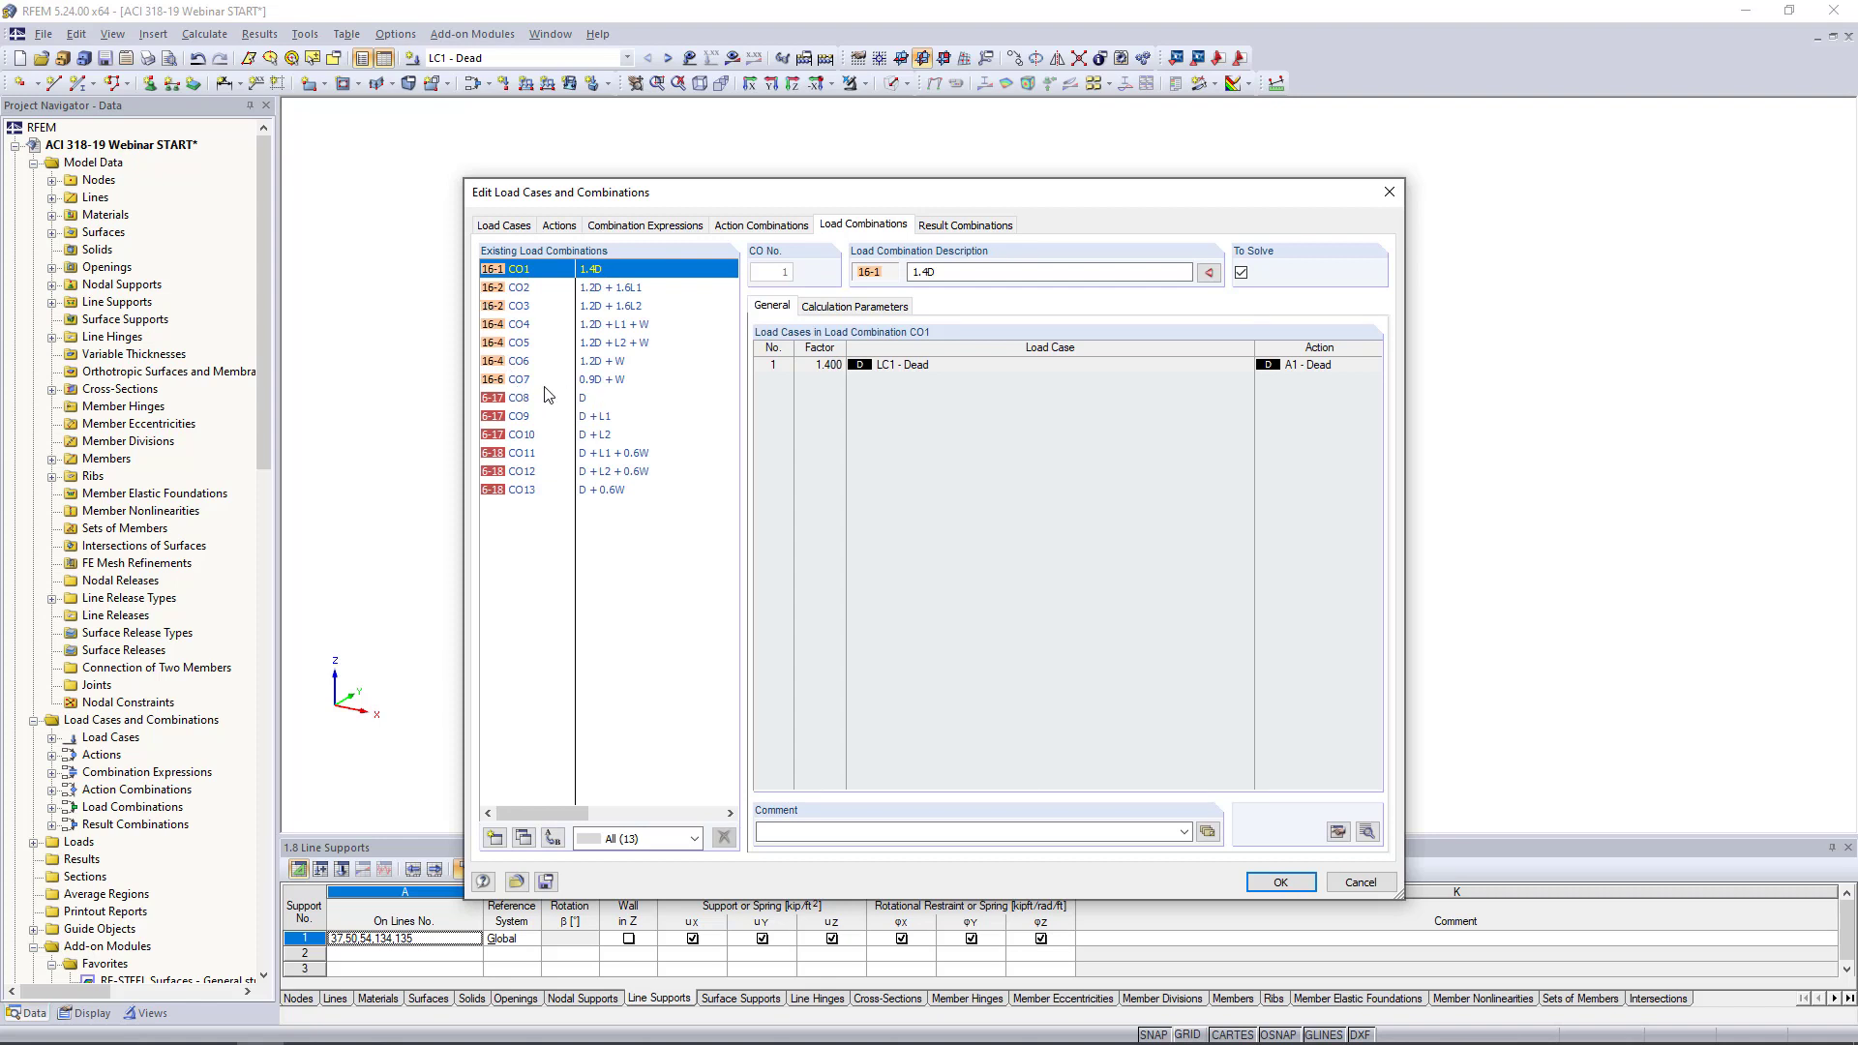
{"action": "left_click", "coordinate": [870, 310]}
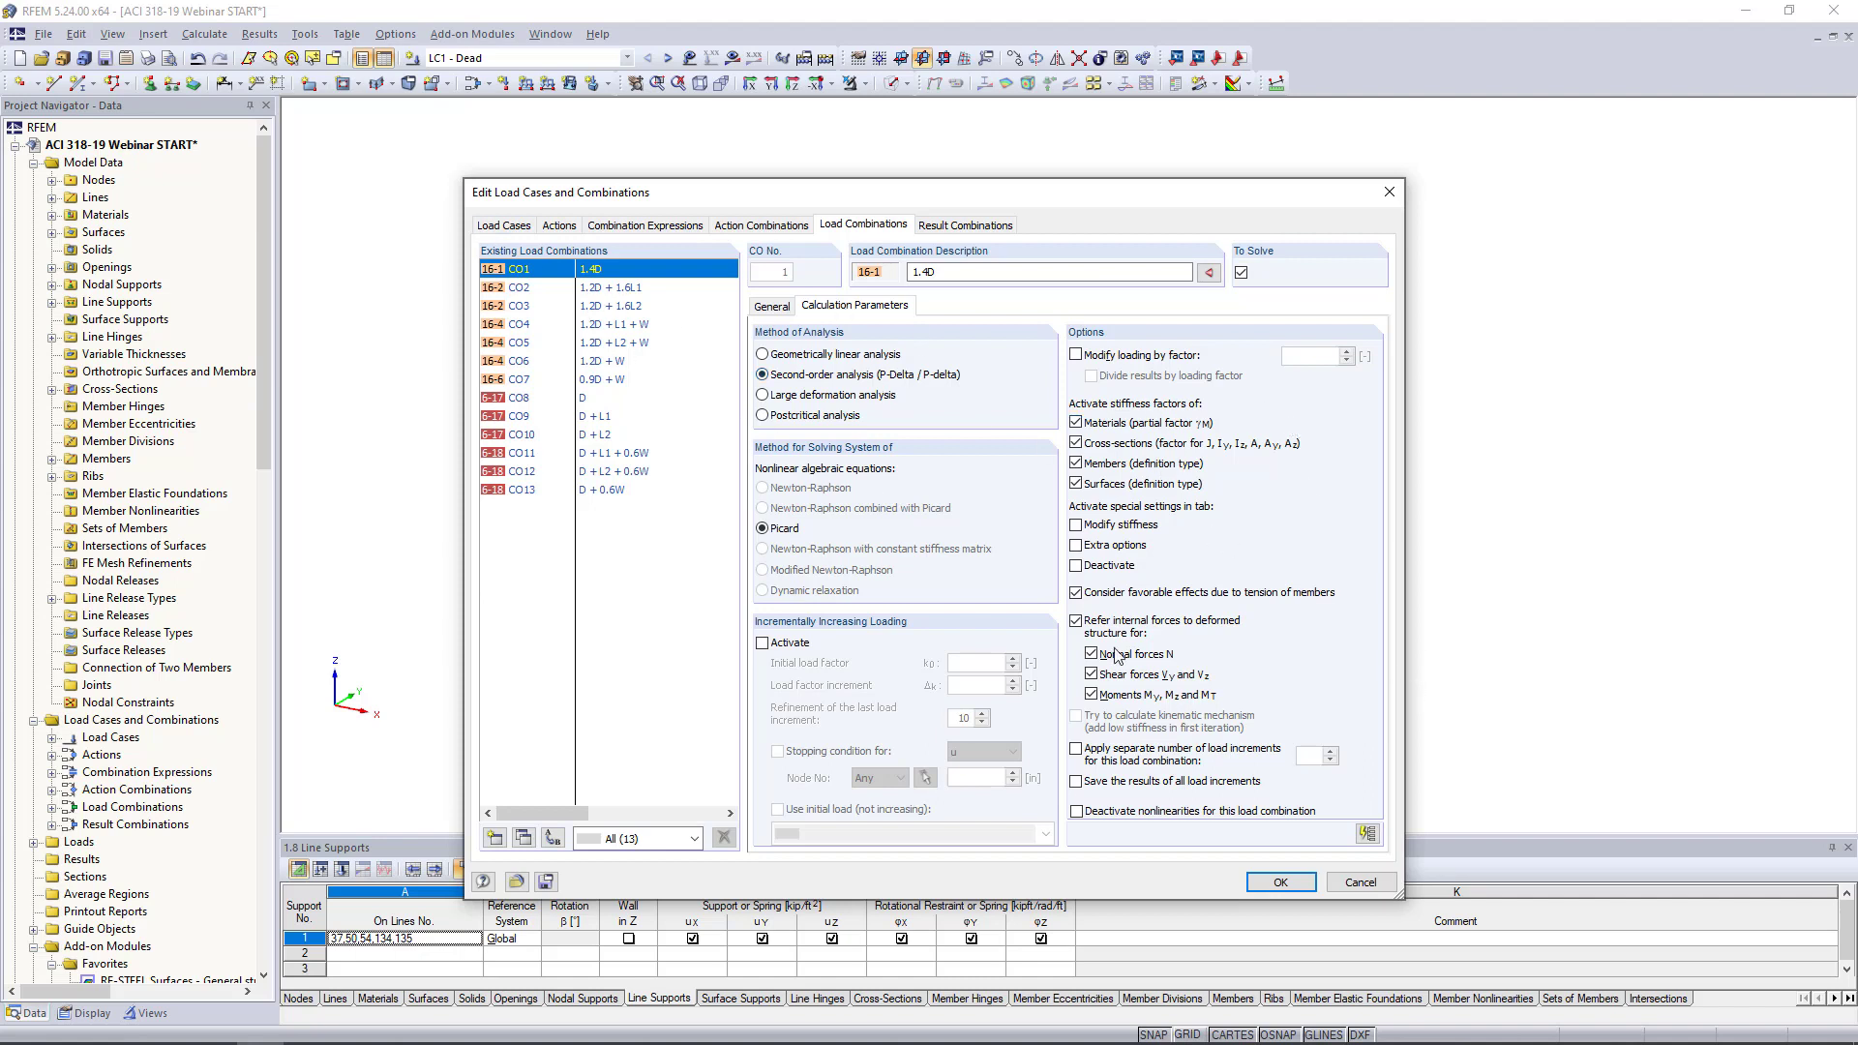
{"action": "left_click", "coordinate": [1360, 881]}
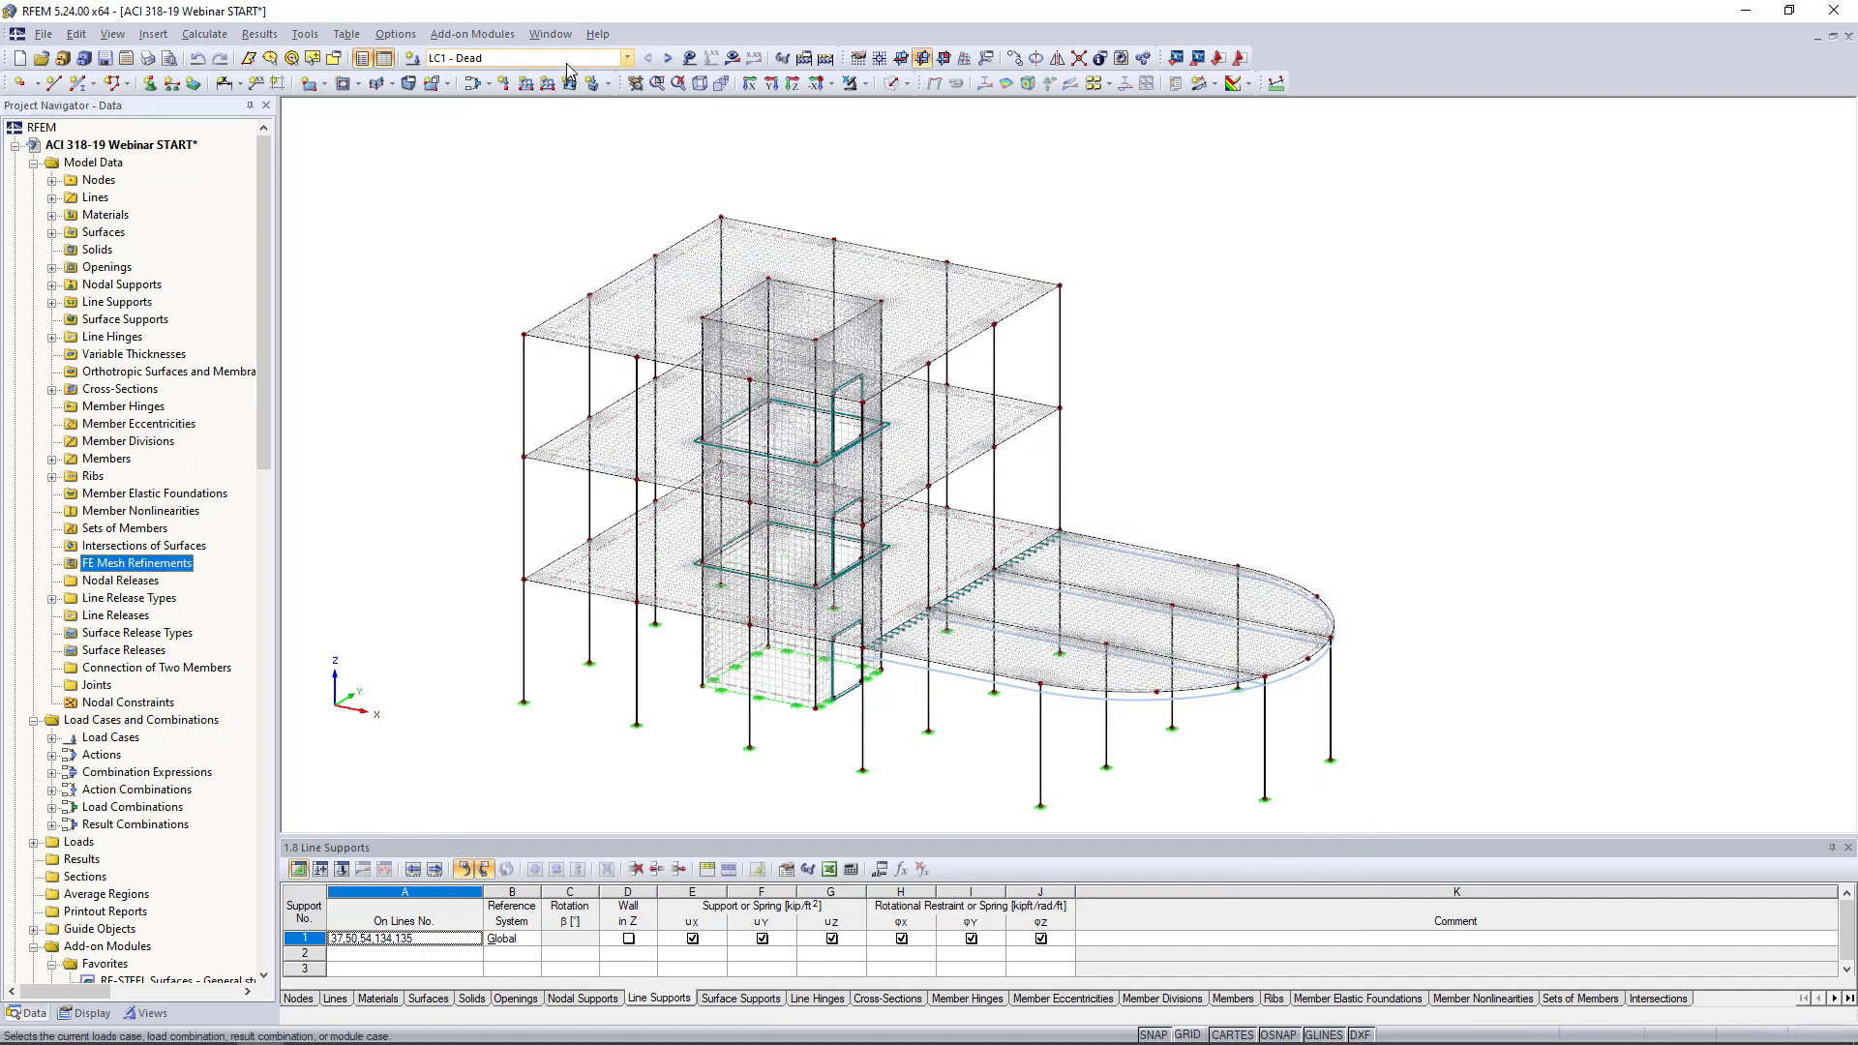
Switch the model to solid transparent display and show the LC1 - Dead surface loads on the slabs
{"action": "left_click", "coordinate": [903, 83]}
{"action": "left_click", "coordinate": [917, 129]}
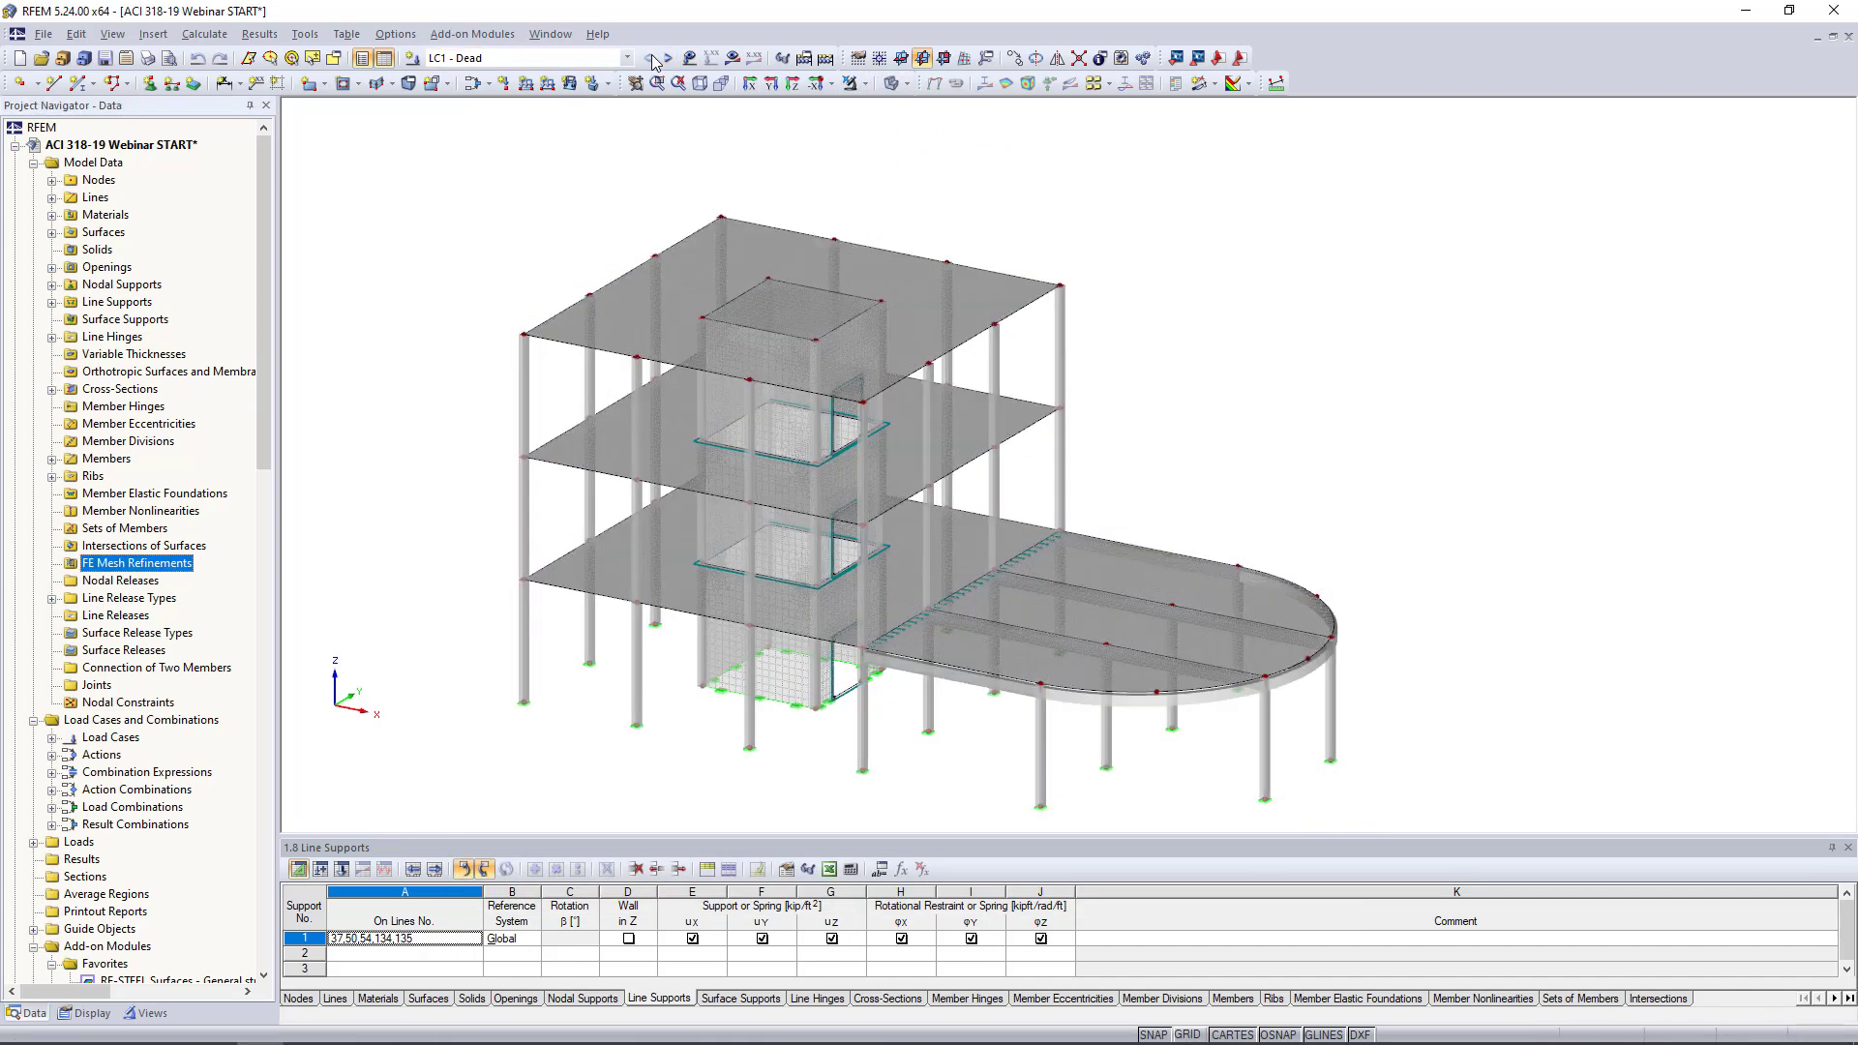
{"action": "left_click", "coordinate": [689, 58]}
{"action": "middle_click_drag", "start_coordinate": [1254, 440], "coordinate": [1237, 387], "text": "ctrl"}
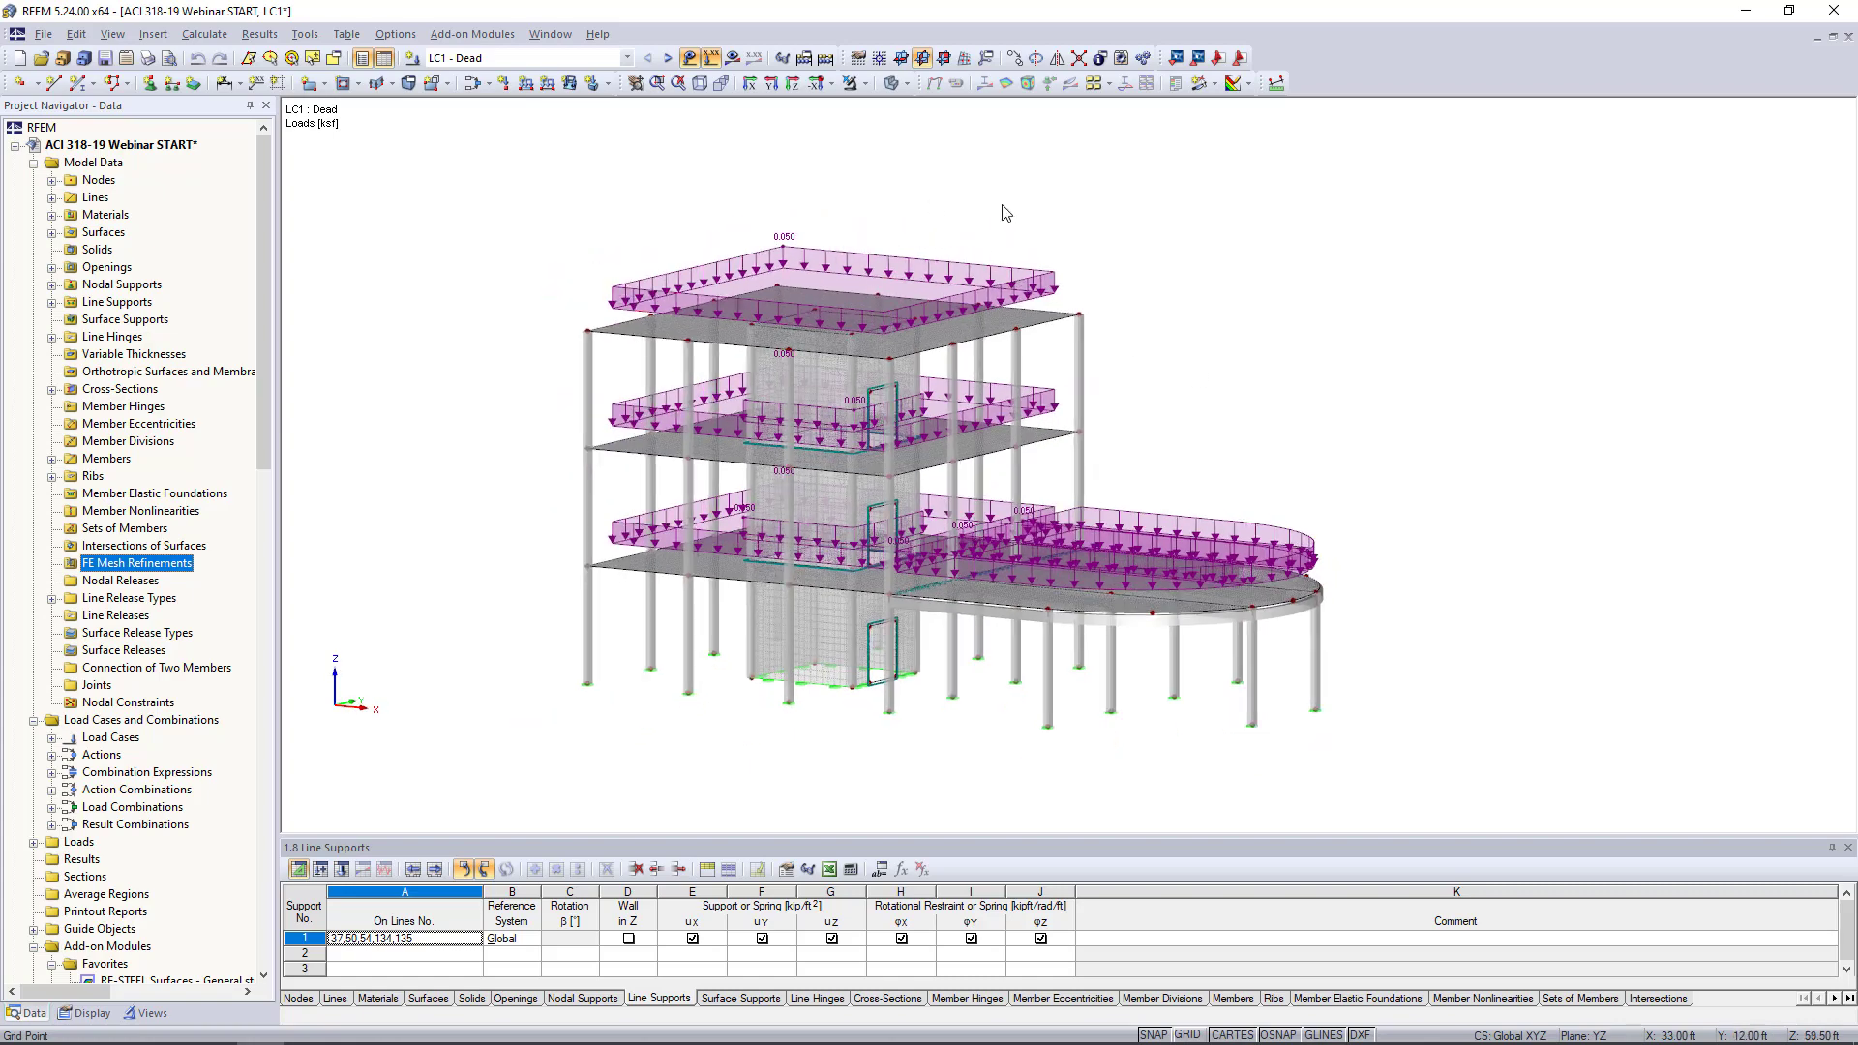
Examine the live load patterns of LC2 - Live 1 and LC3 - Live 2 across the building's slabs
{"action": "left_click", "coordinate": [667, 59]}
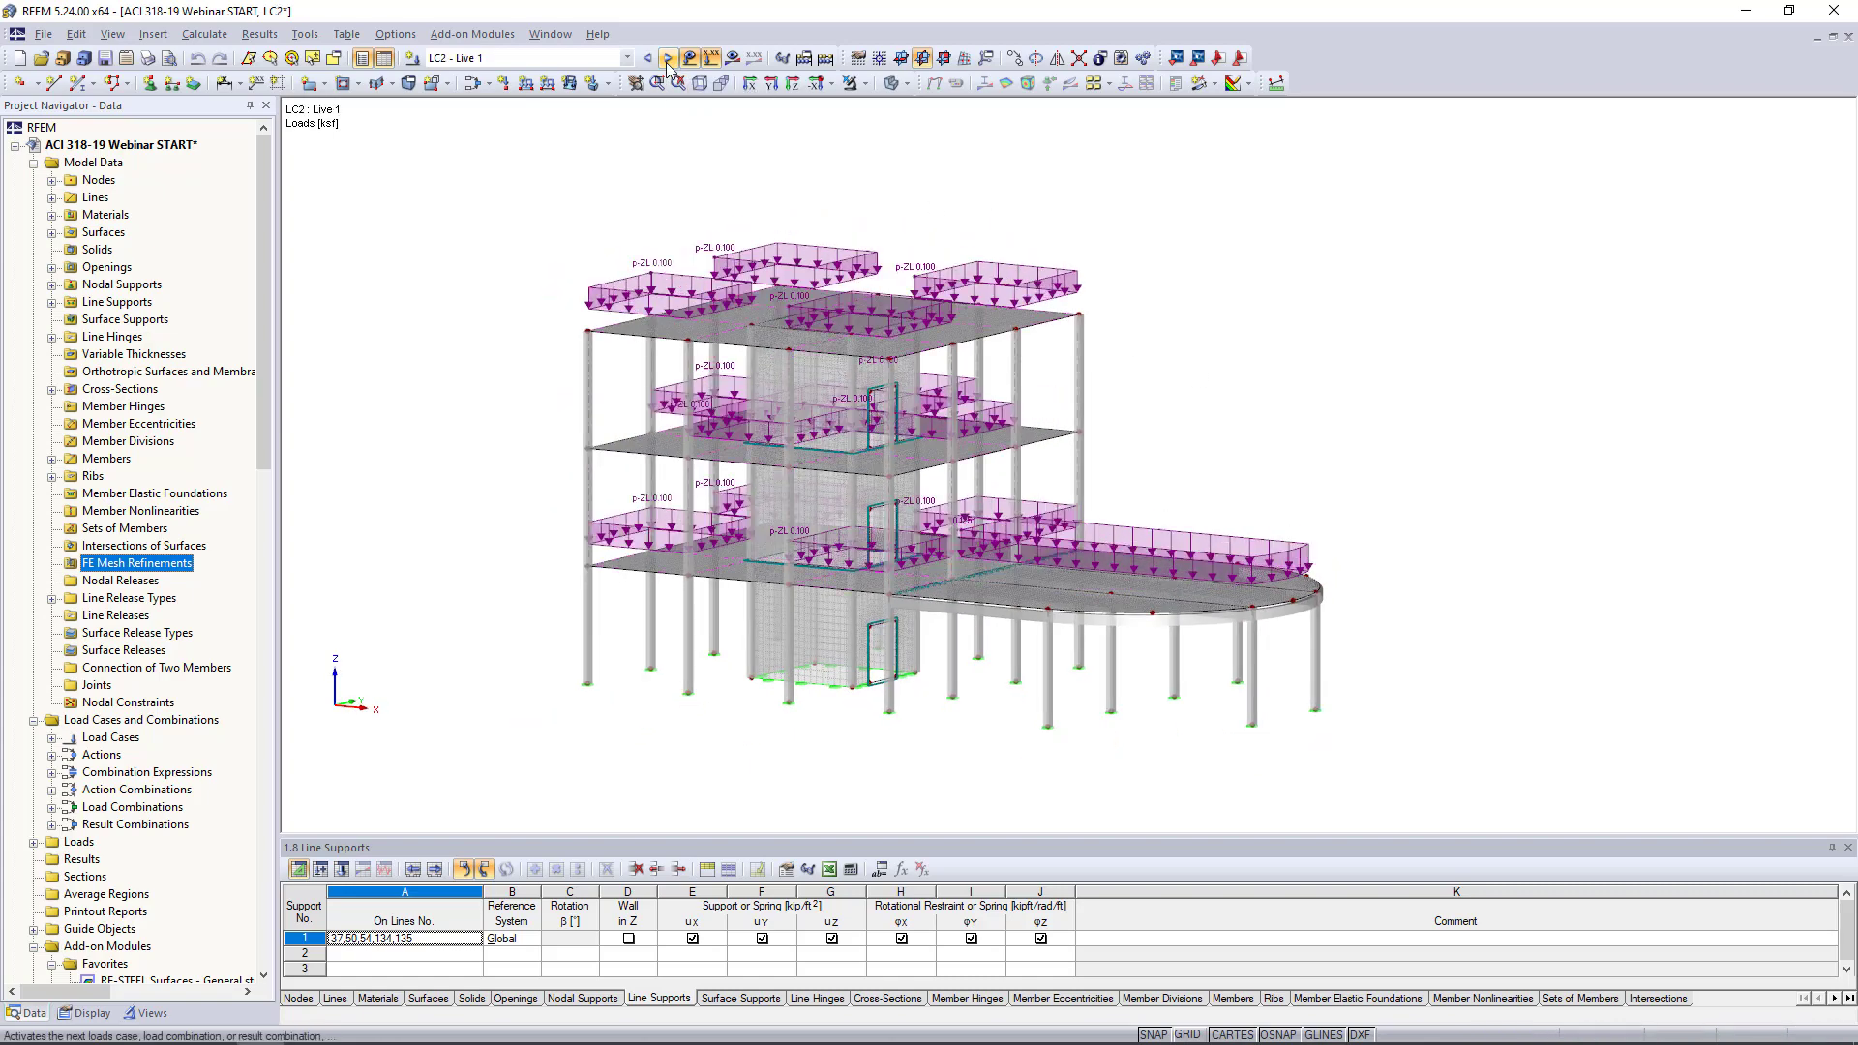
{"action": "middle_click_drag", "start_coordinate": [1205, 291], "coordinate": [1110, 332], "text": "ctrl"}
{"action": "scroll", "coordinate": [1110, 332], "scroll_direction": "up", "scroll_amount": 3}
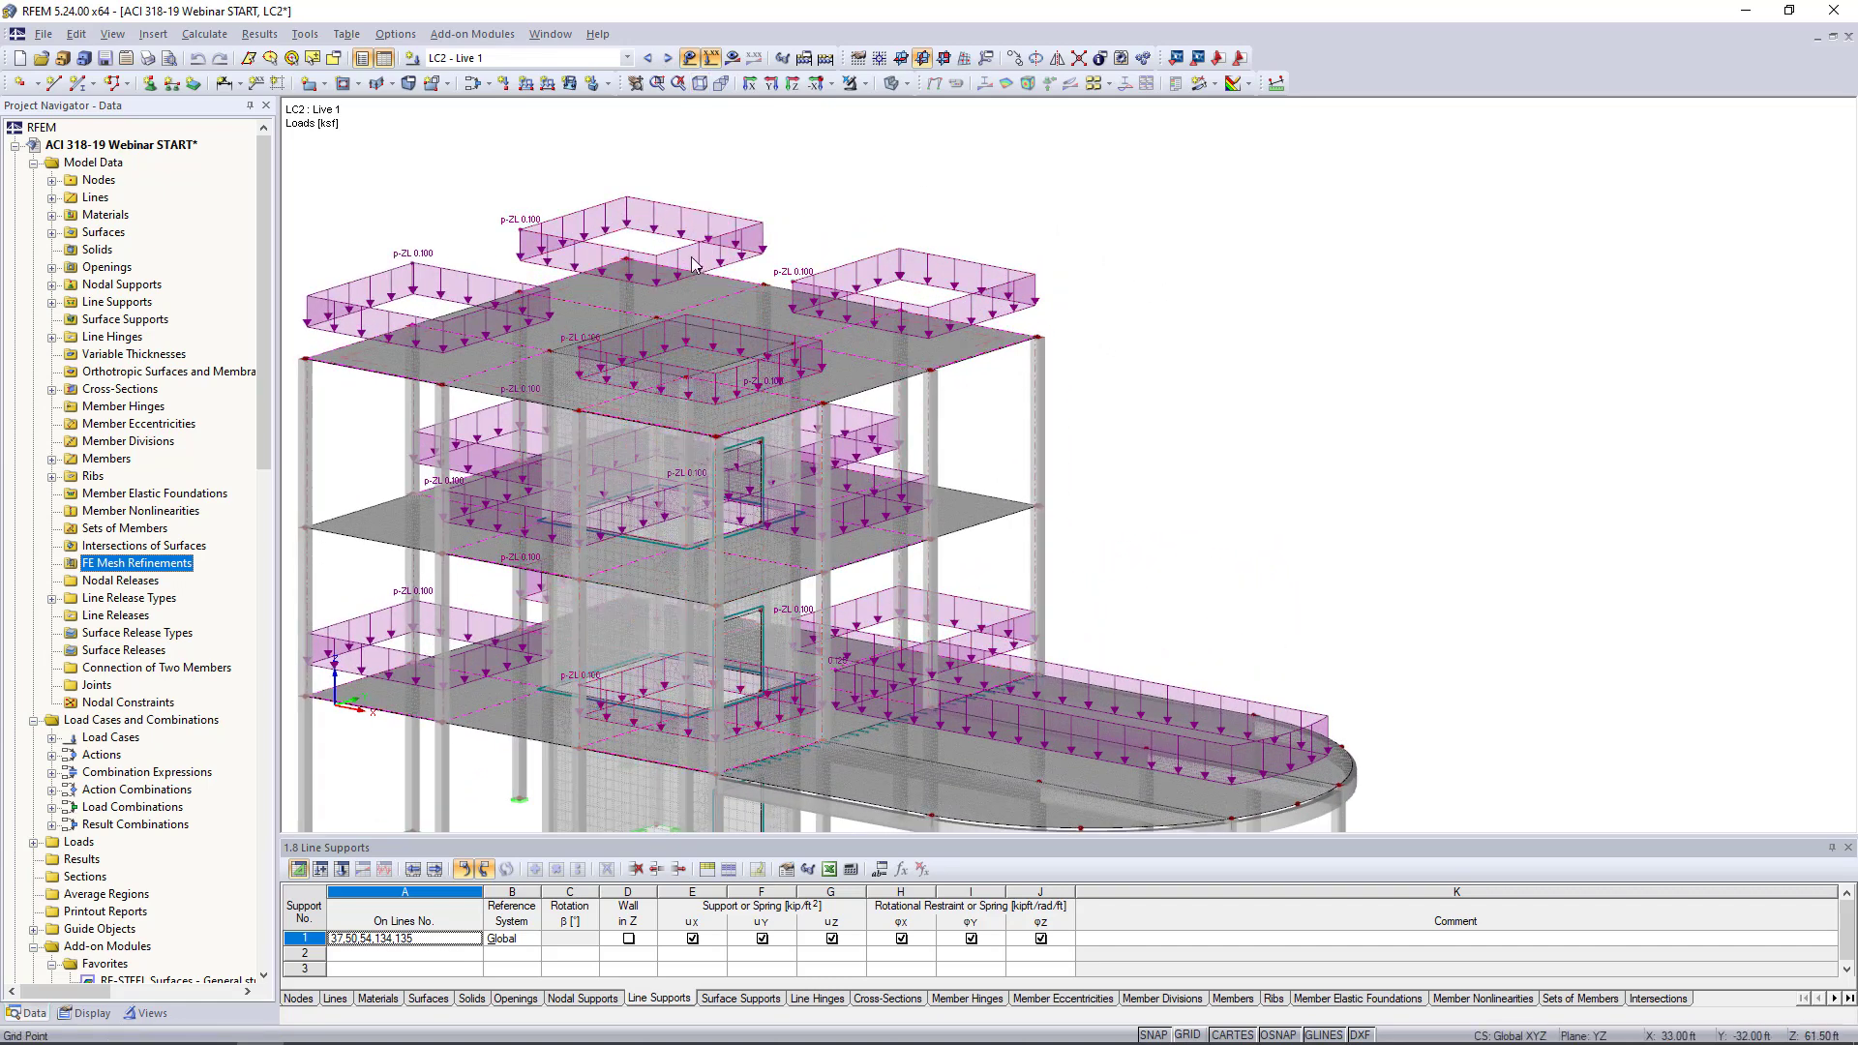
{"action": "middle_click_drag", "start_coordinate": [1203, 457], "coordinate": [1243, 358], "text": "ctrl"}
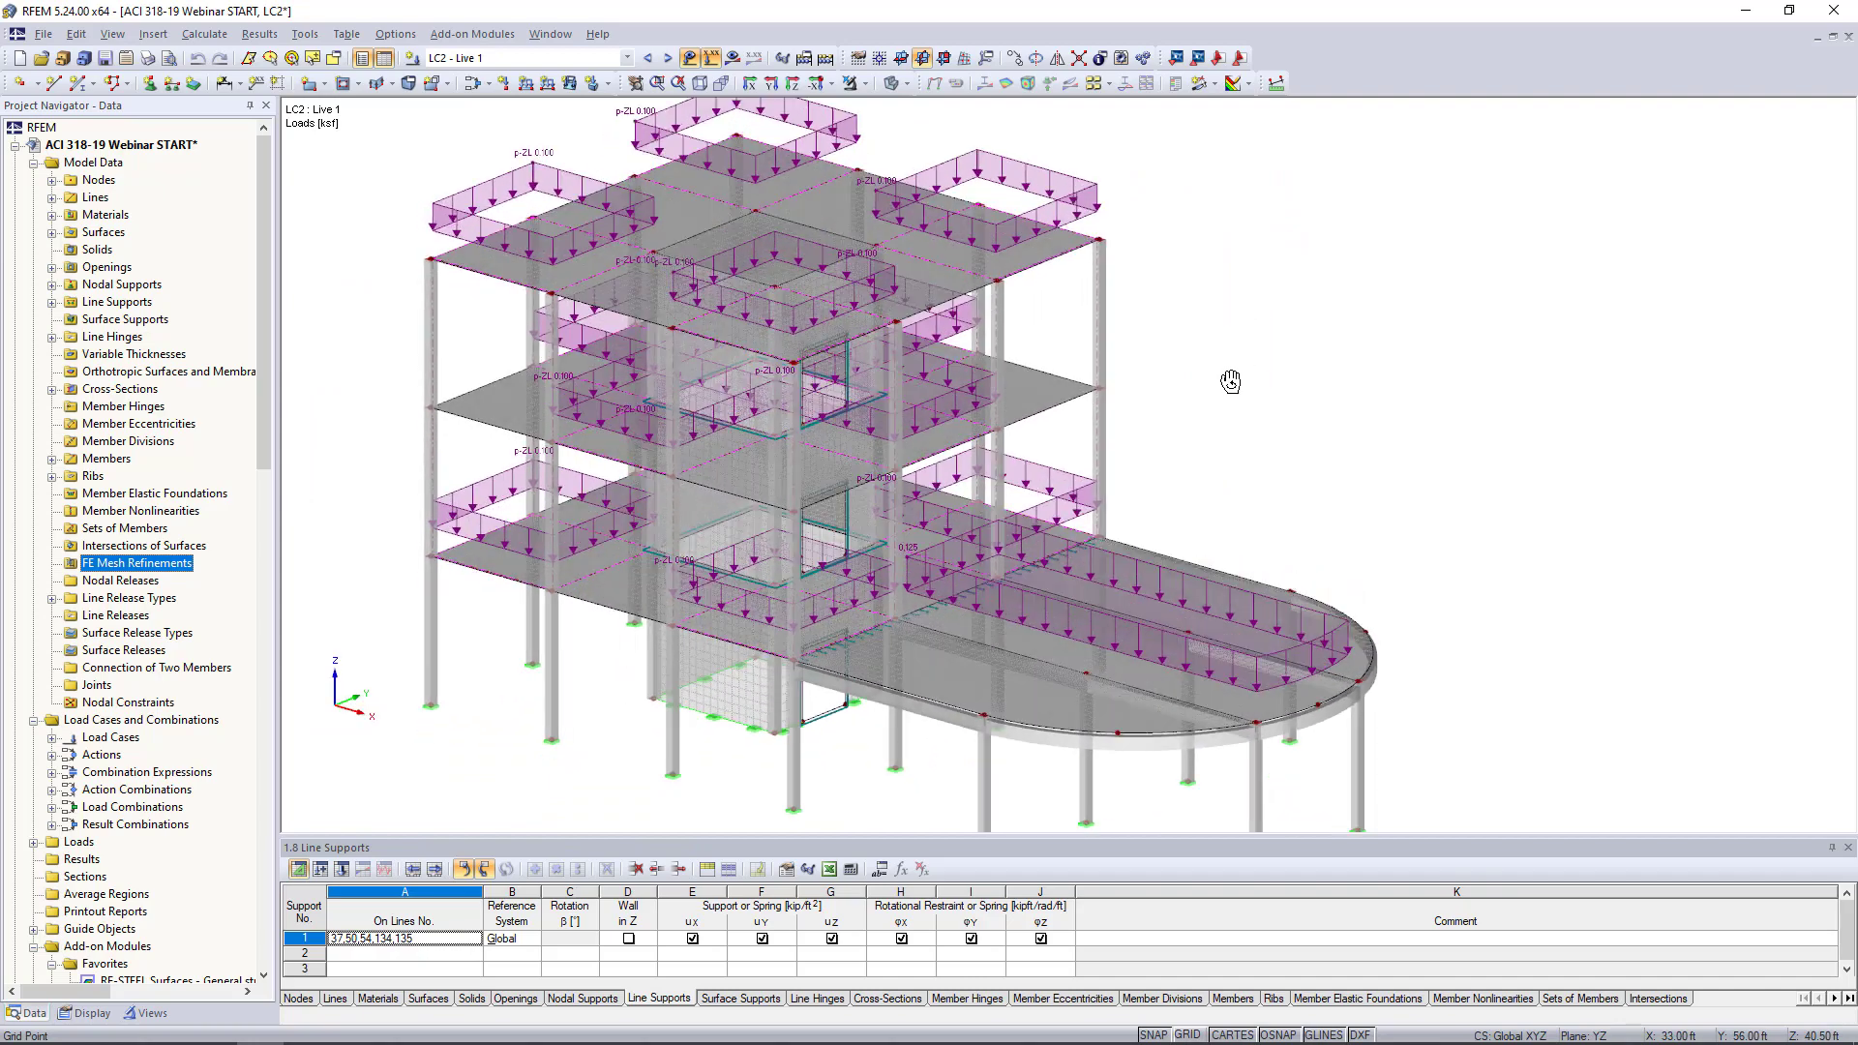
{"action": "left_click", "coordinate": [668, 58]}
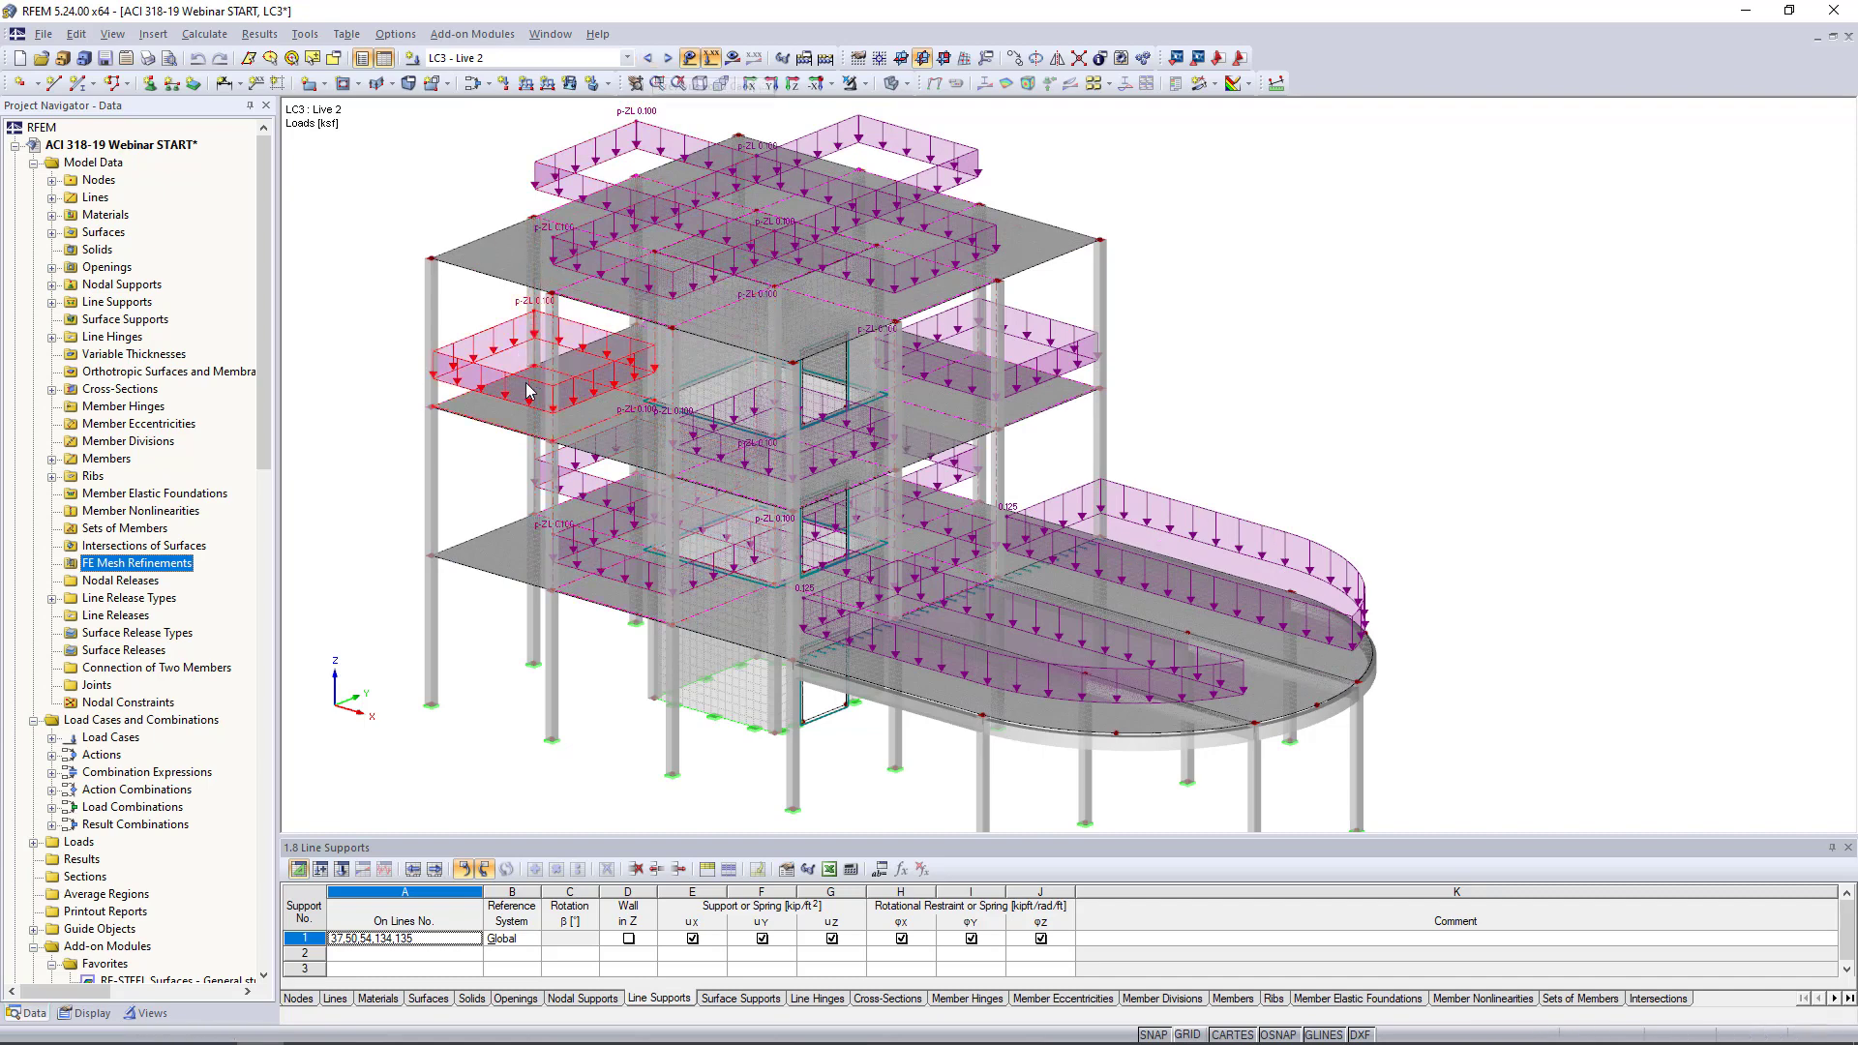
Compare the LC2 - Live 1 and LC3 - Live 2 patterns once more, and inspect the LC4 - Wind line loads on the slab edges
{"action": "mouse_move", "coordinate": [827, 613]}
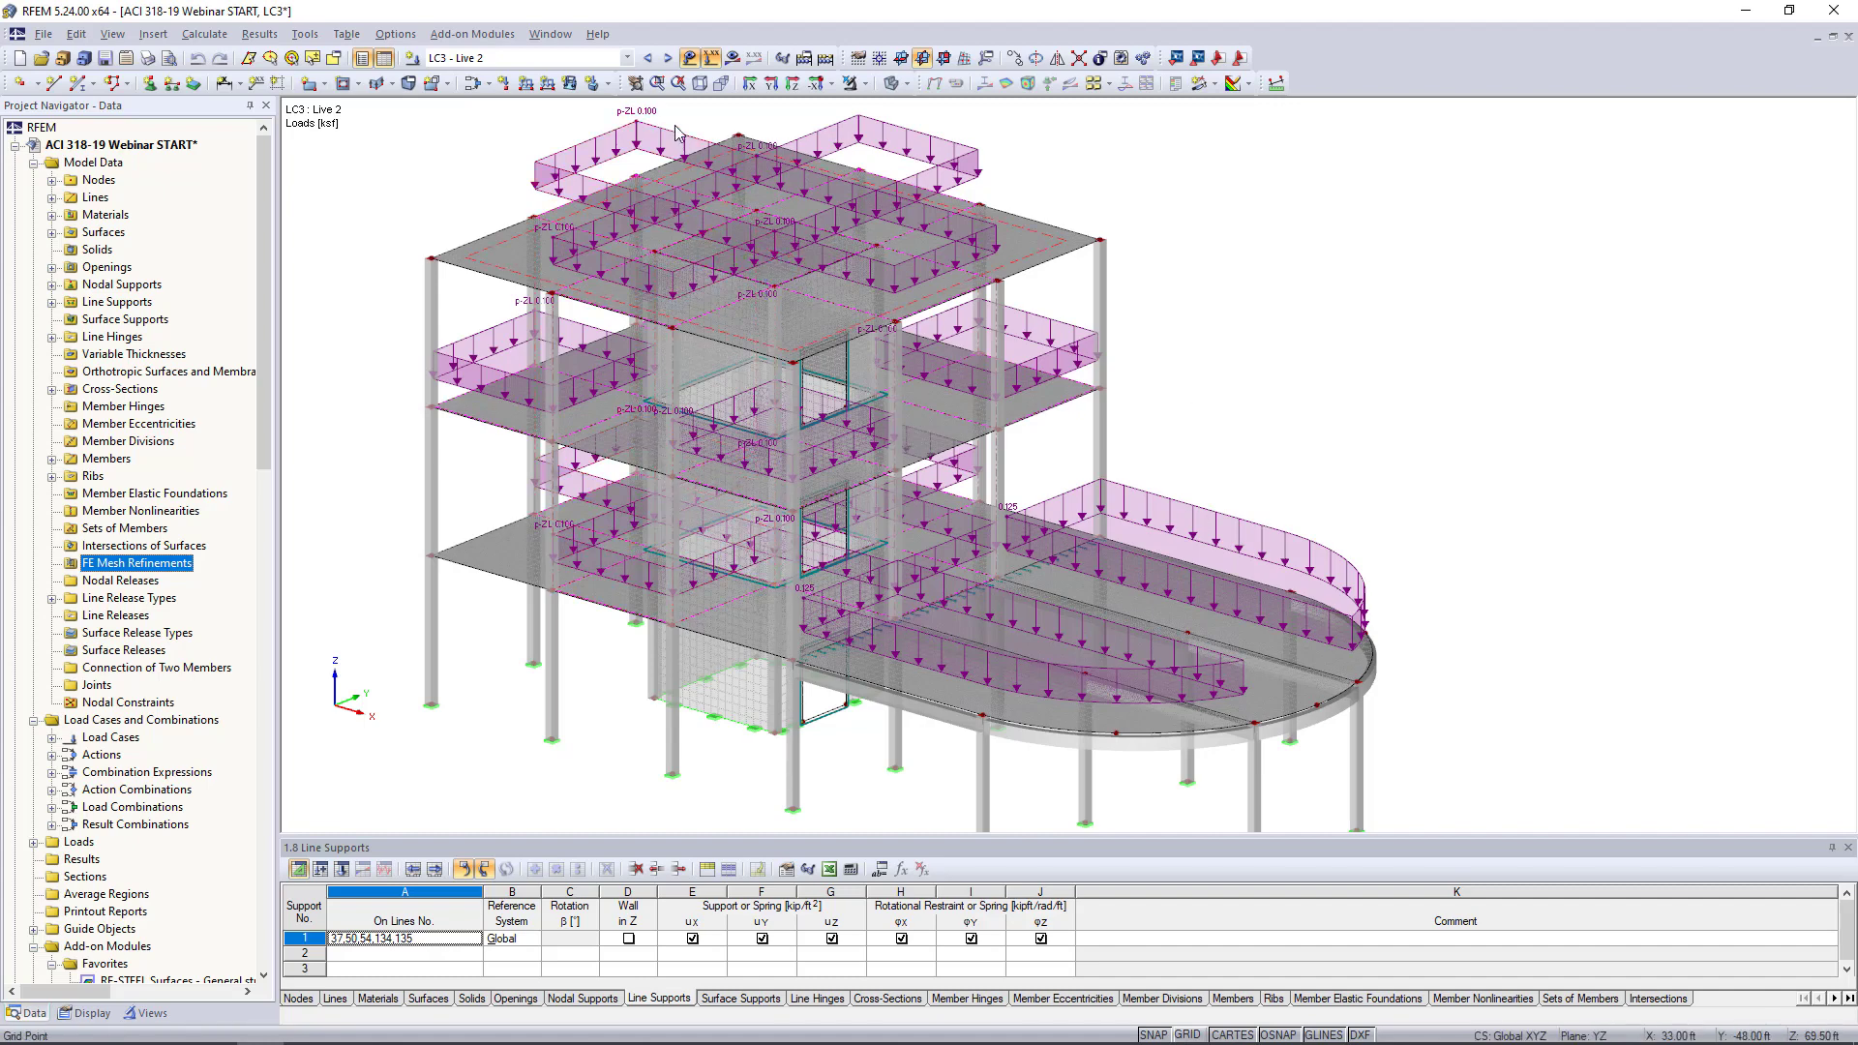
{"action": "left_click", "coordinate": [647, 60]}
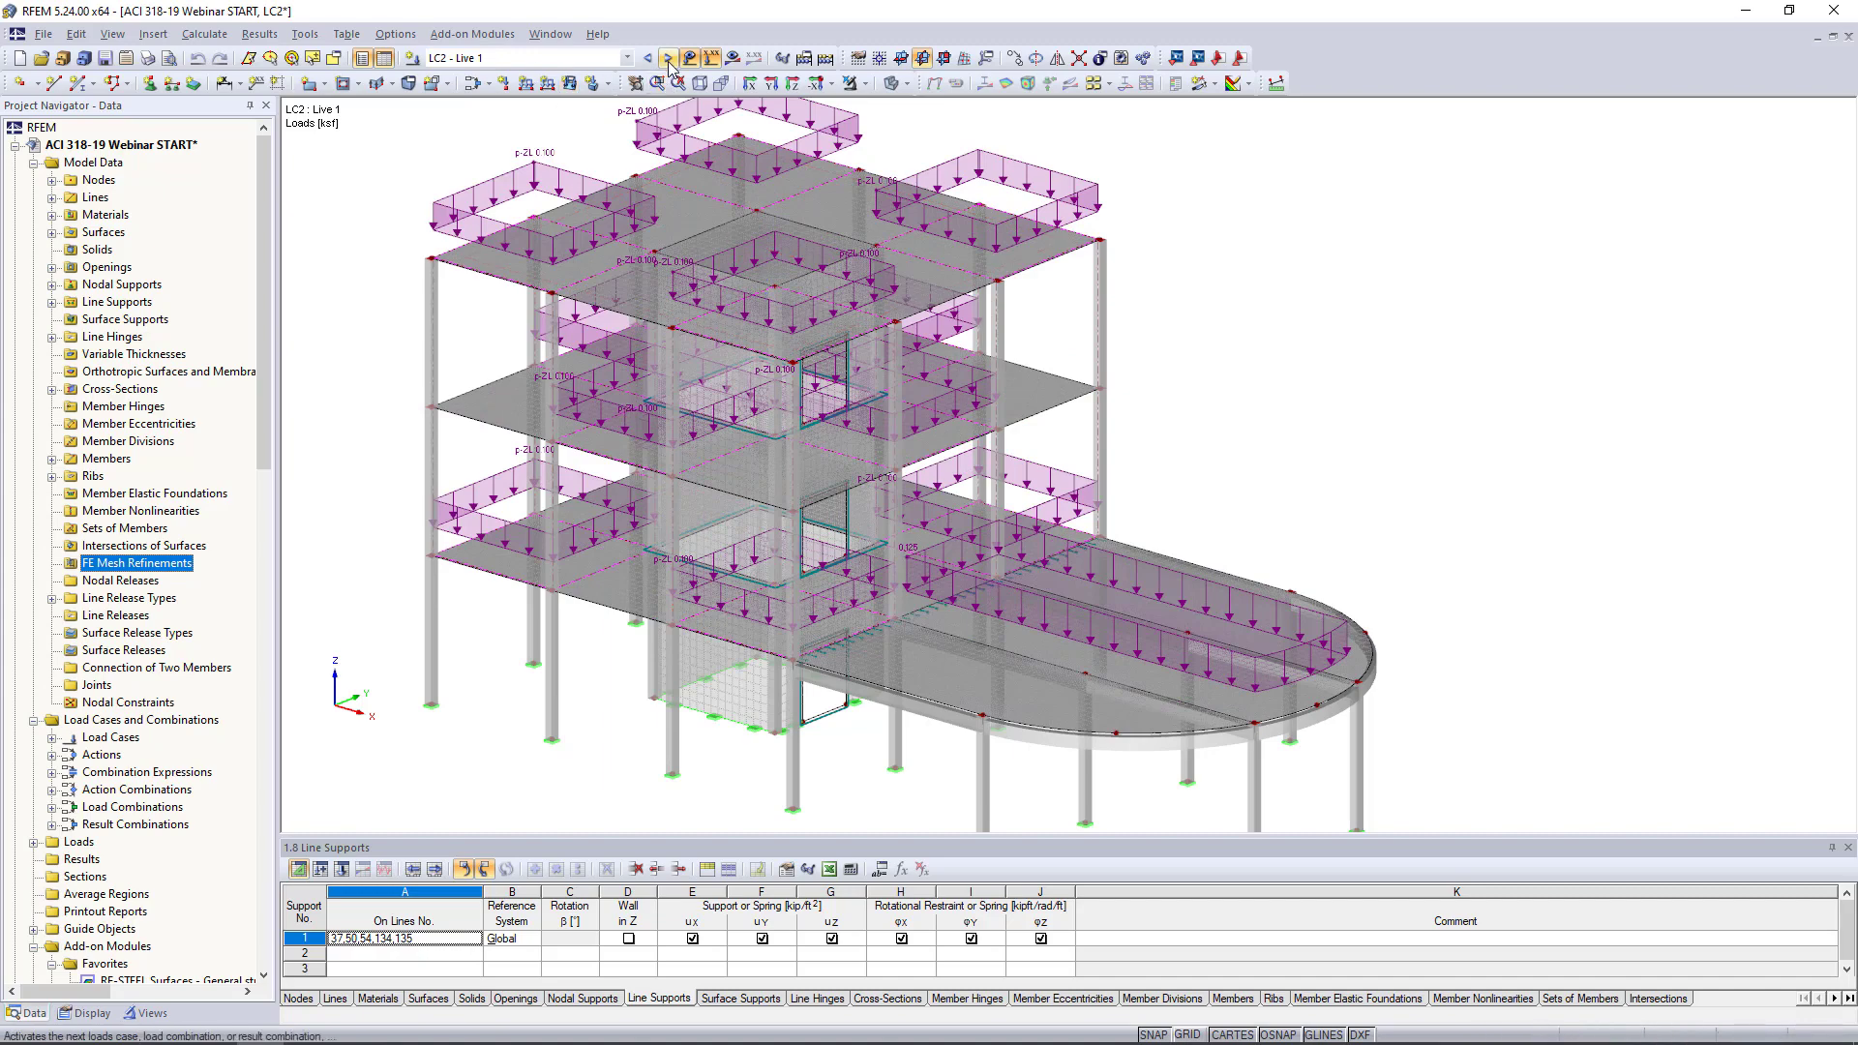
{"action": "left_click", "coordinate": [668, 59]}
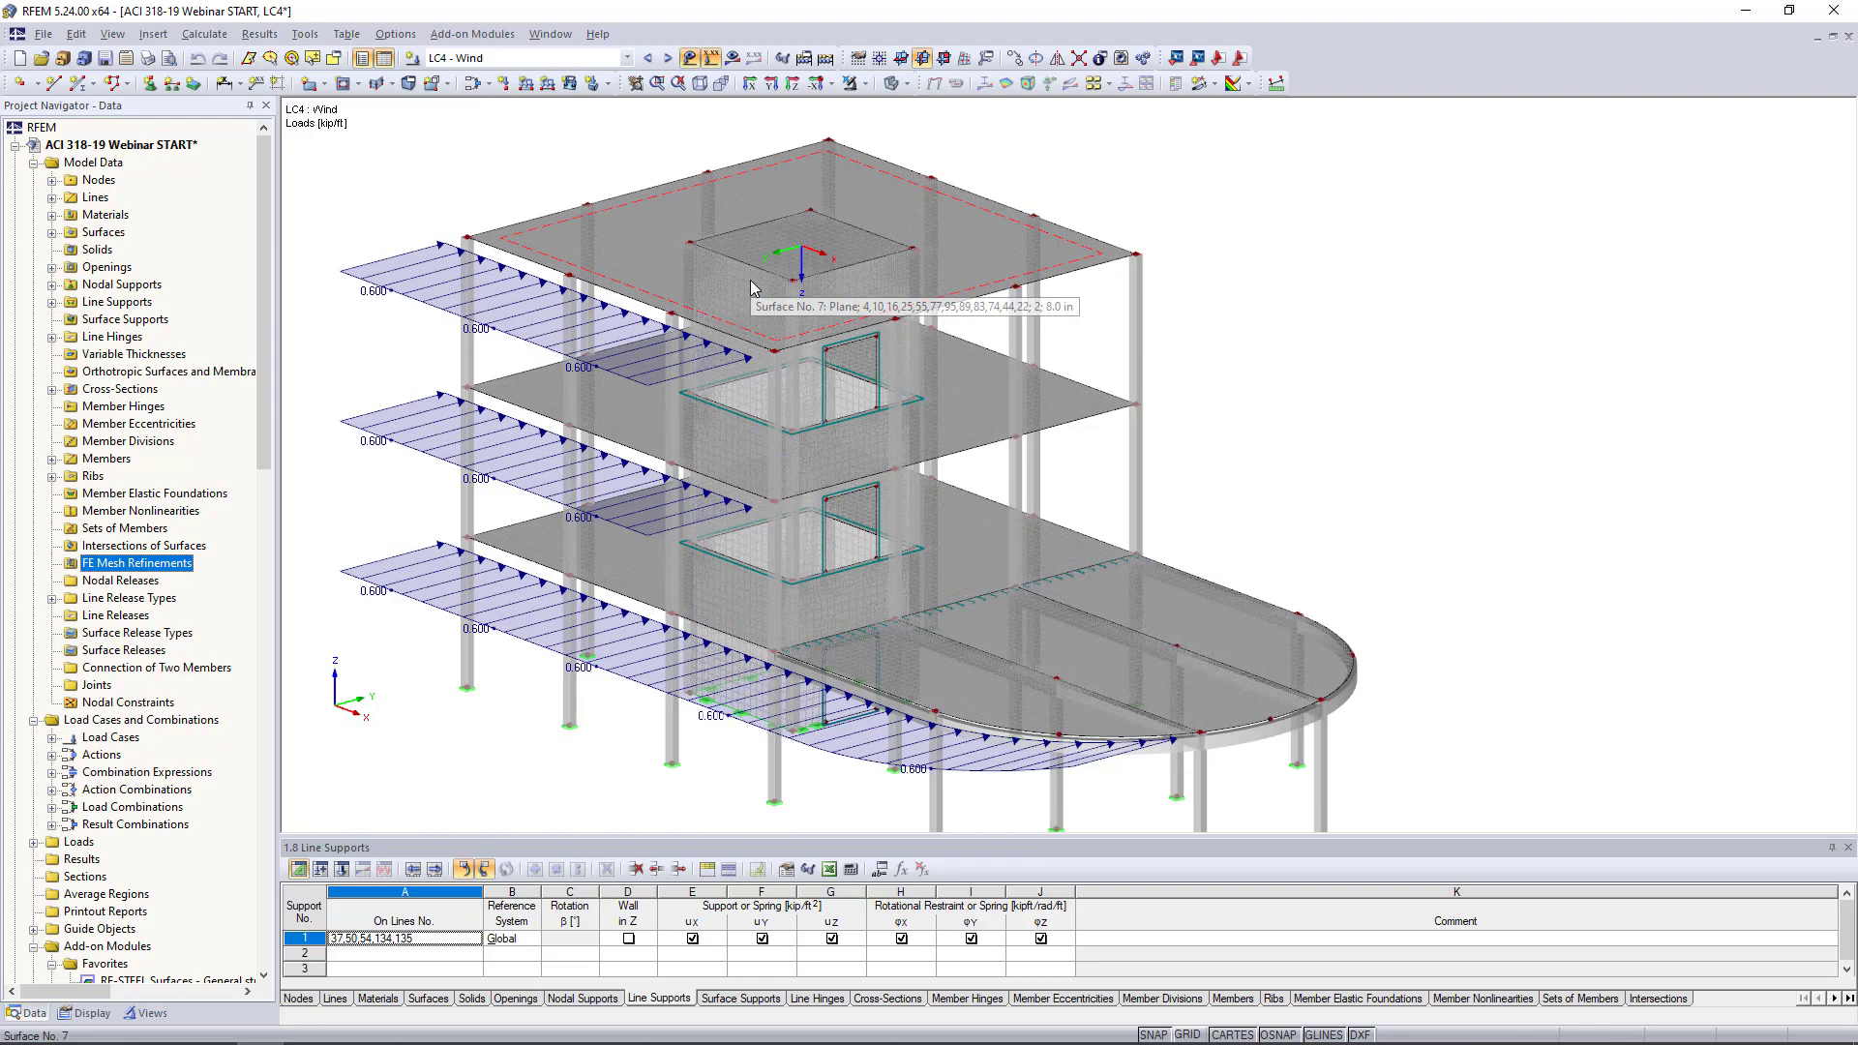
{"action": "middle_click_drag", "start_coordinate": [1564, 502], "coordinate": [1535, 448], "text": "ctrl"}
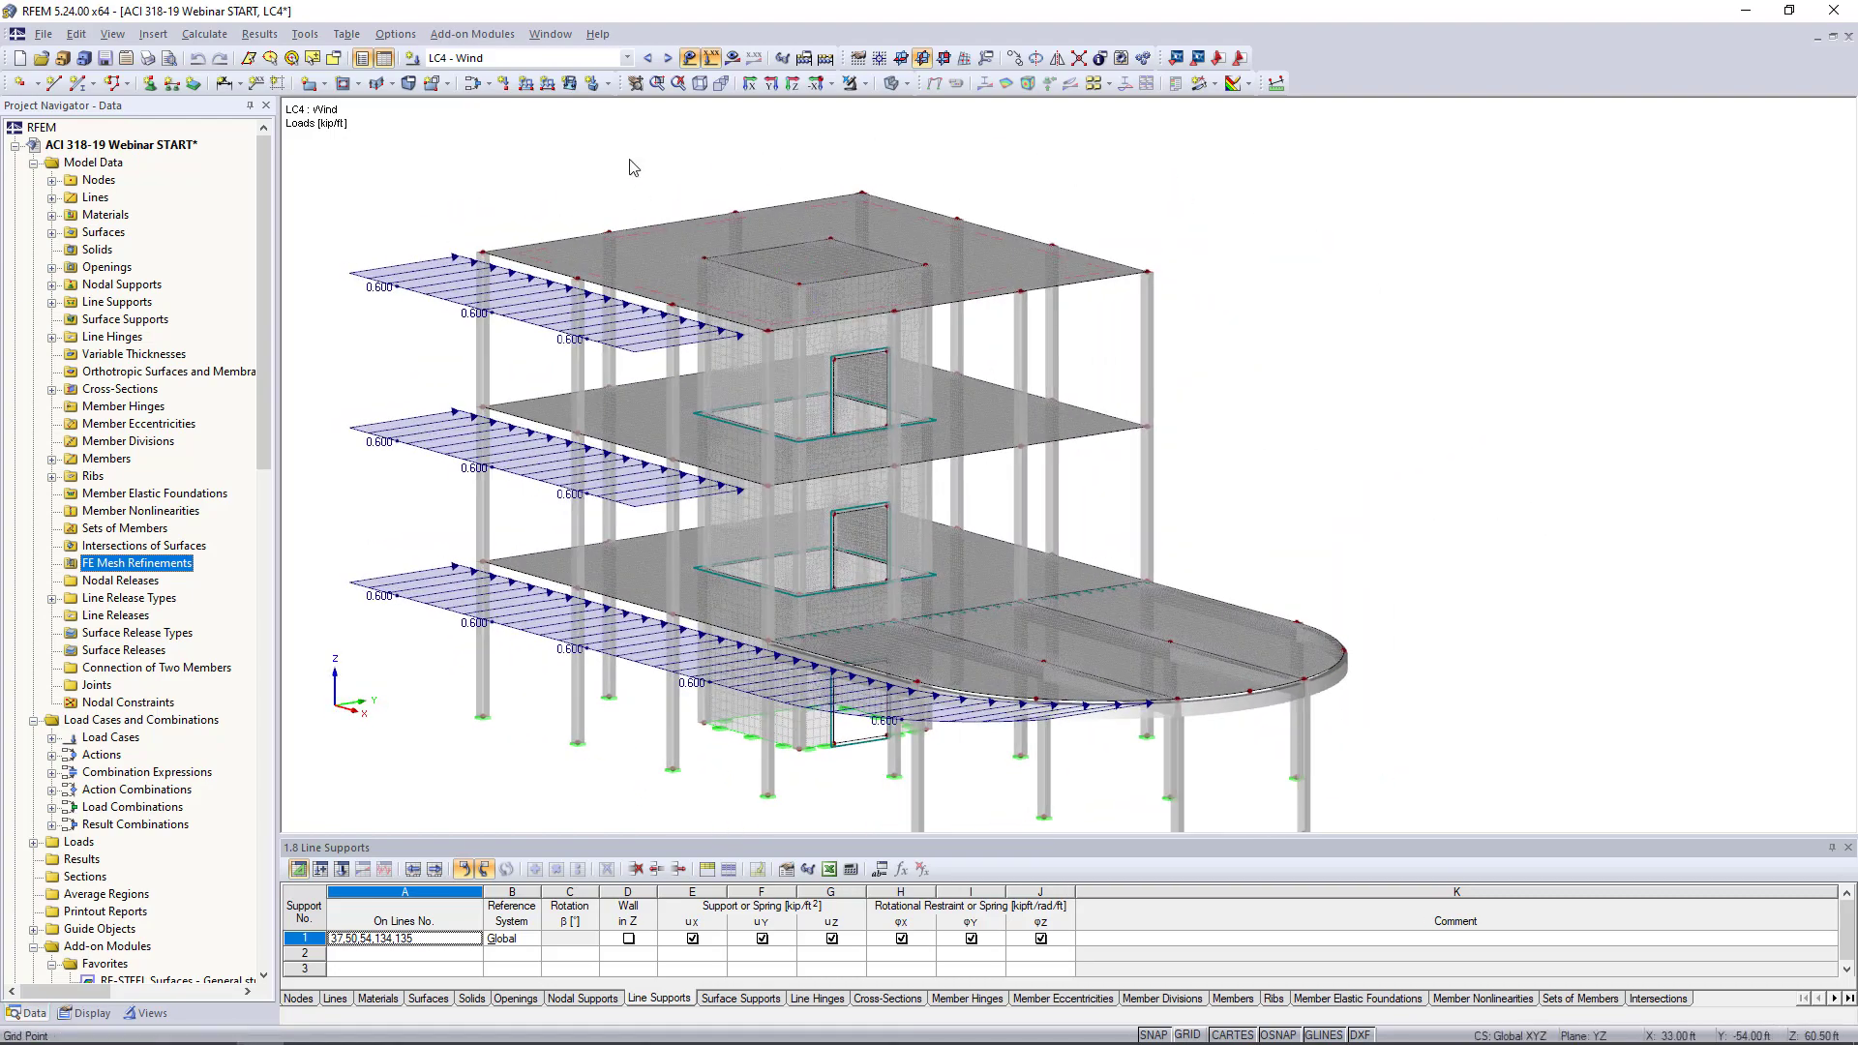
Examine the combined loads of load combinations CO1 through CO4 (1.2D + L1 + W) on the building
{"action": "left_click", "coordinate": [669, 58]}
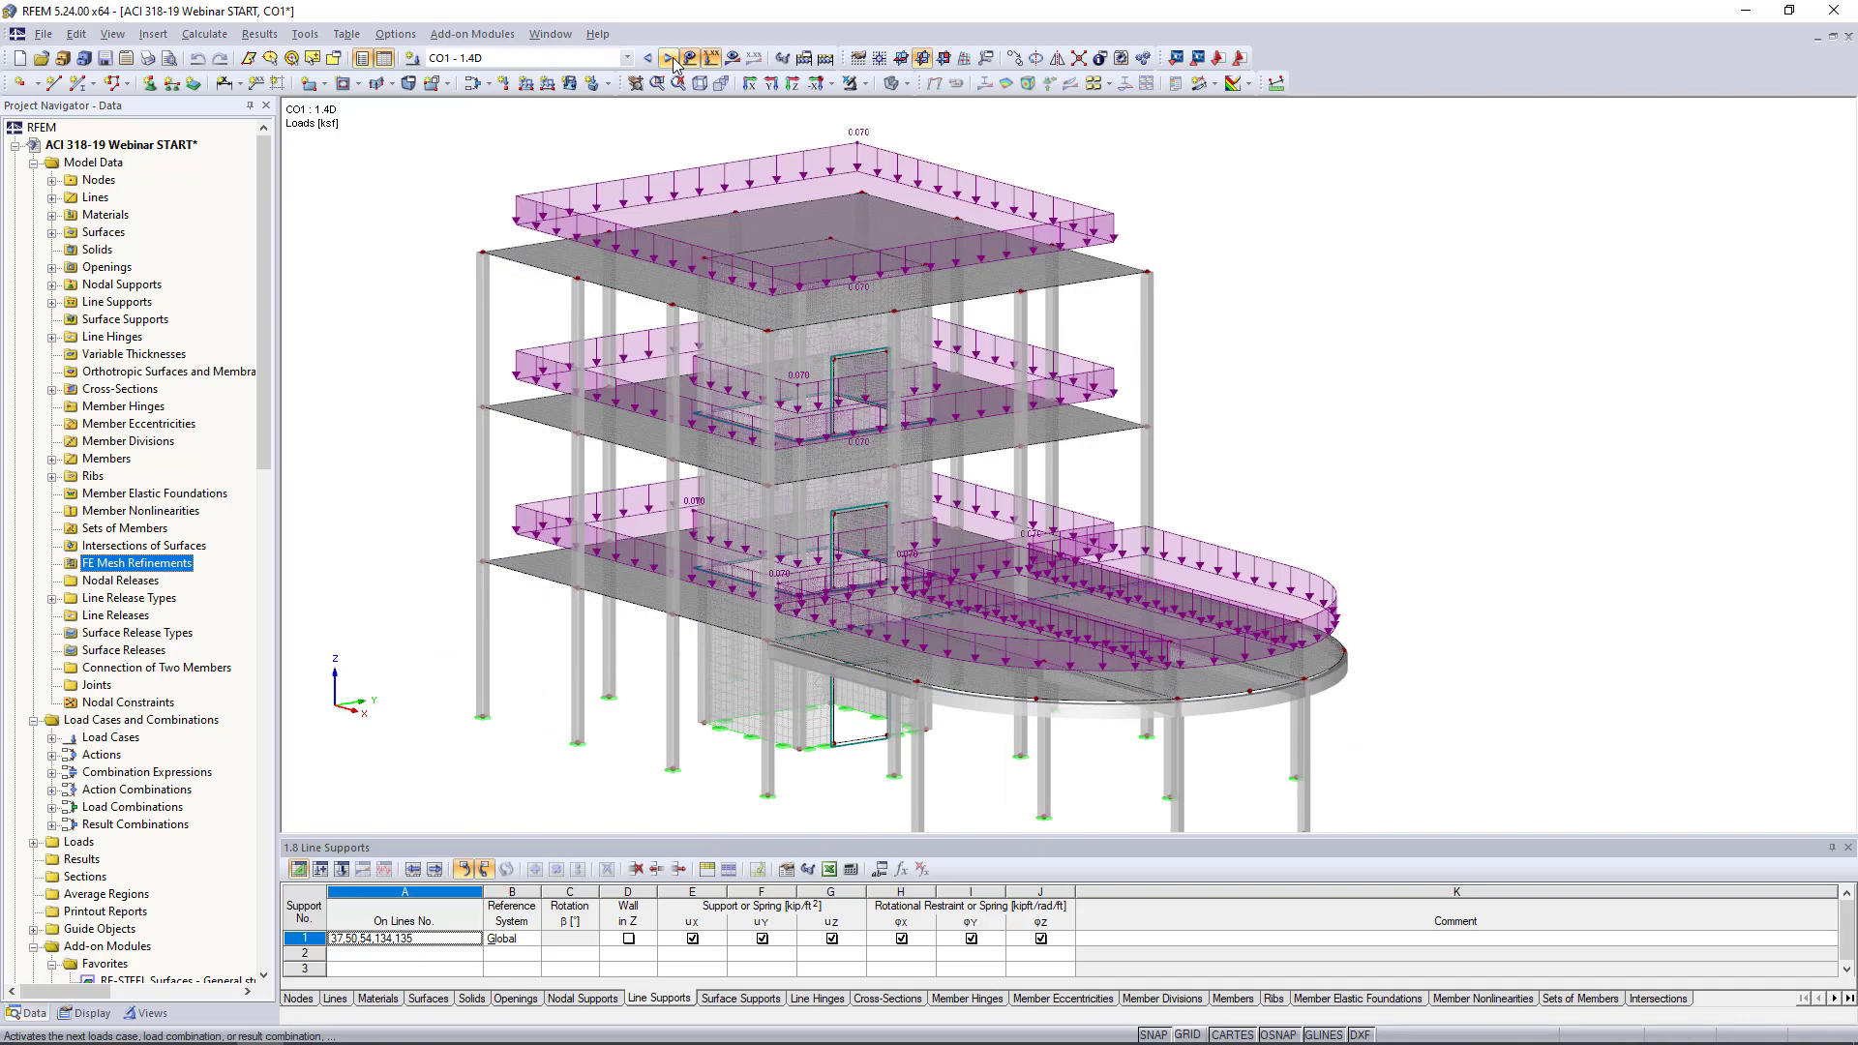
{"action": "left_click", "coordinate": [669, 59]}
{"action": "left_click", "coordinate": [669, 59]}
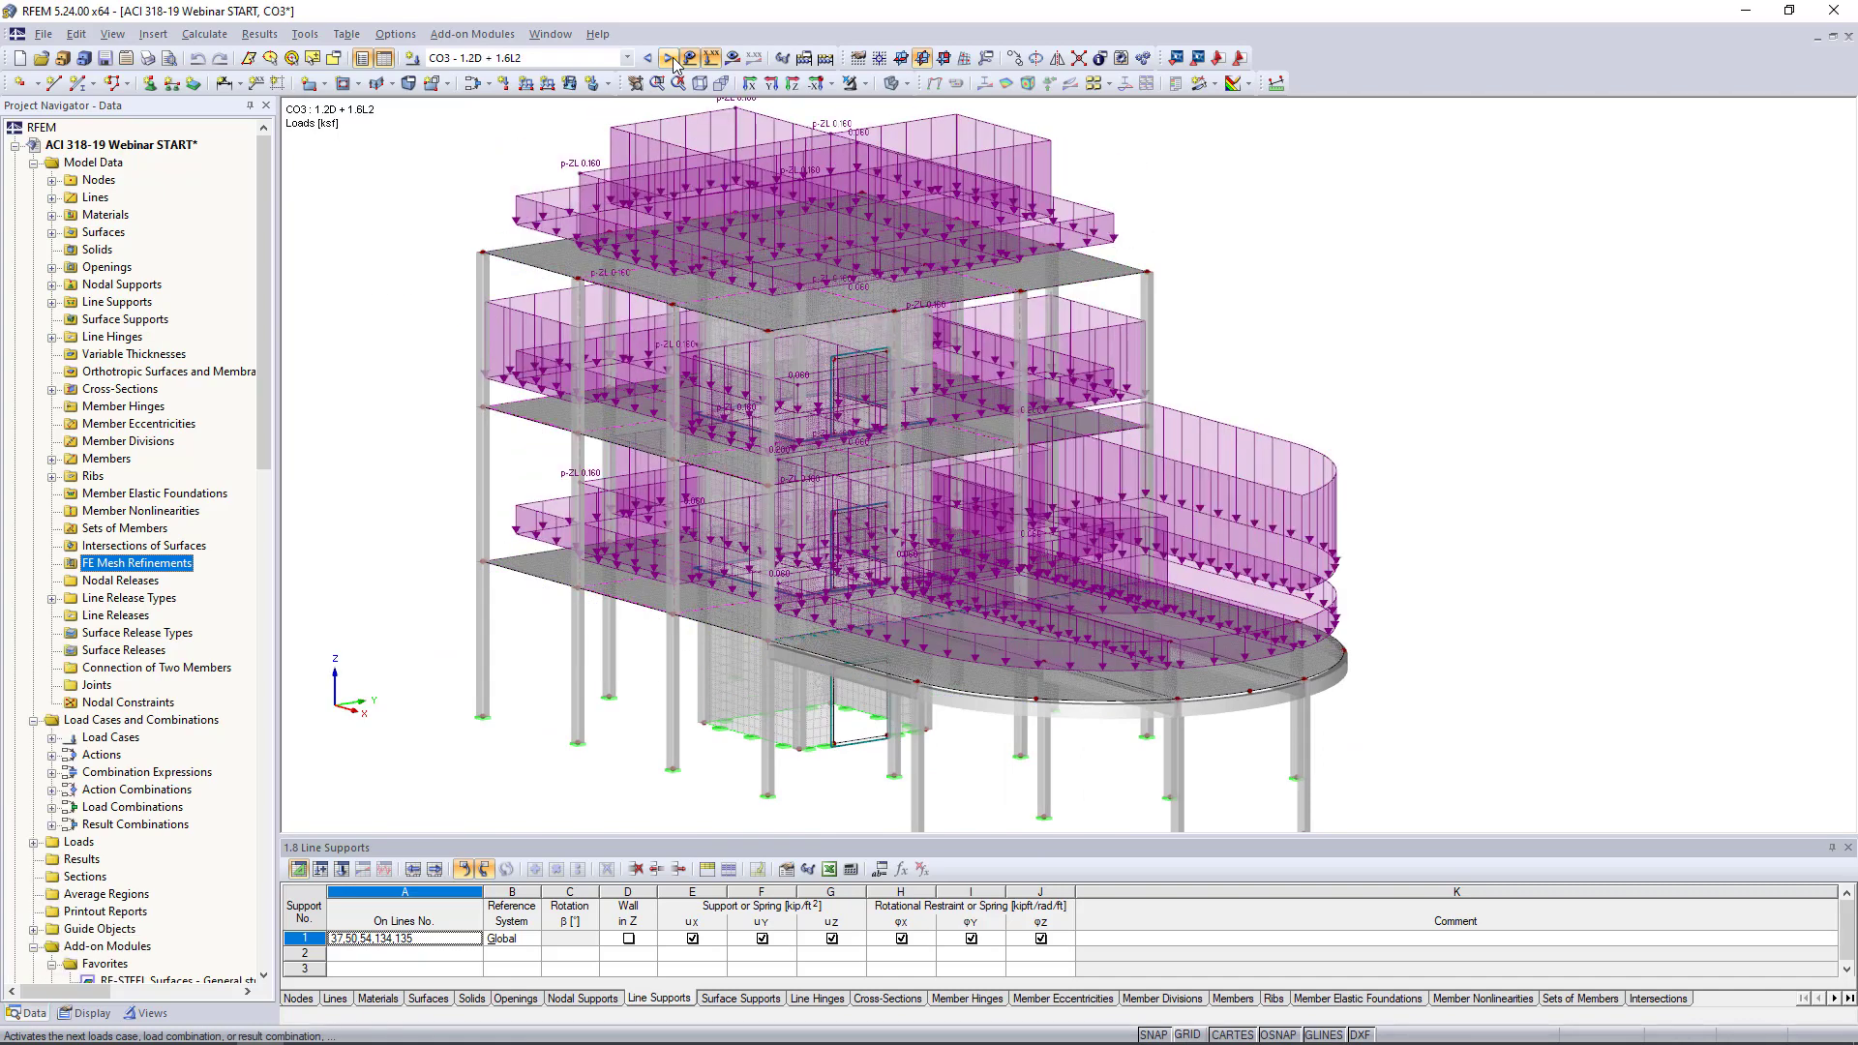
{"action": "left_click", "coordinate": [670, 59]}
{"action": "scroll", "coordinate": [1169, 372], "scroll_direction": "down", "scroll_amount": 1}
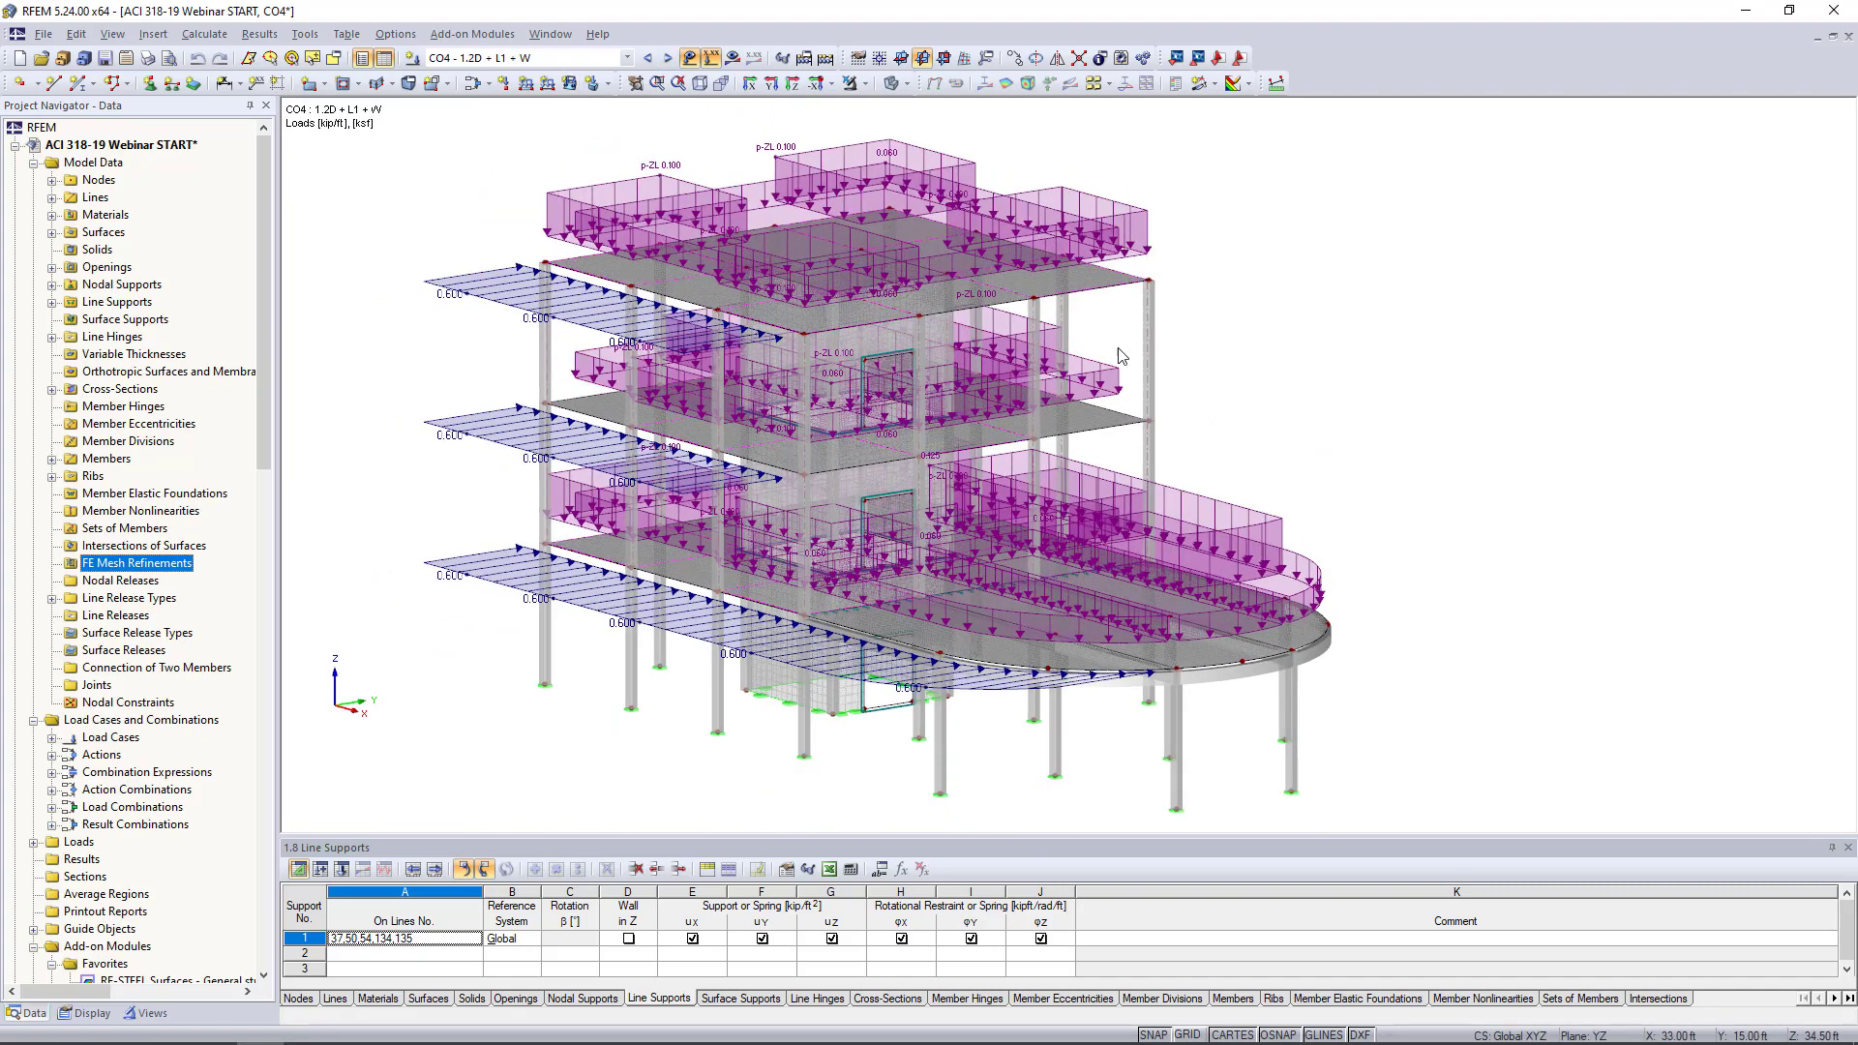
{"action": "middle_click_drag", "start_coordinate": [1354, 339], "coordinate": [1314, 347], "text": "ctrl"}
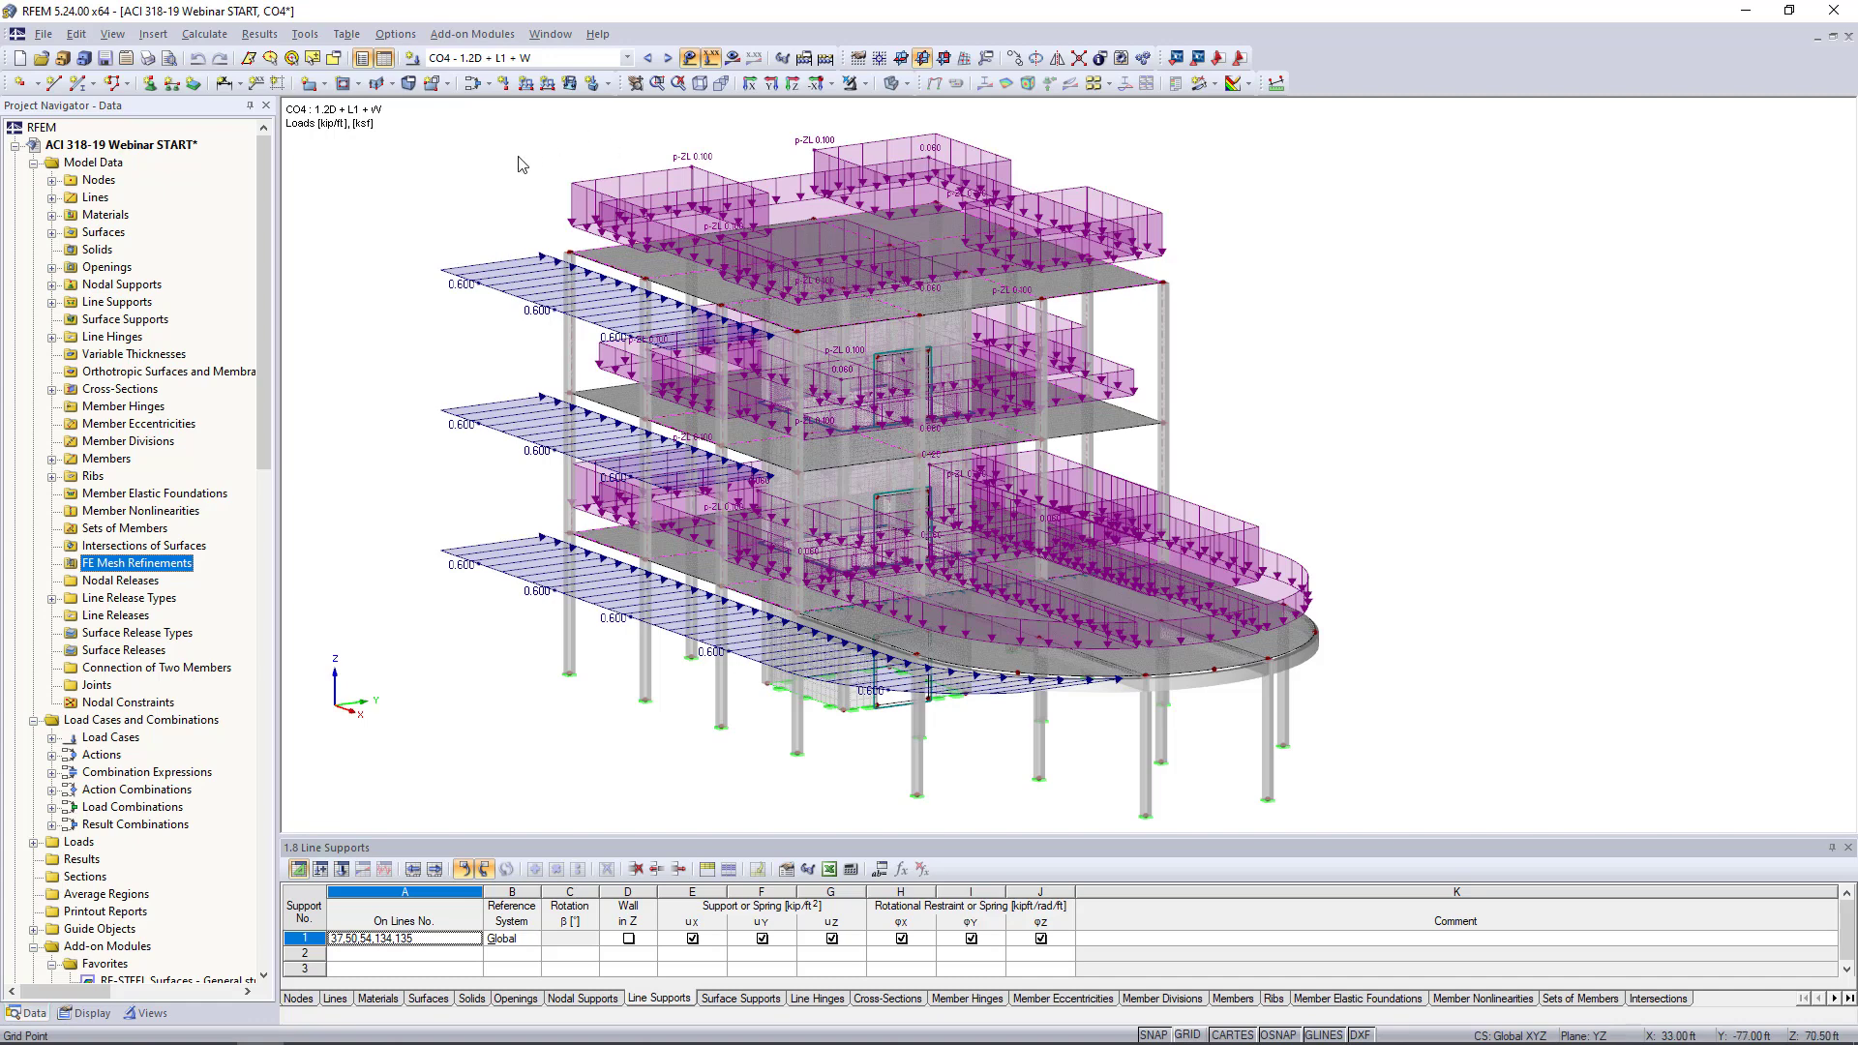
Switch to the already open ACI 318-19 Webinar RFEM RESULTS model and display its LC1 - Dead global deformations
{"action": "left_click", "coordinate": [204, 34]}
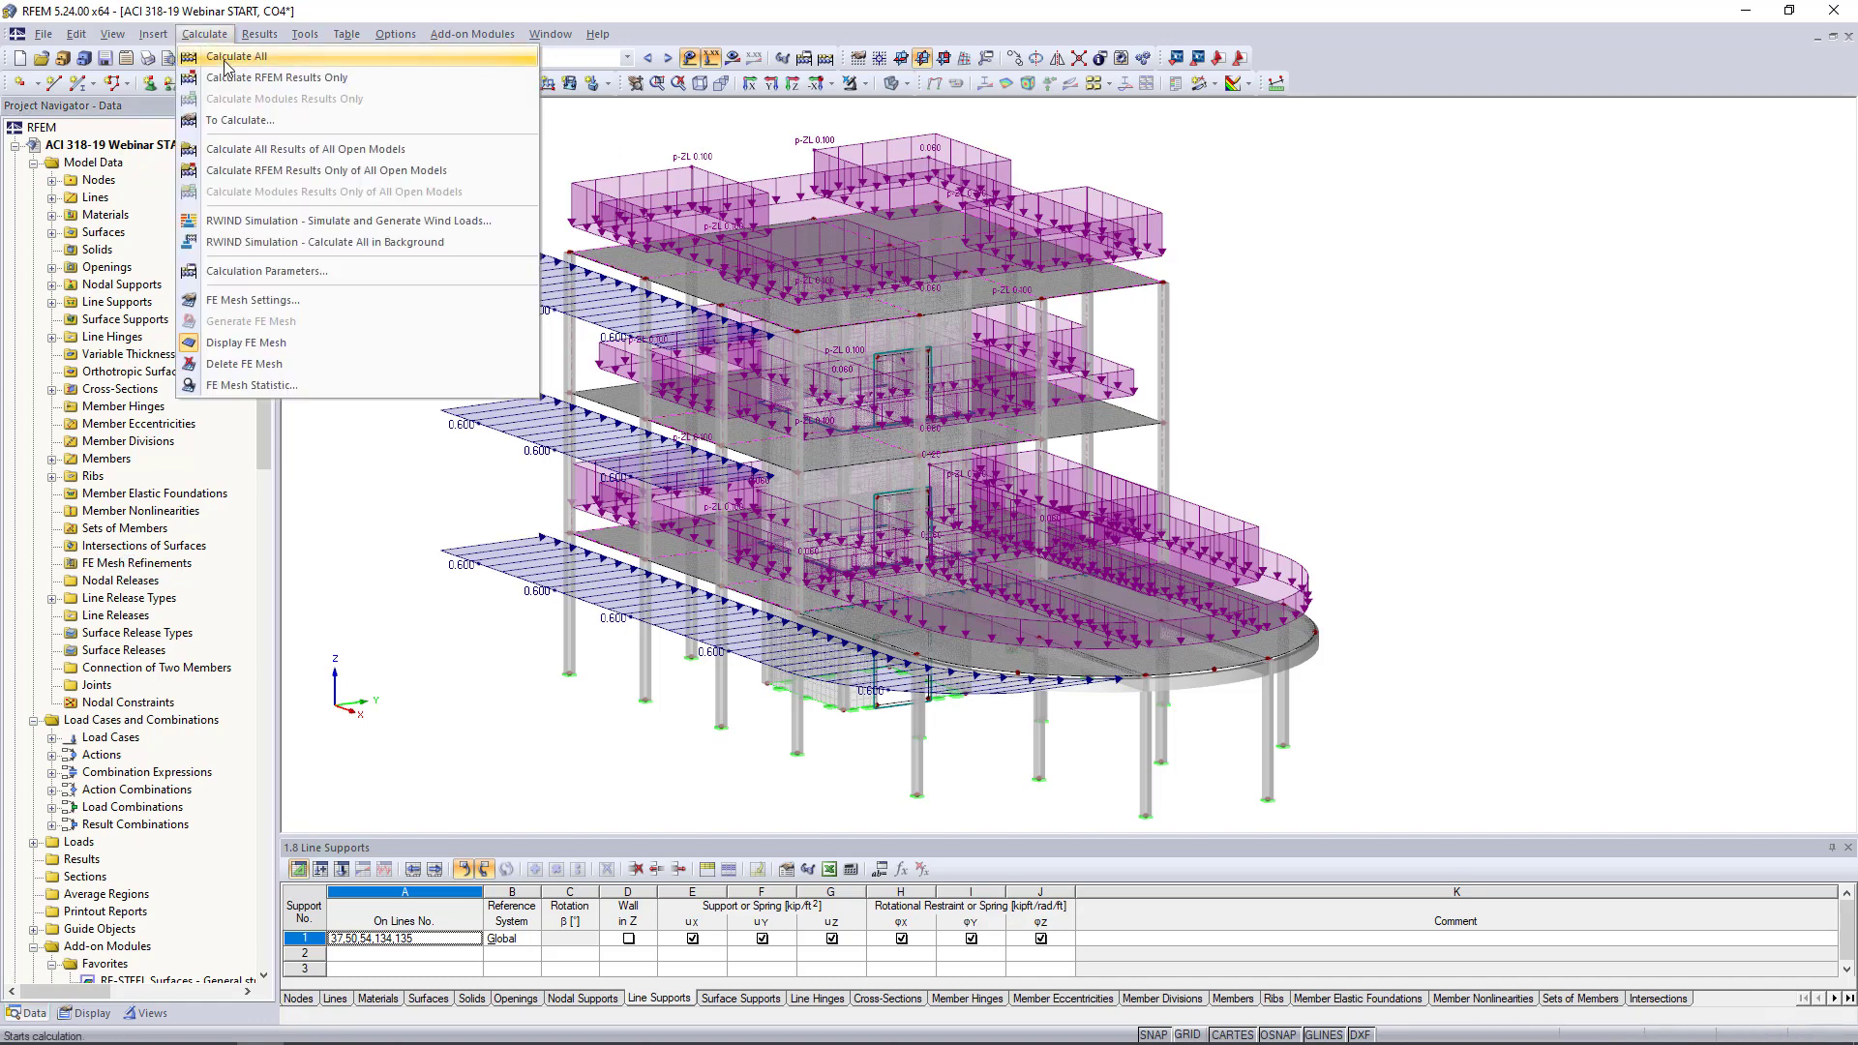
{"action": "mouse_move", "coordinate": [551, 34]}
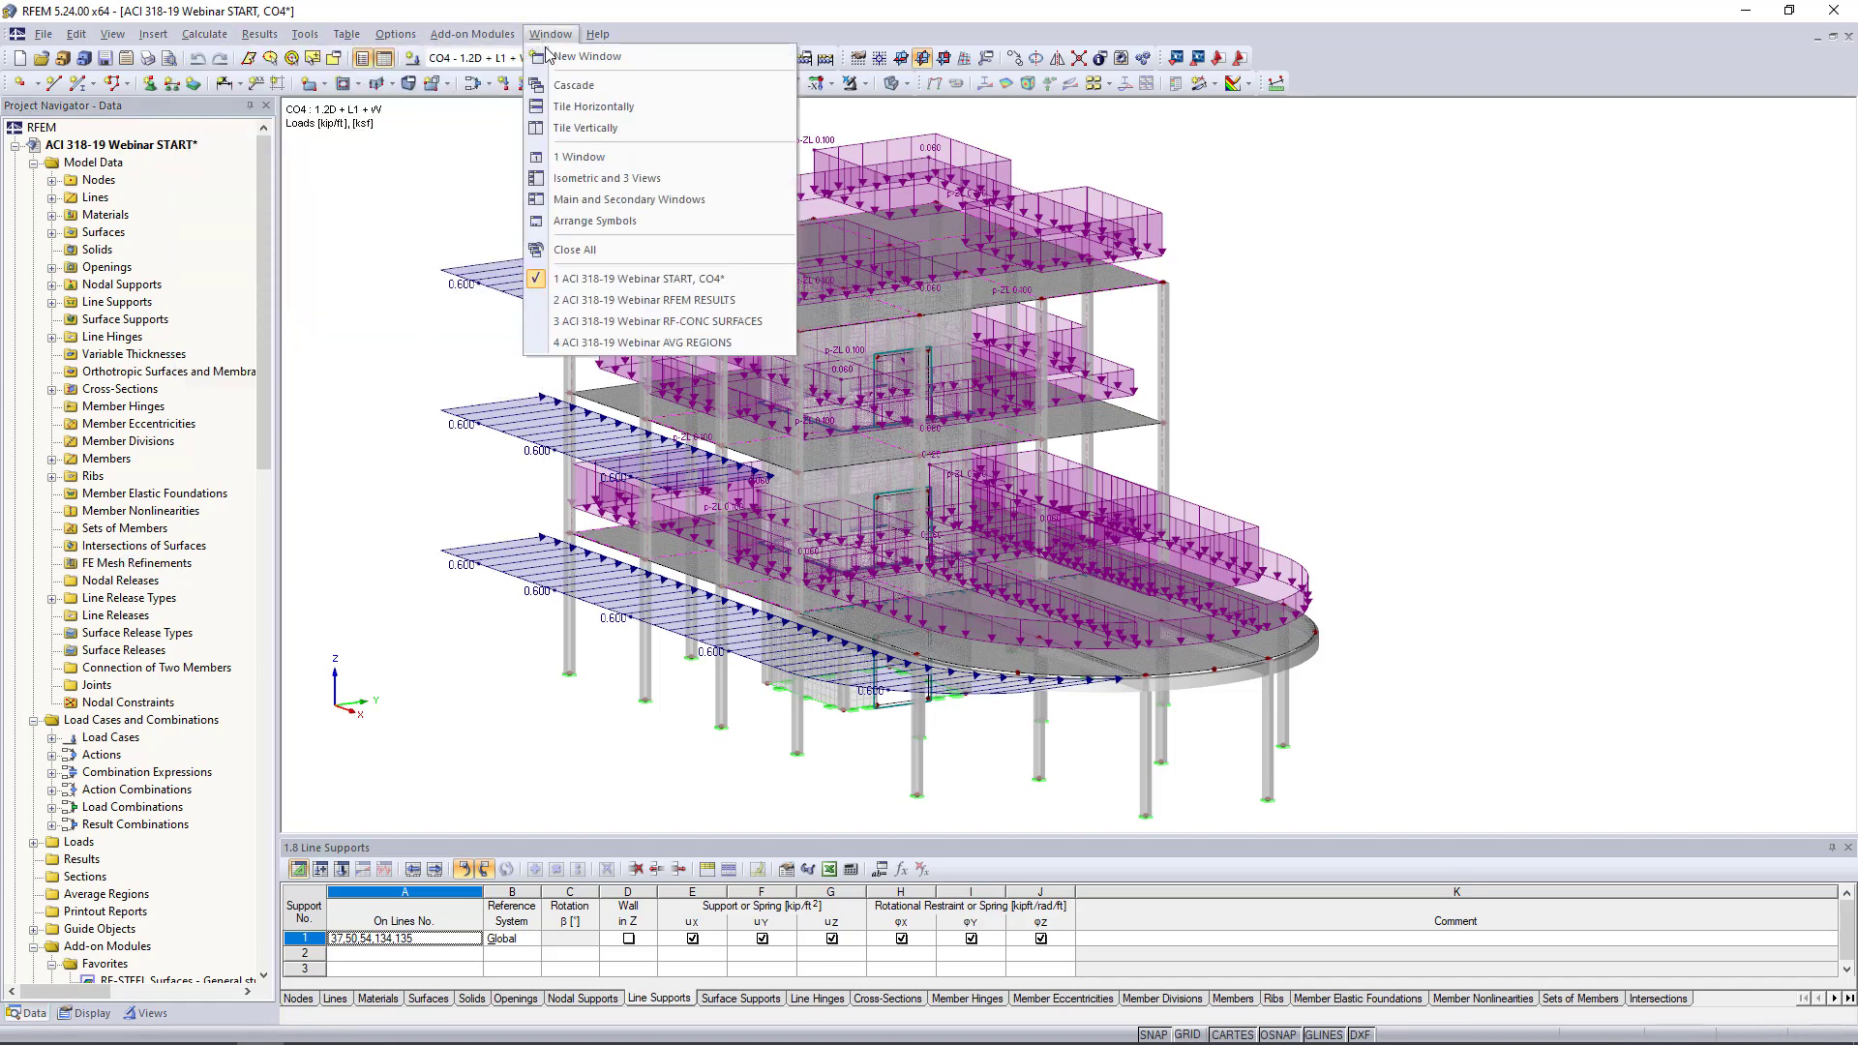
{"action": "left_click", "coordinate": [603, 301]}
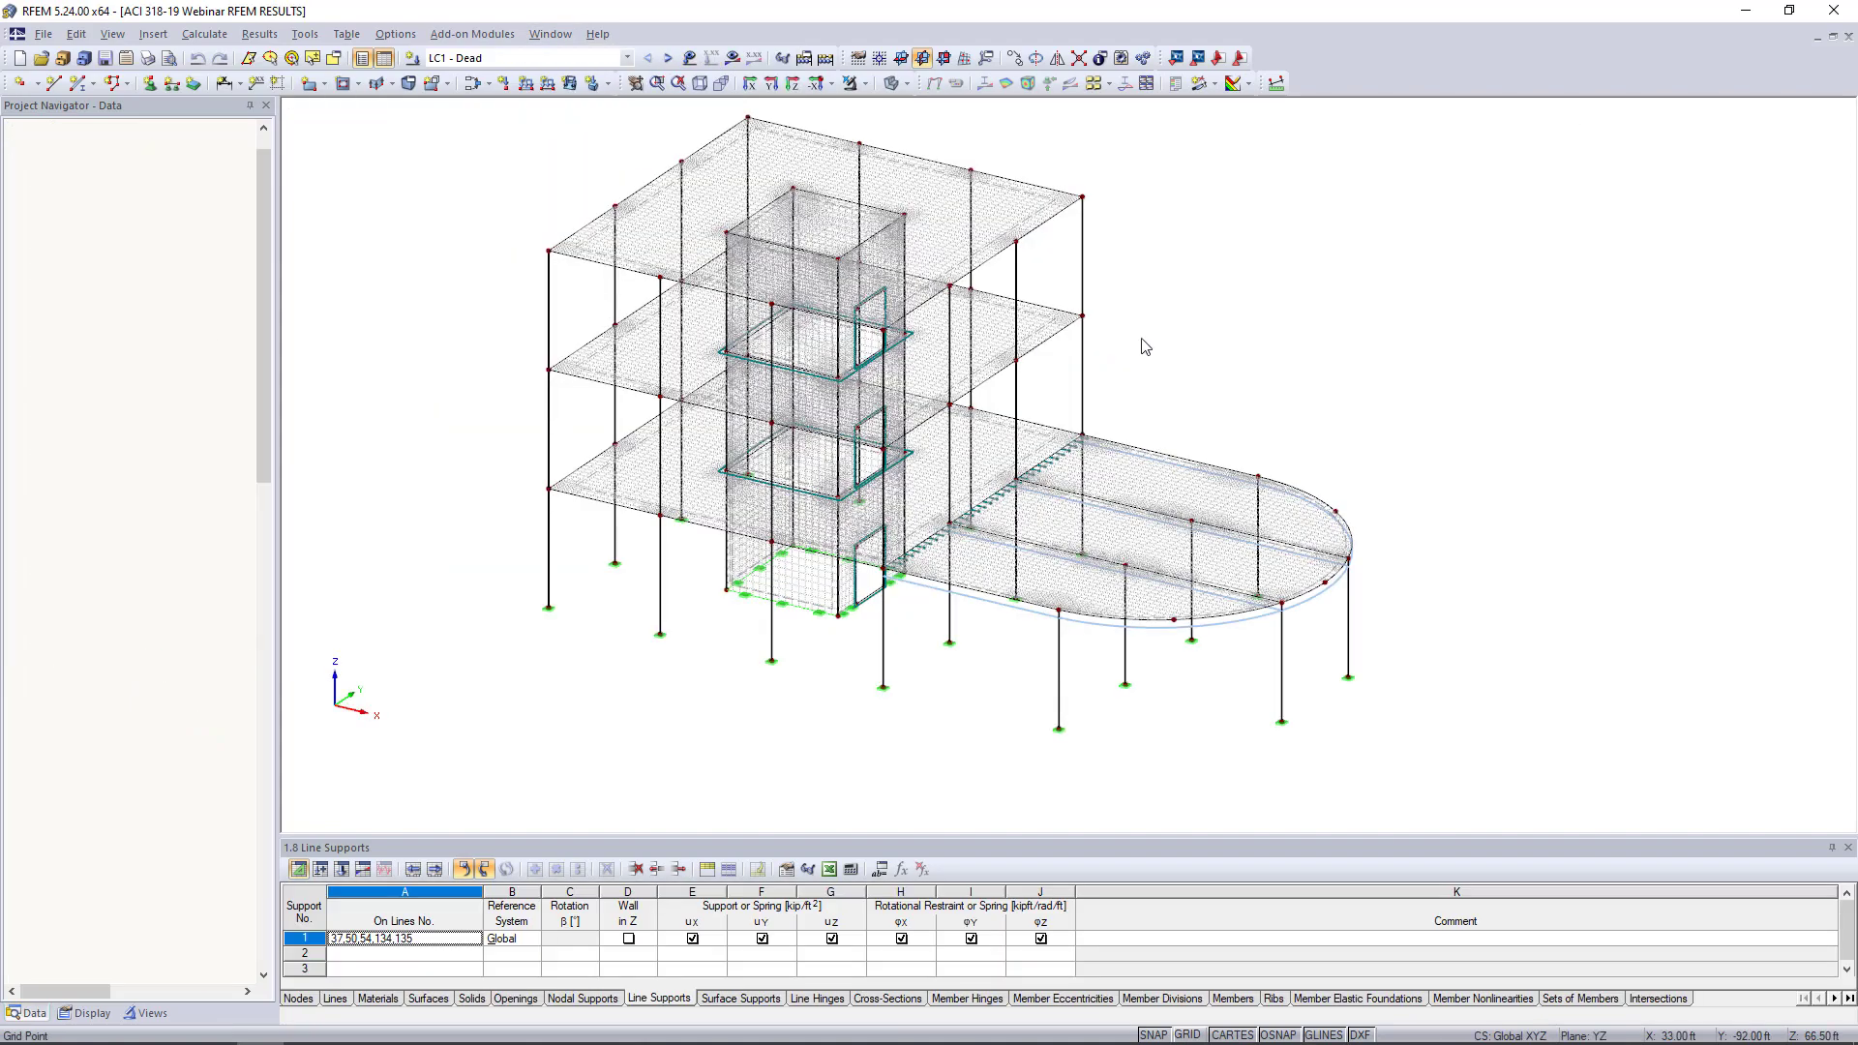
{"action": "middle_click_drag", "start_coordinate": [1285, 394], "coordinate": [1153, 367], "text": "ctrl"}
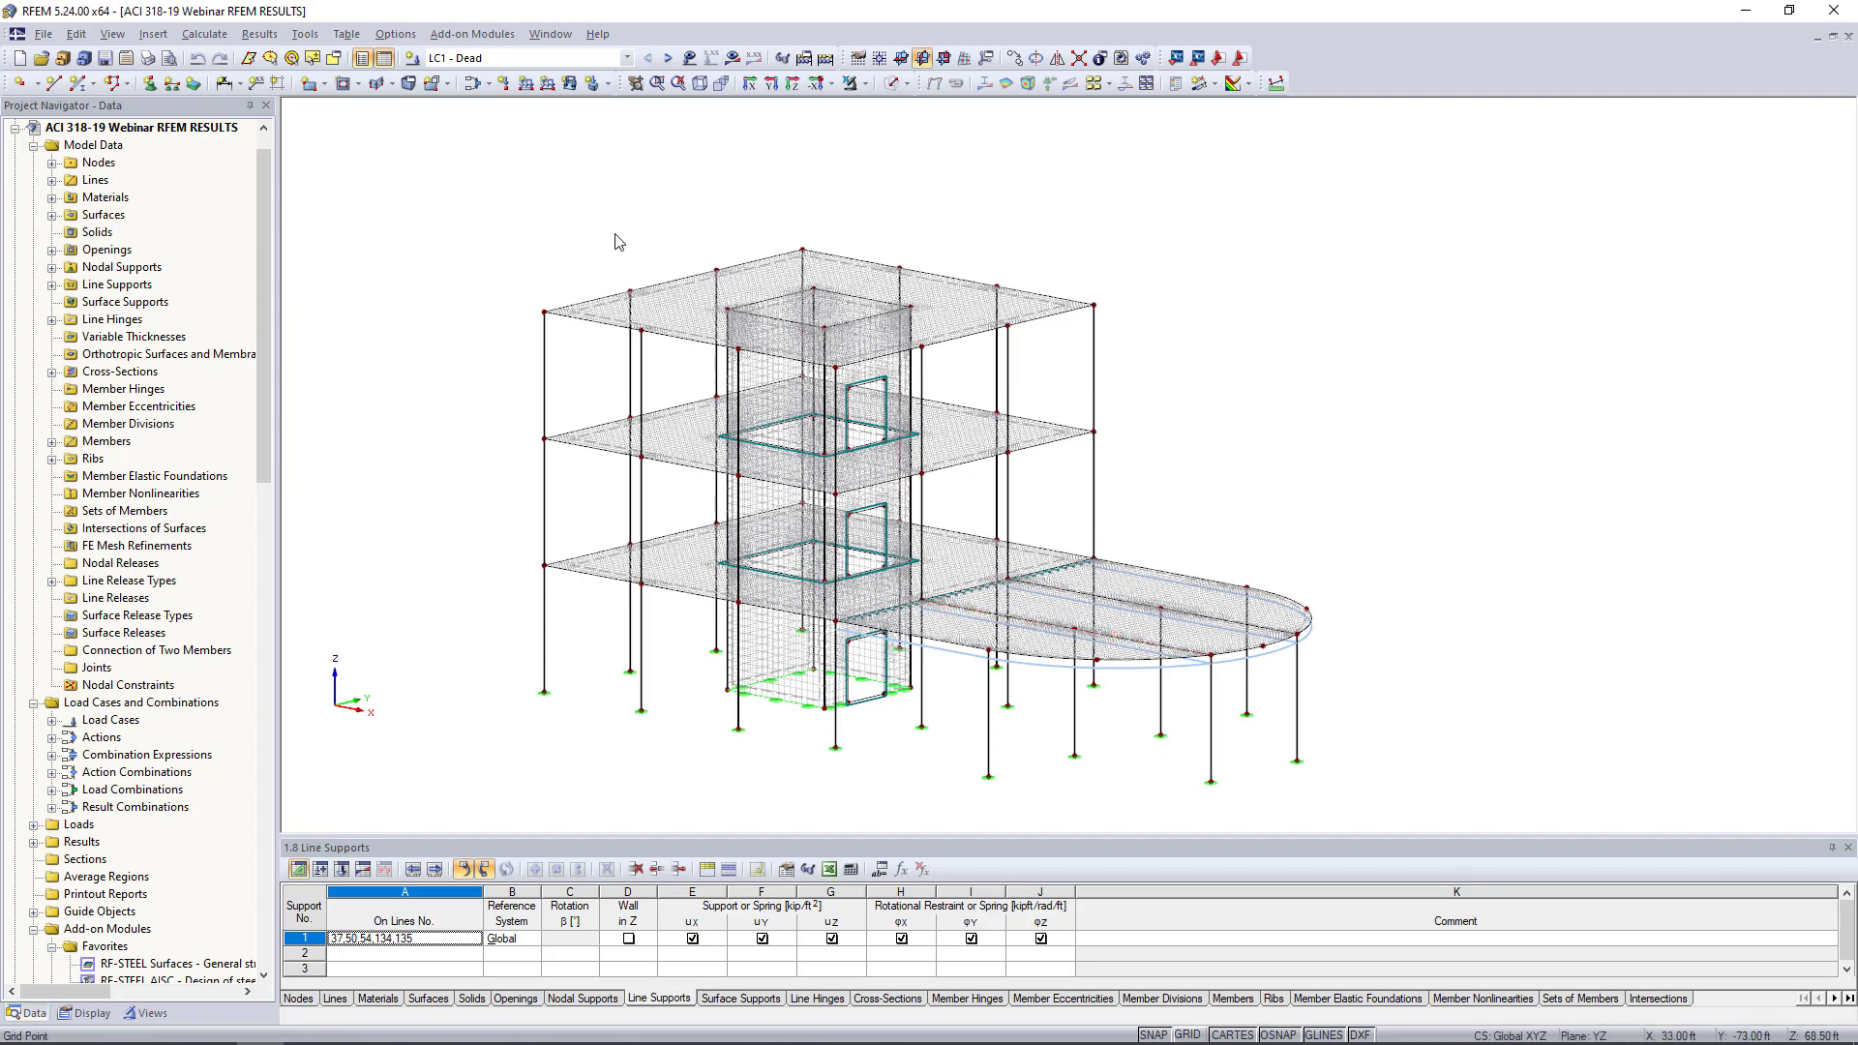
{"action": "left_click", "coordinate": [733, 58]}
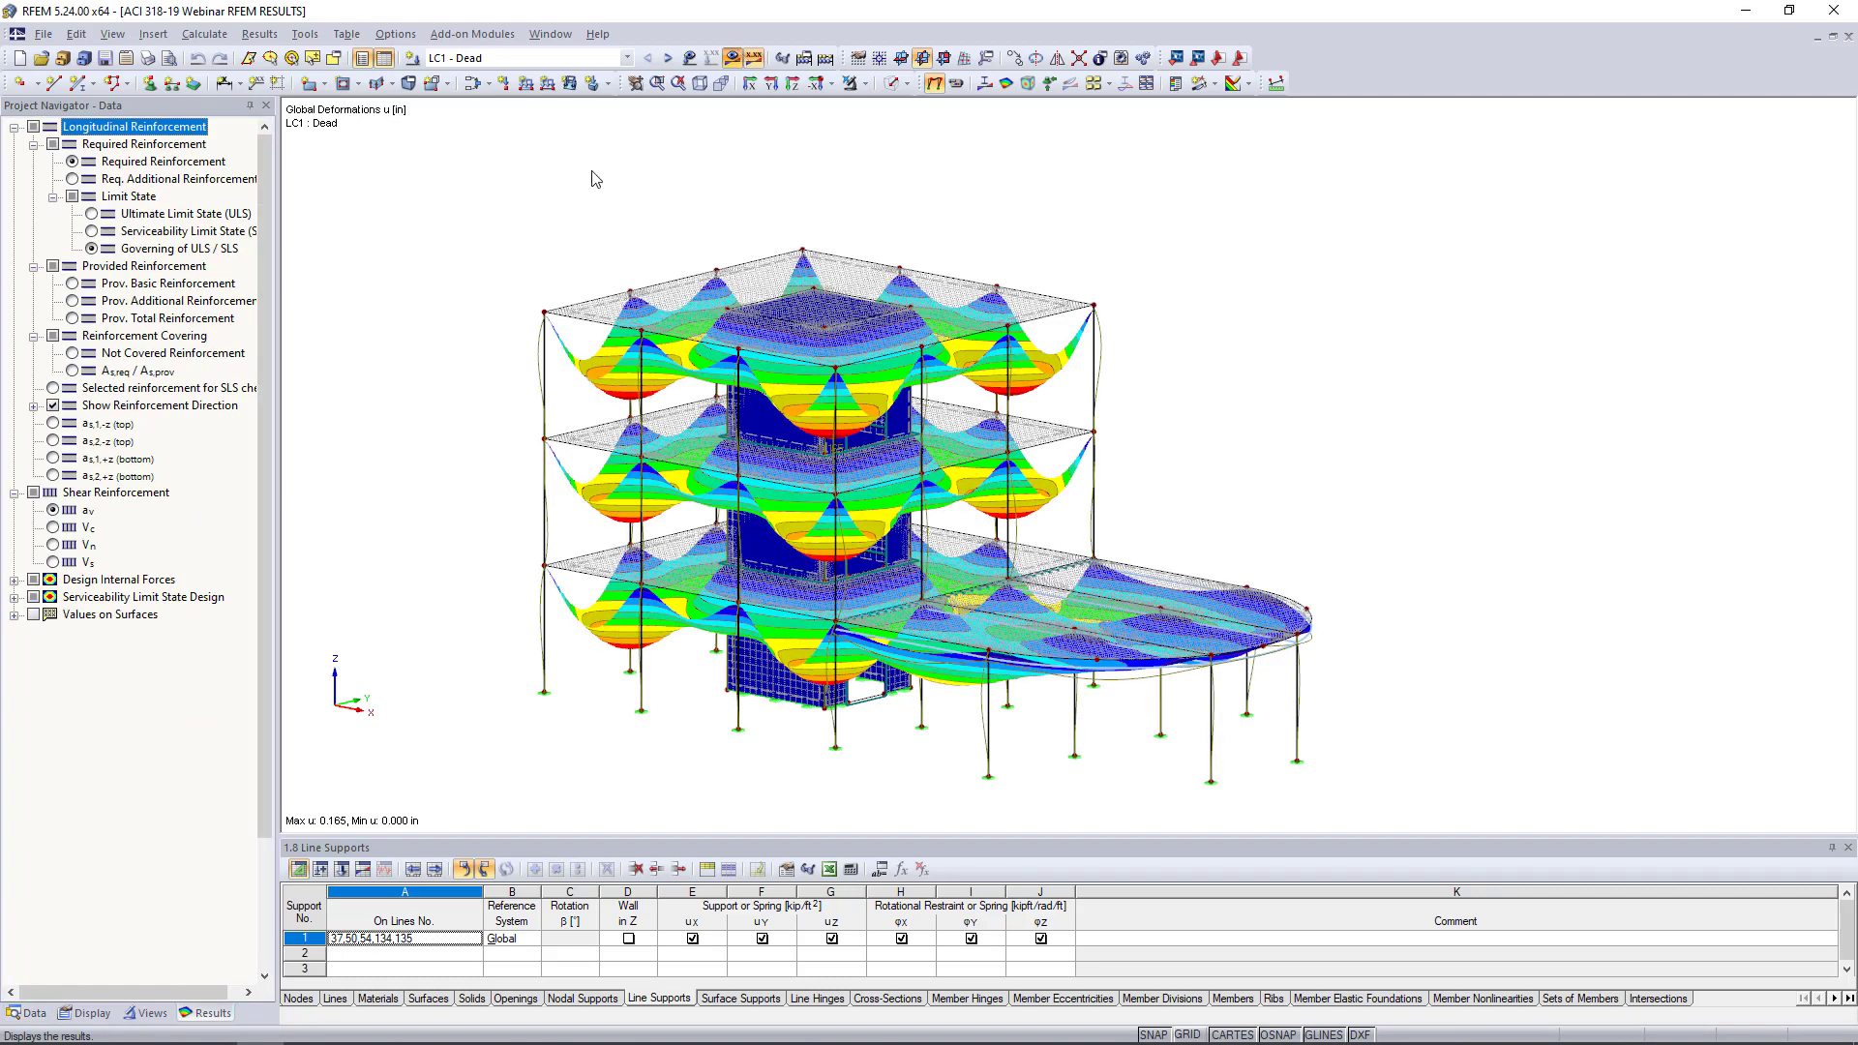
Reduce the deformation display factor to 210 for LC1 - Dead and collapse the surface results group
{"action": "left_click", "coordinate": [1643, 627]}
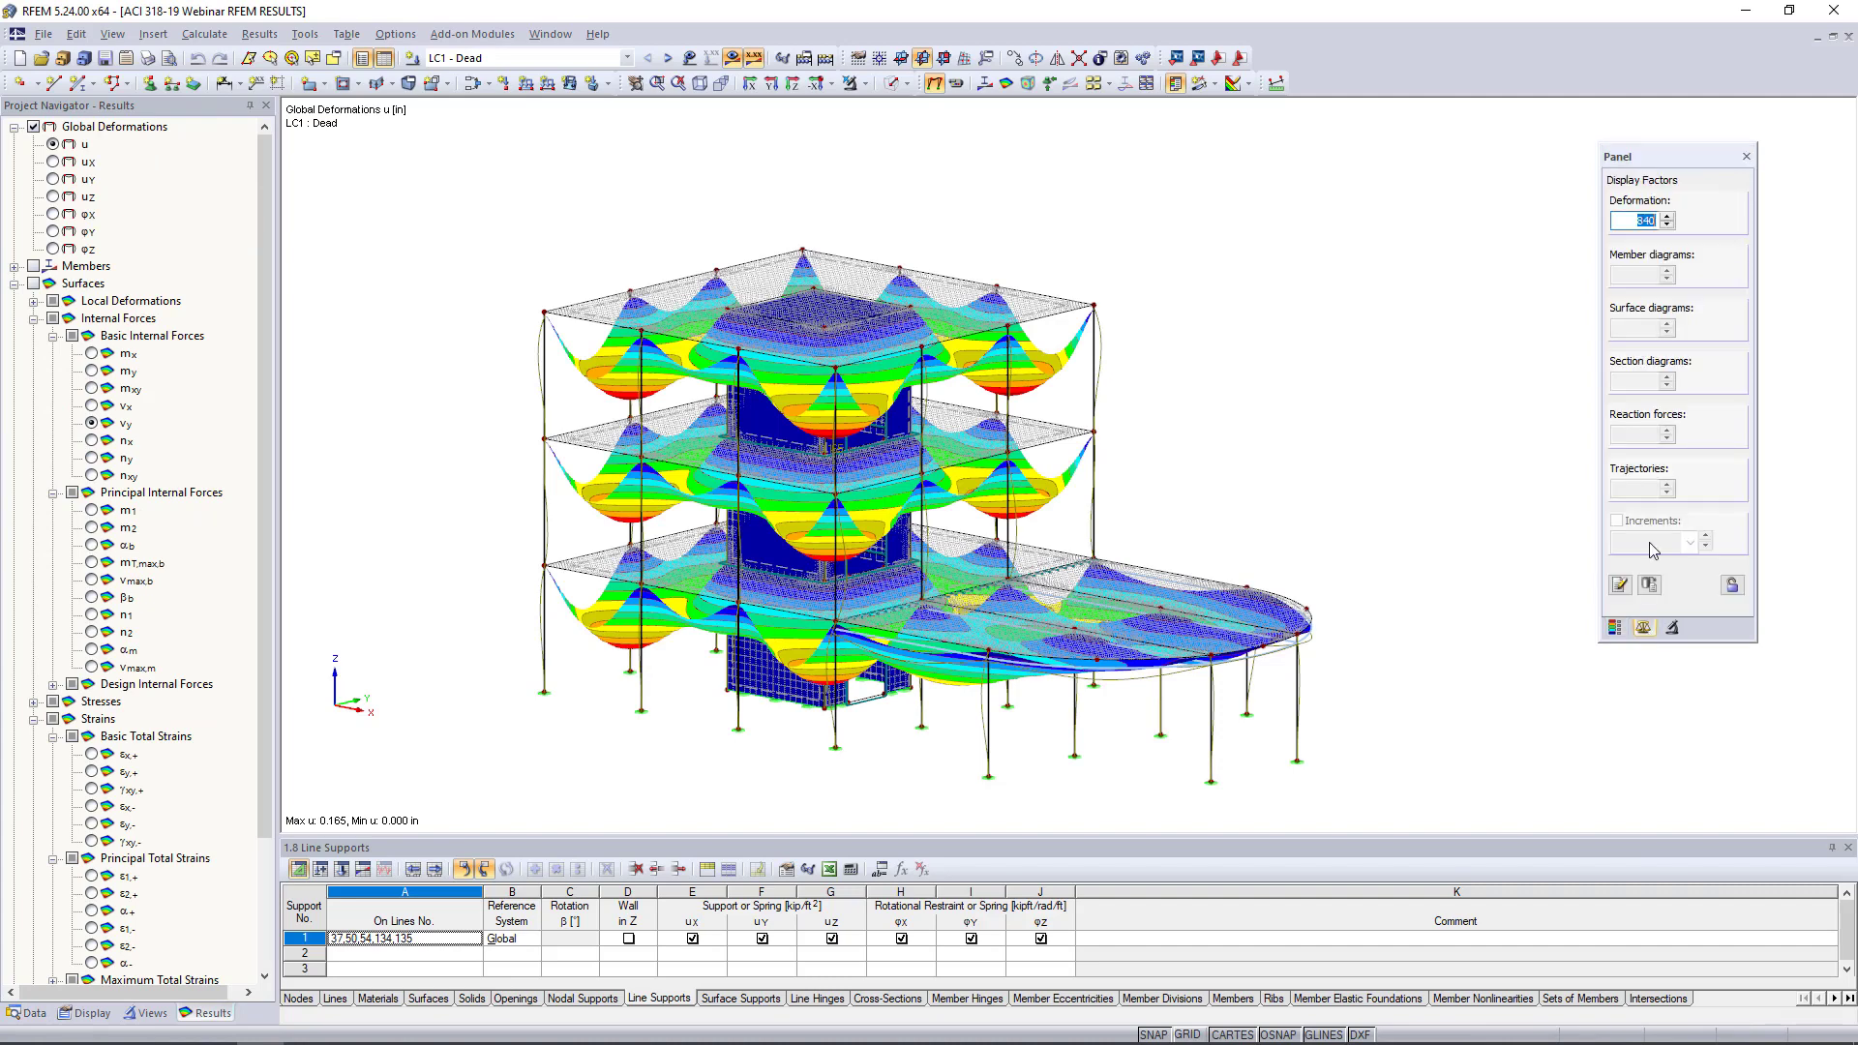
{"action": "left_click", "coordinate": [1667, 224]}
{"action": "left_click", "coordinate": [1667, 224]}
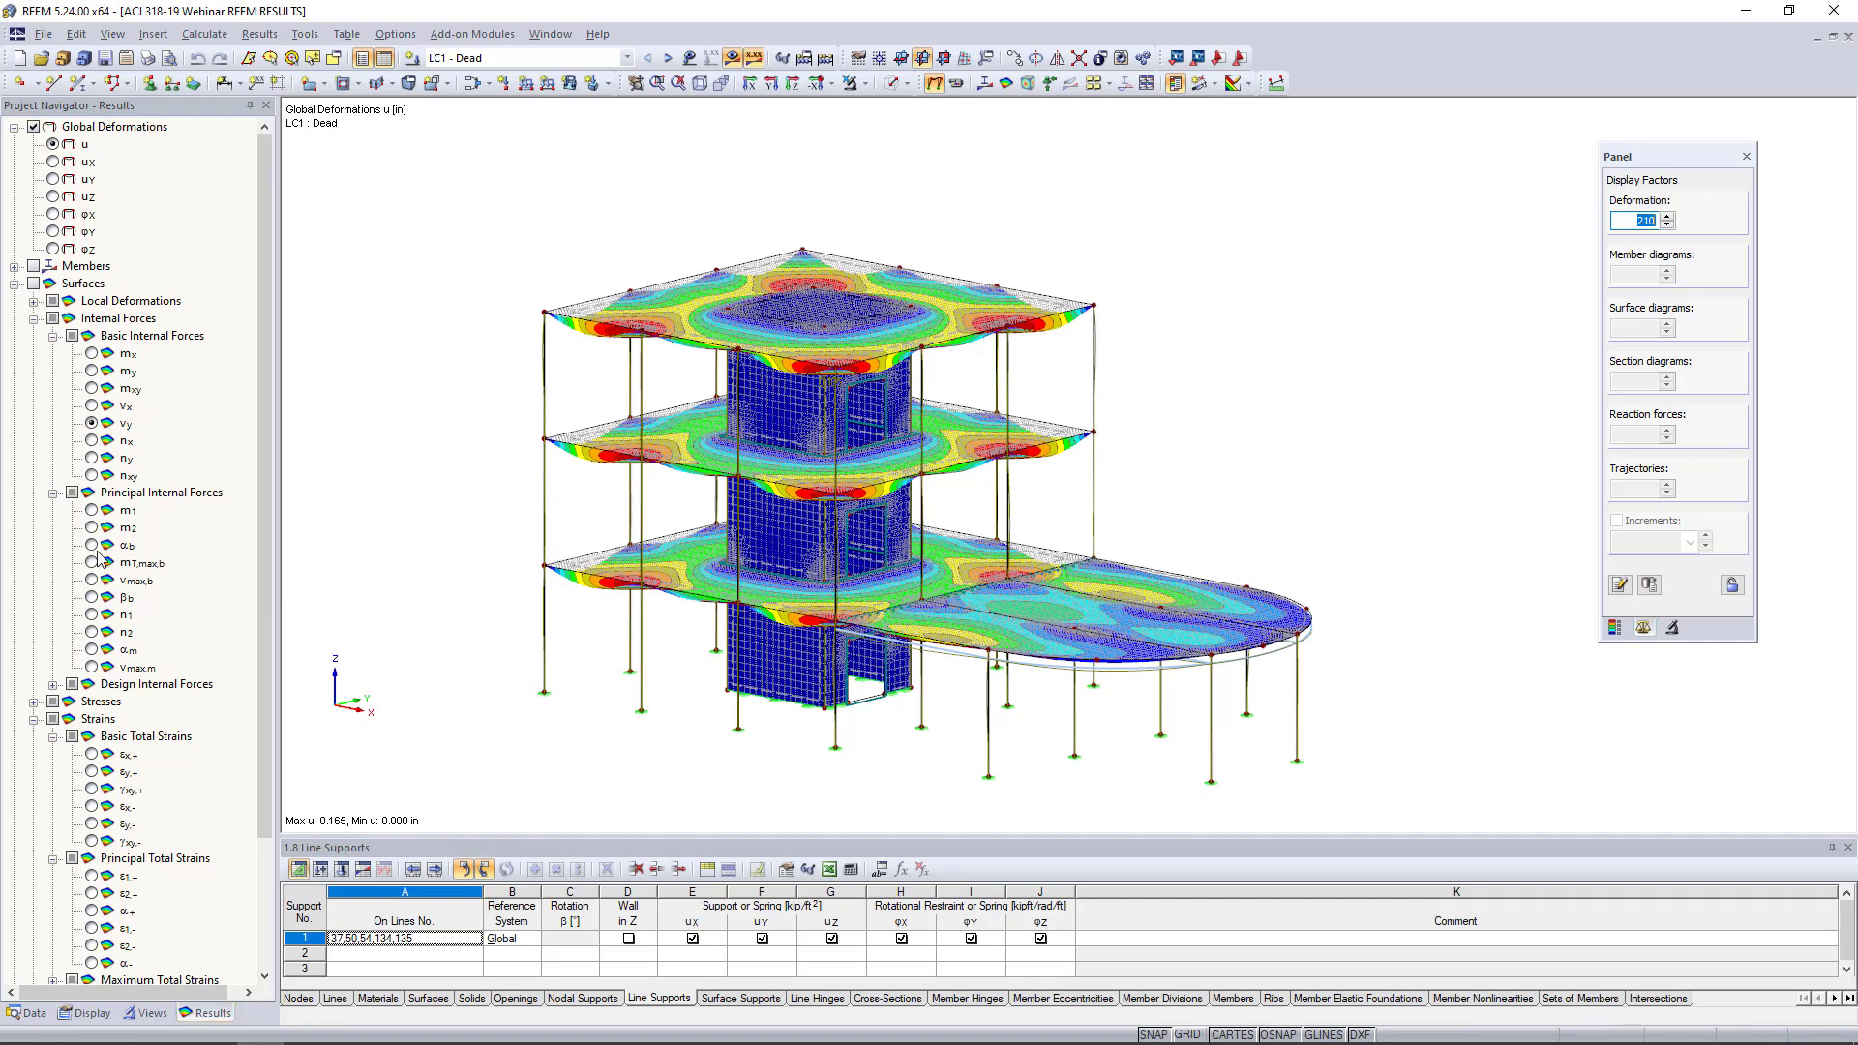
{"action": "left_click", "coordinate": [14, 283]}
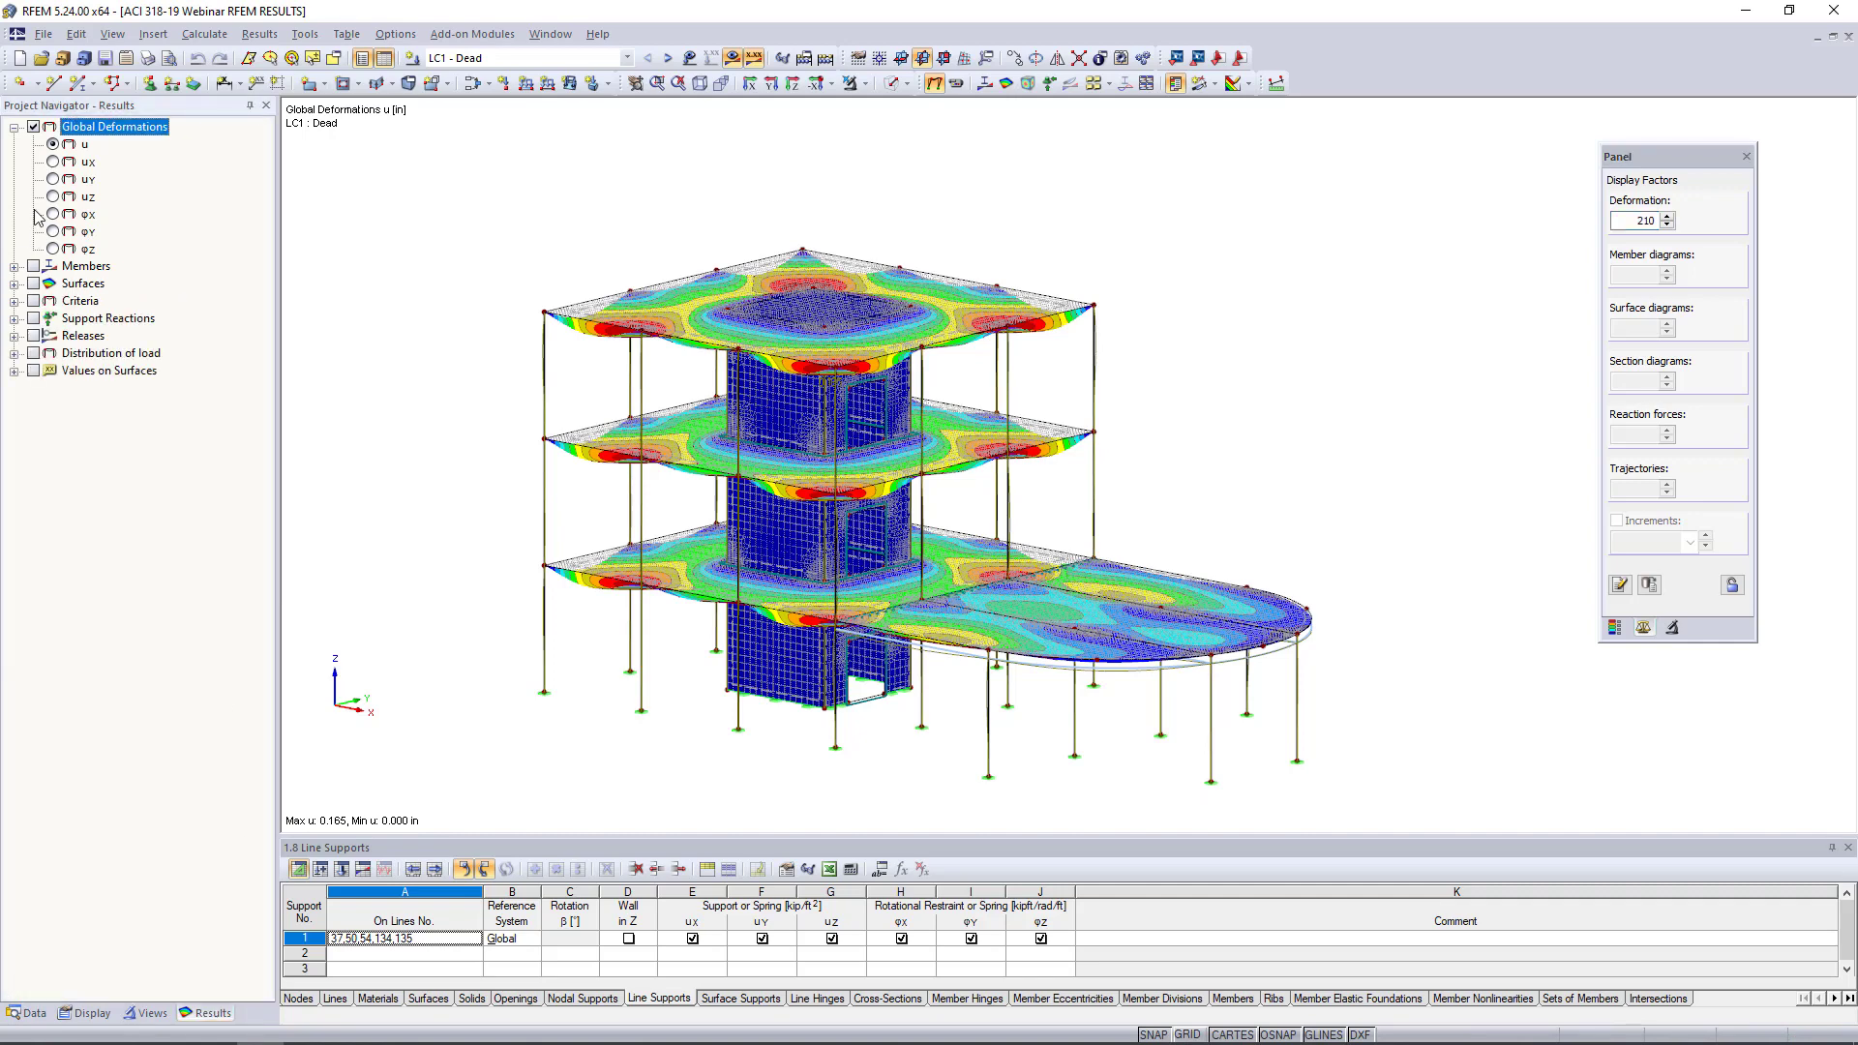
View the deformations of the live and wind load cases and of CO1 (1.4D), reducing the deformation display factor for CO1
{"action": "left_click", "coordinate": [669, 59]}
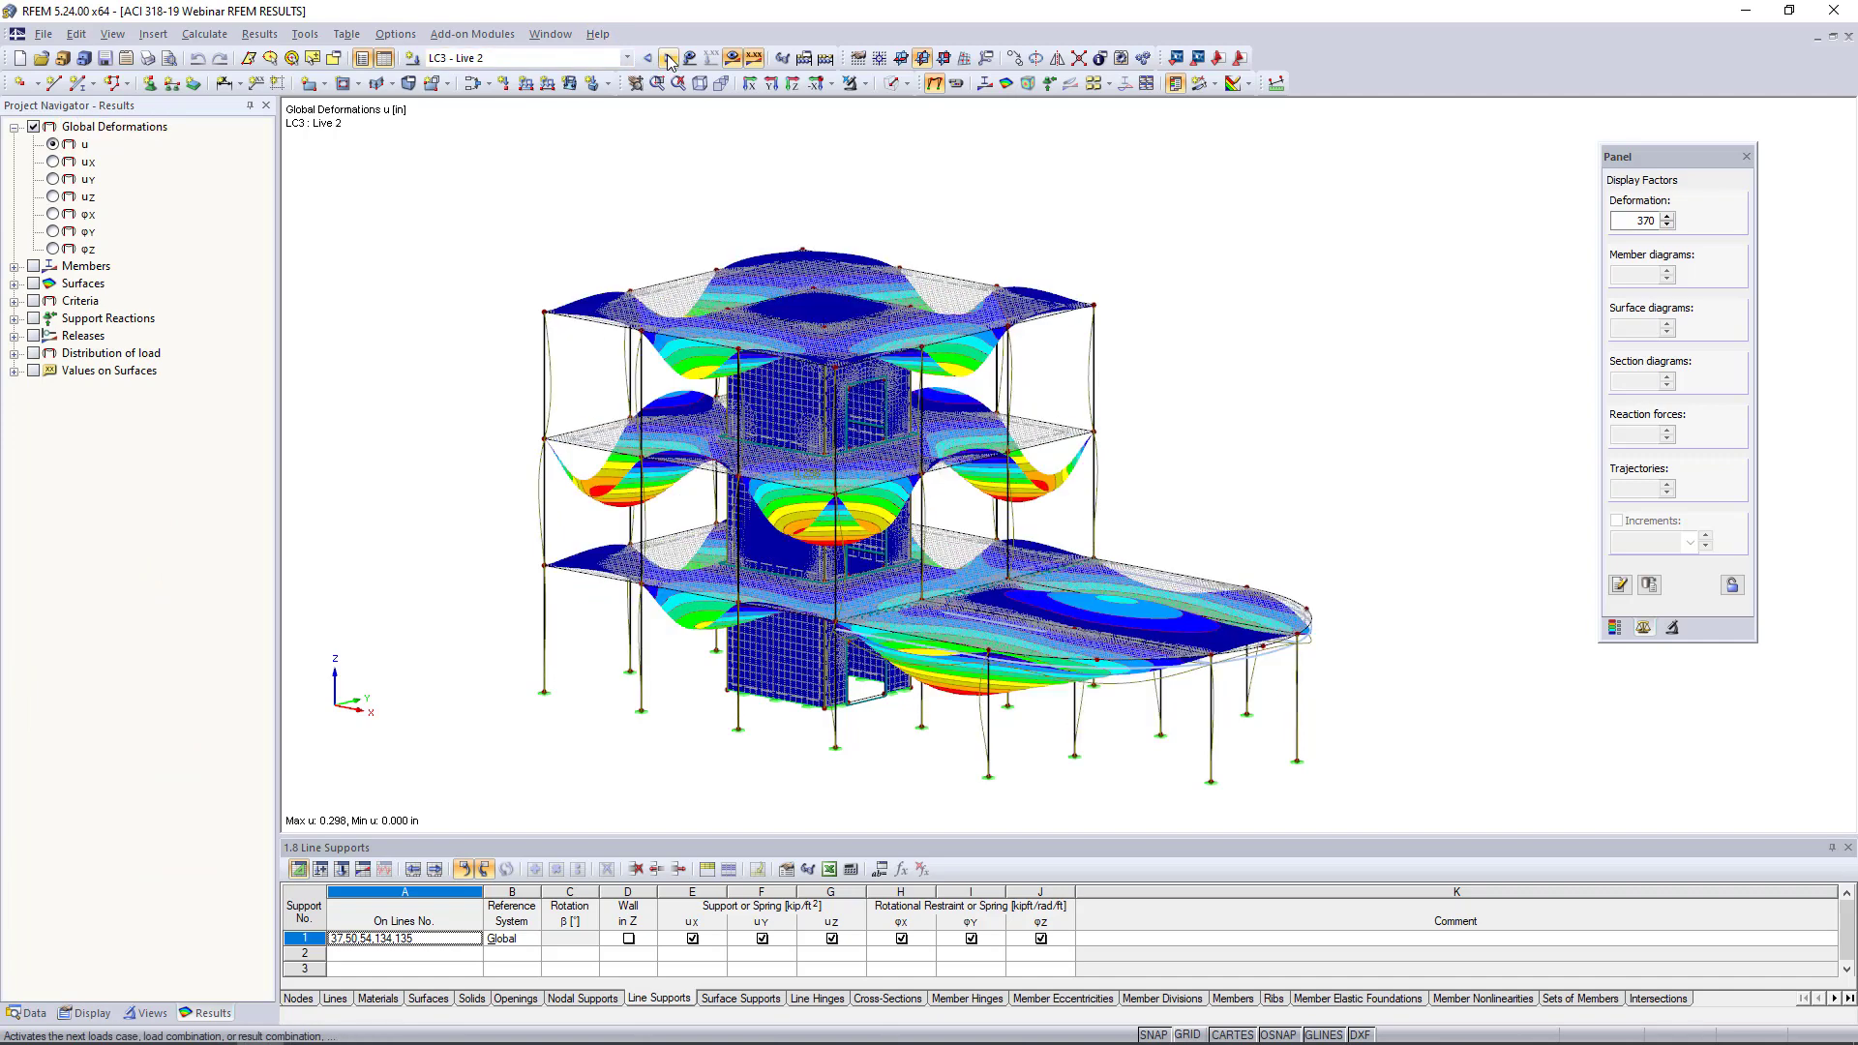
{"action": "left_click", "coordinate": [669, 59]}
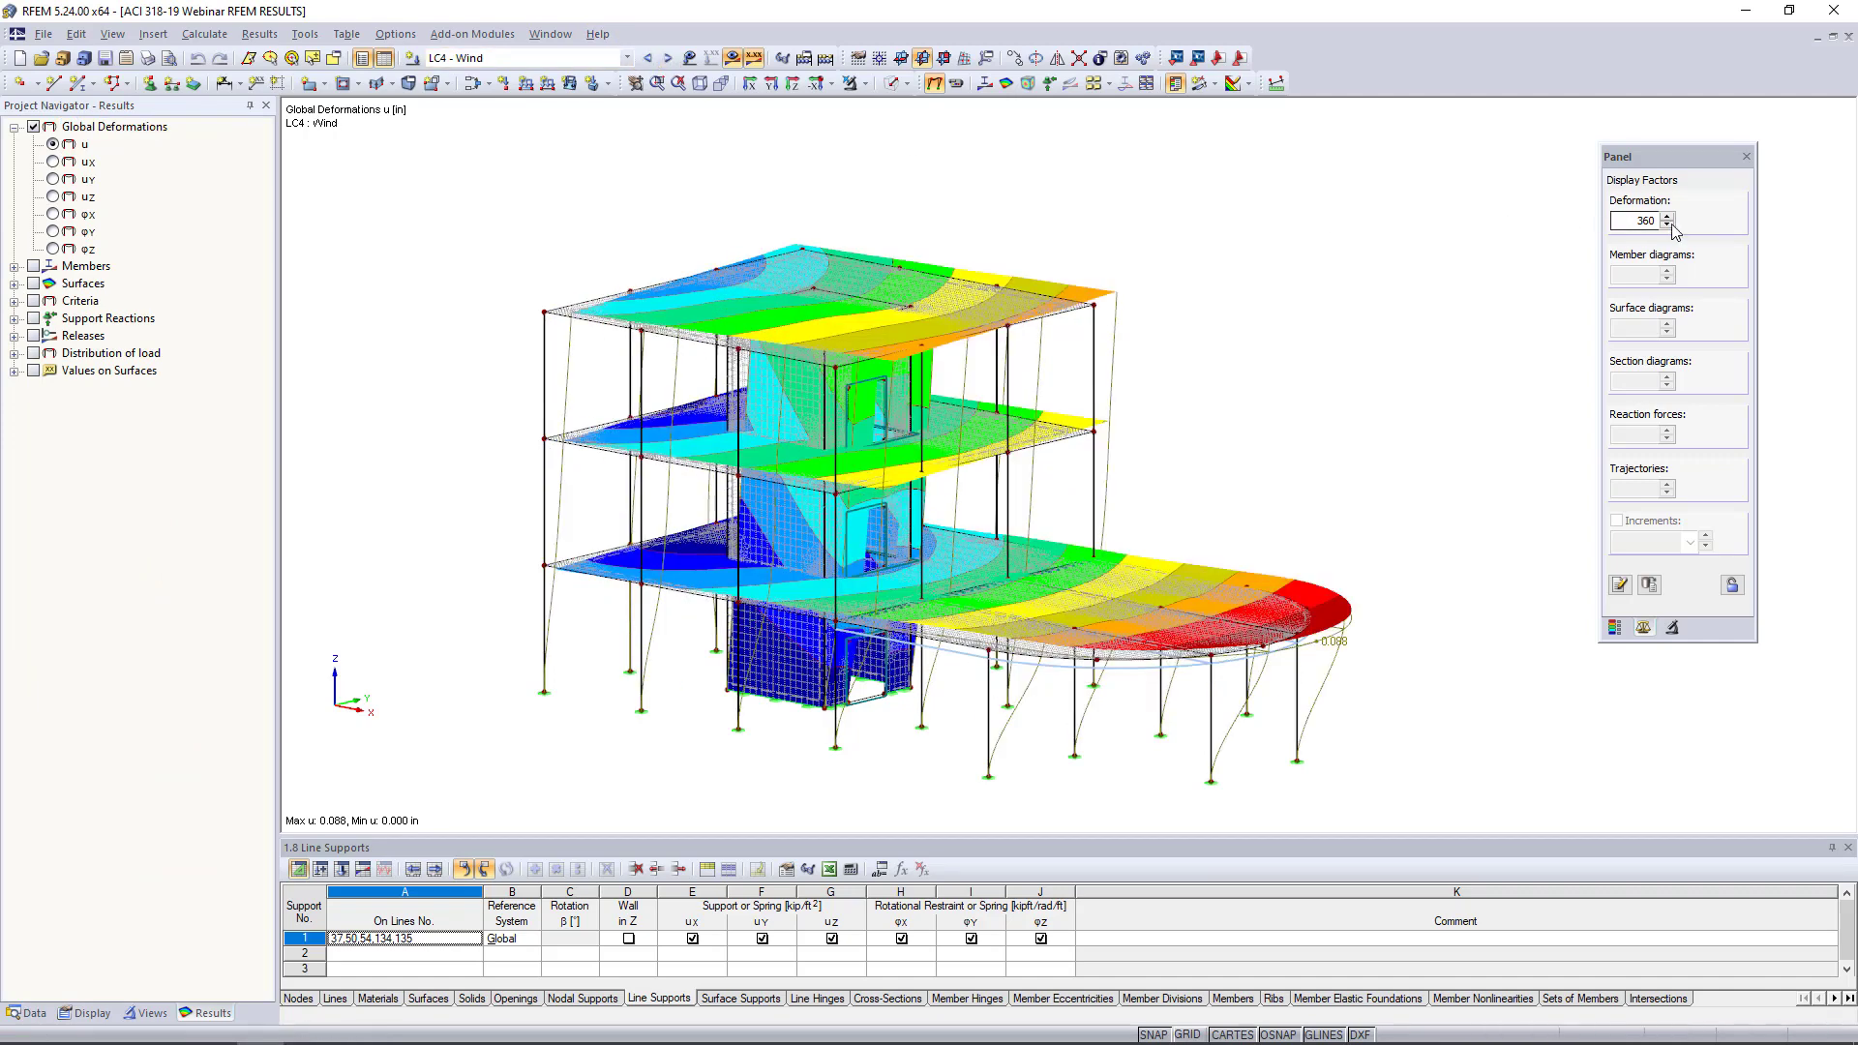
{"action": "left_click", "coordinate": [668, 59]}
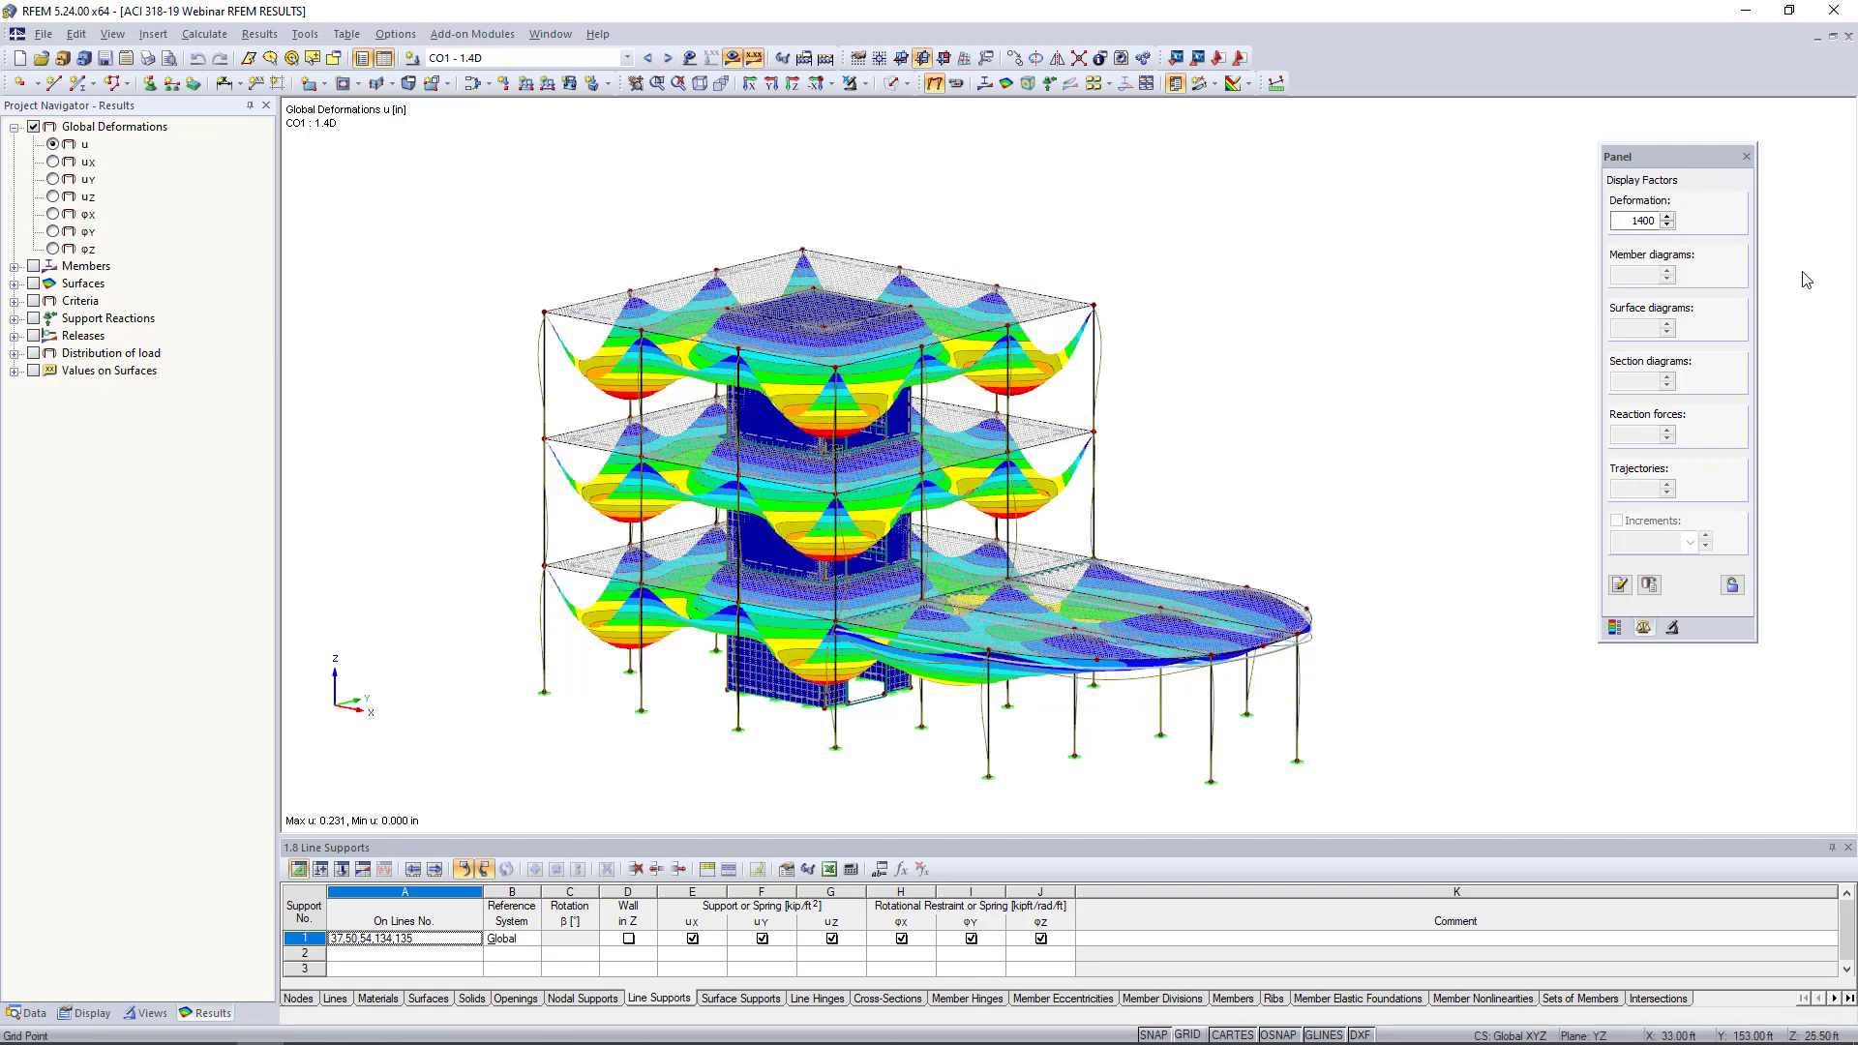
{"action": "left_click", "coordinate": [1667, 225]}
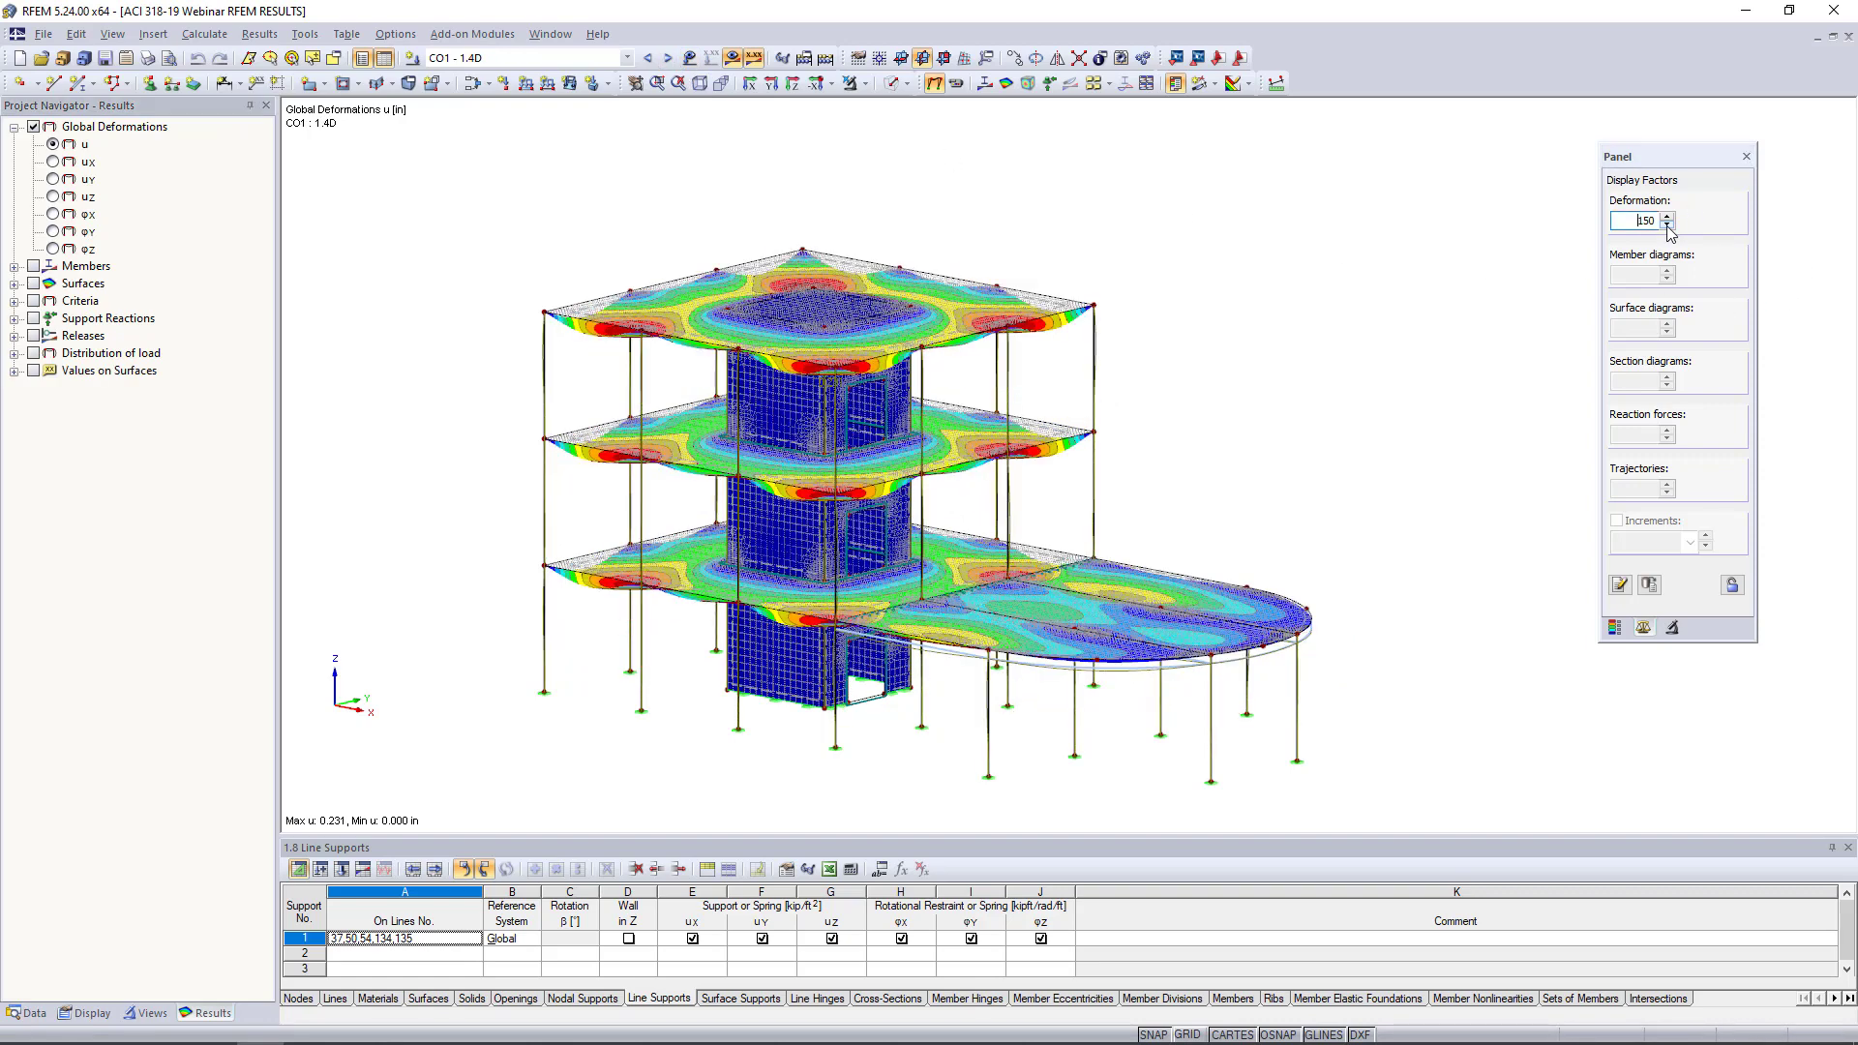
Show the colour scale of the CO1 global deformations and enable smooth color transition
{"action": "left_click", "coordinate": [1614, 628]}
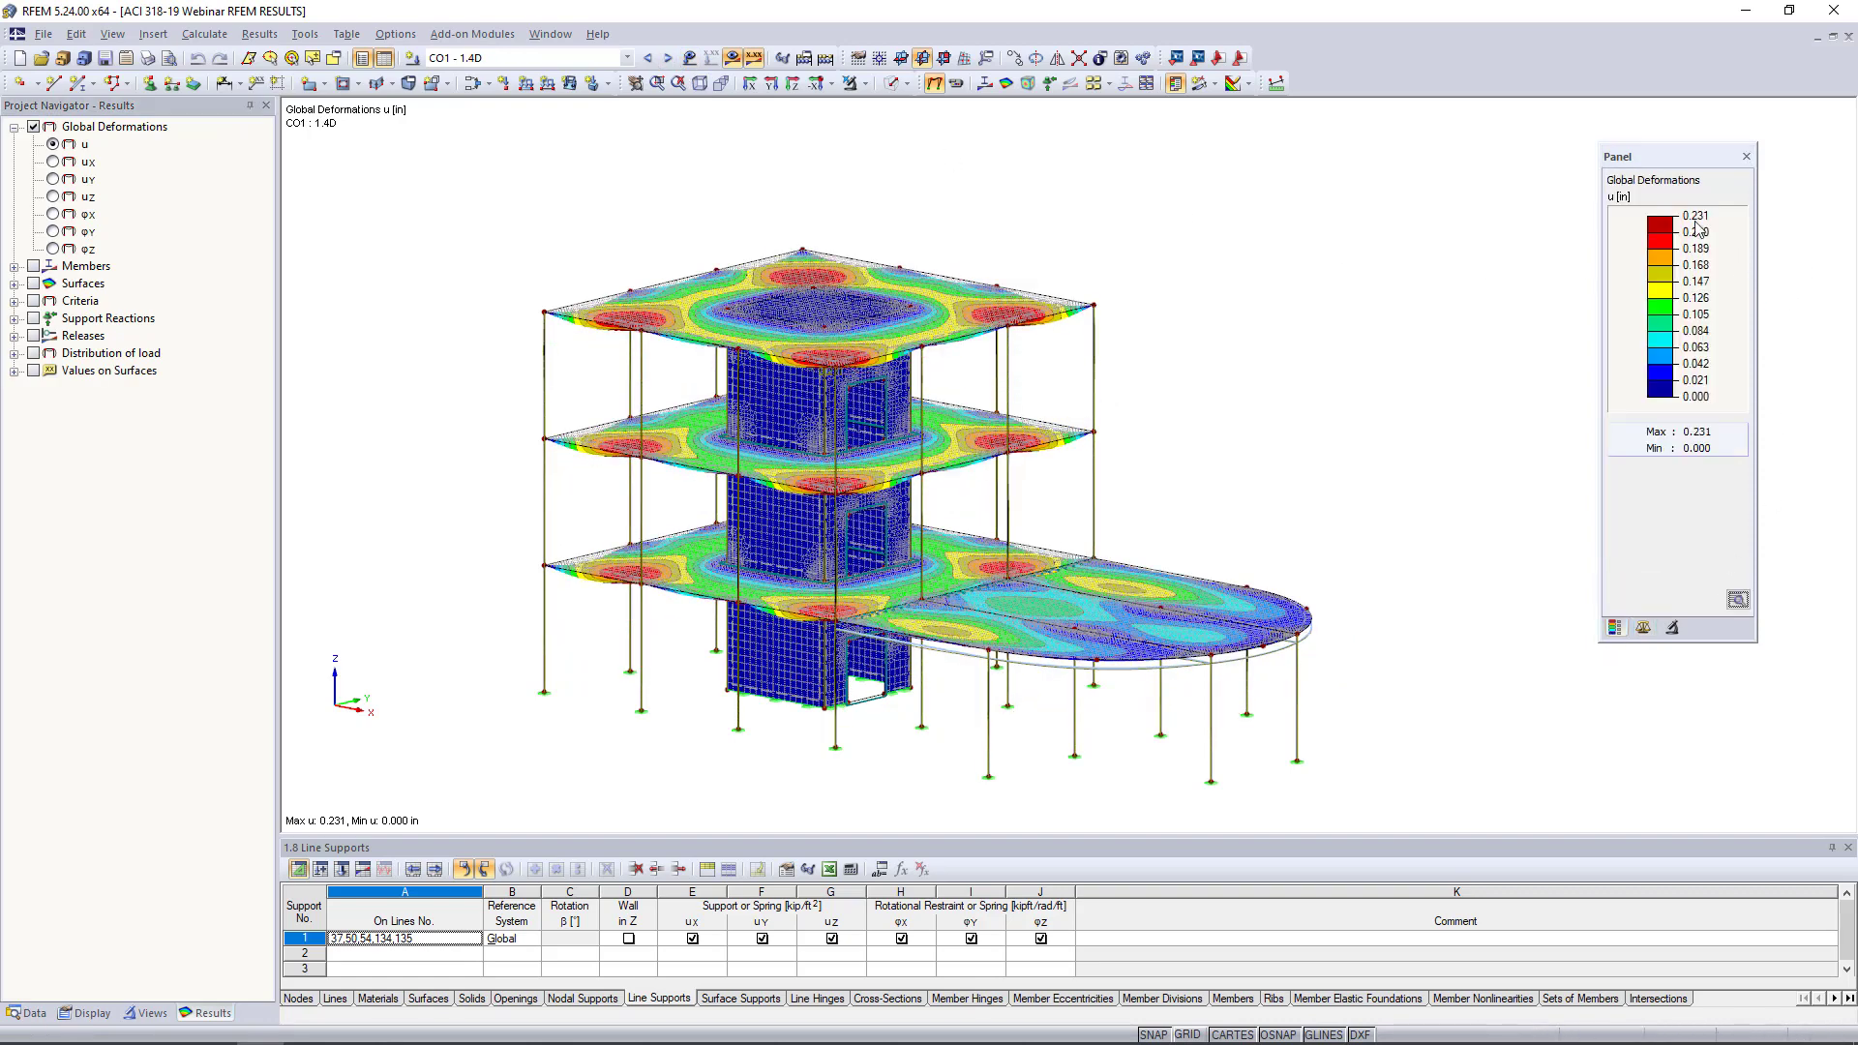
{"action": "left_click", "coordinate": [1738, 600]}
{"action": "left_click", "coordinate": [1612, 826]}
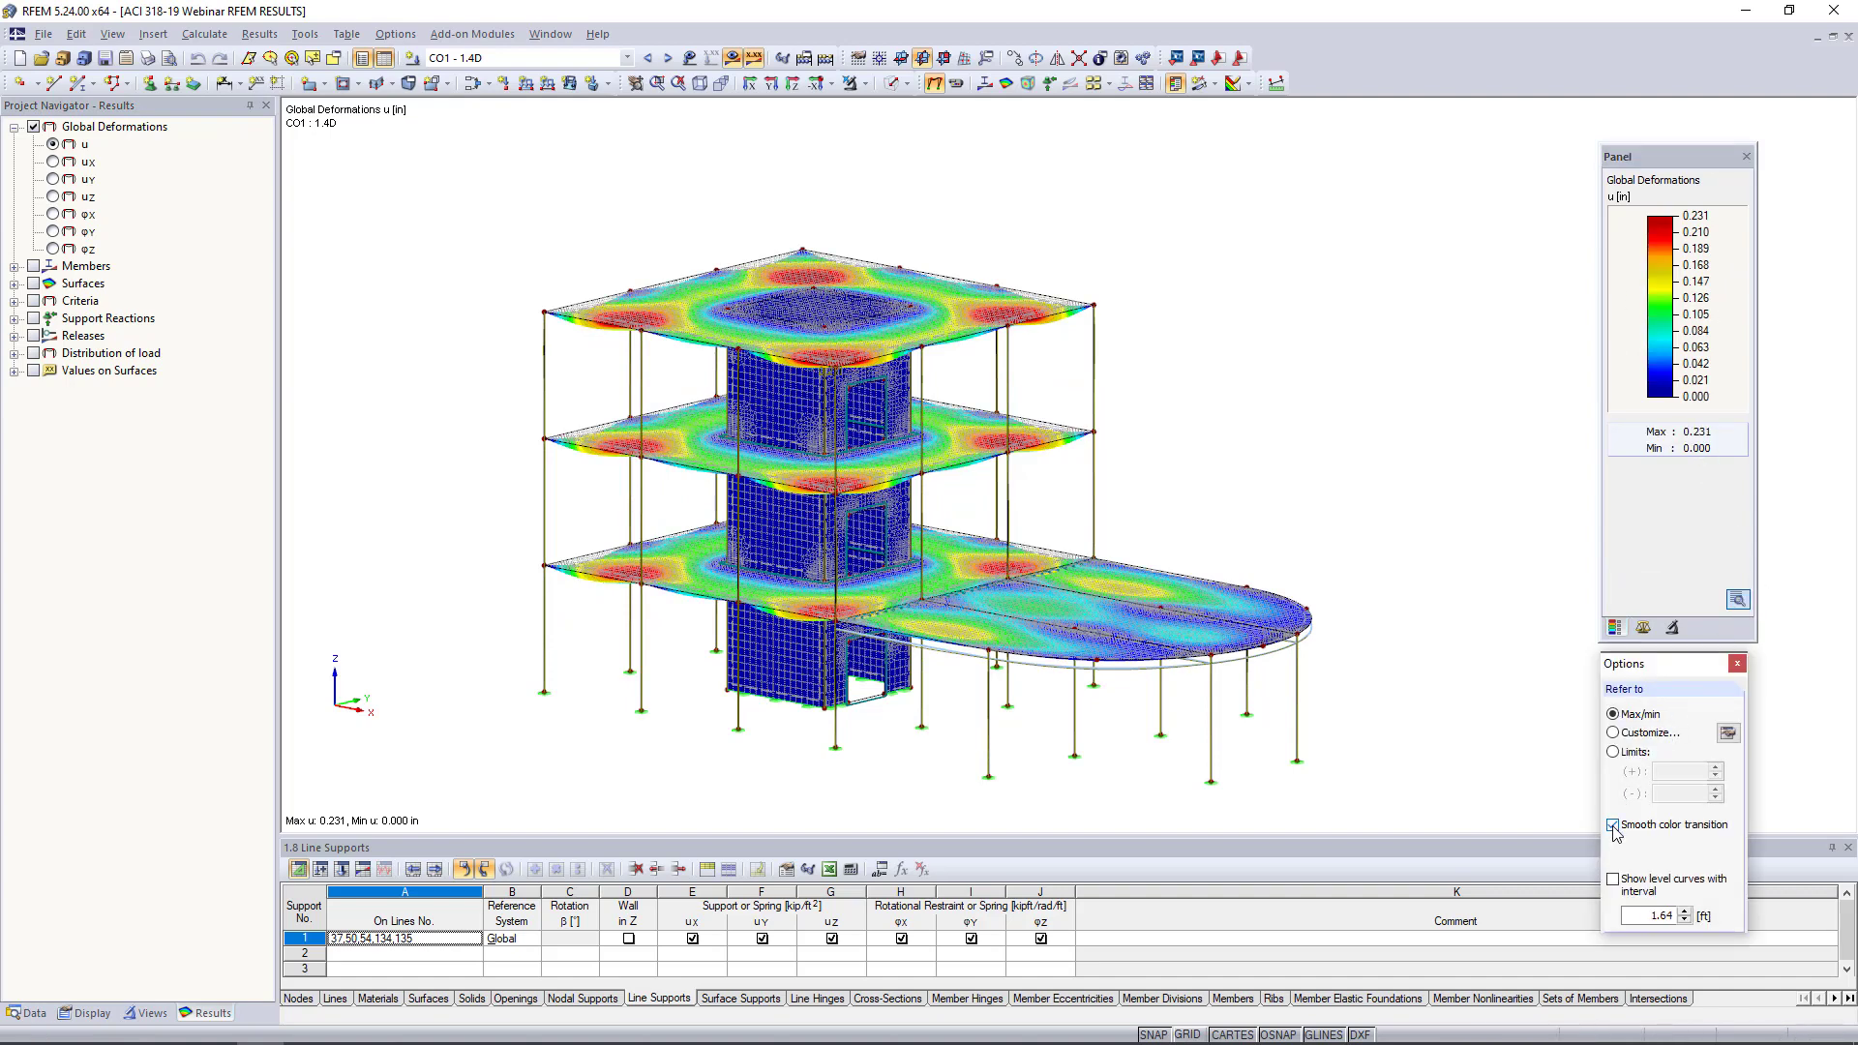
{"action": "left_click", "coordinate": [1738, 664]}
{"action": "middle_click_drag", "start_coordinate": [1316, 405], "coordinate": [1271, 448], "text": "ctrl"}
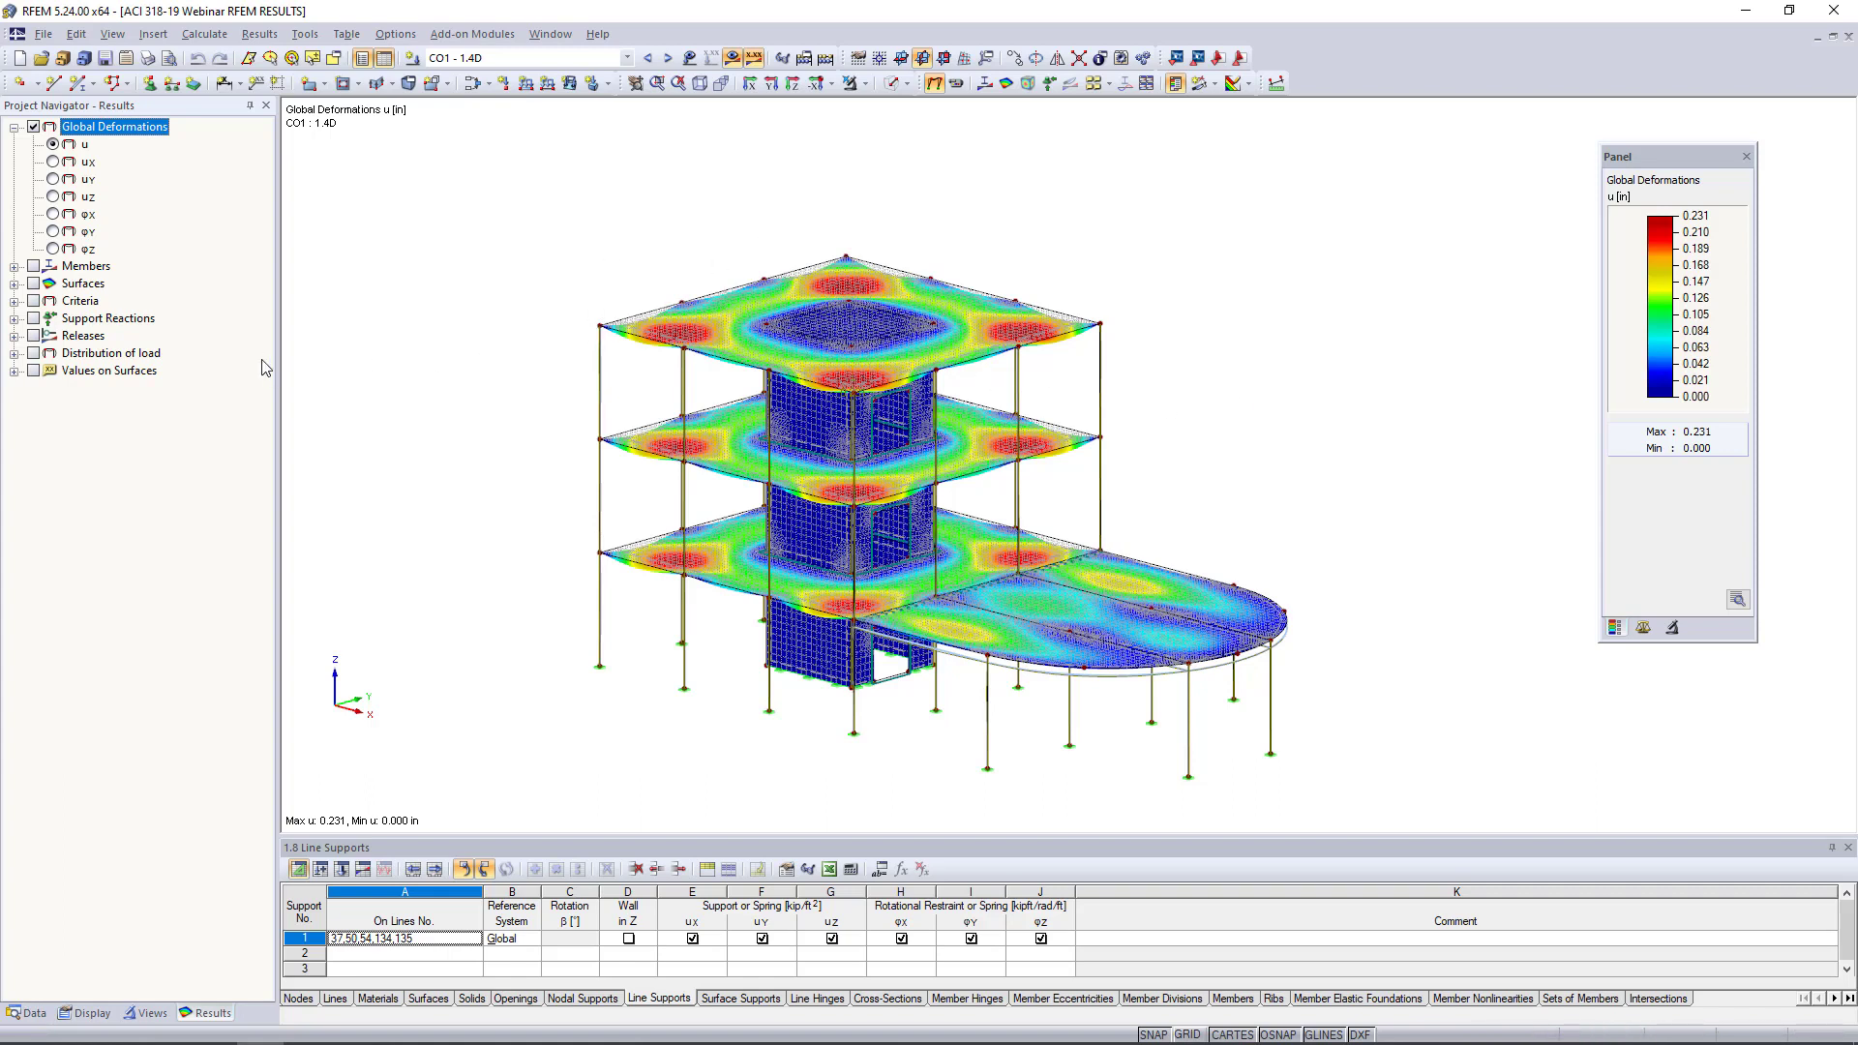
Hide the global deformations and display the Mz internal force diagrams on the members
{"action": "left_click", "coordinate": [33, 127]}
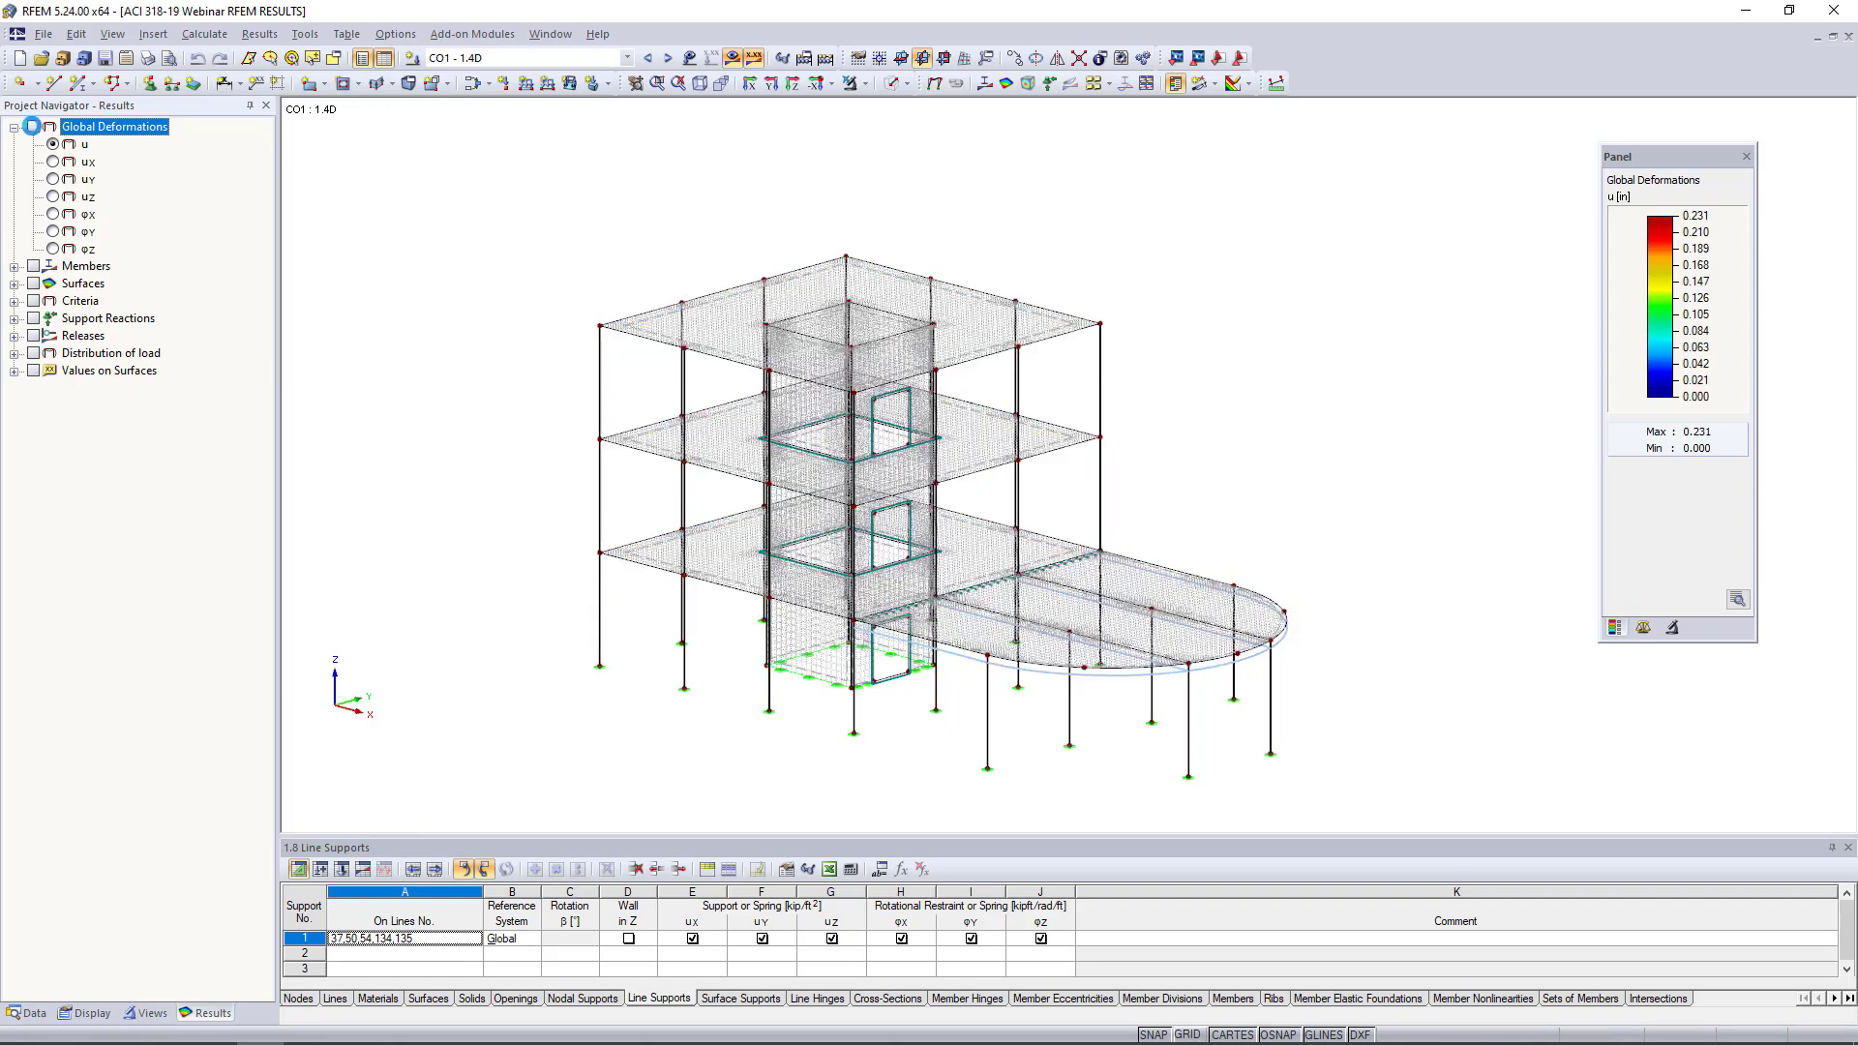
{"action": "left_click", "coordinate": [14, 127]}
{"action": "left_click", "coordinate": [13, 144]}
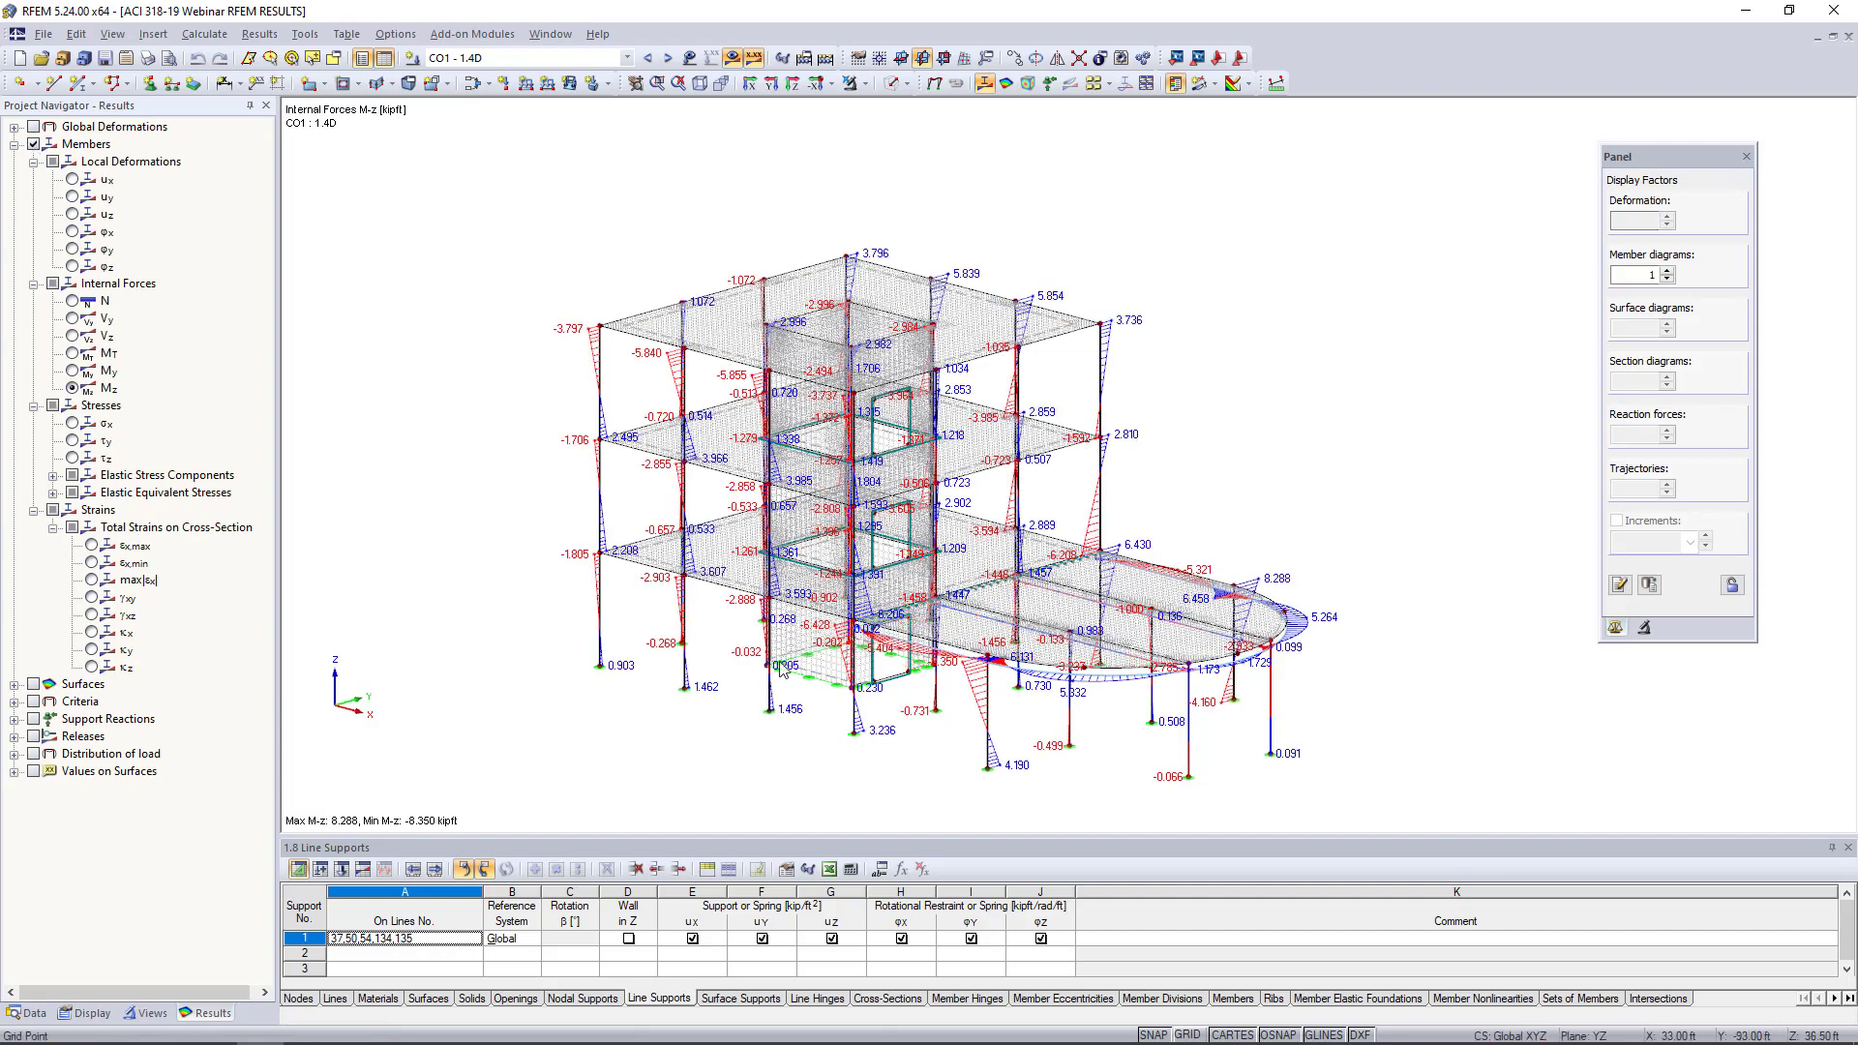
Isolate the four ground-floor columns where the main slab meets the curved slab, using visibility by selected objects
{"action": "middle_click_drag", "start_coordinate": [853, 638], "coordinate": [1203, 524], "text": "ctrl"}
{"action": "scroll", "coordinate": [1049, 734], "scroll_direction": "up", "scroll_amount": 5}
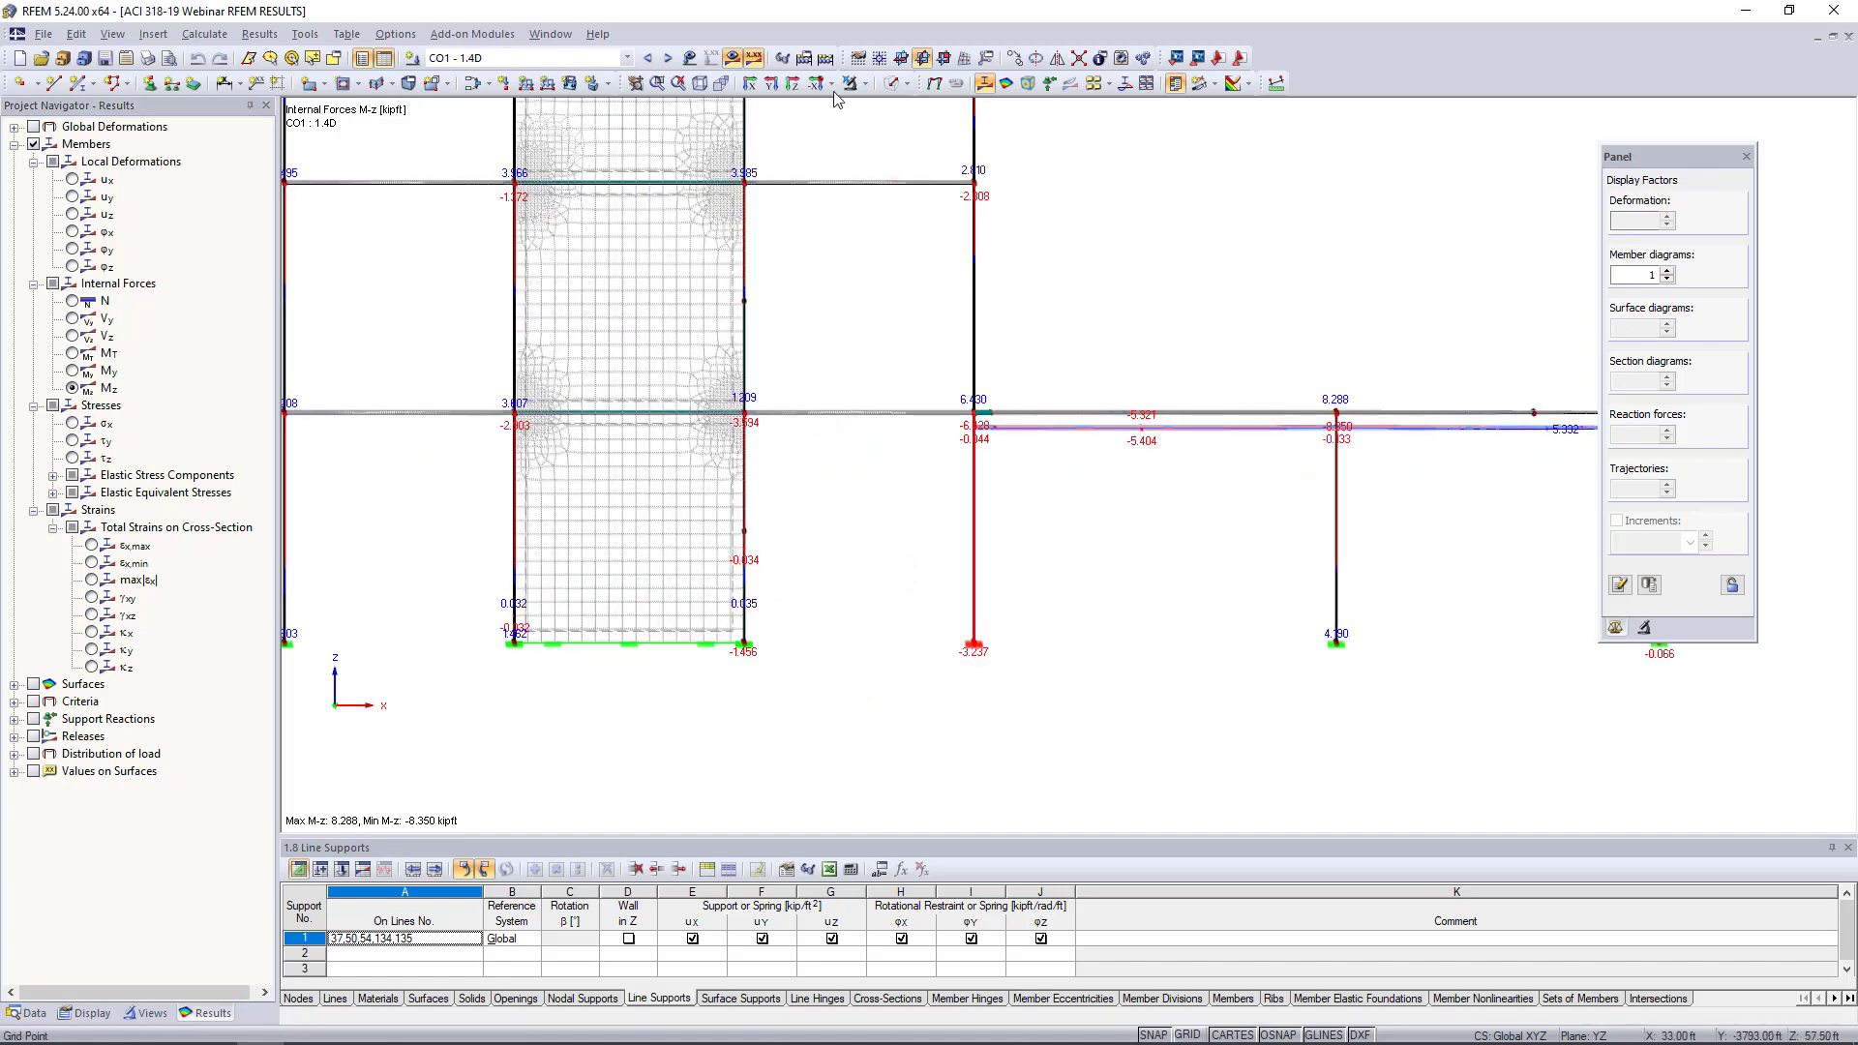
{"action": "left_click", "coordinate": [863, 84]}
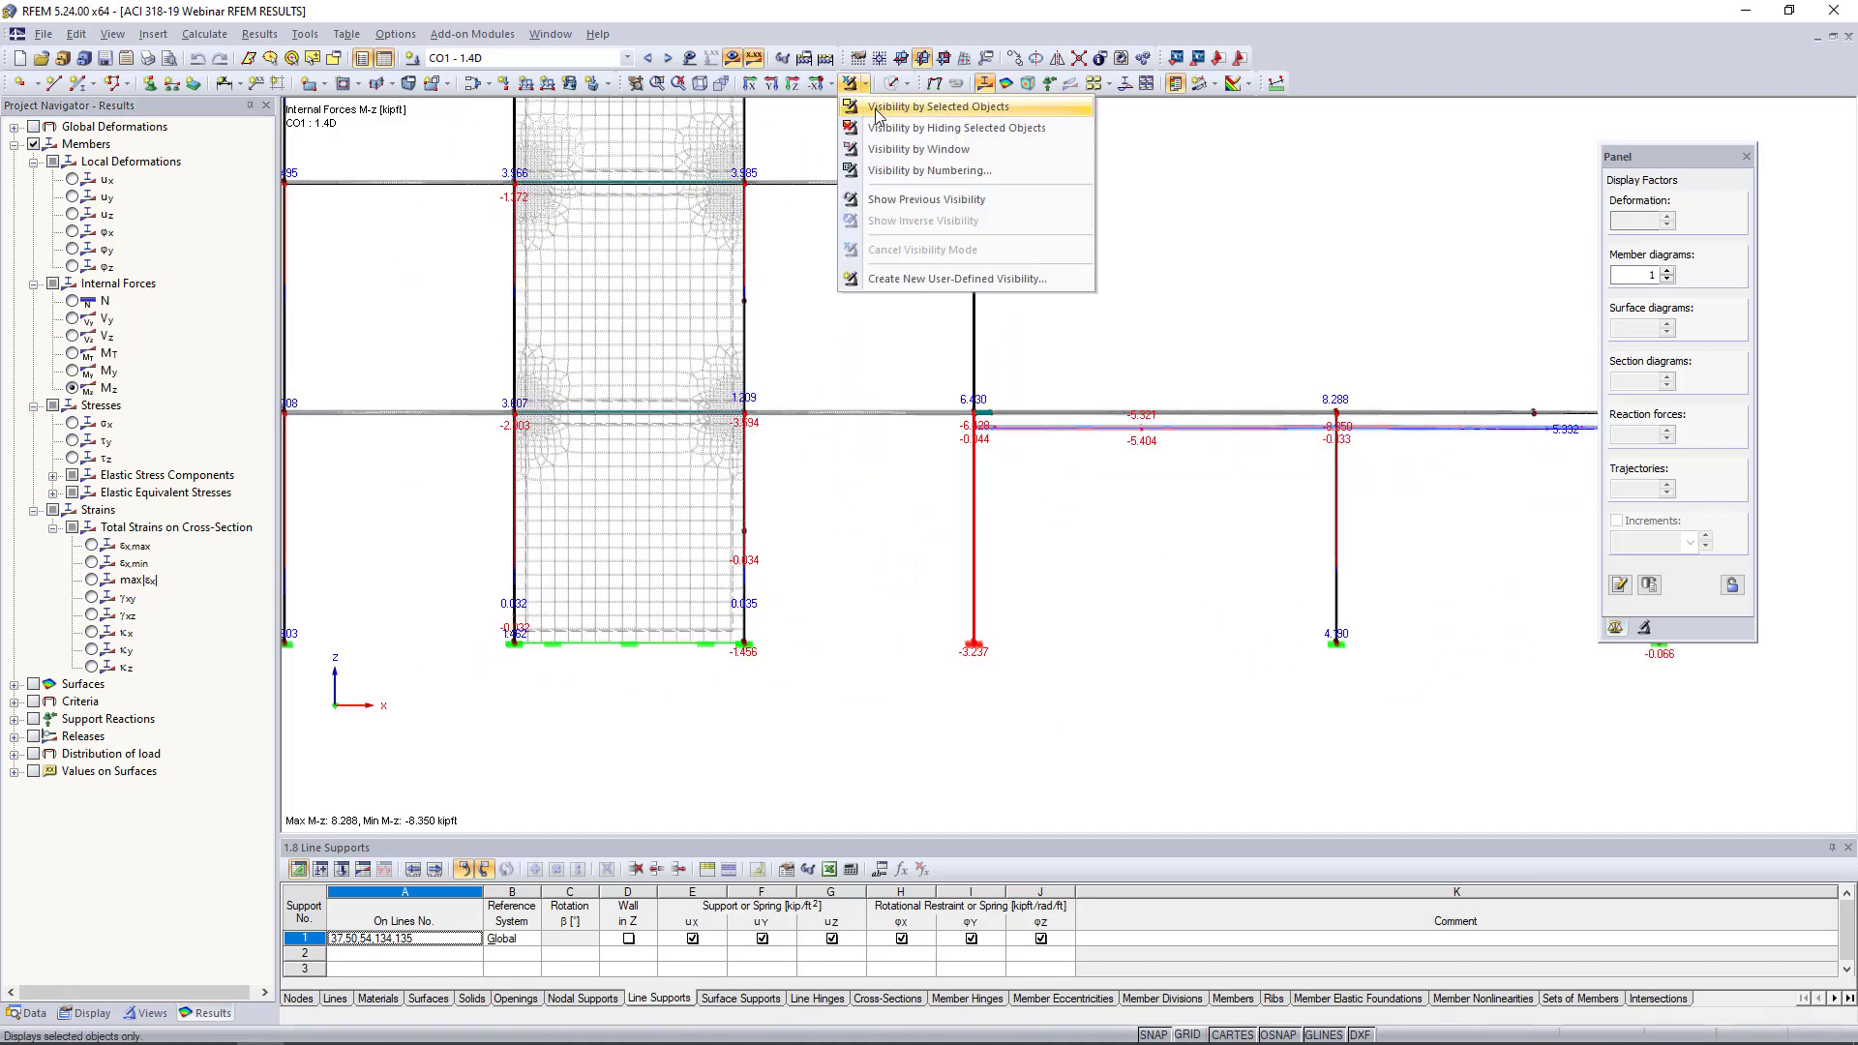
{"action": "left_click", "coordinate": [878, 108]}
{"action": "middle_click_drag", "start_coordinate": [1157, 294], "coordinate": [992, 356], "text": "ctrl"}
{"action": "scroll", "coordinate": [945, 528], "scroll_direction": "up", "scroll_amount": 3}
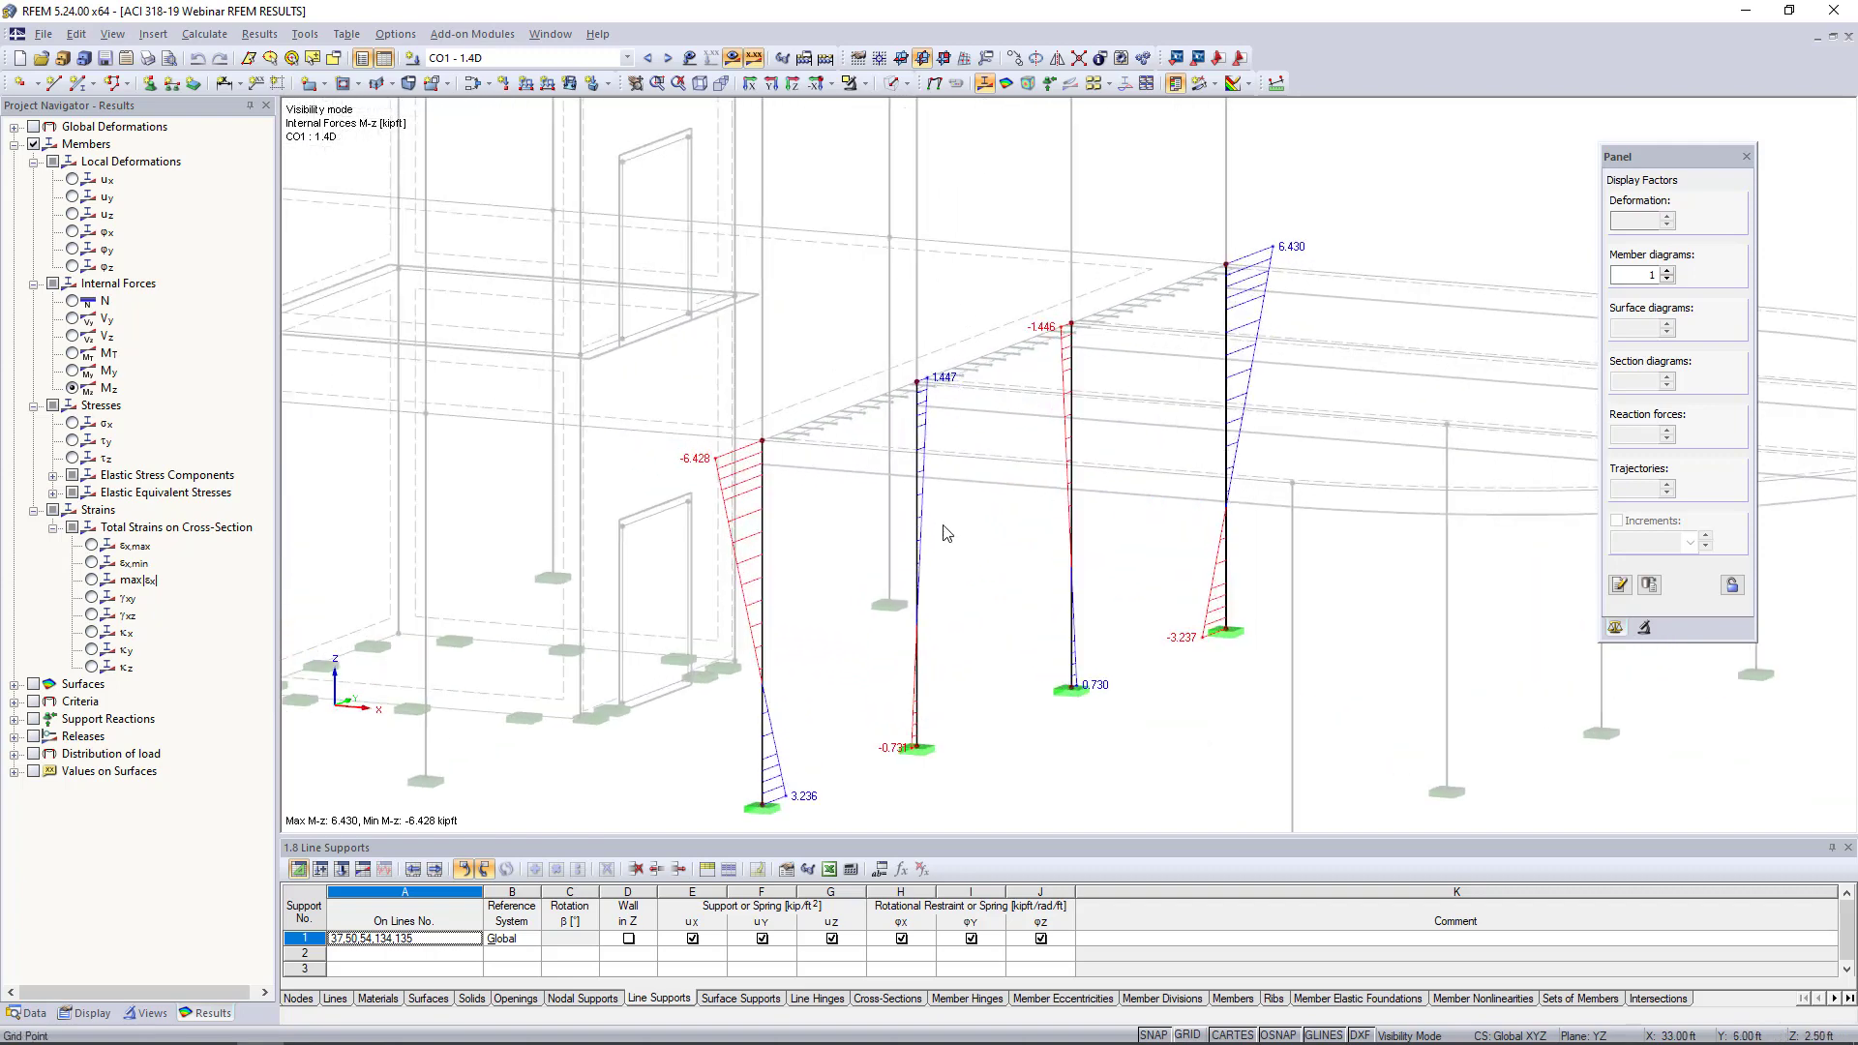
Review the isolated columns' internal force diagrams for N, Vy, Vz and Mz under CO1
{"action": "left_click", "coordinate": [73, 301]}
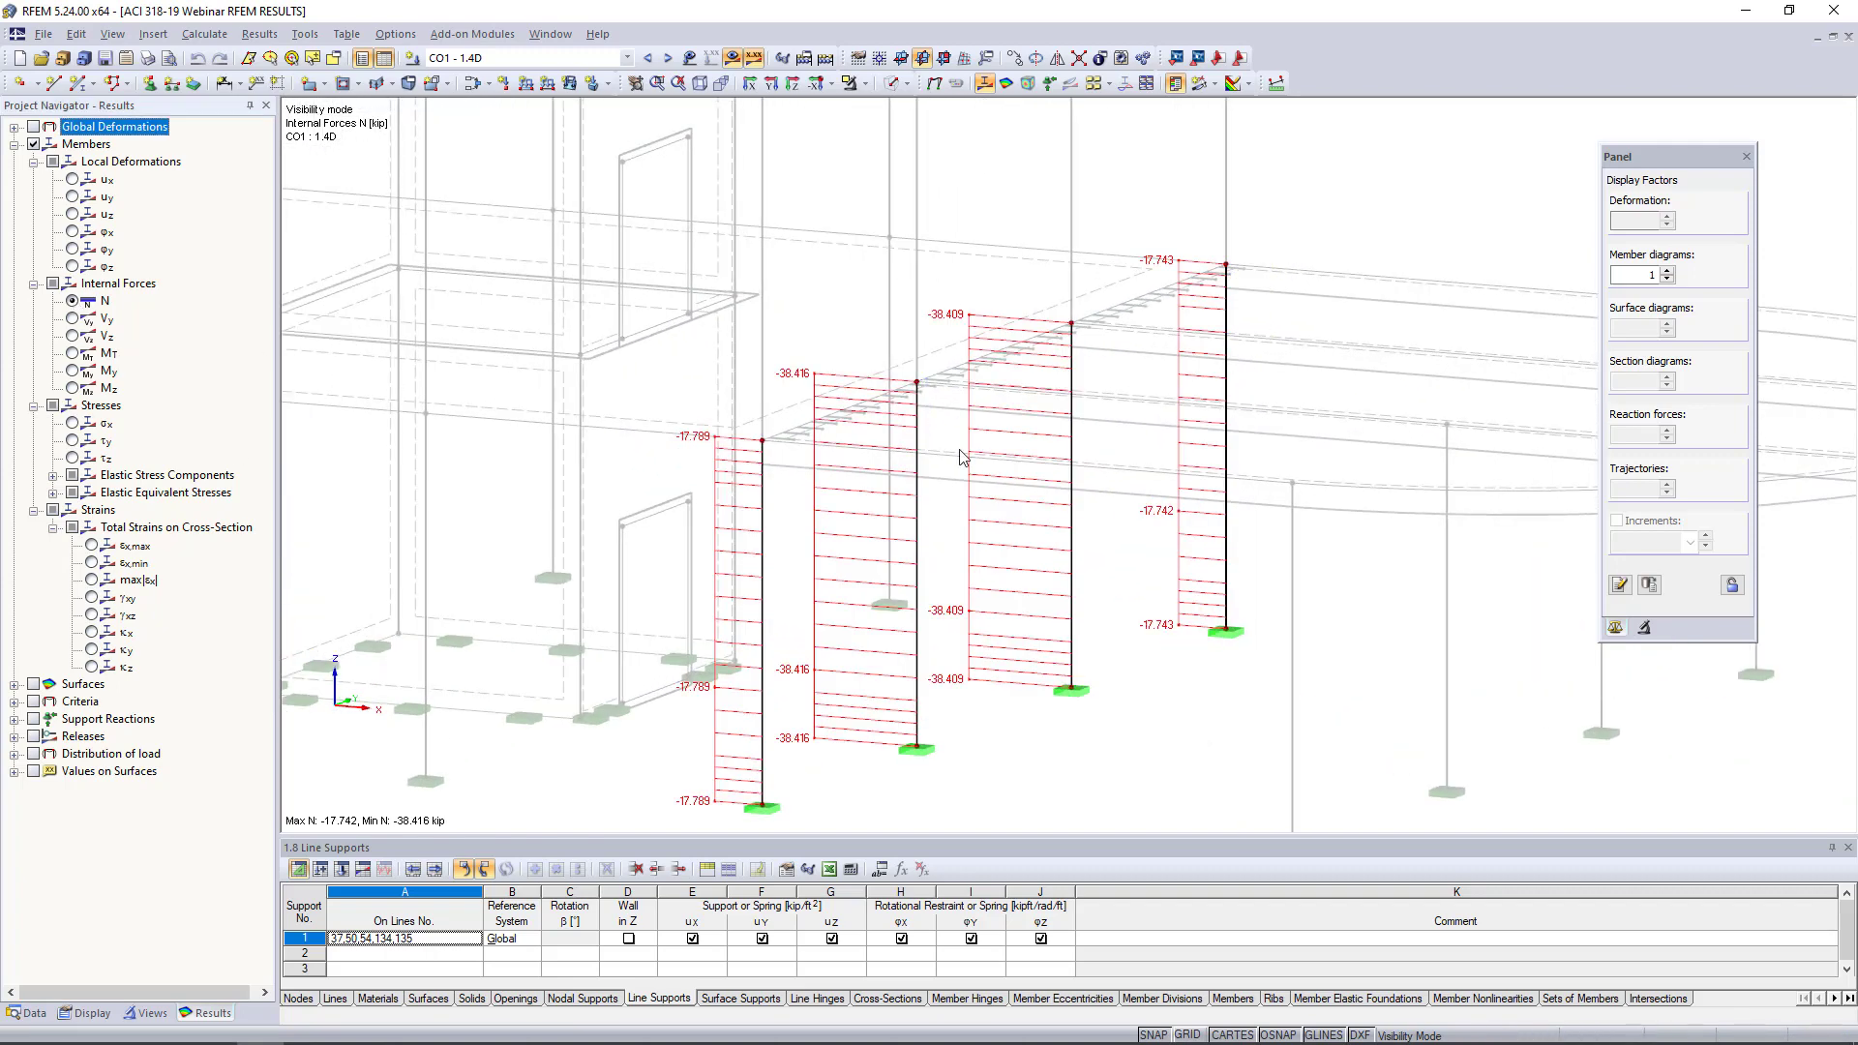
{"action": "scroll", "coordinate": [961, 456], "scroll_direction": "down", "scroll_amount": 1}
{"action": "middle_click_drag", "start_coordinate": [961, 457], "coordinate": [798, 458], "text": "ctrl"}
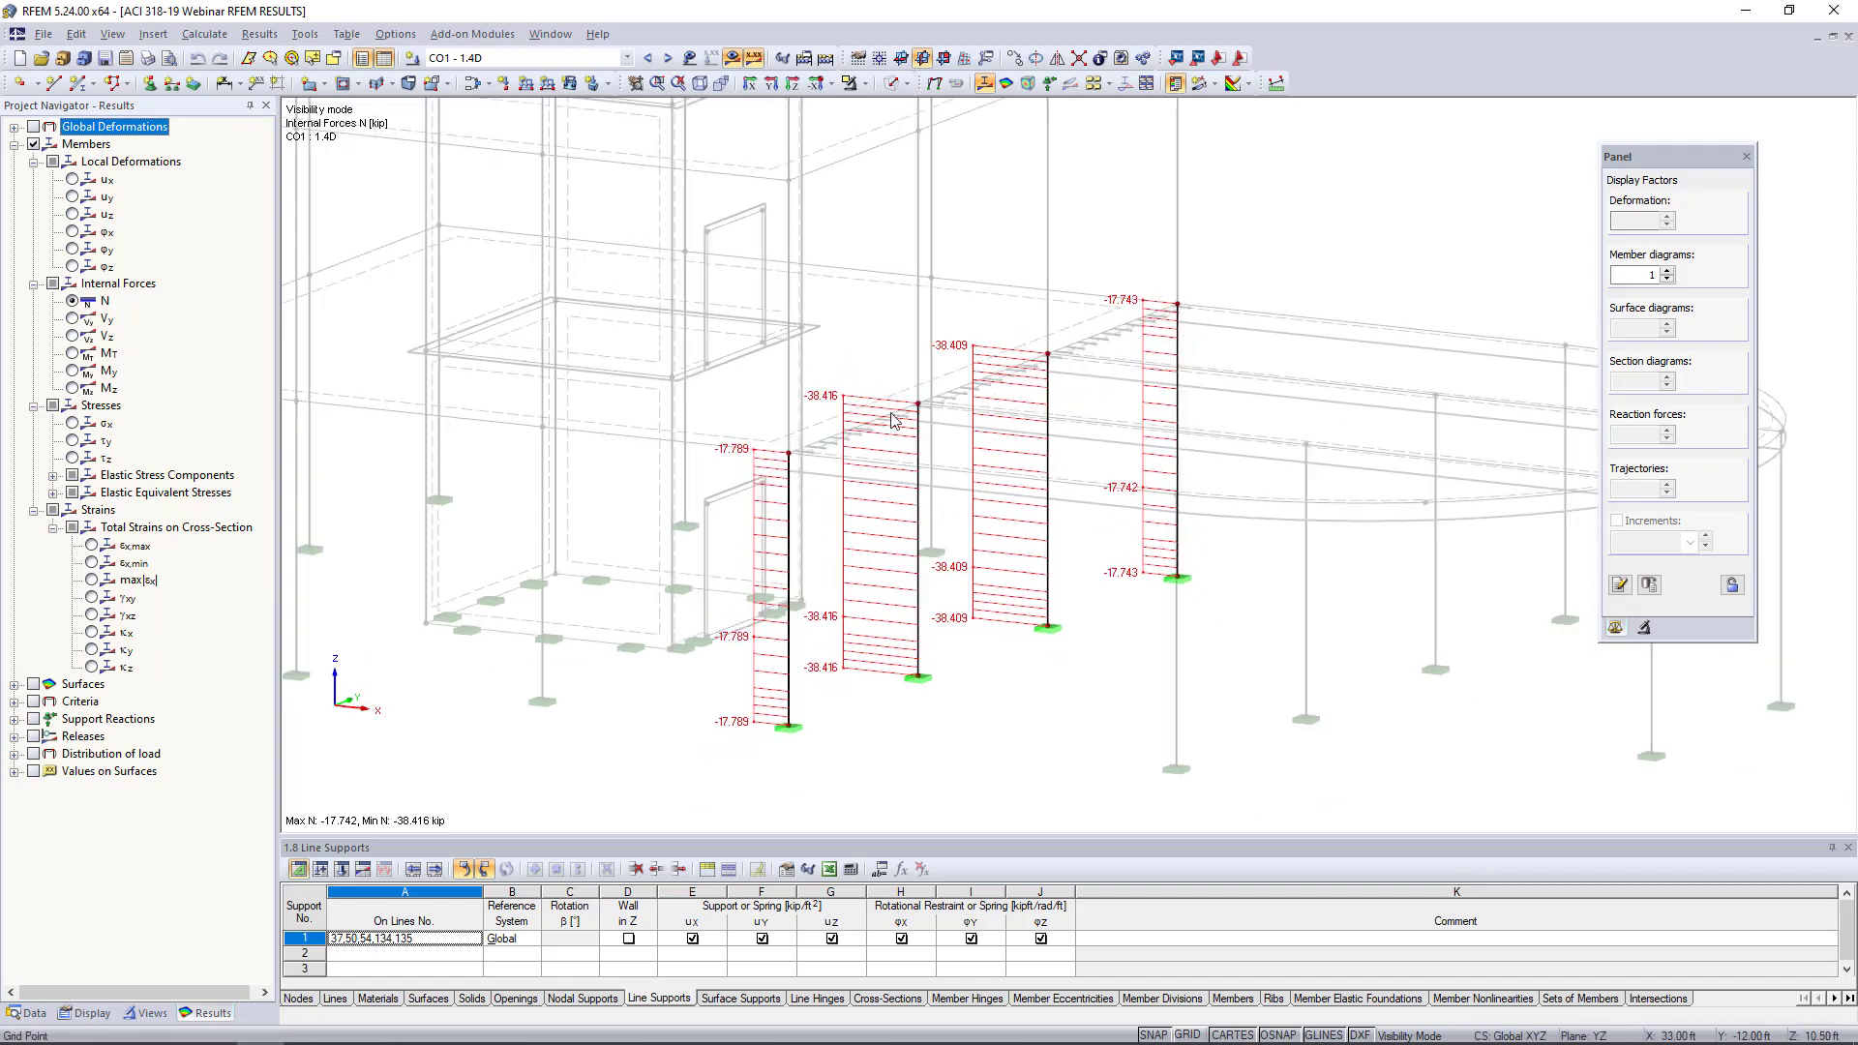
{"action": "left_click", "coordinate": [72, 319]}
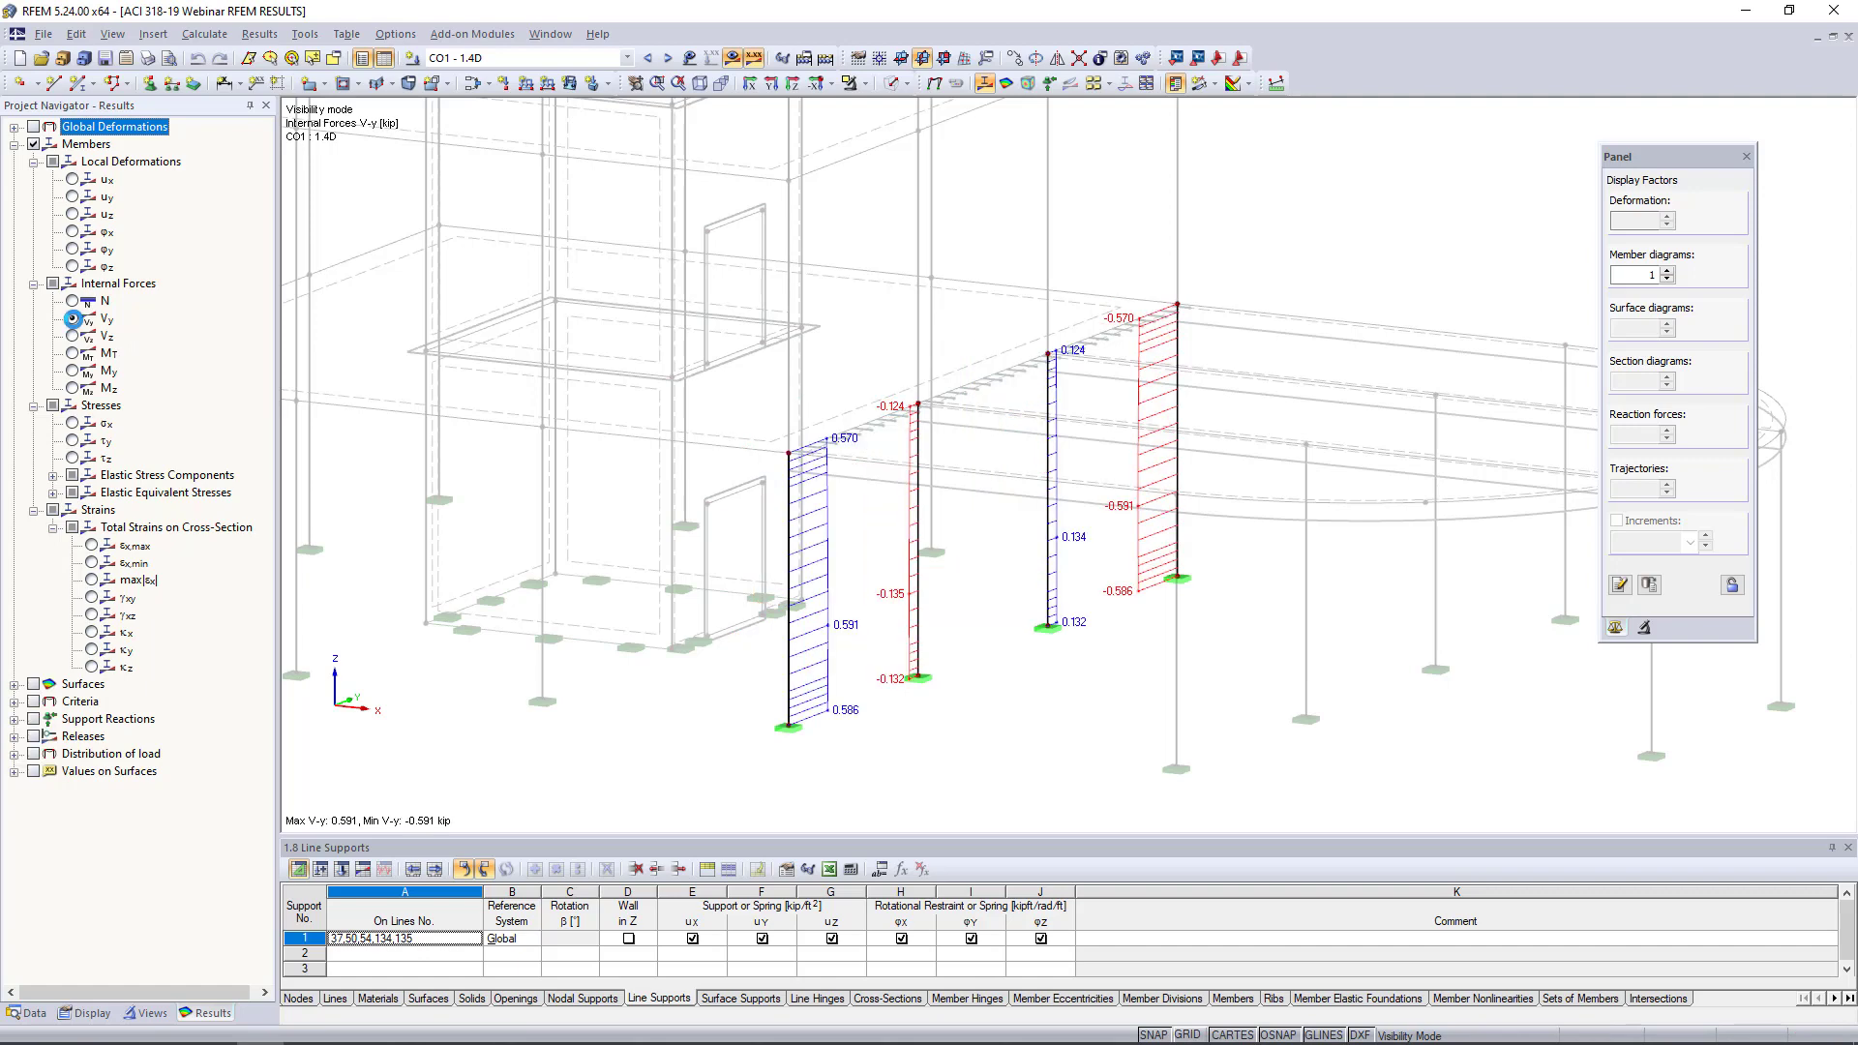
{"action": "left_click", "coordinate": [75, 337]}
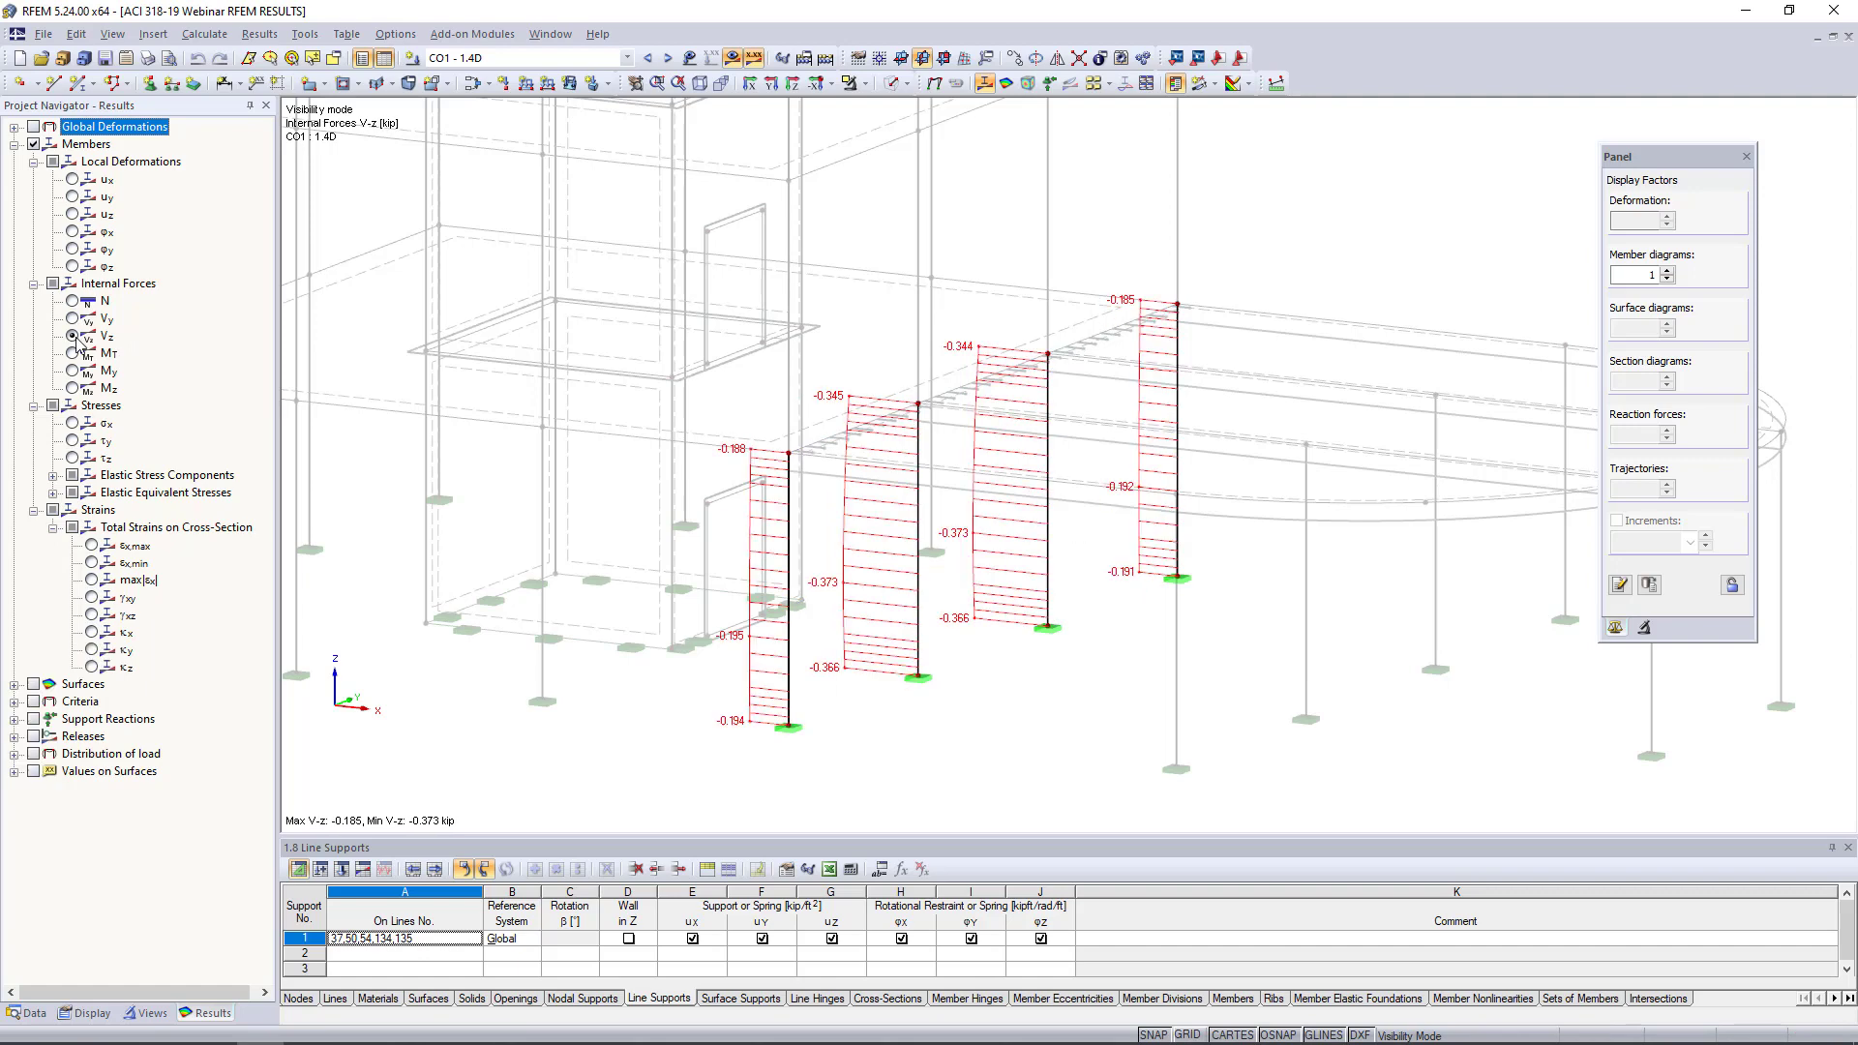
{"action": "left_click", "coordinate": [73, 388]}
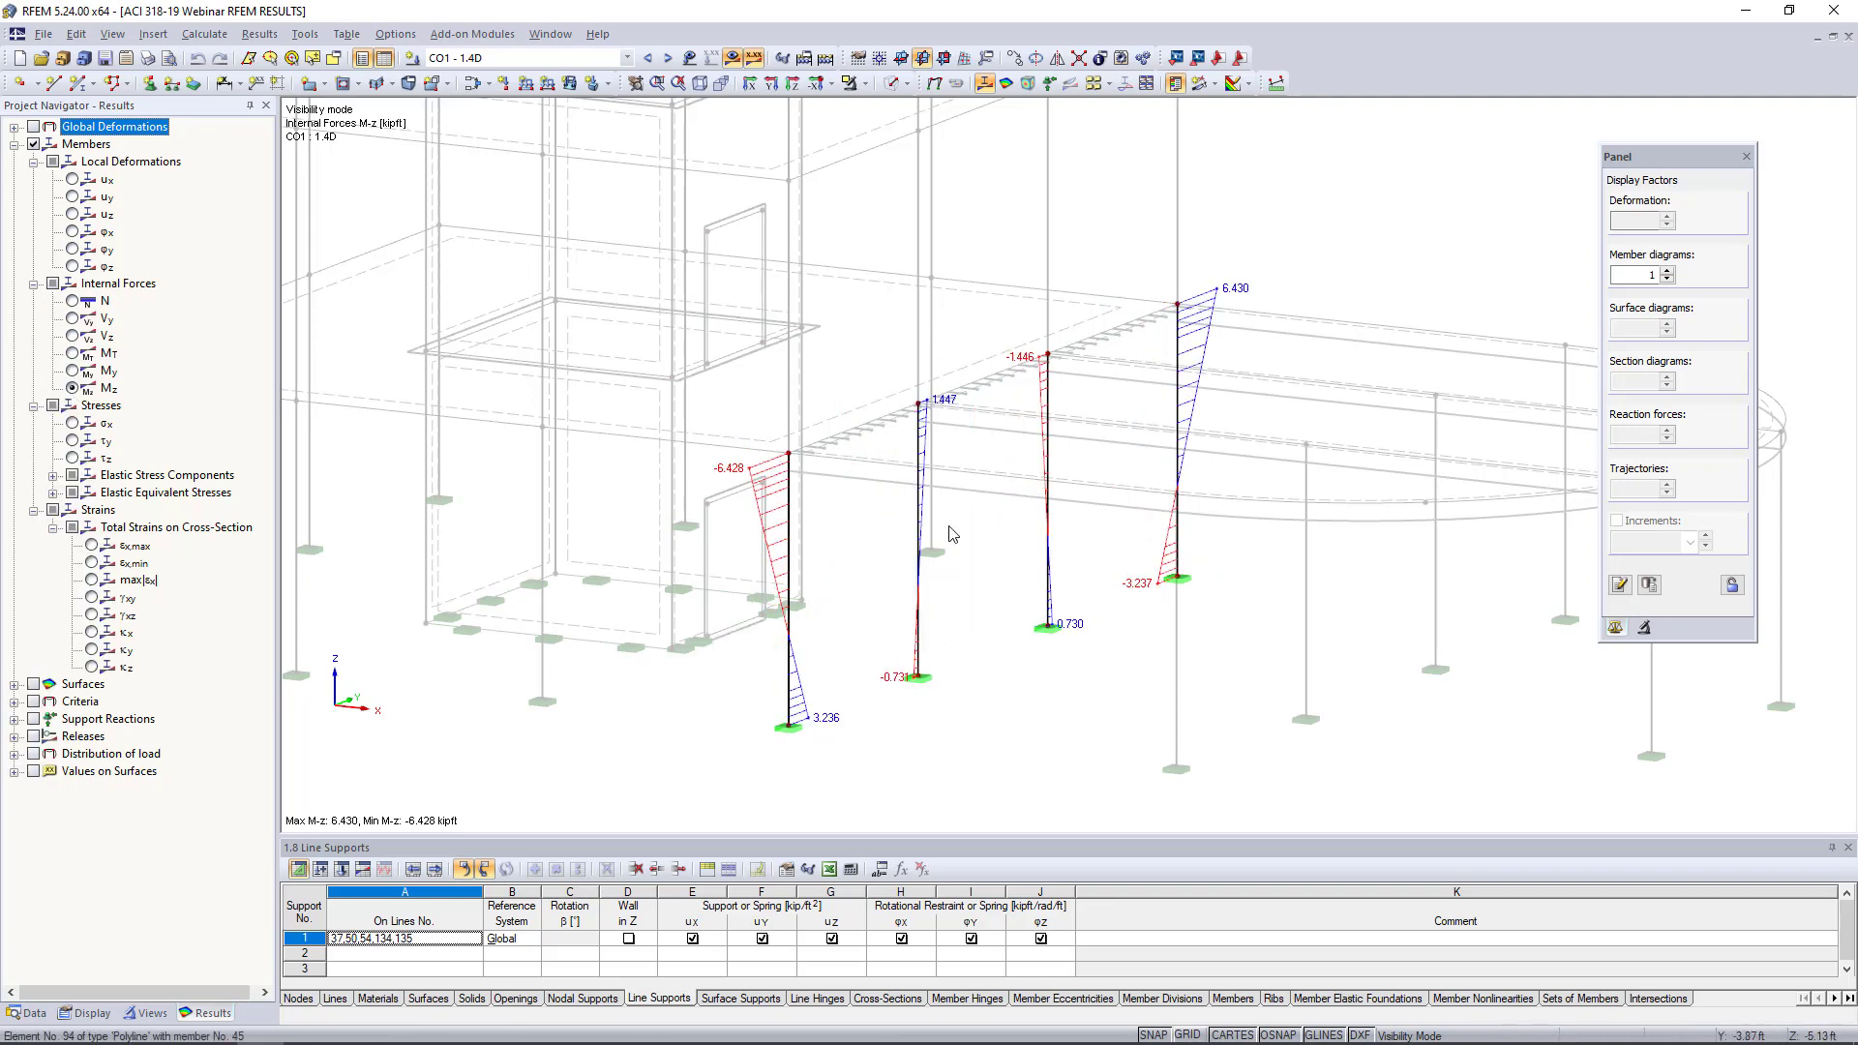
Enlarge the table area below the model while keeping the isolated columns and their Mz diagrams in view
{"action": "left_click_drag", "start_coordinate": [1056, 835], "coordinate": [1057, 677]}
{"action": "middle_click_drag", "start_coordinate": [1118, 533], "coordinate": [1129, 431]}
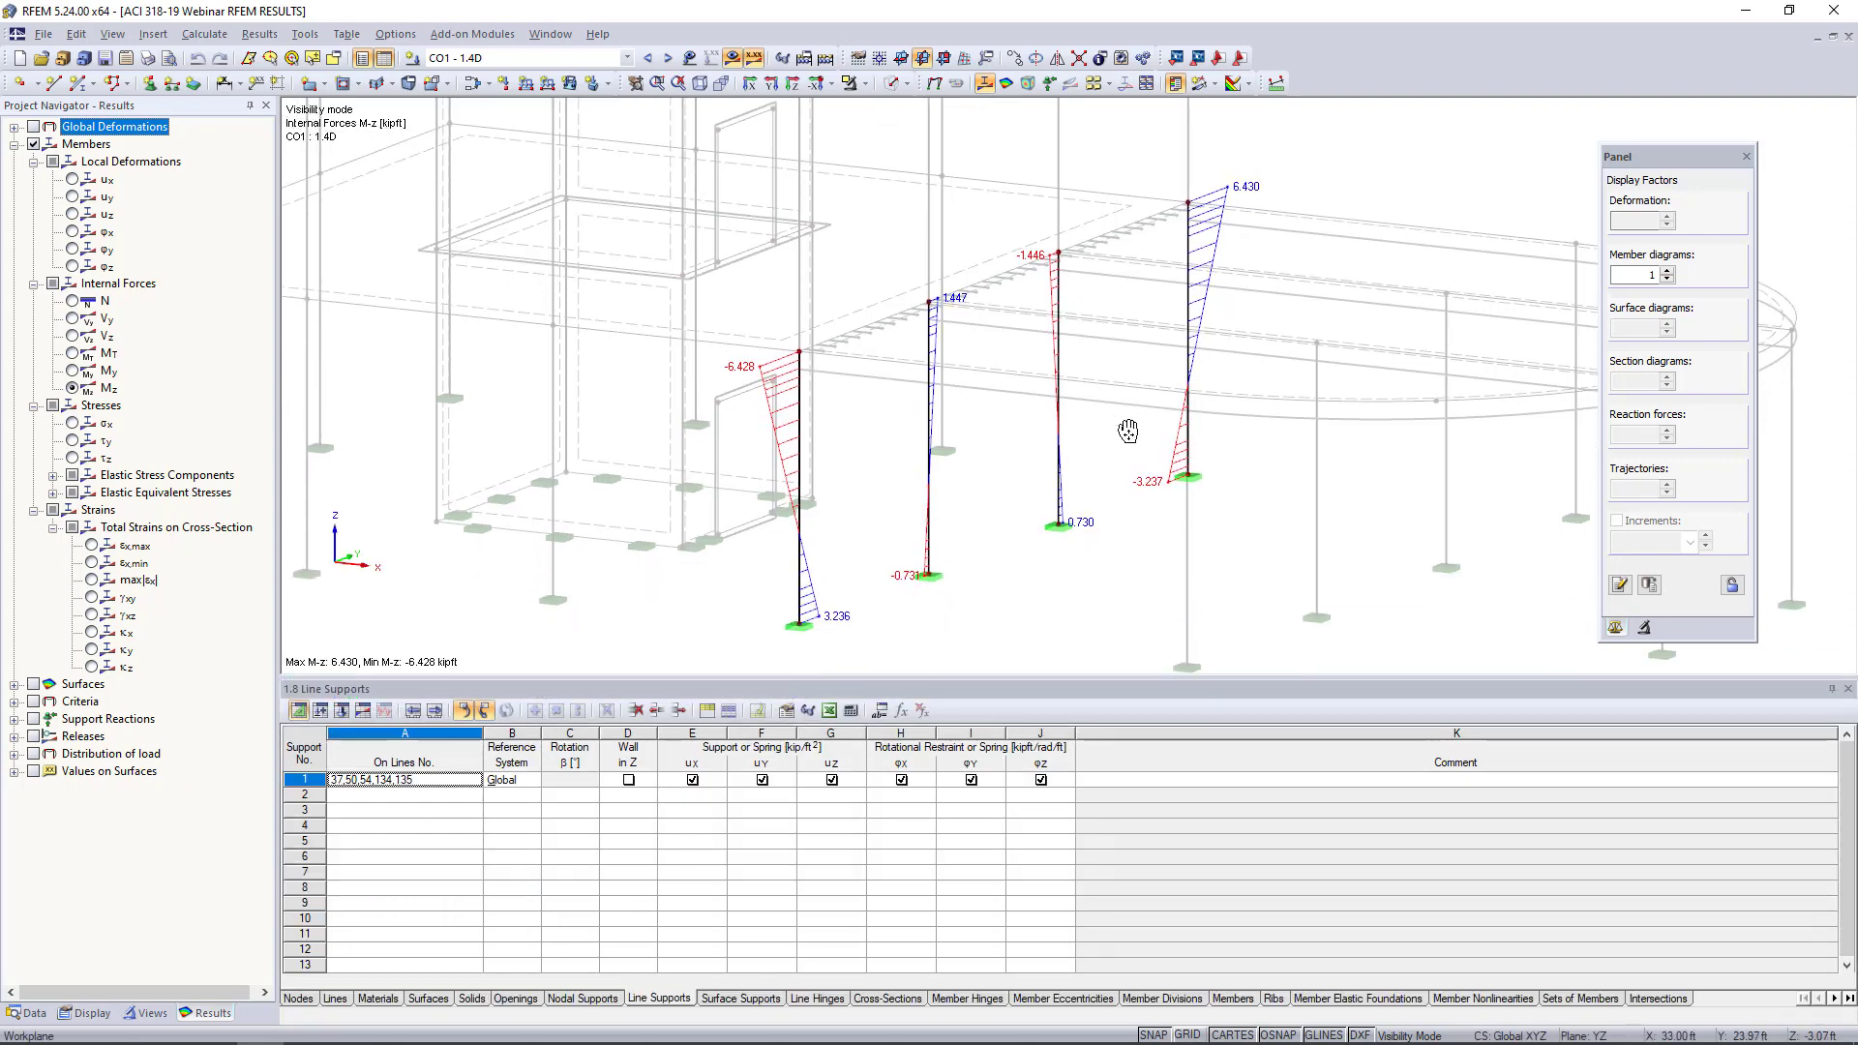
{"action": "scroll", "coordinate": [1129, 430], "scroll_direction": "up", "scroll_amount": 1}
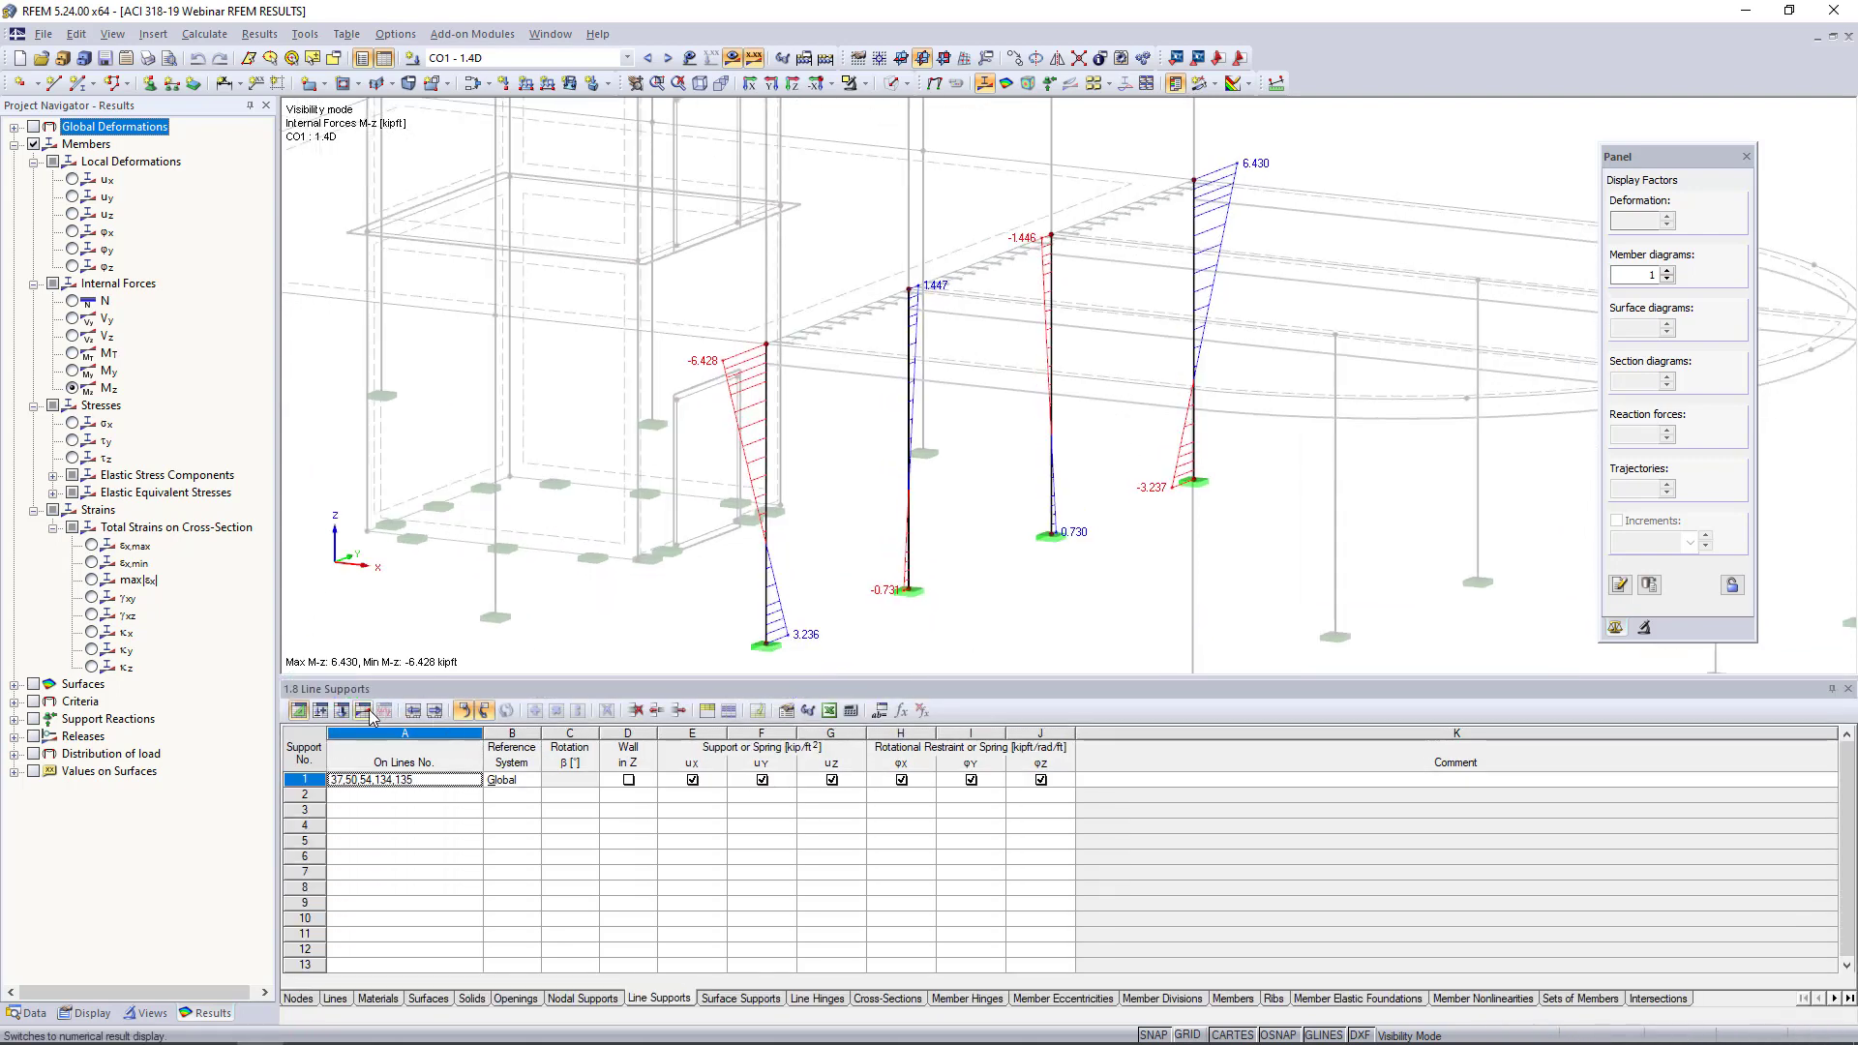
Switch the table to results and review the members' internal forces for CO1, enlarging and reducing the table area
{"action": "left_click", "coordinate": [364, 711]}
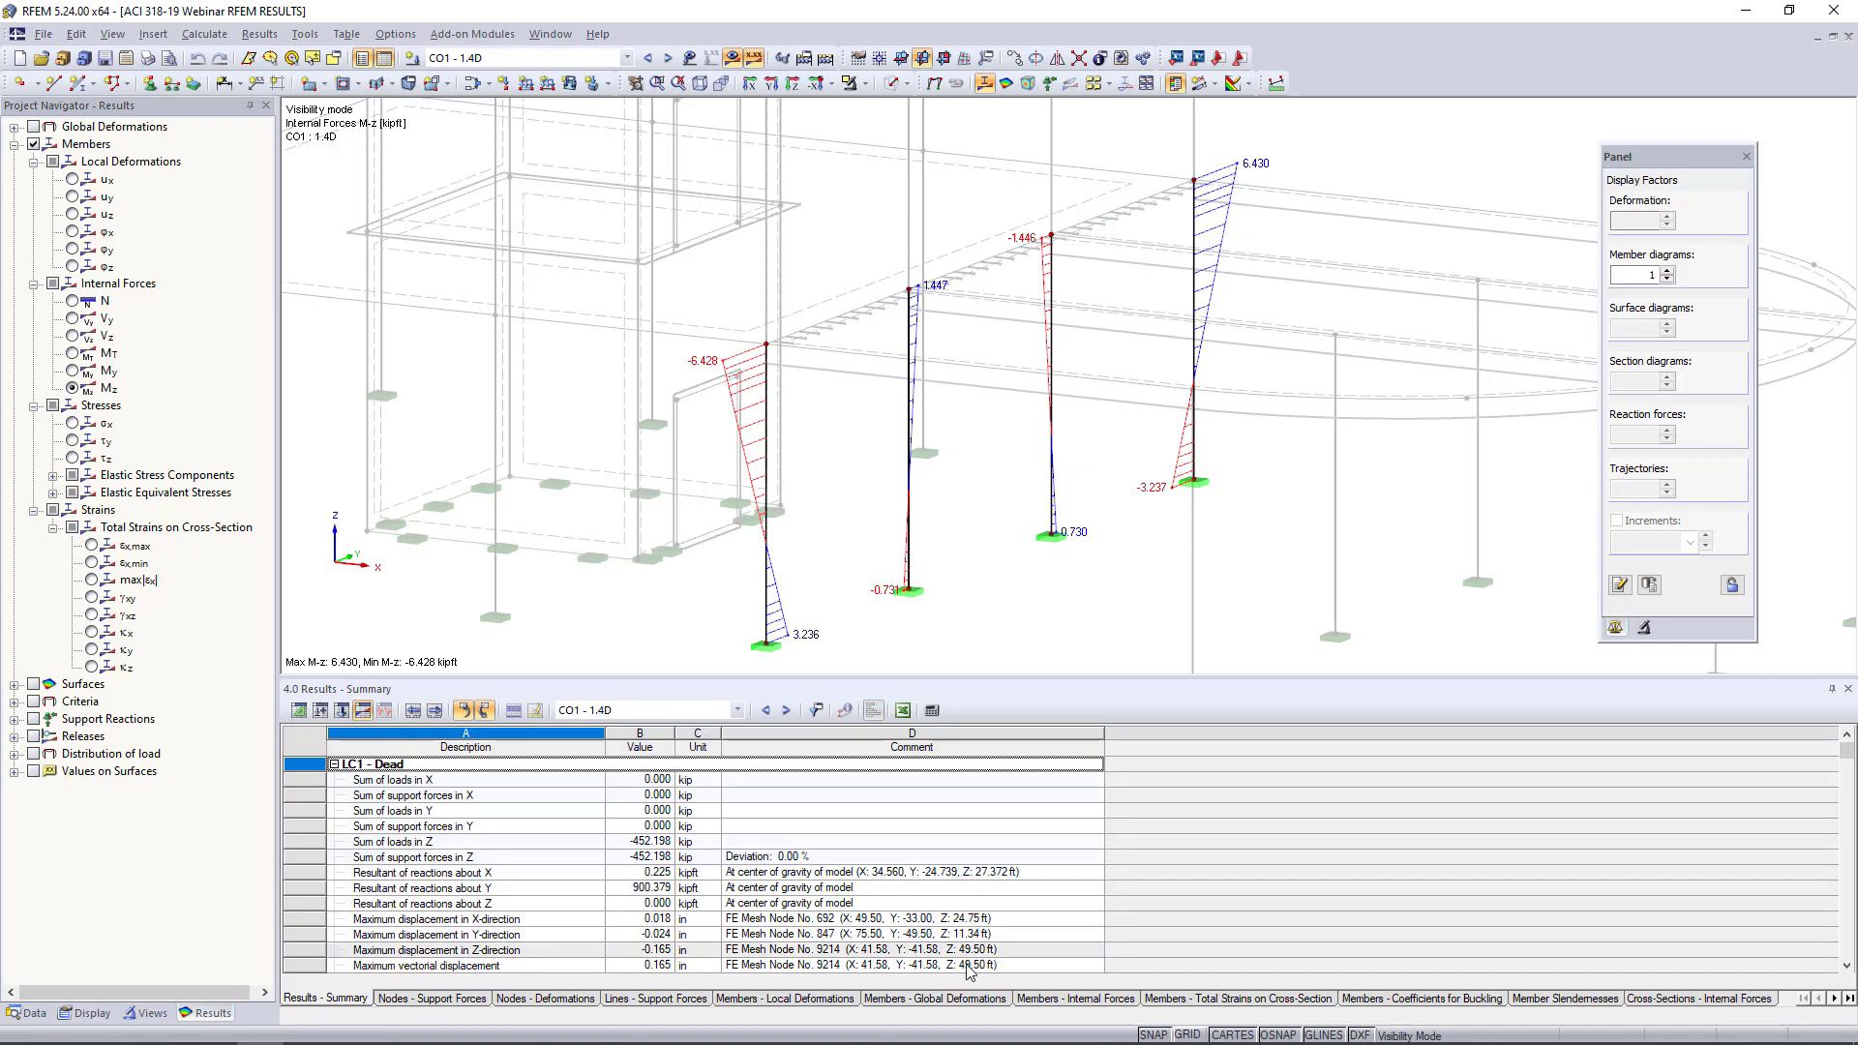
{"action": "left_click", "coordinate": [1053, 1003]}
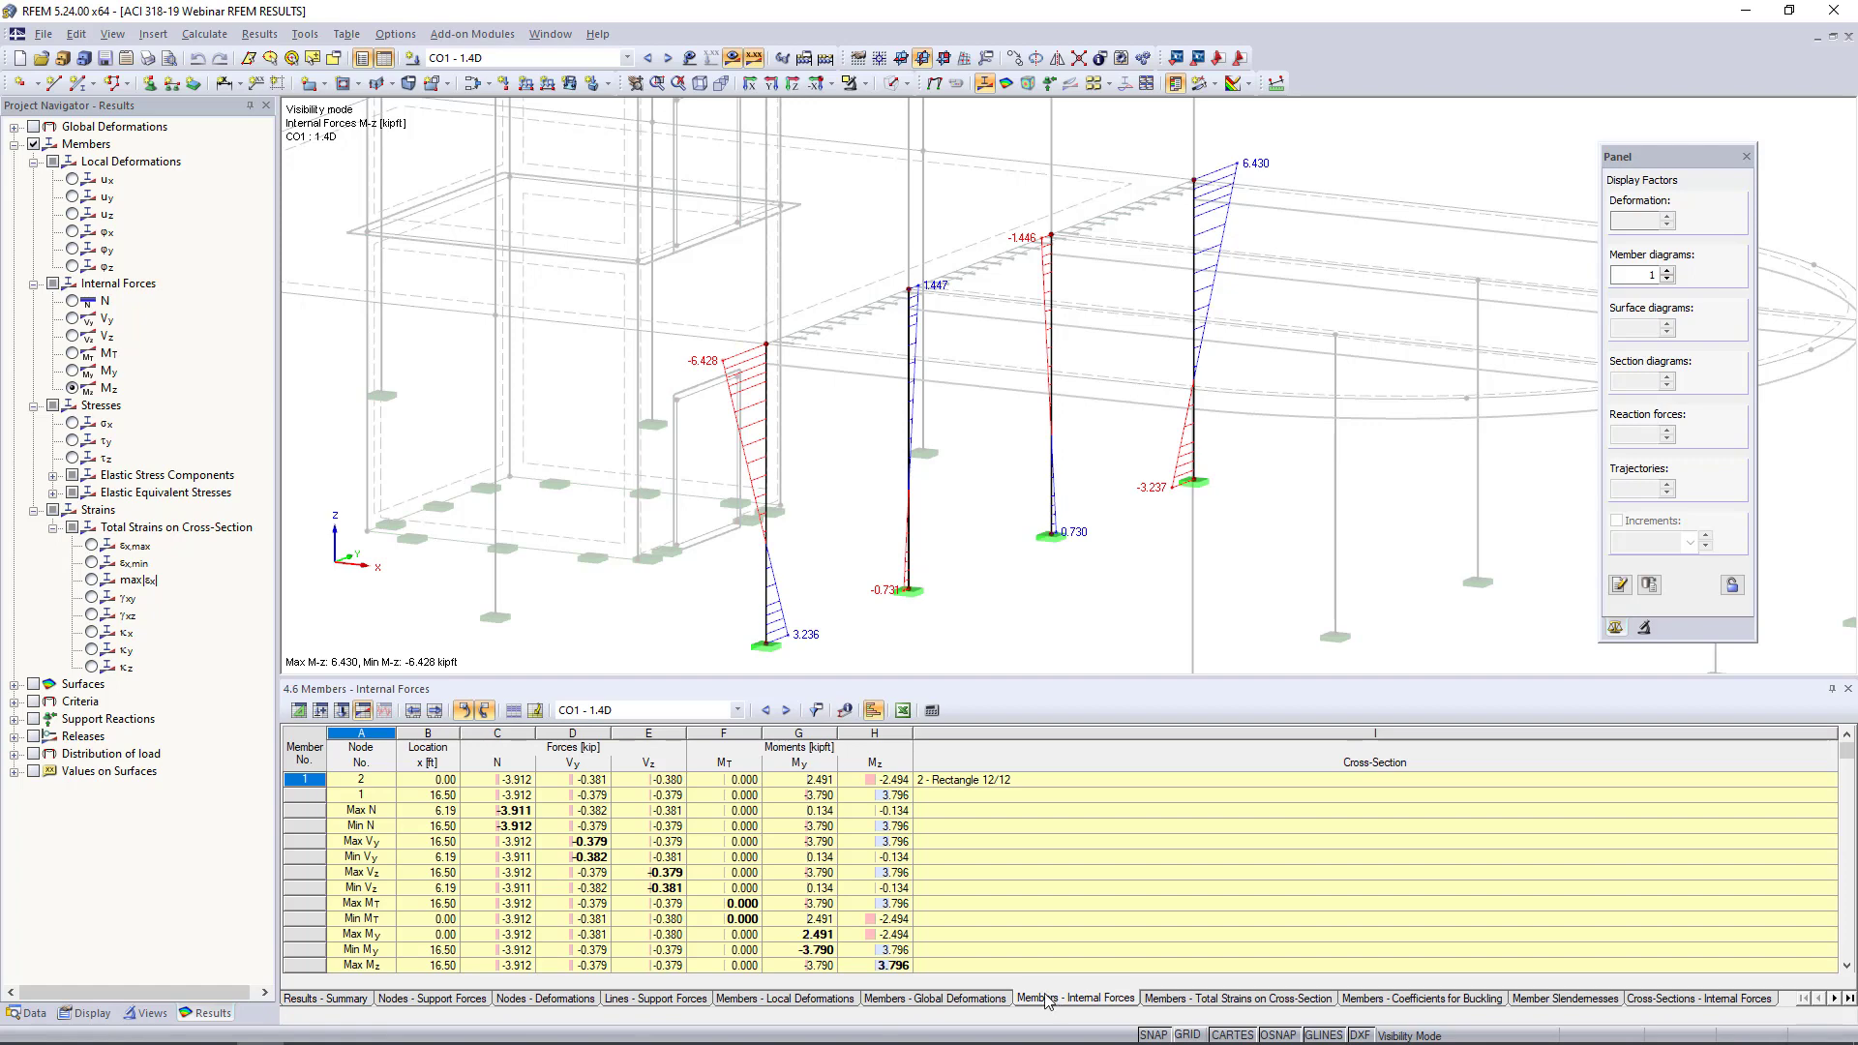
{"action": "left_click_drag", "start_coordinate": [945, 680], "coordinate": [929, 599]}
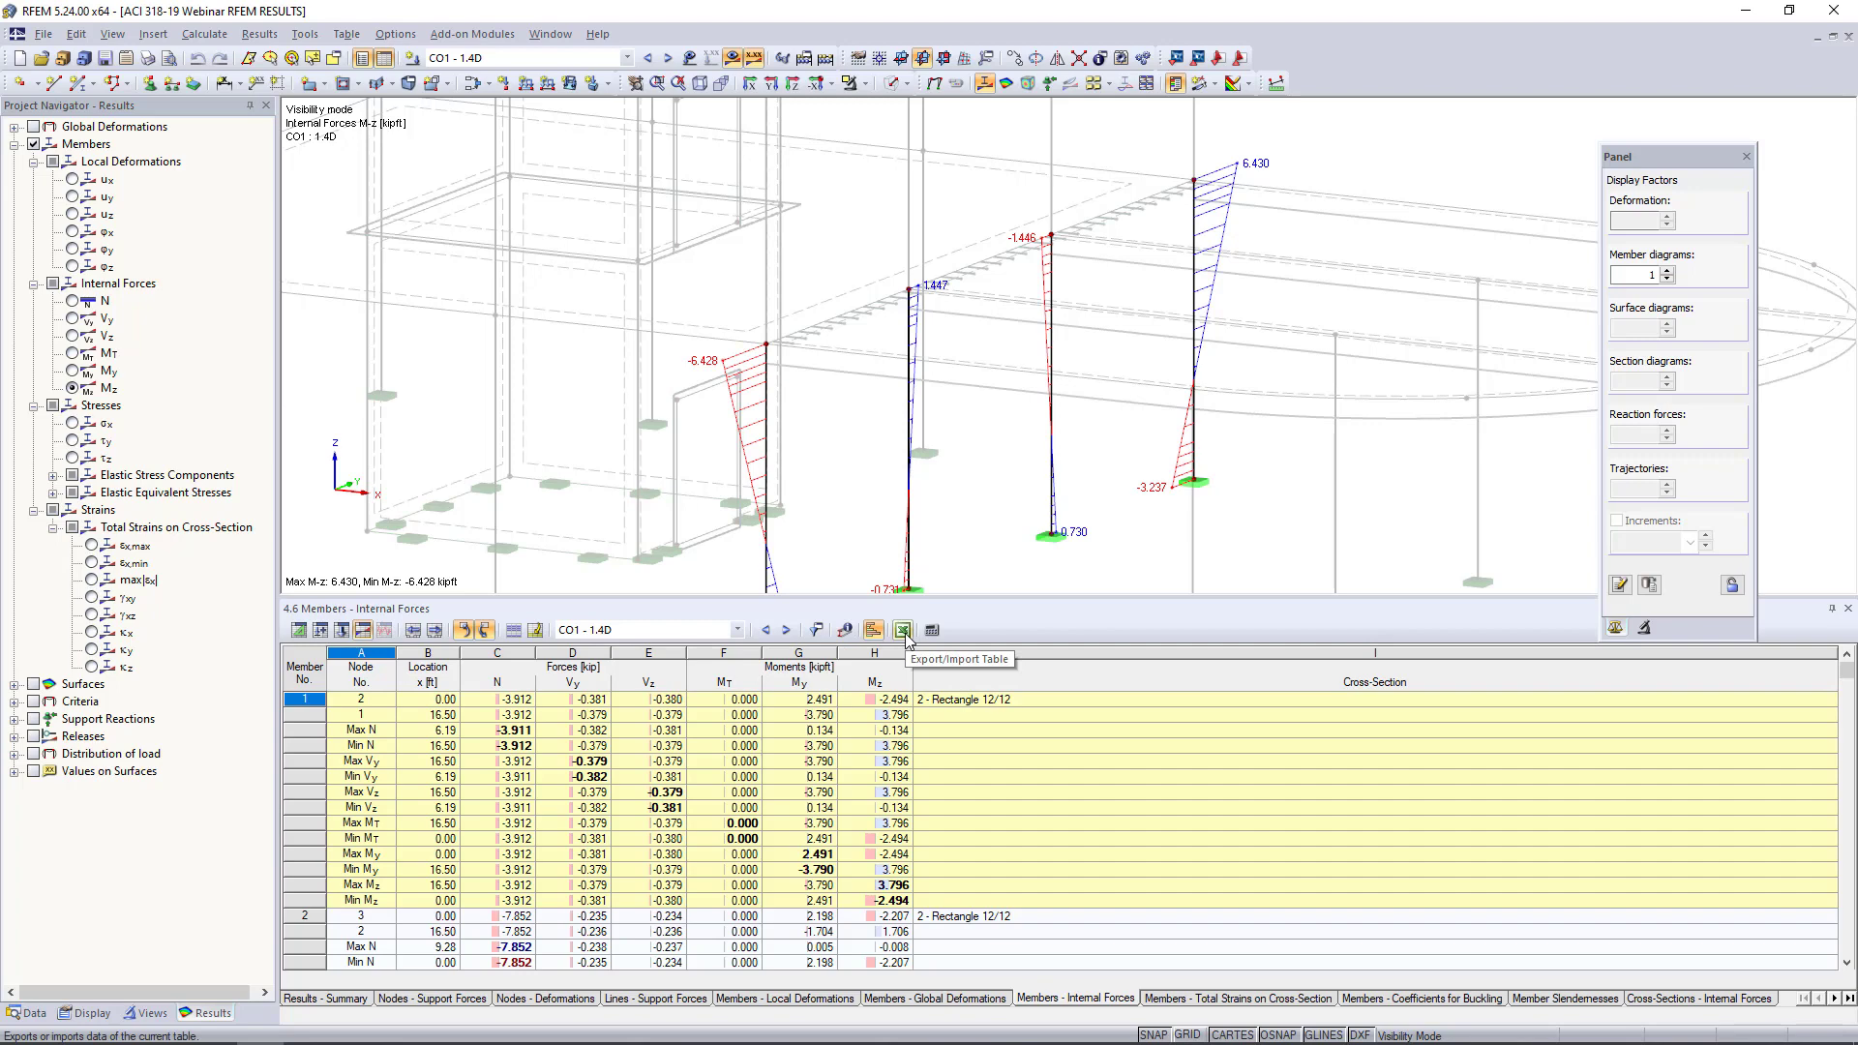
{"action": "left_click_drag", "start_coordinate": [946, 600], "coordinate": [969, 772]}
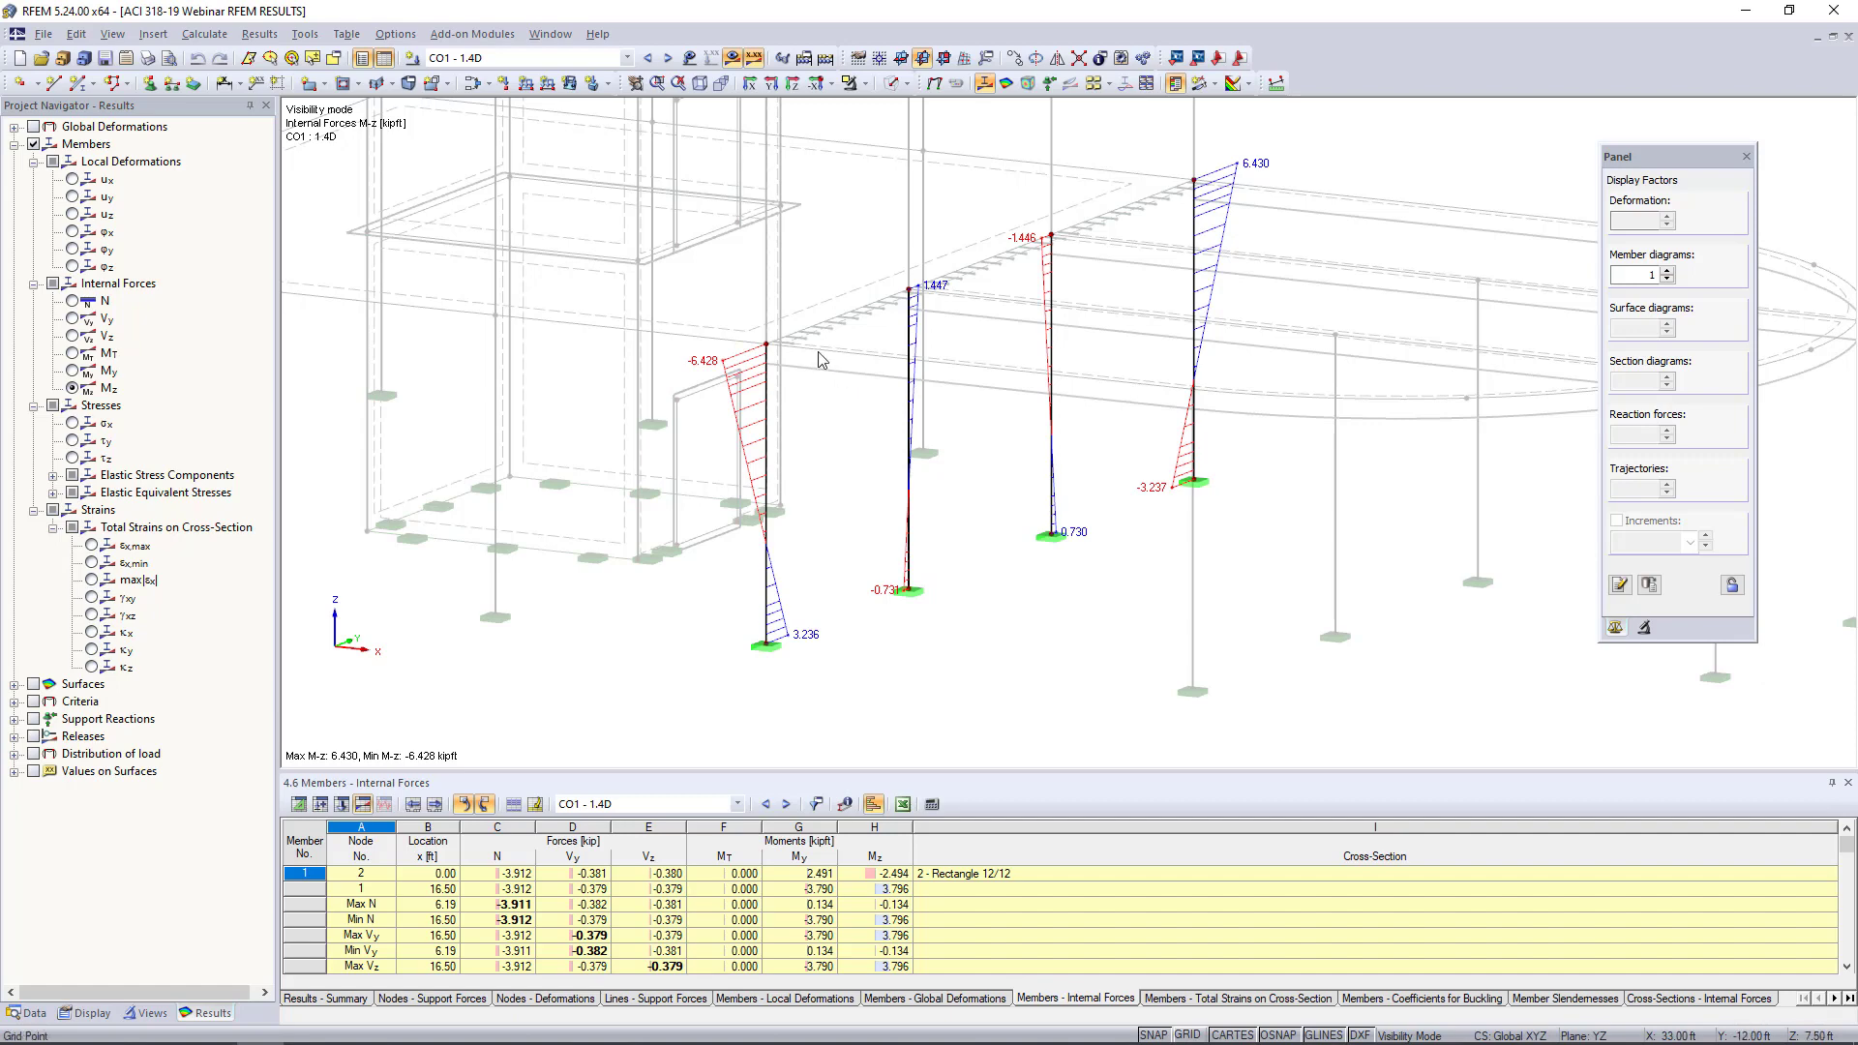
Review the result diagrams of the frontmost isolated column, adding N and Vy and advancing to CO3: 1.2D + 1.6L2
{"action": "right_click", "coordinate": [771, 423]}
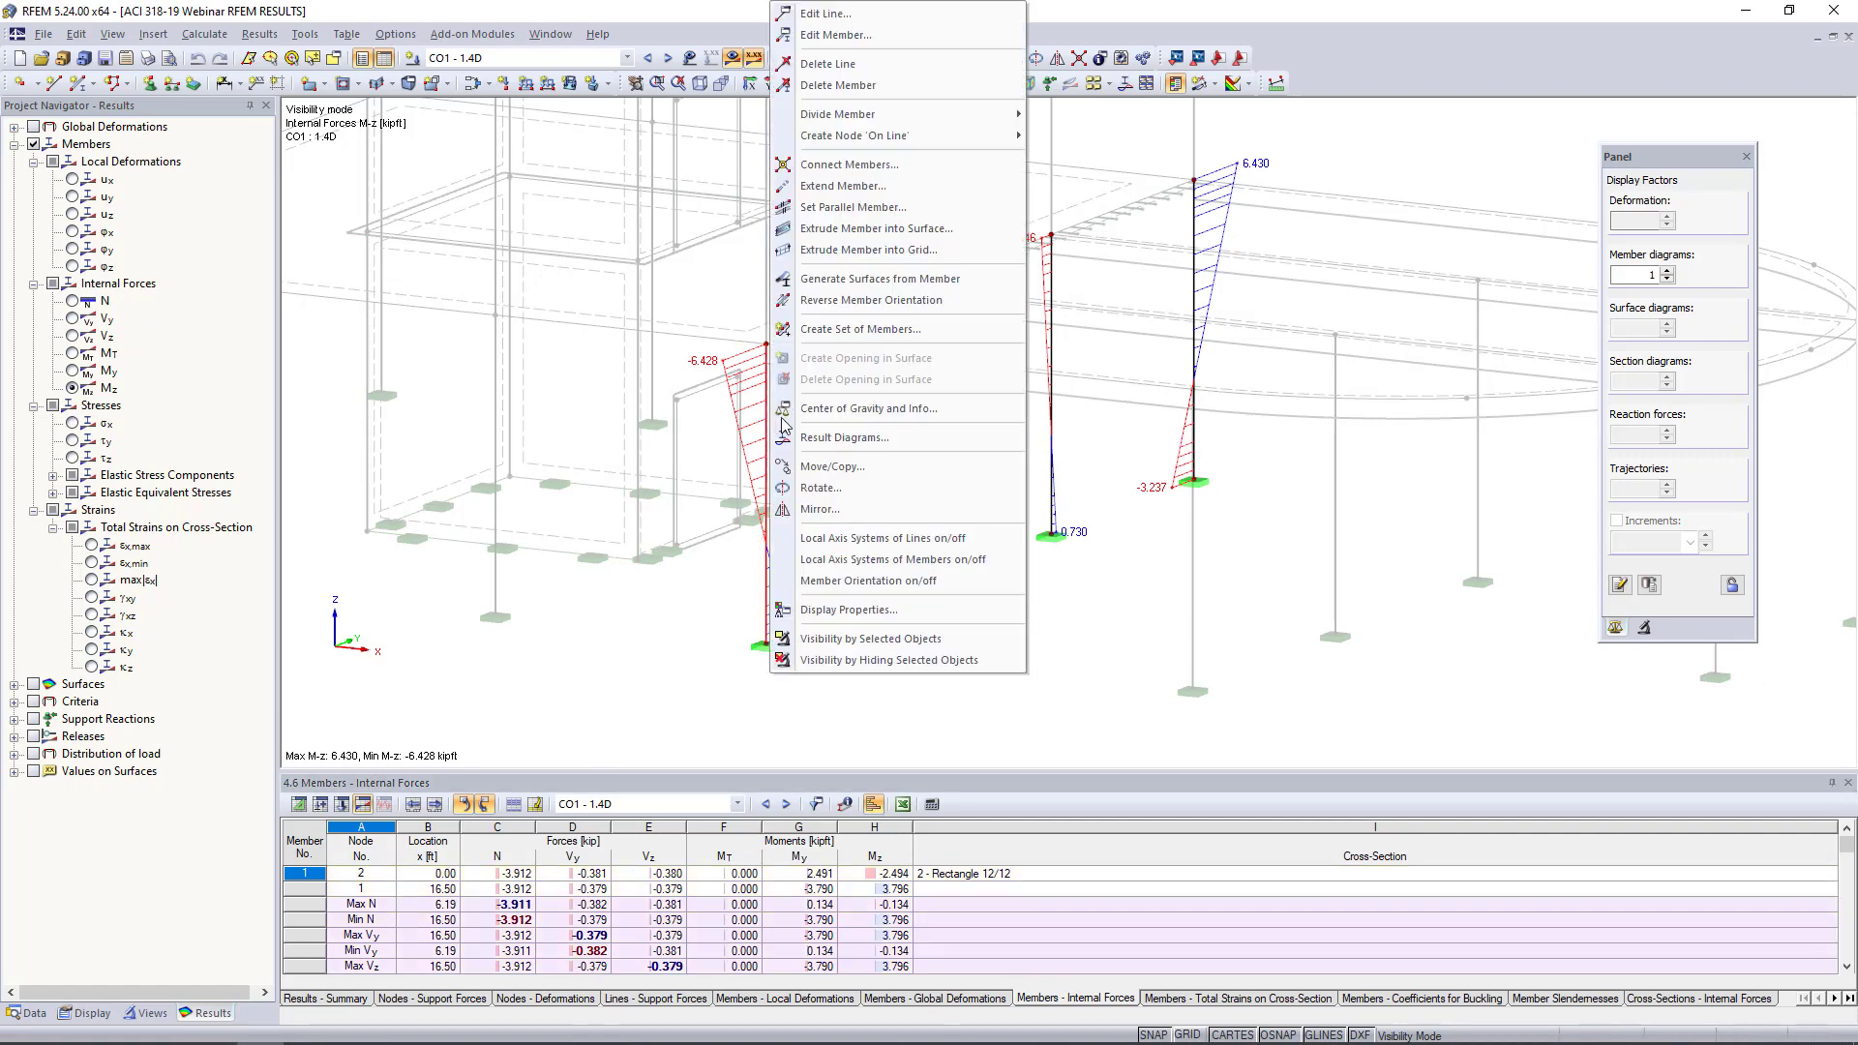
{"action": "left_click", "coordinate": [814, 441]}
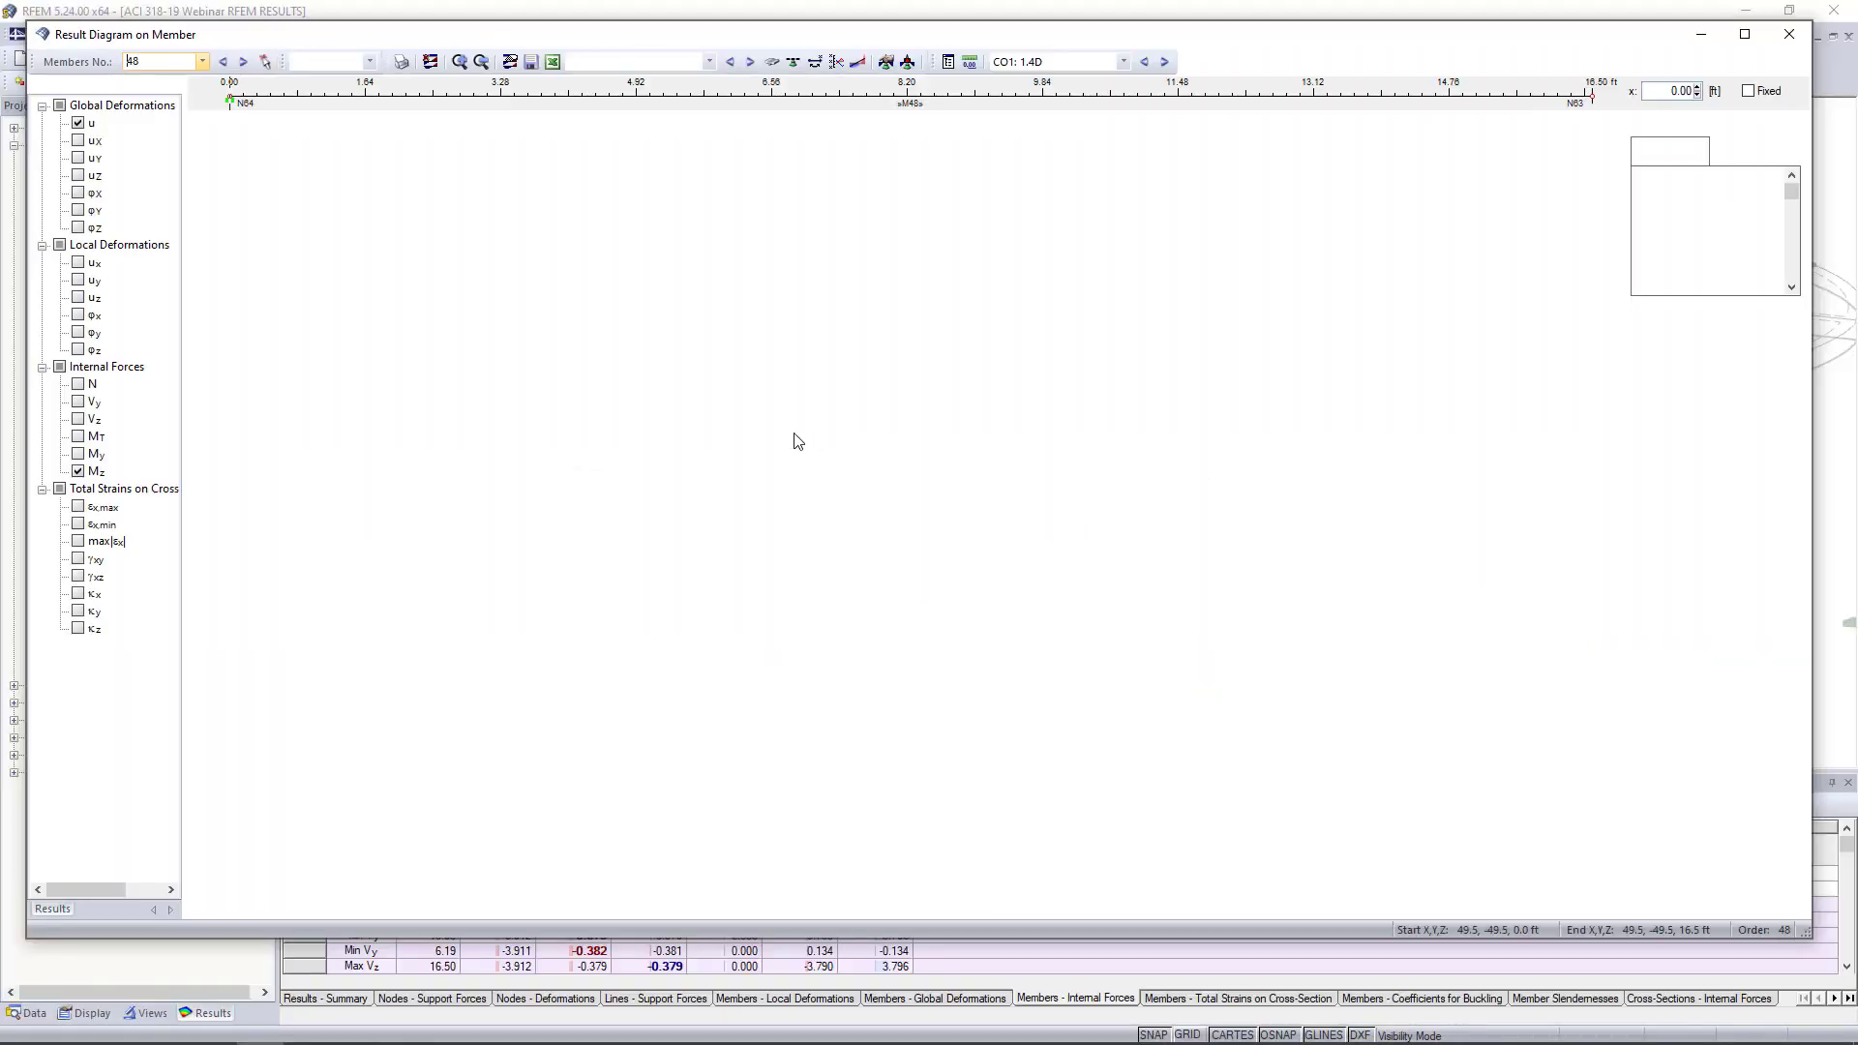
{"action": "left_click", "coordinate": [81, 385]}
{"action": "left_click", "coordinate": [79, 401]}
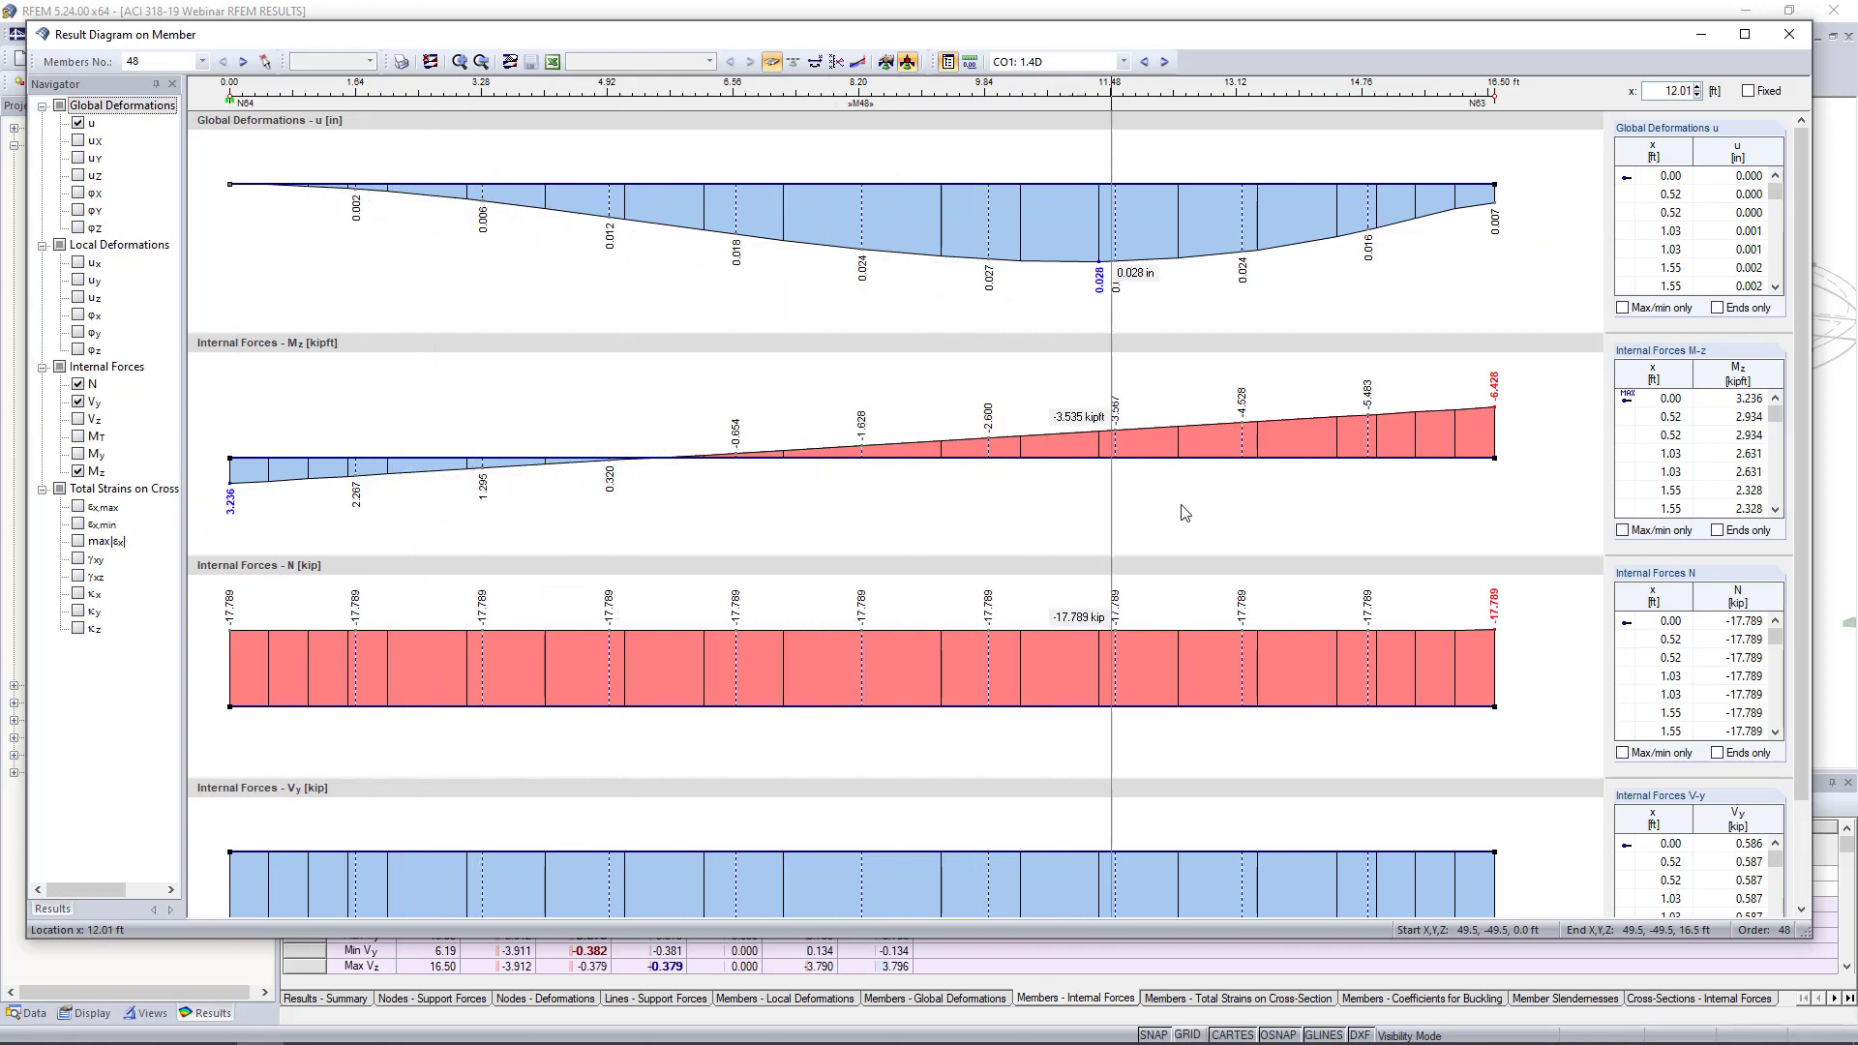
{"action": "left_click", "coordinate": [1165, 61]}
{"action": "left_click", "coordinate": [1165, 61]}
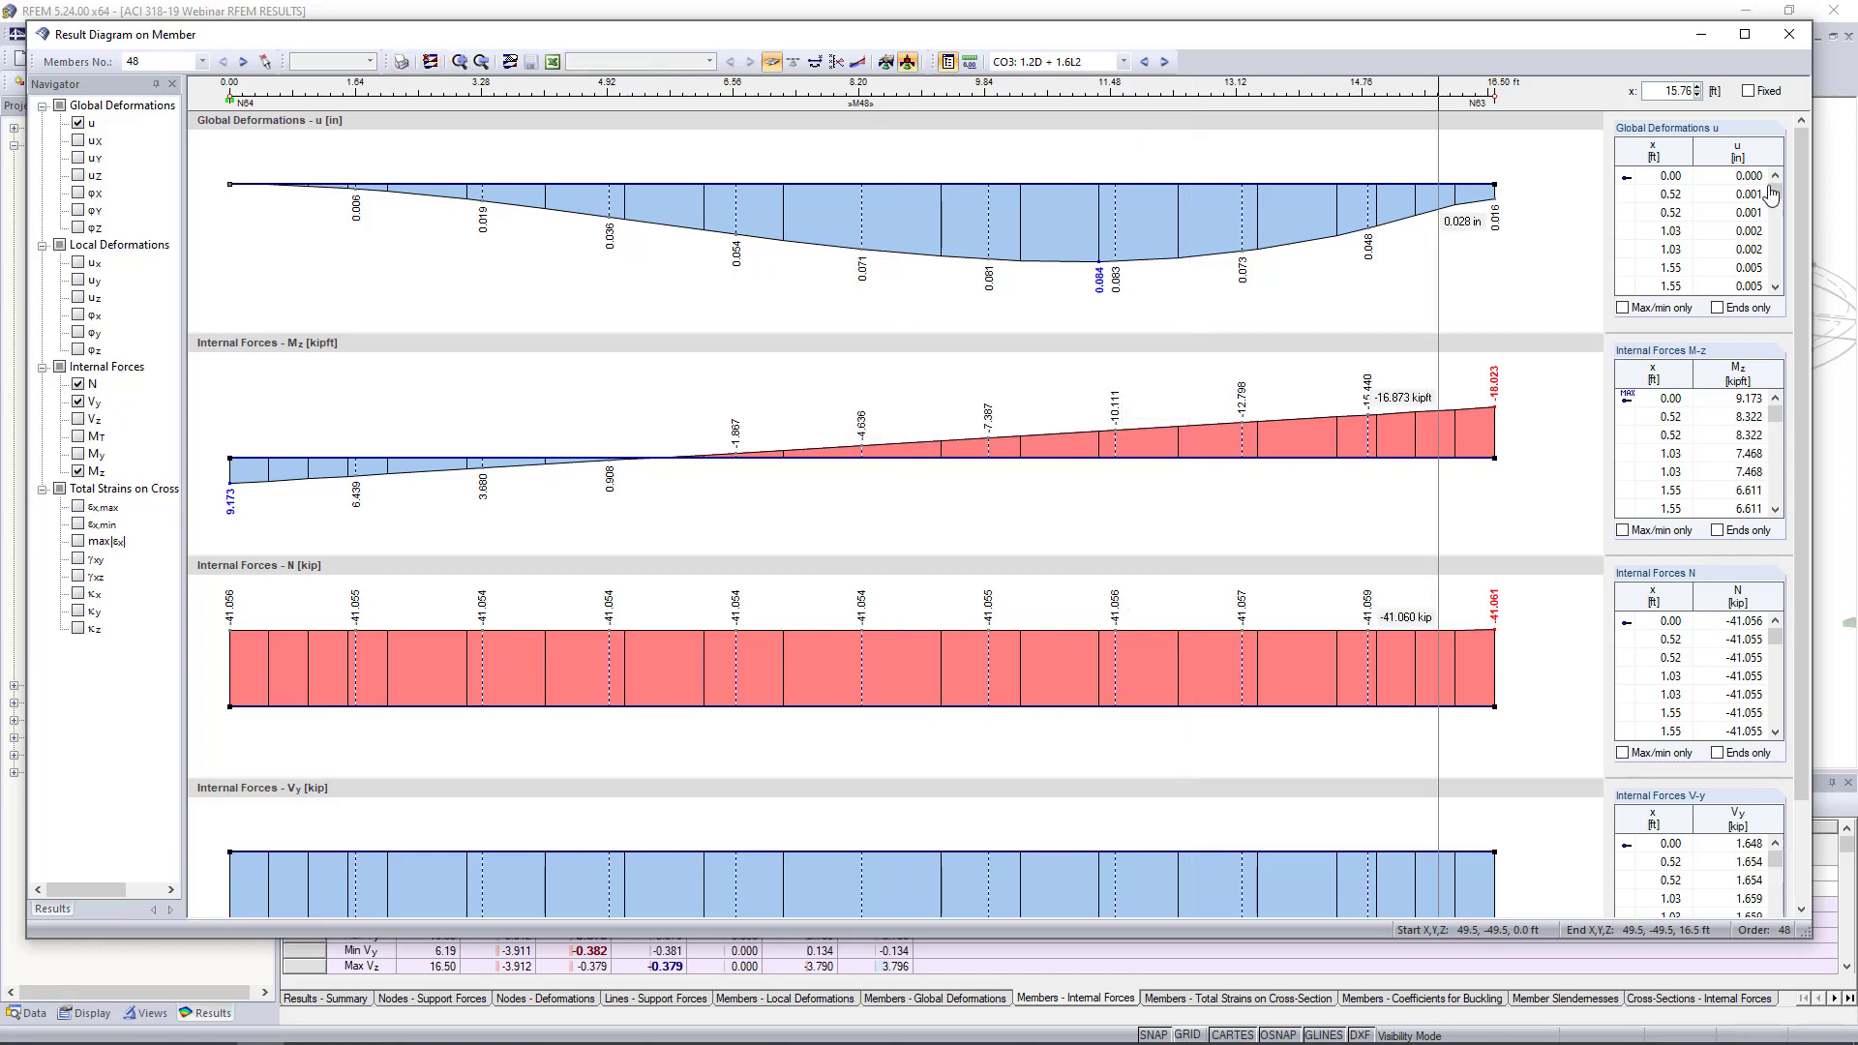
{"action": "left_click", "coordinate": [1785, 31]}
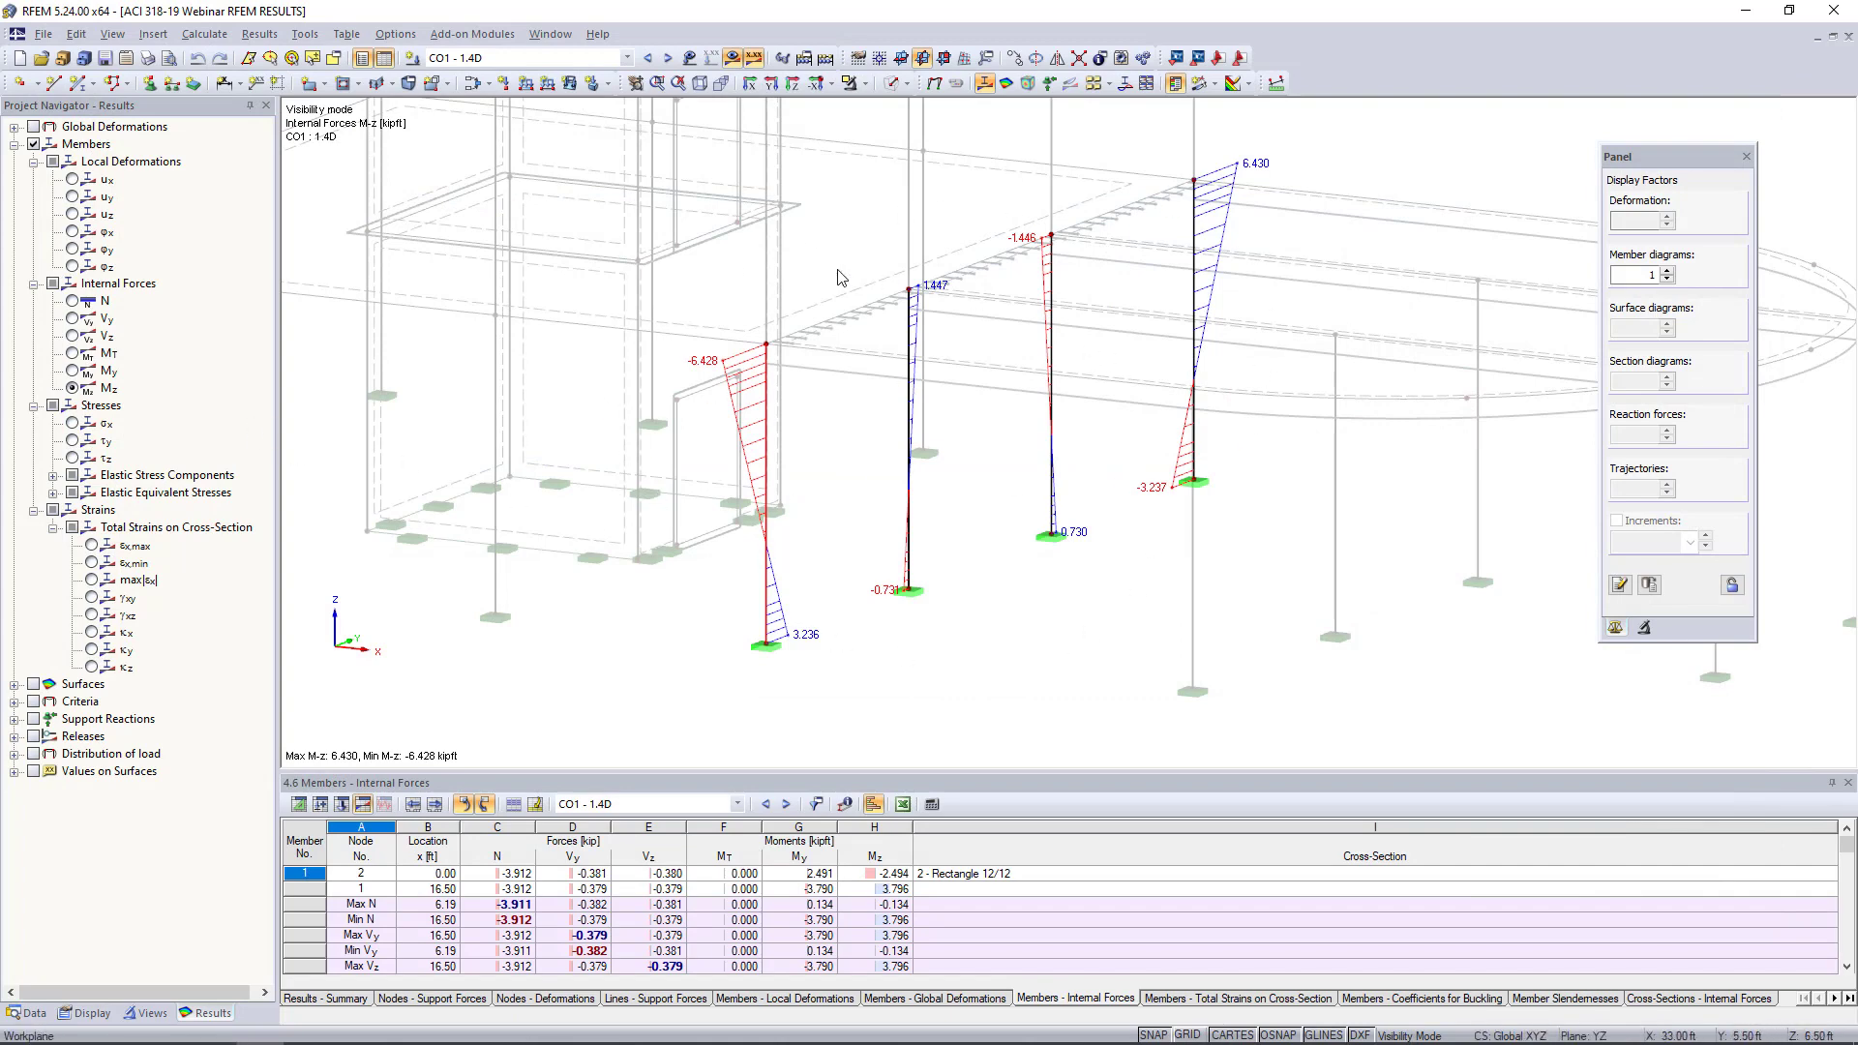
Hide the member results and display the basic internal forces vy on the surfaces
{"action": "left_click", "coordinate": [14, 144]}
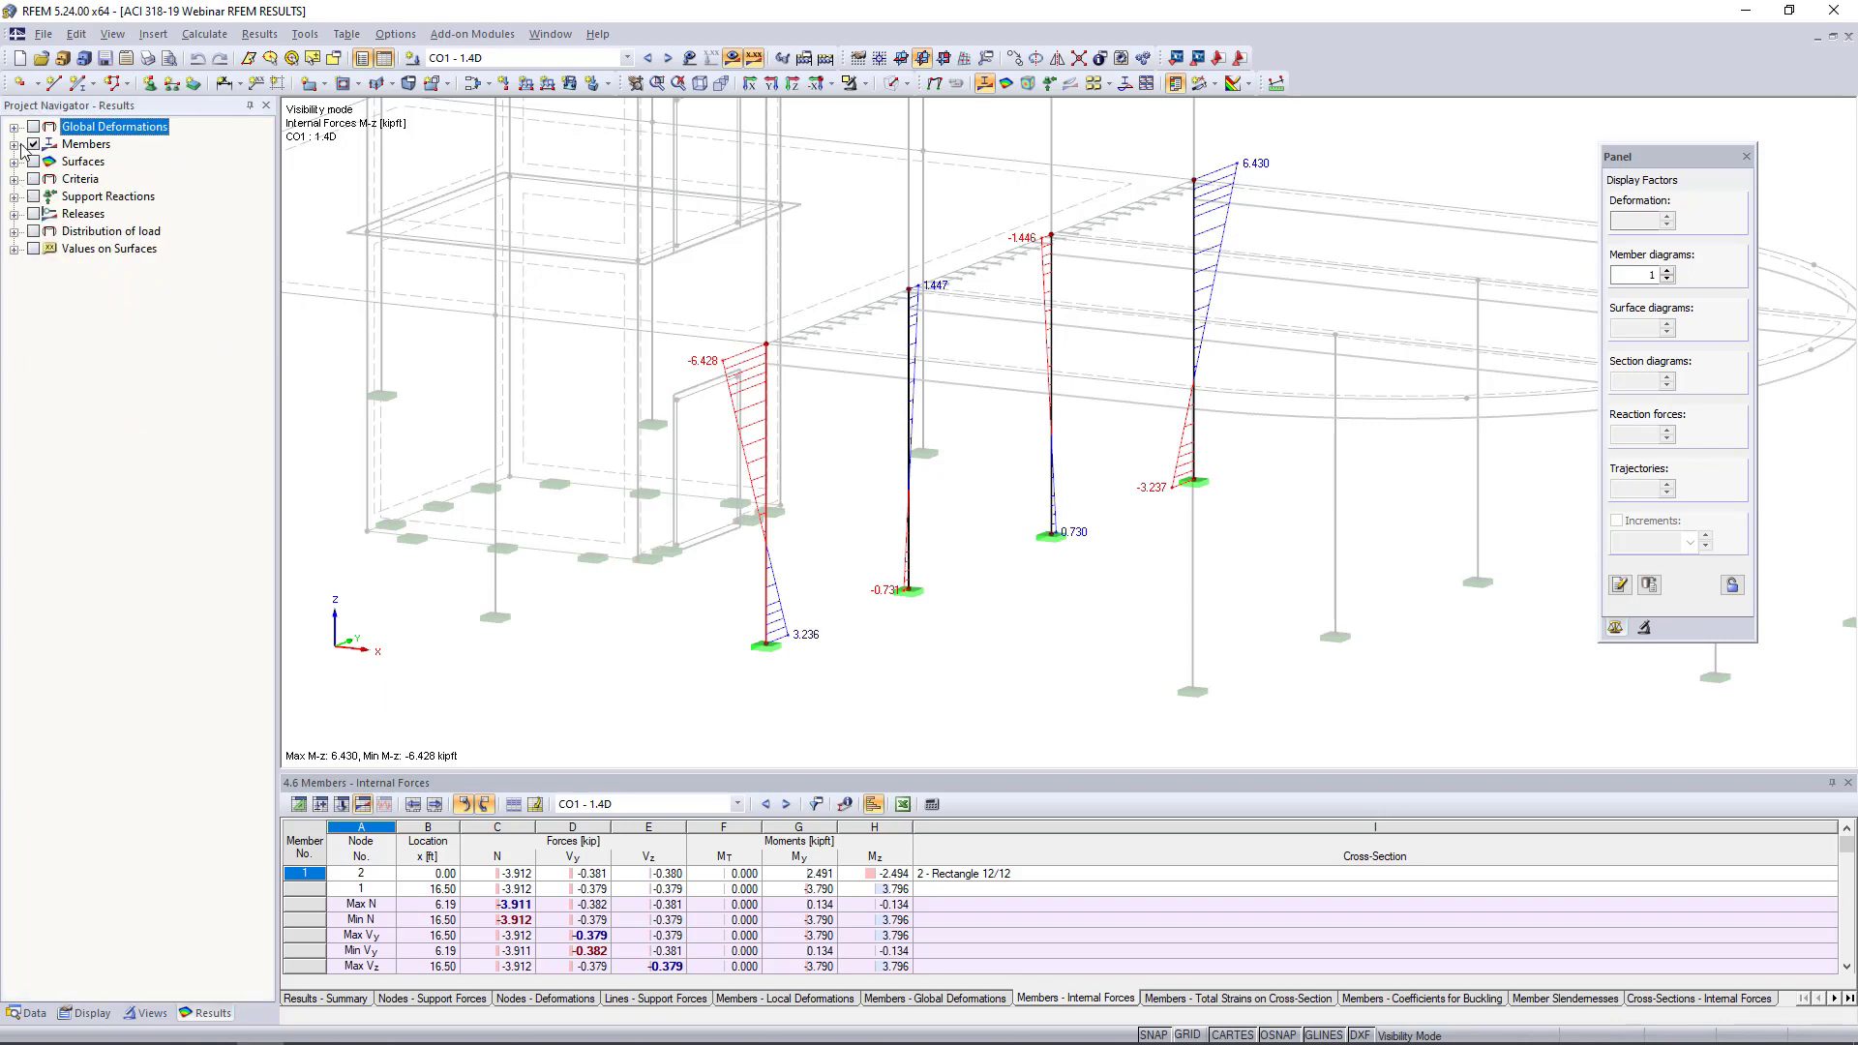
{"action": "left_click", "coordinate": [34, 144]}
{"action": "left_click", "coordinate": [13, 162]}
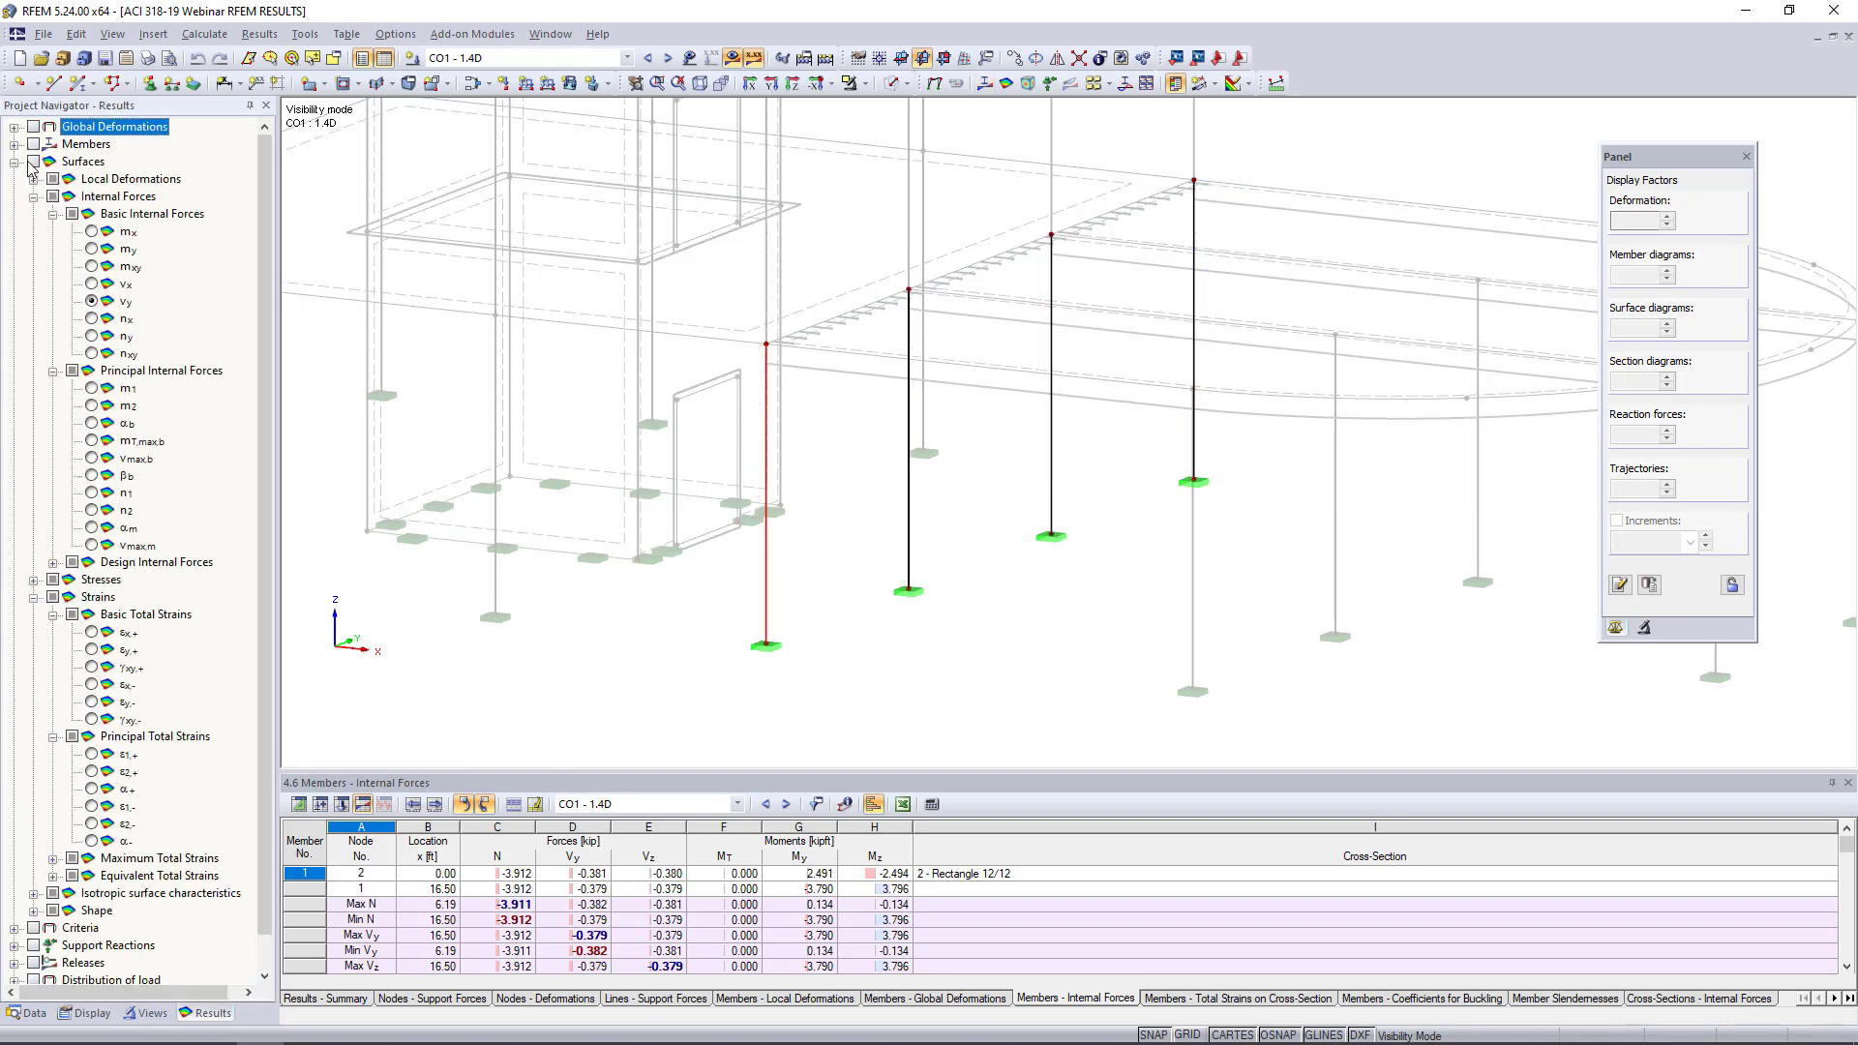
{"action": "left_click", "coordinate": [859, 60]}
{"action": "left_click", "coordinate": [892, 259]}
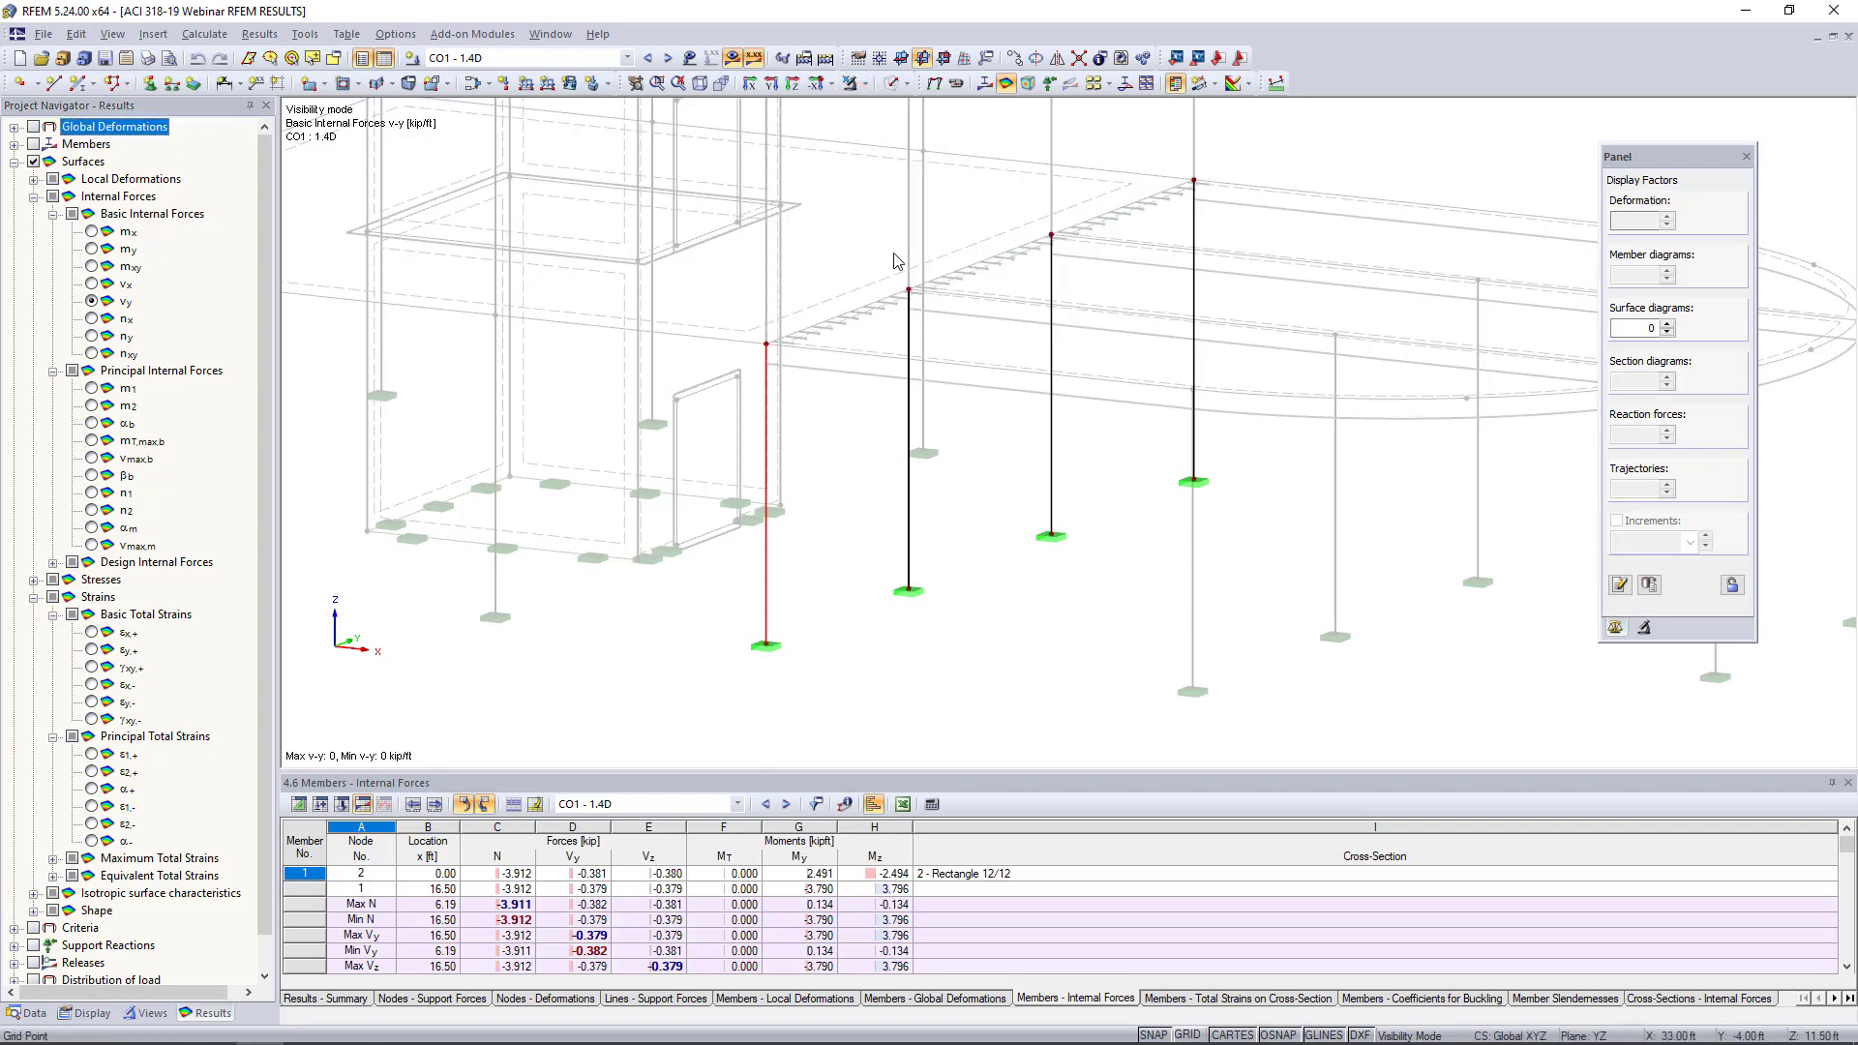
Leave the column visibility mode and isolate the curved slab, using visibility by selected objects
{"action": "middle_click_drag", "start_coordinate": [1149, 451], "coordinate": [1216, 436], "text": "ctrl"}
{"action": "left_click_drag", "start_coordinate": [1327, 458], "coordinate": [1256, 248]}
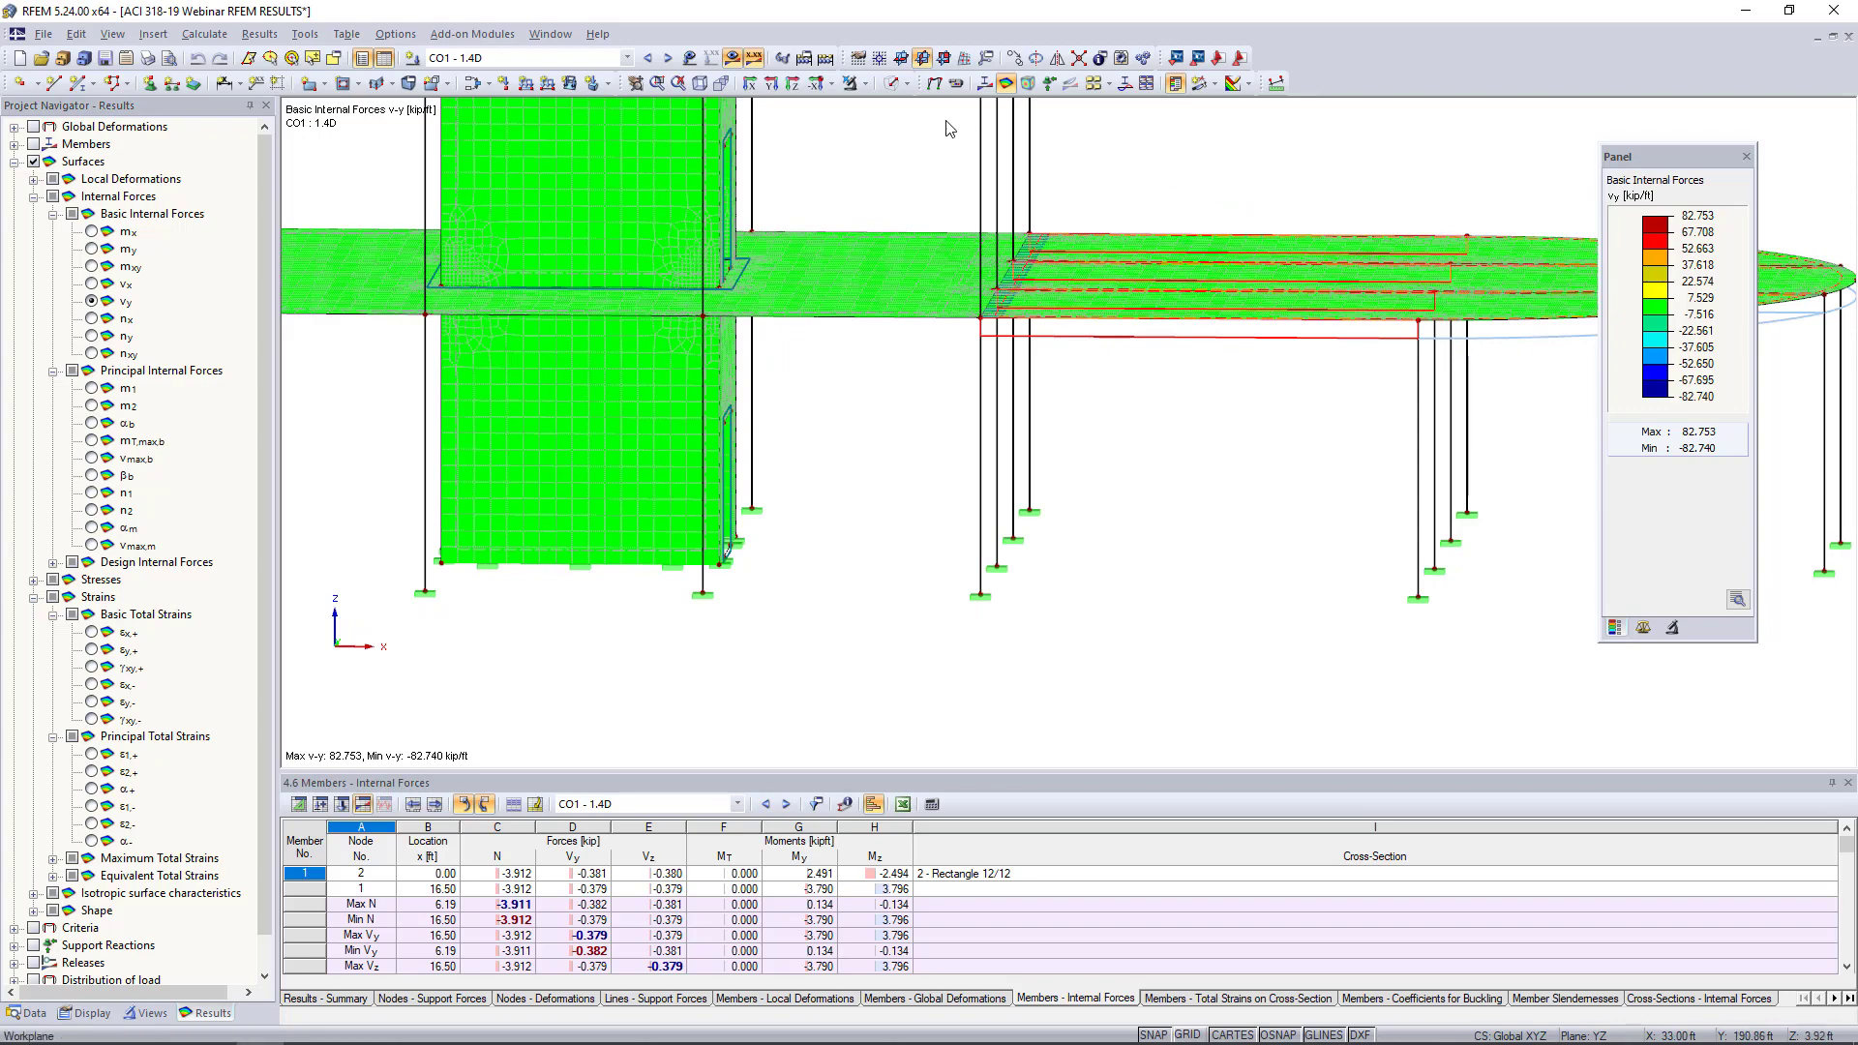
{"action": "left_click", "coordinate": [866, 84]}
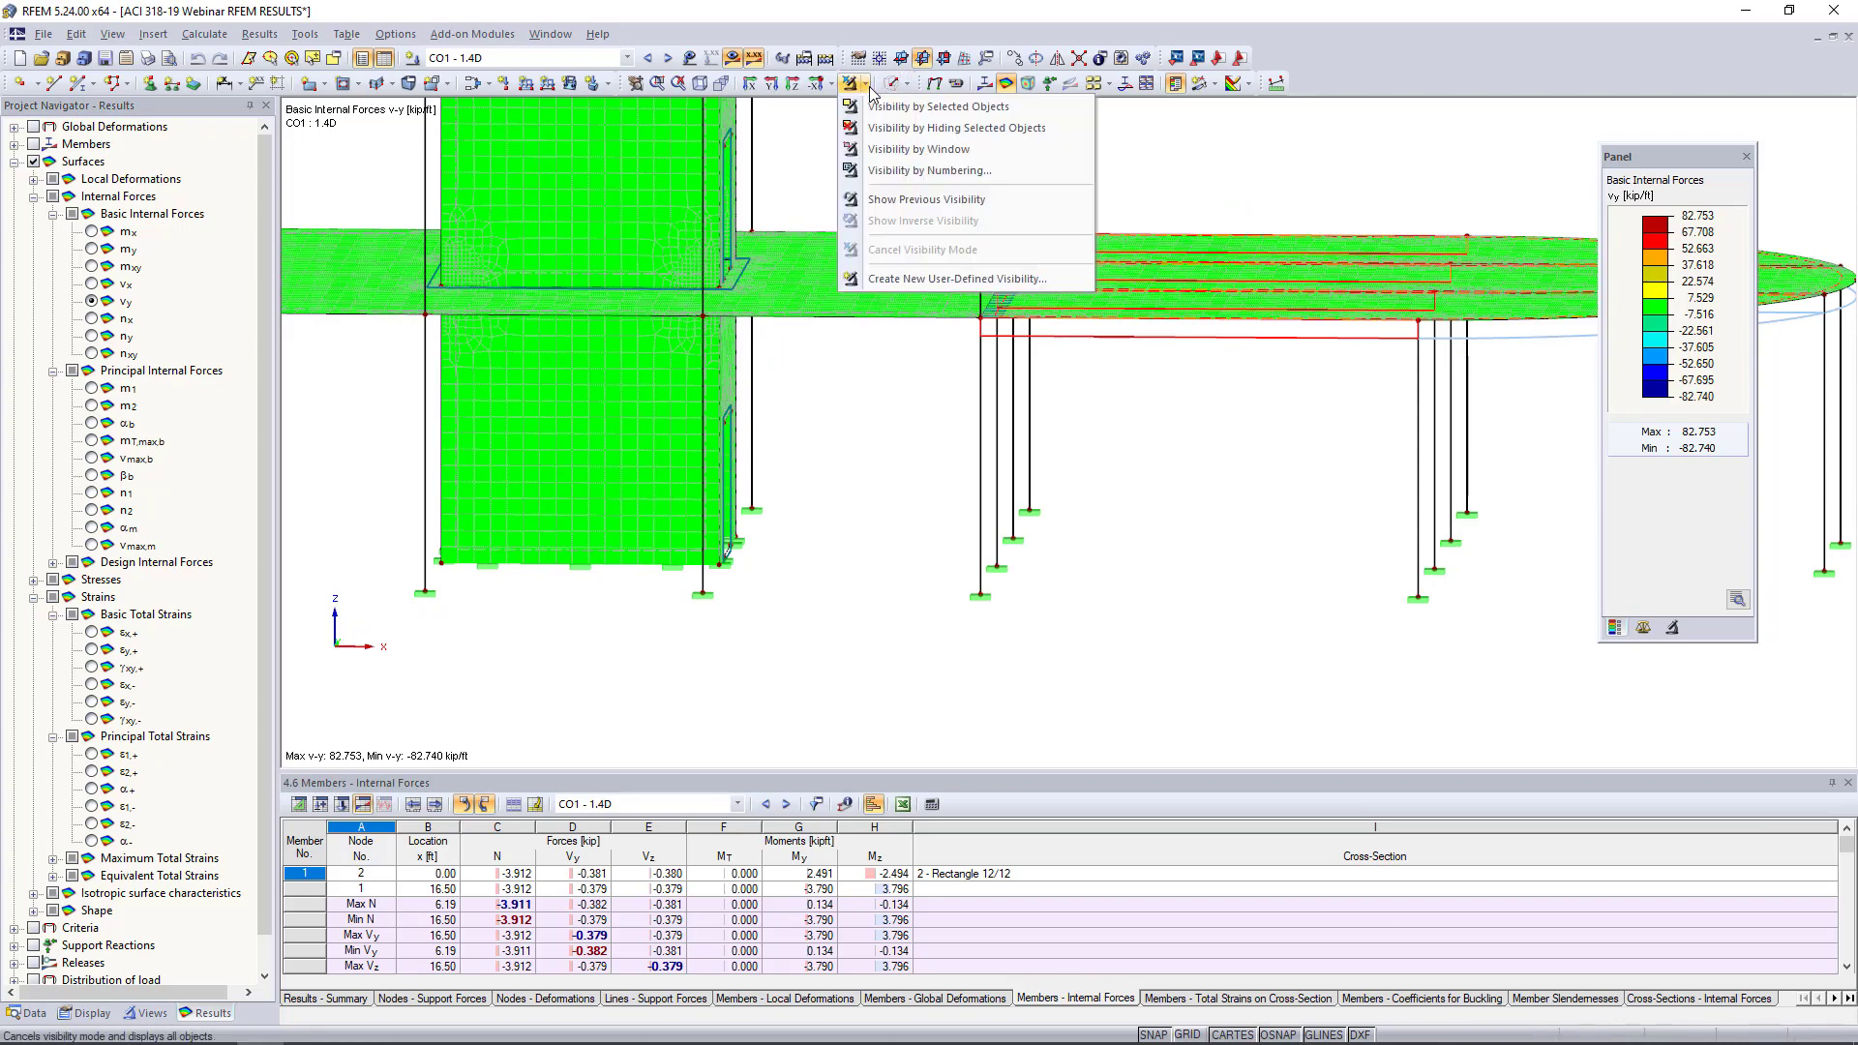
{"action": "left_click", "coordinate": [929, 107]}
{"action": "middle_click_drag", "start_coordinate": [1216, 423], "coordinate": [1057, 508], "text": "ctrl"}
{"action": "left_click", "coordinate": [1149, 488]}
{"action": "middle_click_drag", "start_coordinate": [1170, 453], "coordinate": [825, 531]}
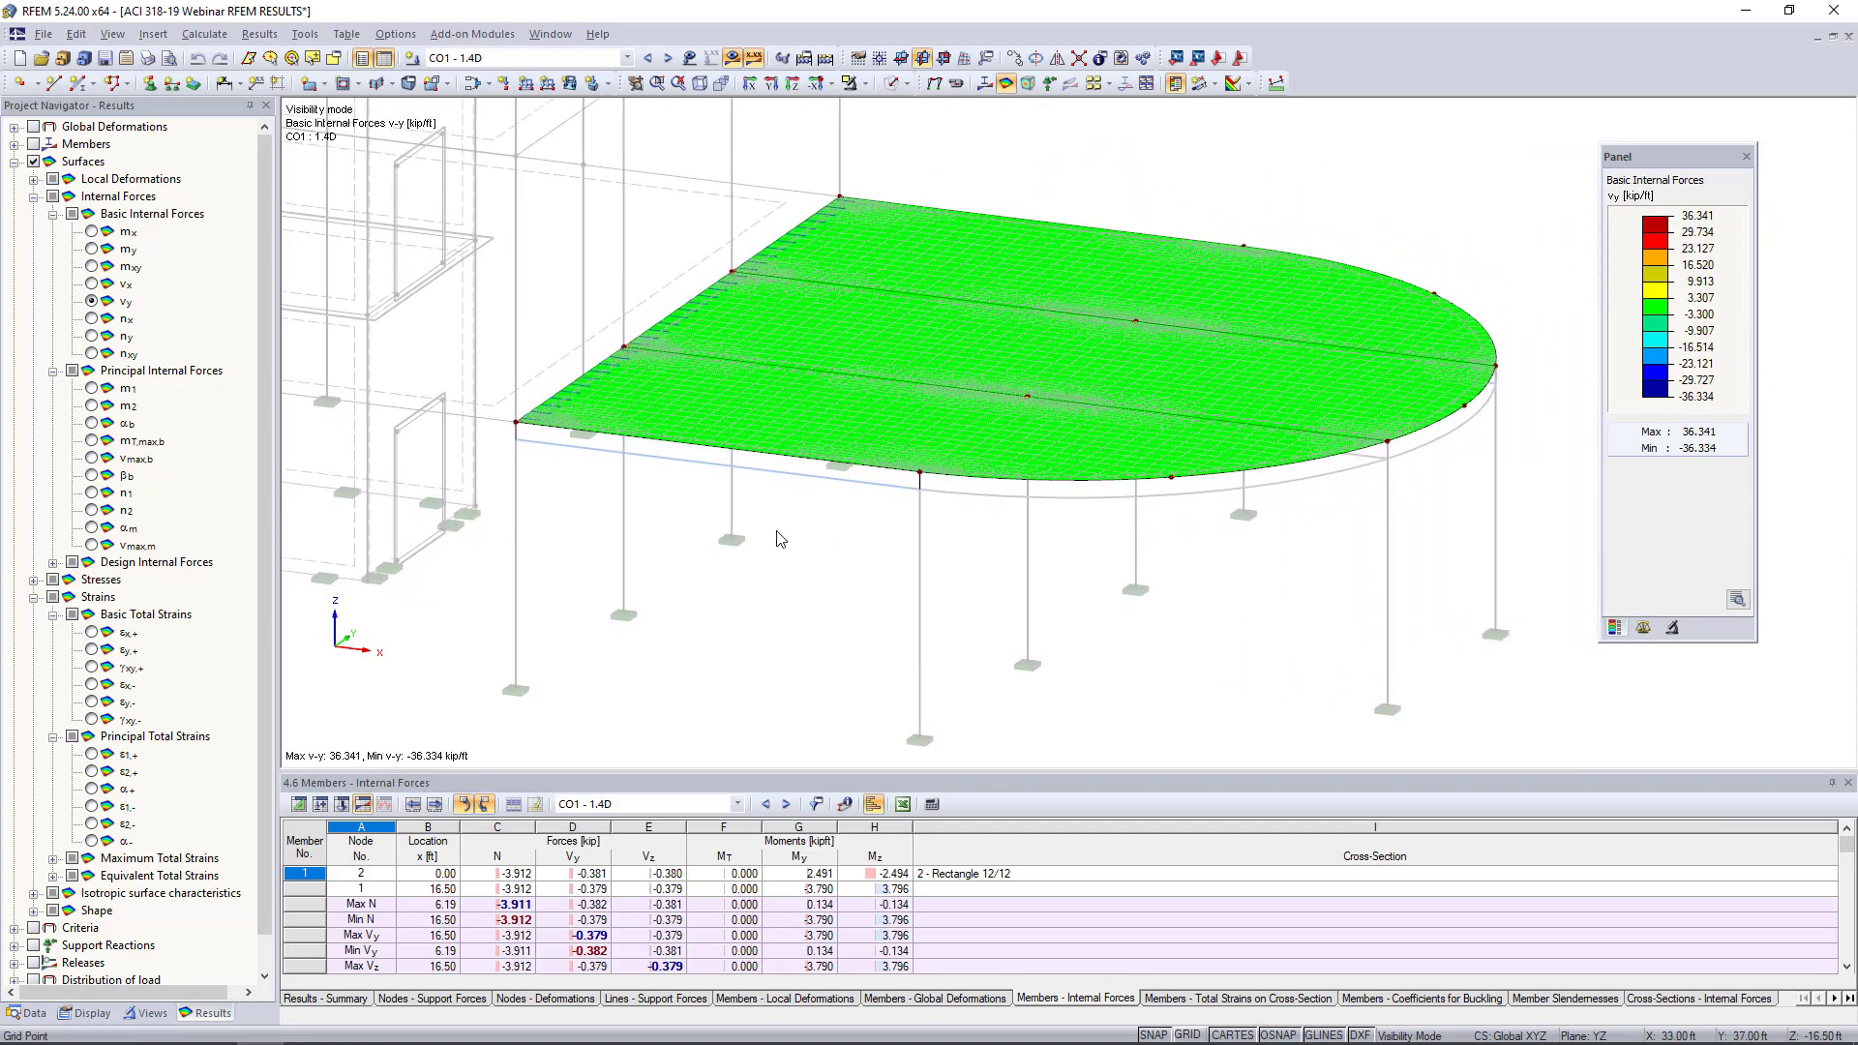
Display the mx moments on the curved slab with a smooth color transition
{"action": "left_click", "coordinate": [90, 232]}
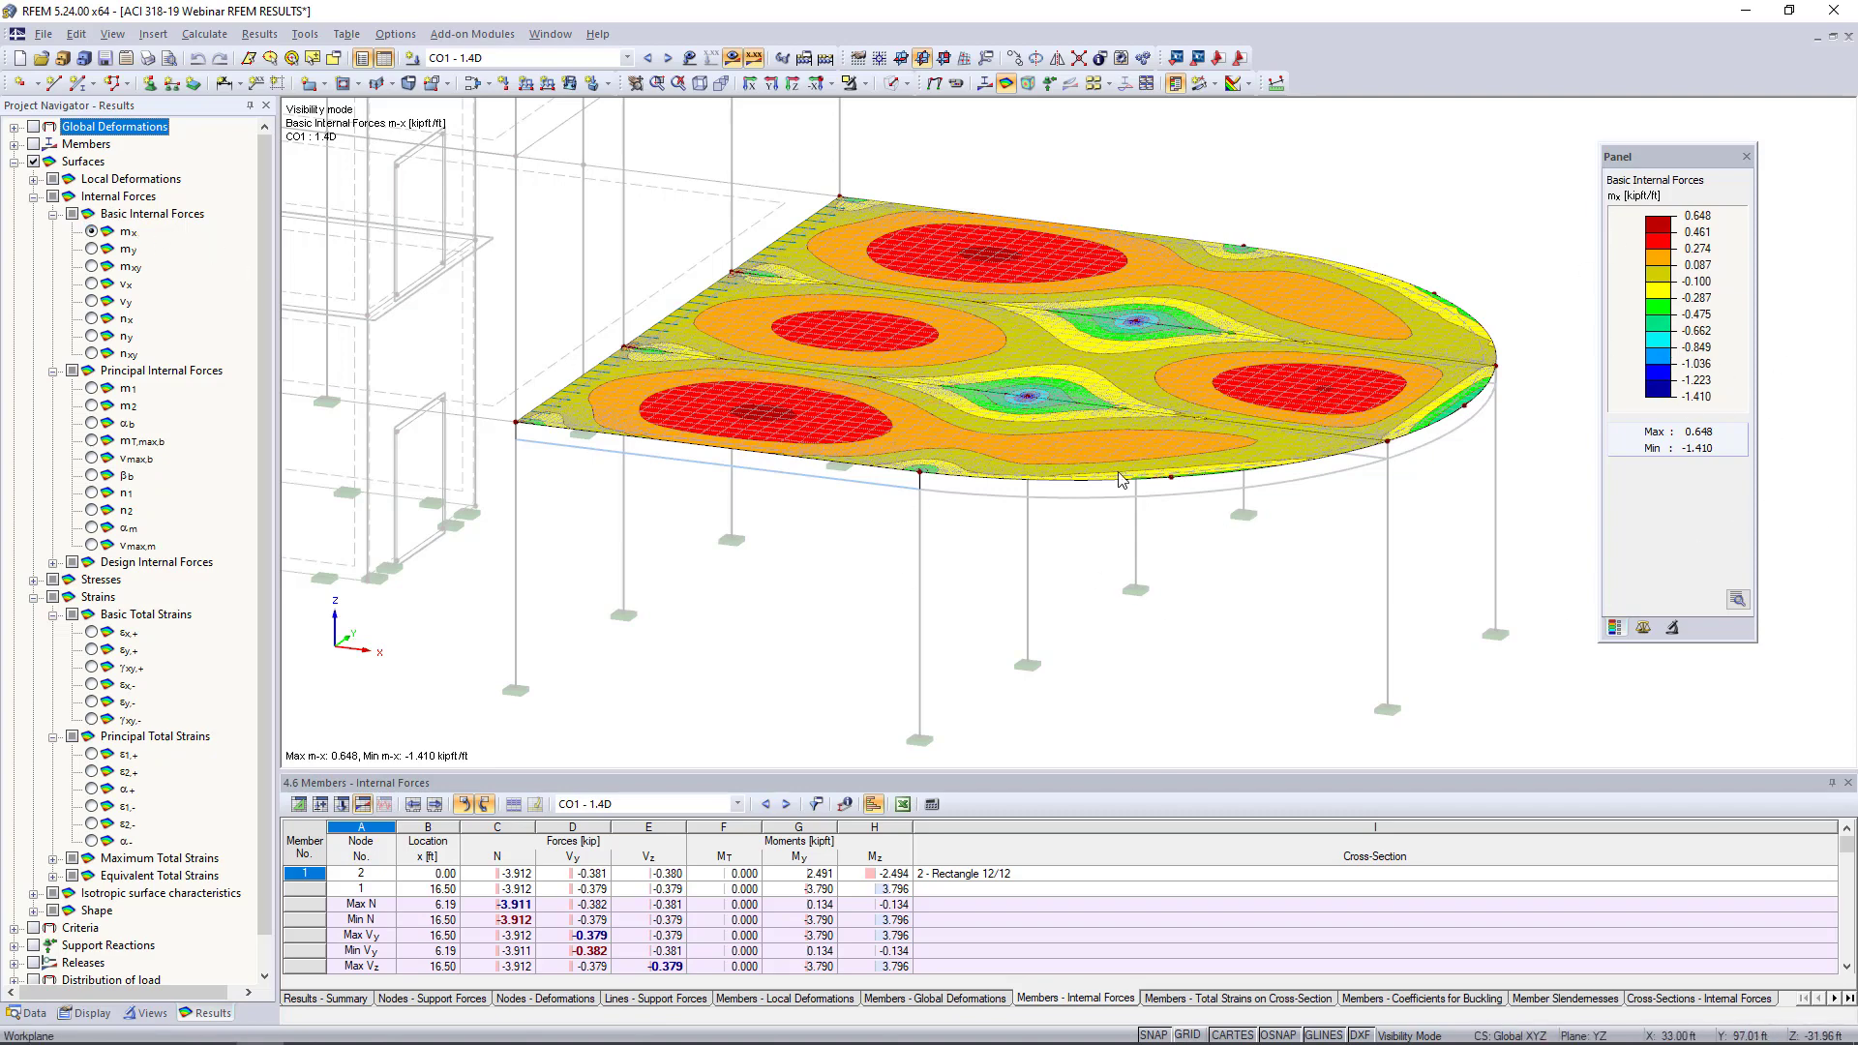
{"action": "left_click", "coordinate": [1738, 599]}
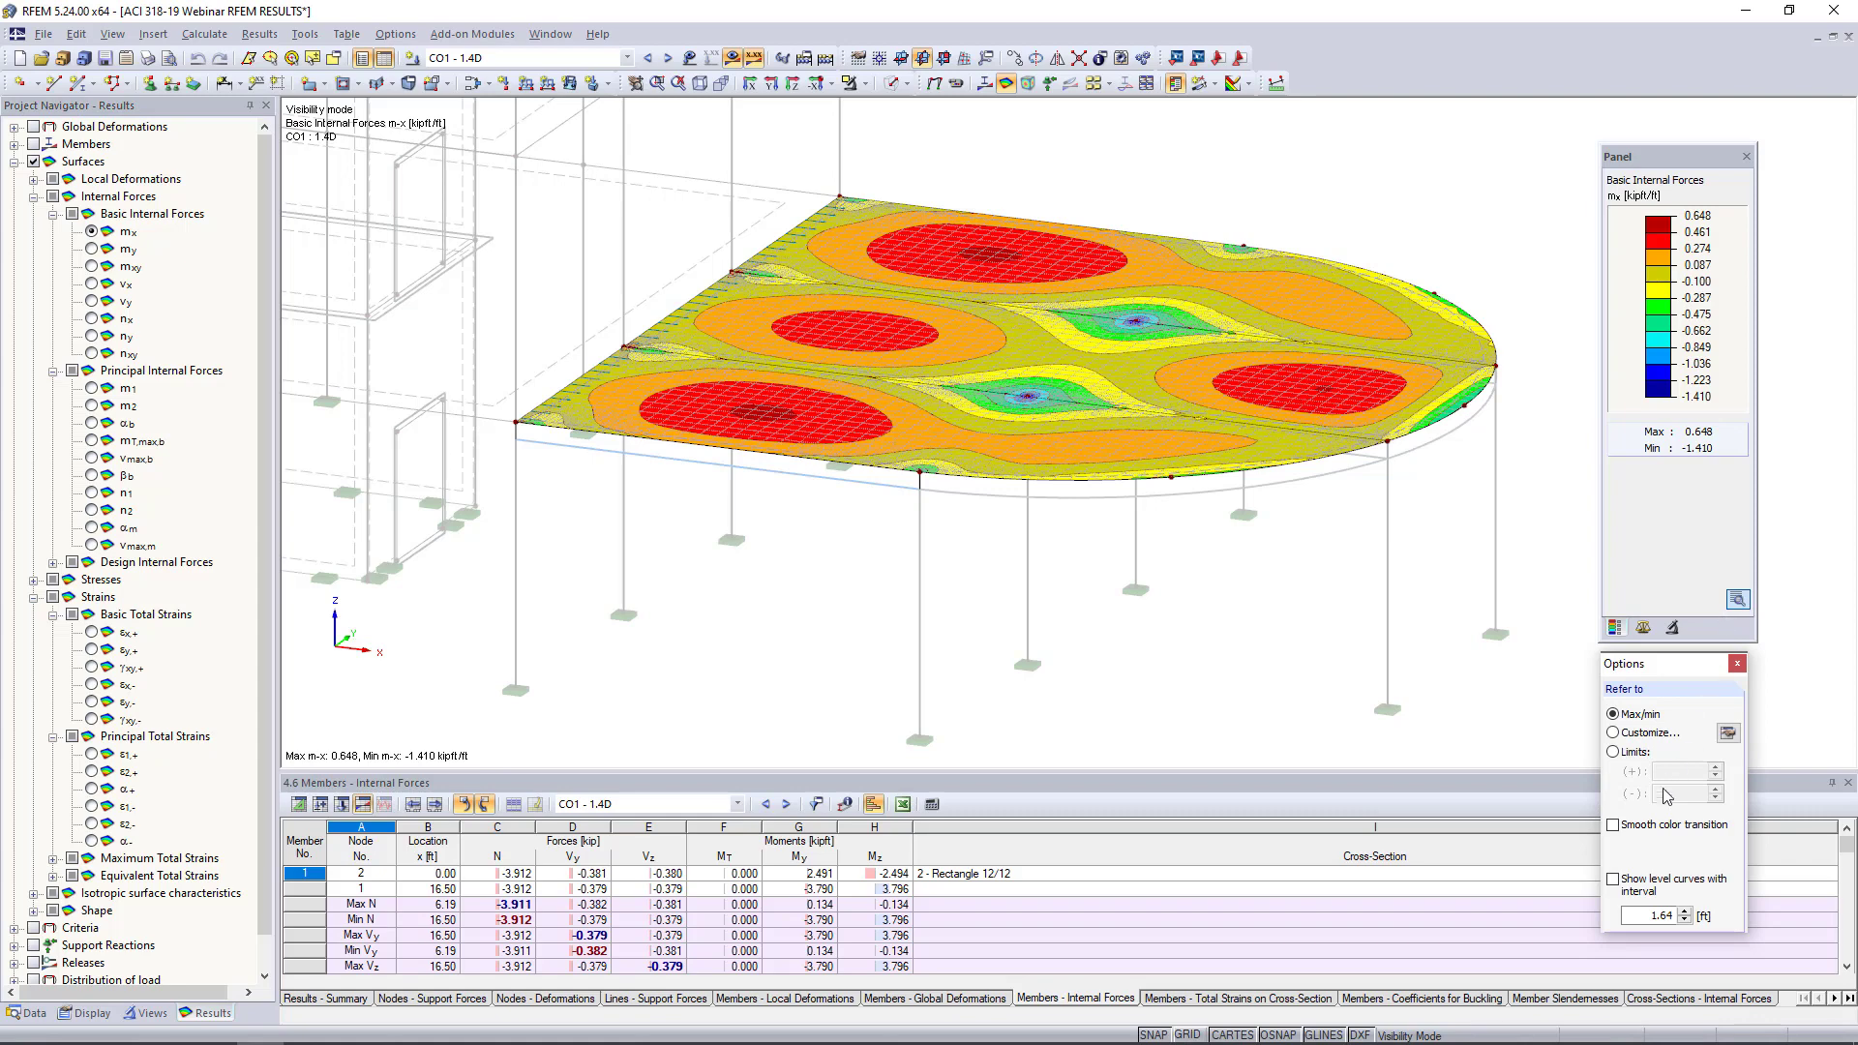
{"action": "left_click", "coordinate": [1613, 824]}
{"action": "left_click", "coordinate": [1738, 664]}
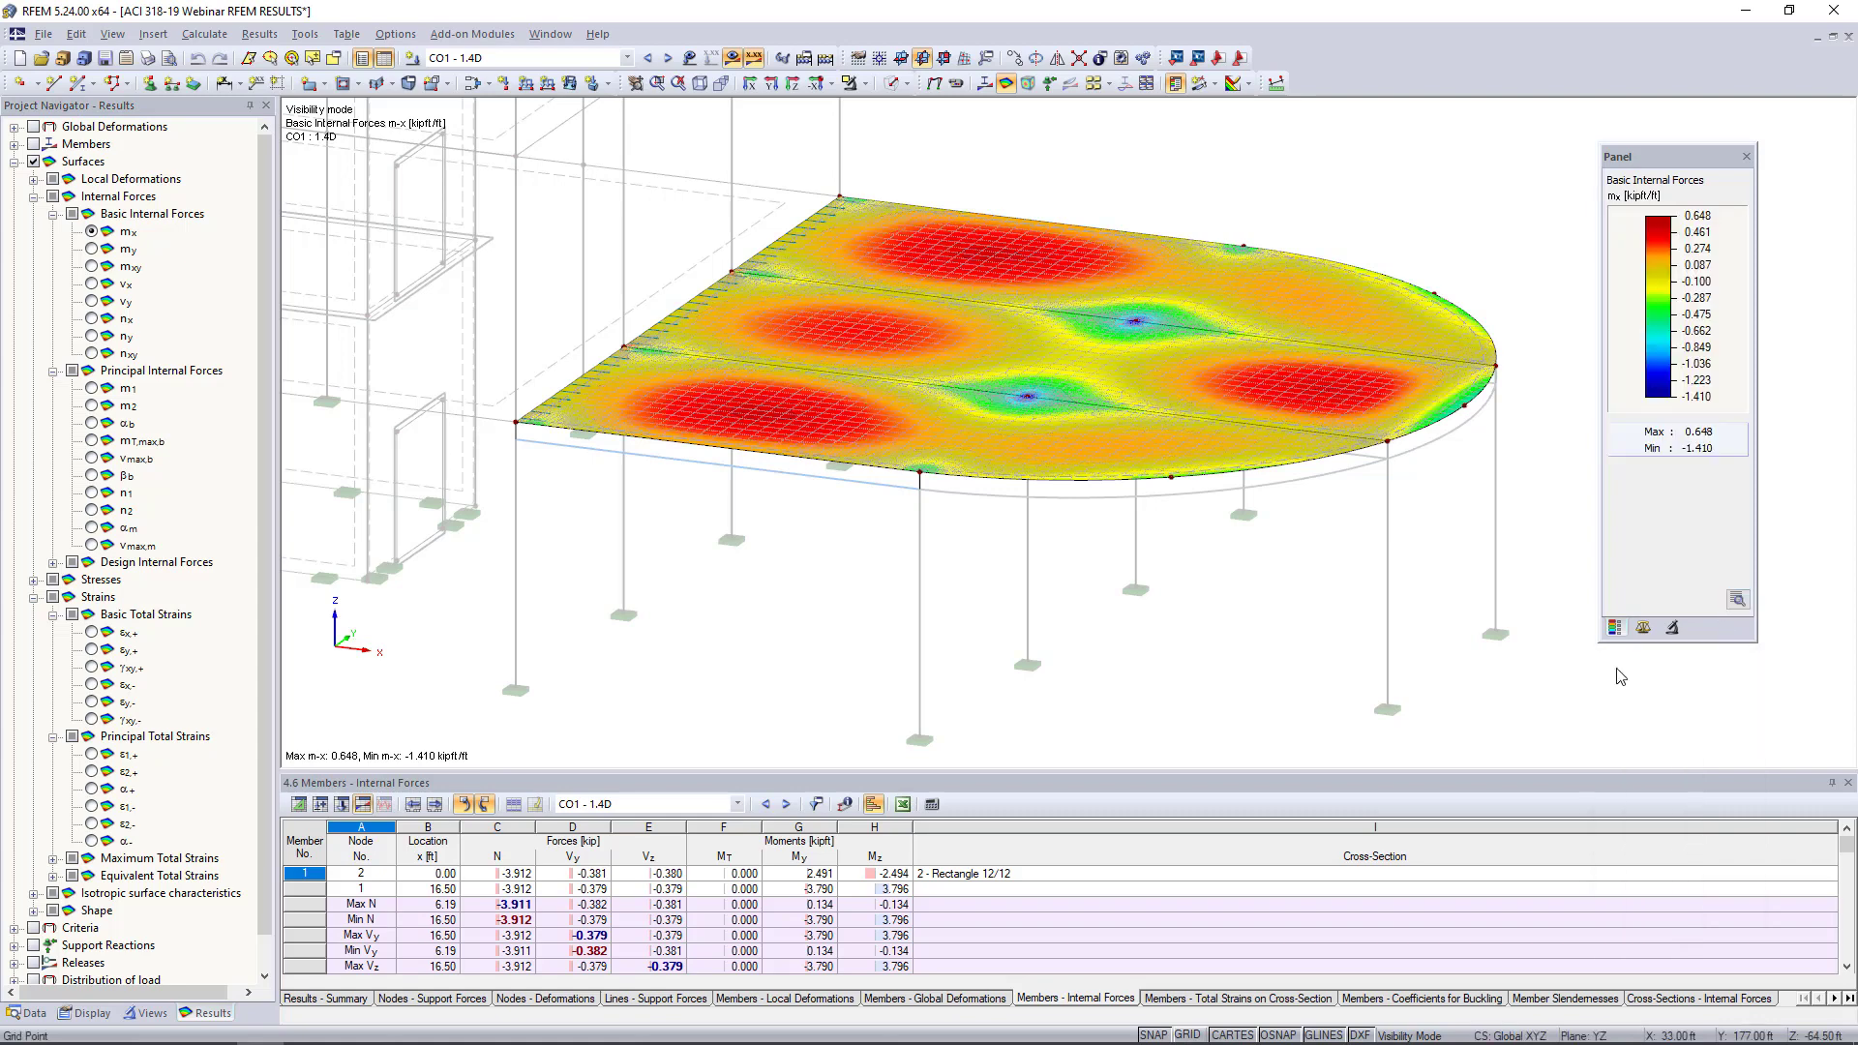
Review the curved slab's my moments and principal moments m1 and m2 under CO2 - 1.2D + 1.6L1
{"action": "left_click", "coordinate": [668, 58]}
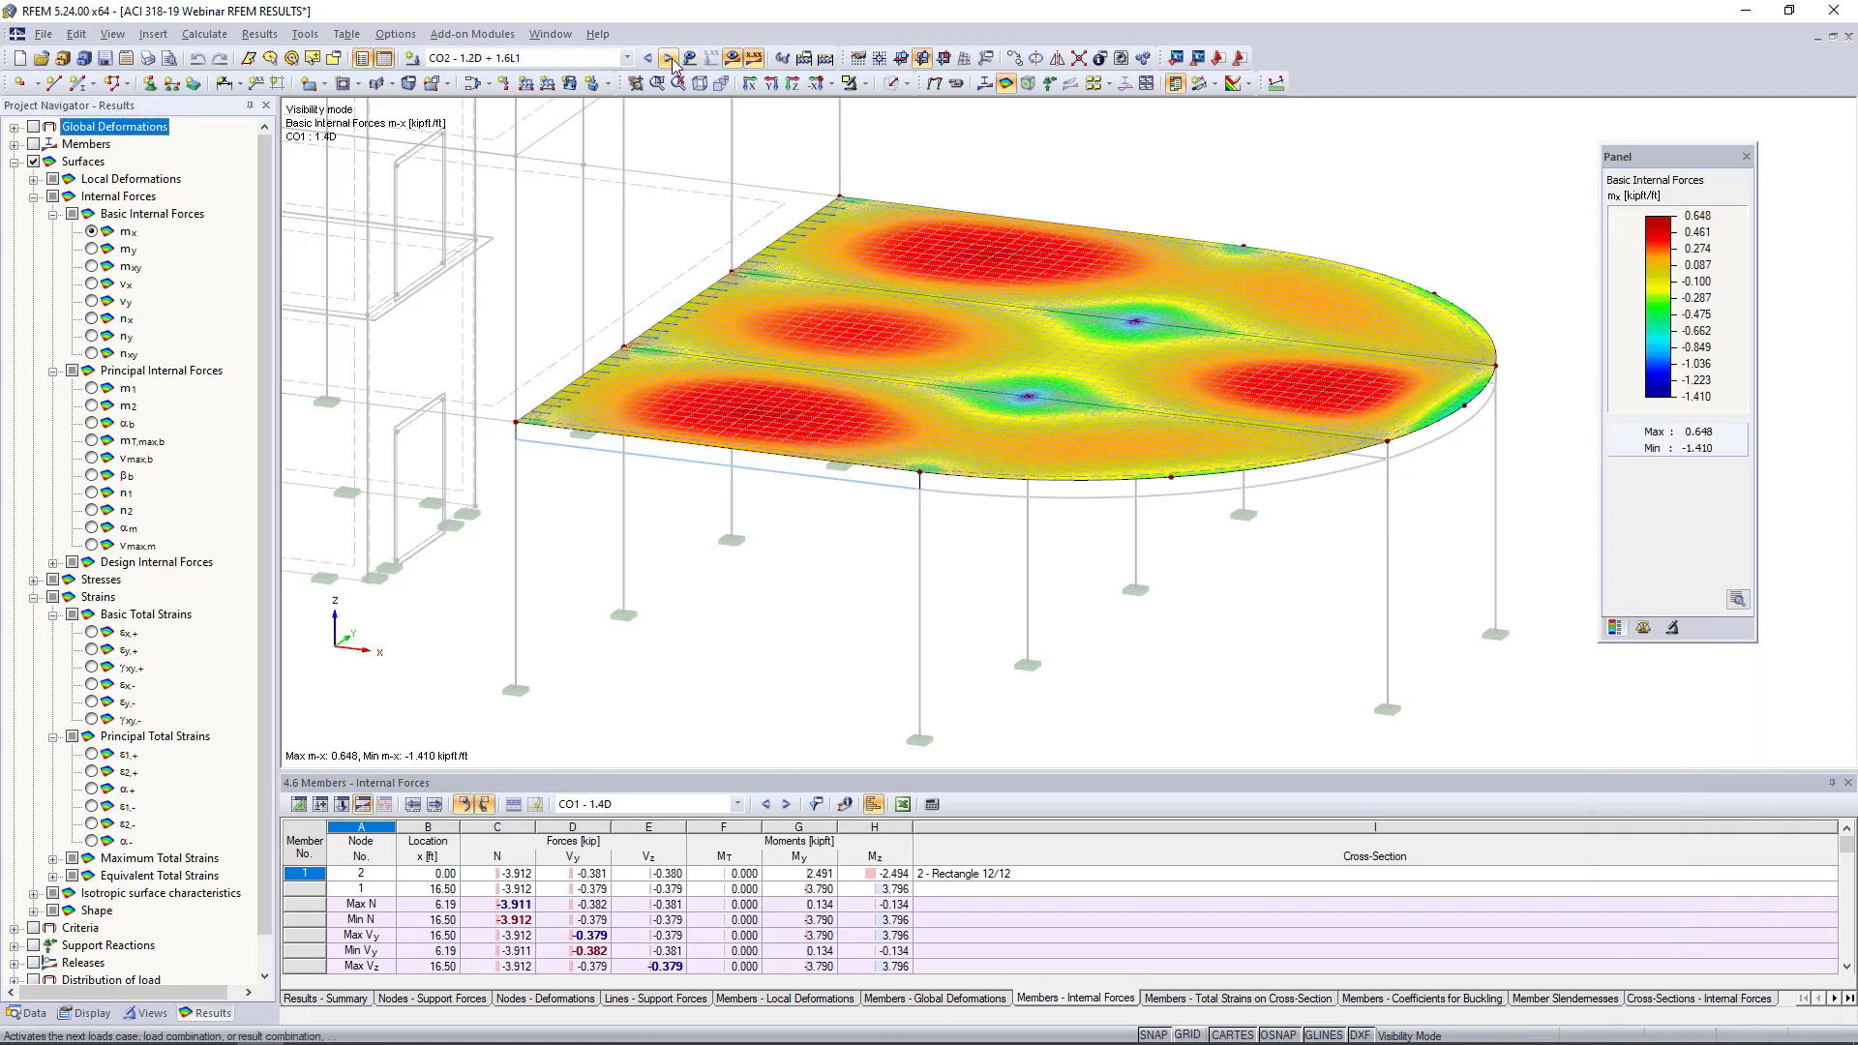
{"action": "left_click", "coordinate": [92, 249]}
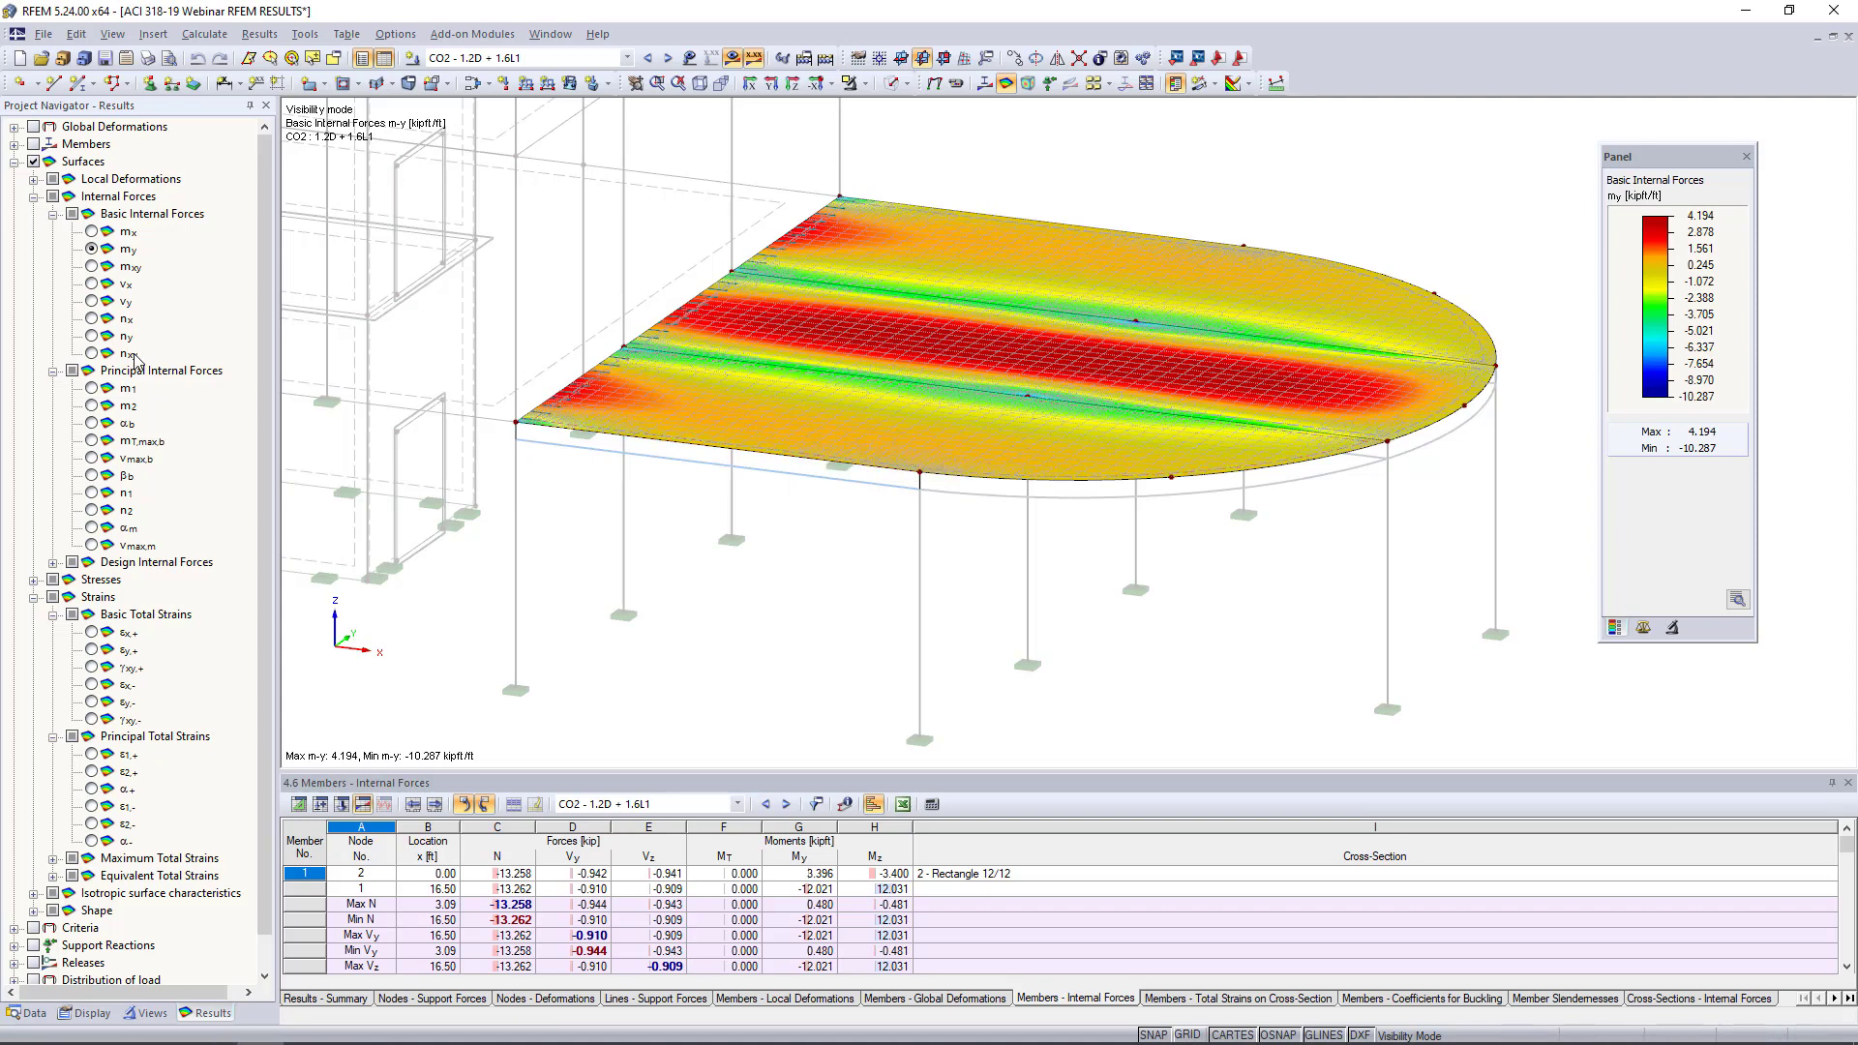
{"action": "left_click", "coordinate": [92, 389]}
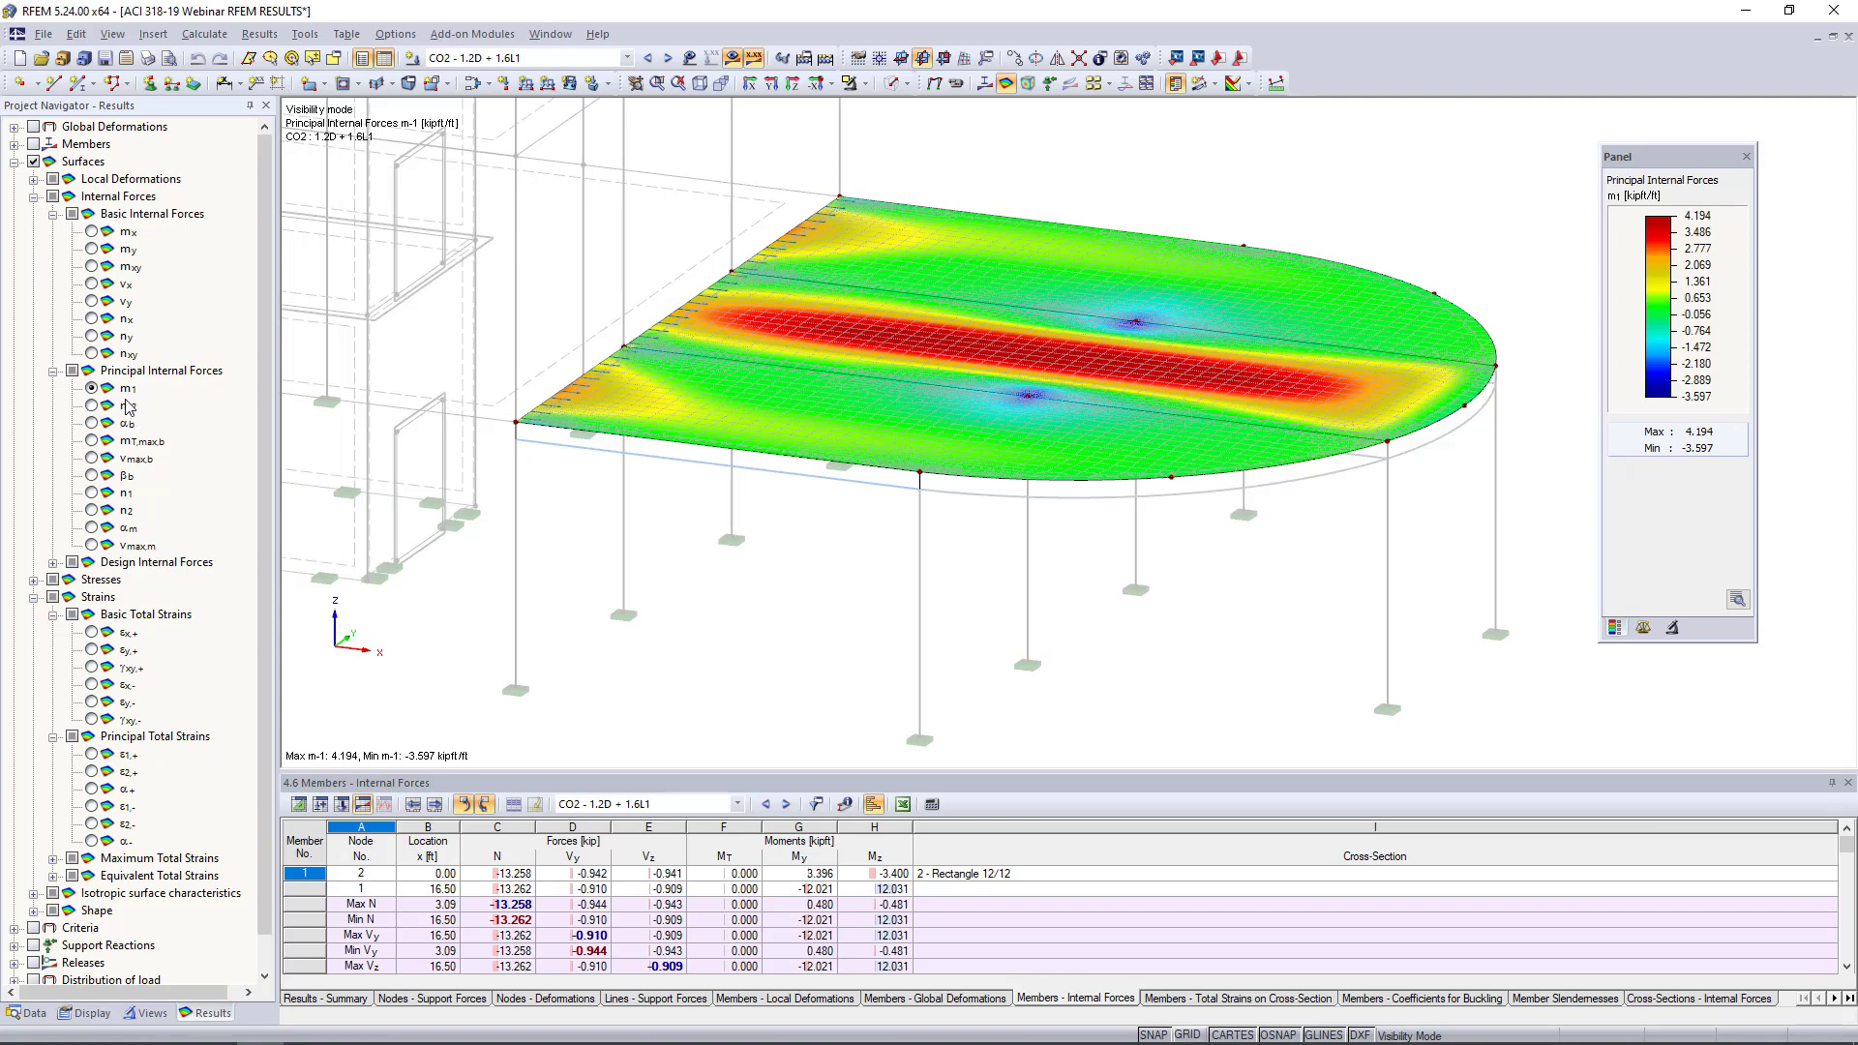
{"action": "left_click", "coordinate": [91, 406]}
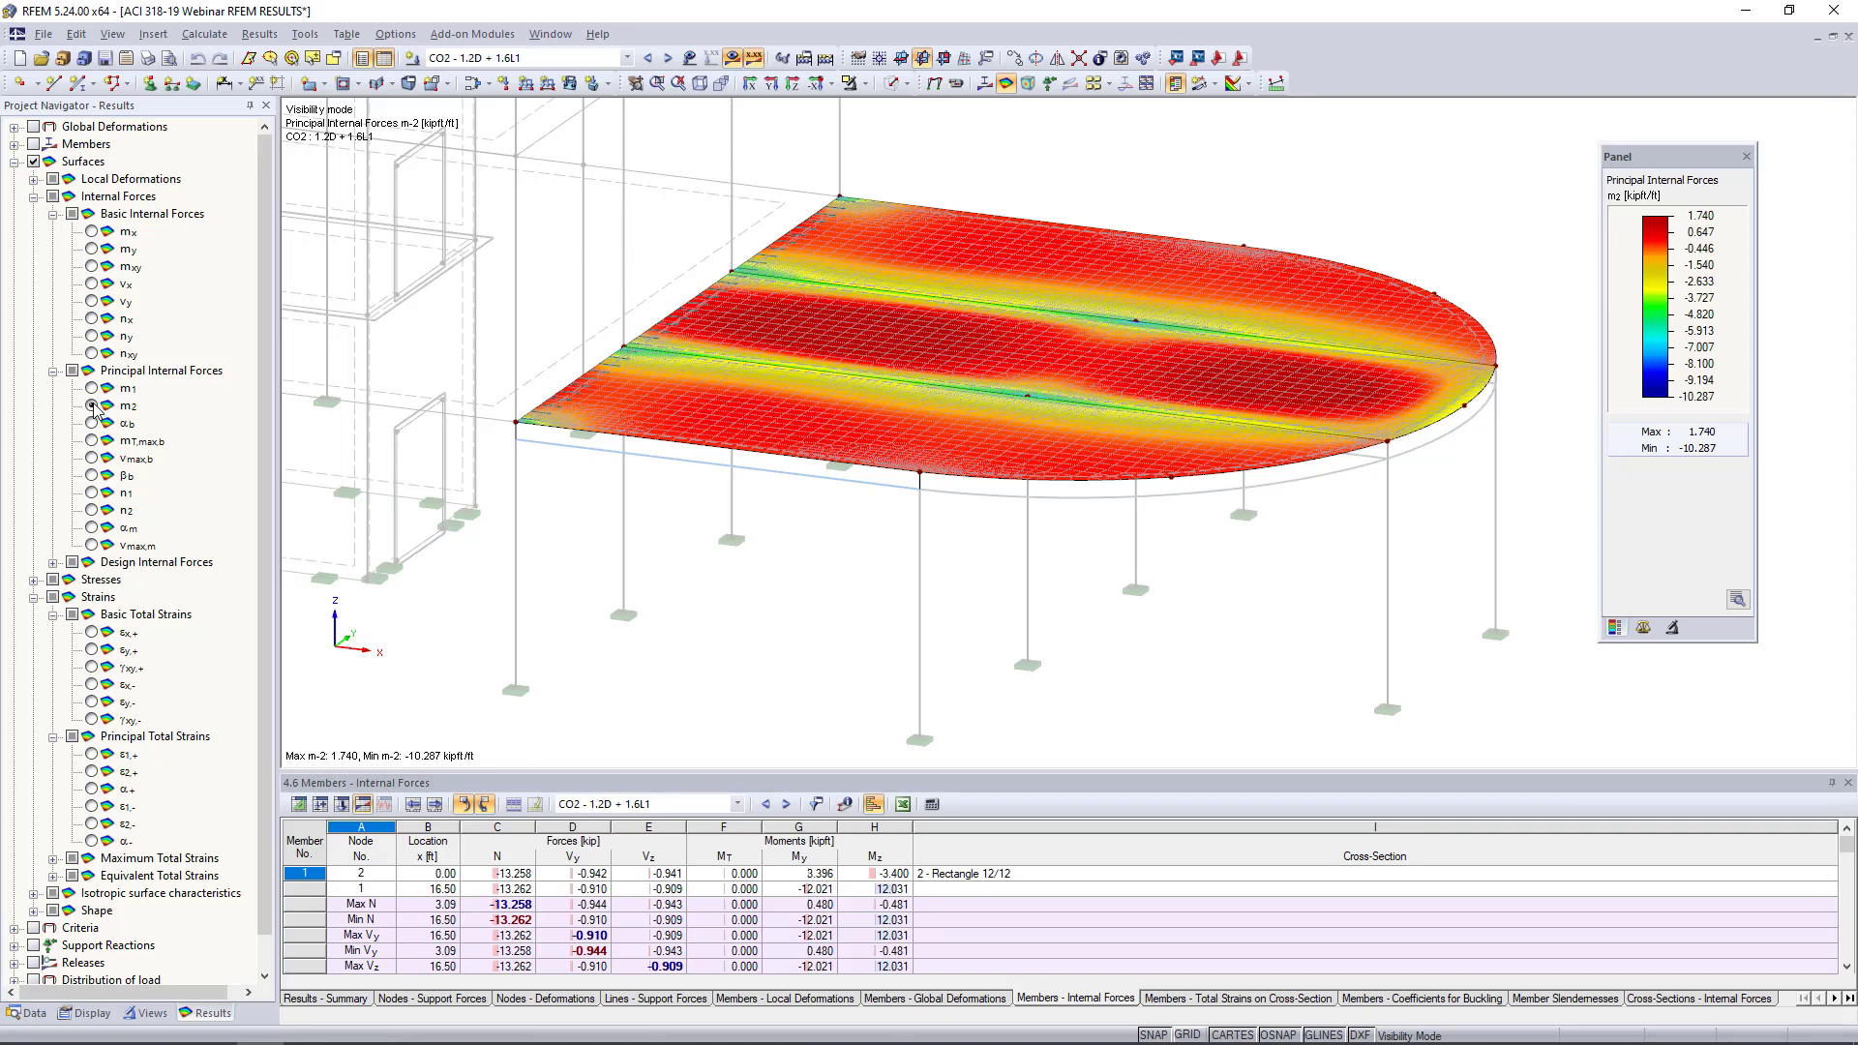
{"action": "left_click", "coordinate": [91, 388]}
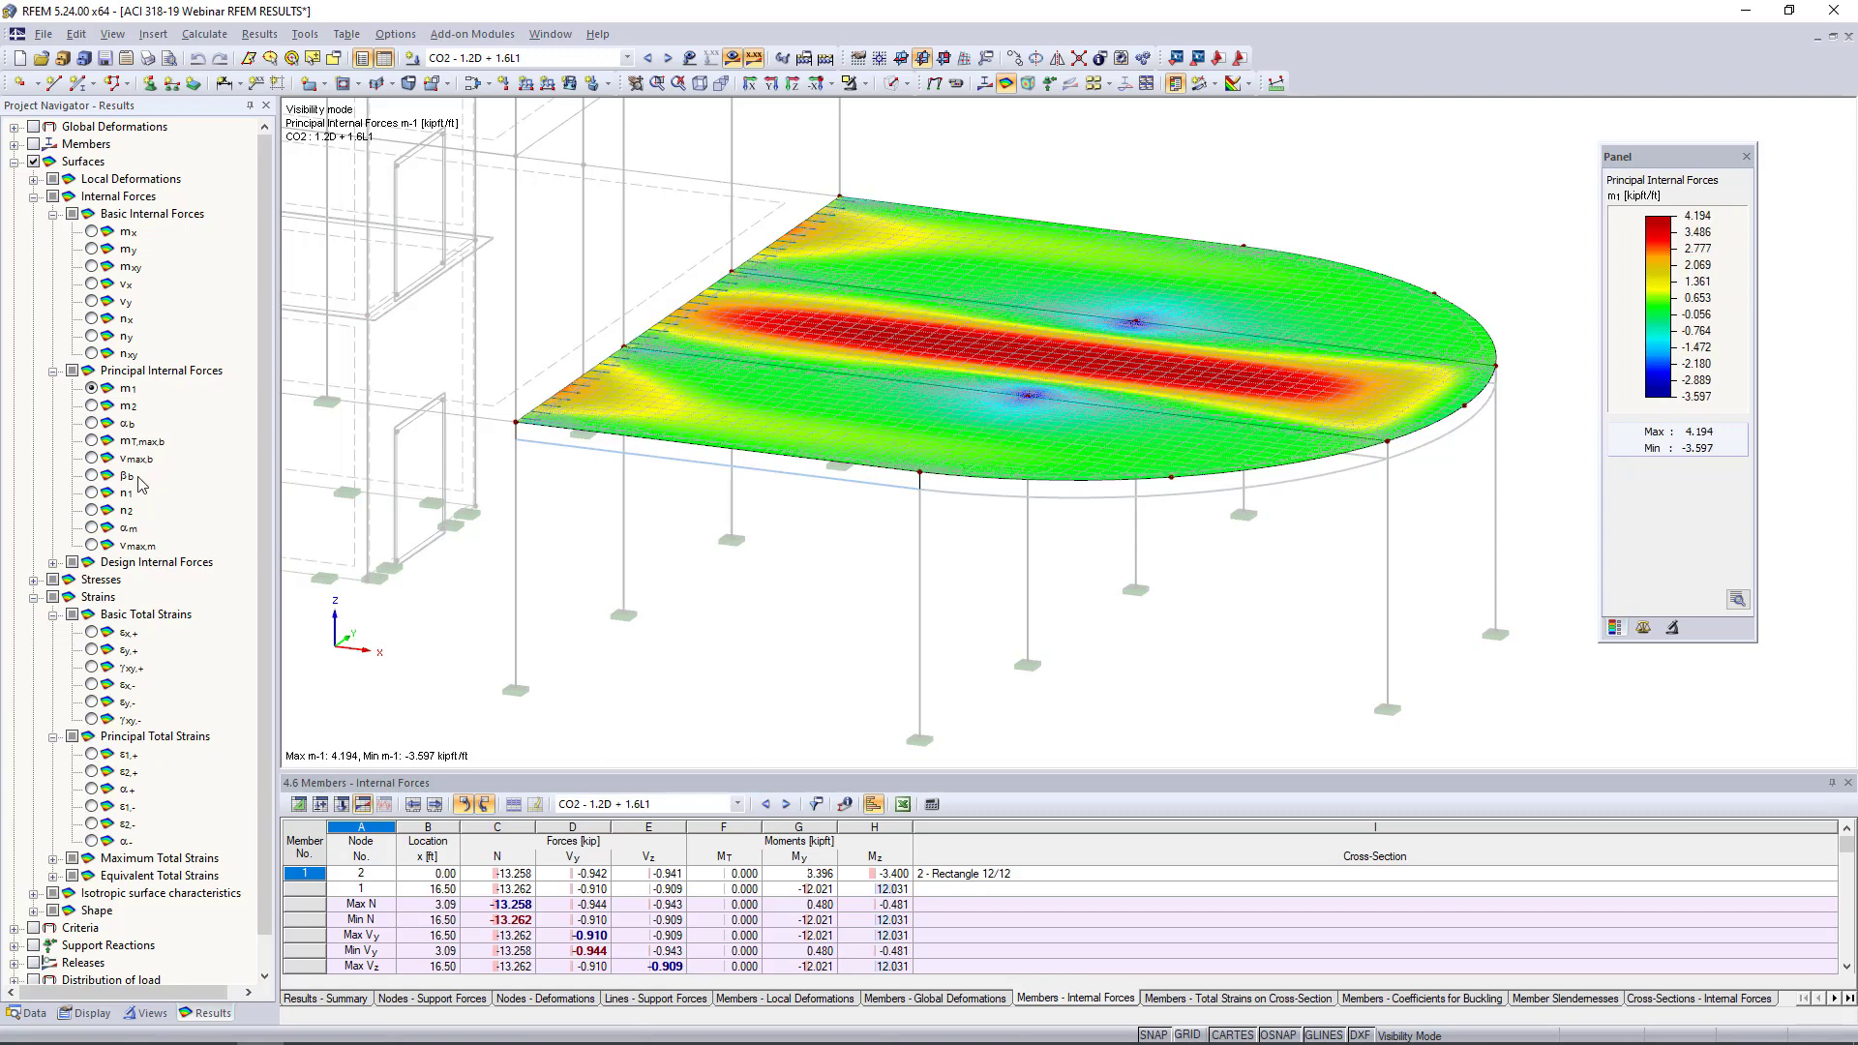
Review the curved slab's strains εx,+ and ε1,+ and the results table of the surfaces' principal total strains
{"action": "left_click", "coordinate": [92, 634]}
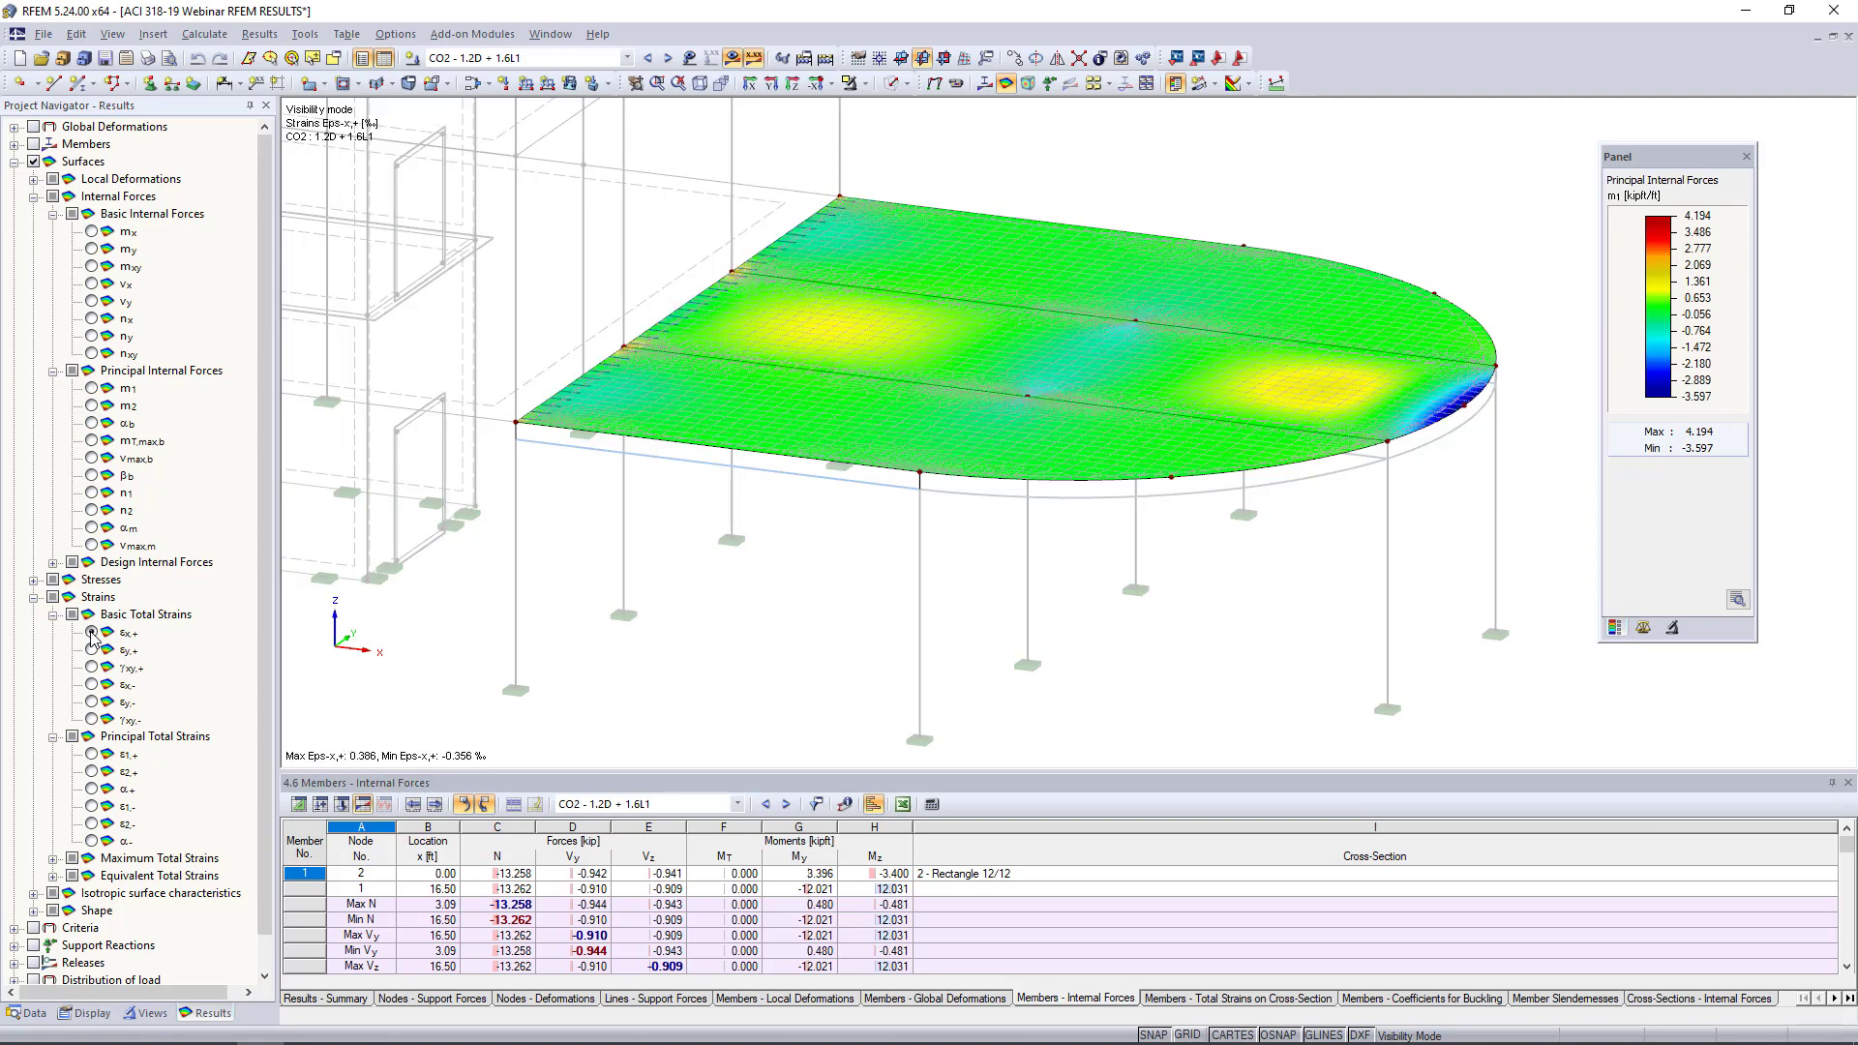
{"action": "left_click", "coordinate": [91, 754]}
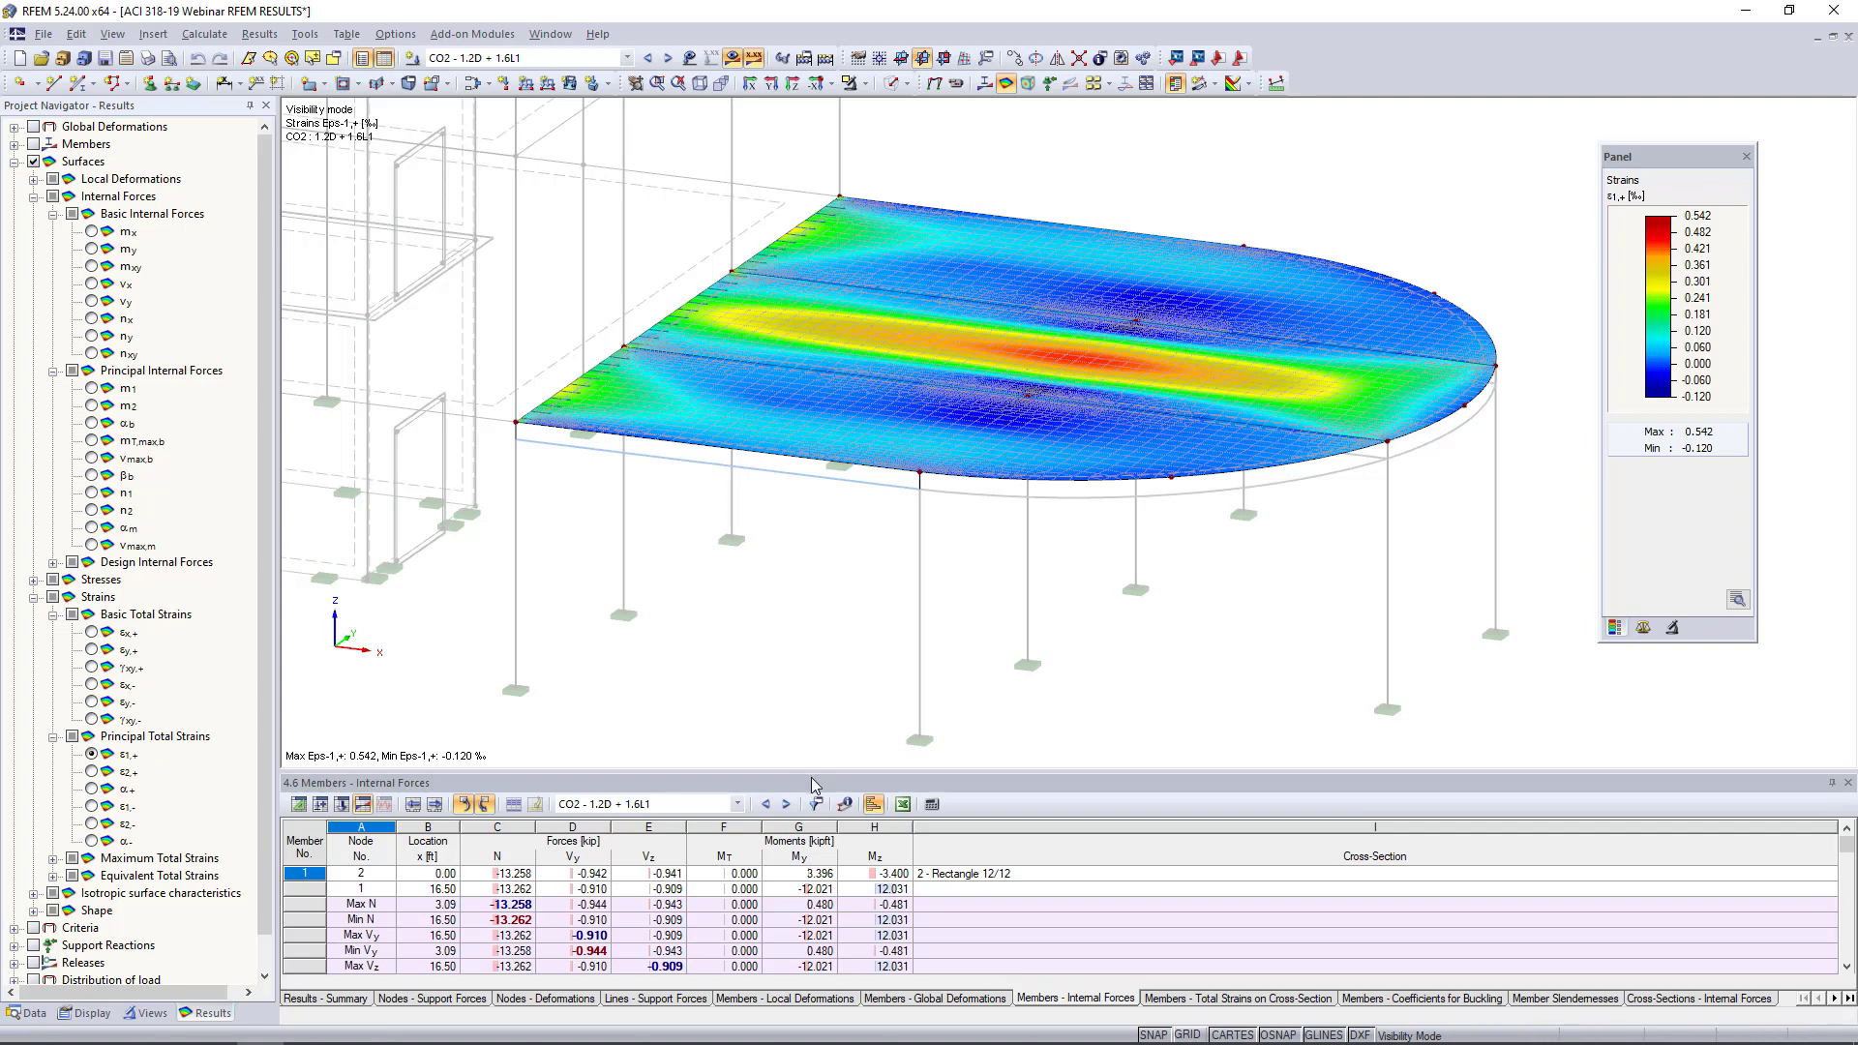
{"action": "left_click", "coordinate": [1849, 999]}
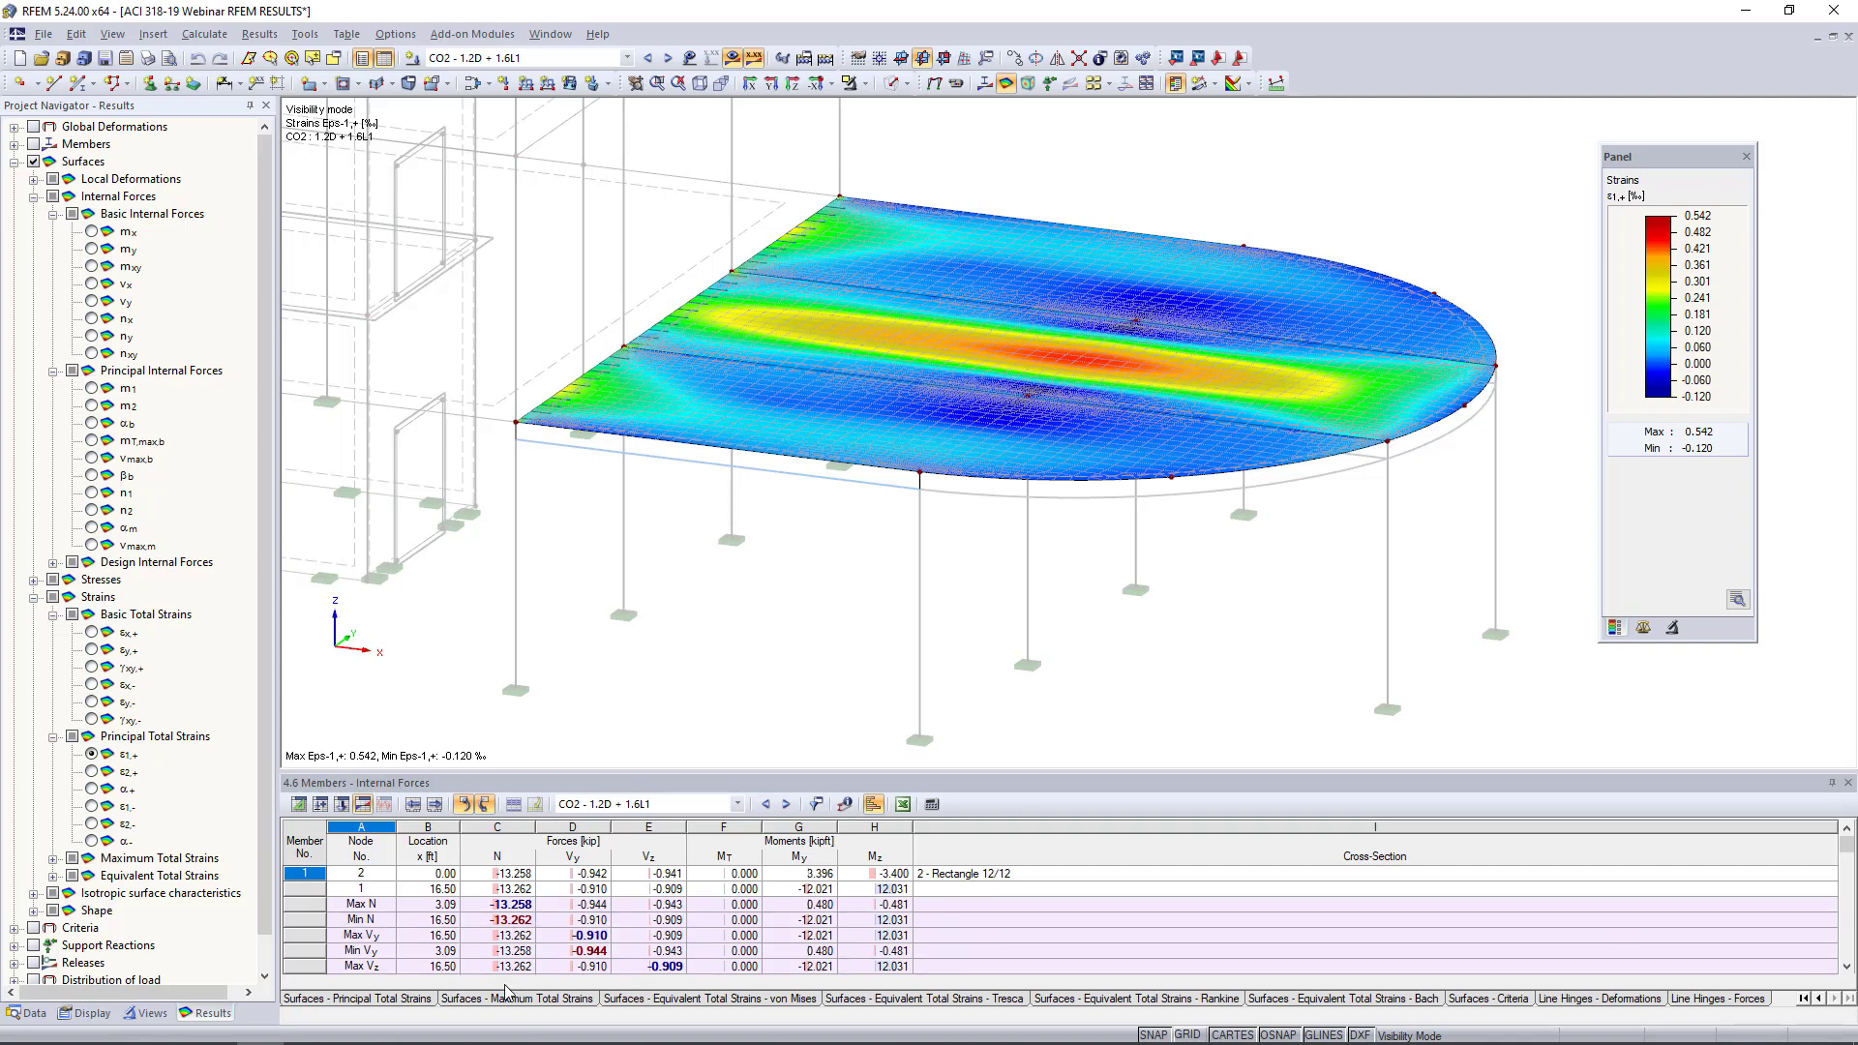
{"action": "left_click", "coordinate": [405, 999]}
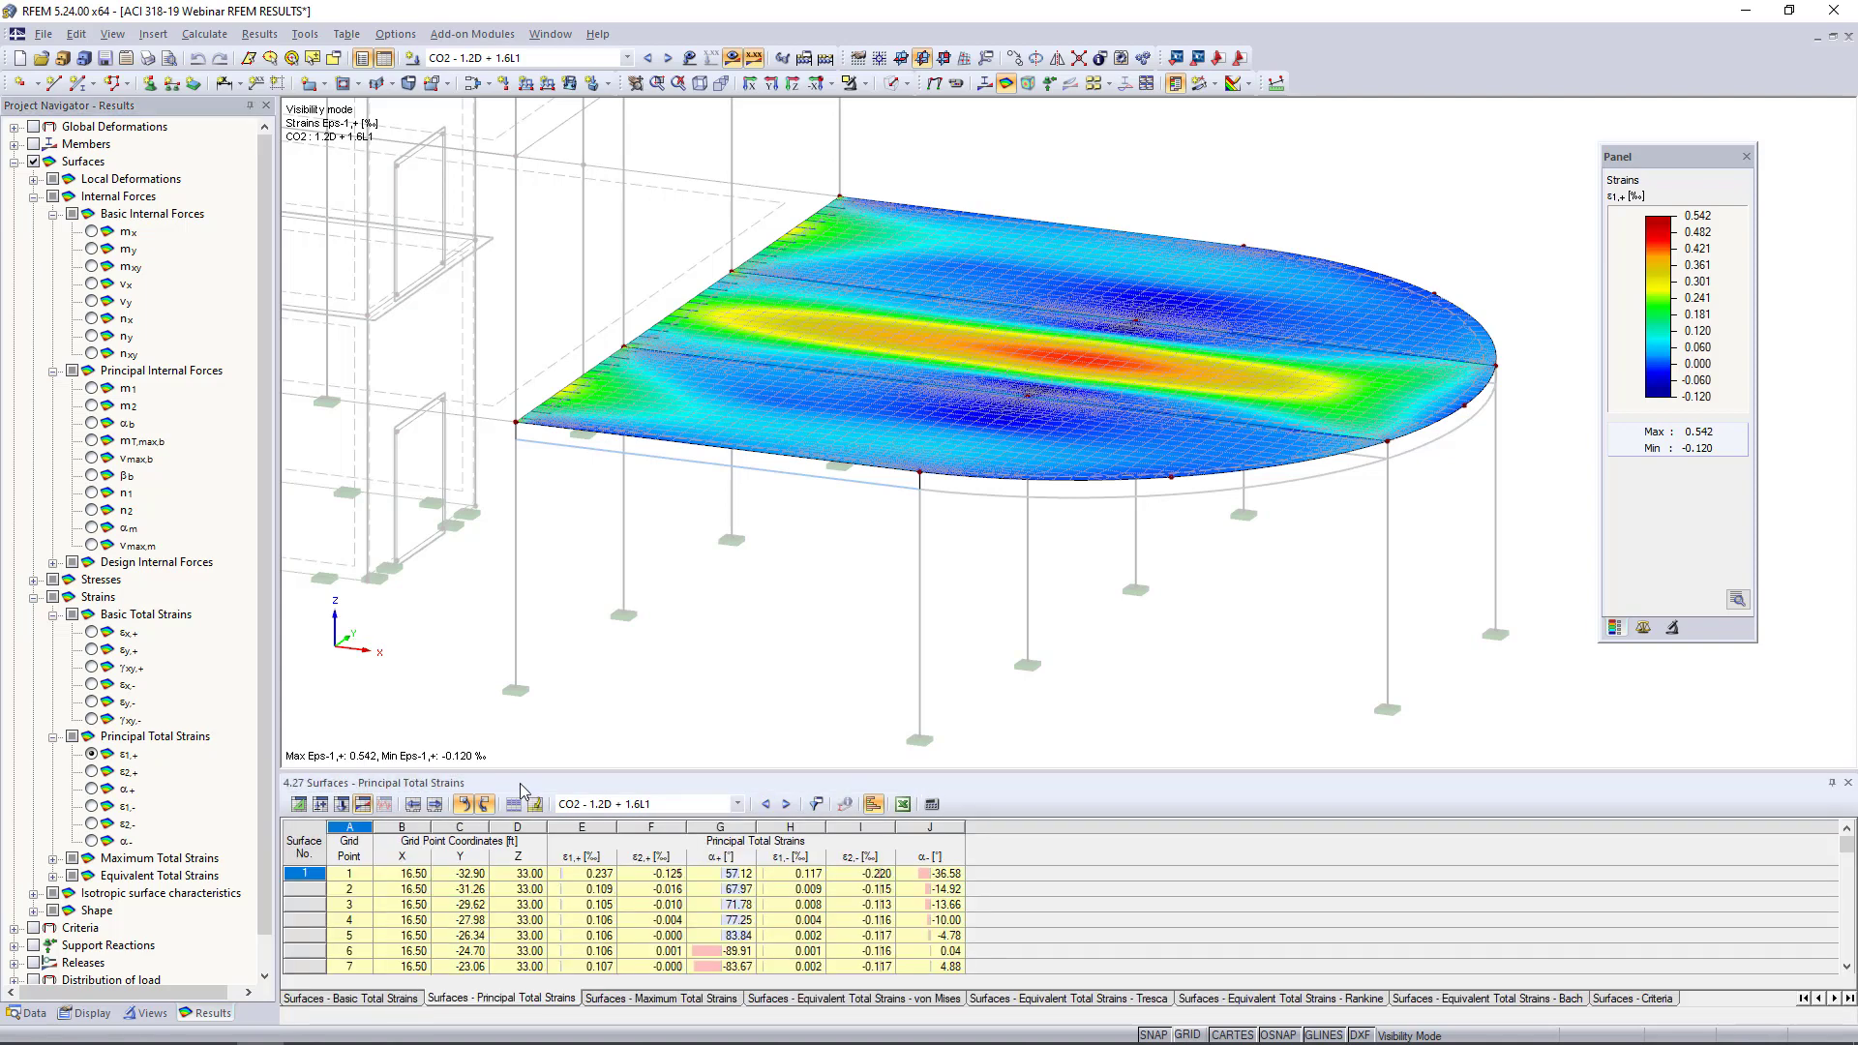
{"action": "mouse_move", "coordinate": [530, 768]}
{"action": "left_mouse_down"}
{"action": "mouse_move", "coordinate": [563, 615]}
{"action": "mouse_move", "coordinate": [557, 420]}
{"action": "left_mouse_up"}
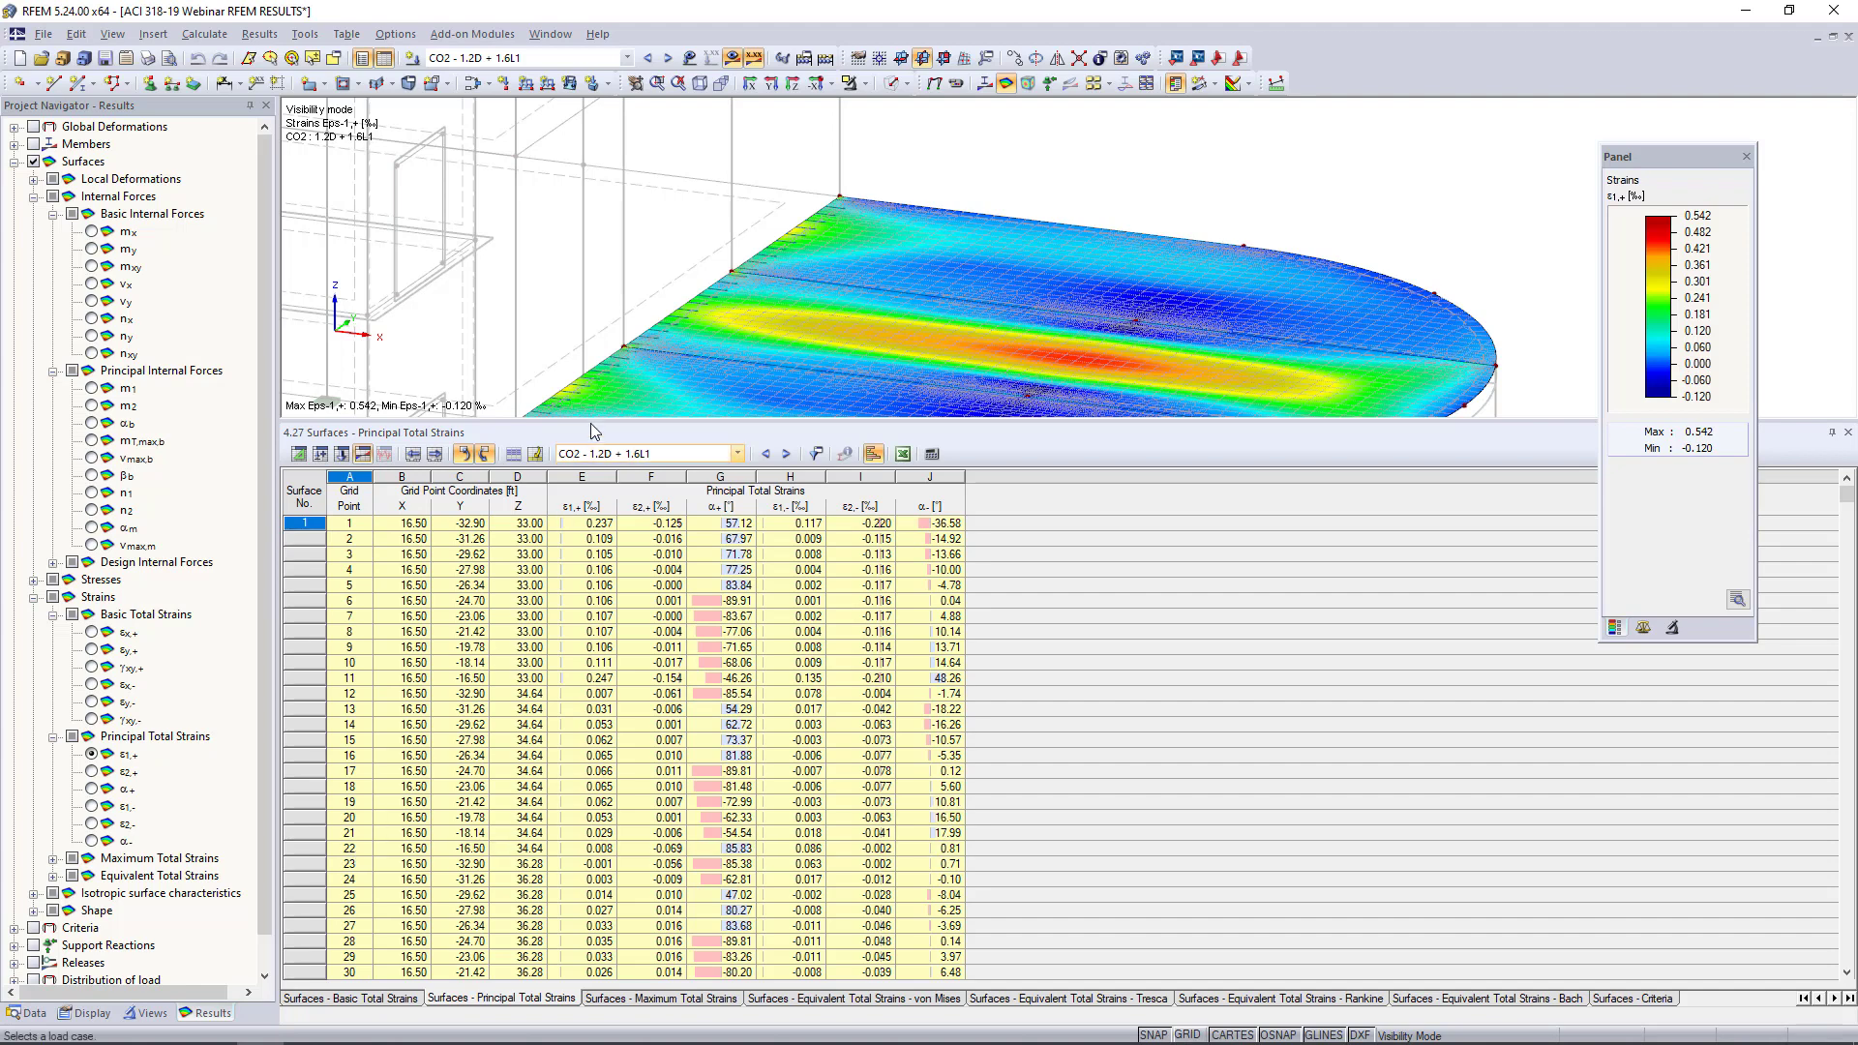
{"action": "left_click_drag", "start_coordinate": [634, 423], "coordinate": [642, 672]}
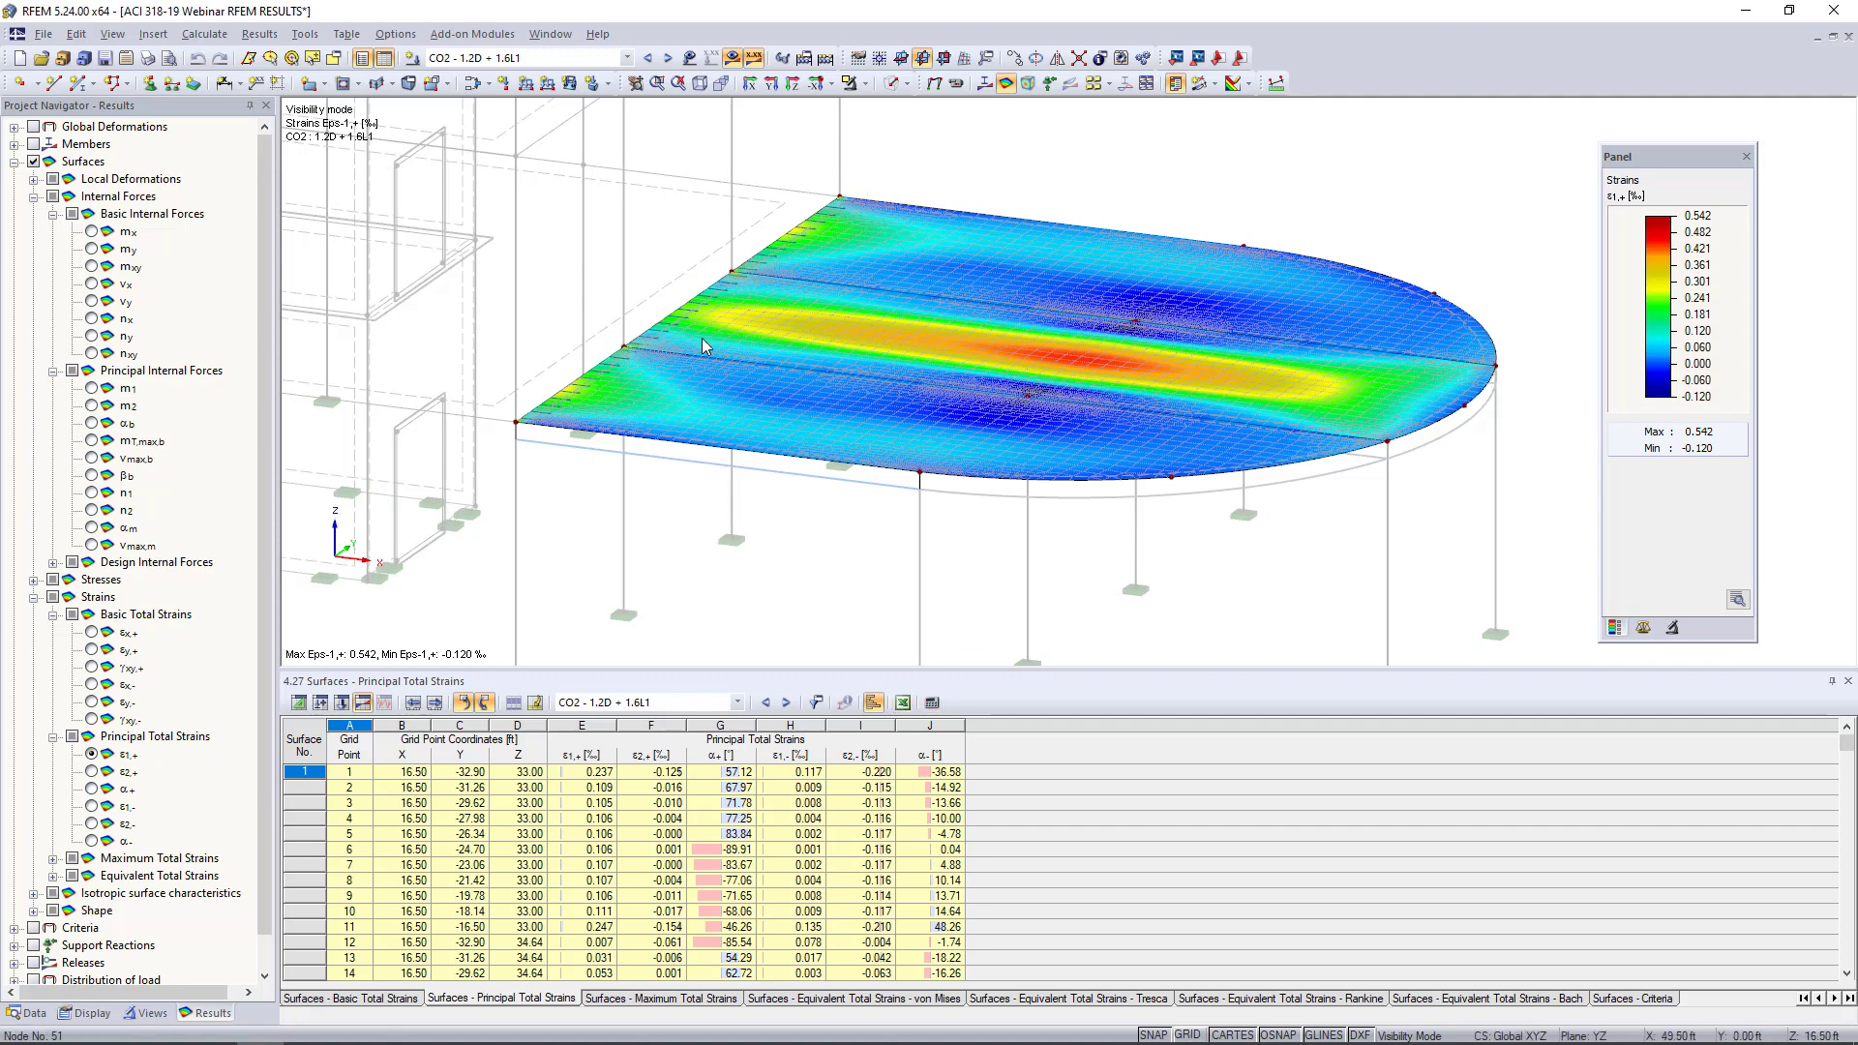
Look up the concrete design add-on modules and start RF-CONCRETE Members
{"action": "left_click", "coordinate": [30, 1014]}
{"action": "scroll", "coordinate": [76, 549], "scroll_direction": "down", "scroll_amount": 7}
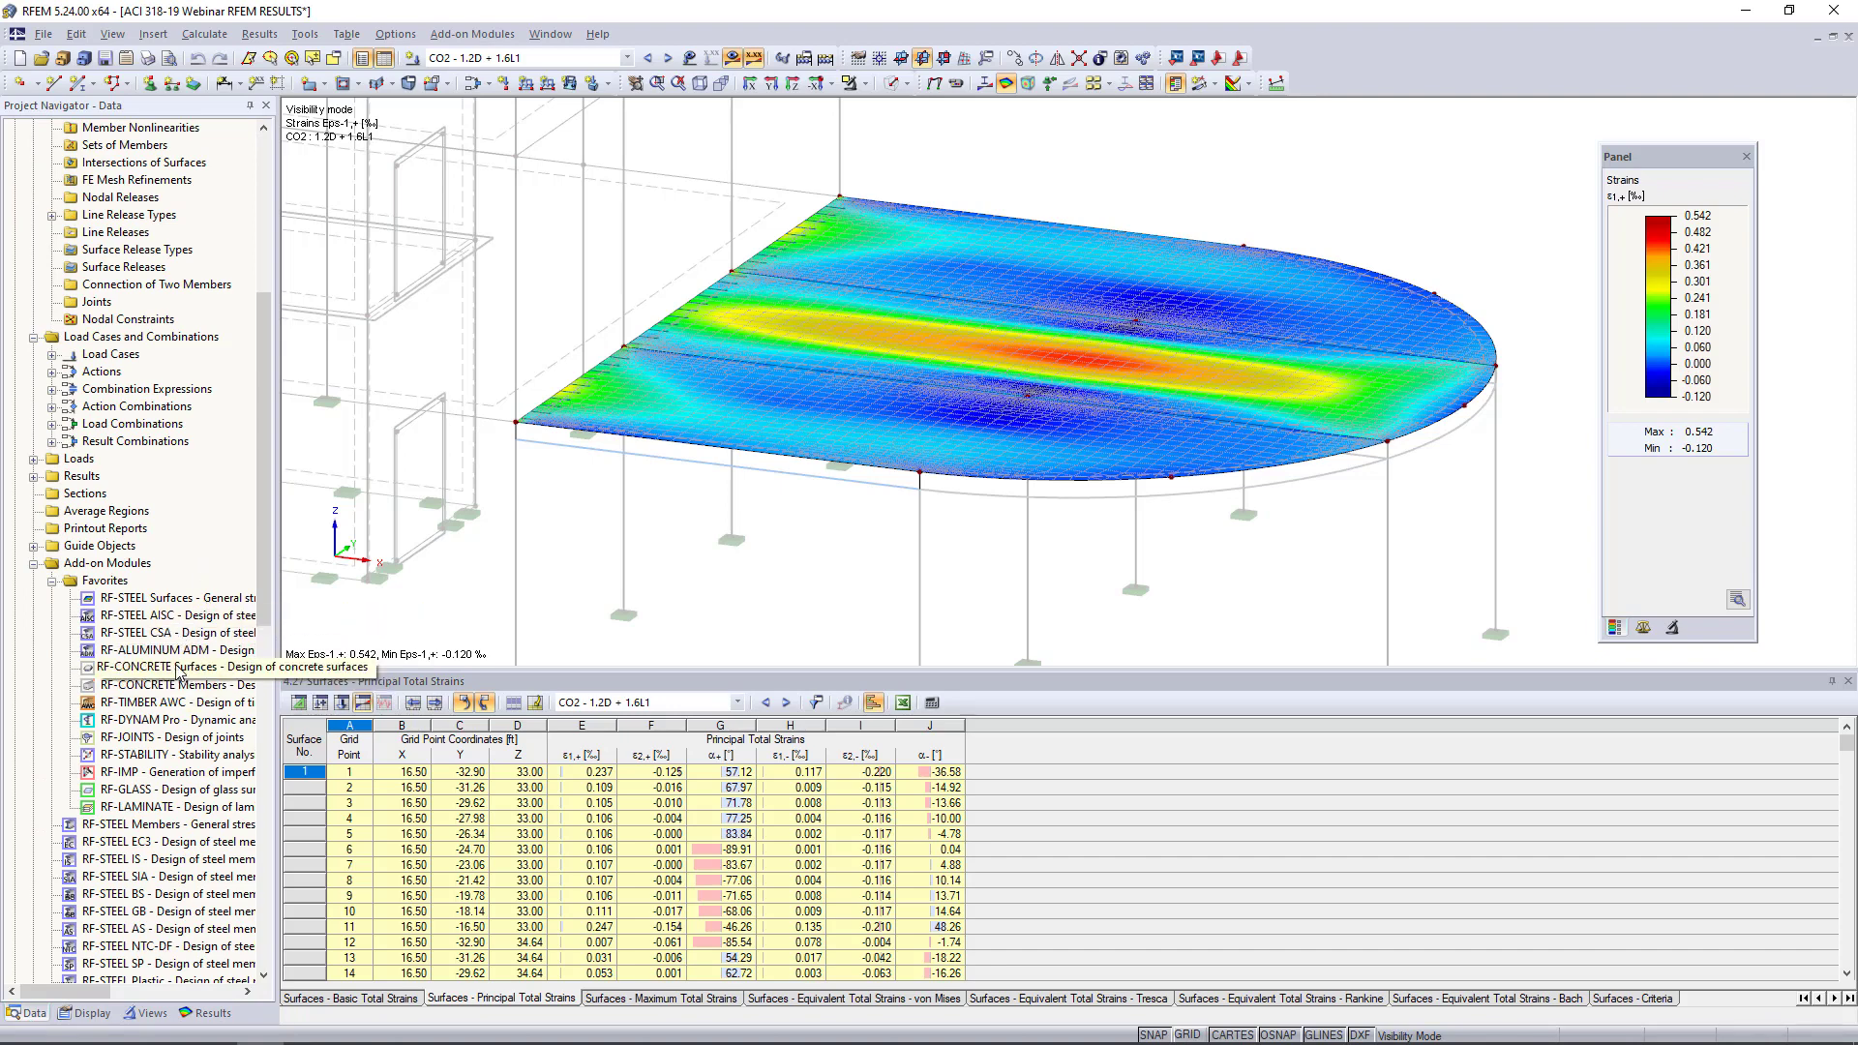
{"action": "scroll", "coordinate": [172, 655], "scroll_direction": "down", "scroll_amount": 1}
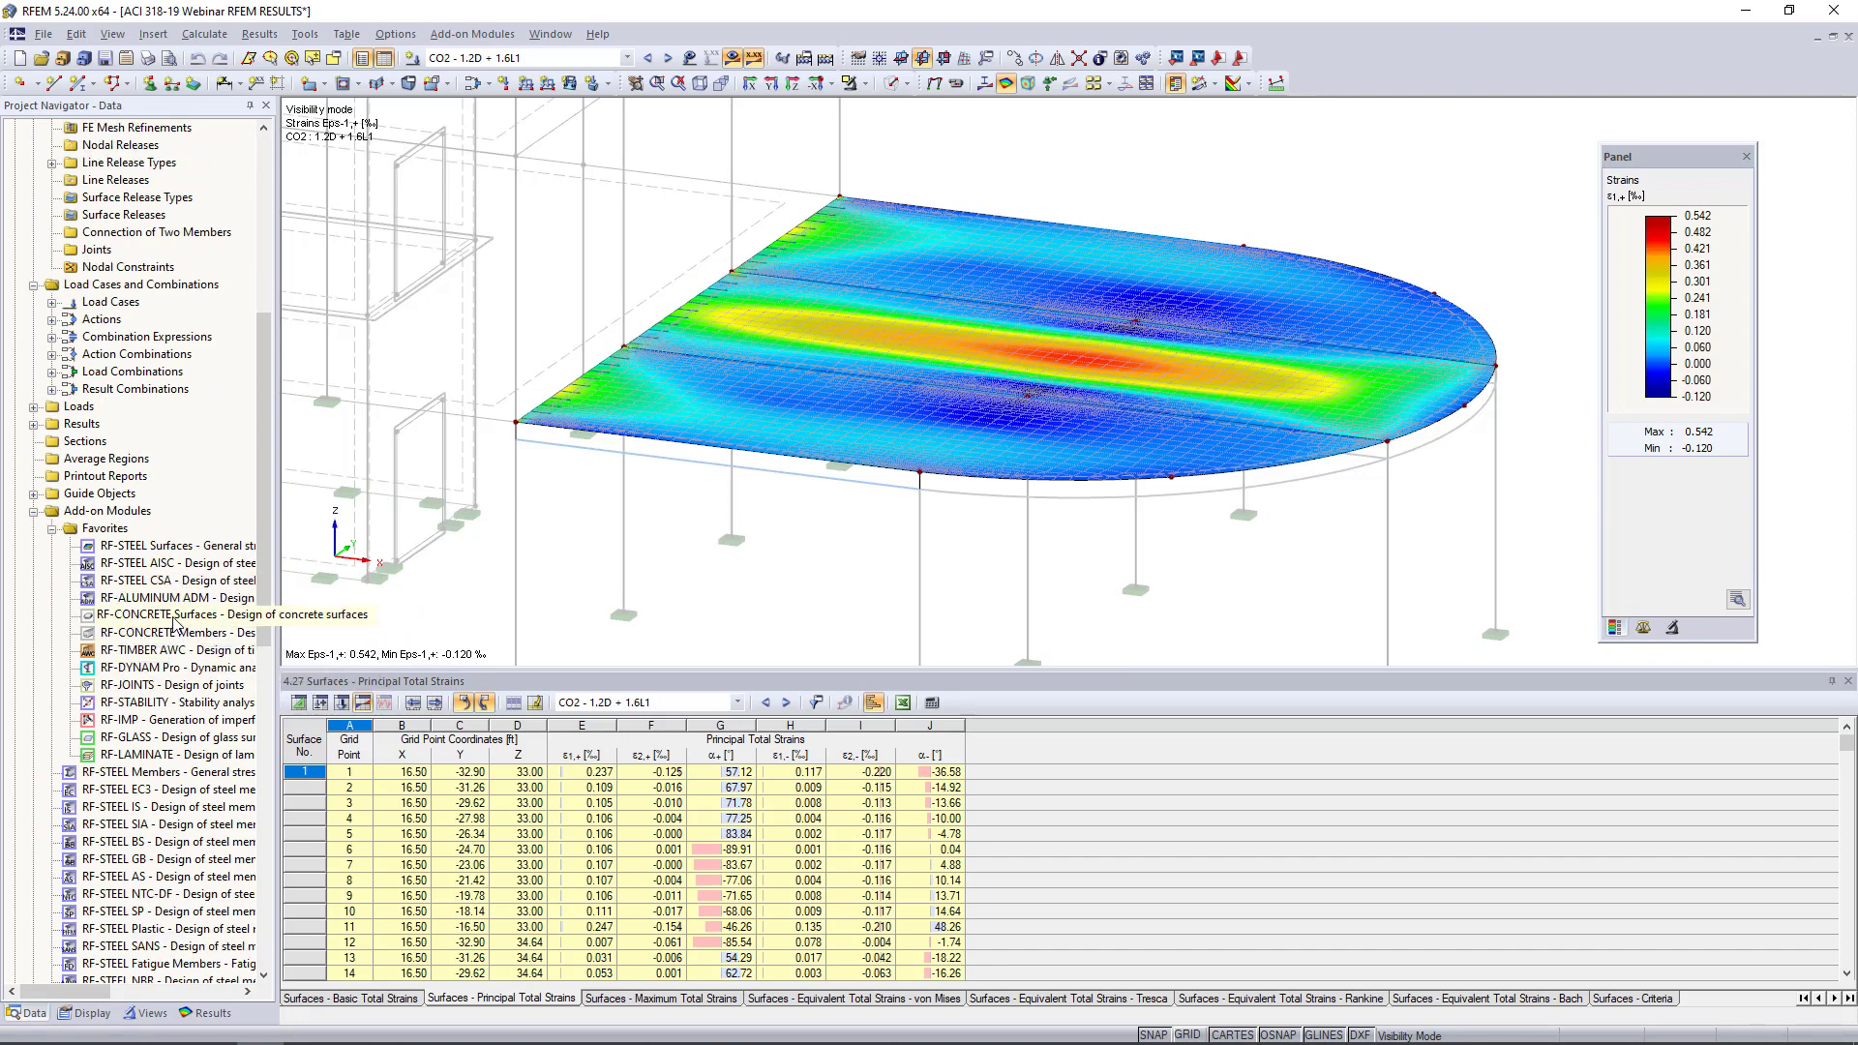
{"action": "right_click", "coordinate": [173, 617]}
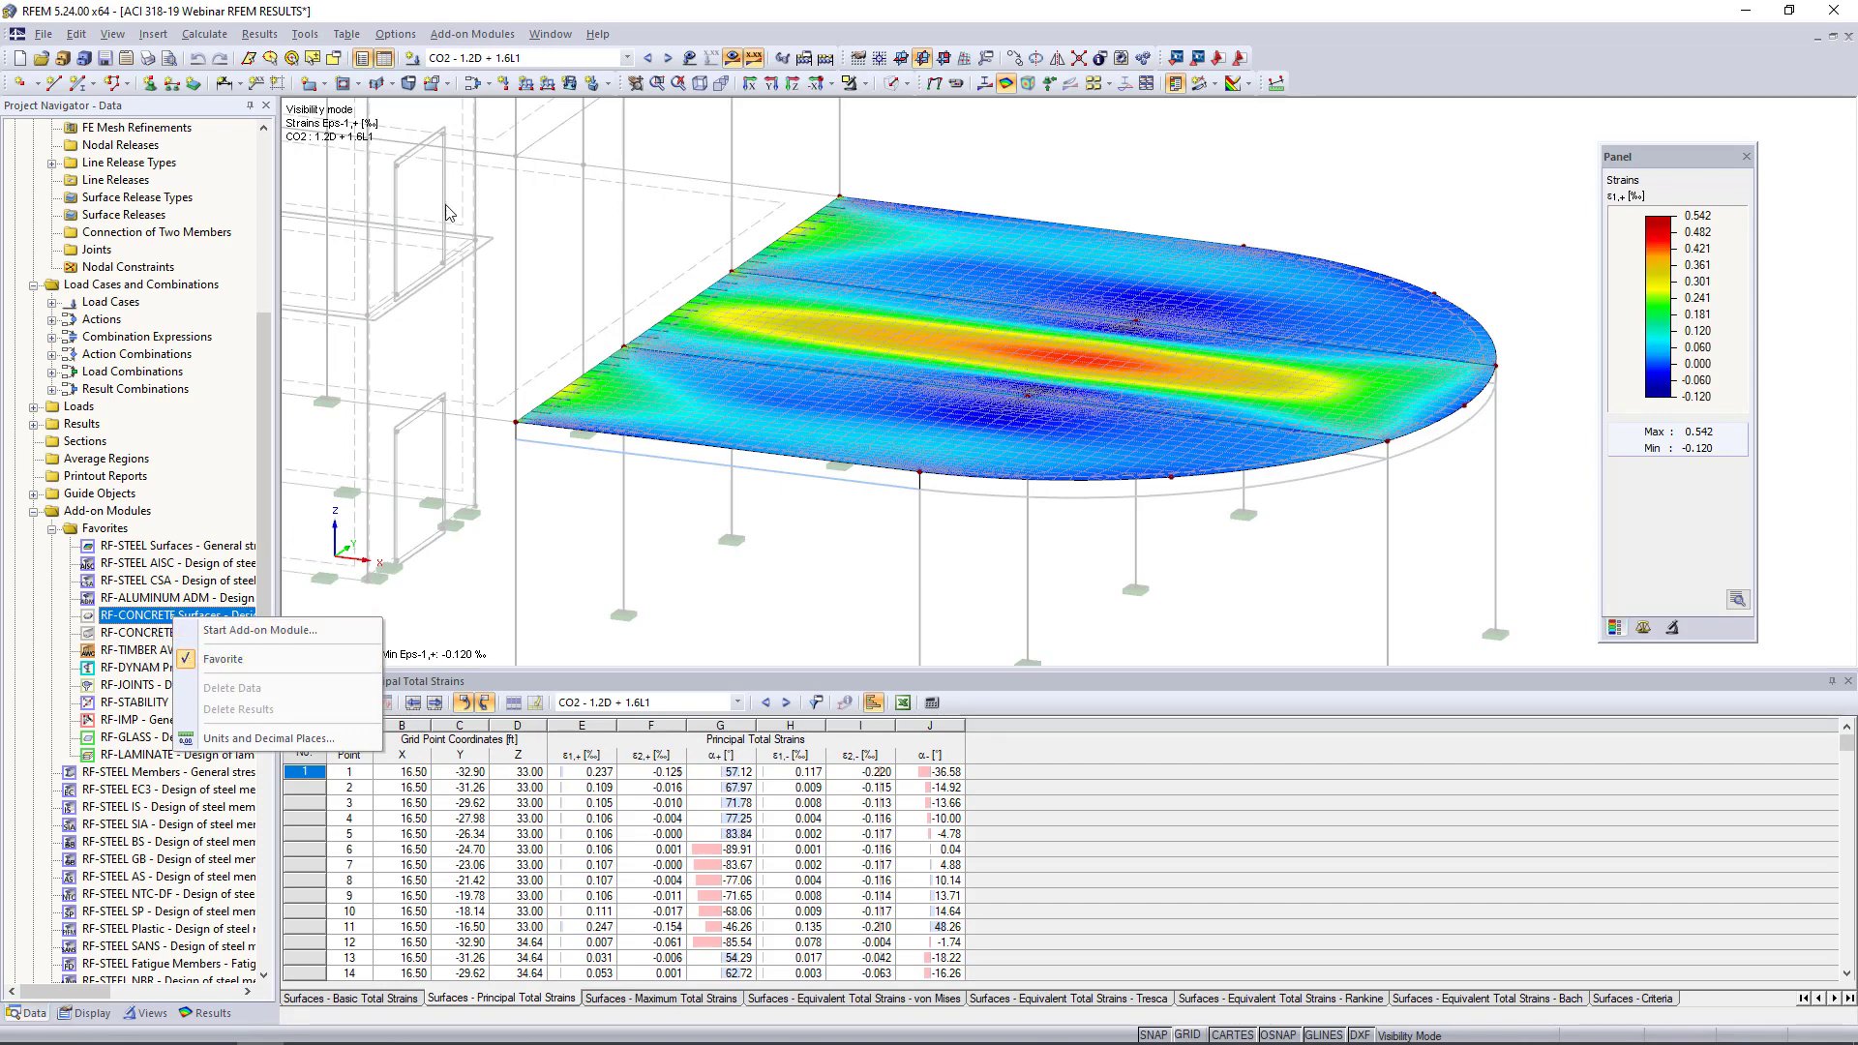
{"action": "left_click", "coordinate": [472, 37]}
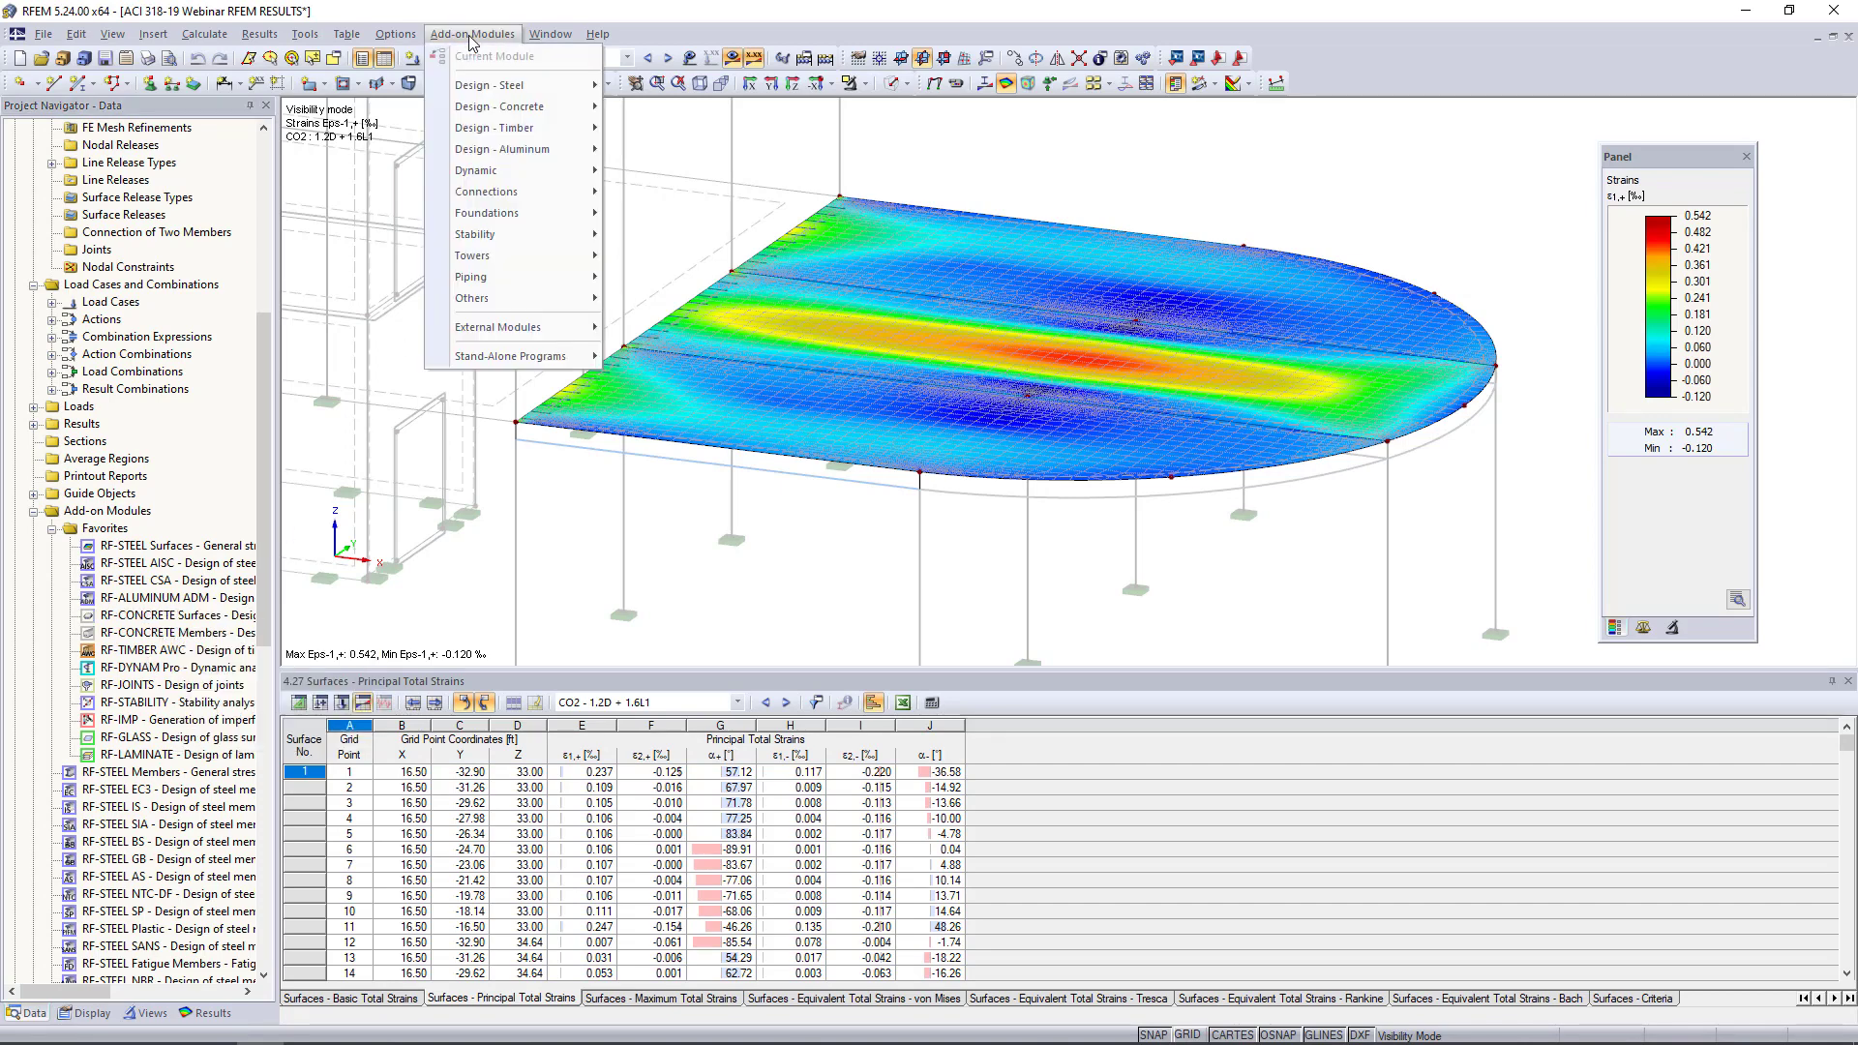
{"action": "mouse_move", "coordinate": [490, 114]}
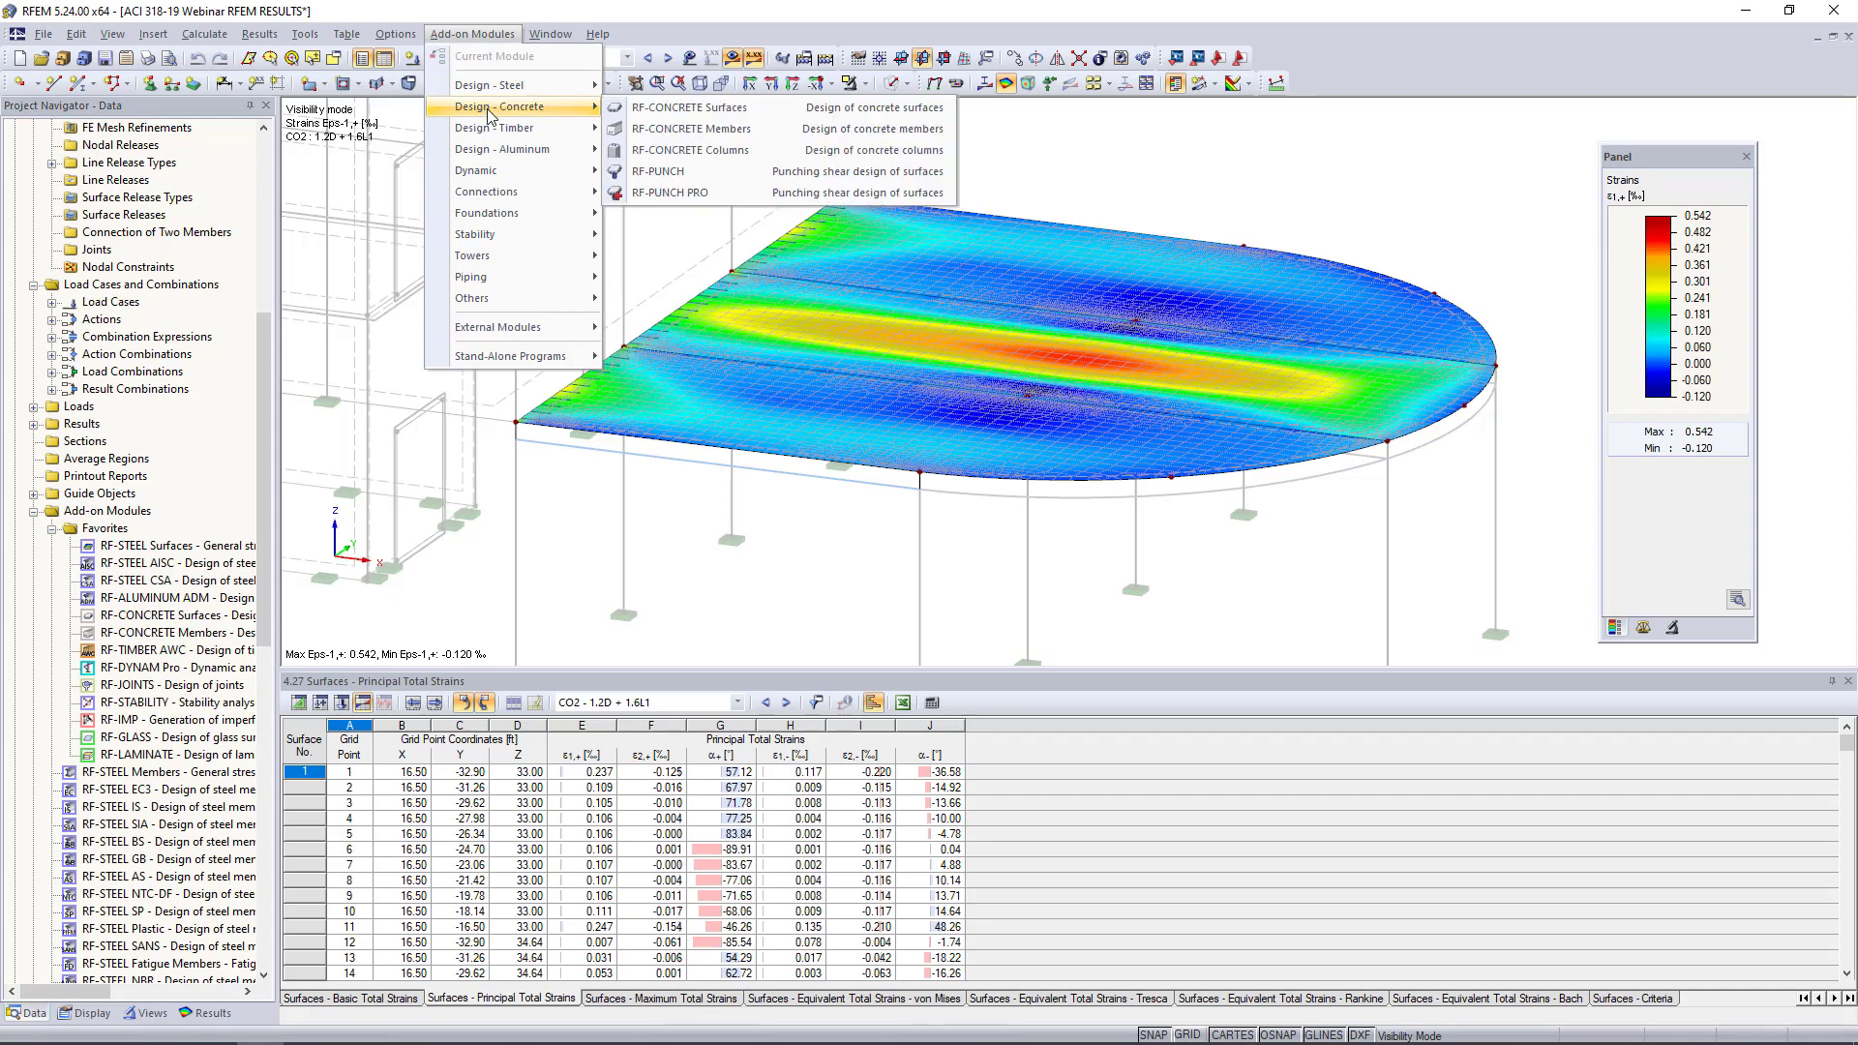
{"action": "left_click", "coordinate": [648, 130]}
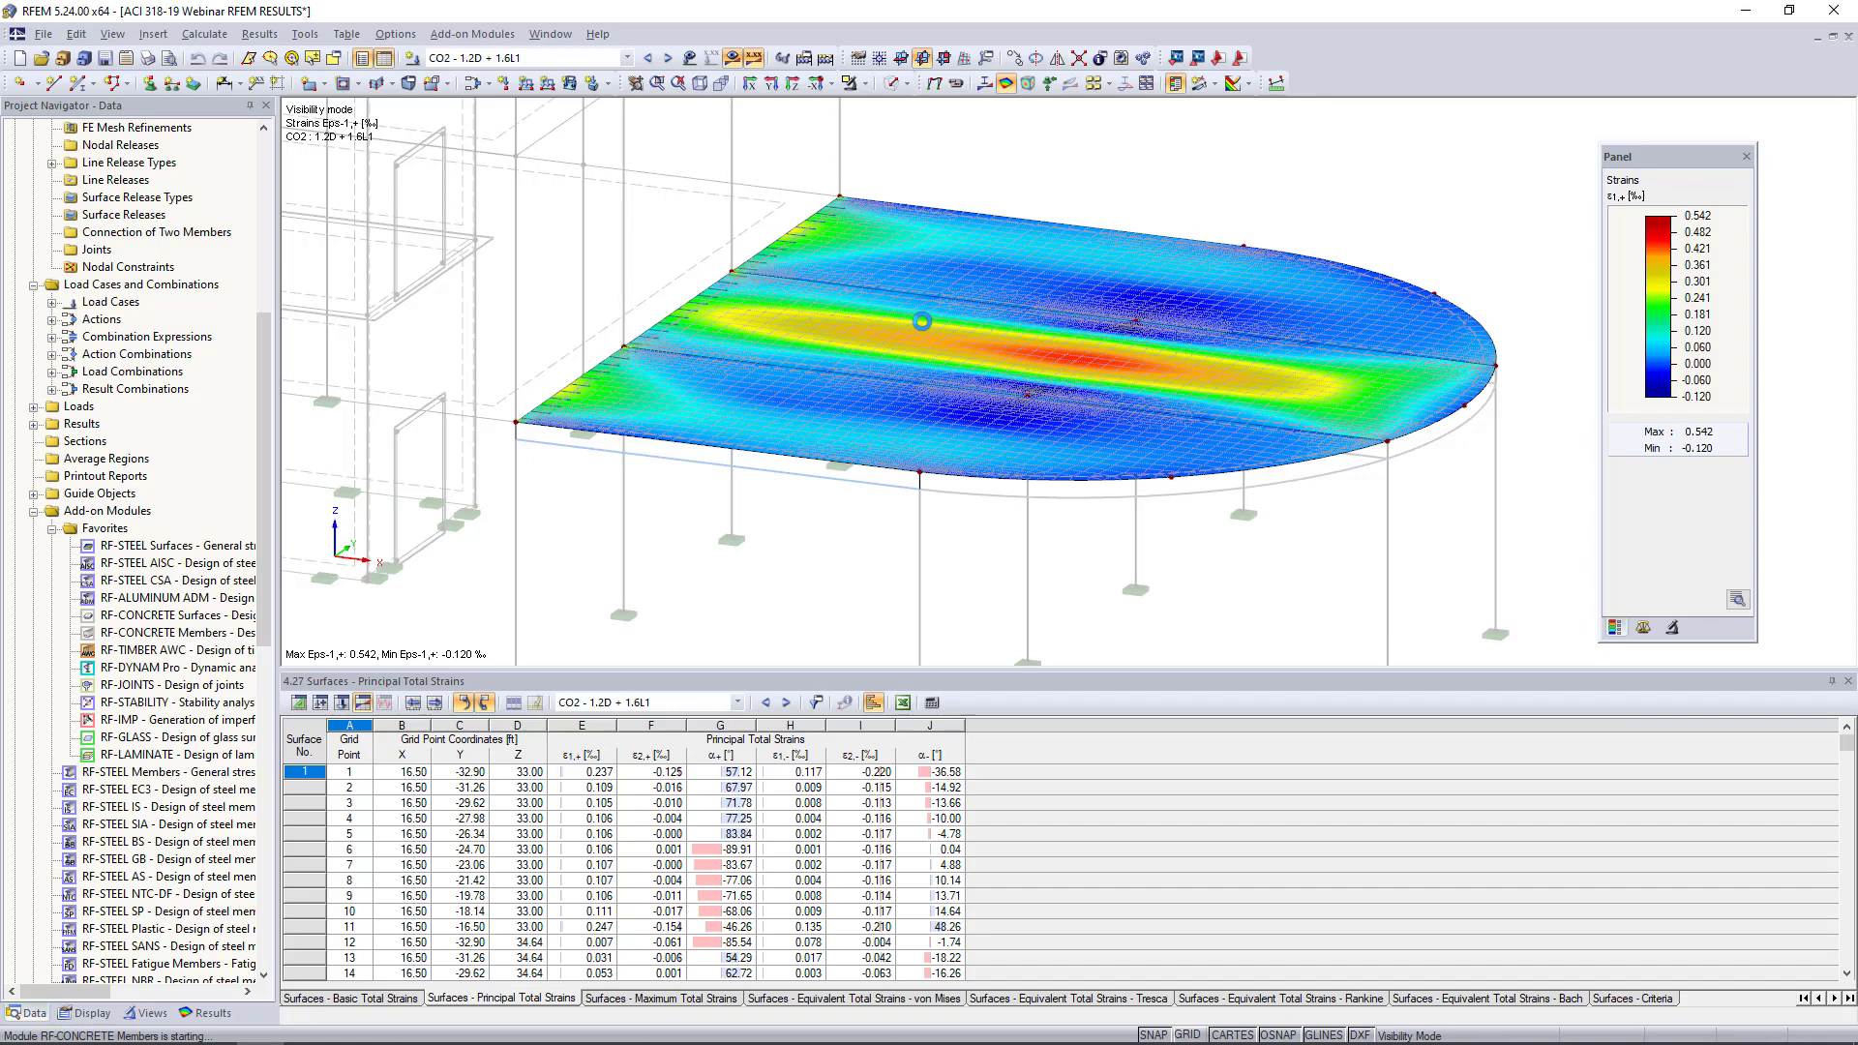
Switch to the slide presentation and advance from Adaptive Mesh Refinement to the ACI 318-19 Updates slide
{"action": "key", "text": "super+Tab"}
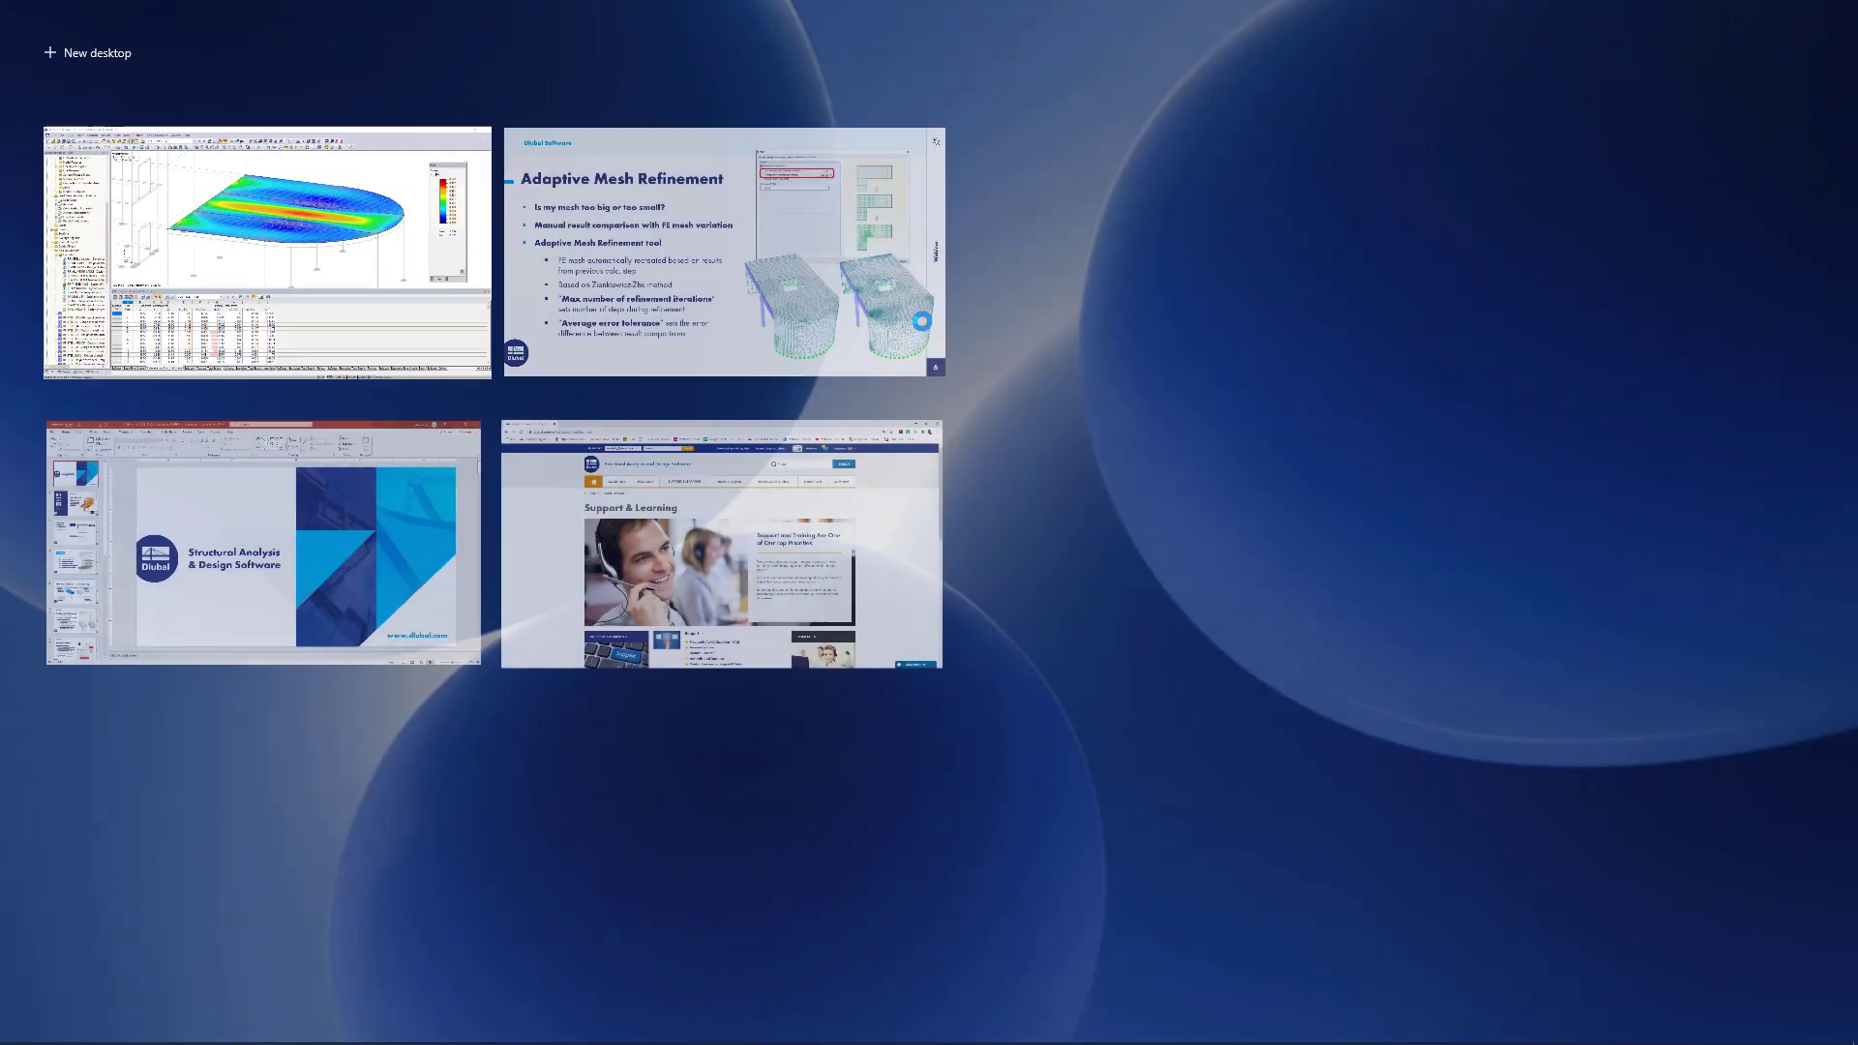
{"action": "left_click", "coordinate": [767, 256]}
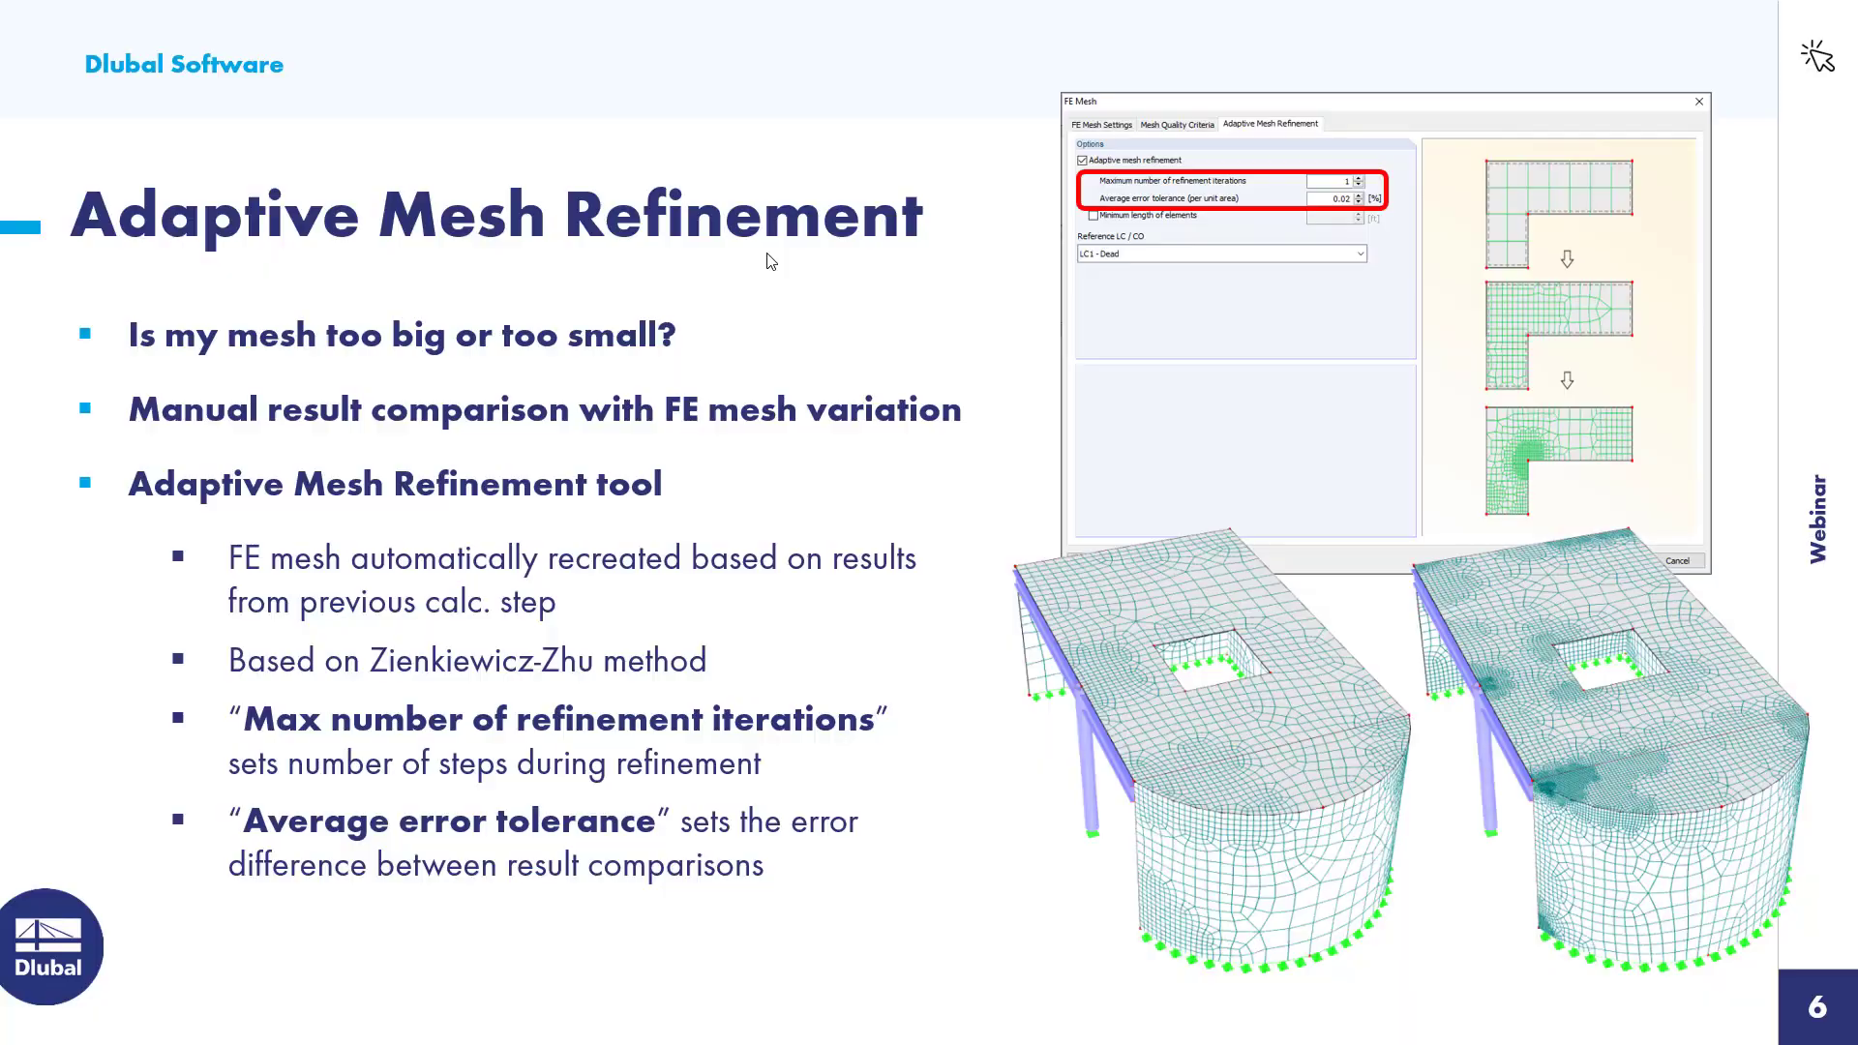
{"action": "key", "text": "Right"}
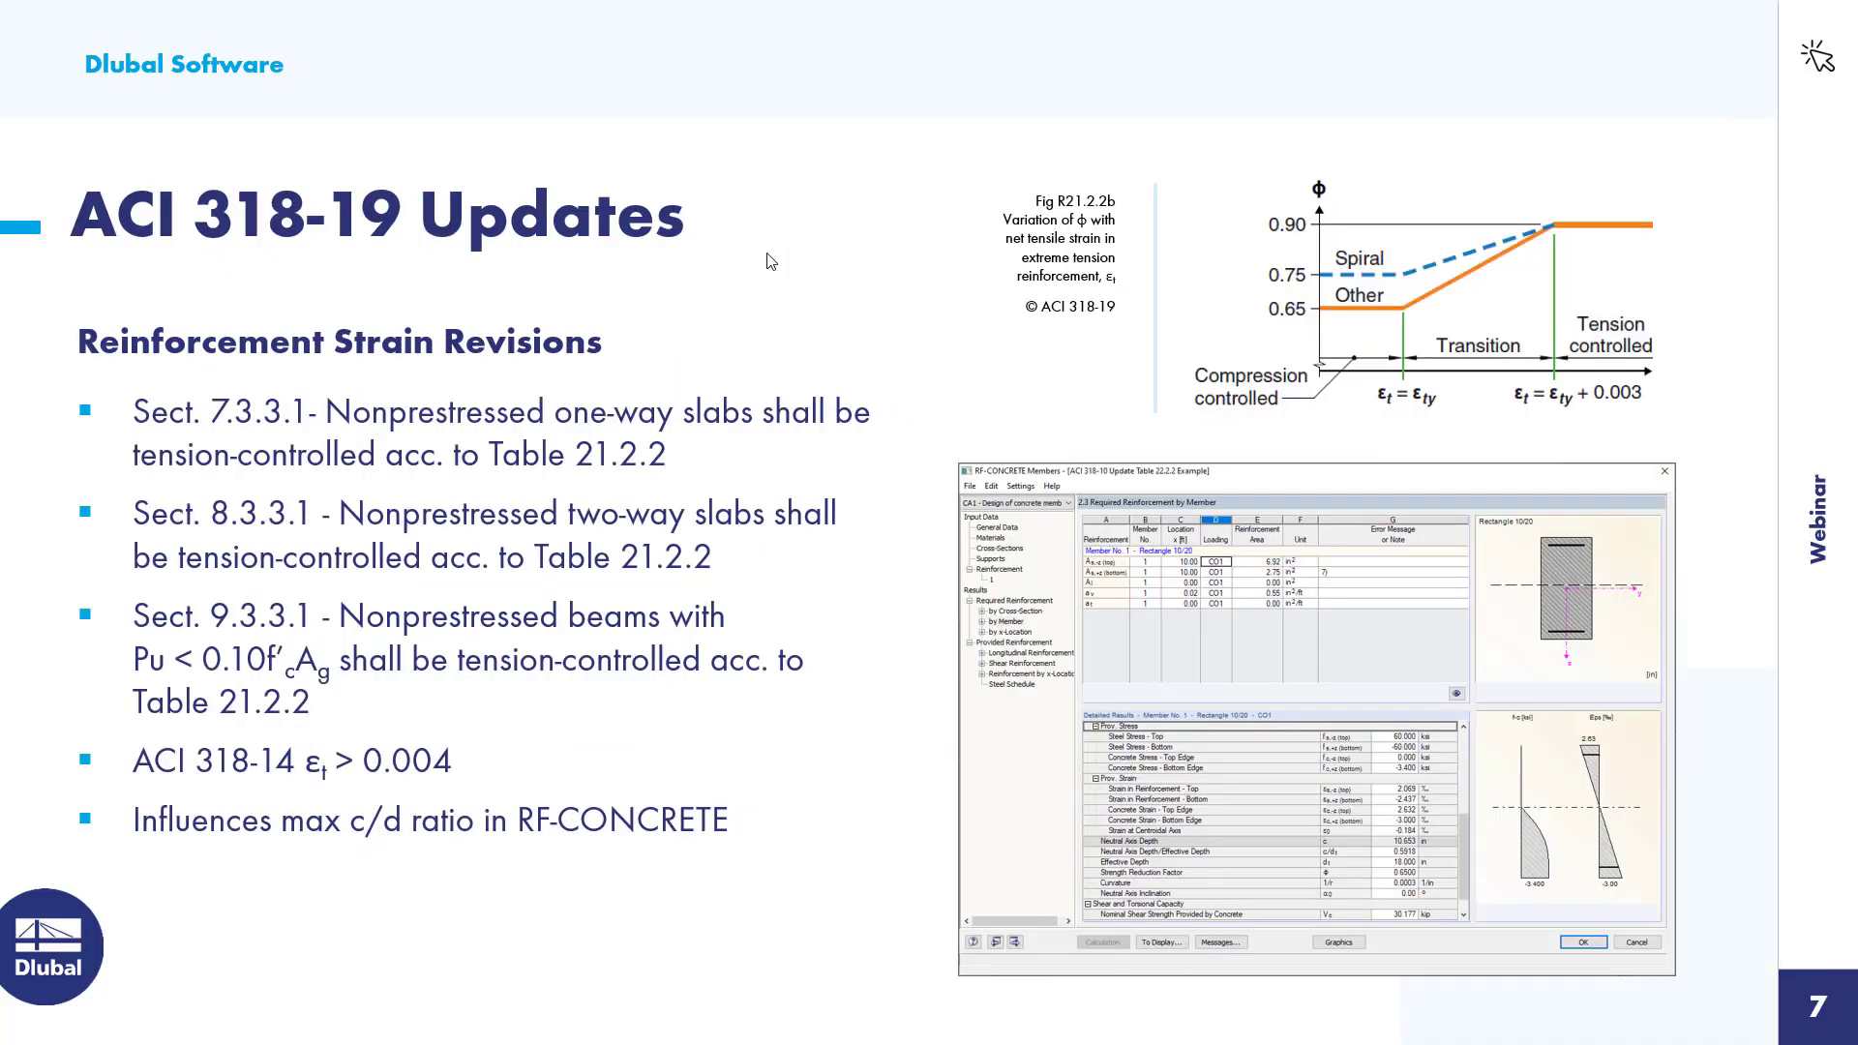
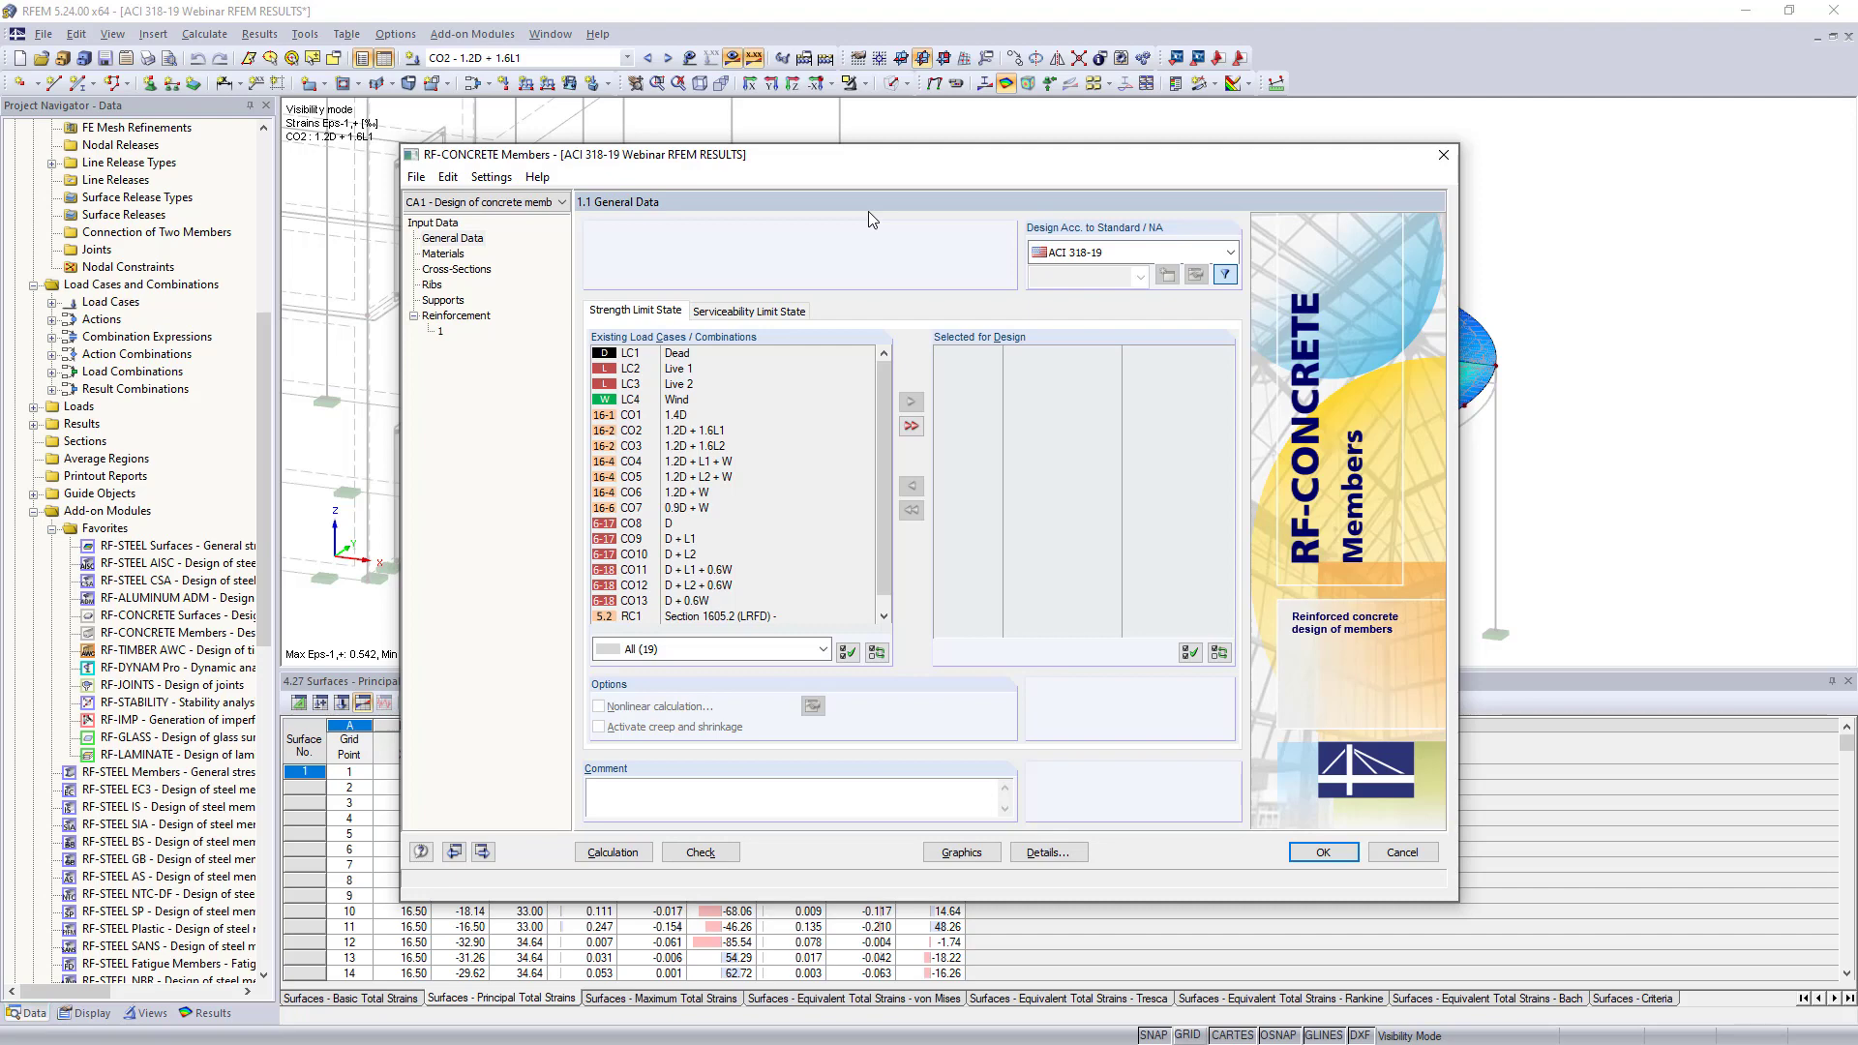
Keep ACI 318-19 as the design standard and select load combinations CO1 to CO7 for the strength limit state design
{"action": "left_click_drag", "start_coordinate": [829, 170], "coordinate": [839, 138]}
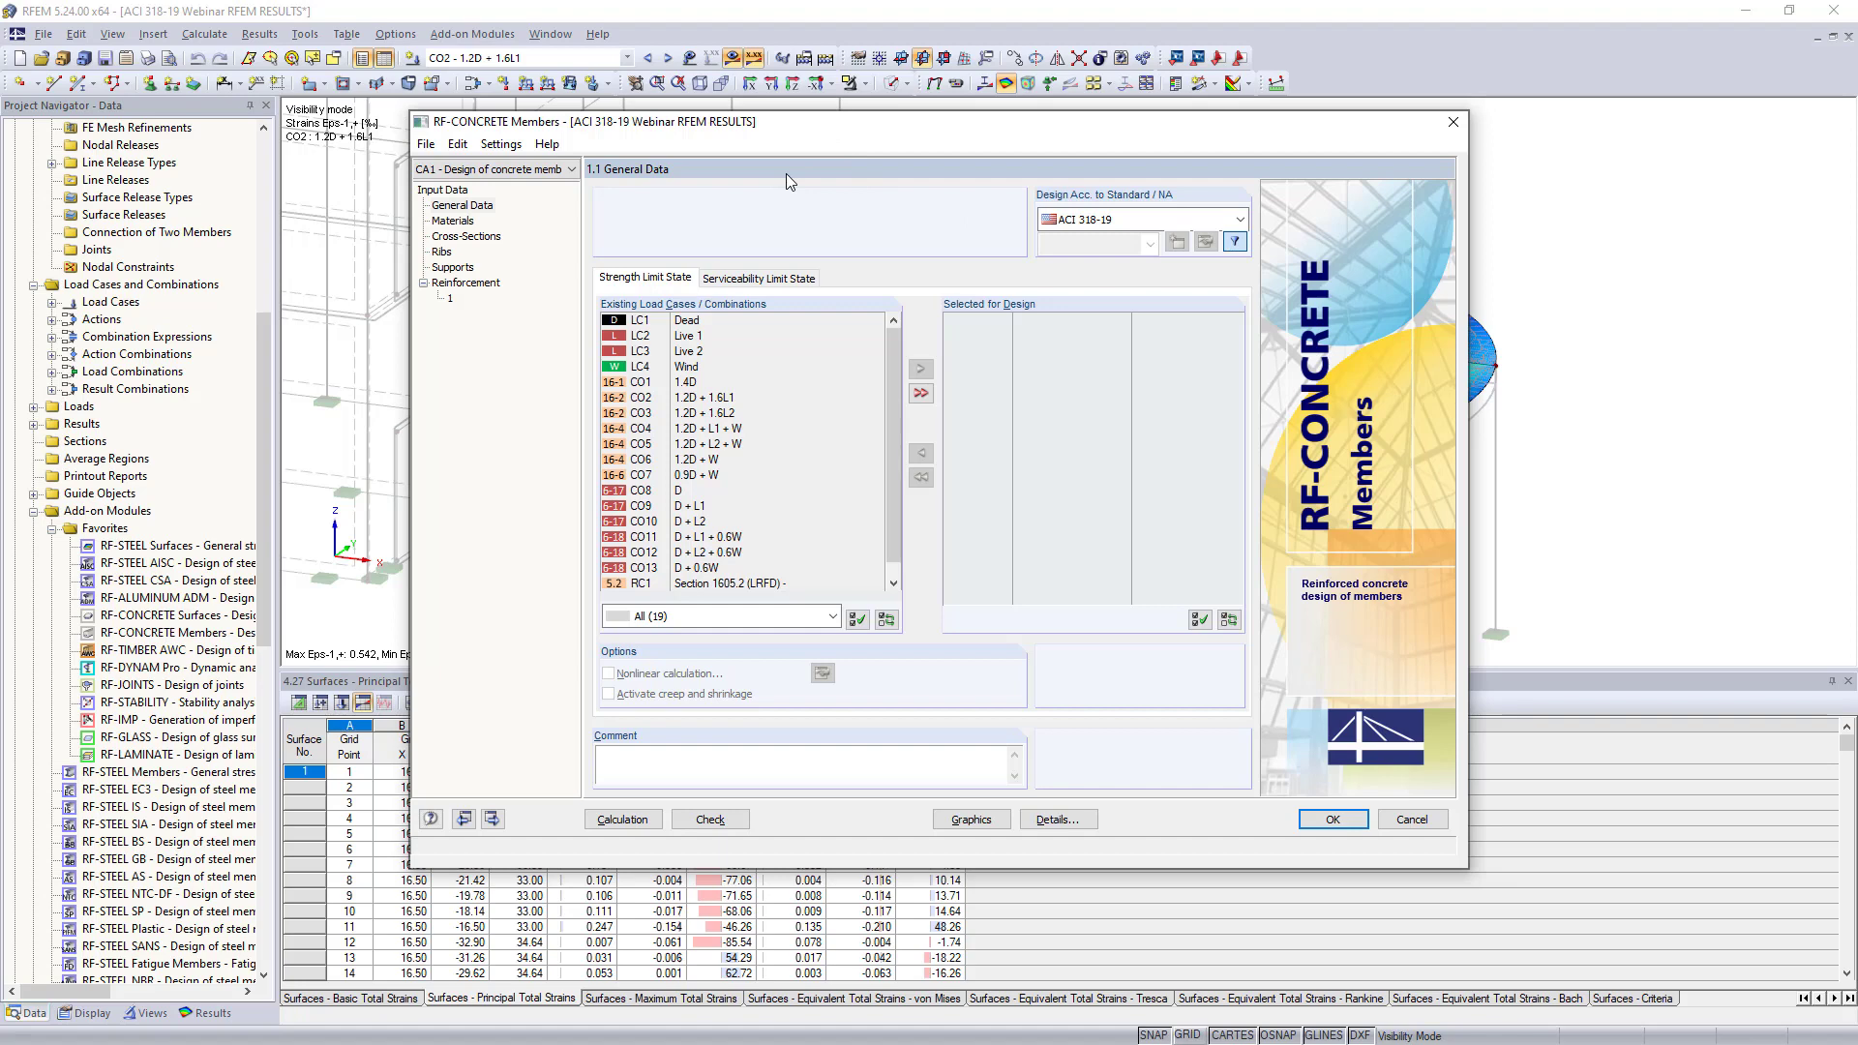
{"action": "left_click", "coordinate": [1126, 221]}
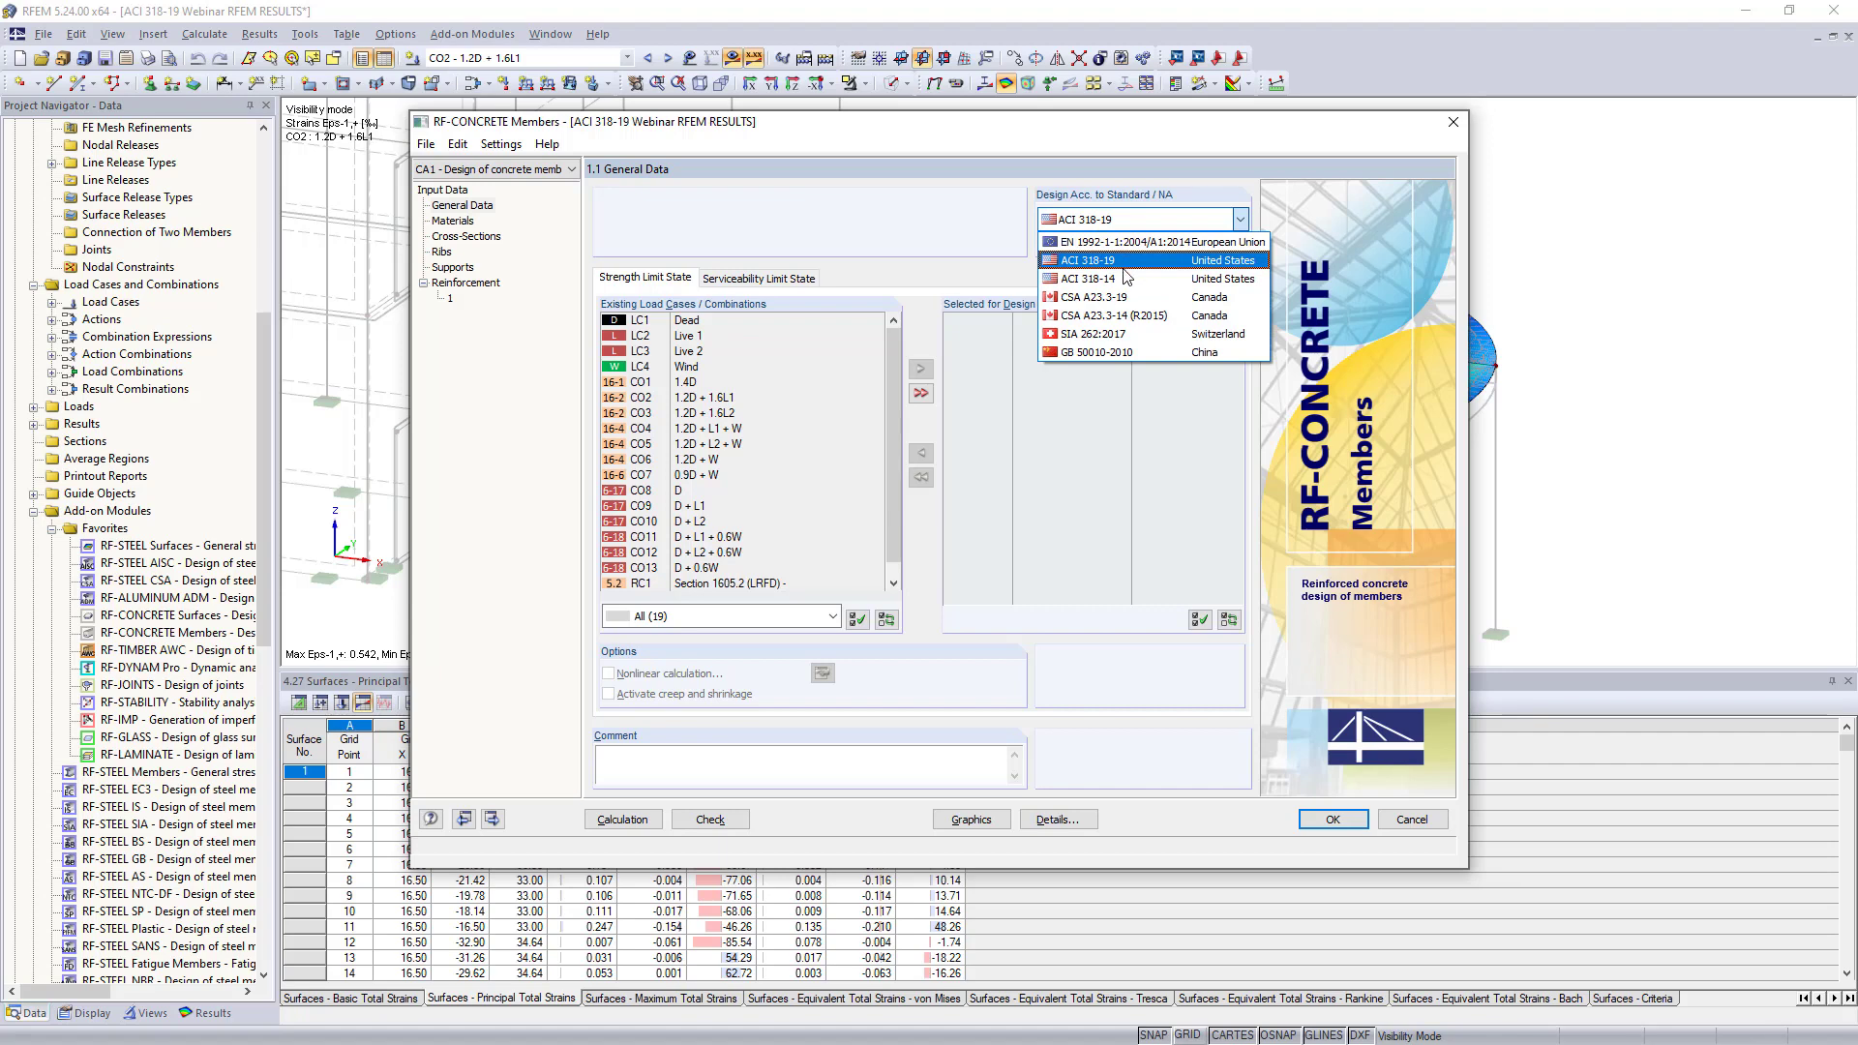
{"action": "left_click", "coordinate": [1048, 224]}
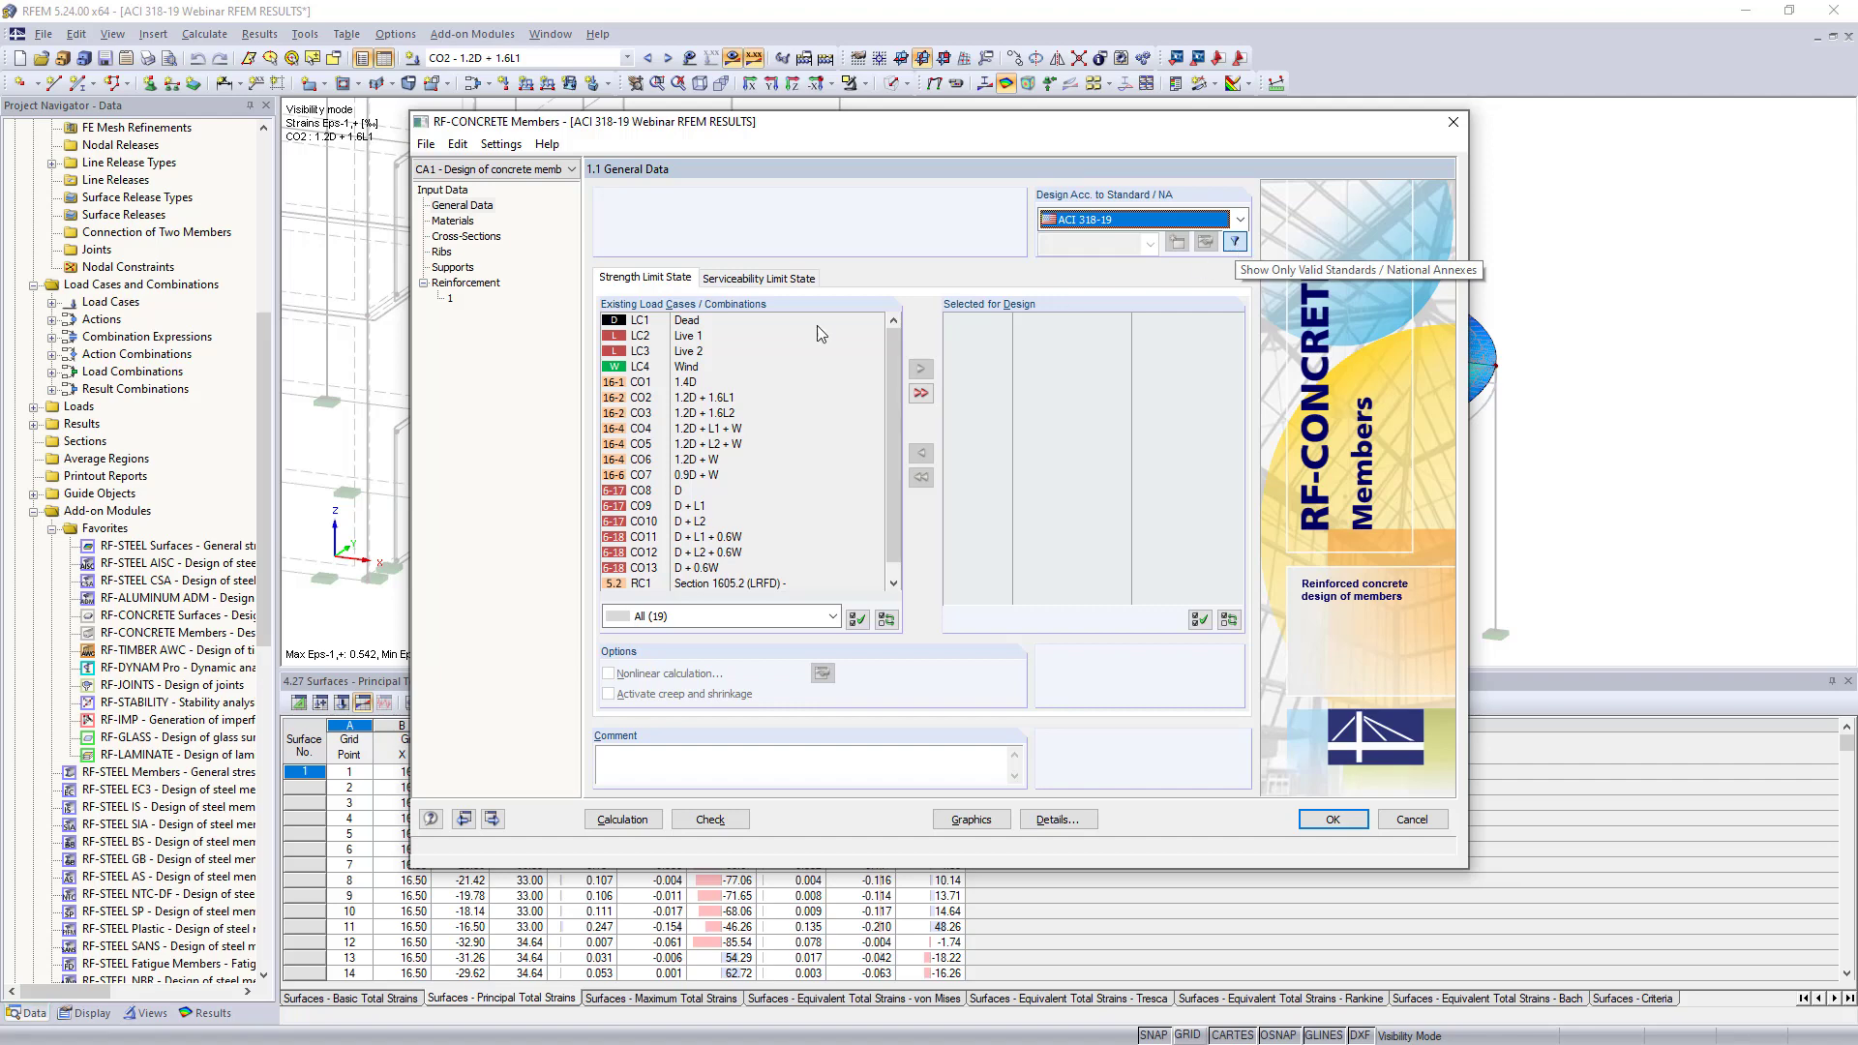
{"action": "left_click", "coordinate": [725, 382]}
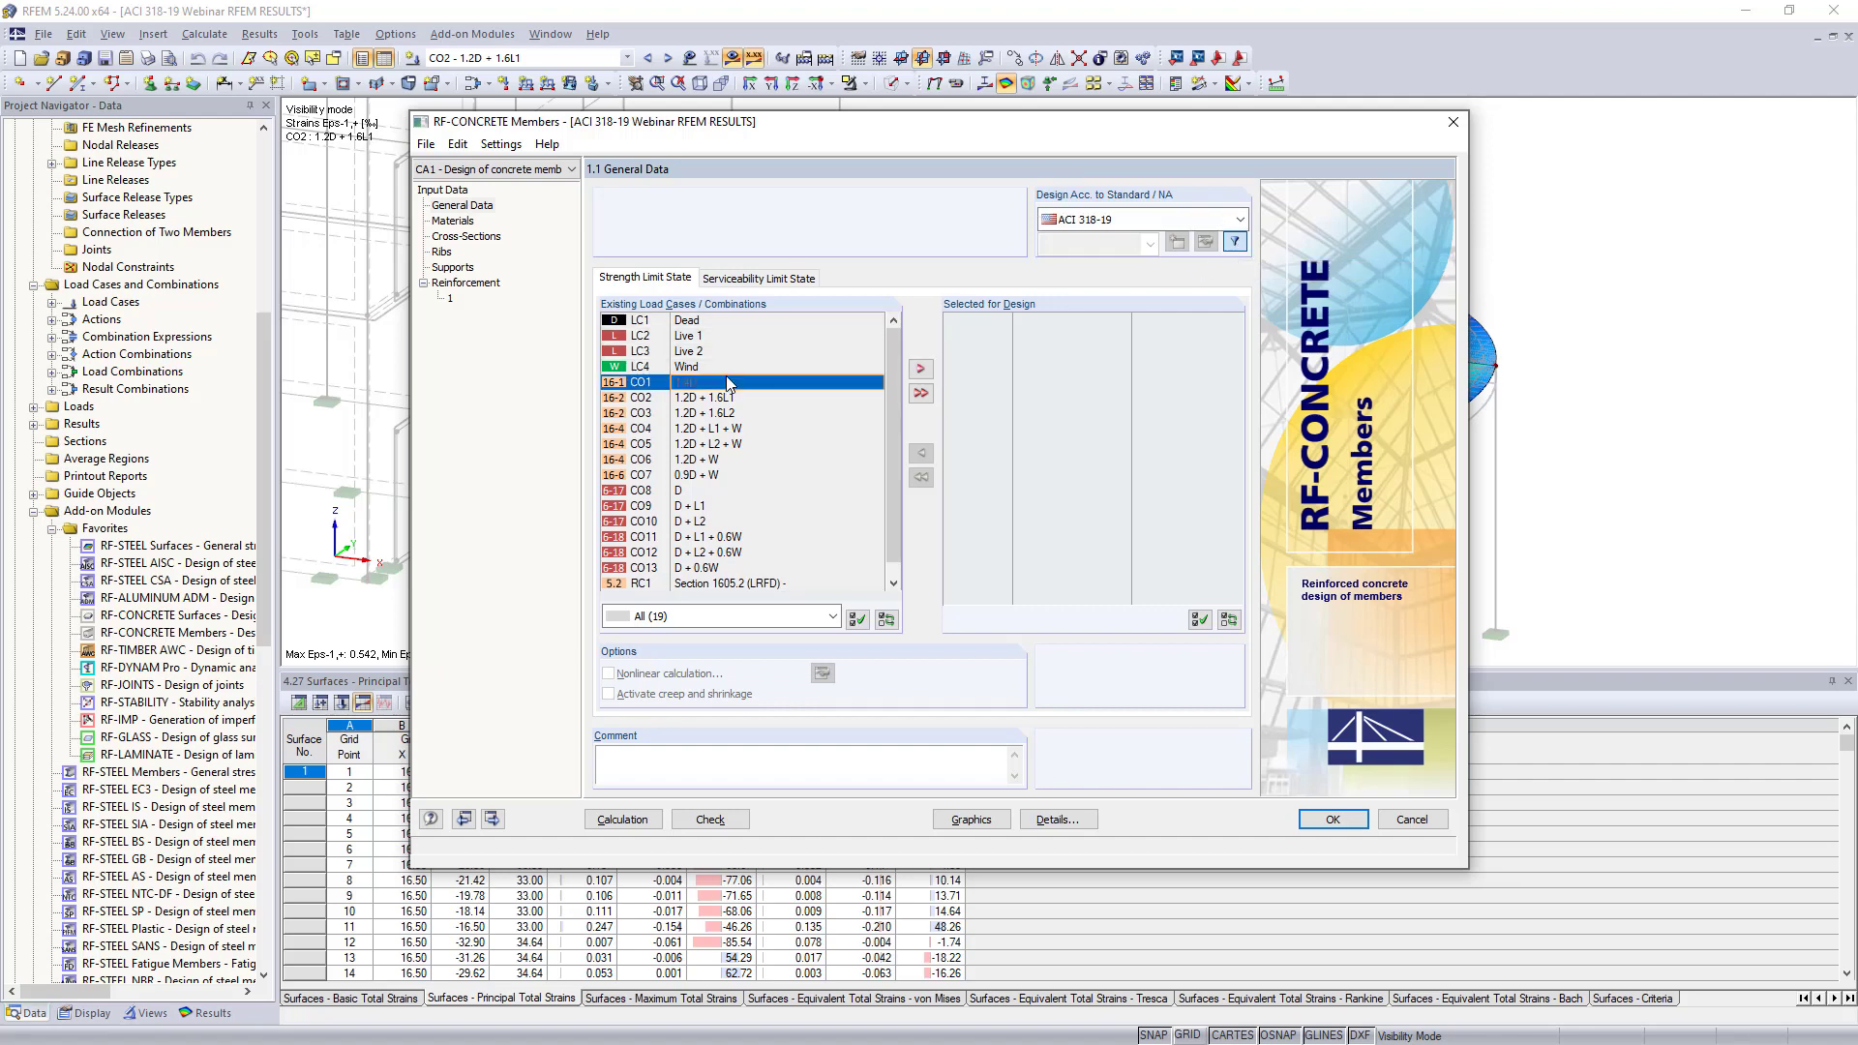
{"action": "left_click", "coordinate": [711, 475], "text": "shift"}
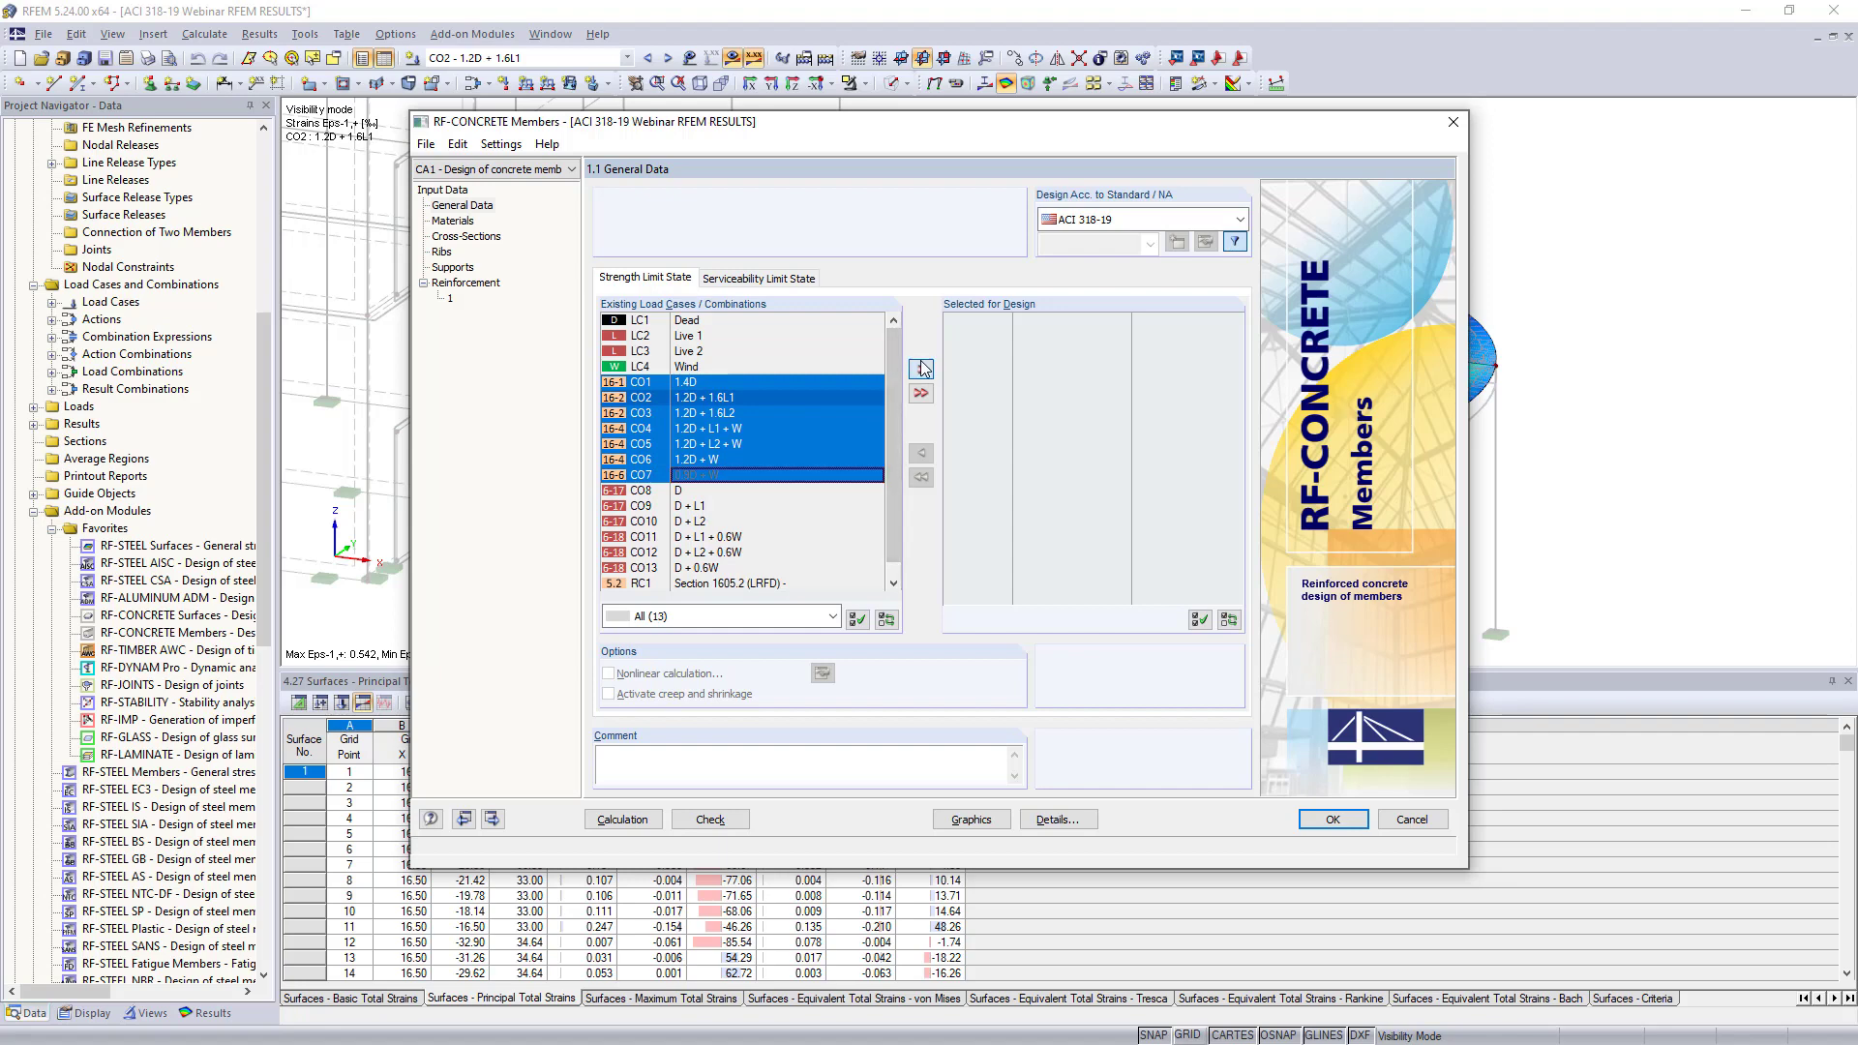
{"action": "left_click", "coordinate": [920, 369]}
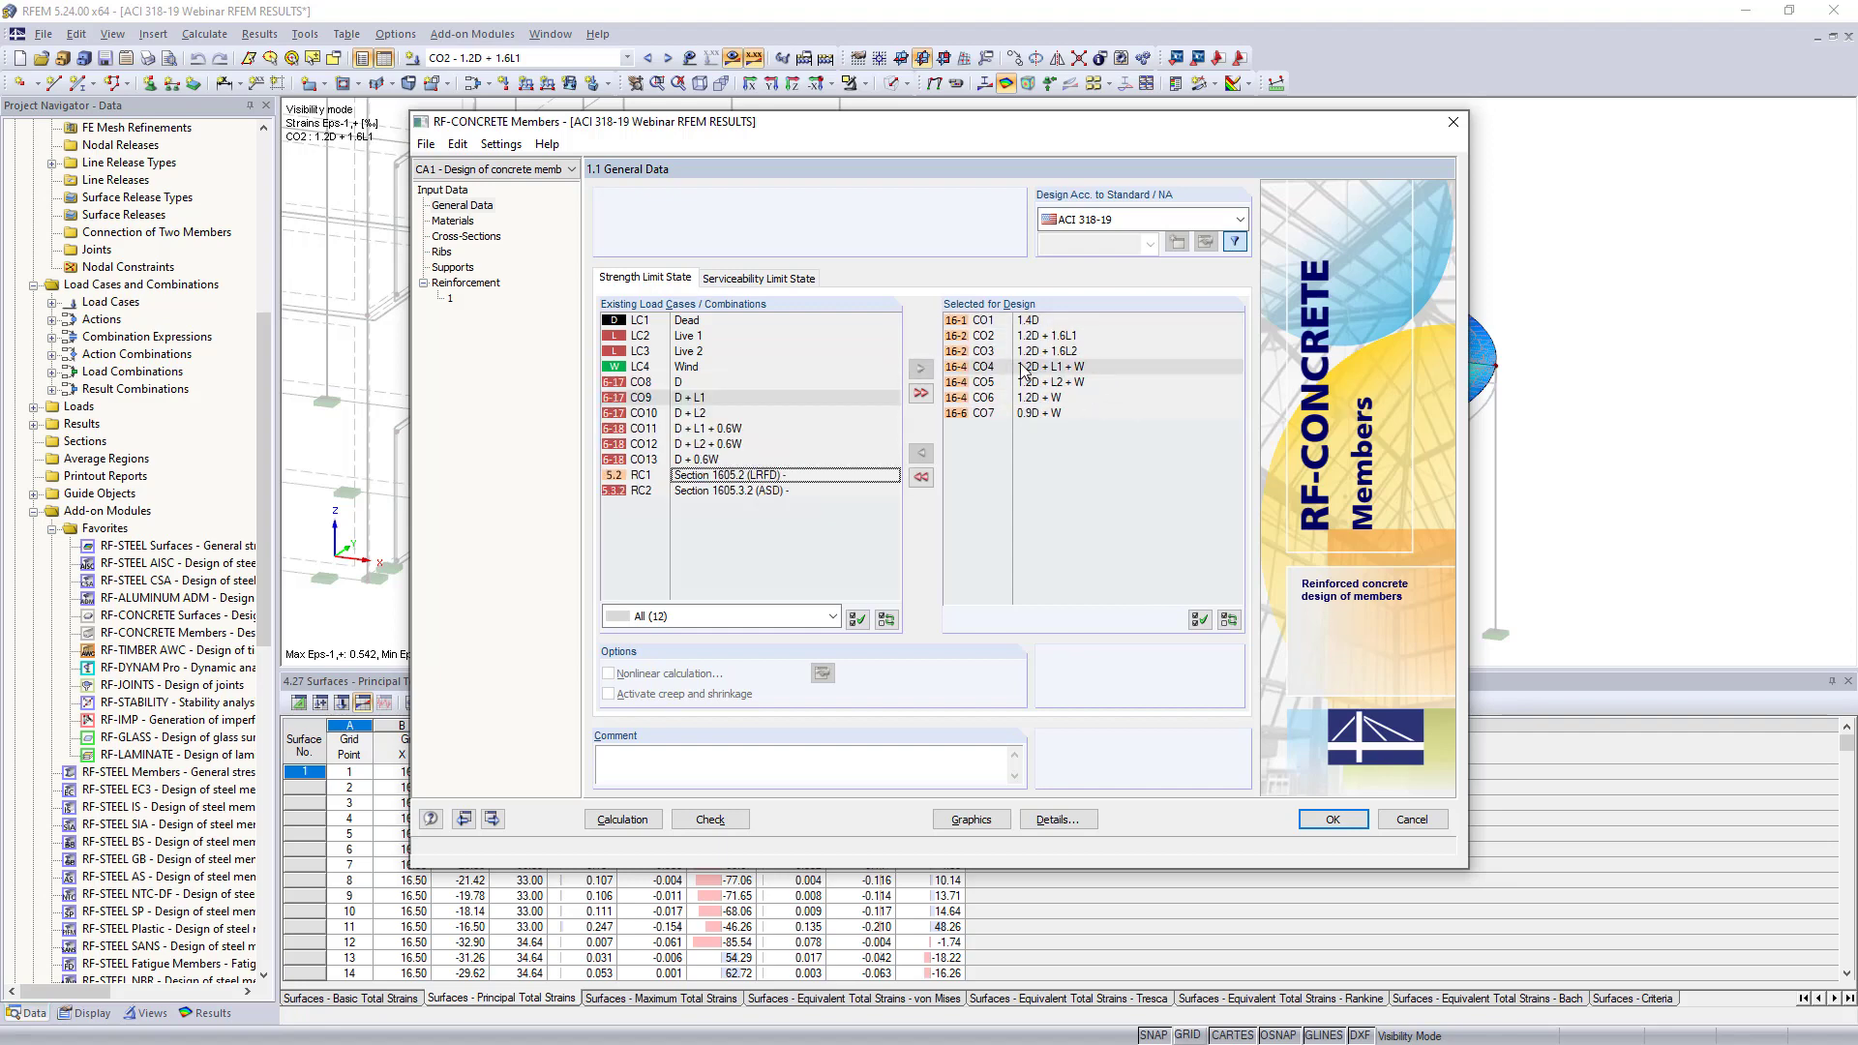
Select load combinations CO8 to CO13 for the serviceability limit state design
{"action": "left_click", "coordinate": [780, 280]}
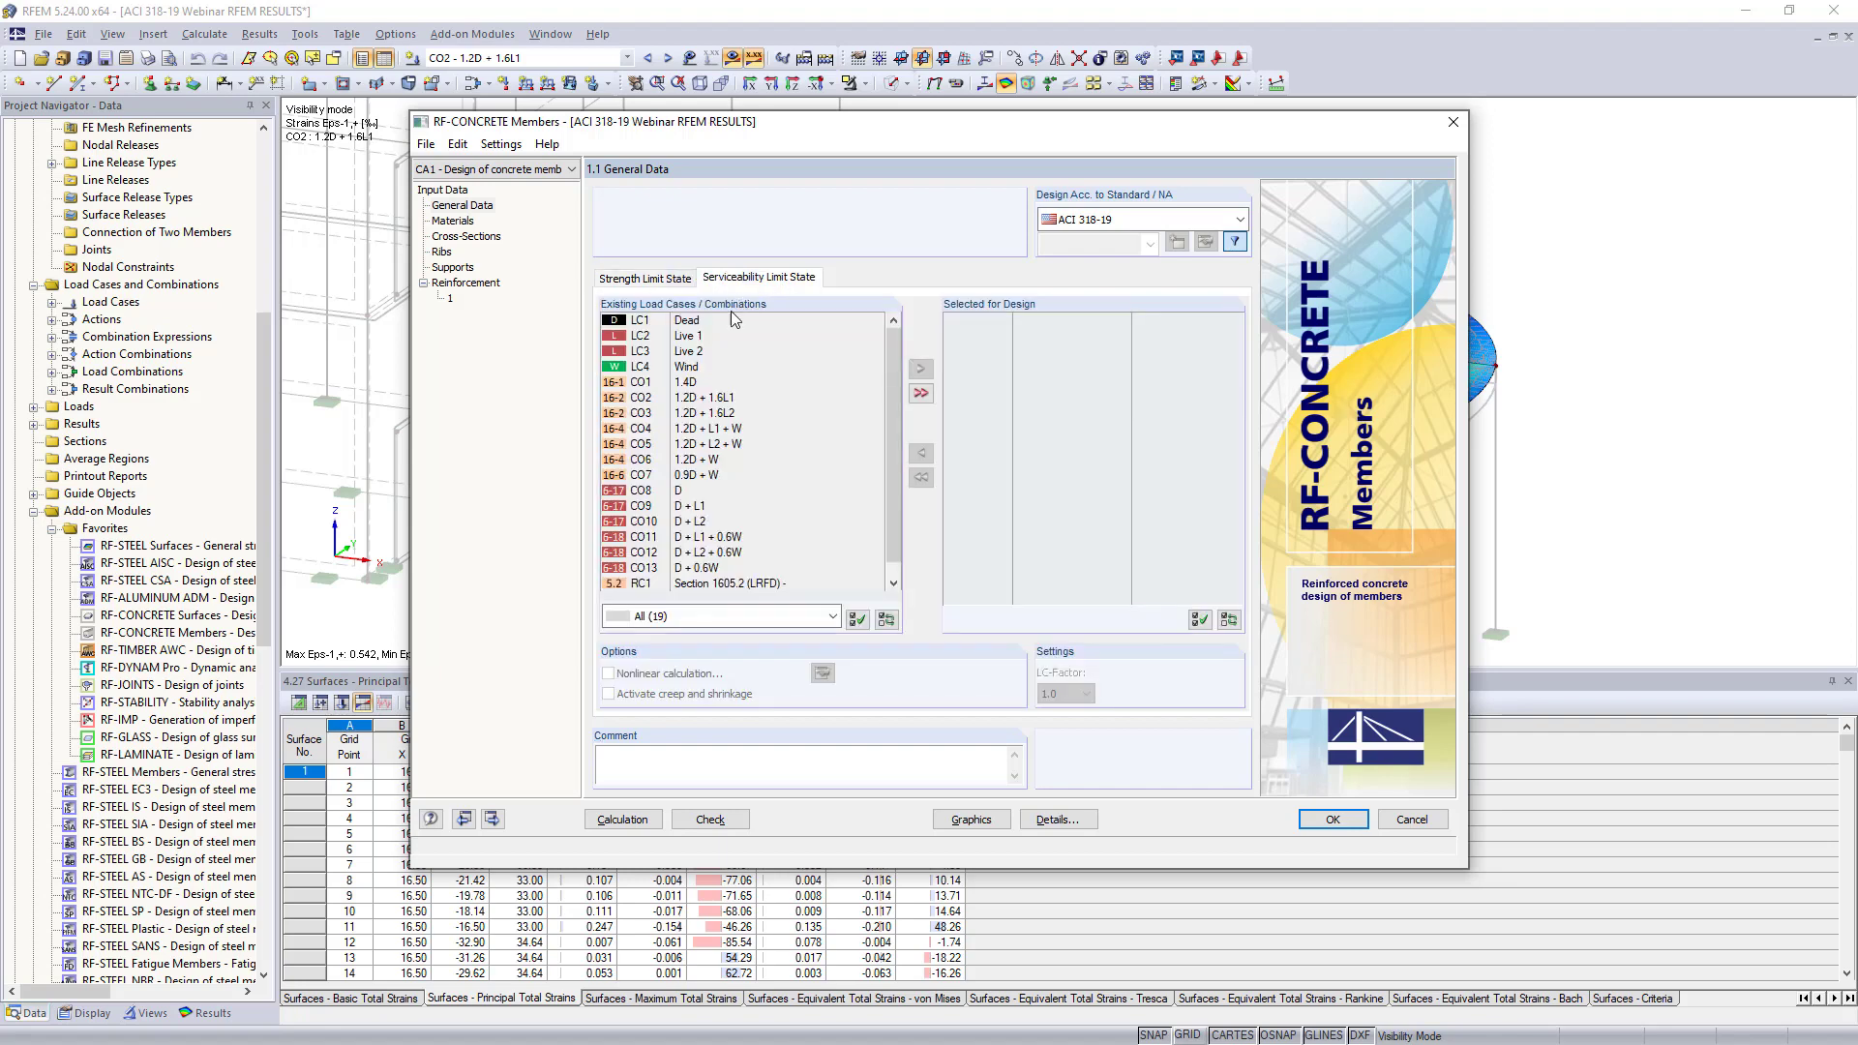
{"action": "left_click", "coordinate": [688, 492]}
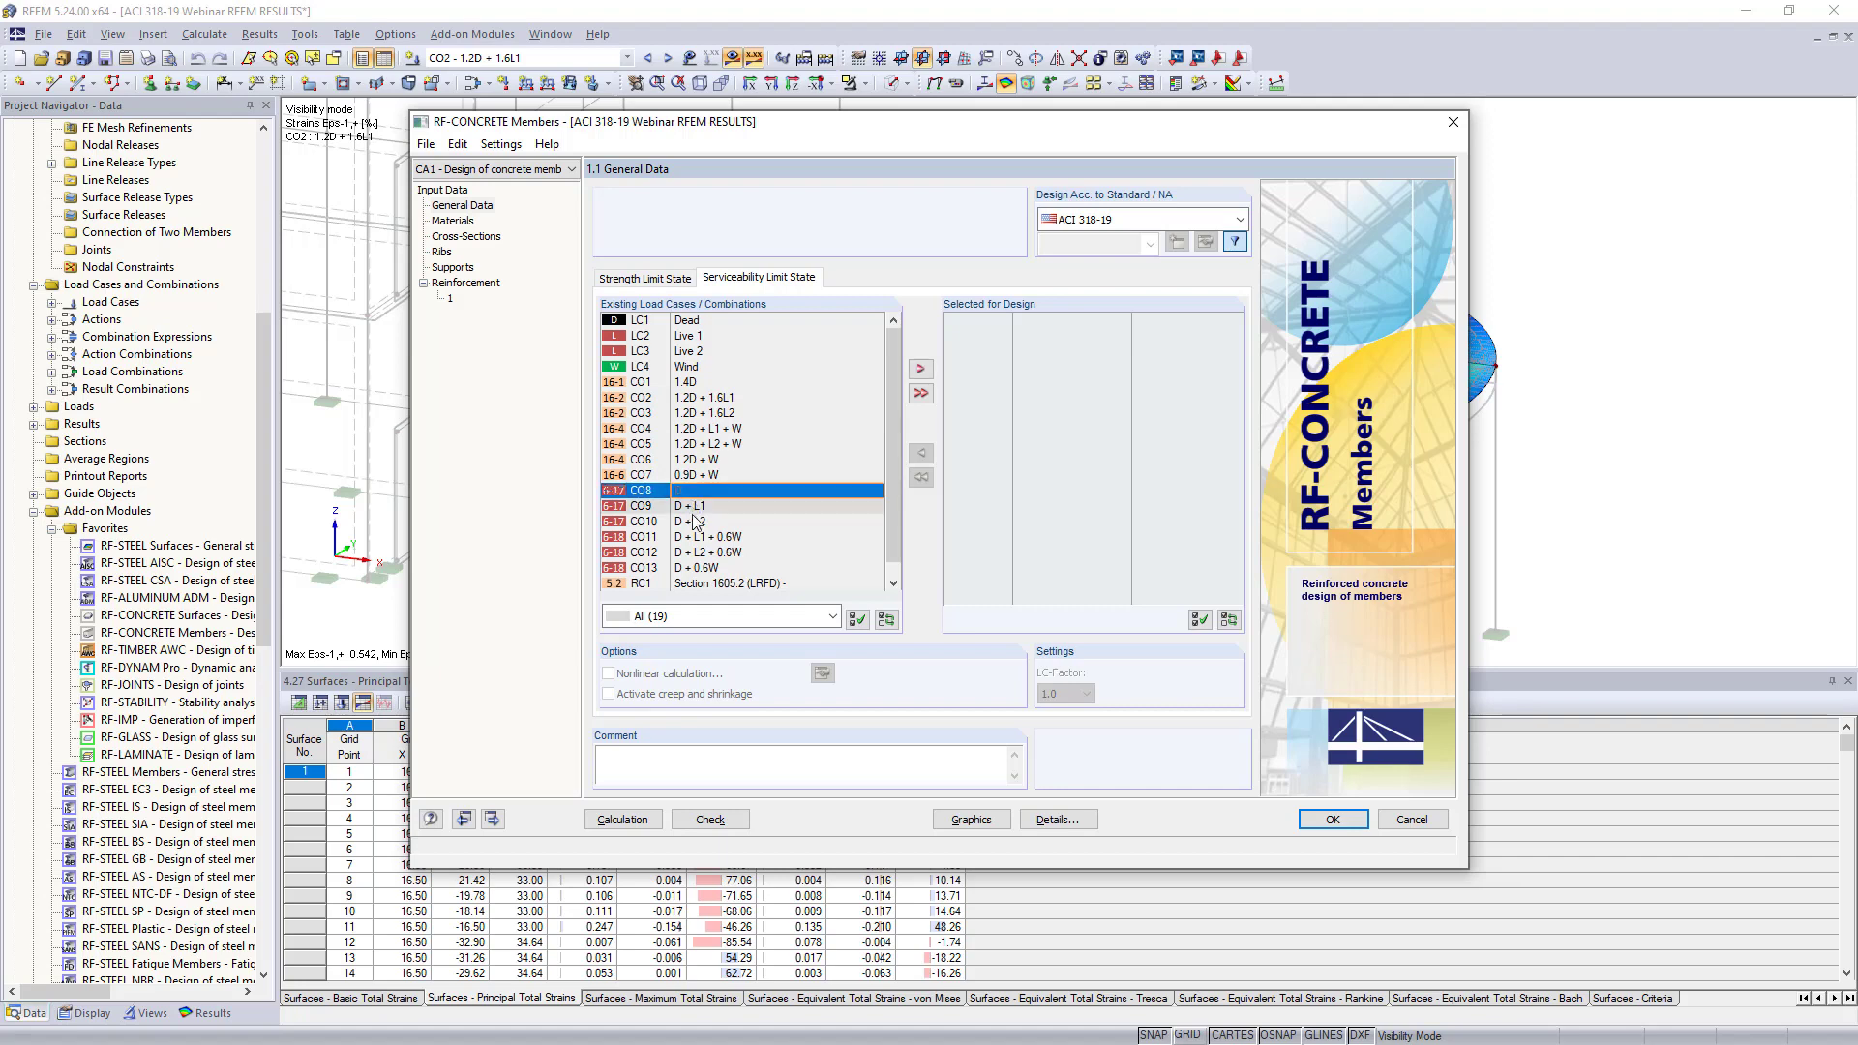
{"action": "left_click", "coordinate": [701, 567], "text": "shift"}
{"action": "left_click", "coordinate": [919, 369]}
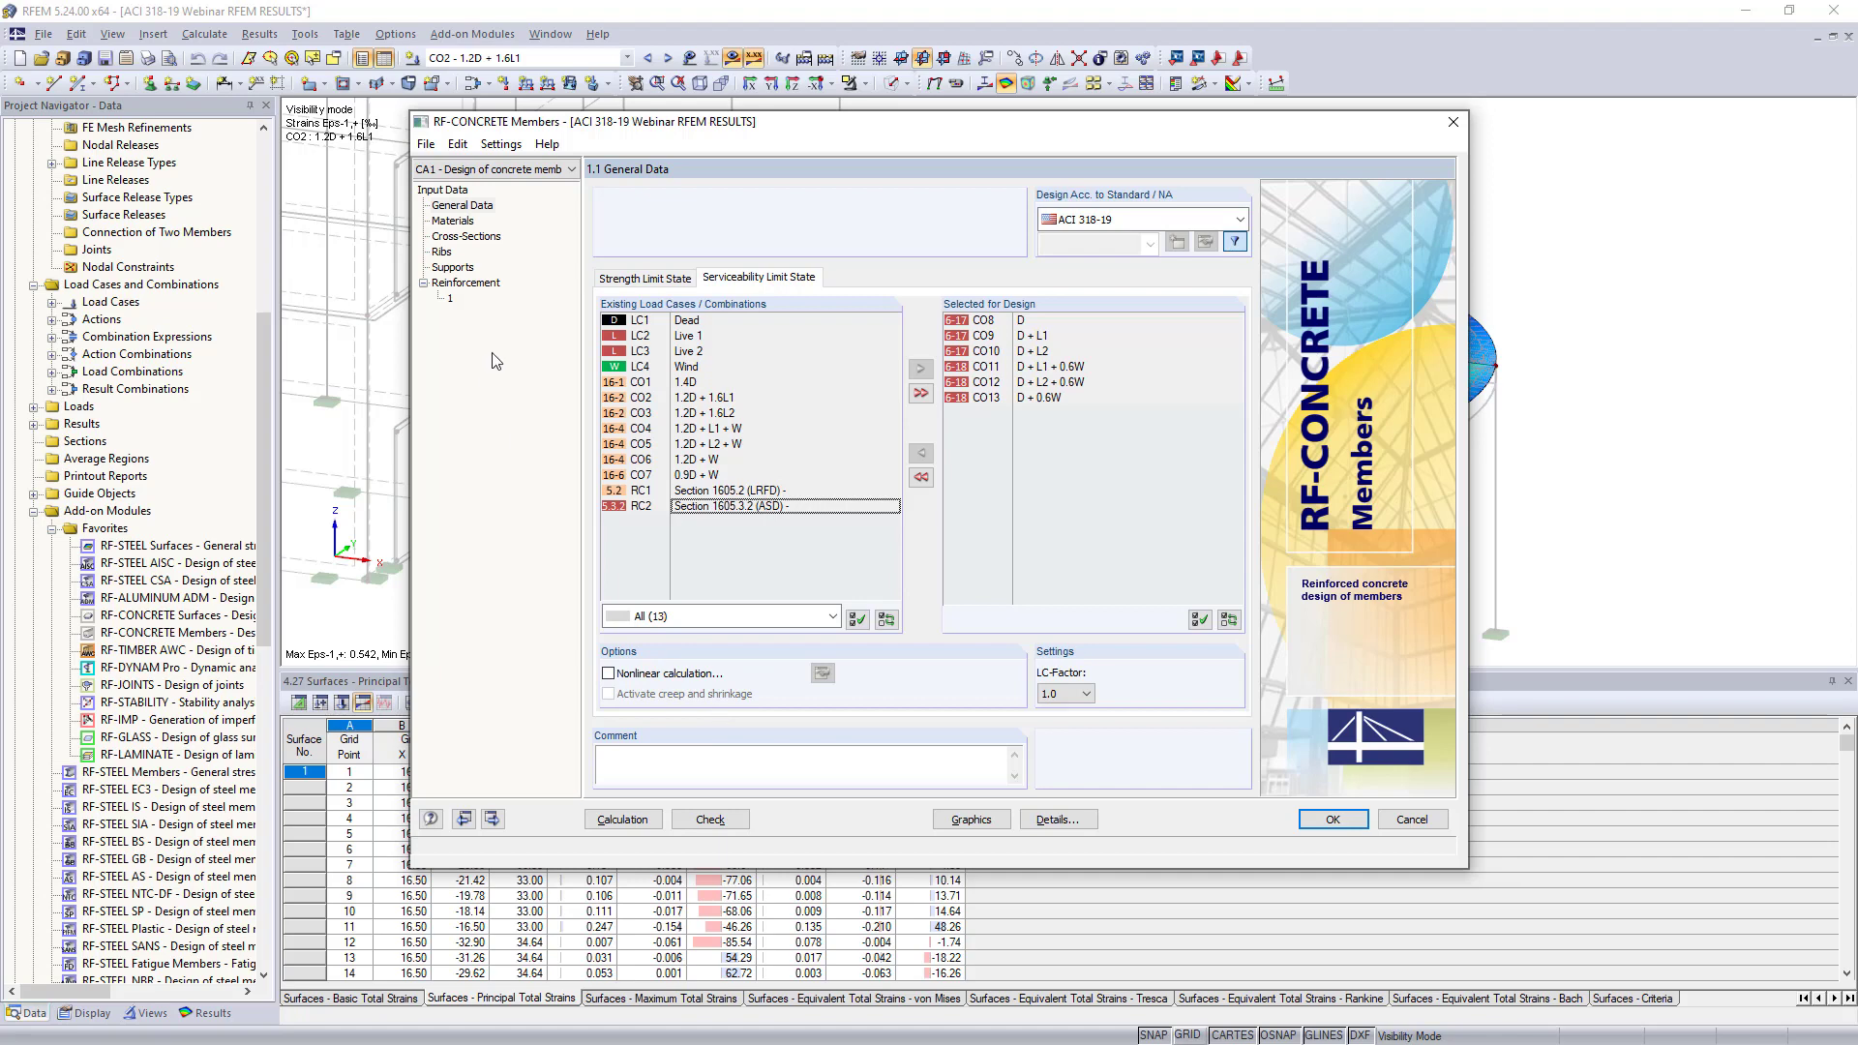
Choose Grade 60 as the reinforcing steel for the Concrete f'c = 4000 psi material
{"action": "left_click", "coordinate": [451, 223]}
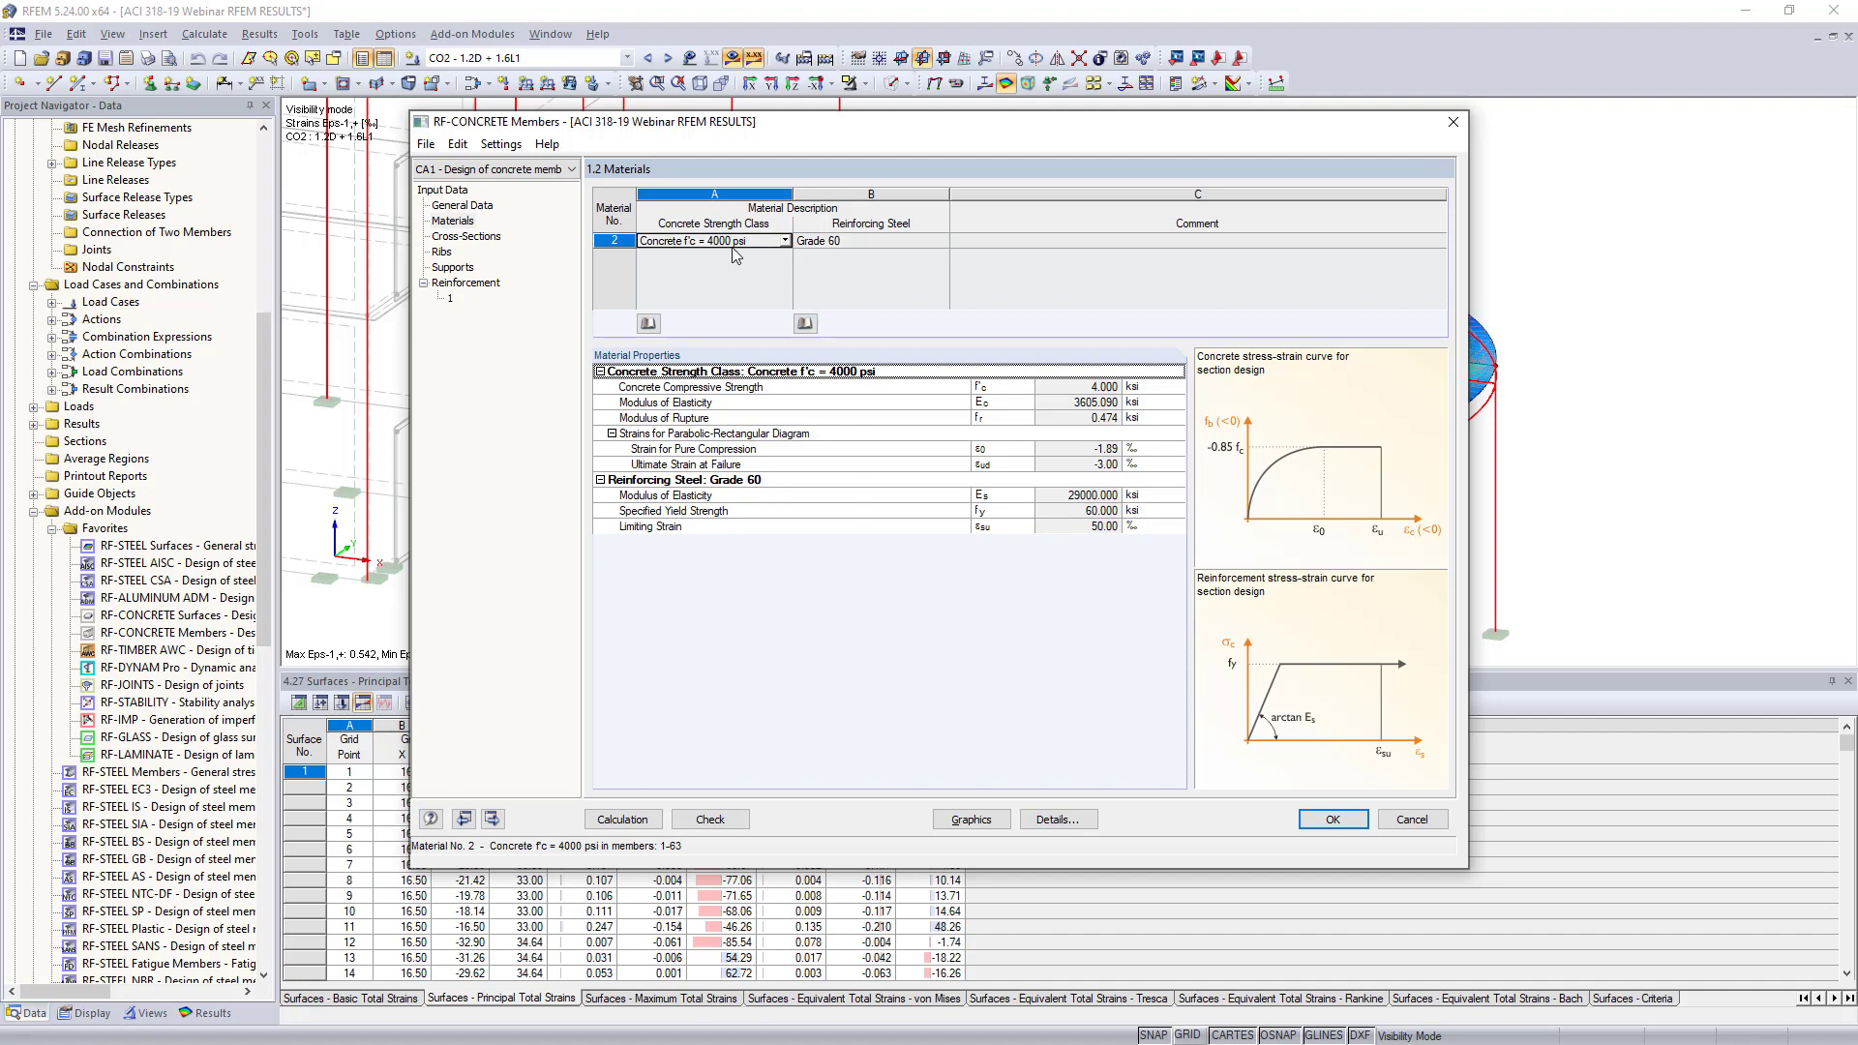
{"action": "left_click", "coordinate": [871, 242]}
{"action": "left_click", "coordinate": [941, 242]}
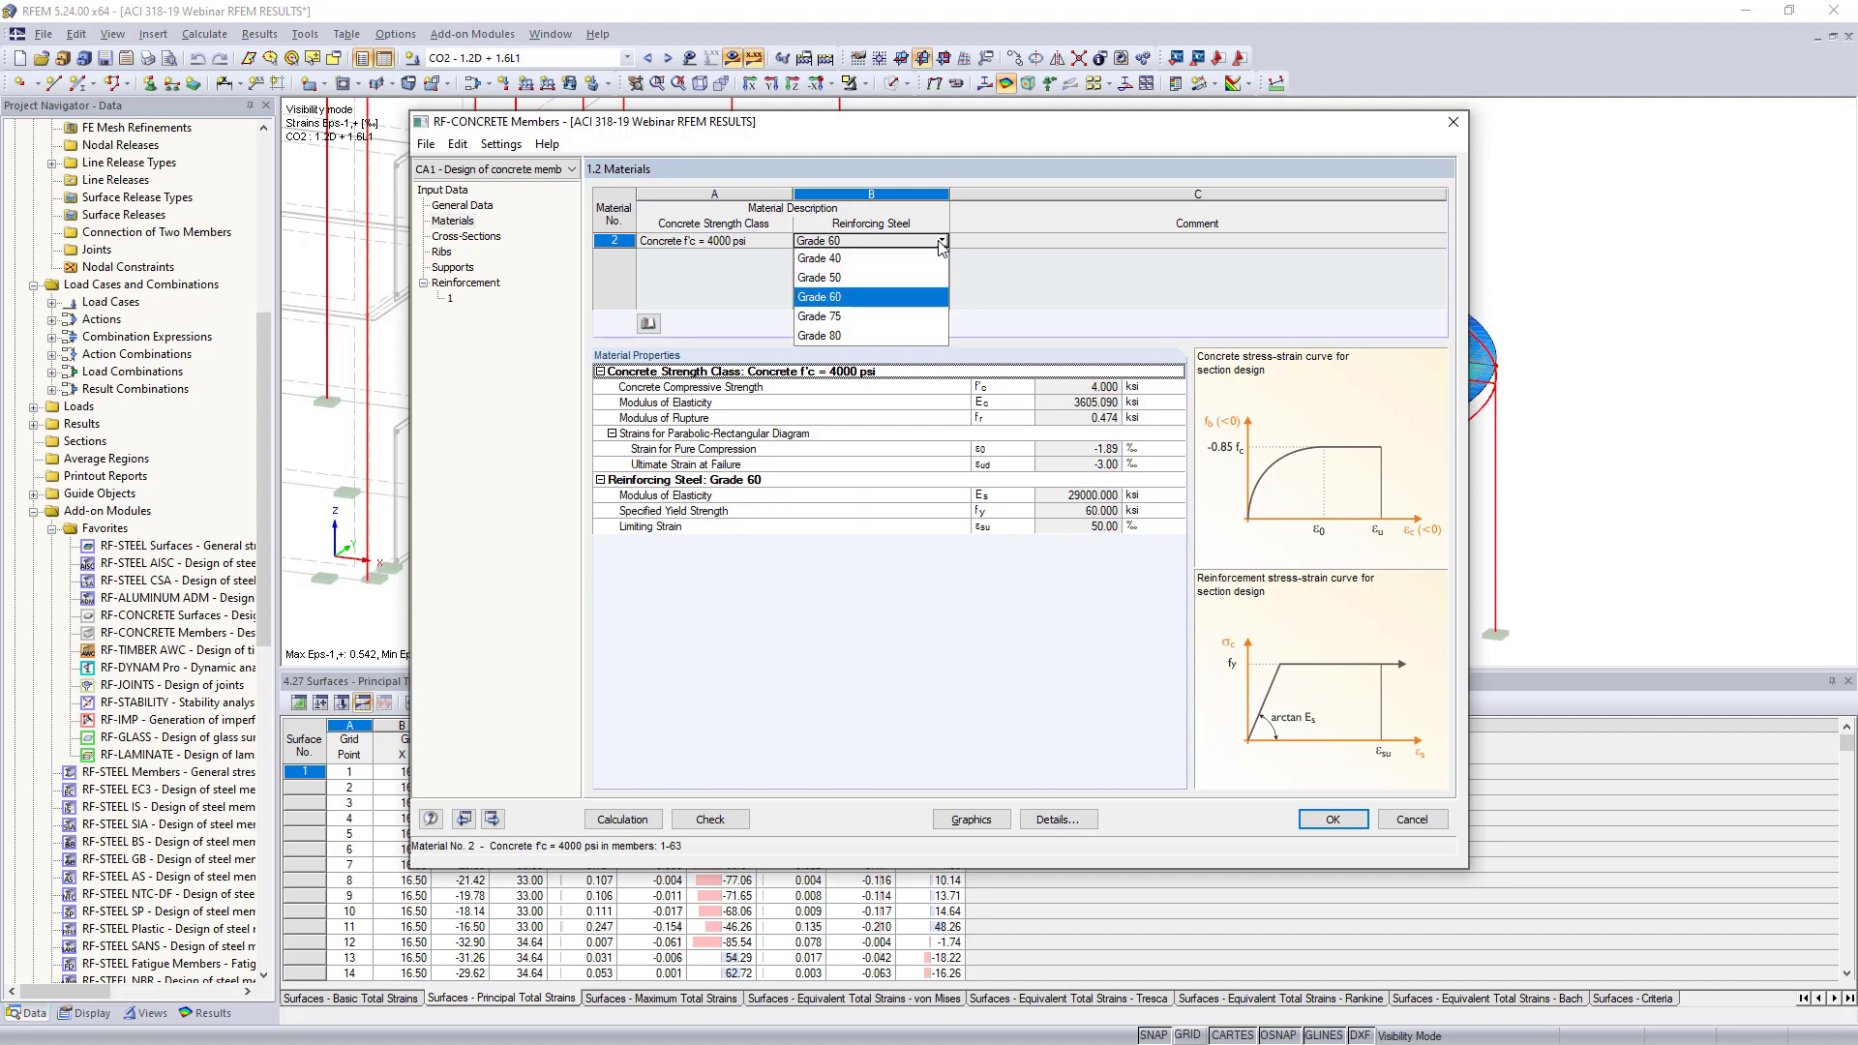
{"action": "left_click", "coordinate": [905, 304]}
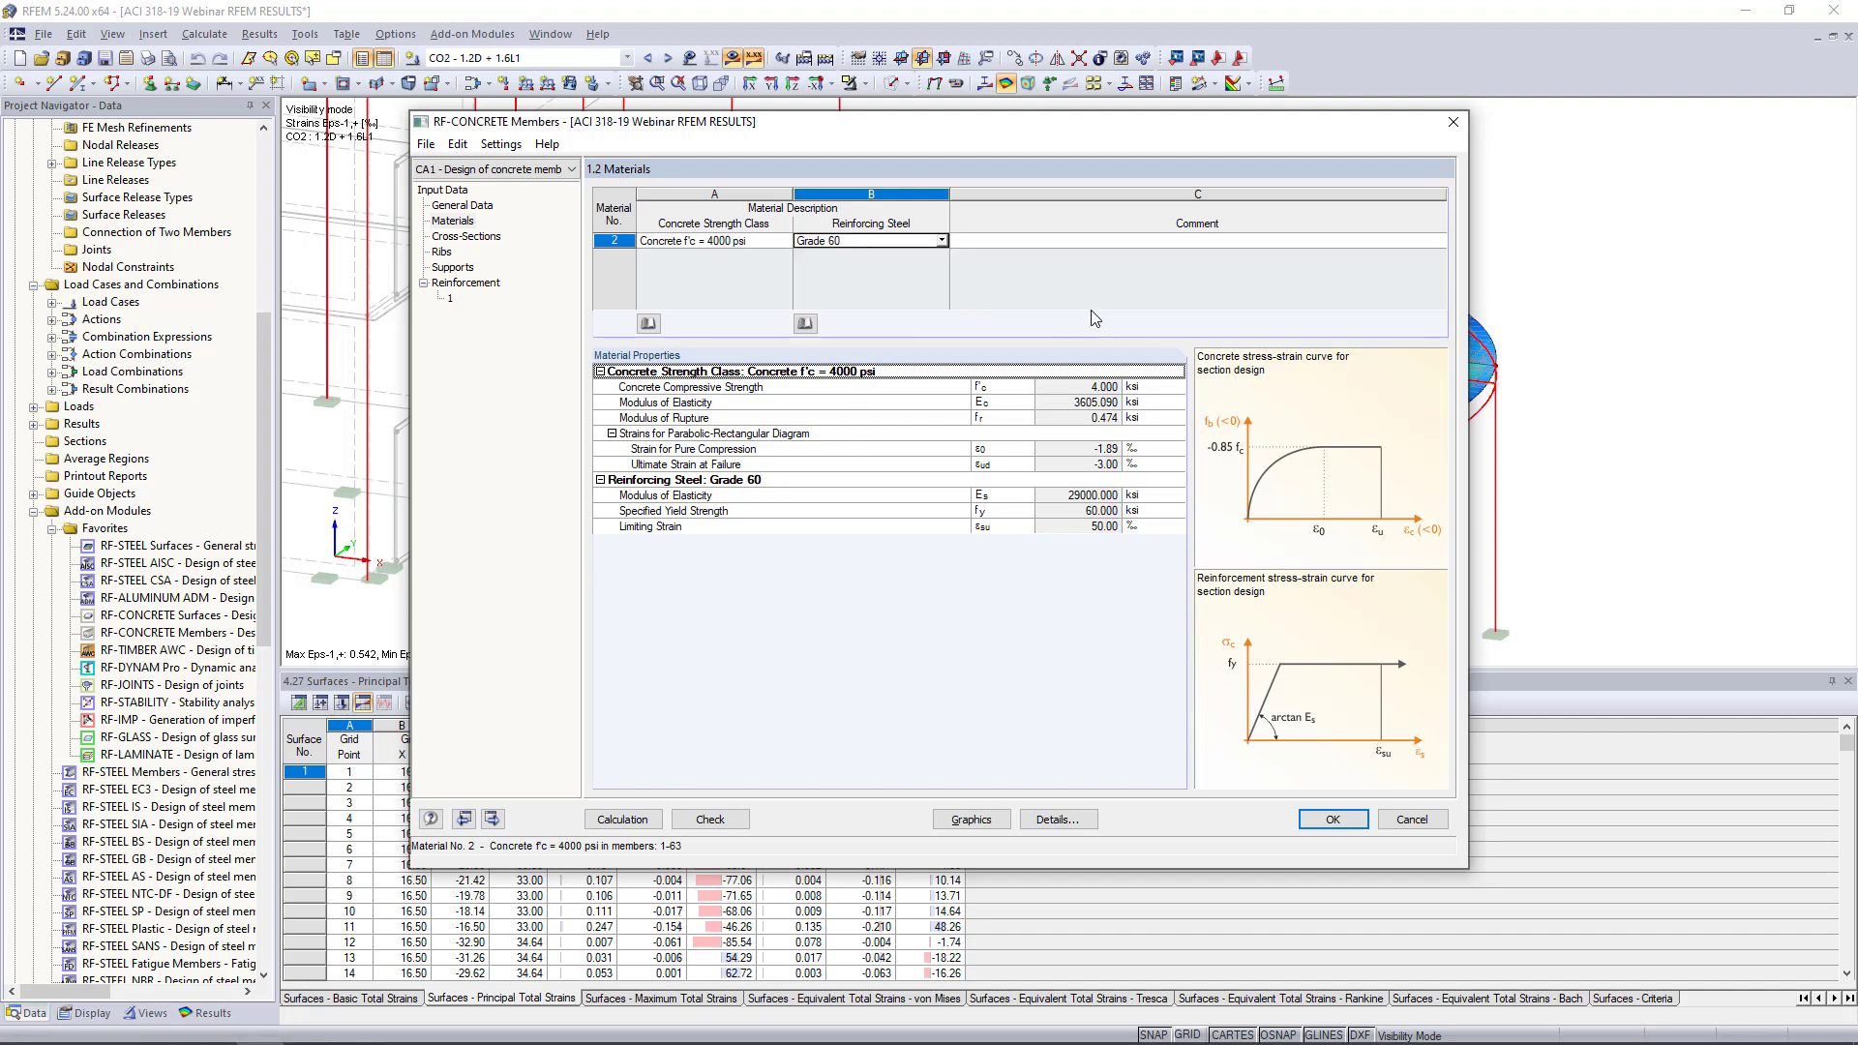
Review the Rectangle 10/18 and Rectangle 12/12 cross-sections used for the member design
{"action": "left_click", "coordinate": [484, 238]}
{"action": "left_click", "coordinate": [808, 242]}
{"action": "left_click", "coordinate": [807, 256]}
{"action": "left_click", "coordinate": [788, 241]}
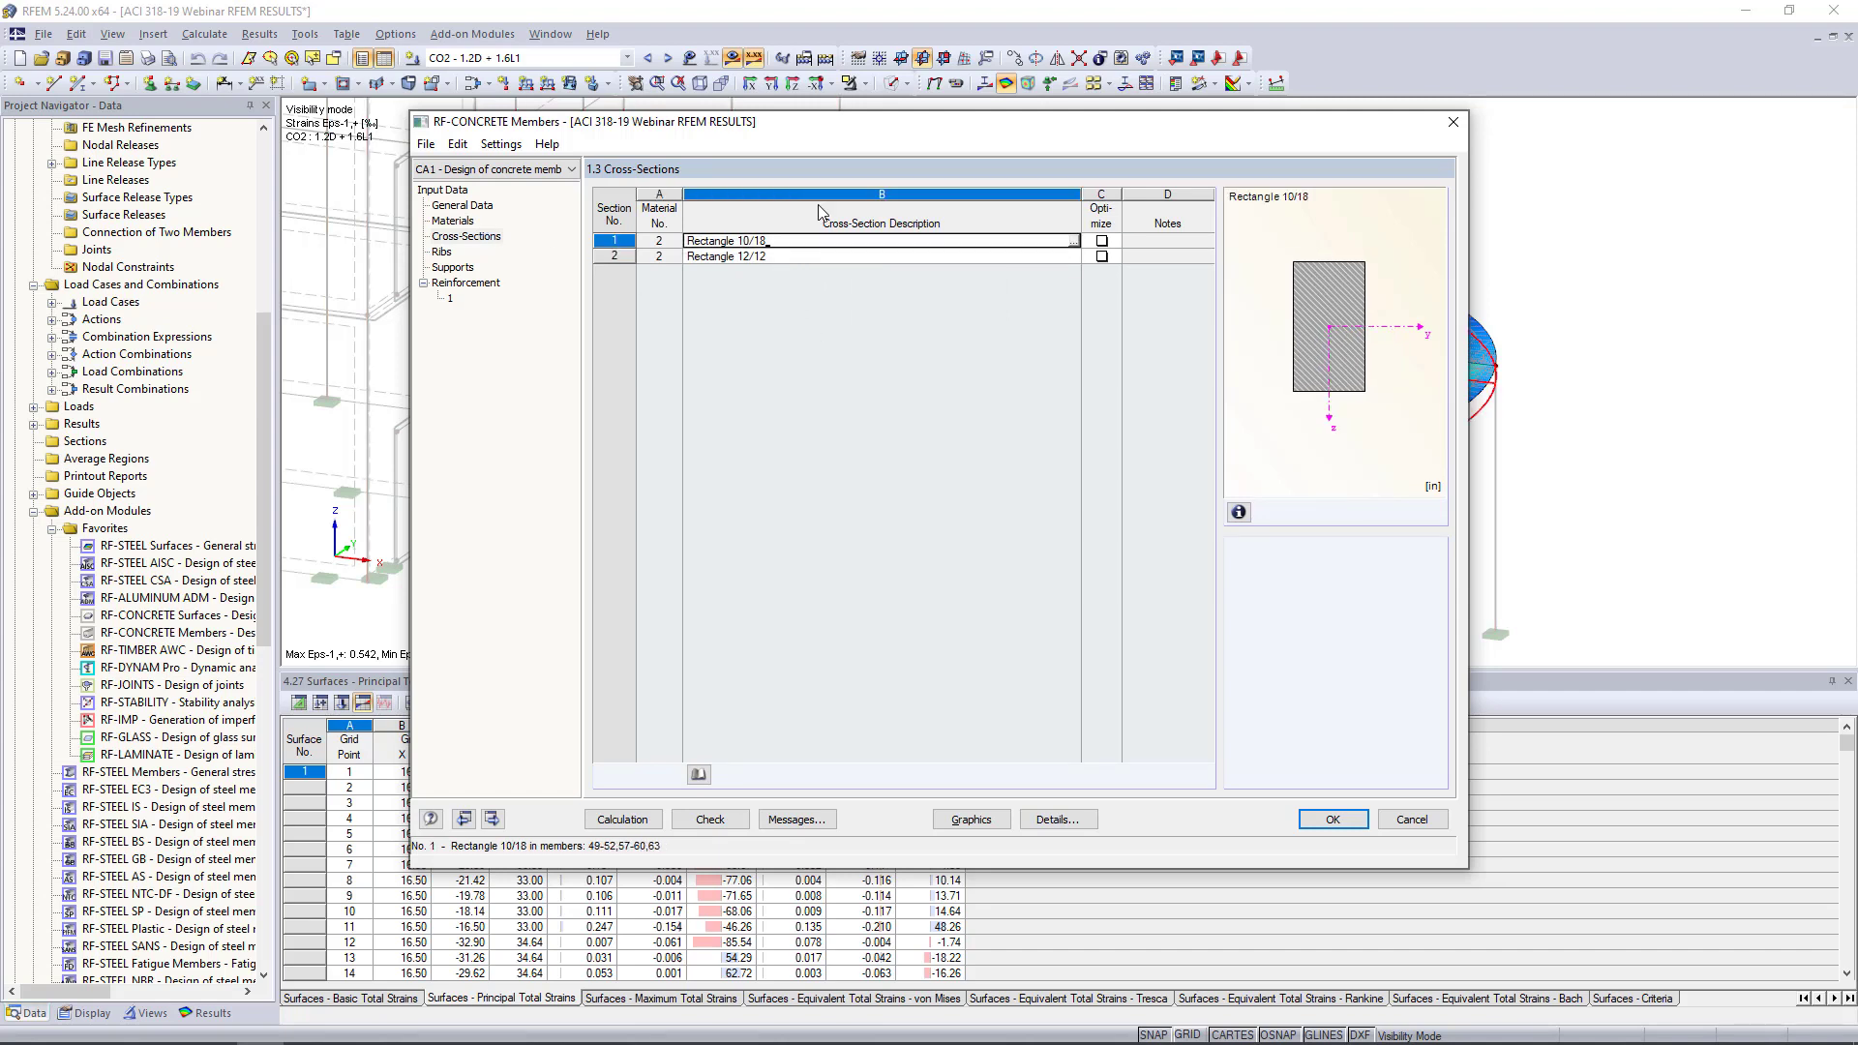
Examine the effective widths and section shapes of the ribs for members 49 and 50, locating each in the model
{"action": "left_click", "coordinate": [442, 253]}
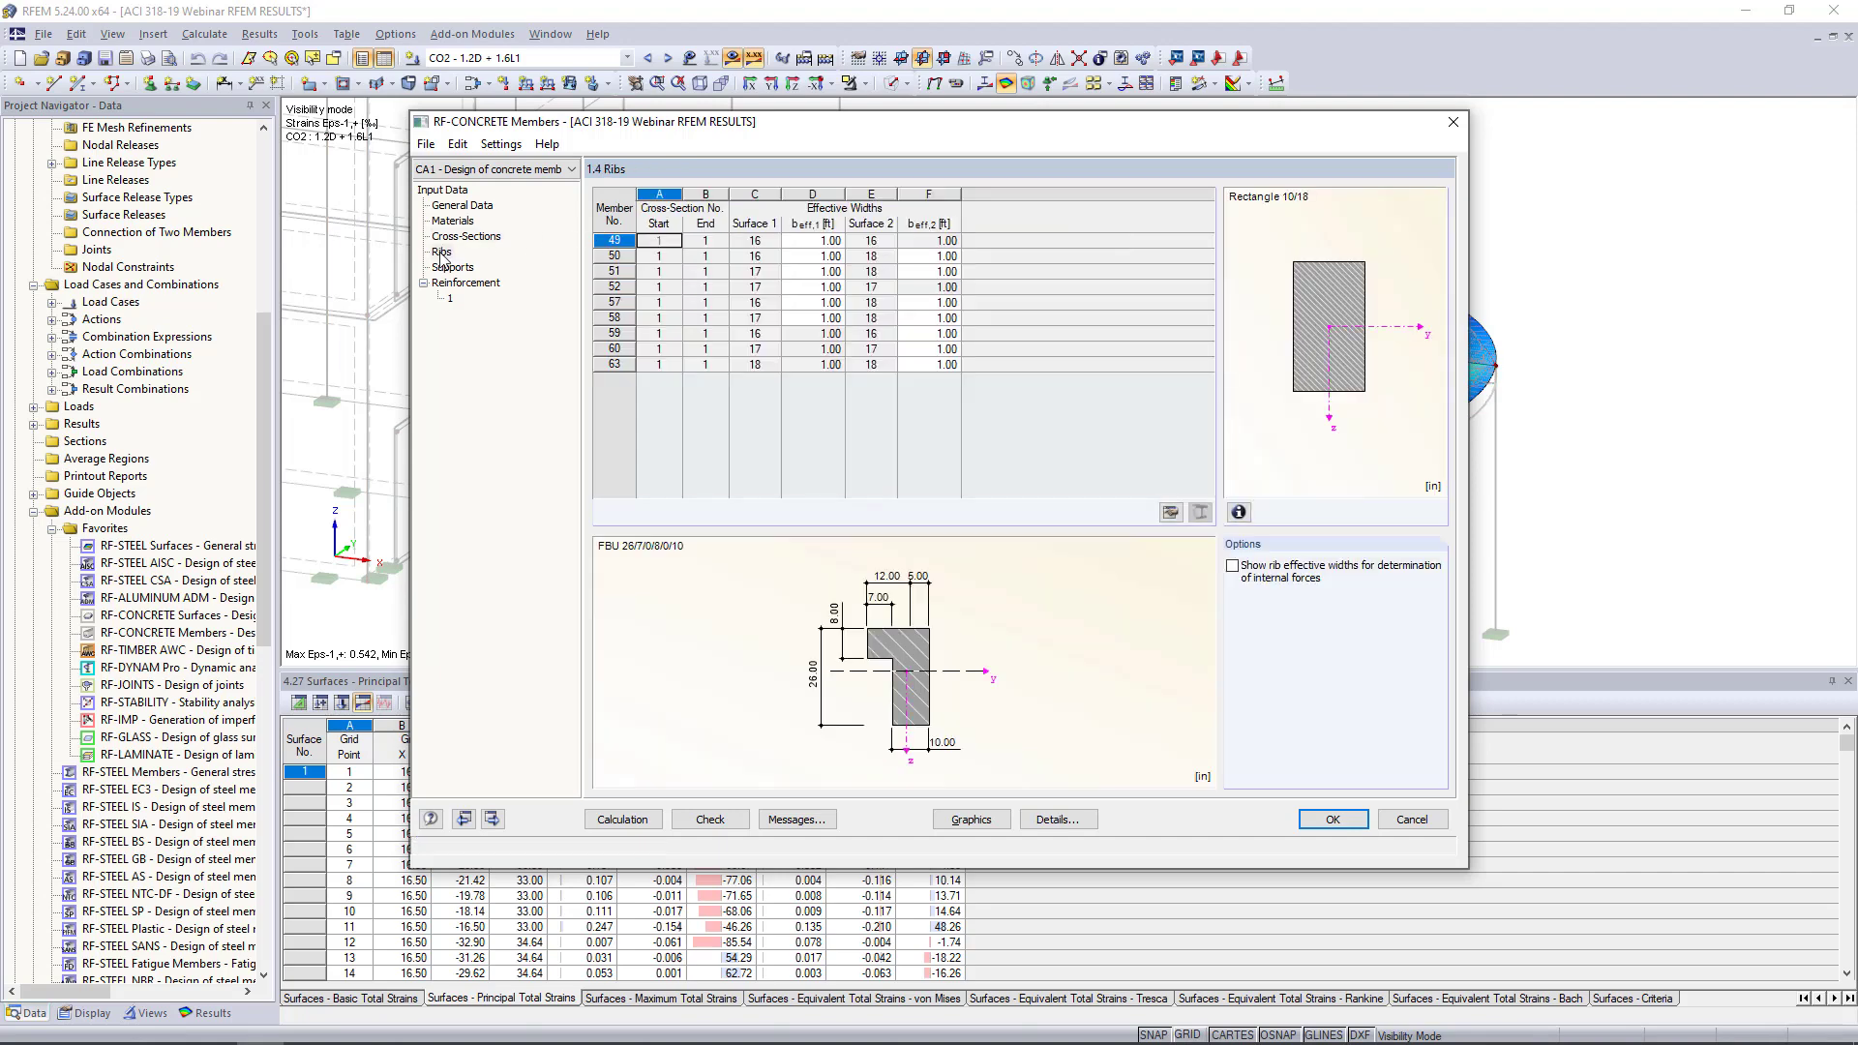
{"action": "left_click_drag", "start_coordinate": [772, 132], "coordinate": [719, 660]}
{"action": "left_click_drag", "start_coordinate": [886, 660], "coordinate": [894, 242]}
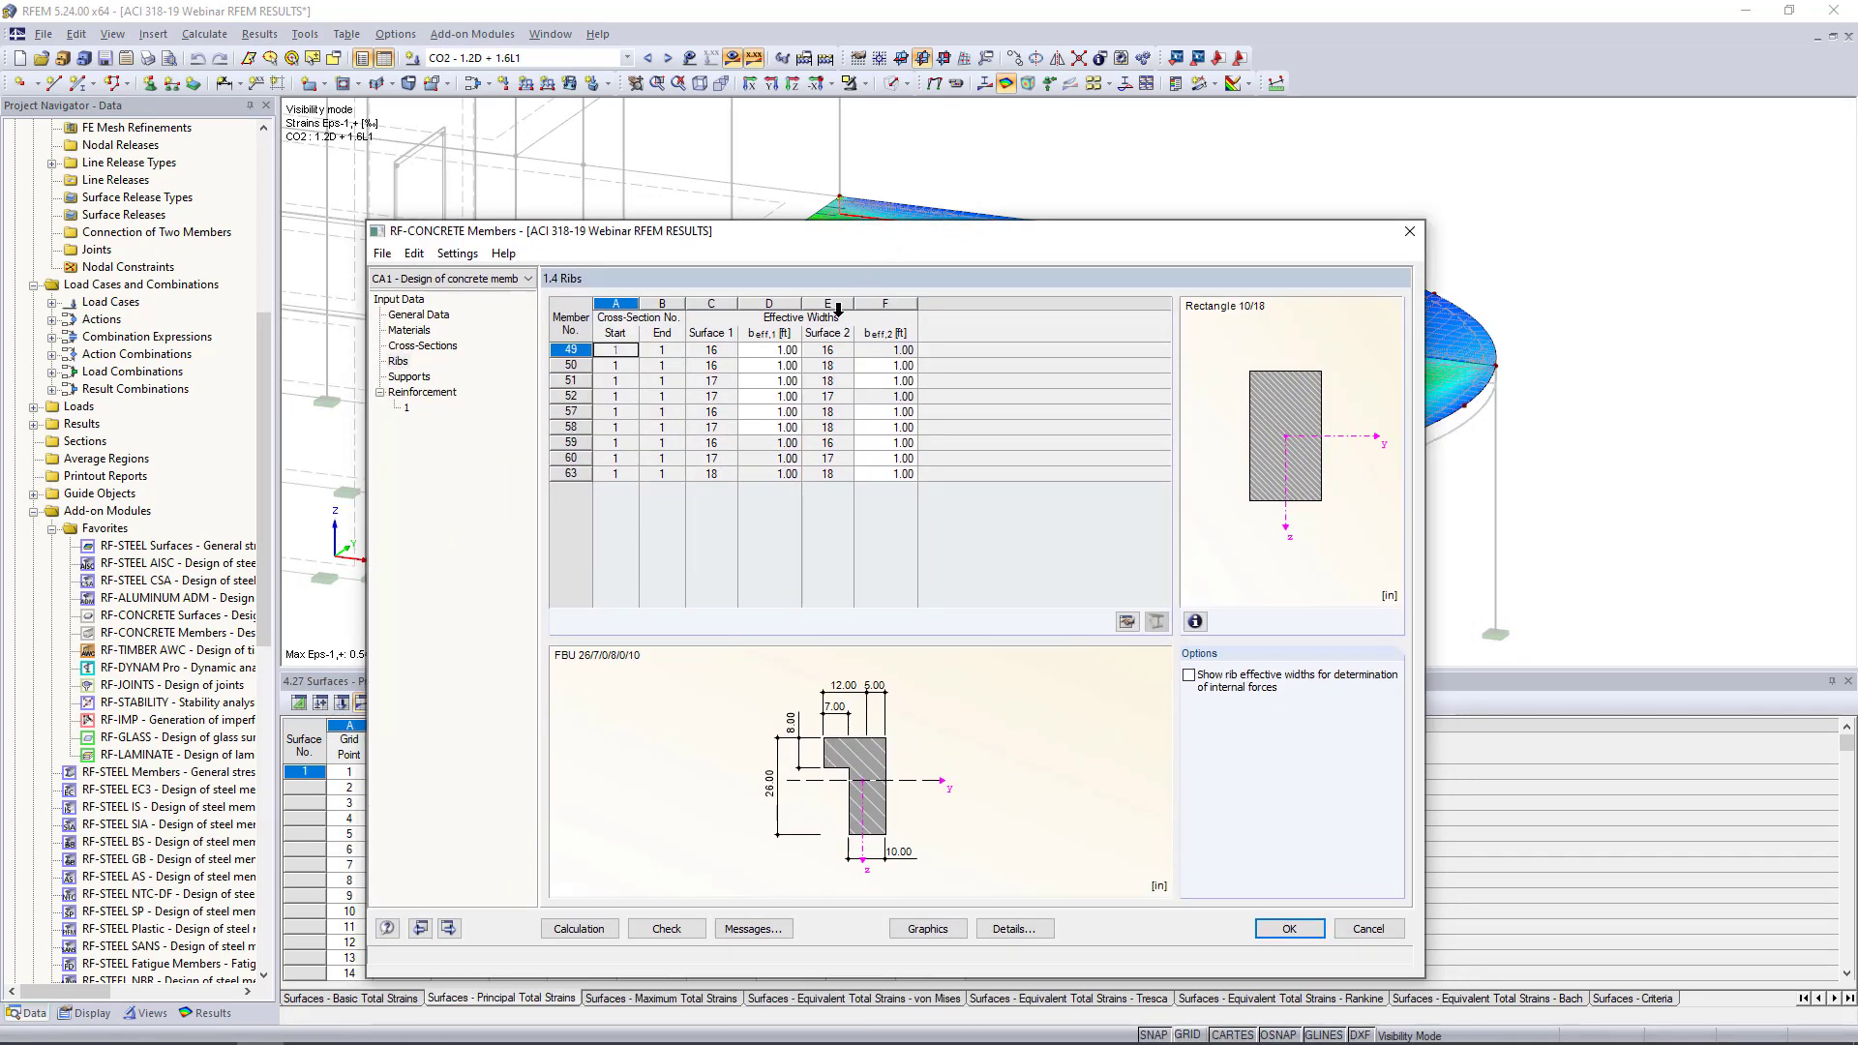
{"action": "left_click", "coordinate": [758, 346]}
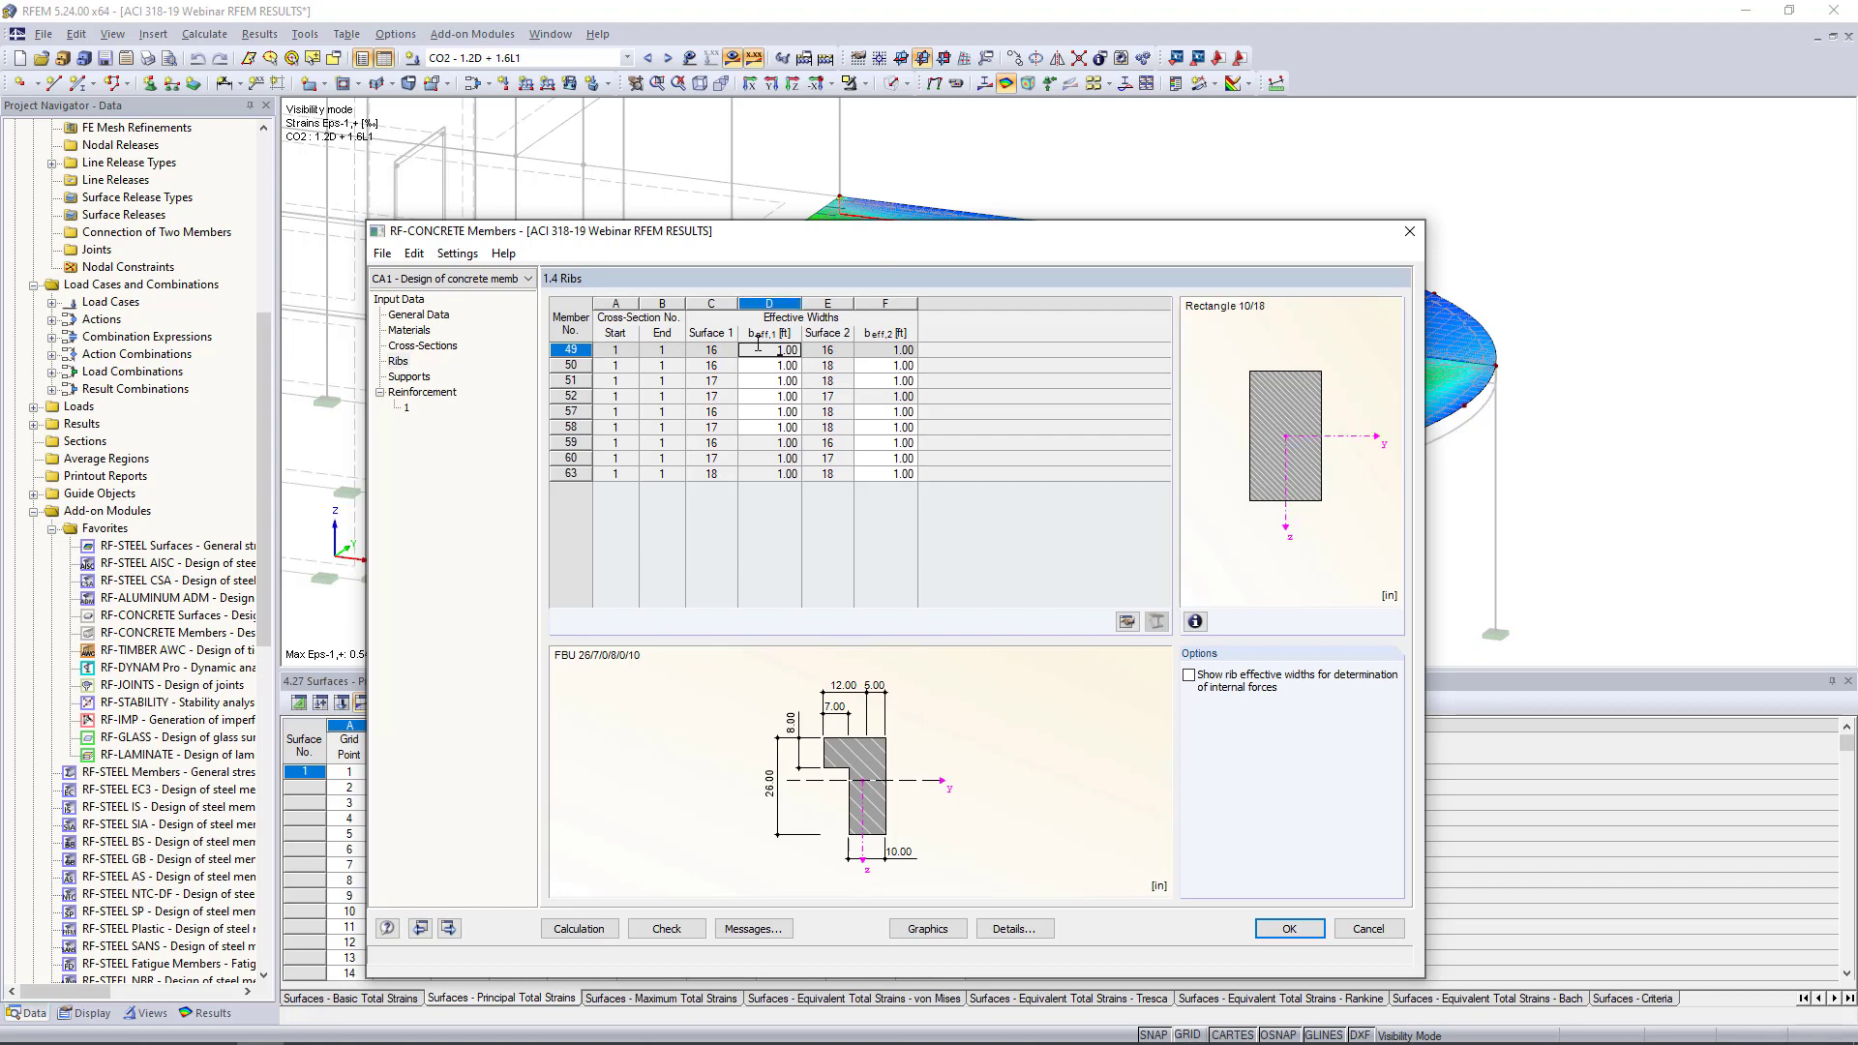
{"action": "left_click_drag", "start_coordinate": [803, 250], "coordinate": [822, 420]}
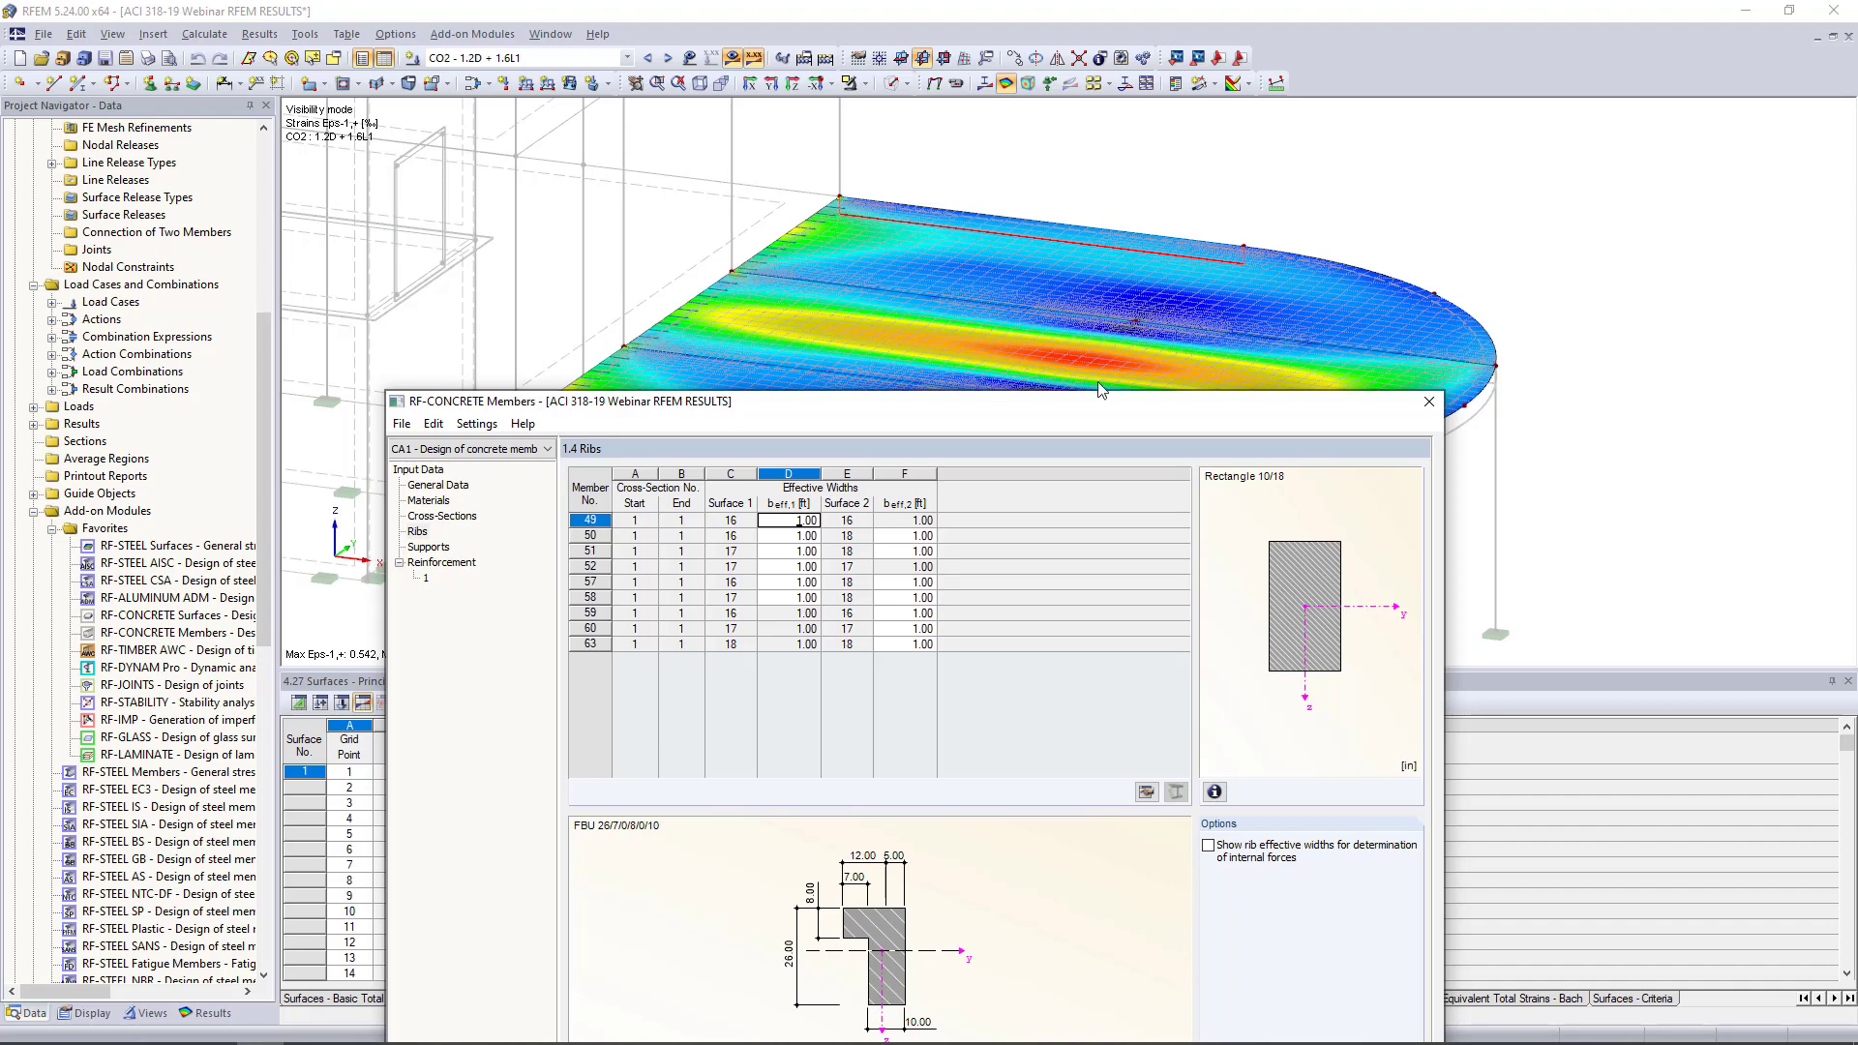
{"action": "left_click_drag", "start_coordinate": [1087, 402], "coordinate": [1130, 200]}
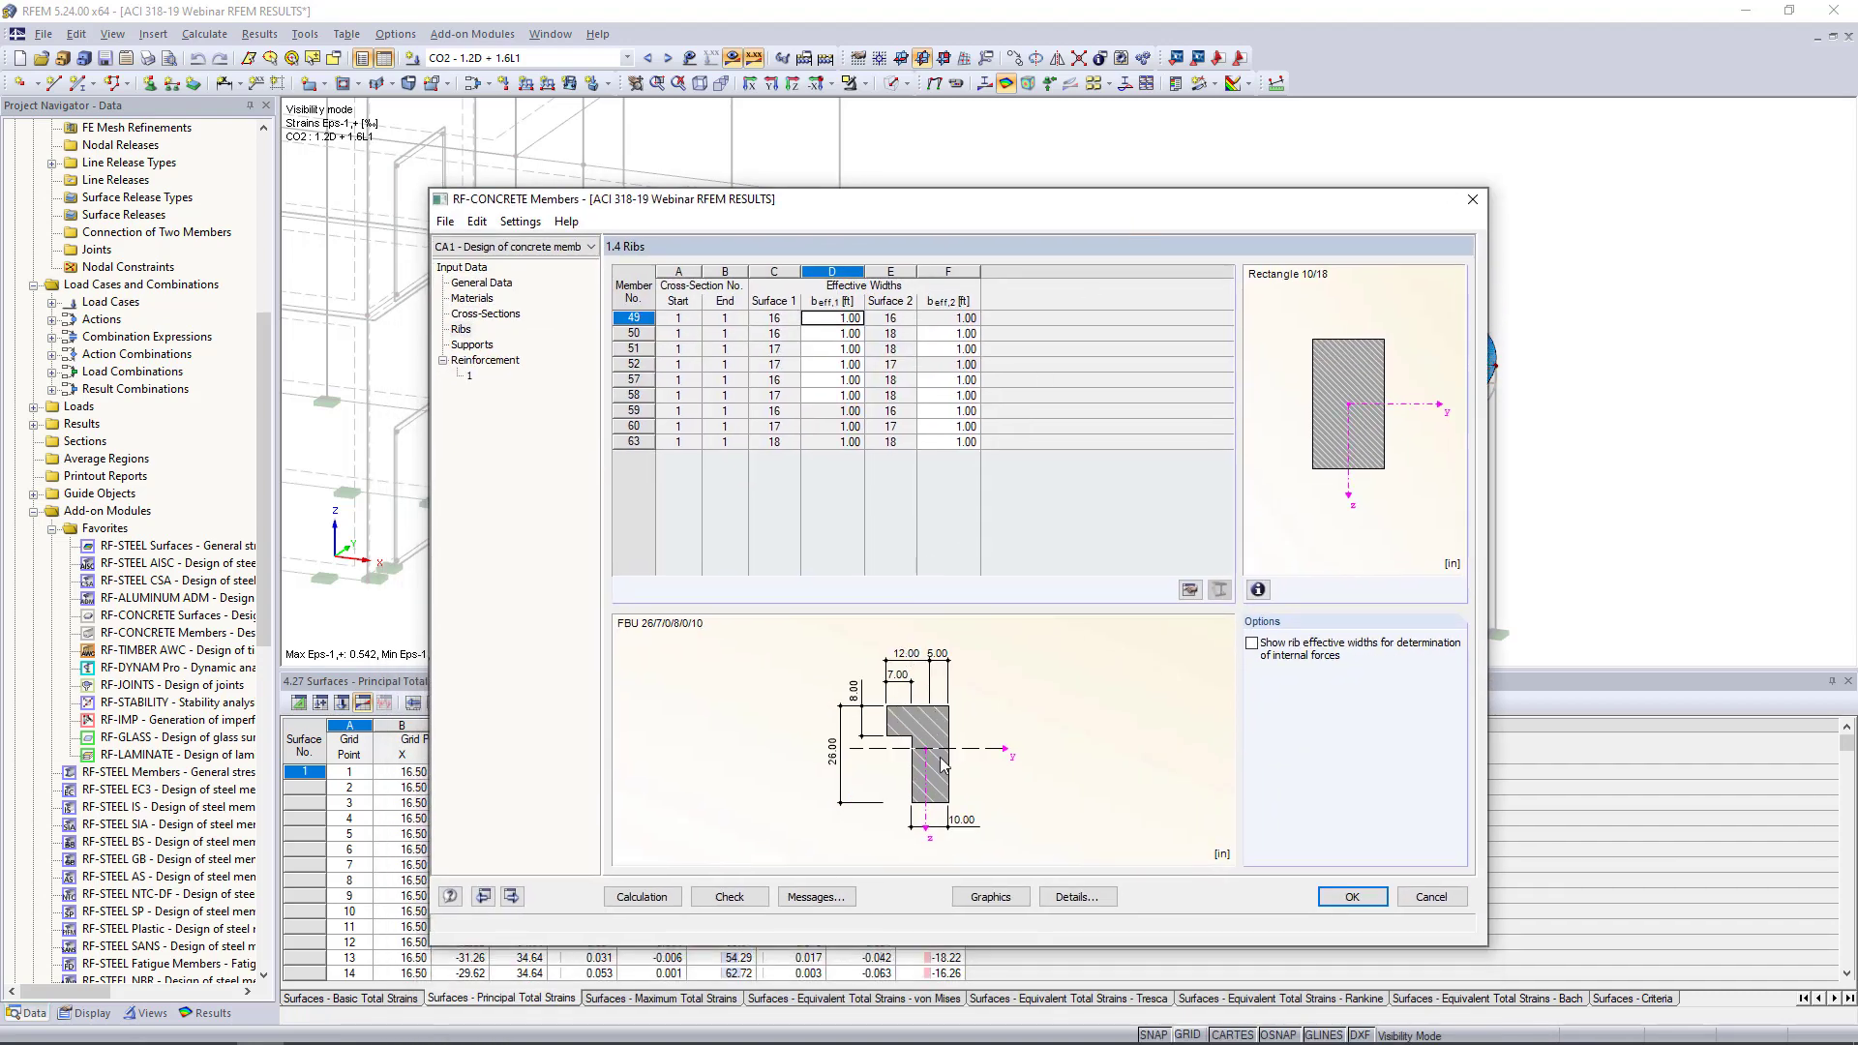
{"action": "left_click", "coordinate": [842, 334]}
{"action": "left_click_drag", "start_coordinate": [900, 213], "coordinate": [902, 531]}
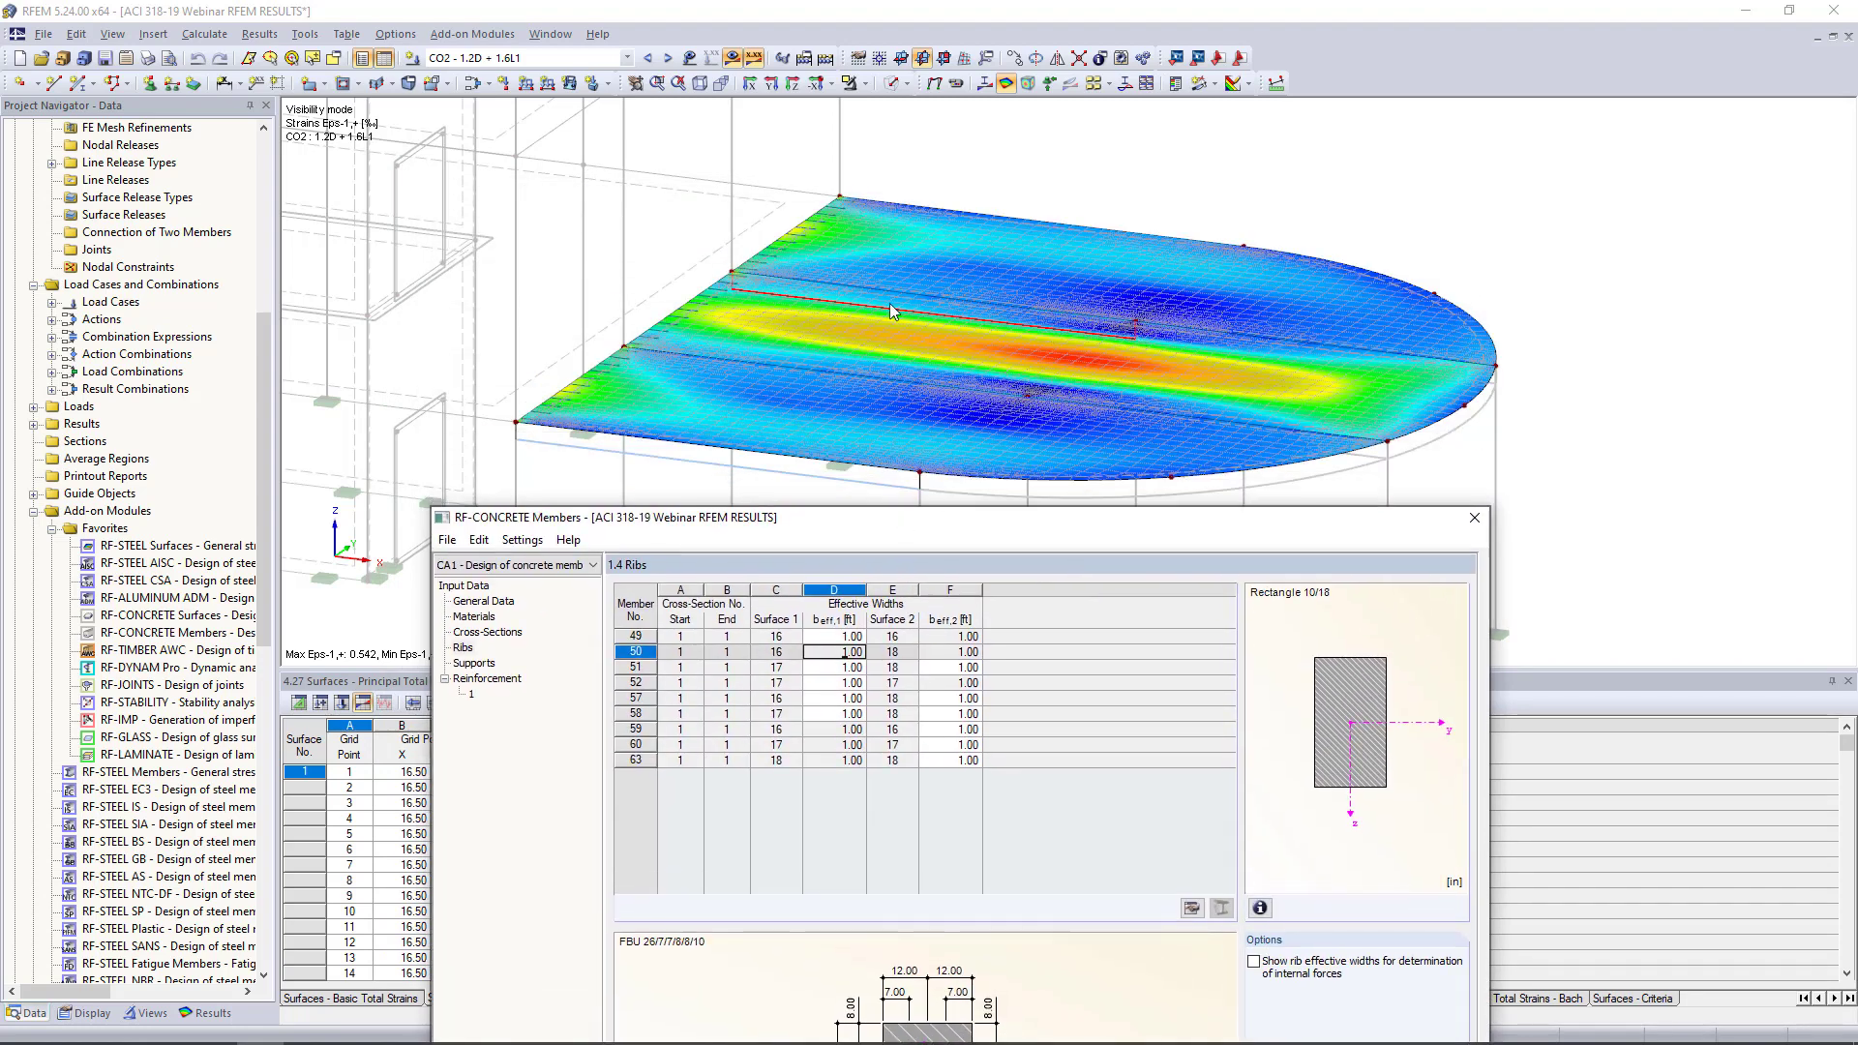
{"action": "left_click_drag", "start_coordinate": [803, 521], "coordinate": [803, 210]}
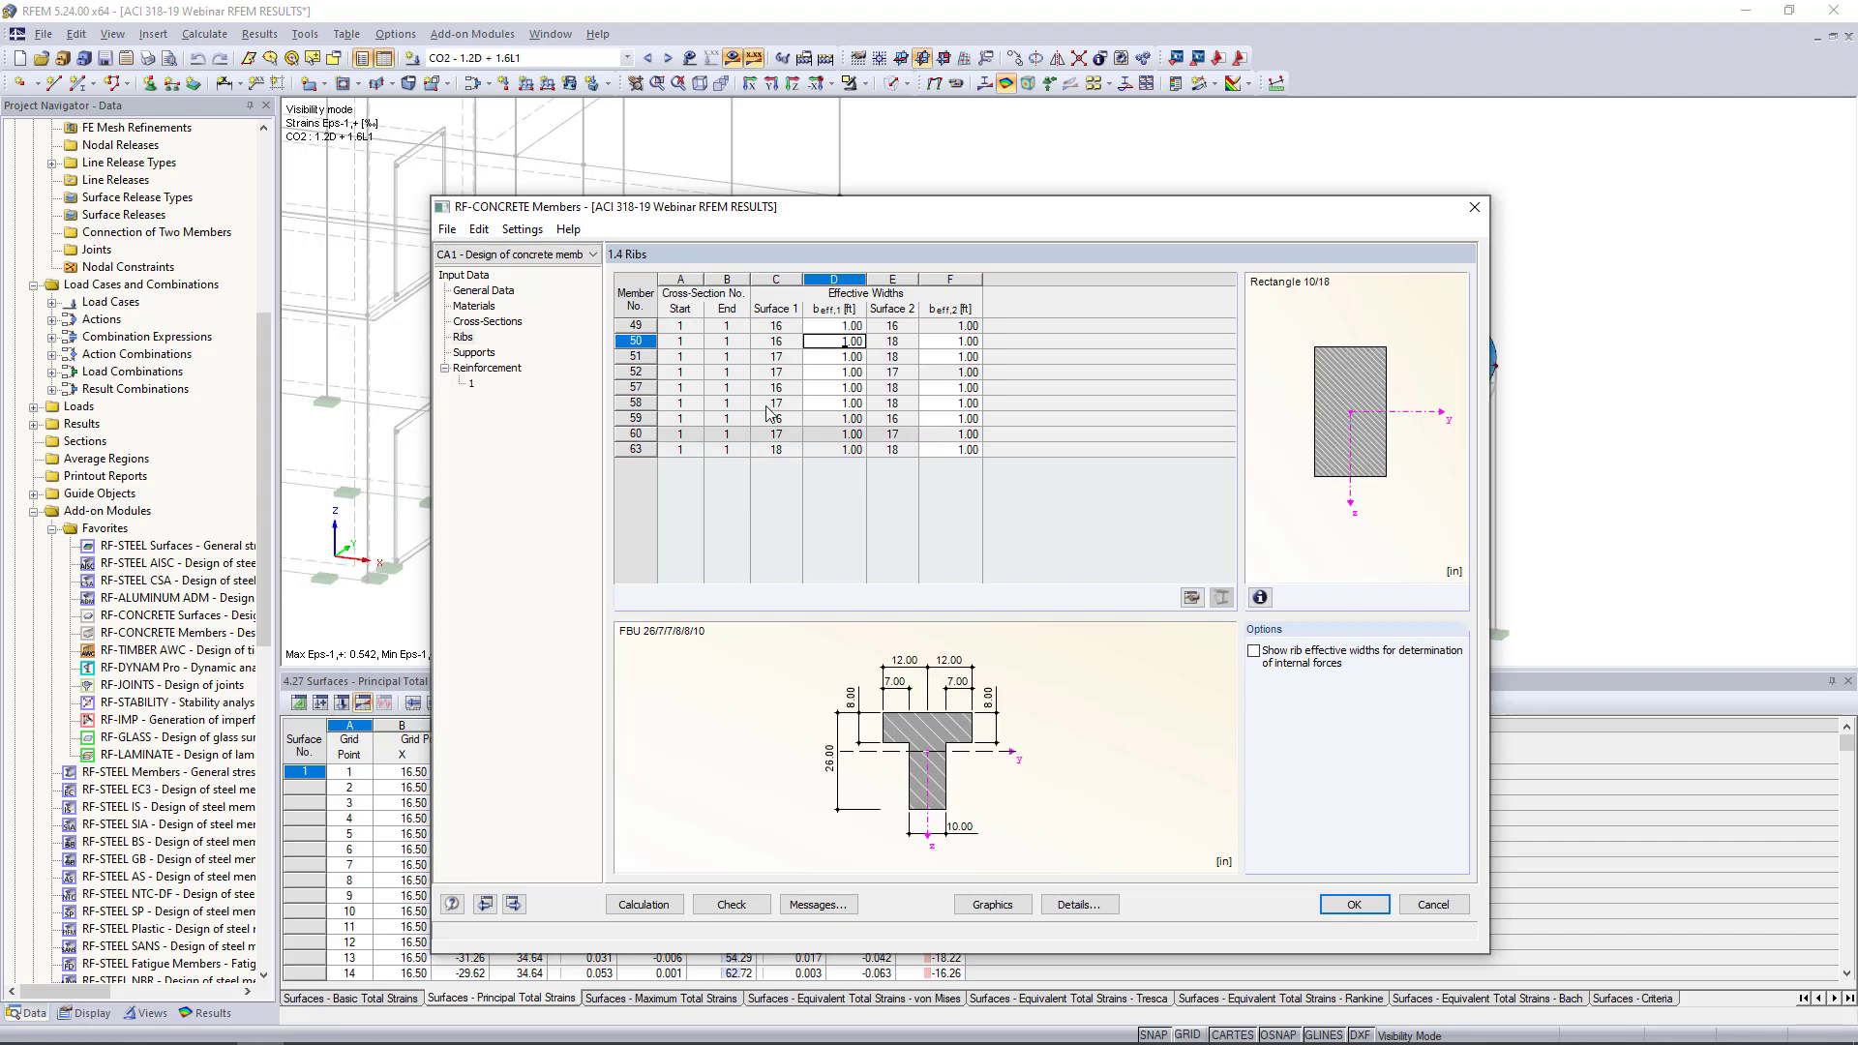
Start picking the support nodes in the model and display the whole building without results as a solid transparent model
{"action": "left_click", "coordinate": [476, 356]}
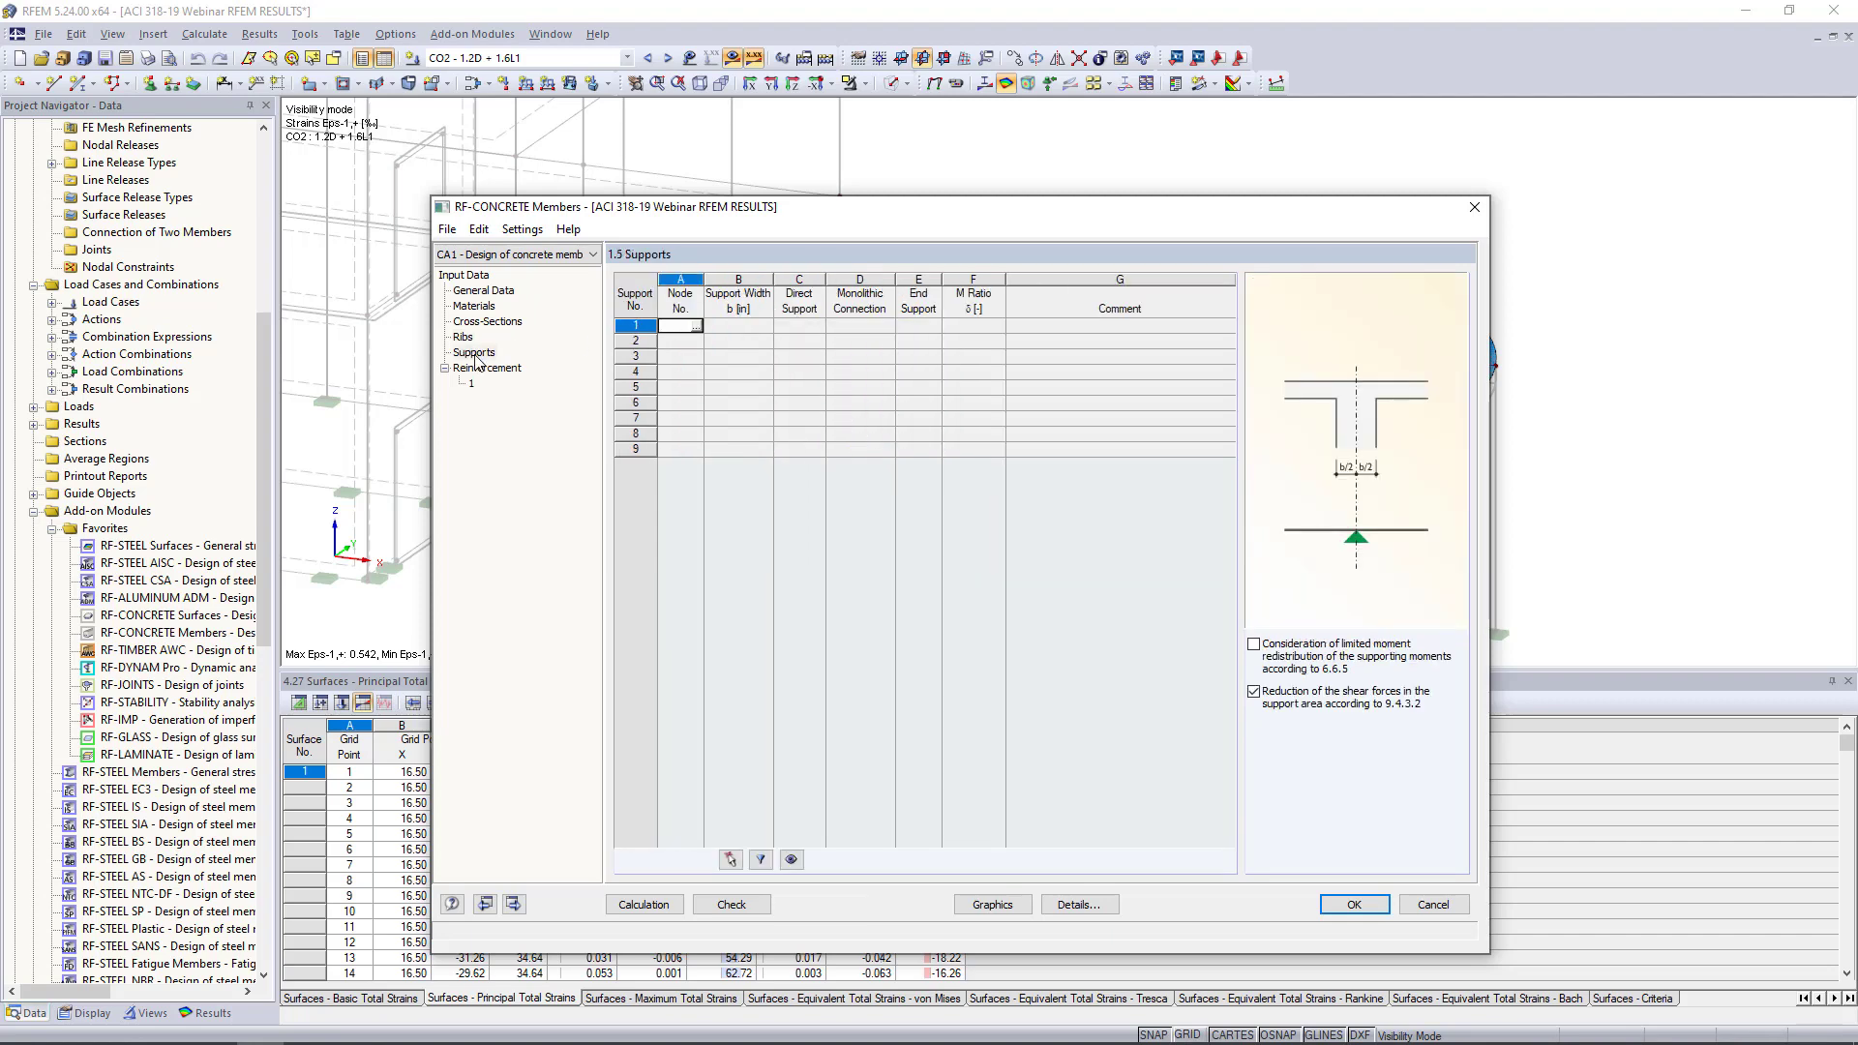
{"action": "left_click", "coordinate": [696, 326]}
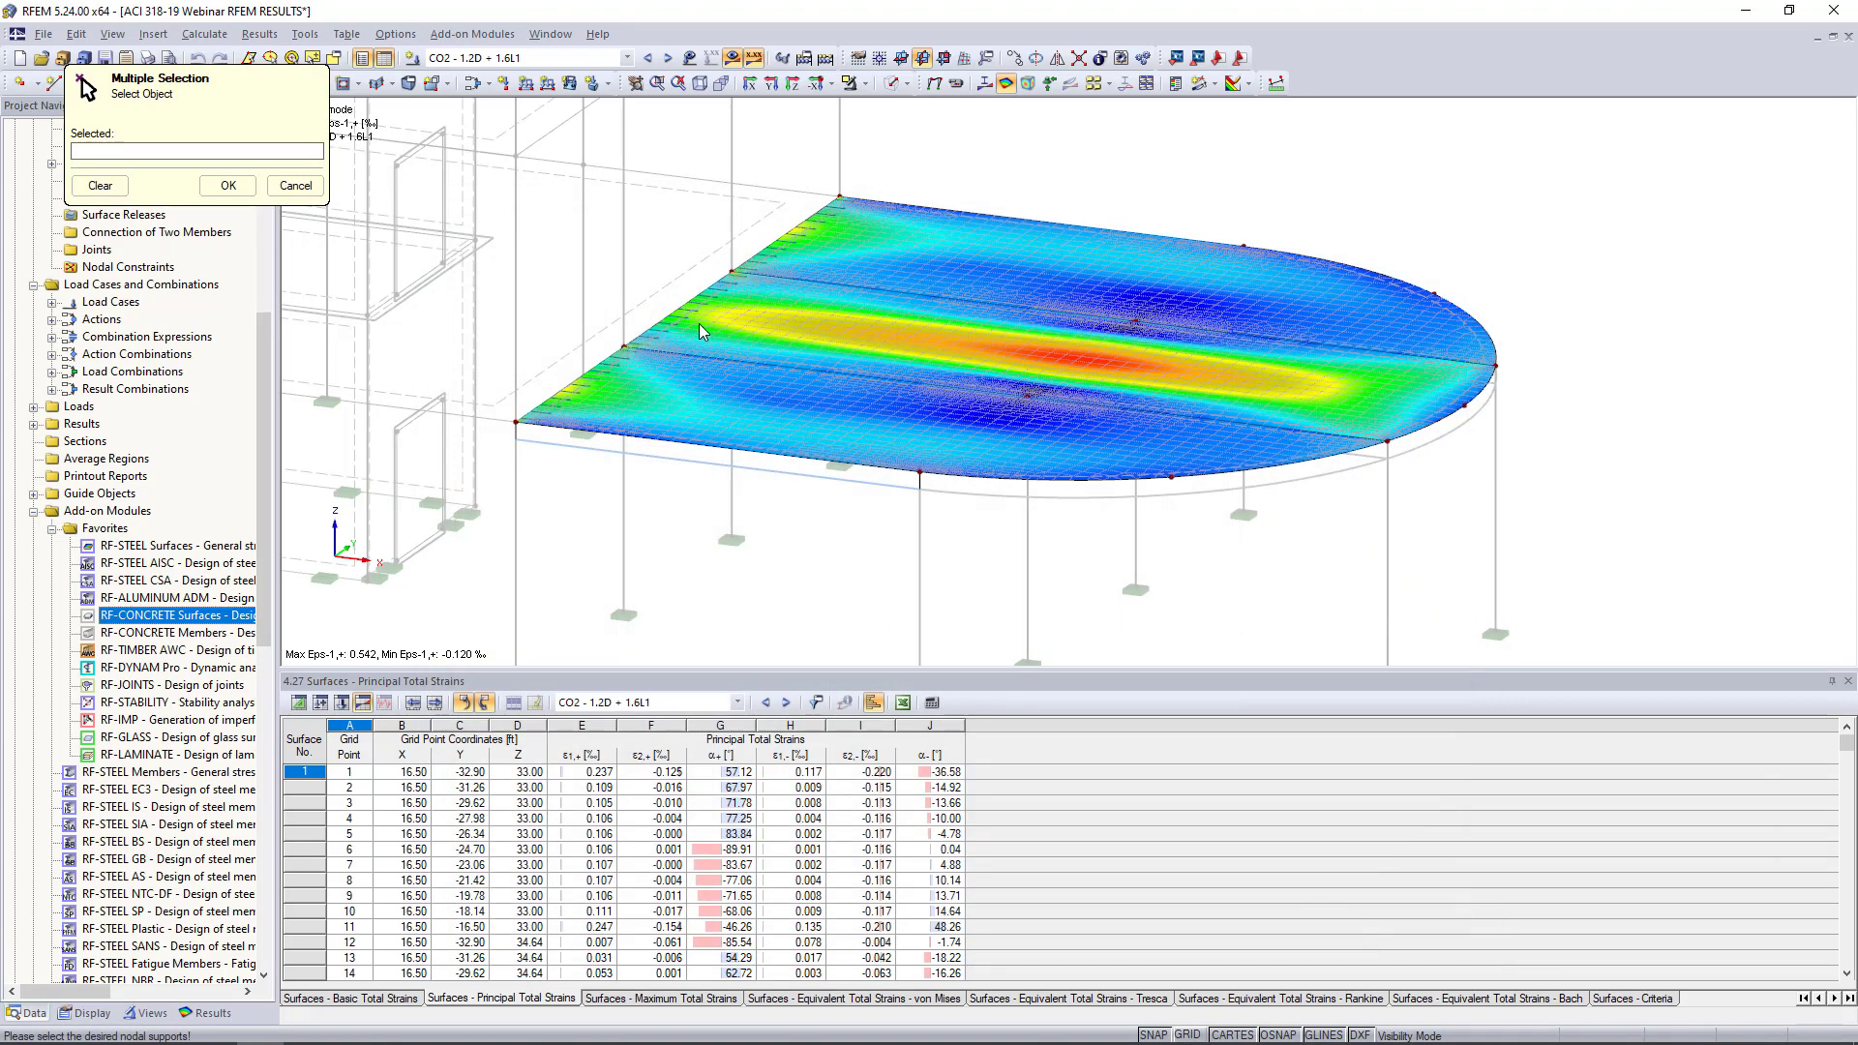
{"action": "left_click", "coordinate": [862, 83]}
{"action": "left_click", "coordinate": [922, 250]}
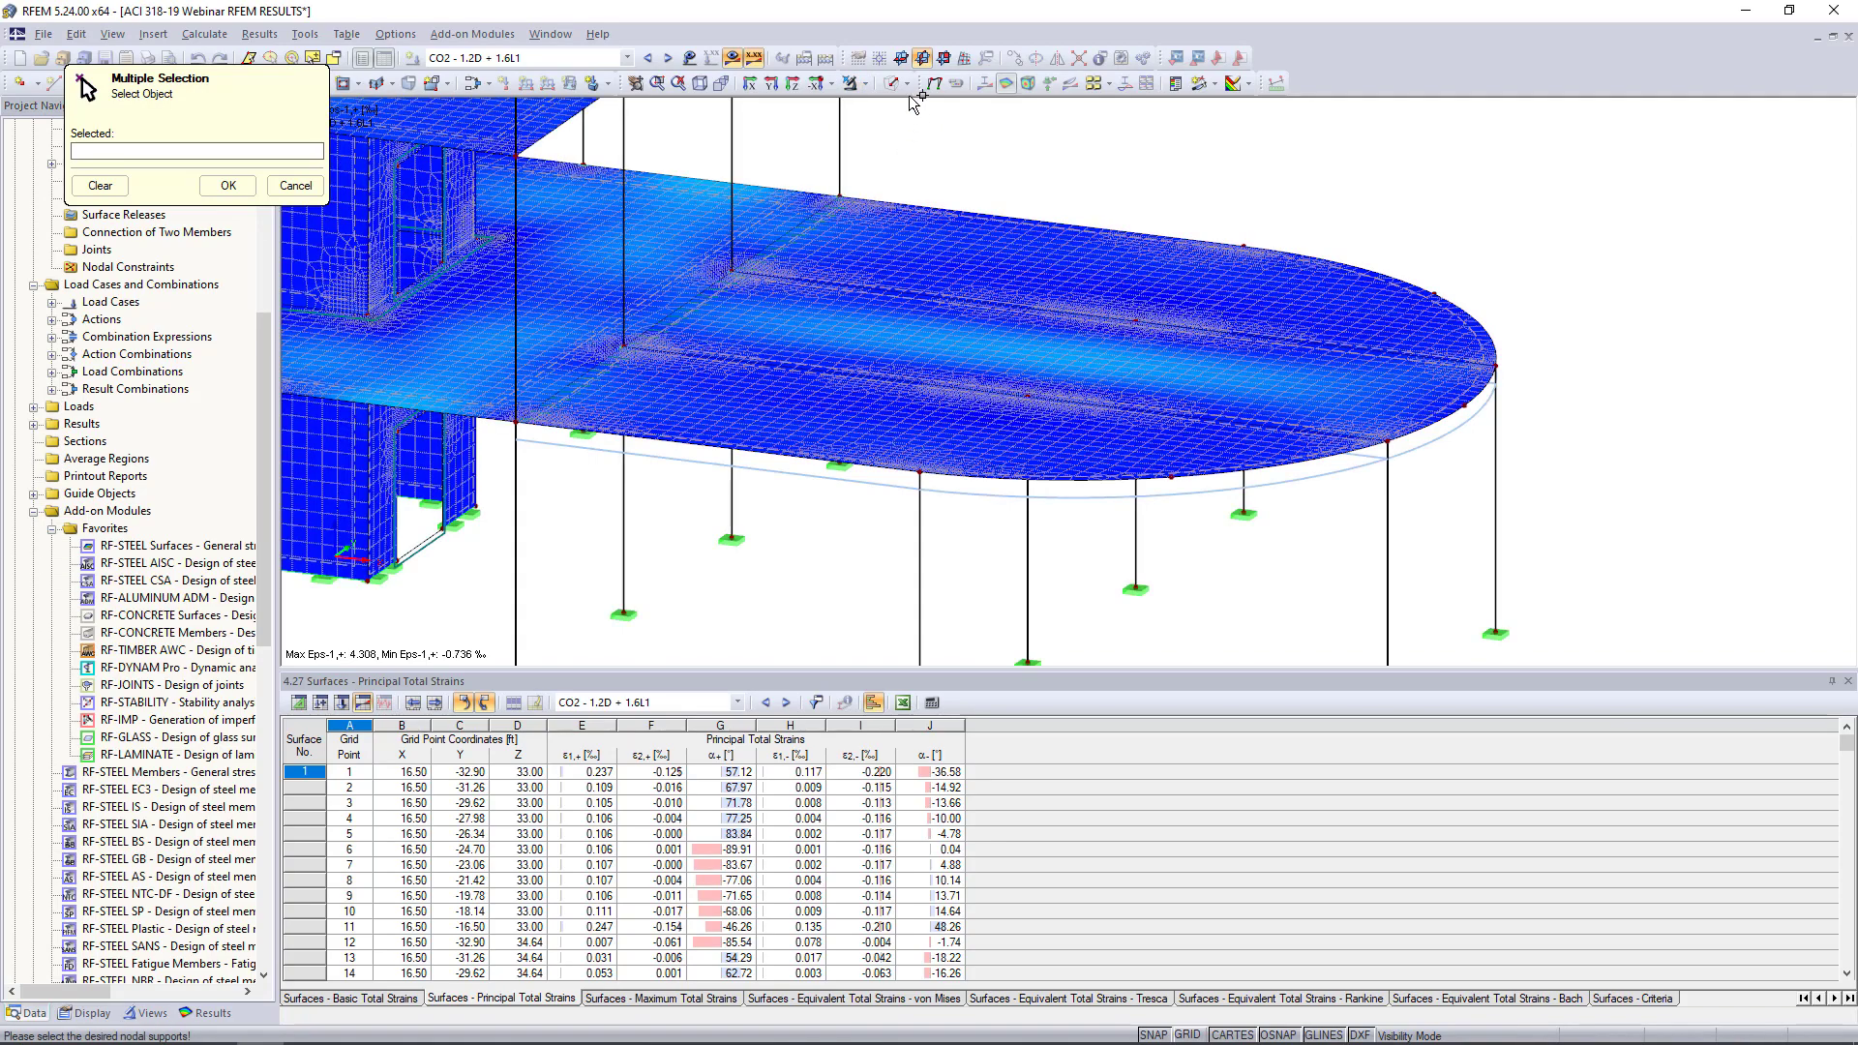
{"action": "left_click", "coordinate": [739, 60]}
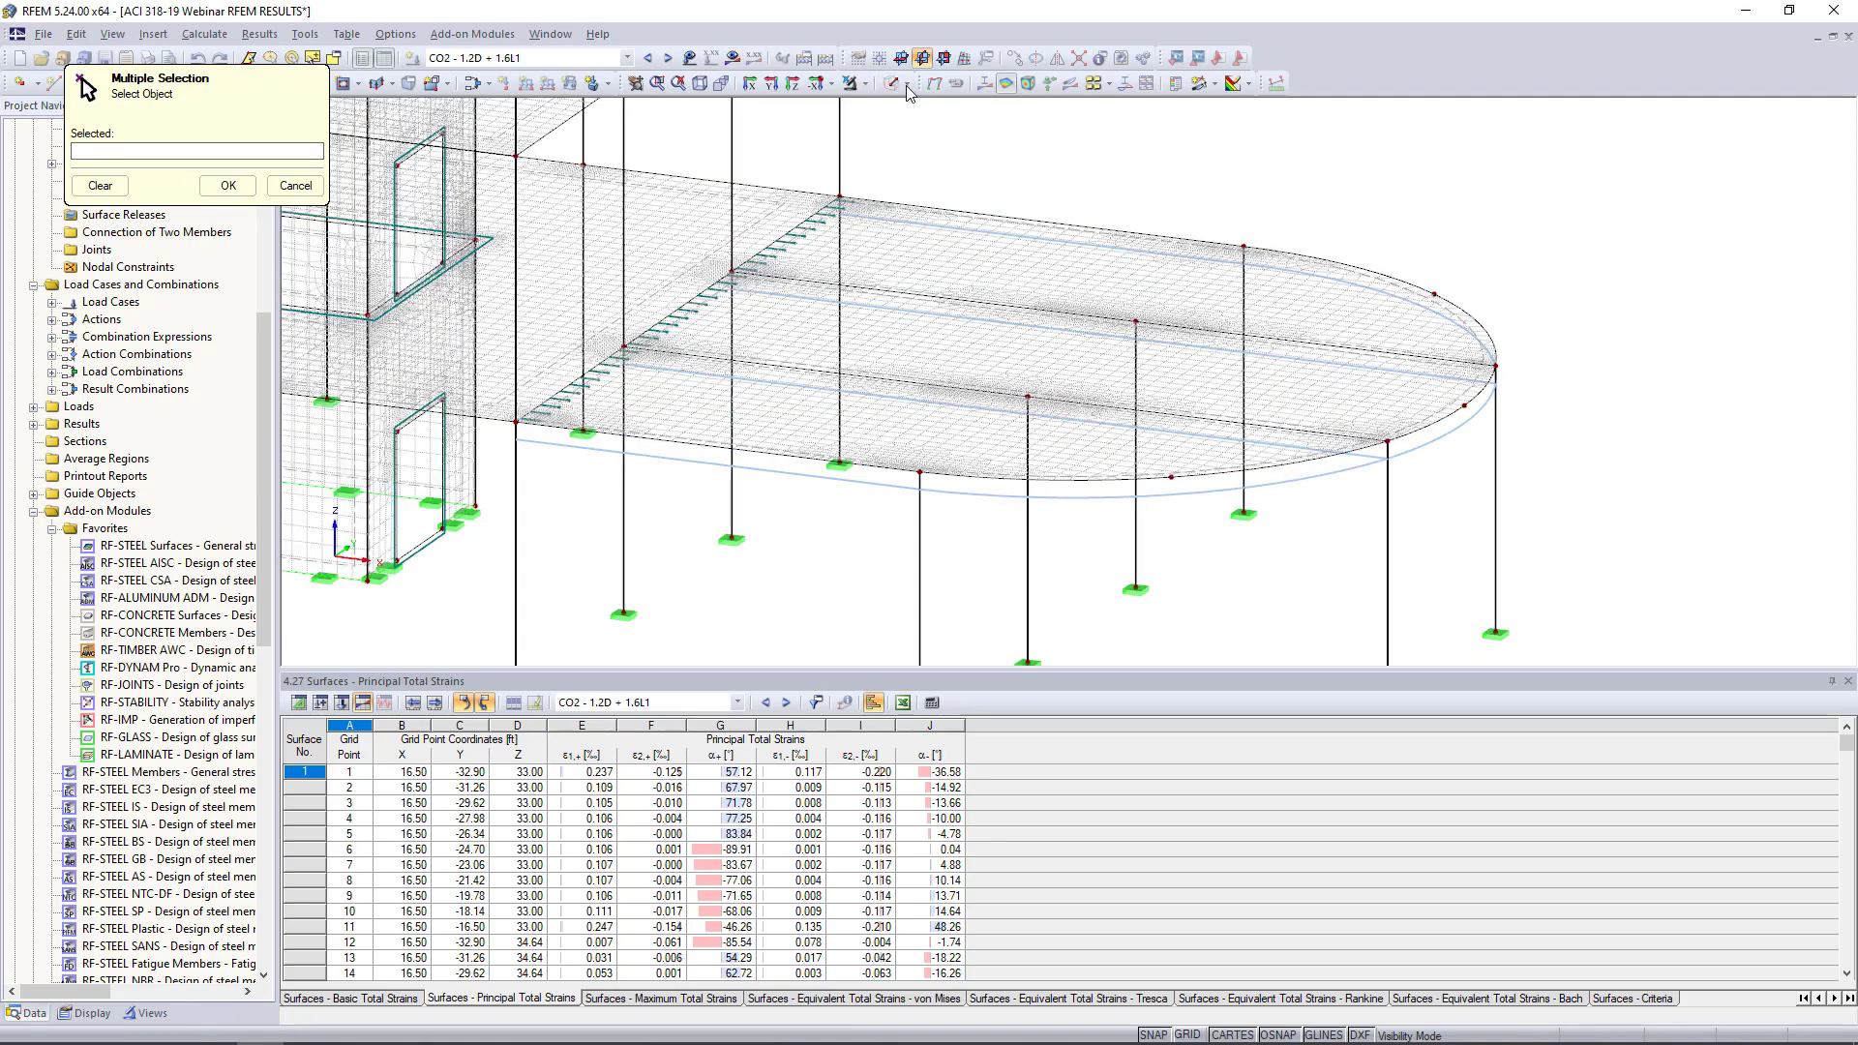
{"action": "left_click", "coordinate": [906, 84]}
{"action": "left_click", "coordinate": [924, 150]}
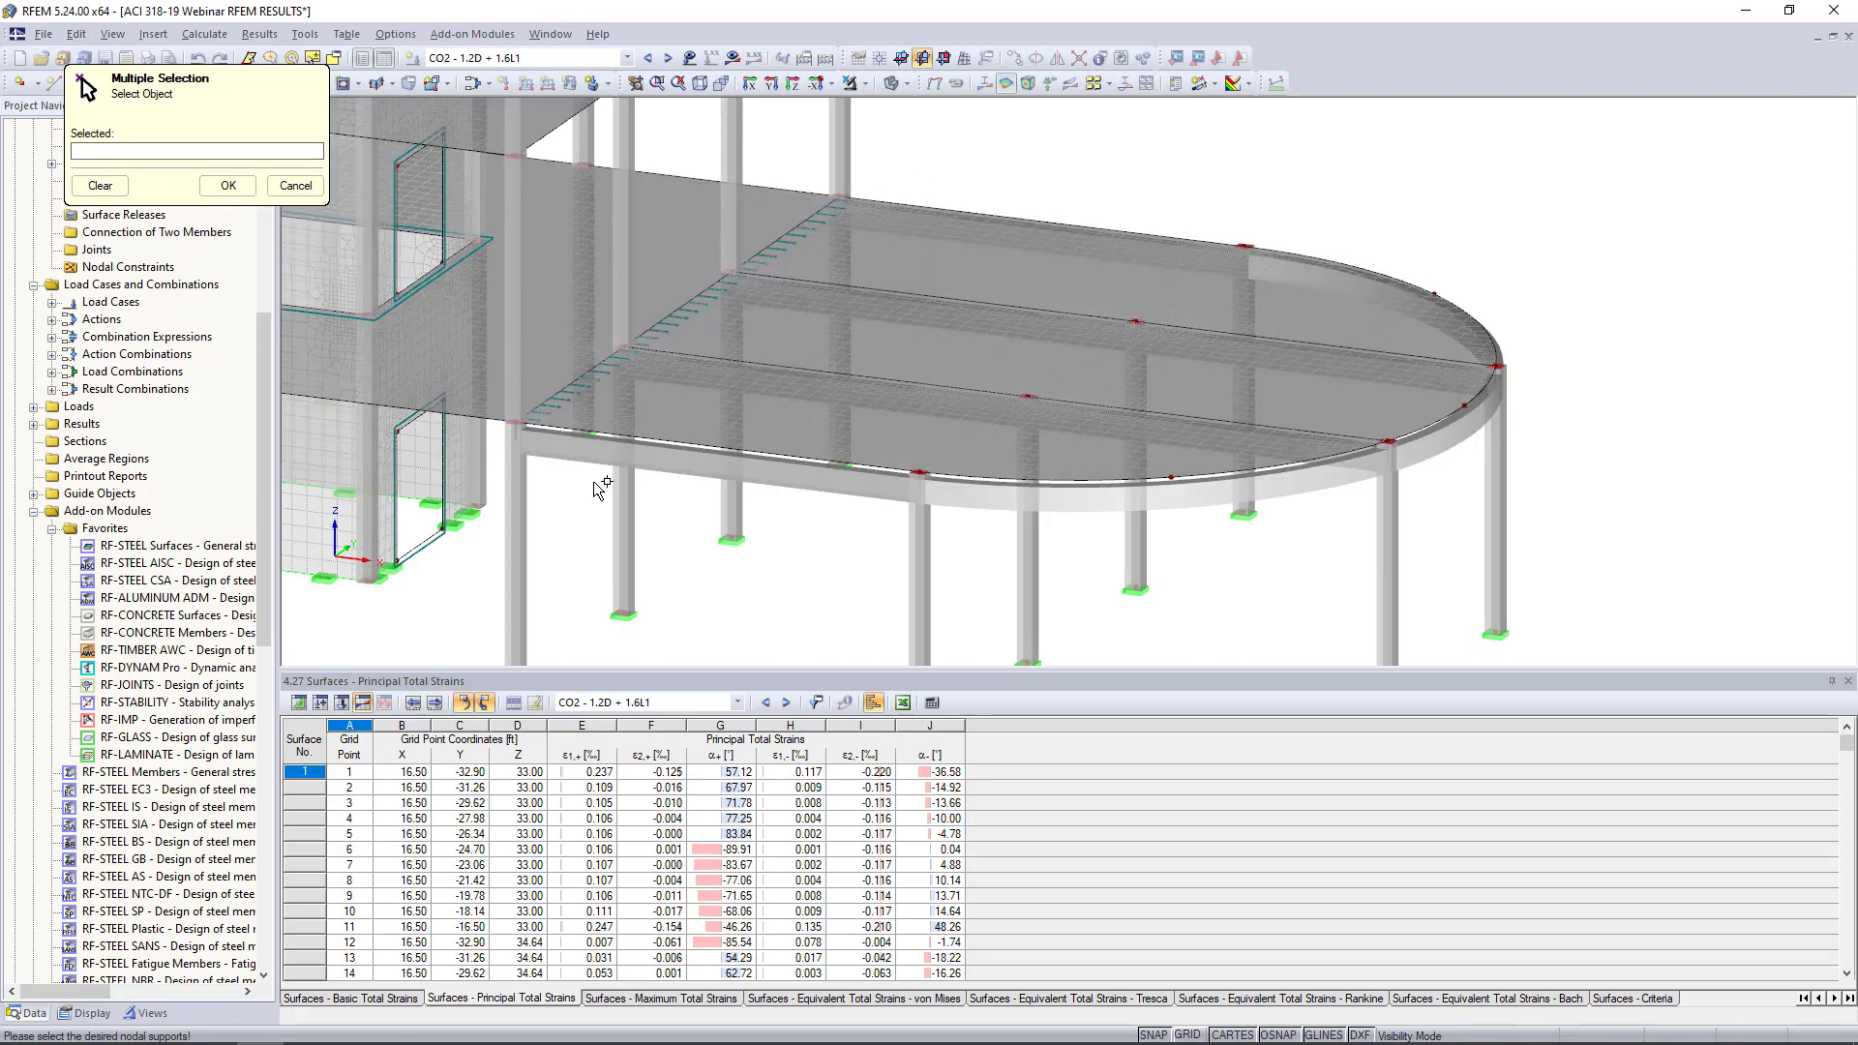
Define member supports at nodes 63 and 71 along the front edge beam of the curved slab
{"action": "left_click", "coordinate": [516, 423]}
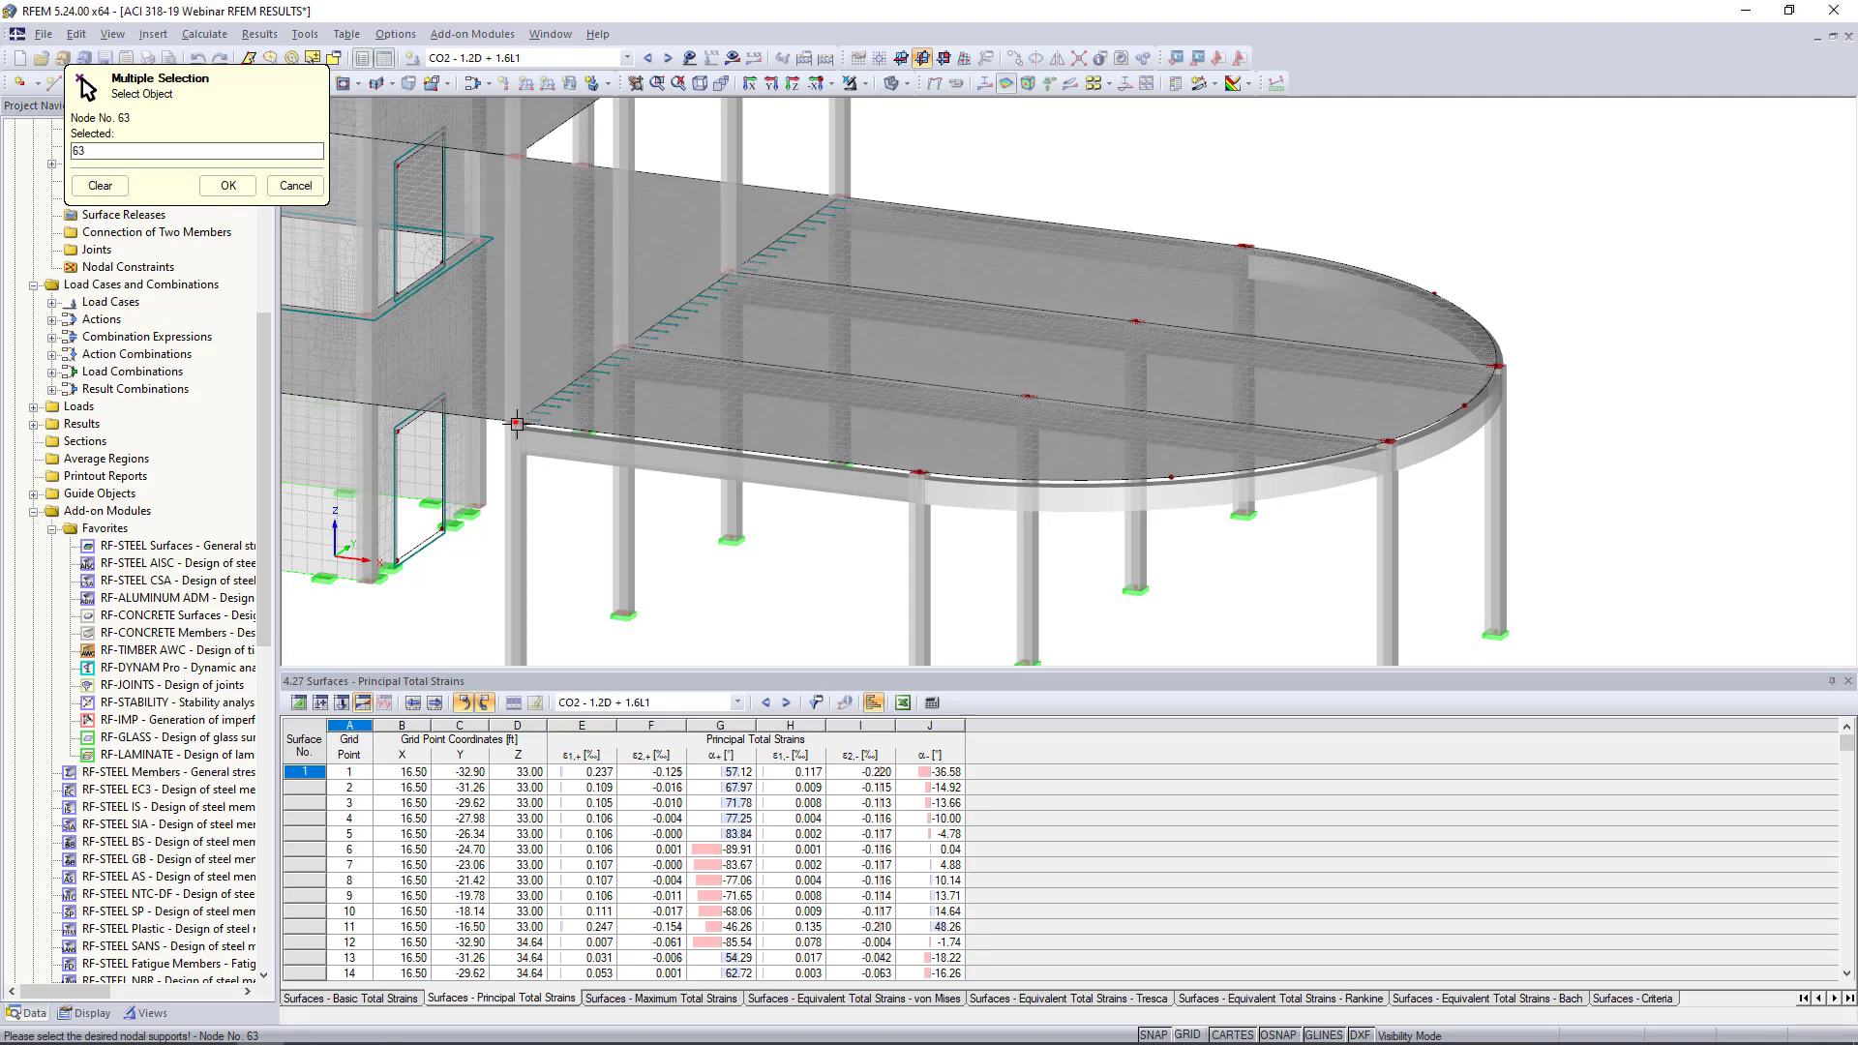
{"action": "left_click", "coordinate": [919, 472]}
{"action": "left_click", "coordinate": [228, 185]}
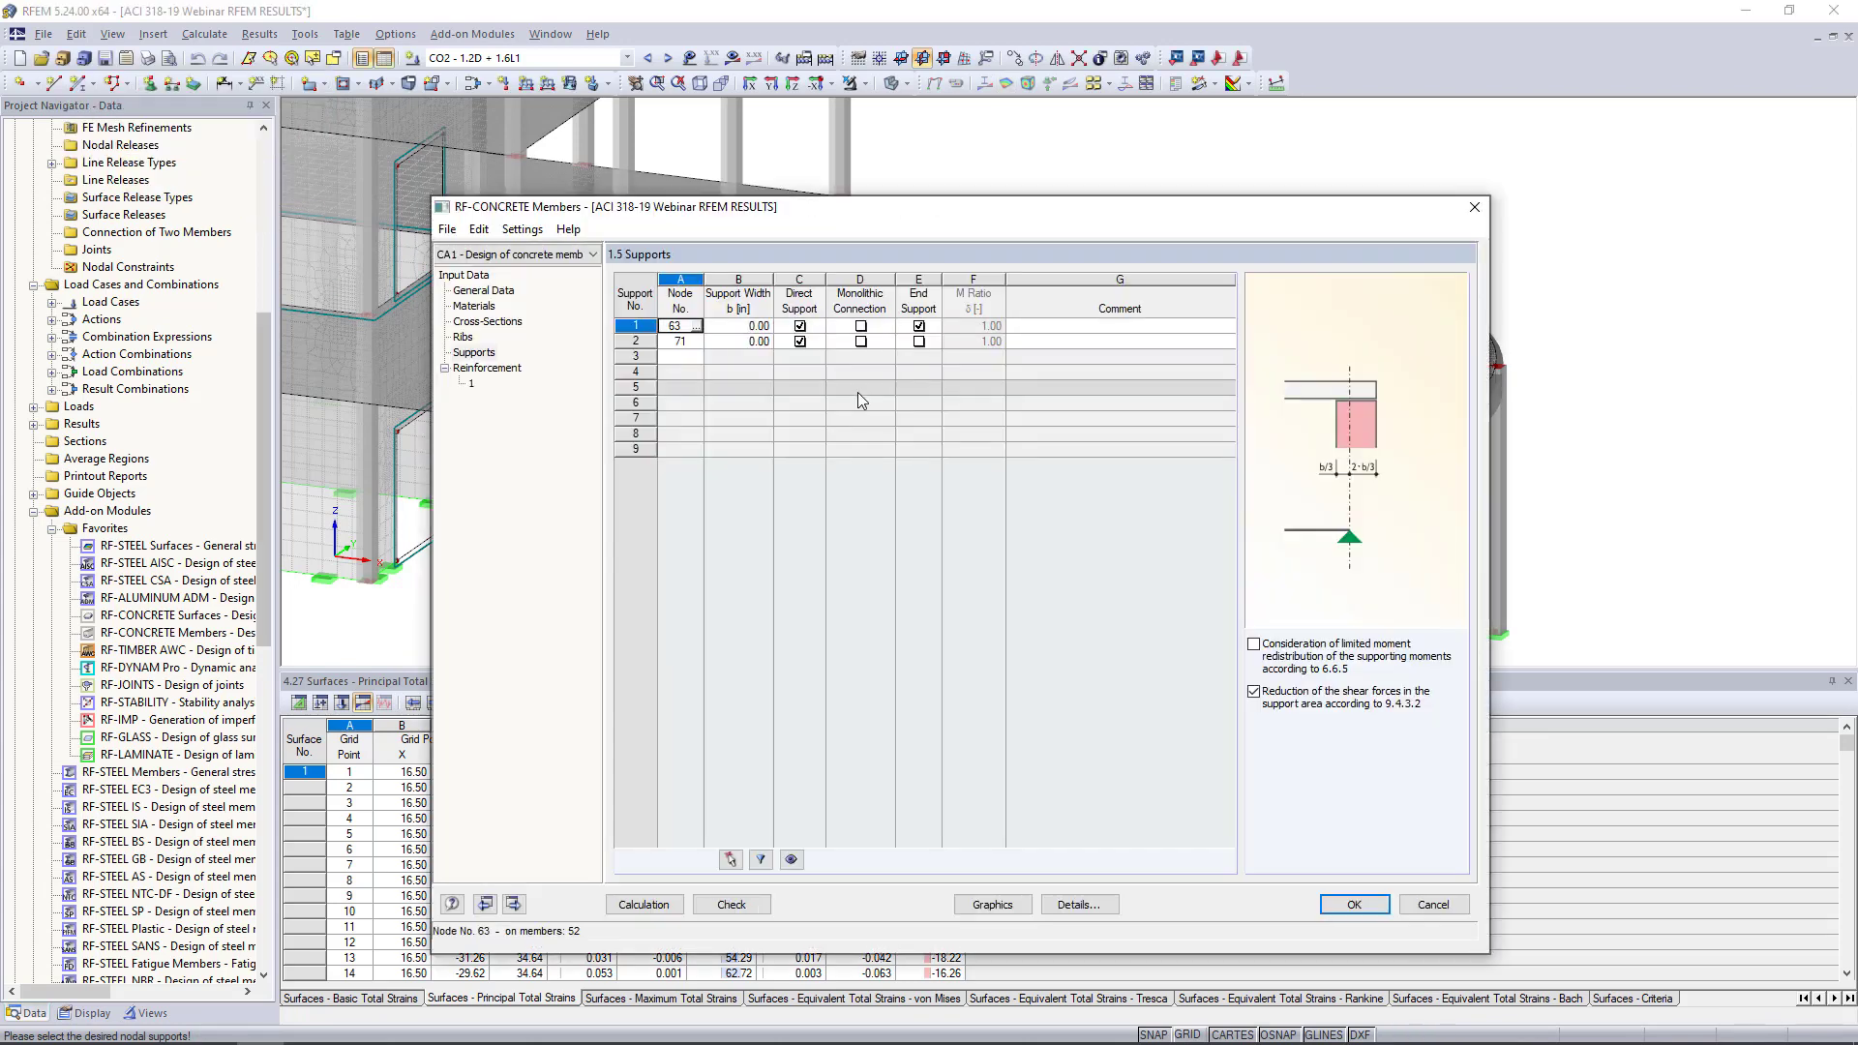
Set the support width to 12 in at nodes 63 and 71 and turn off direct support at node 63
{"action": "left_click", "coordinate": [741, 325]}
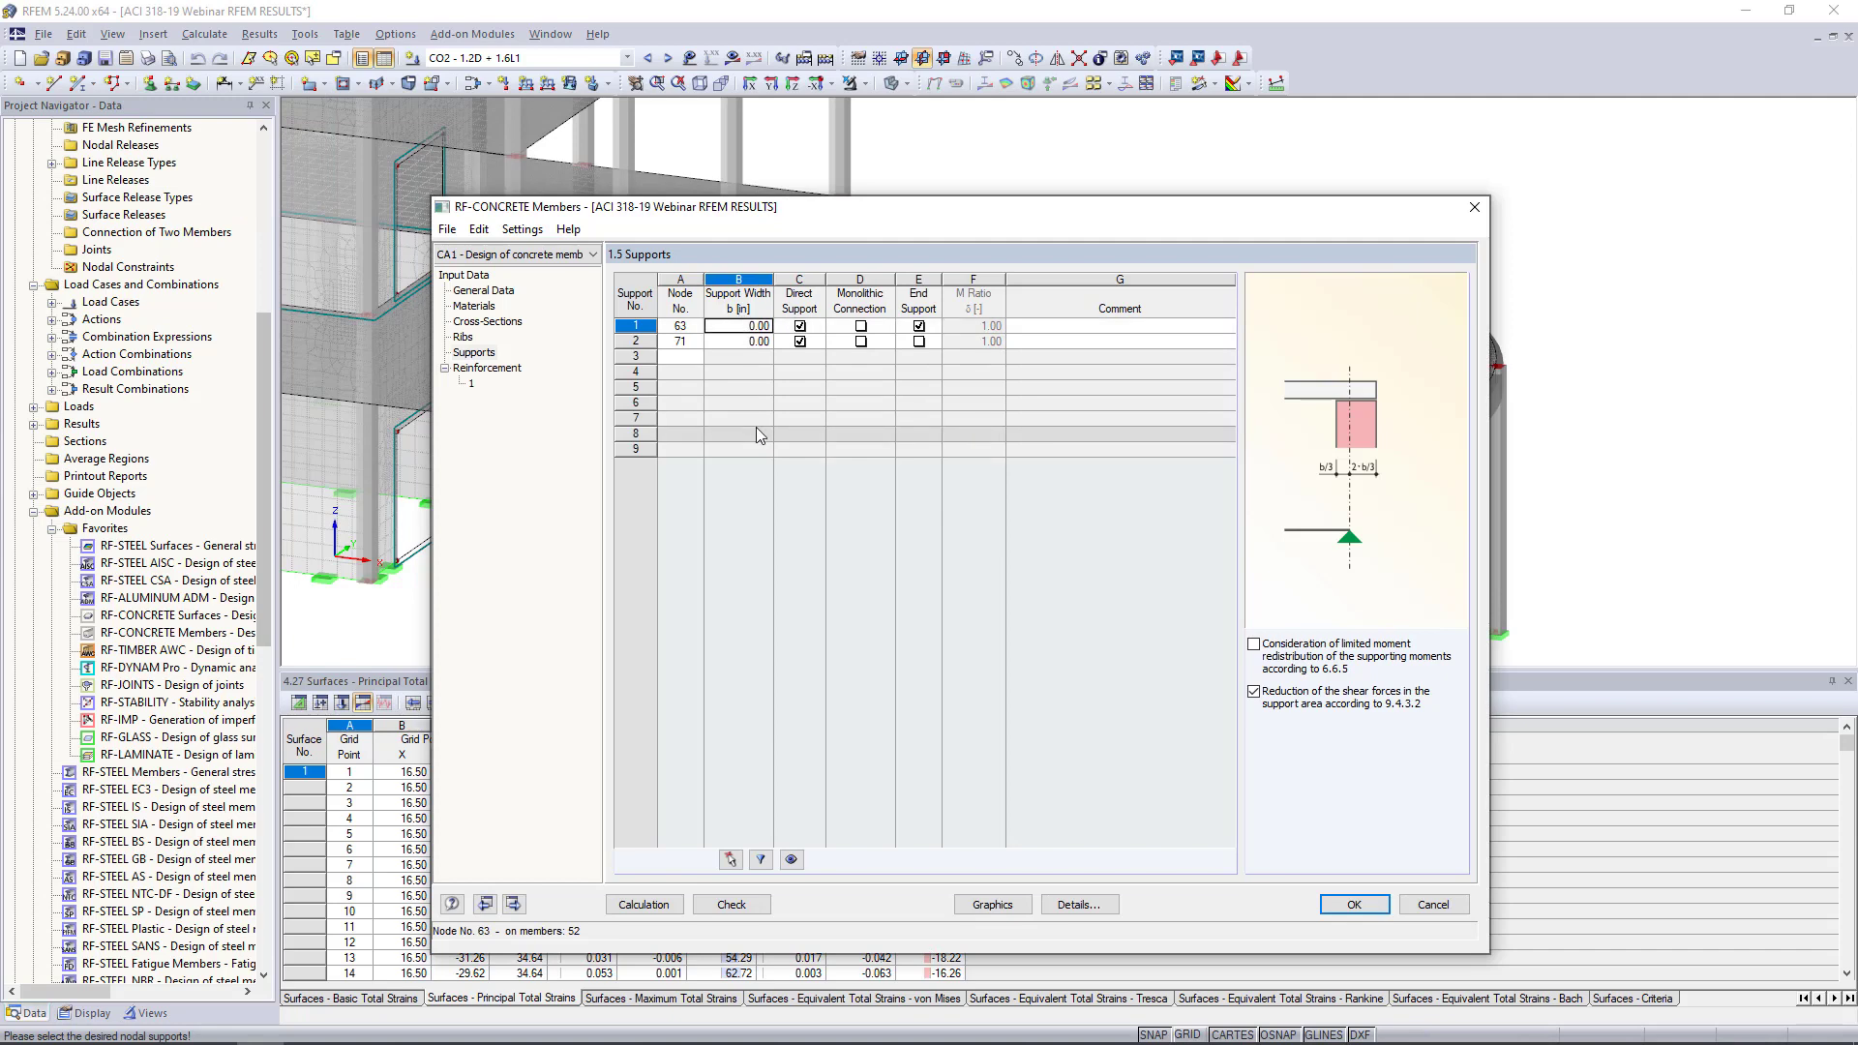
{"action": "type", "text": "12"}
{"action": "key", "text": "BackSpace"}
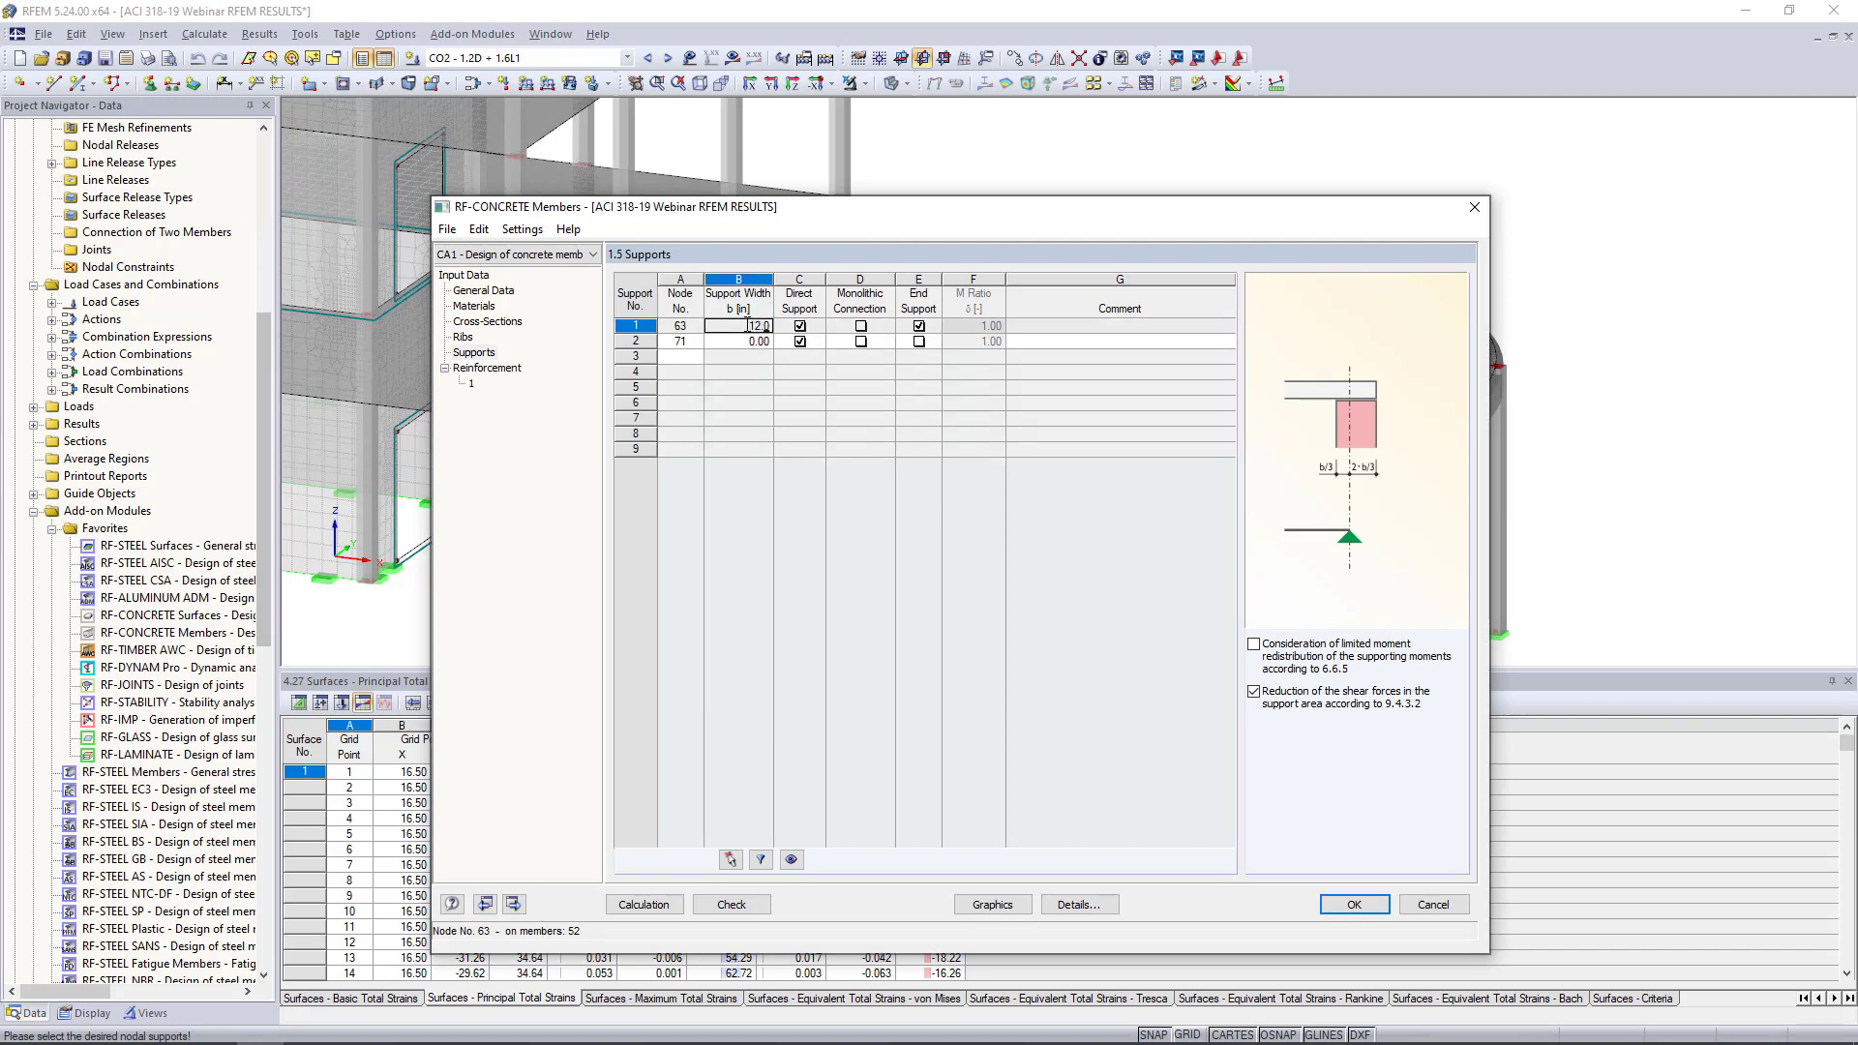
{"action": "left_click", "coordinate": [749, 347]}
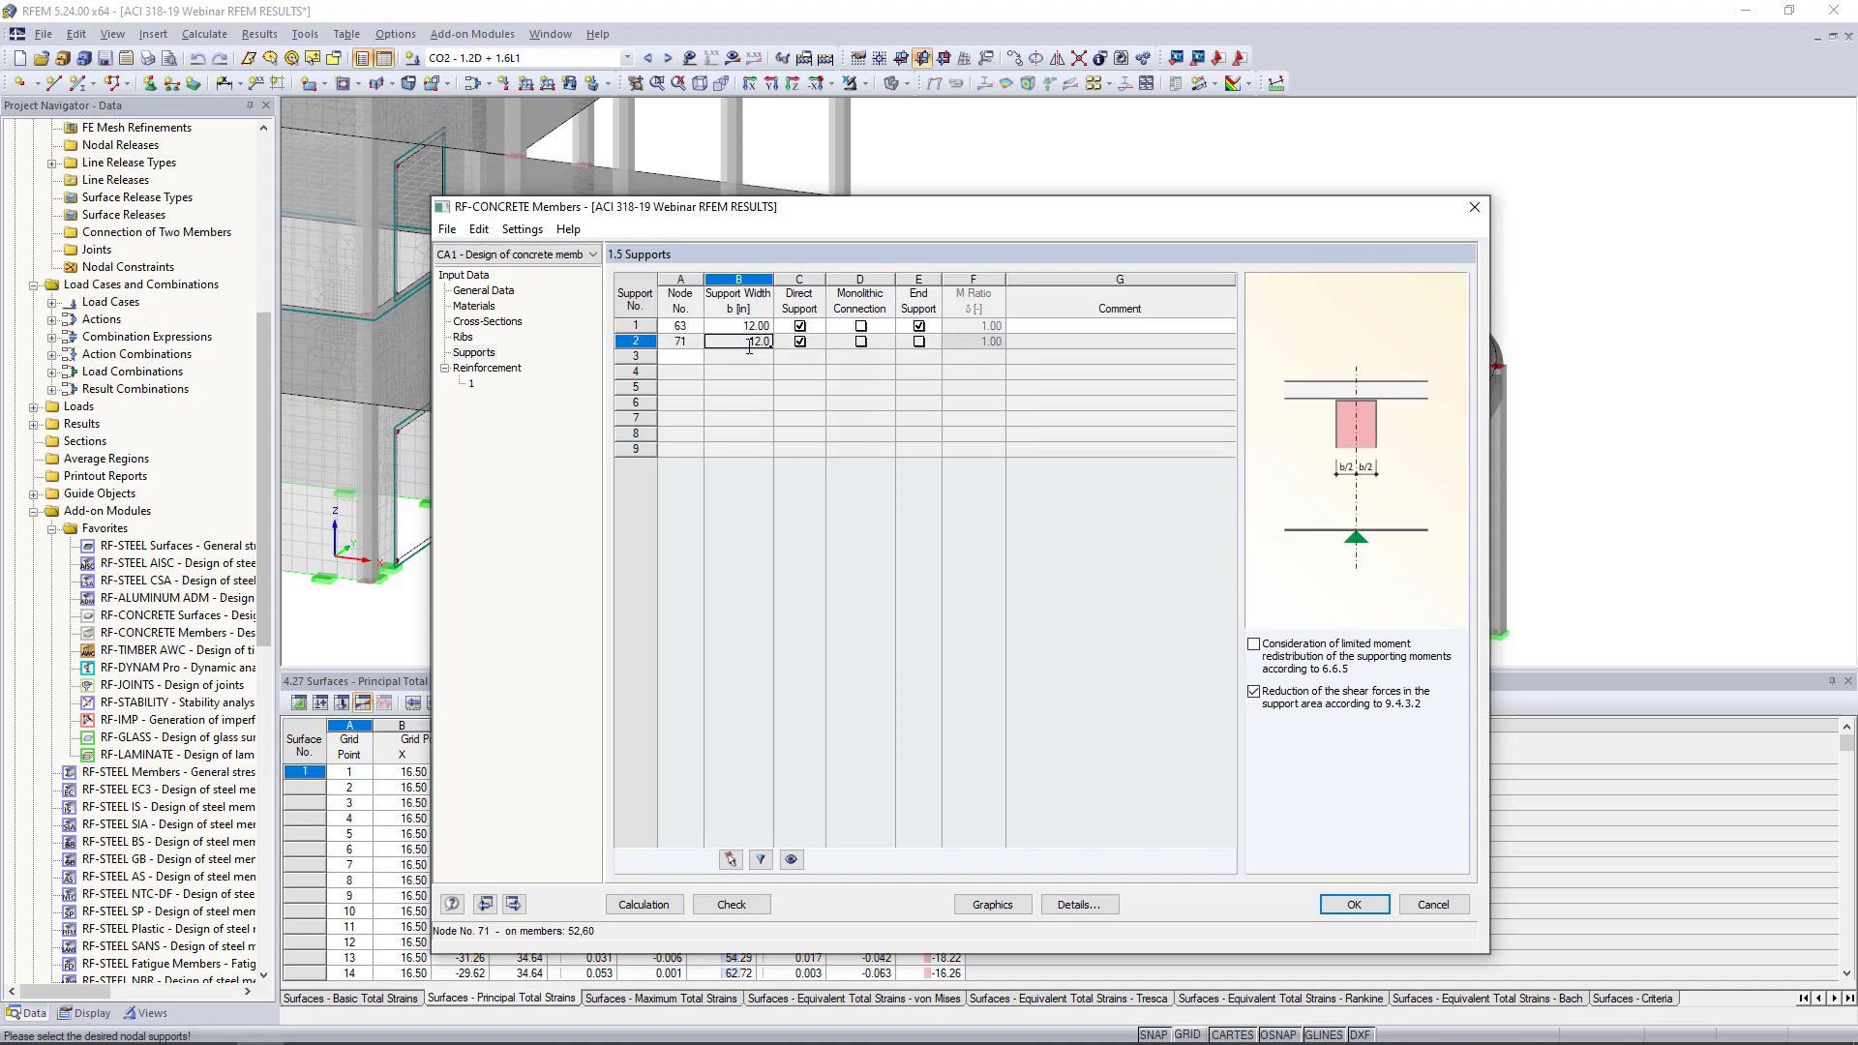
{"action": "left_click", "coordinate": [800, 327]}
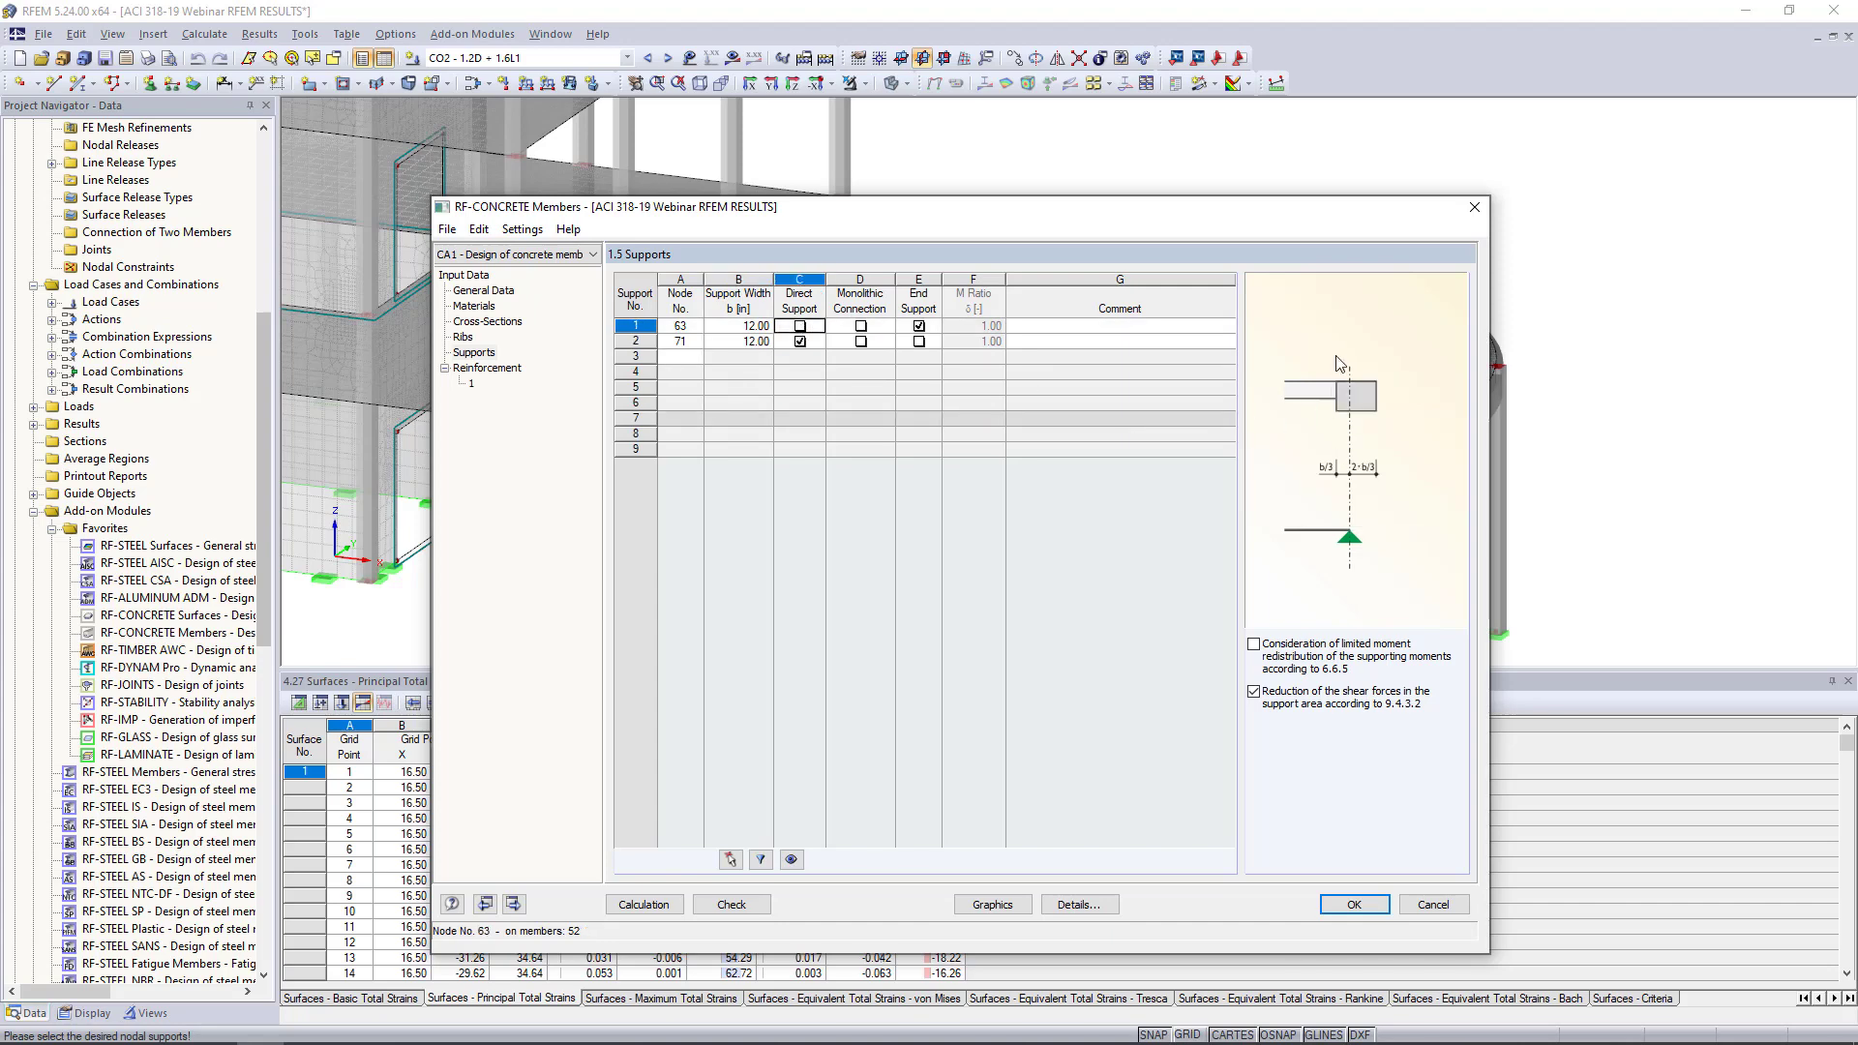
Turn direct support back on at node 63 and try the monolithic connection option for that support
{"action": "left_click", "coordinate": [801, 327]}
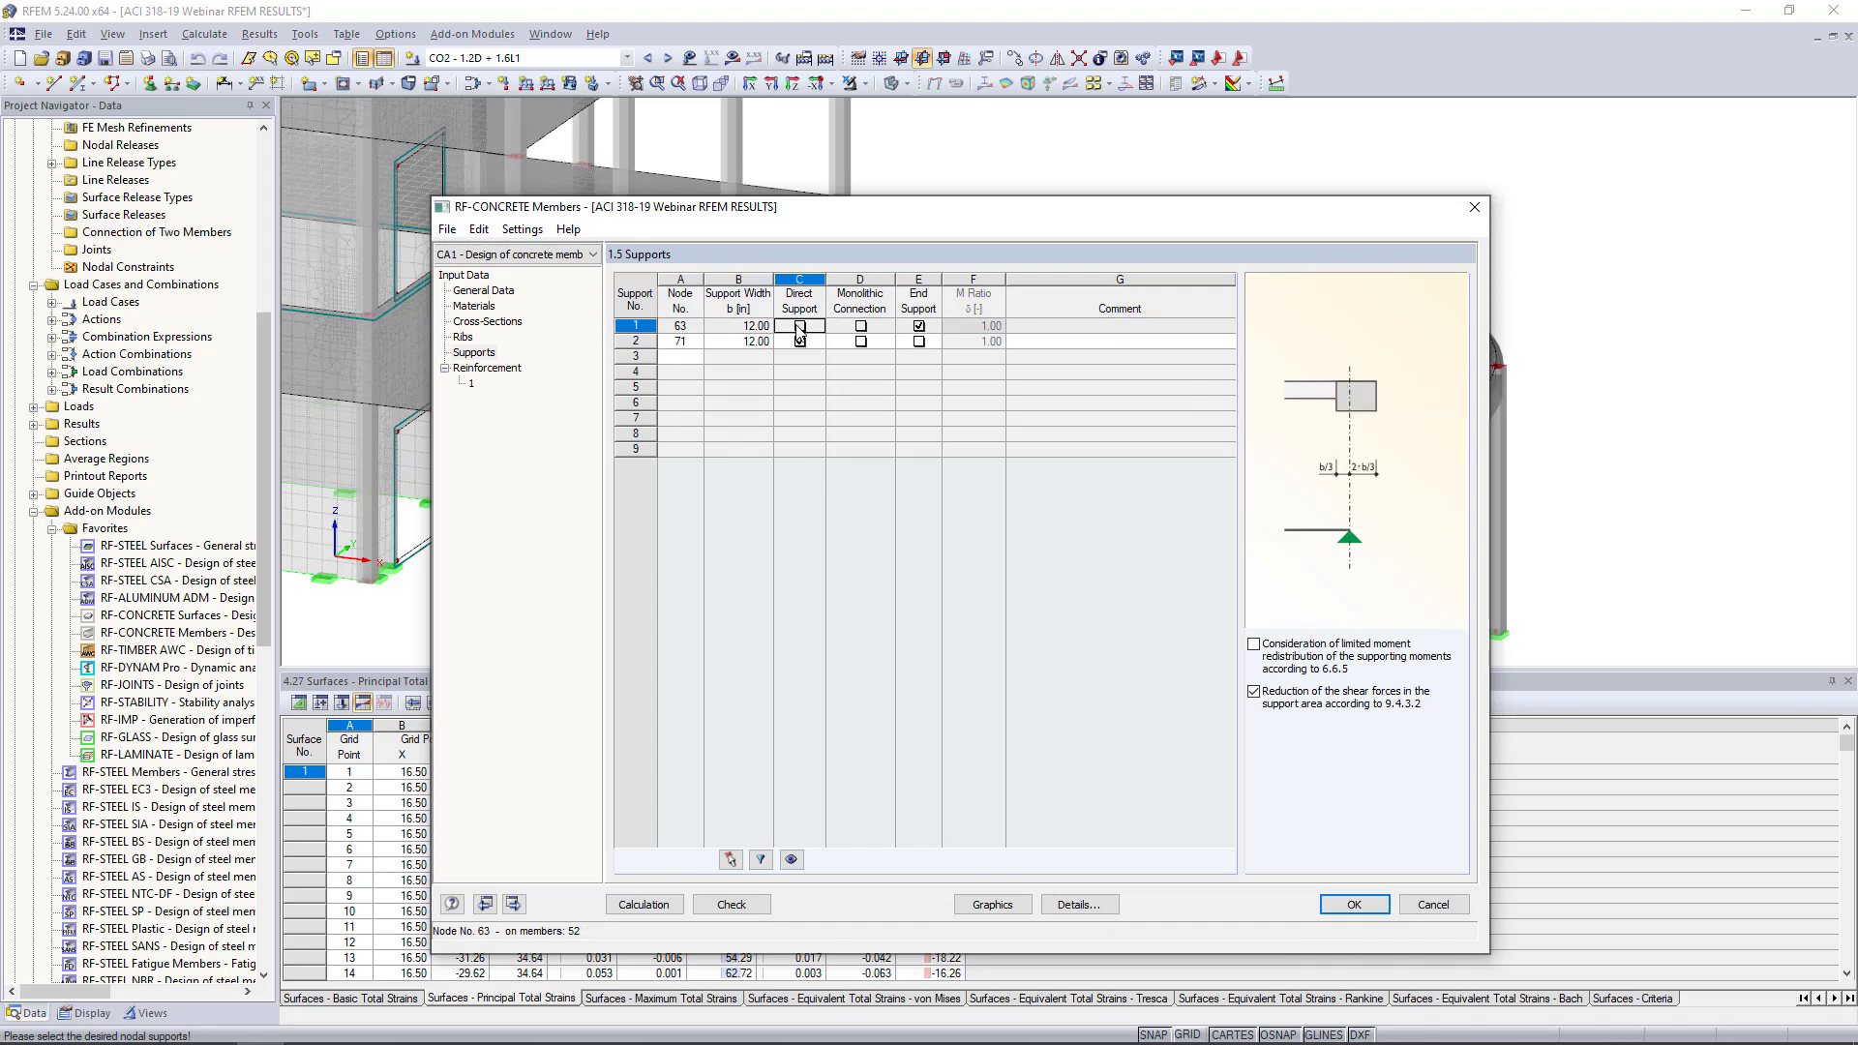
{"action": "left_click", "coordinate": [861, 328]}
{"action": "left_click", "coordinate": [861, 328]}
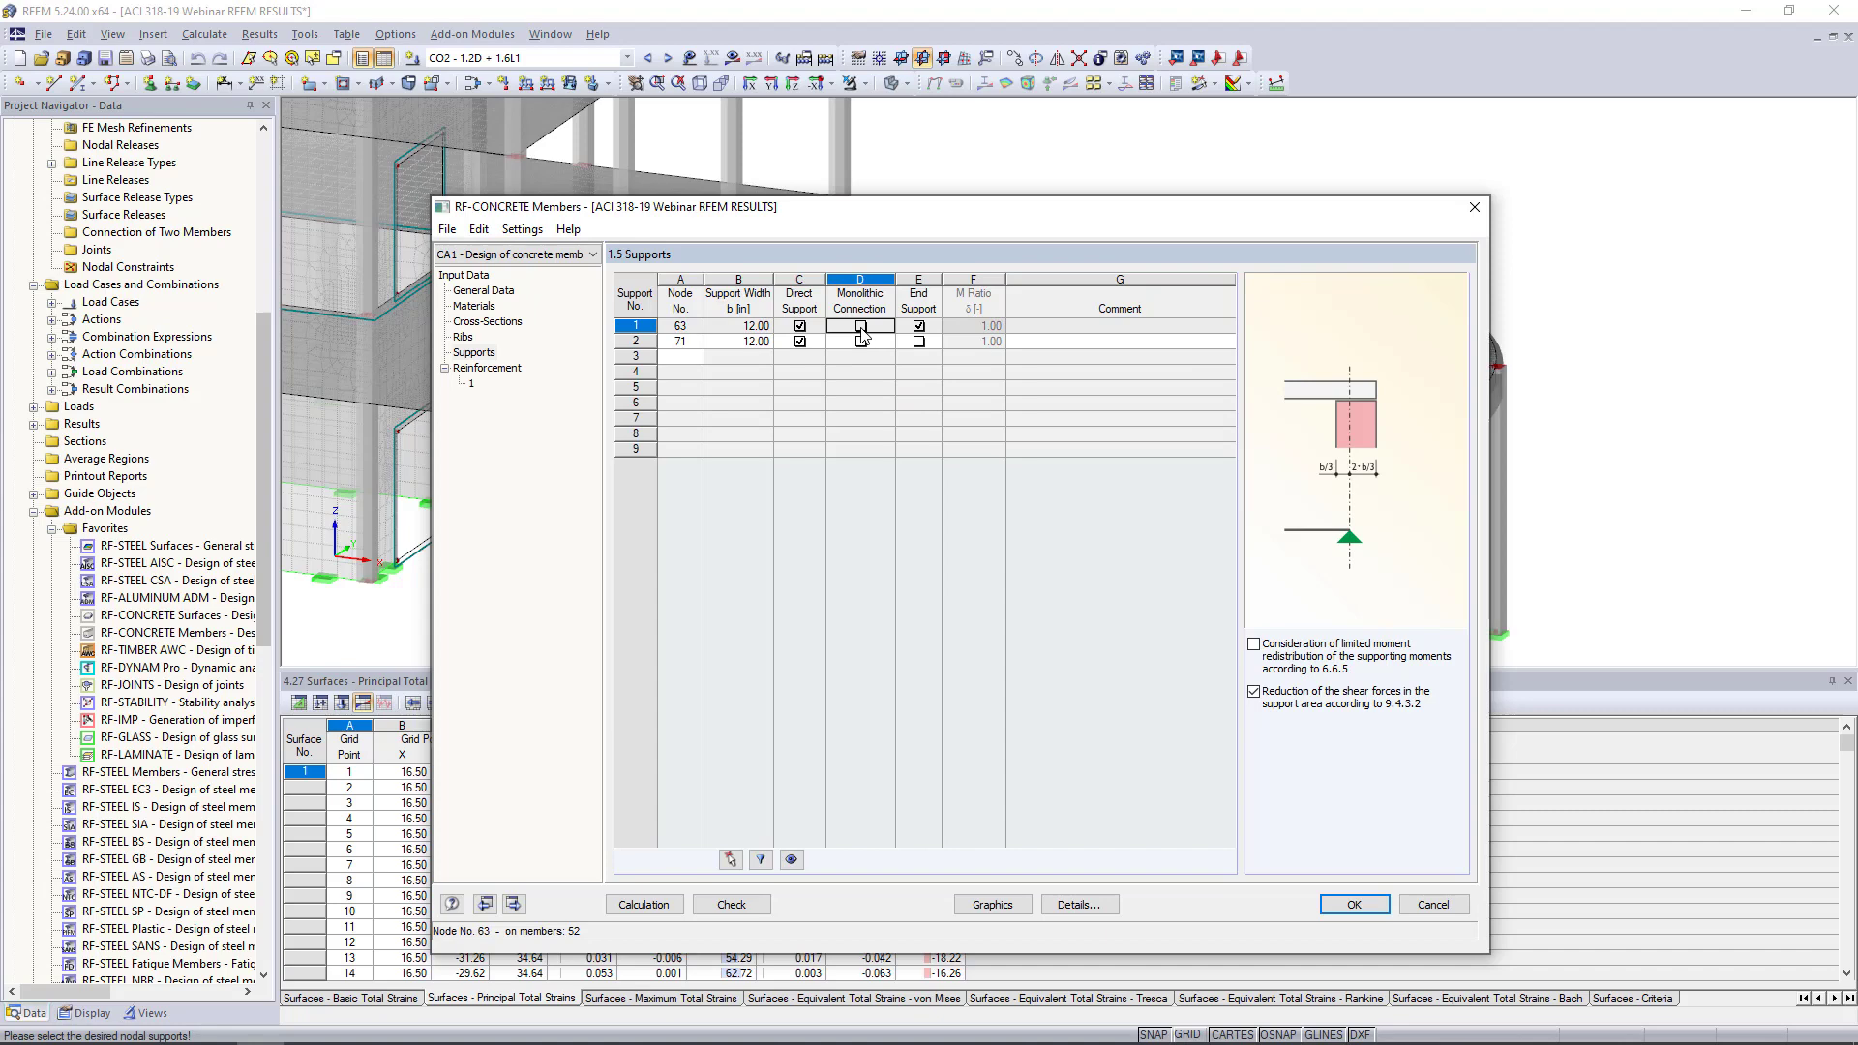
{"action": "left_click", "coordinate": [914, 343]}
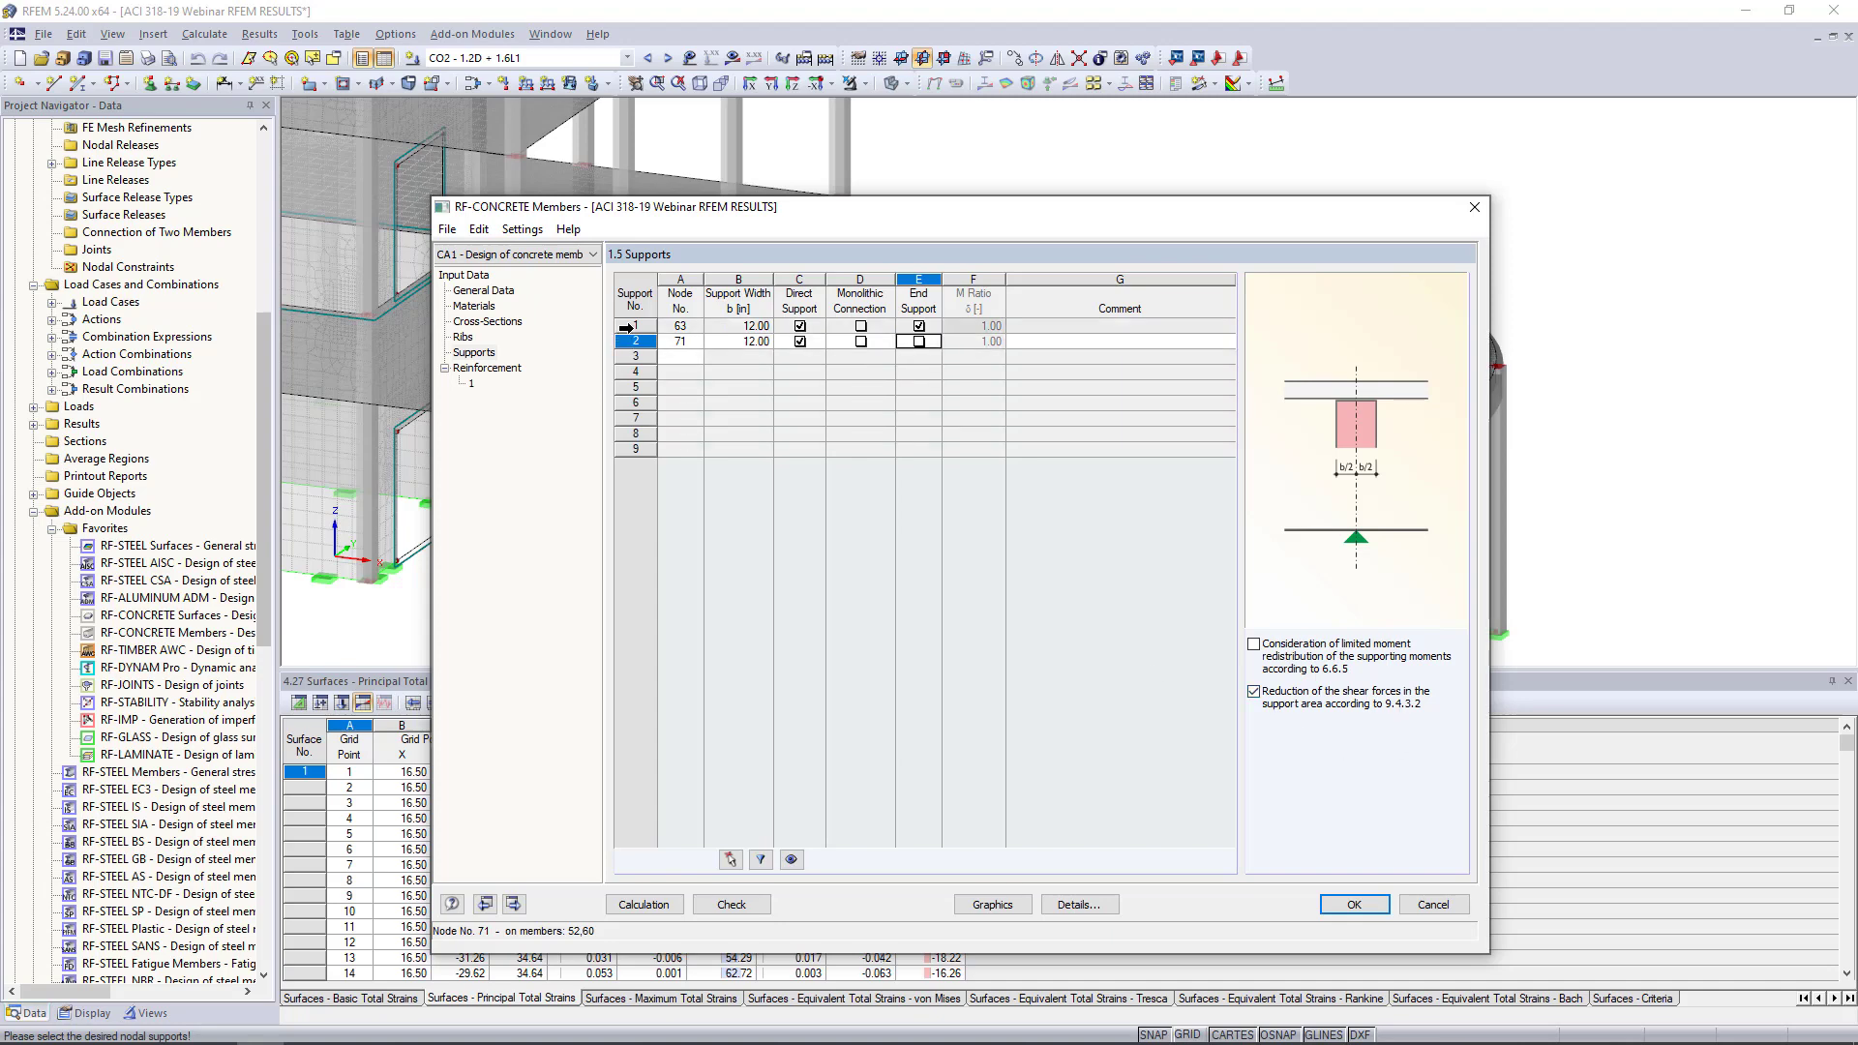
Delete both member support definitions, at nodes 63 and 71
{"action": "left_click_drag", "start_coordinate": [631, 323], "coordinate": [631, 339]}
{"action": "key", "text": "Delete"}
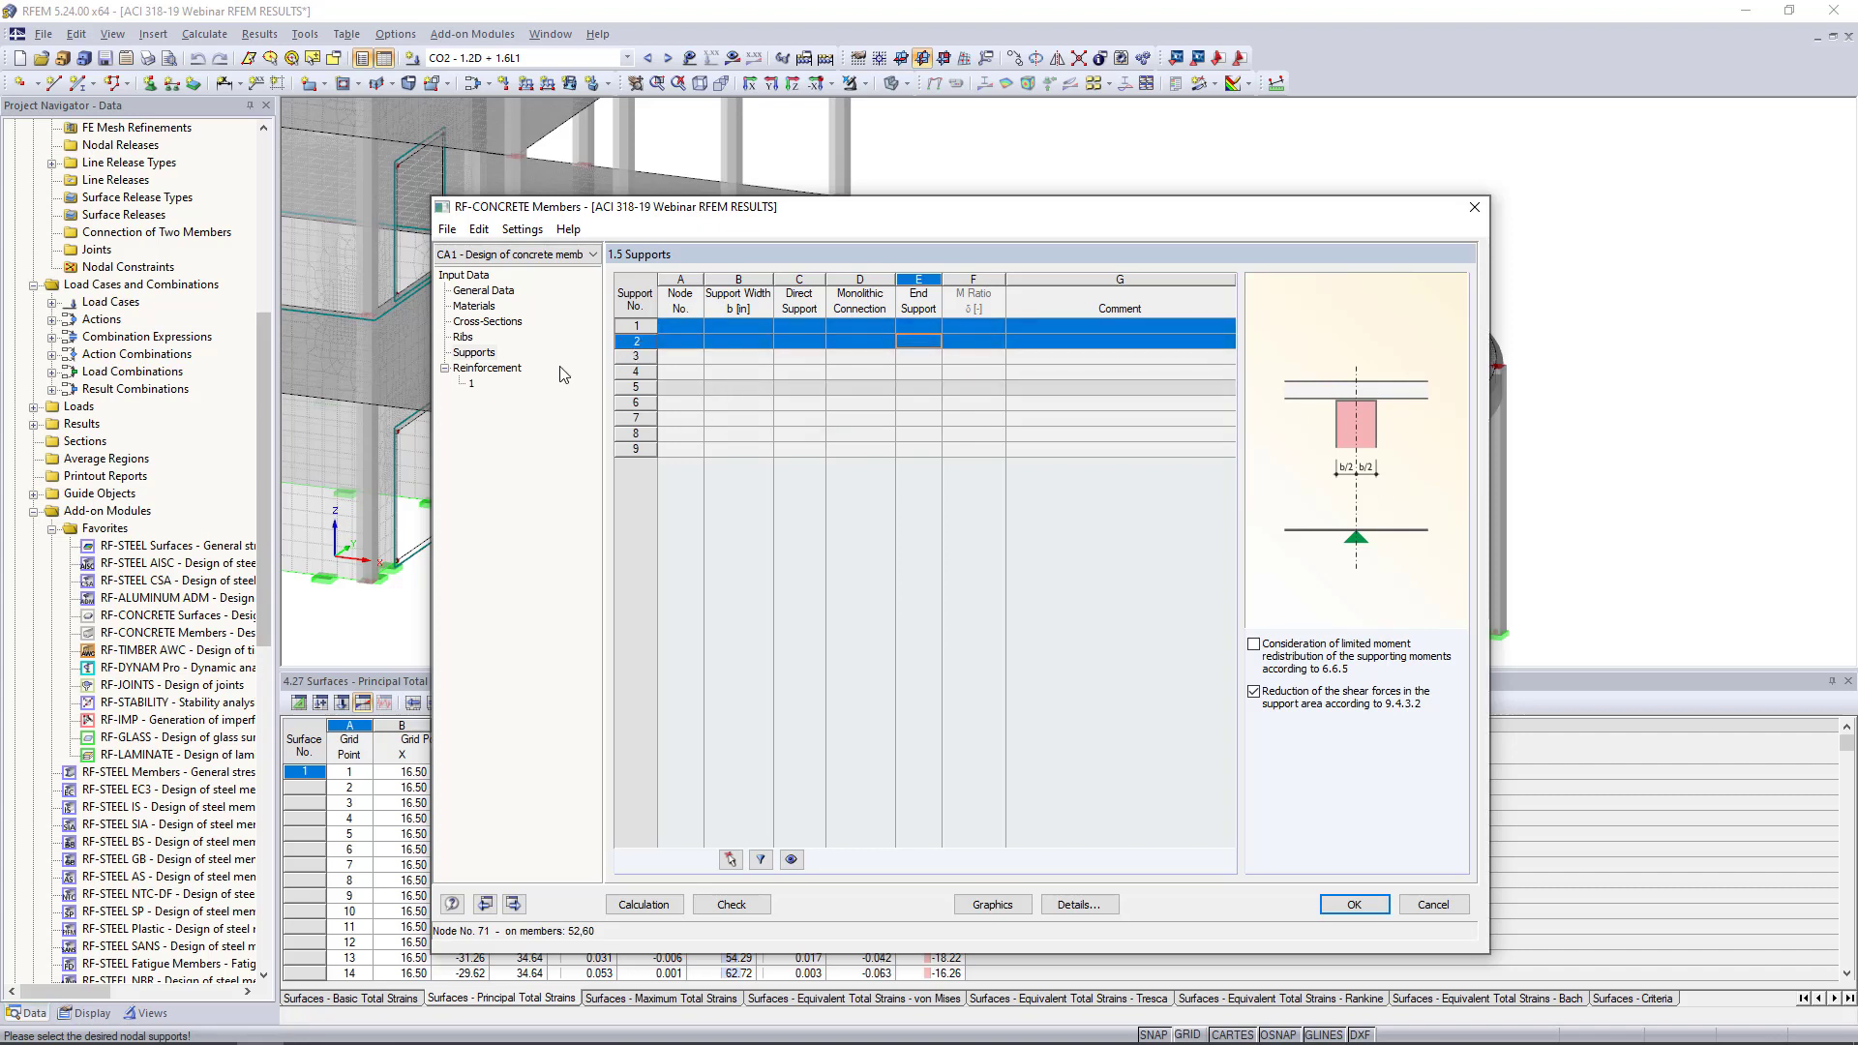
Name the first reinforcement group Columns and apply it only to ground-floor column members 39, 42, 45 and 48
{"action": "left_click", "coordinate": [489, 369]}
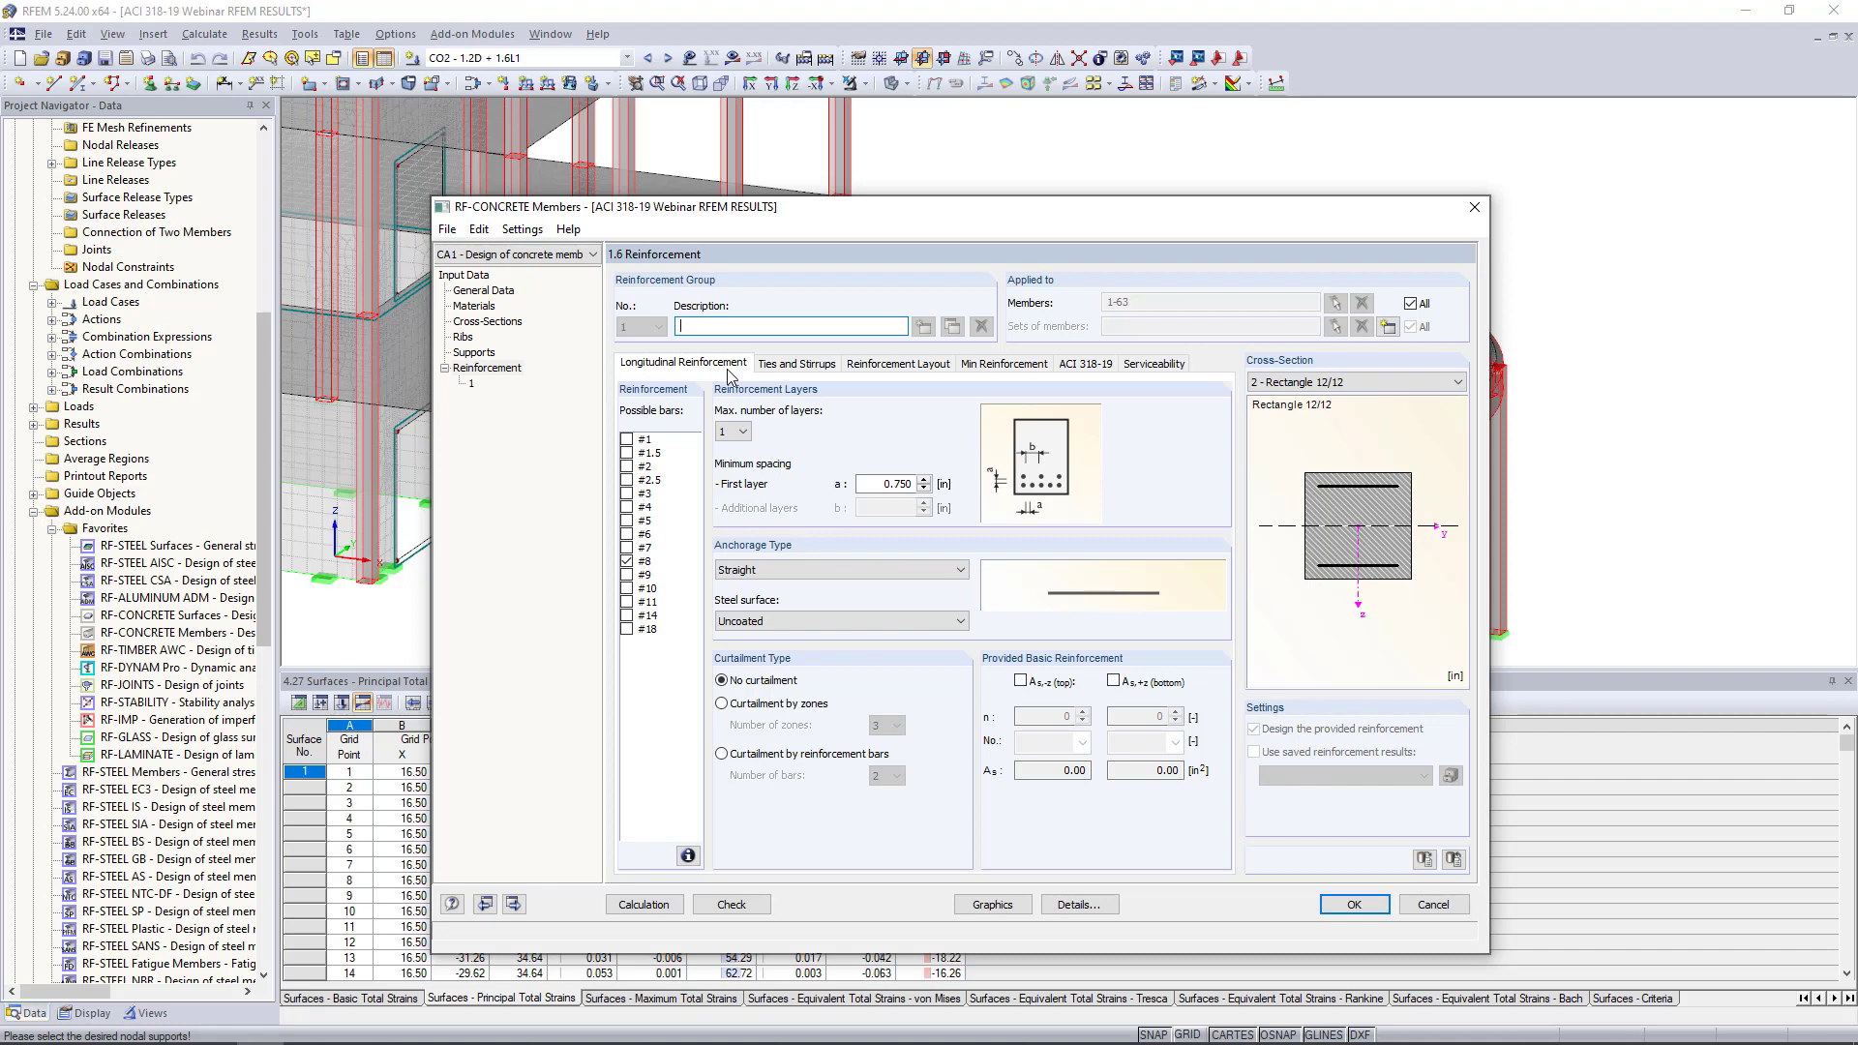
{"action": "type", "text": "Column"}
{"action": "left_click", "coordinate": [1410, 304]}
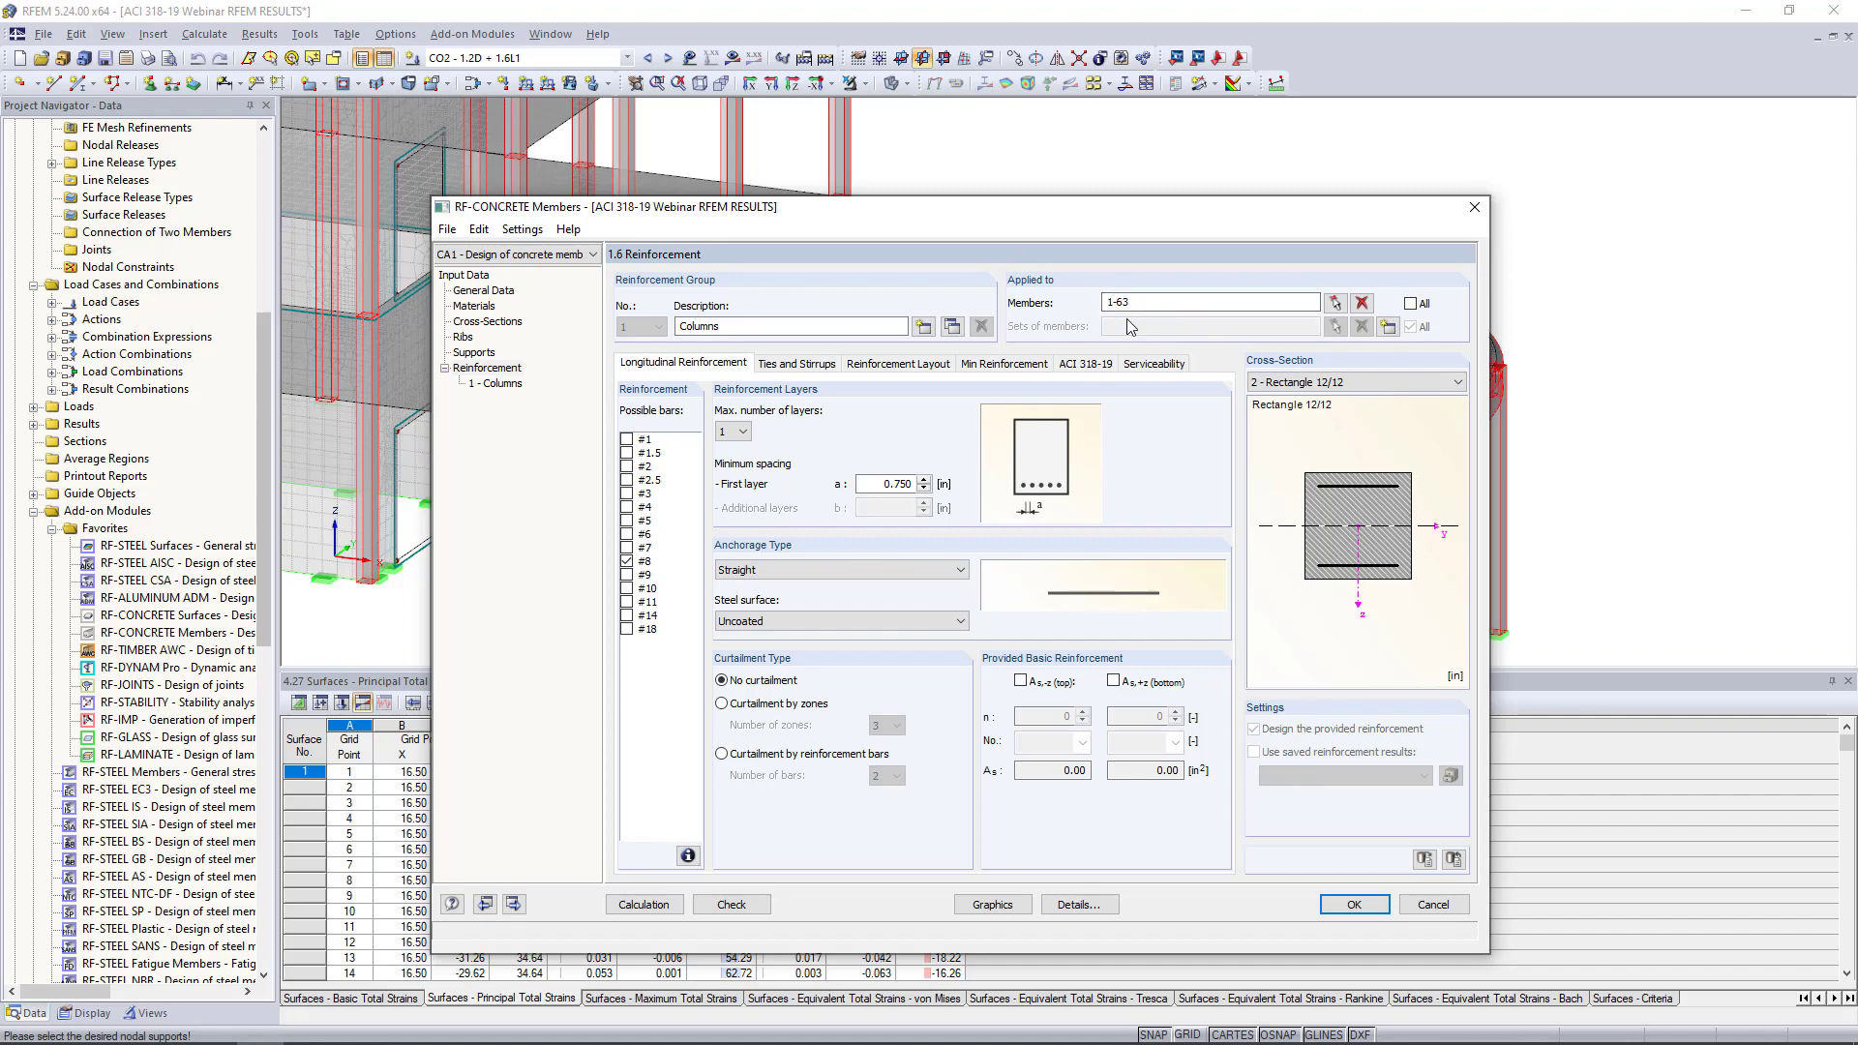
{"action": "left_click", "coordinate": [1361, 303]}
{"action": "left_click", "coordinate": [1335, 302]}
{"action": "middle_click_drag", "start_coordinate": [792, 482], "coordinate": [920, 435], "text": "ctrl"}
{"action": "left_click_drag", "start_coordinate": [842, 643], "coordinate": [667, 547]}
{"action": "middle_click_drag", "start_coordinate": [858, 455], "coordinate": [889, 537], "text": "ctrl"}
{"action": "scroll", "coordinate": [879, 473], "scroll_direction": "up", "scroll_amount": 1}
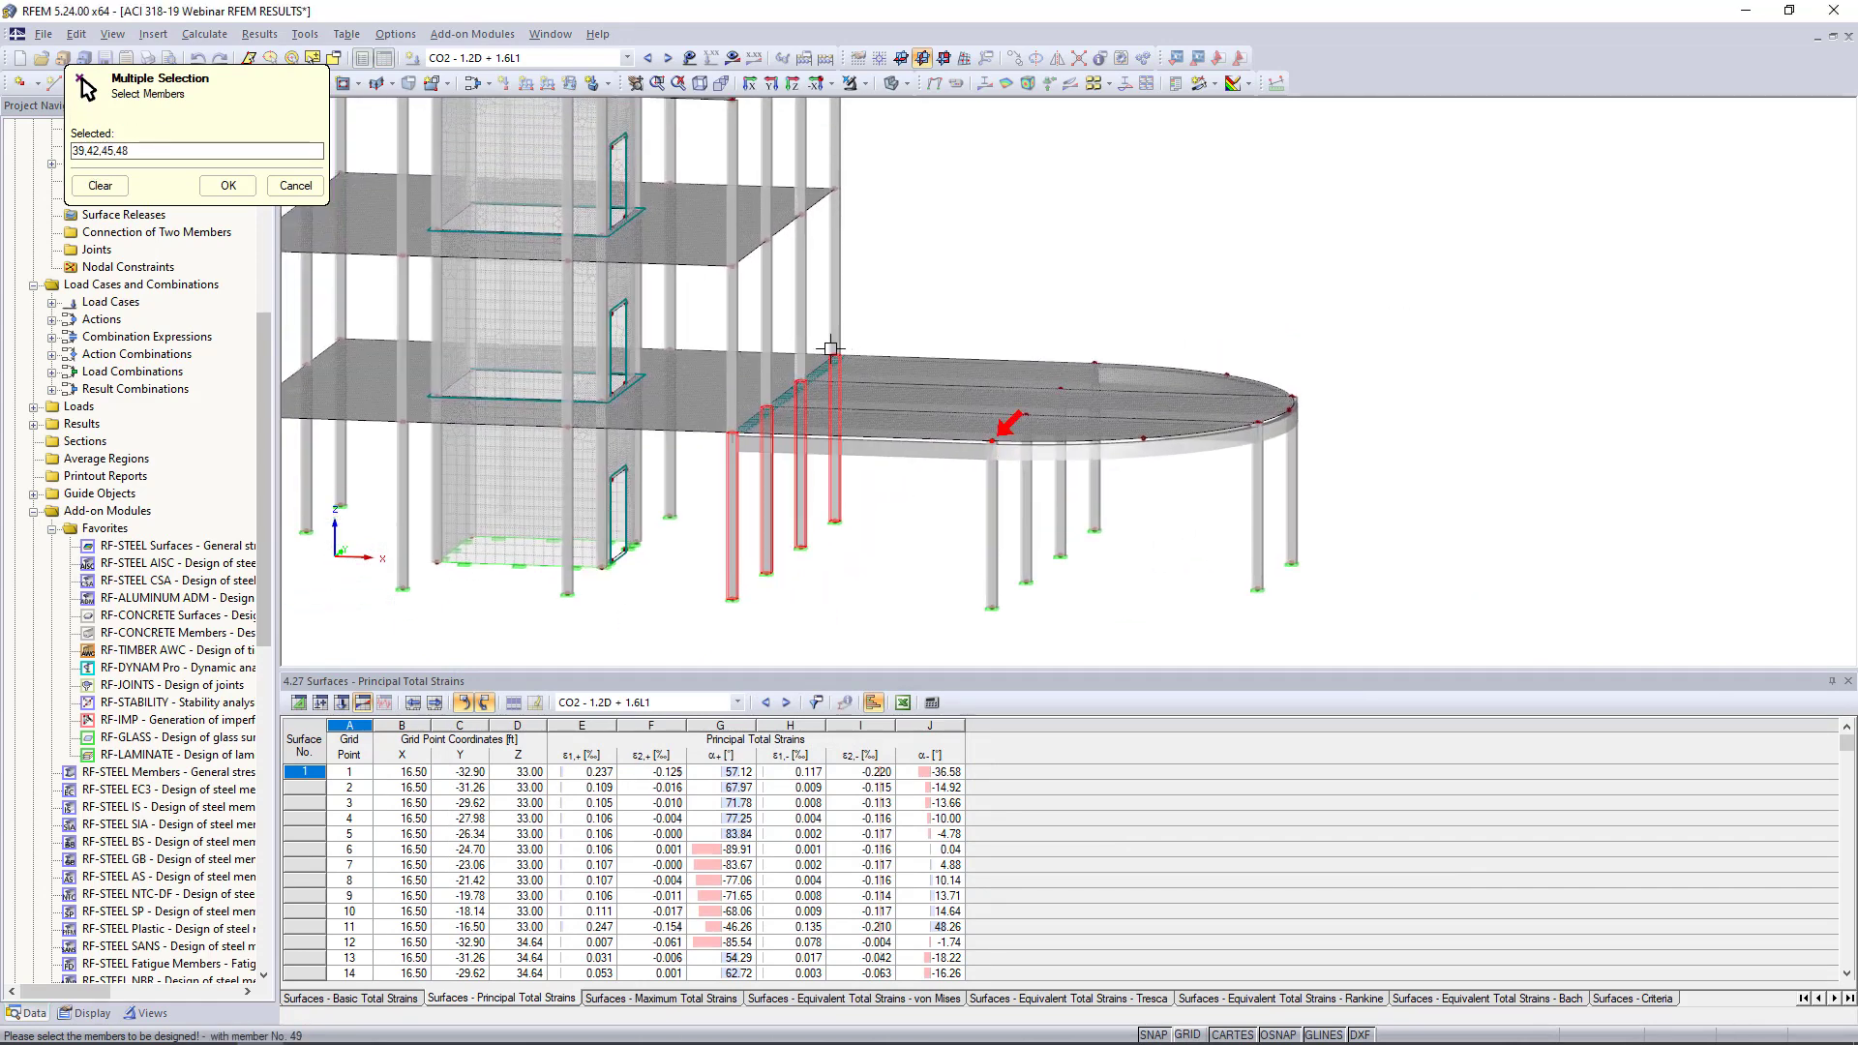
{"action": "left_click", "coordinate": [228, 192]}
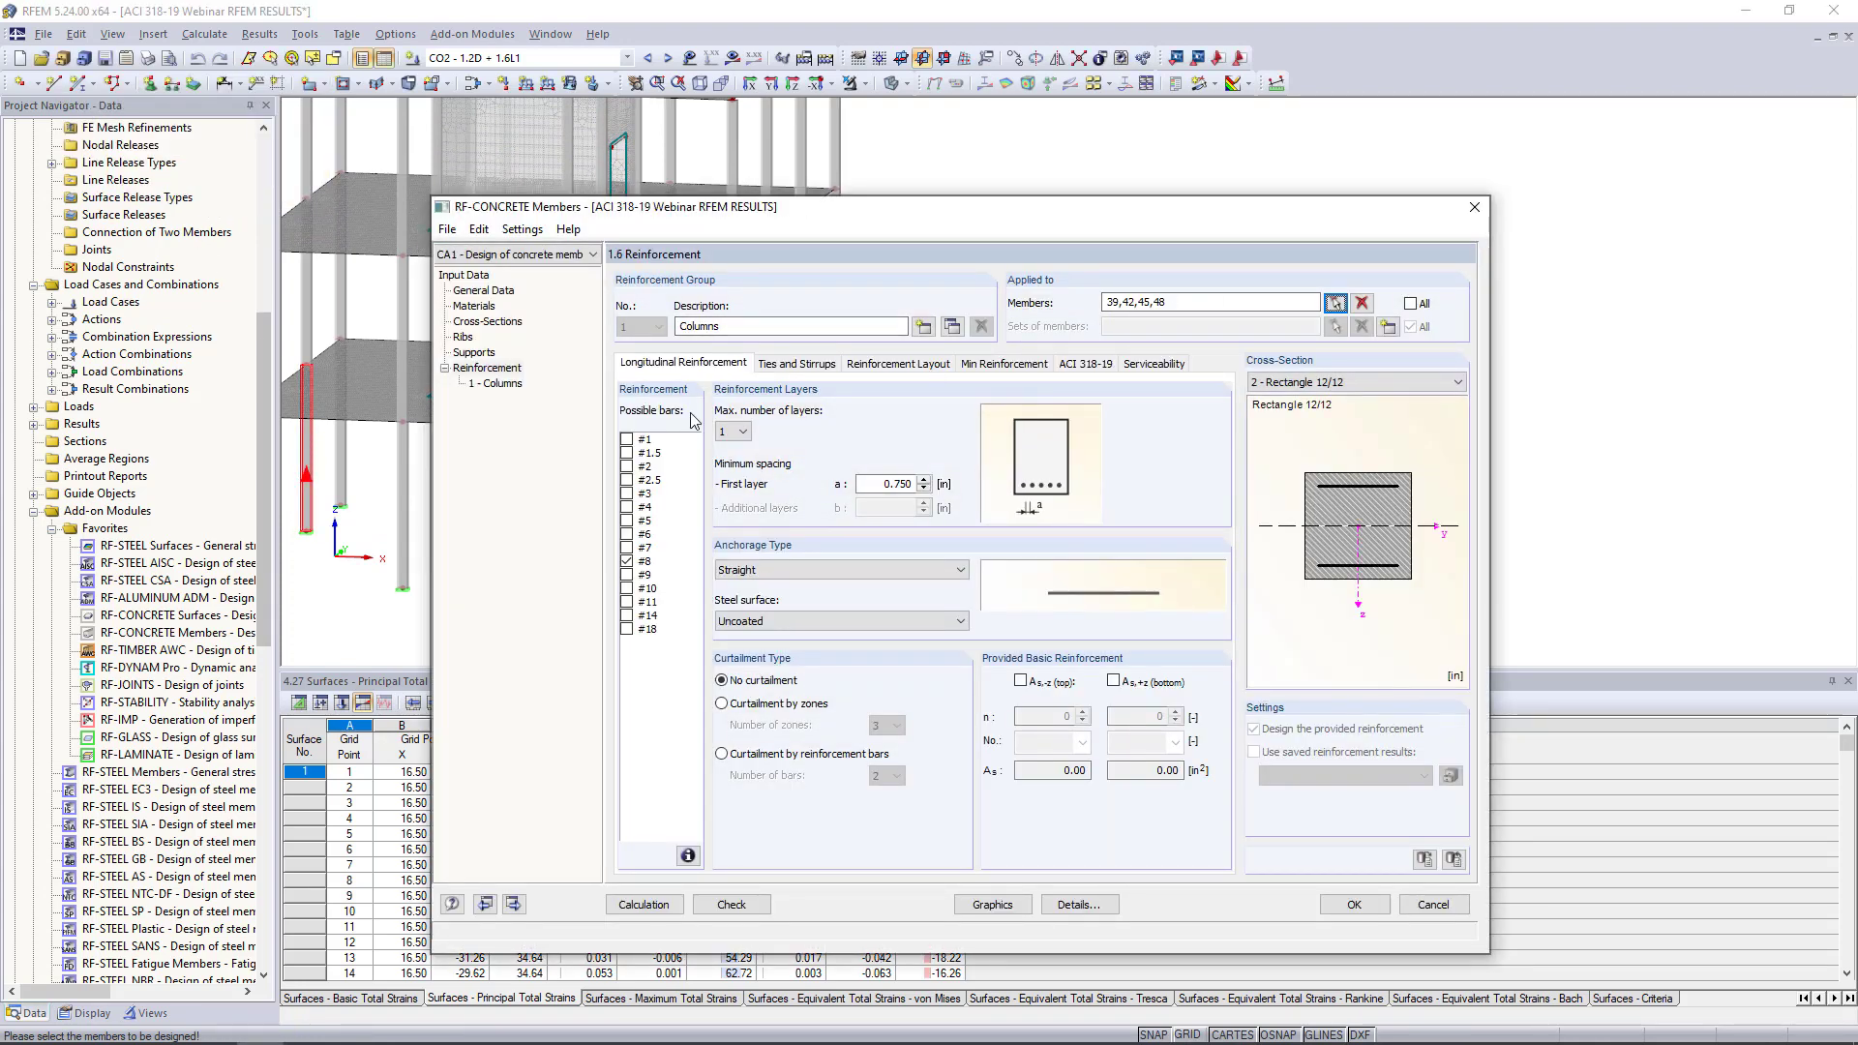
Allow only #7 bars for the columns' longitudinal reinforcement in place of #8
{"action": "left_click", "coordinate": [629, 549]}
{"action": "left_click", "coordinate": [628, 561]}
{"action": "left_click", "coordinate": [627, 562]}
Try the Hook and Bend anchorage types for the longitudinal bars and return to Straight
{"action": "left_click", "coordinate": [847, 572]}
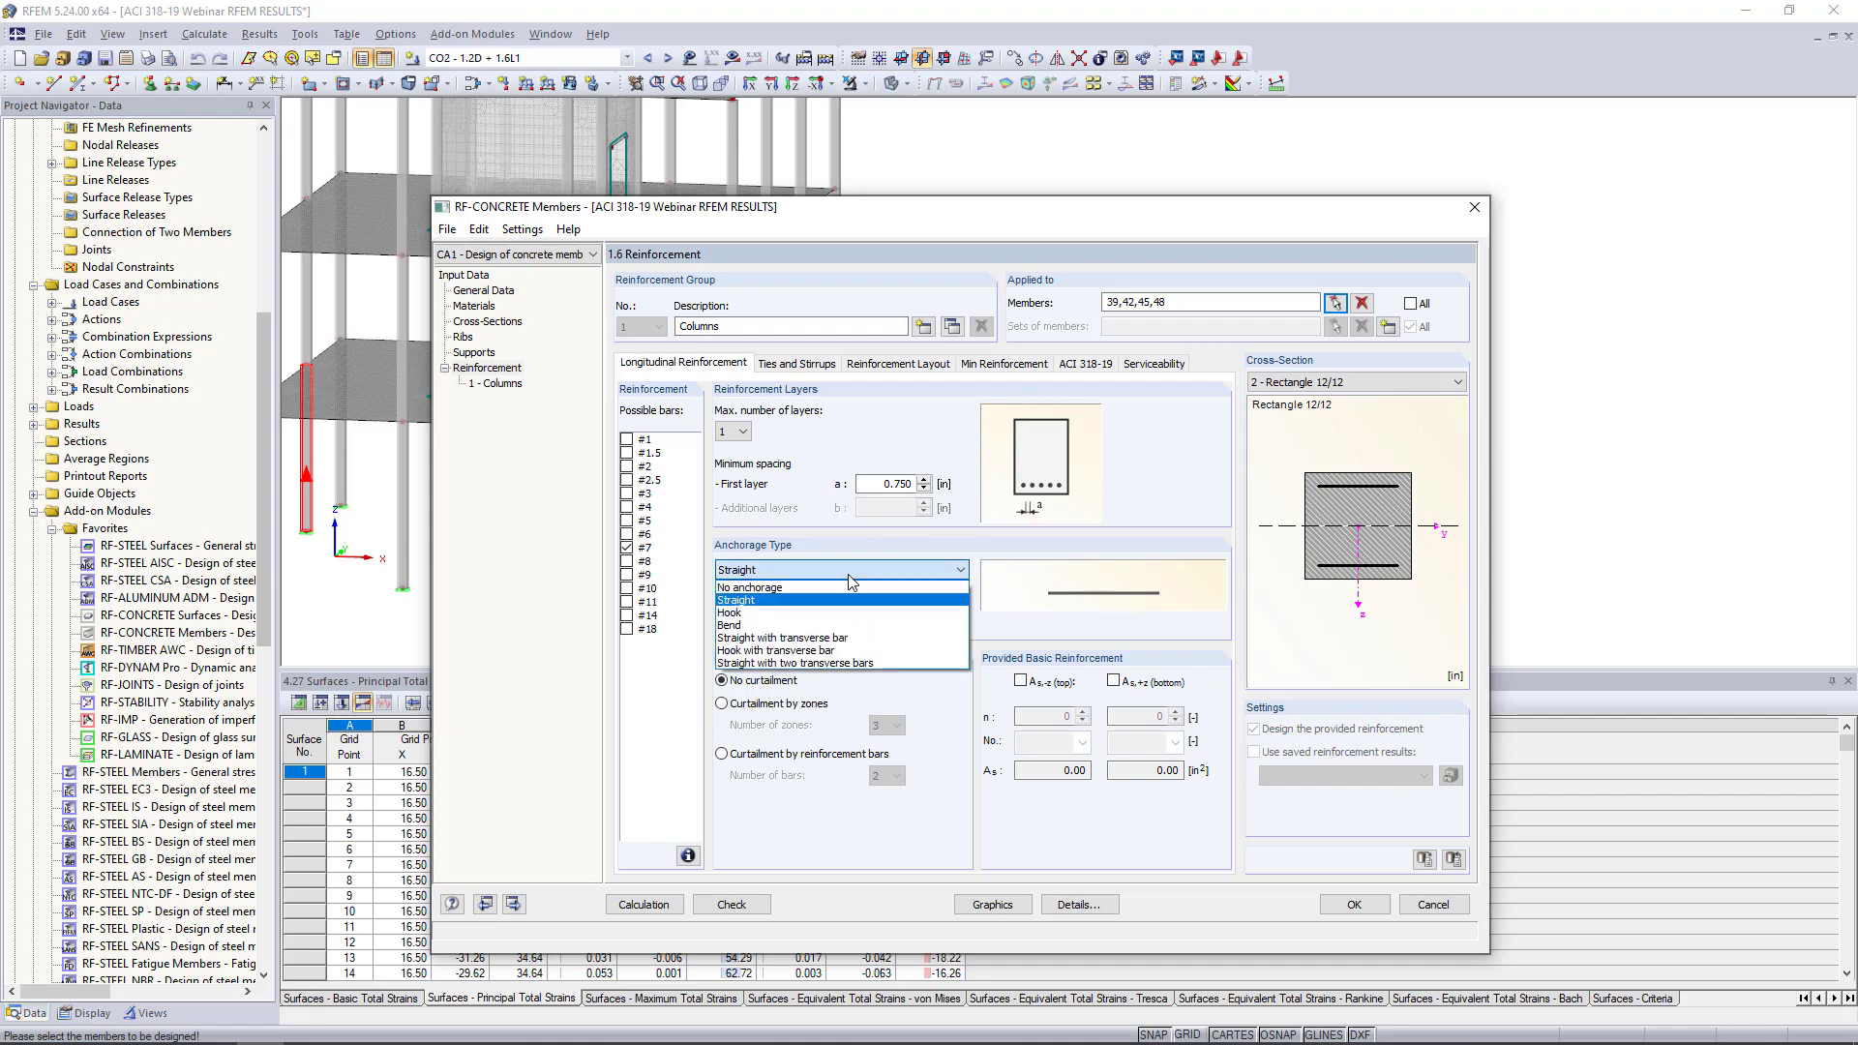
{"action": "left_click", "coordinate": [825, 613]}
{"action": "left_click", "coordinate": [838, 572]}
{"action": "left_click", "coordinate": [811, 625]}
{"action": "left_click", "coordinate": [828, 575]}
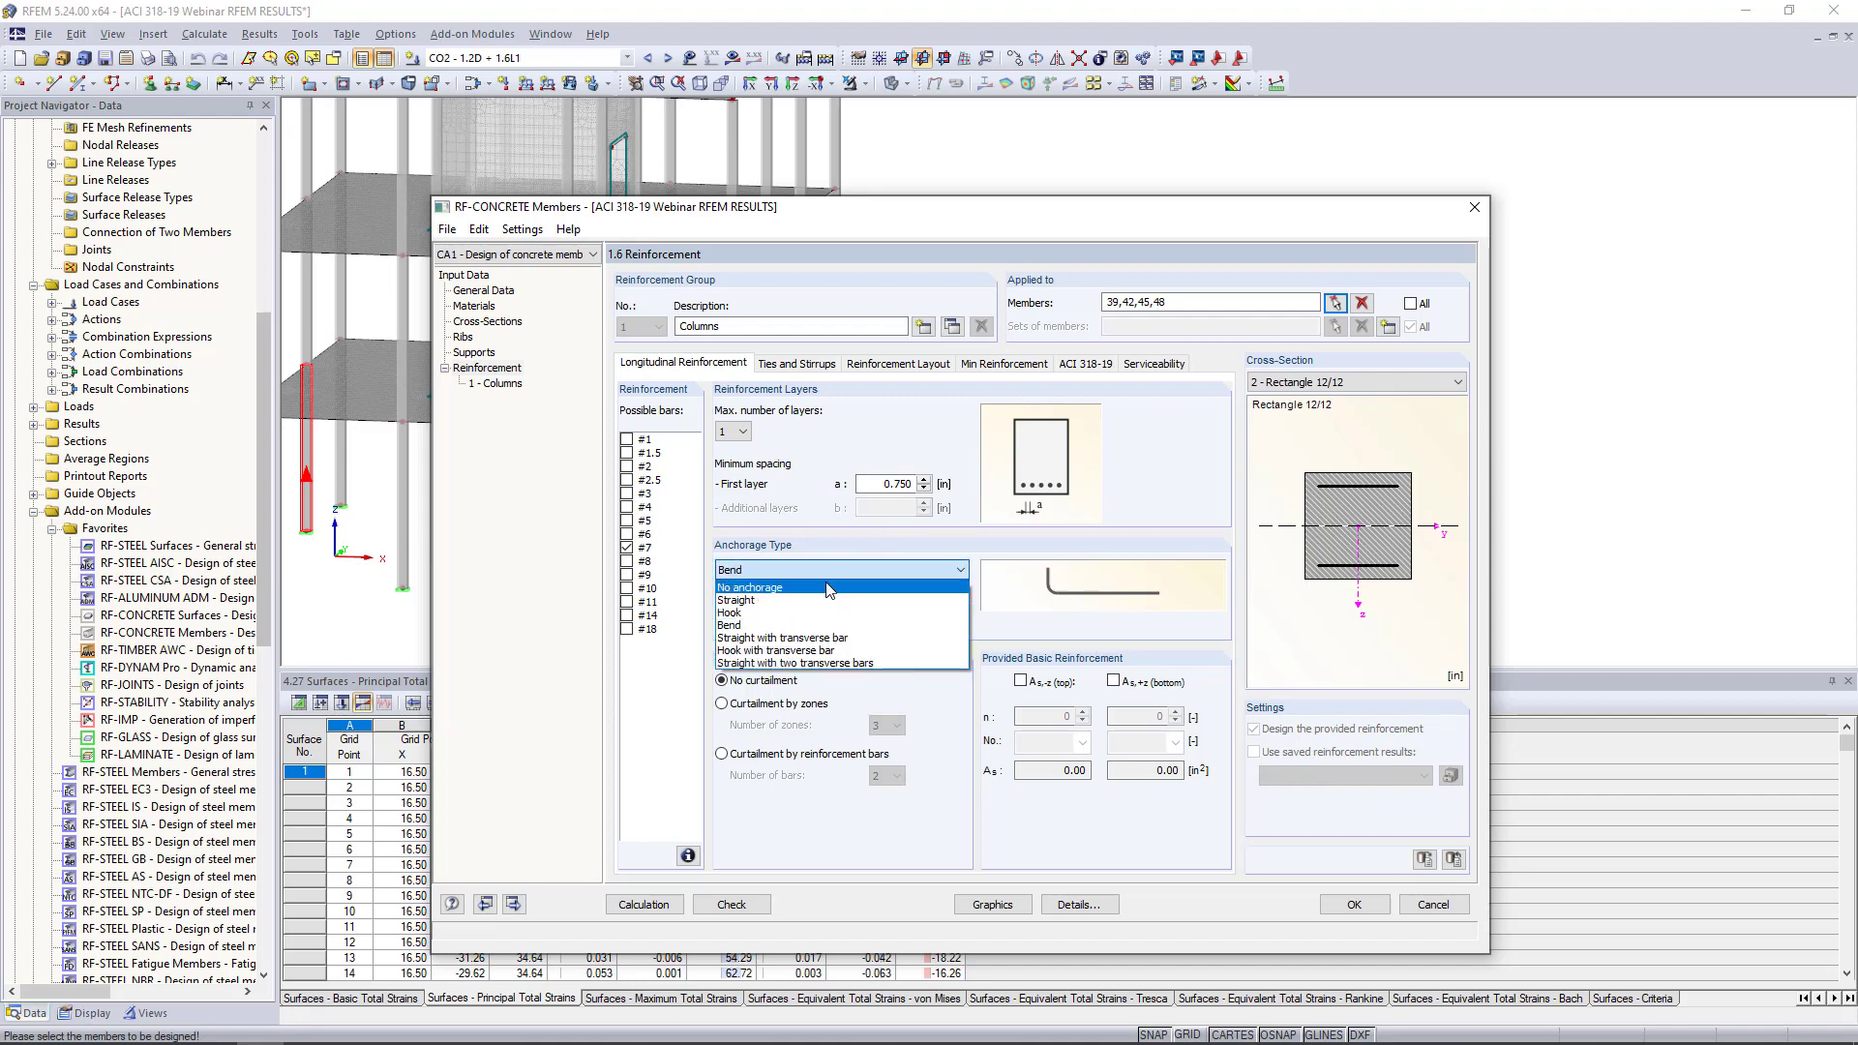
{"action": "left_click", "coordinate": [815, 601]}
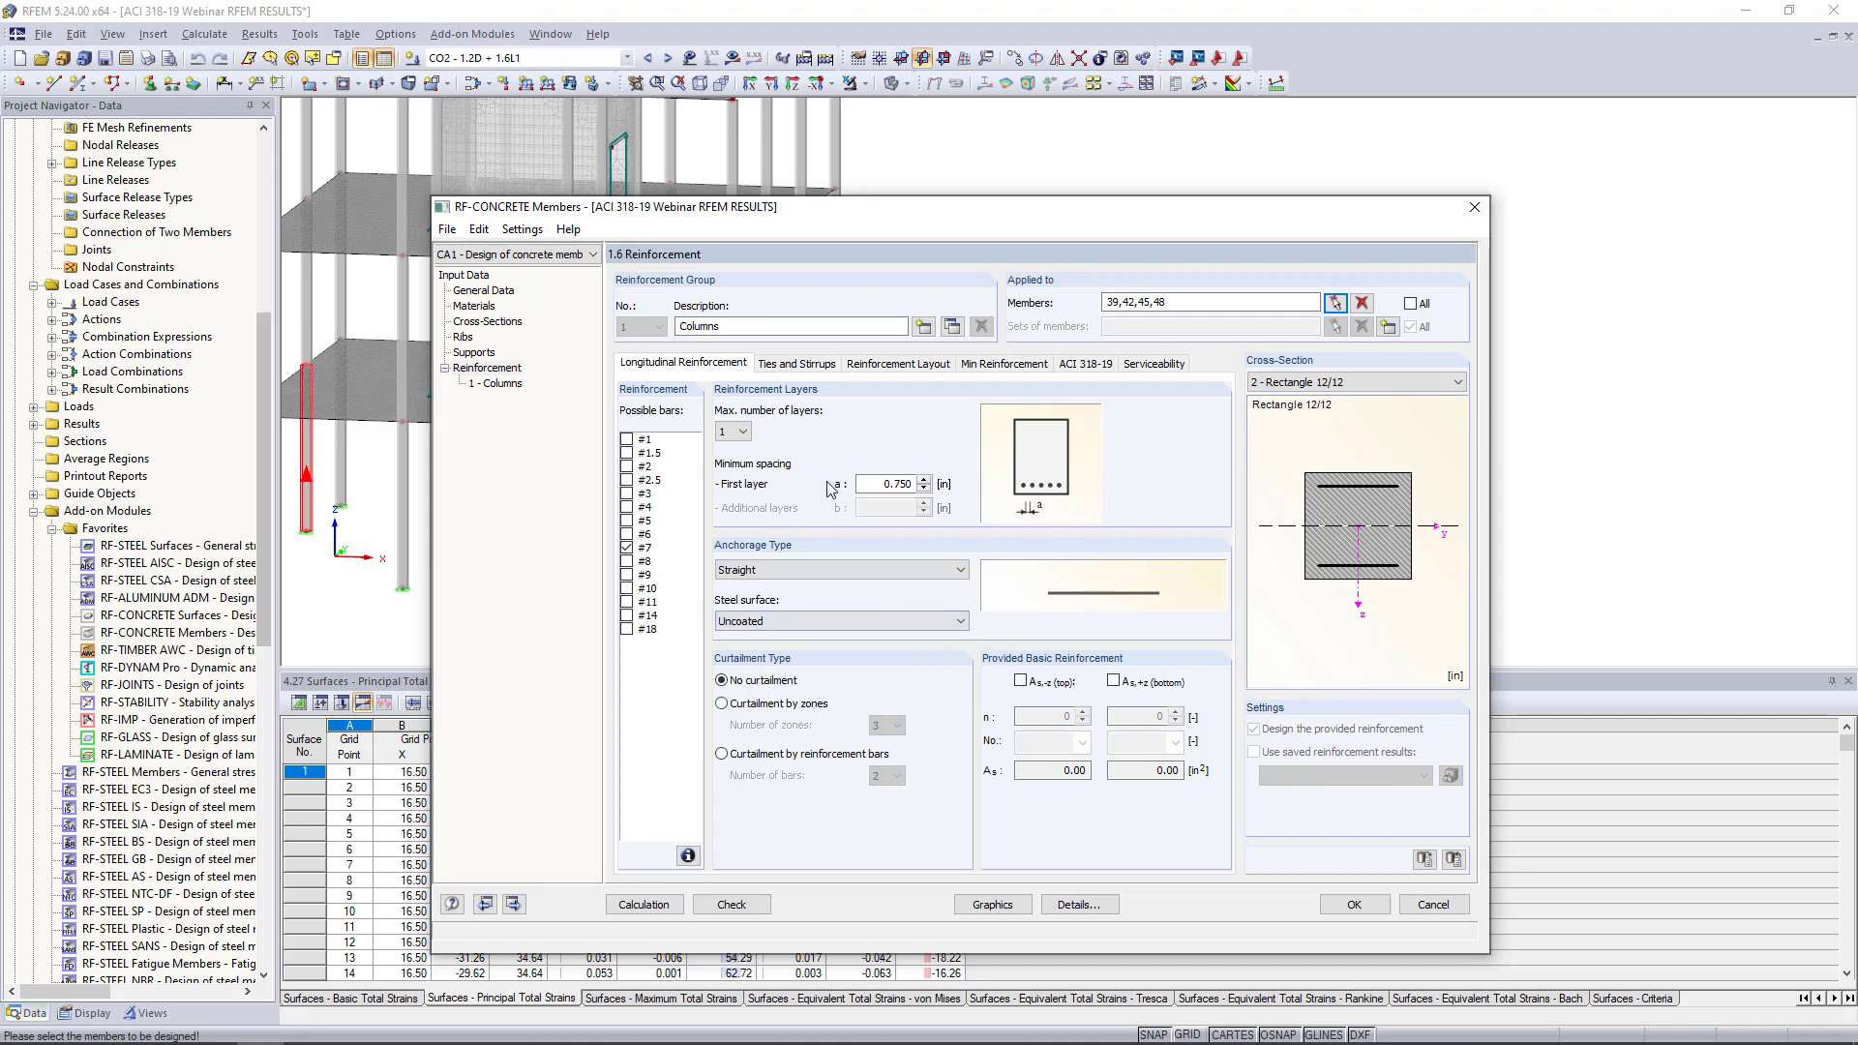
Set the columns' ties and stirrups to #4 bars and check the available anchorage types, keeping Hook
{"action": "left_click", "coordinate": [811, 364]}
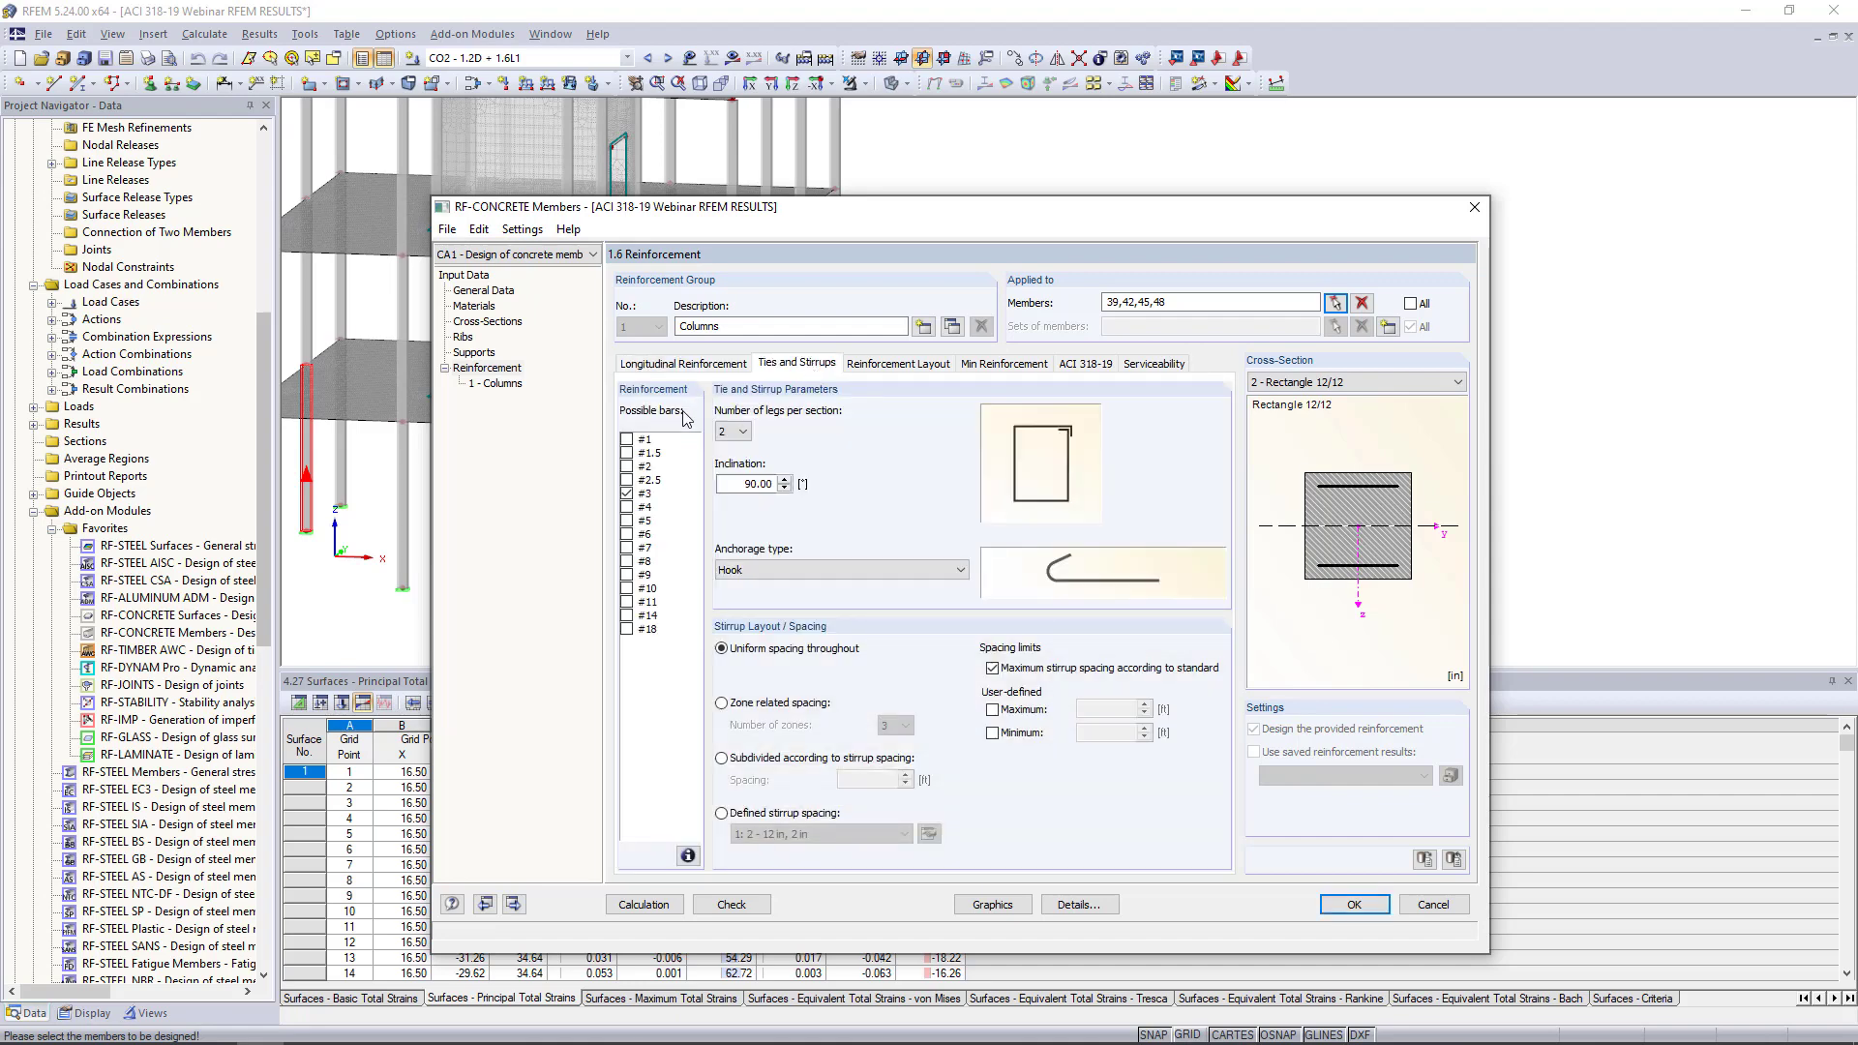
{"action": "left_click", "coordinate": [627, 507]}
{"action": "left_click", "coordinate": [799, 569]}
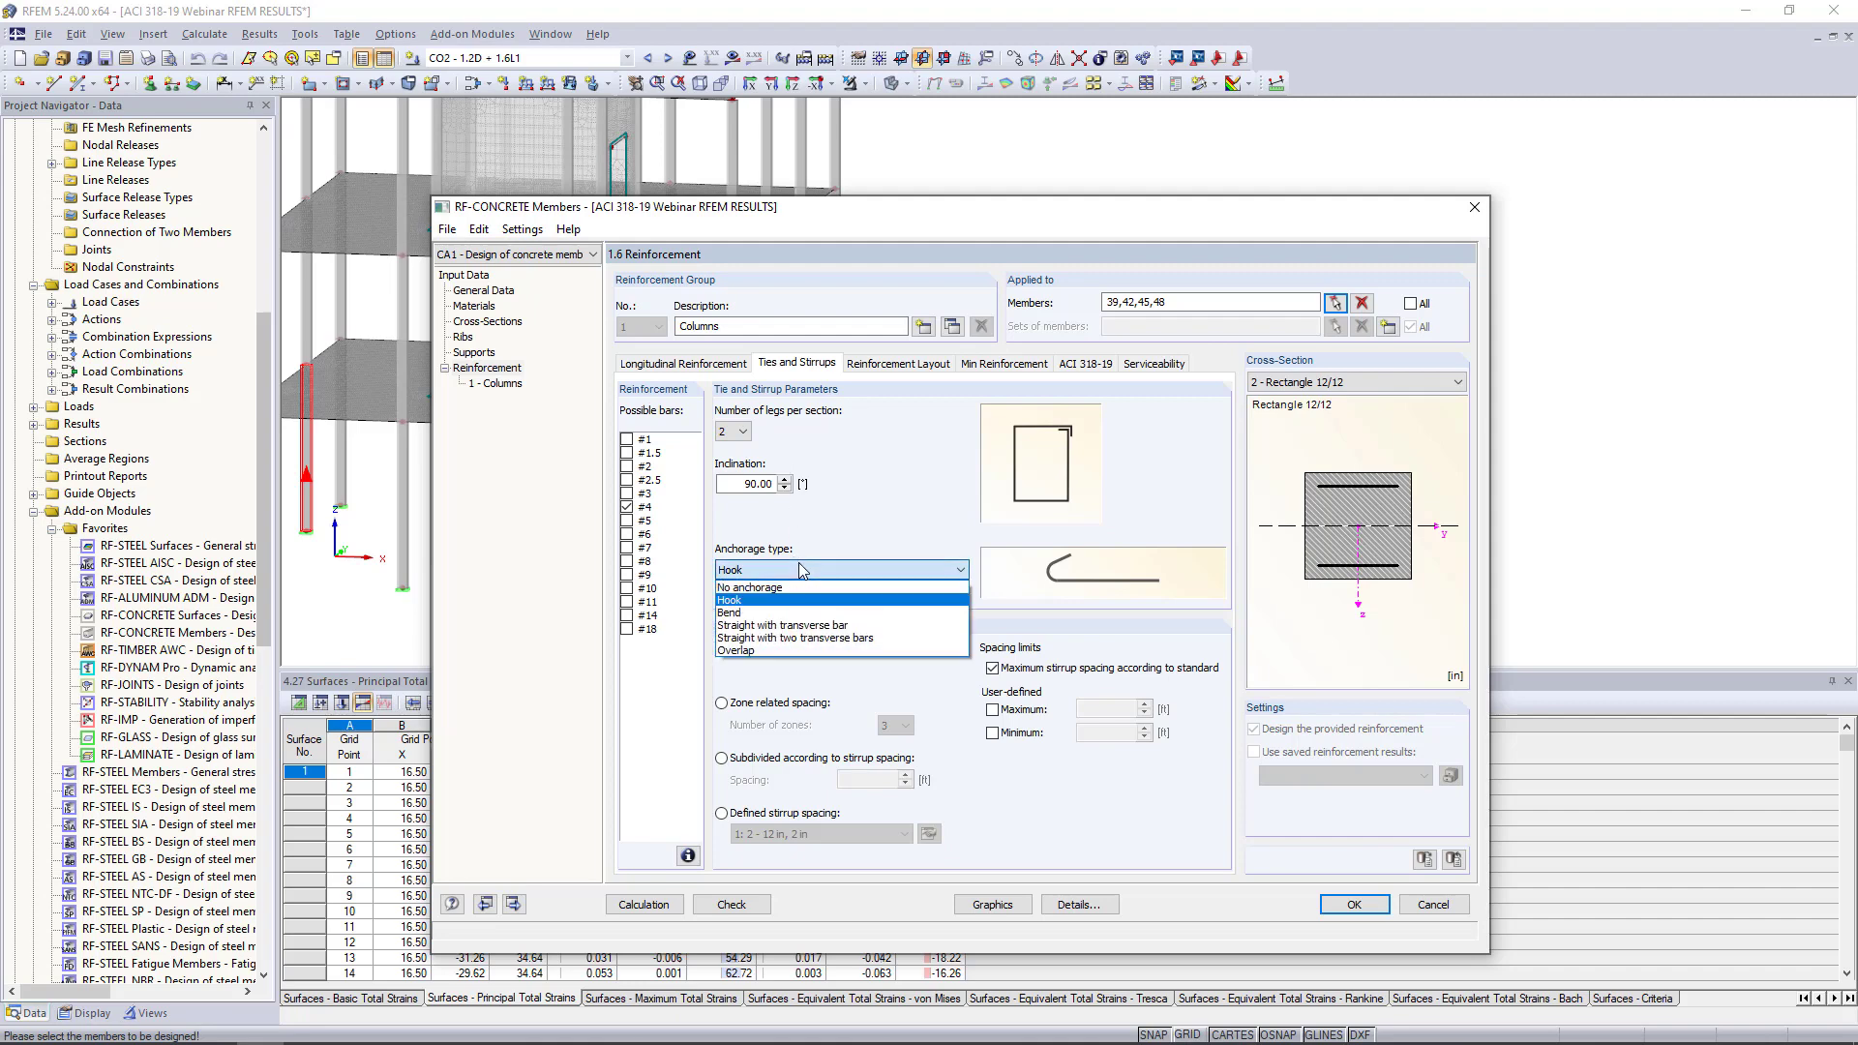
{"action": "left_click", "coordinate": [799, 567]}
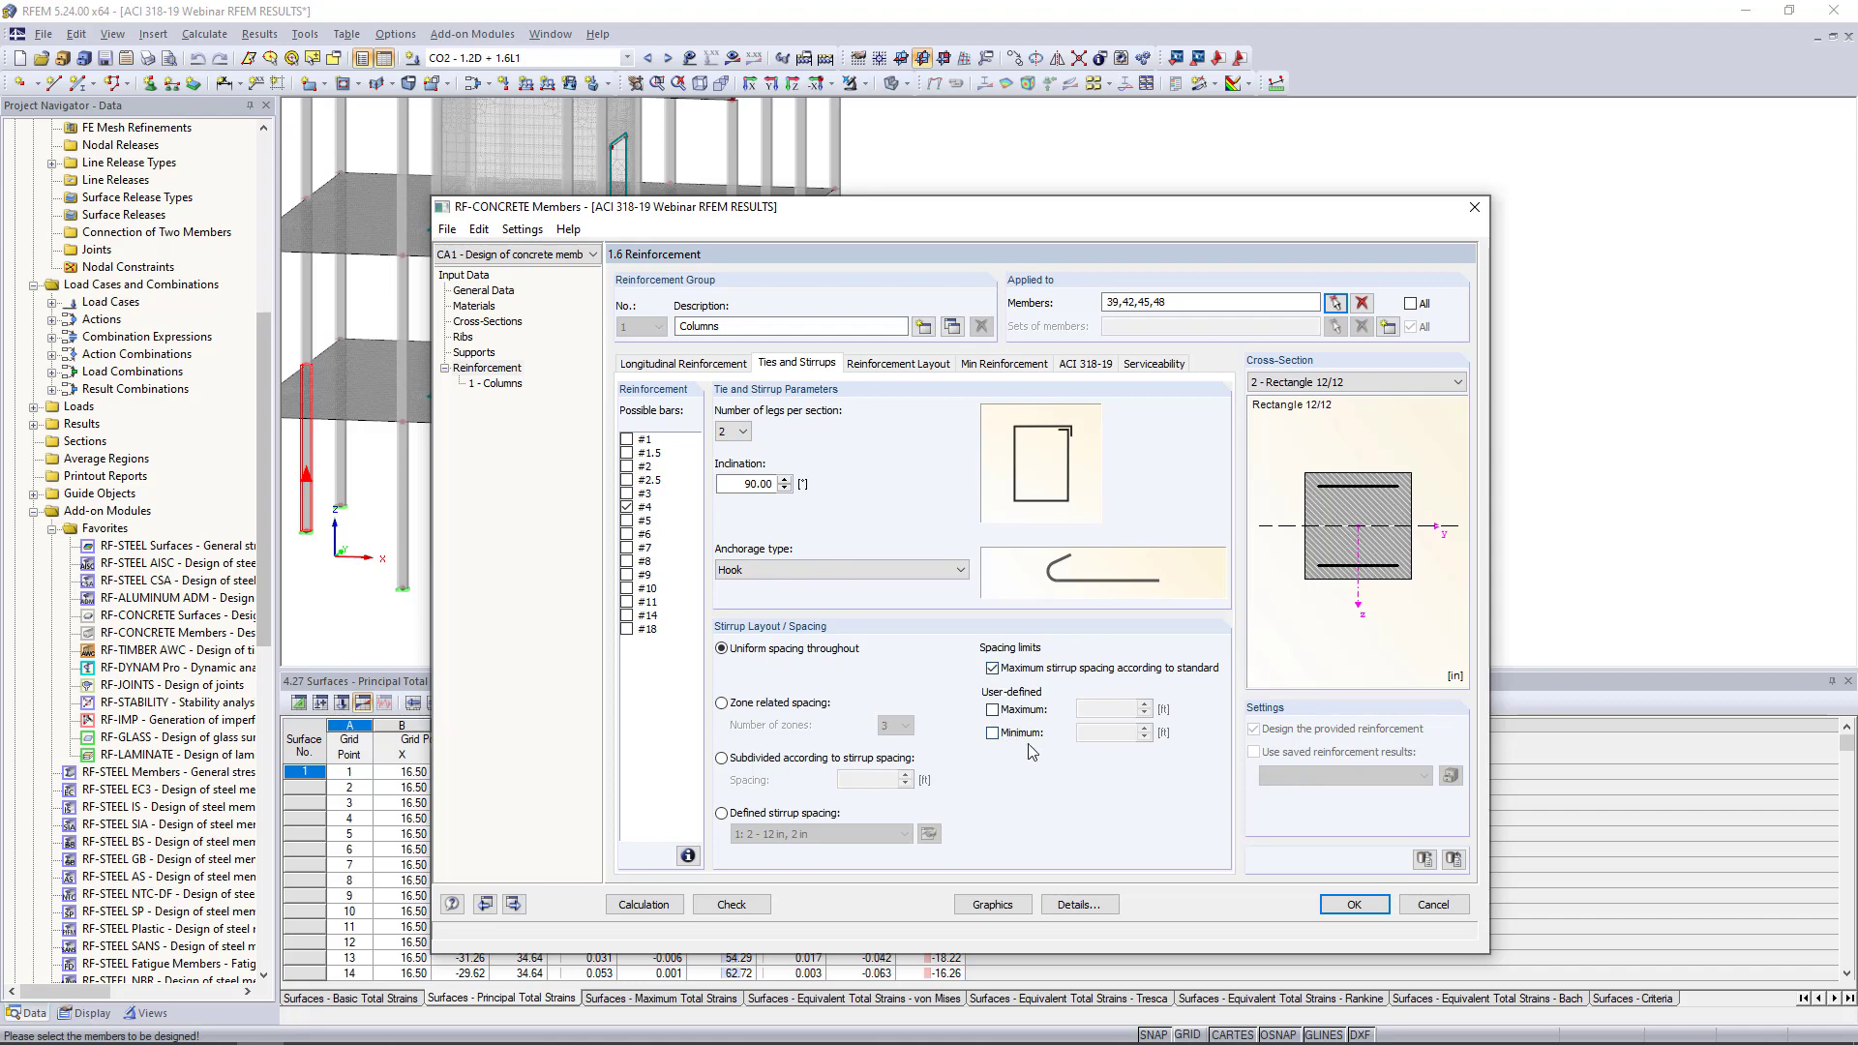
Set the columns' reinforcement layout to Uniformly surrounding
{"action": "left_click", "coordinate": [899, 365]}
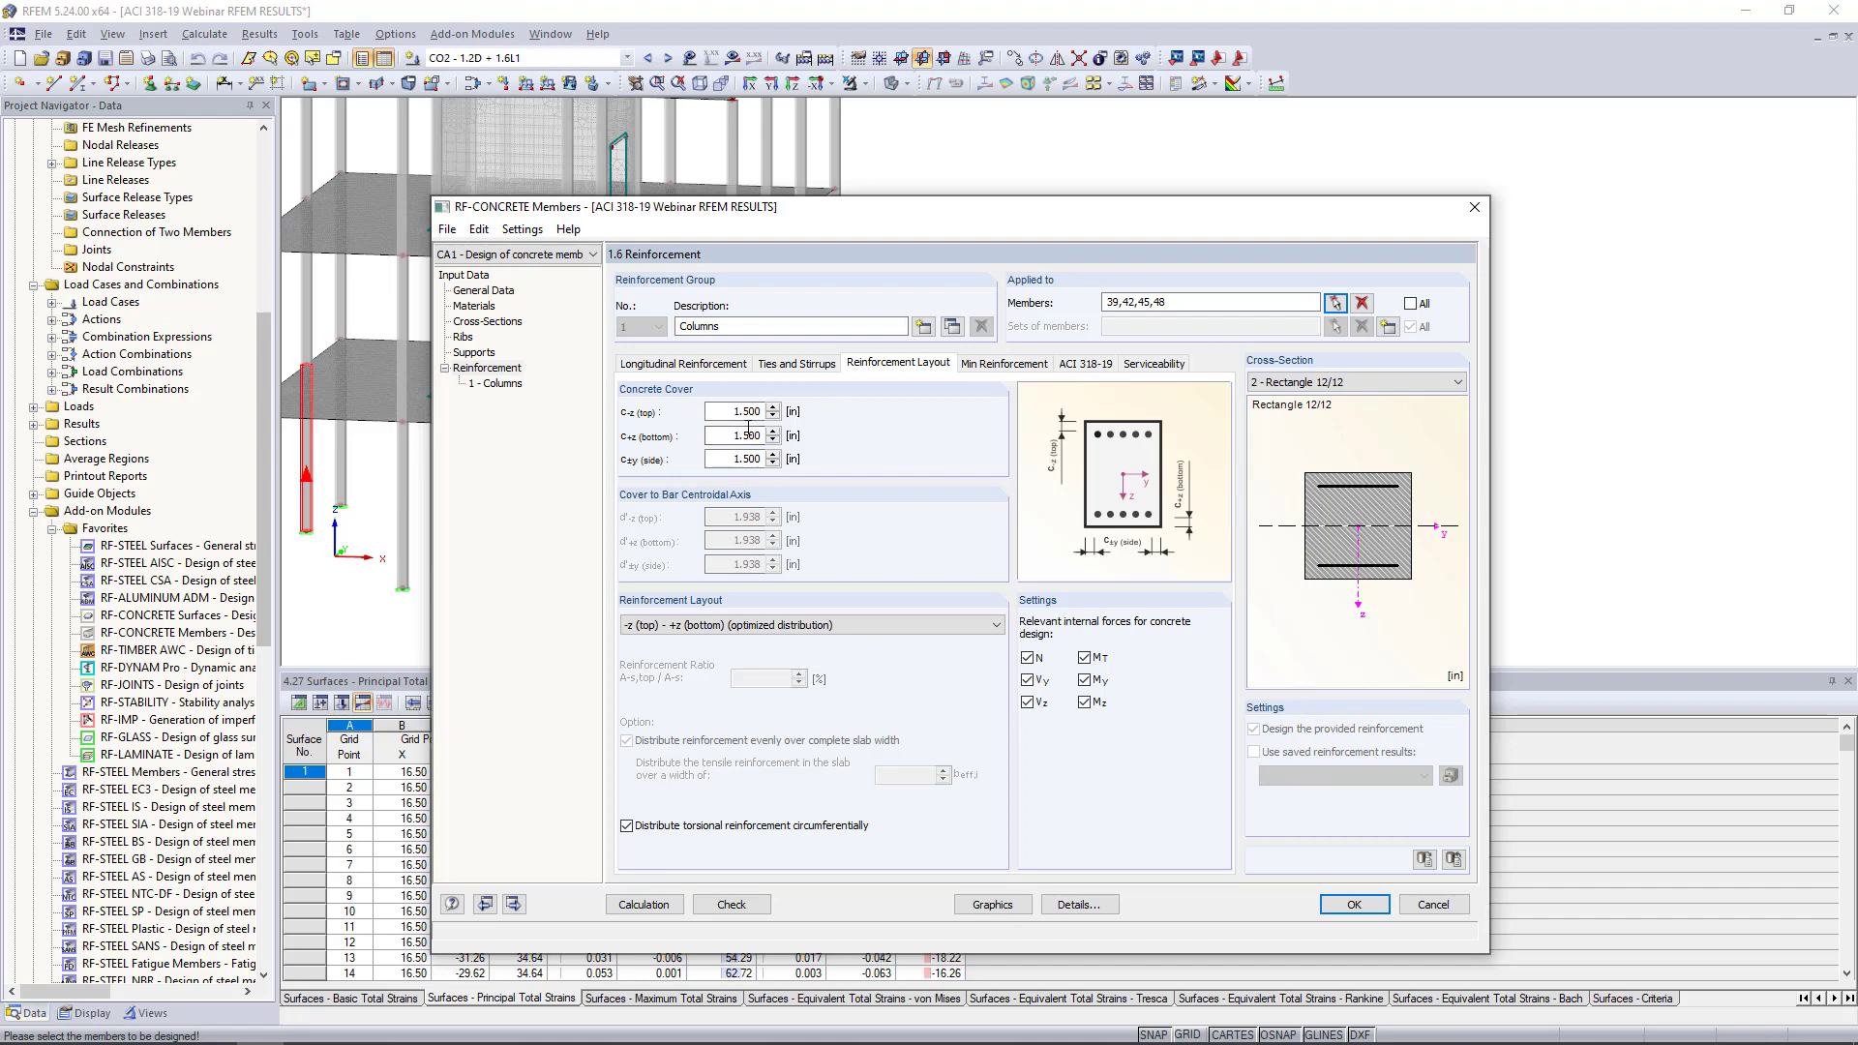
{"action": "left_click", "coordinate": [856, 625]}
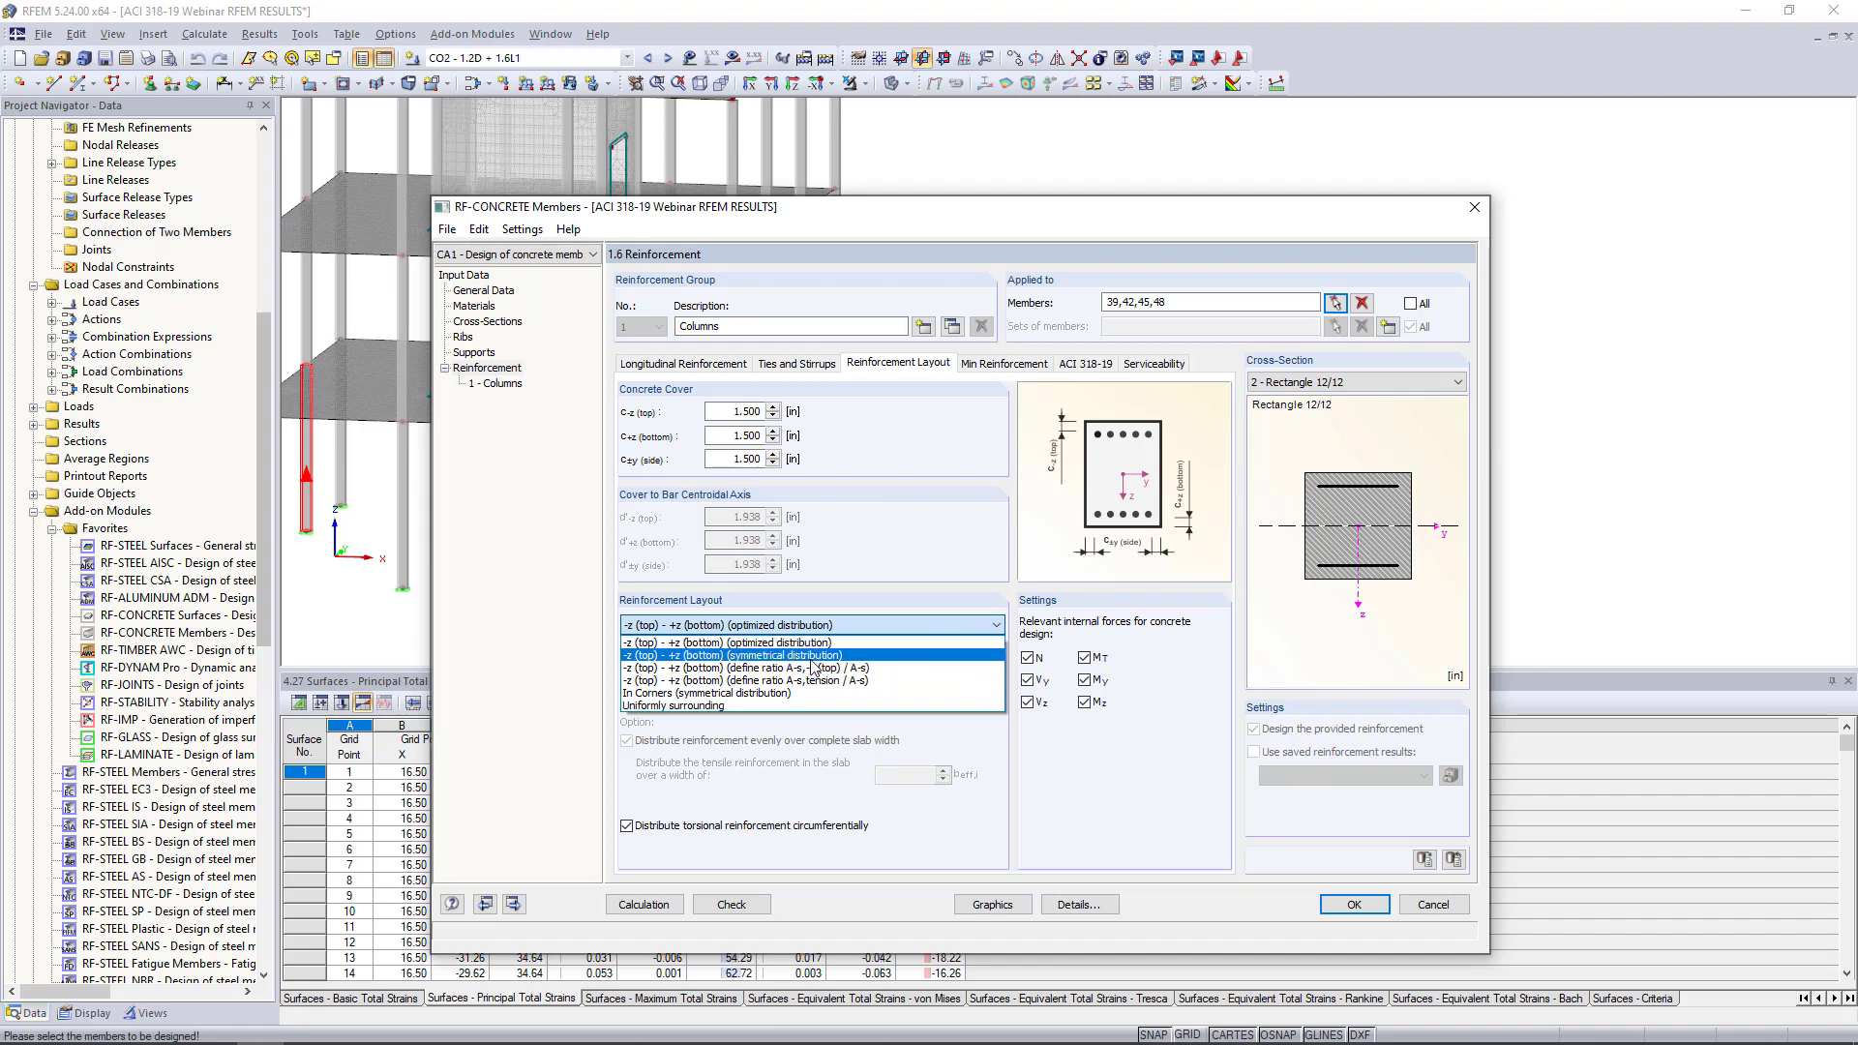
{"action": "left_click", "coordinate": [702, 707]}
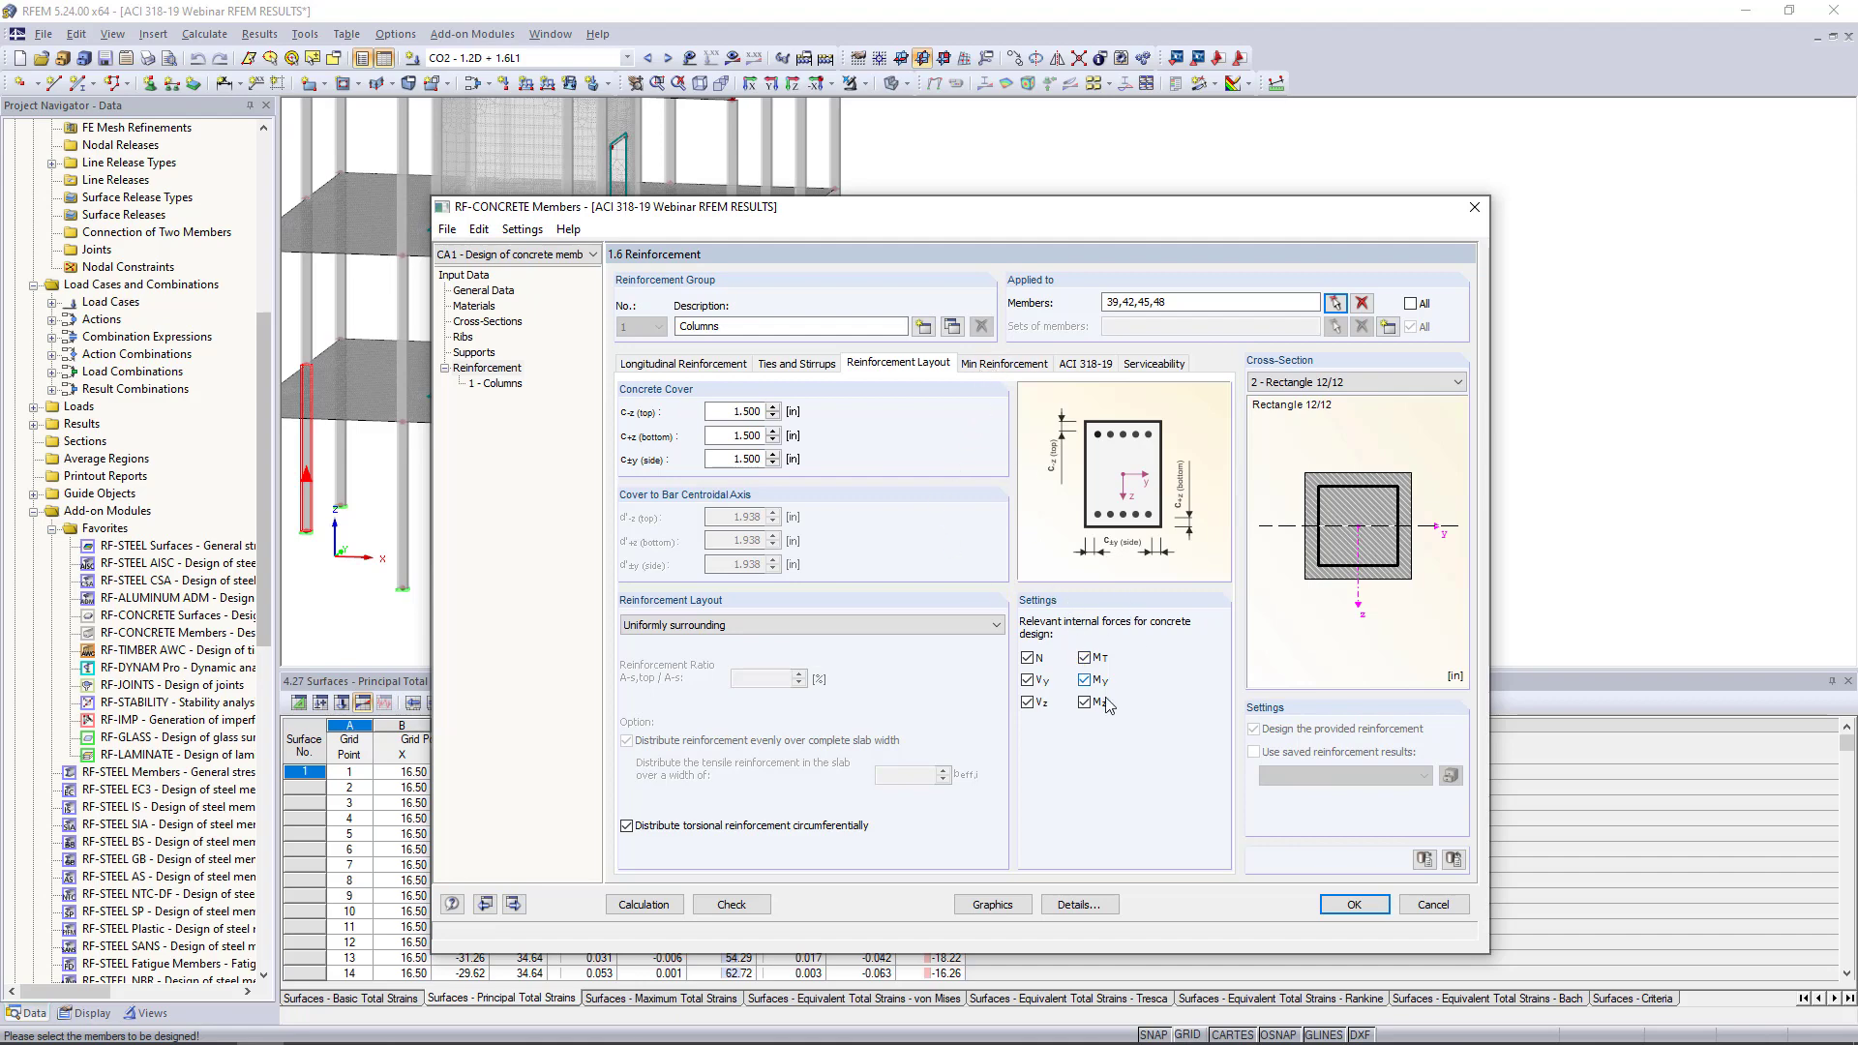
Review the minimum reinforcement and ACI 318-19 settings, and set the top and bottom crack width limits to 0.016 in for dry air or protective membrane
{"action": "left_click", "coordinate": [996, 367]}
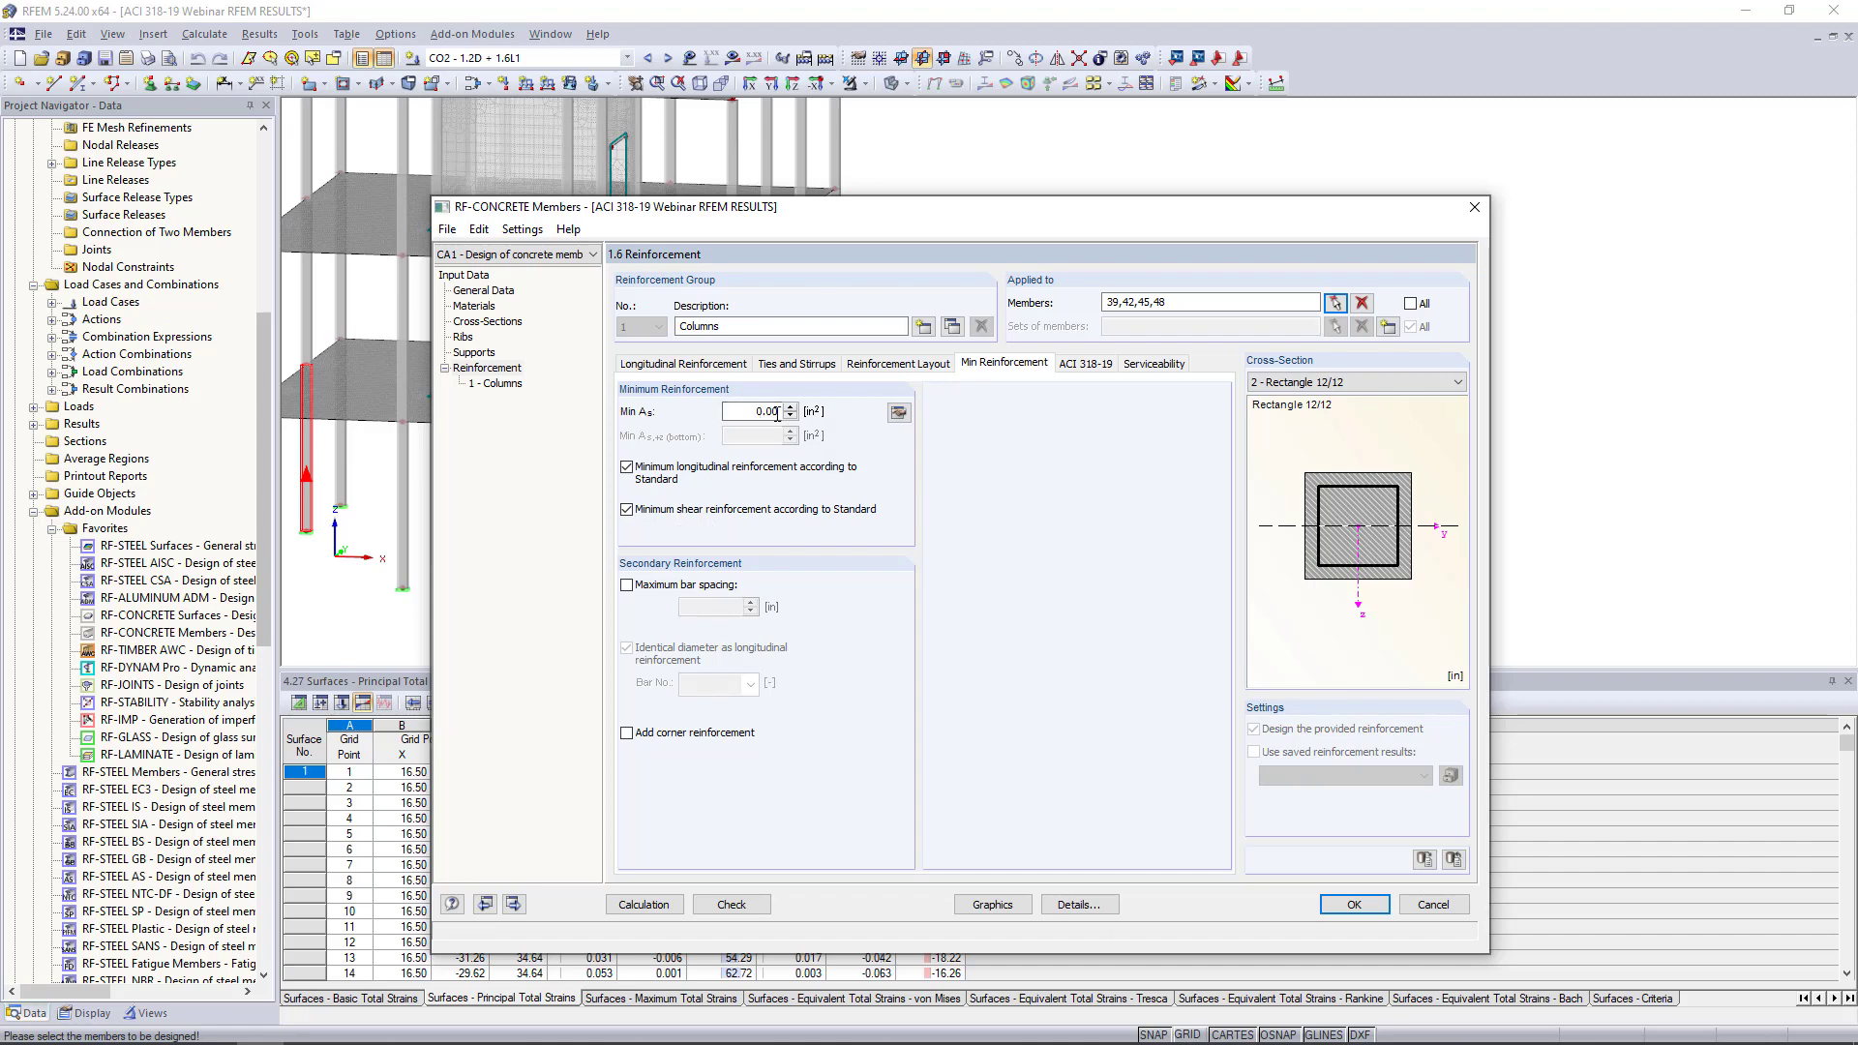
{"action": "left_click", "coordinate": [1087, 364]}
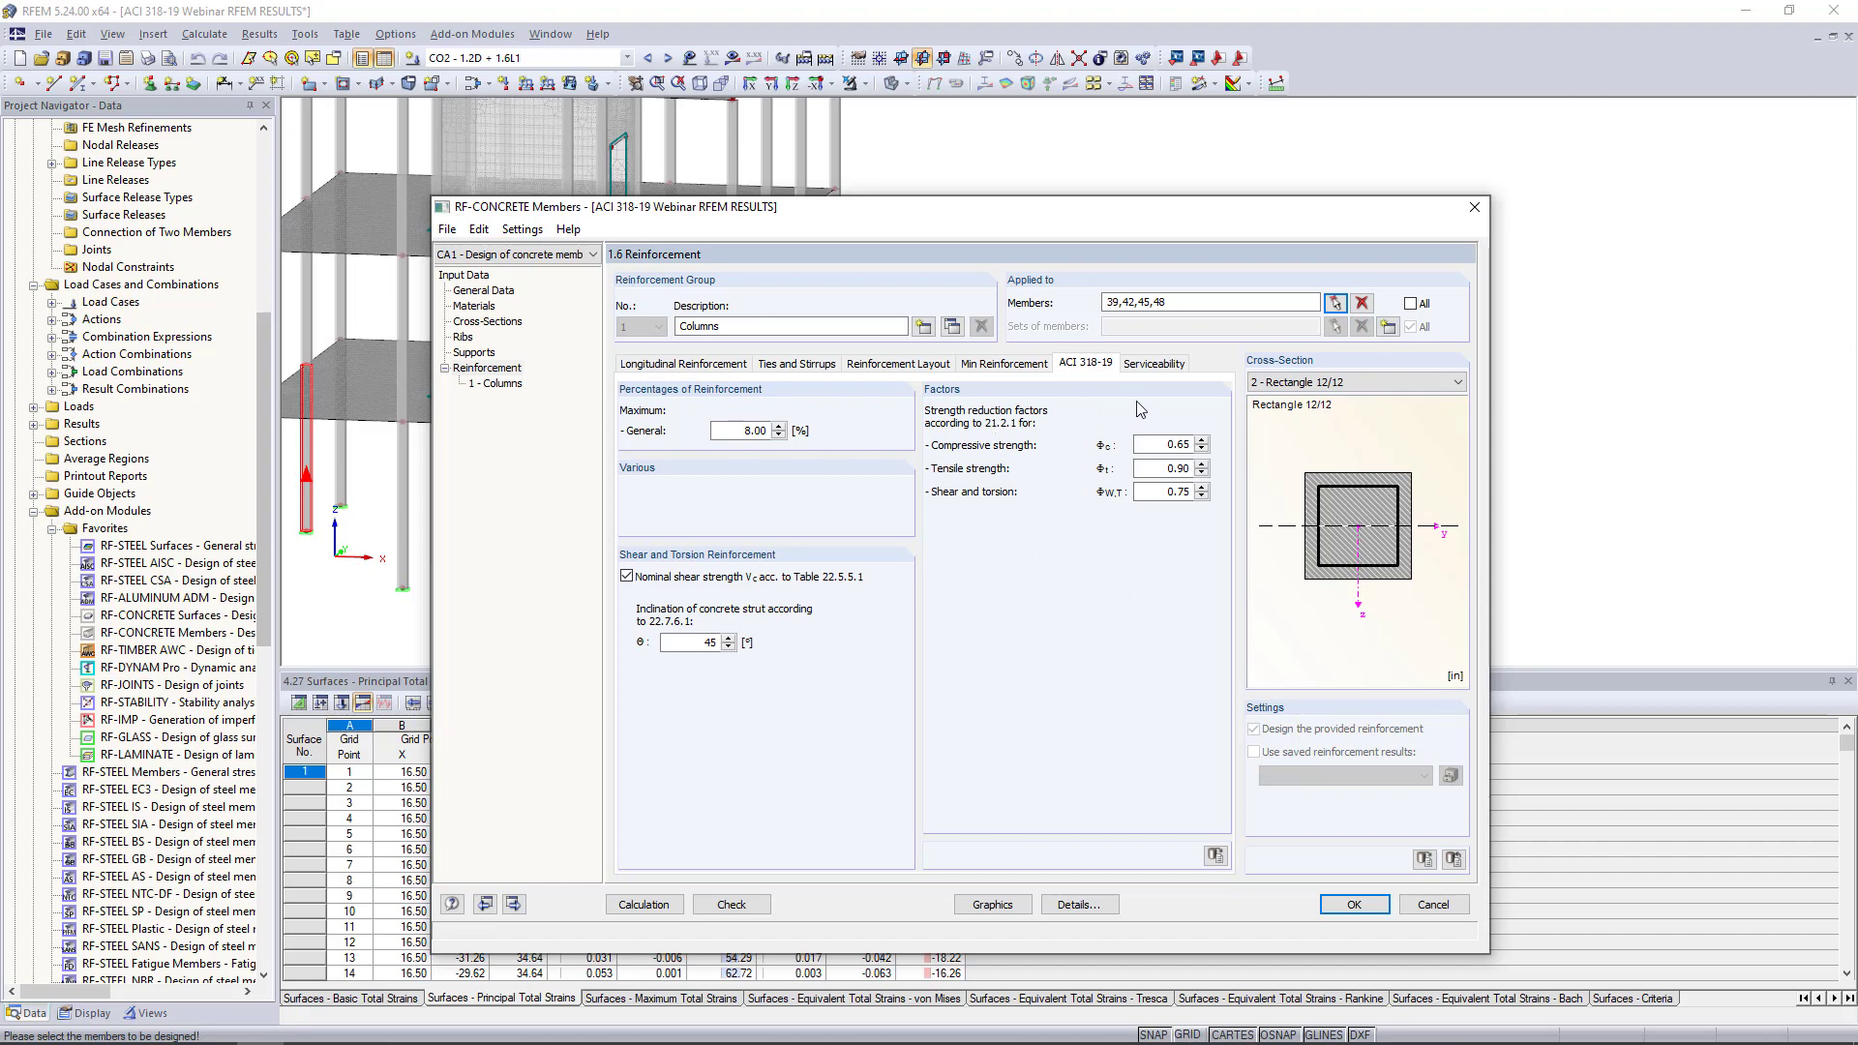
{"action": "left_click", "coordinate": [1158, 365]}
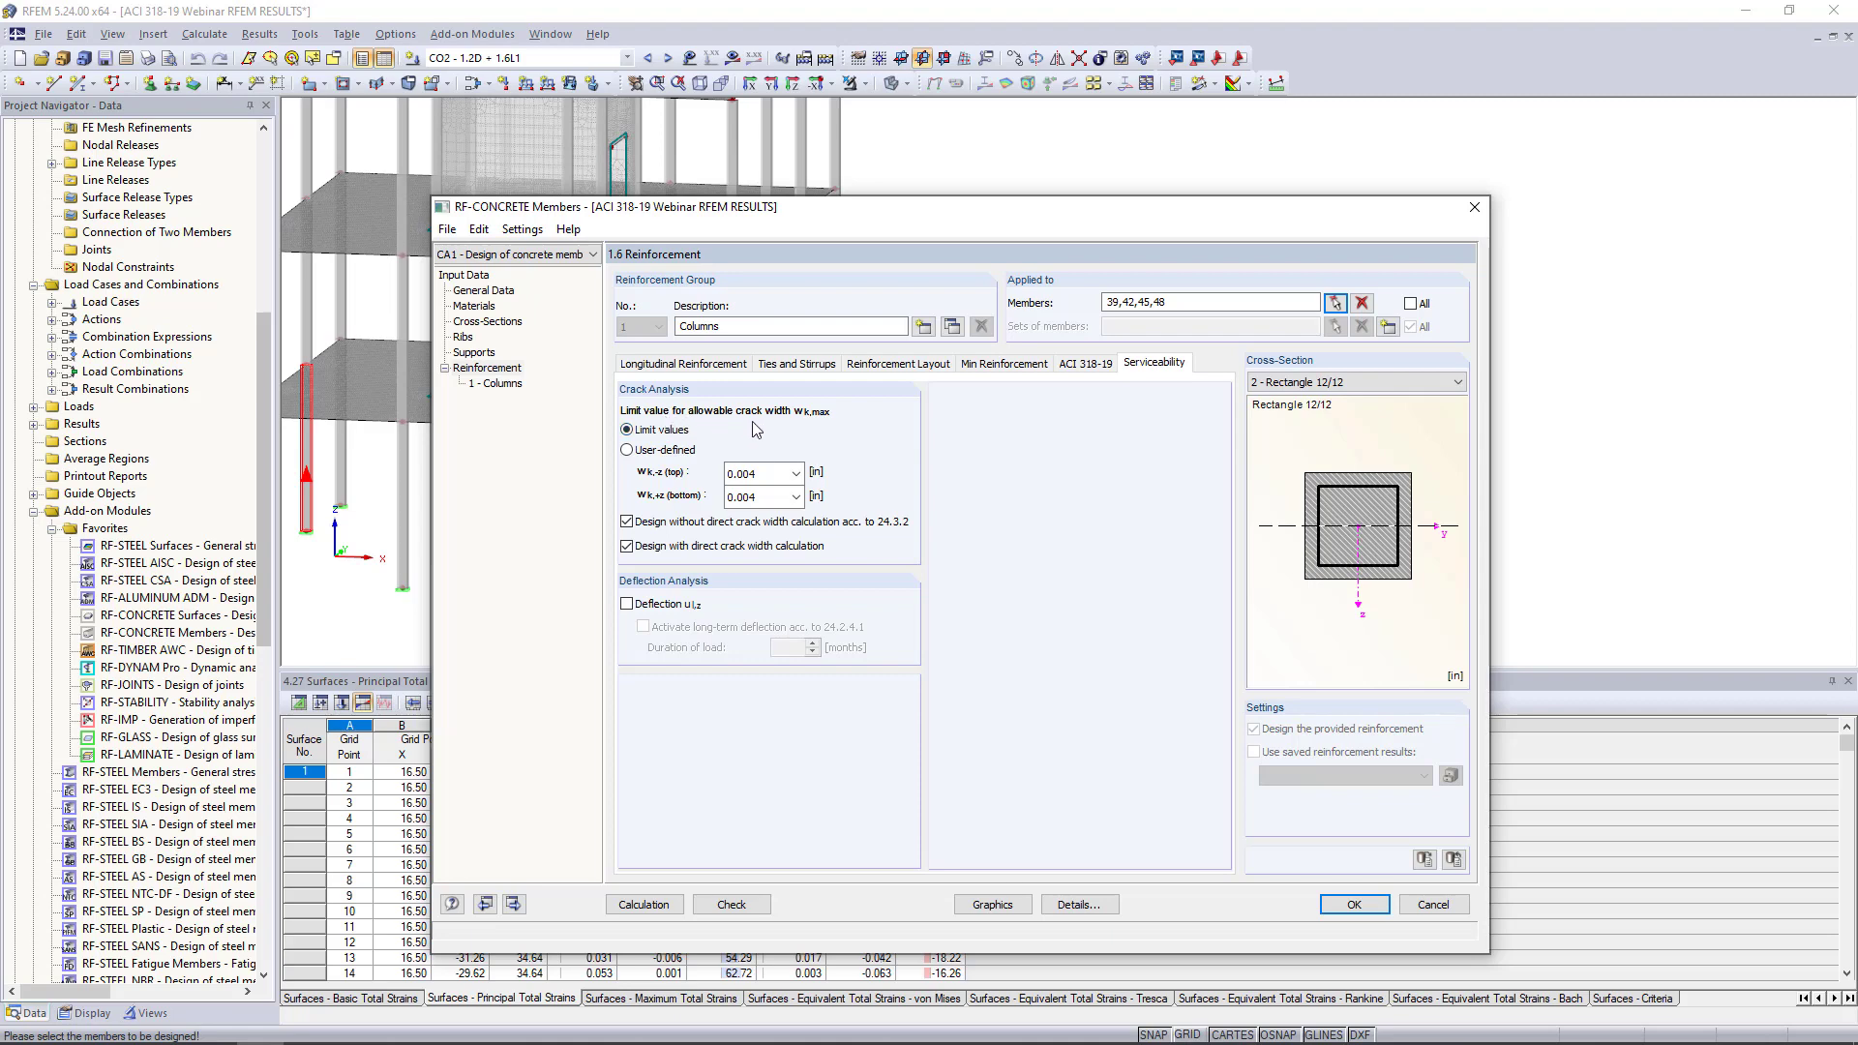
{"action": "left_click", "coordinate": [794, 473]}
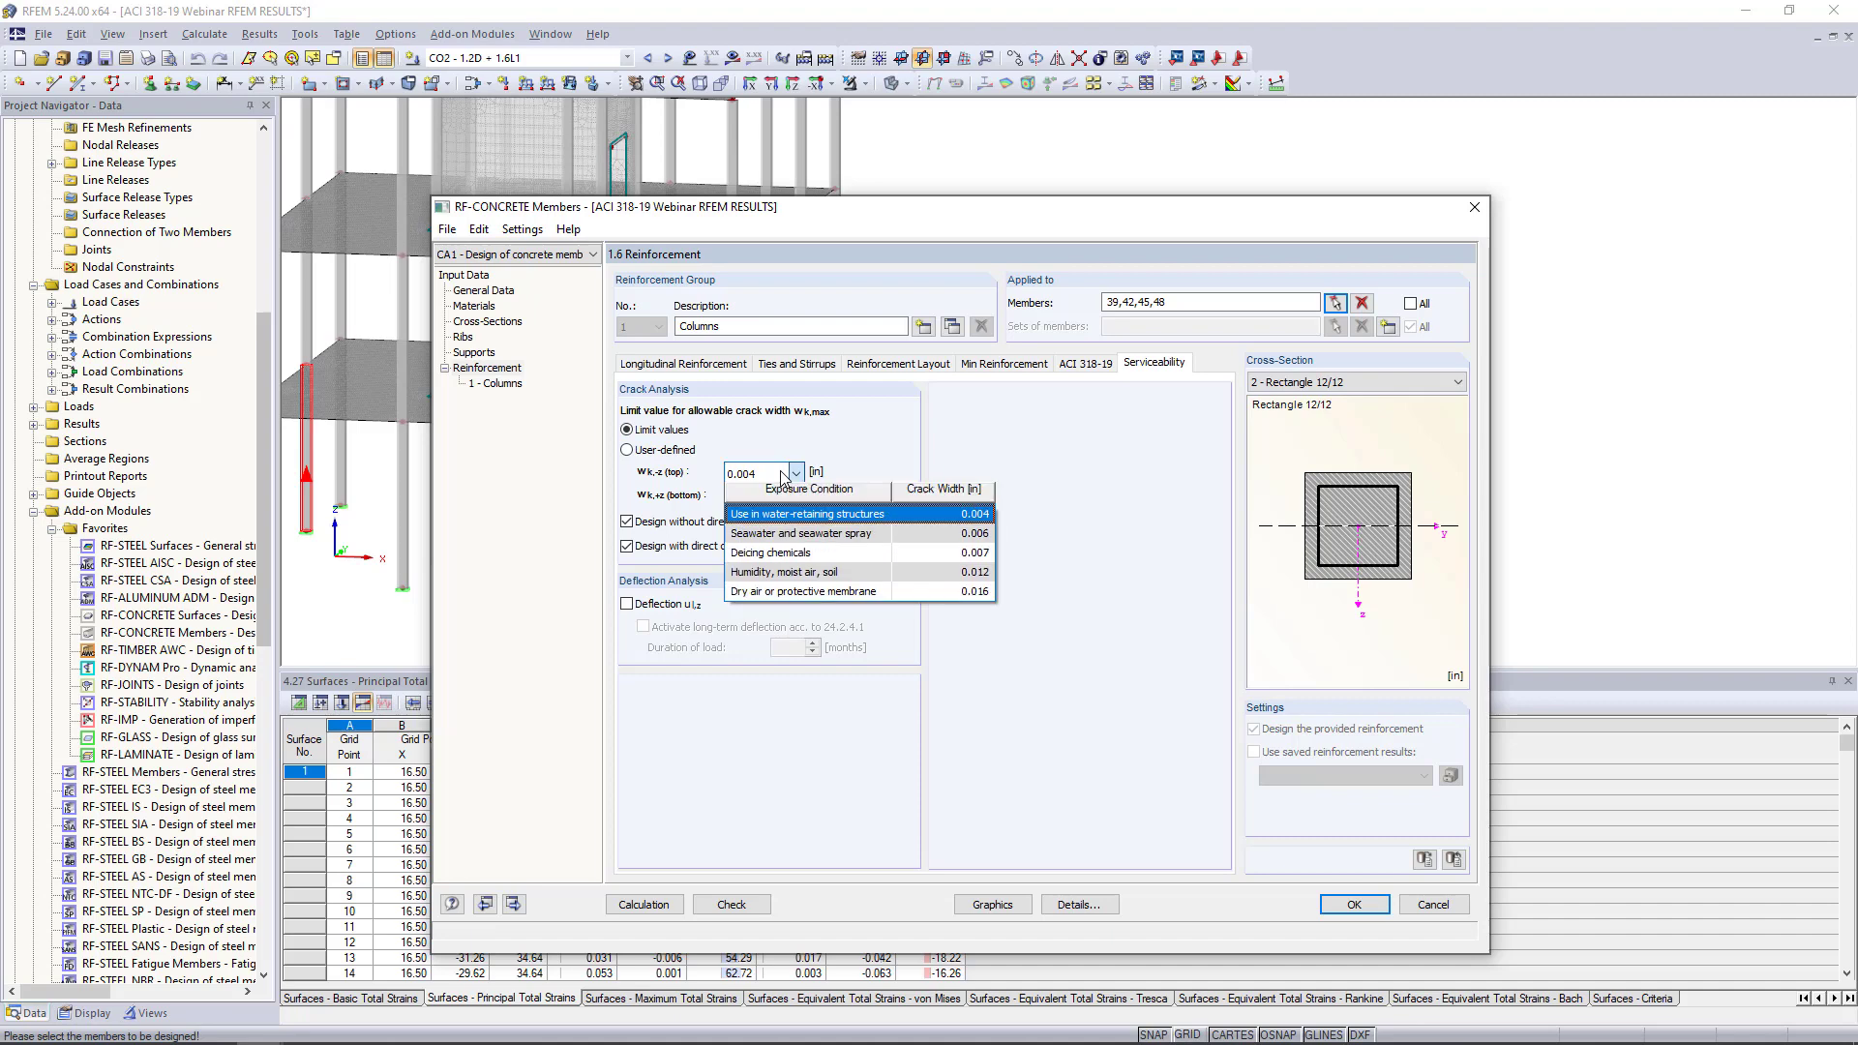
{"action": "left_click", "coordinate": [774, 594]}
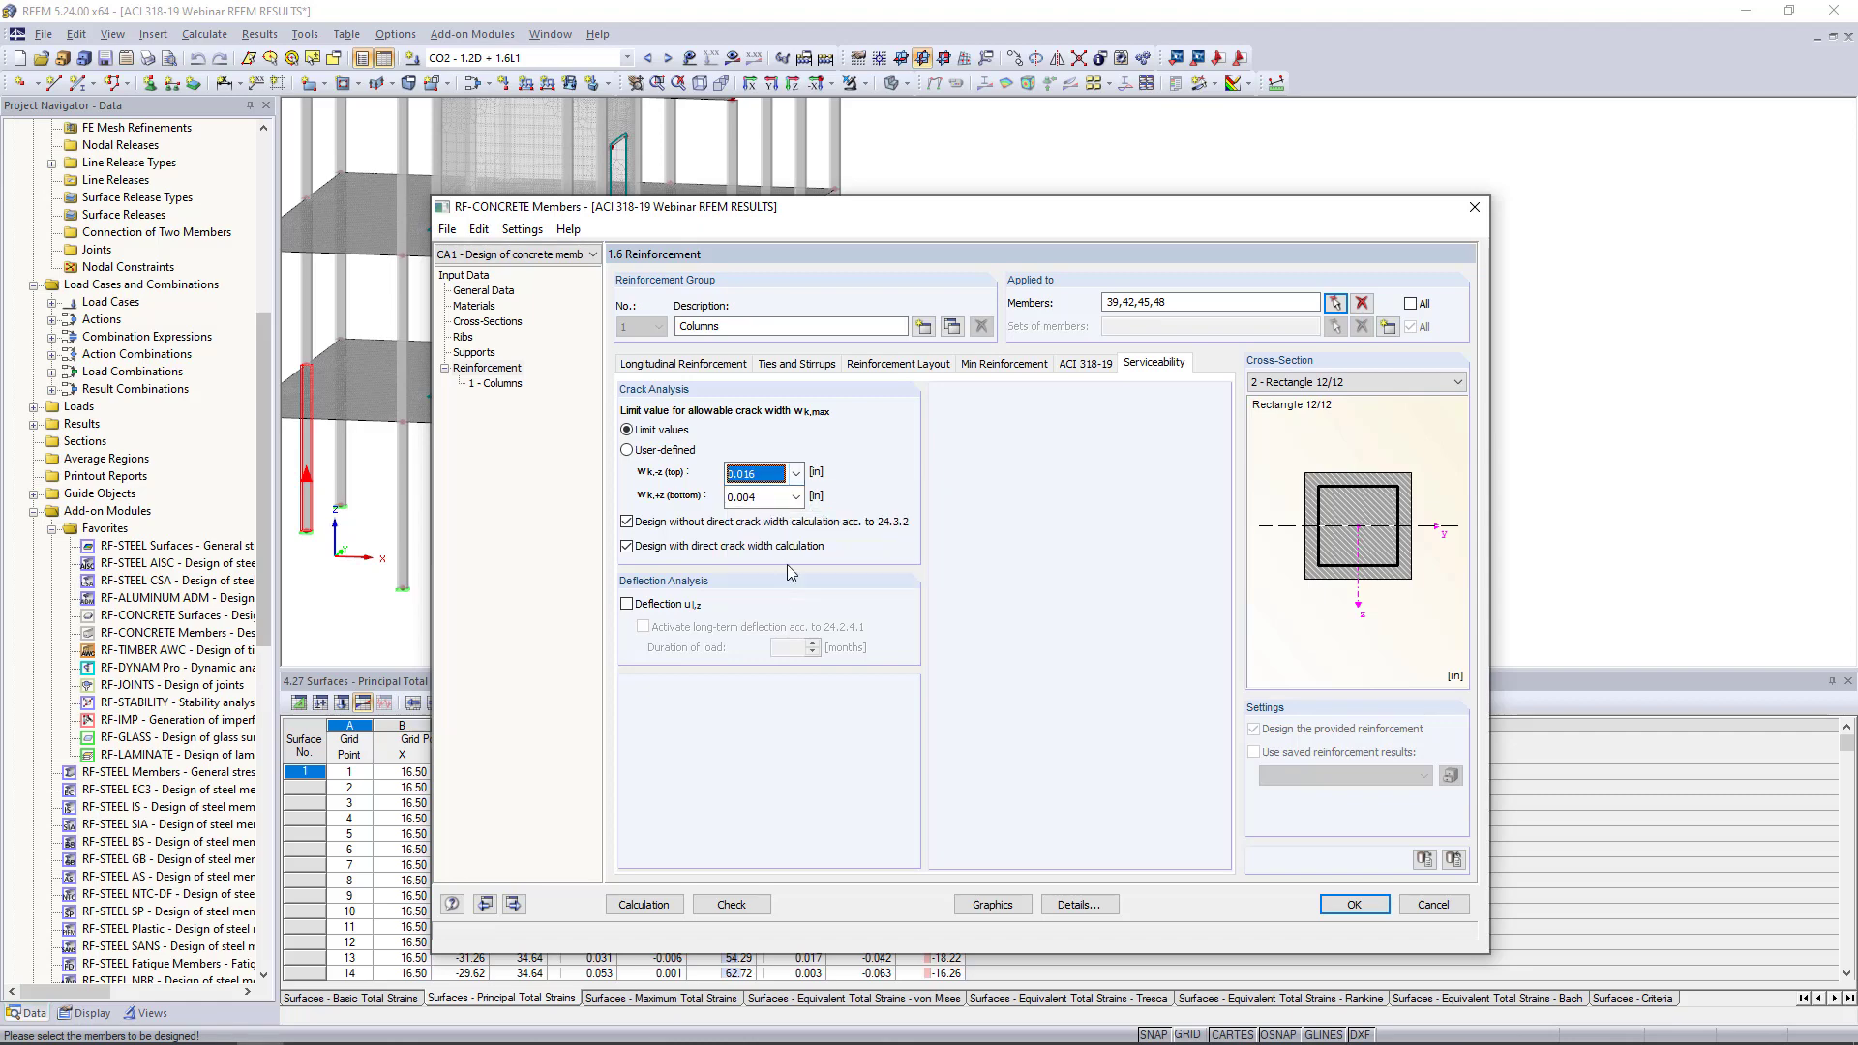
{"action": "left_click", "coordinate": [796, 496]}
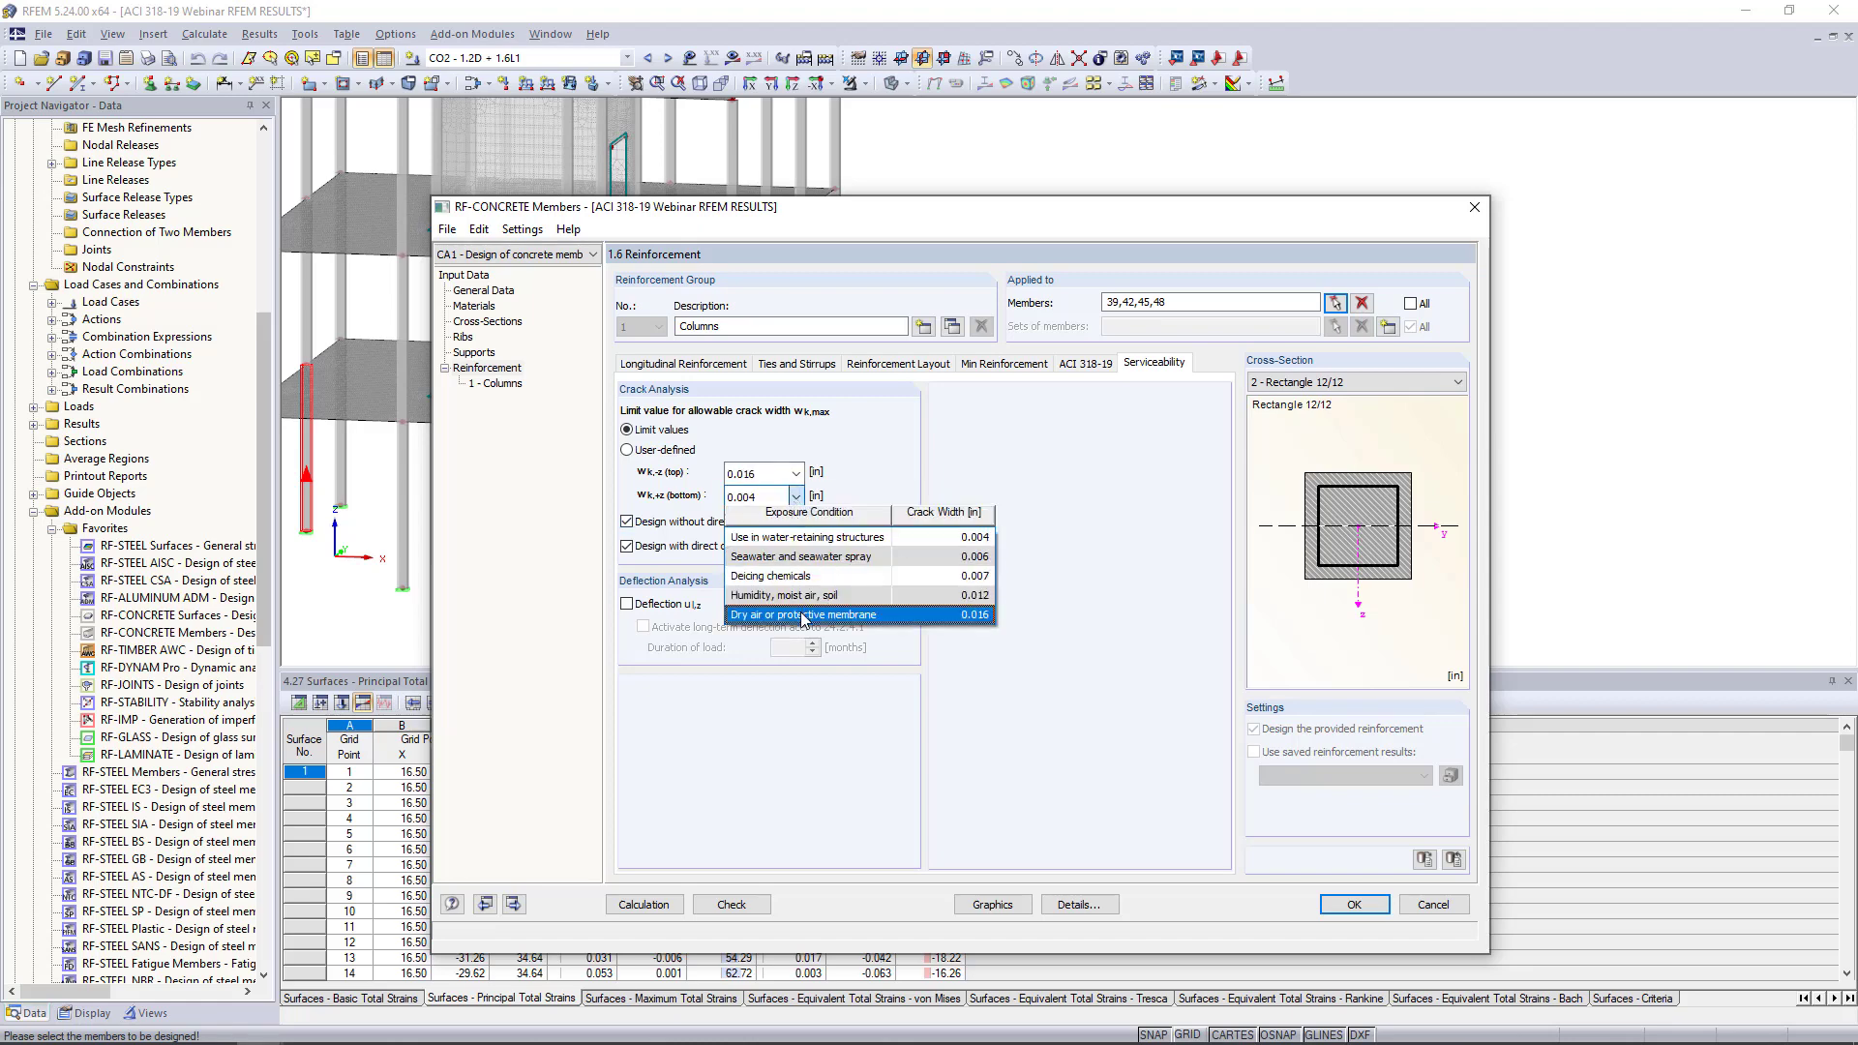
{"action": "left_click", "coordinate": [784, 614]}
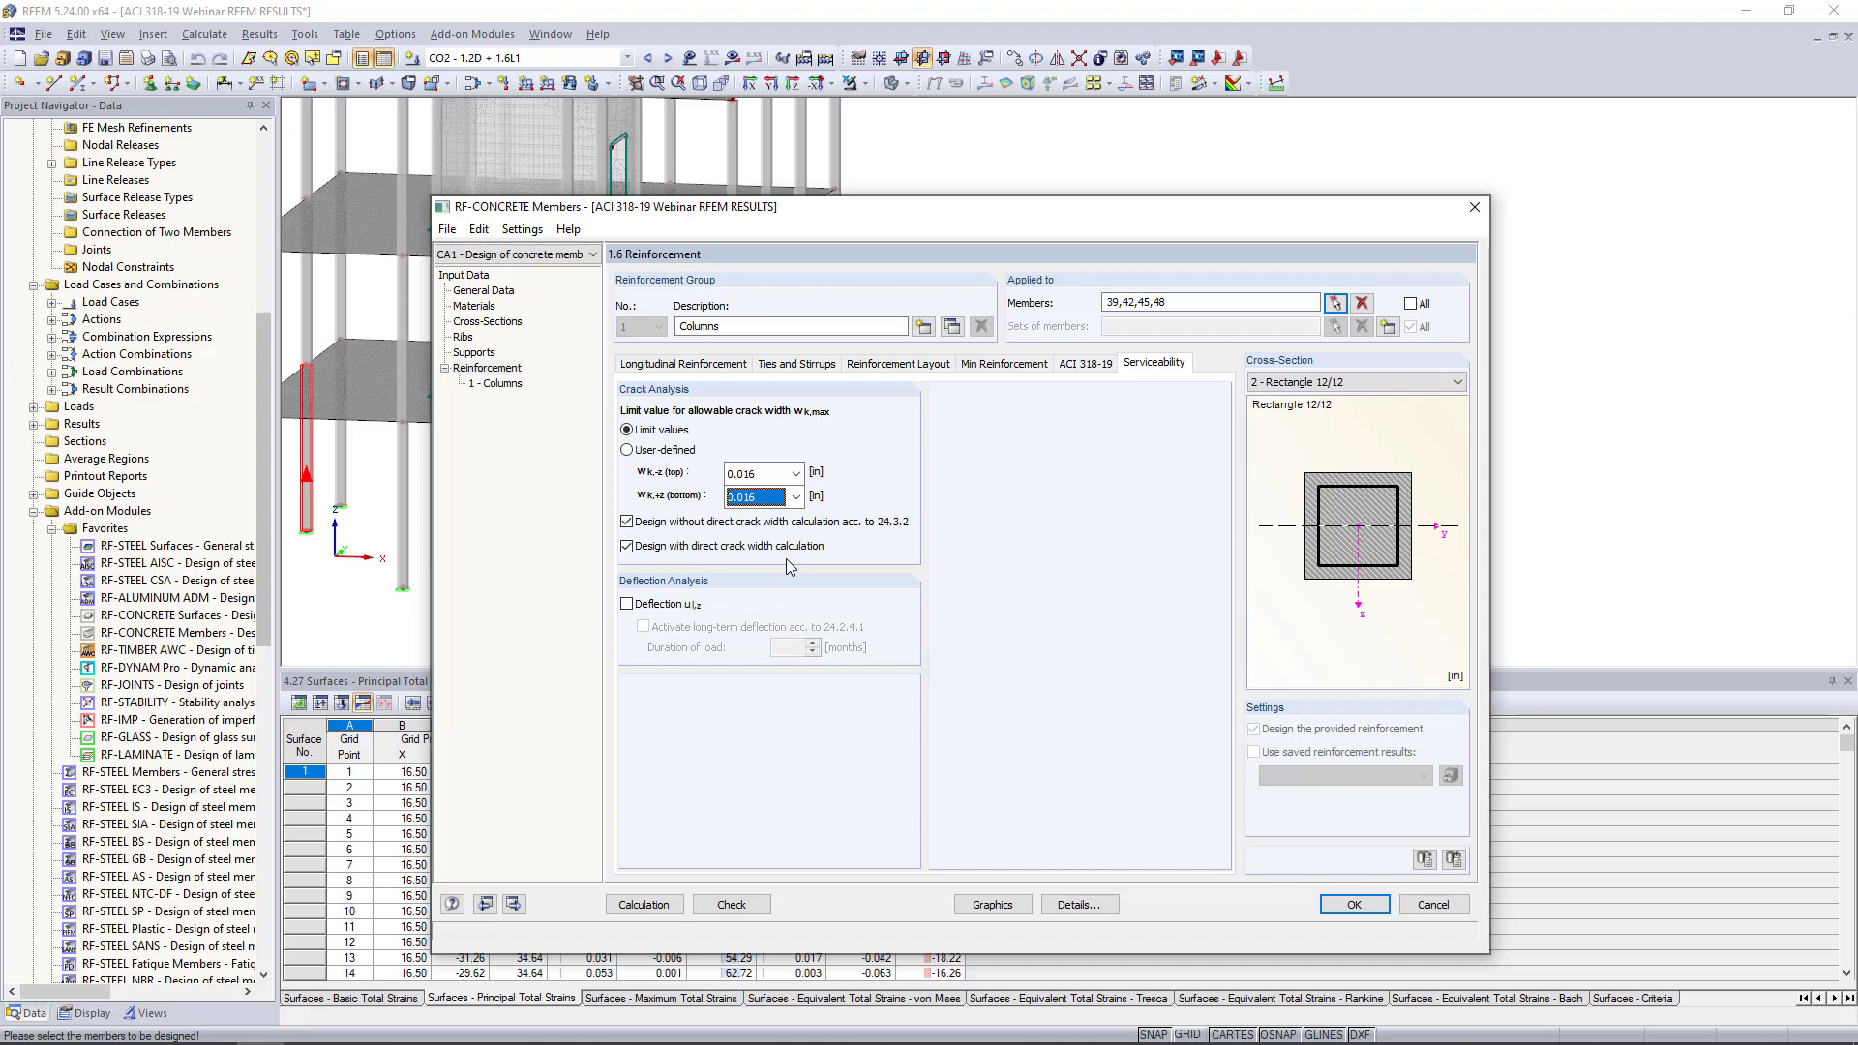
Enable the deflection analysis for the Columns reinforcement group and activate long-term deflection according to 24.2.4.1
{"action": "left_click", "coordinate": [626, 604]}
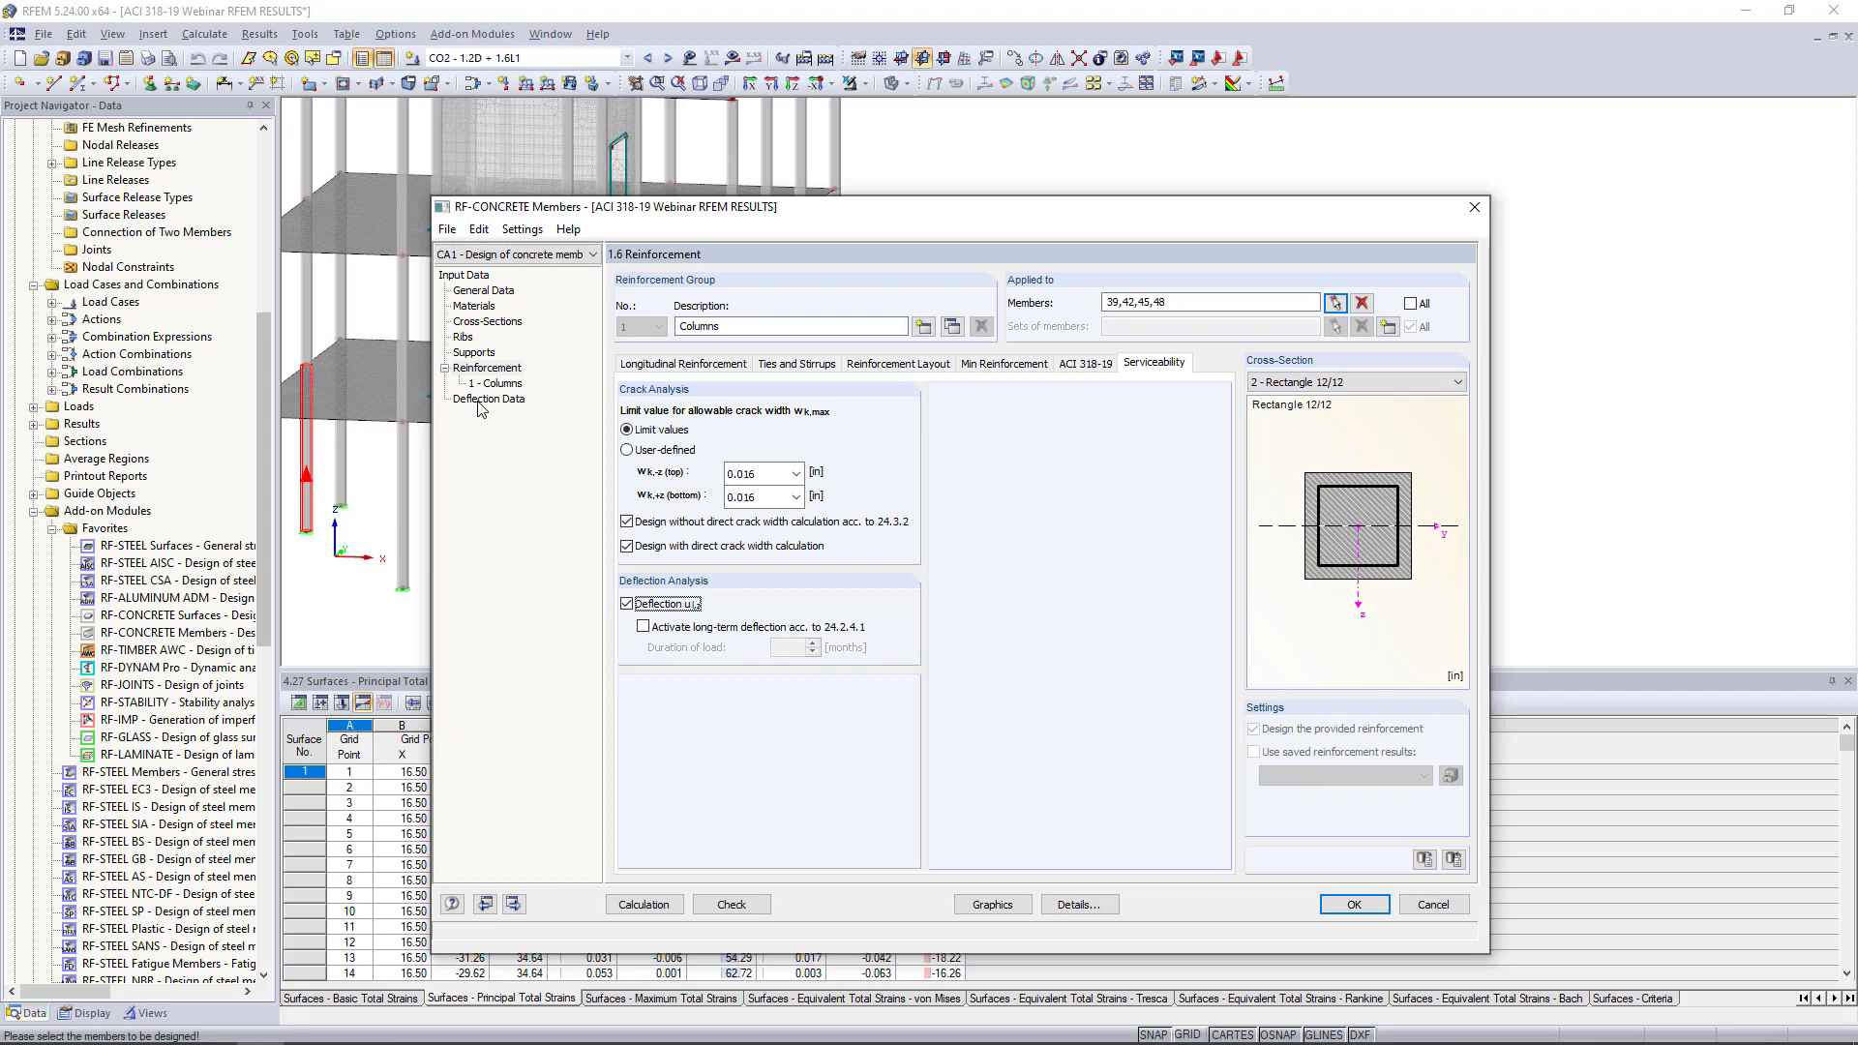
{"action": "left_click", "coordinate": [643, 627]}
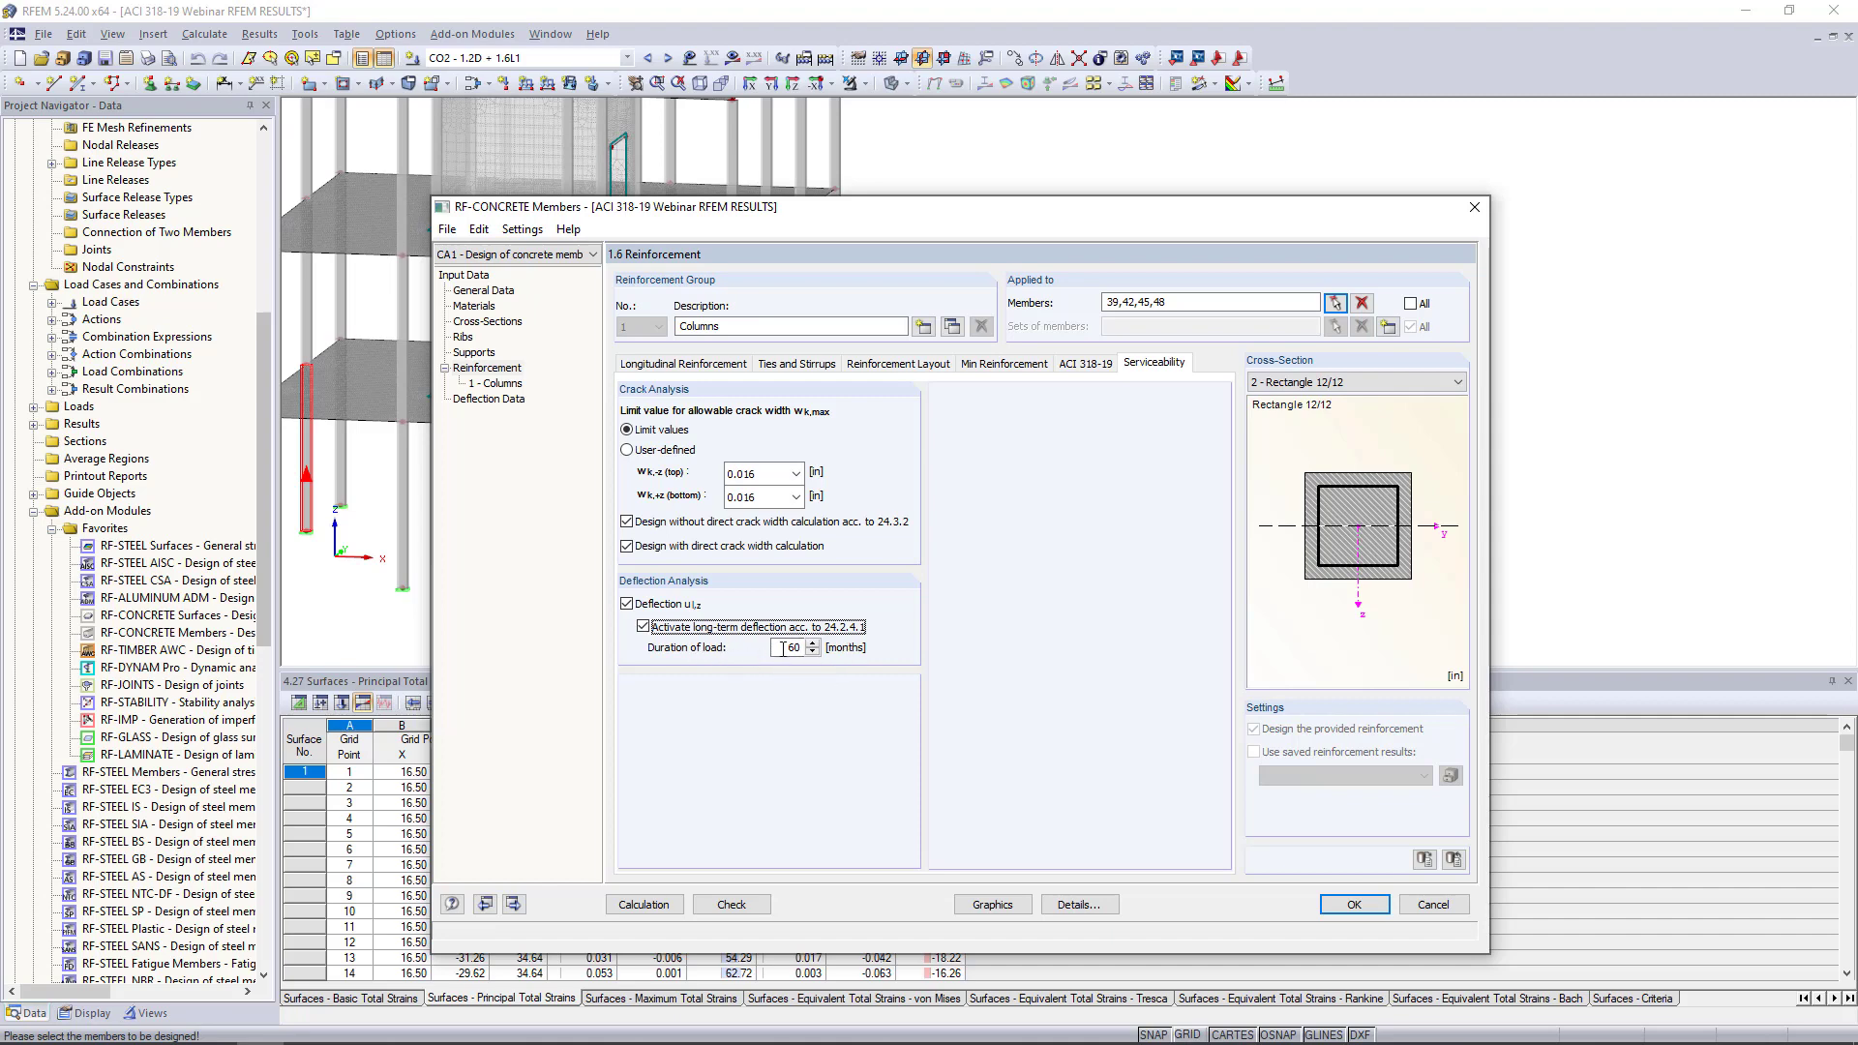
Set the deflection limit value to L/360 for members 39, 42, 45 and 48 in the deflection data
{"action": "left_click", "coordinate": [491, 400]}
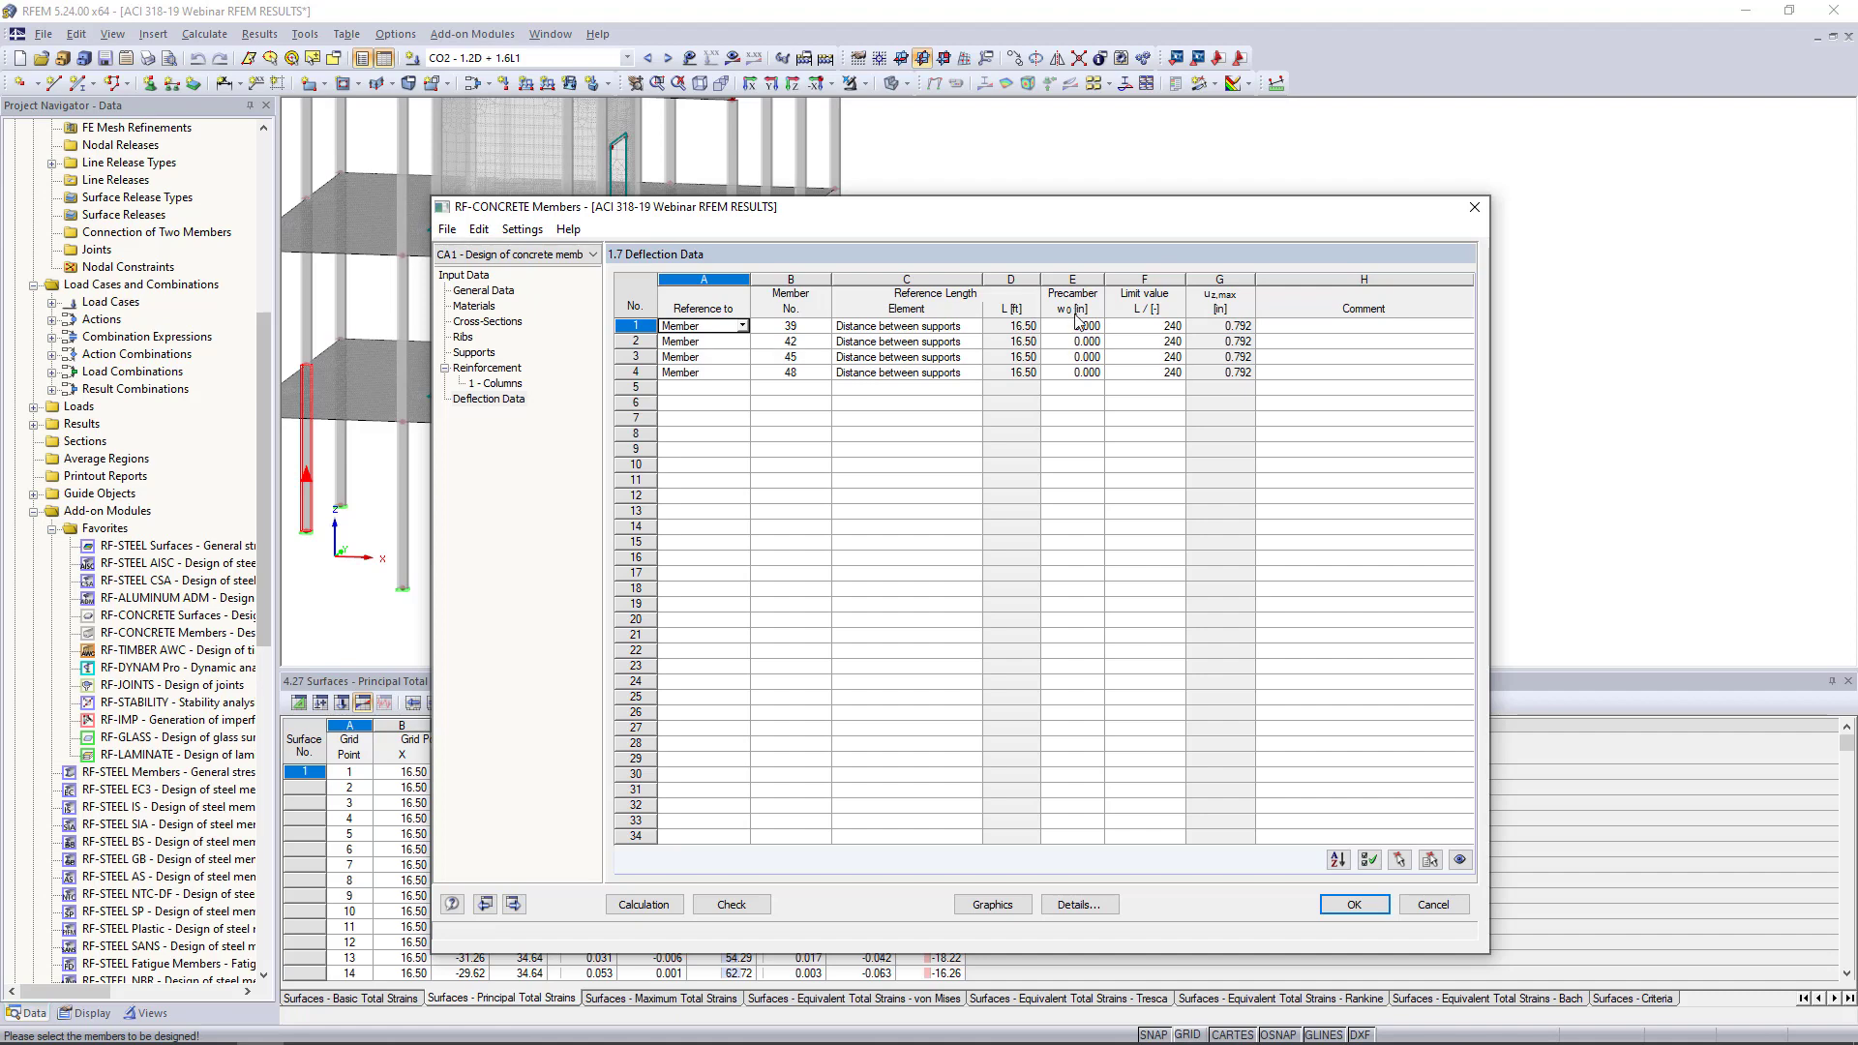
{"action": "left_click", "coordinate": [1153, 325]}
{"action": "left_click", "coordinate": [1177, 327]}
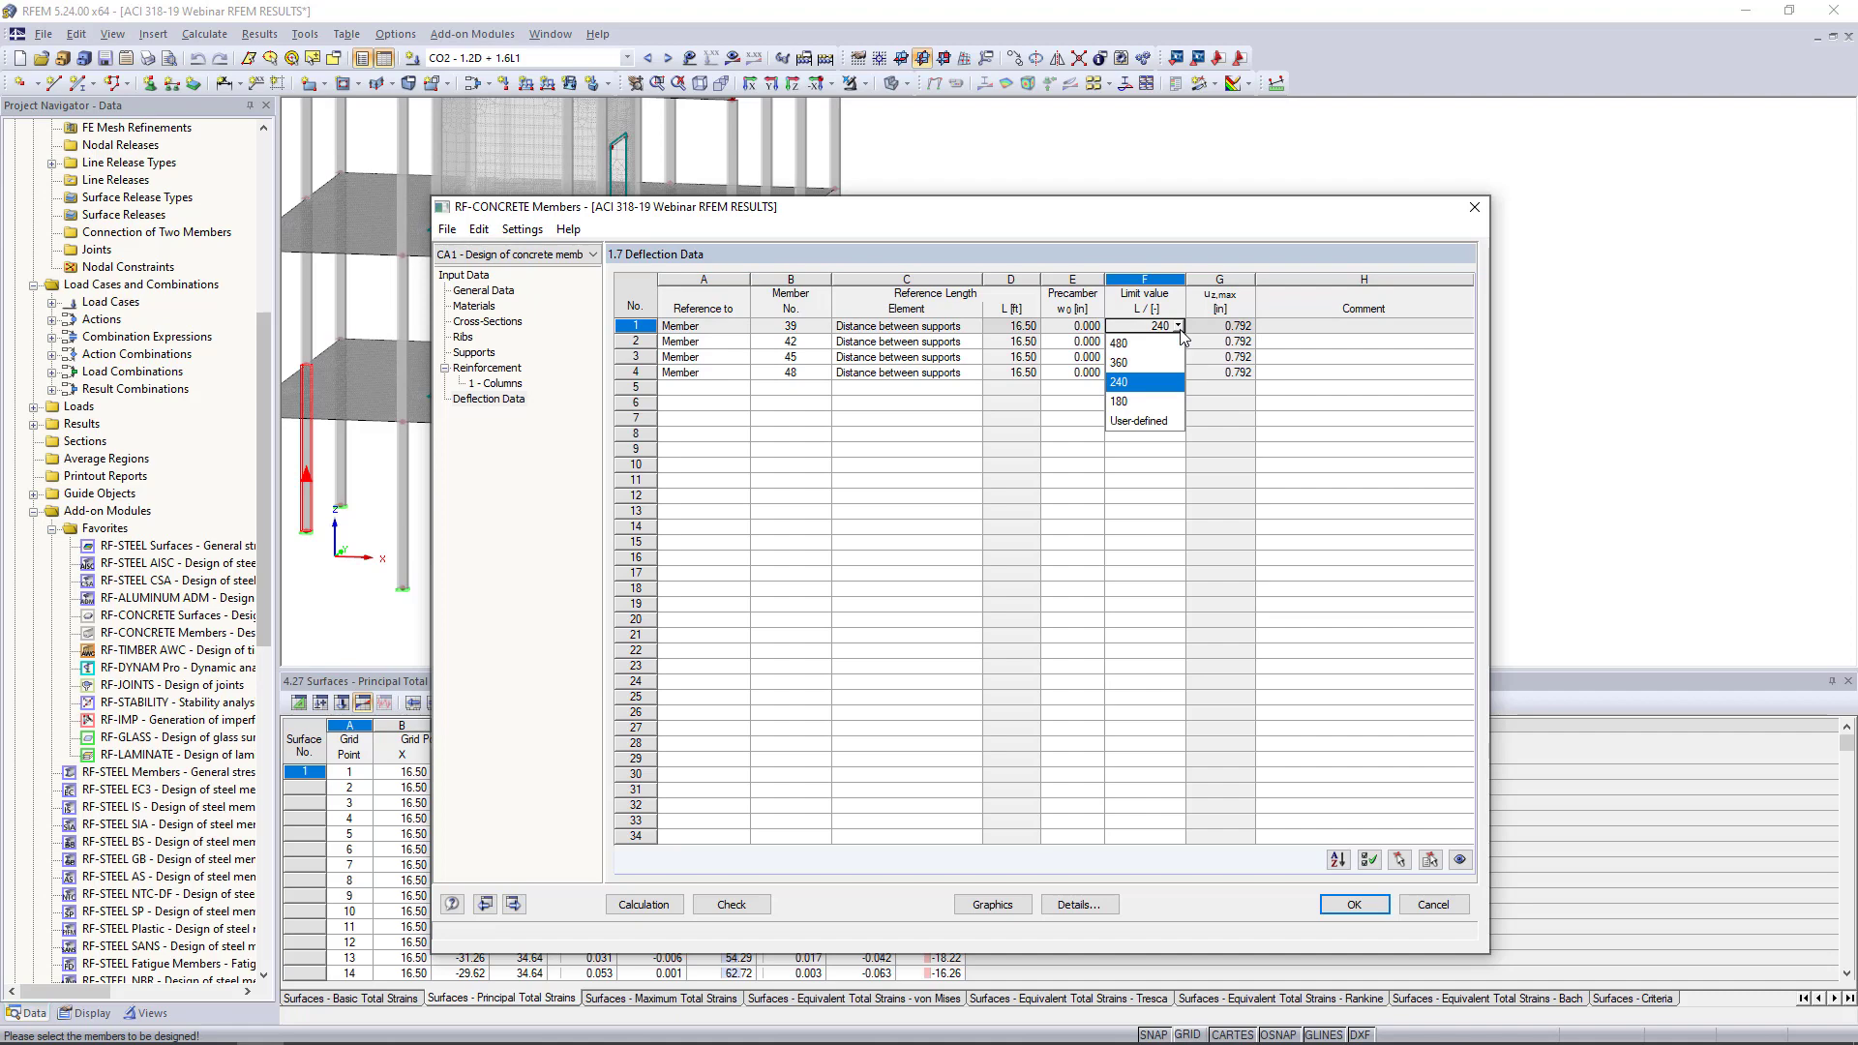
{"action": "left_click", "coordinate": [1145, 364]}
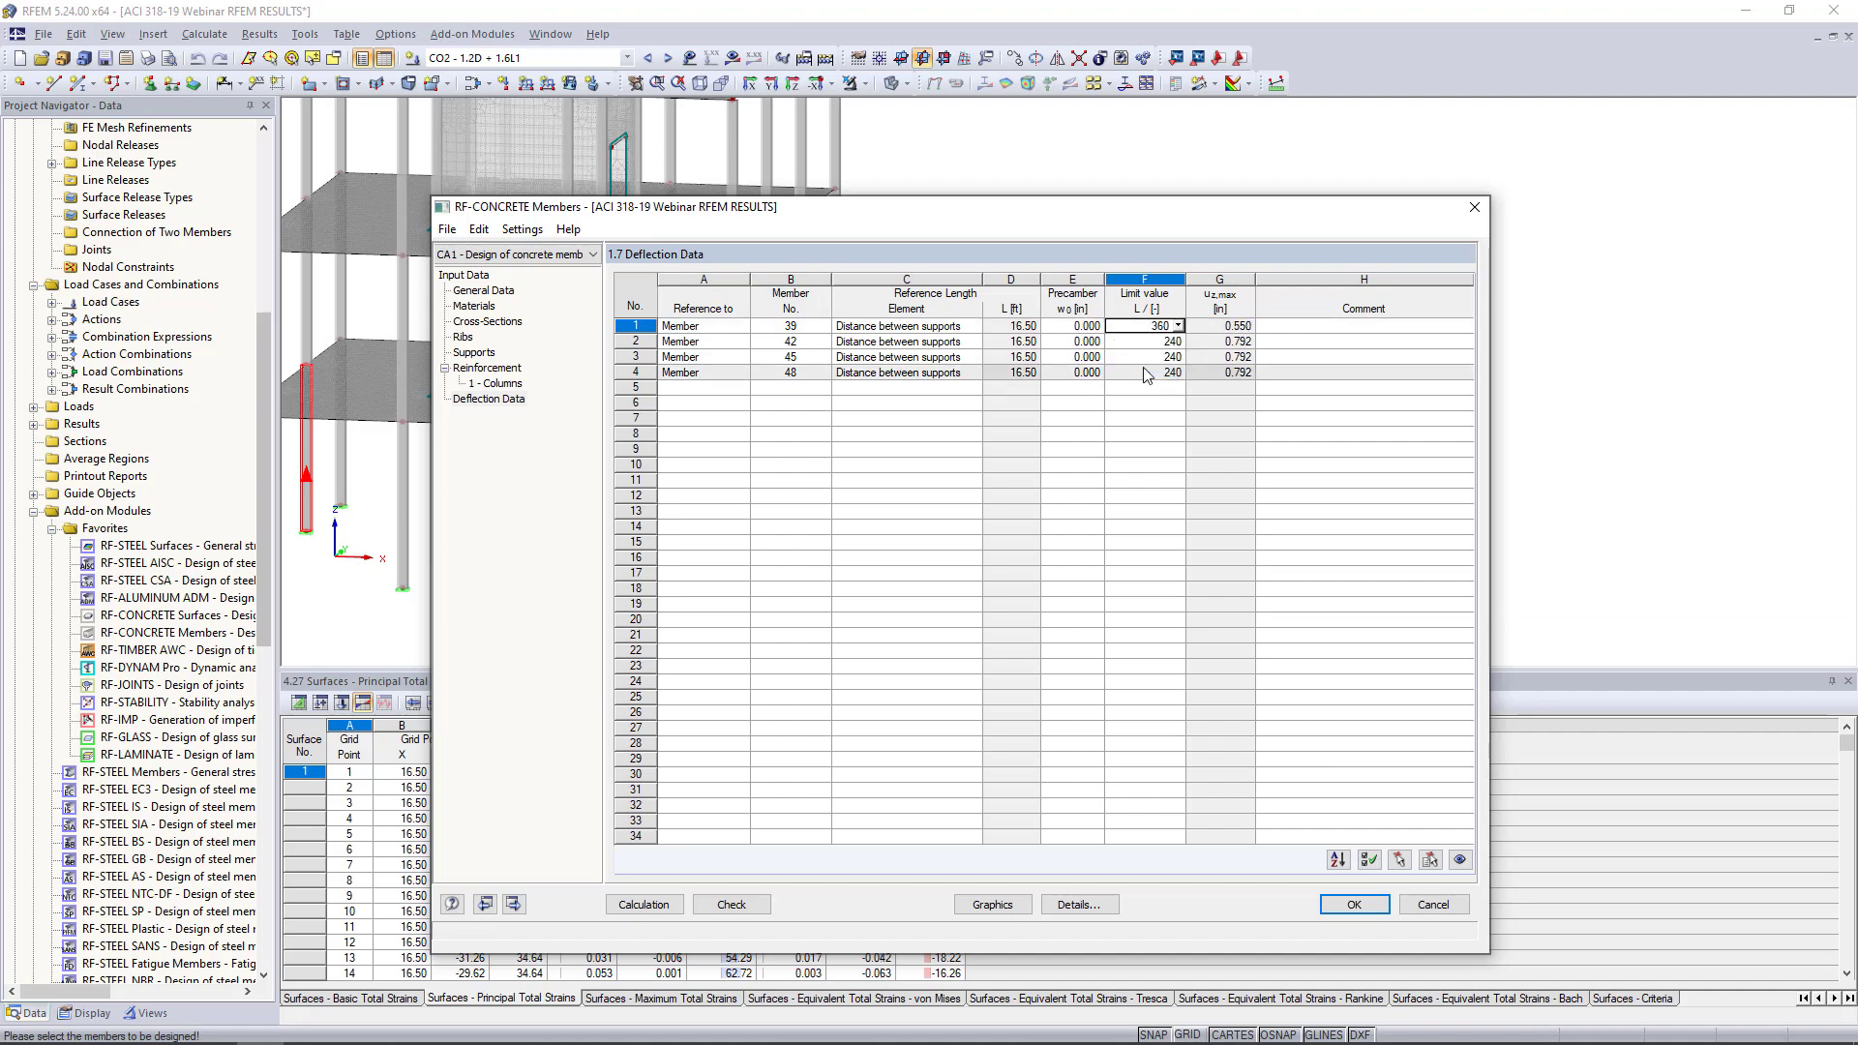
{"action": "key", "text": "Down"}
{"action": "key", "text": "F8"}
{"action": "key", "text": "F8"}
{"action": "key", "text": "F8"}
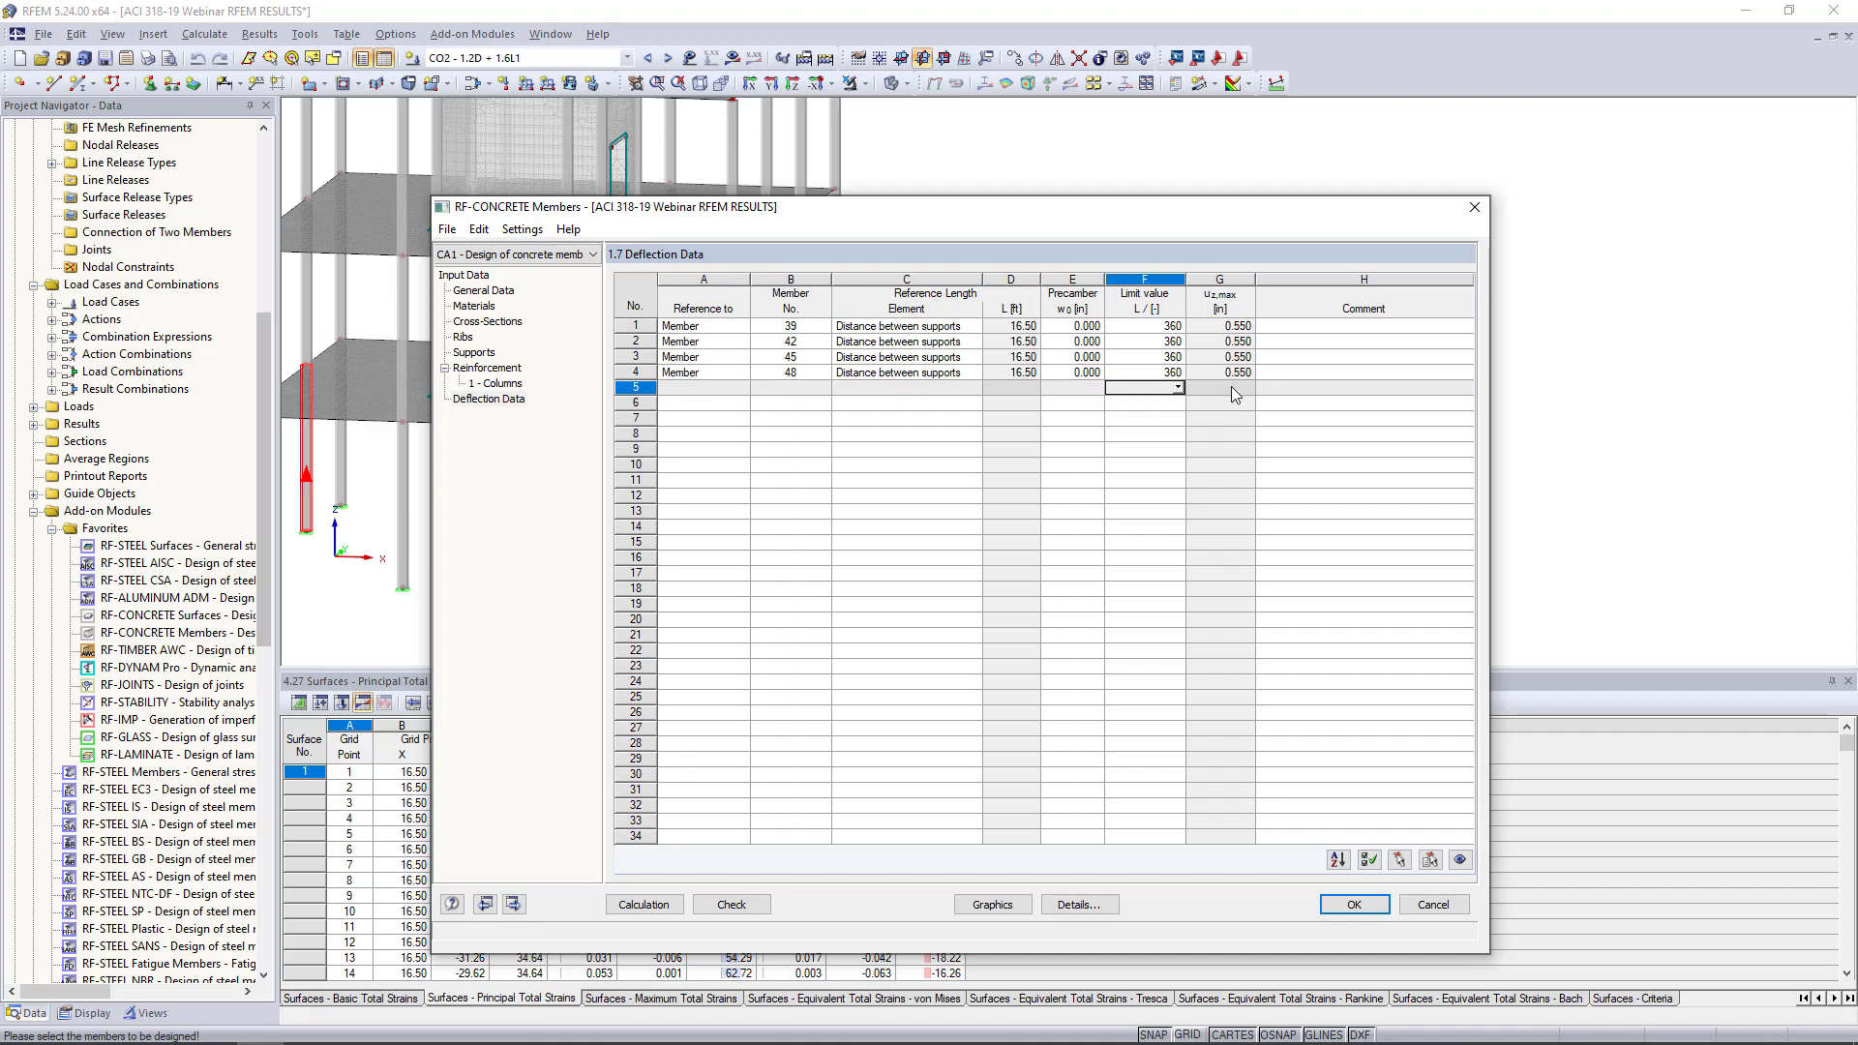
Run the concrete design calculation and locate members 39, 42 and 45 in the model from the required reinforcement by member
{"action": "left_click", "coordinate": [644, 904]}
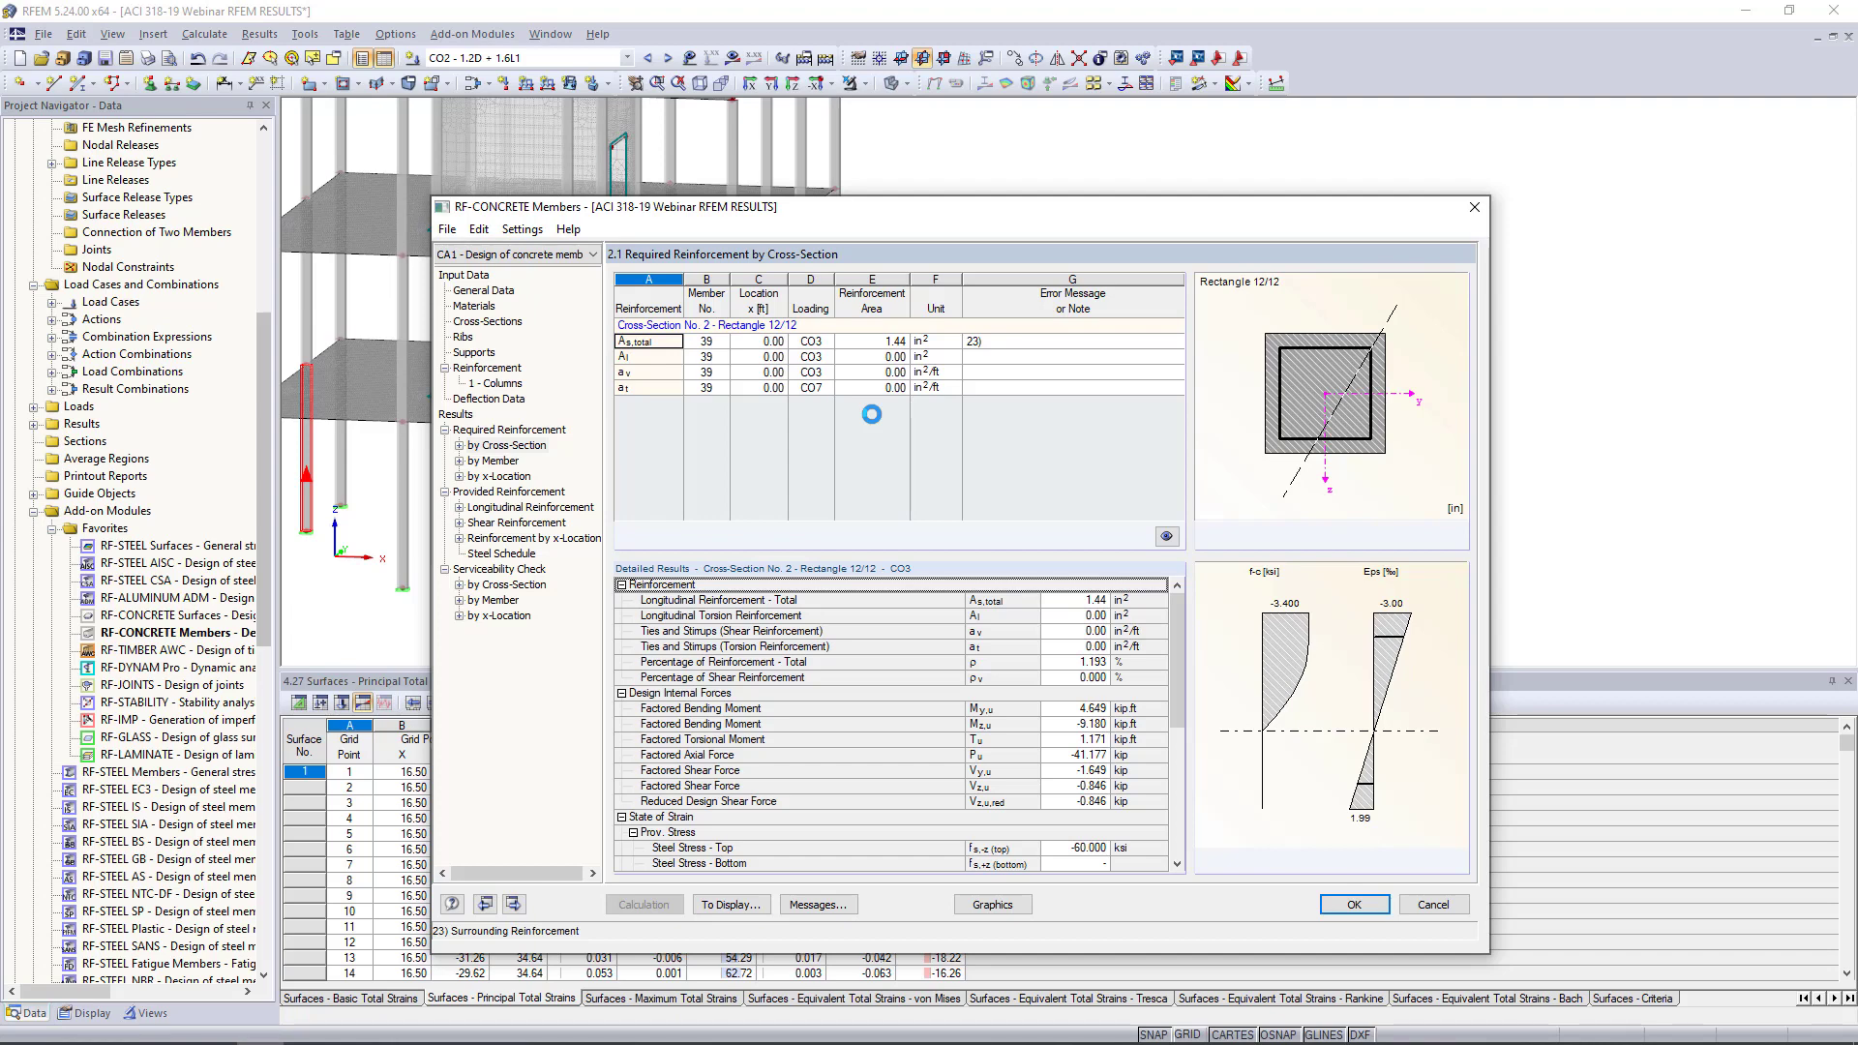
{"action": "left_click", "coordinate": [495, 460]}
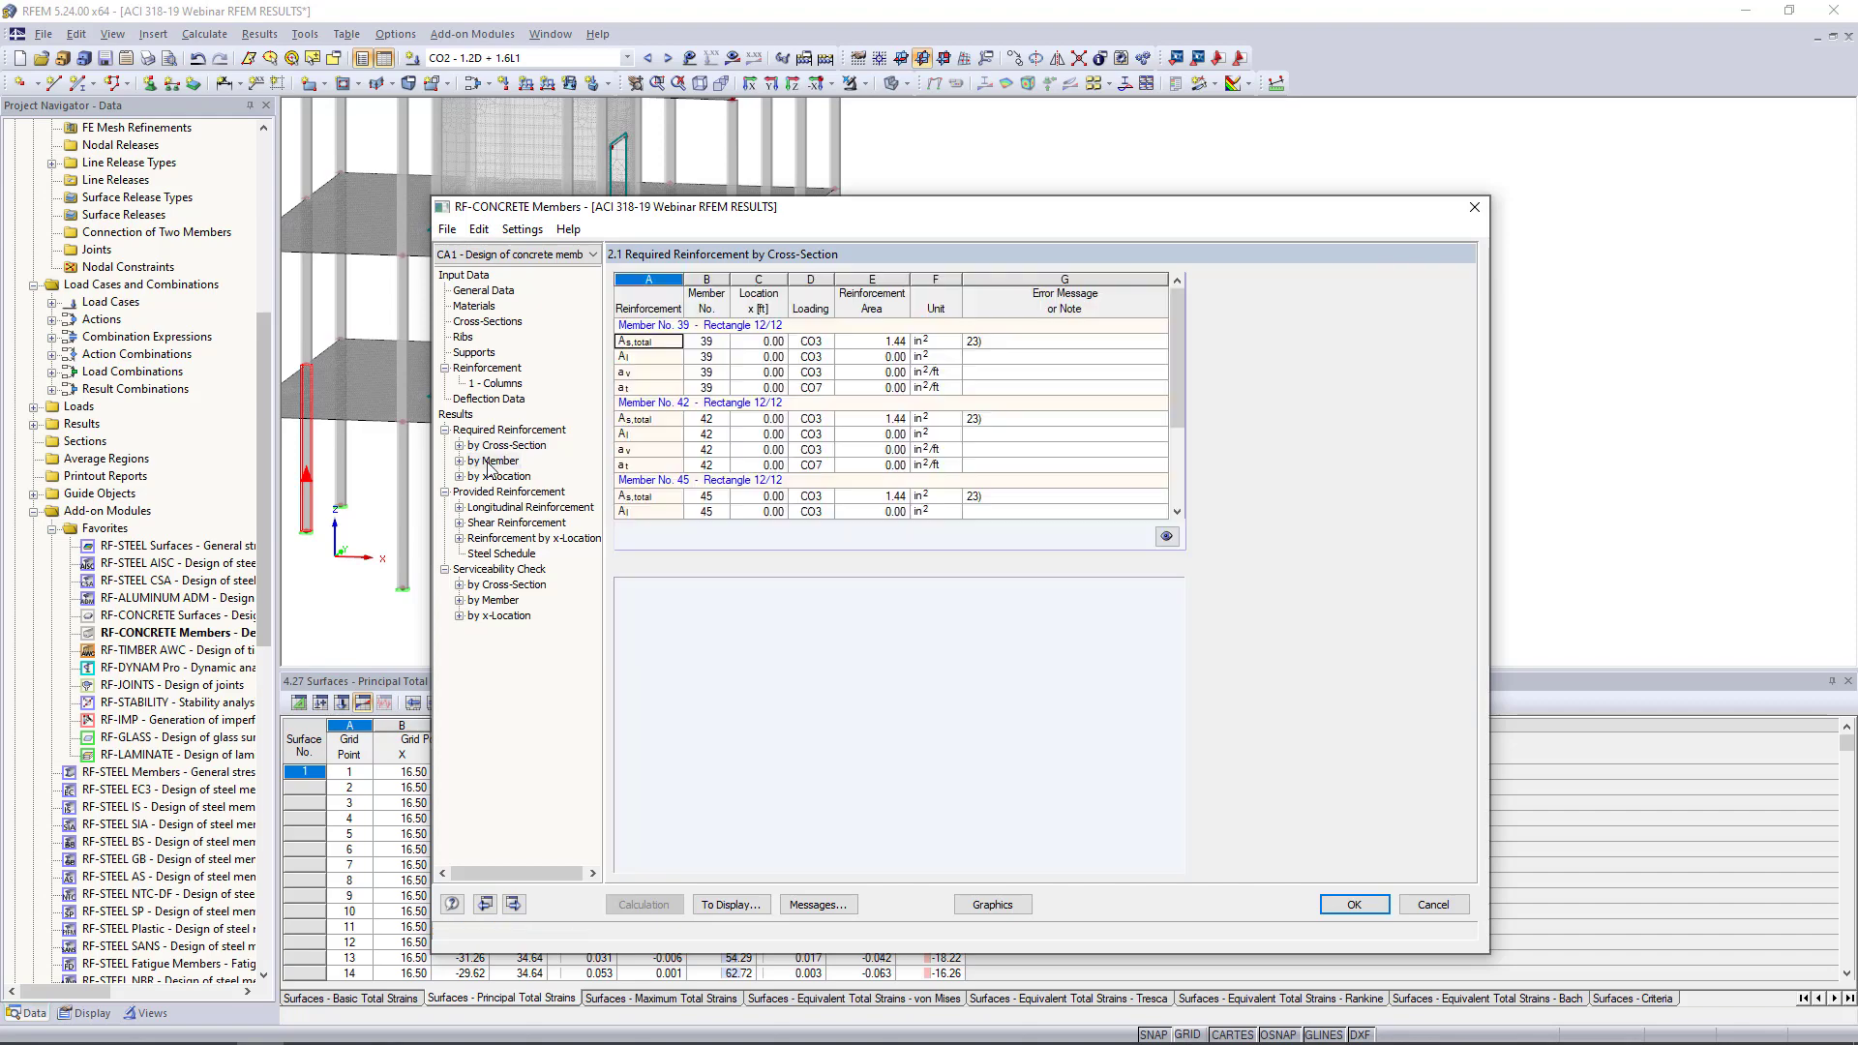
{"action": "left_click_drag", "start_coordinate": [747, 211], "coordinate": [681, 602]}
{"action": "left_click", "coordinate": [684, 736]}
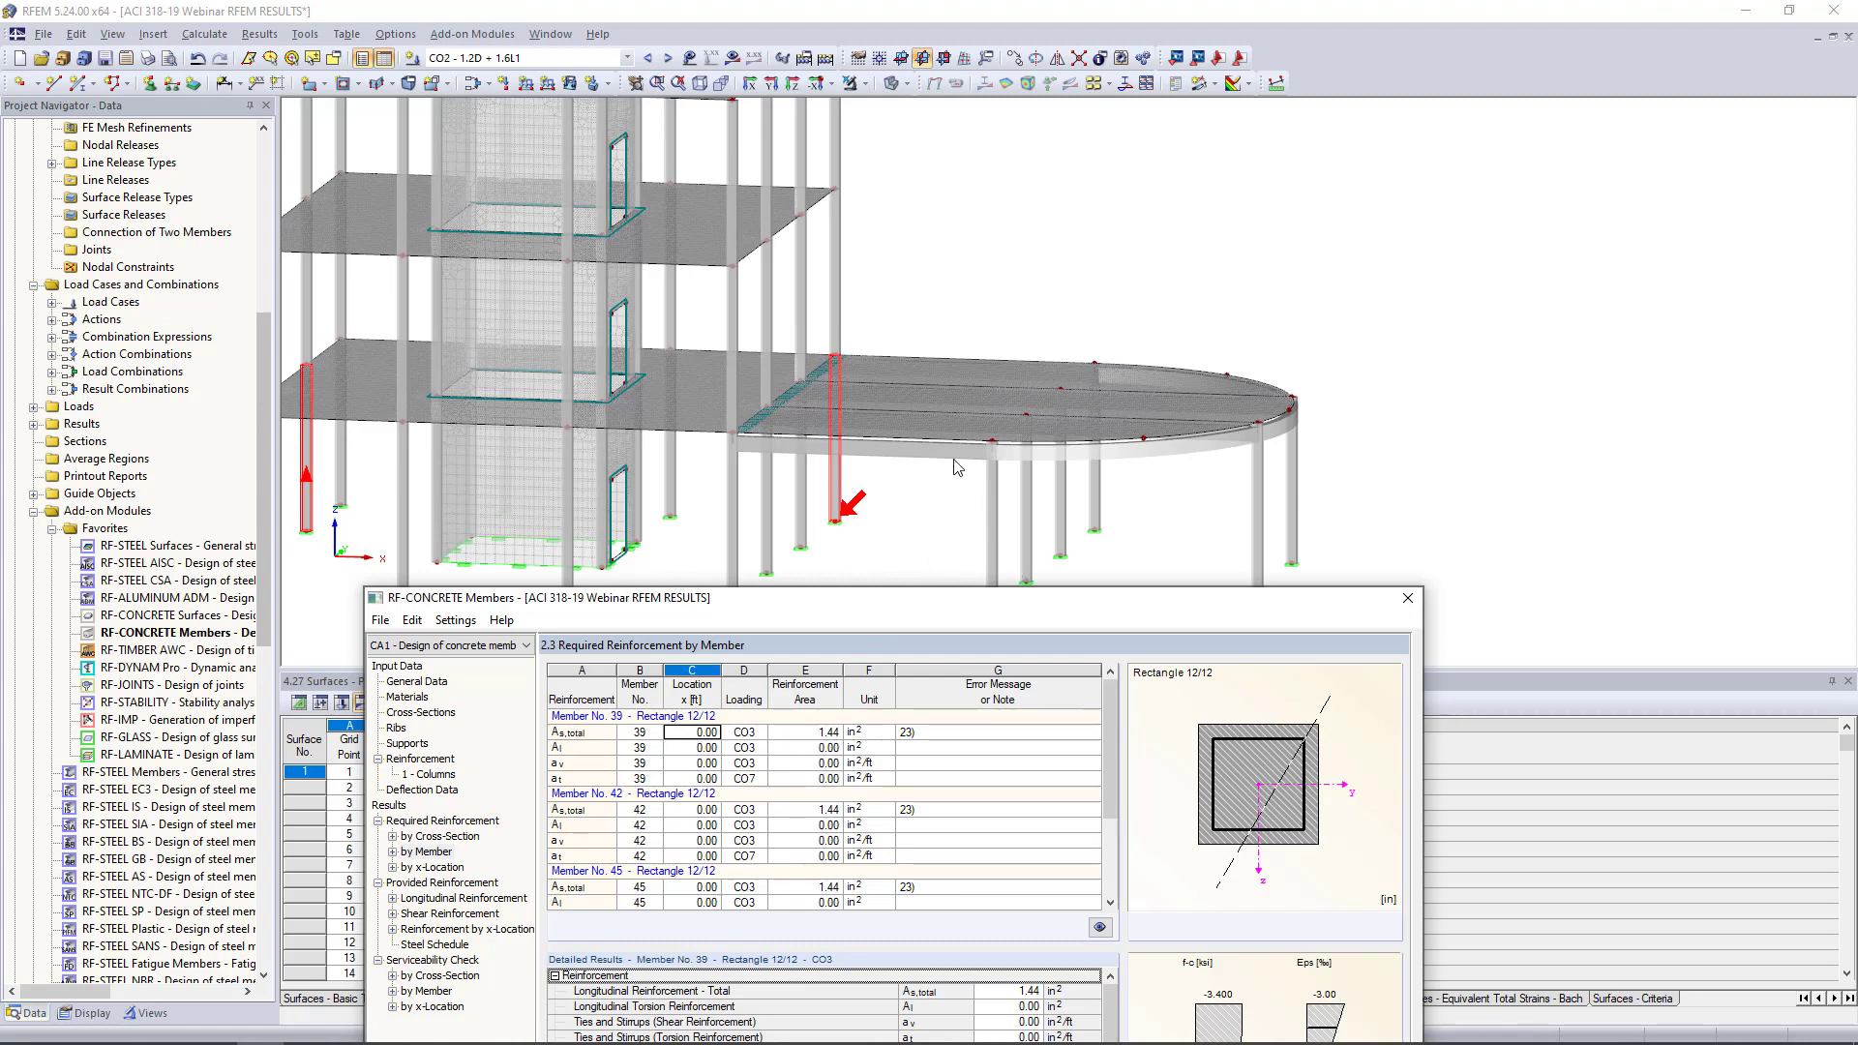
{"action": "left_click", "coordinate": [715, 822]}
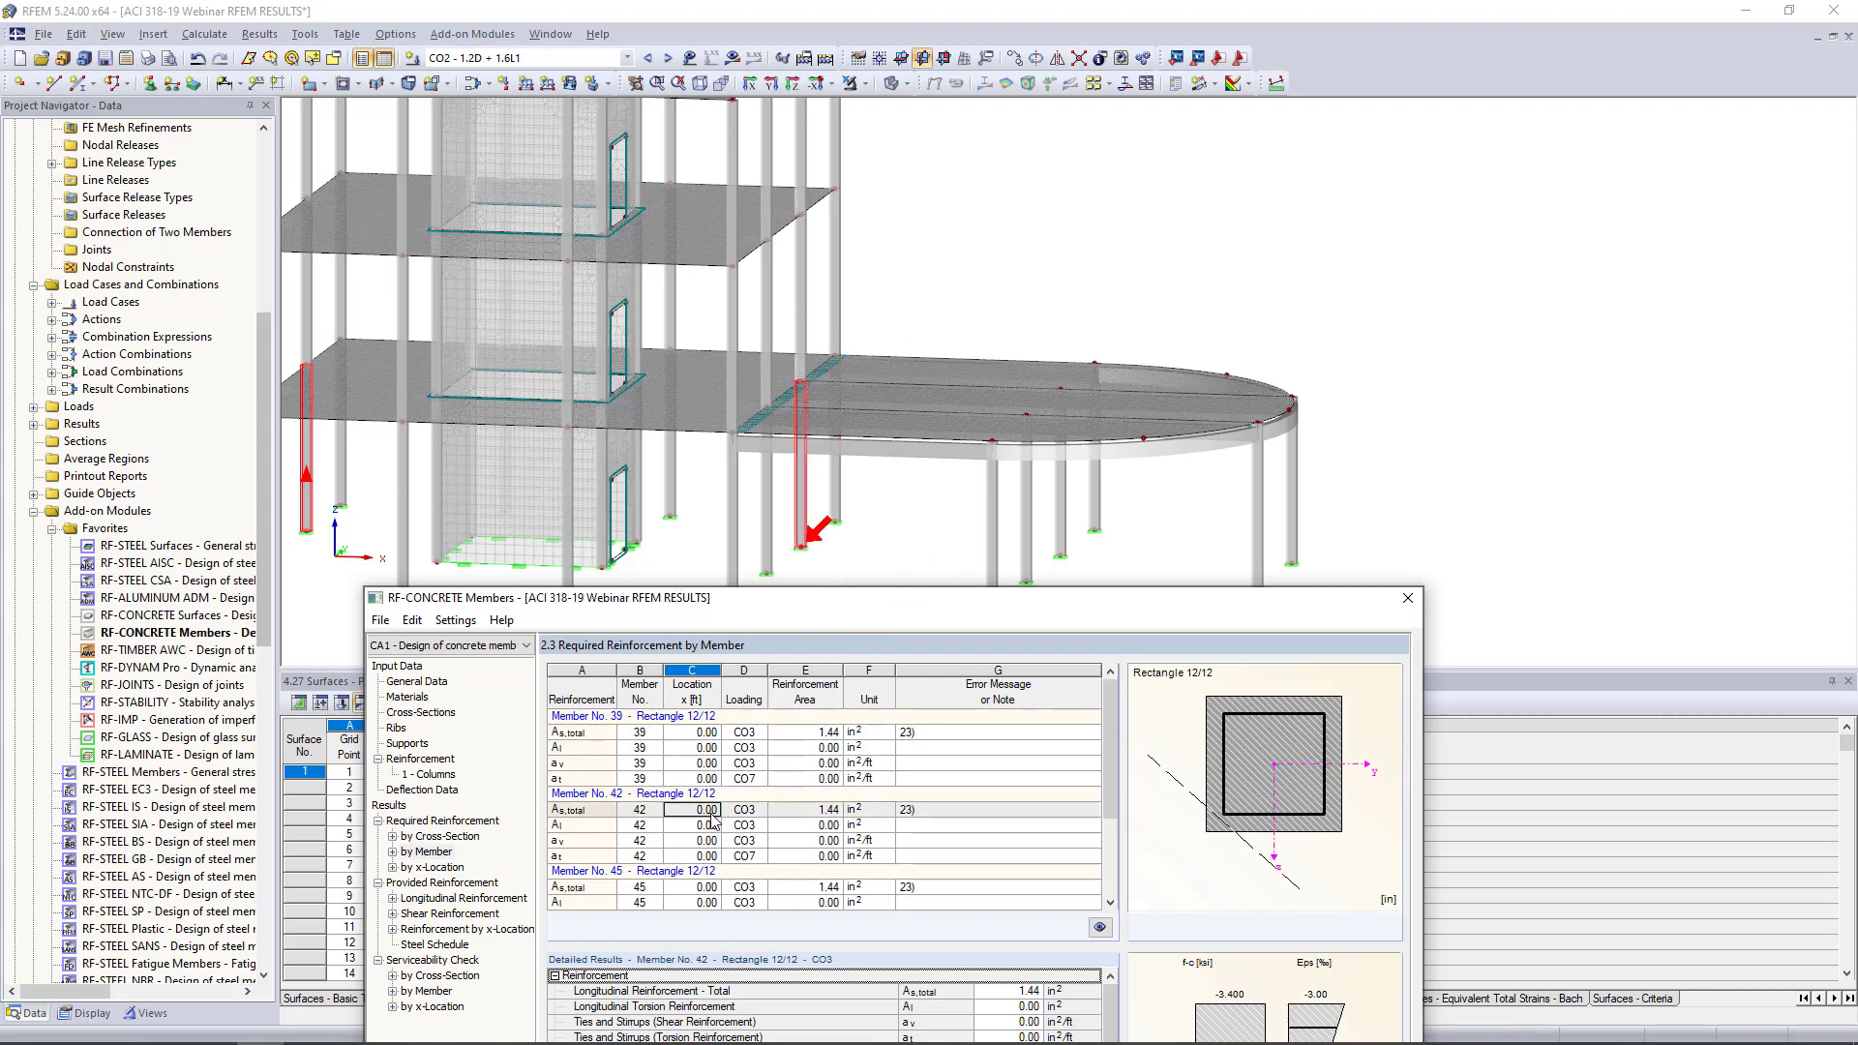
{"action": "left_click", "coordinate": [713, 840]}
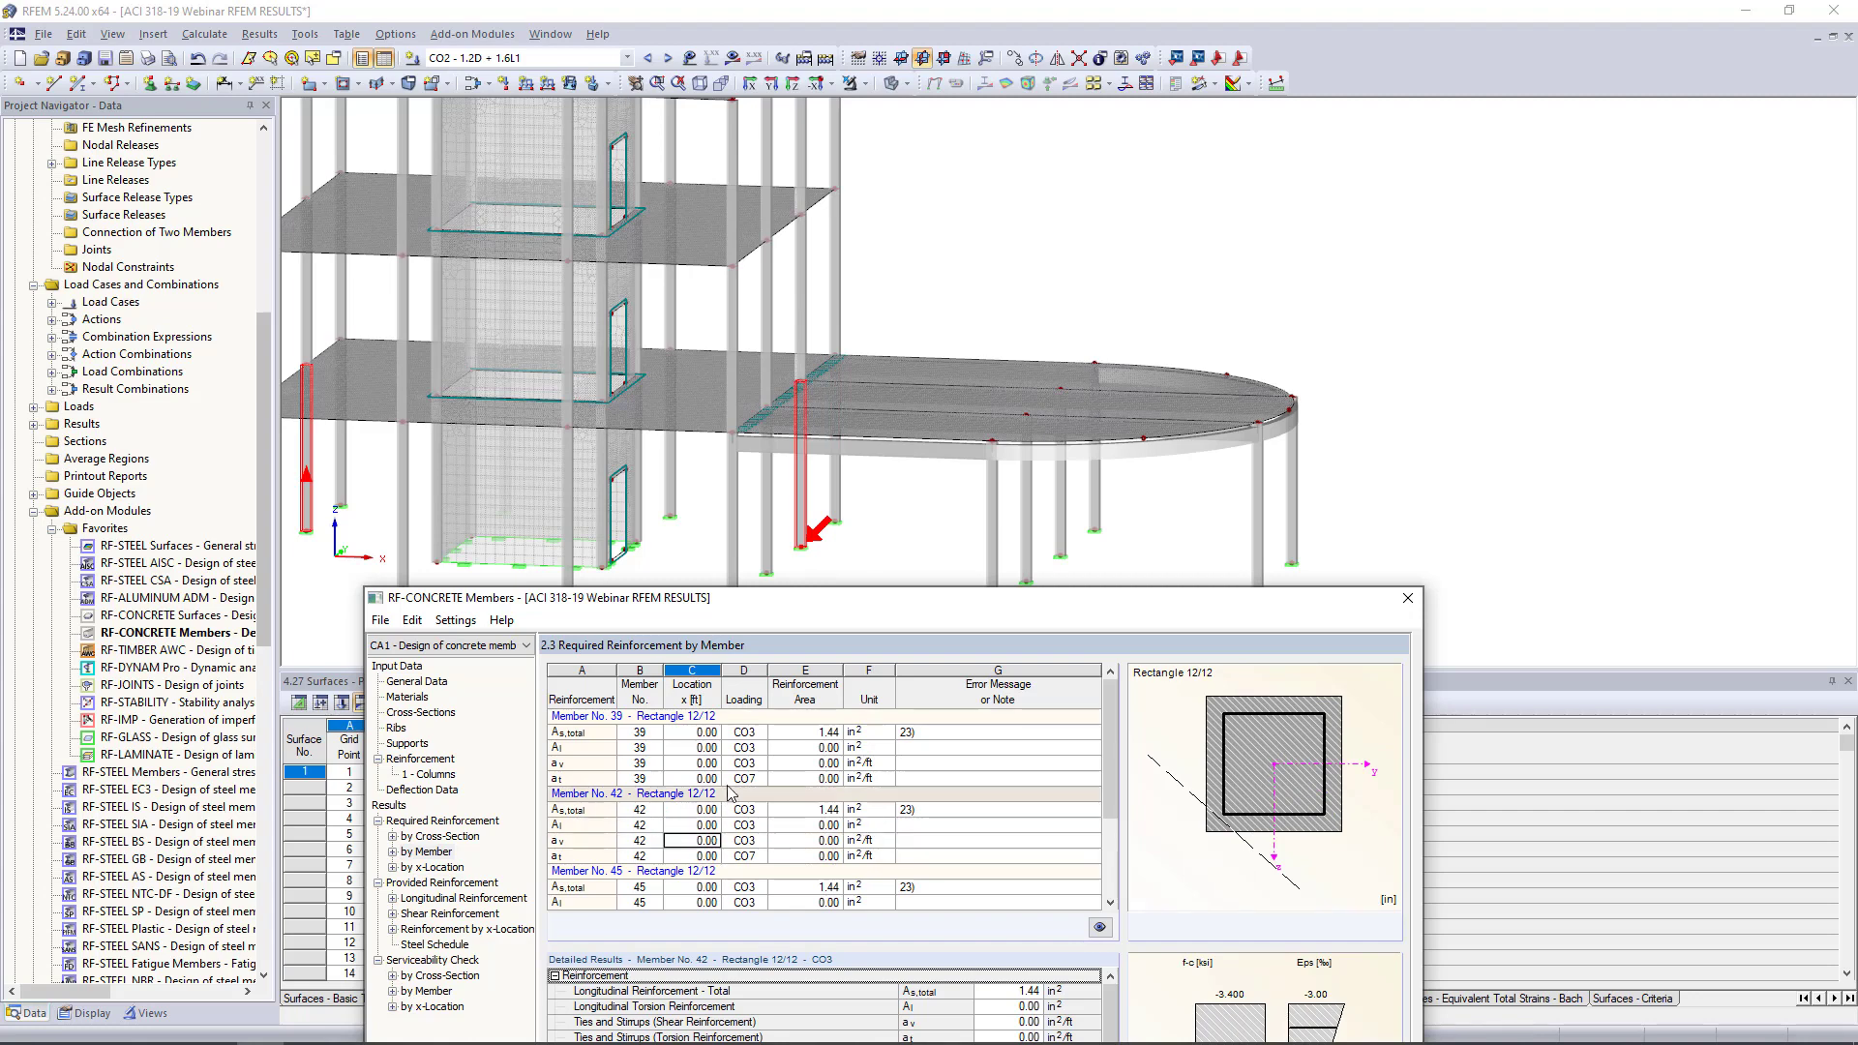
{"action": "left_click", "coordinate": [713, 887]}
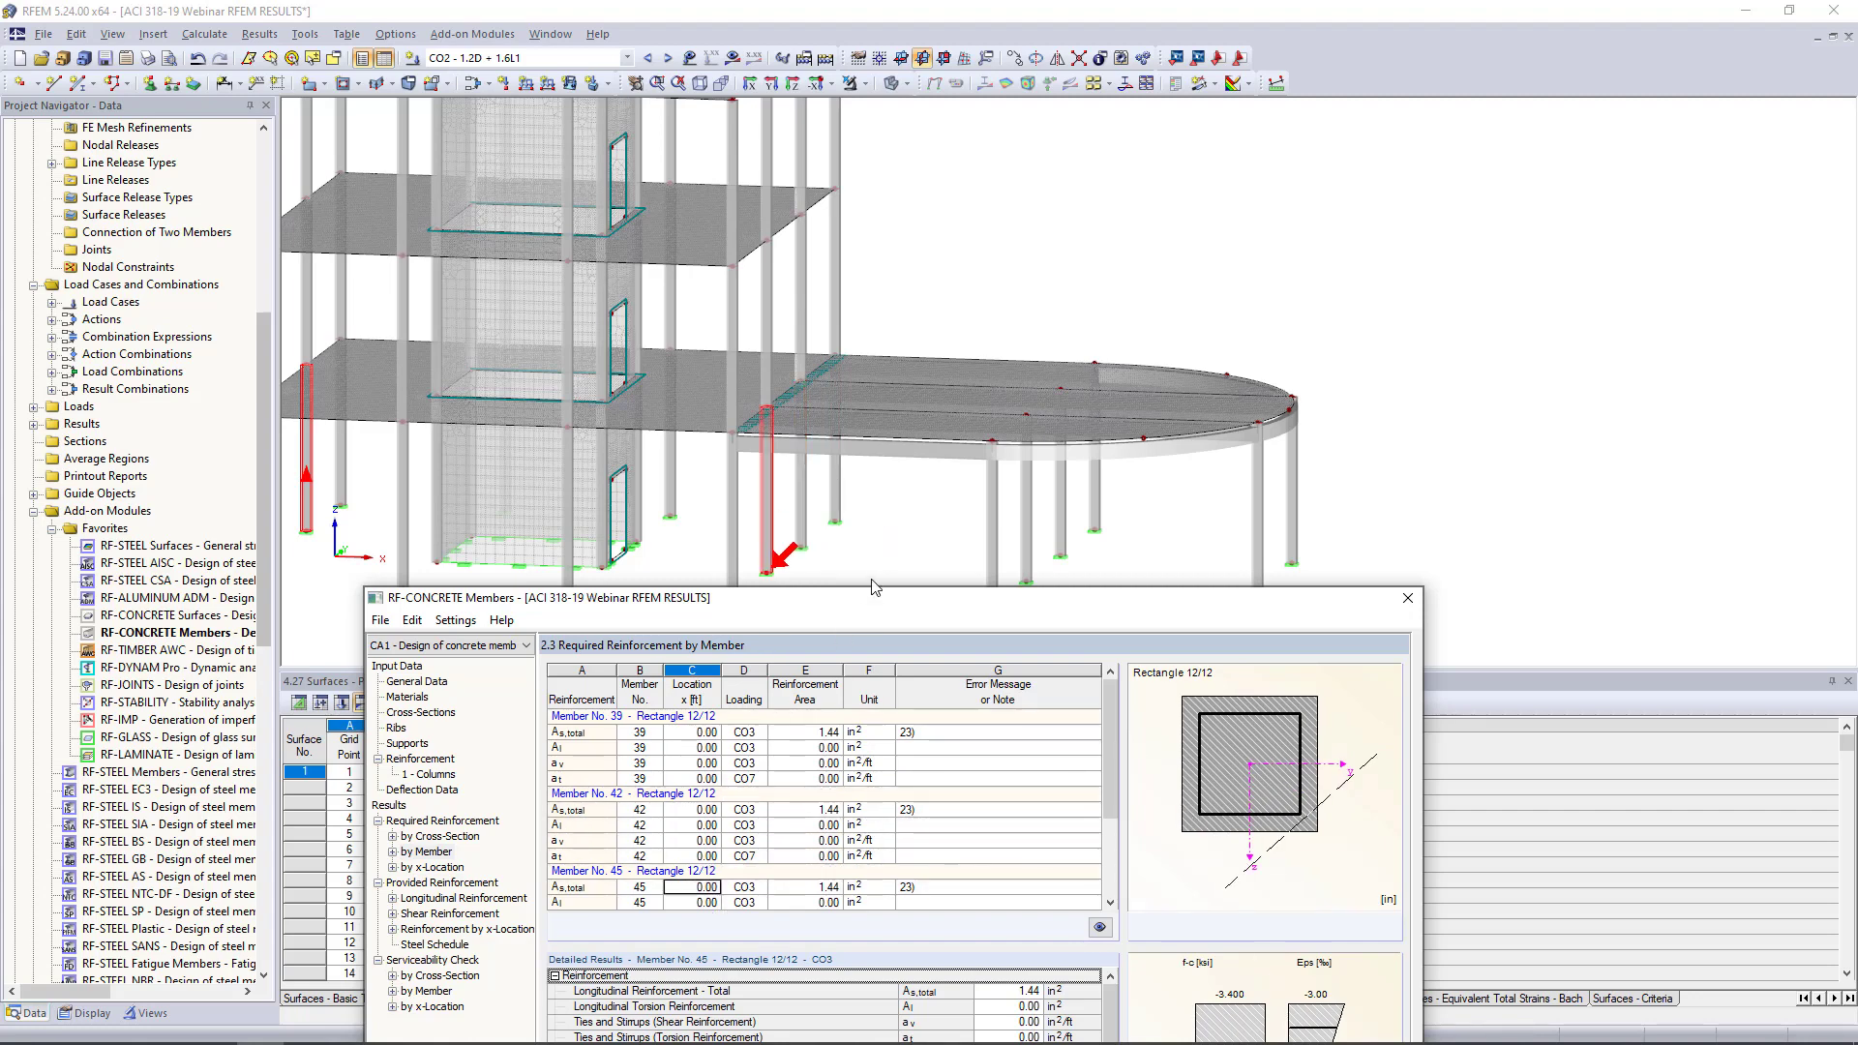
Examine member 42's detailed required reinforcement results down to the shear and torsional capacity
{"action": "left_click_drag", "start_coordinate": [871, 597], "coordinate": [861, 132]}
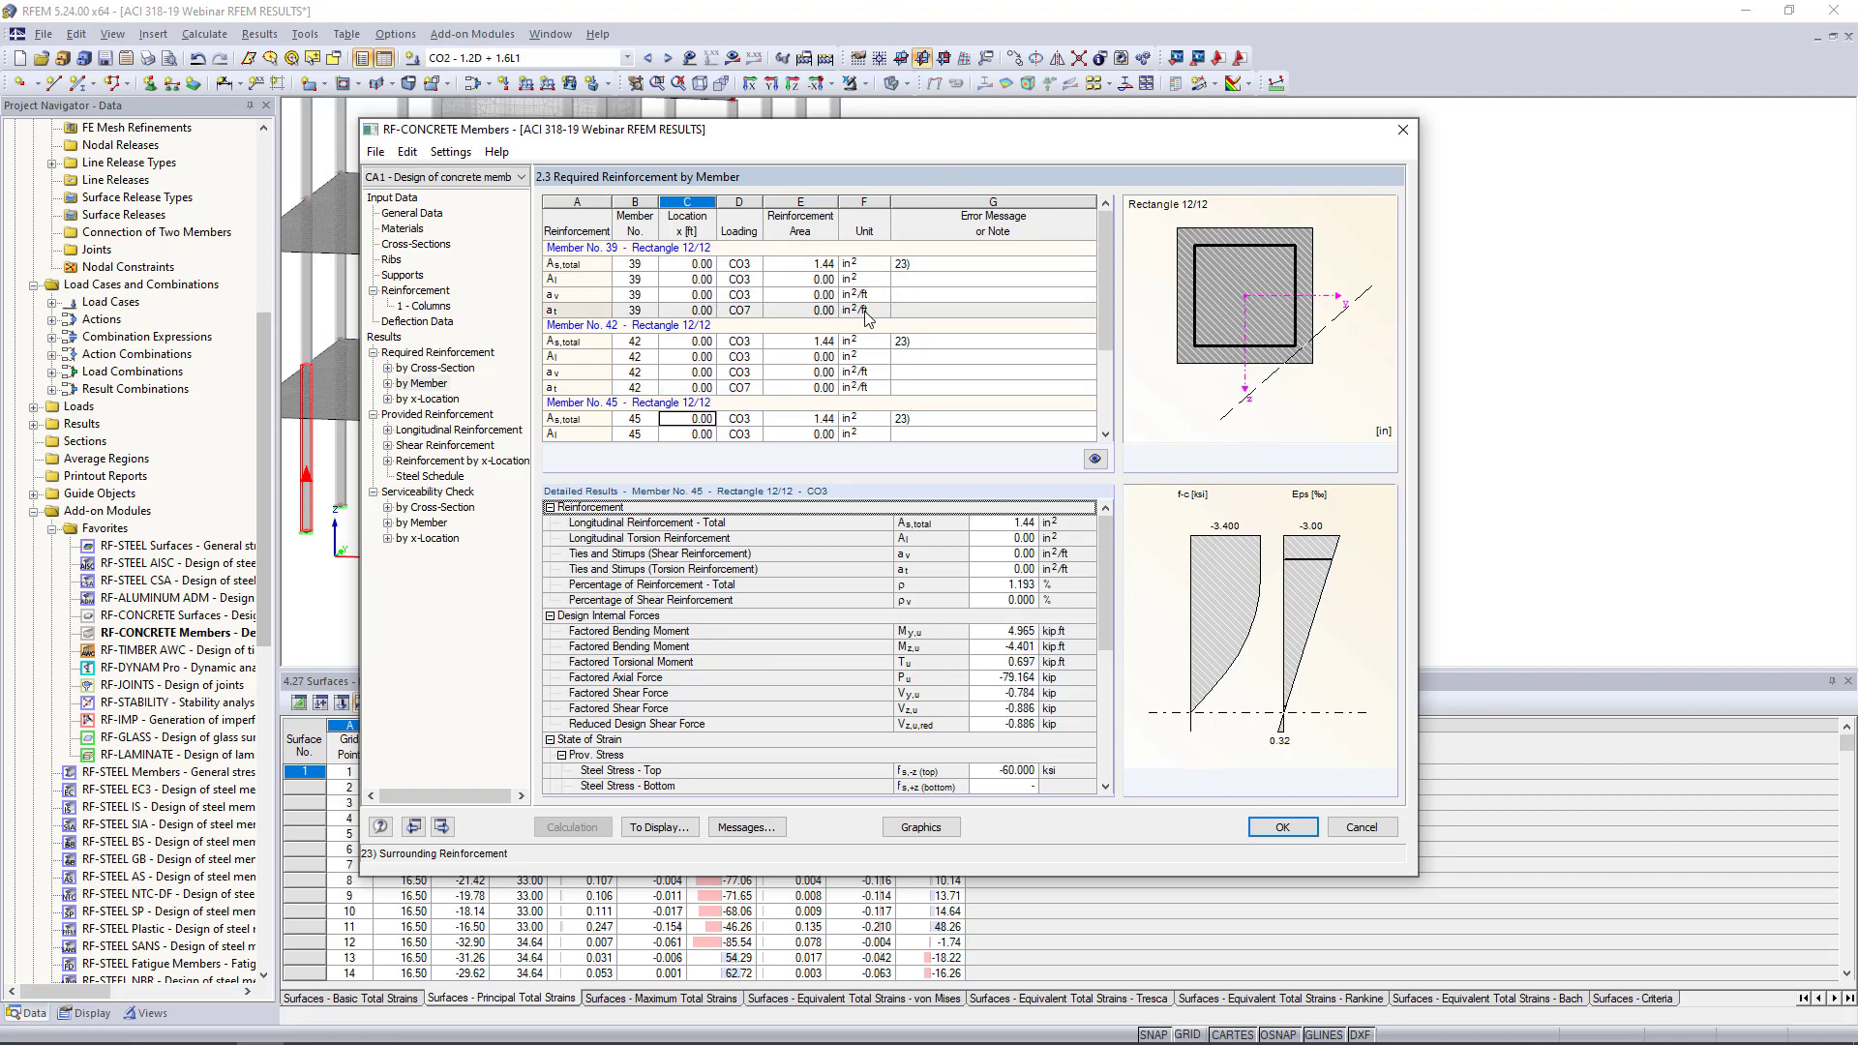
{"action": "left_click", "coordinate": [874, 342]}
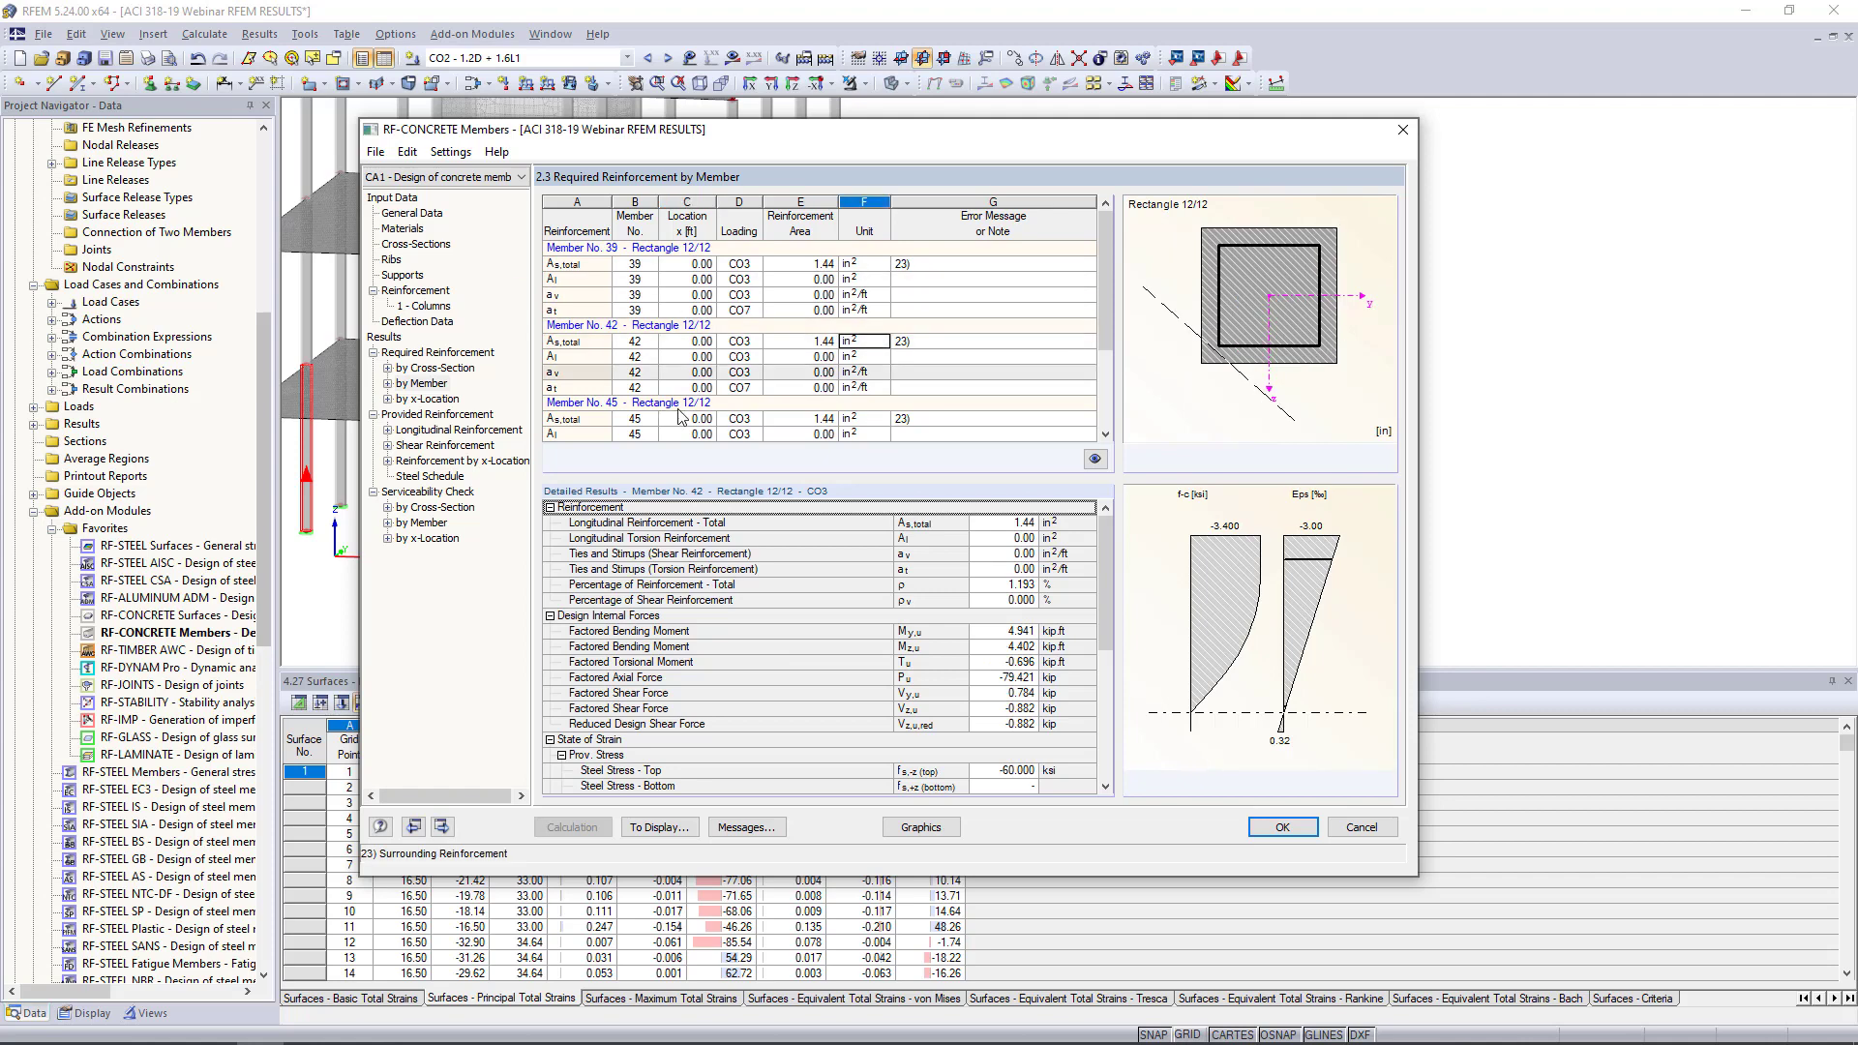
{"action": "left_click_drag", "start_coordinate": [1105, 561], "coordinate": [1100, 699]}
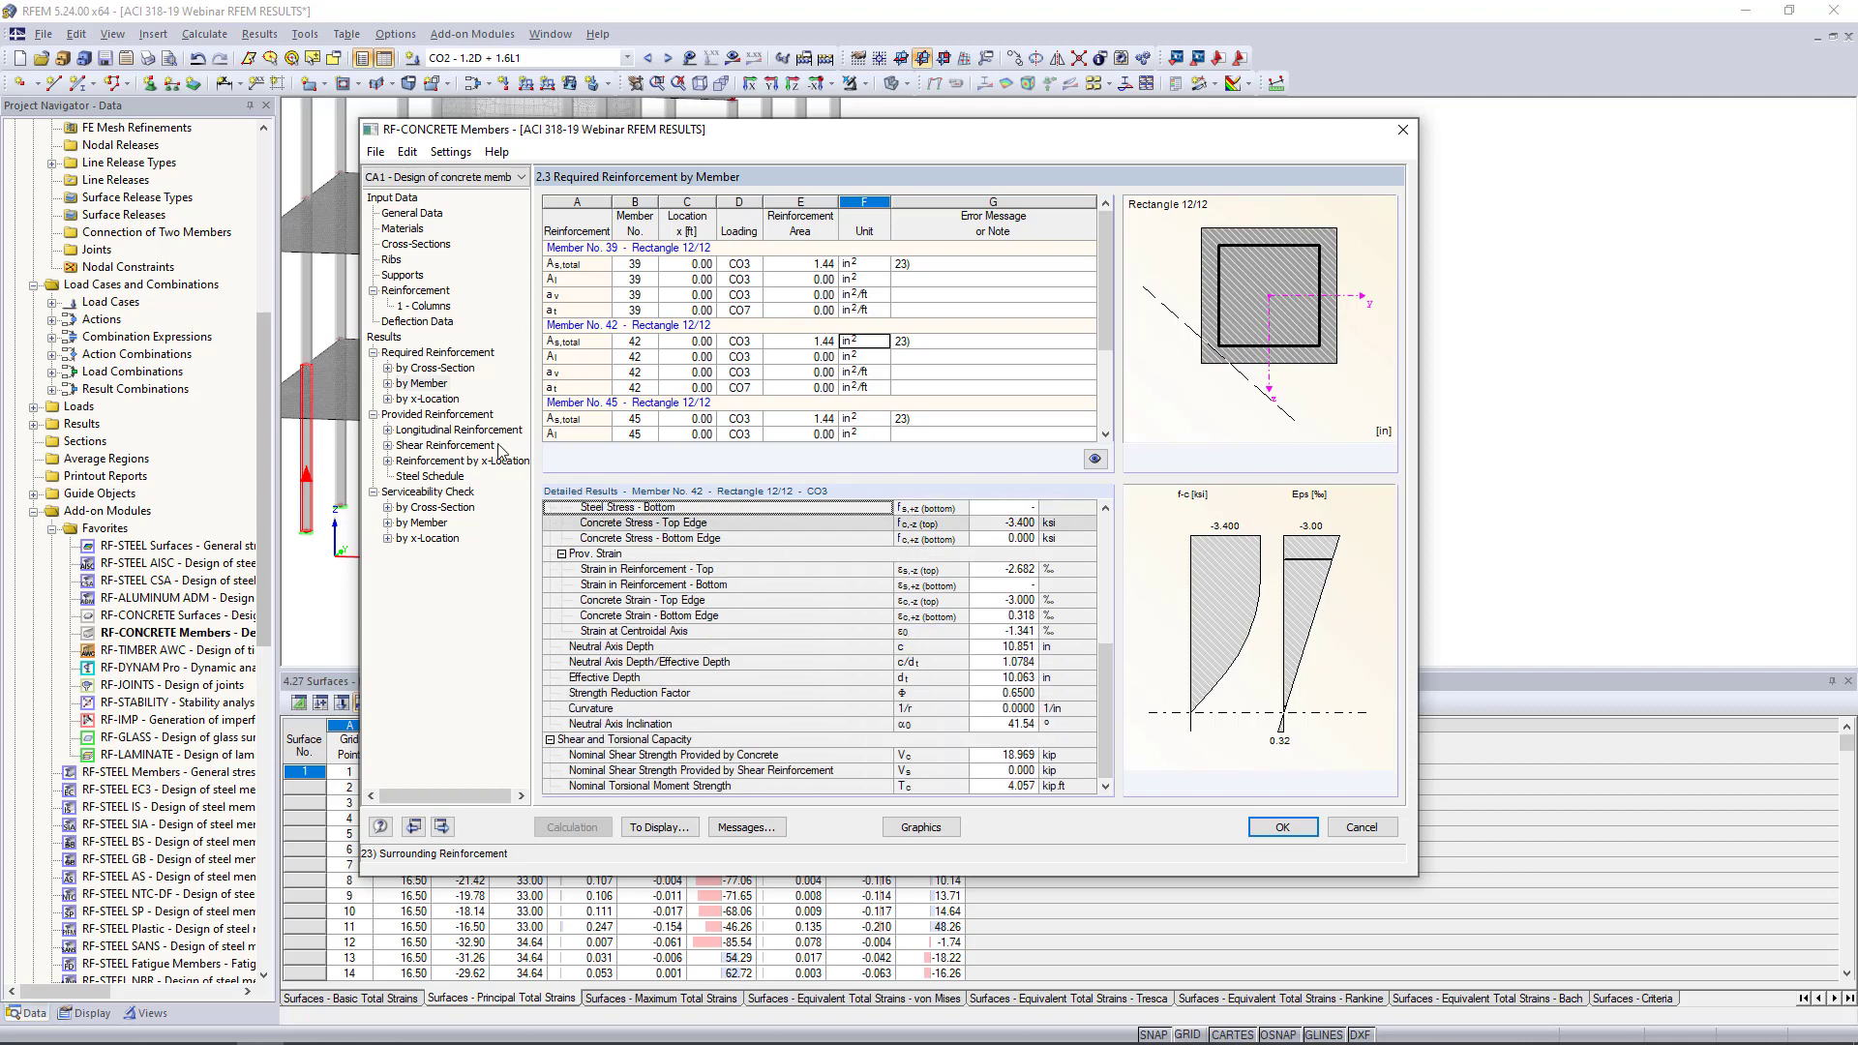
Inspect the provided longitudinal reinforcement of member 39 in a 3D view from several angles
{"action": "left_click", "coordinate": [460, 432]}
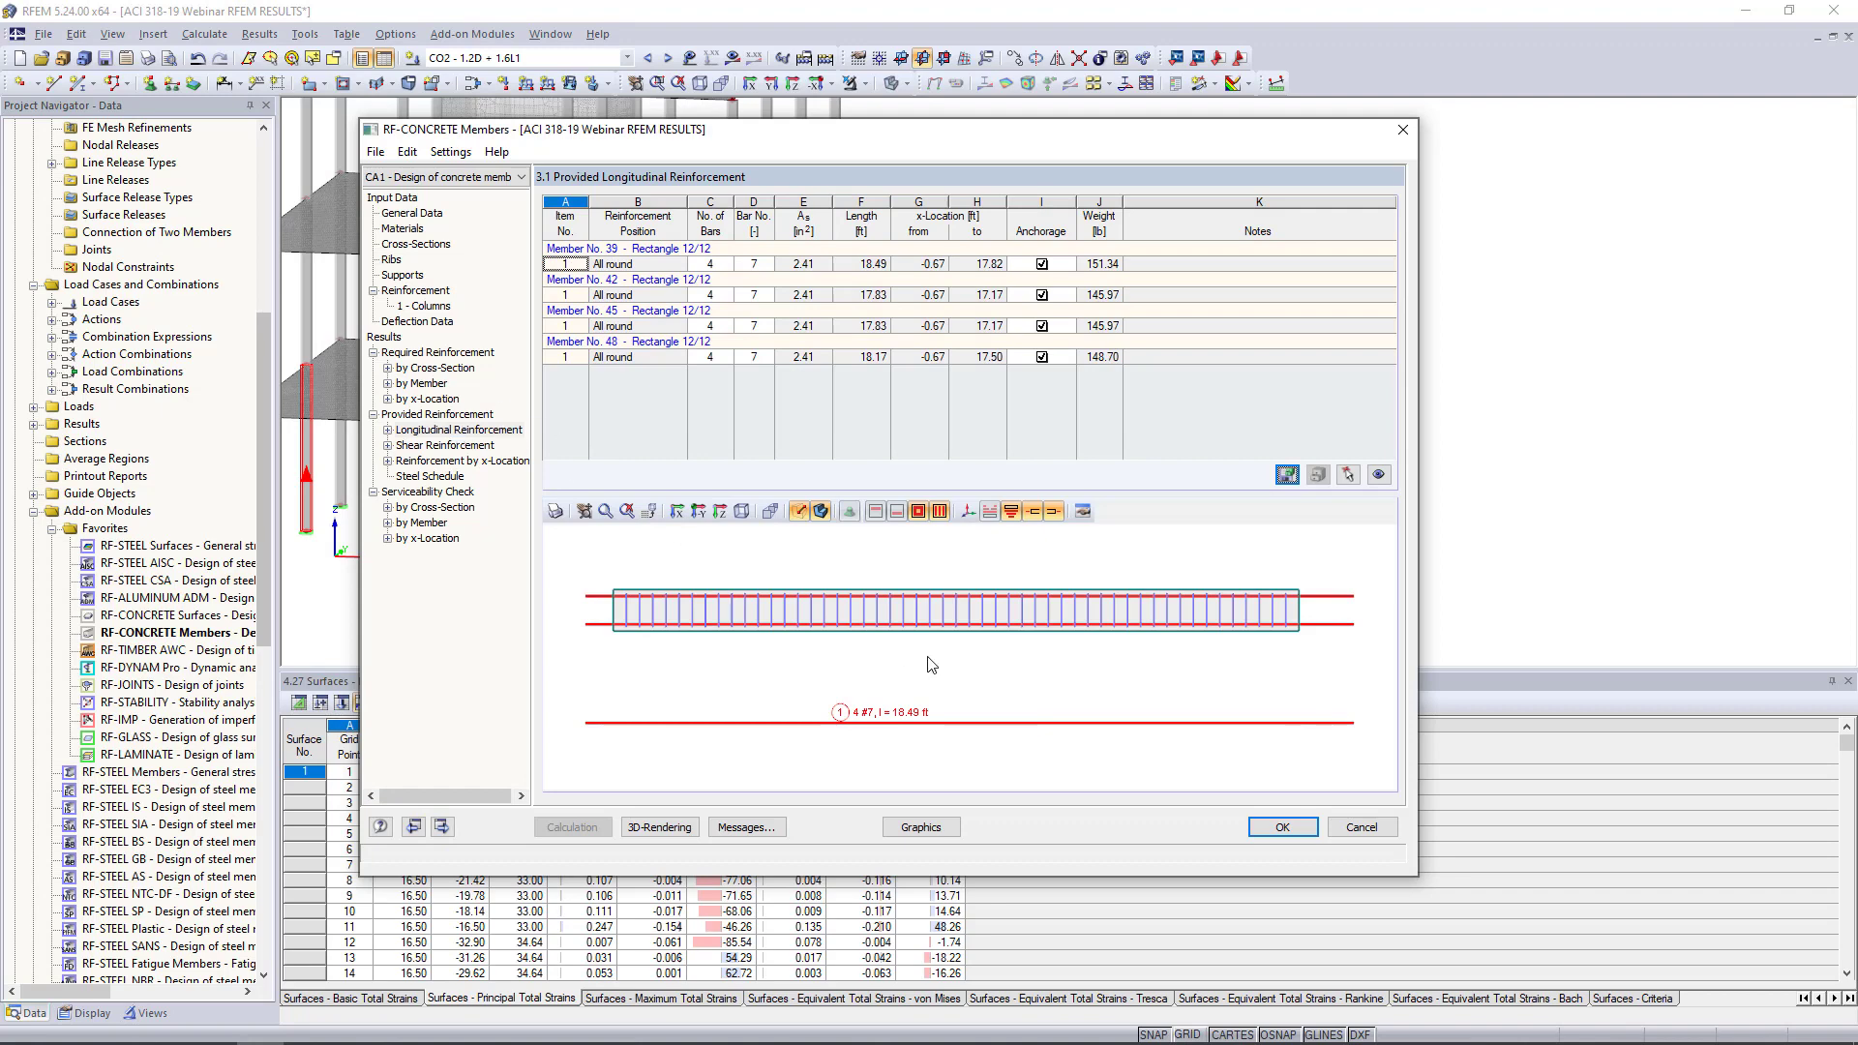
{"action": "scroll", "coordinate": [1138, 697], "scroll_direction": "up", "scroll_amount": 1}
{"action": "mouse_move", "coordinate": [1136, 688]}
{"action": "middle_mouse_down", "text": "ctrl"}
{"action": "mouse_move", "coordinate": [958, 693]}
{"action": "mouse_move", "coordinate": [889, 720]}
{"action": "middle_mouse_up", "text": "ctrl"}
{"action": "scroll", "coordinate": [902, 714], "scroll_direction": "down", "scroll_amount": 1}
{"action": "mouse_move", "coordinate": [1049, 641]}
{"action": "middle_mouse_down", "text": "ctrl"}
{"action": "mouse_move", "coordinate": [1087, 722]}
{"action": "mouse_move", "coordinate": [988, 663]}
{"action": "middle_mouse_up", "text": "ctrl"}
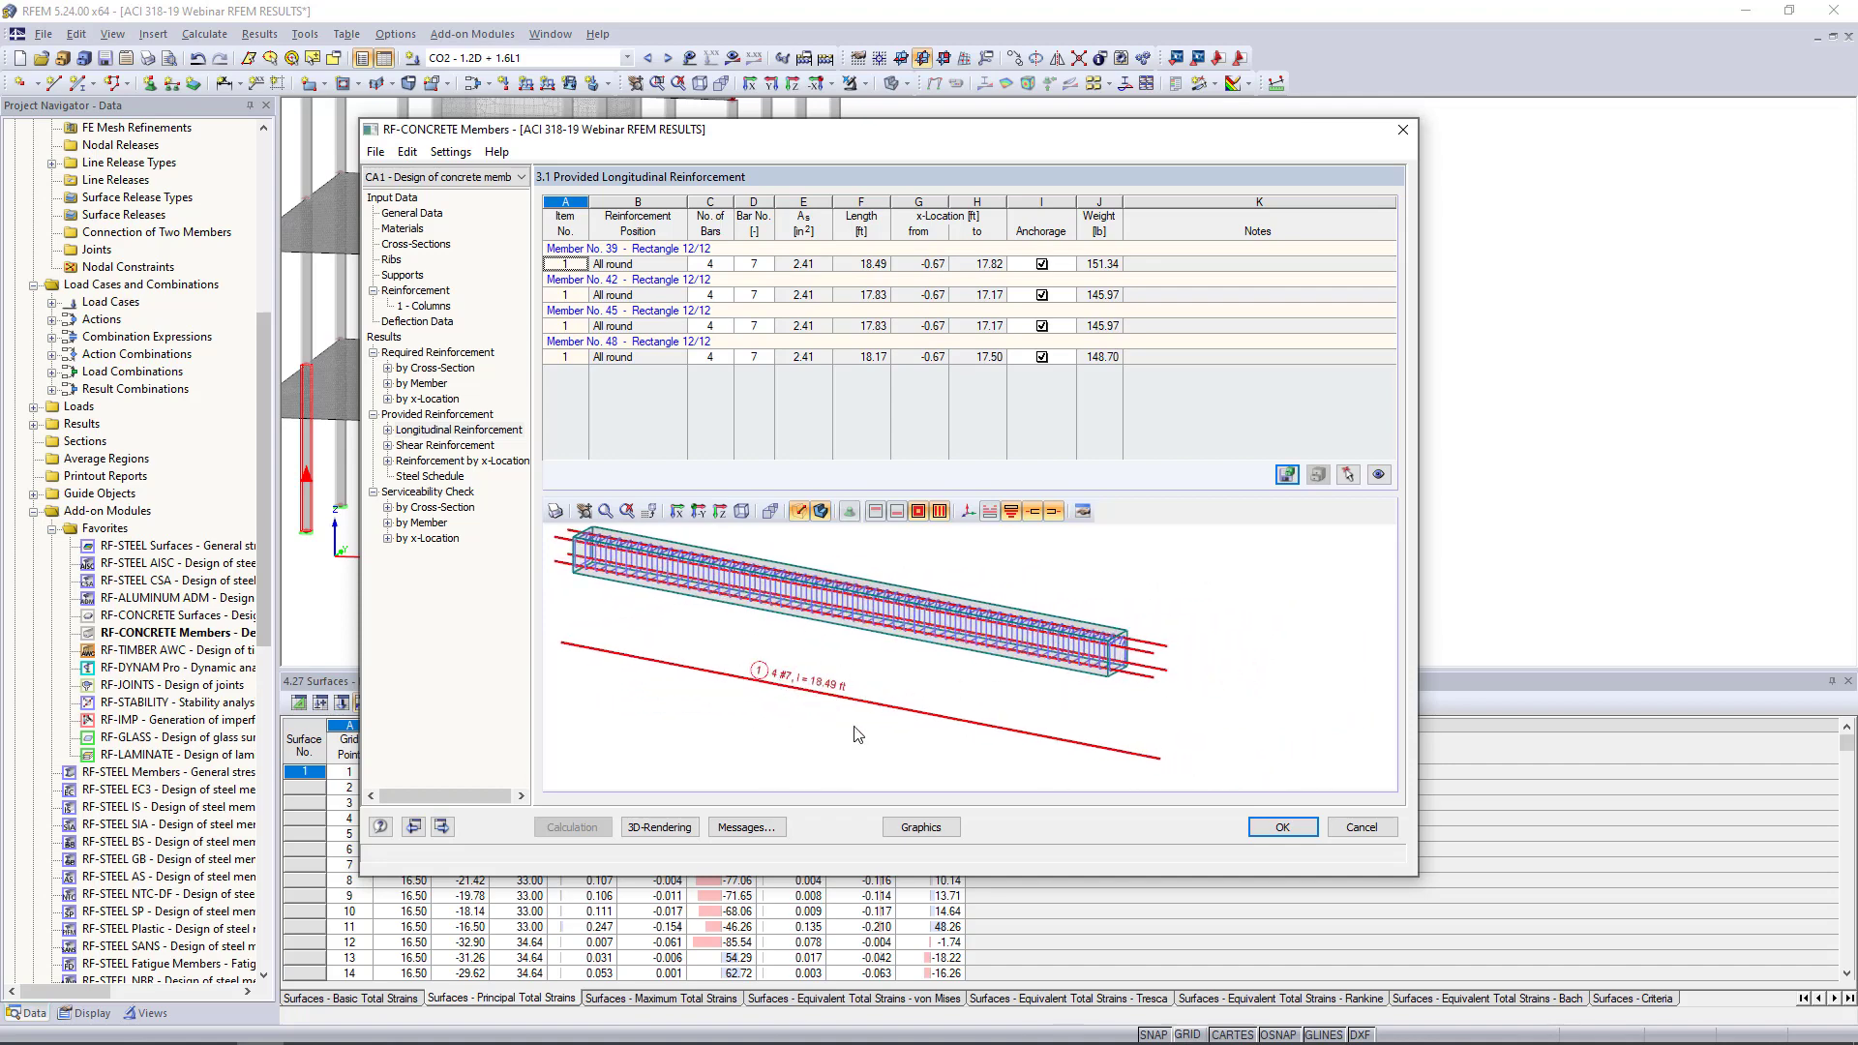
{"action": "mouse_move", "coordinate": [1142, 714]}
{"action": "middle_mouse_down", "text": "ctrl"}
{"action": "mouse_move", "coordinate": [759, 622]}
{"action": "mouse_move", "coordinate": [734, 573]}
{"action": "mouse_move", "coordinate": [910, 631]}
{"action": "middle_mouse_up", "text": "ctrl"}
{"action": "scroll", "coordinate": [910, 631], "scroll_direction": "up", "scroll_amount": 5}
{"action": "scroll", "coordinate": [909, 631], "scroll_direction": "down", "scroll_amount": 4}
{"action": "scroll", "coordinate": [1108, 740], "scroll_direction": "down", "scroll_amount": 1}
Show the provided shear reinforcement and inspect member 39's stirrup layout in an enlarged 3D view
{"action": "left_click", "coordinate": [447, 446]}
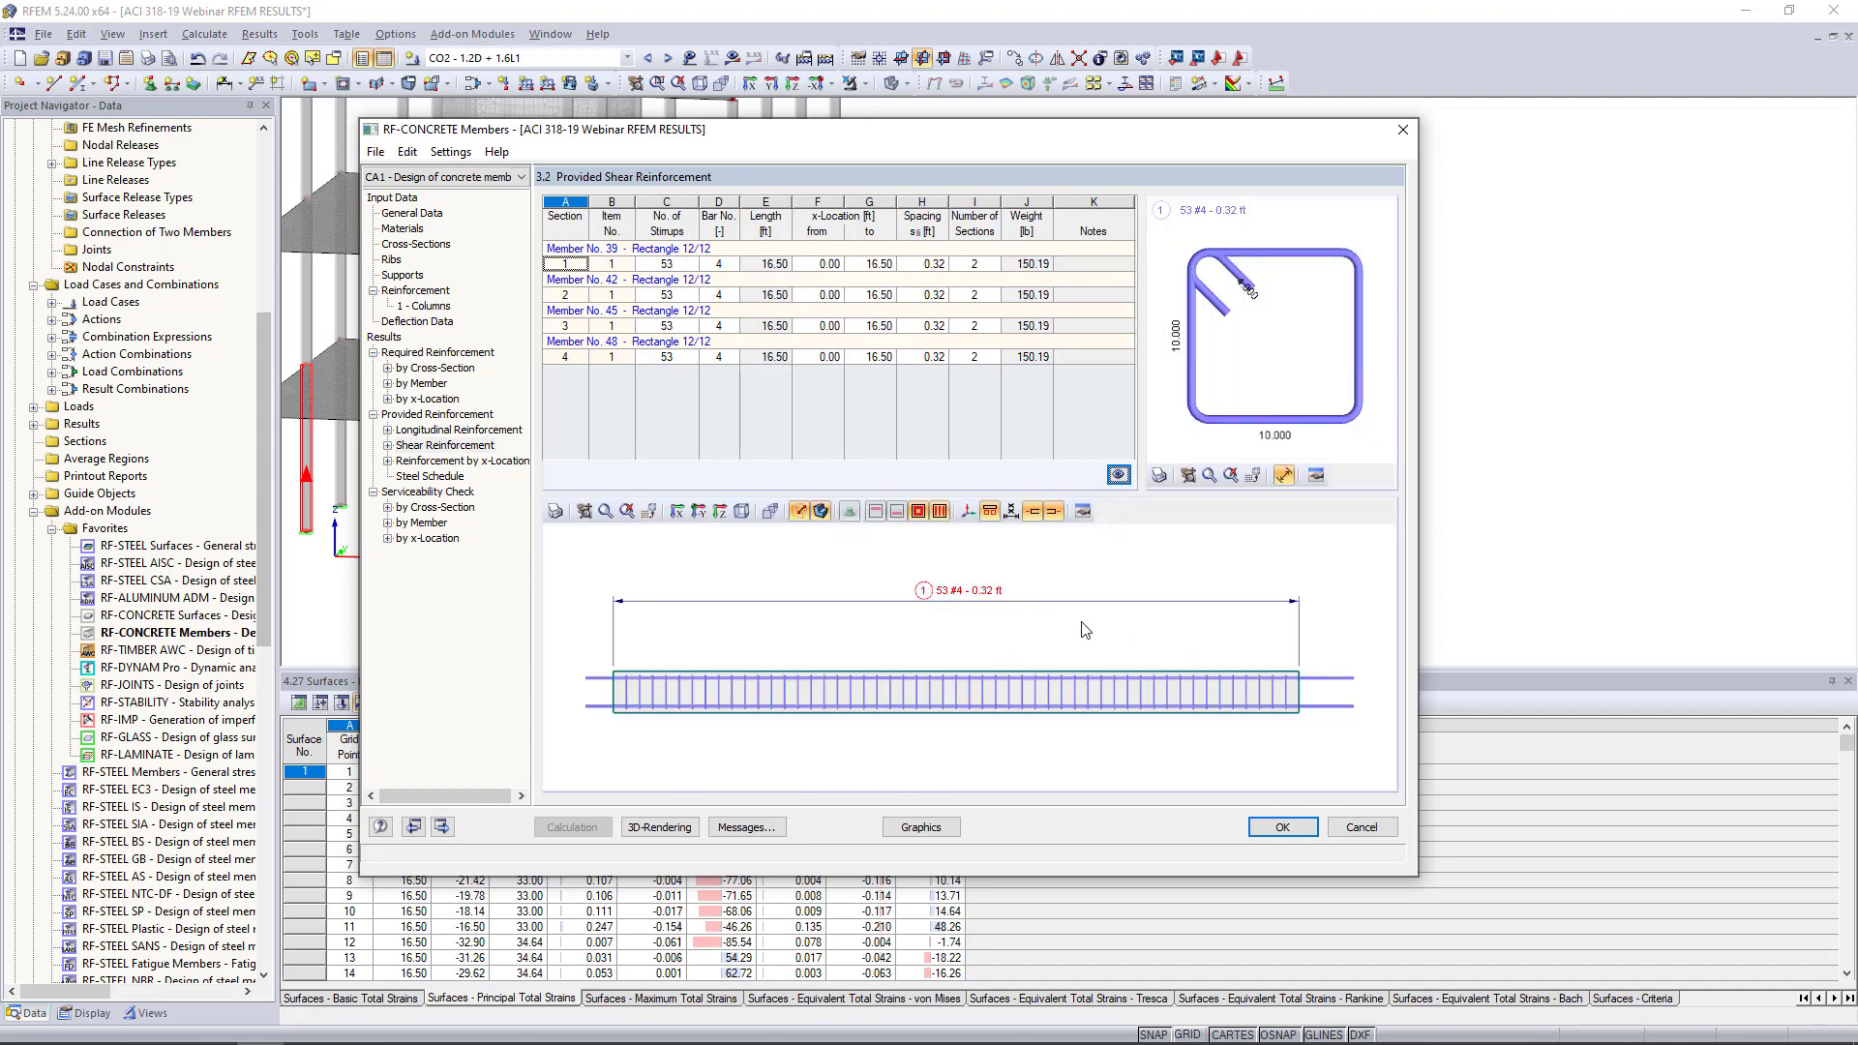
{"action": "middle_click_drag", "start_coordinate": [1124, 605], "coordinate": [1083, 631], "text": "ctrl"}
{"action": "double_click", "coordinate": [1103, 585]}
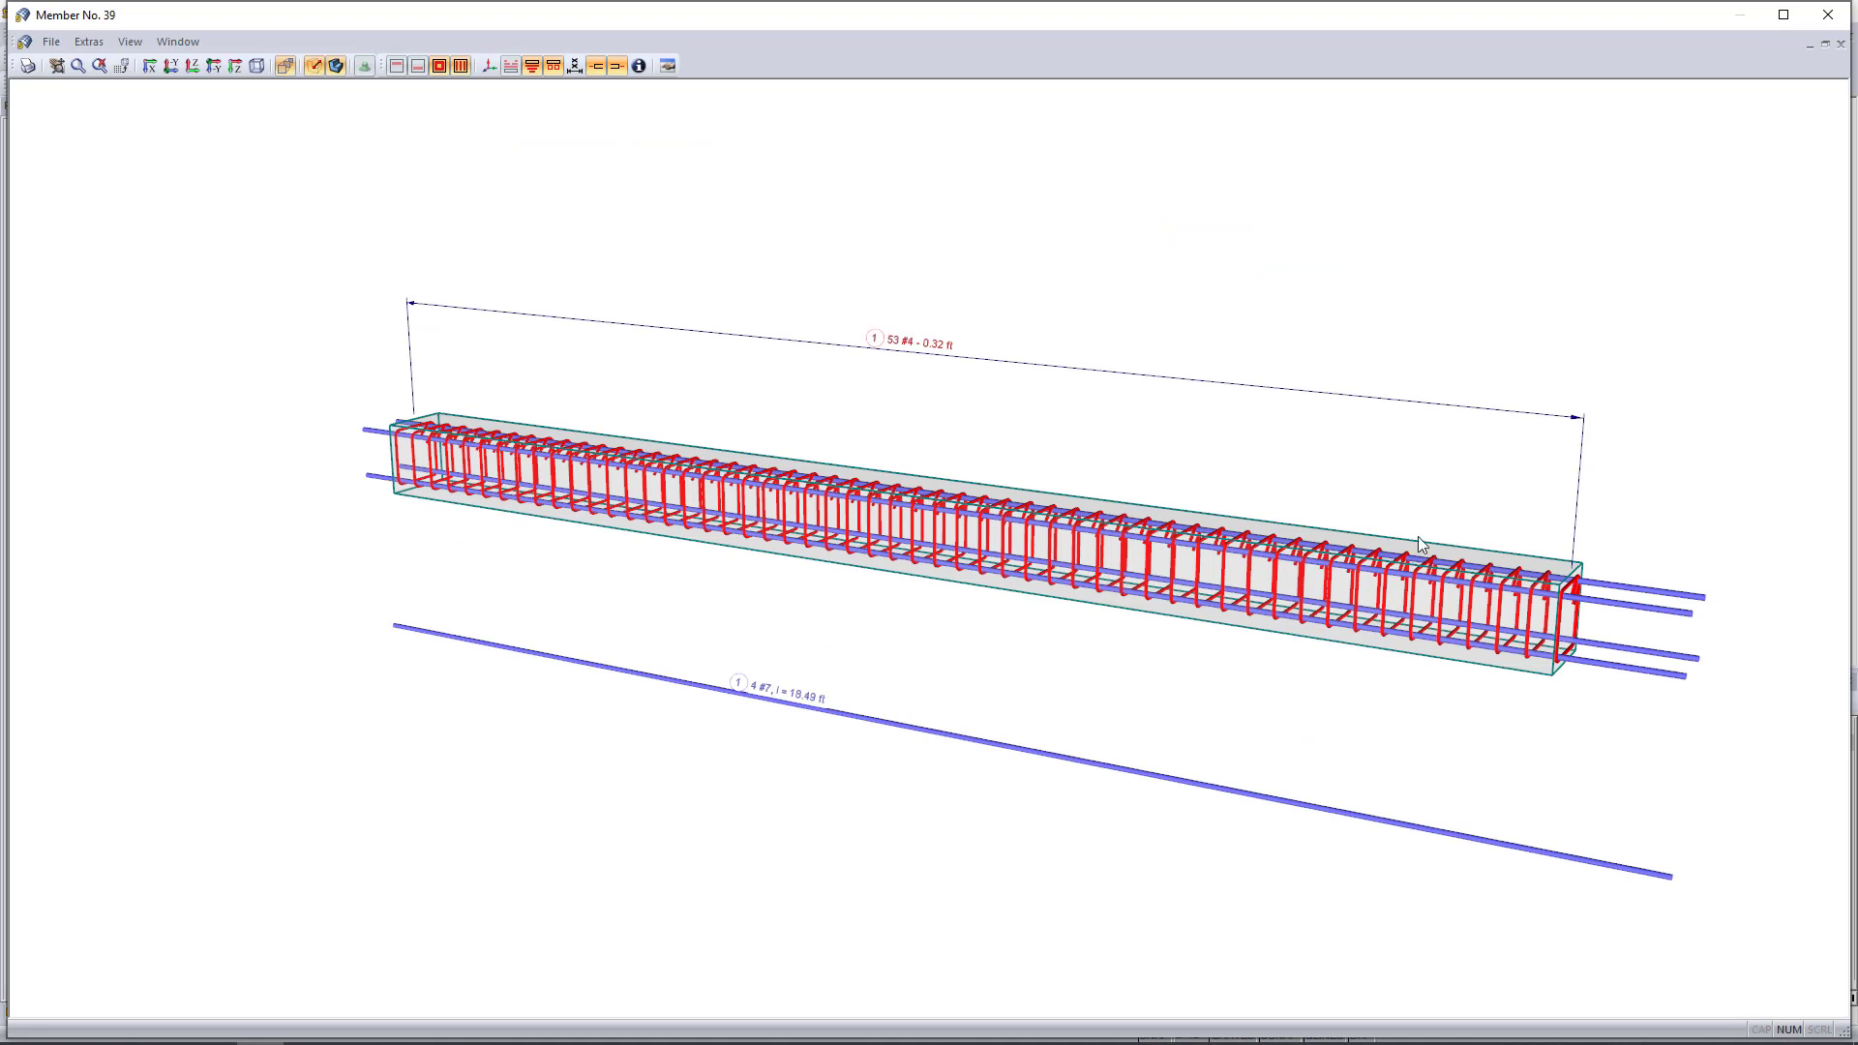
{"action": "middle_click_drag", "start_coordinate": [1226, 498], "coordinate": [1146, 475], "text": "ctrl"}
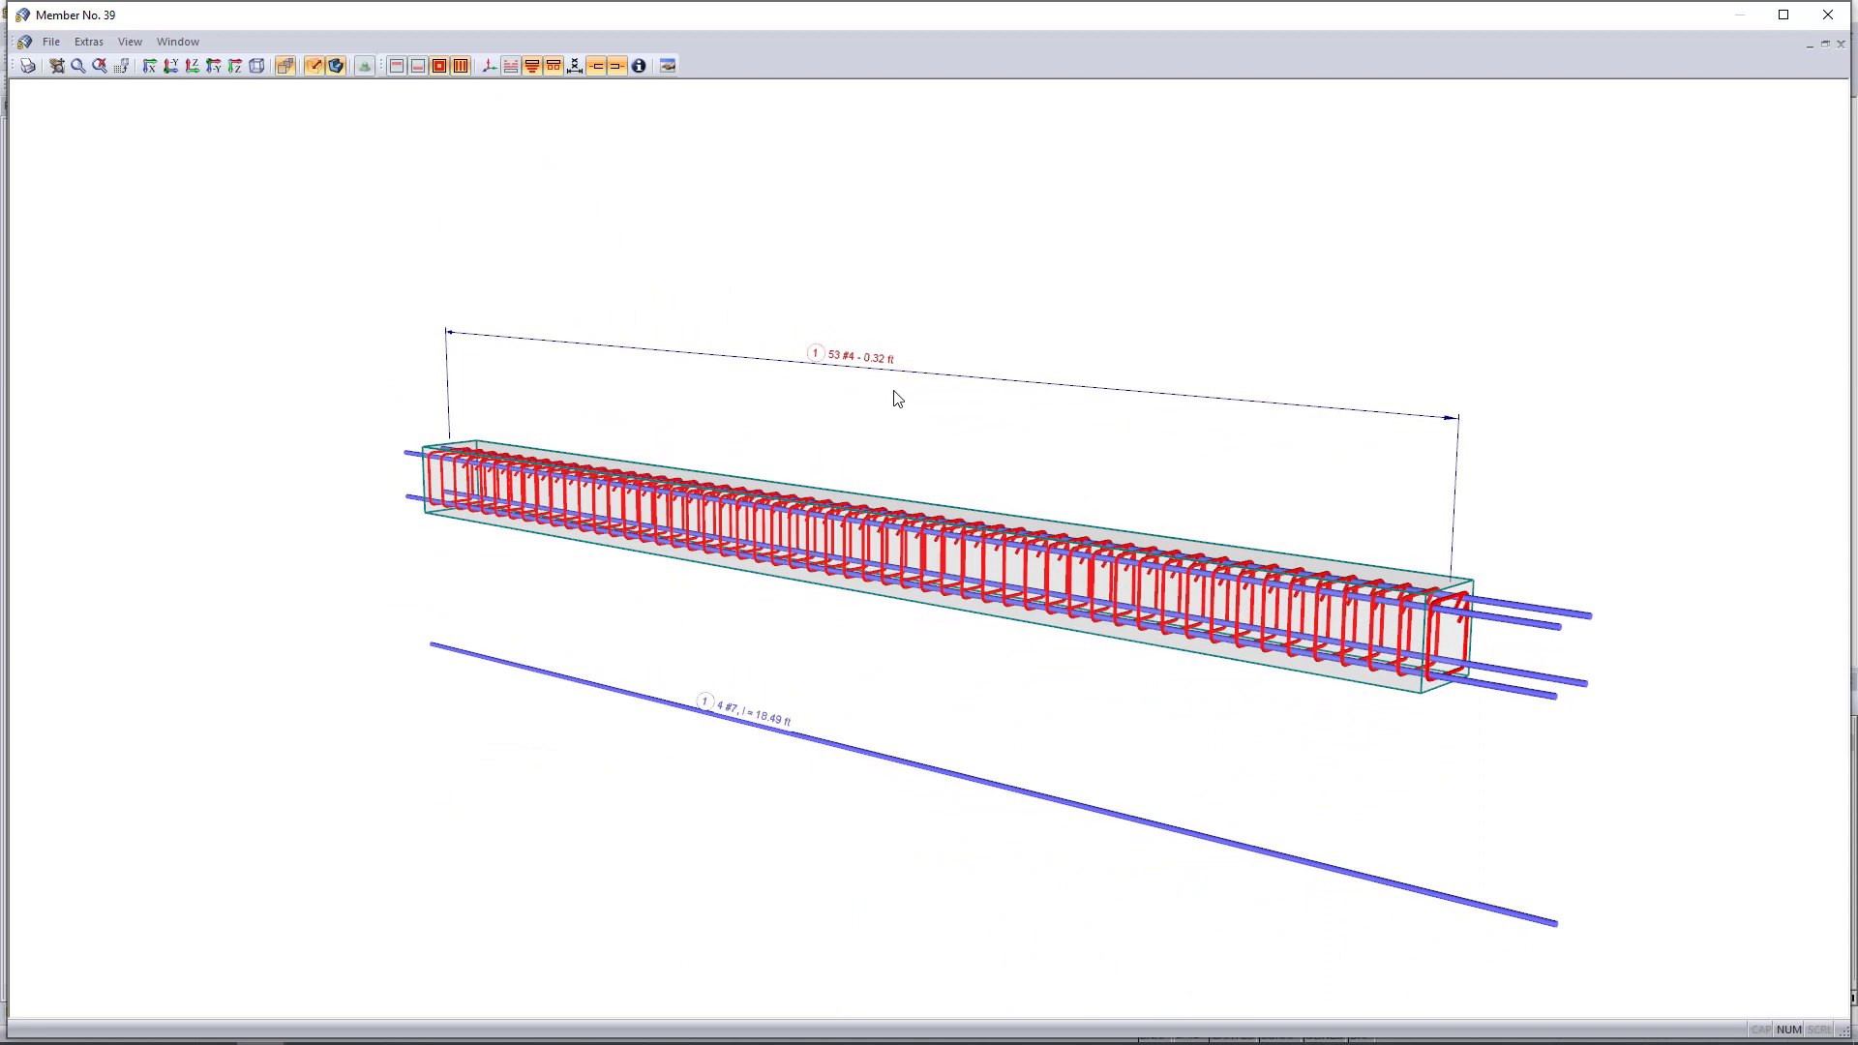
Change member 39's stirrups to bar No. 3 with a spacing of 0.25 ft
{"action": "double_click", "coordinate": [868, 356]}
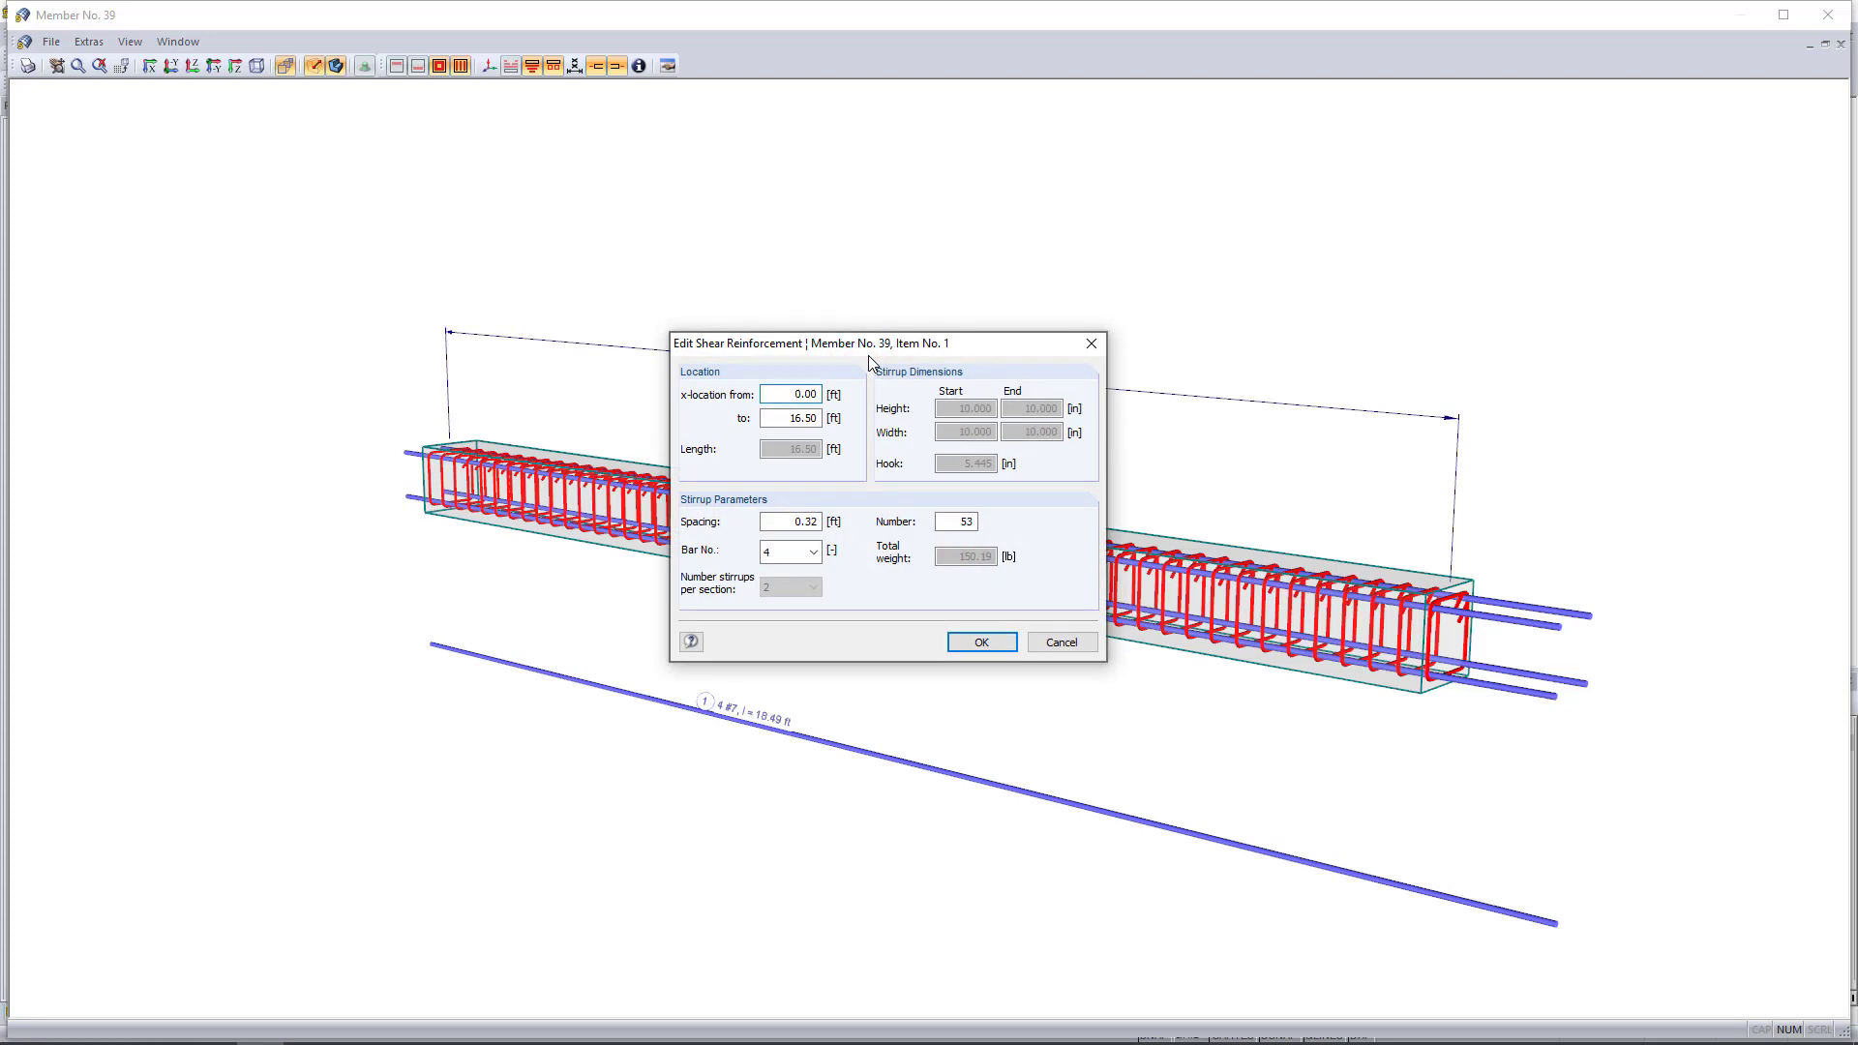
{"action": "left_click_drag", "start_coordinate": [872, 343], "coordinate": [866, 461]}
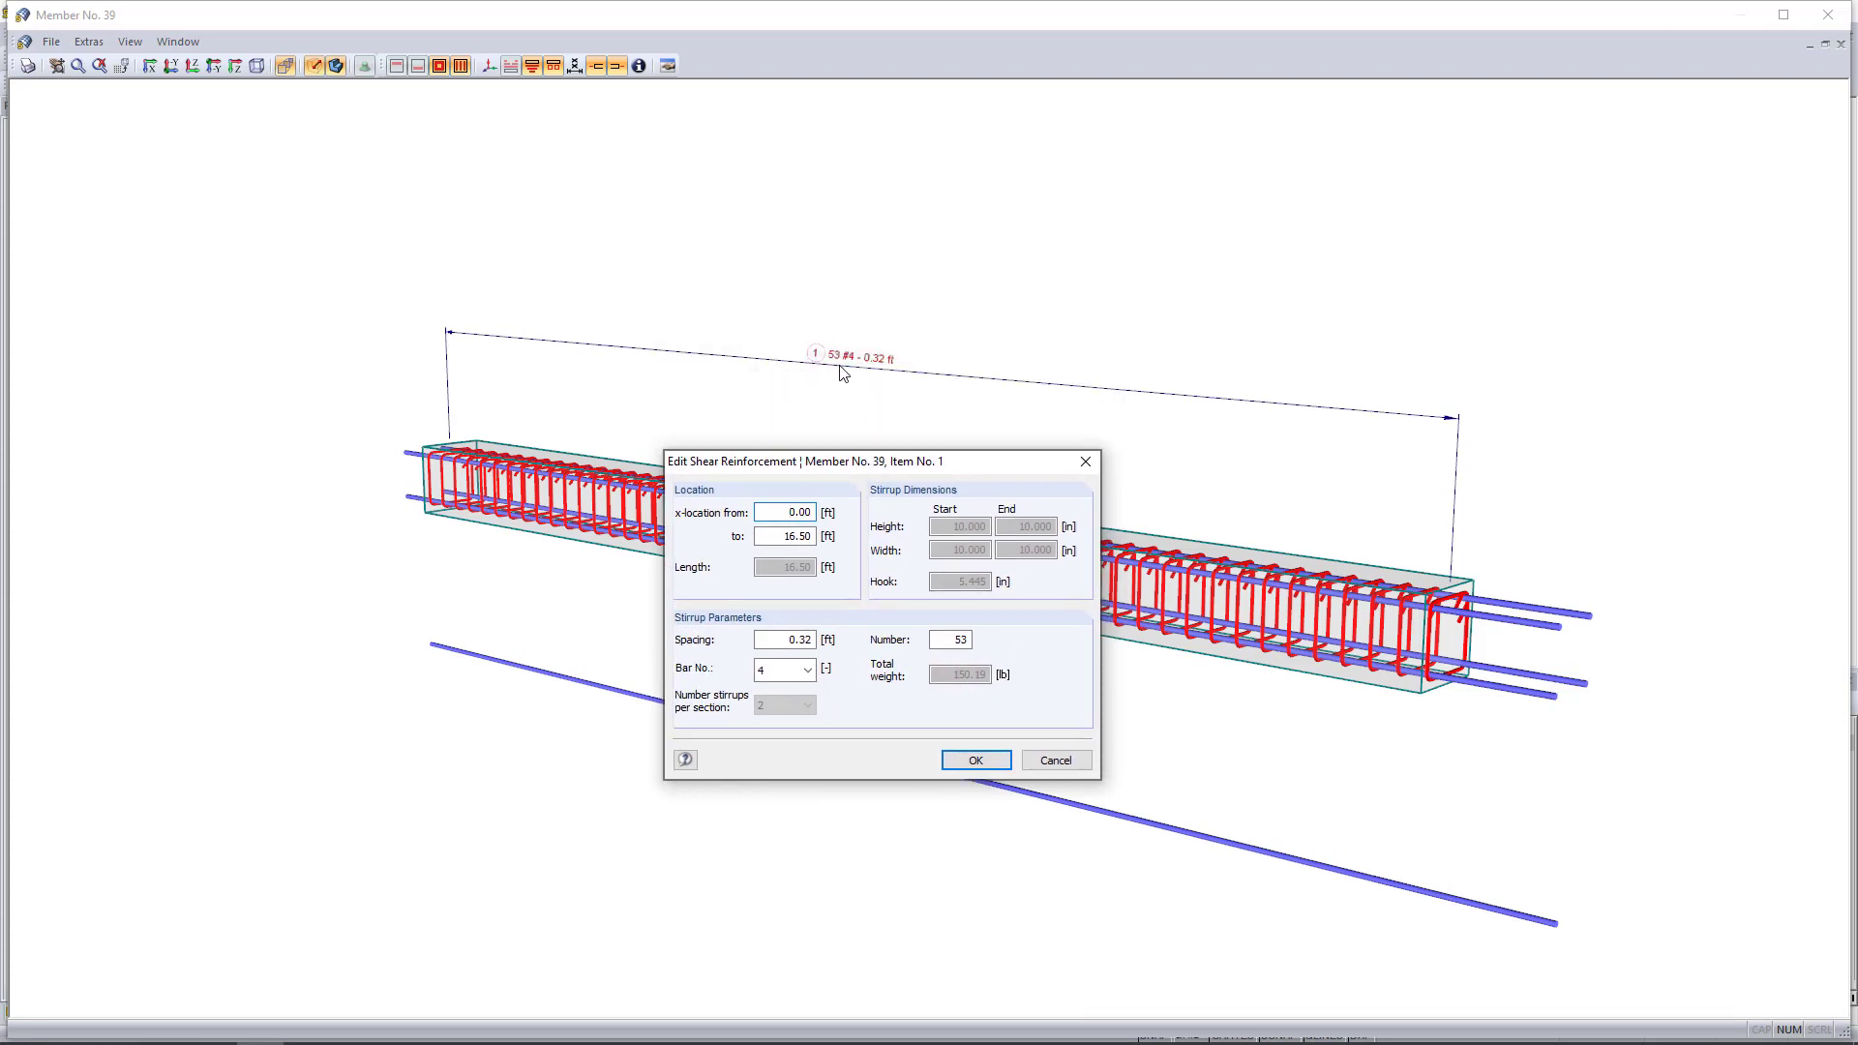
{"action": "left_click", "coordinate": [808, 670]}
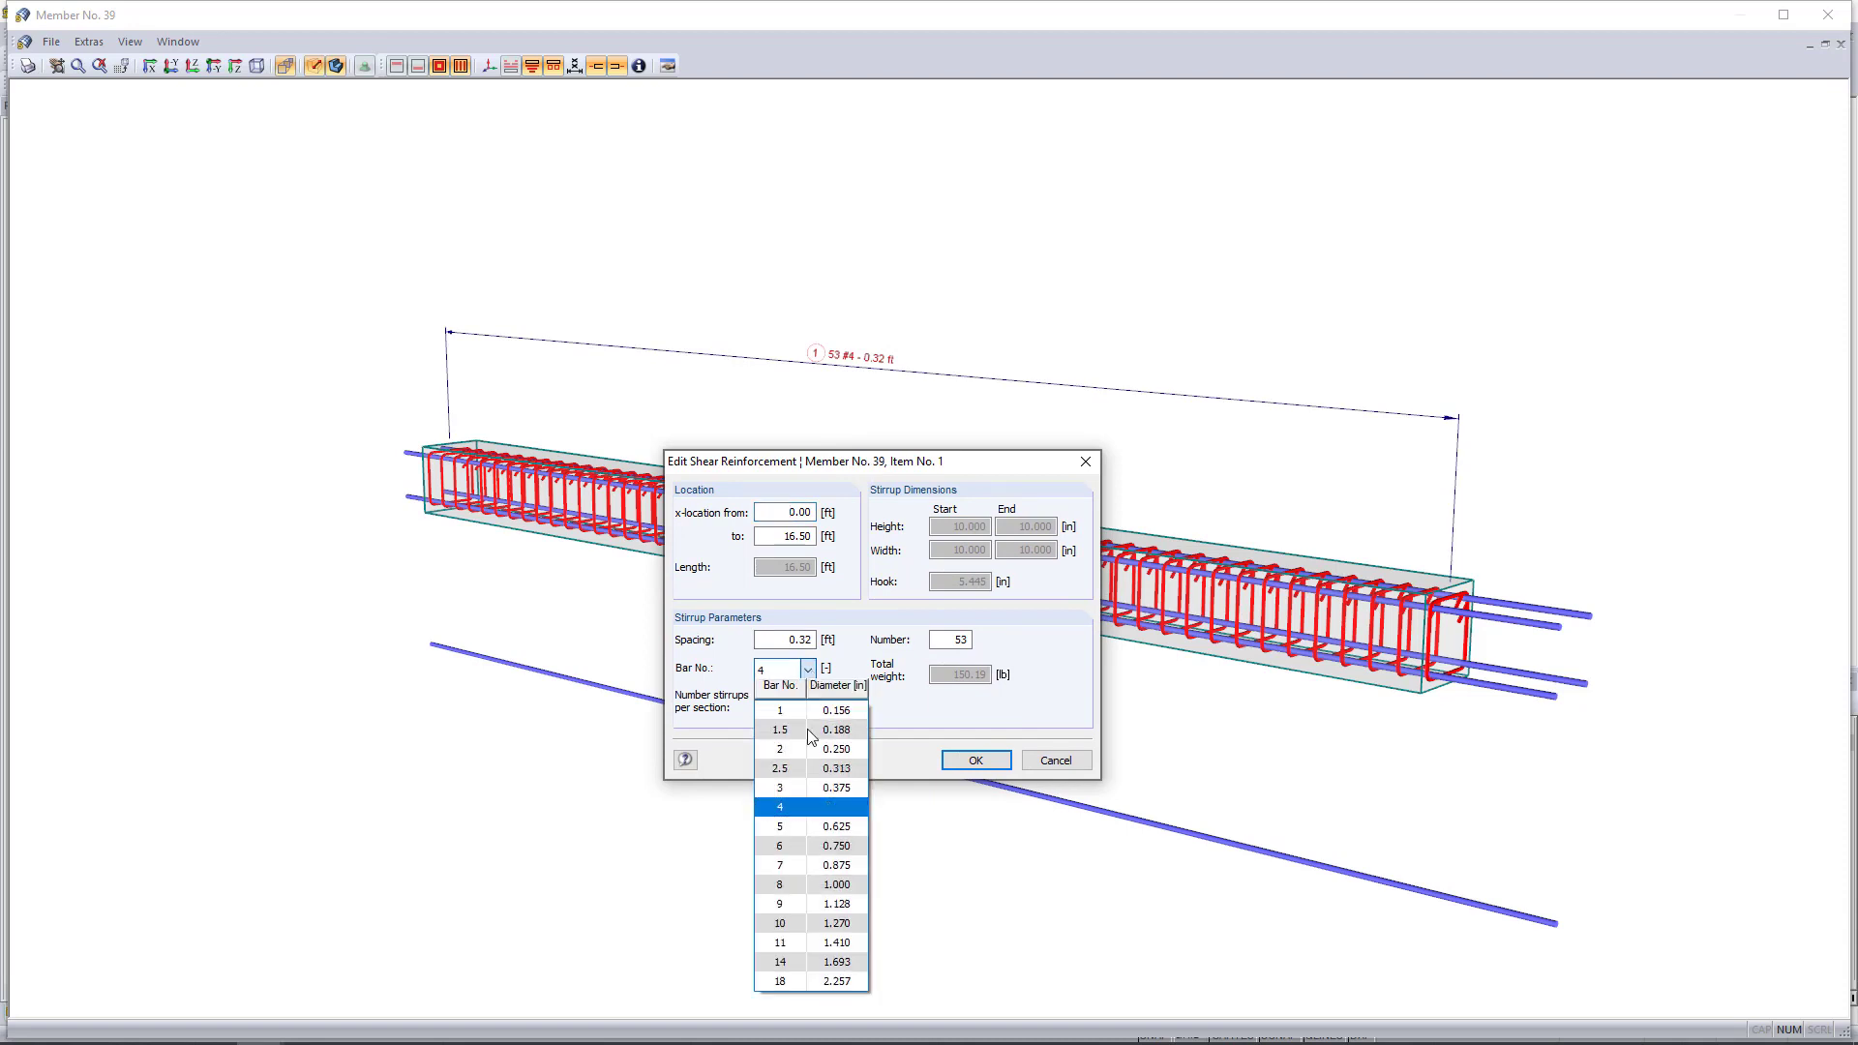
{"action": "left_click", "coordinate": [798, 786]}
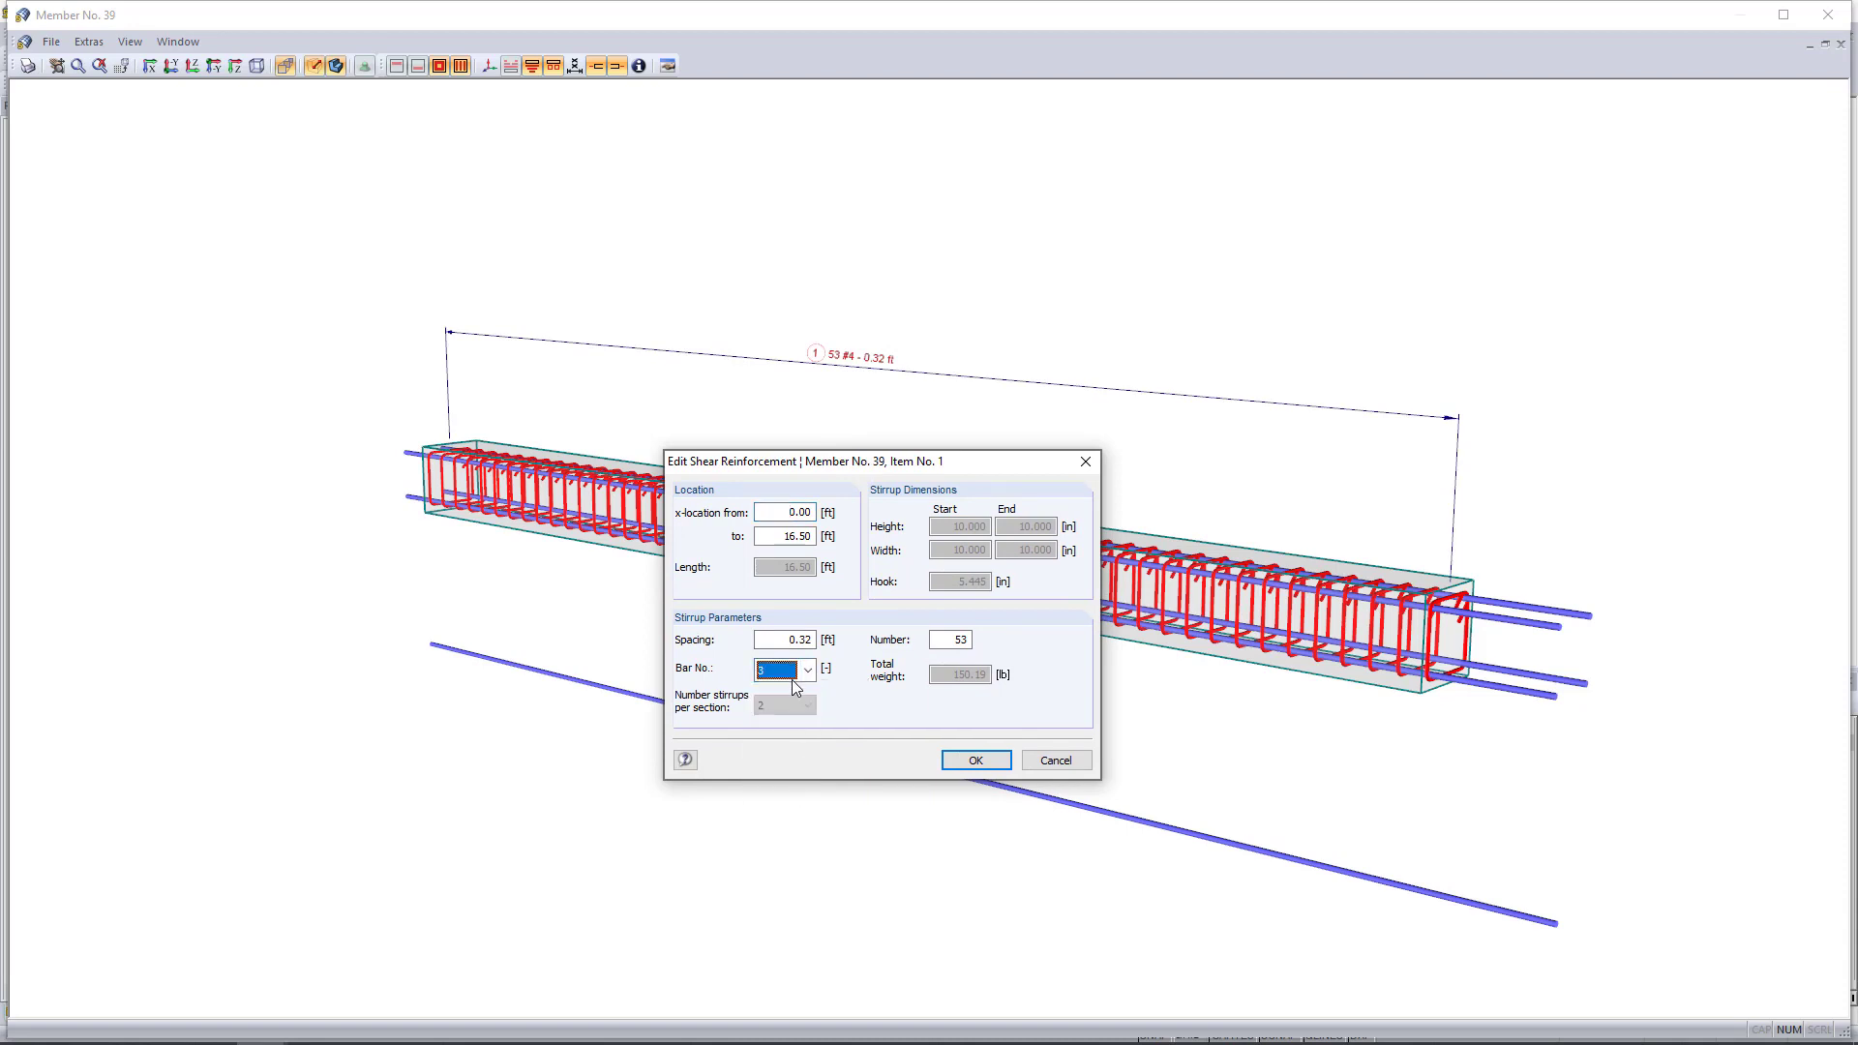
{"action": "left_click", "coordinate": [789, 639]}
{"action": "type", "text": "0"}
{"action": "left_click", "coordinate": [975, 762]}
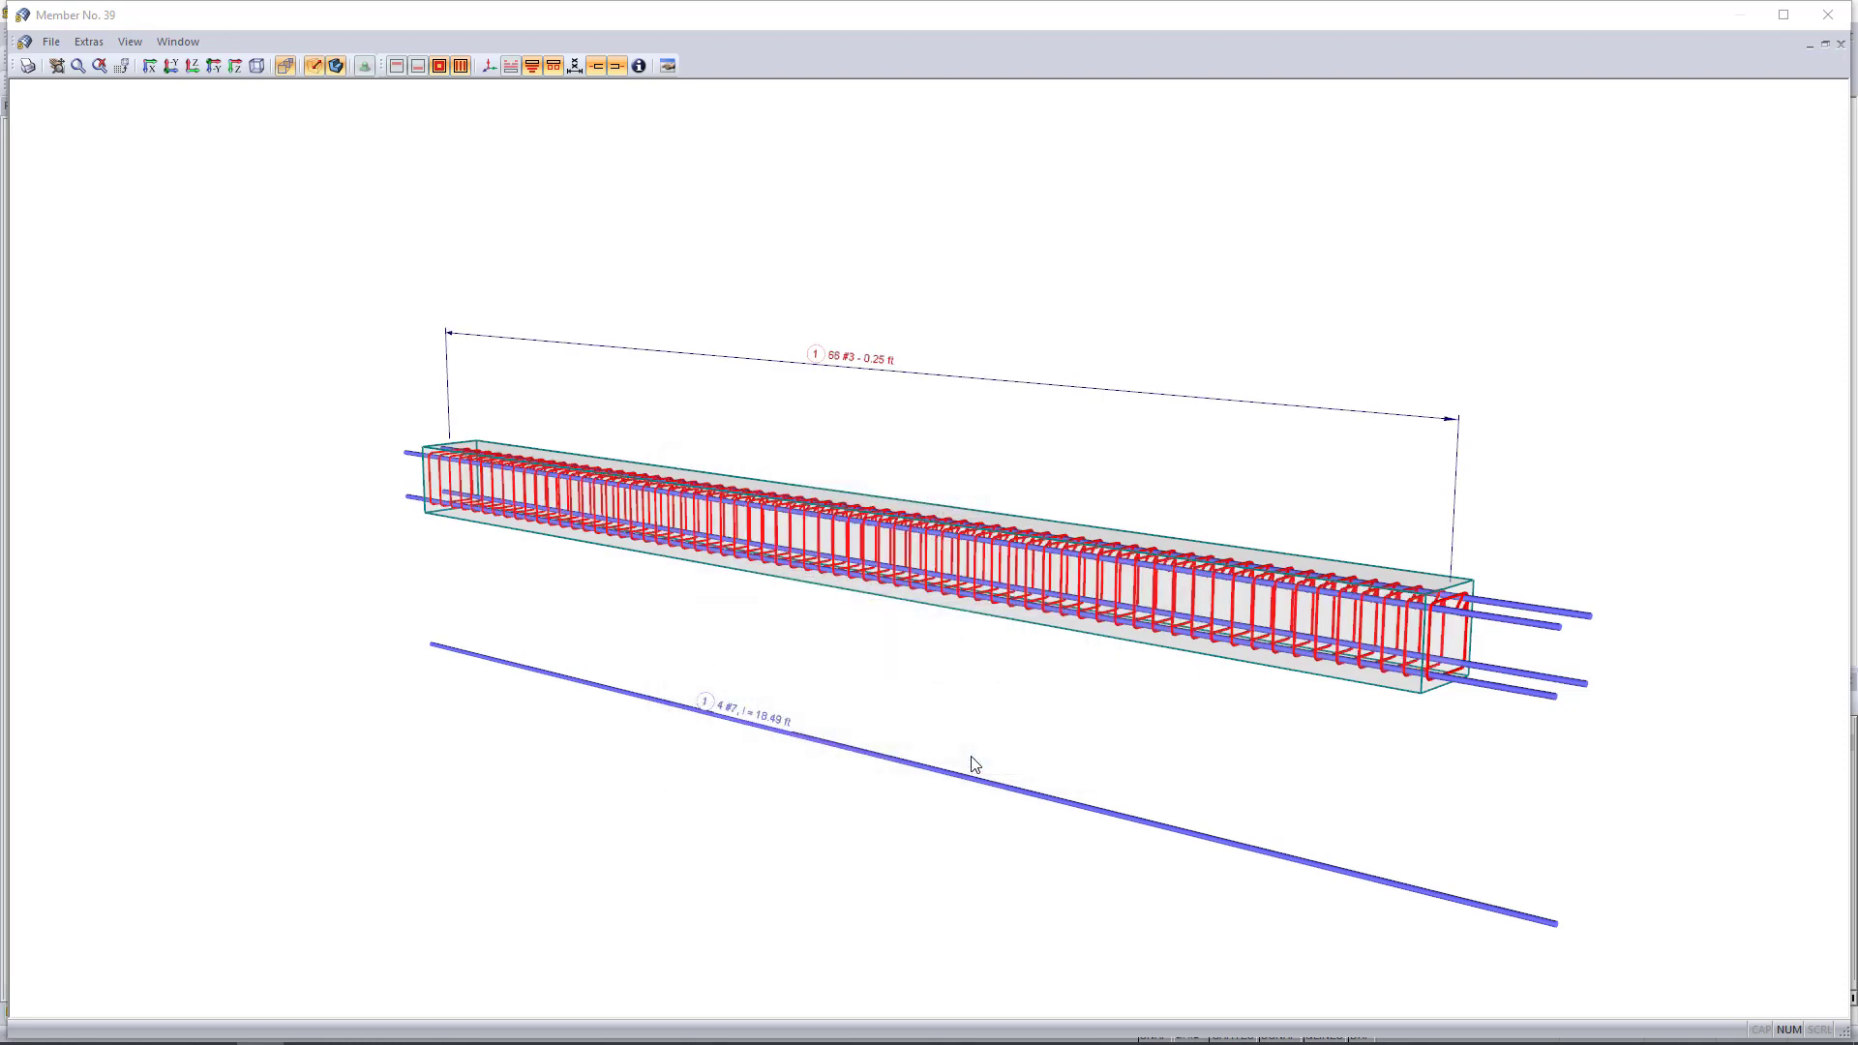
Close member 39's enlarged view and recalculate the provided safety with the modified stirrups
{"action": "middle_click_drag", "start_coordinate": [652, 601], "coordinate": [643, 693], "text": "ctrl"}
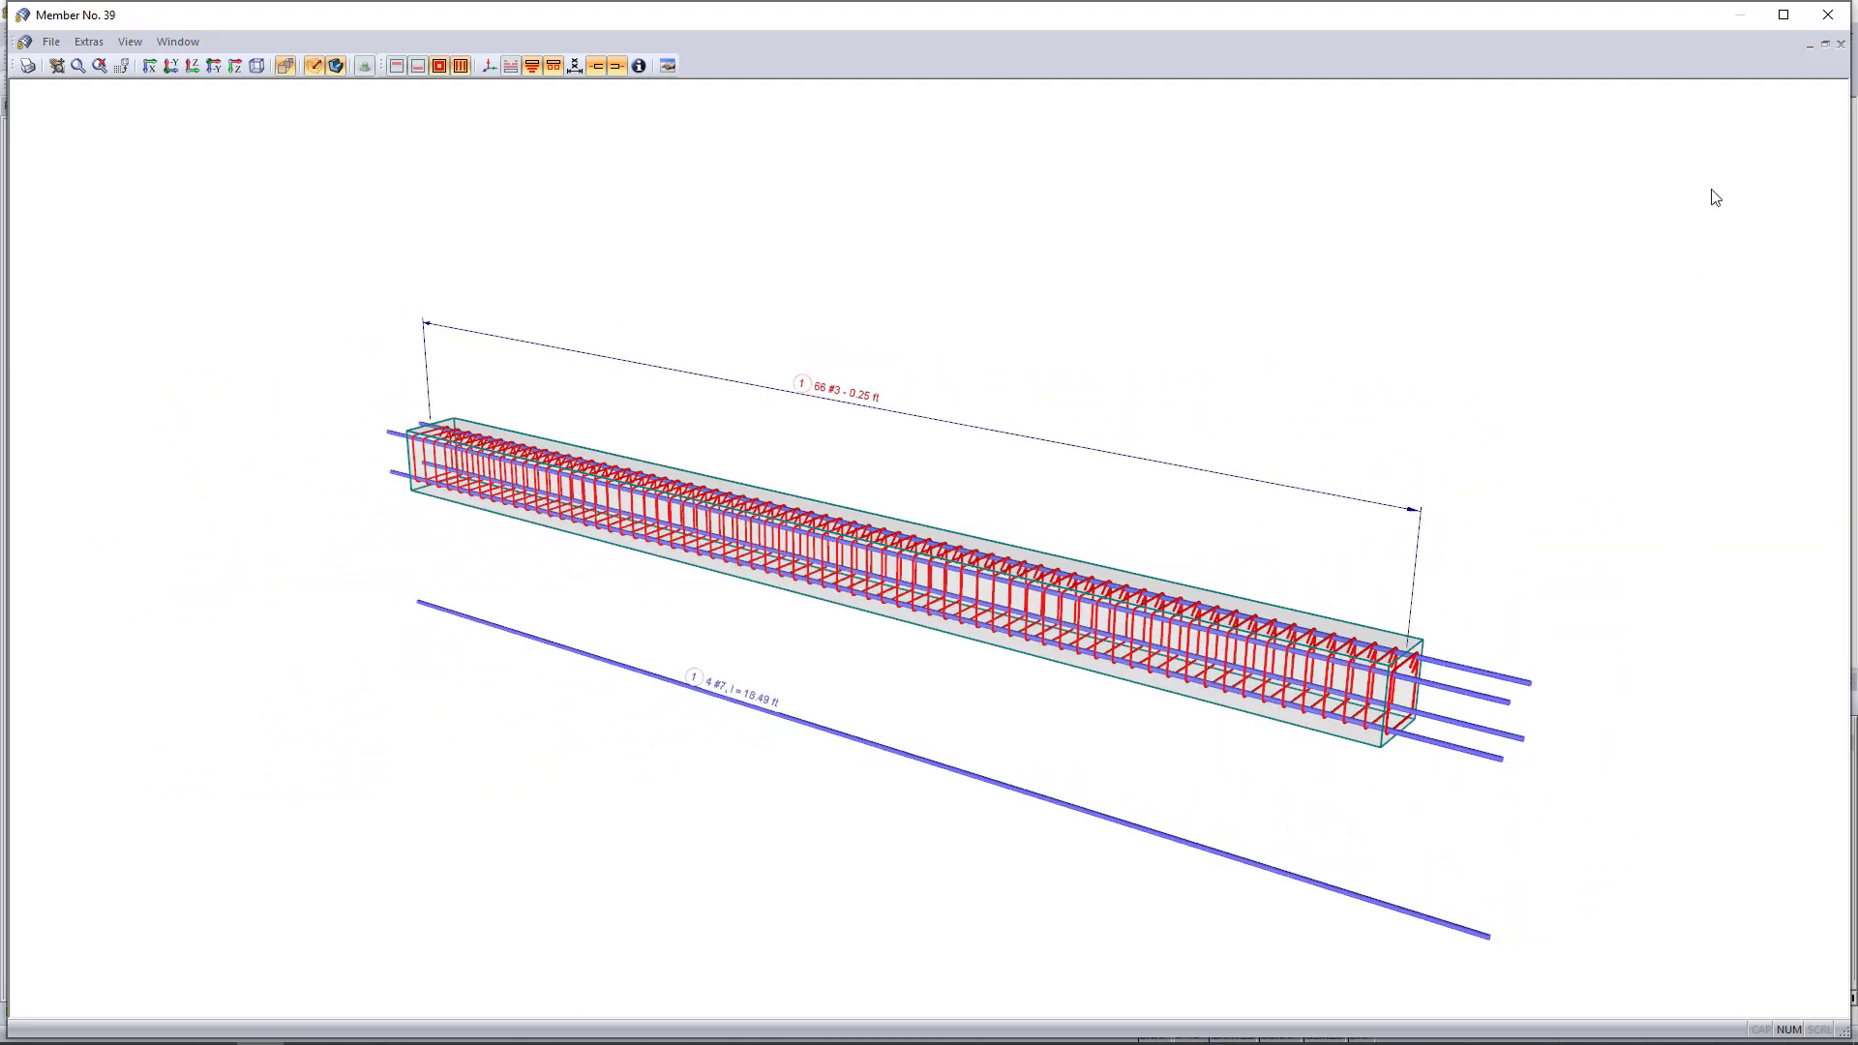
{"action": "left_click", "coordinate": [1828, 16]}
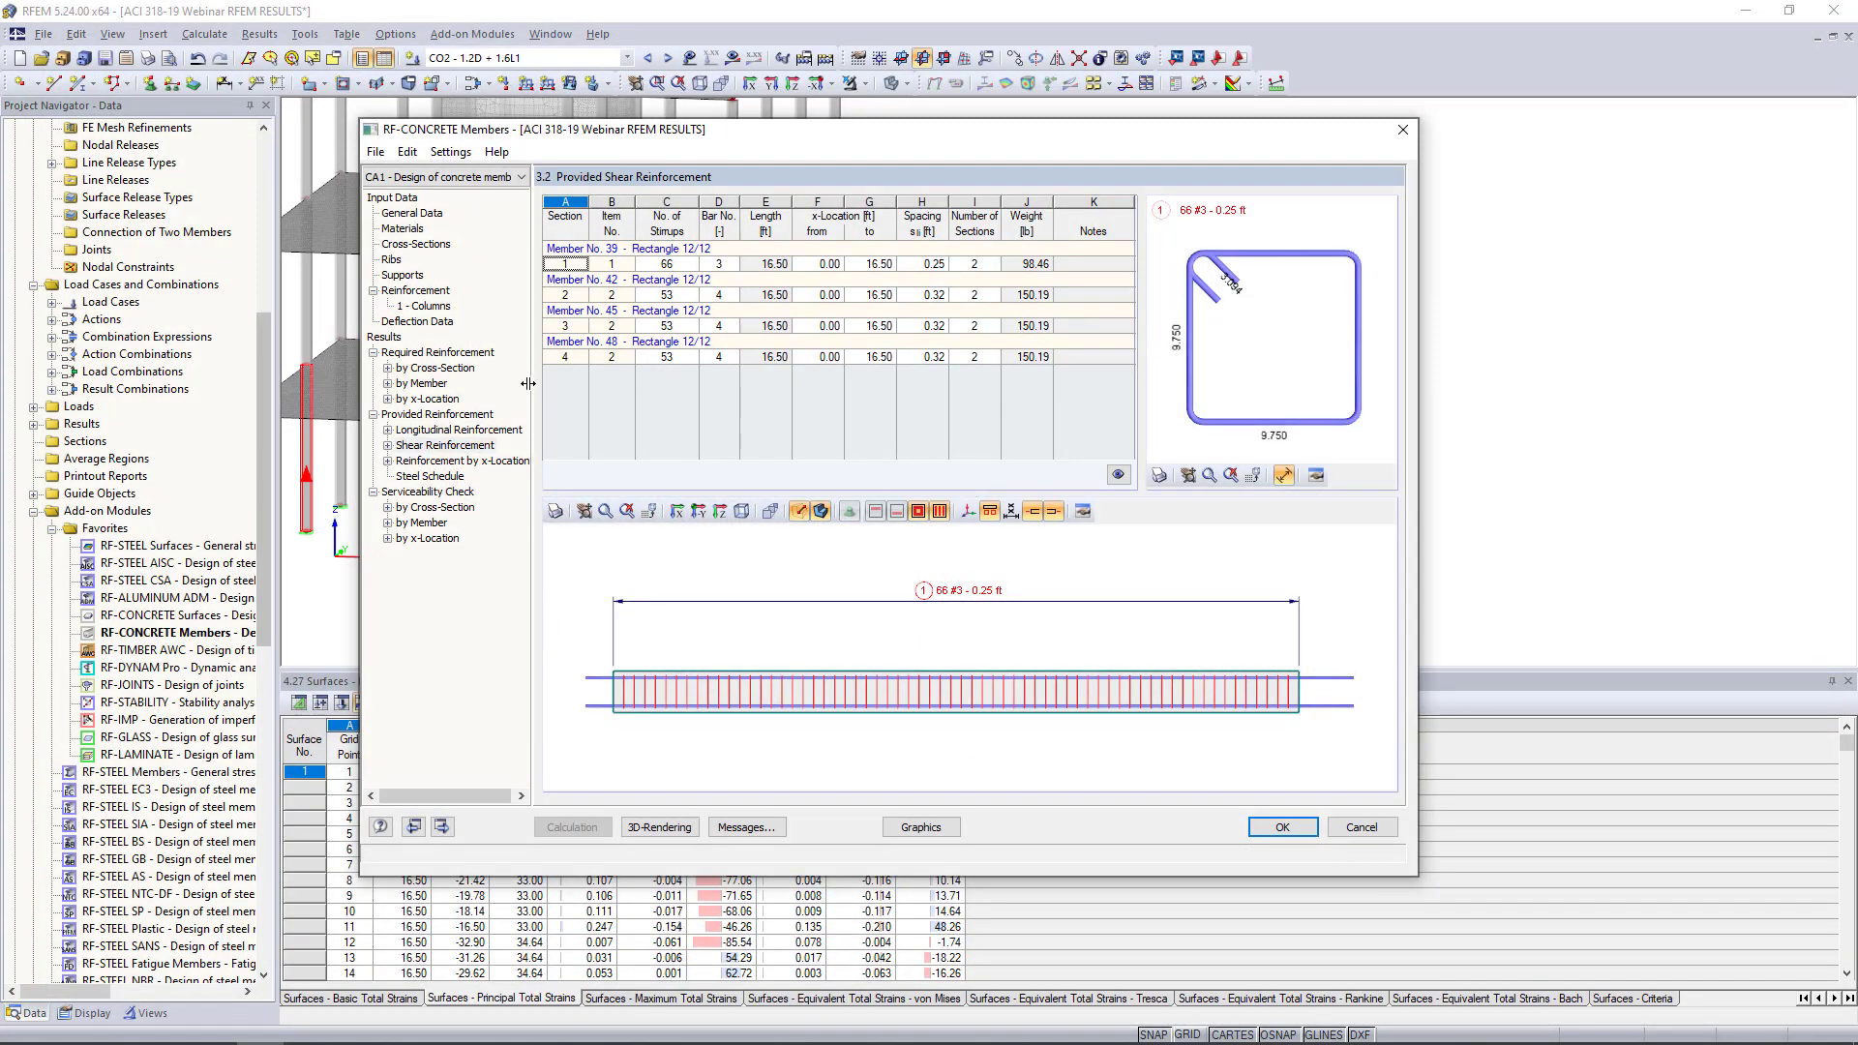
{"action": "left_click", "coordinate": [462, 432]}
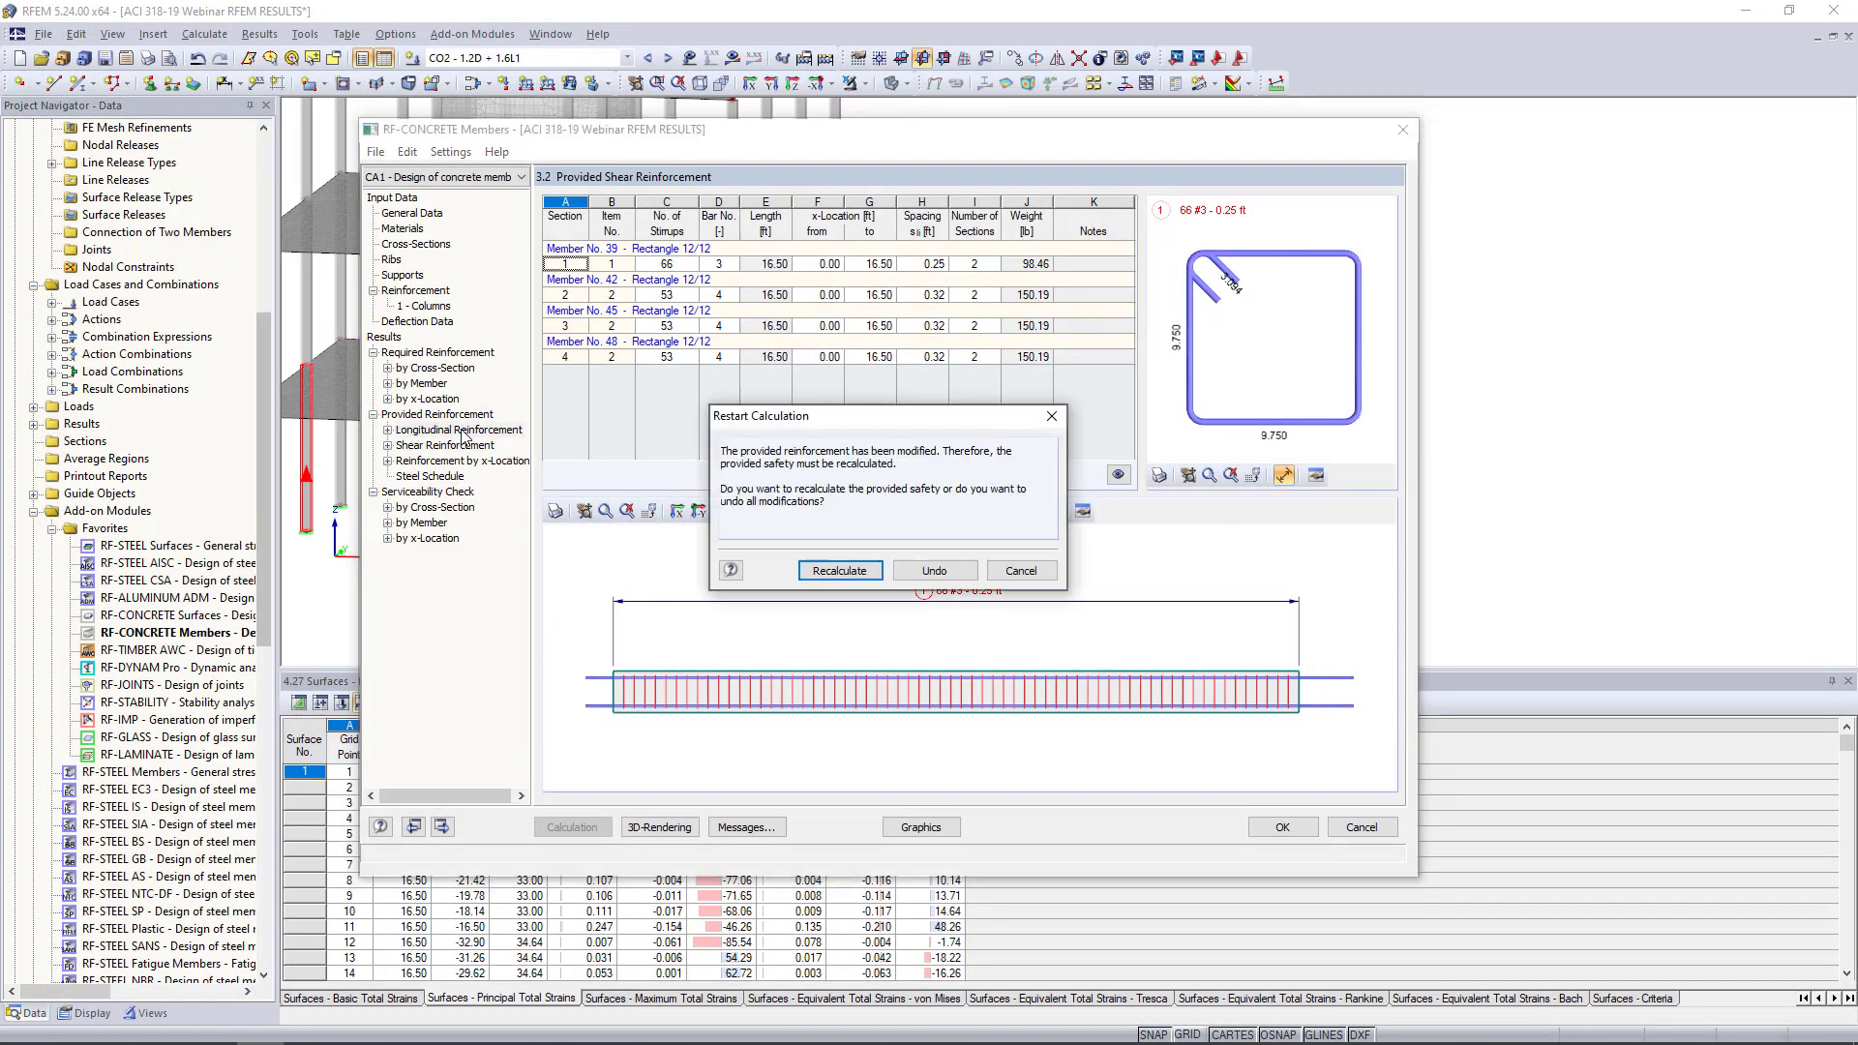
{"action": "left_click", "coordinate": [838, 571]}
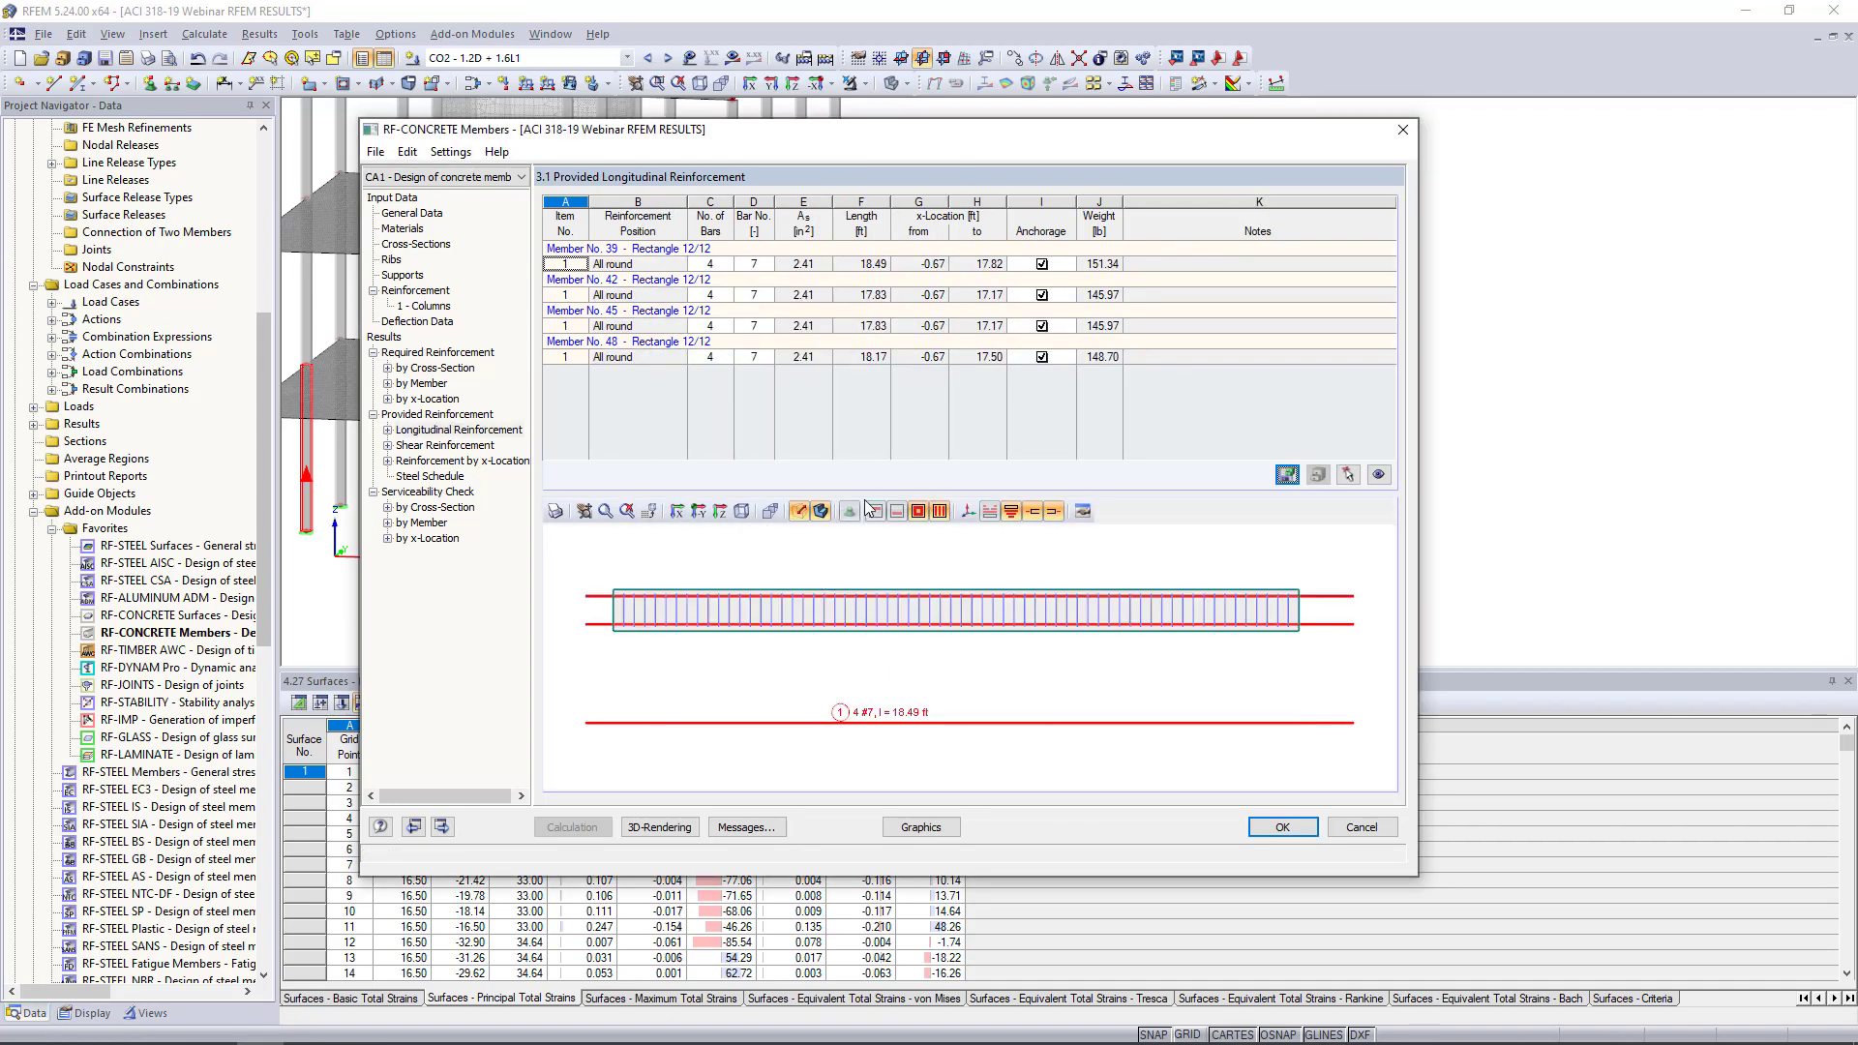
Review the updated provided shear reinforcement and the serviceability checks by cross-section and by member
{"action": "left_click", "coordinate": [454, 448]}
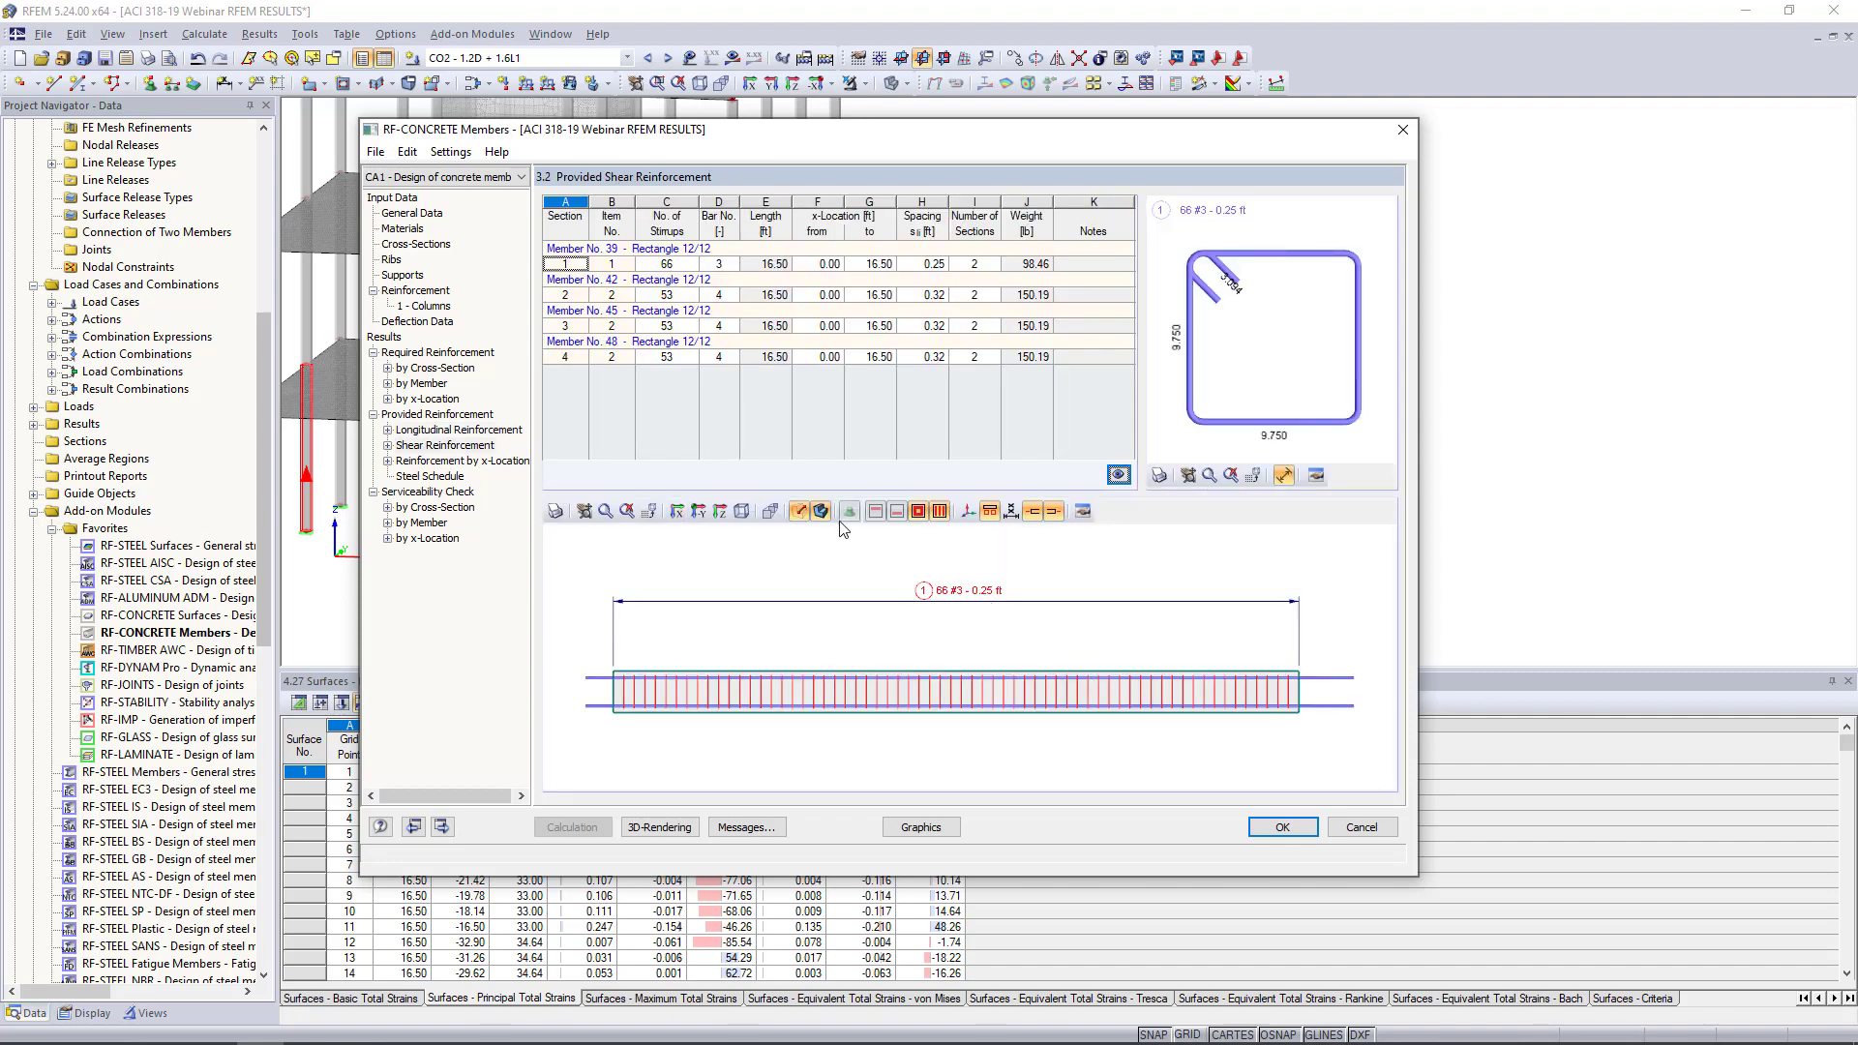
{"action": "left_click", "coordinate": [433, 508]}
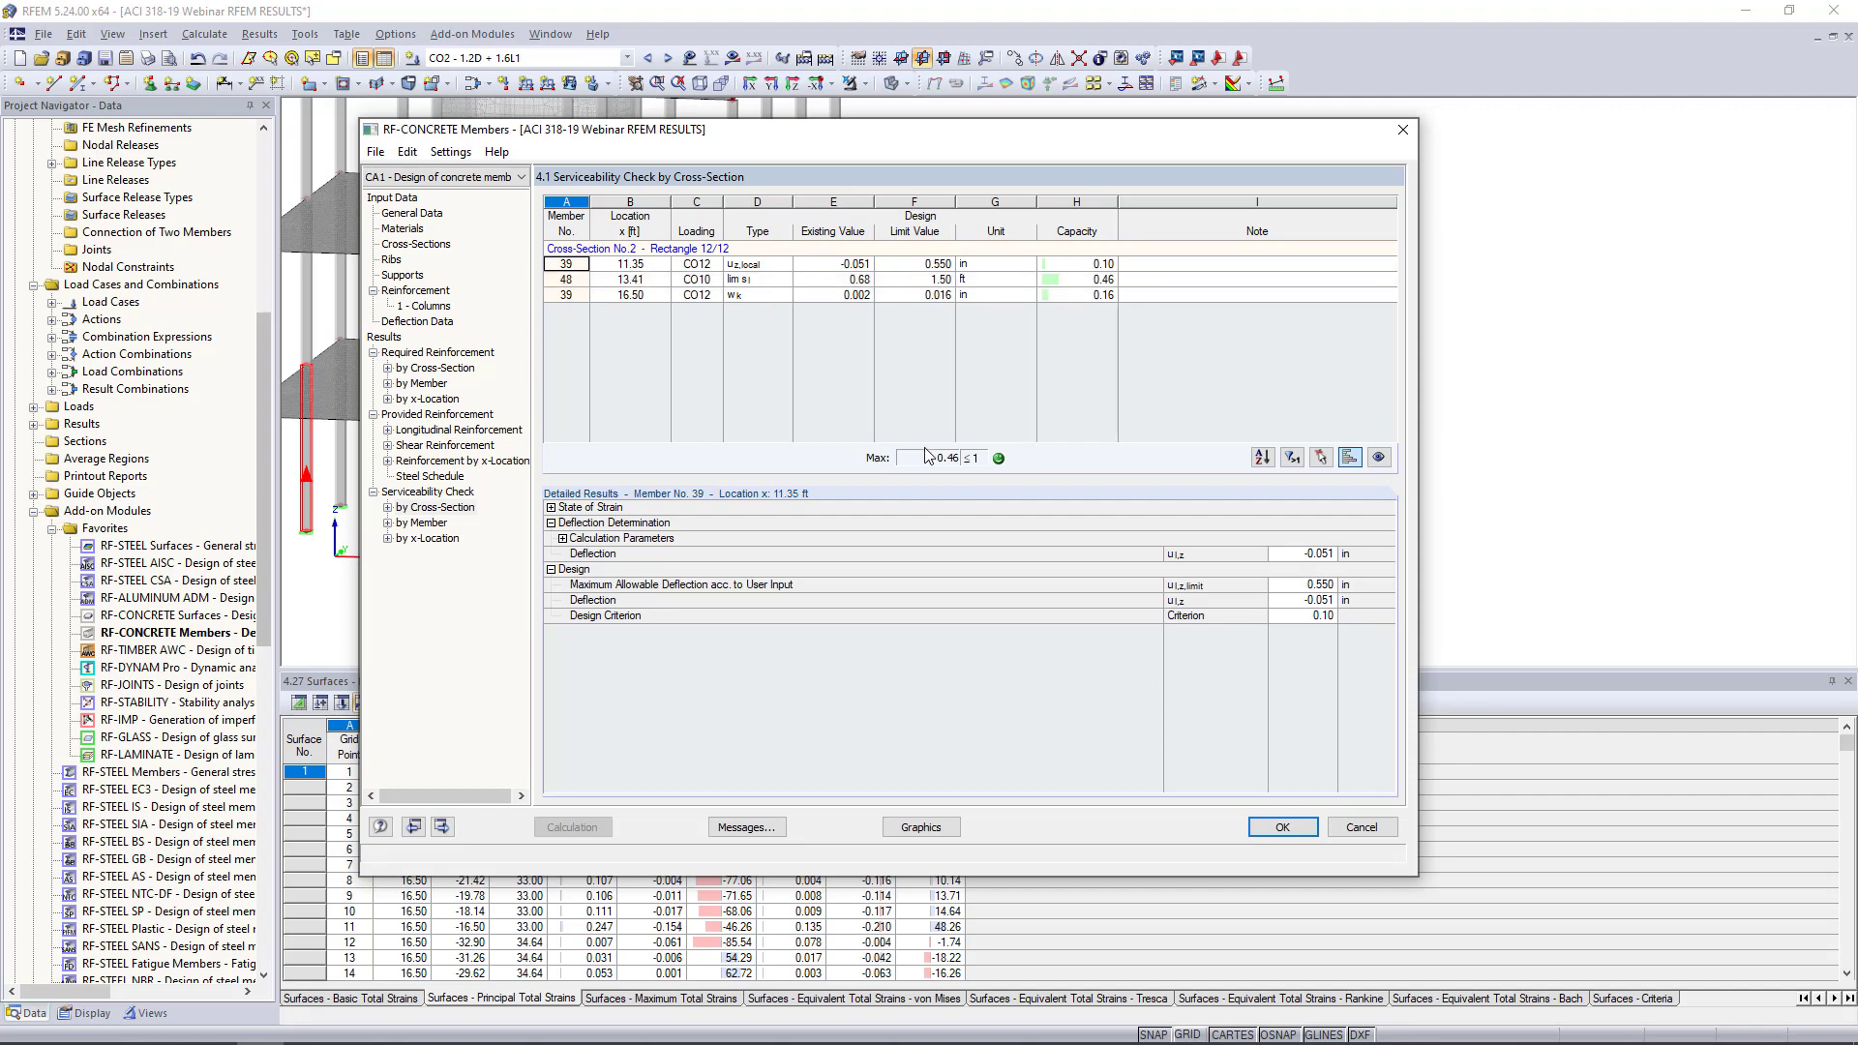
{"action": "left_click", "coordinate": [442, 525]}
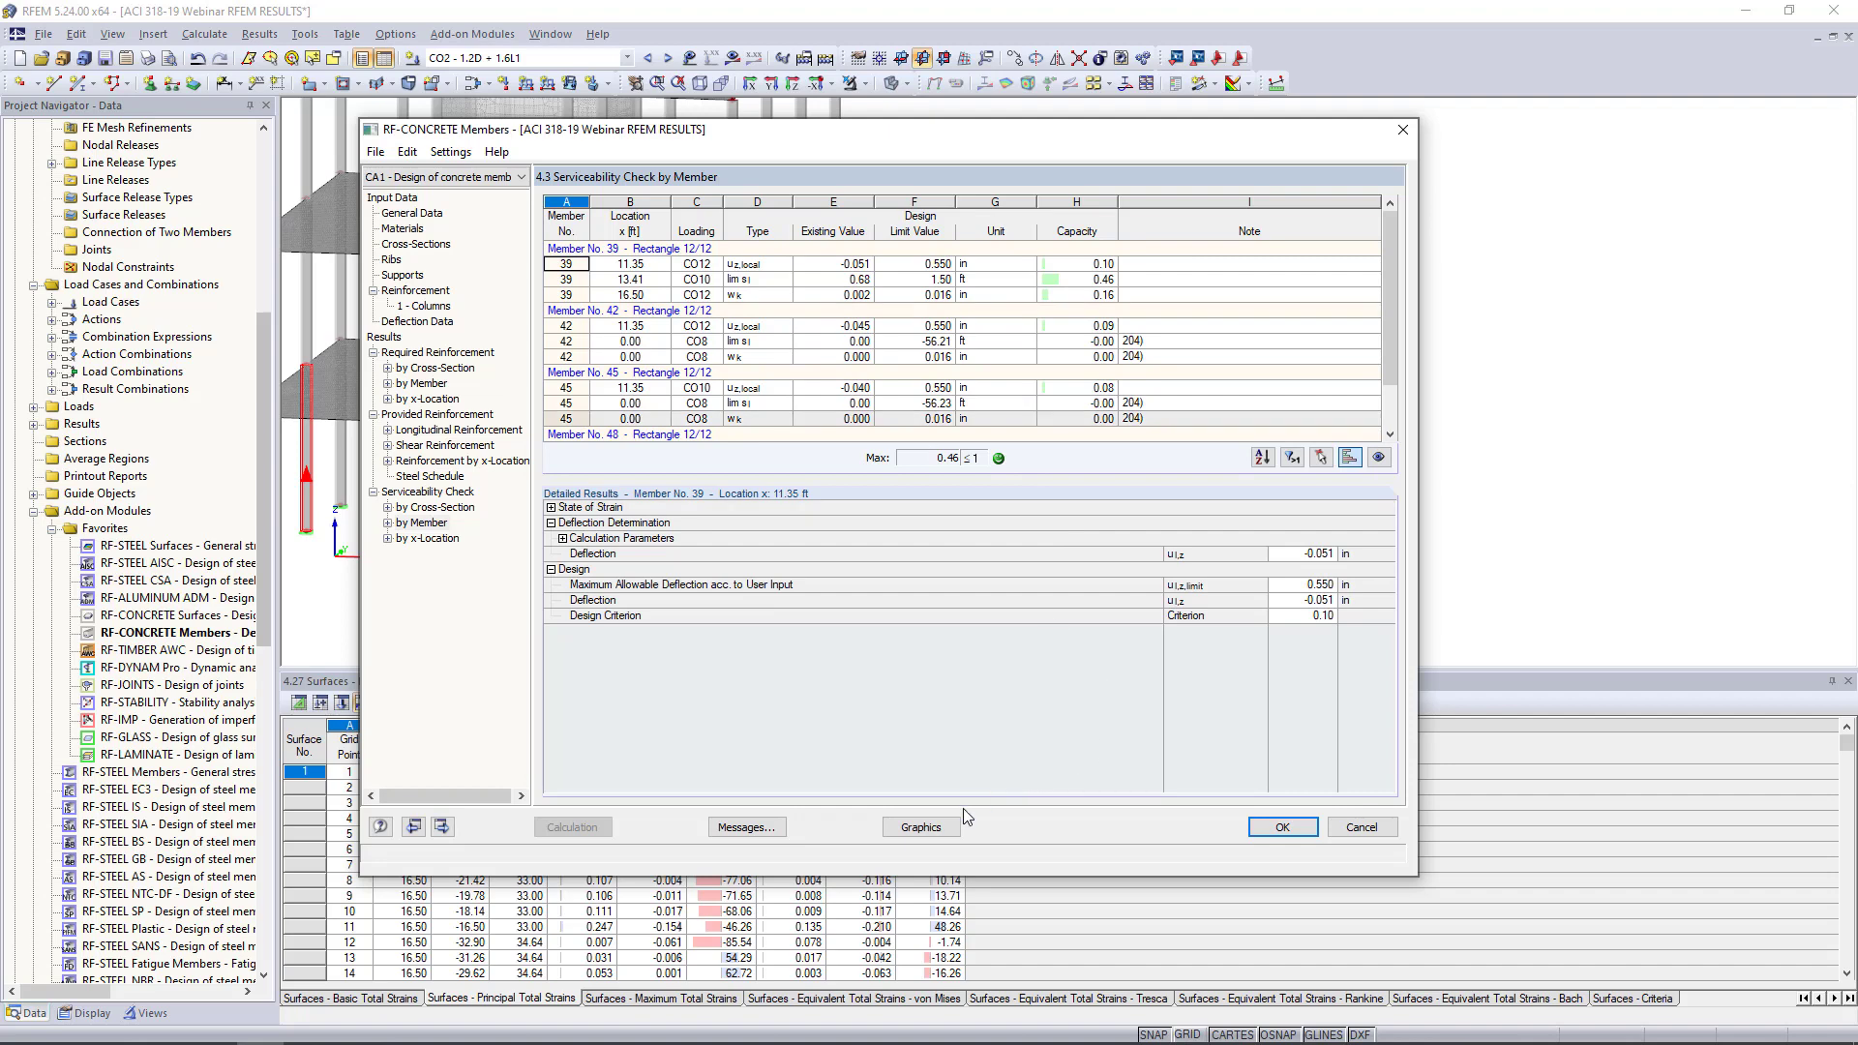
Revisit the required reinforcement by cross-section and the provided longitudinal reinforcement, and display the design results graphically in the model
{"action": "left_click", "coordinate": [434, 369]}
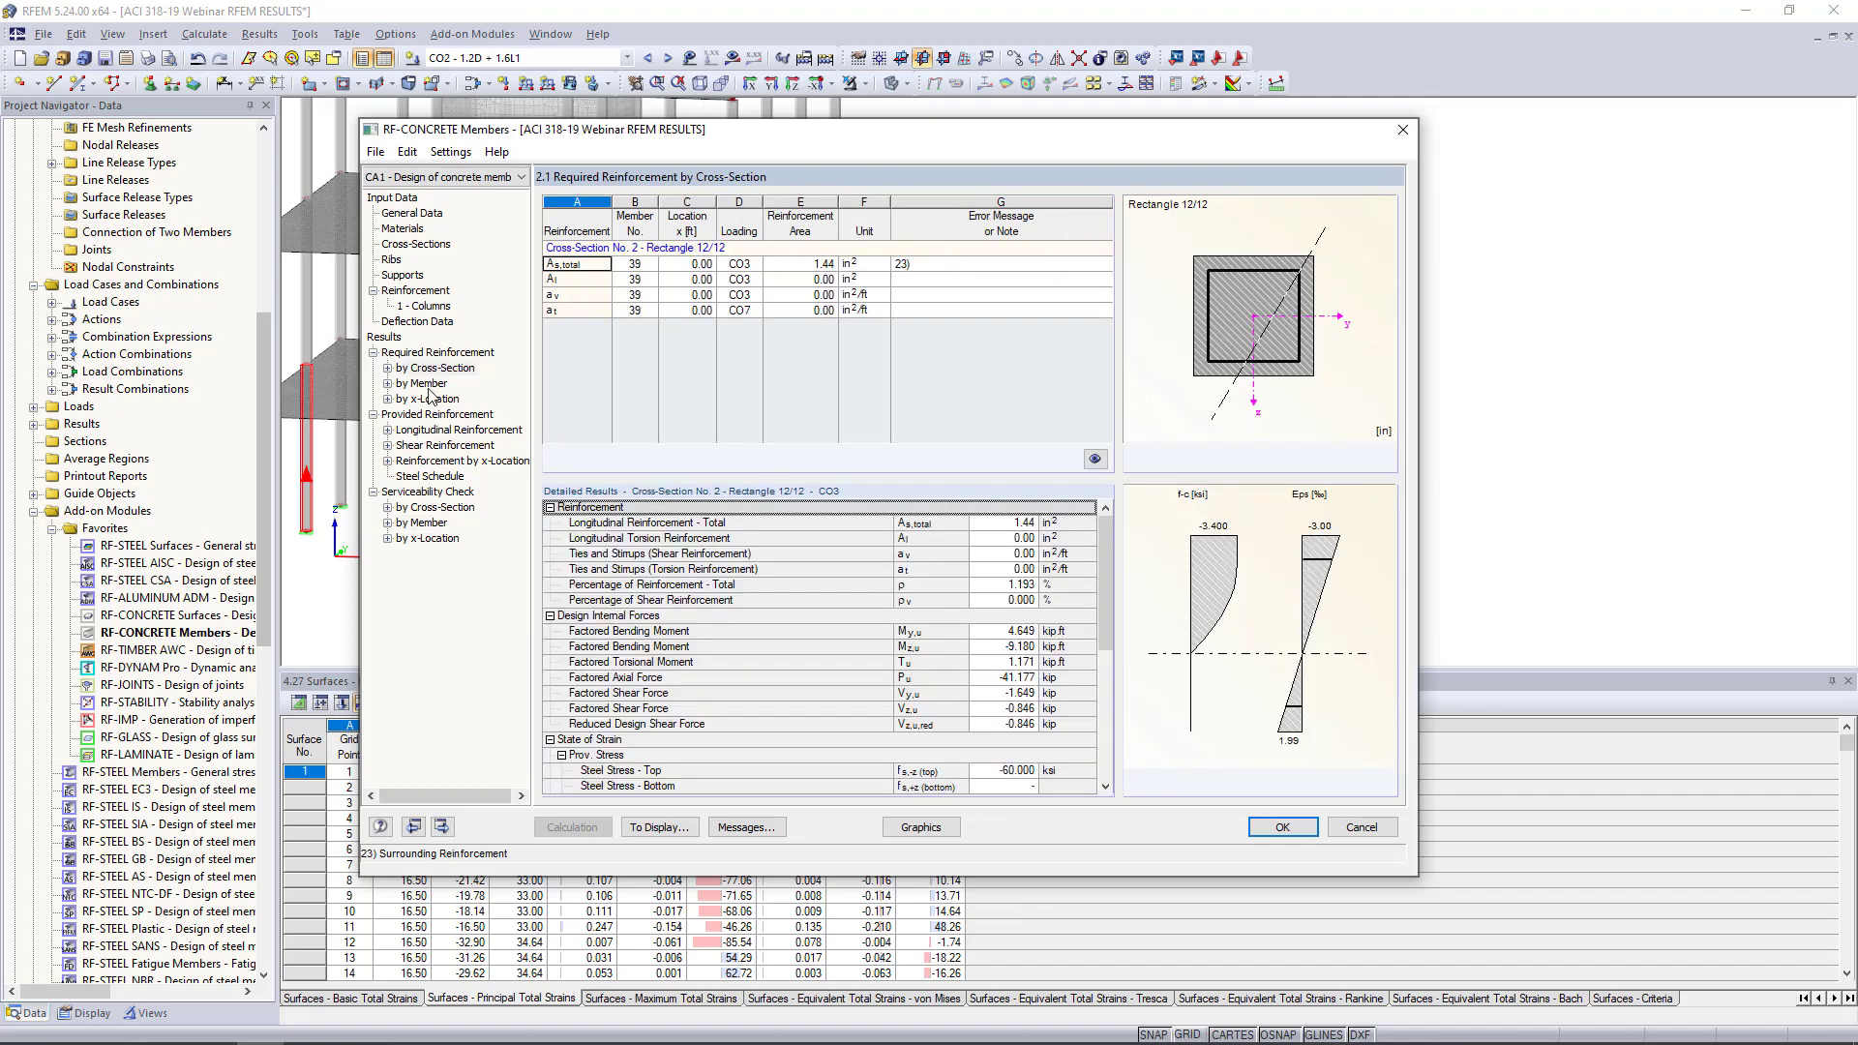
{"action": "left_click", "coordinate": [427, 431]}
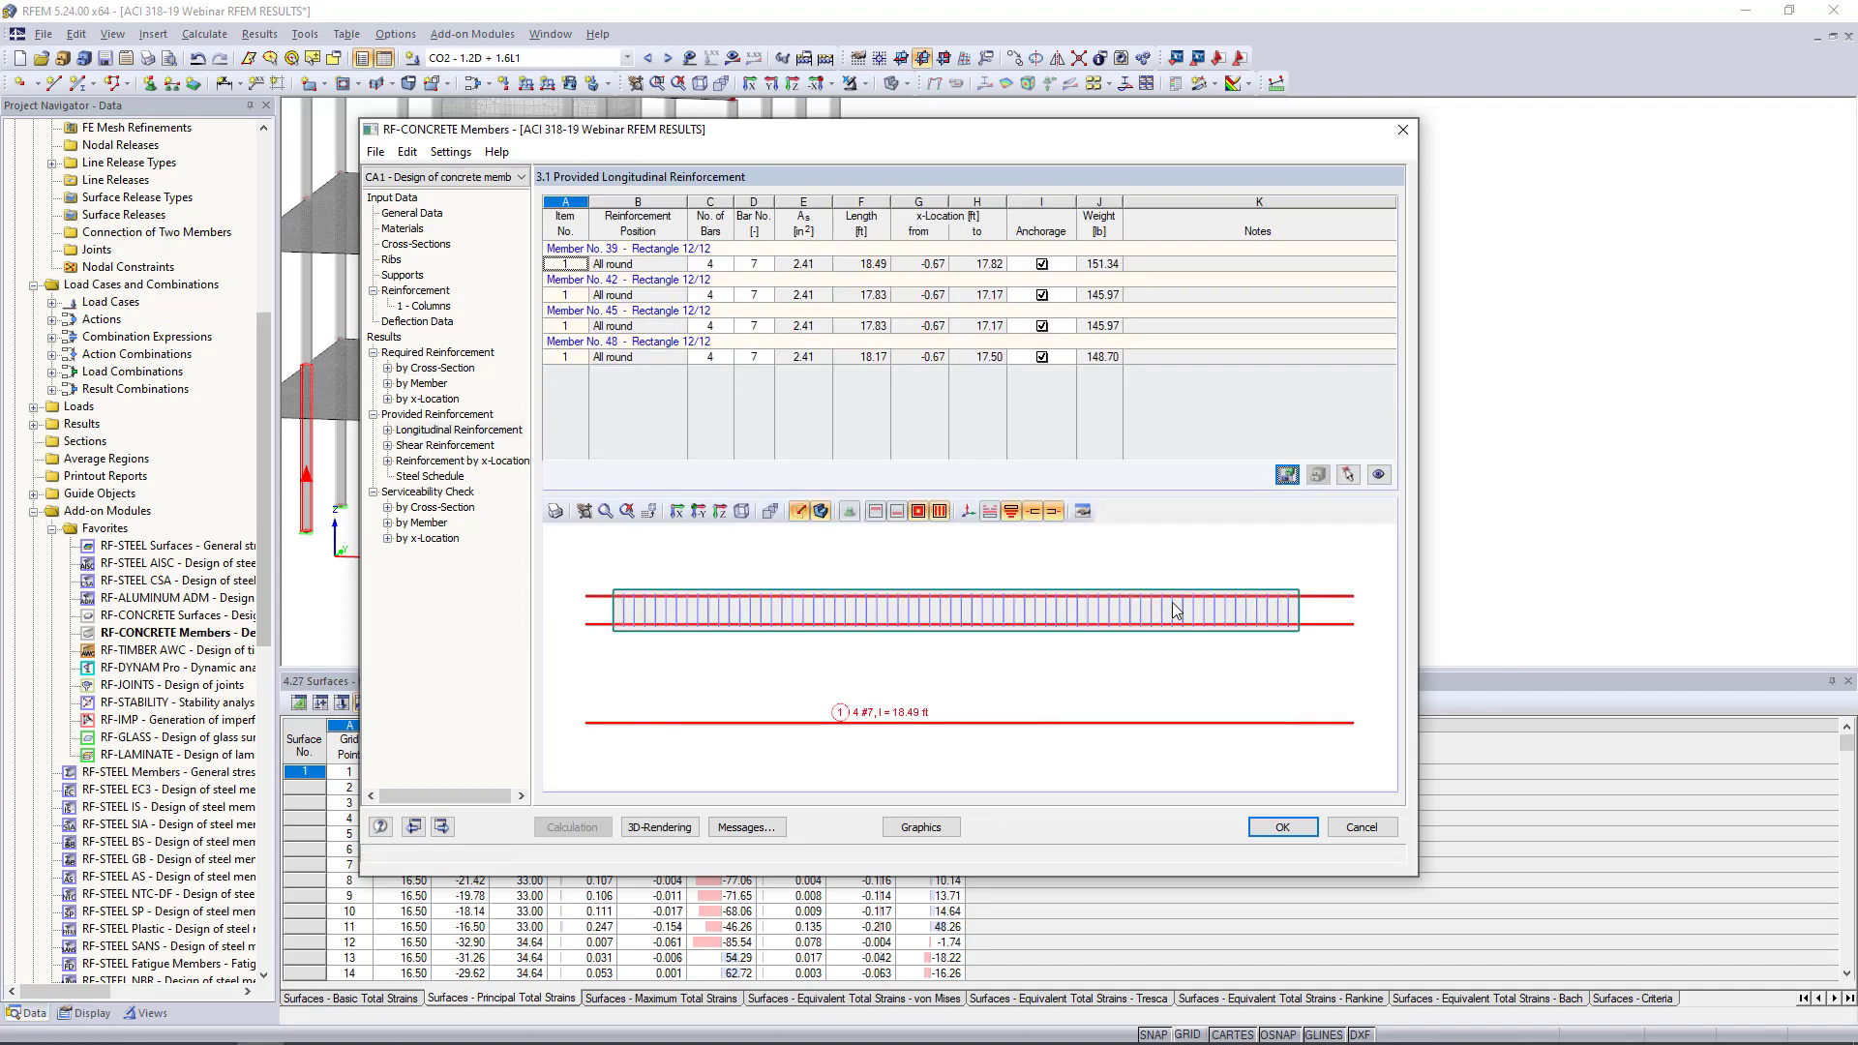
{"action": "left_click", "coordinate": [919, 828]}
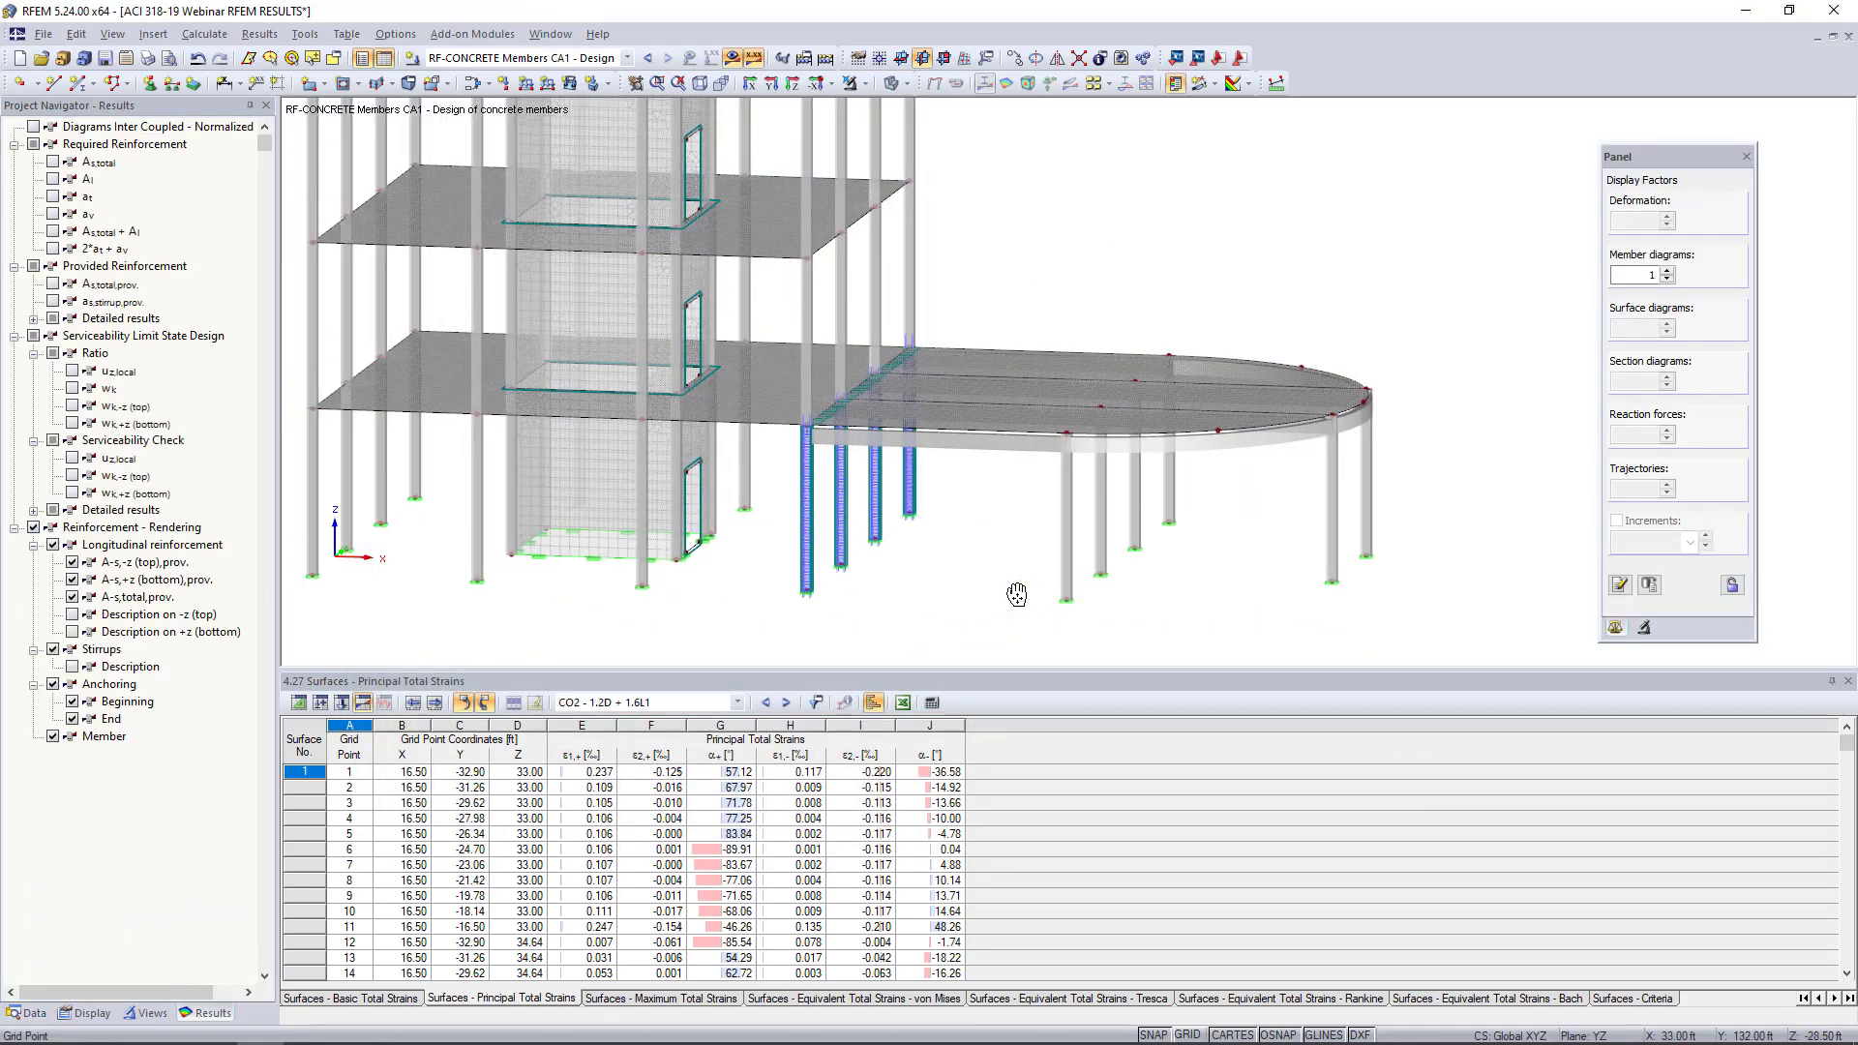
Hide the reinforcement rendering and keep the RF-CONCRETE Members CA1 design case as the displayed results
{"action": "left_click", "coordinate": [35, 527]}
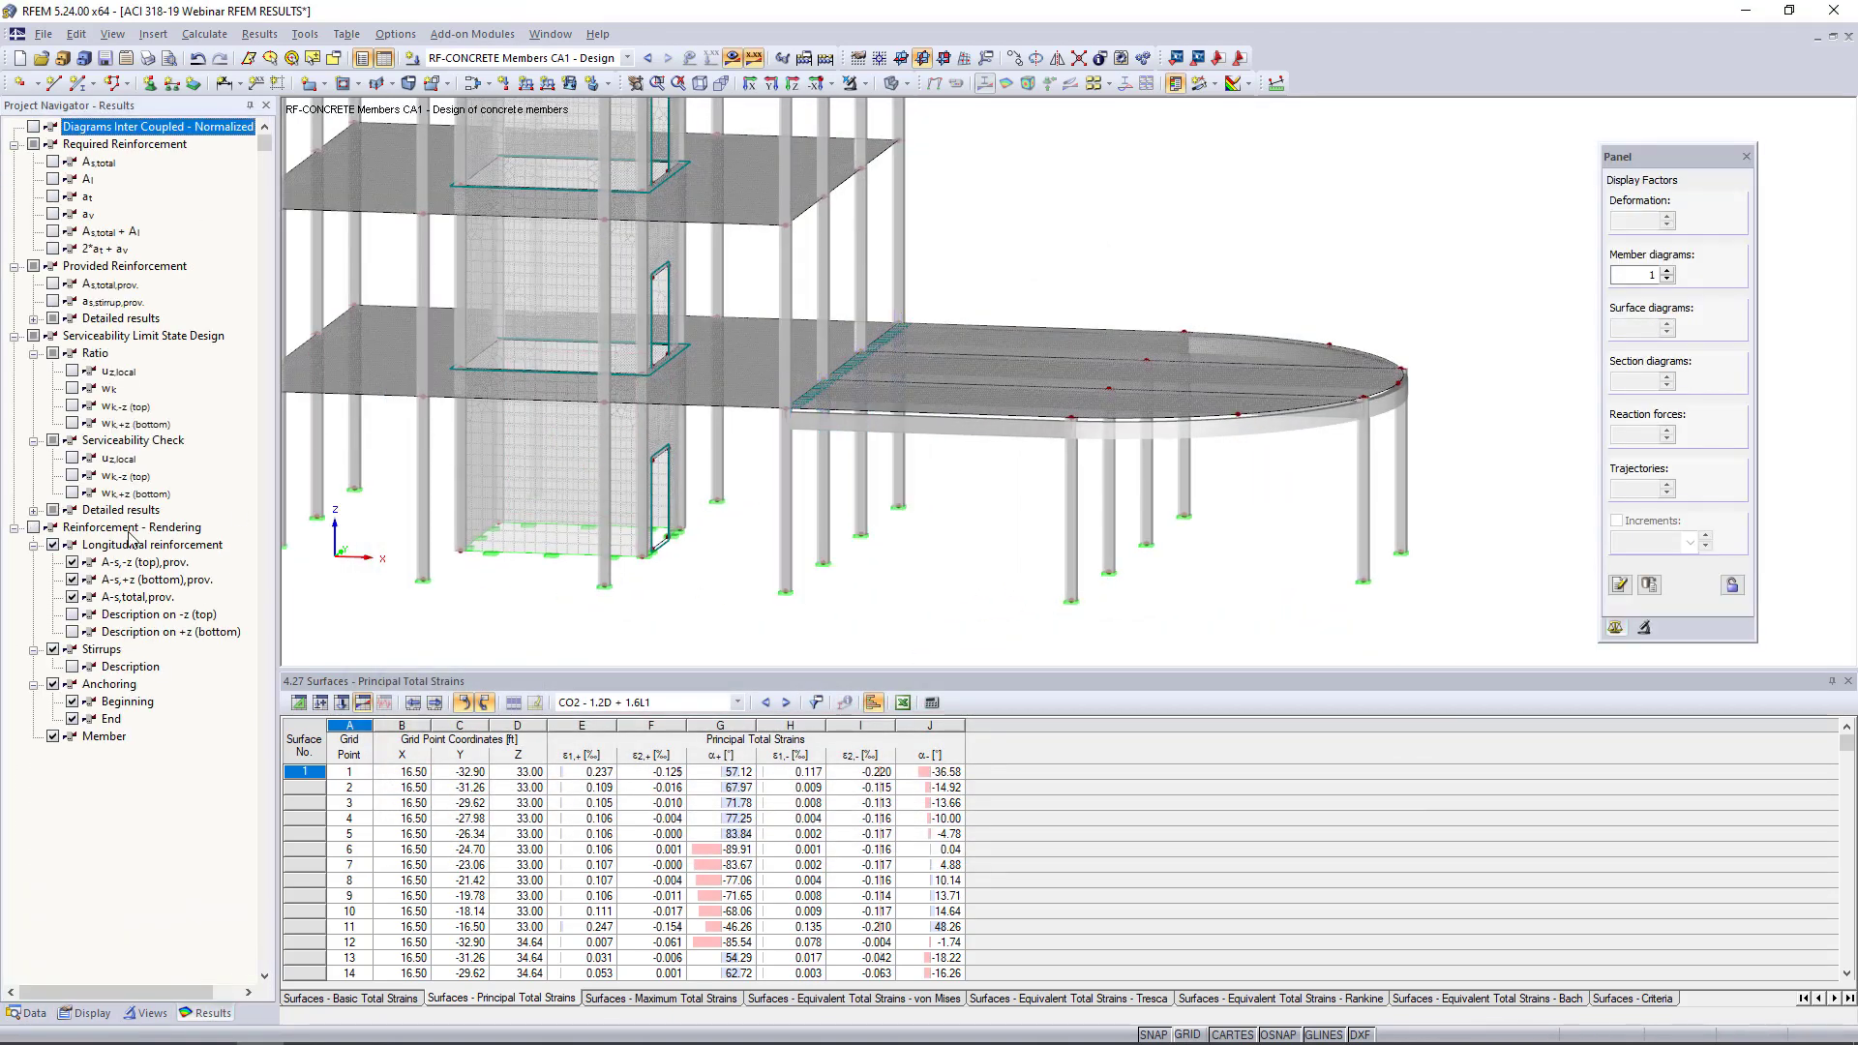
{"action": "left_click", "coordinate": [484, 58]}
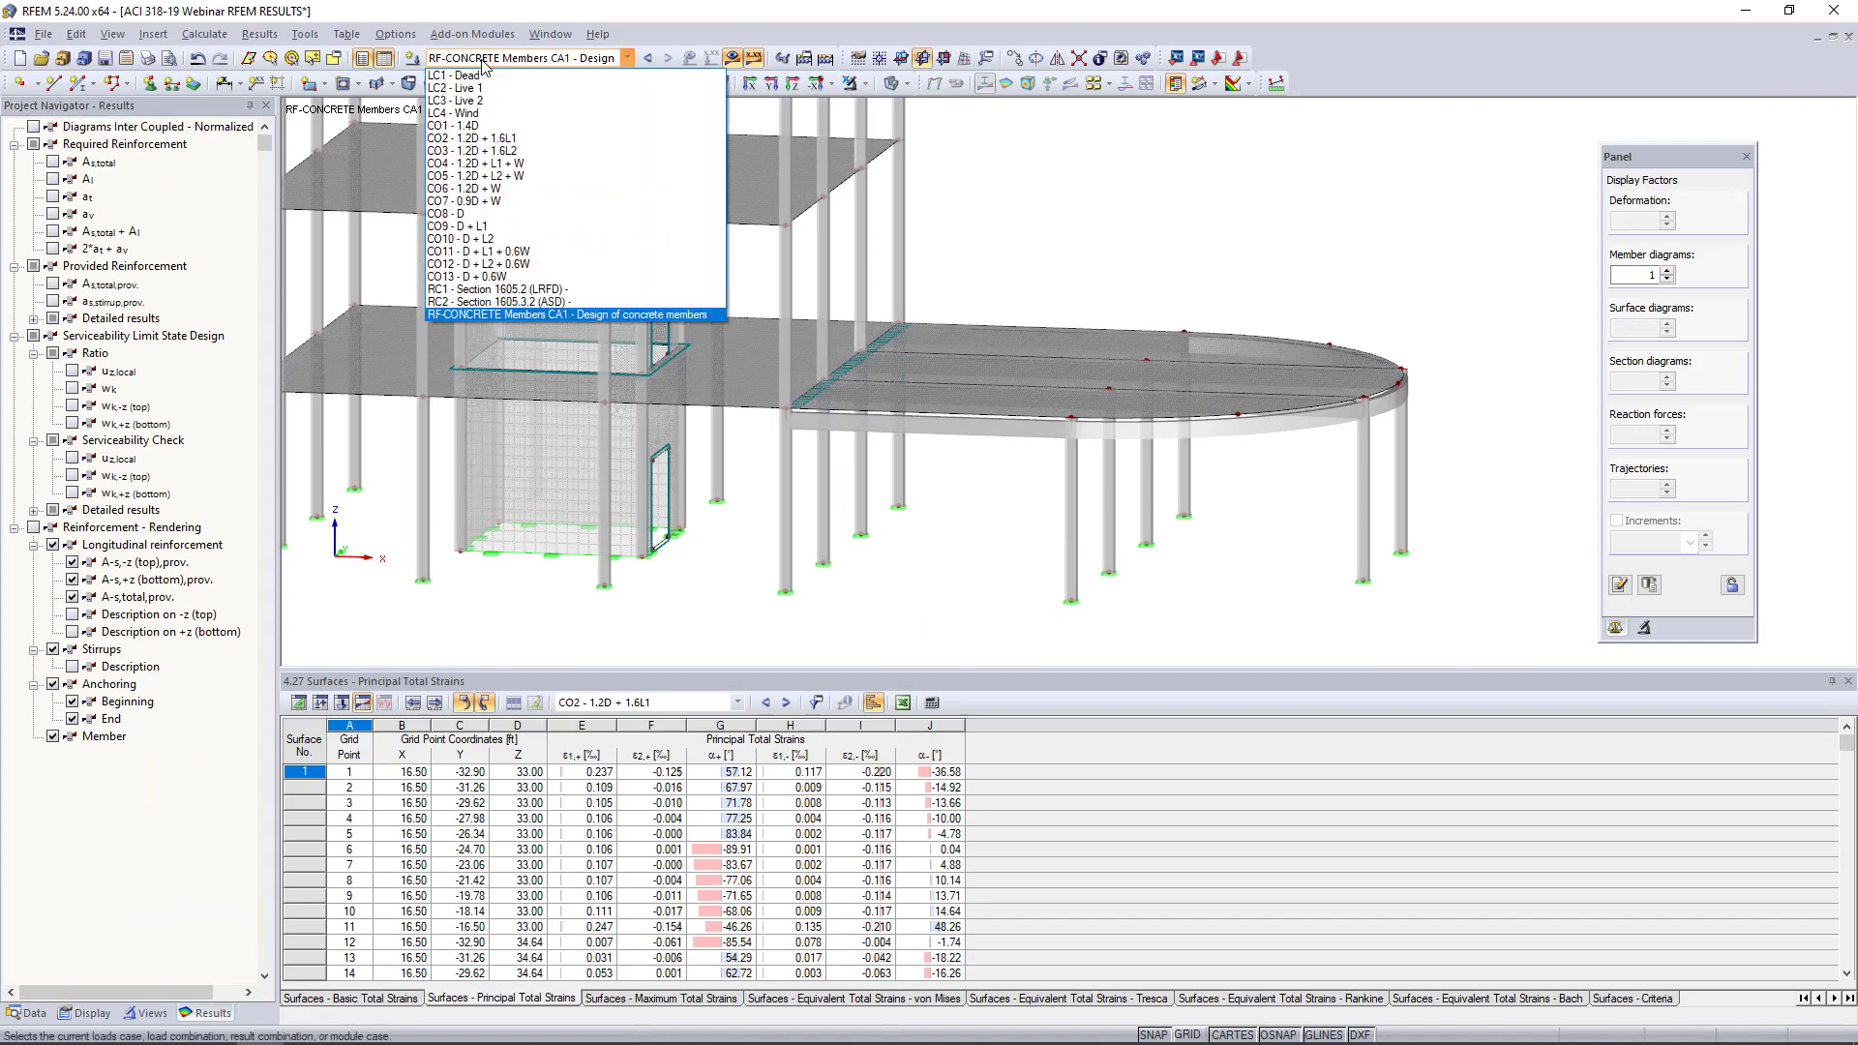
{"action": "left_click", "coordinate": [484, 320]}
Select the four designed columns beside the curved slab and restrict the visibility to these selected objects
{"action": "middle_click_drag", "start_coordinate": [920, 576], "coordinate": [990, 515], "text": "ctrl"}
{"action": "left_click_drag", "start_coordinate": [949, 608], "coordinate": [735, 489]}
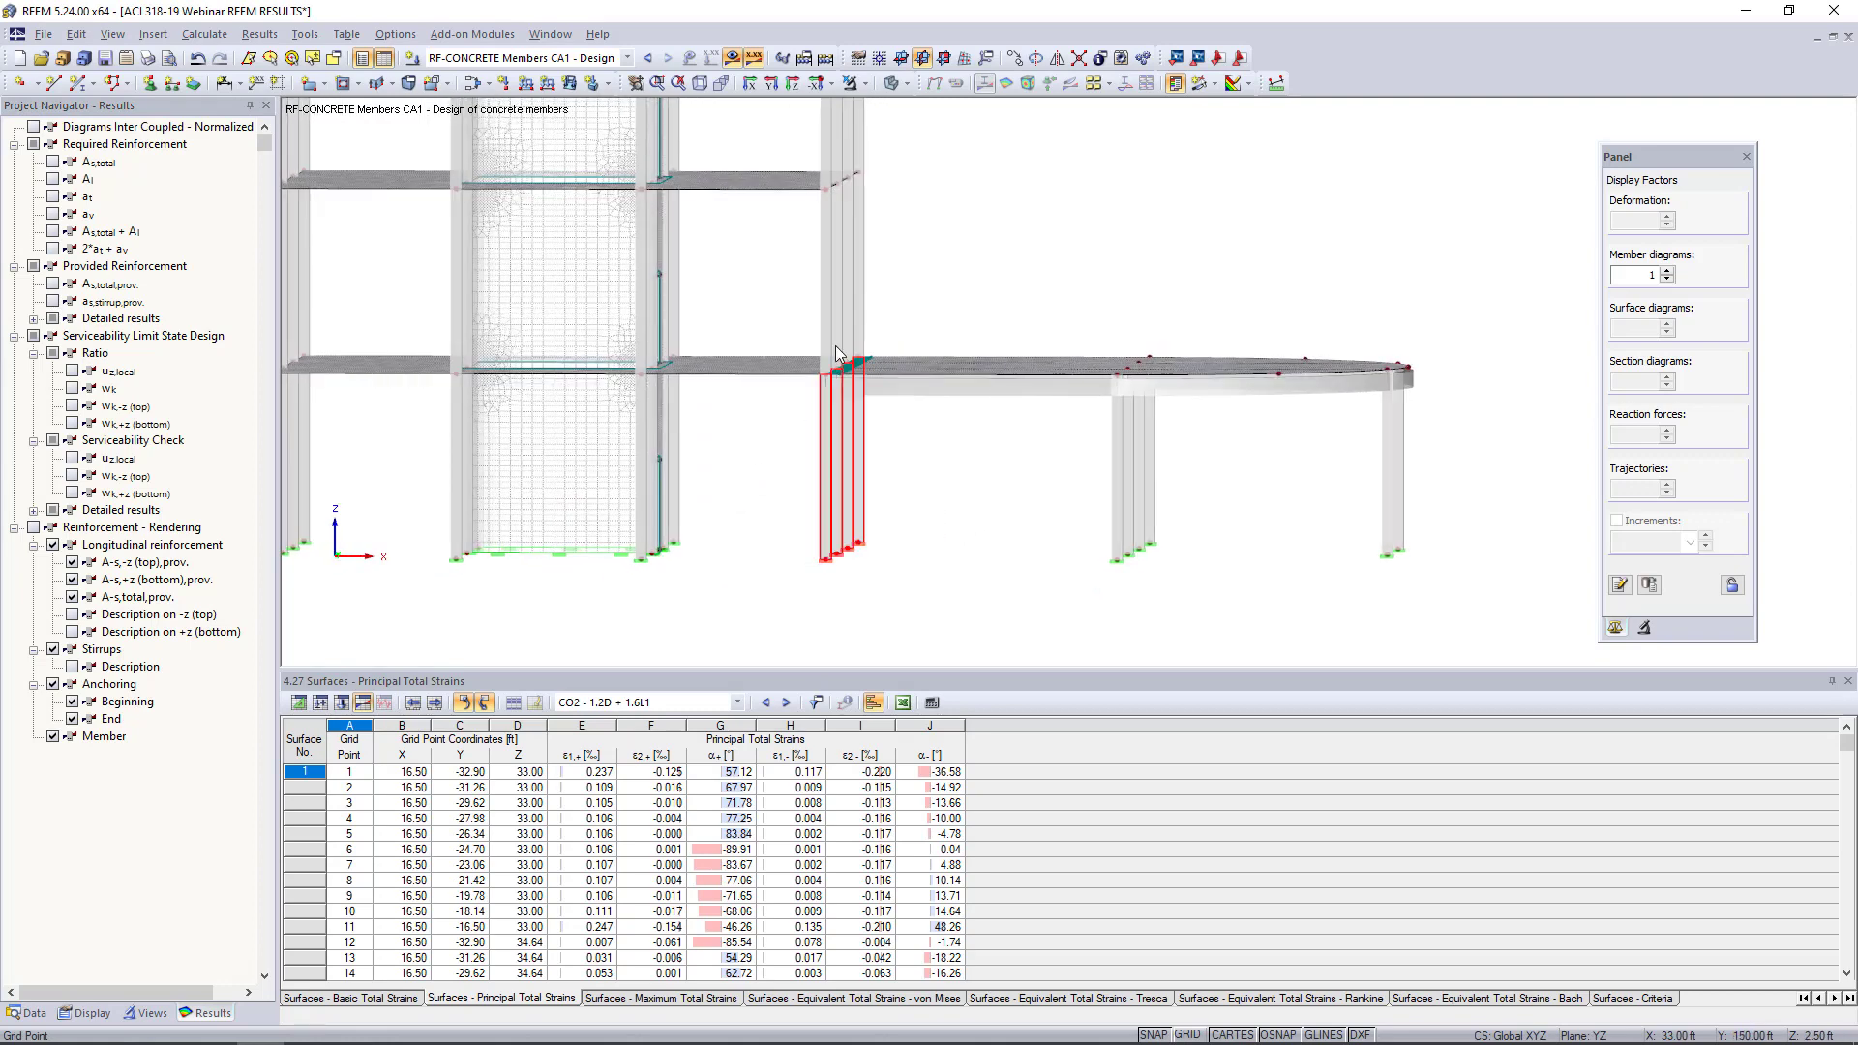
{"action": "left_click", "coordinate": [868, 85]}
{"action": "left_click", "coordinate": [867, 107]}
{"action": "middle_click_drag", "start_coordinate": [995, 291], "coordinate": [962, 317], "text": "ctrl"}
{"action": "scroll", "coordinate": [809, 444], "scroll_direction": "up", "scroll_amount": 7}
{"action": "middle_click_drag", "start_coordinate": [834, 426], "coordinate": [875, 419]}
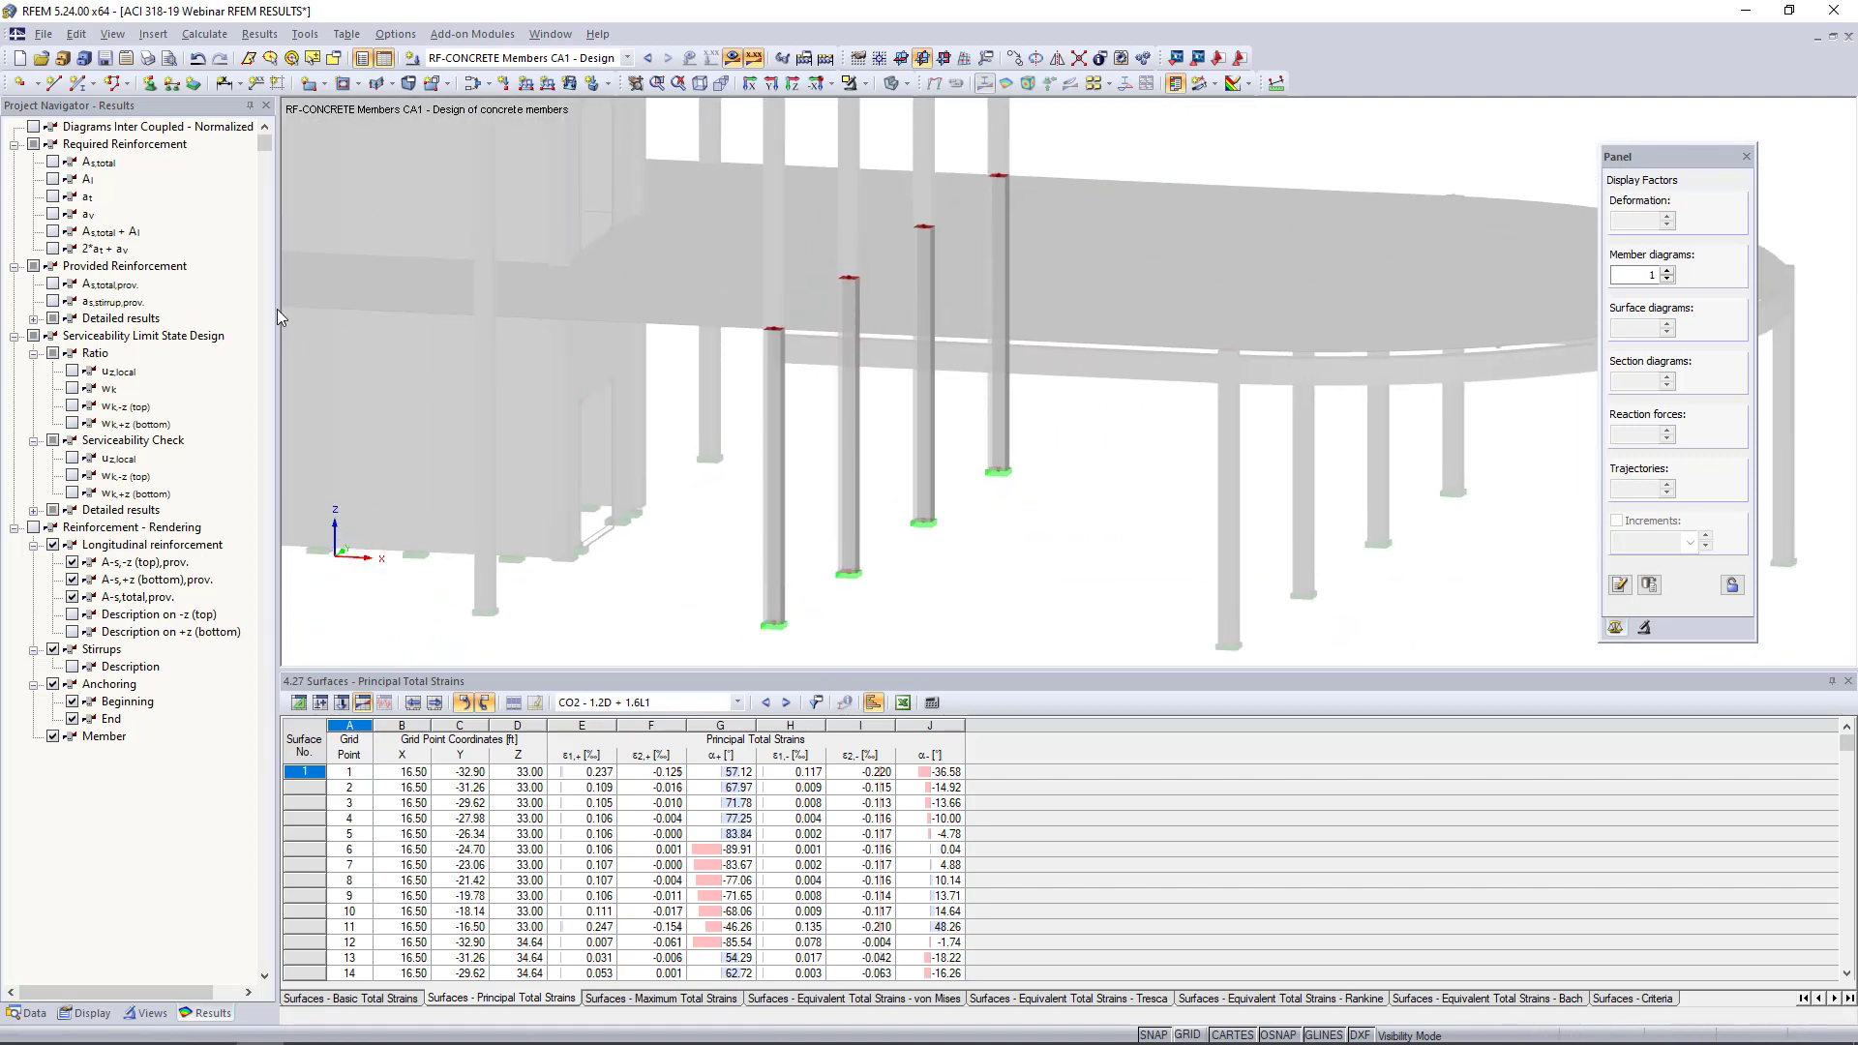
Display the required and provided total longitudinal reinforcement diagrams together on the isolated columns and compare them
{"action": "left_click", "coordinate": [53, 161]}
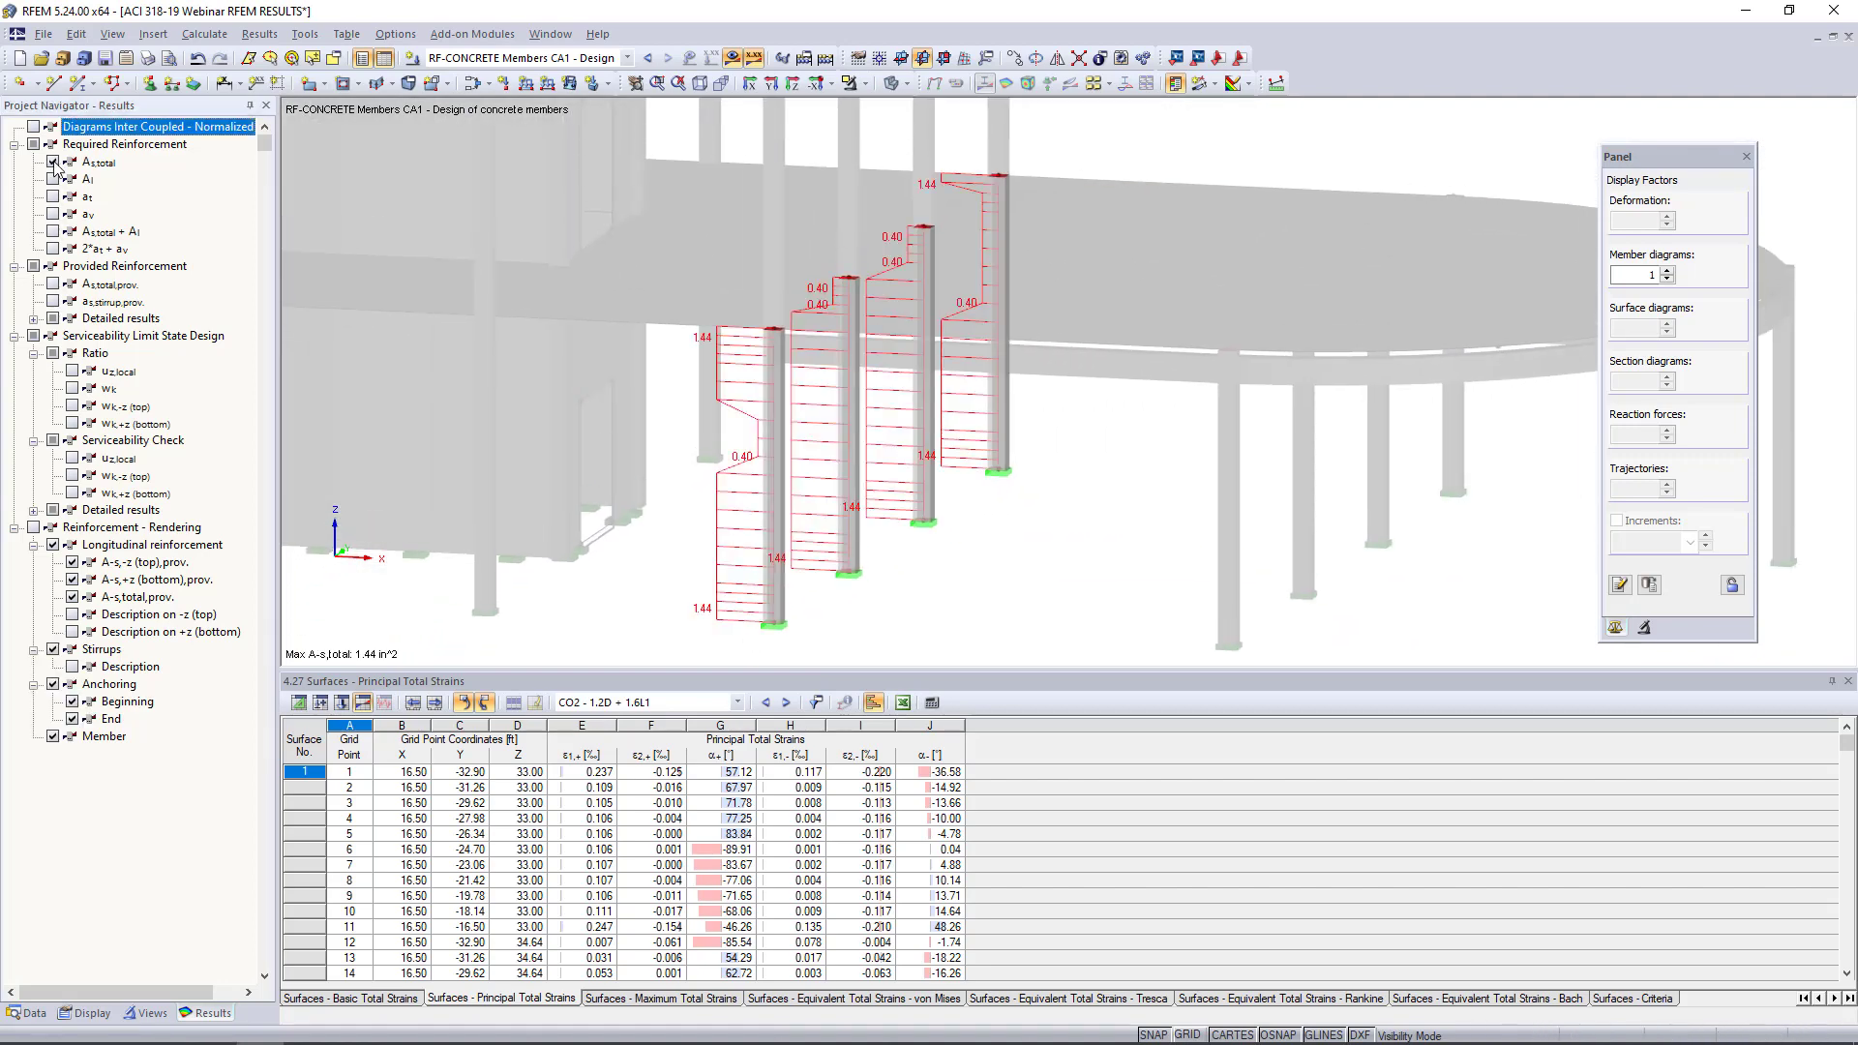
{"action": "mouse_move", "coordinate": [1088, 506]}
{"action": "middle_mouse_down", "text": "ctrl"}
{"action": "mouse_move", "coordinate": [1033, 514]}
{"action": "mouse_move", "coordinate": [1059, 523]}
{"action": "middle_mouse_up", "text": "ctrl"}
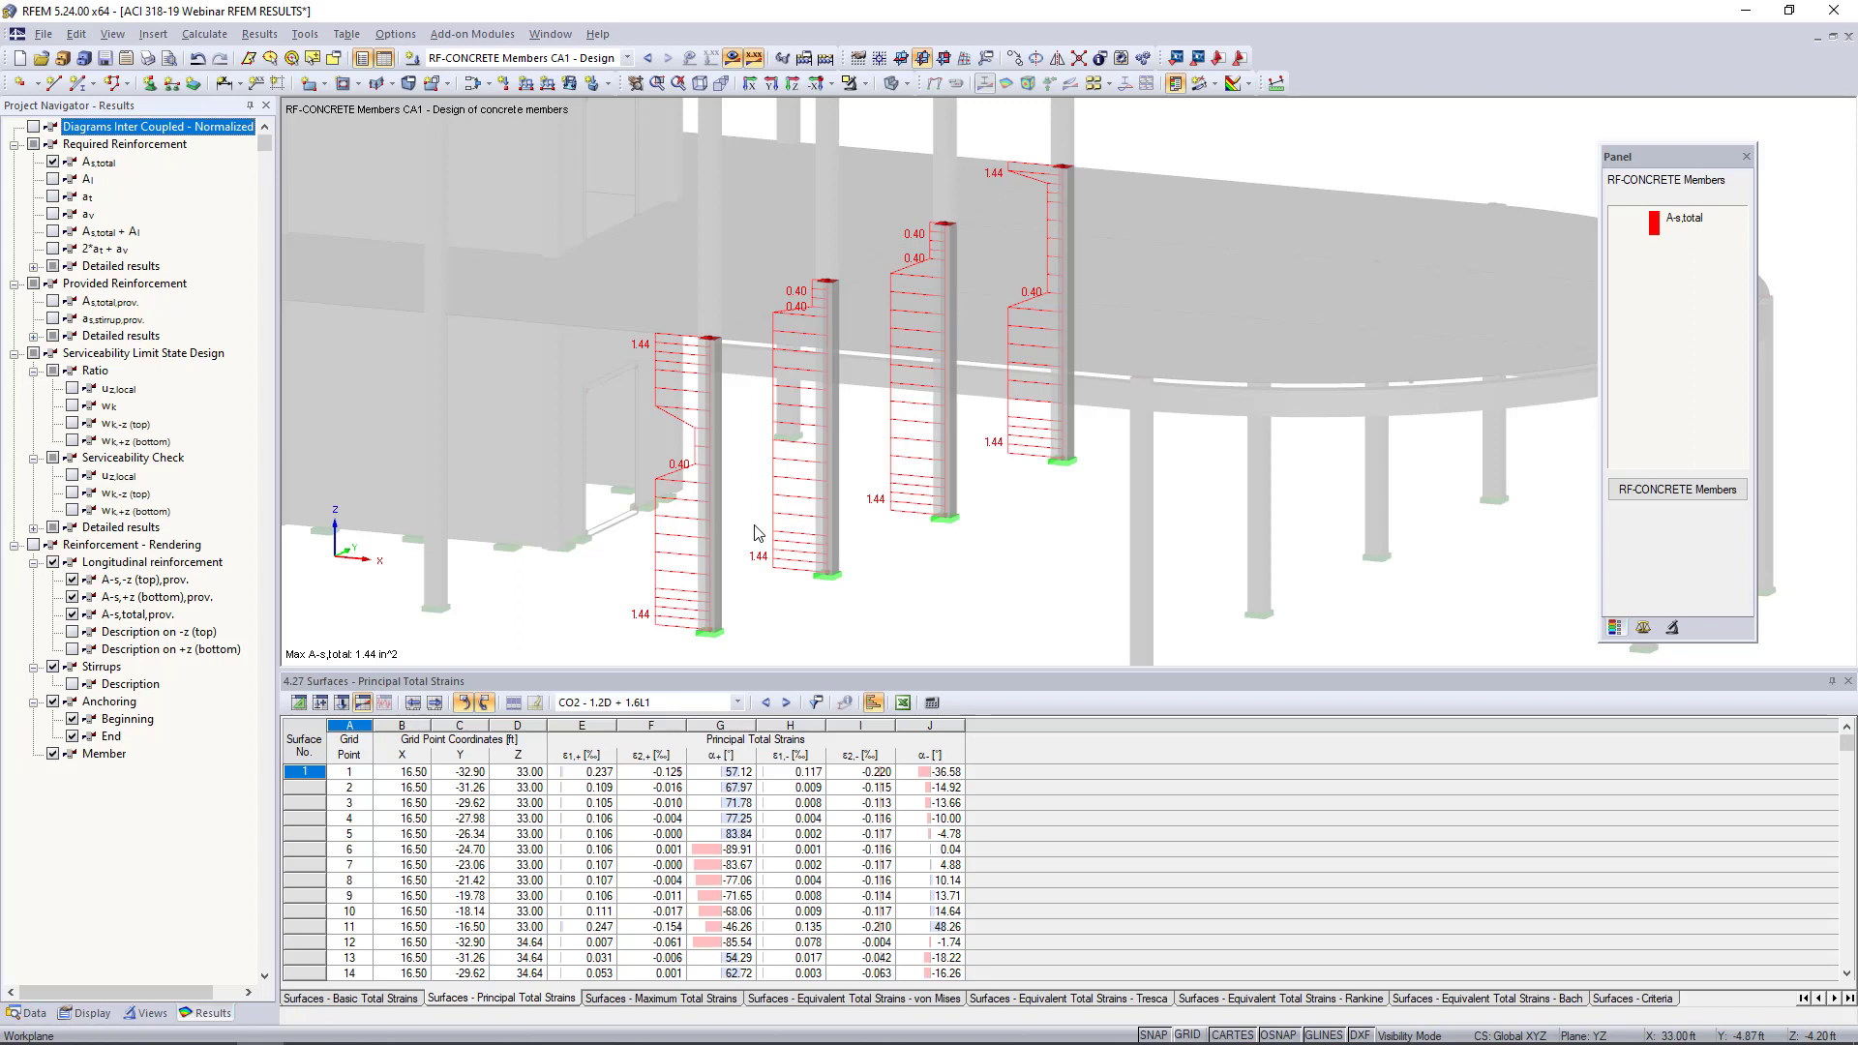
{"action": "left_click", "coordinate": [55, 301]}
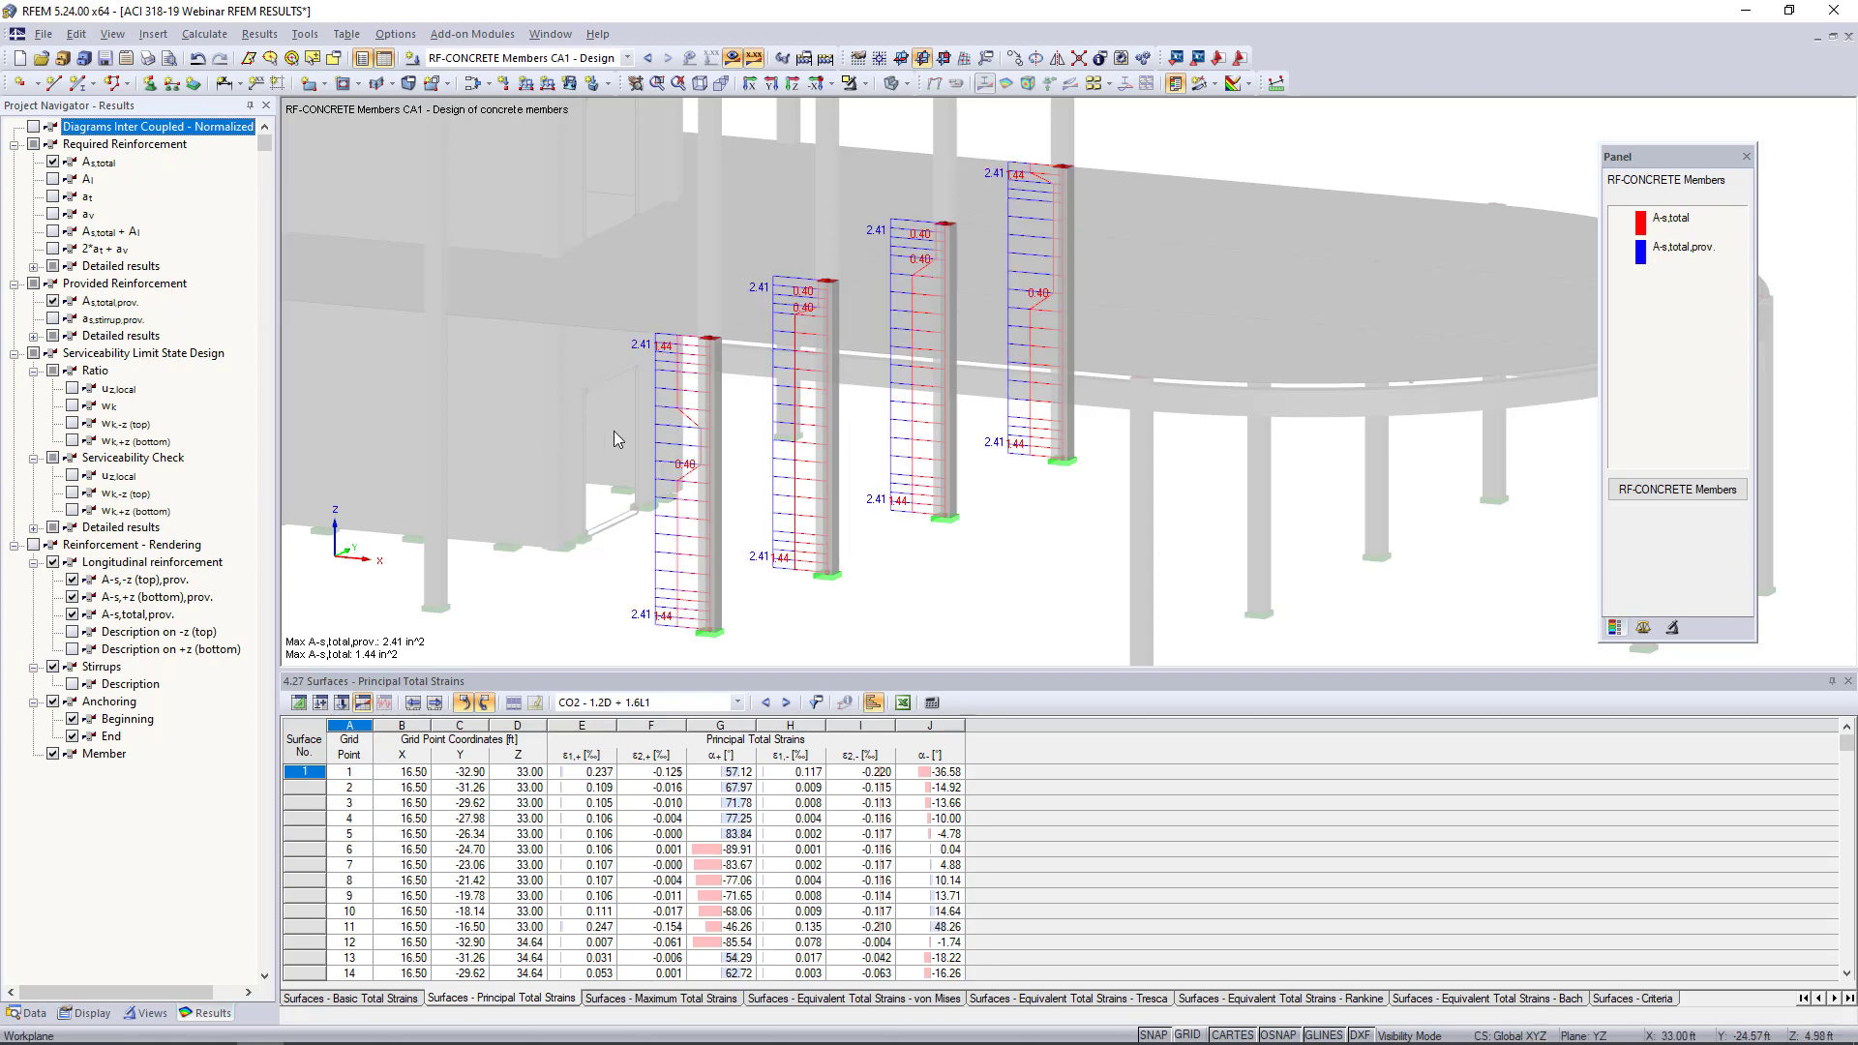
{"action": "mouse_move", "coordinate": [697, 446]}
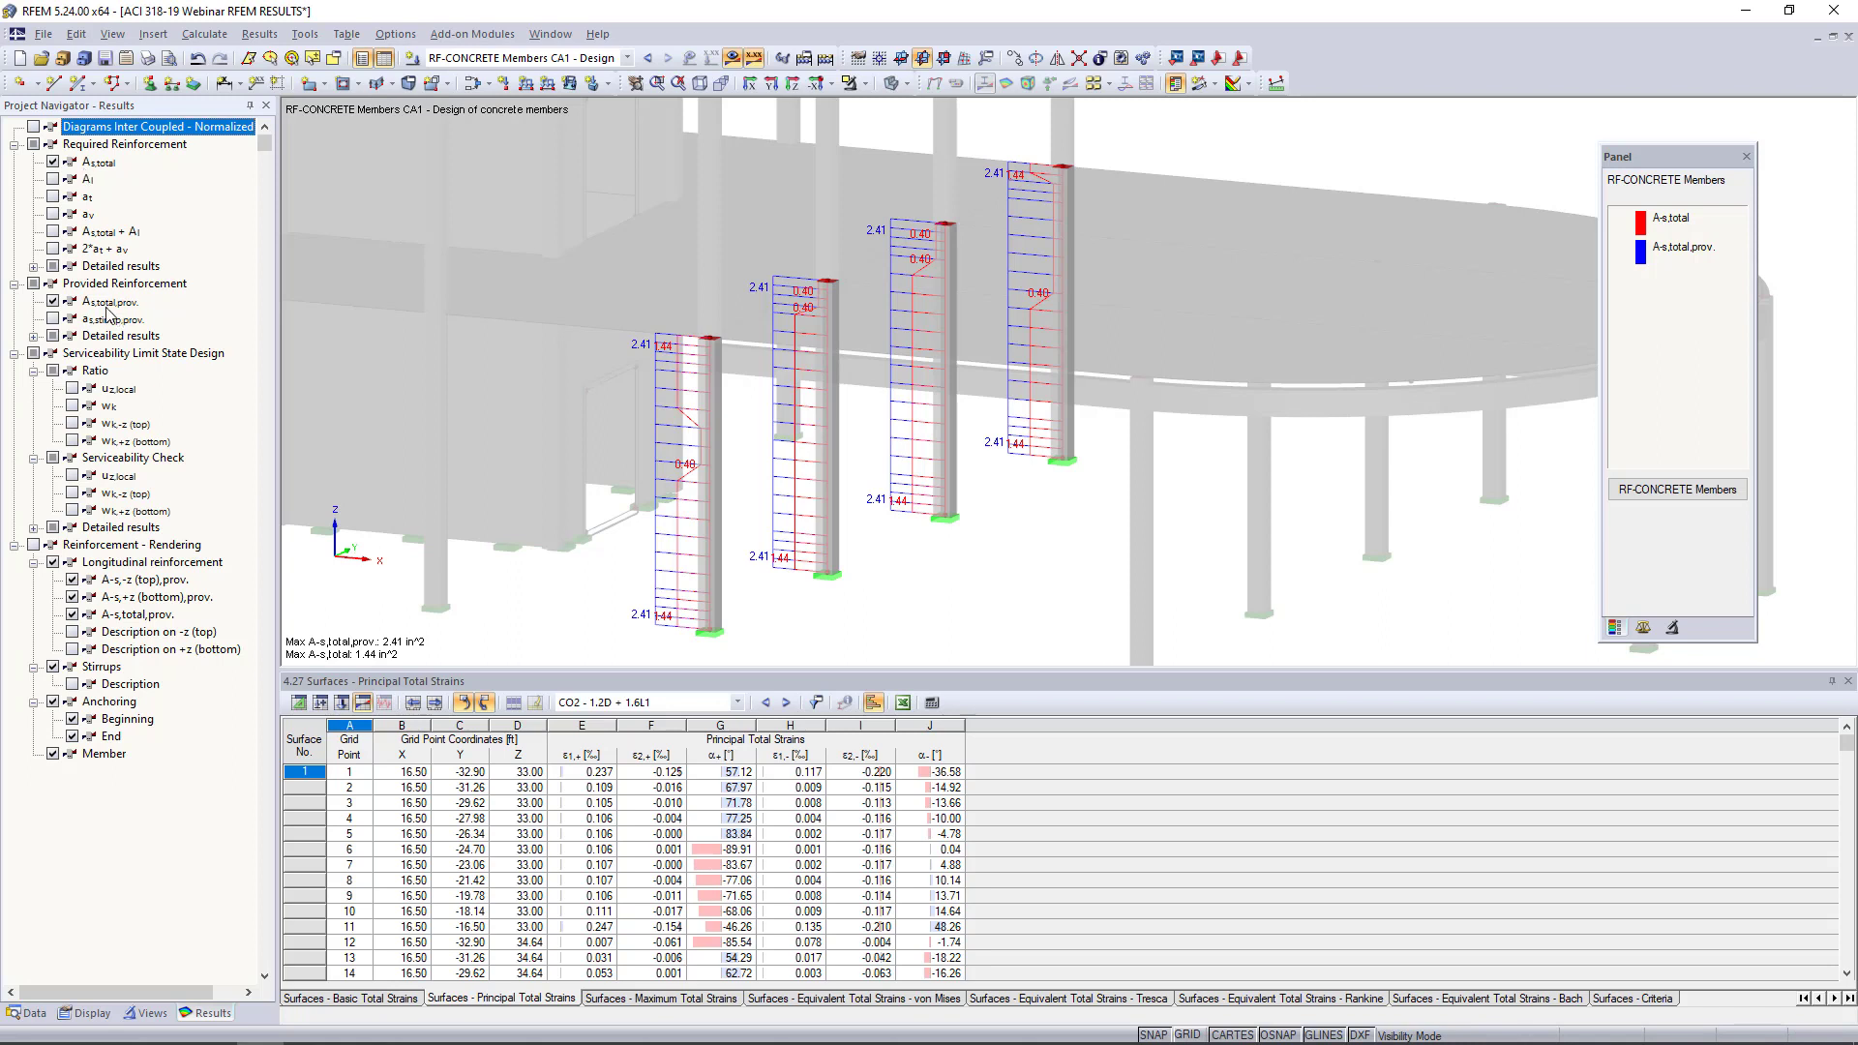
Replace the required reinforcement diagram with the provided stirrup reinforcement and add the local z-deflection serviceability ratio
{"action": "left_click", "coordinate": [54, 162]}
{"action": "left_click", "coordinate": [53, 301]}
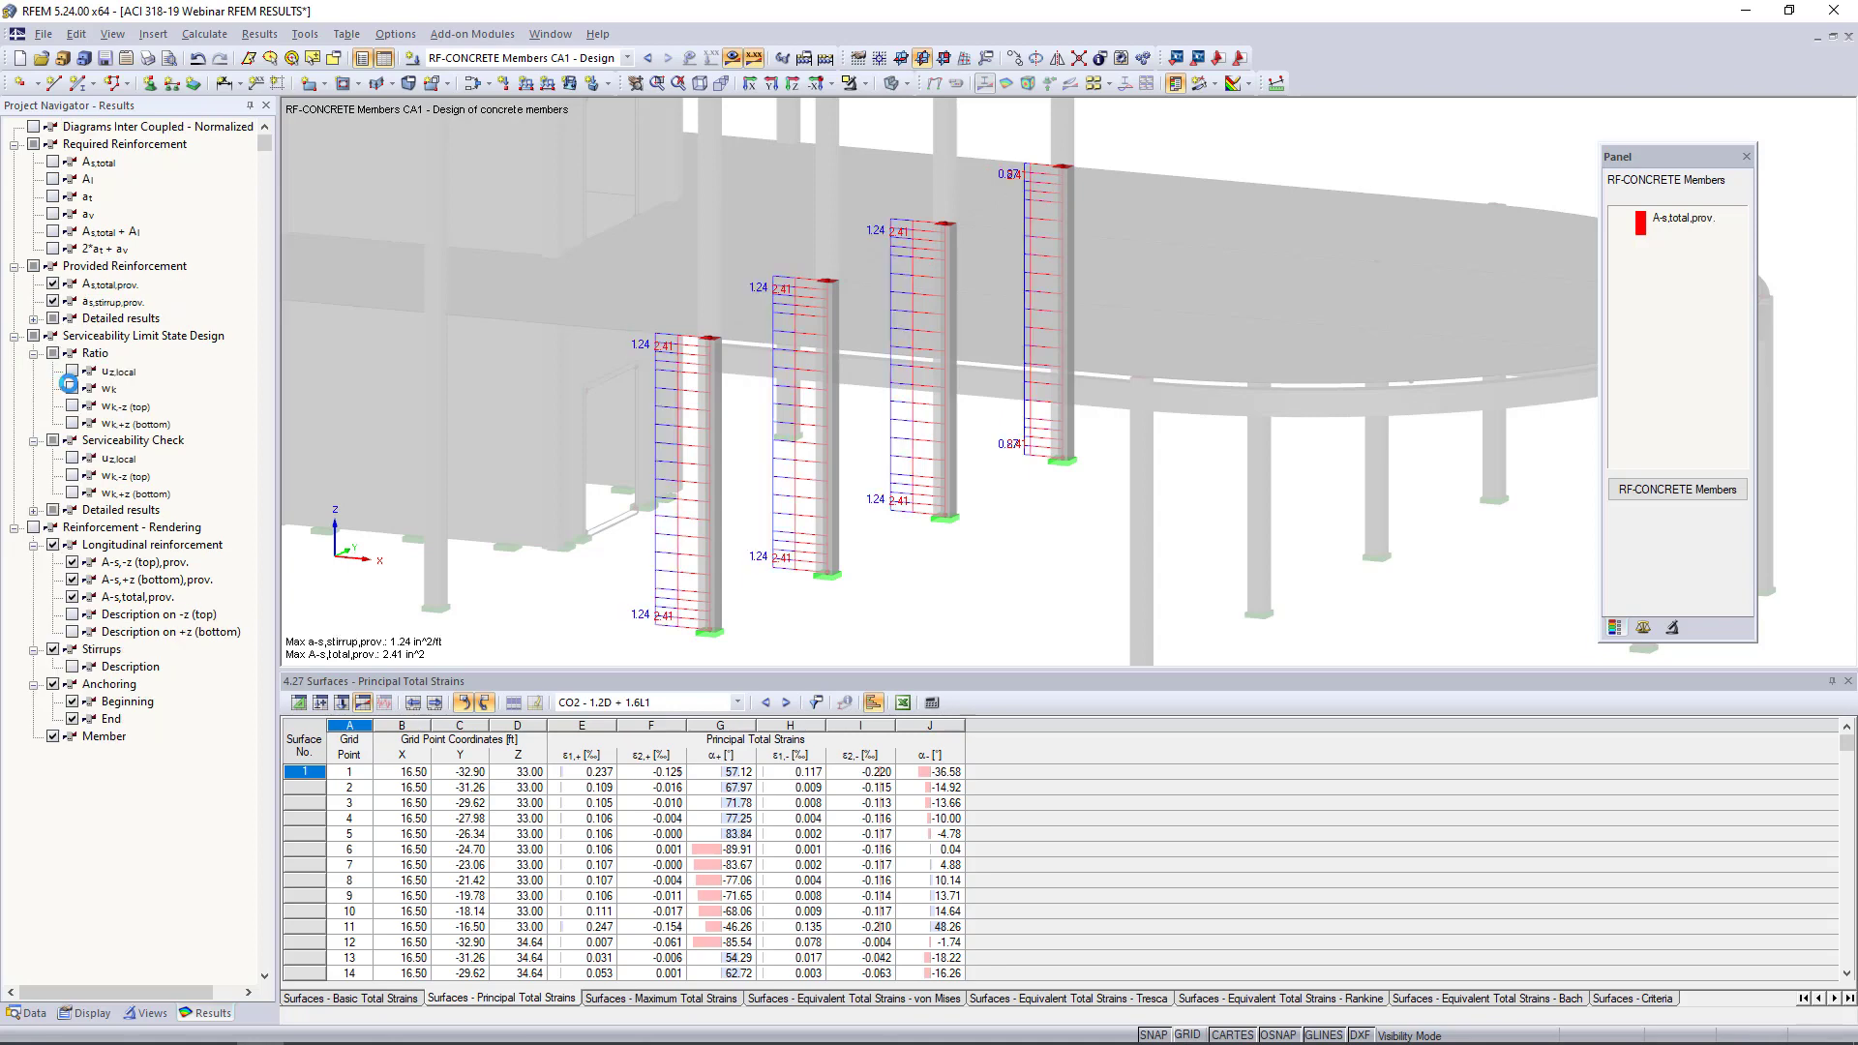
{"action": "left_click", "coordinate": [71, 372]}
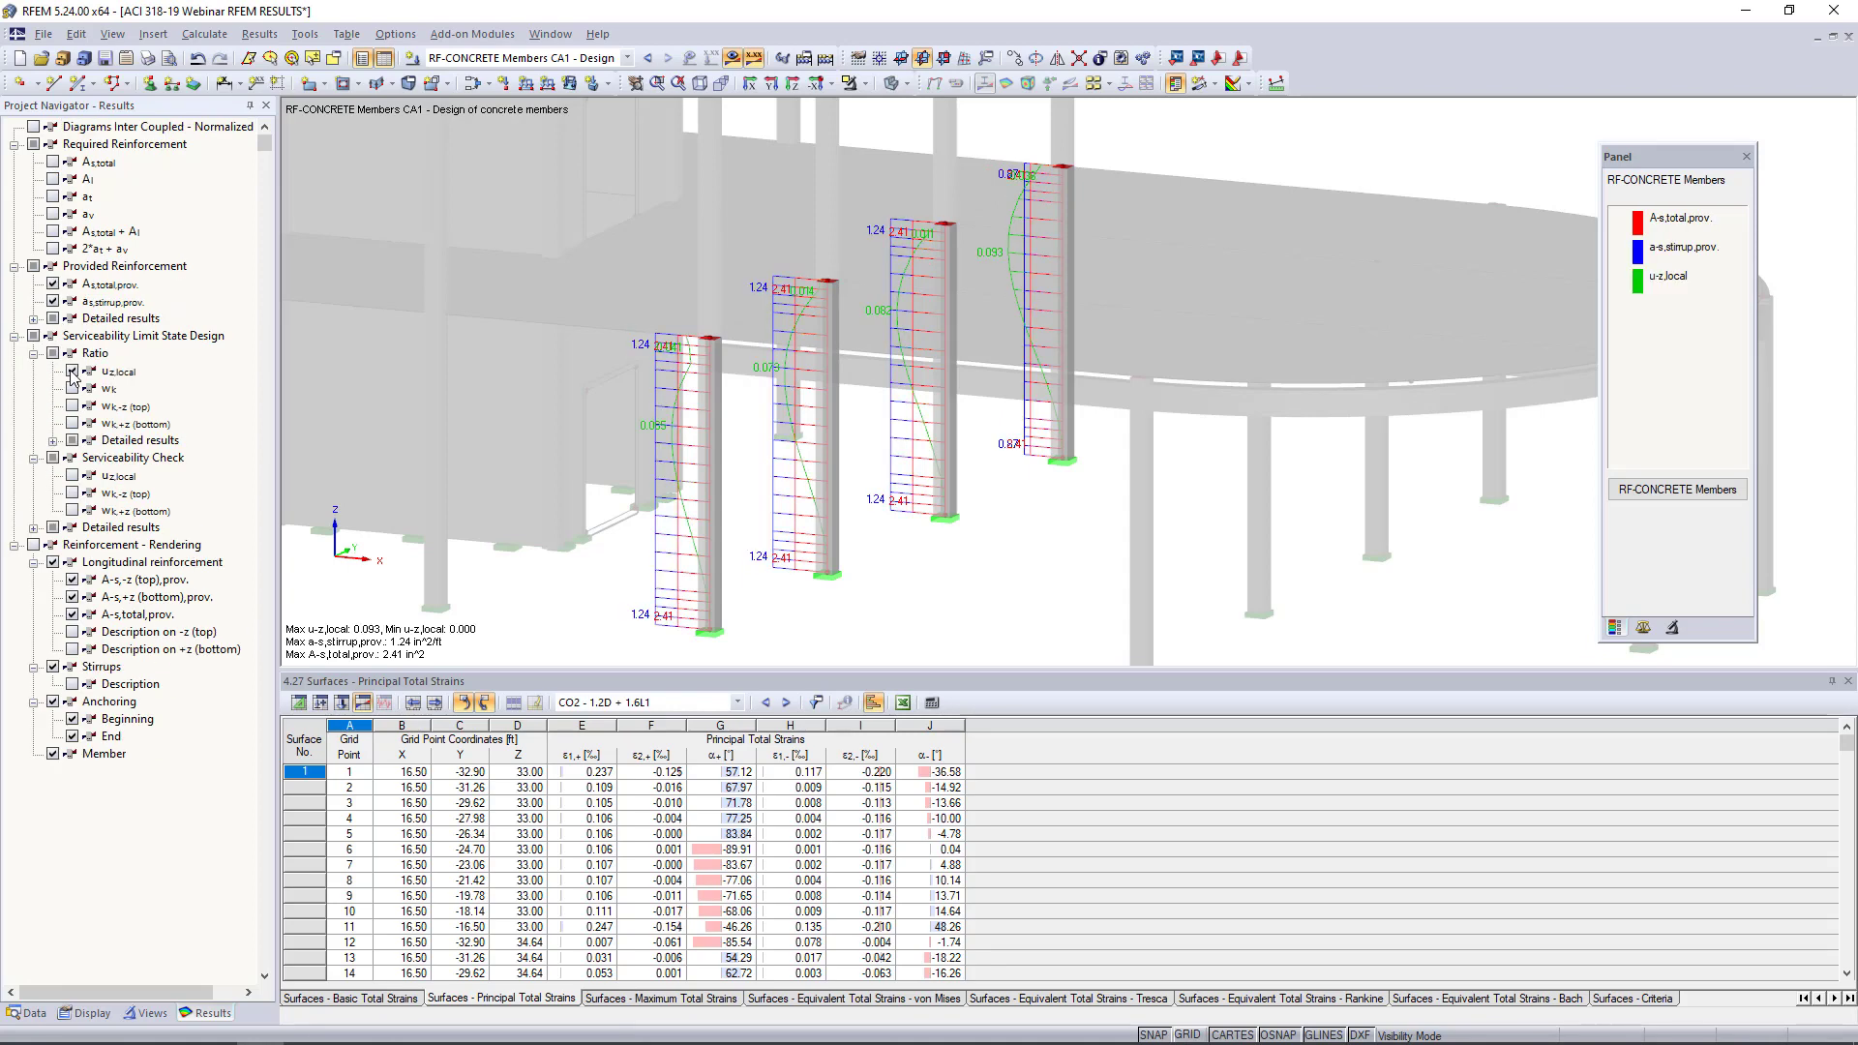
Remove both provided reinforcement diagrams to view the local z-deflection ratio alone, and turn that ratio off as well
{"action": "left_click", "coordinate": [53, 283]}
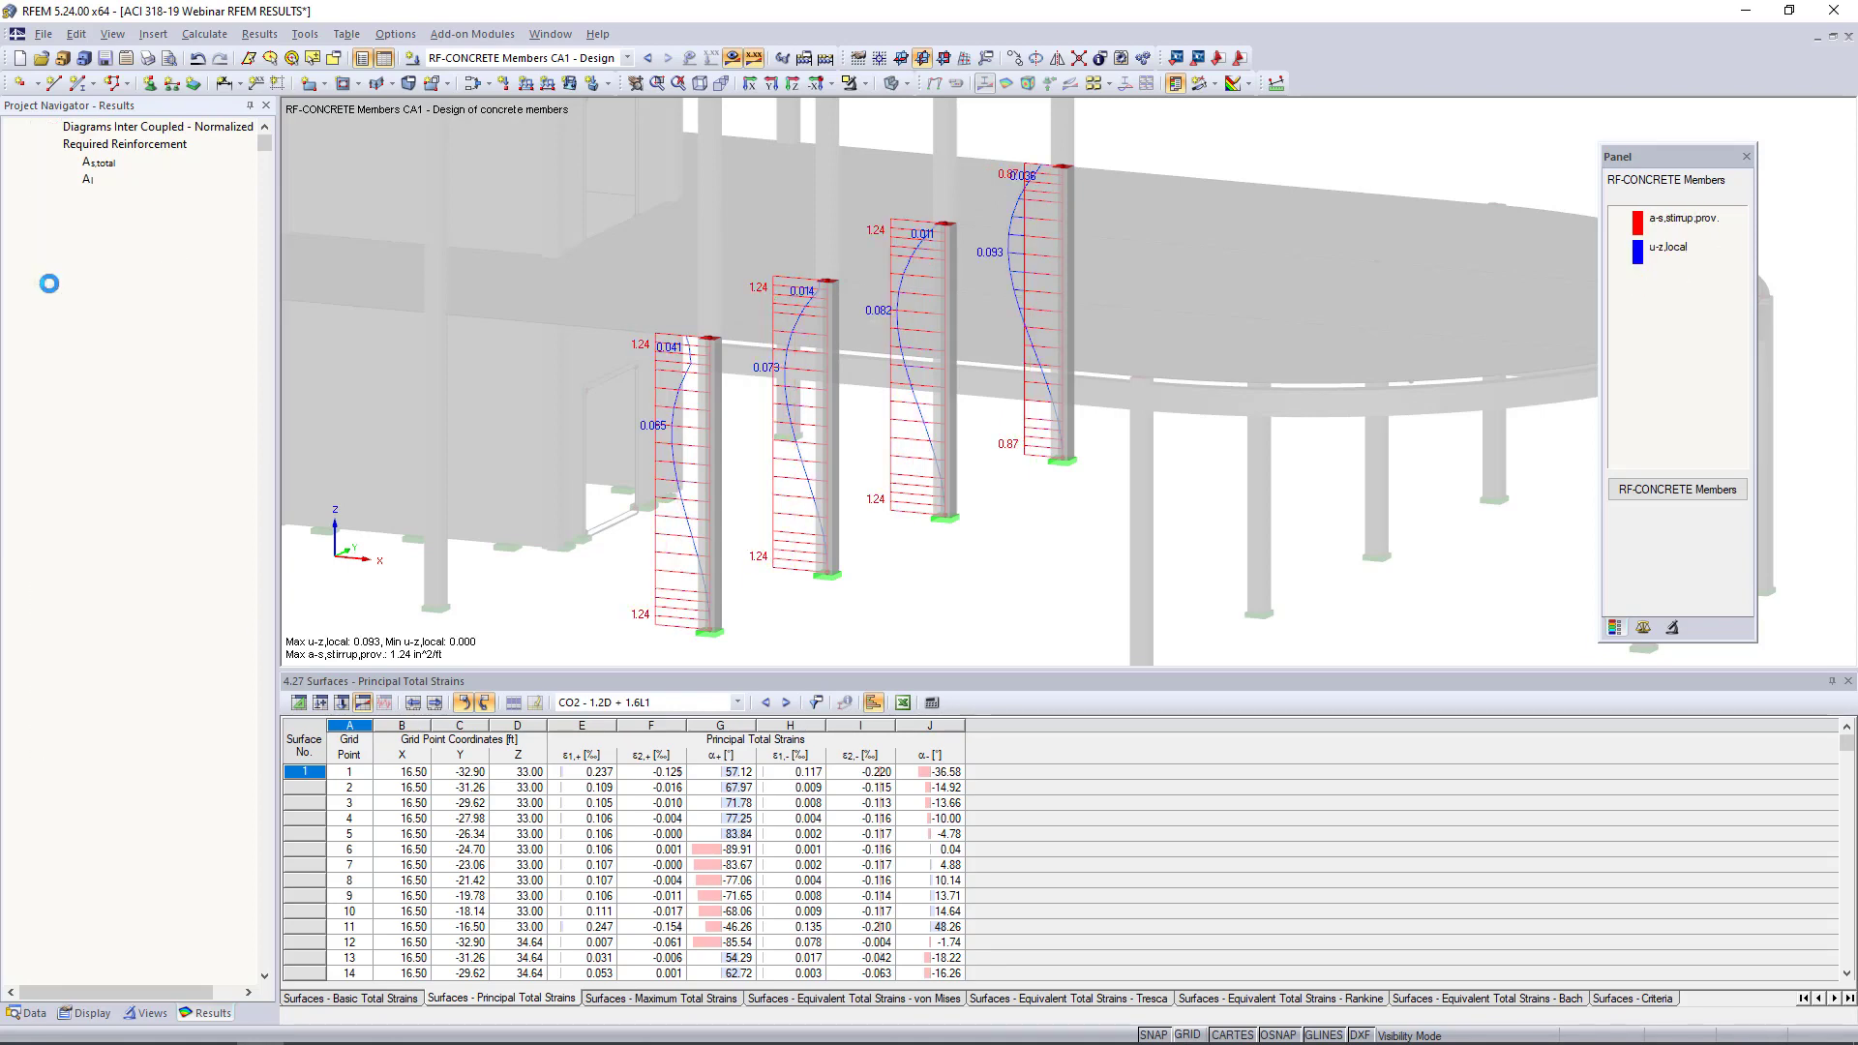
{"action": "left_click", "coordinate": [53, 302]}
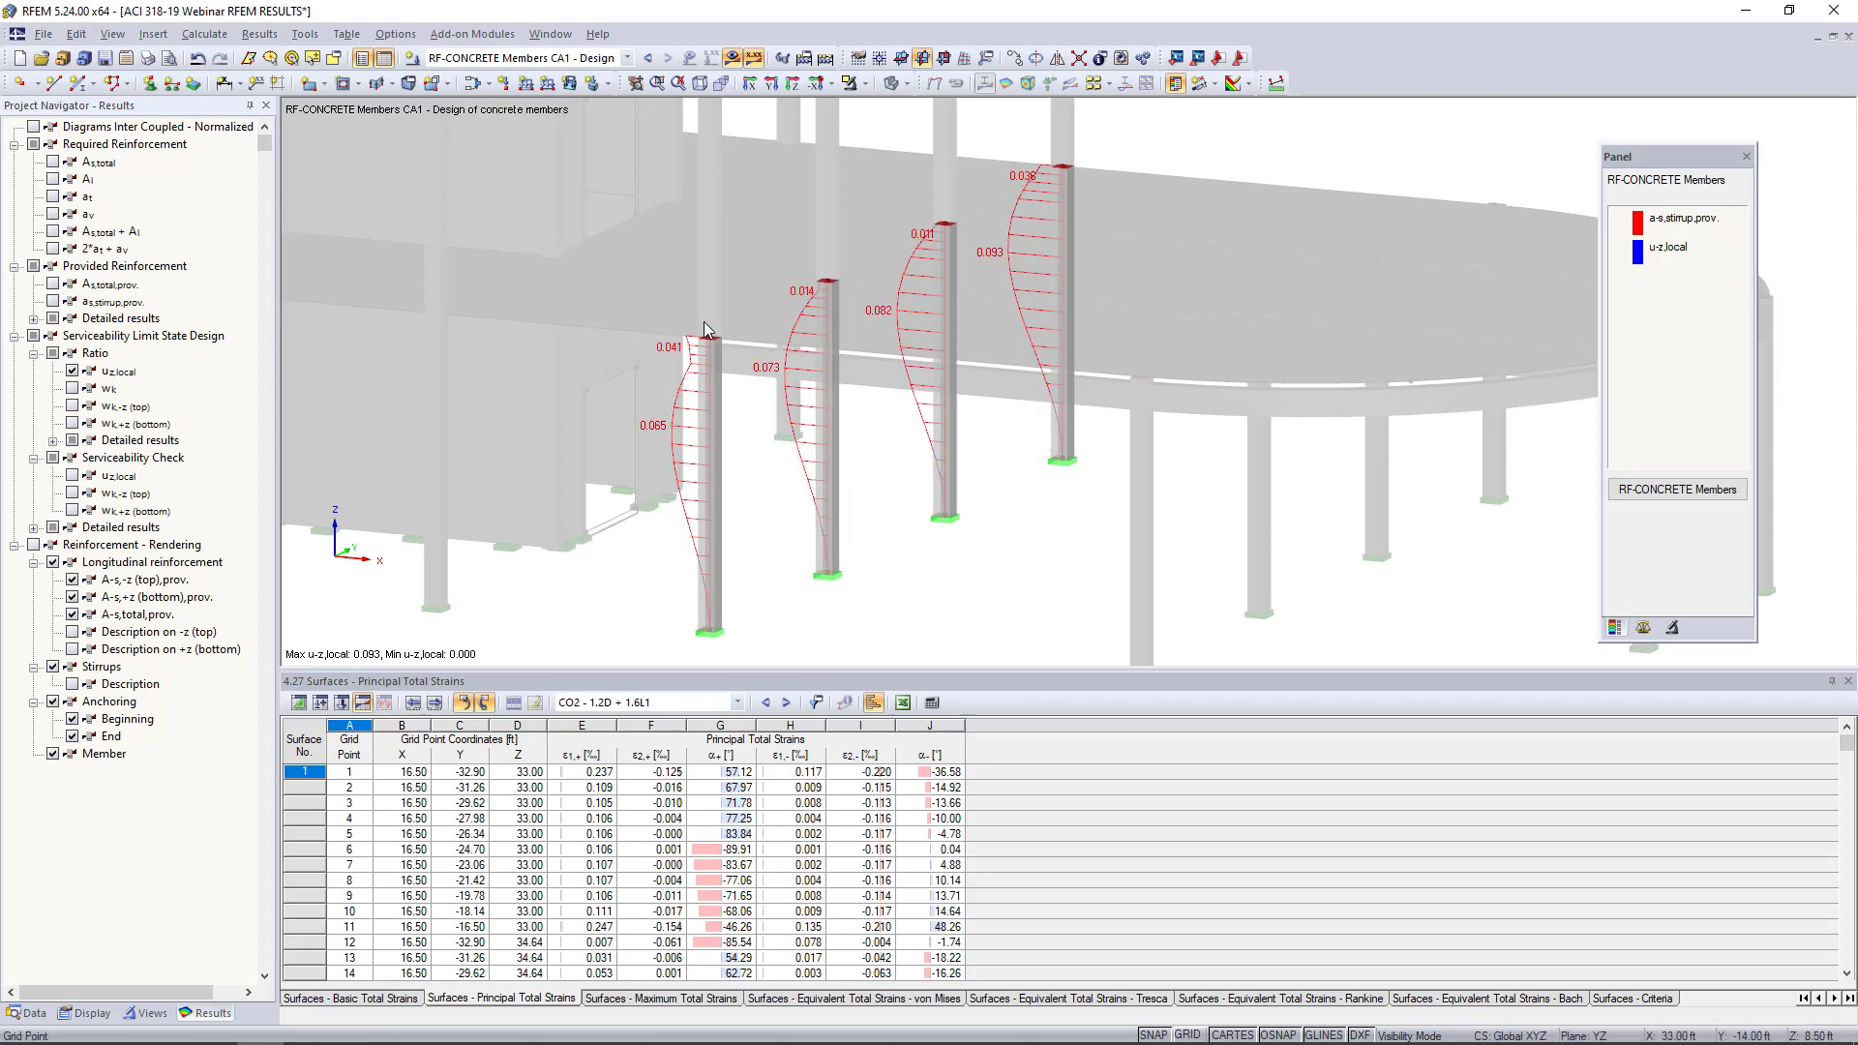
{"action": "left_click", "coordinate": [74, 373]}
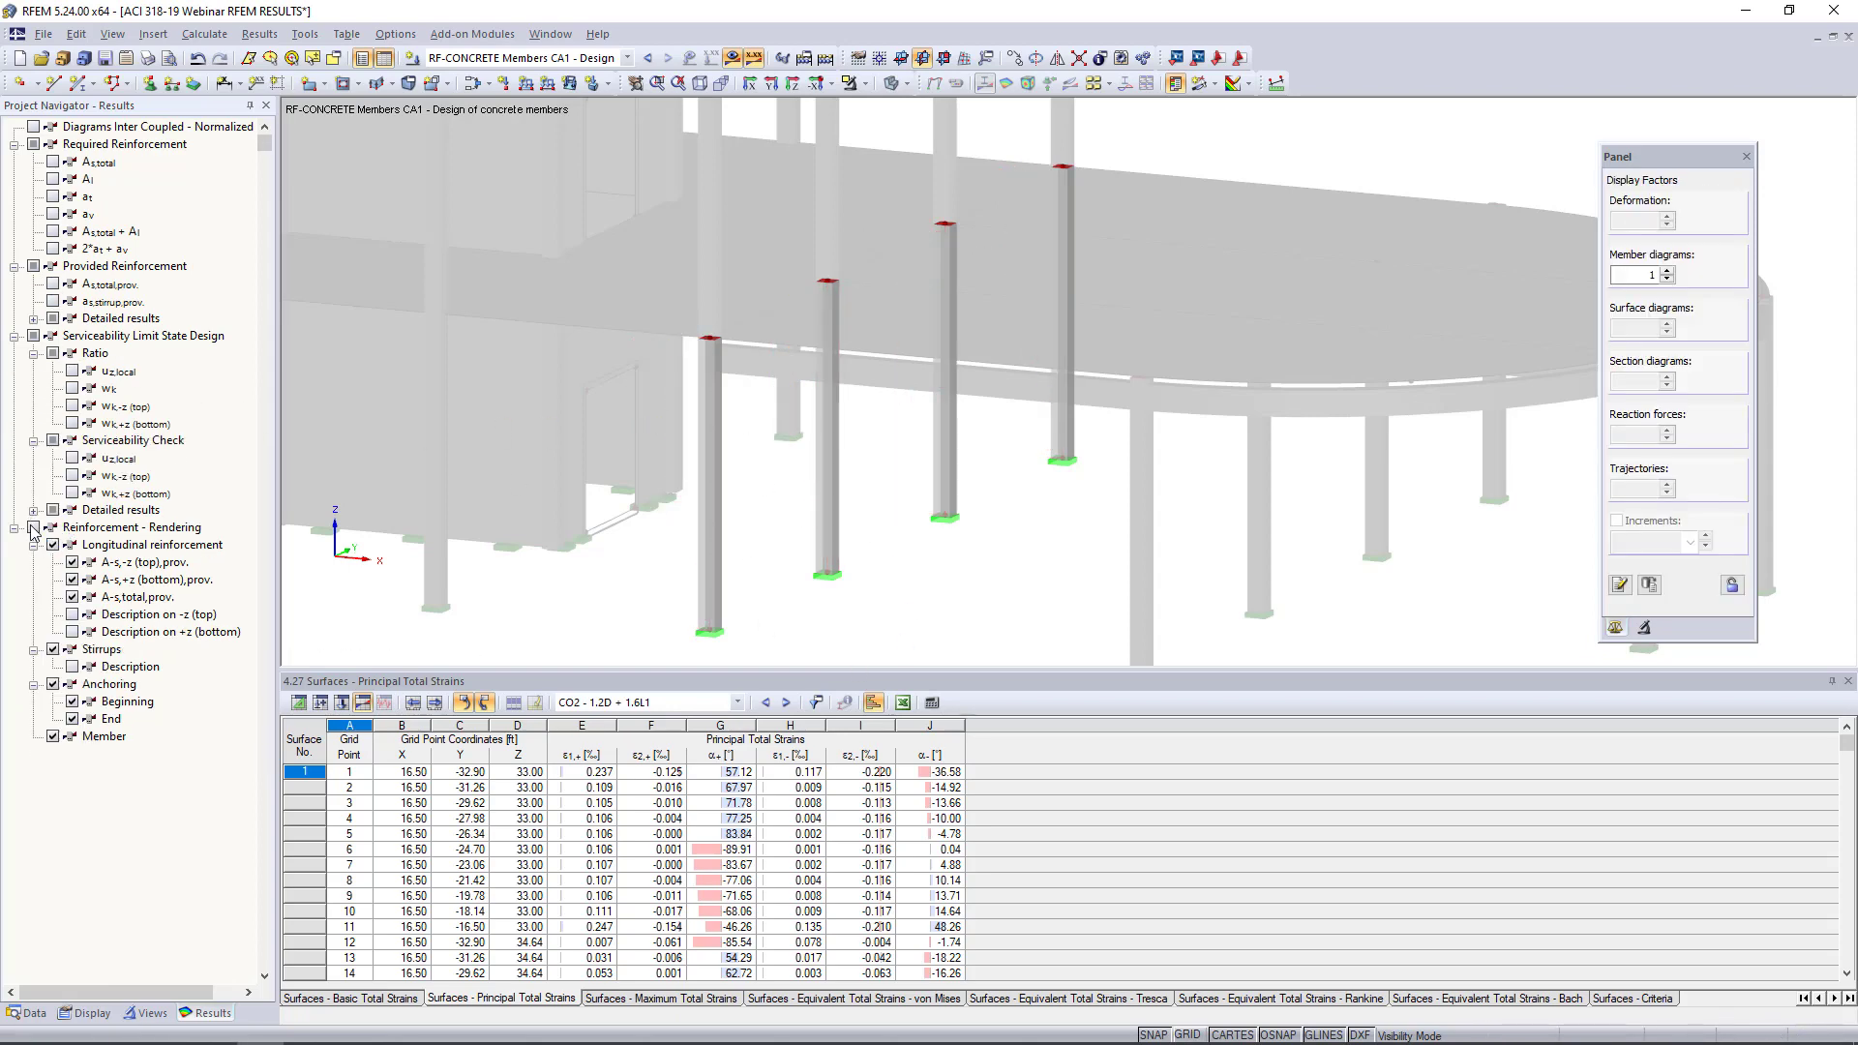
Turn on the reinforcement rendering and examine the bars and stirrups in the isolated columns up close
{"action": "left_click", "coordinate": [33, 527]}
{"action": "scroll", "coordinate": [821, 510], "scroll_direction": "up", "scroll_amount": 1}
{"action": "mouse_move", "coordinate": [802, 528]}
{"action": "middle_mouse_down", "text": "ctrl"}
{"action": "mouse_move", "coordinate": [730, 531]}
{"action": "mouse_move", "coordinate": [798, 527]}
{"action": "middle_mouse_up", "text": "ctrl"}
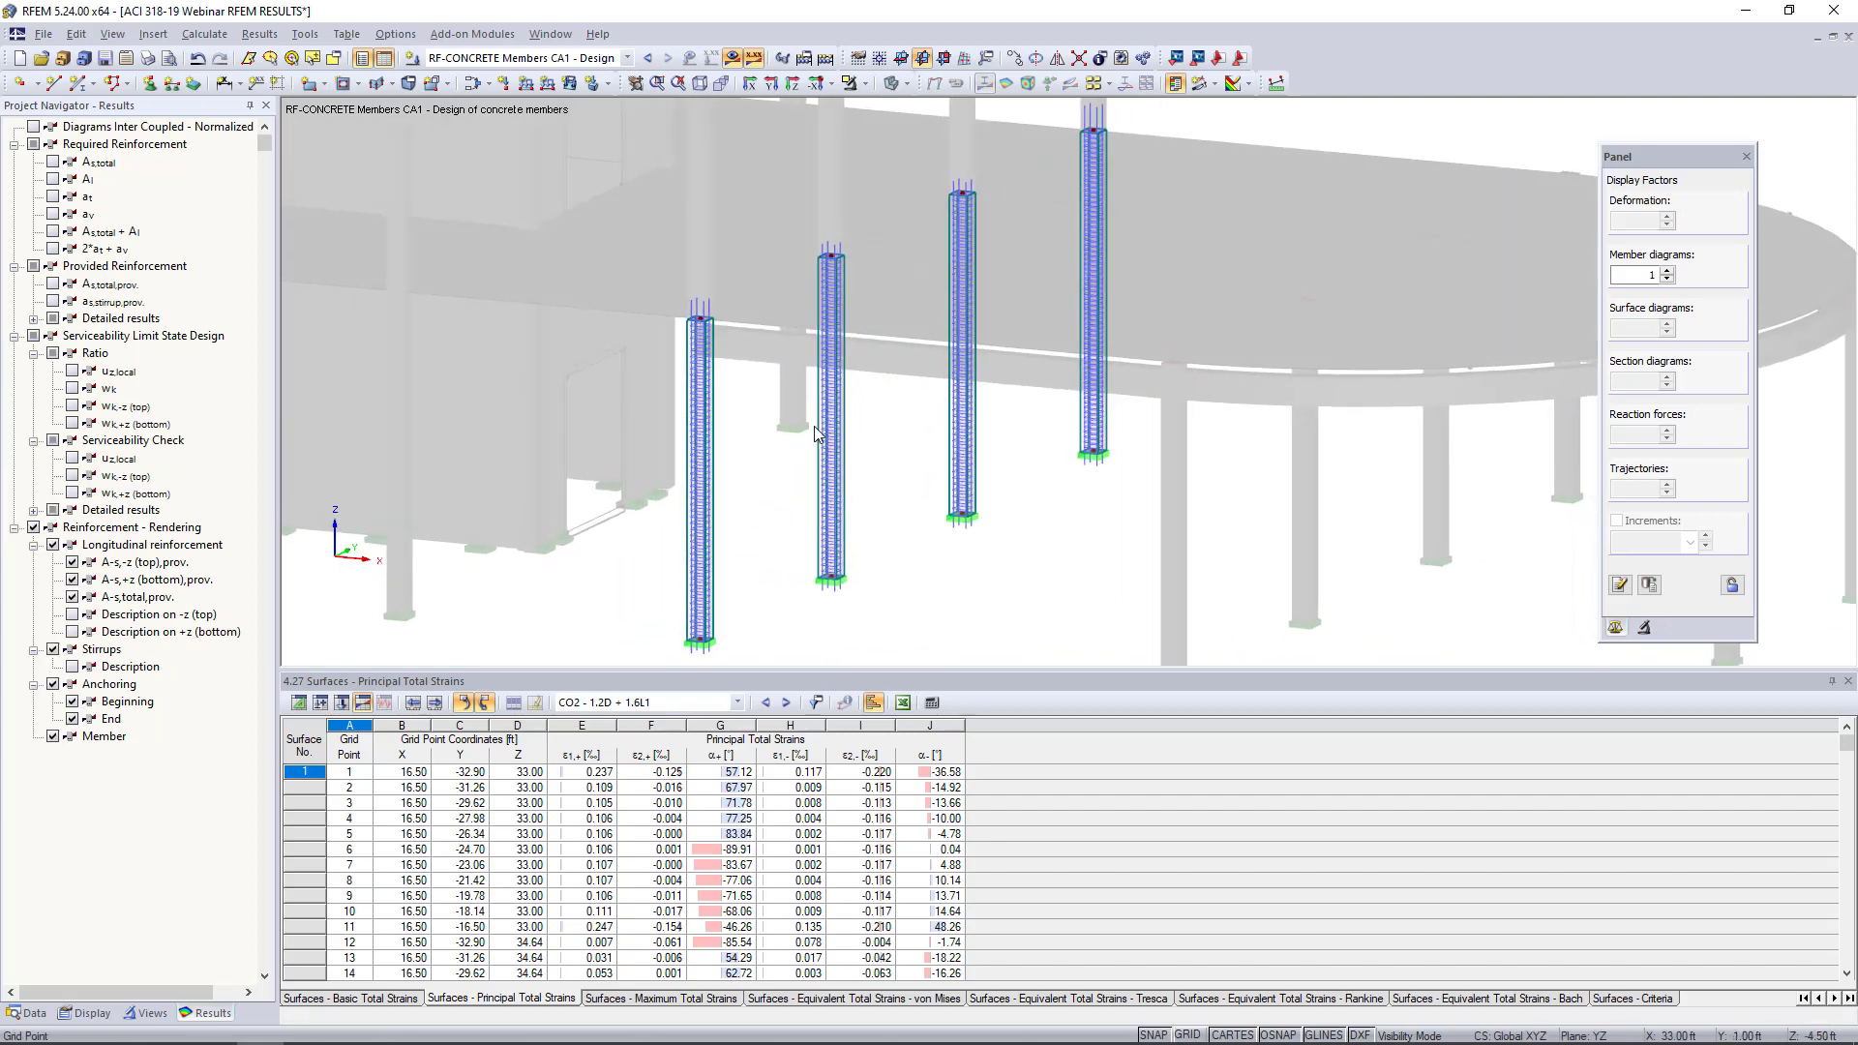
{"action": "scroll", "coordinate": [677, 306], "scroll_direction": "up", "scroll_amount": 5}
{"action": "scroll", "coordinate": [716, 307], "scroll_direction": "up", "scroll_amount": 3}
{"action": "scroll", "coordinate": [747, 345], "scroll_direction": "down", "scroll_amount": 5}
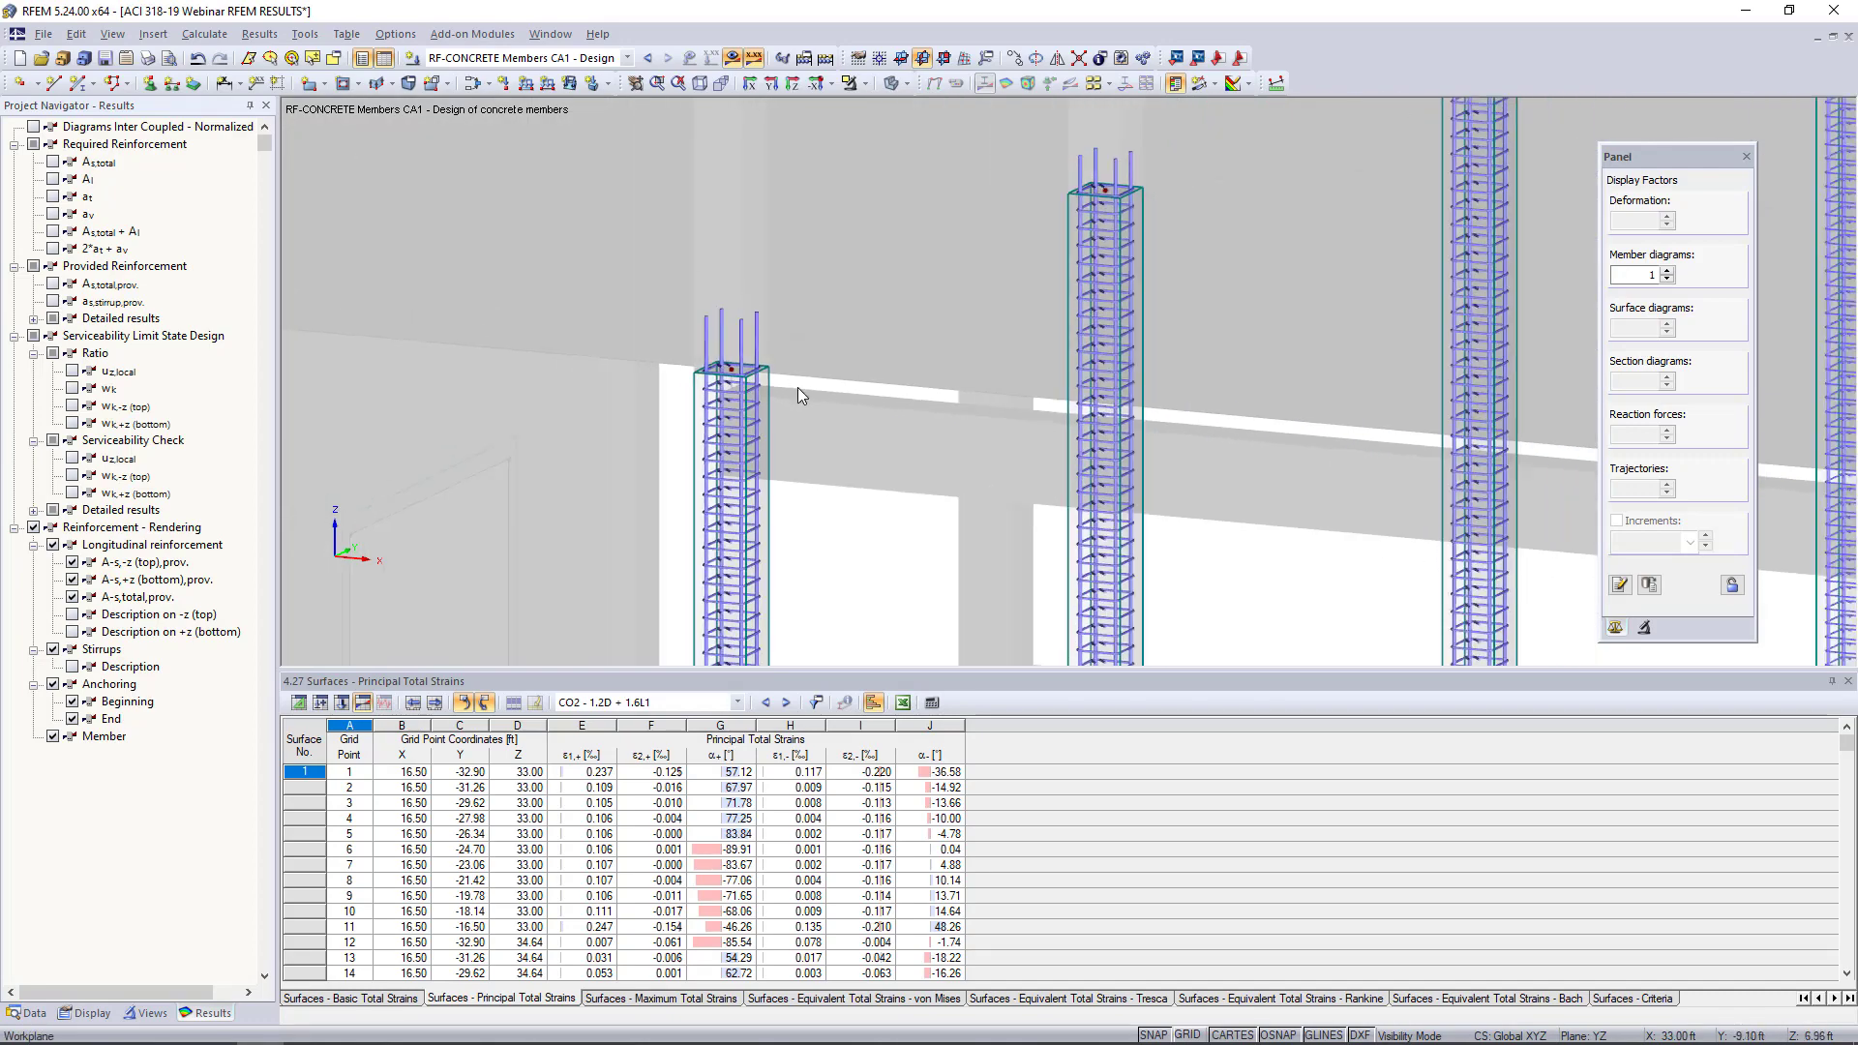
{"action": "middle_click_drag", "start_coordinate": [920, 463], "coordinate": [968, 392], "text": "ctrl"}
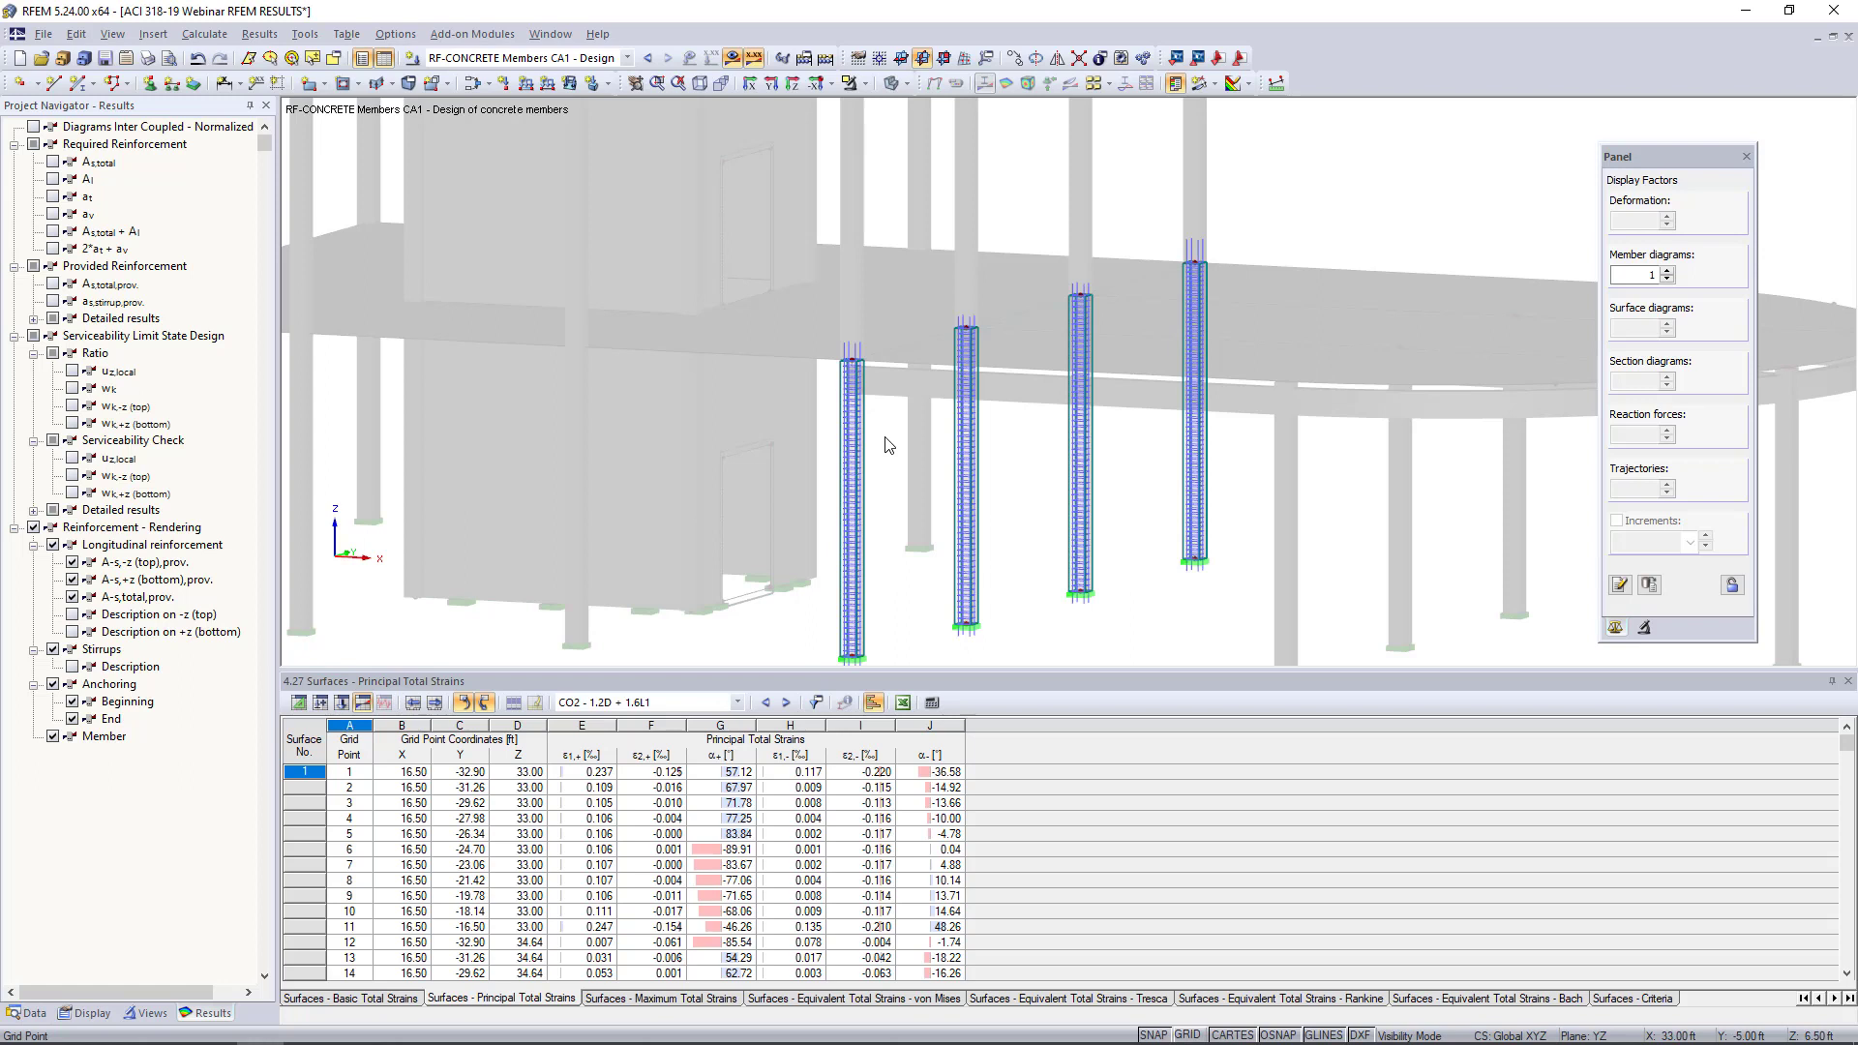
Cancel the visibility mode and hide the results so that the whole model is shown without reinforcement
{"action": "left_click", "coordinate": [29, 1013]}
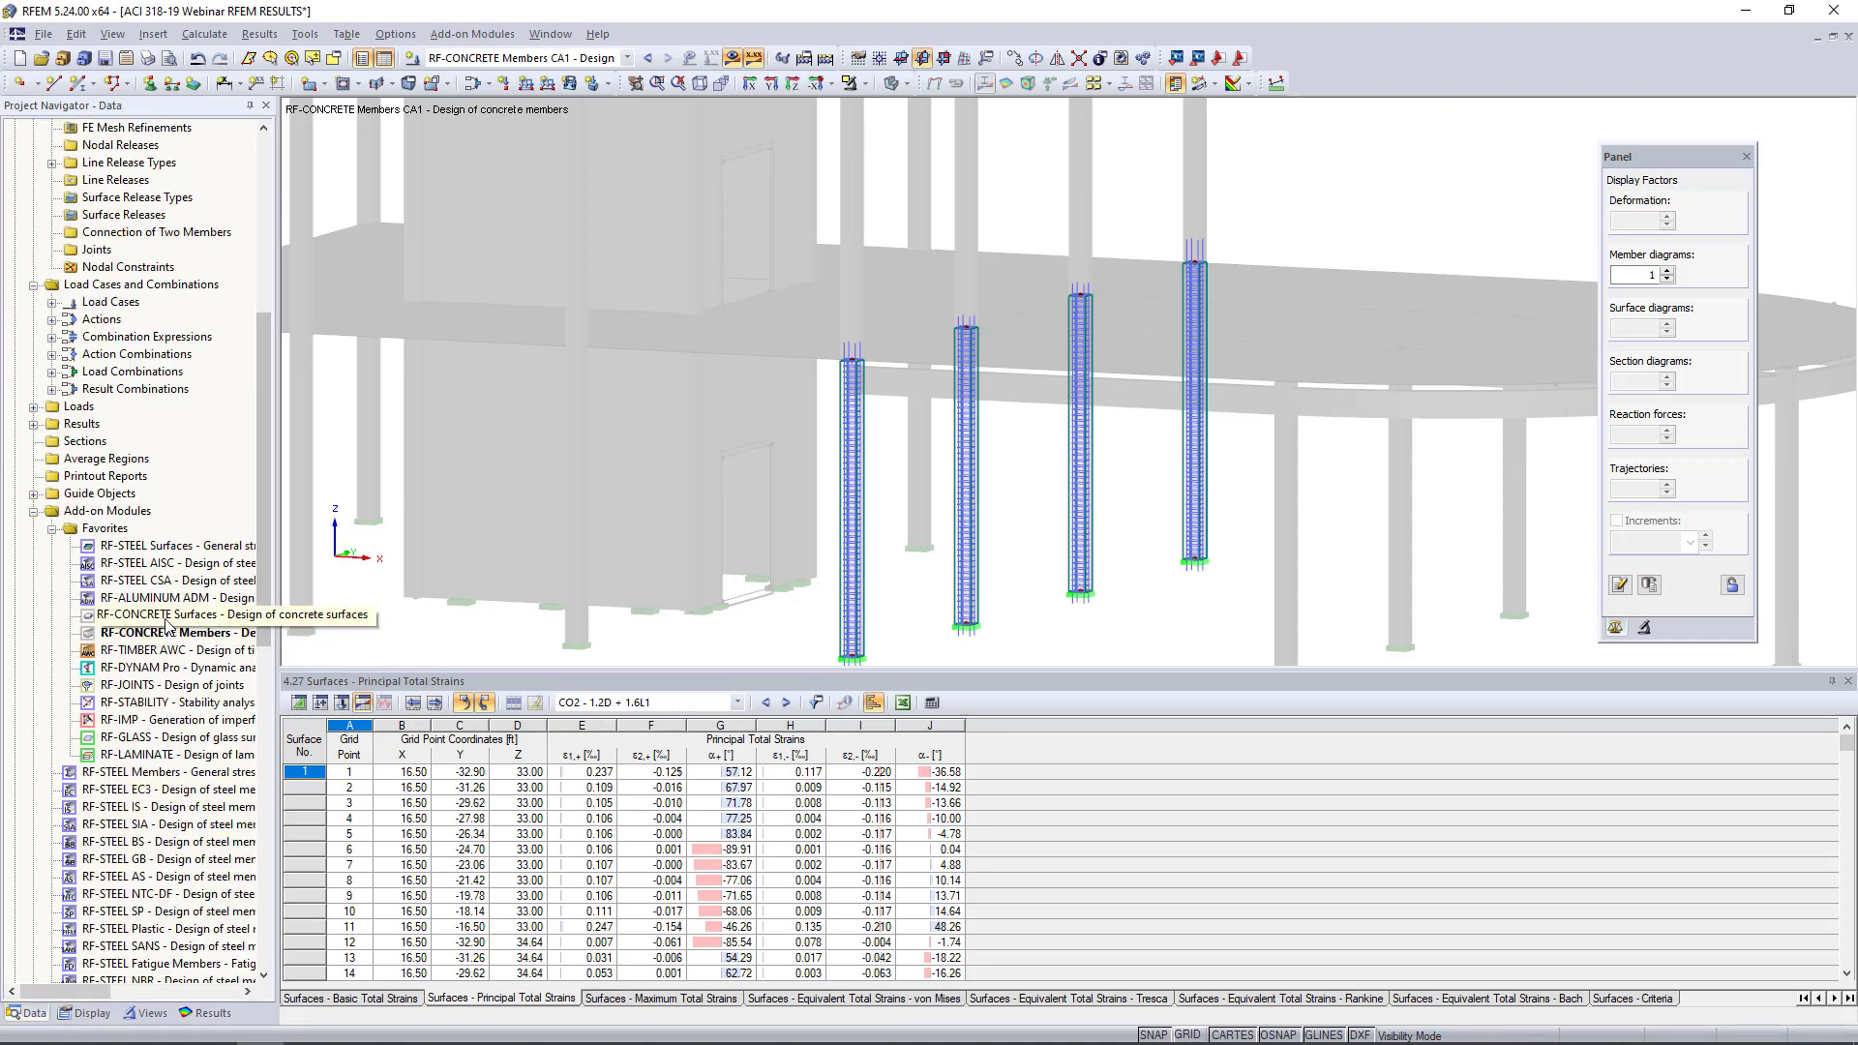
{"action": "left_click", "coordinate": [865, 84]}
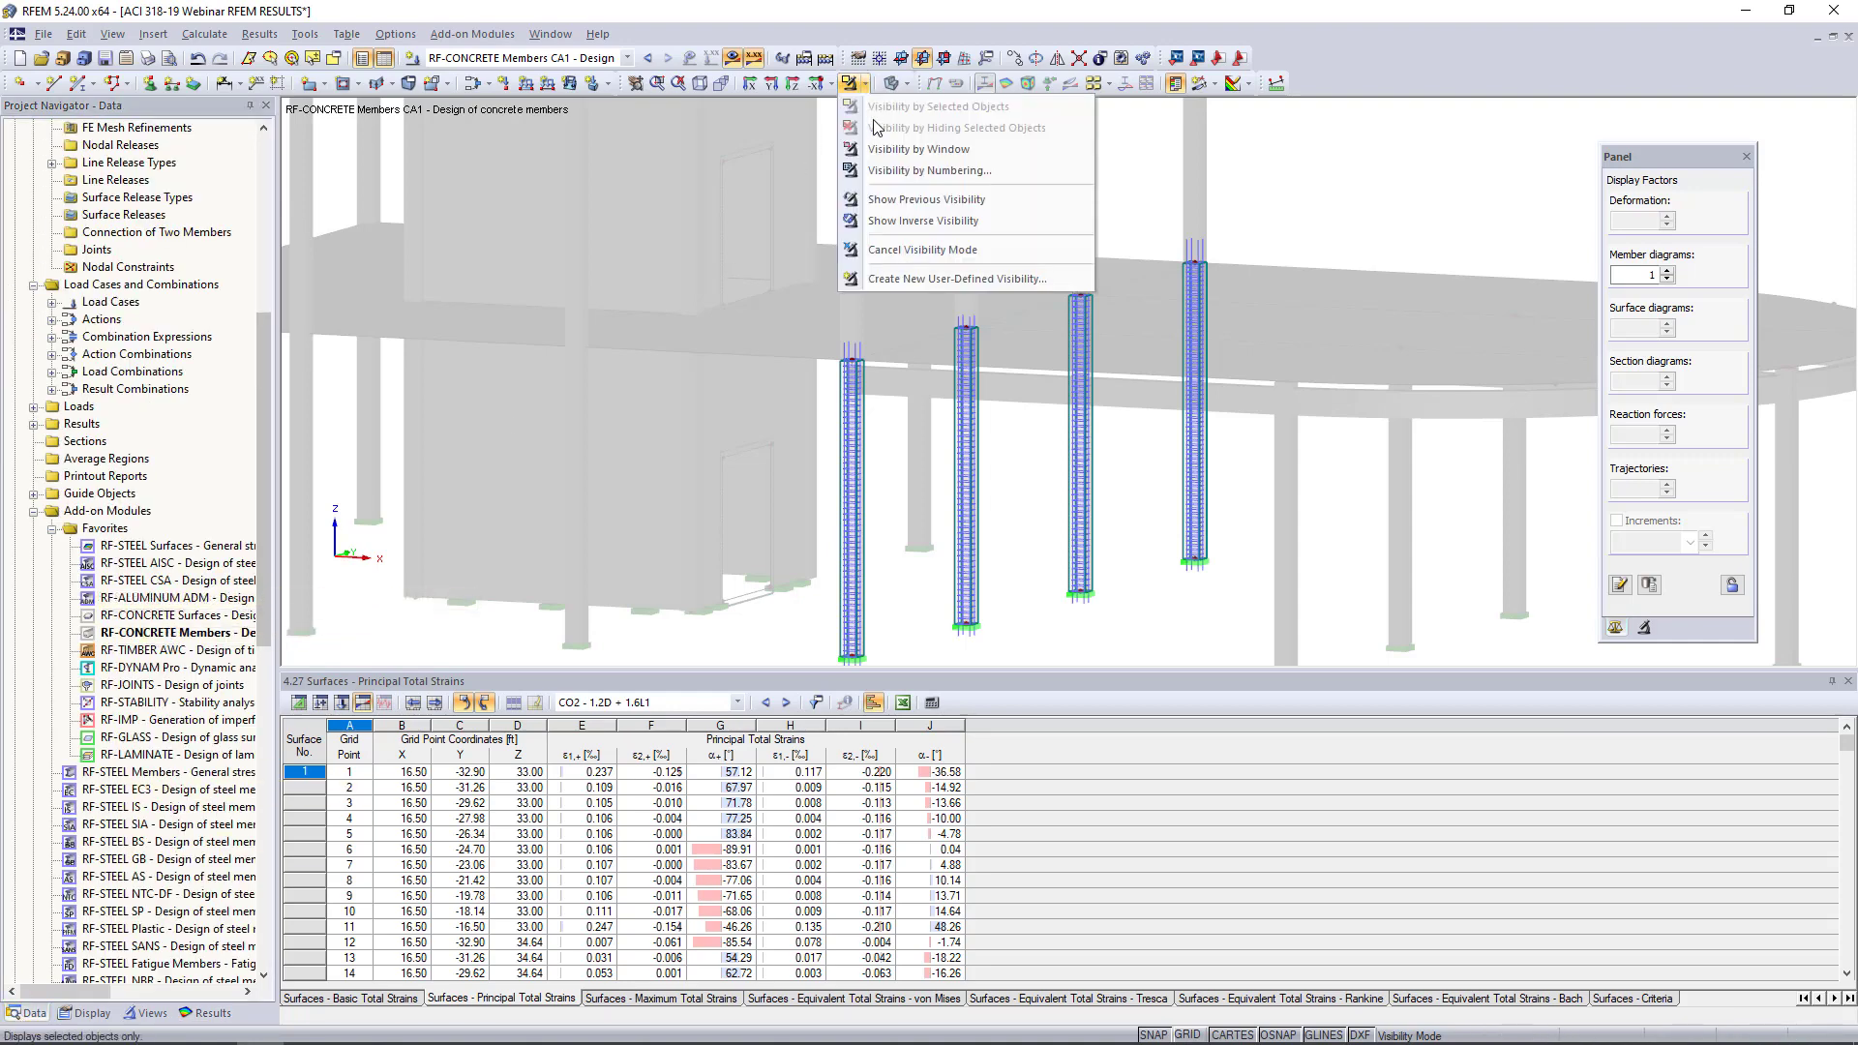
{"action": "left_click", "coordinate": [898, 250]}
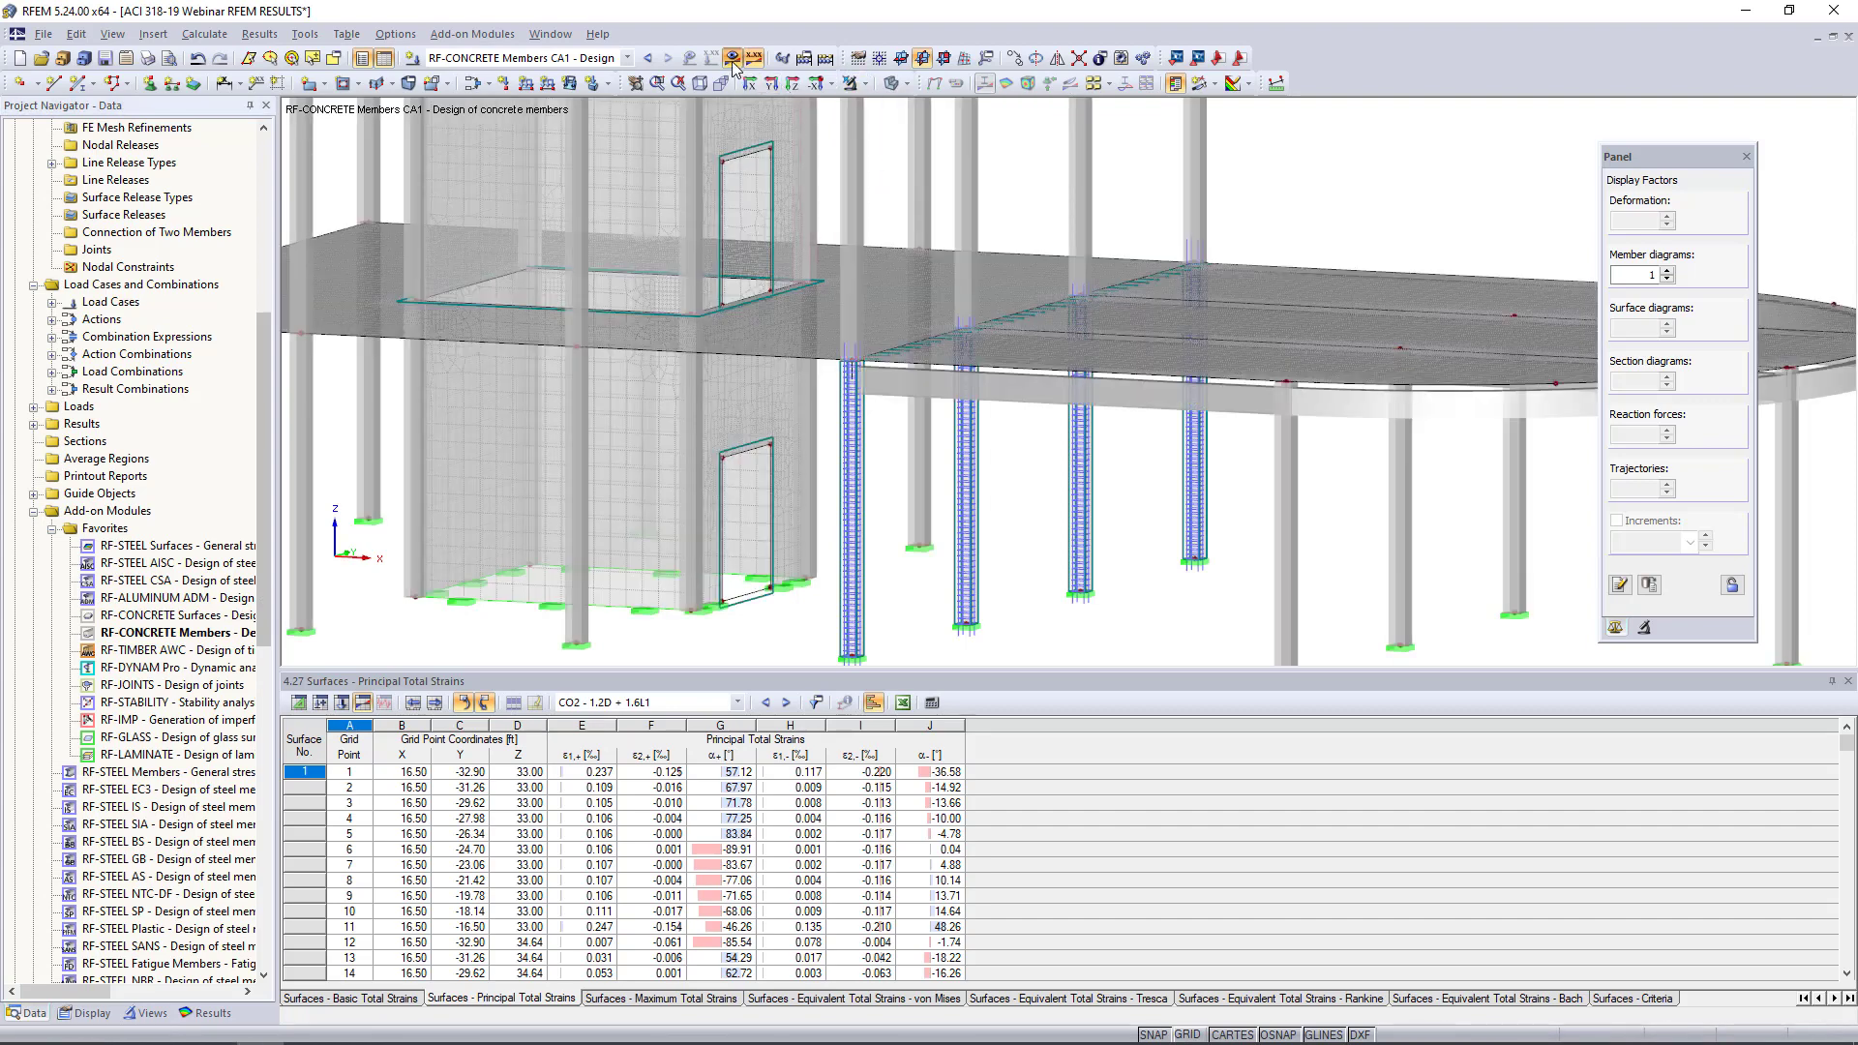
{"action": "left_click", "coordinate": [732, 61]}
{"action": "scroll", "coordinate": [956, 294], "scroll_direction": "down", "scroll_amount": 3}
{"action": "middle_click_drag", "start_coordinate": [956, 294], "coordinate": [913, 367], "text": "ctrl"}
{"action": "scroll", "coordinate": [913, 368], "scroll_direction": "down", "scroll_amount": 2}
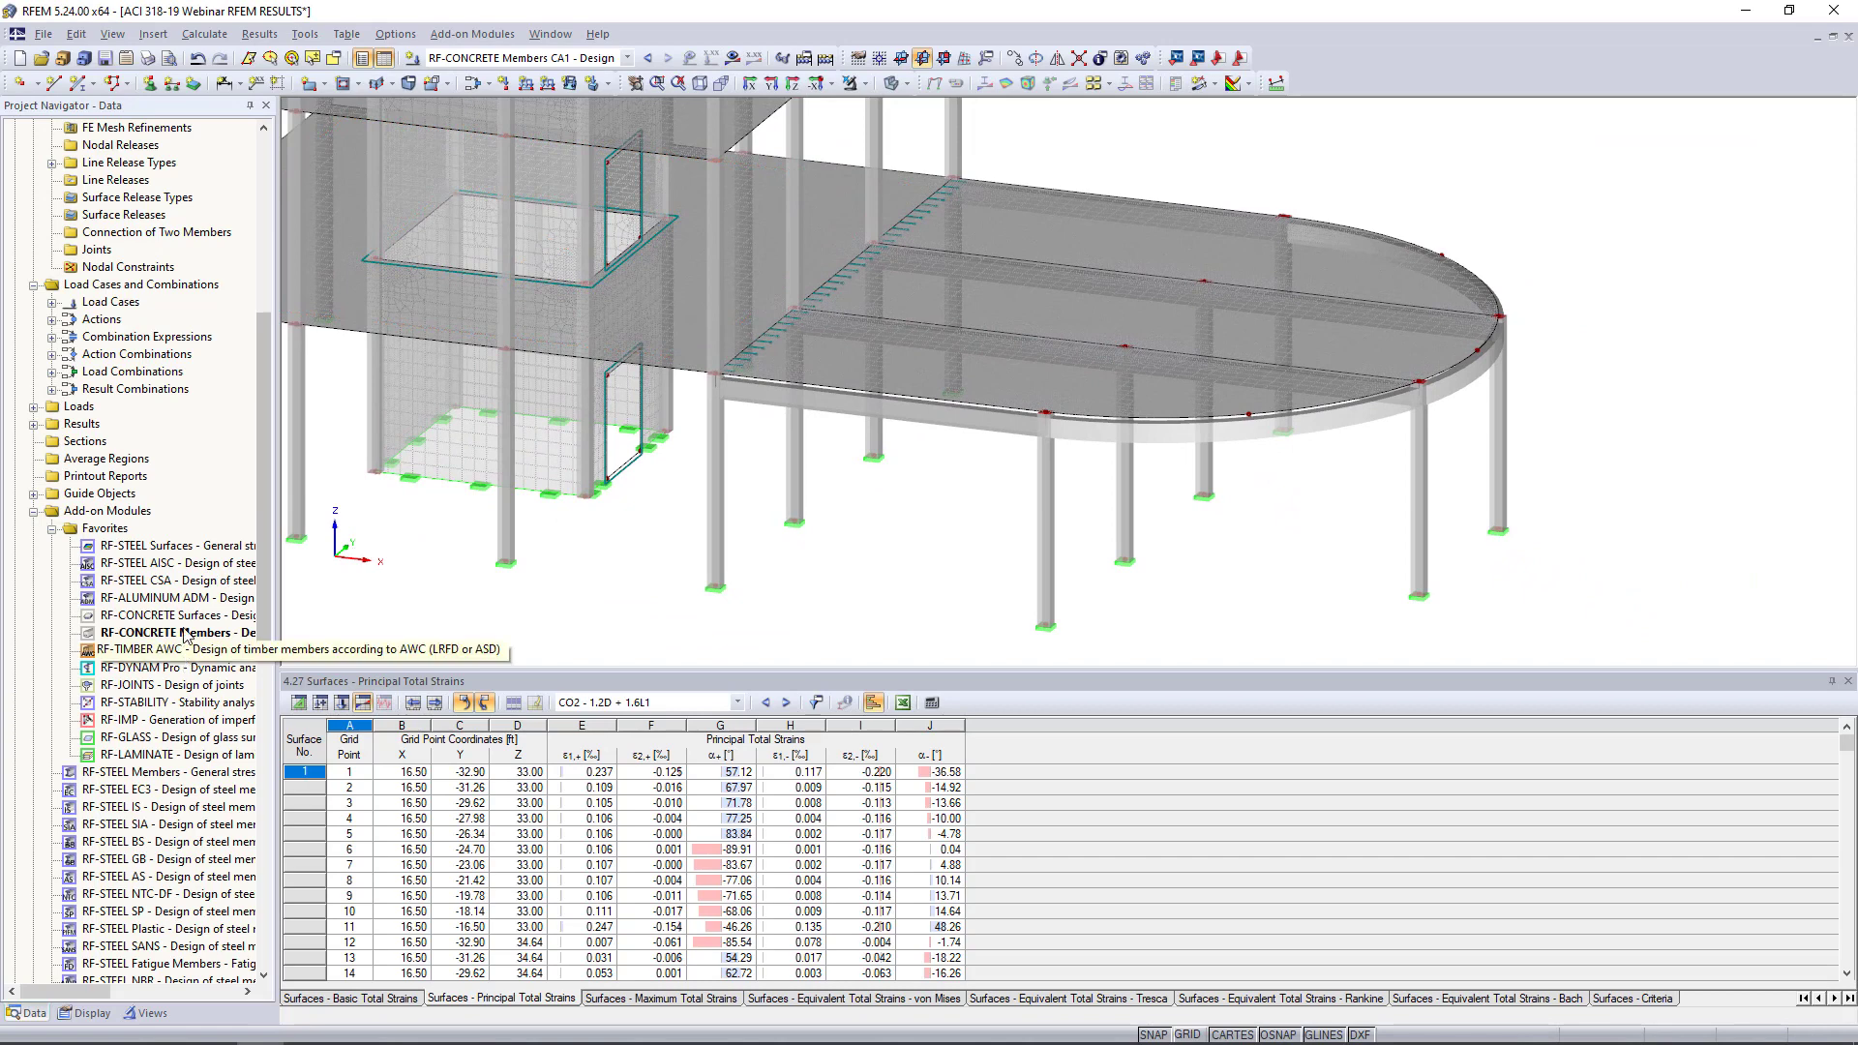
Open the RF-CONCRETE Surfaces add-on module and choose ACI 318-19 as the design standard
{"action": "double_click", "coordinate": [187, 619]}
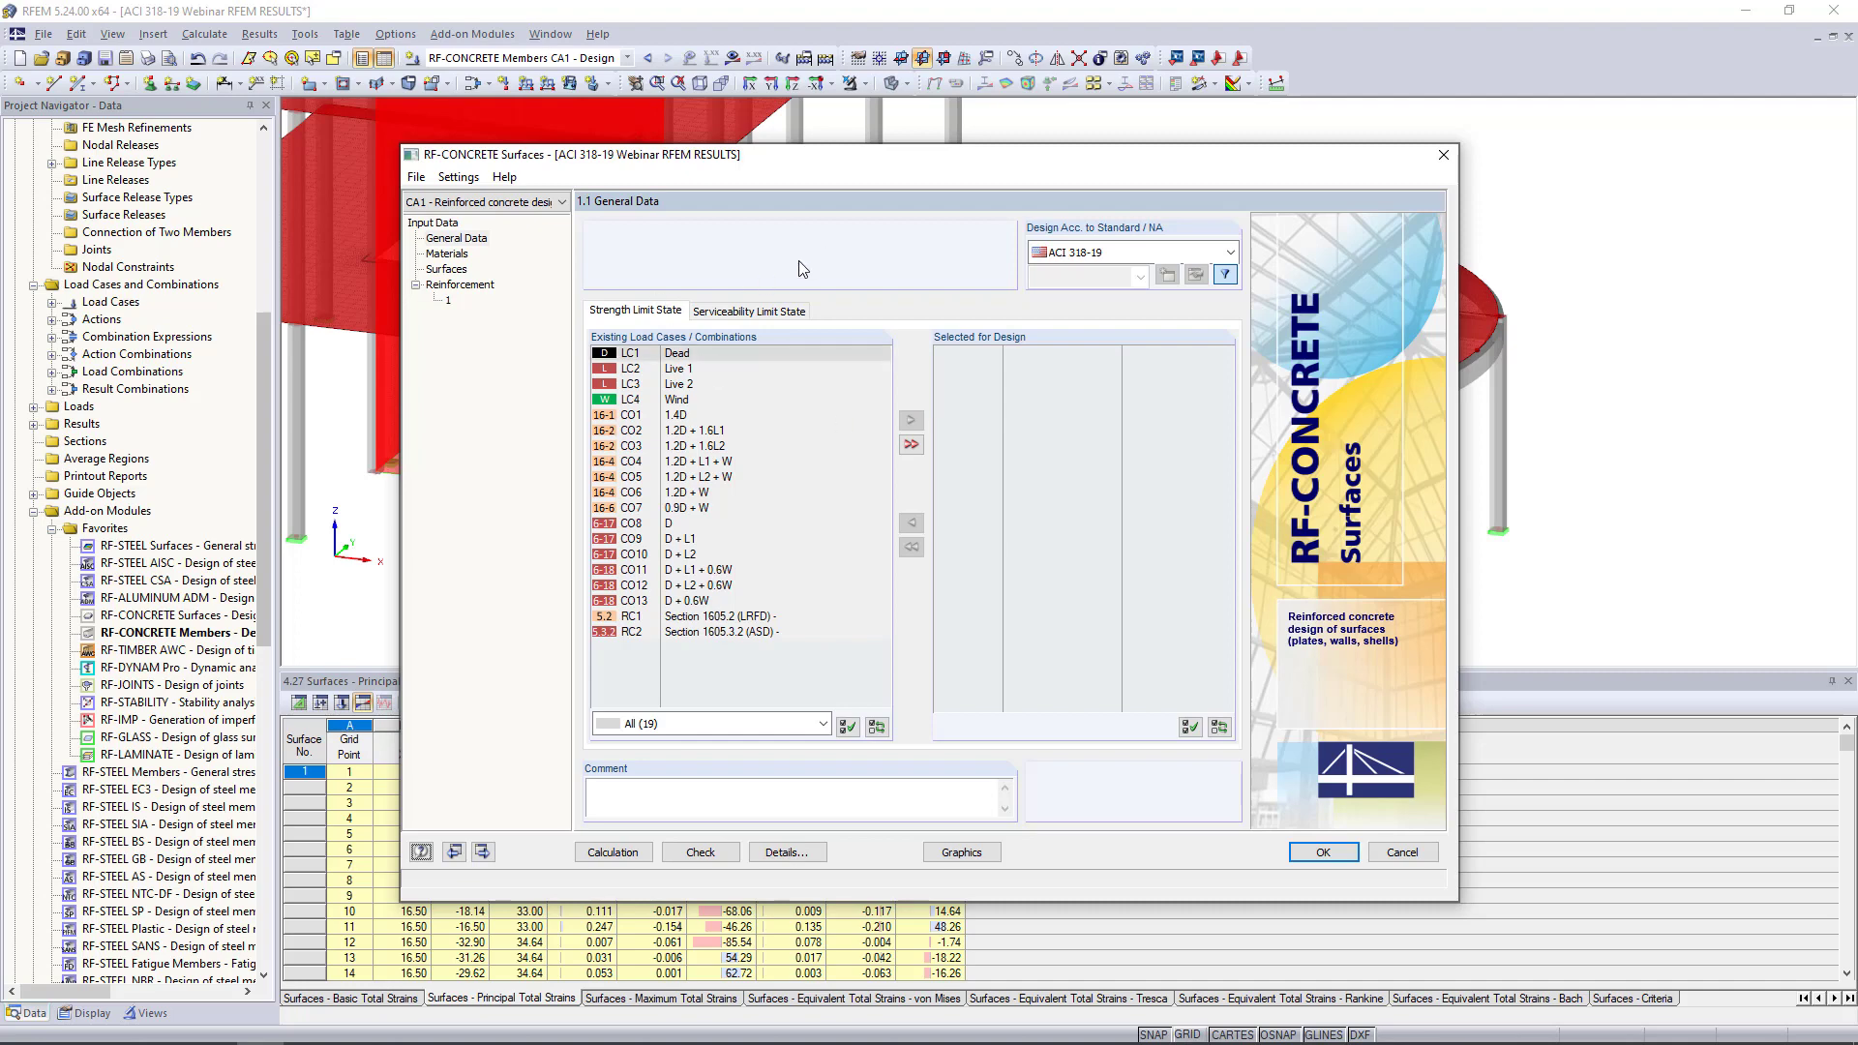
{"action": "left_click", "coordinate": [1079, 254]}
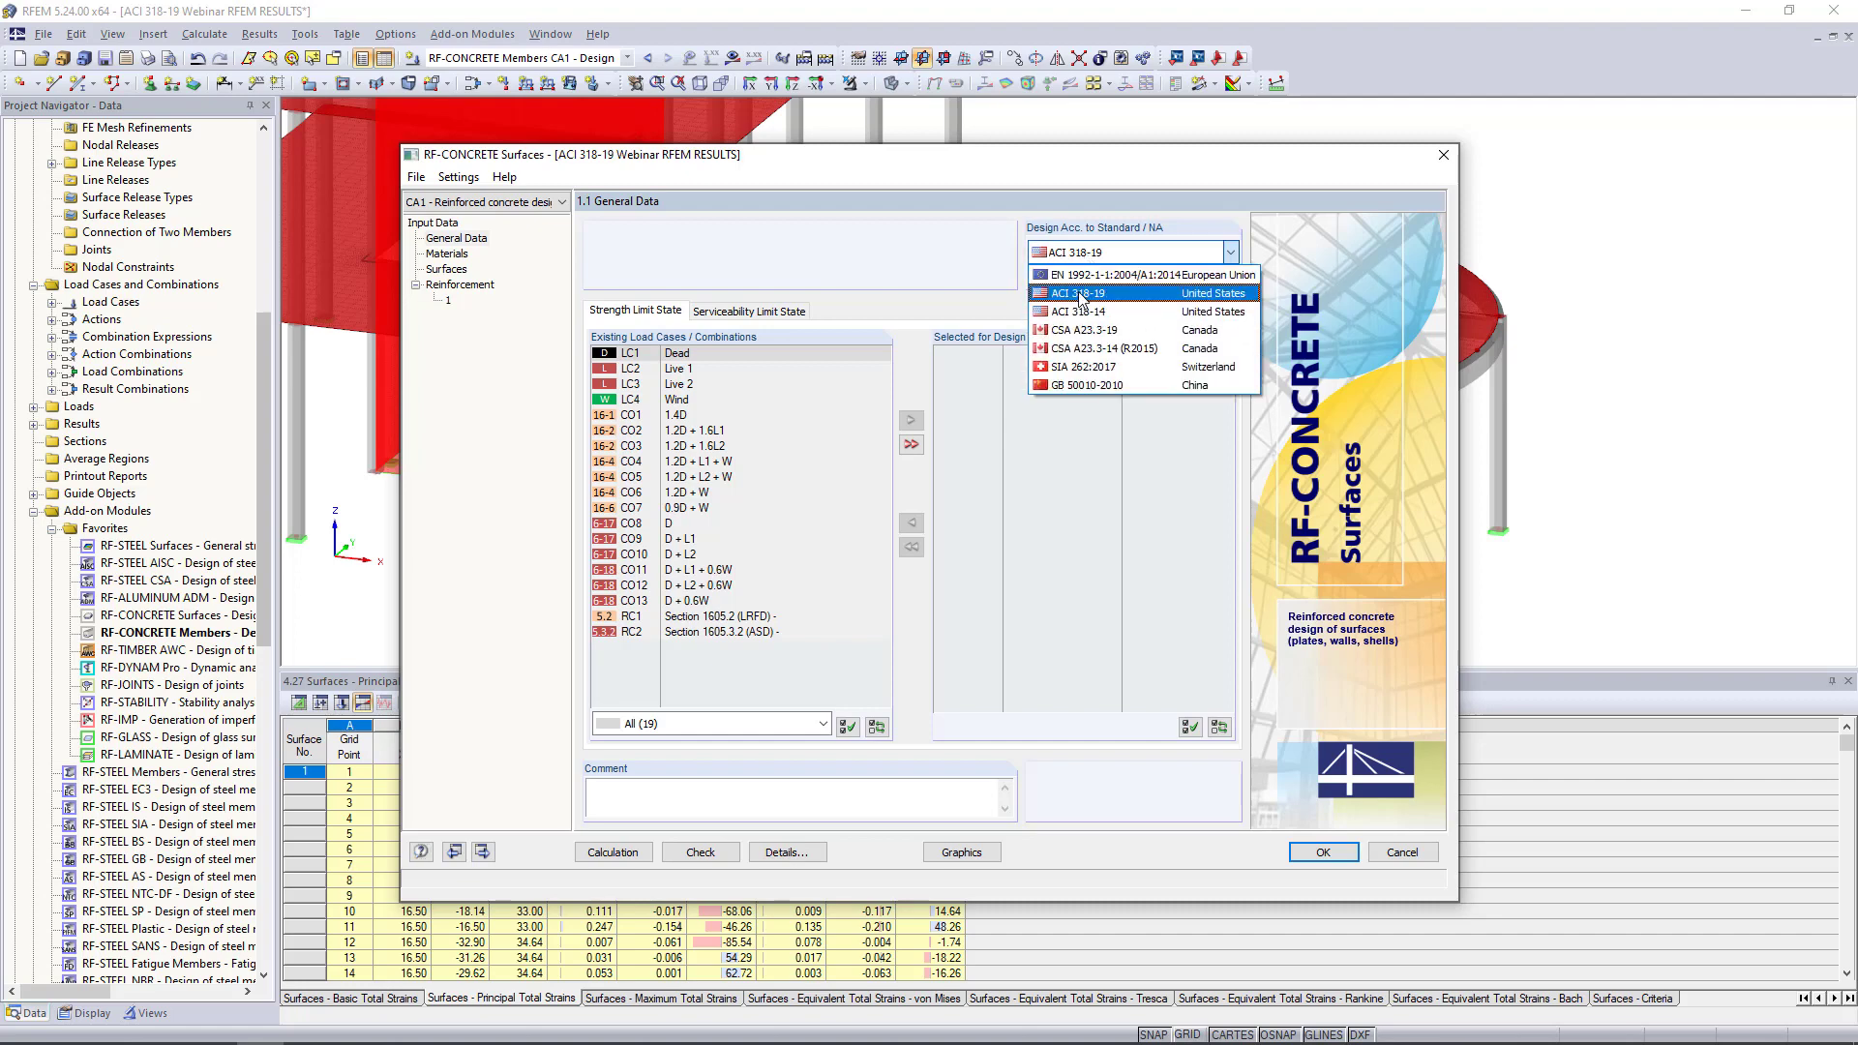
{"action": "left_click", "coordinate": [1081, 295]}
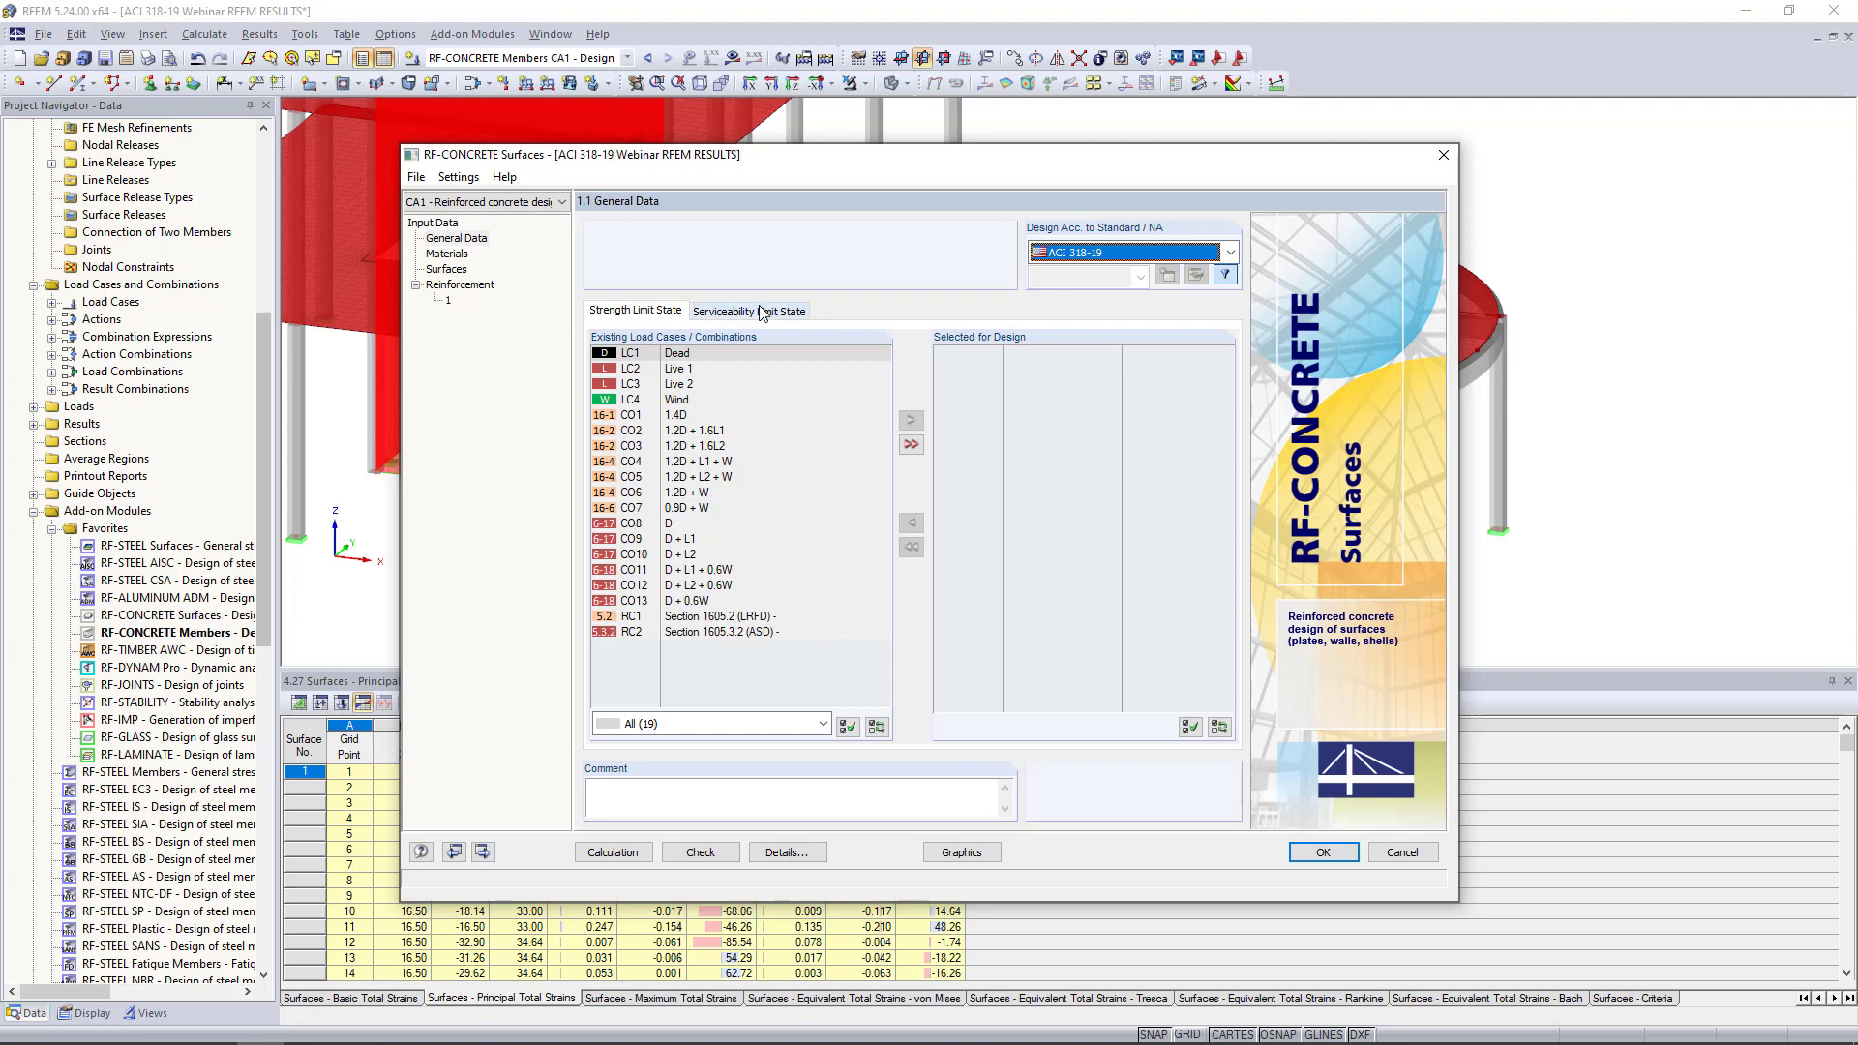
Add load combinations CO1 to CO7 to the strength limit state design of the surfaces
{"action": "left_click", "coordinate": [677, 418]}
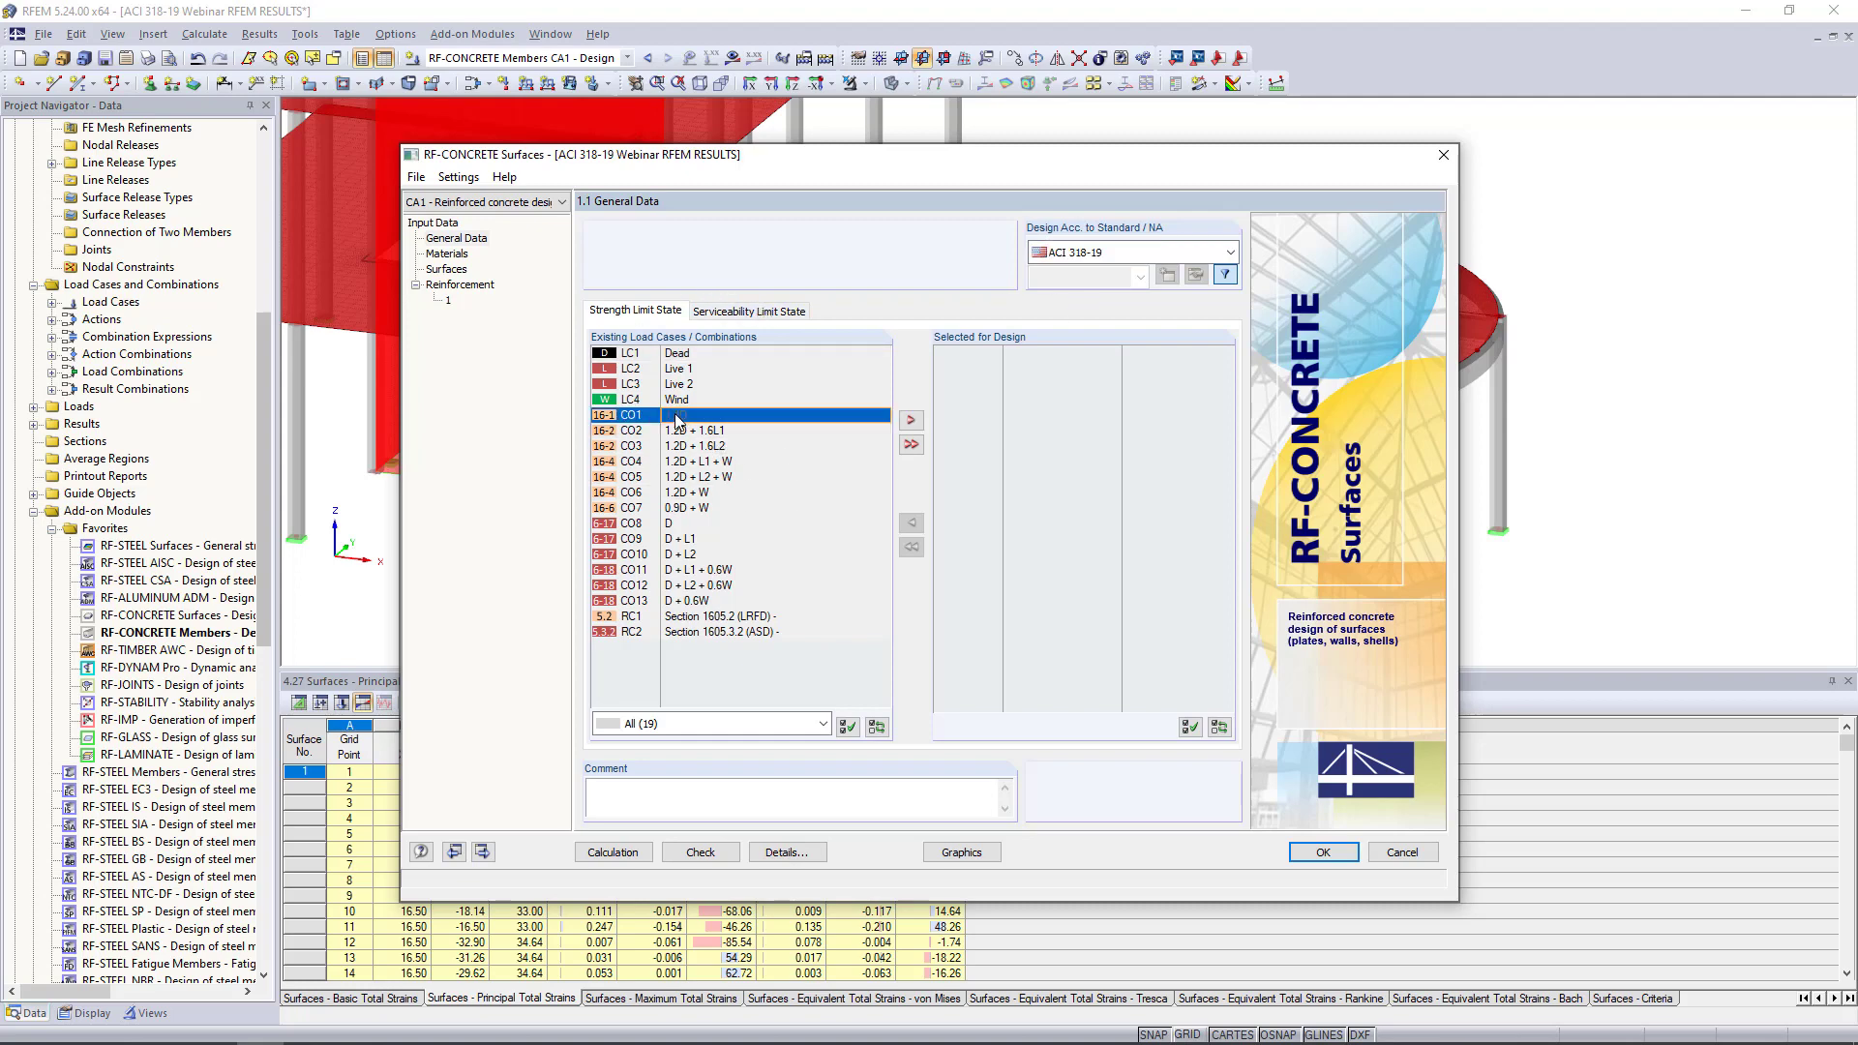
{"action": "left_click", "coordinate": [681, 509], "text": "shift"}
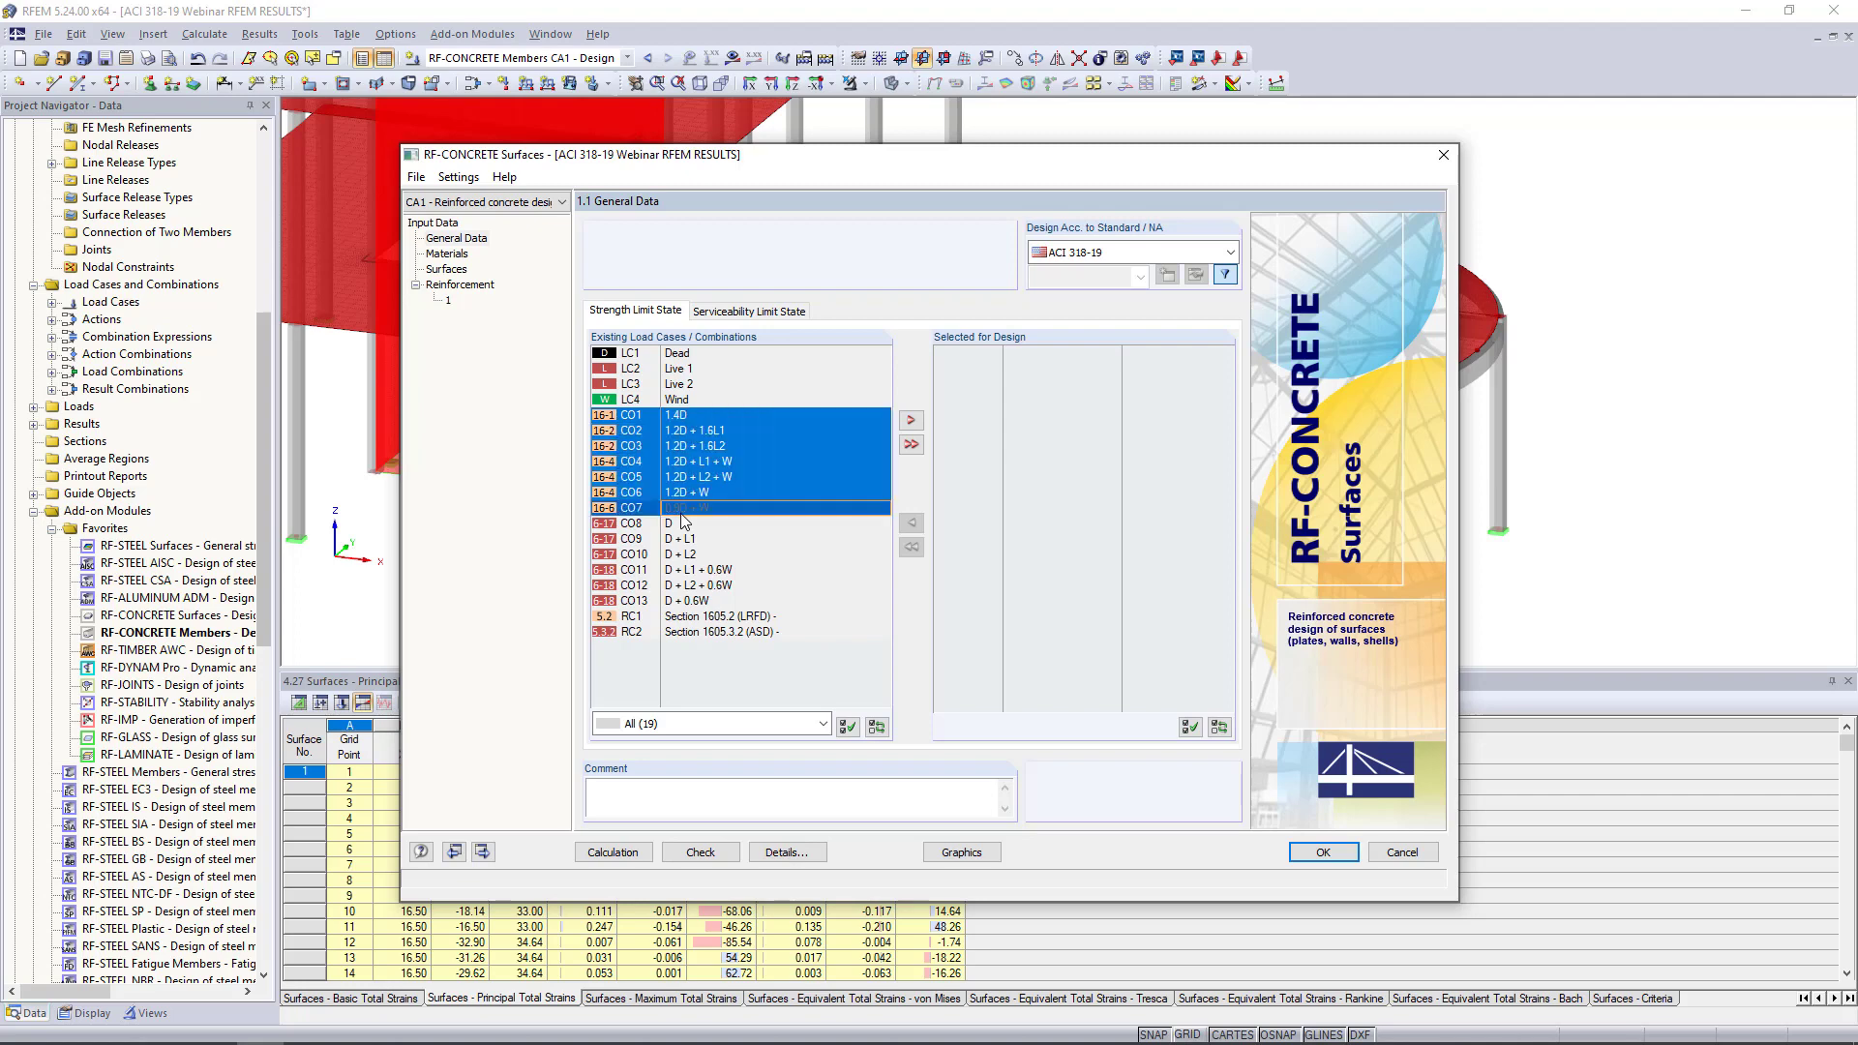
{"action": "left_click", "coordinate": [911, 420]}
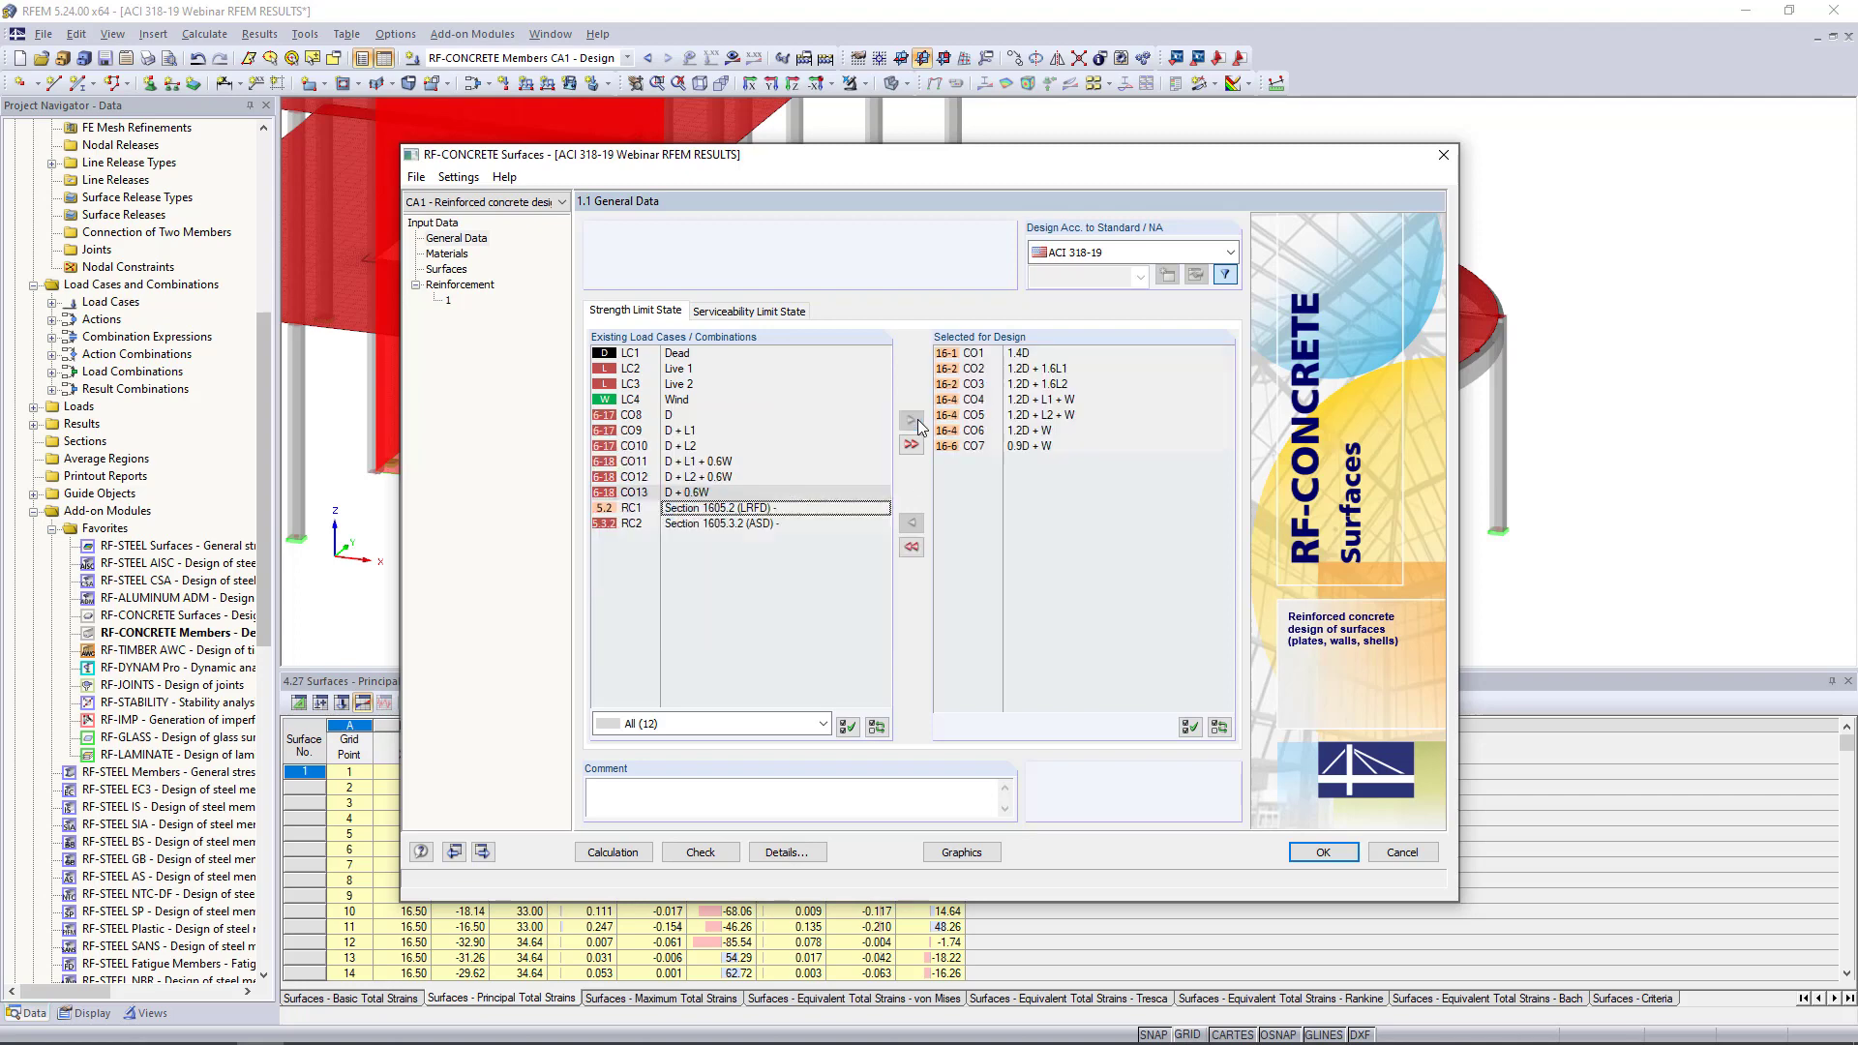
Add load combinations CO8 to CO13 to the serviceability limit state design of the surfaces
{"action": "left_click", "coordinate": [780, 312]}
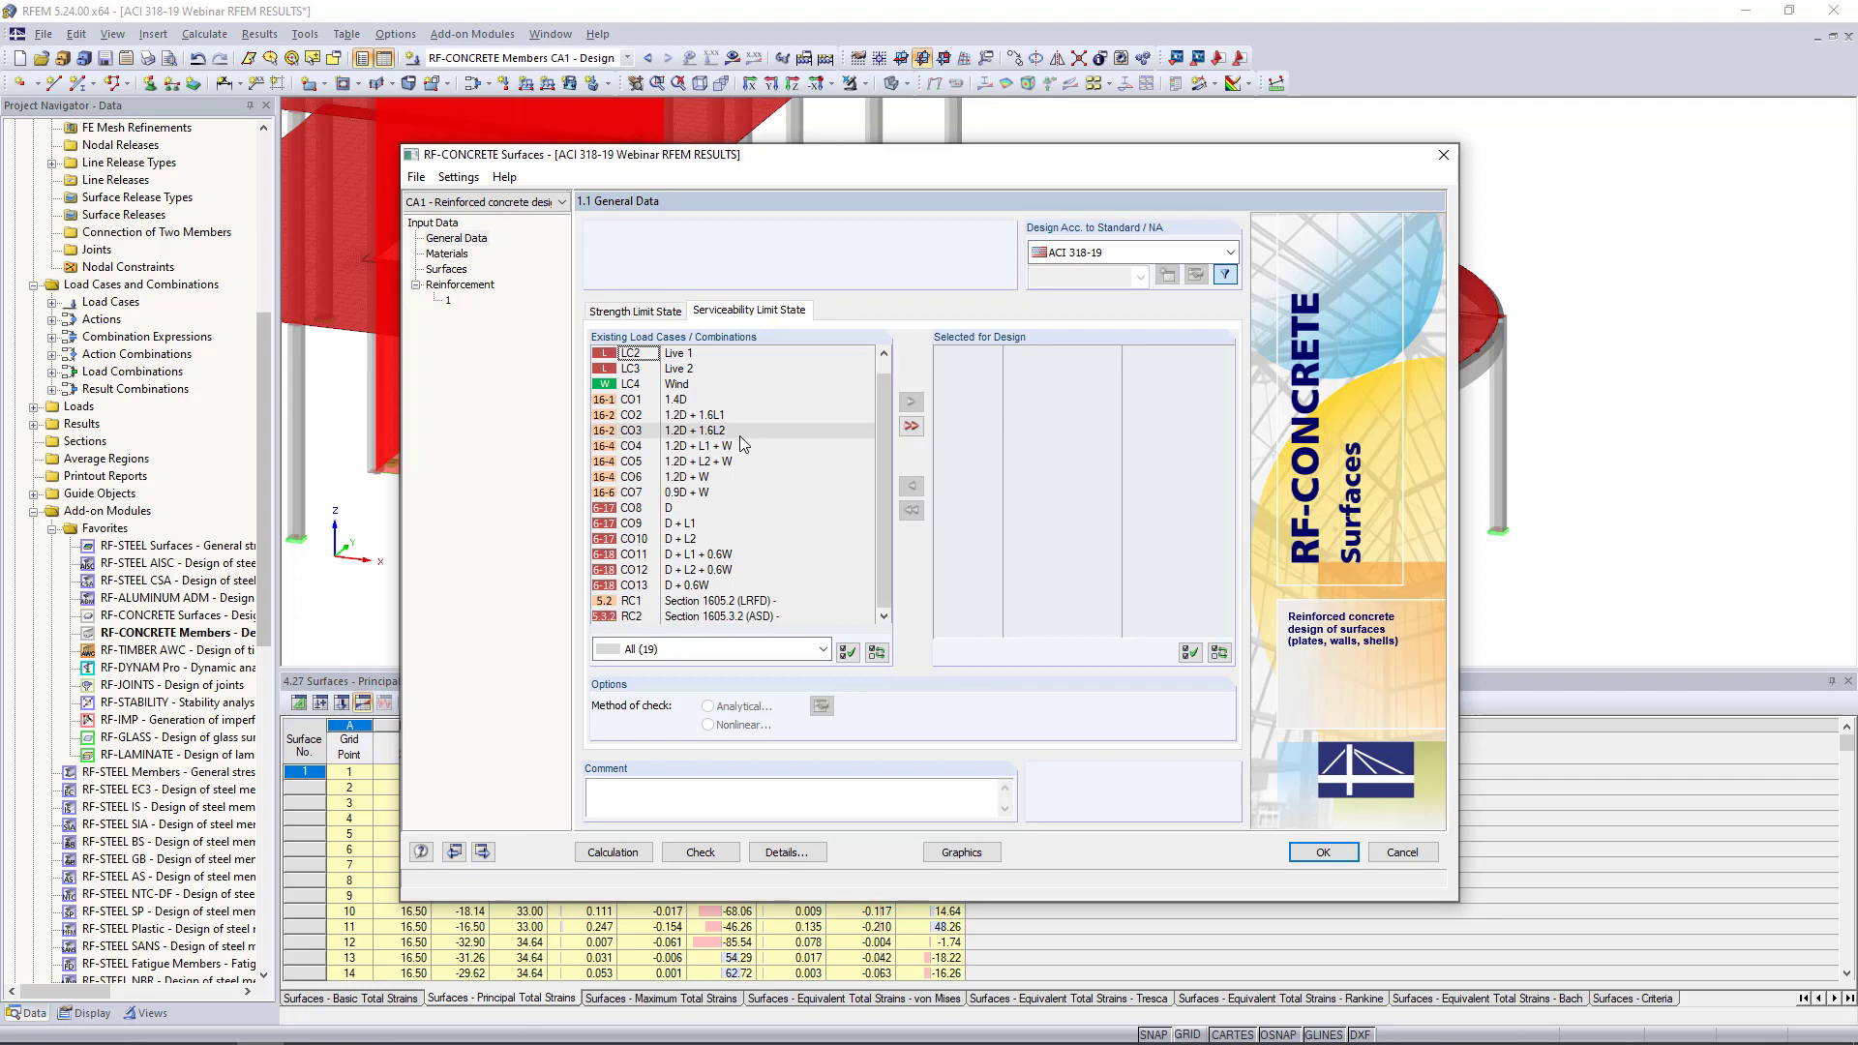
{"action": "left_click", "coordinate": [774, 508]}
{"action": "left_click", "coordinate": [774, 585], "text": "shift"}
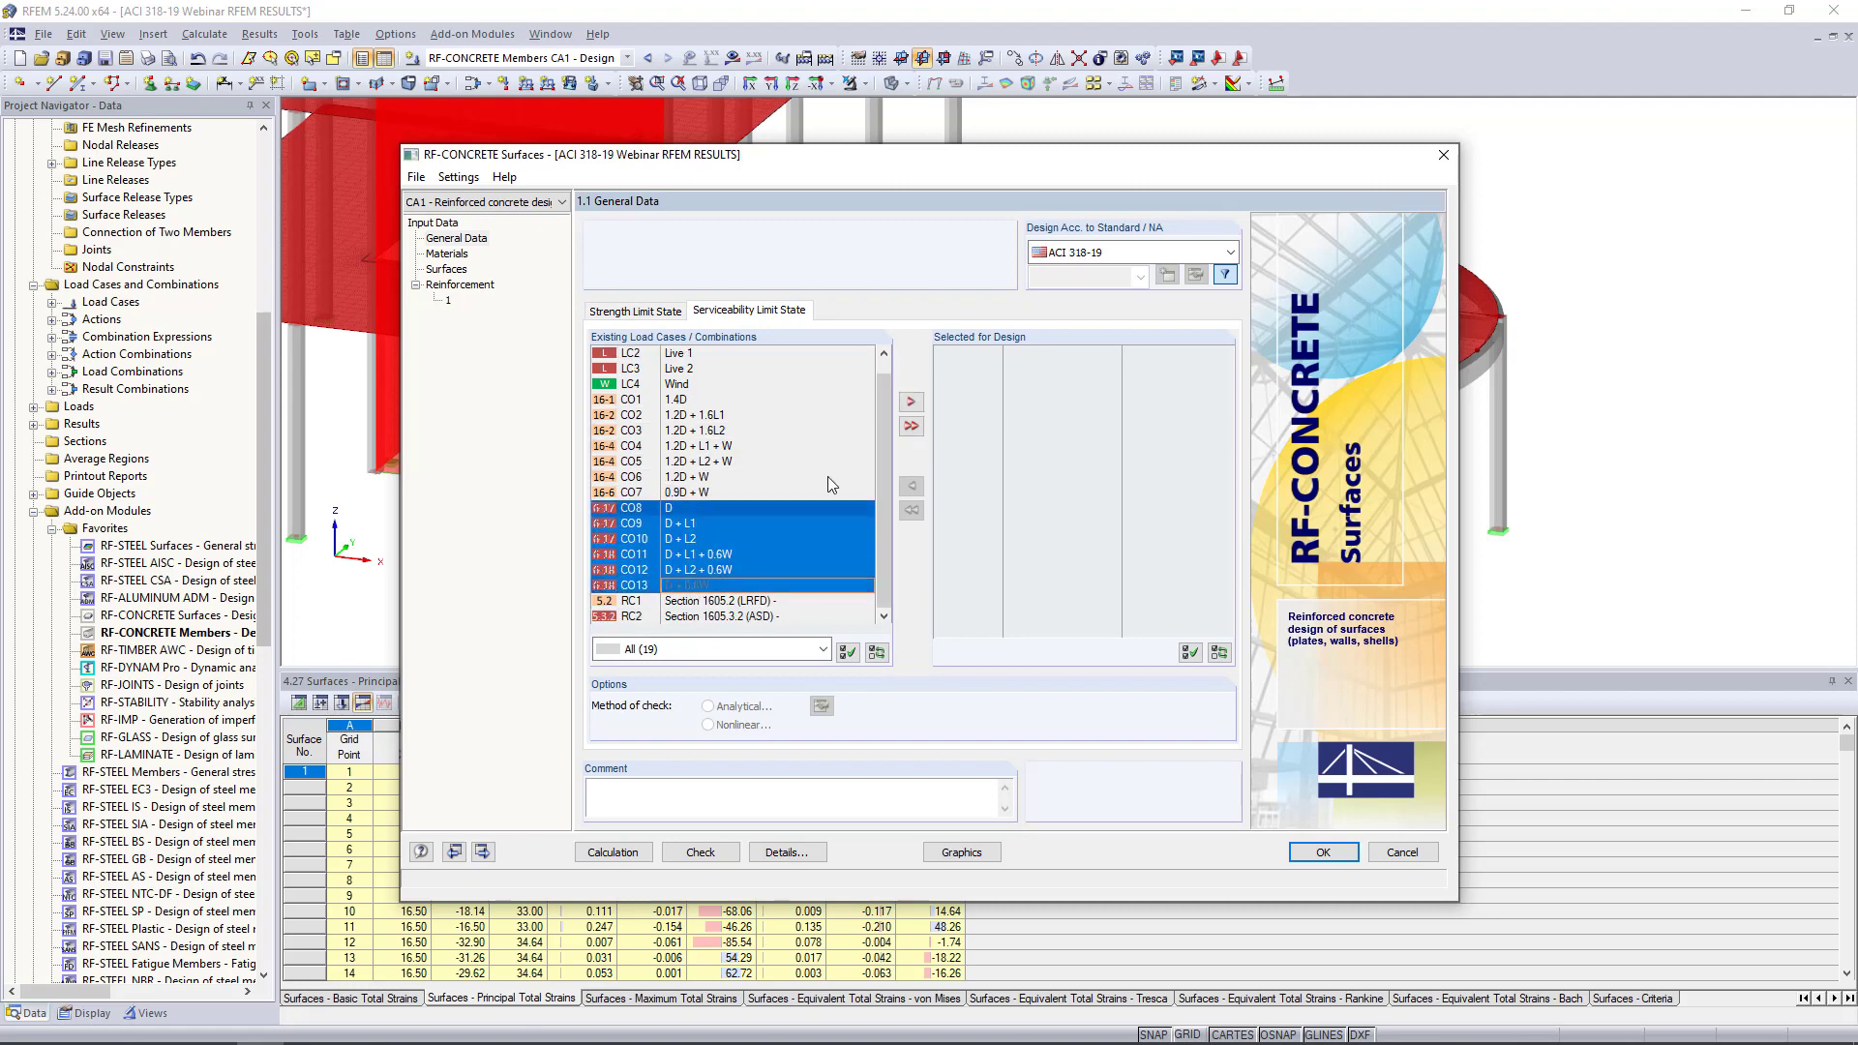
{"action": "left_click", "coordinate": [912, 403]}
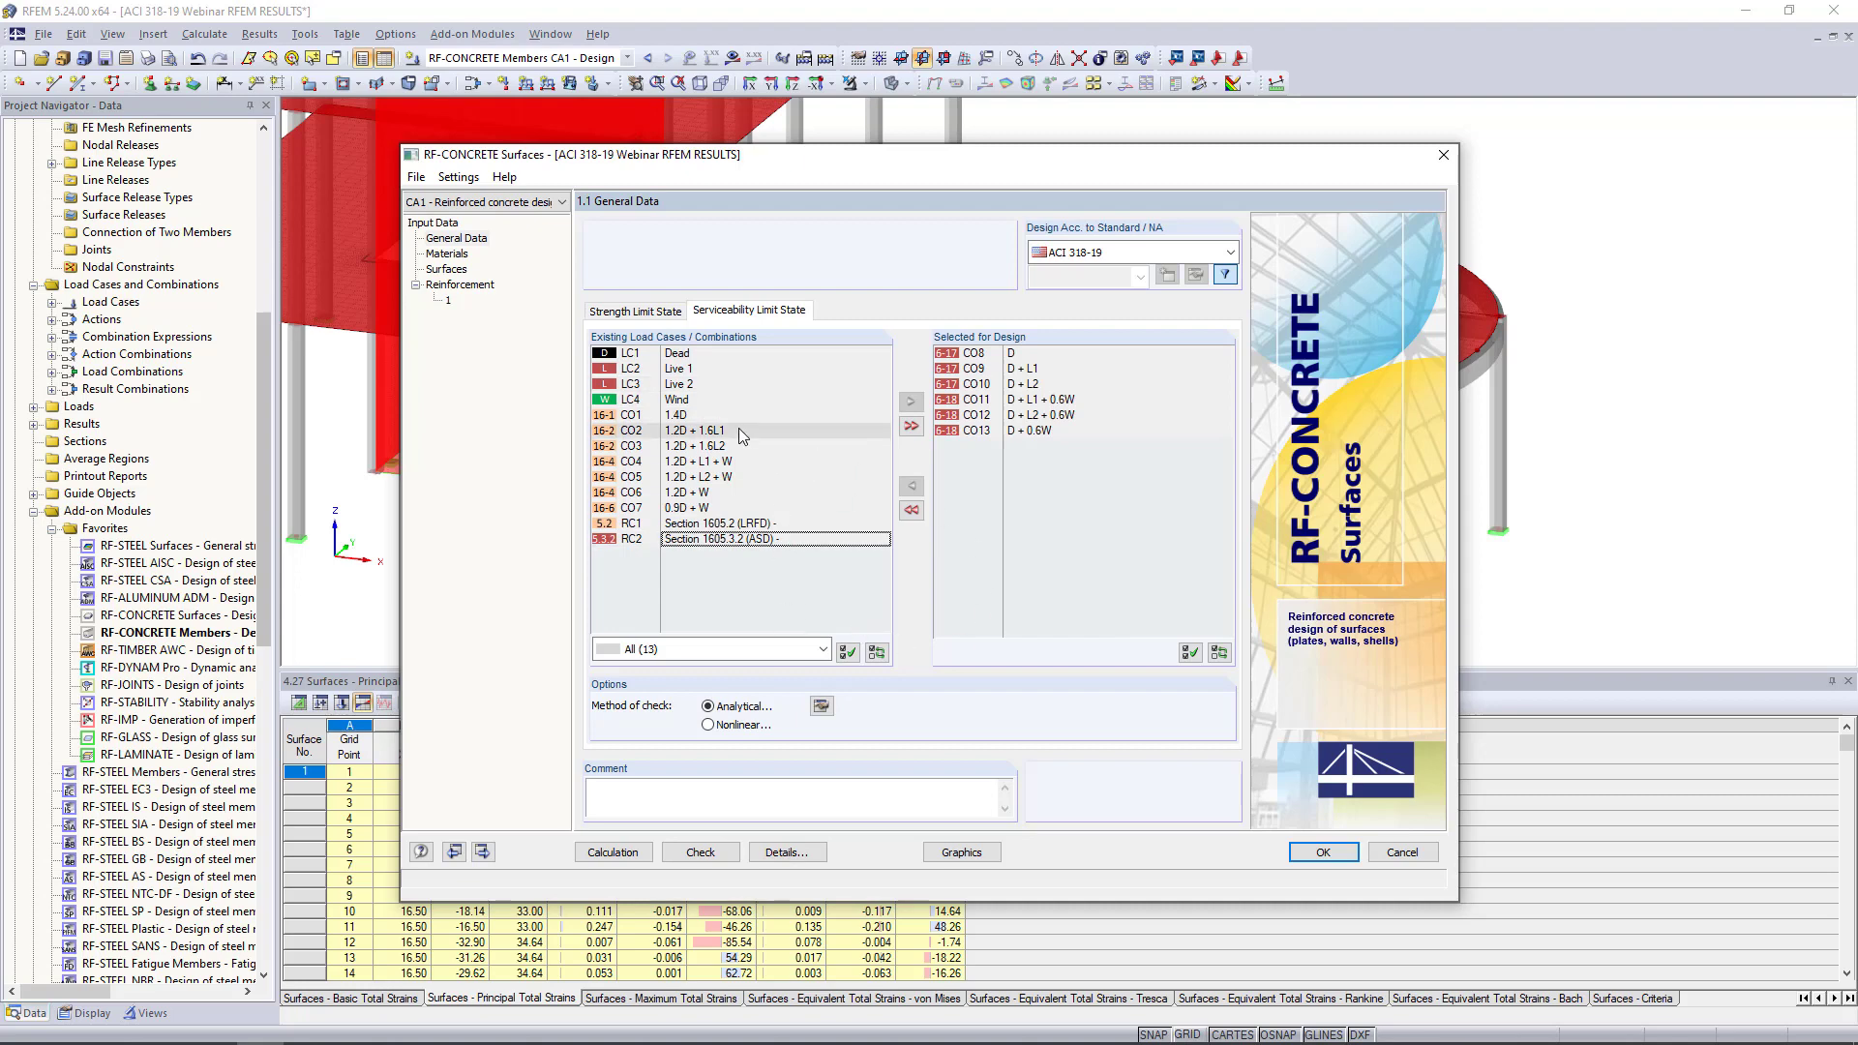
In the analytical serviceability settings, enable deflection with RF-CONCRETE Deflect, including 60 months of long-term deflection and tension stiffening
{"action": "left_click", "coordinate": [822, 707]}
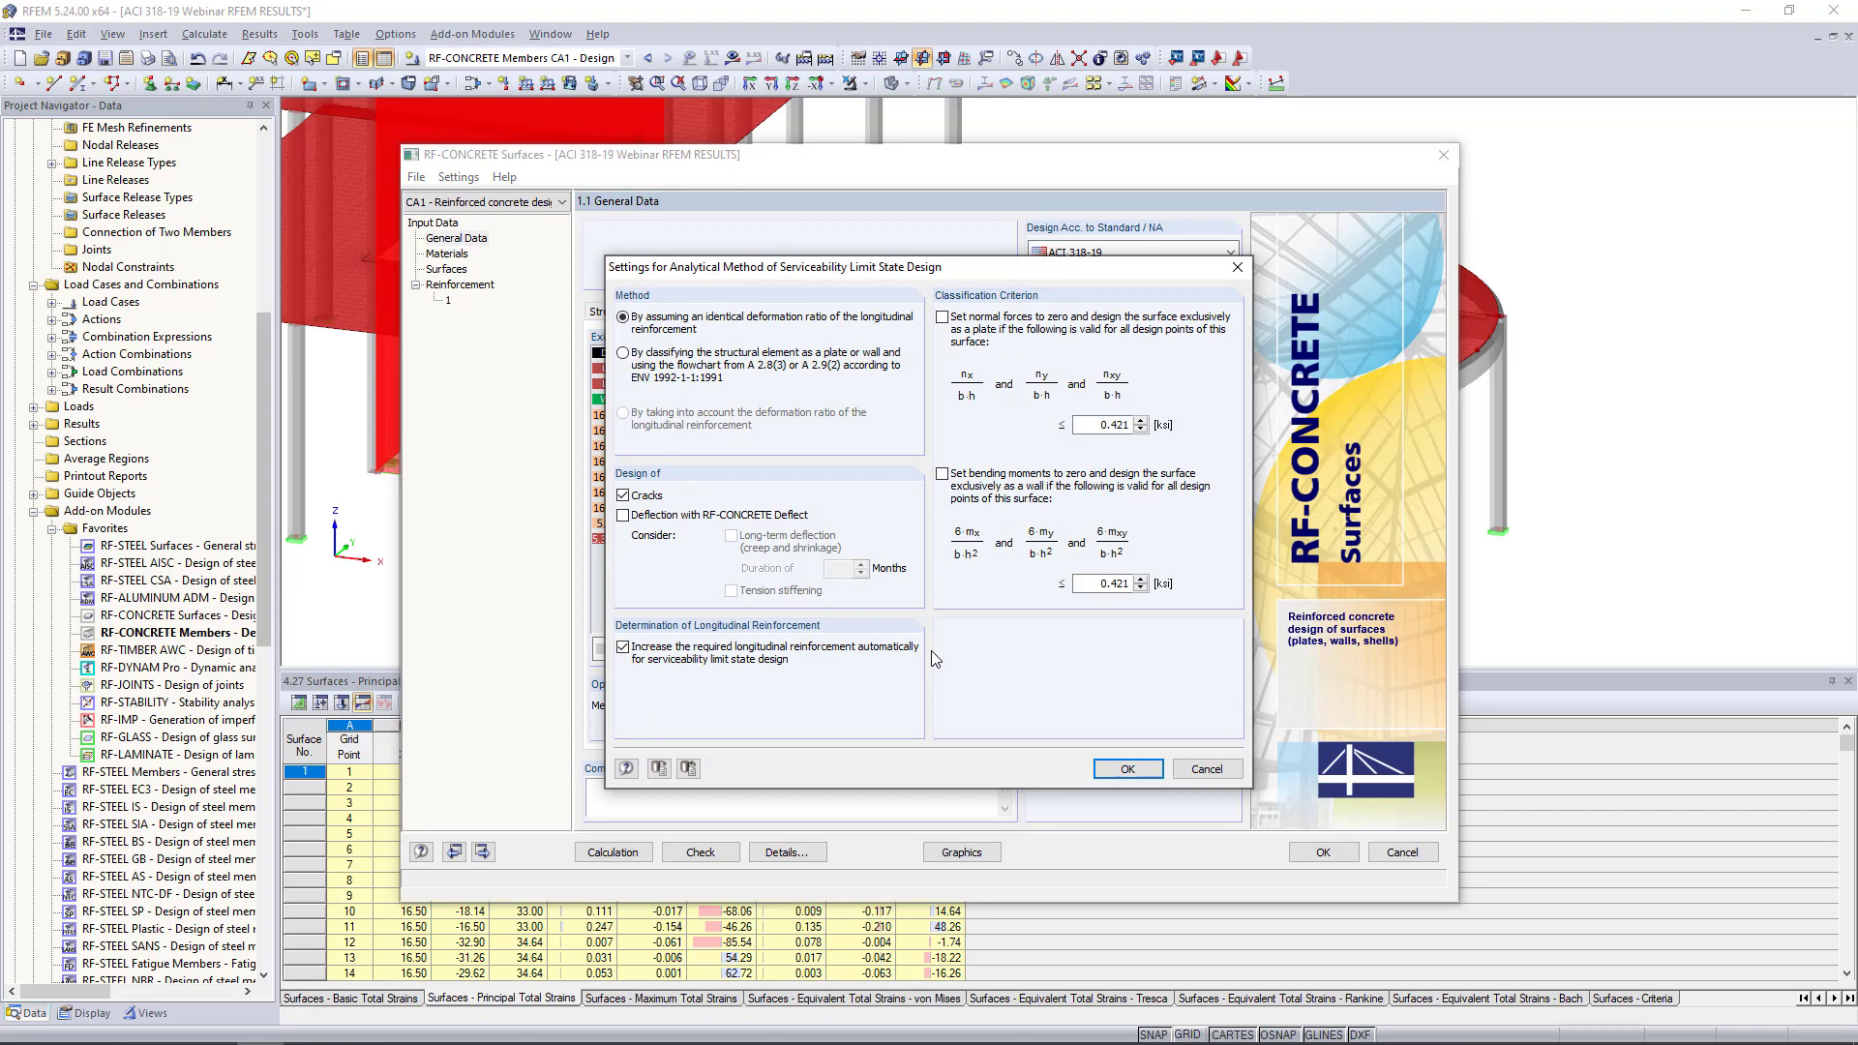
{"action": "left_click", "coordinate": [622, 515]}
{"action": "left_click", "coordinate": [909, 564]}
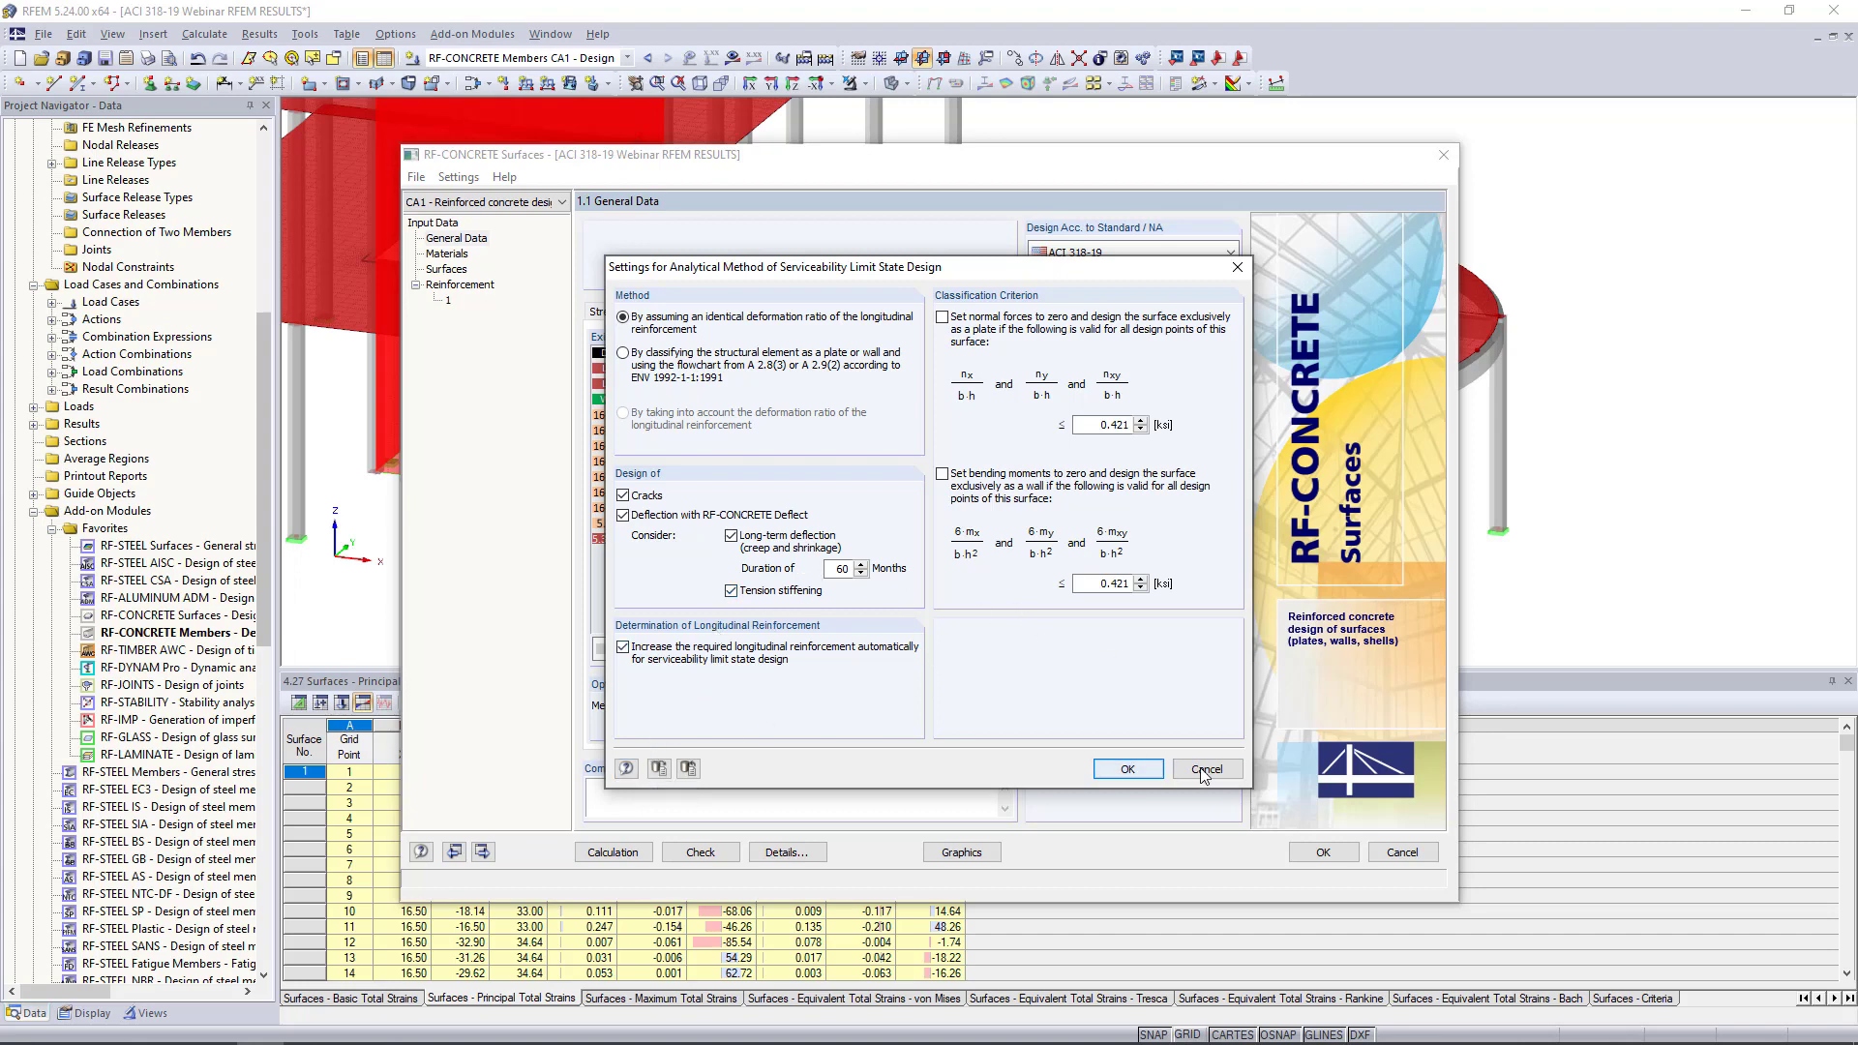
{"action": "left_click", "coordinate": [1121, 768]}
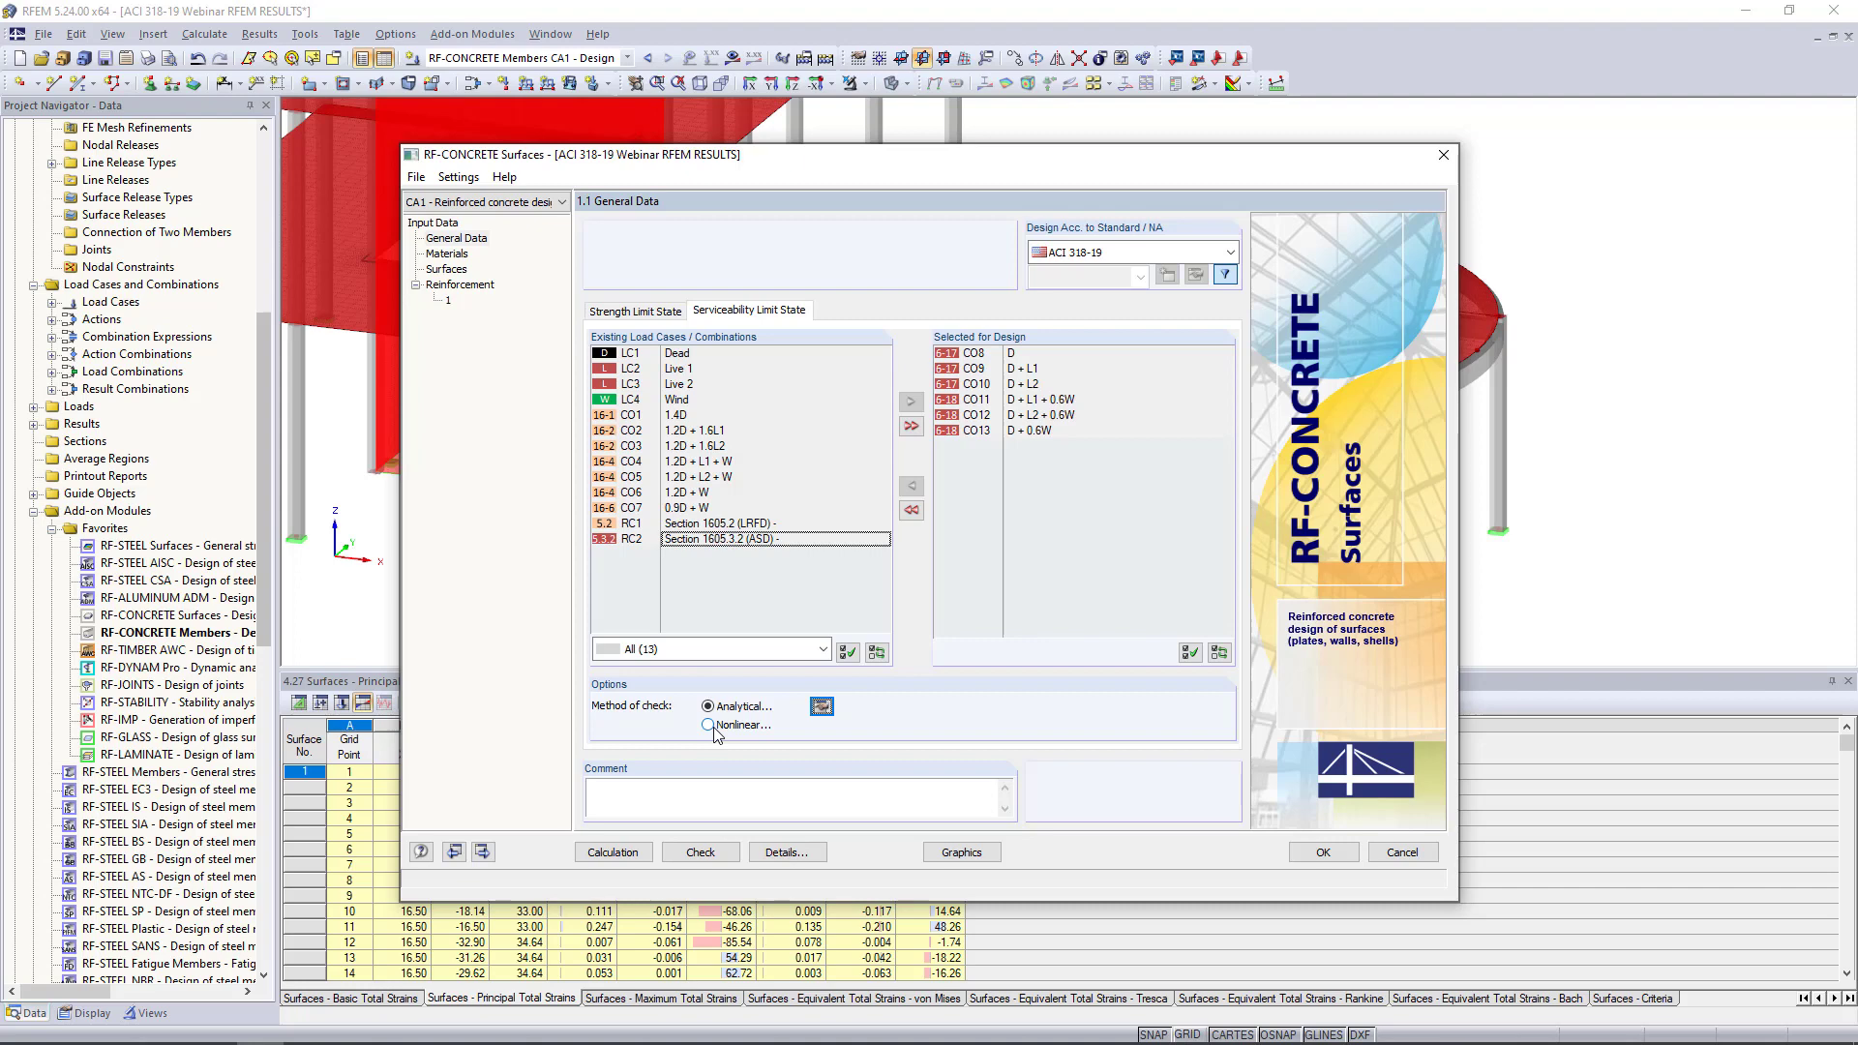
Review the concrete and reinforcing steel materials, and examine the individual surfaces' thicknesses and deformation limits alongside the model
{"action": "left_click", "coordinate": [447, 253]}
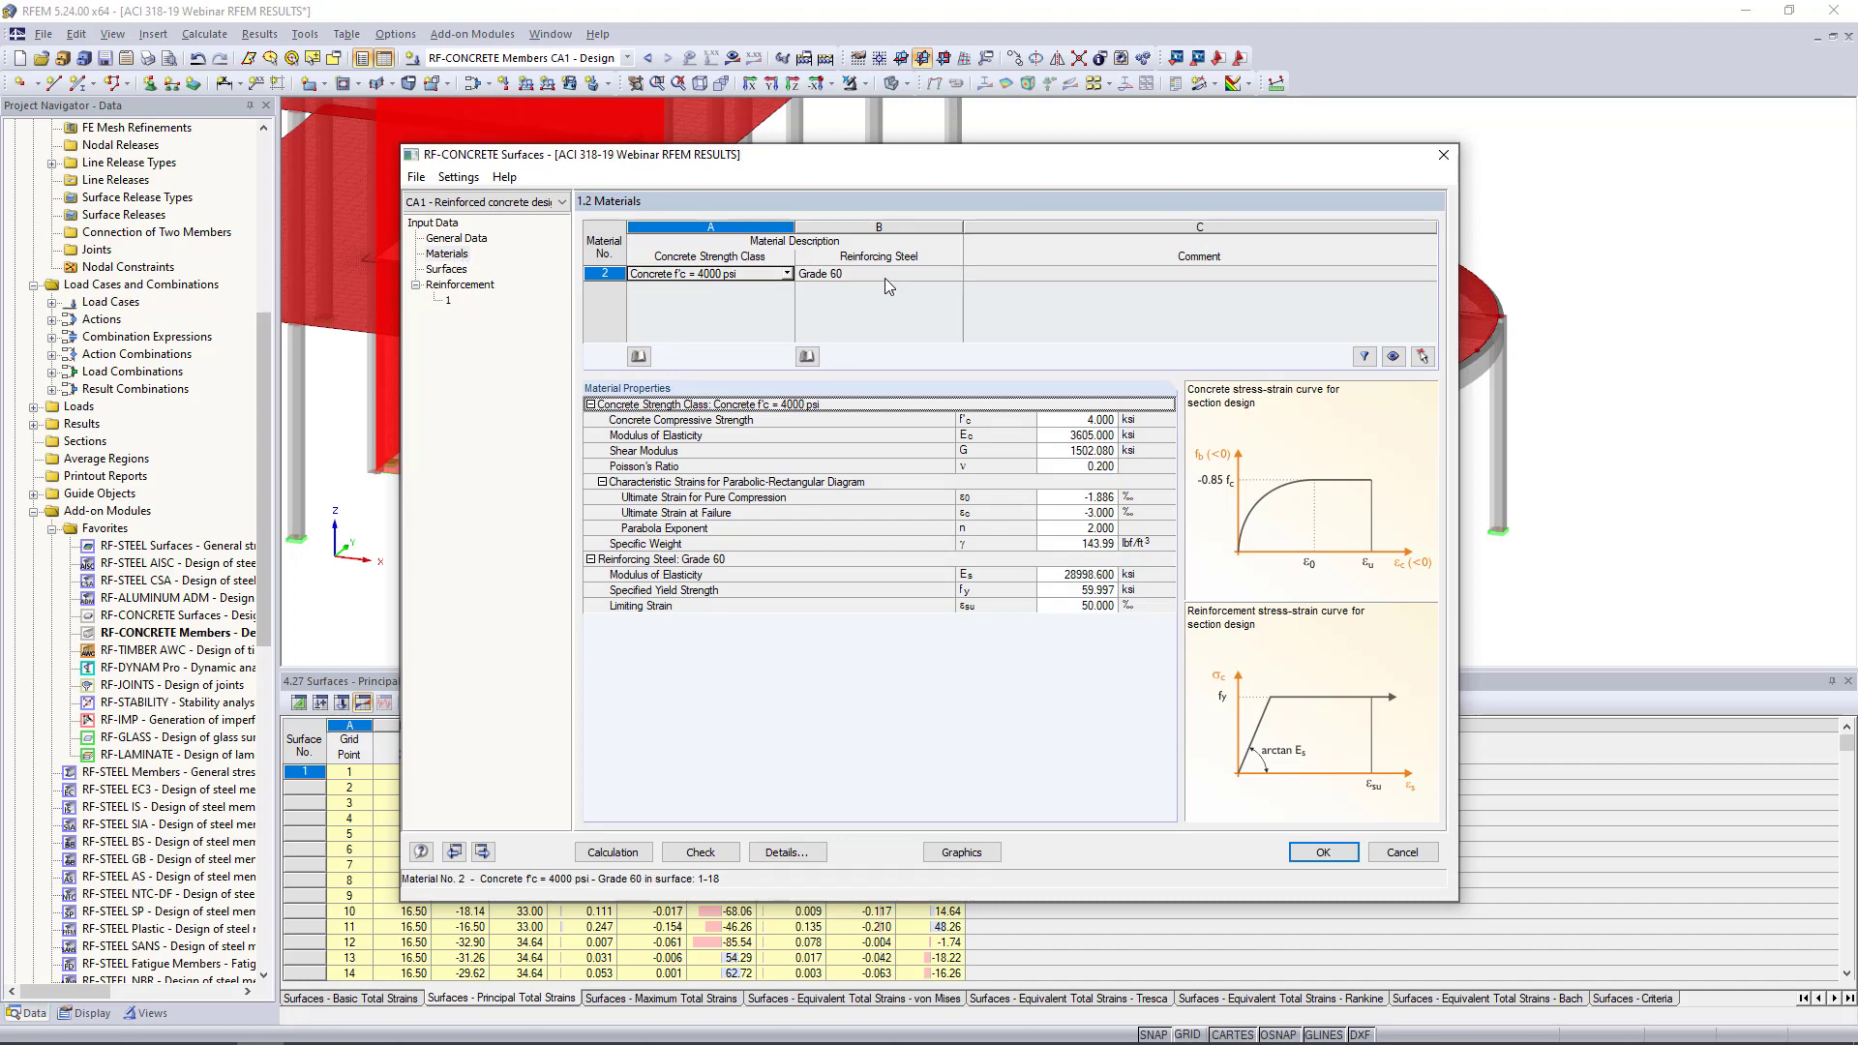
{"action": "left_click", "coordinate": [446, 271]}
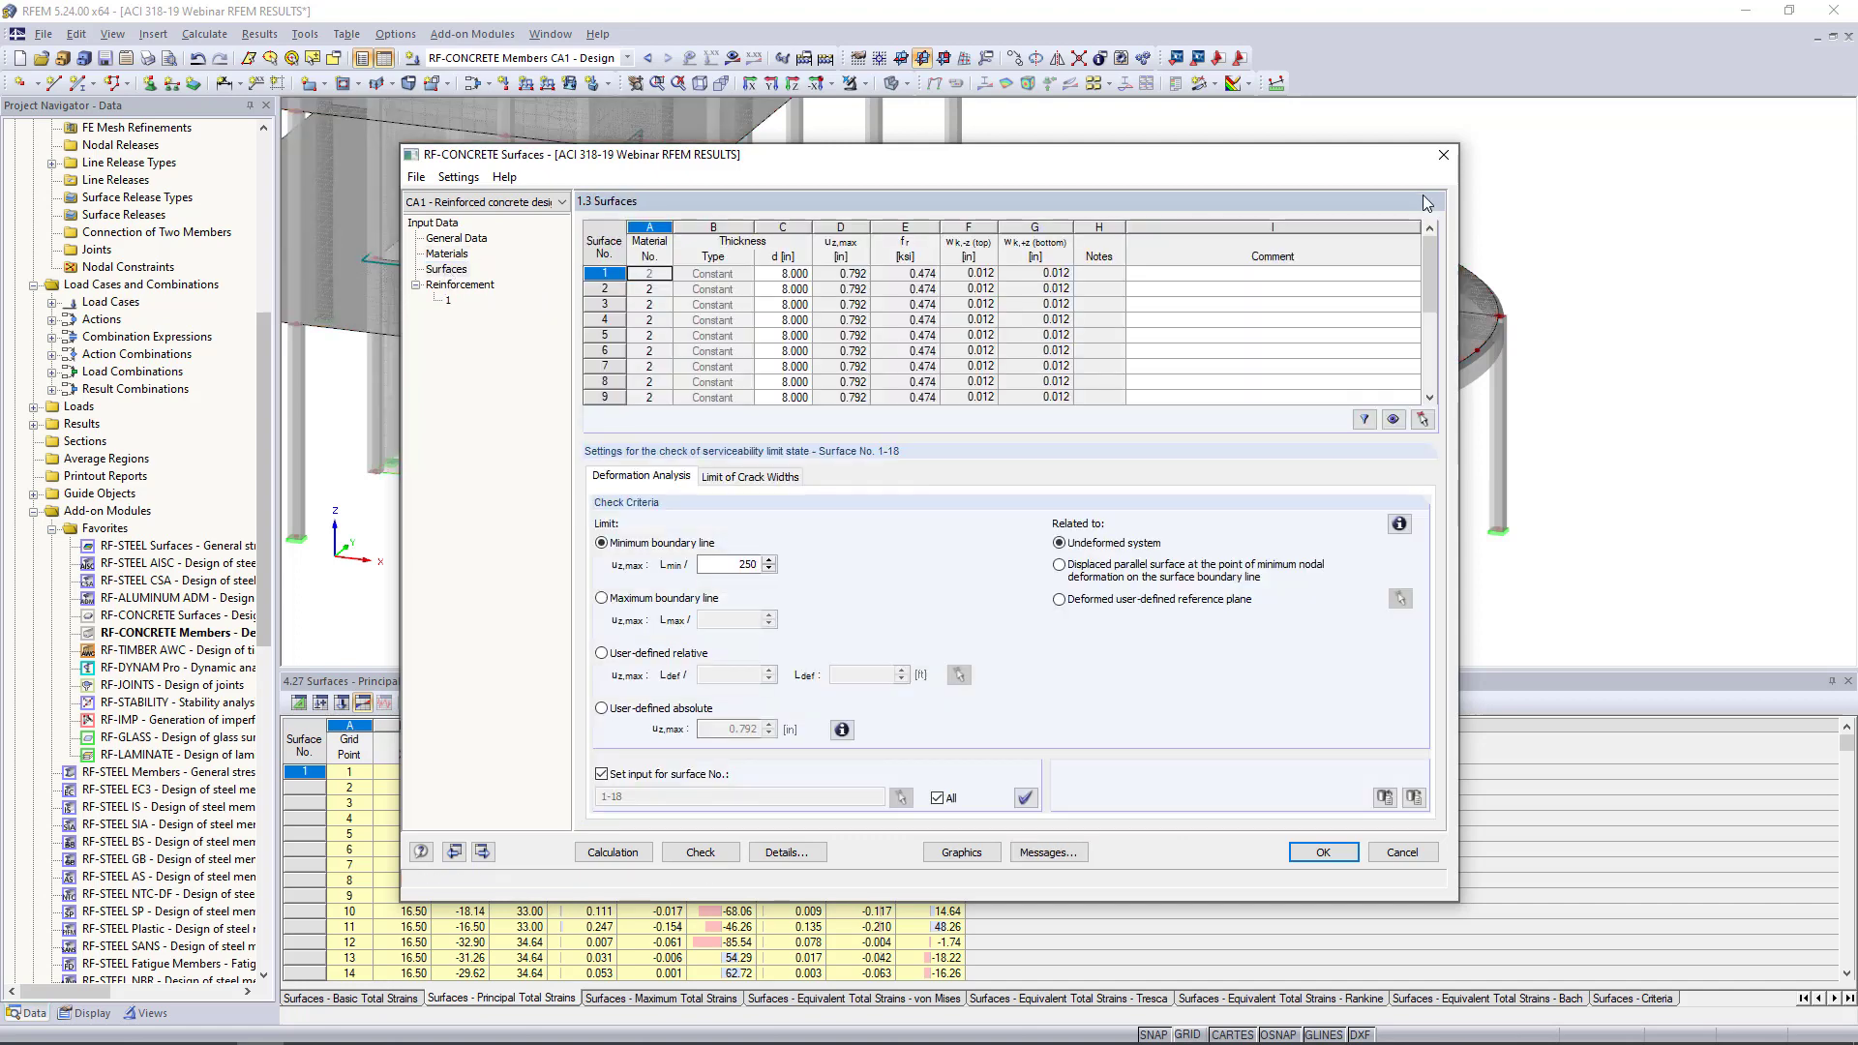
{"action": "scroll", "coordinate": [1429, 242], "scroll_direction": "down", "scroll_amount": 1}
{"action": "mouse_move", "coordinate": [1435, 254]}
{"action": "left_mouse_down"}
{"action": "mouse_move", "coordinate": [1436, 356]}
{"action": "mouse_move", "coordinate": [1432, 270]}
{"action": "left_mouse_up"}
{"action": "left_click_drag", "start_coordinate": [1310, 165], "coordinate": [1323, 507]}
{"action": "left_click", "coordinate": [795, 662]}
{"action": "left_click", "coordinate": [797, 676]}
{"action": "left_click", "coordinate": [806, 663]}
{"action": "left_click", "coordinate": [812, 617]}
{"action": "left_click", "coordinate": [810, 632]}
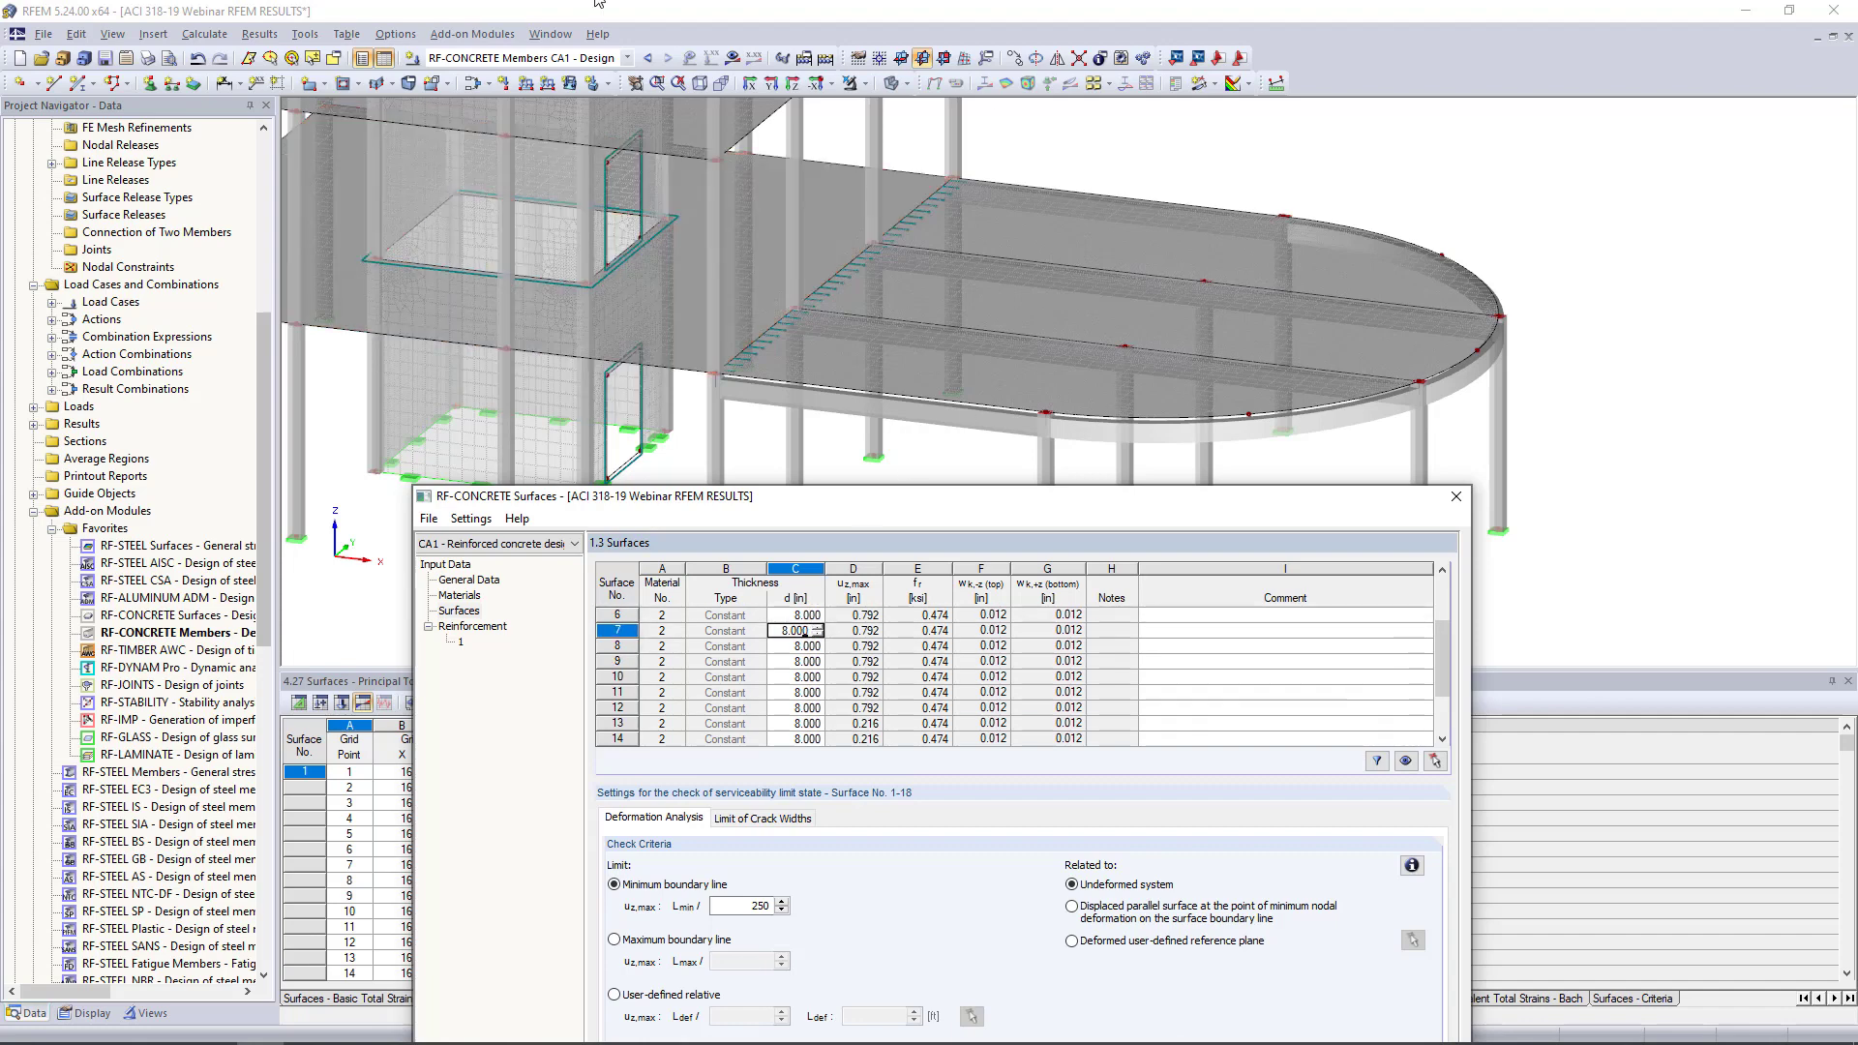
Set a user-defined absolute deformation limit of 0.5 in for all surfaces in the serviceability check
{"action": "left_click_drag", "start_coordinate": [836, 496], "coordinate": [867, 147]}
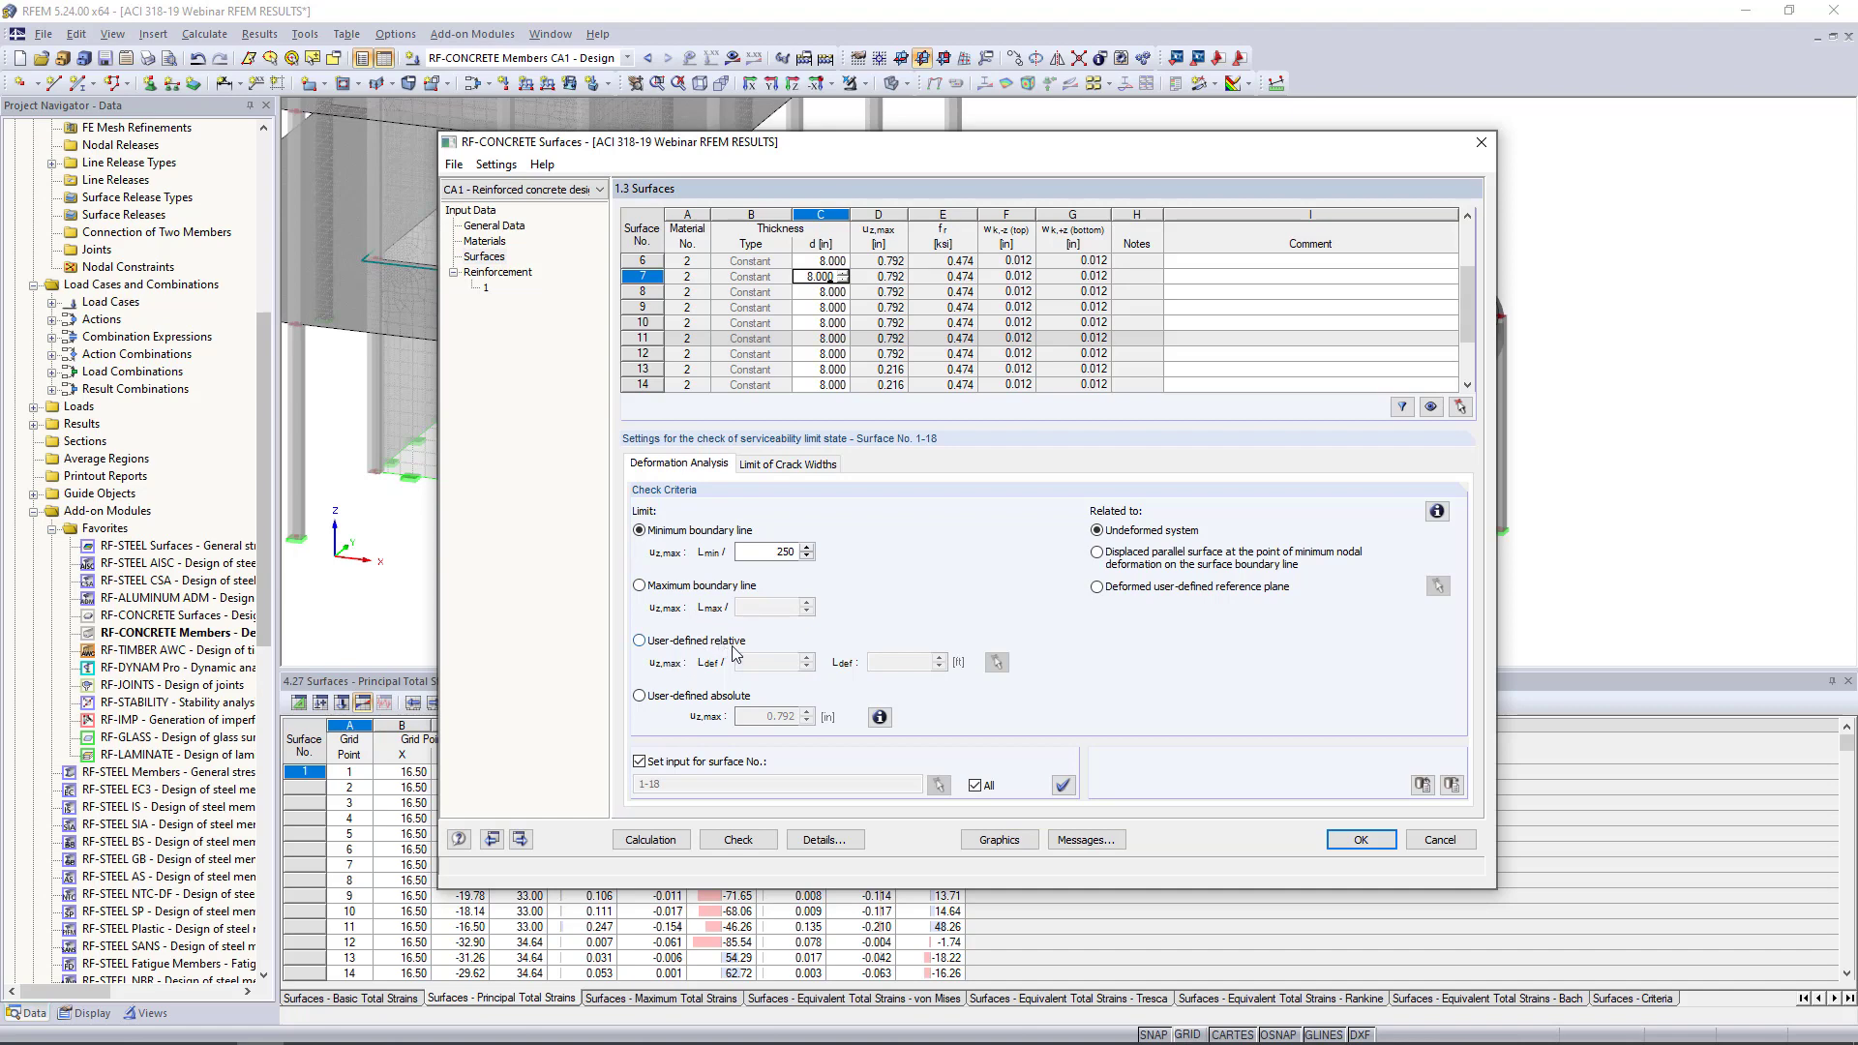
{"action": "left_click", "coordinate": [643, 700]}
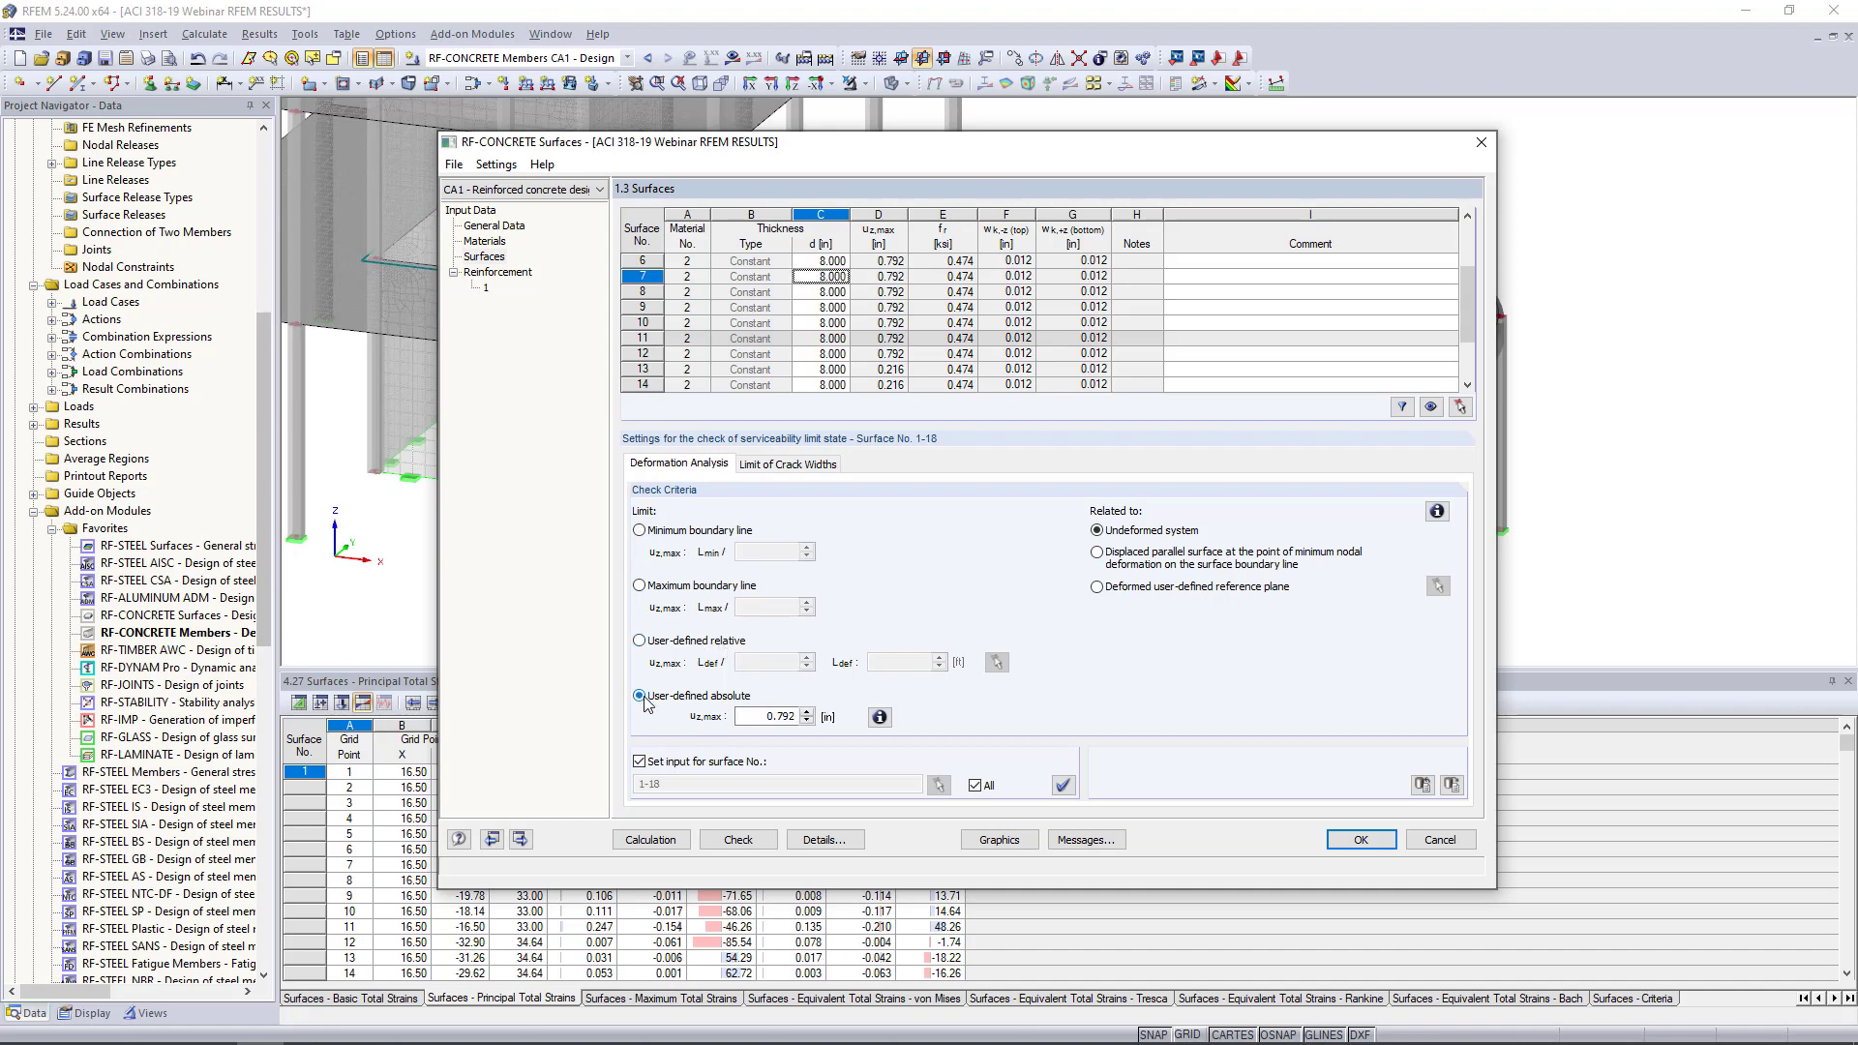
{"action": "double_click", "coordinate": [761, 724]}
{"action": "type", "text": "0.5"}
Examine the explanatory diagrams for the reference boundary lines and for the deformation reference options
{"action": "left_click", "coordinate": [879, 717]}
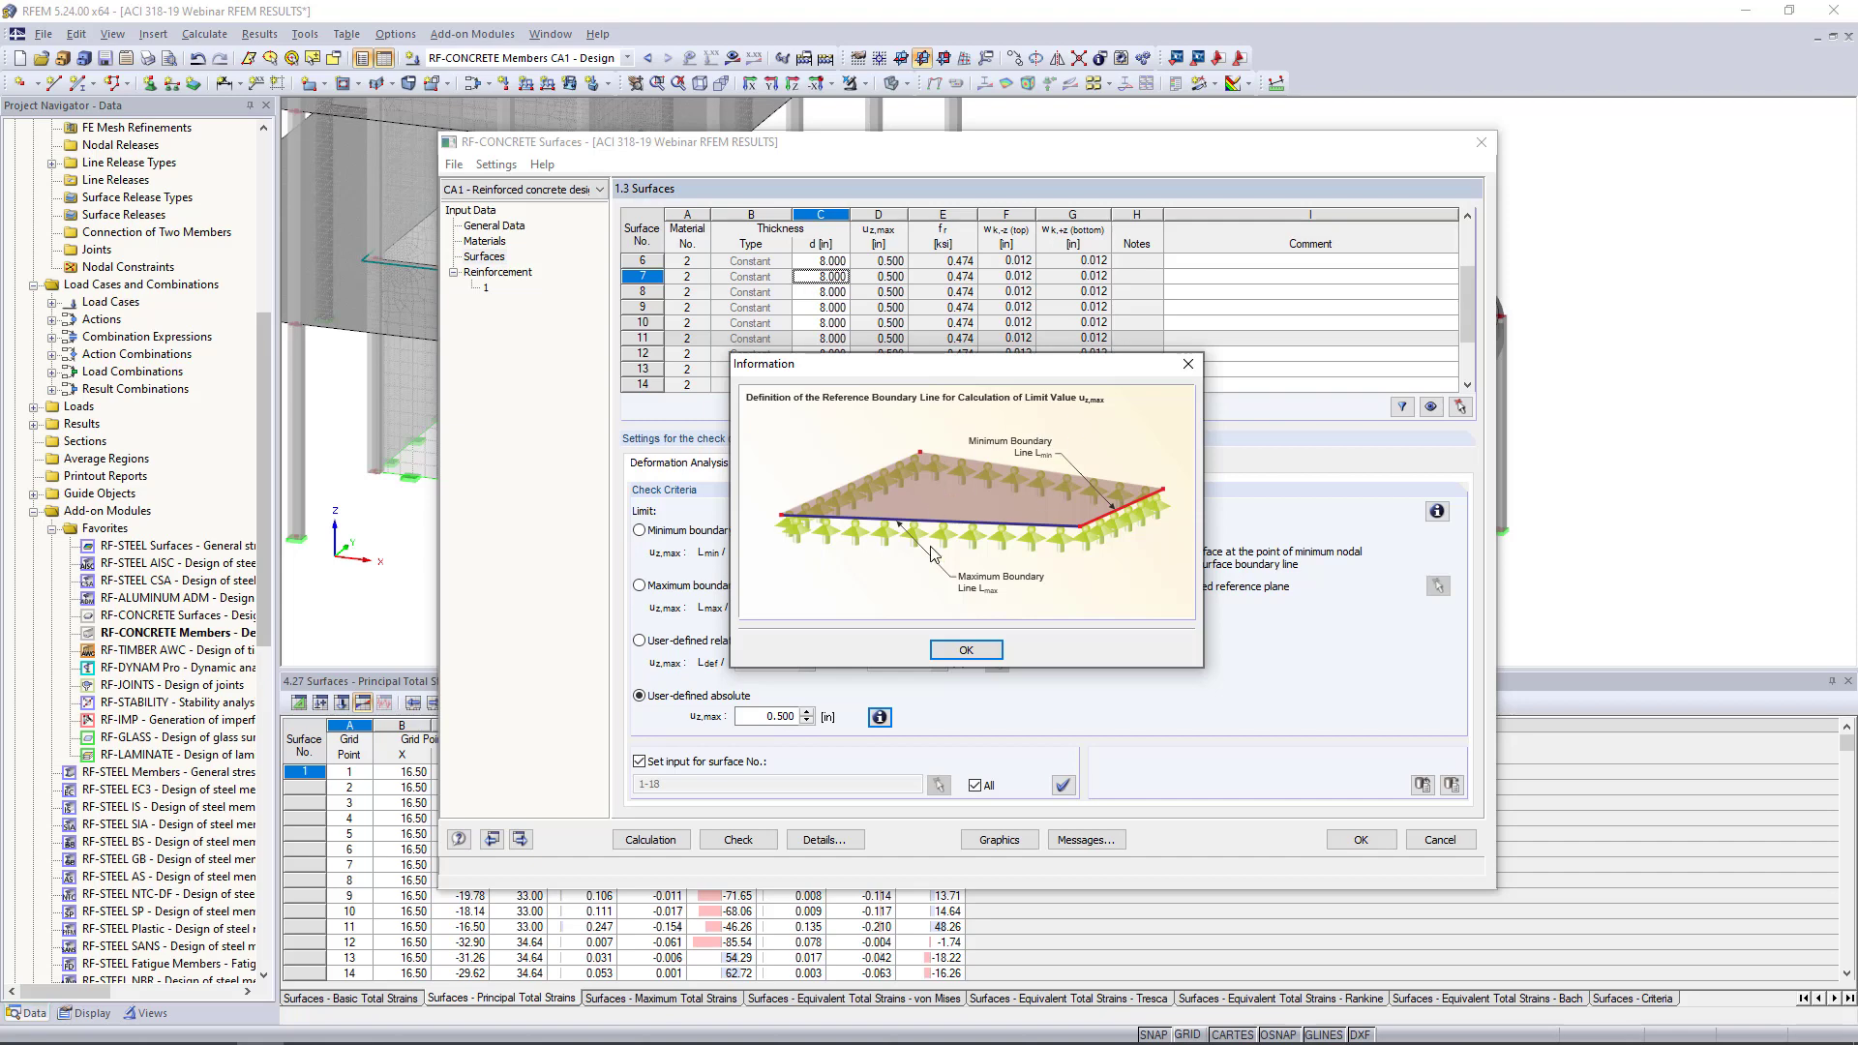
{"action": "left_click", "coordinate": [1185, 368]}
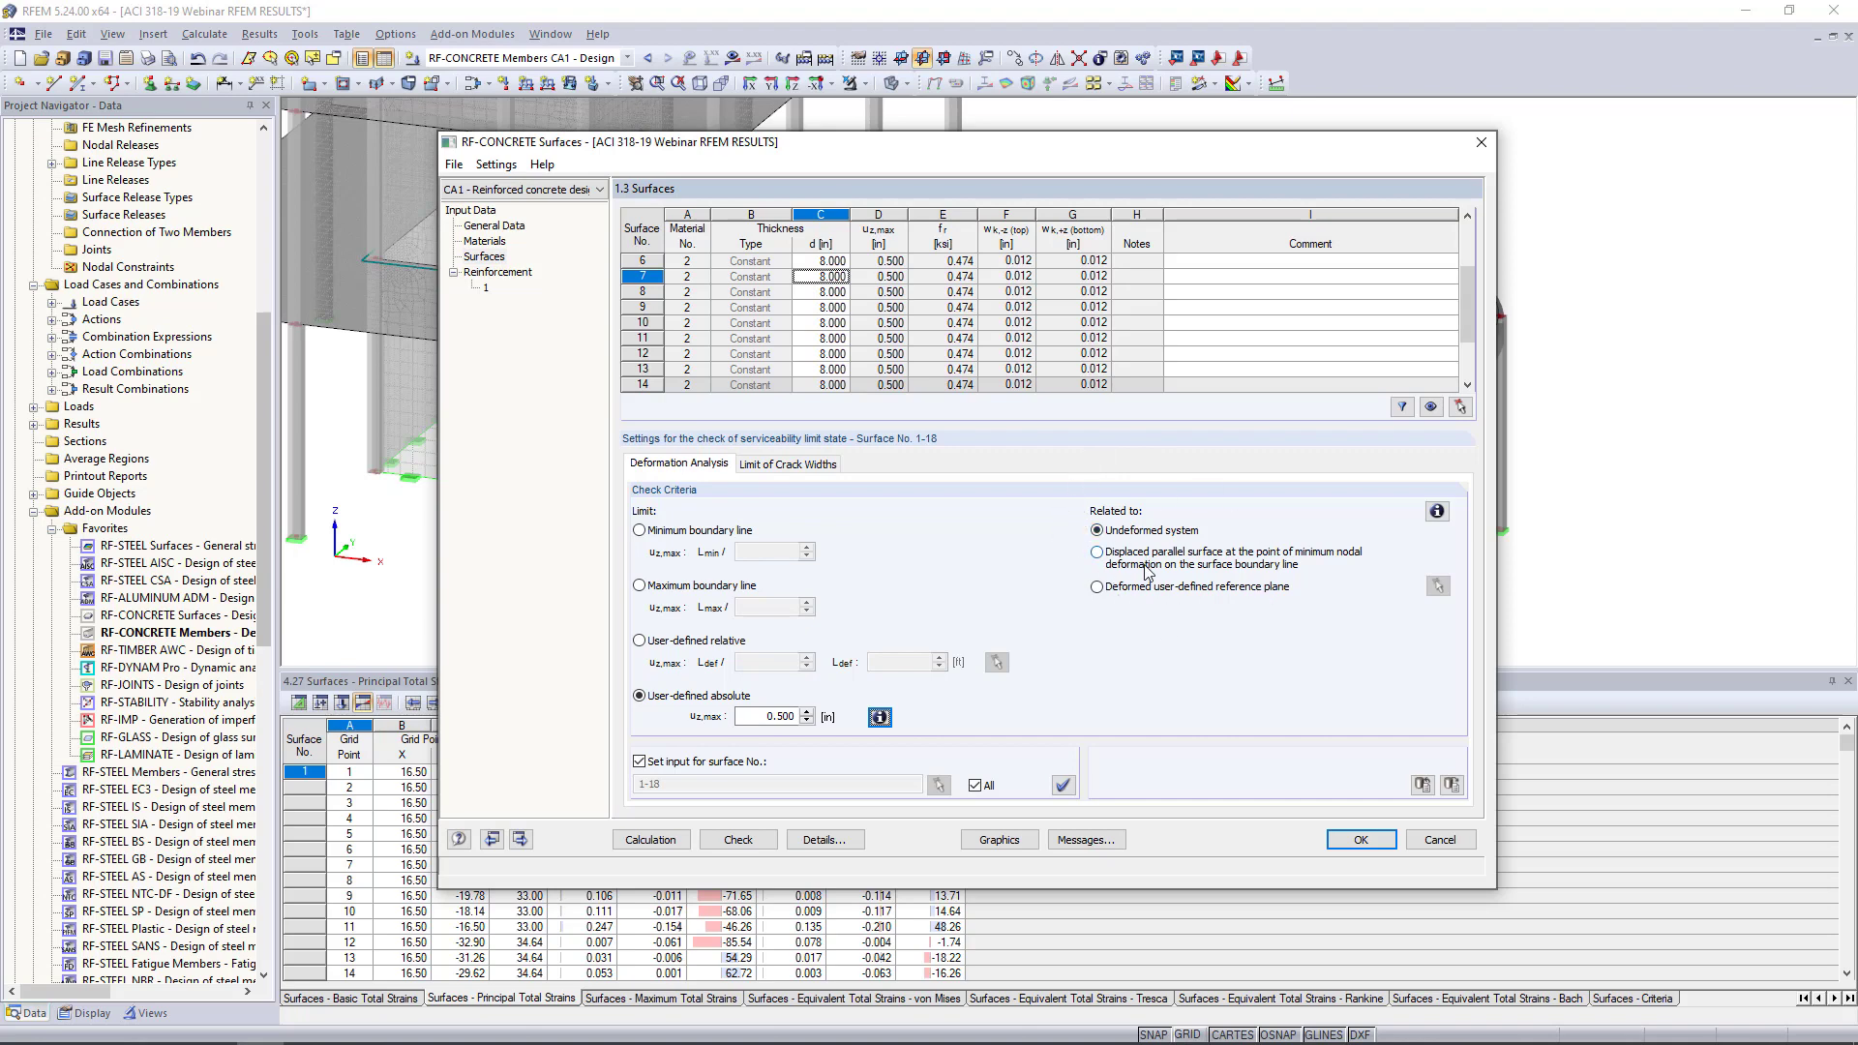
{"action": "left_click", "coordinate": [1438, 513]}
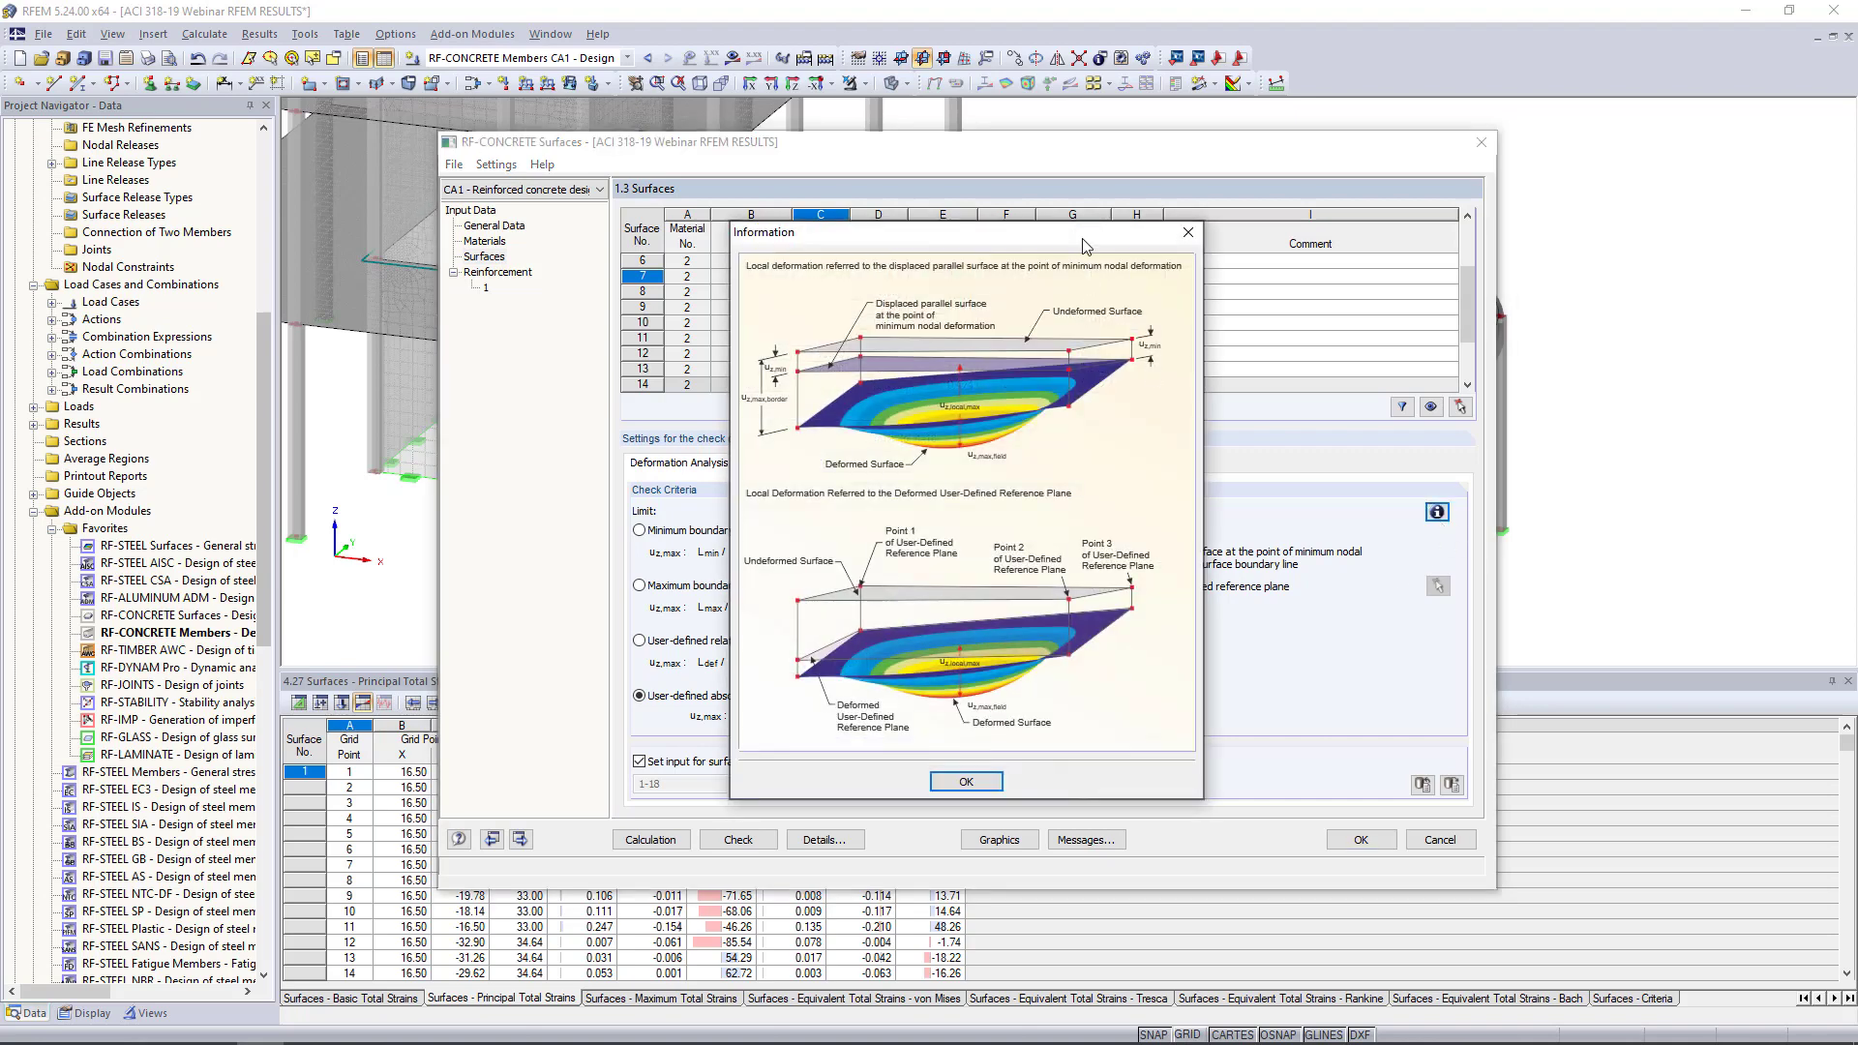
{"action": "left_click_drag", "start_coordinate": [1085, 233], "coordinate": [926, 223]}
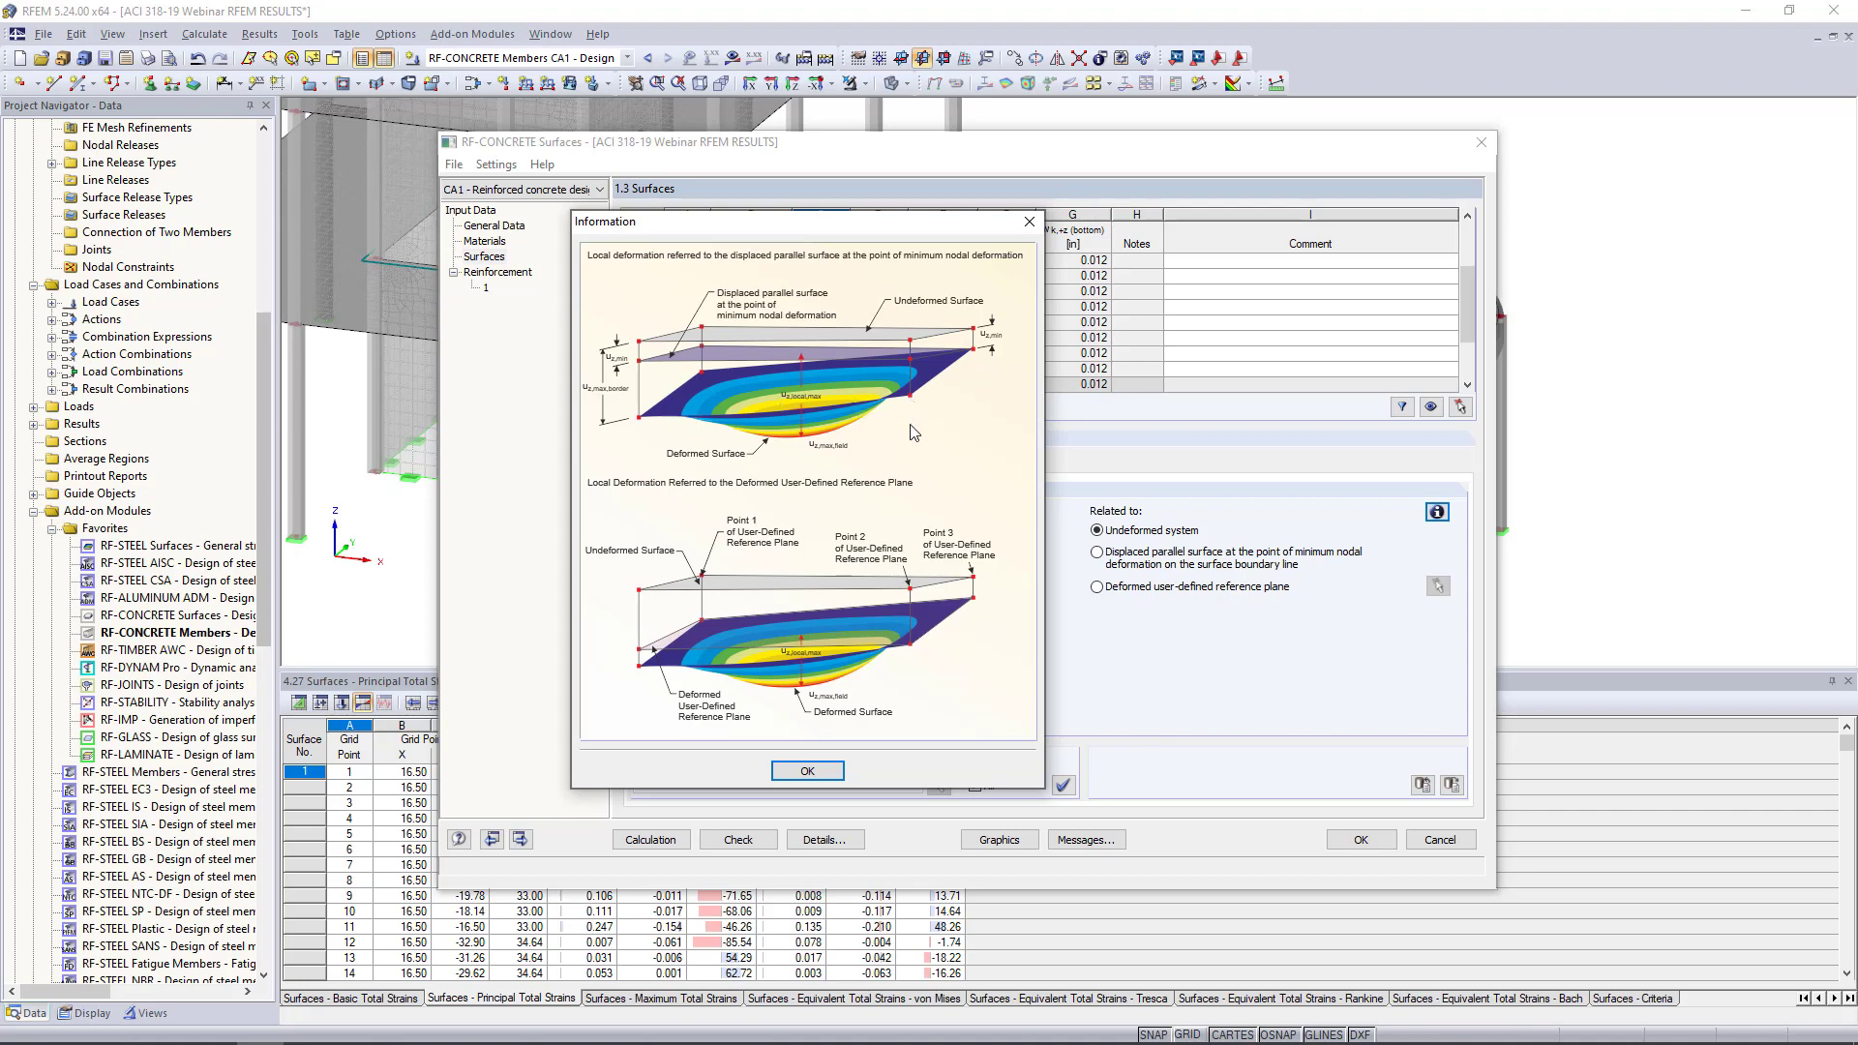
{"action": "left_click", "coordinate": [1029, 220]}
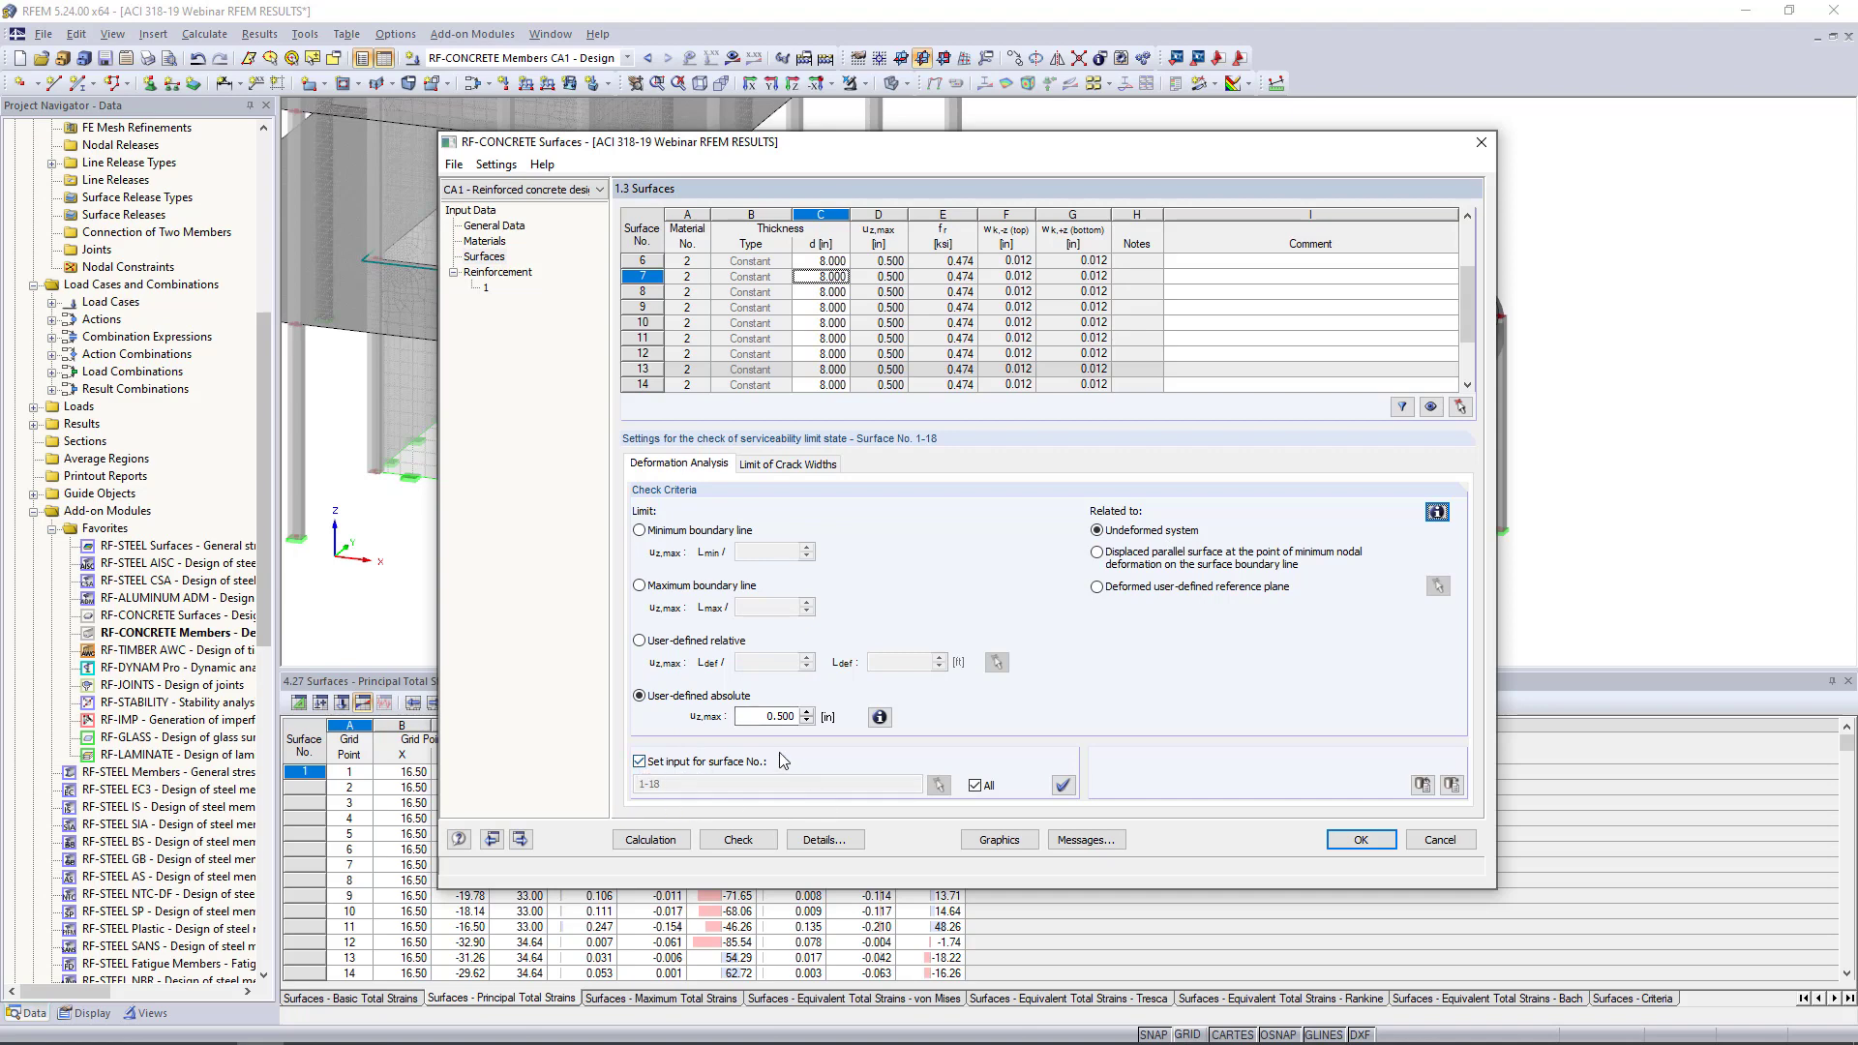
Set the allowable crack width for top and bottom to 0.016 in, for dry air or protective membrane exposure
{"action": "left_click", "coordinate": [799, 464]}
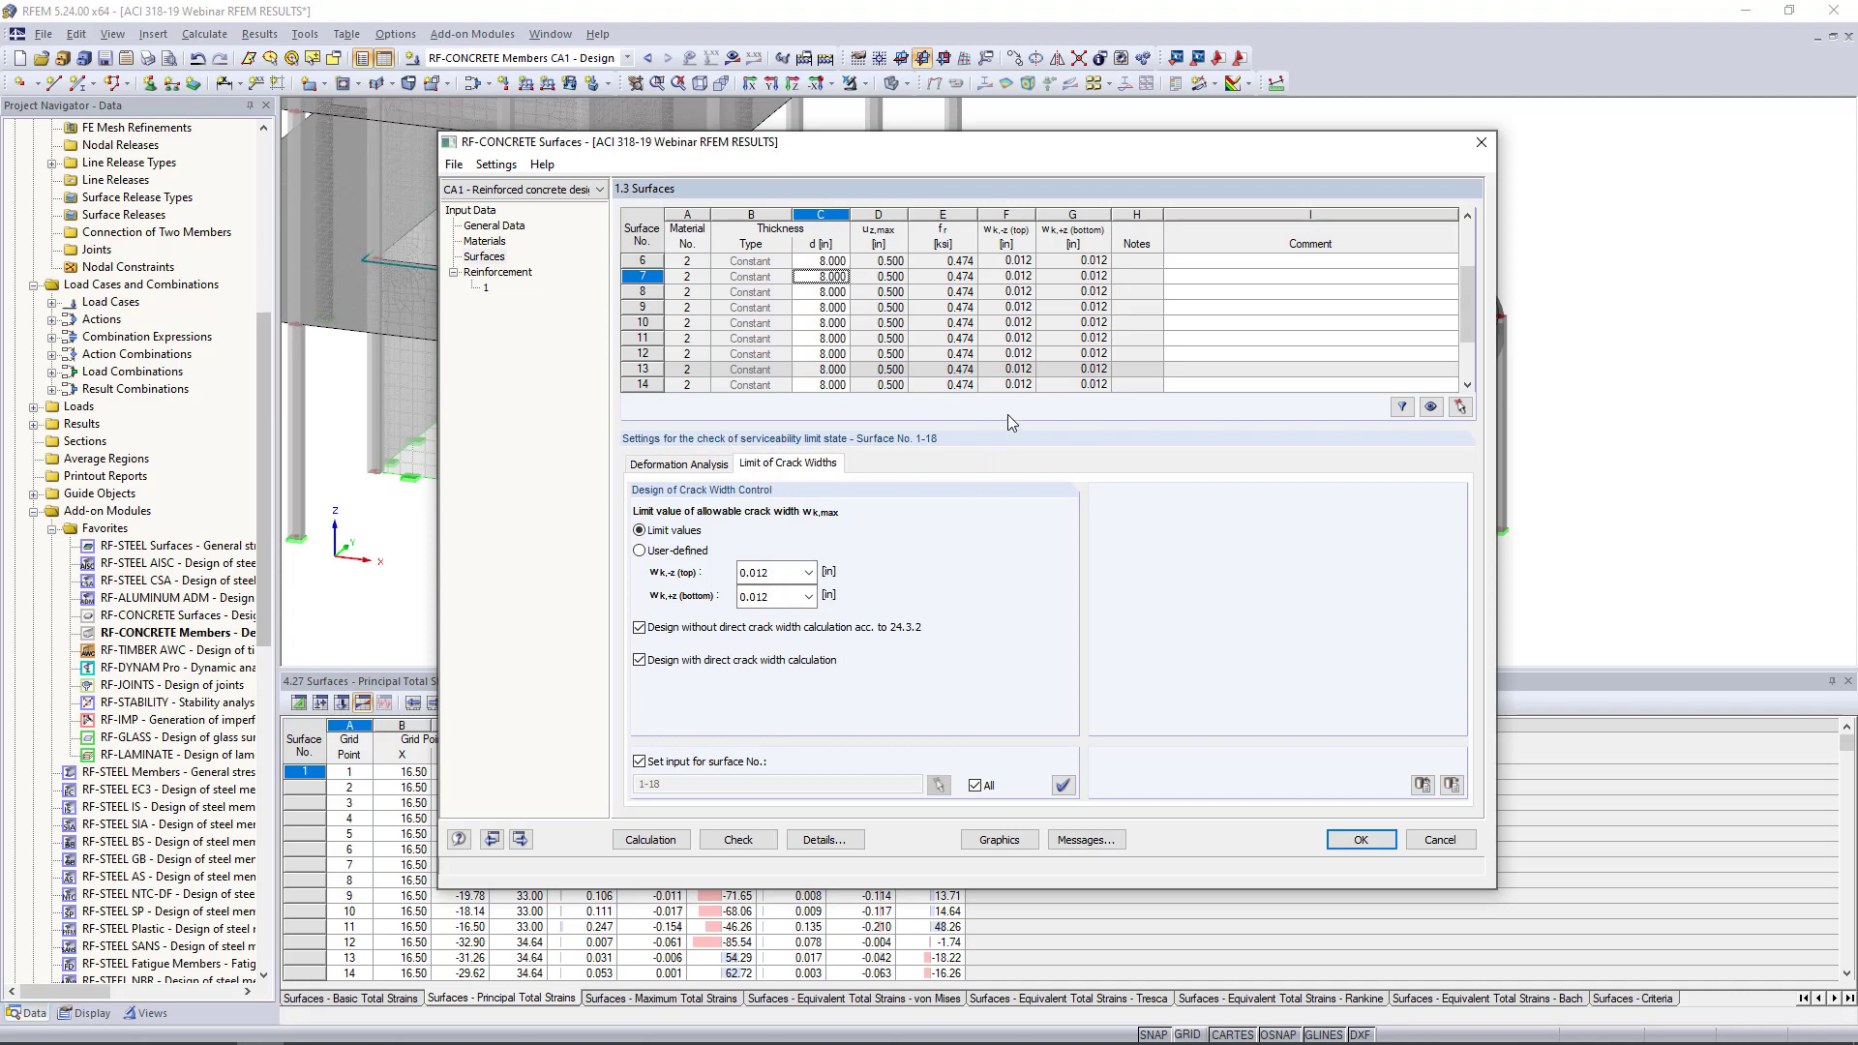
{"action": "left_click", "coordinate": [808, 572]}
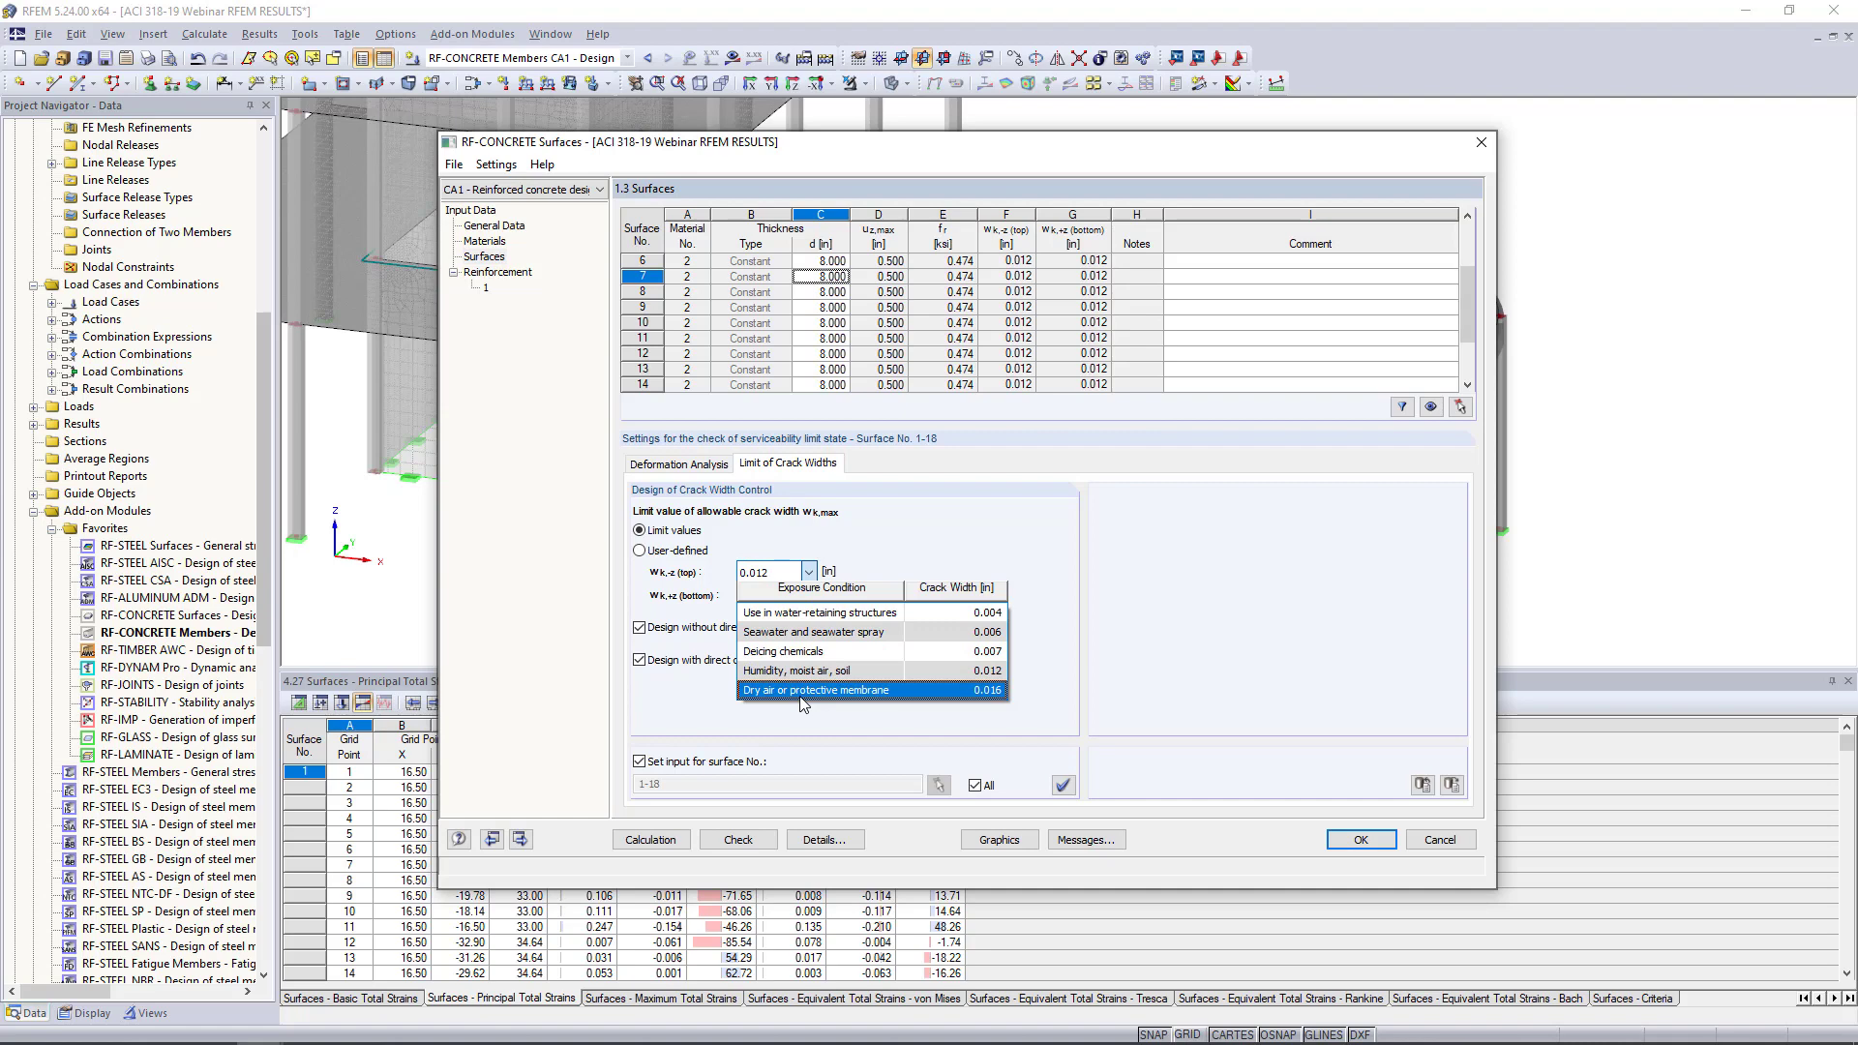
{"action": "left_click", "coordinate": [803, 689]}
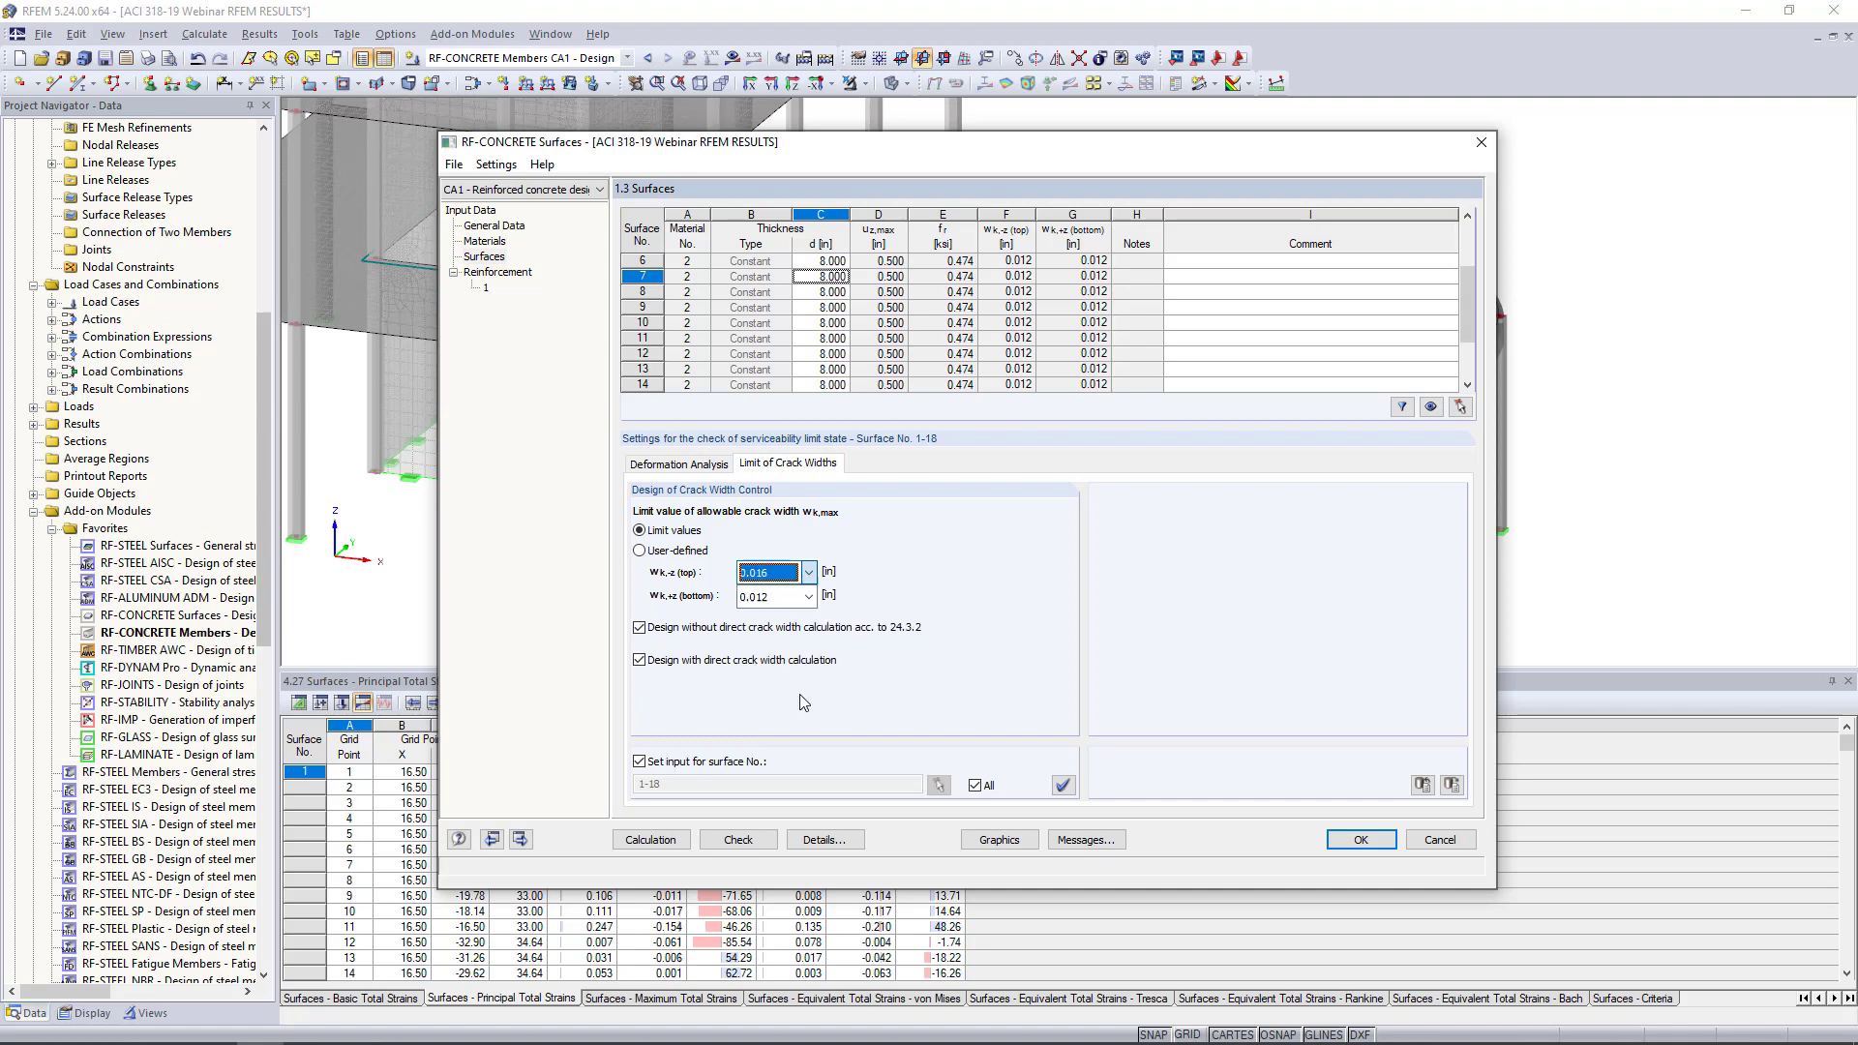
{"action": "left_click", "coordinate": [808, 596]}
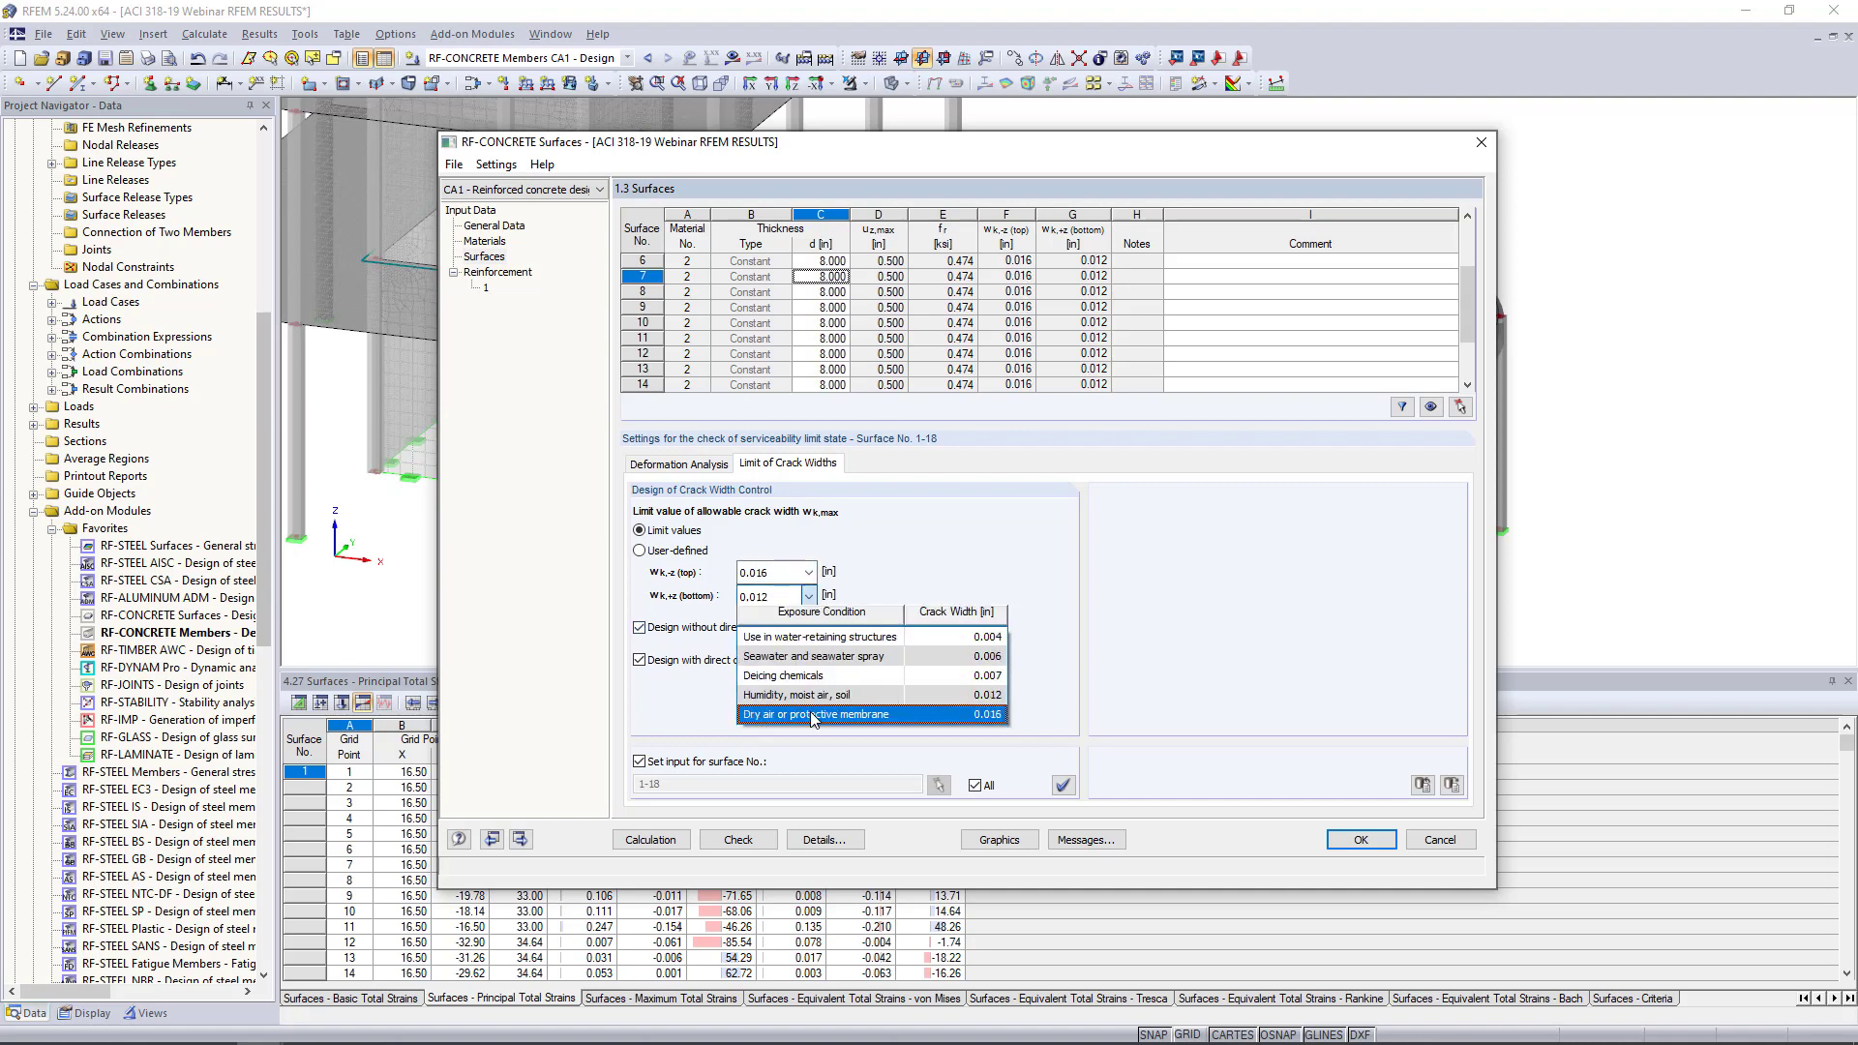
{"action": "left_click", "coordinate": [812, 717]}
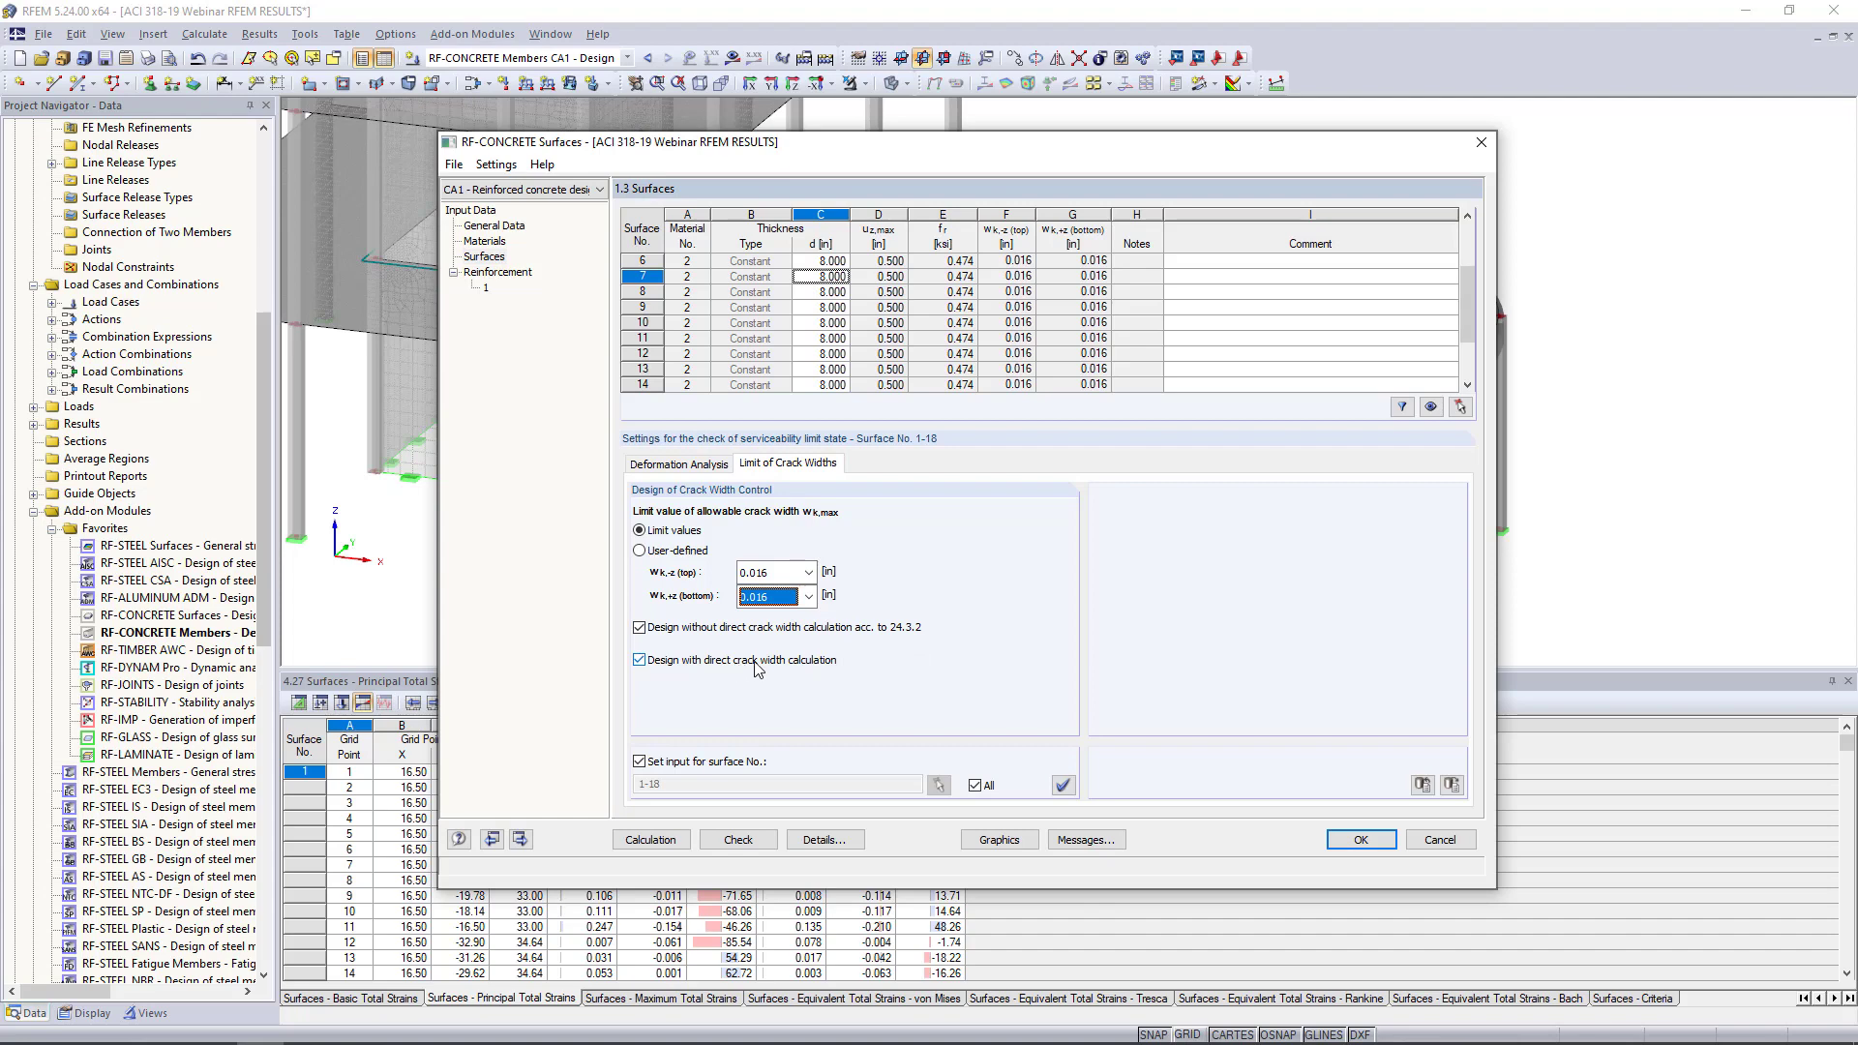
Name the first reinforcement group Slabs and assign it only to the curved slab's surfaces 16-18
{"action": "left_click", "coordinate": [521, 276]}
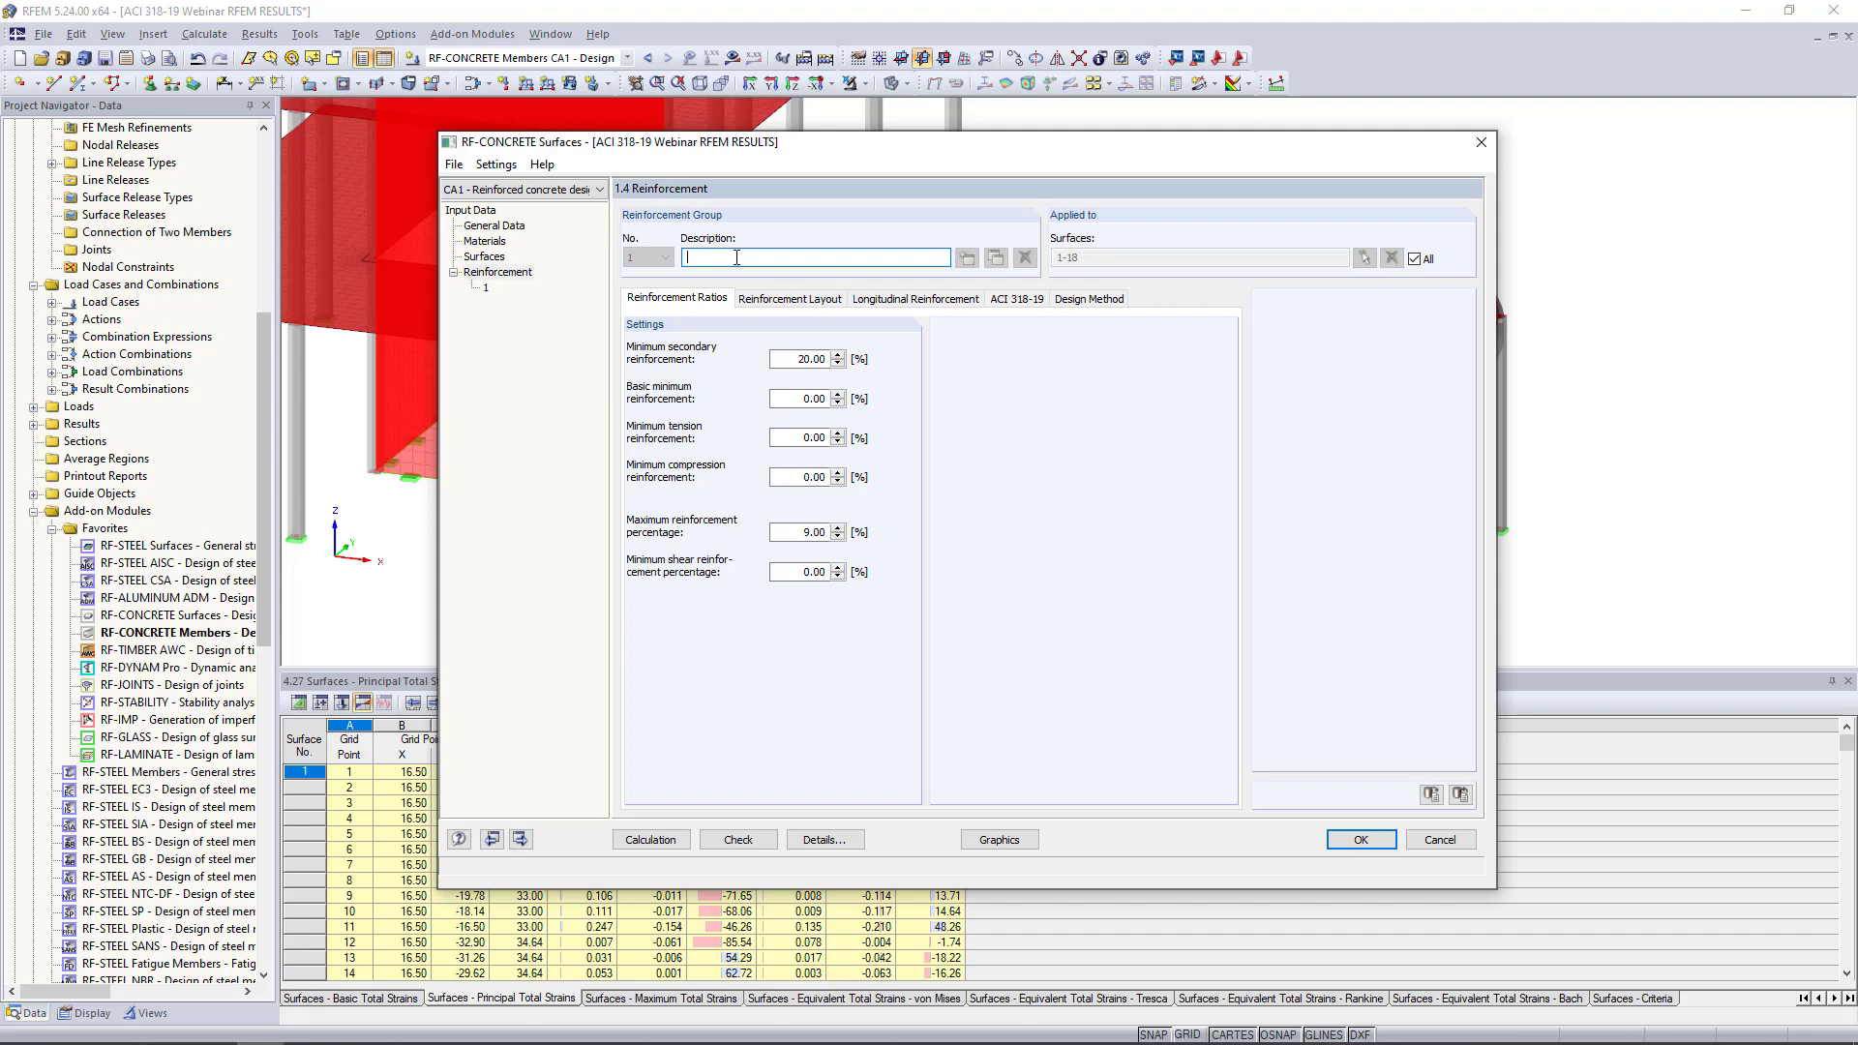
{"action": "type", "text": "Slabs"}
{"action": "left_click", "coordinate": [1415, 259]}
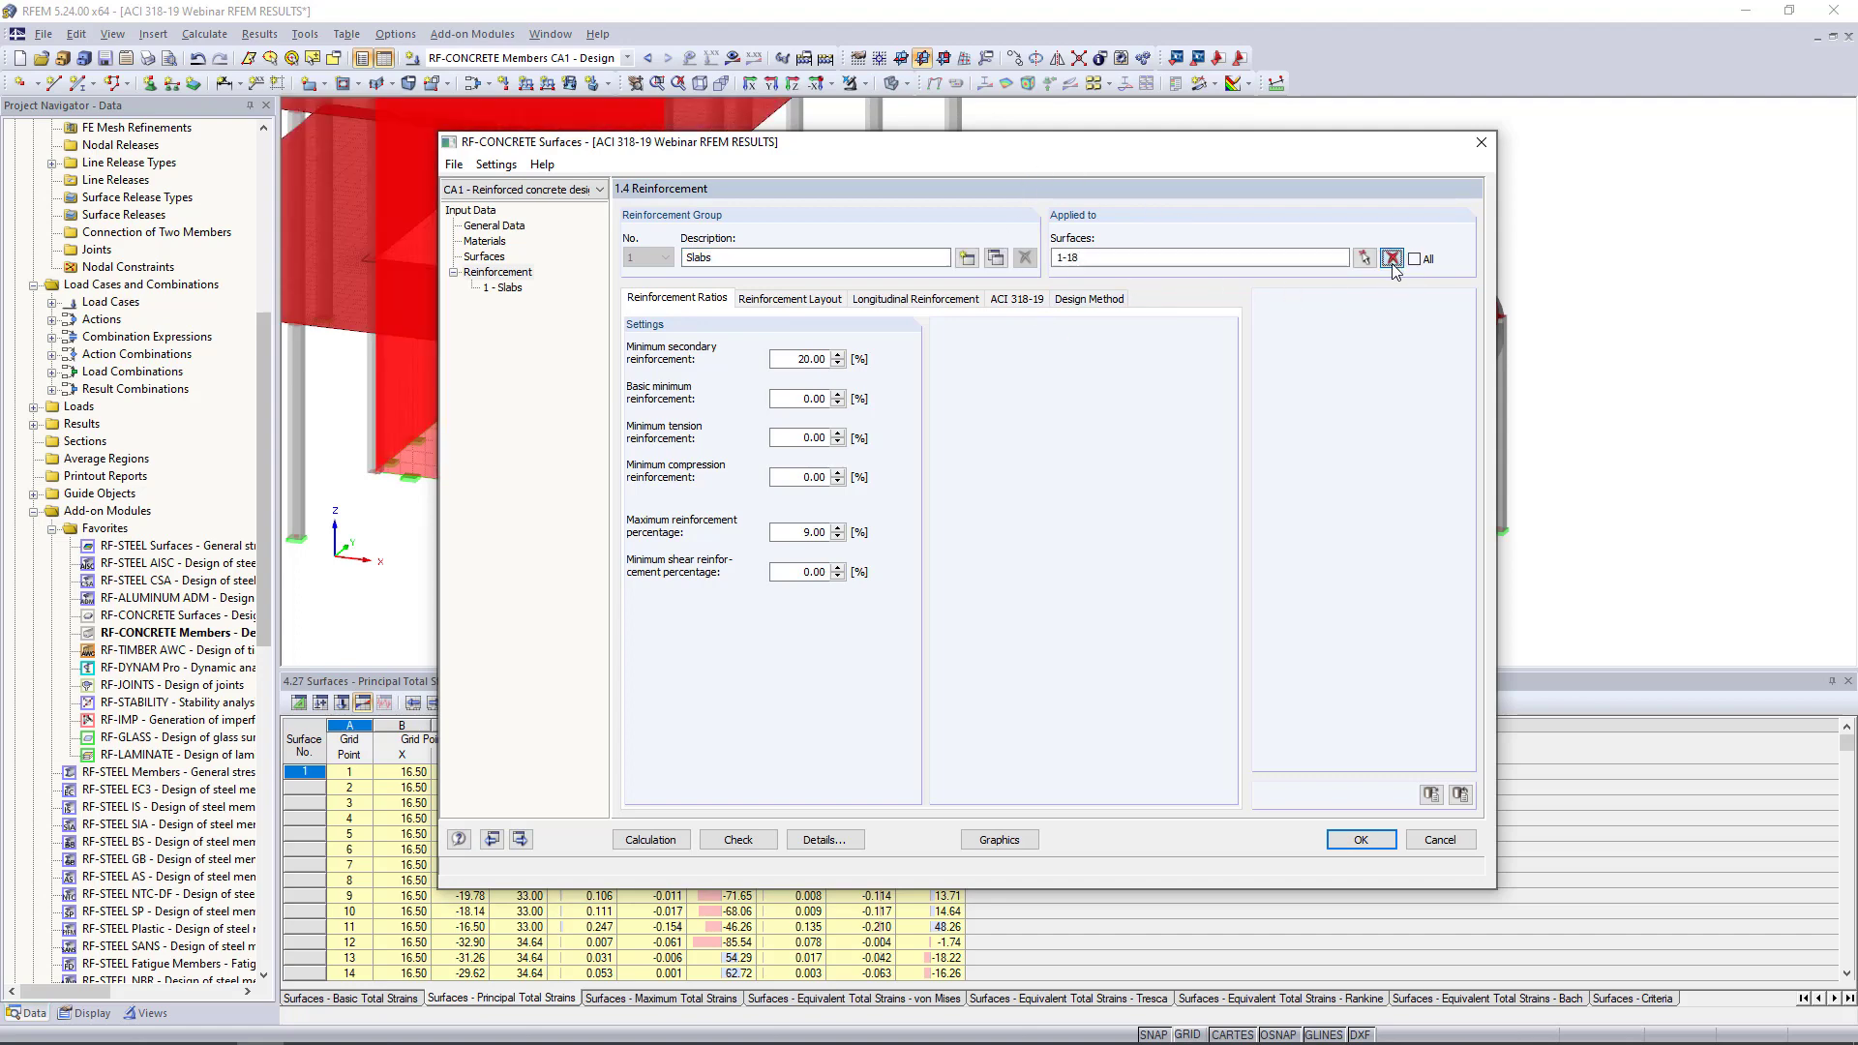
{"action": "left_click", "coordinate": [1365, 257]}
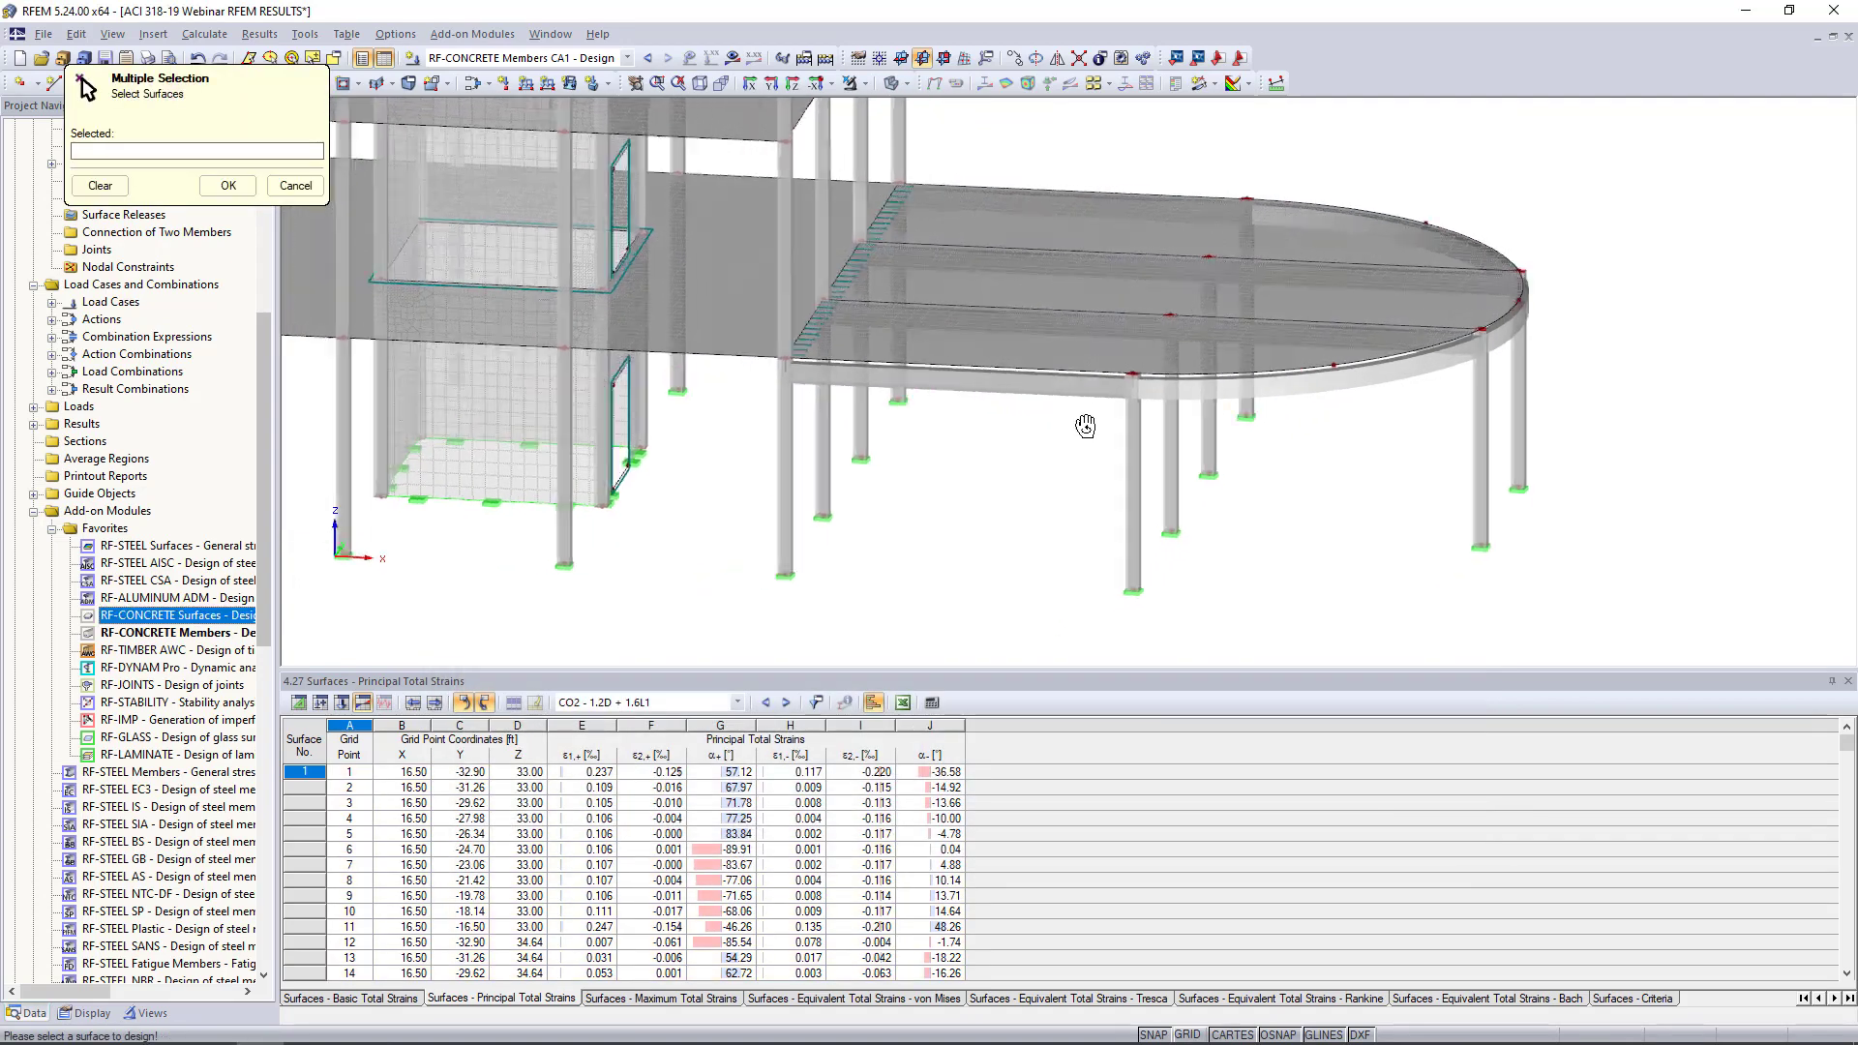
{"action": "left_click_drag", "start_coordinate": [1101, 370], "coordinate": [1052, 207]}
{"action": "middle_click_drag", "start_coordinate": [1215, 219], "coordinate": [1103, 205], "text": "ctrl"}
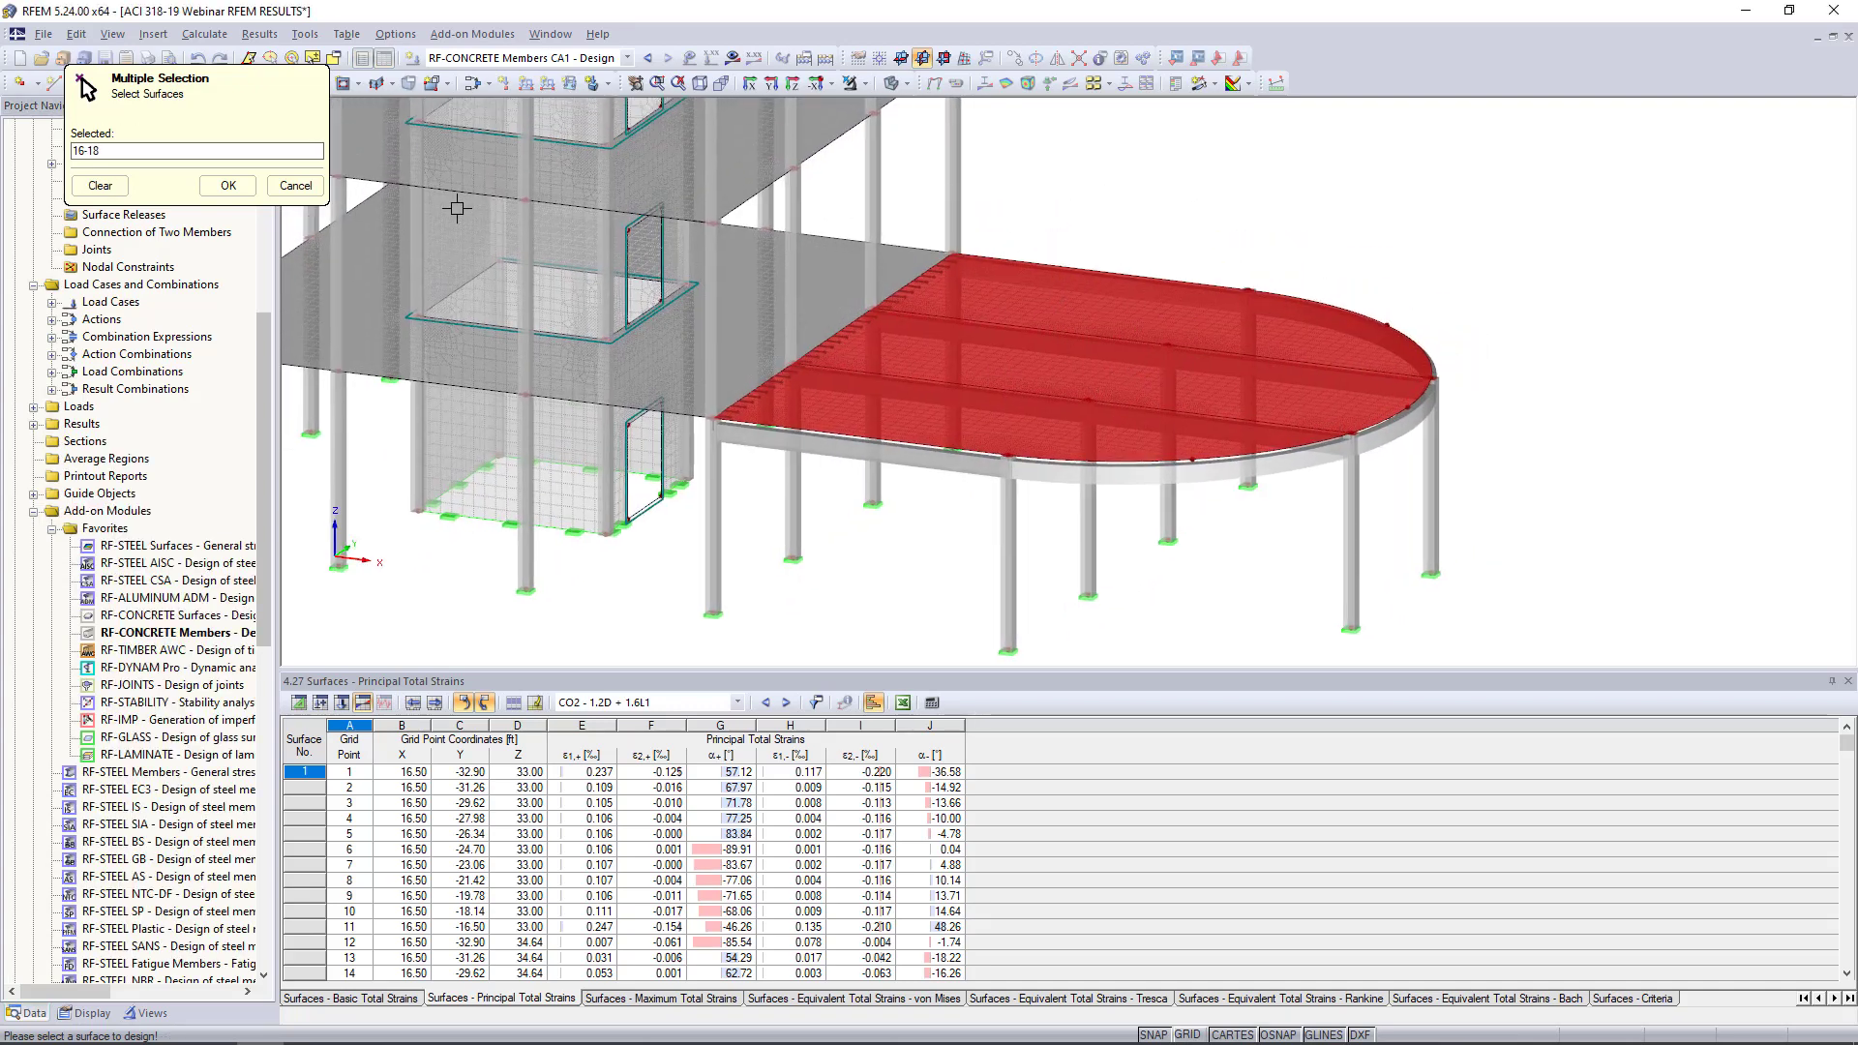
{"action": "left_click", "coordinate": [229, 187]}
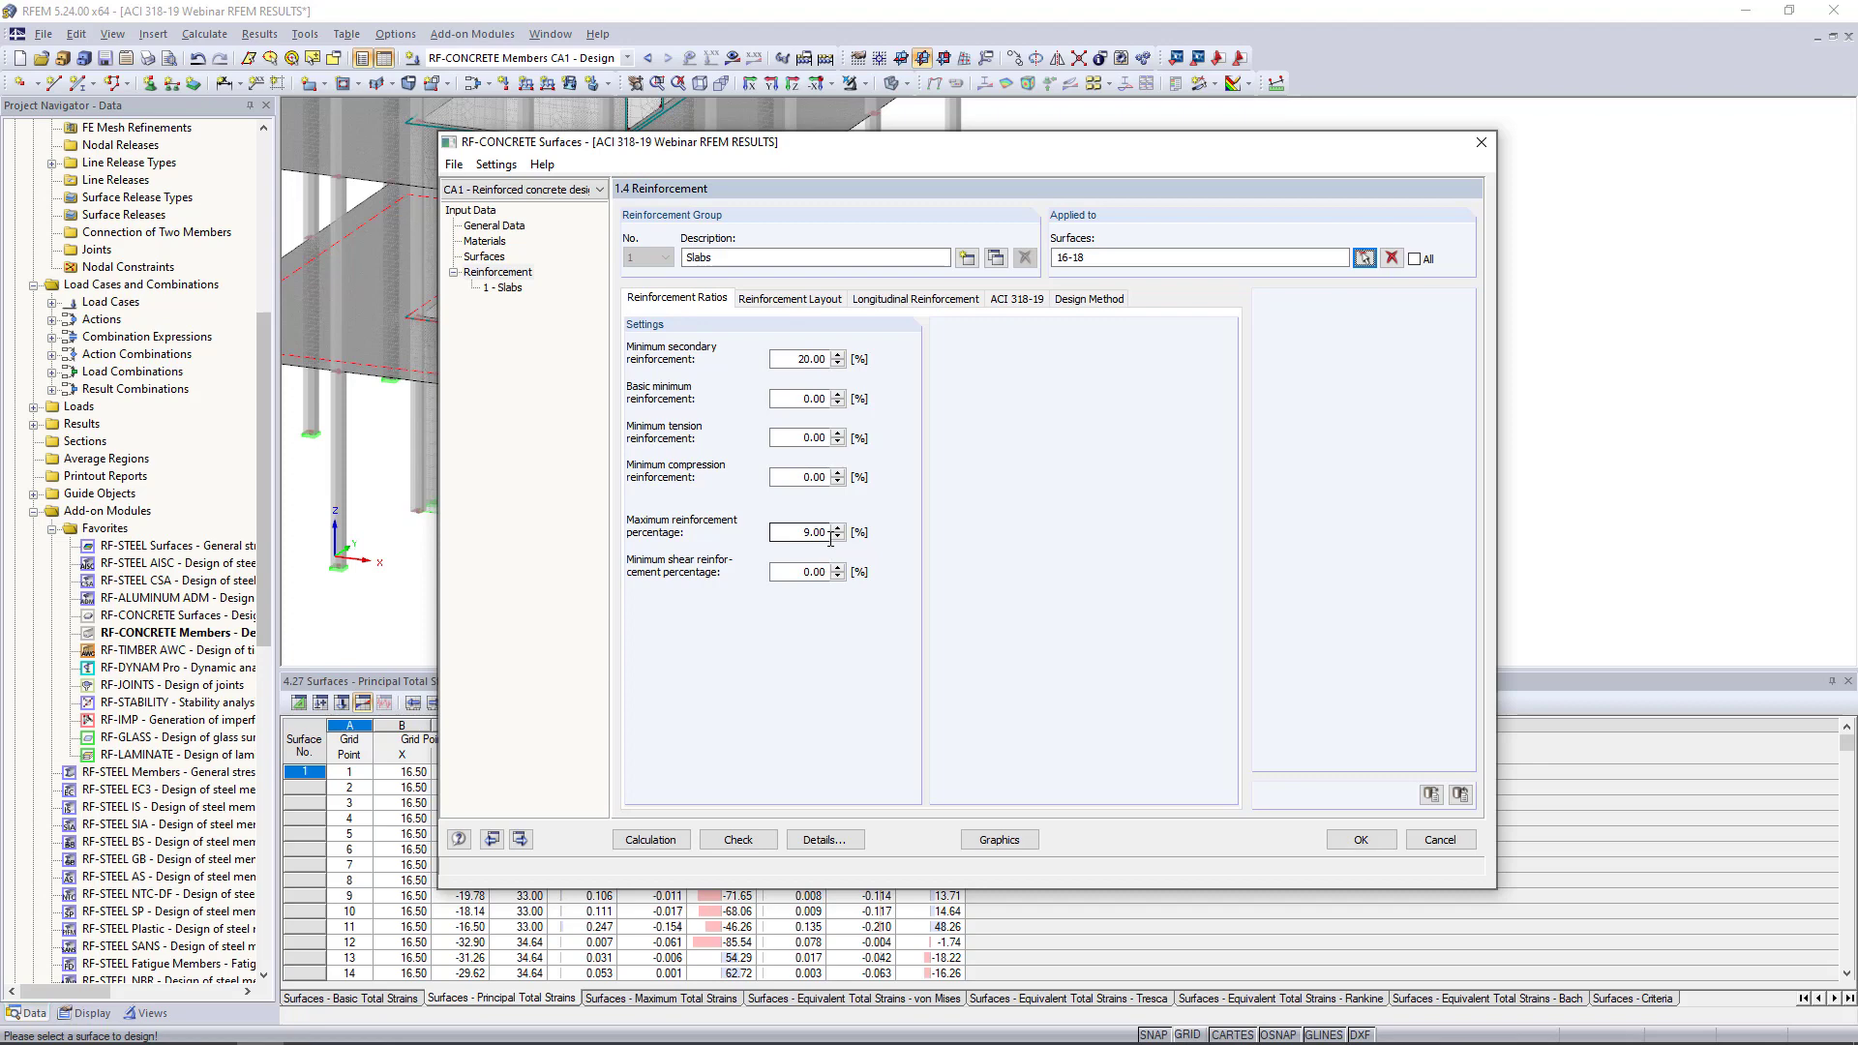
Refer the slab concrete cover to the edge and set it to 0.75 in for top and bottom, basic and additional reinforcement
{"action": "left_click", "coordinate": [793, 302]}
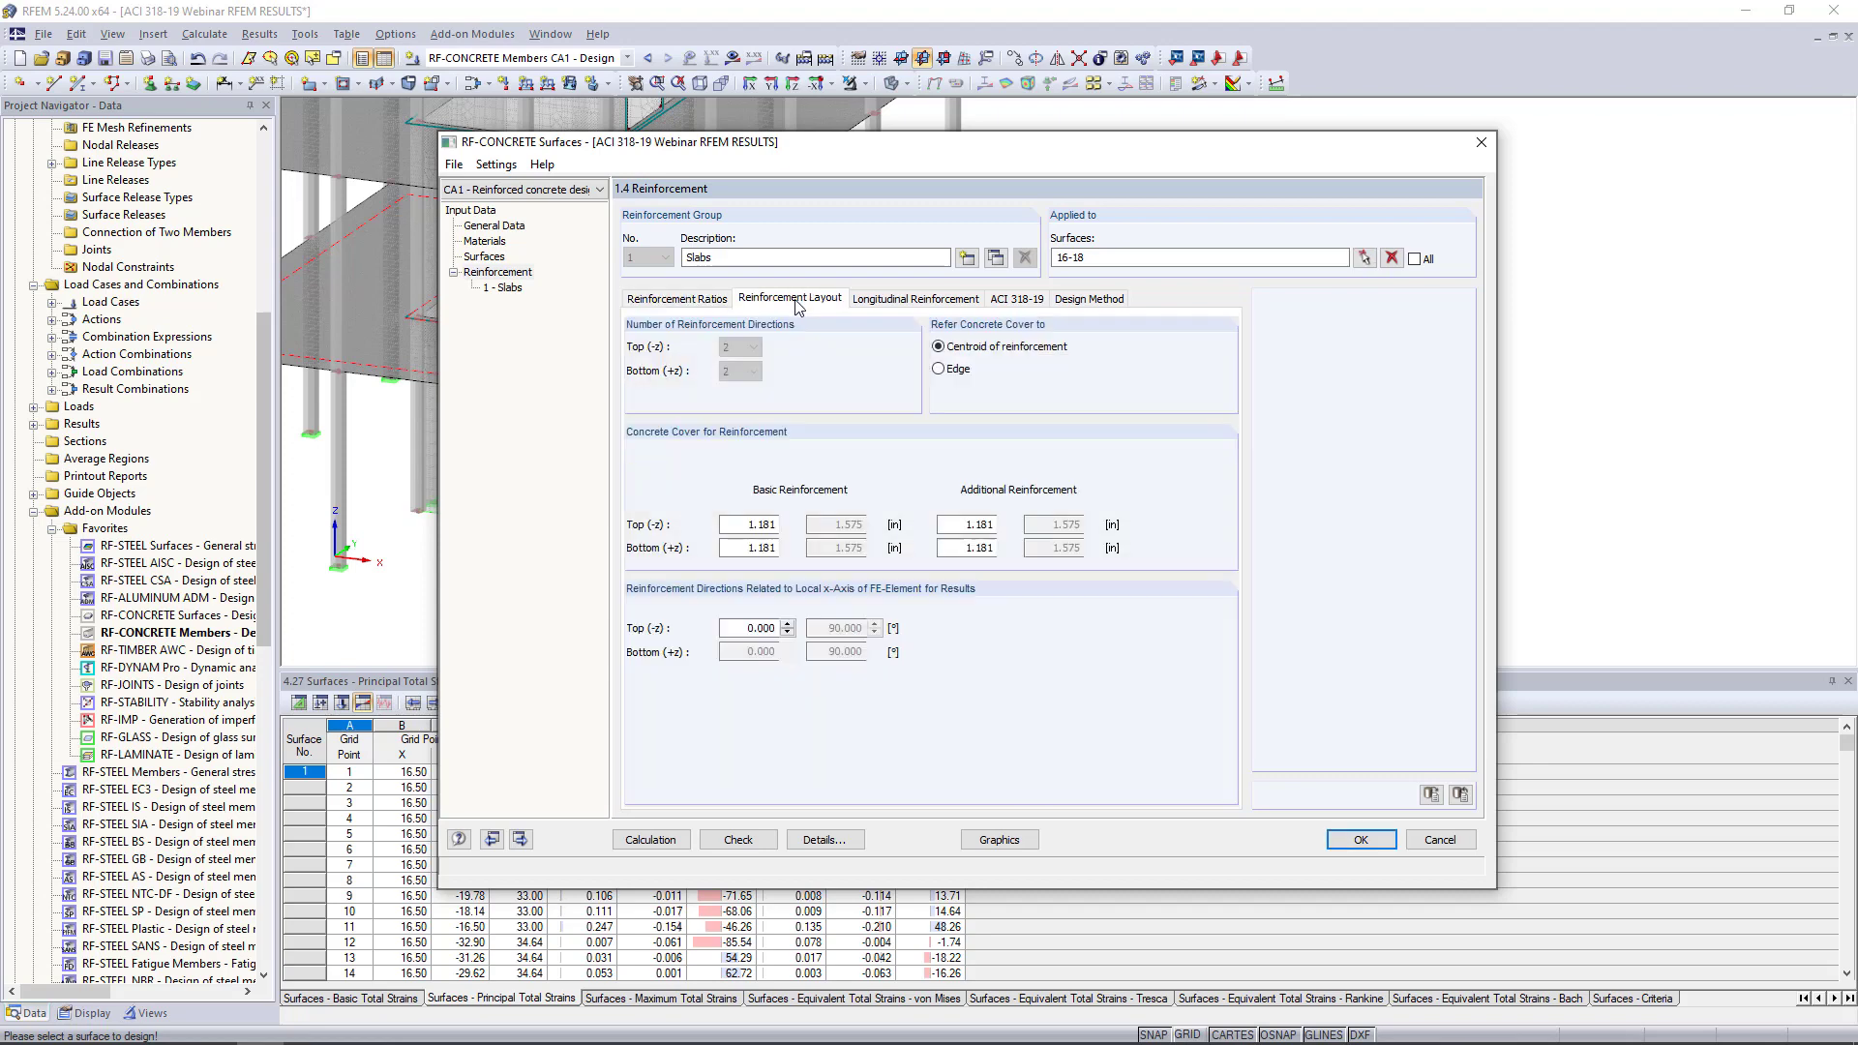
{"action": "left_click", "coordinate": [939, 370]}
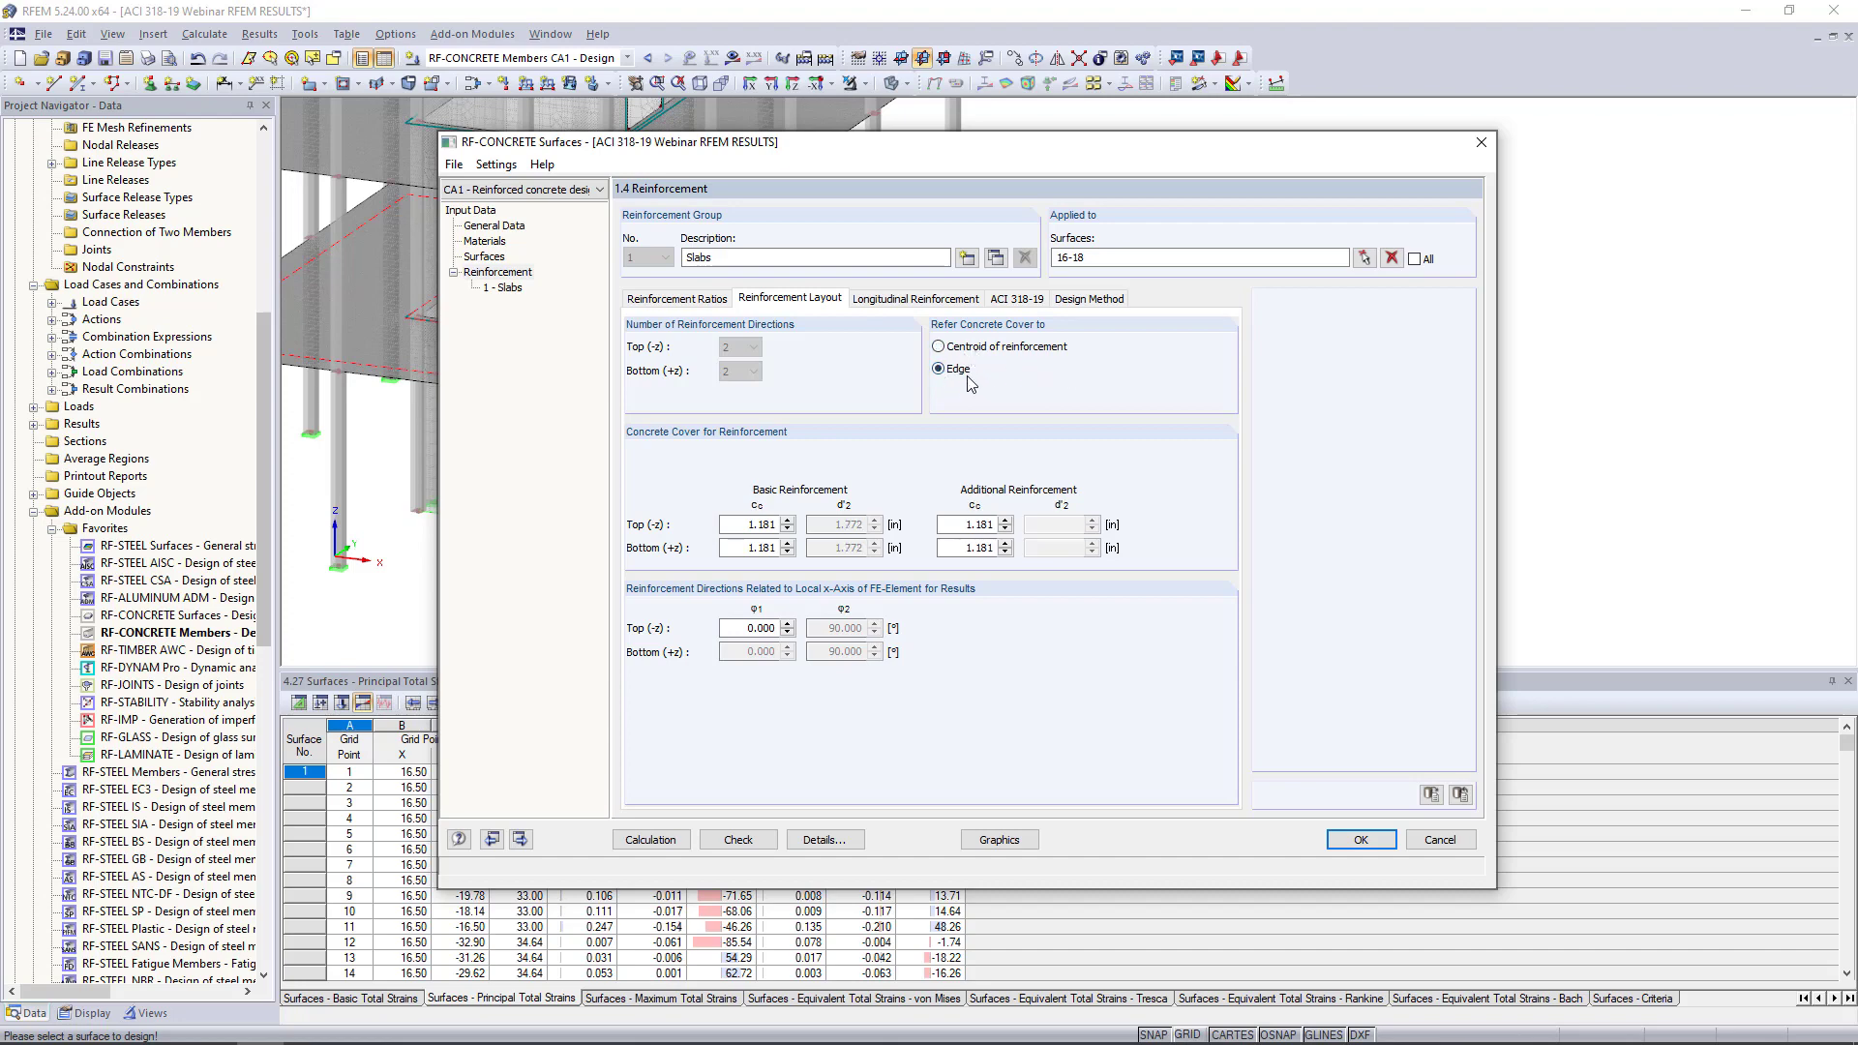
{"action": "double_click", "coordinate": [756, 525]}
{"action": "type", "text": "0.75"}
{"action": "key", "text": "Tab"}
{"action": "type", "text": "0.75"}
{"action": "key", "text": "Tab"}
{"action": "type", "text": "0.75"}
{"action": "key", "text": "Tab"}
{"action": "type", "text": "0.75"}
Import the provided basic reinforcement from 0.75 in rebars as 0.44 in²/ft, for top and bottom in both directions
{"action": "left_click", "coordinate": [902, 302]}
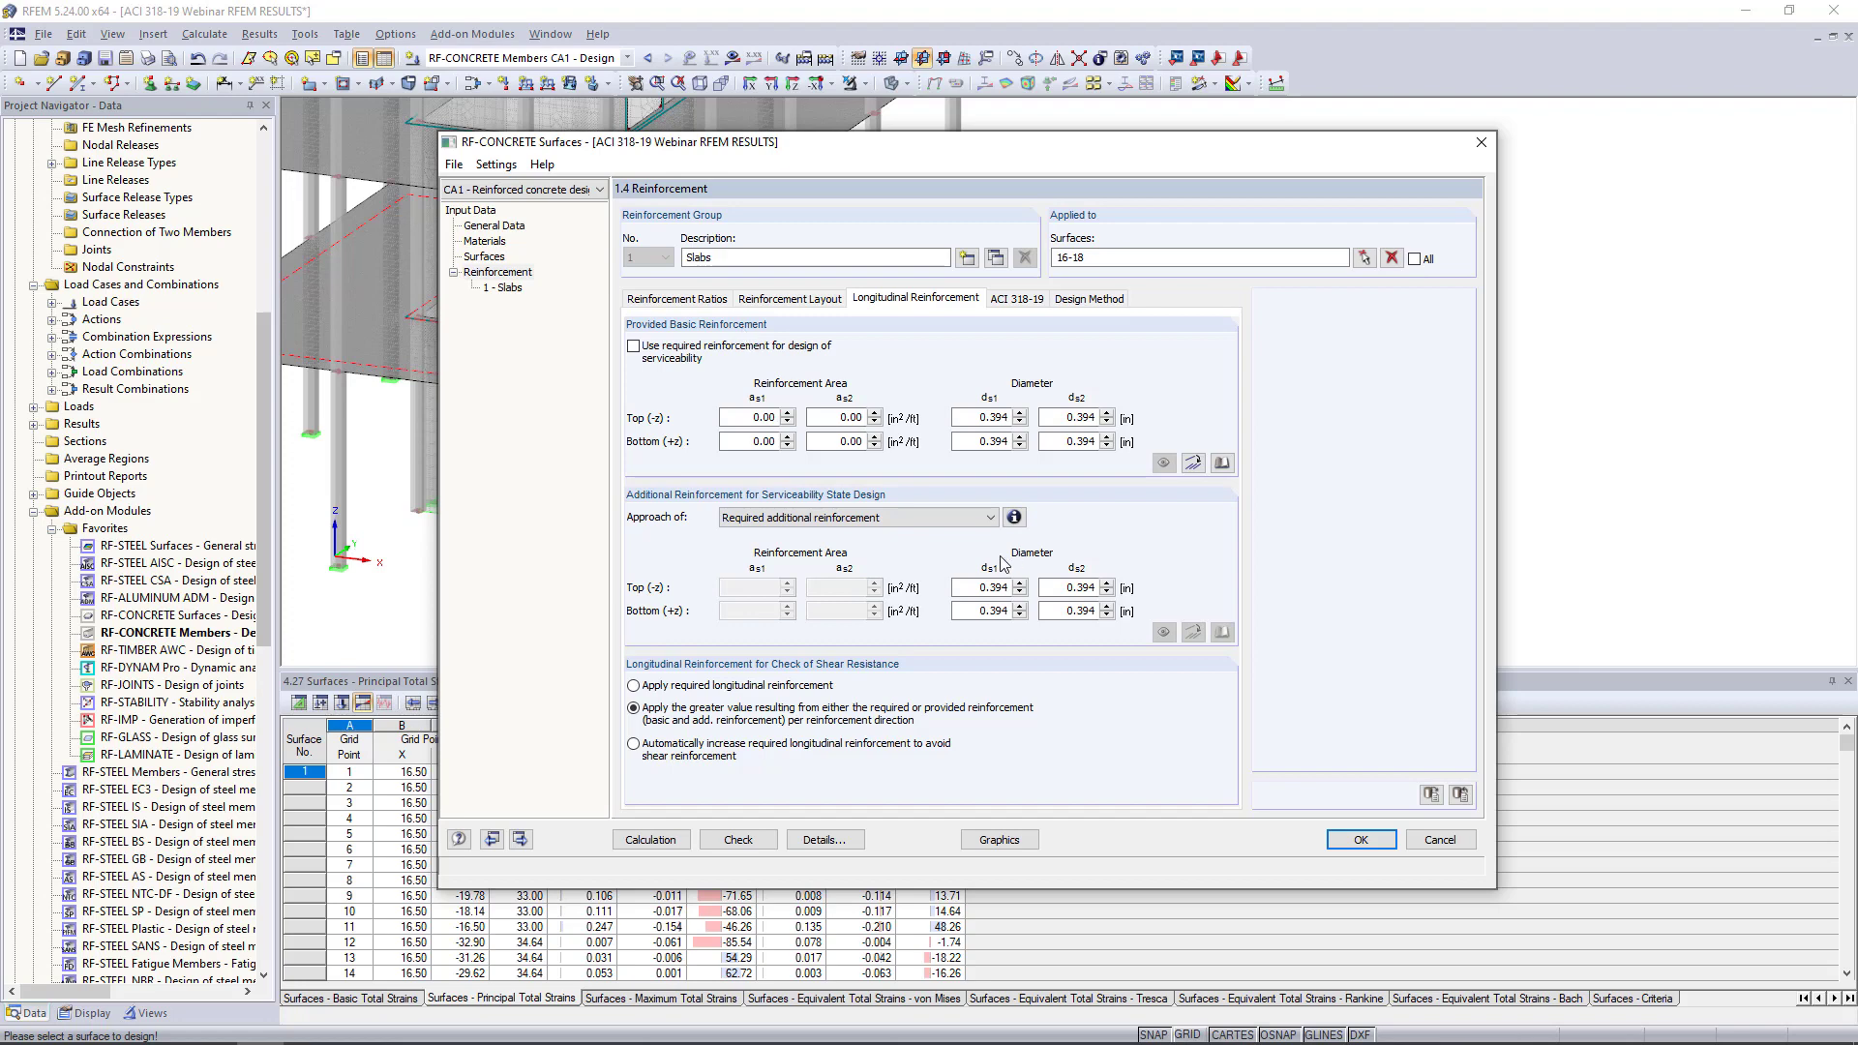
{"action": "left_click", "coordinate": [1193, 465]}
{"action": "double_click", "coordinate": [866, 469]}
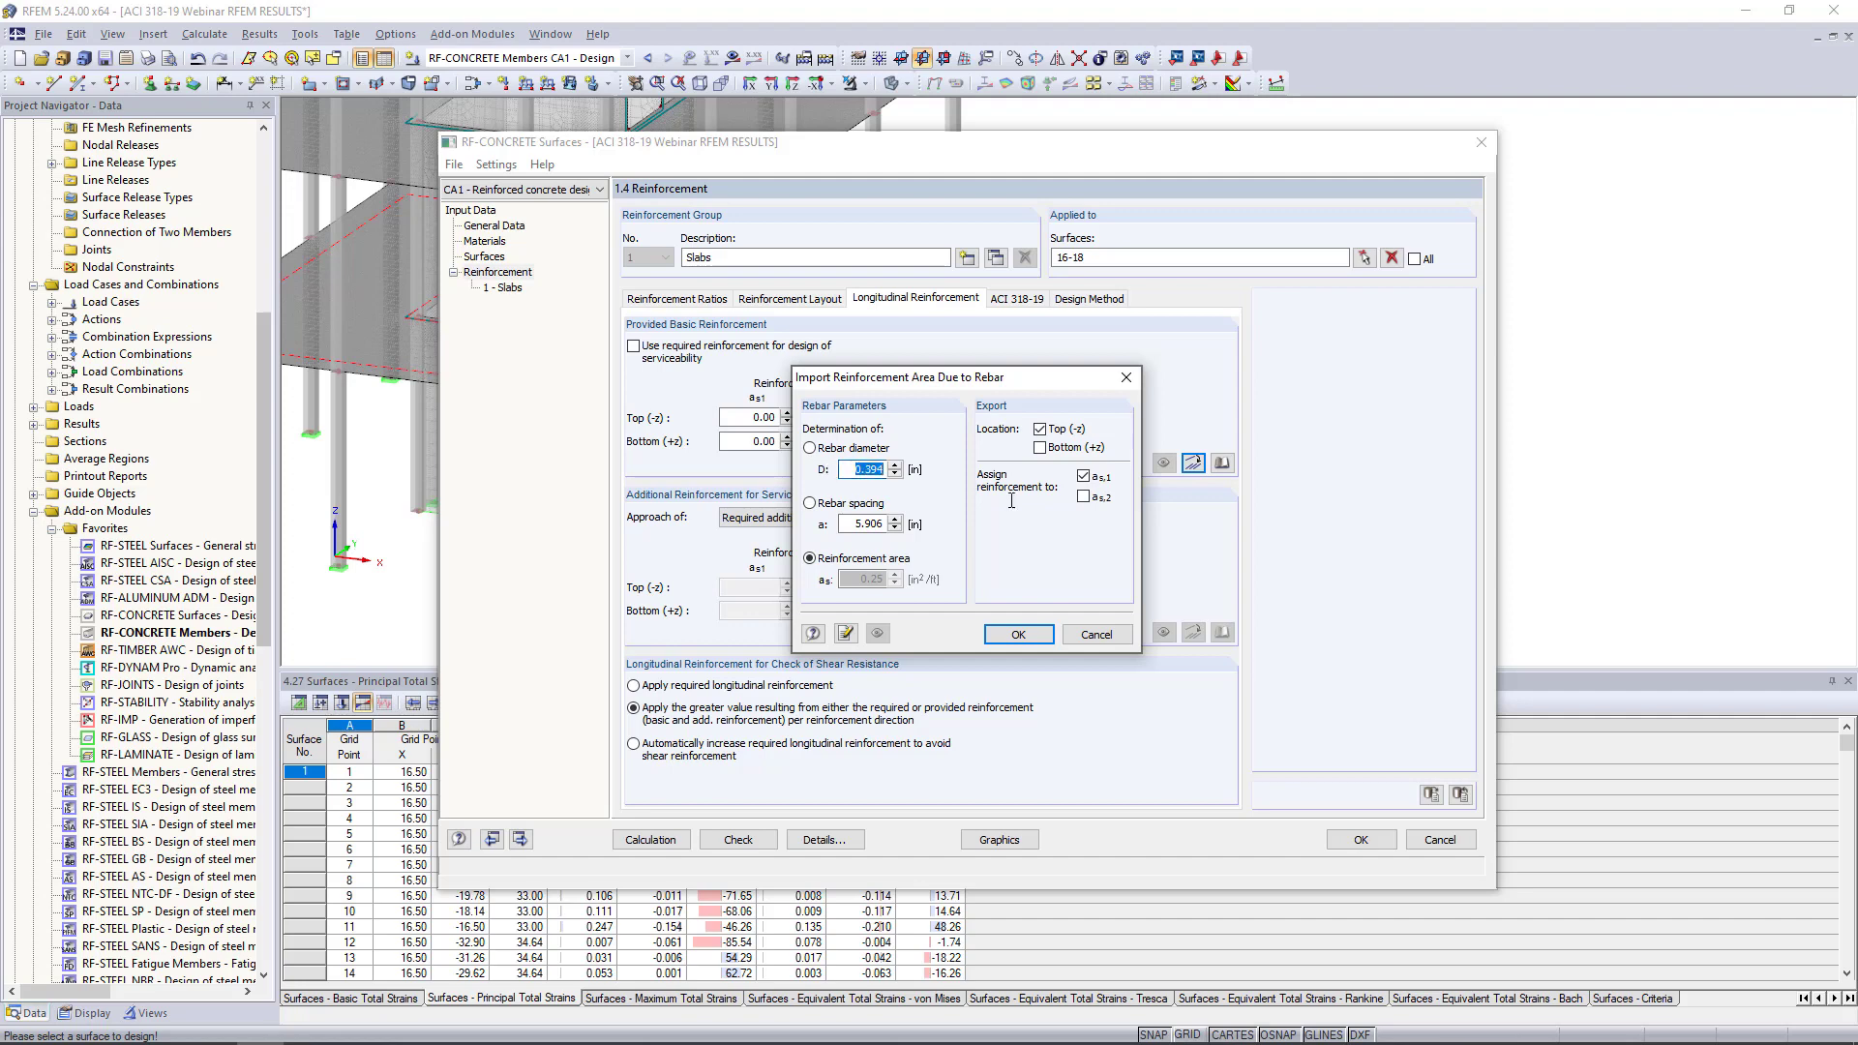
{"action": "type", "text": "0.750"}
{"action": "key", "text": "Tab"}
{"action": "type", "text": "1"}
{"action": "left_click", "coordinate": [1039, 447]}
{"action": "left_click", "coordinate": [1084, 497]}
{"action": "left_click", "coordinate": [1018, 633]}
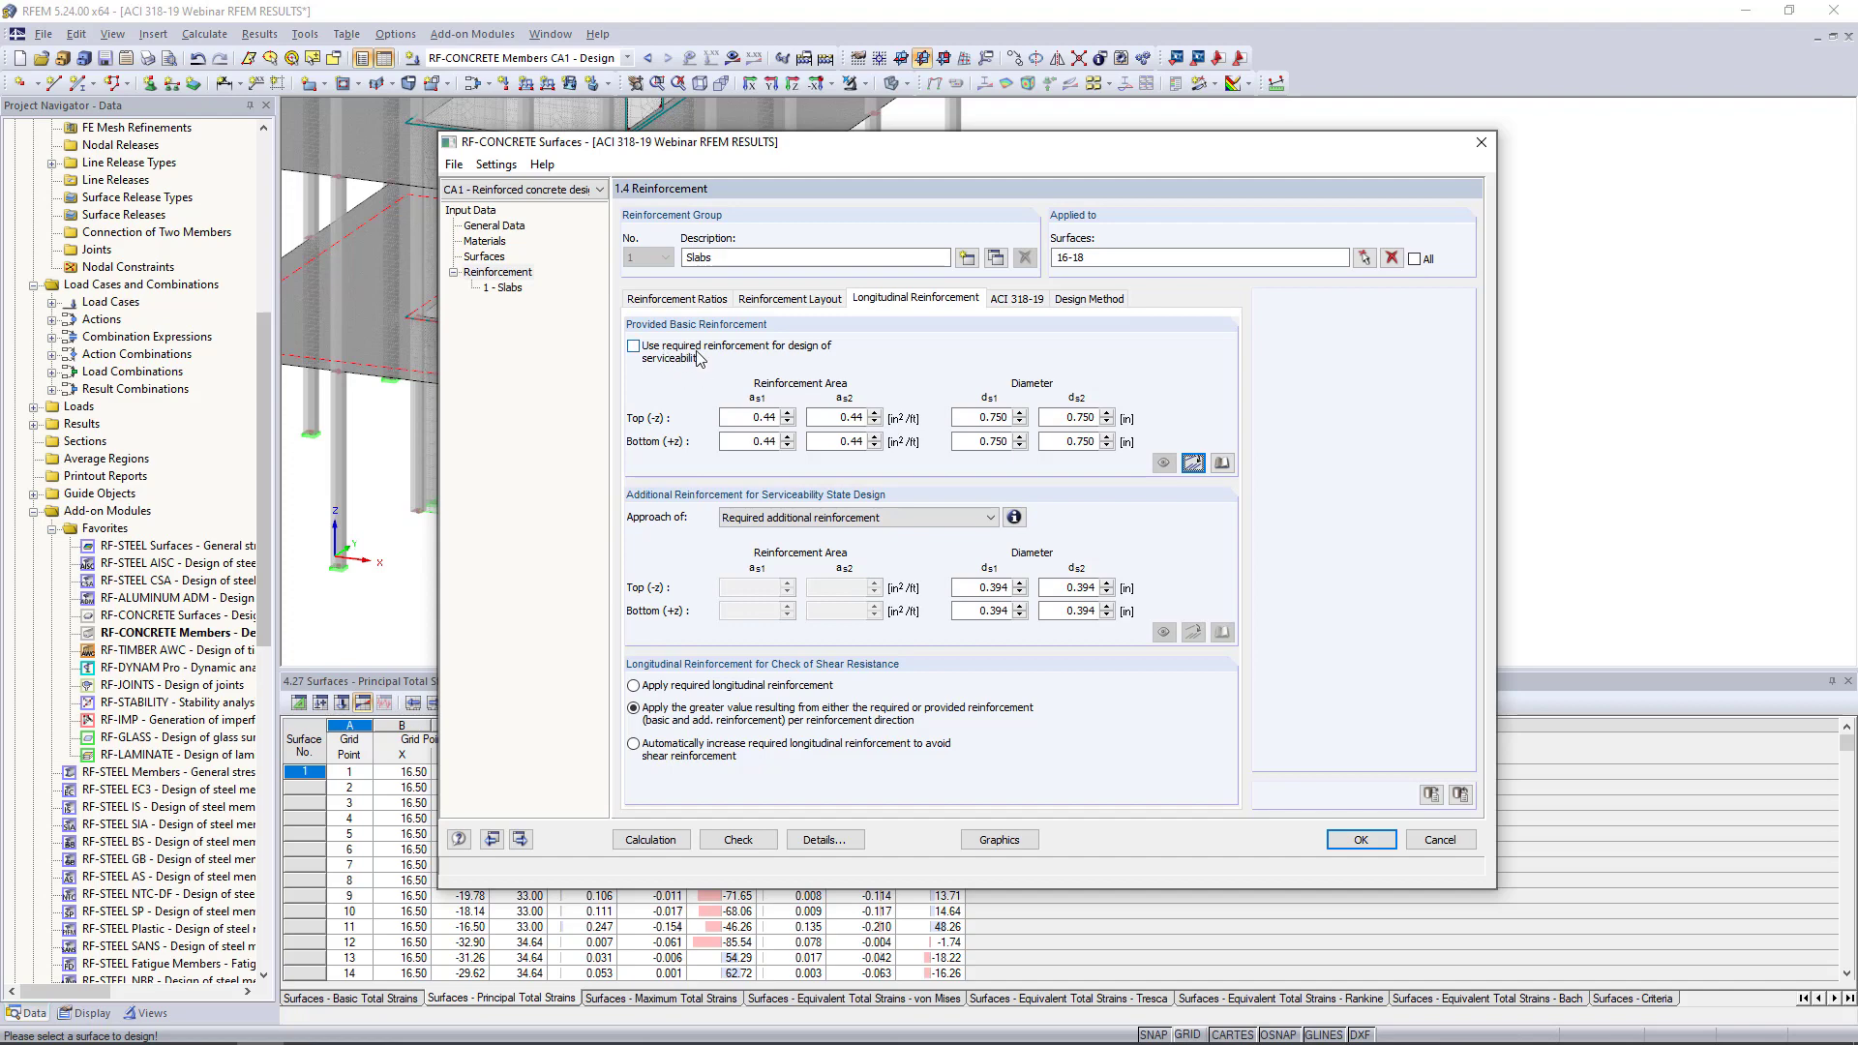
Examine the option to use required reinforcement for serviceability and the additional reinforcement approaches with their explanatory diagrams
{"action": "left_click", "coordinate": [634, 347]}
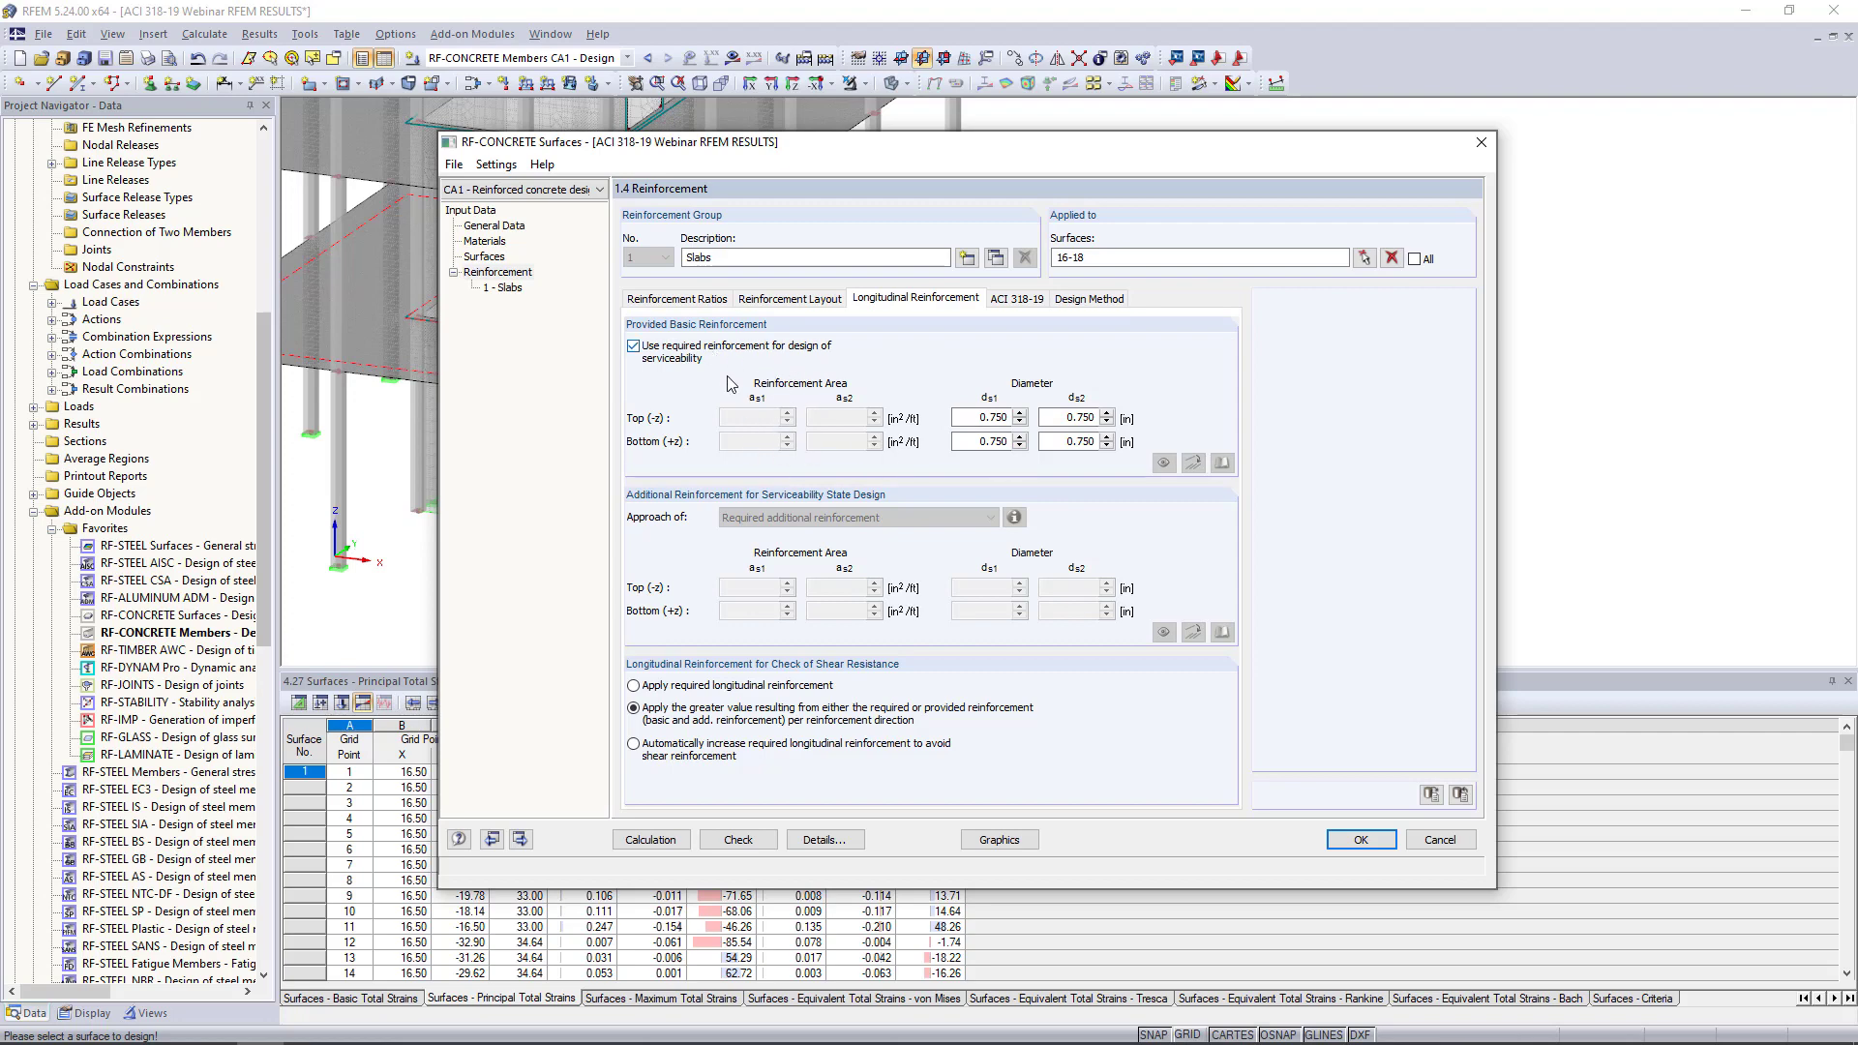
{"action": "left_click", "coordinate": [634, 346]}
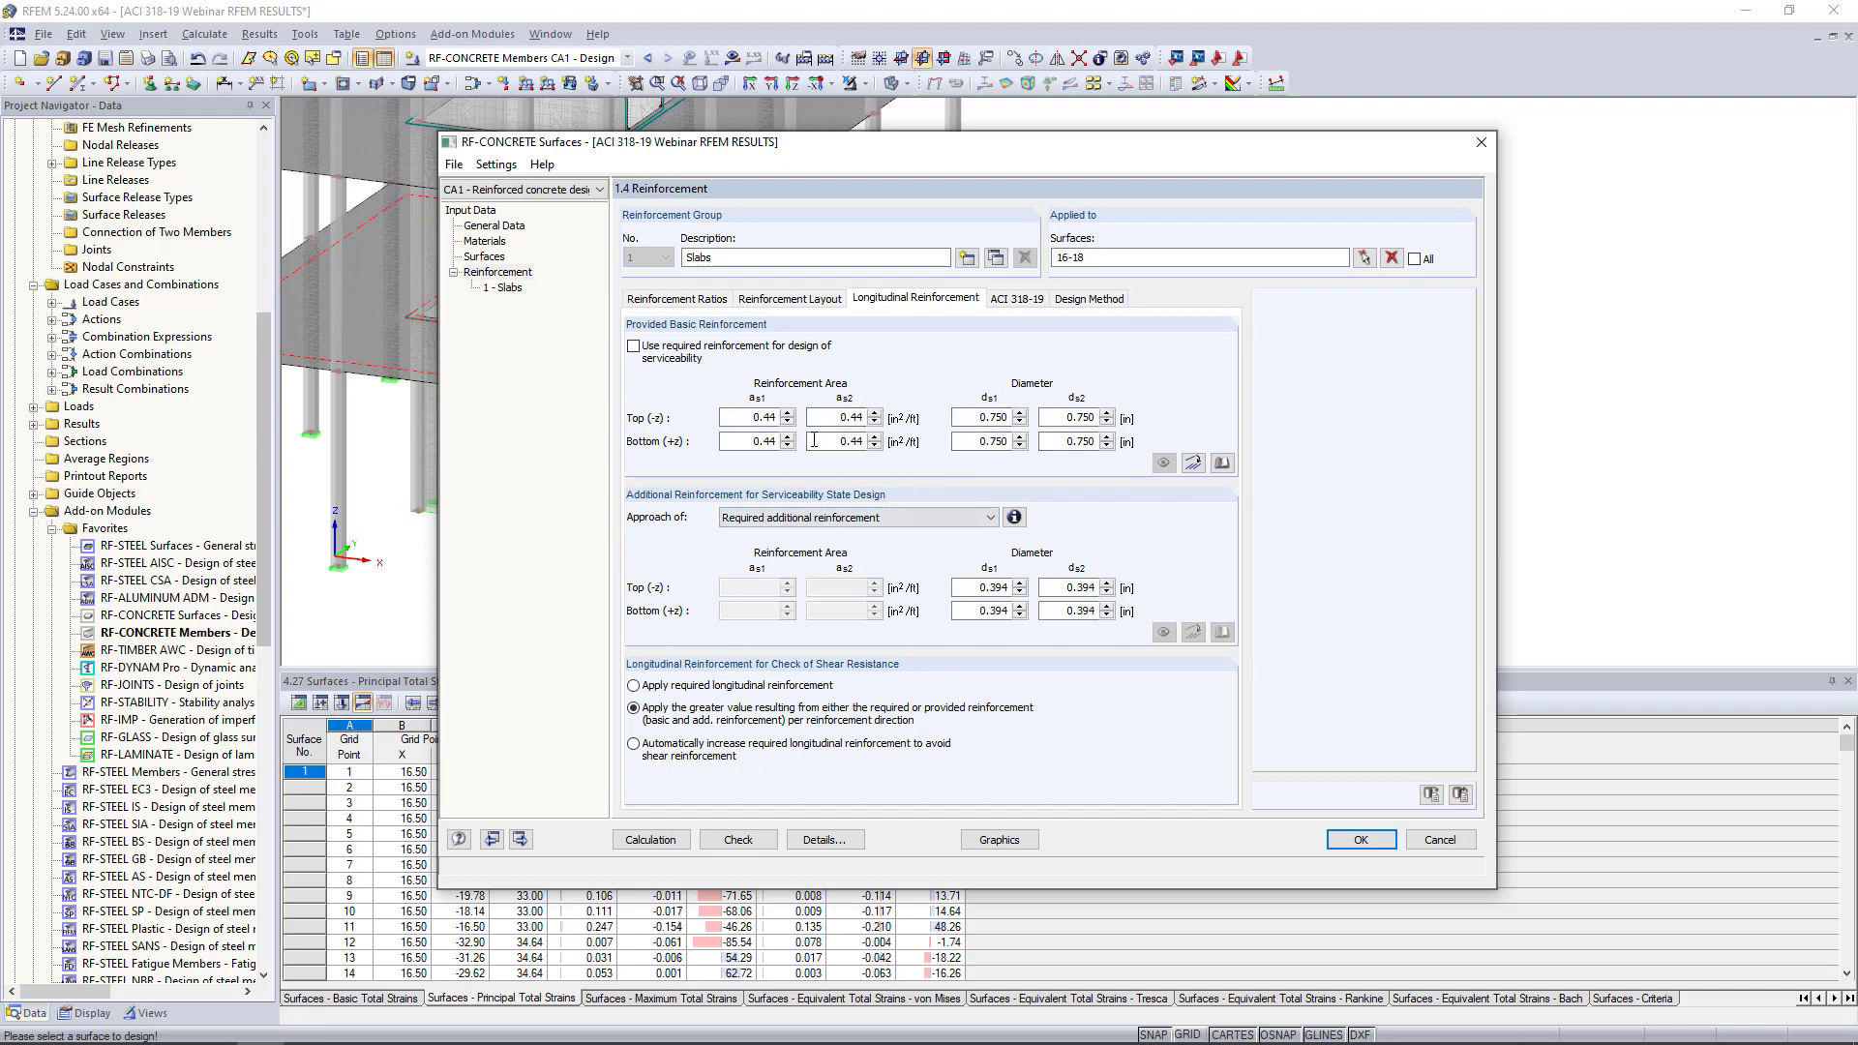
{"action": "left_click", "coordinate": [828, 524]}
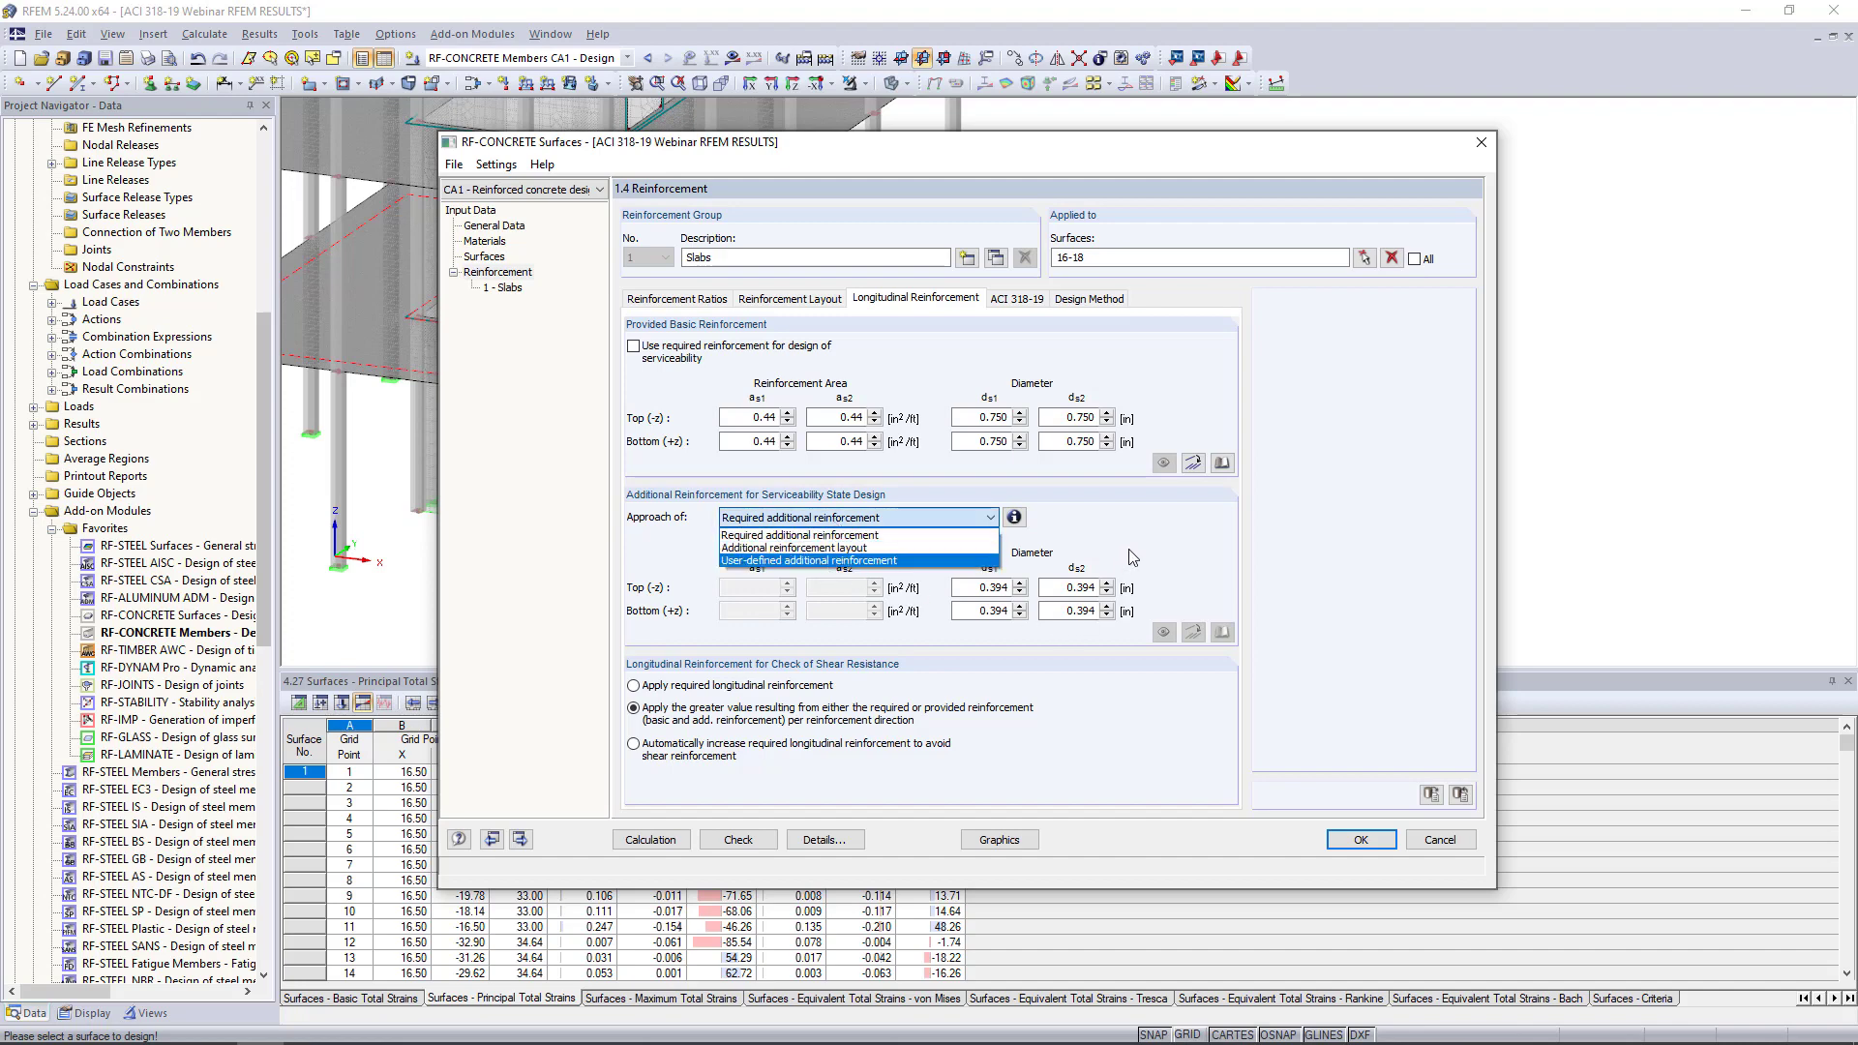
{"action": "left_click", "coordinate": [1073, 545]}
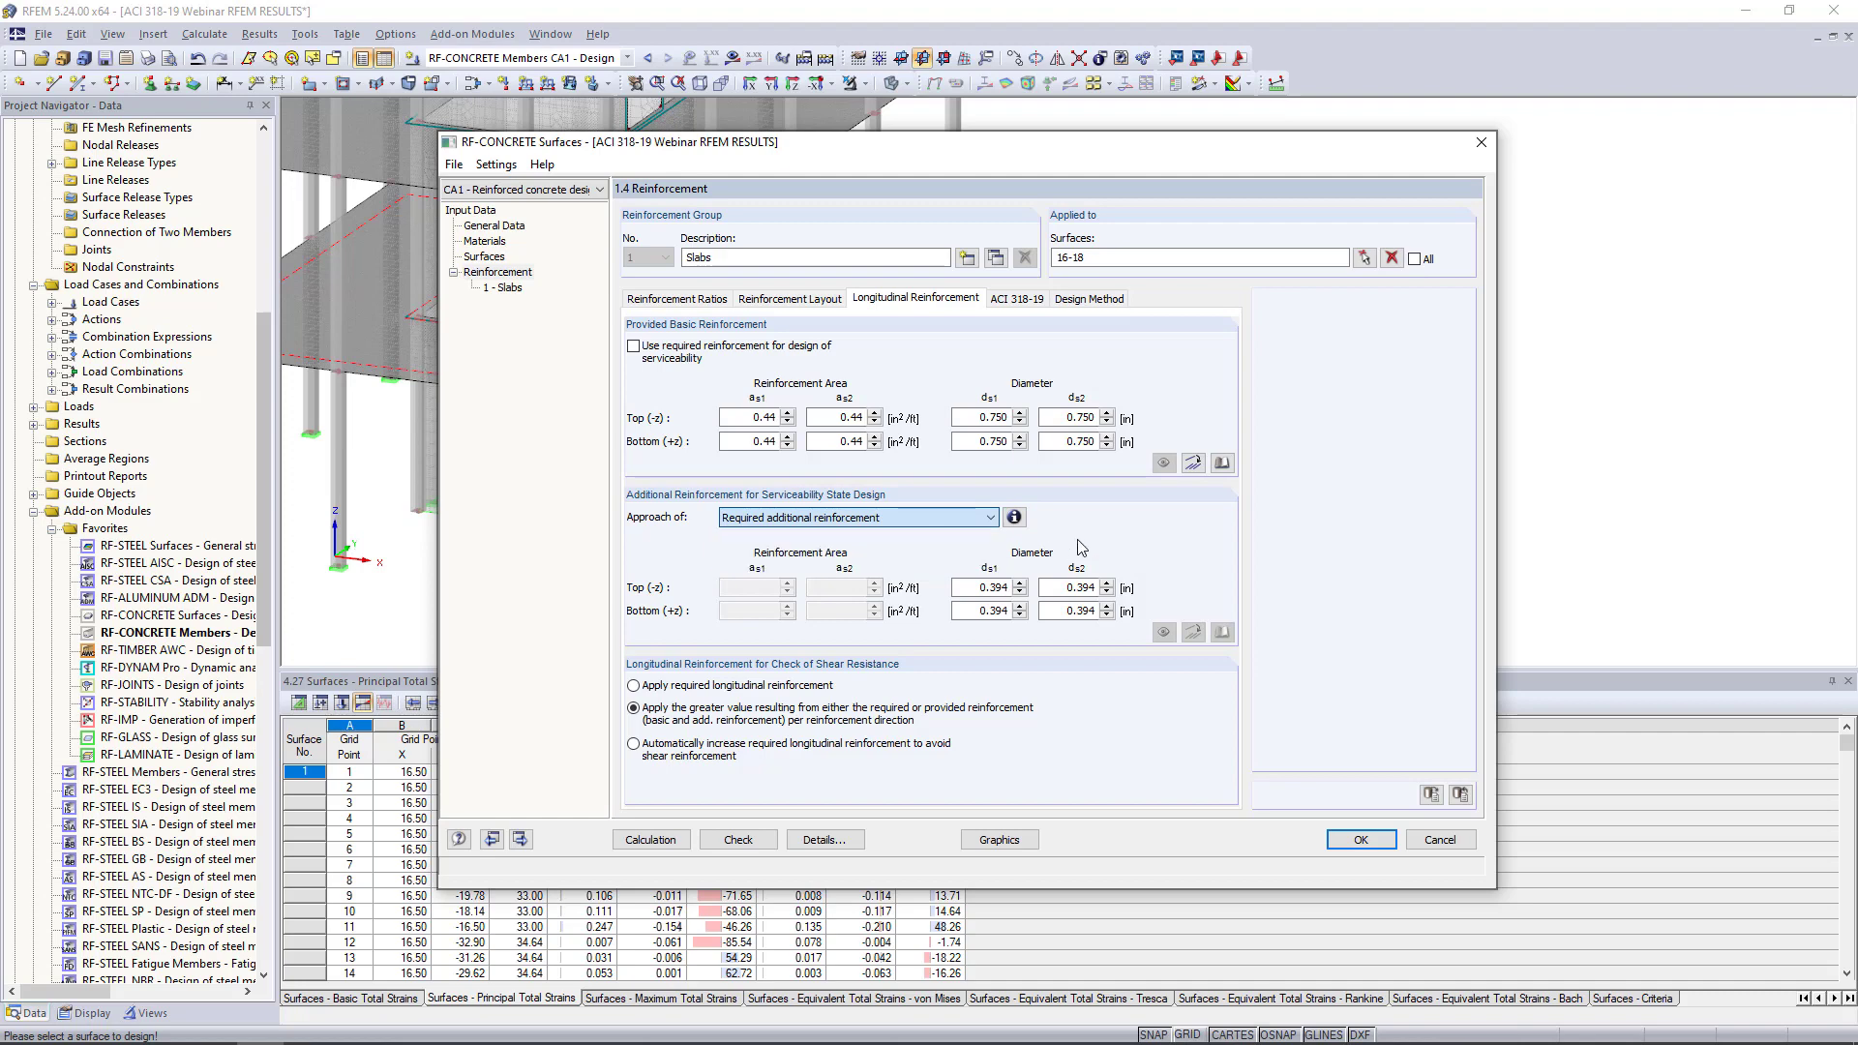
{"action": "left_click", "coordinate": [1014, 517]}
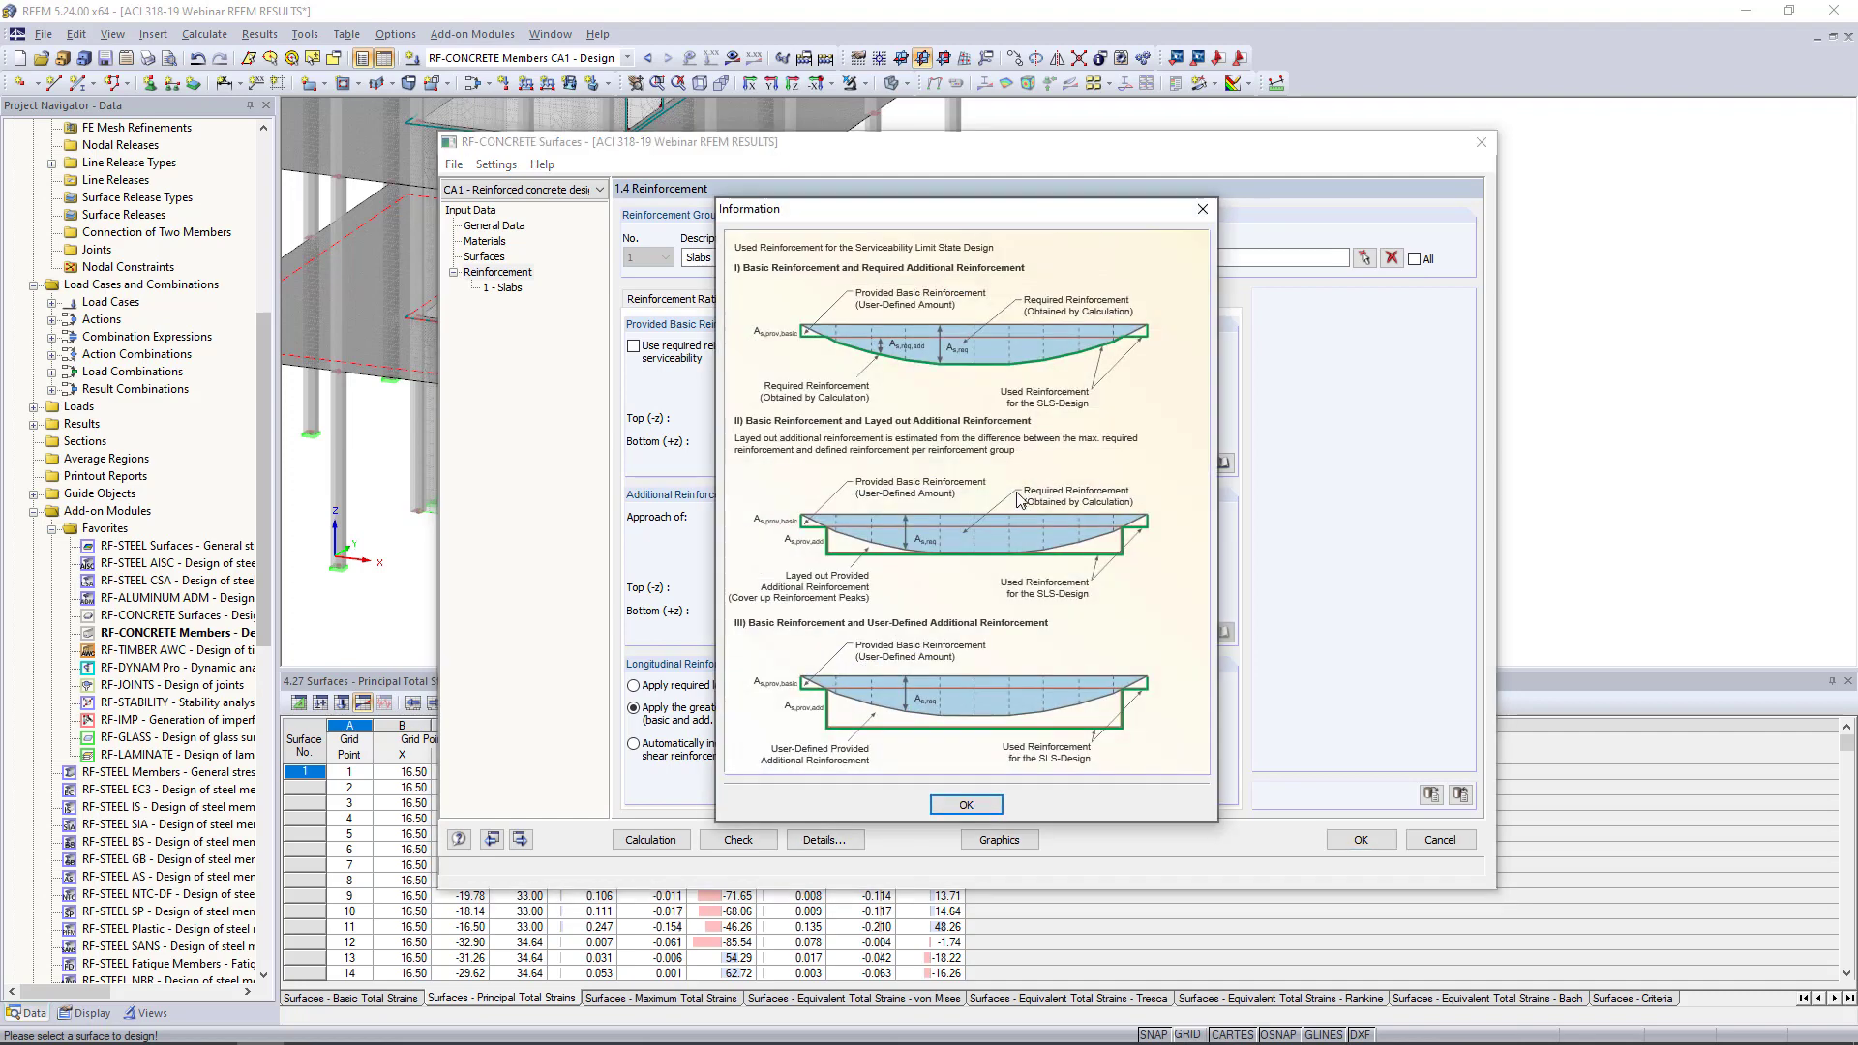
{"action": "left_click_drag", "start_coordinate": [1249, 234], "coordinate": [1270, 207]}
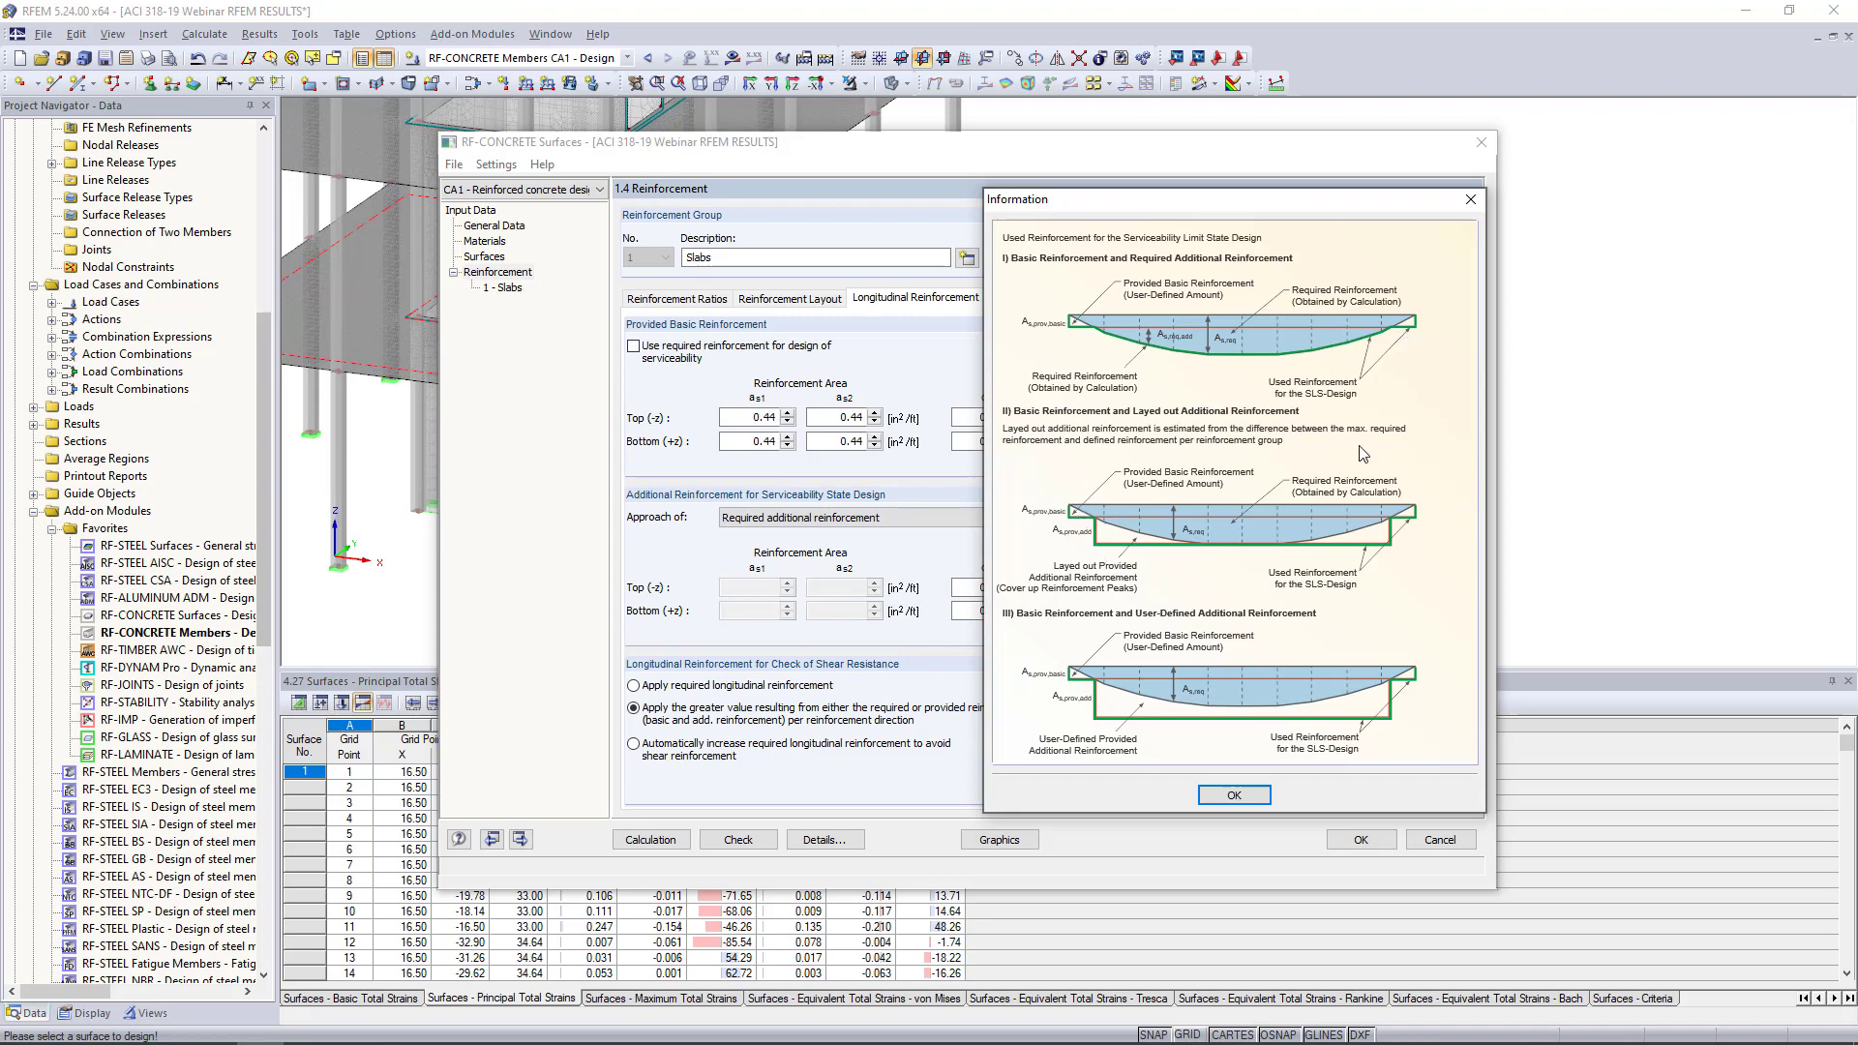
{"action": "left_click", "coordinate": [1469, 205]}
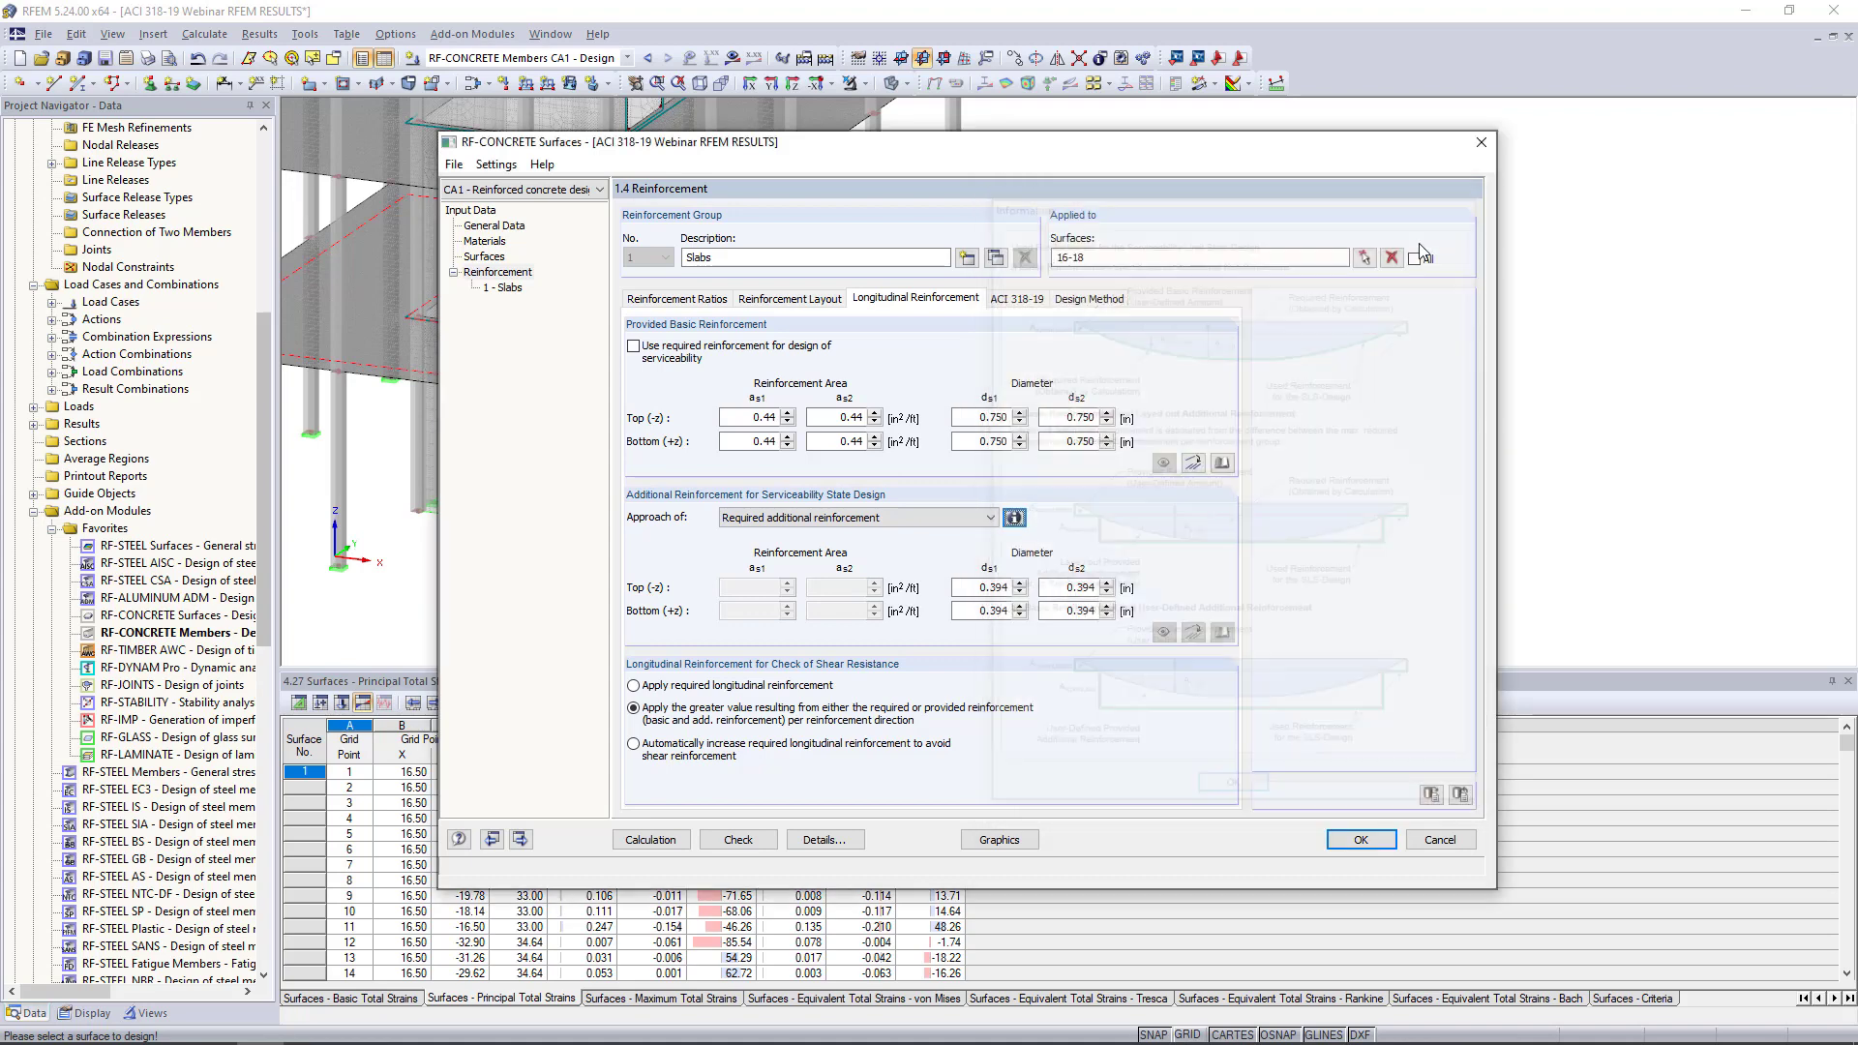
Set the additional reinforcement diameters for serviceability design to 0.75 in, for top and bottom in both directions
{"action": "double_click", "coordinate": [987, 587]}
{"action": "type", "text": "0"}
{"action": "key", "text": "Tab"}
{"action": "type", "text": "0.75"}
{"action": "key", "text": "Tab"}
{"action": "type", "text": "0.75"}
{"action": "key", "text": "Tab"}
{"action": "key", "text": "BackSpace"}
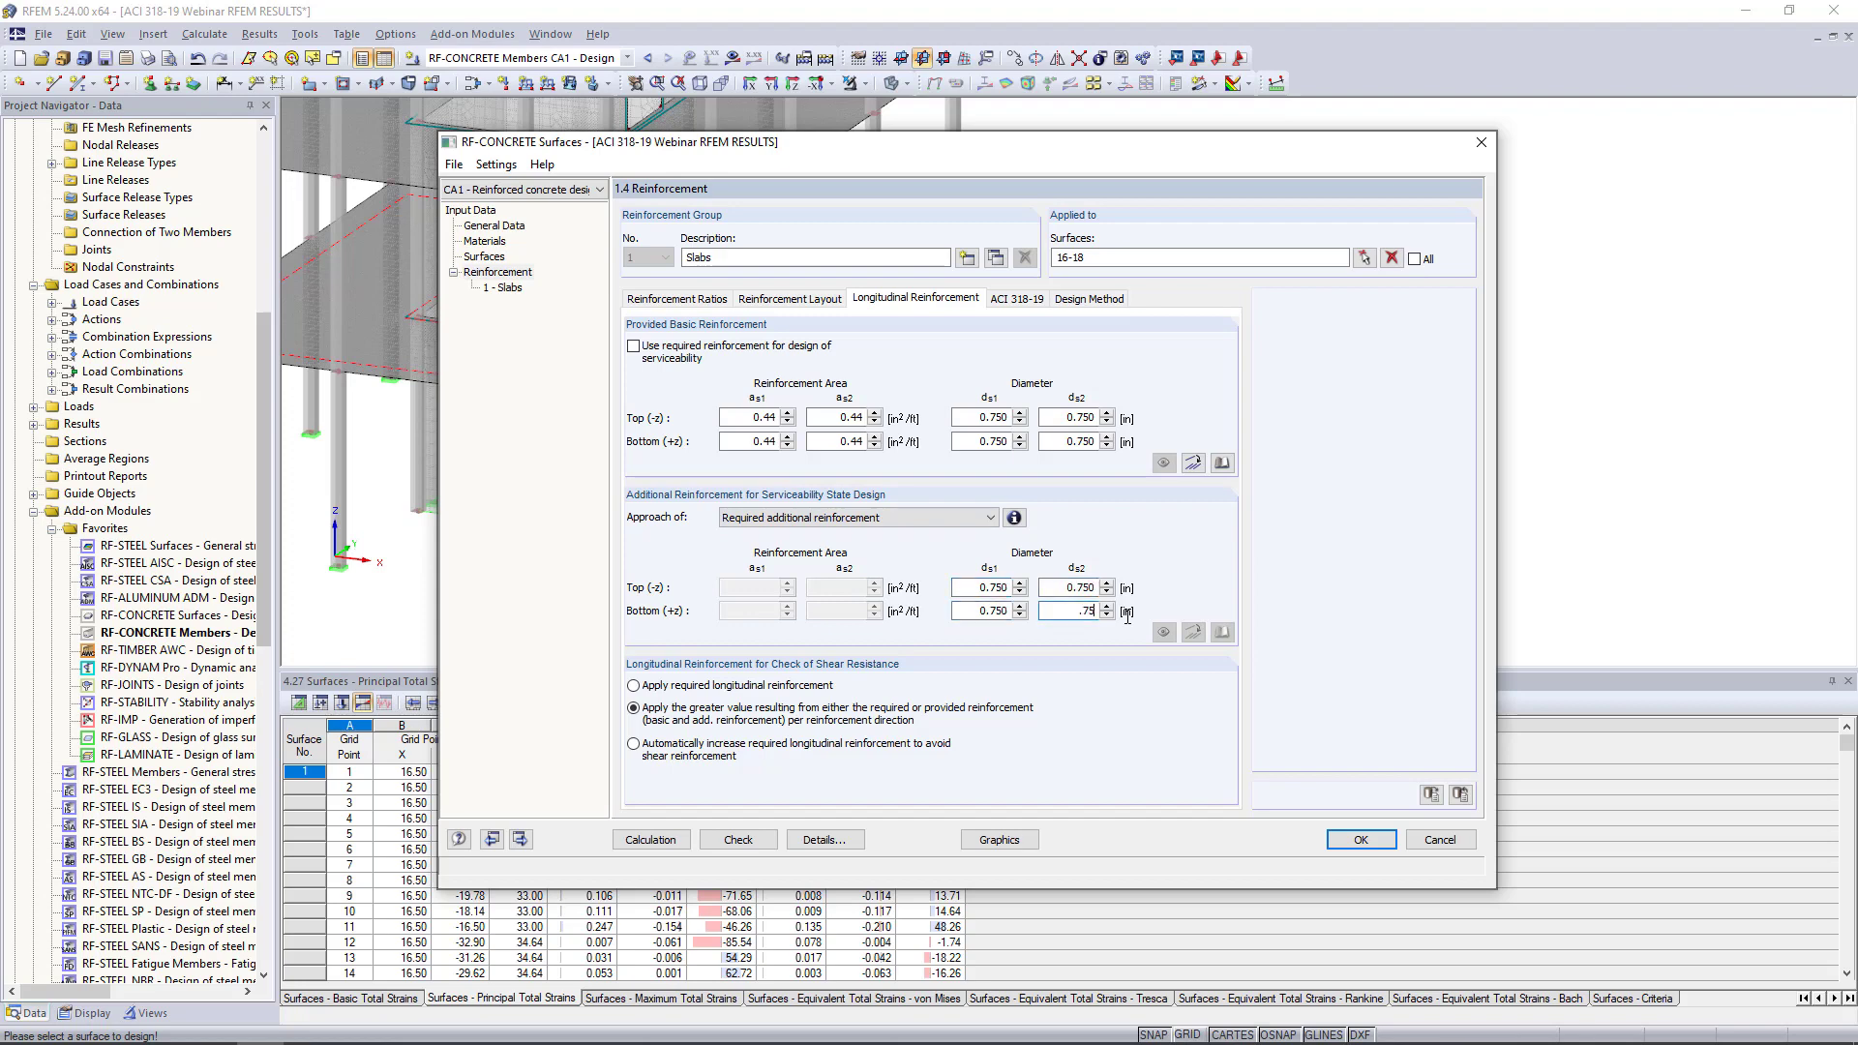
{"action": "type", "text": ".75"}
{"action": "left_click", "coordinate": [1081, 588]}
Examine the group's ACI 318-19 minimum reinforcement settings alongside its slab surfaces in the model
{"action": "left_click", "coordinate": [1031, 308]}
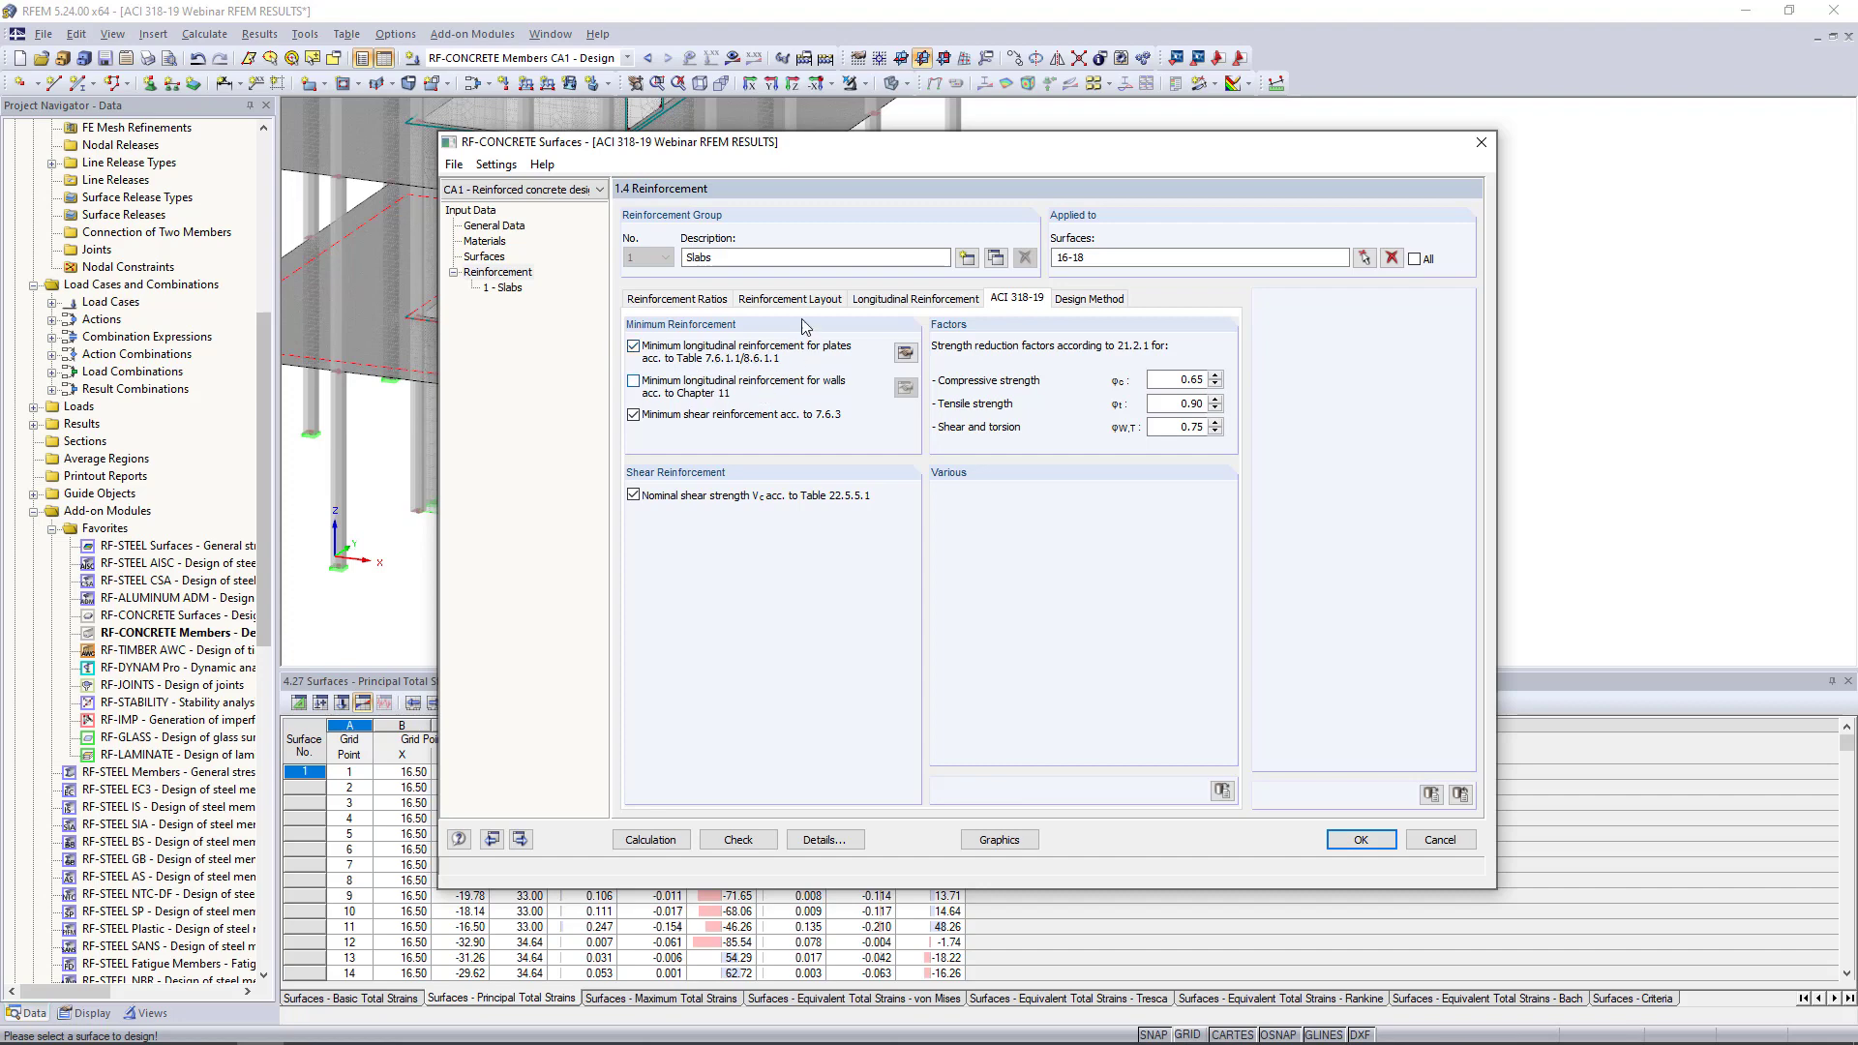
{"action": "left_click_drag", "start_coordinate": [845, 145], "coordinate": [803, 503]}
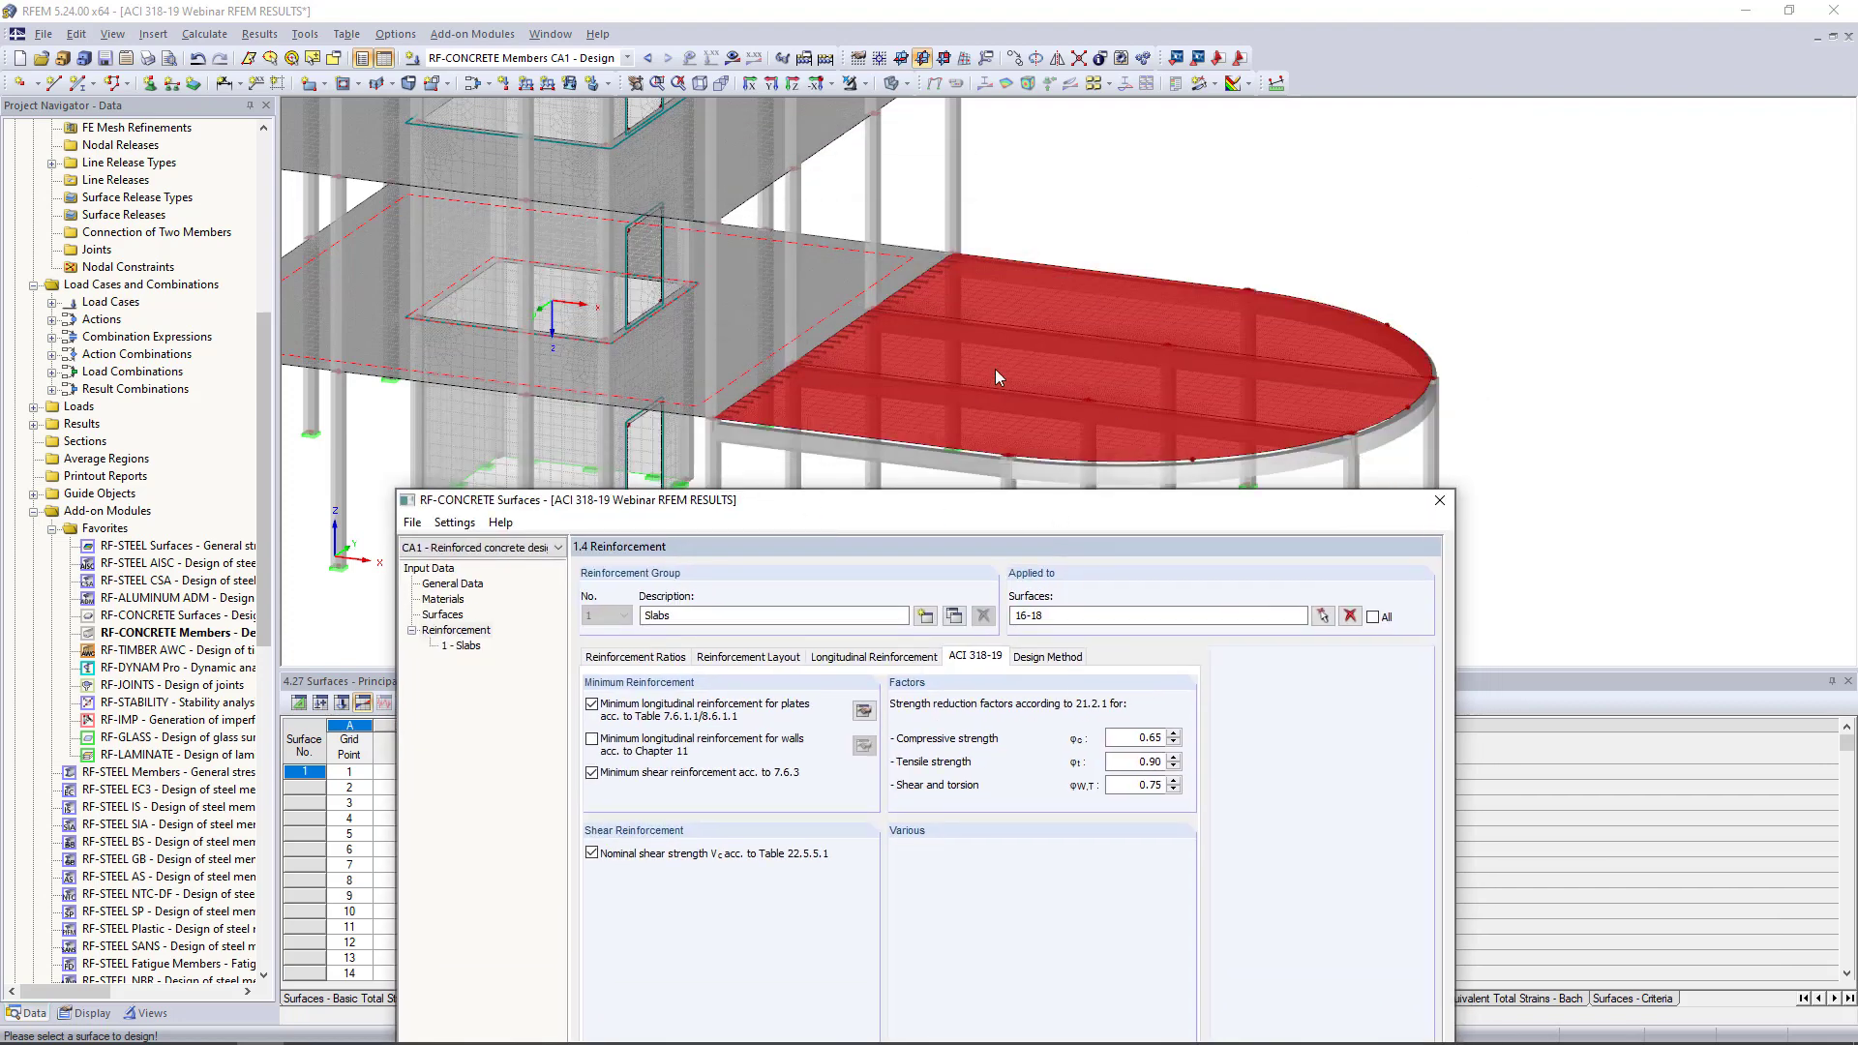
{"action": "left_click_drag", "start_coordinate": [924, 498], "coordinate": [946, 143]}
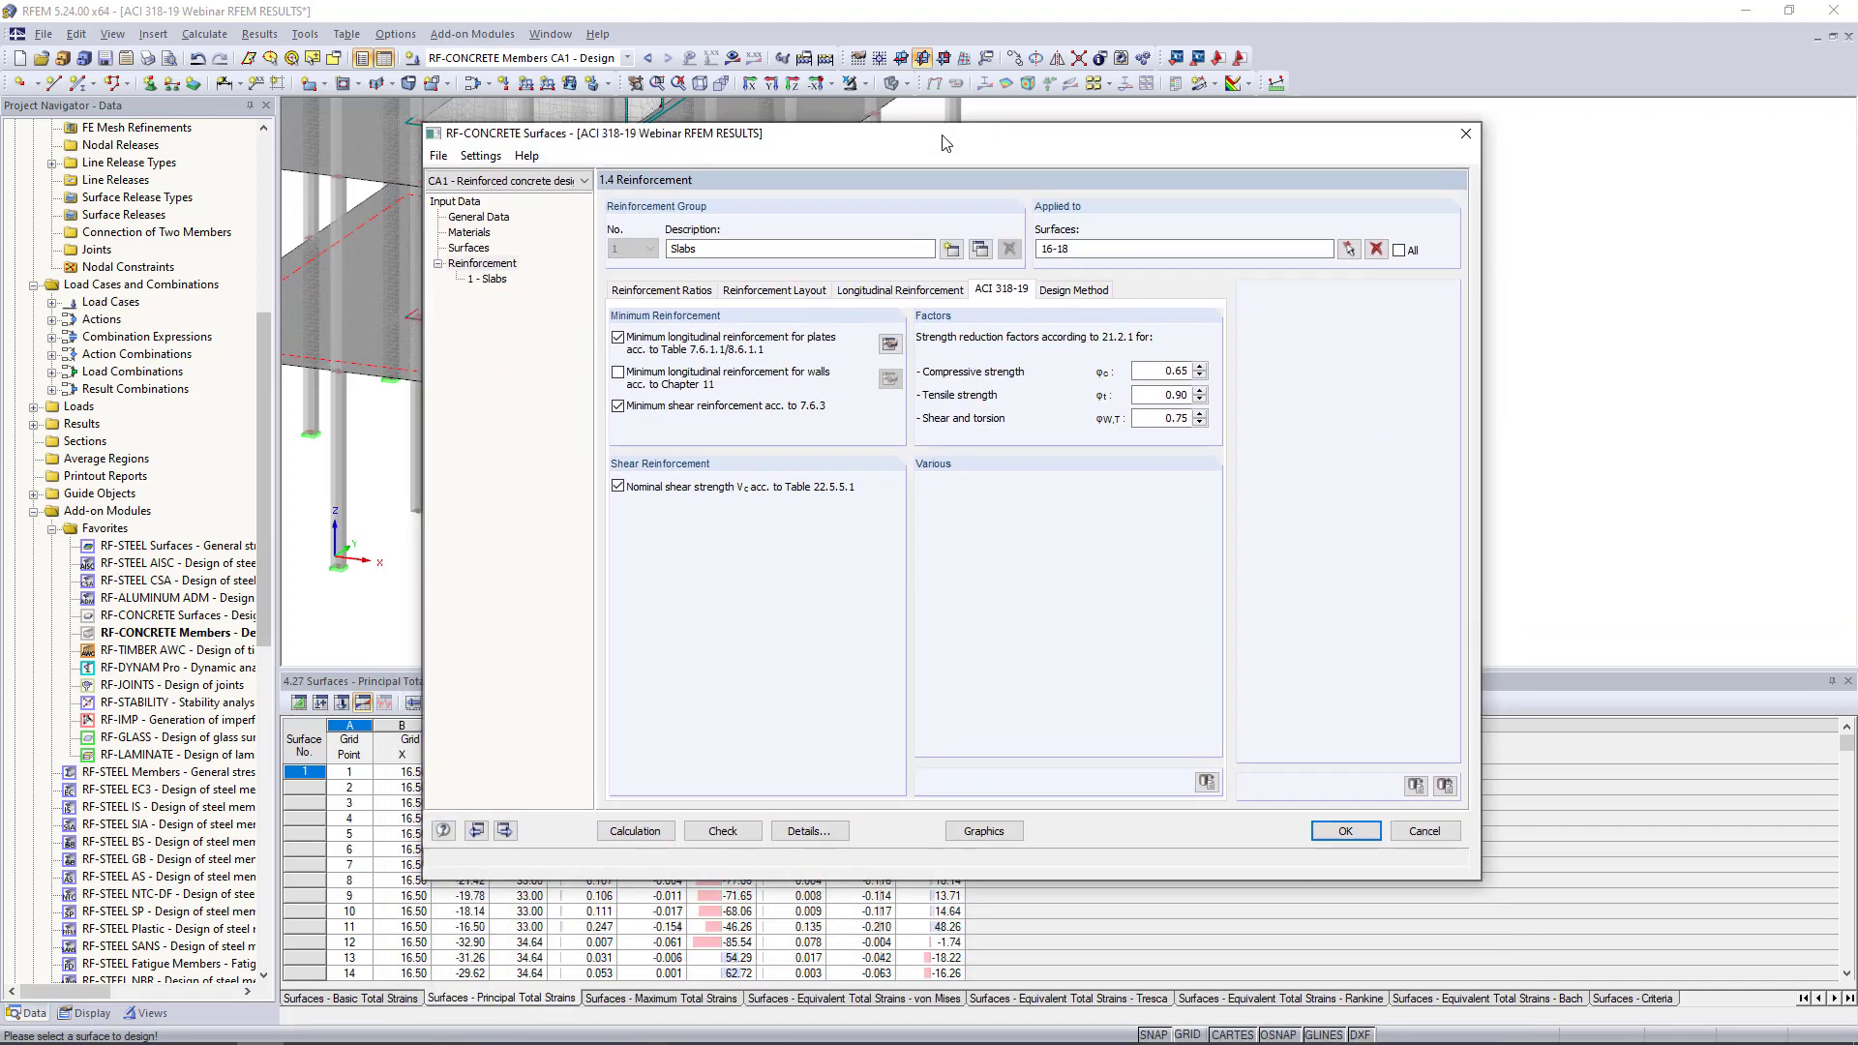
Try the minimum longitudinal reinforcement for walls acc. to Chapter 11 instead of that for plates, and restore the plate option
{"action": "left_click_drag", "start_coordinate": [735, 144], "coordinate": [1042, 312]}
{"action": "left_click", "coordinate": [925, 506]}
{"action": "left_click", "coordinate": [925, 540]}
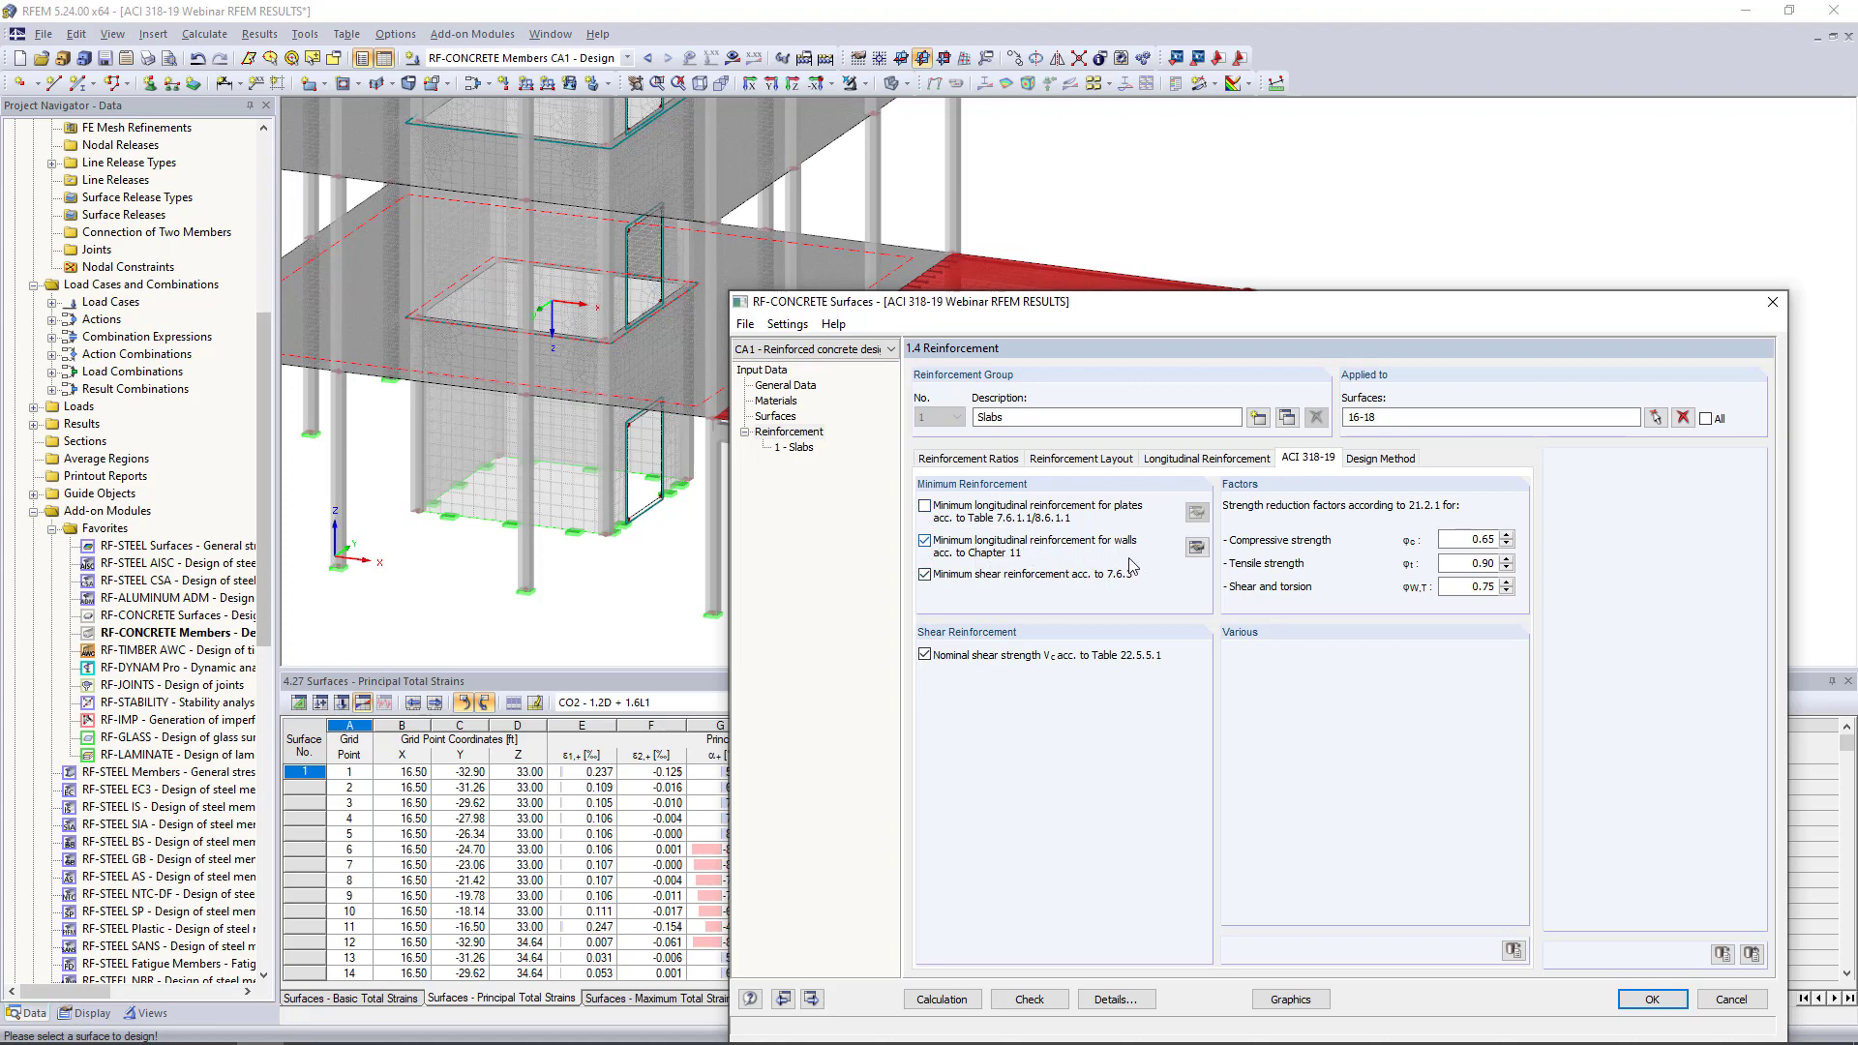
{"action": "left_click", "coordinate": [926, 540]}
{"action": "left_click", "coordinate": [925, 505]}
{"action": "left_click_drag", "start_coordinate": [1182, 310], "coordinate": [889, 110]}
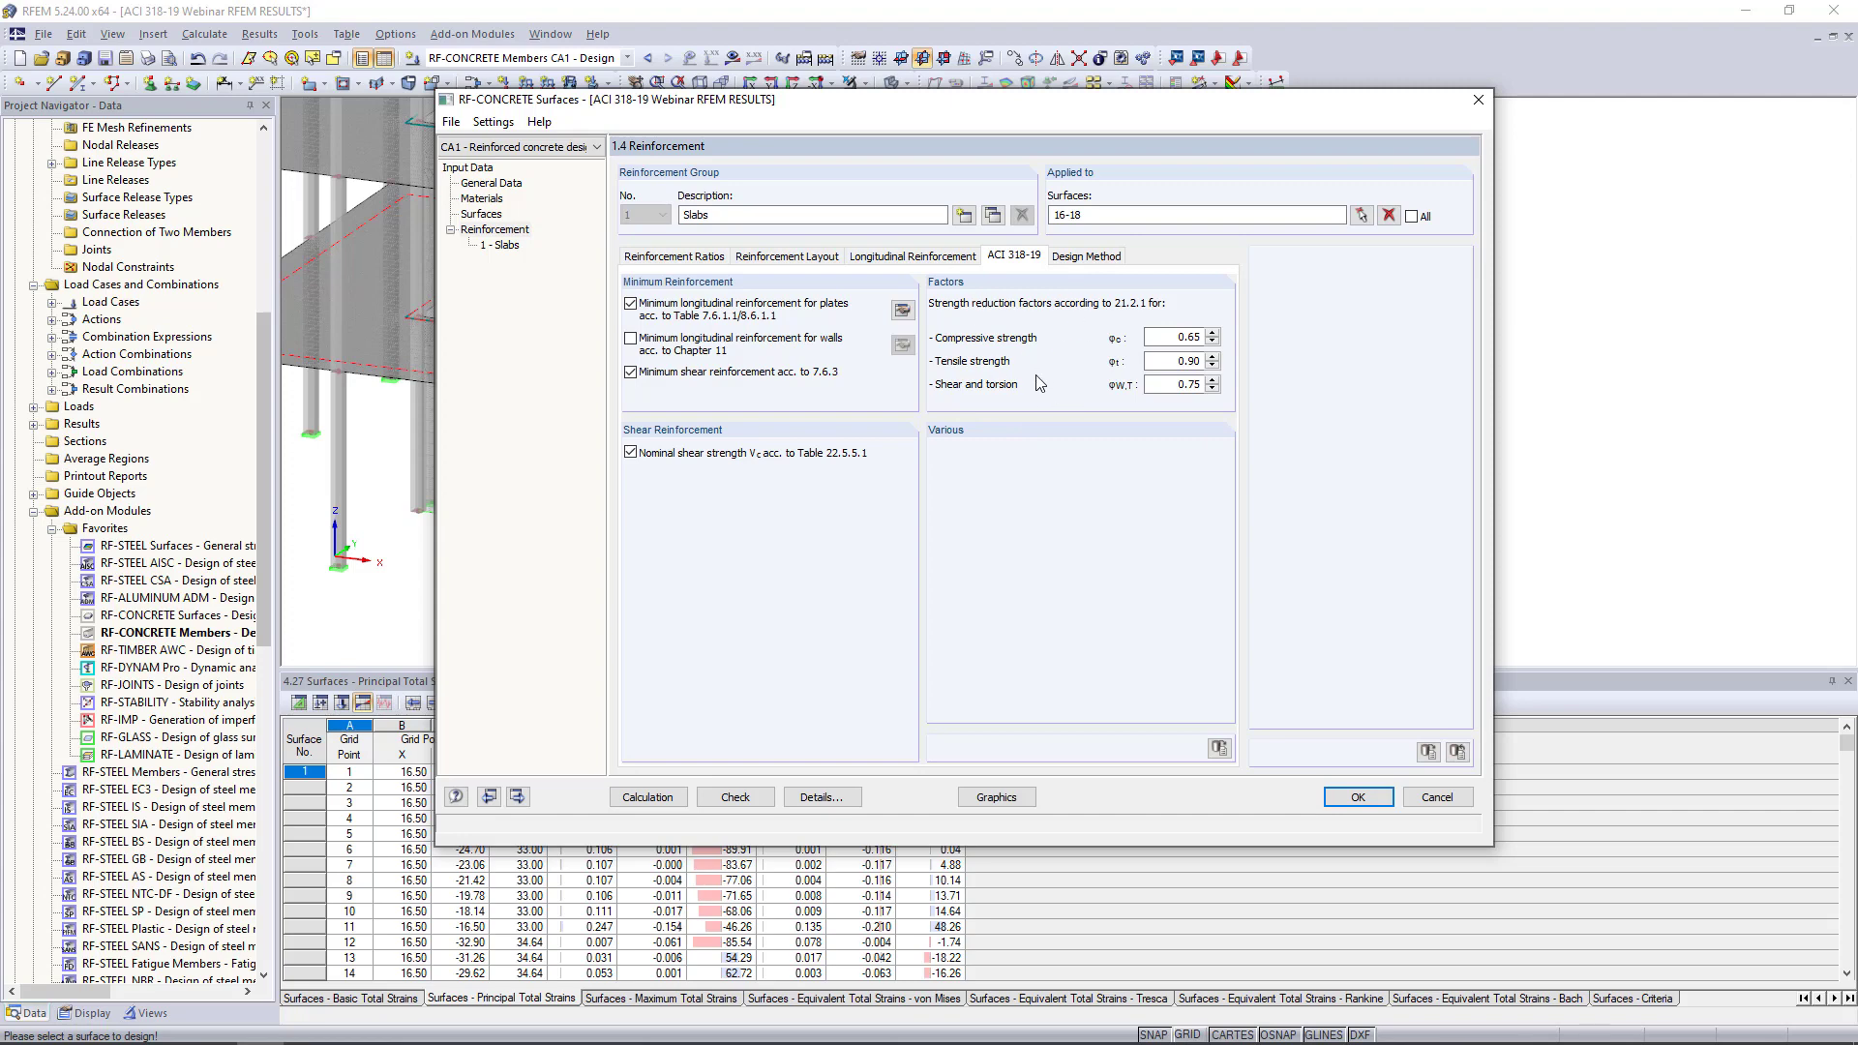
Examine the group's design method options for internal forces, and accept the concrete surface design settings
{"action": "left_click", "coordinate": [1085, 257]}
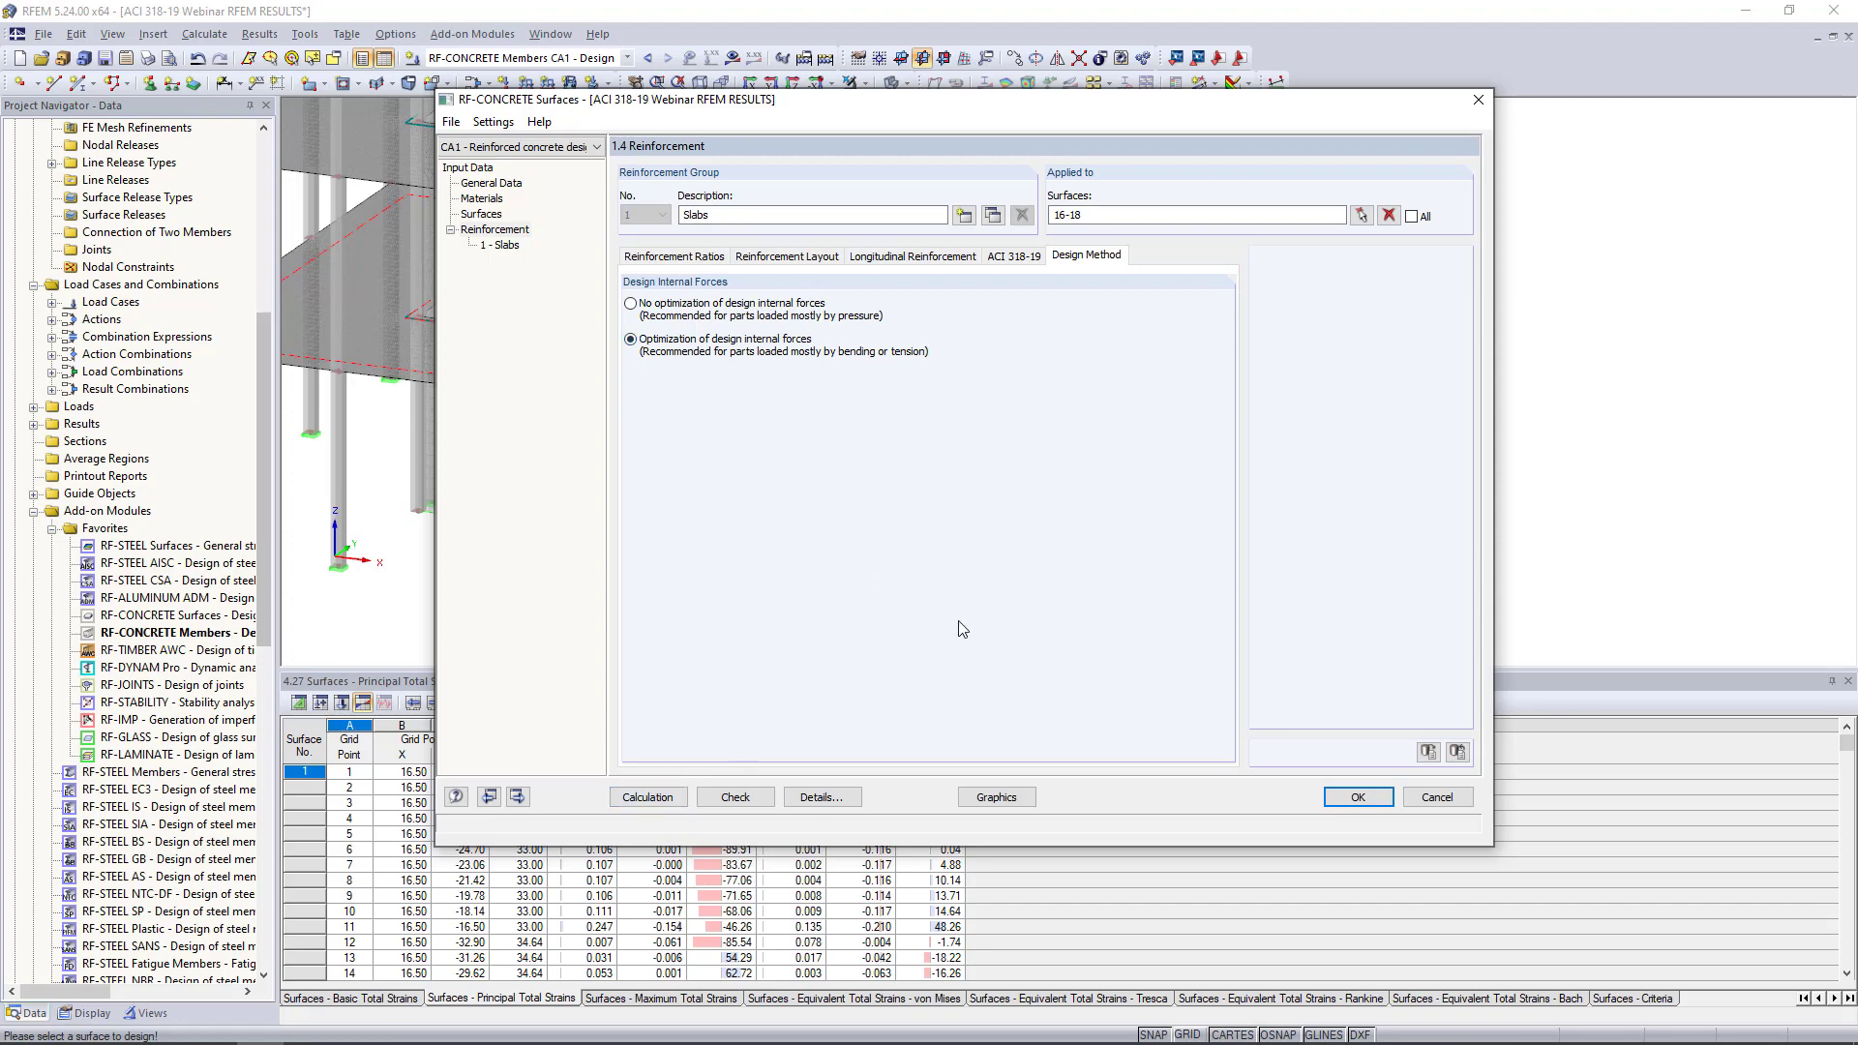
{"action": "left_click", "coordinate": [1355, 796]}
Switch to the ACI 318-19 Webinar RF-CONC SURFACES model and open its RF-CONCRETE Surfaces design case
{"action": "left_click", "coordinate": [549, 34]}
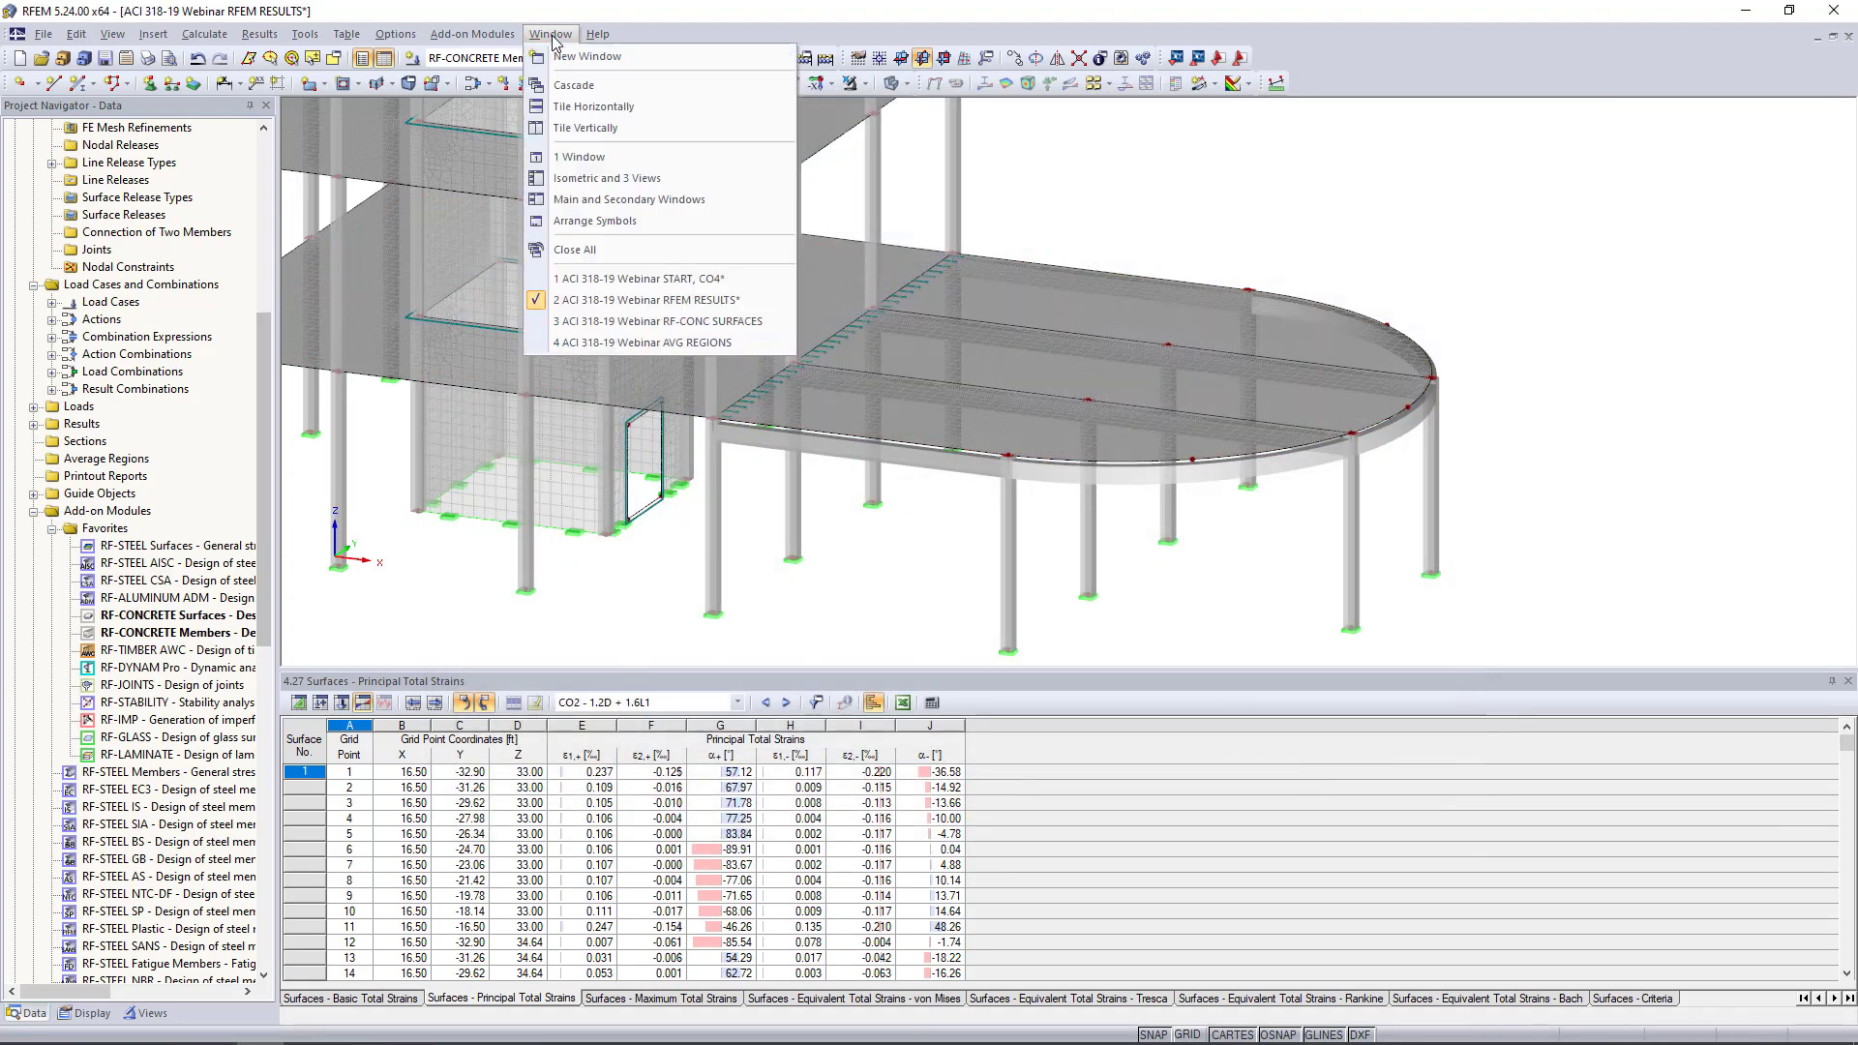
{"action": "left_click", "coordinate": [667, 316]}
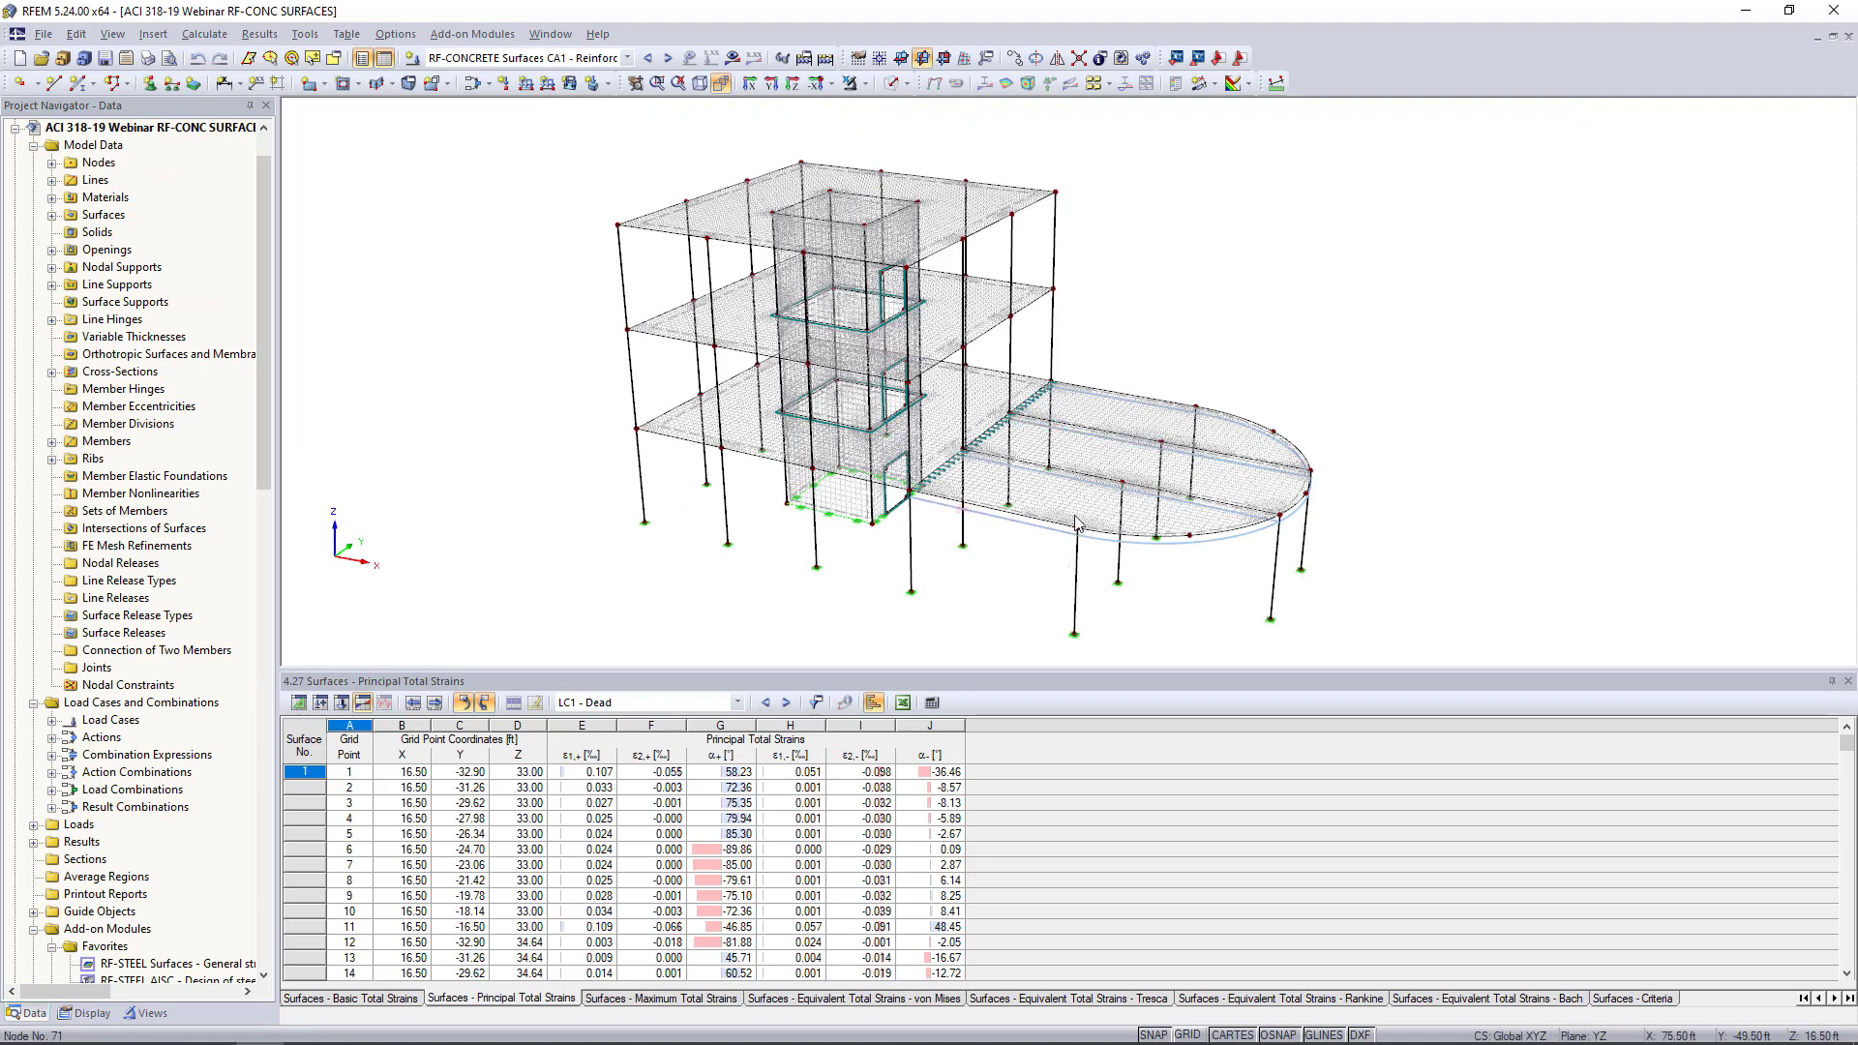
{"action": "middle_click_drag", "start_coordinate": [1077, 517], "coordinate": [979, 487]}
{"action": "scroll", "coordinate": [980, 486], "scroll_direction": "up", "scroll_amount": 2}
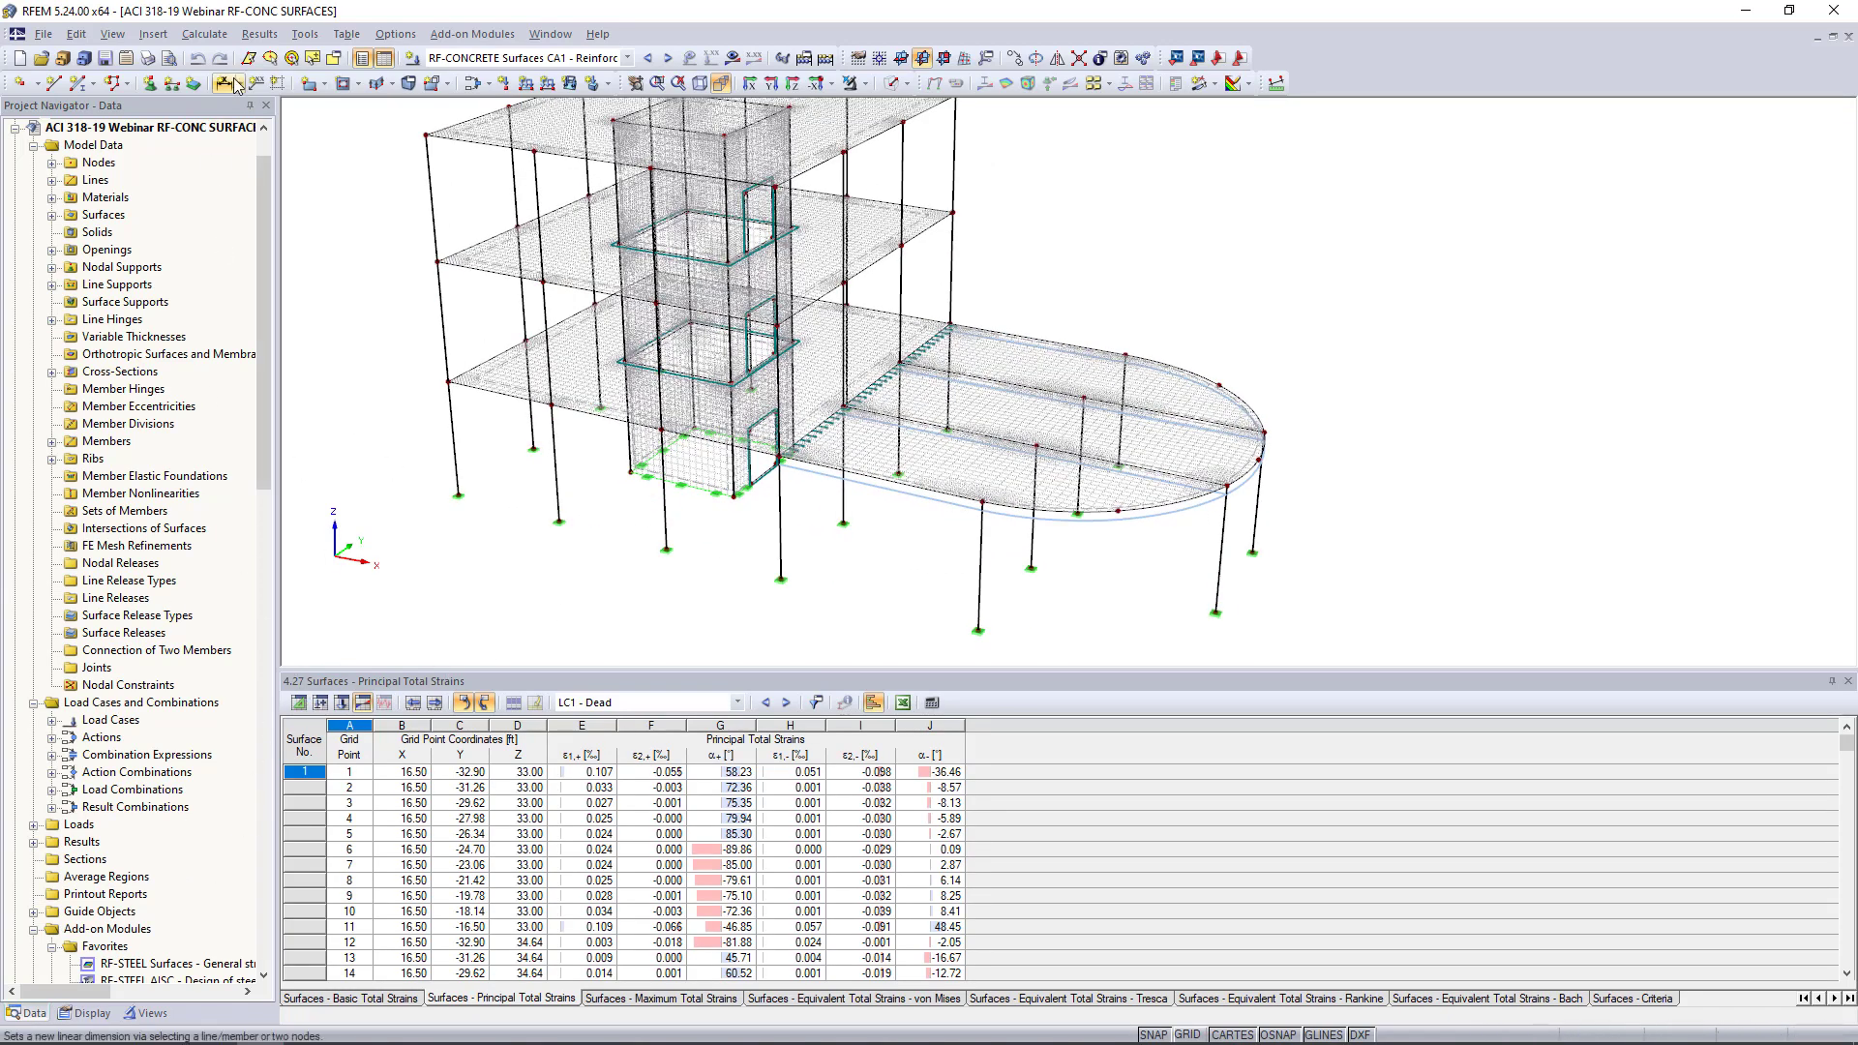
{"action": "left_click", "coordinate": [472, 33]}
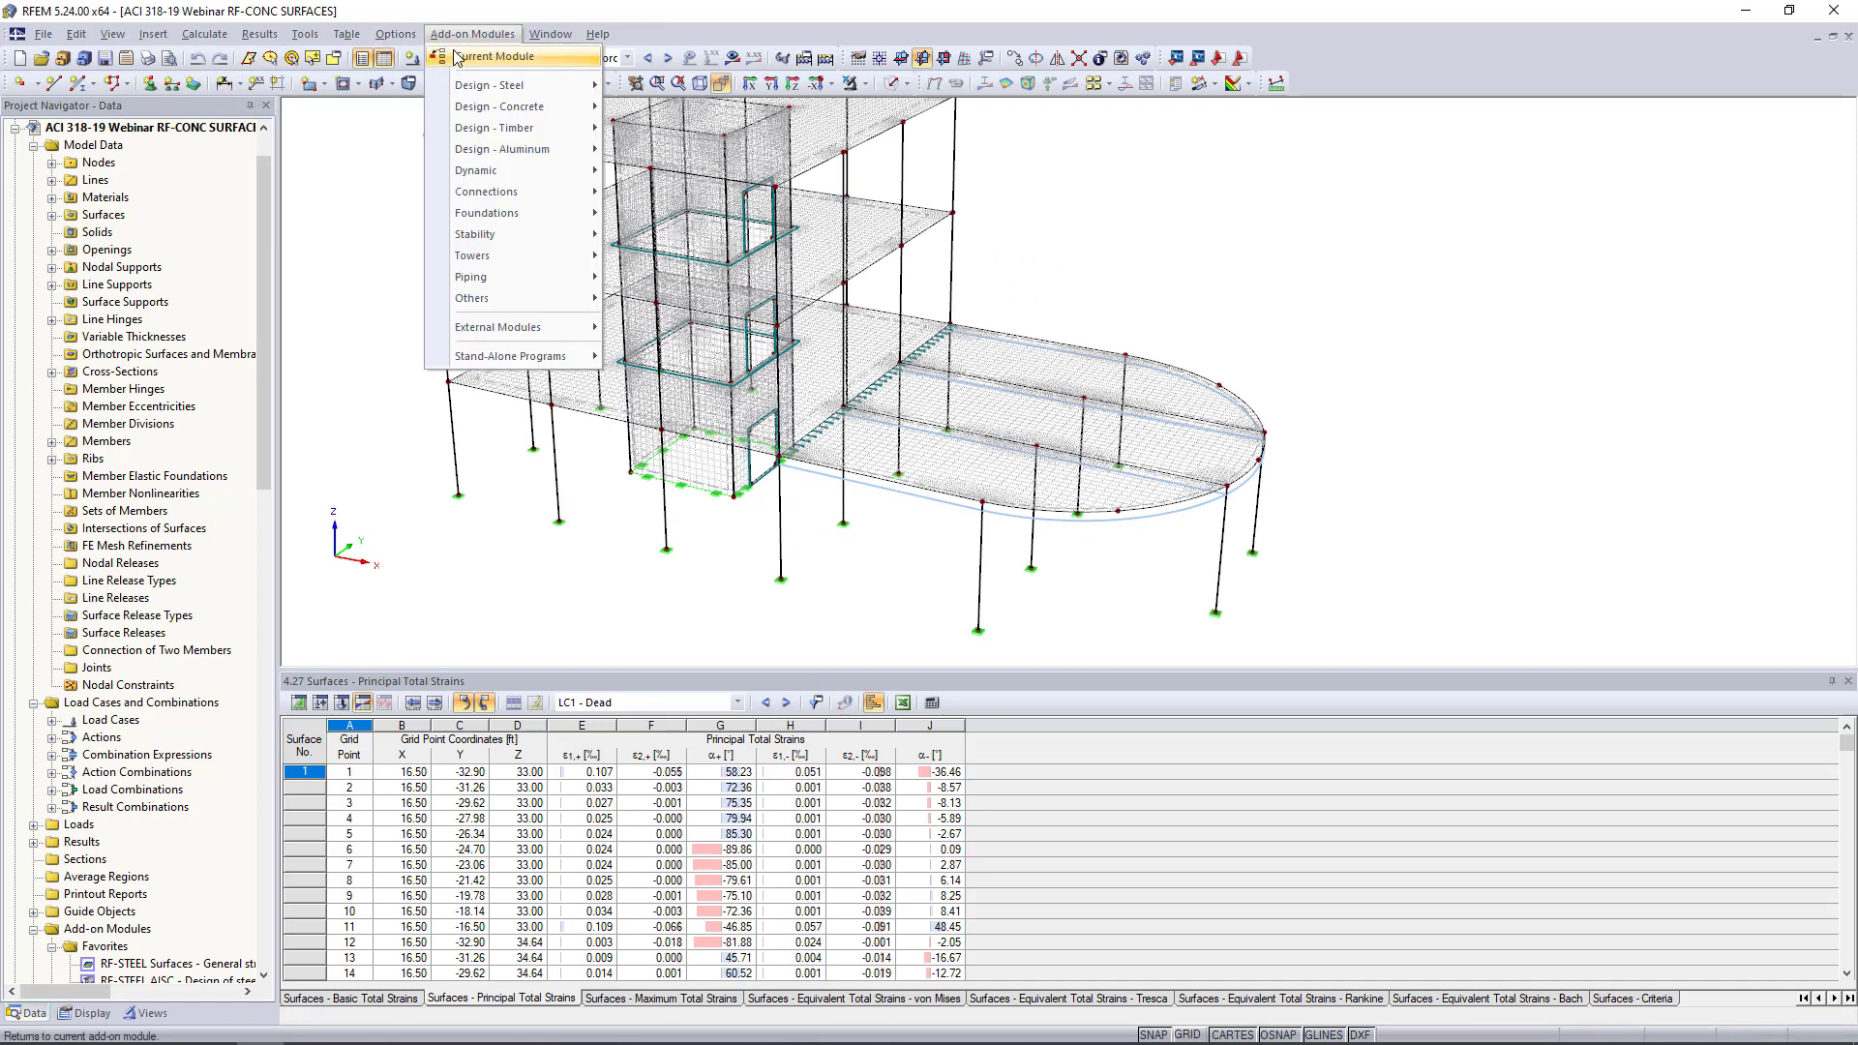
{"action": "left_click", "coordinate": [461, 58]}
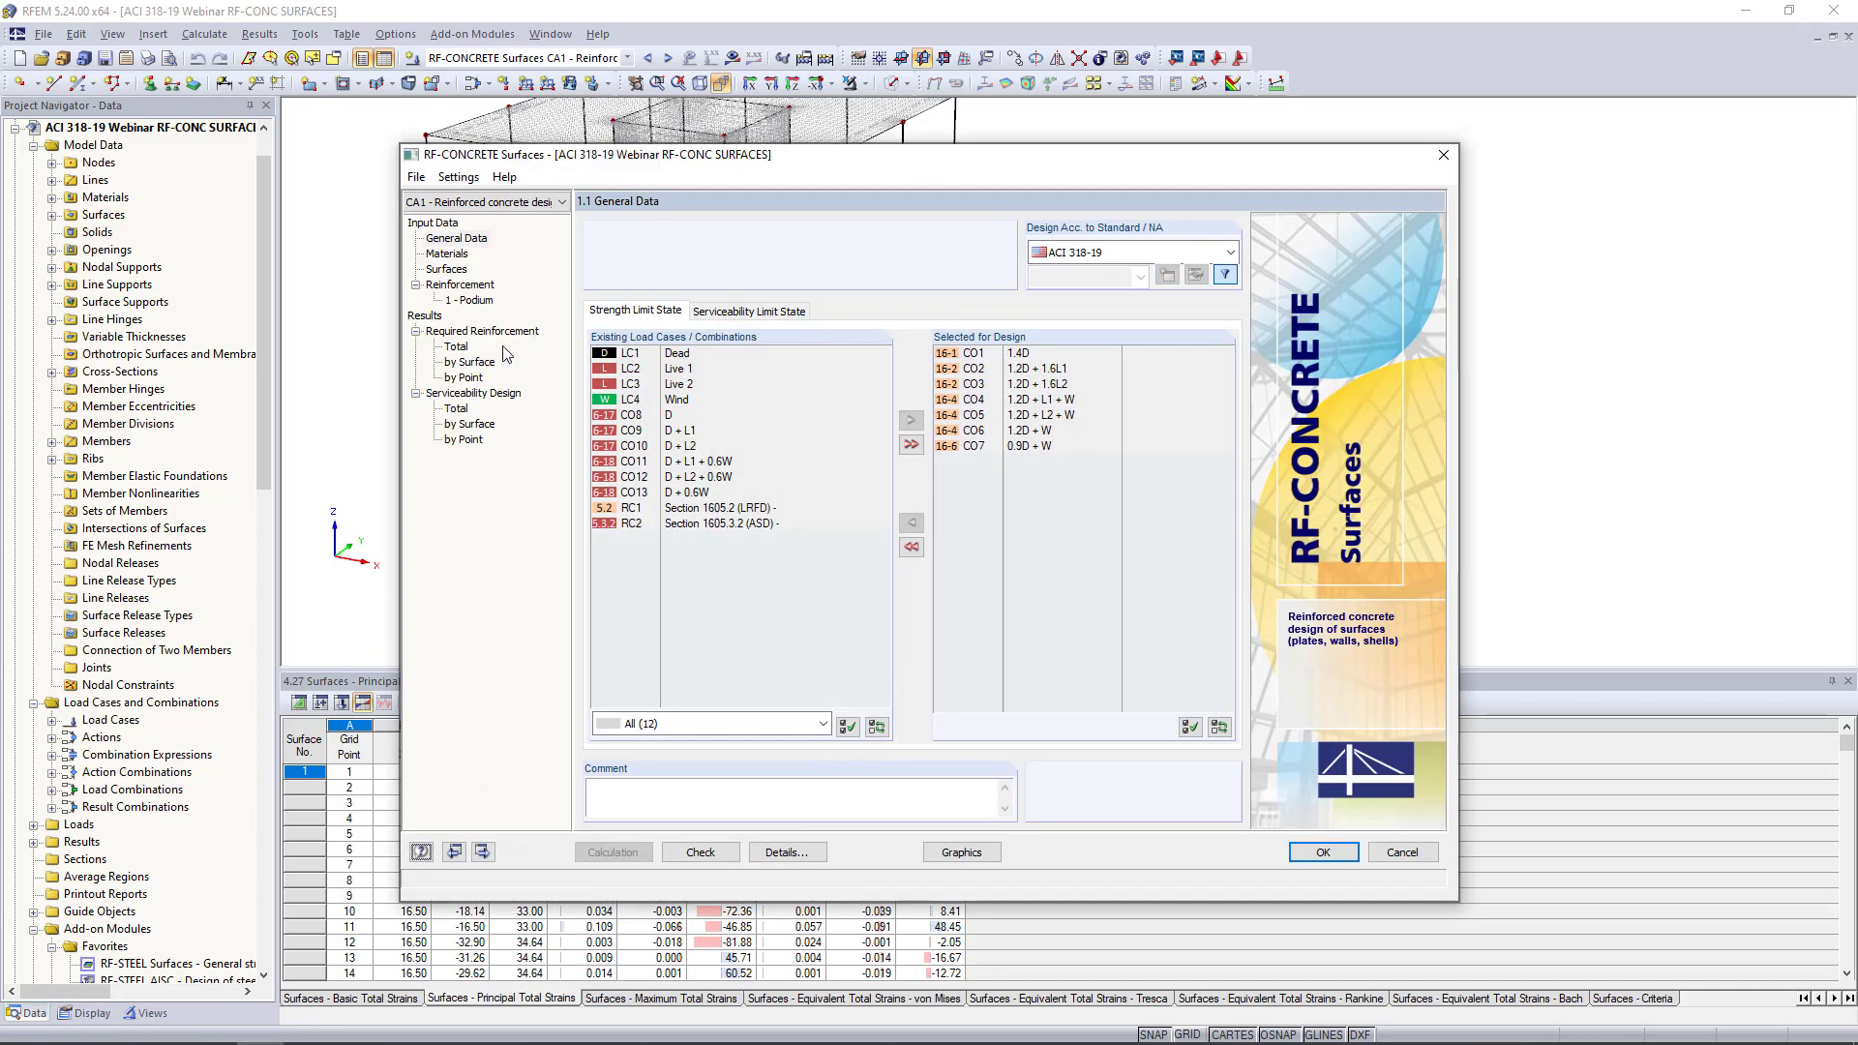
Examine the required reinforcement in total and by surface, locating the governing points of surfaces 16 and 17 in the model
{"action": "left_click", "coordinate": [464, 350]}
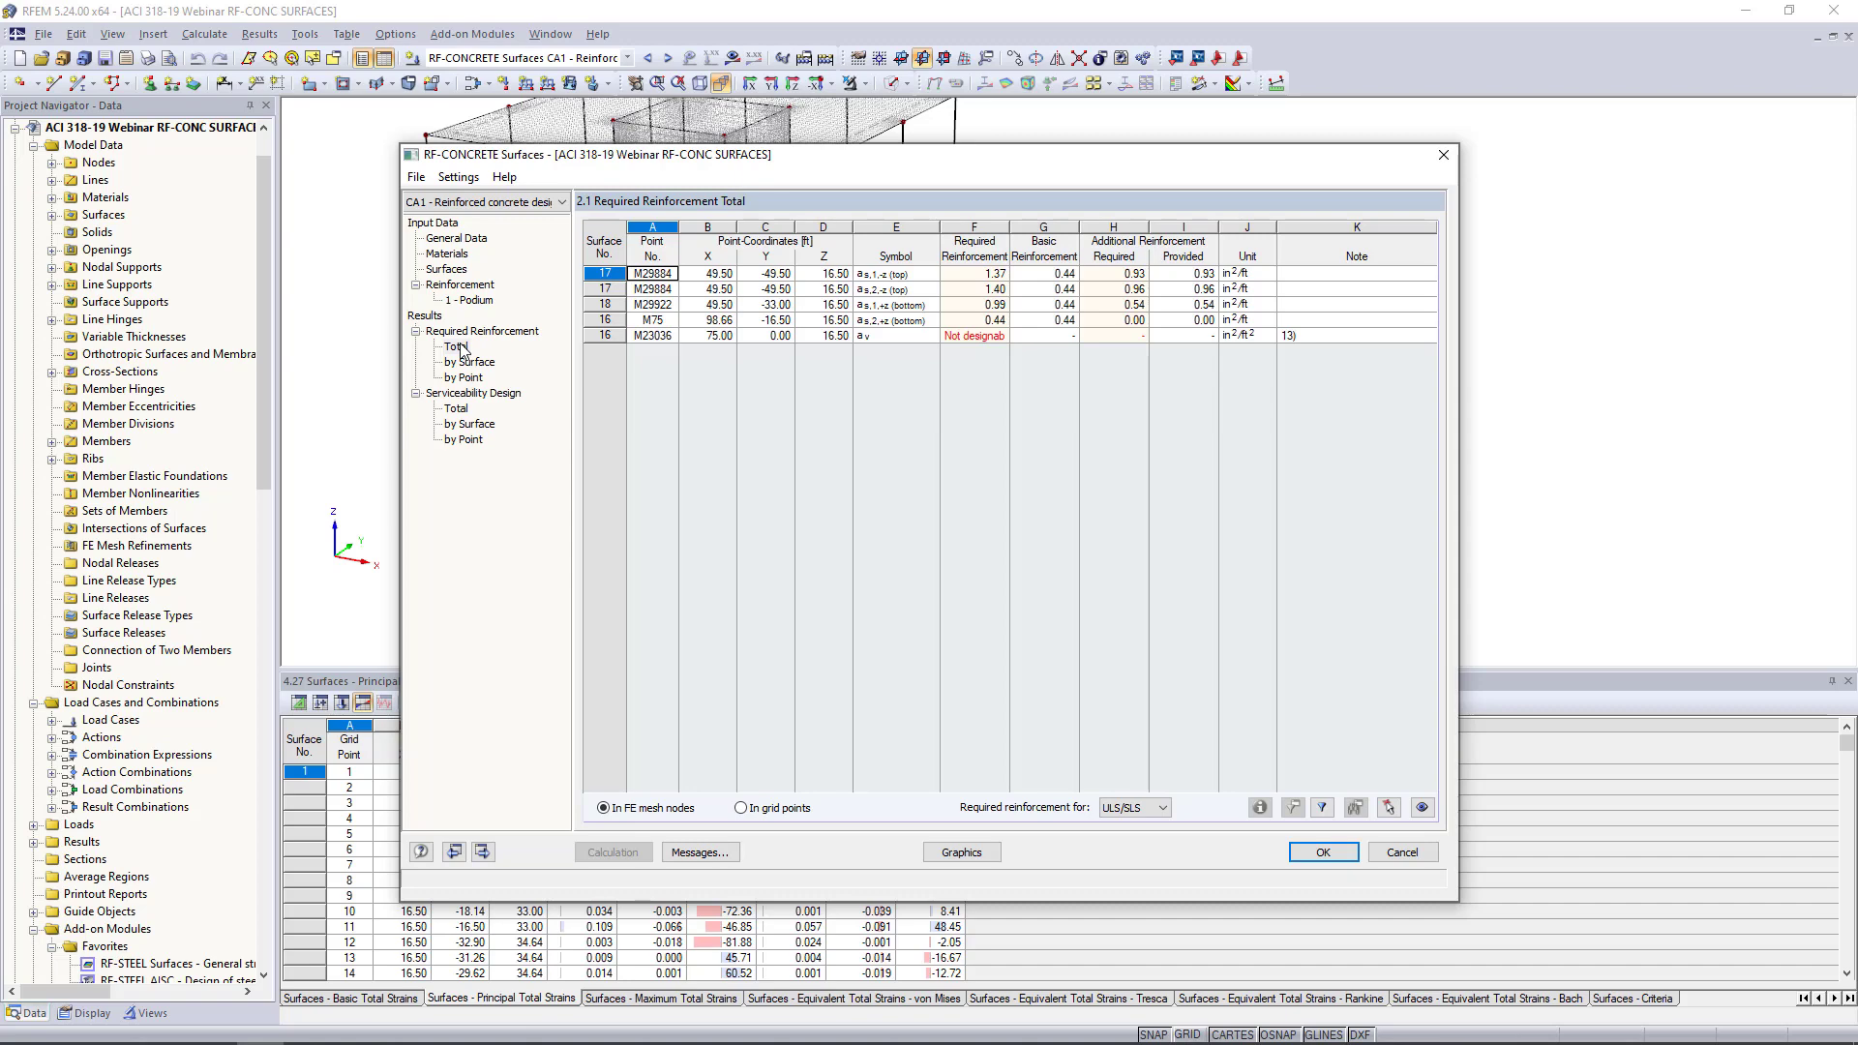
{"action": "left_click", "coordinate": [469, 361]}
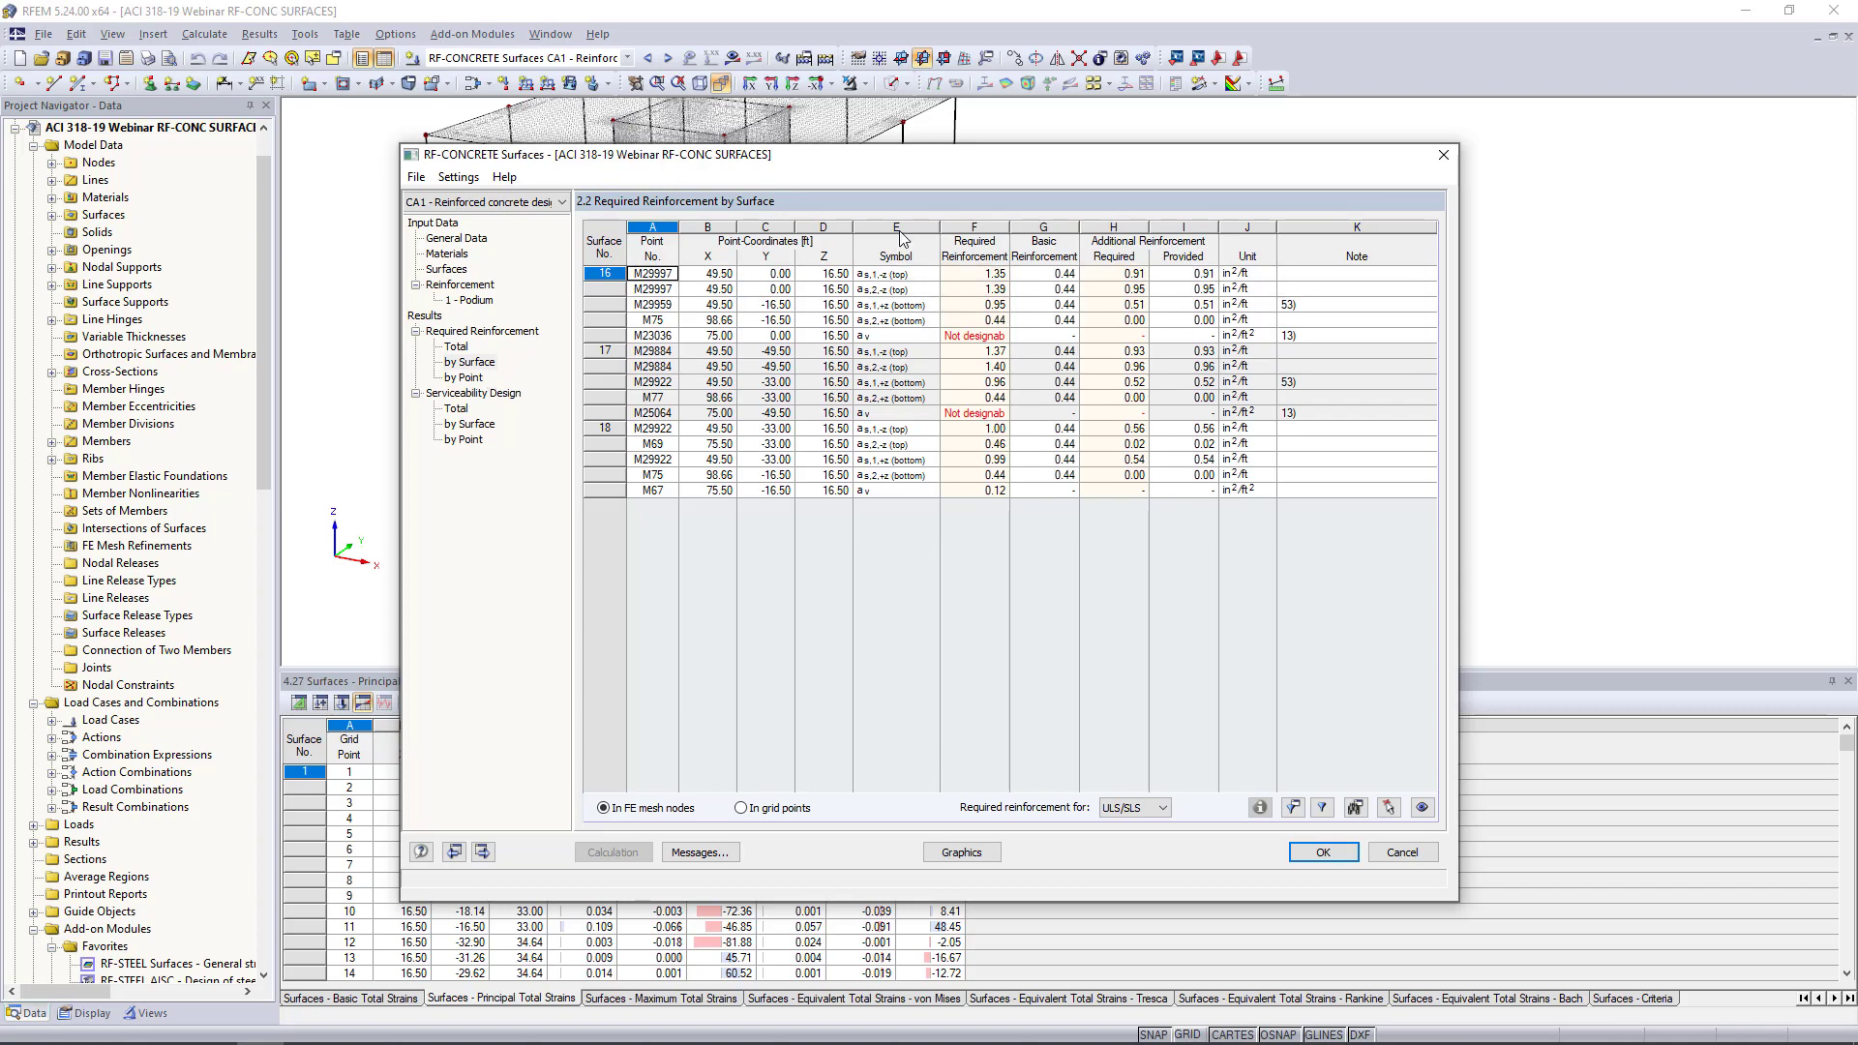
{"action": "left_click_drag", "start_coordinate": [910, 164], "coordinate": [867, 637]}
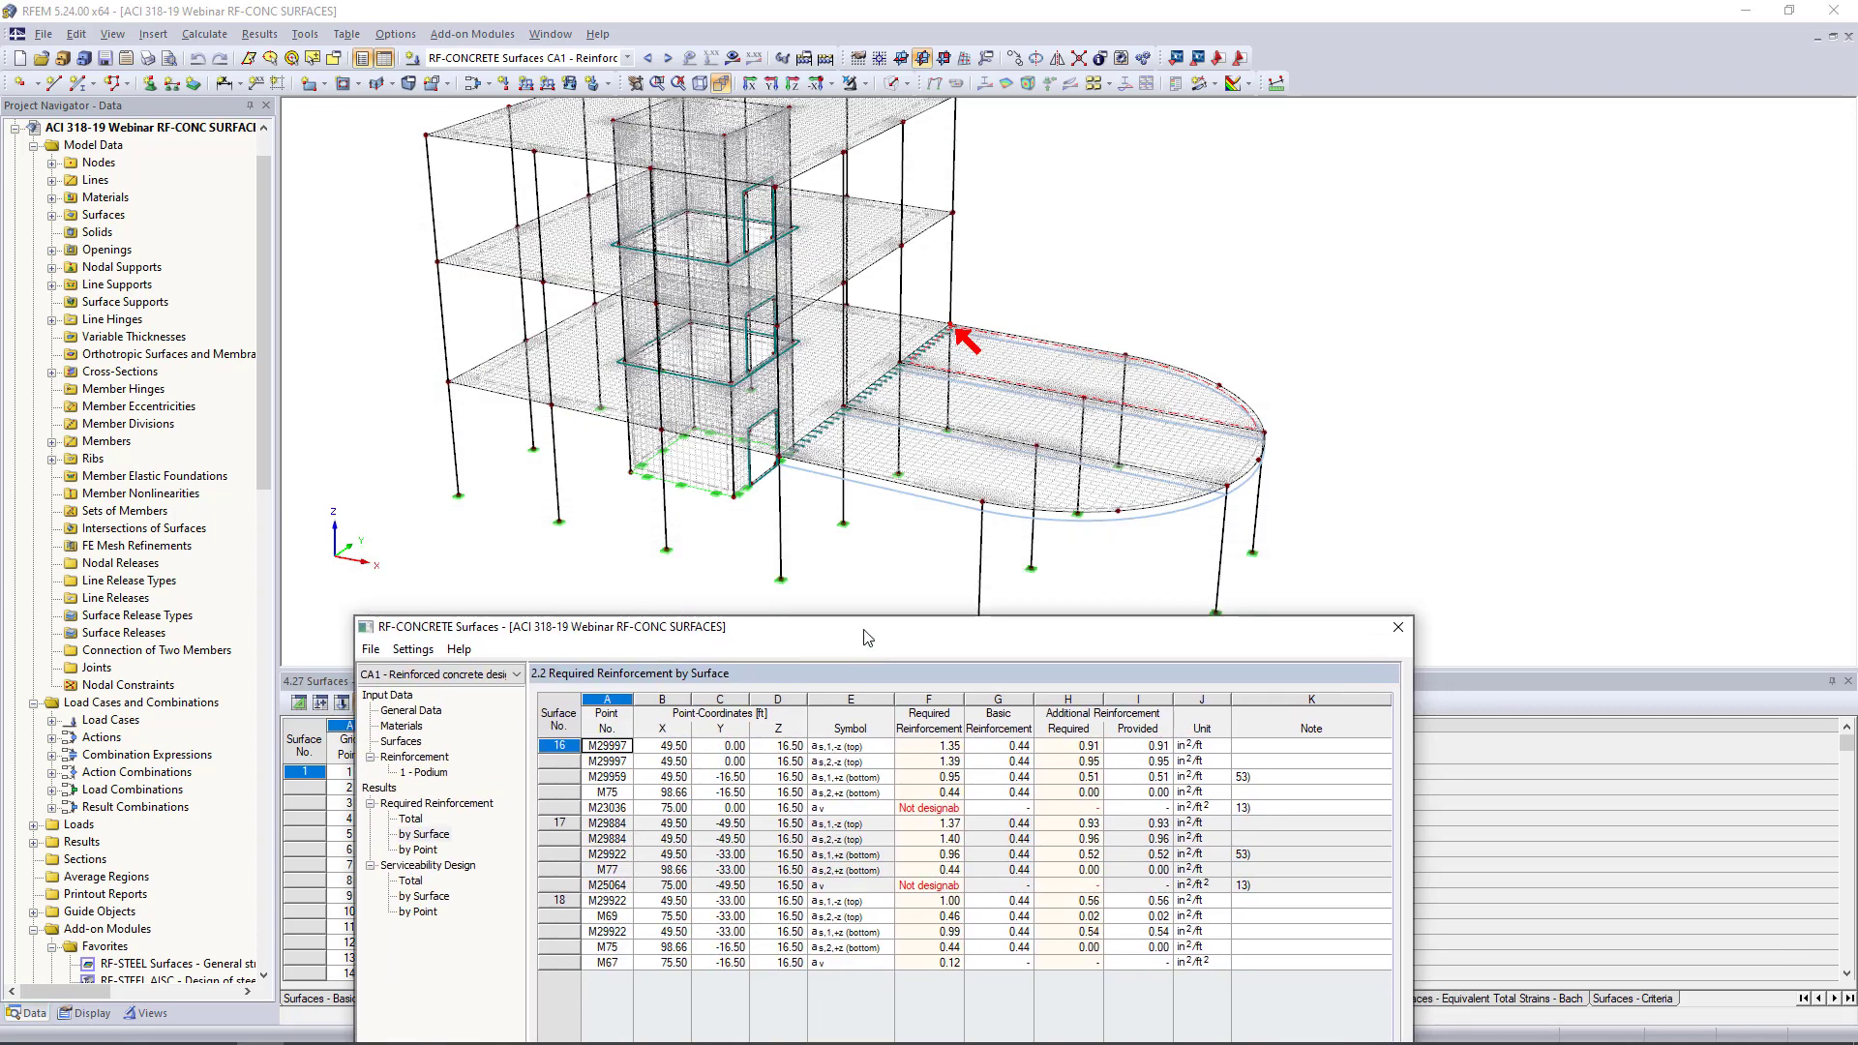
{"action": "left_click", "coordinate": [850, 763]}
{"action": "left_click", "coordinate": [848, 792]}
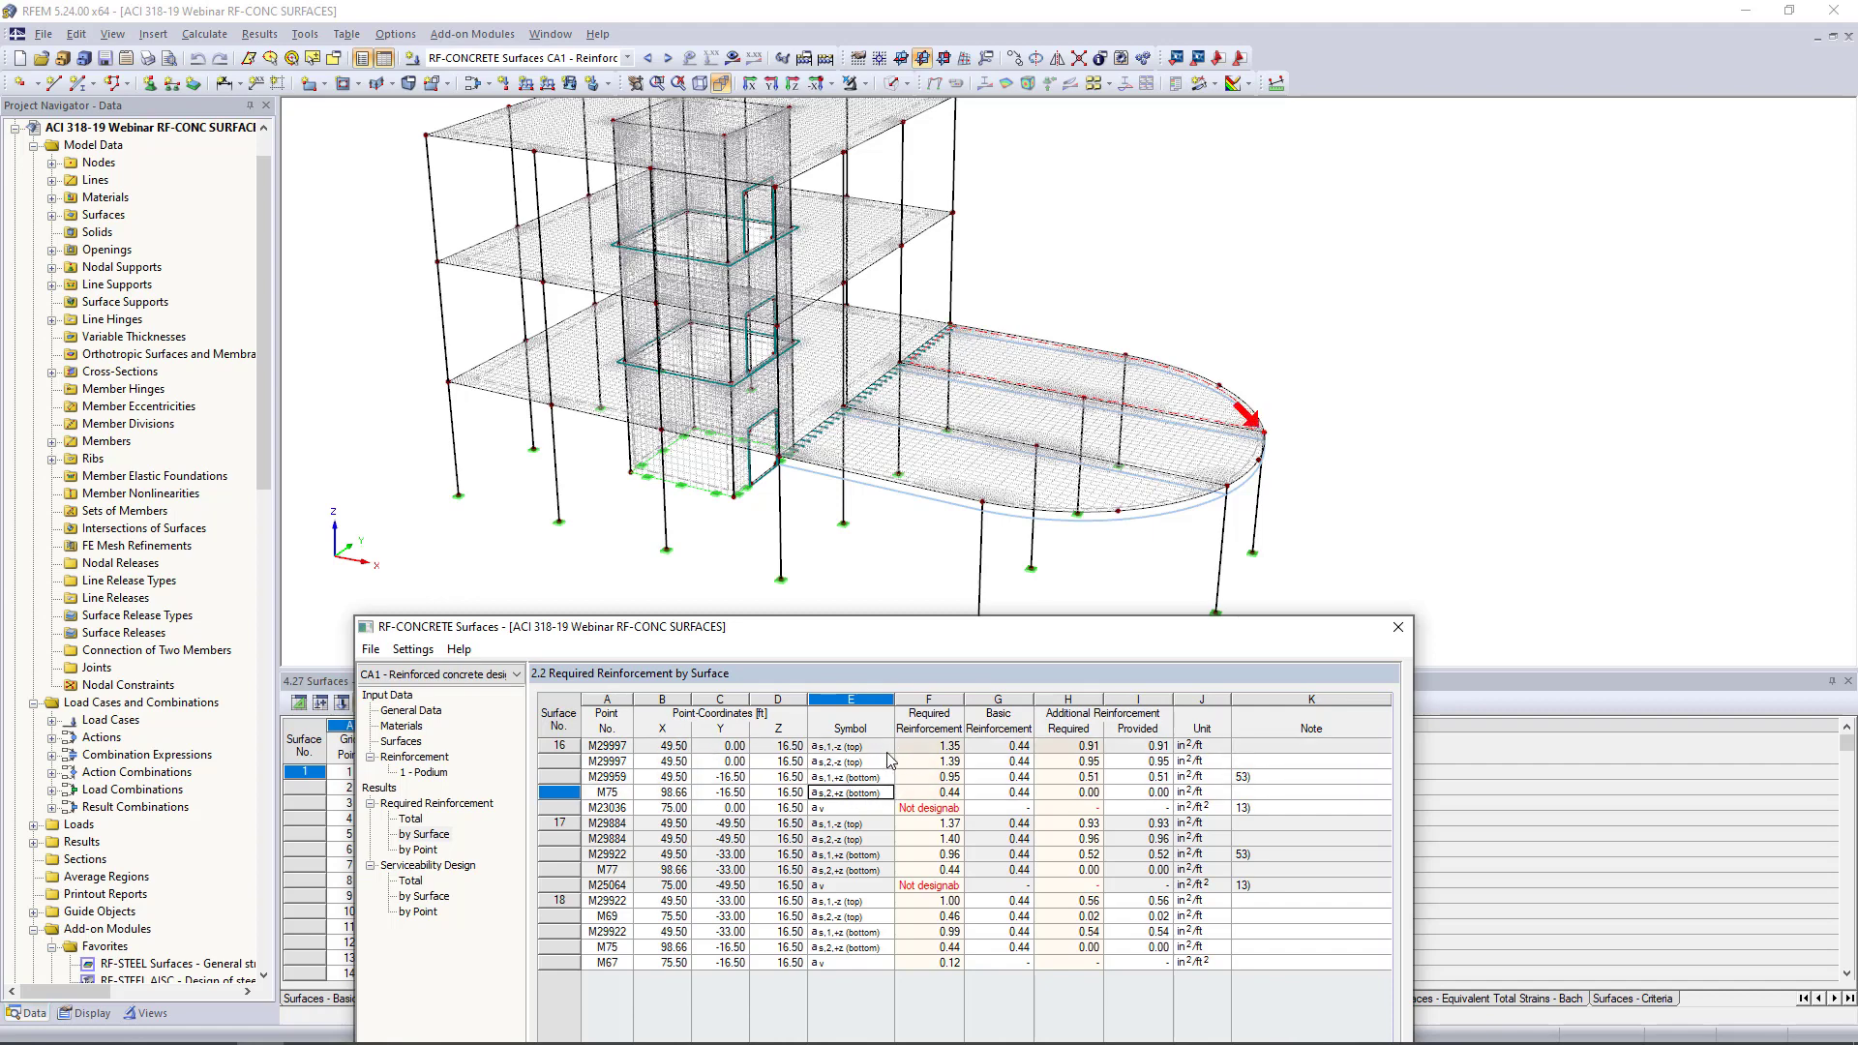
{"action": "left_click", "coordinate": [868, 838]}
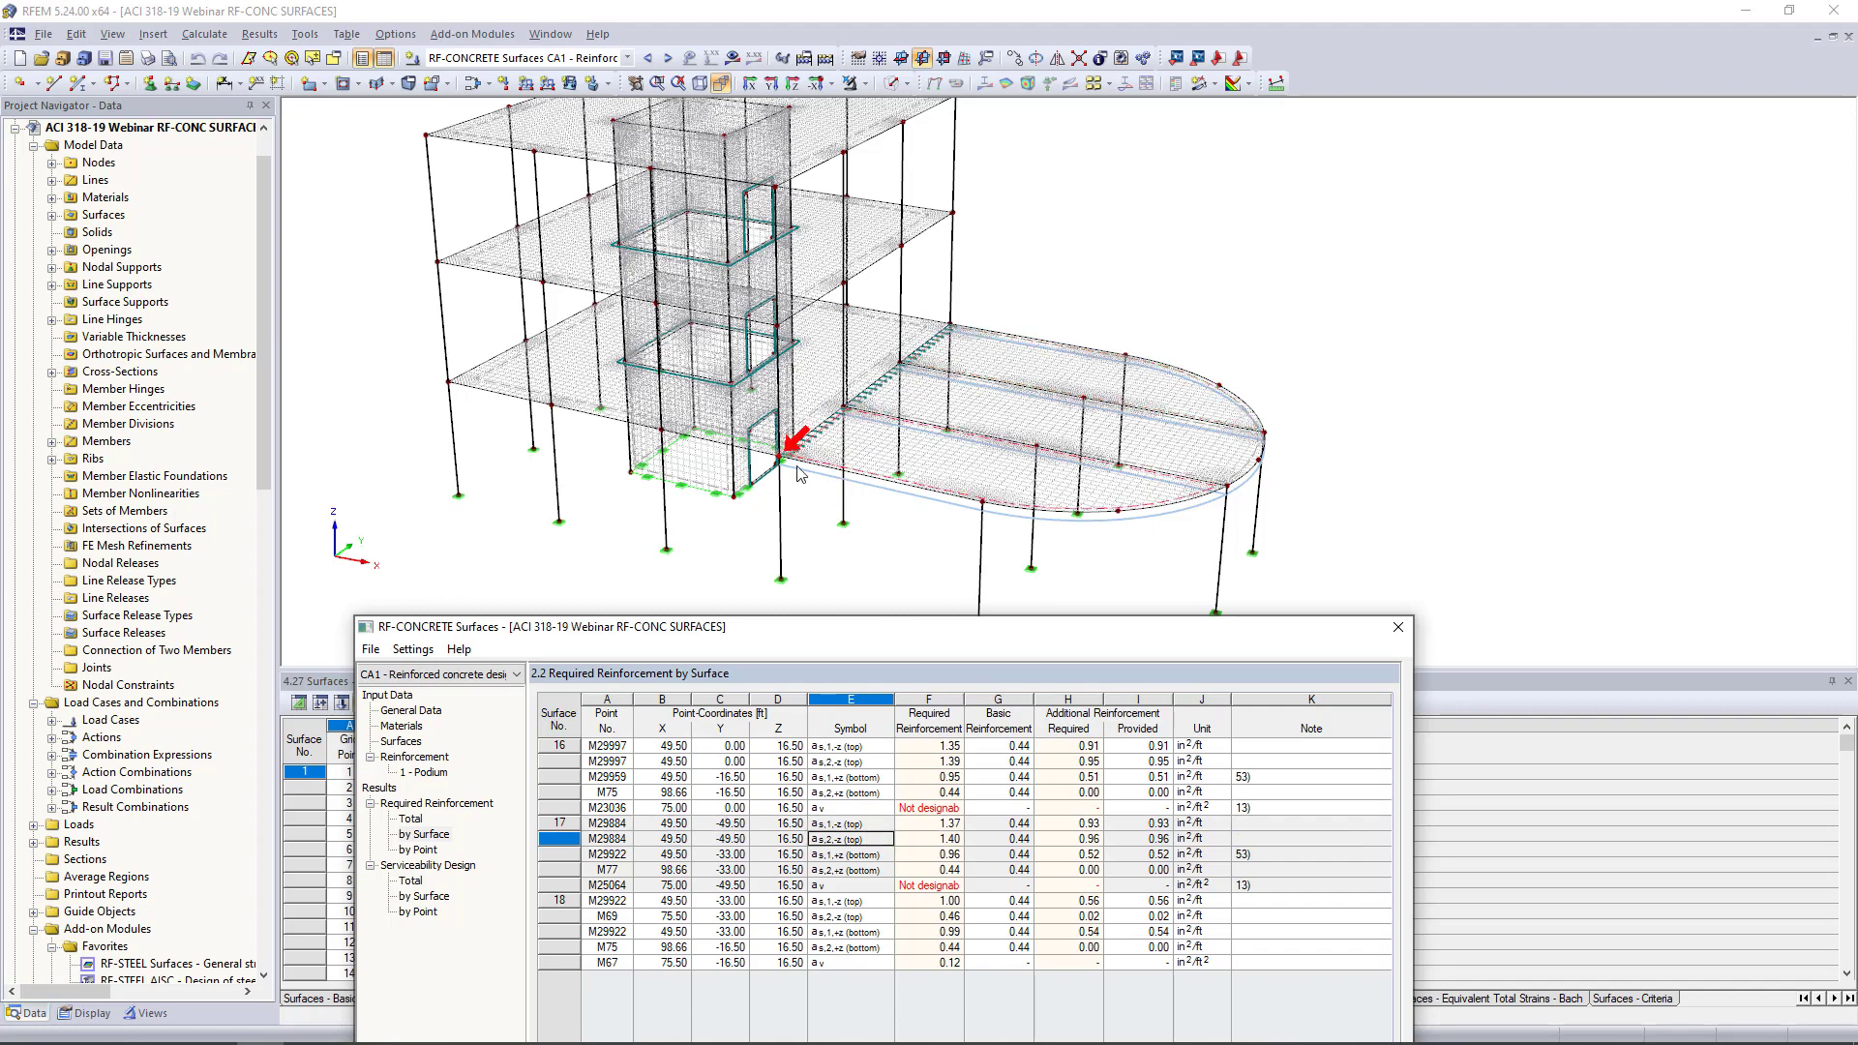
{"action": "left_click_drag", "start_coordinate": [845, 645], "coordinate": [899, 184]}
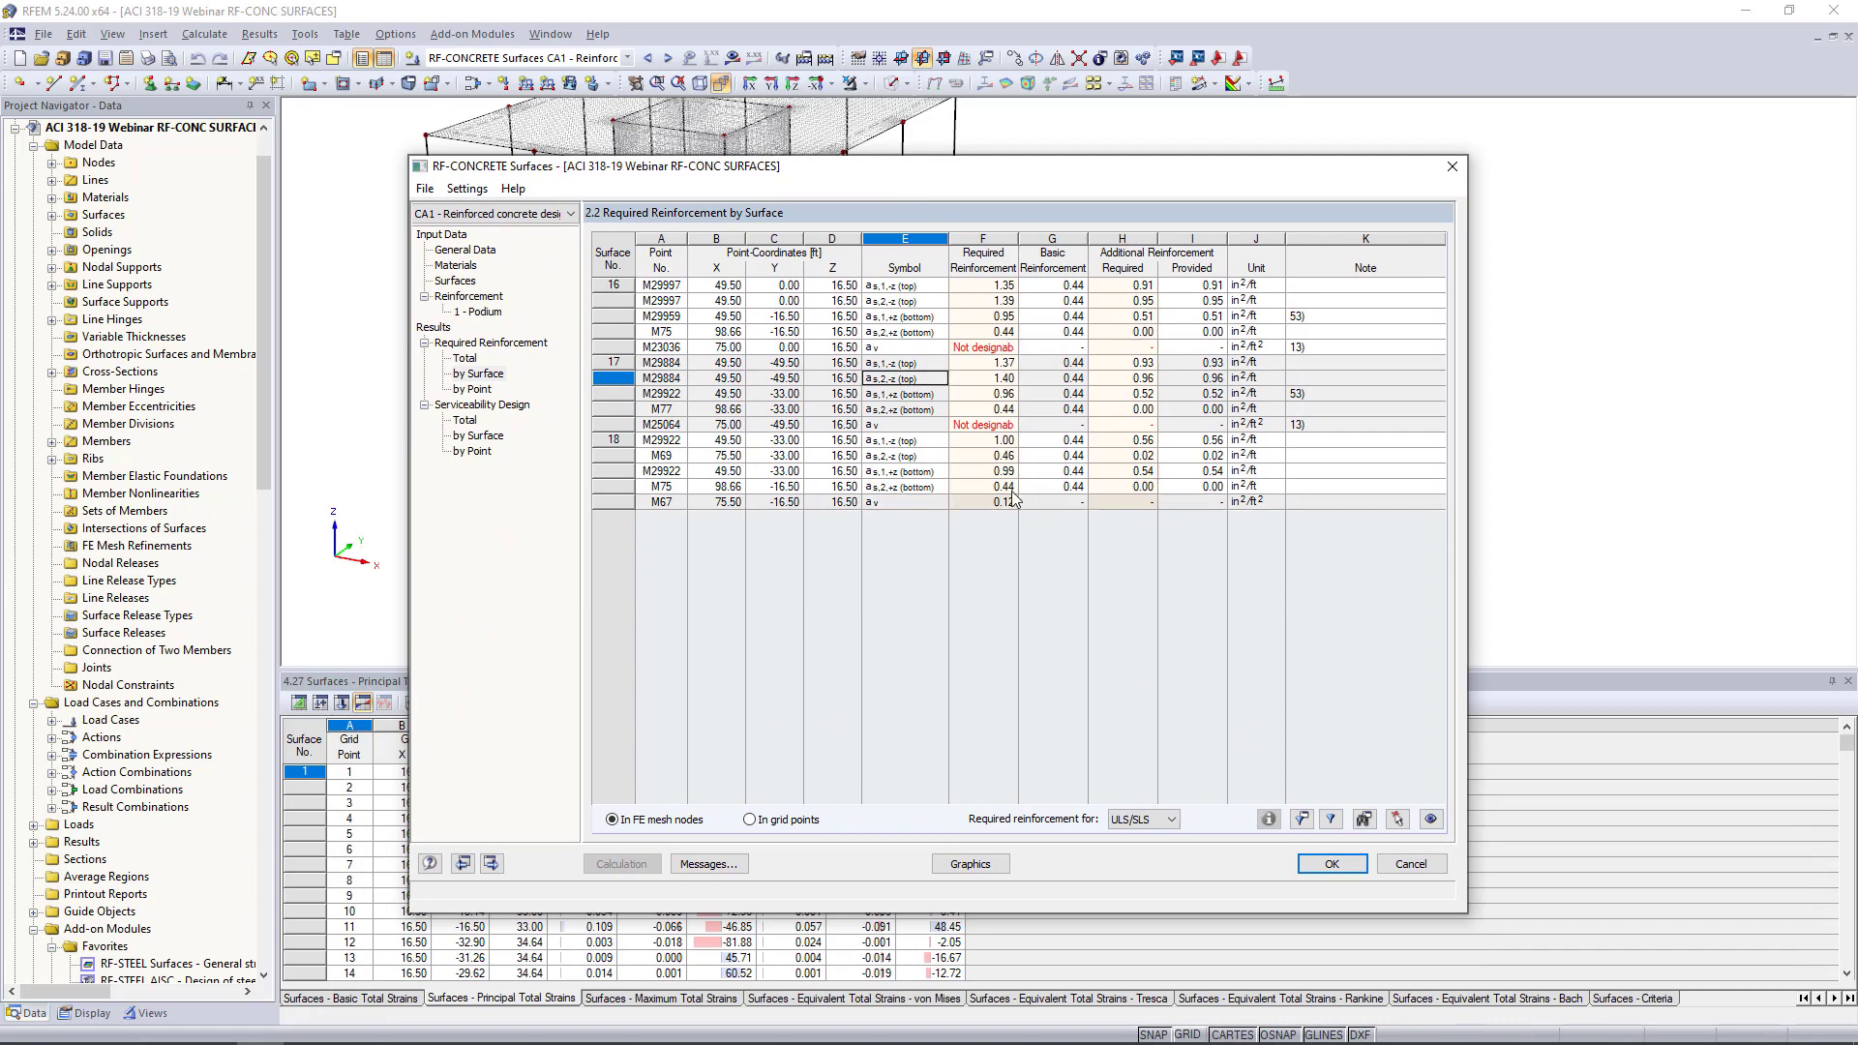
Widen the Required Reinforcement column, check the note on surface 16's shear reinforcement, and show the required reinforcement for ULS only
{"action": "left_click_drag", "start_coordinate": [1015, 237], "coordinate": [1048, 237]}
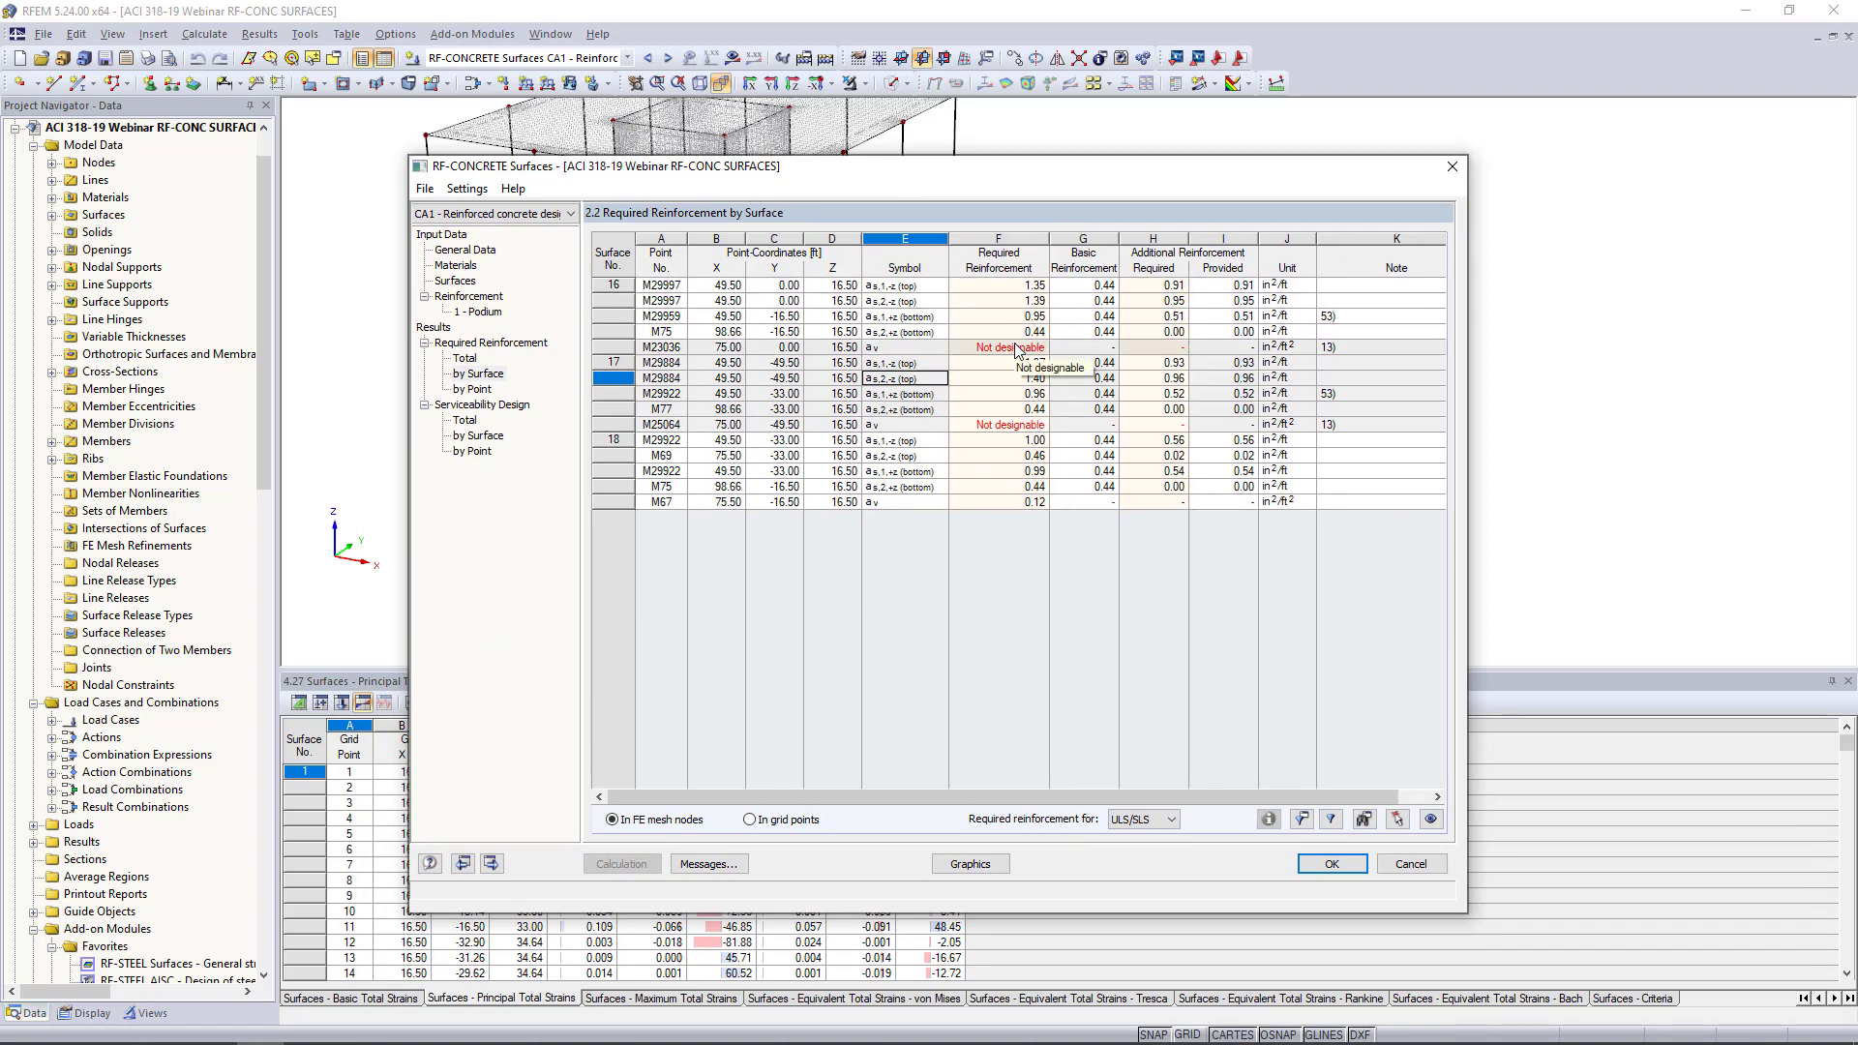
{"action": "left_click", "coordinate": [1018, 351]}
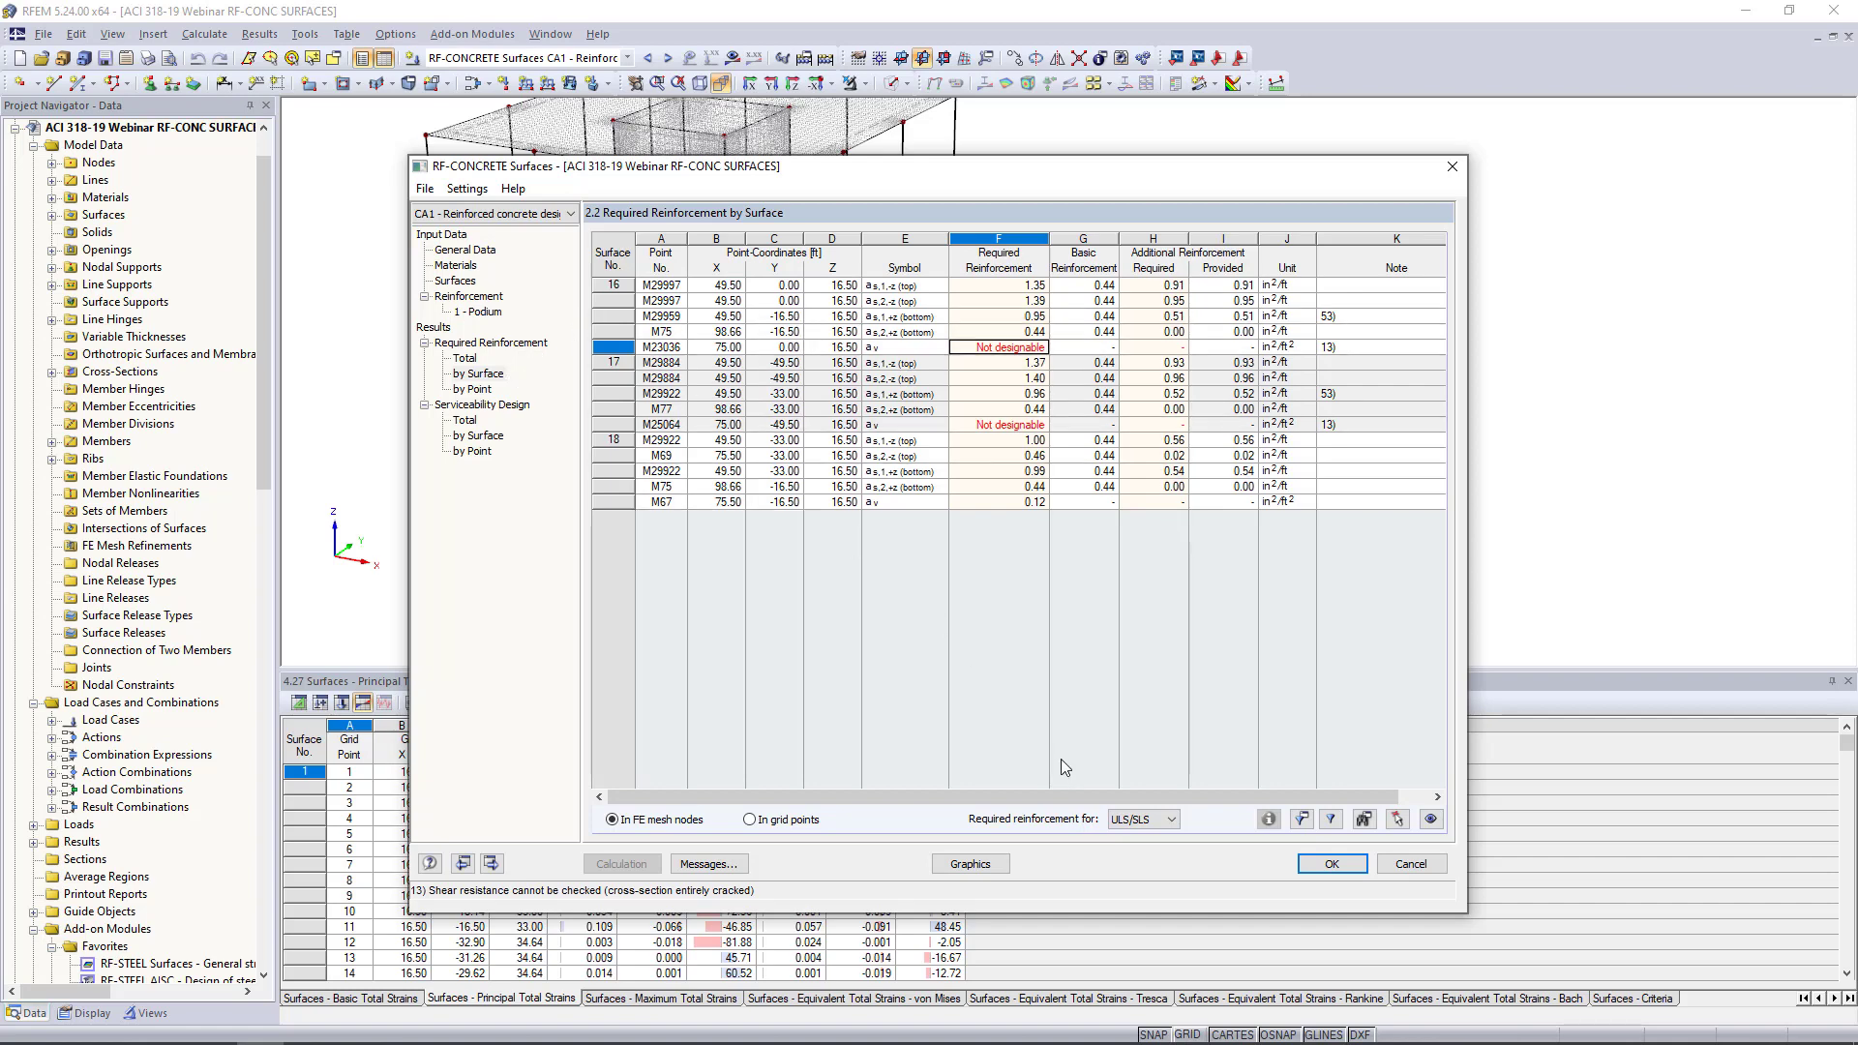
{"action": "left_click", "coordinate": [1166, 819]}
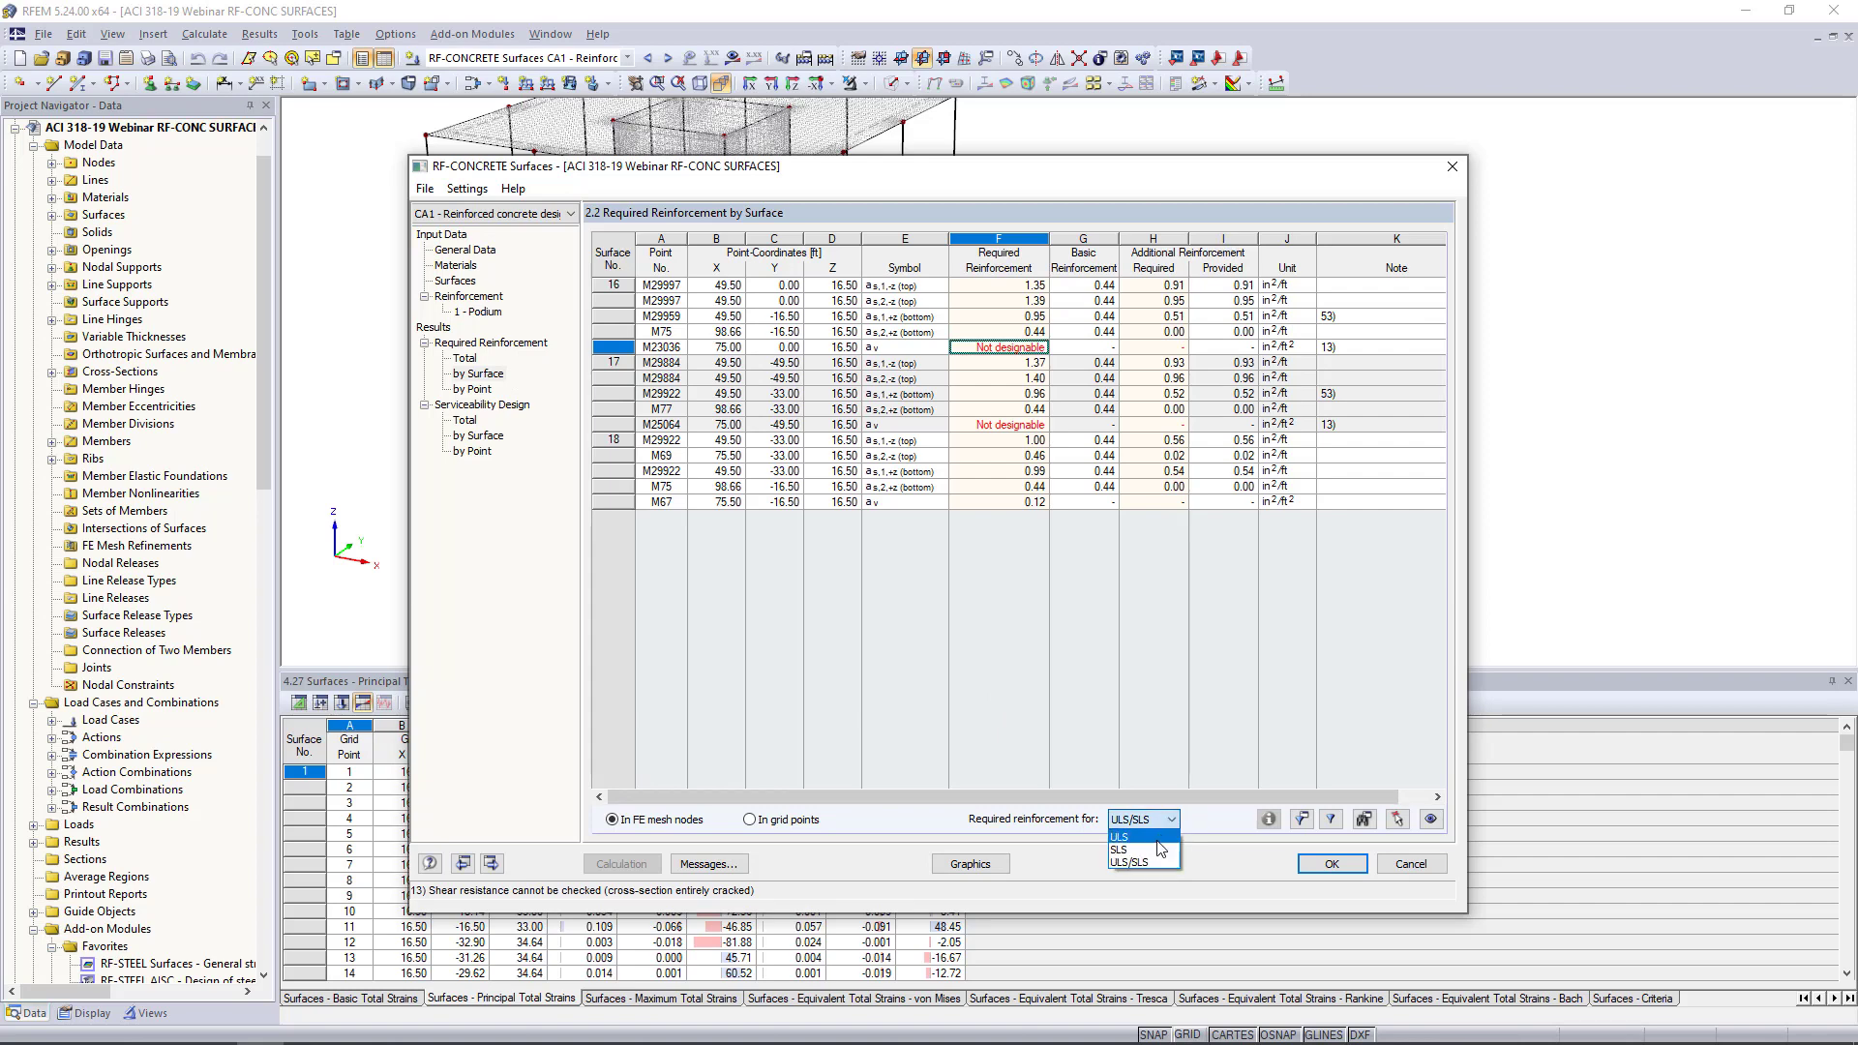
{"action": "left_click", "coordinate": [1159, 841]}
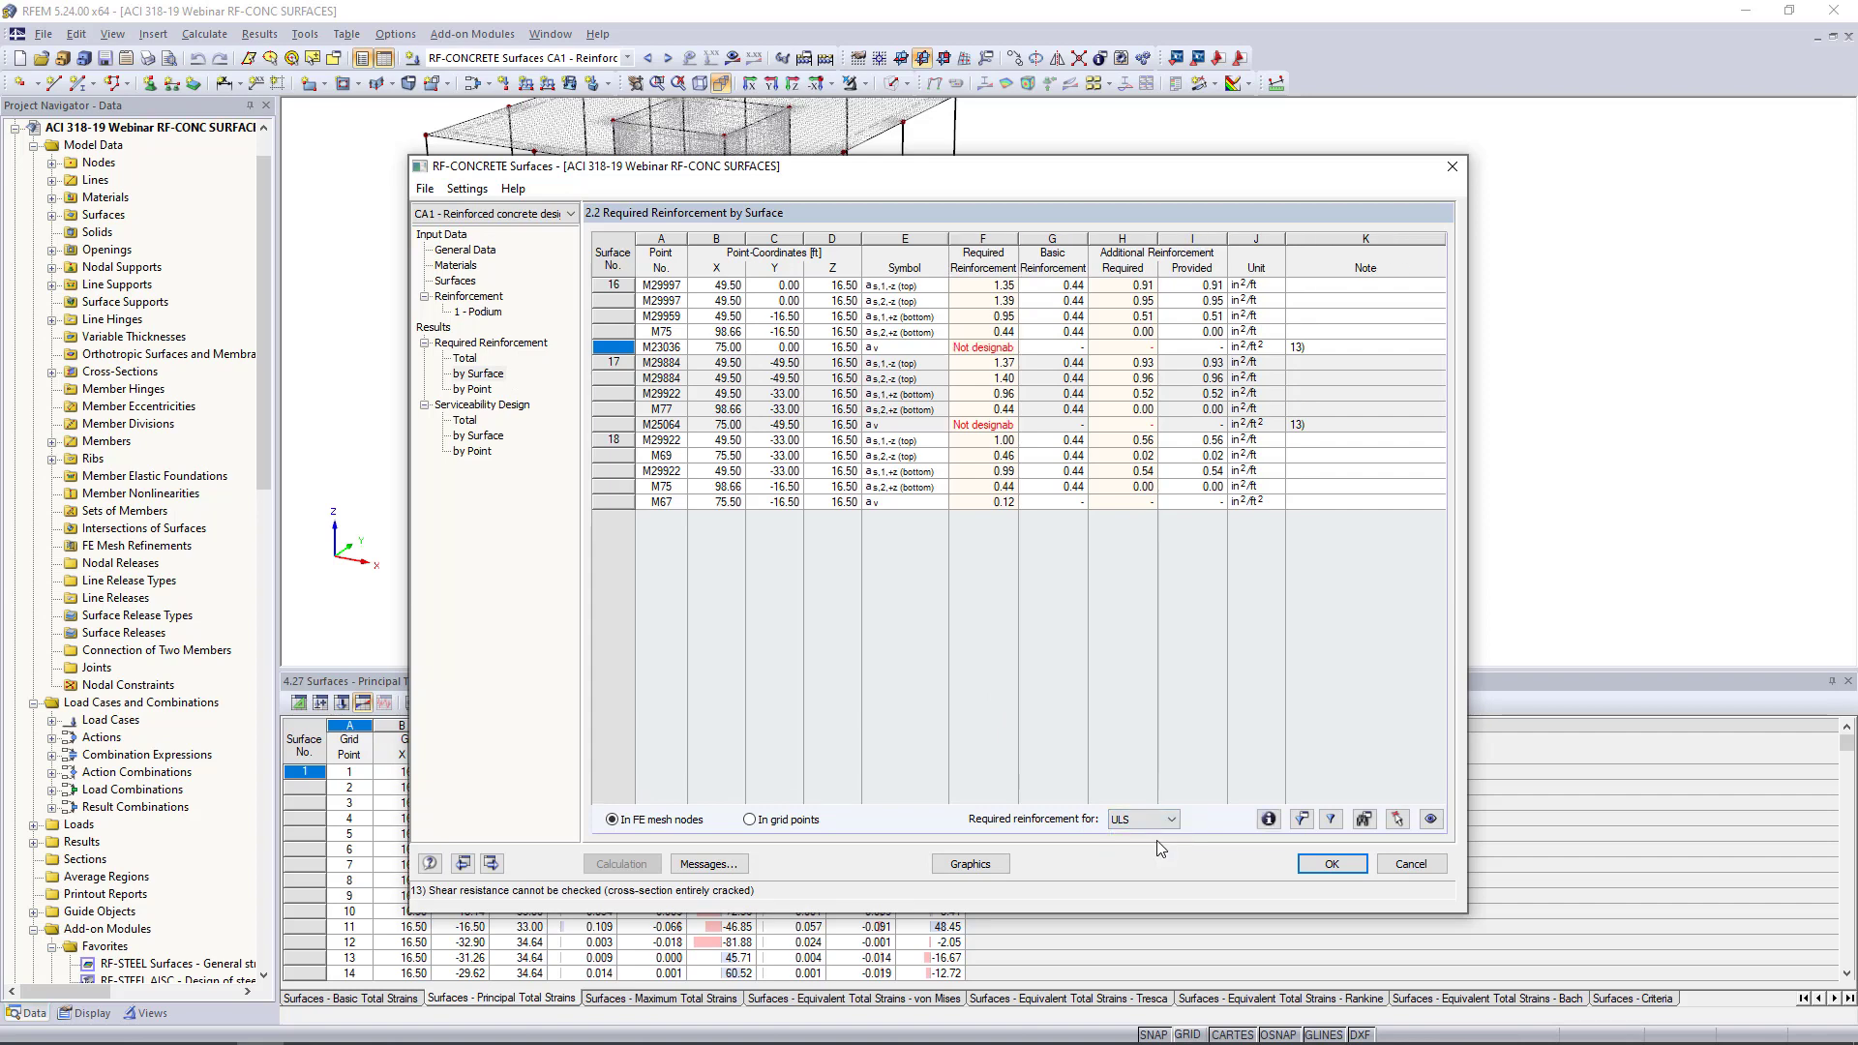
Open the design details of surface 16's top reinforcement in direction 2 and examine the bottom surface's factored bending moments
{"action": "left_click", "coordinate": [939, 301]}
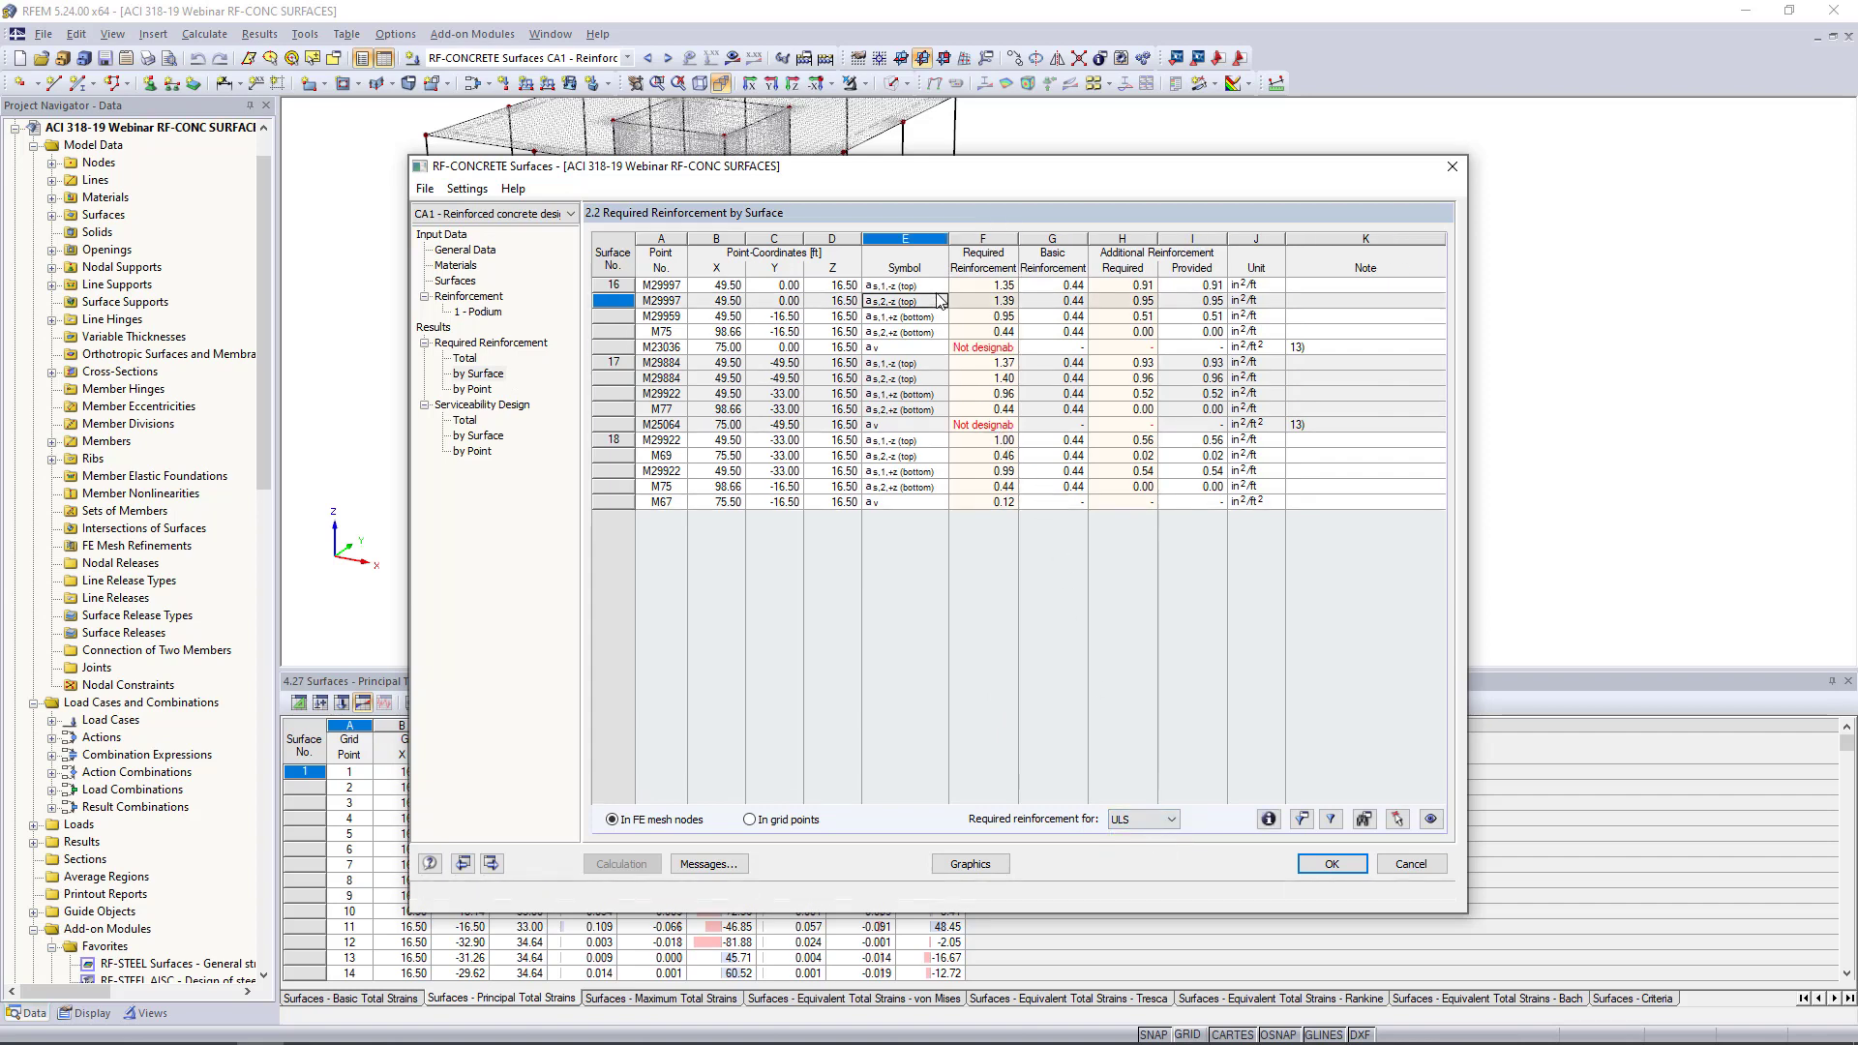
{"action": "left_click", "coordinate": [1175, 825]}
{"action": "left_click", "coordinate": [1161, 837]}
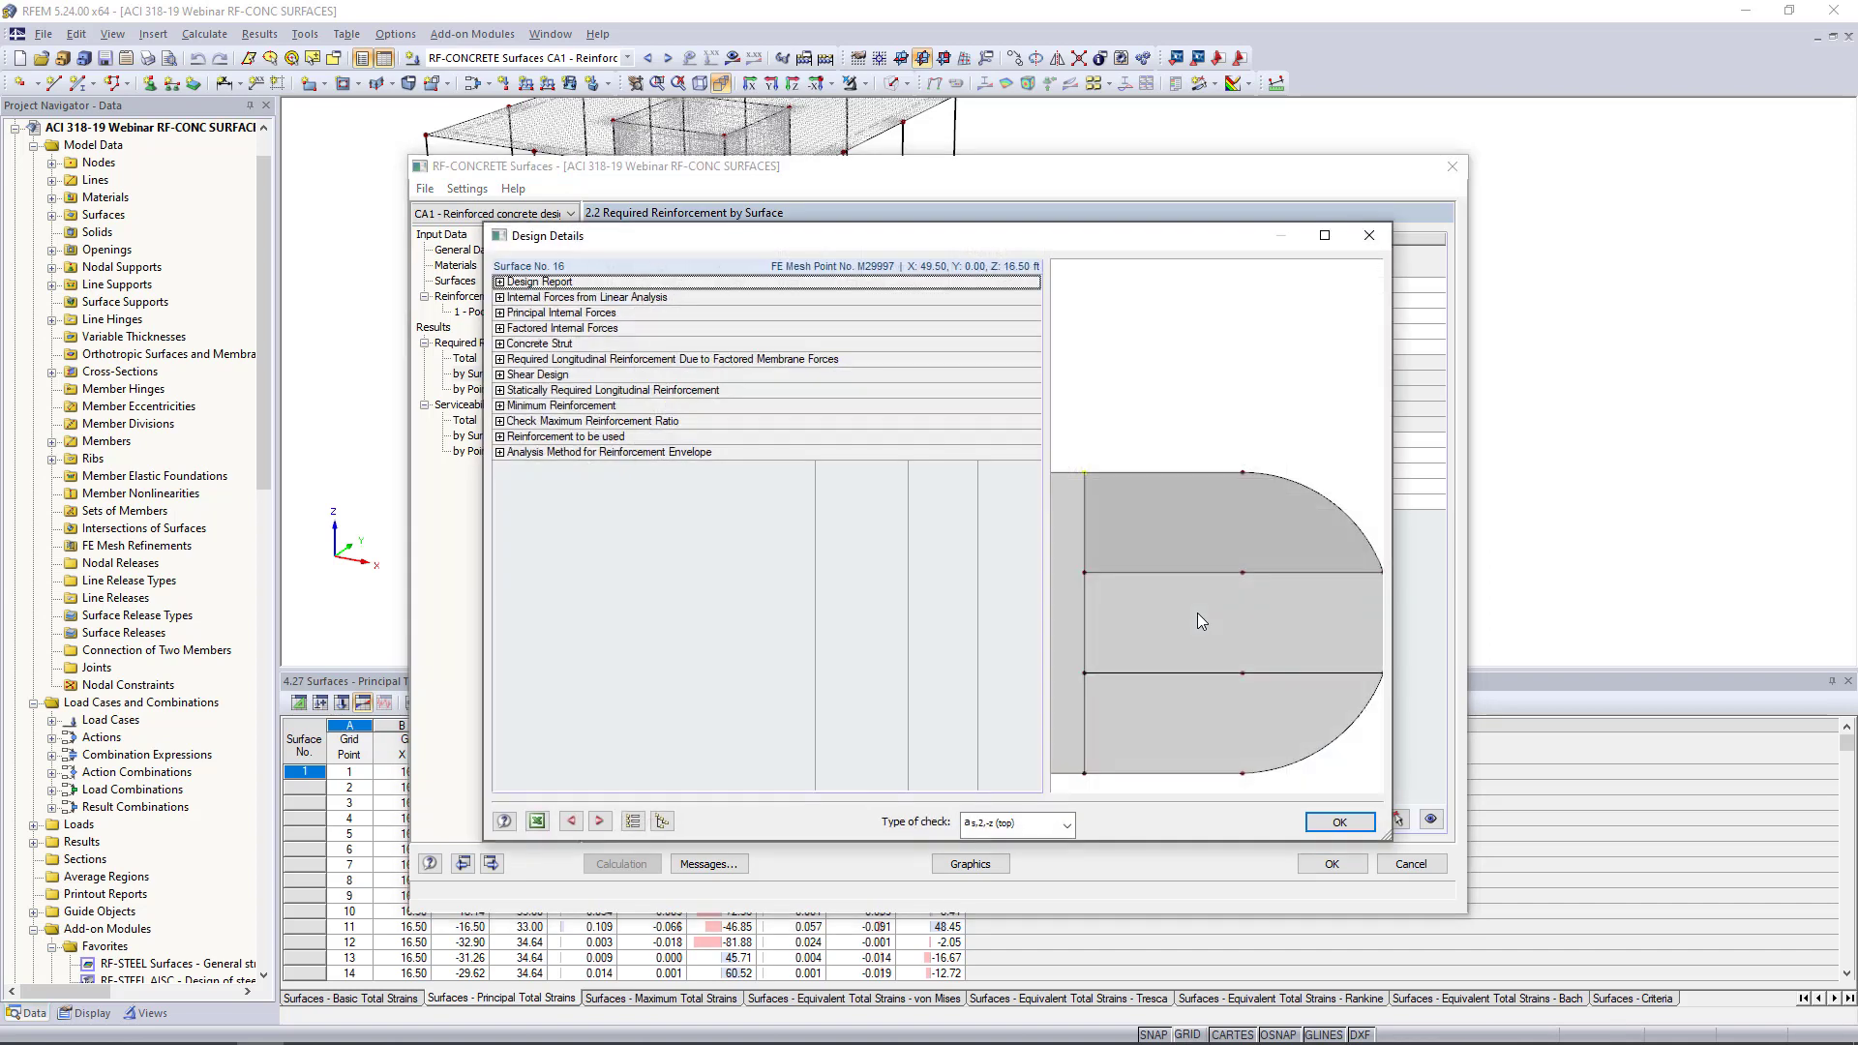
{"action": "left_click", "coordinate": [500, 329]}
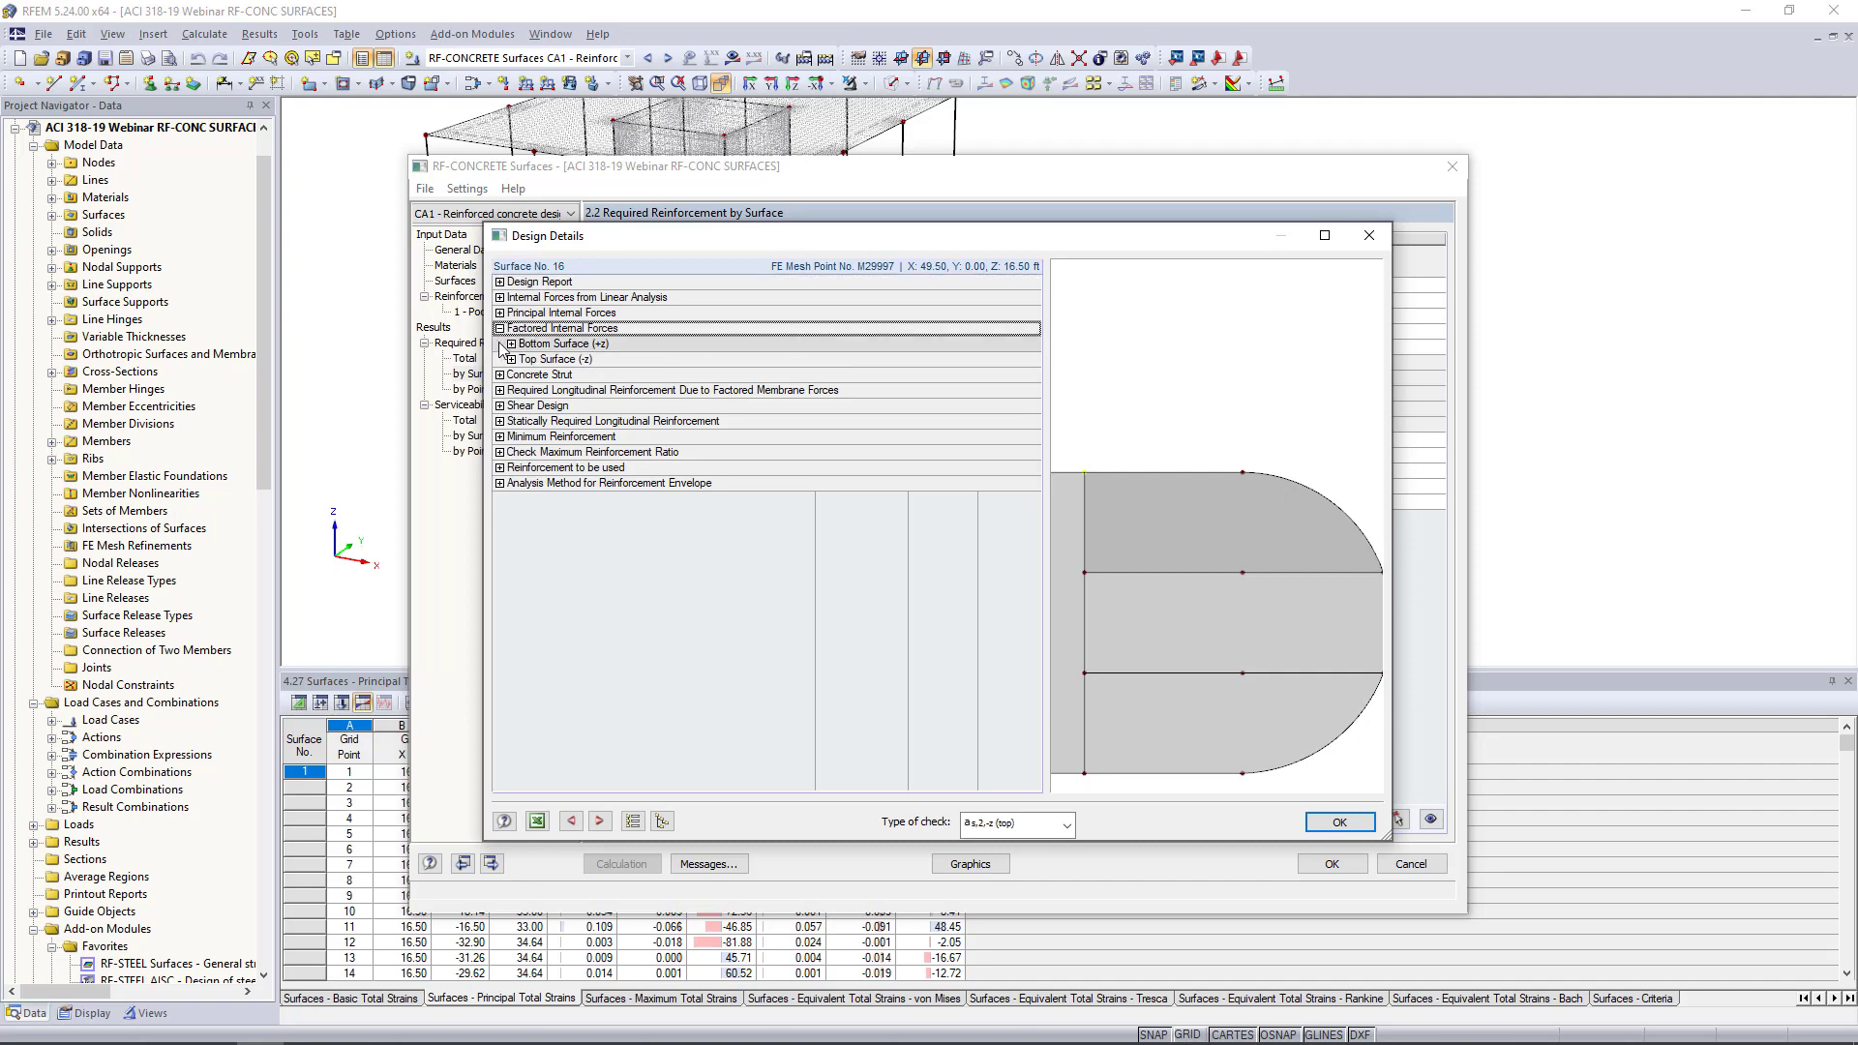
{"action": "left_click", "coordinate": [511, 343]}
{"action": "left_click", "coordinate": [523, 359]}
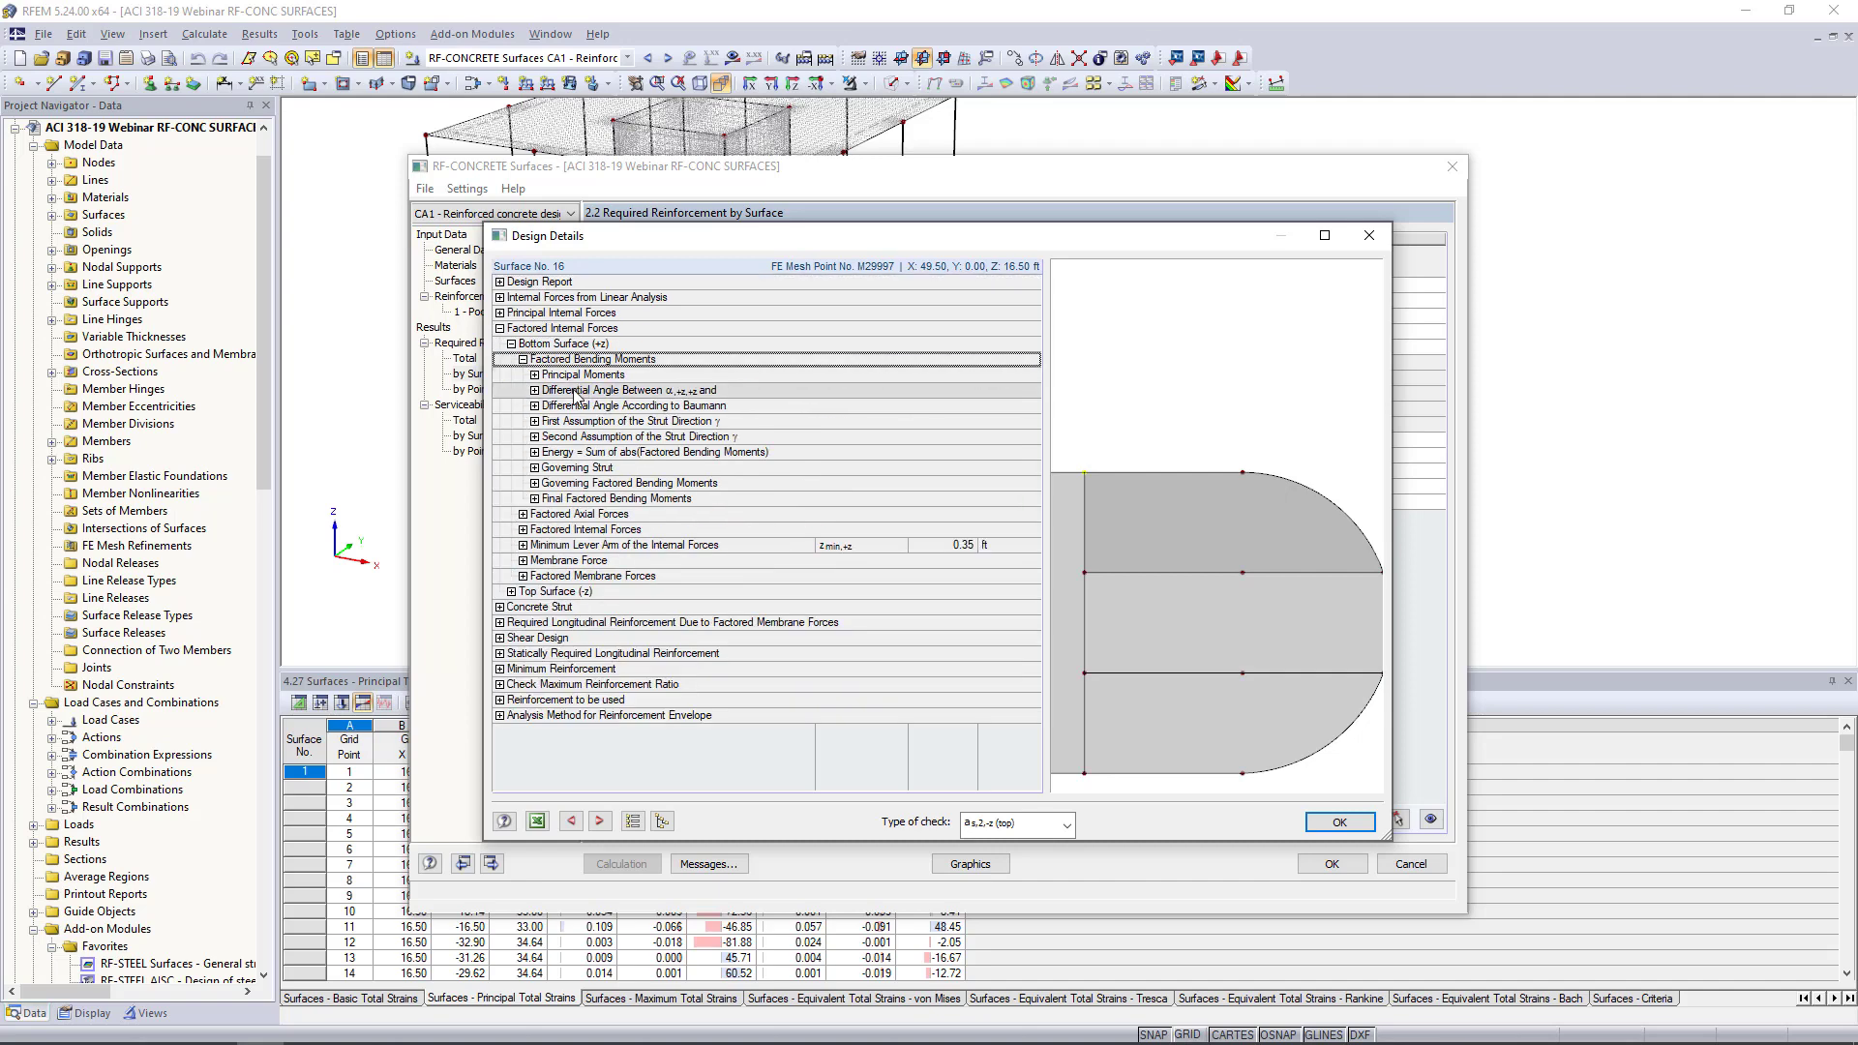
{"action": "left_click", "coordinate": [534, 374]}
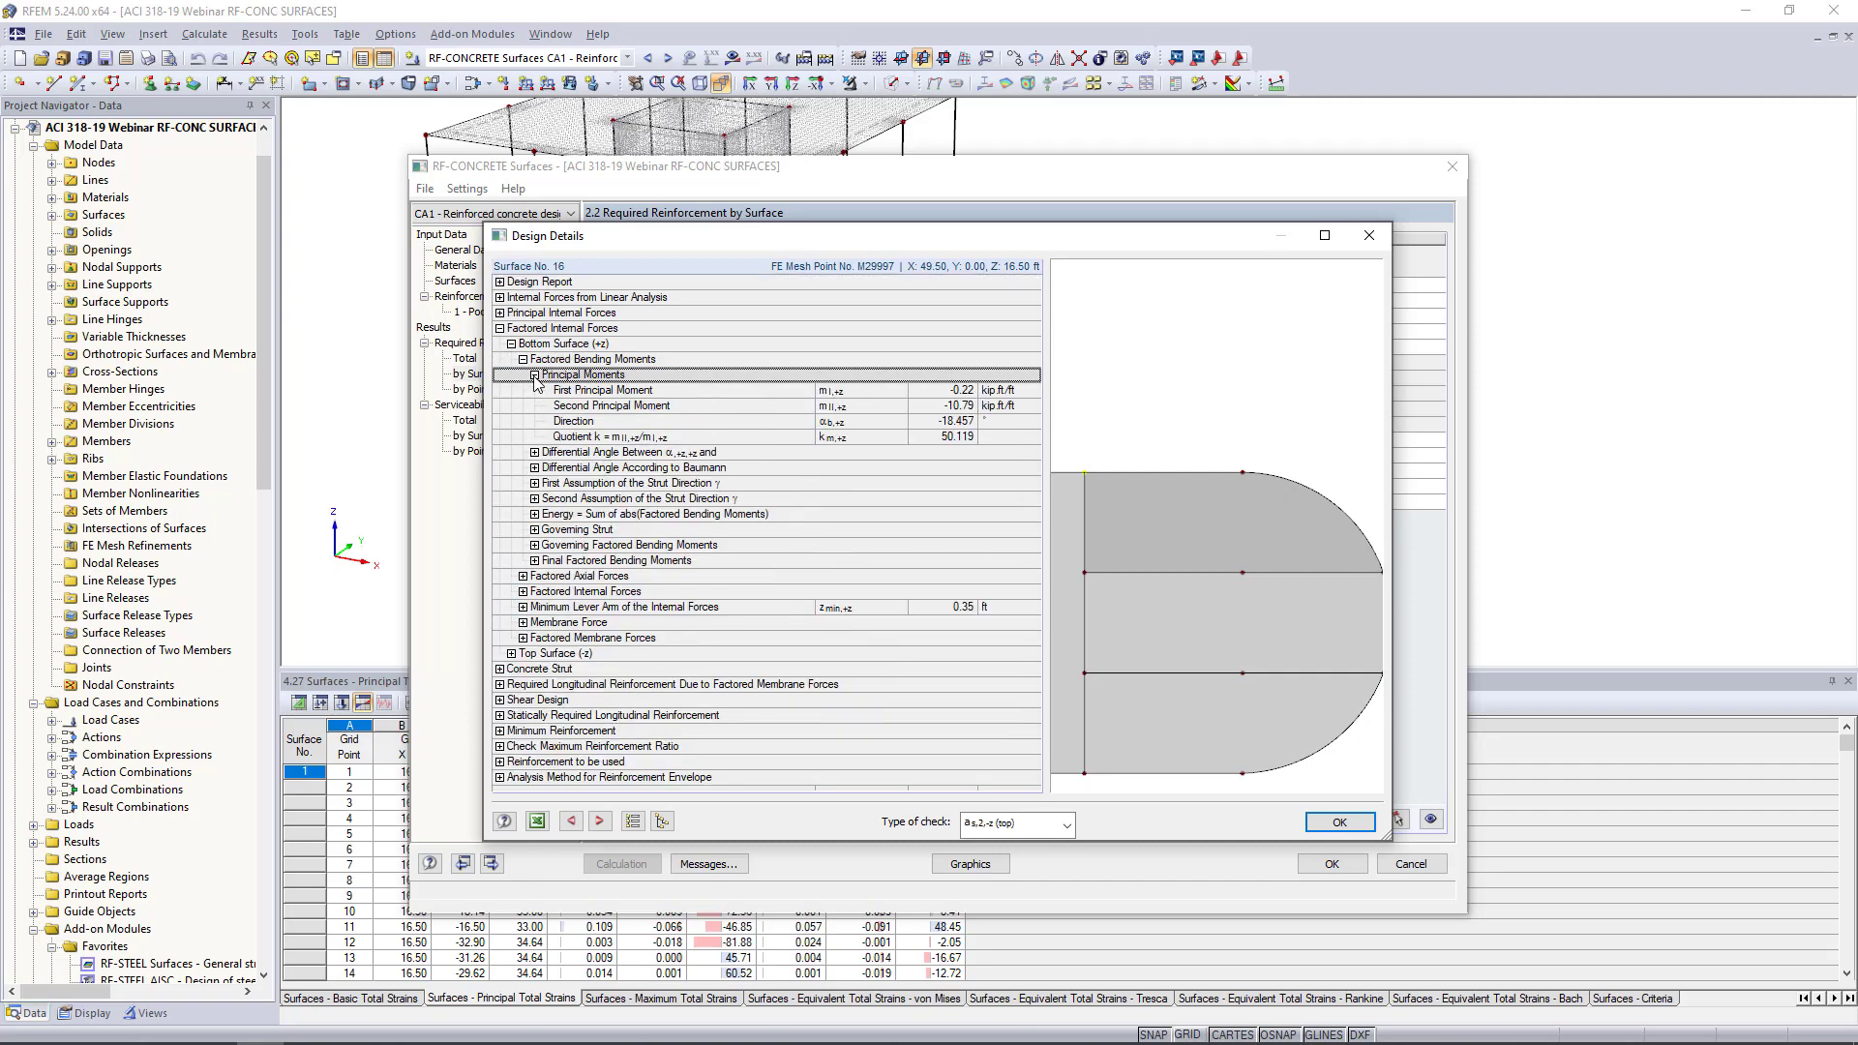
{"action": "left_click", "coordinate": [534, 452]}
{"action": "scroll", "coordinate": [527, 515], "scroll_direction": "down", "scroll_amount": 1}
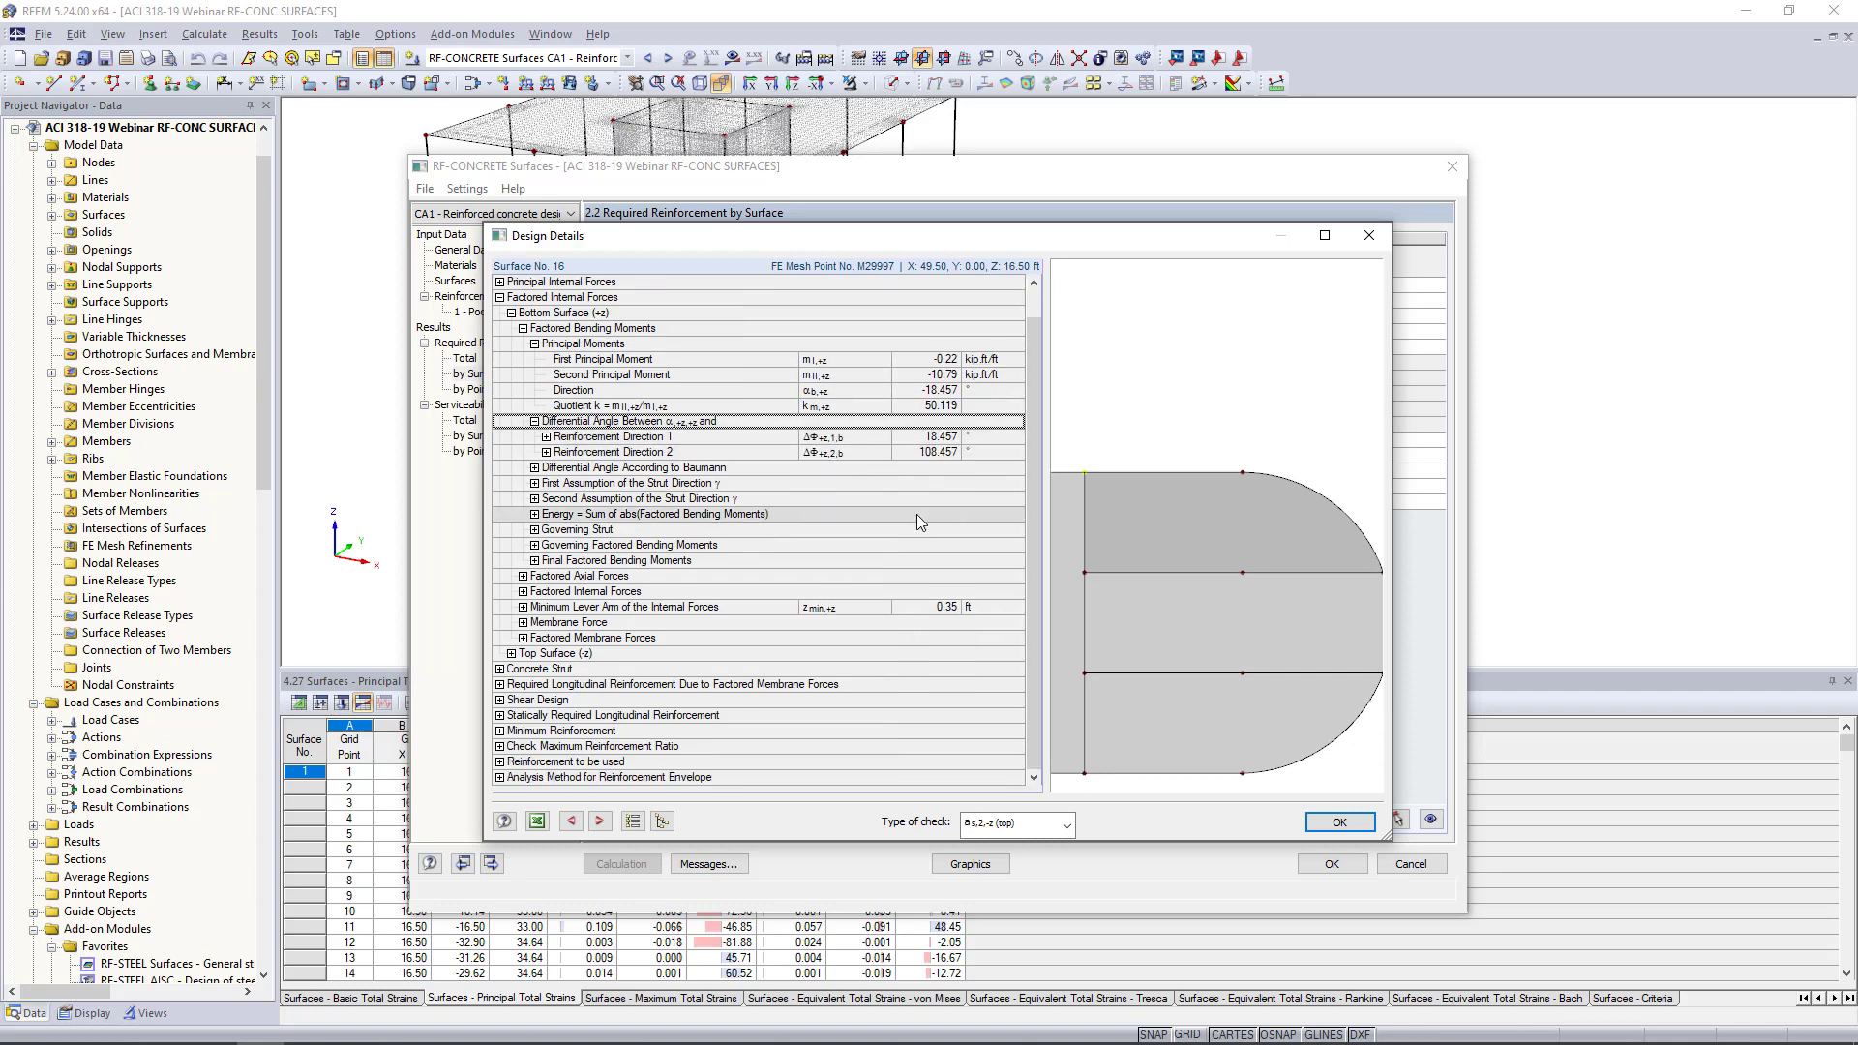
Examine the shear design details, including the design shear strength without shear reinforcement, and the available types of check, and close the details
{"action": "left_click", "coordinate": [501, 700]}
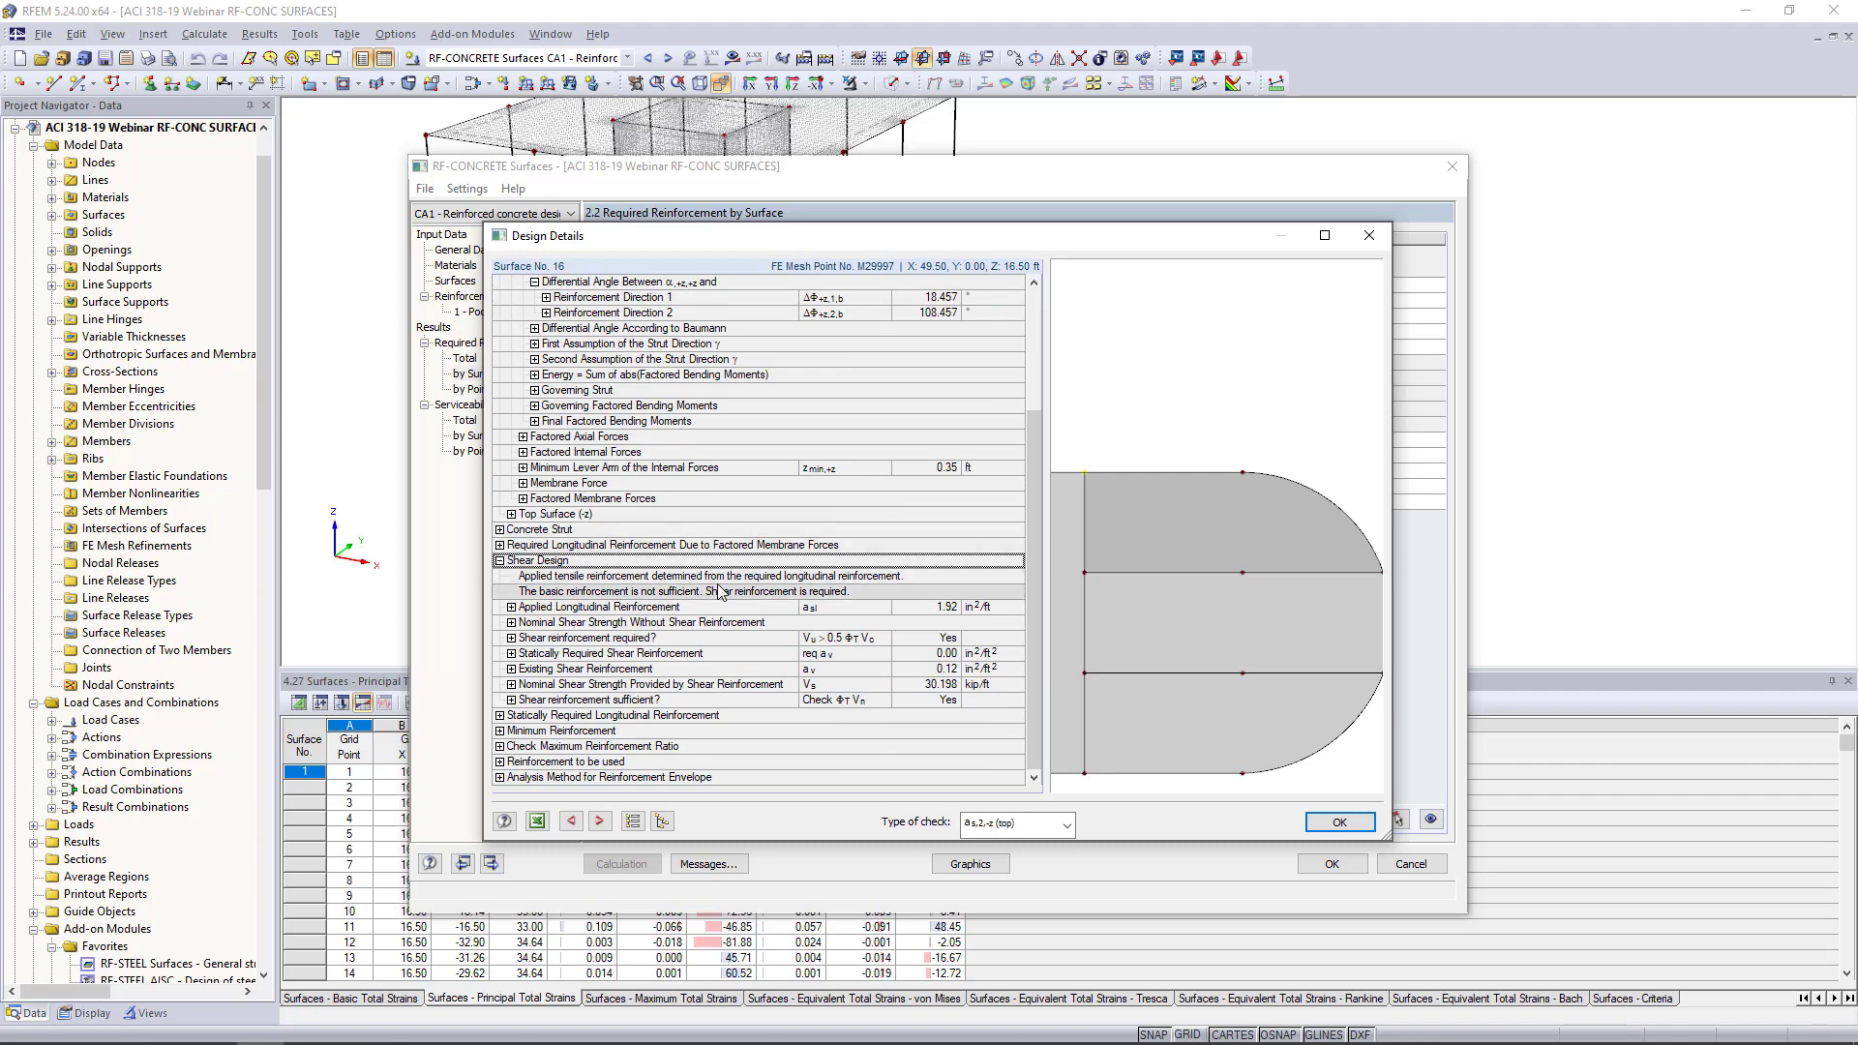
{"action": "left_click", "coordinate": [510, 638]}
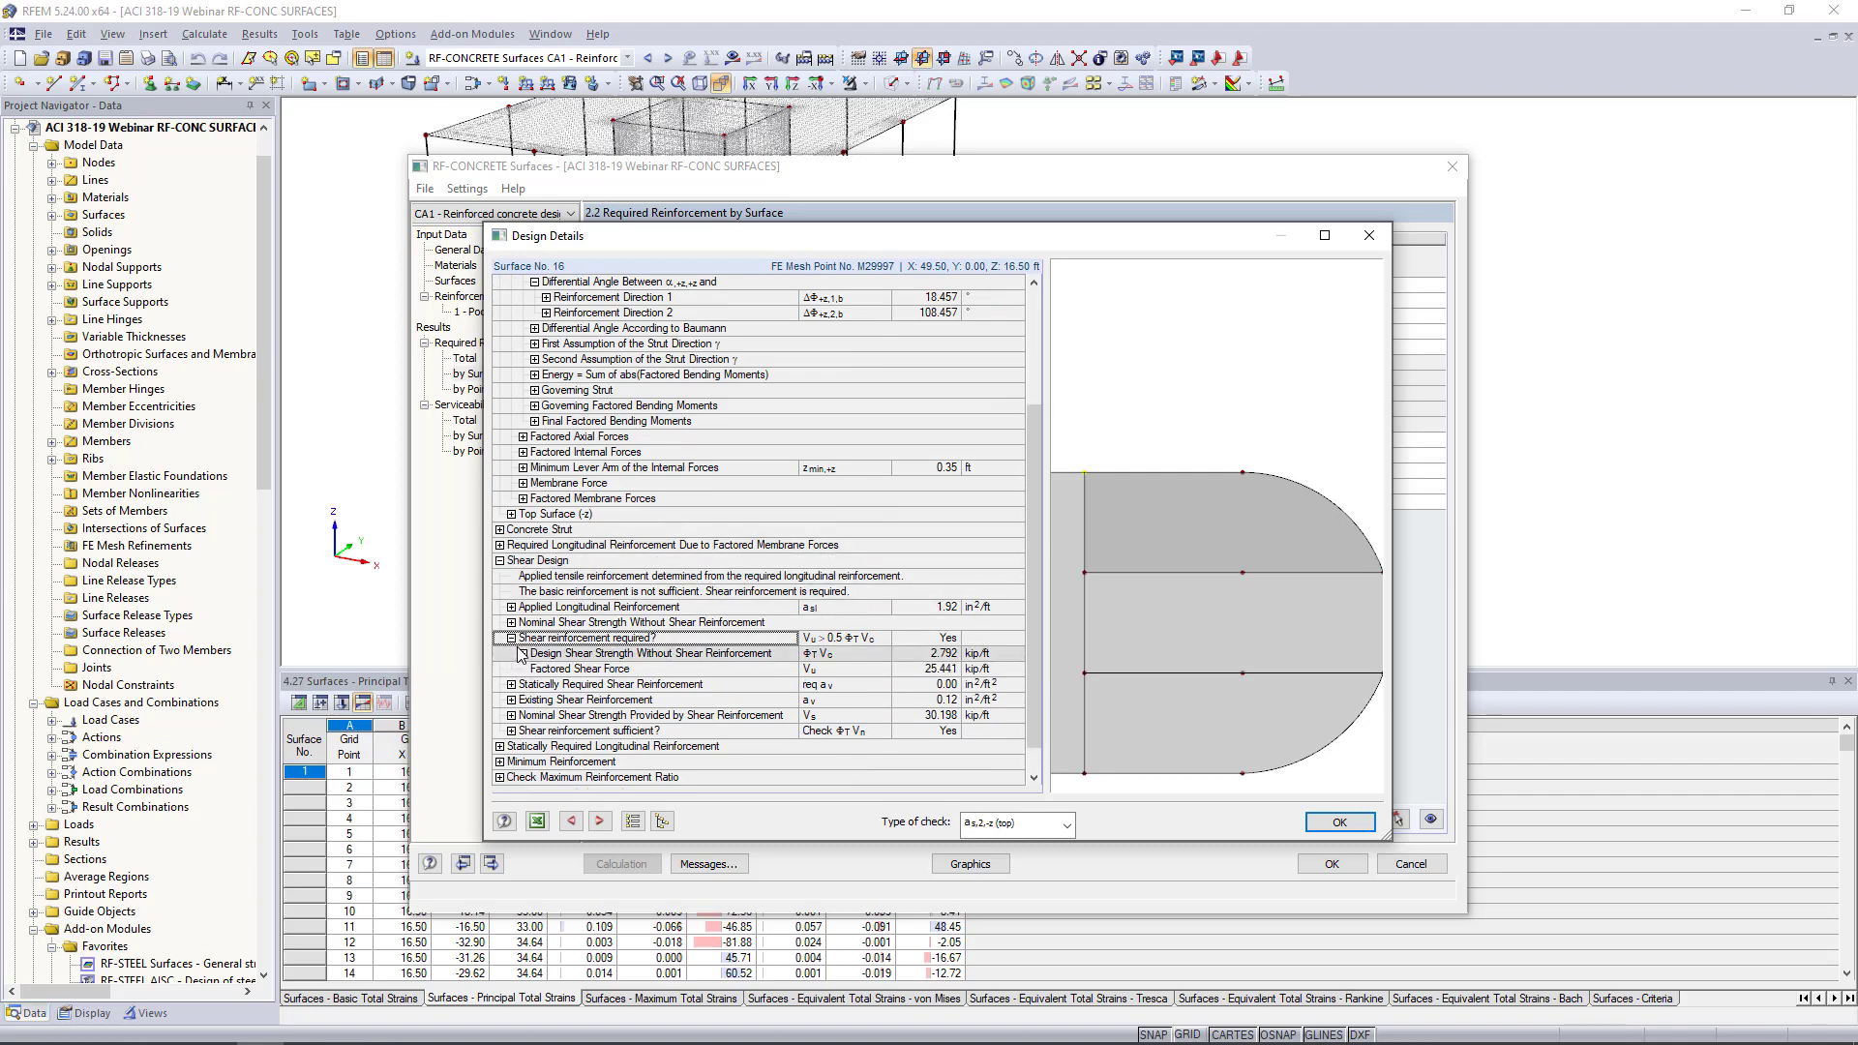
{"action": "left_click", "coordinate": [522, 654]}
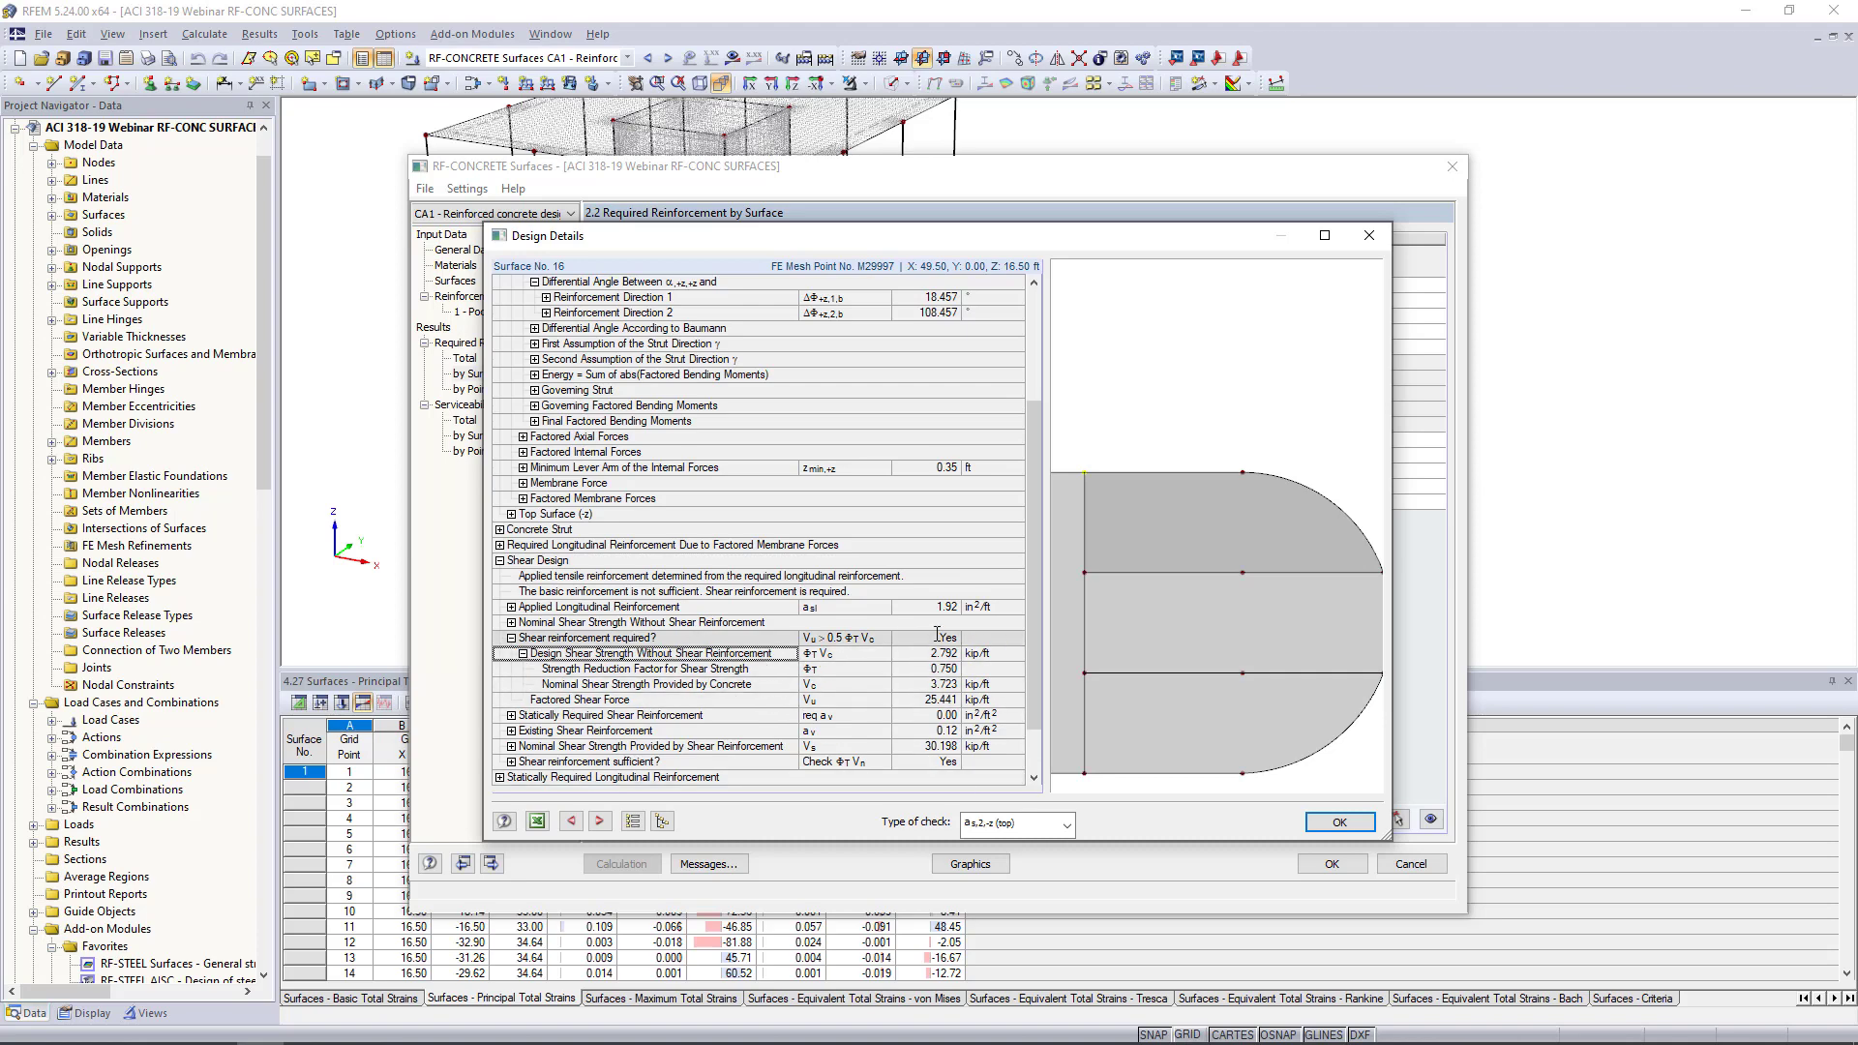
{"action": "scroll", "coordinate": [937, 634], "scroll_direction": "down", "scroll_amount": 2}
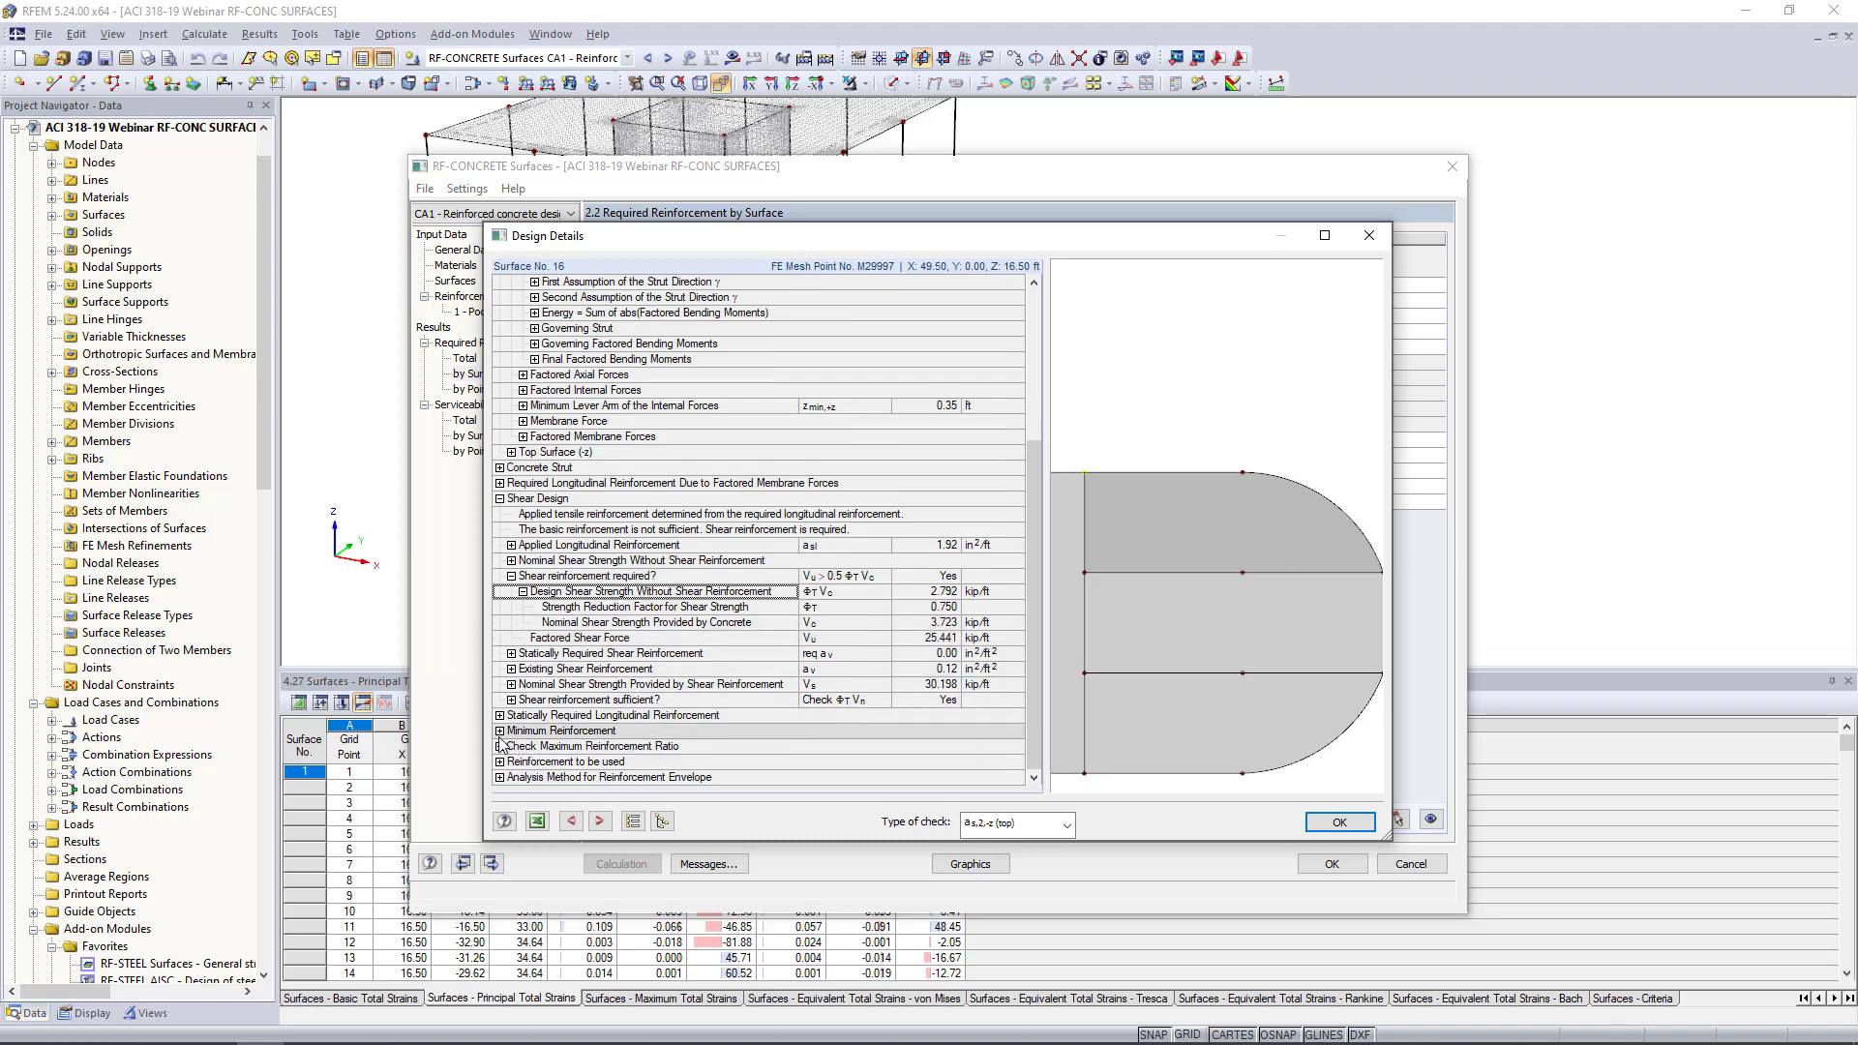
{"action": "left_click", "coordinate": [1070, 828]}
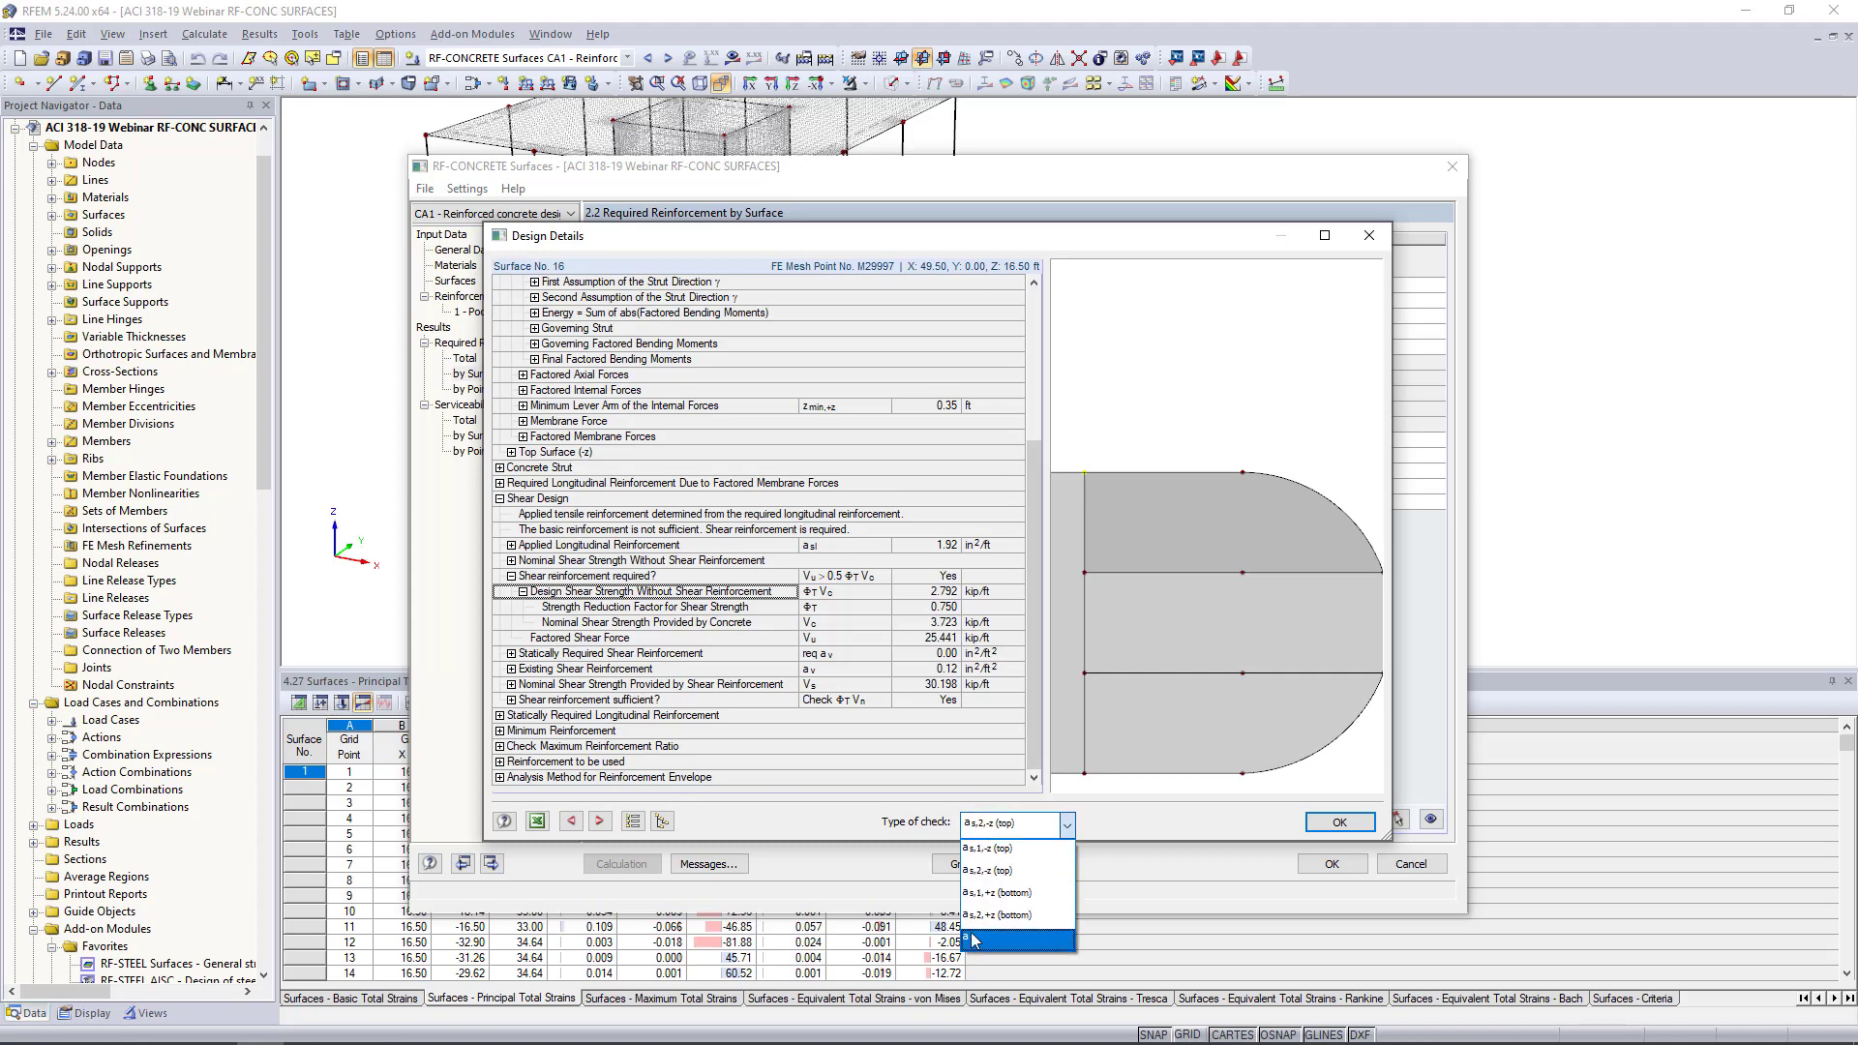
{"action": "left_click", "coordinate": [839, 819]}
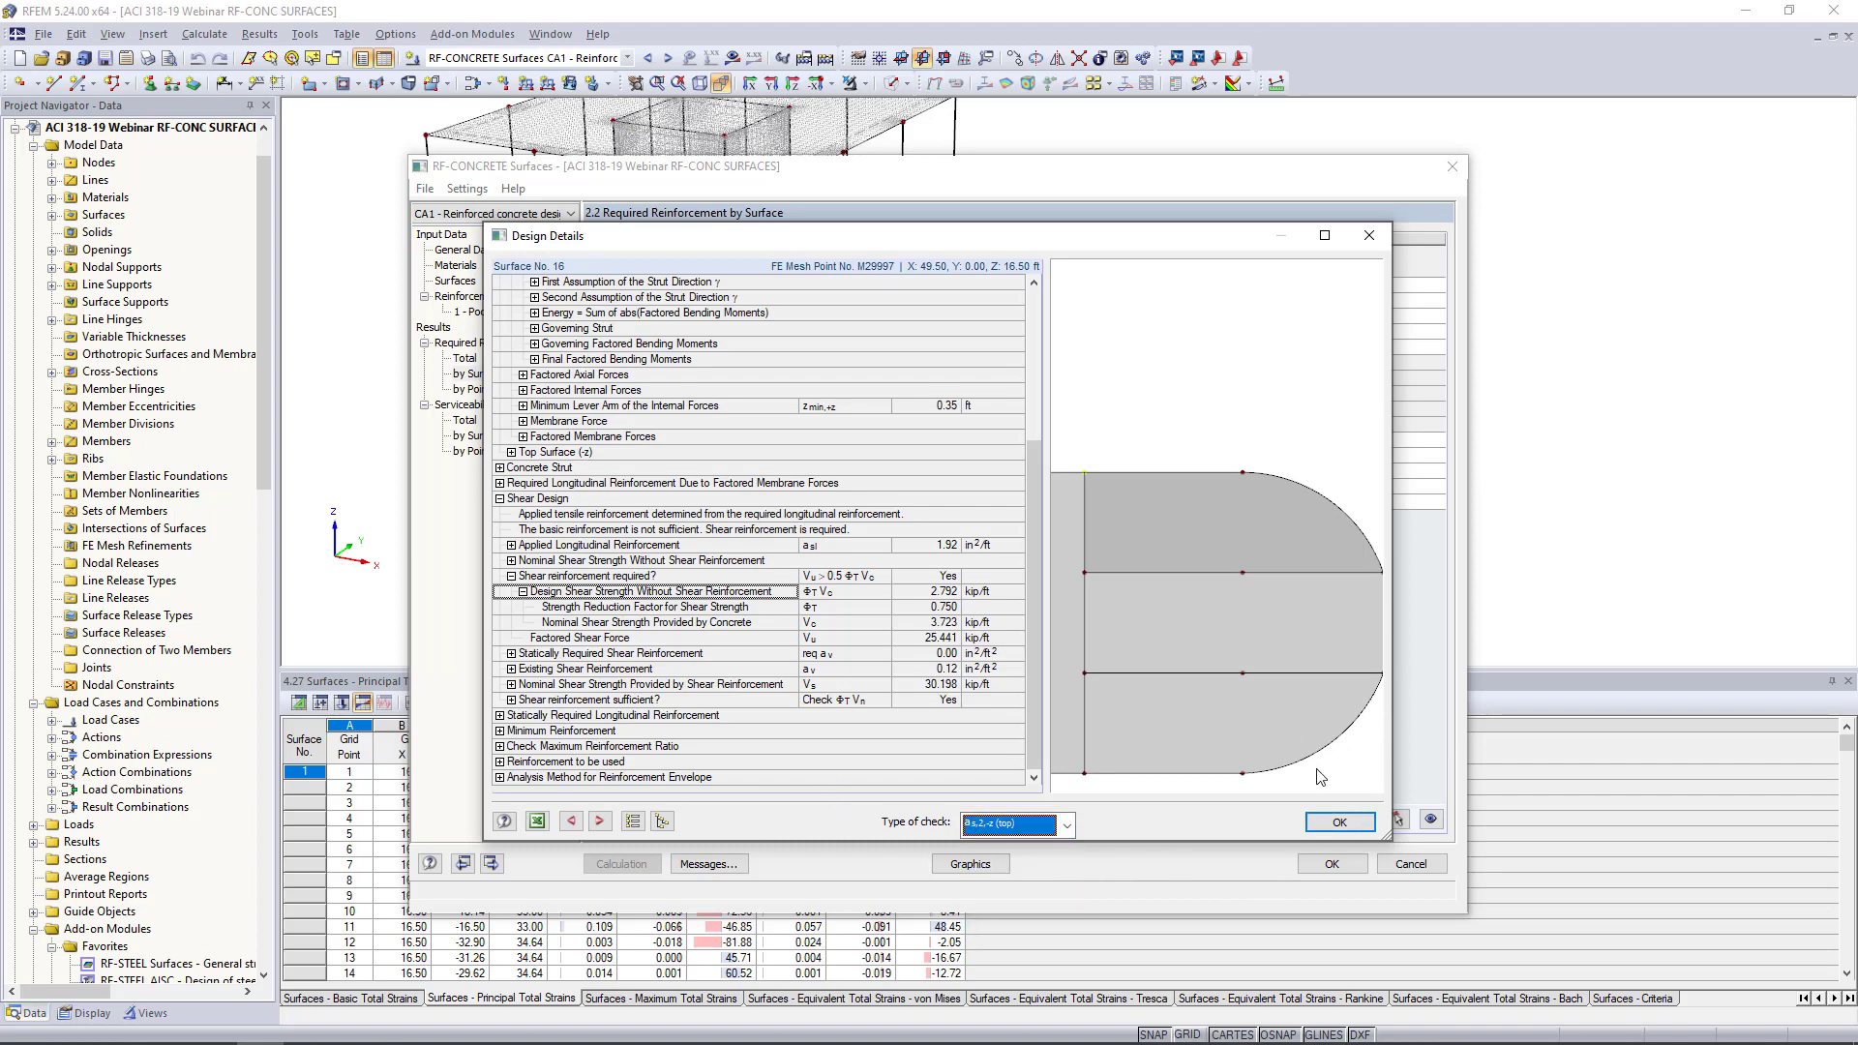
{"action": "left_click", "coordinate": [1368, 235]}
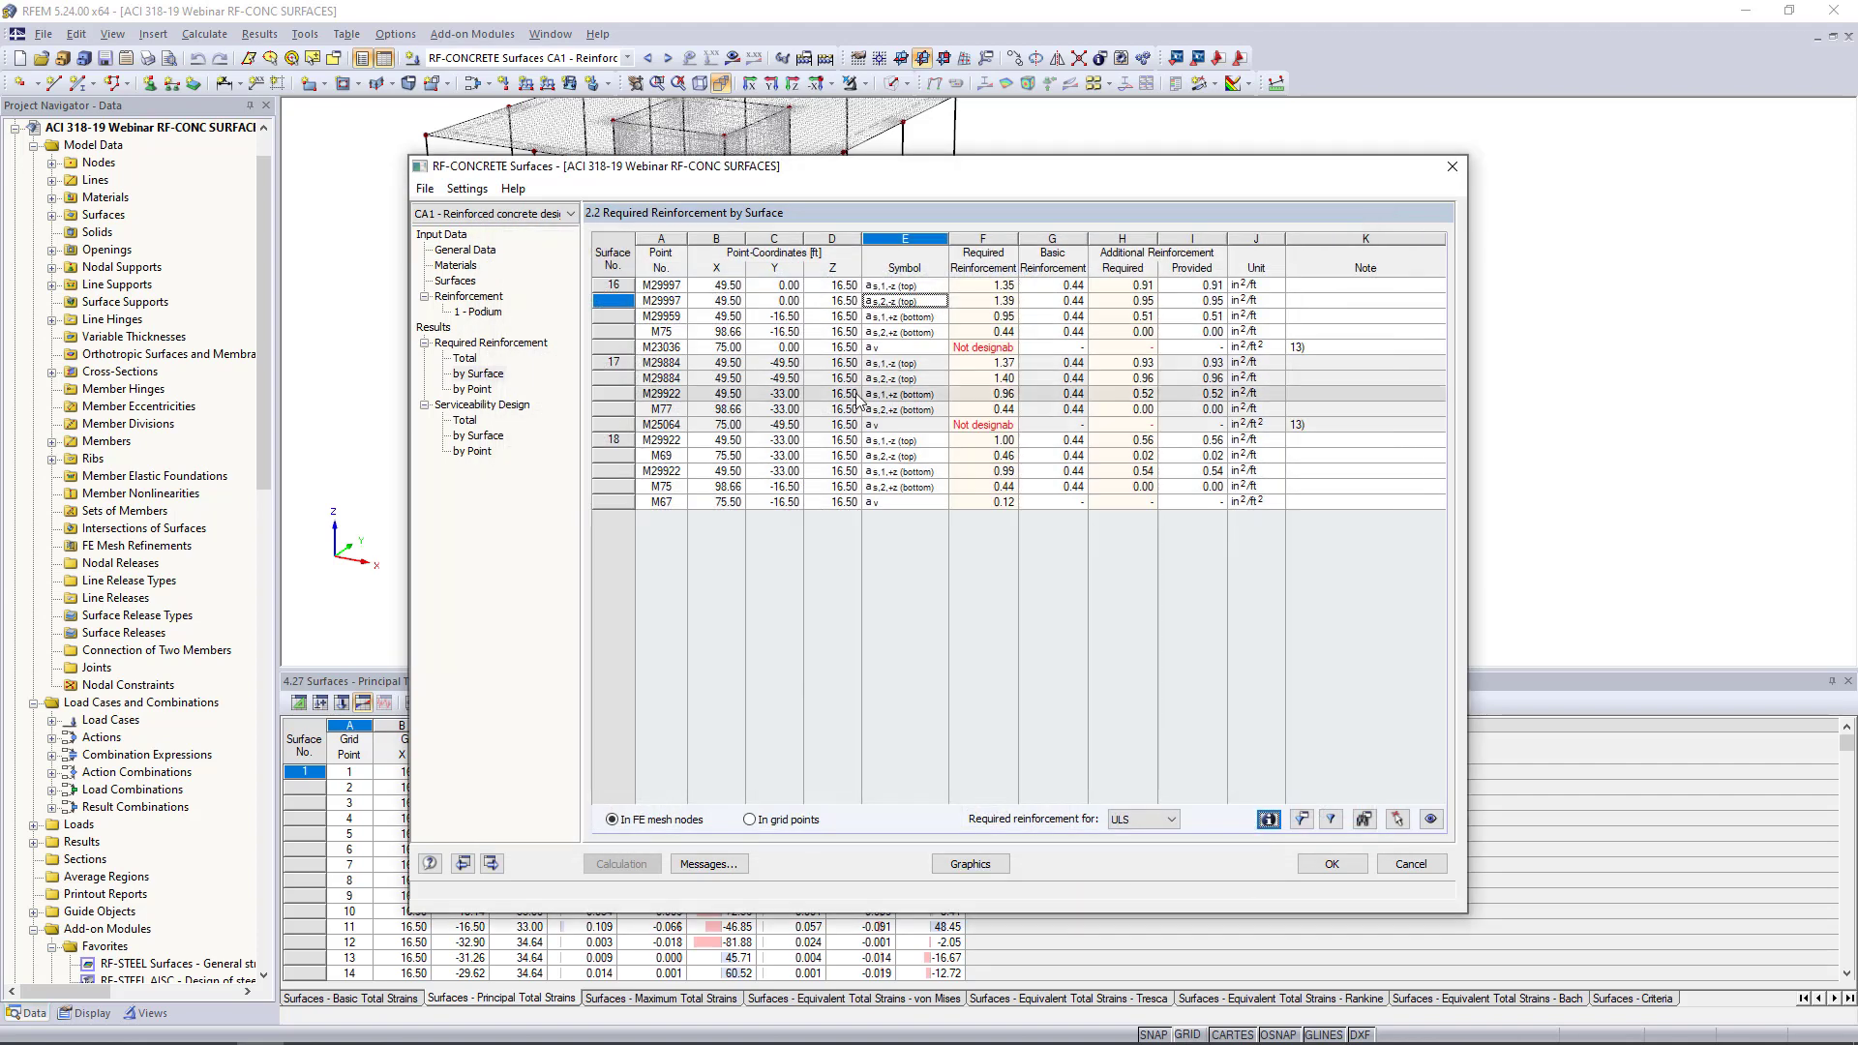
Examine the serviceability design results in total and by surface, with surface 16's deformation, bar spacing and crack width checks
{"action": "left_click", "coordinate": [465, 420]}
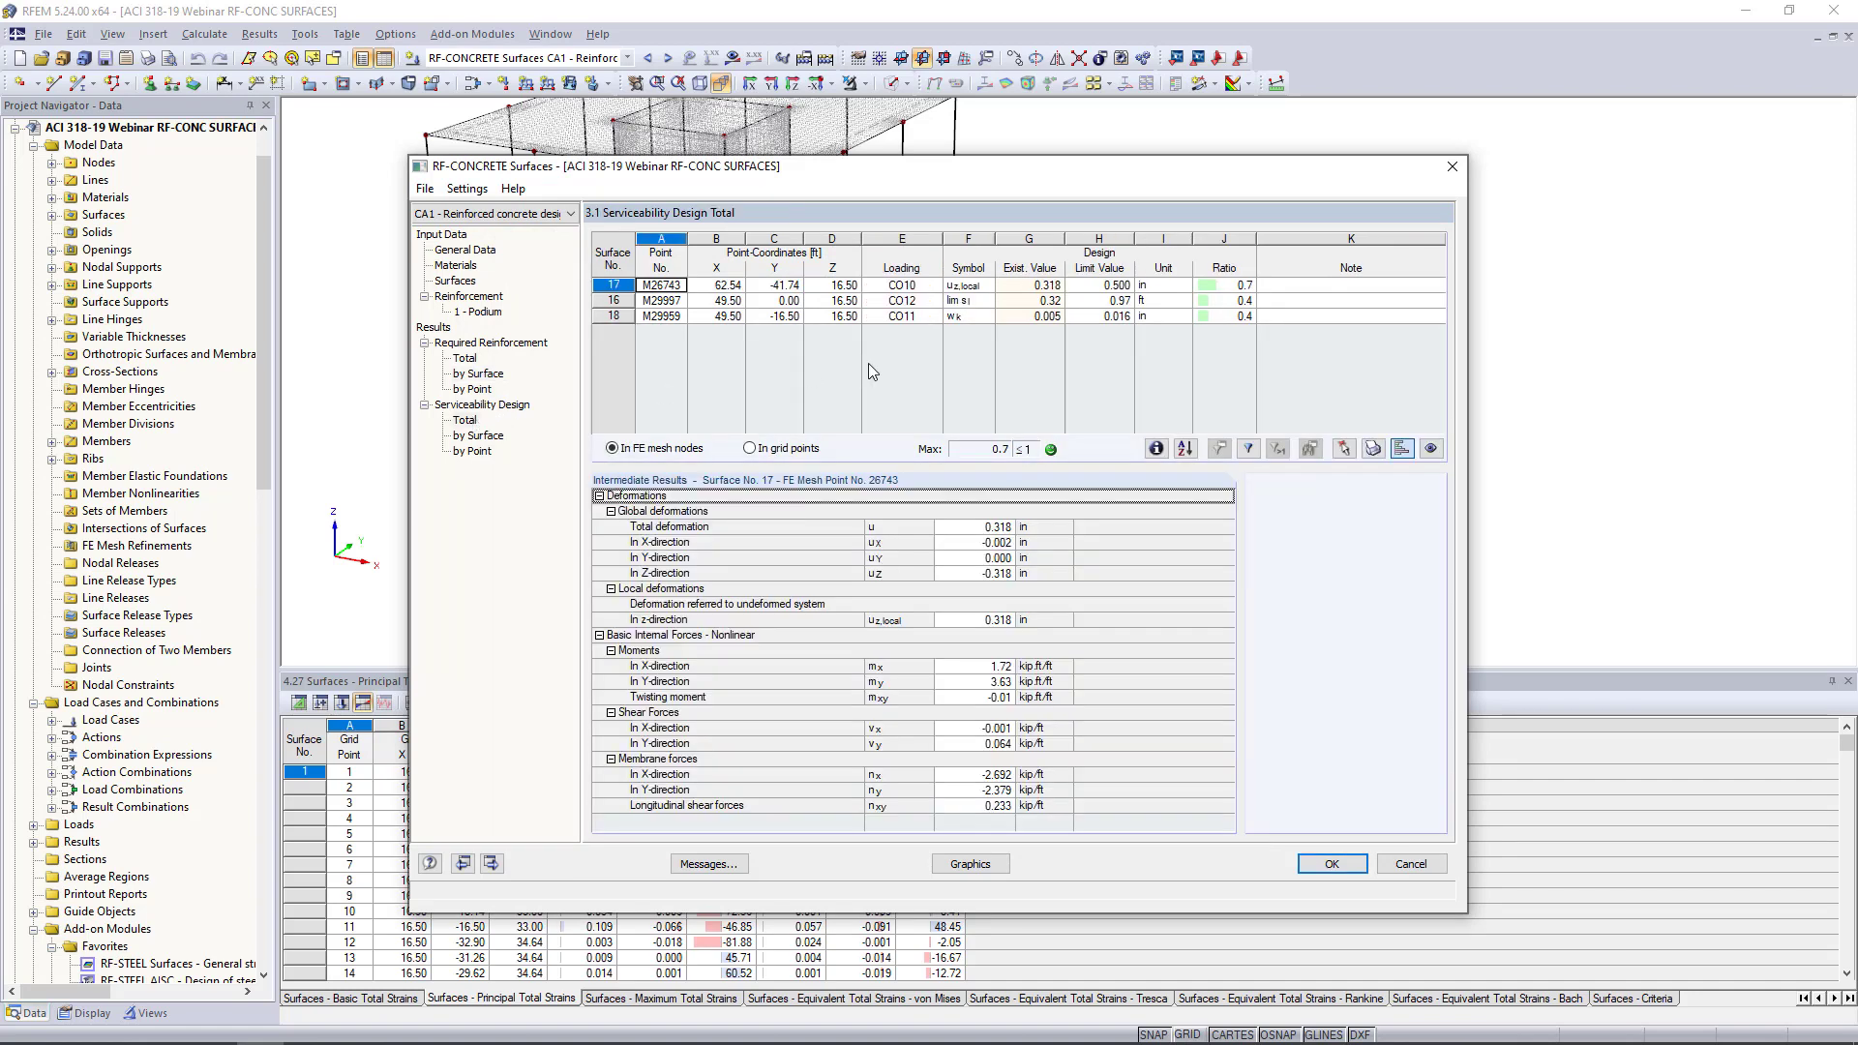
{"action": "left_click", "coordinate": [476, 437]}
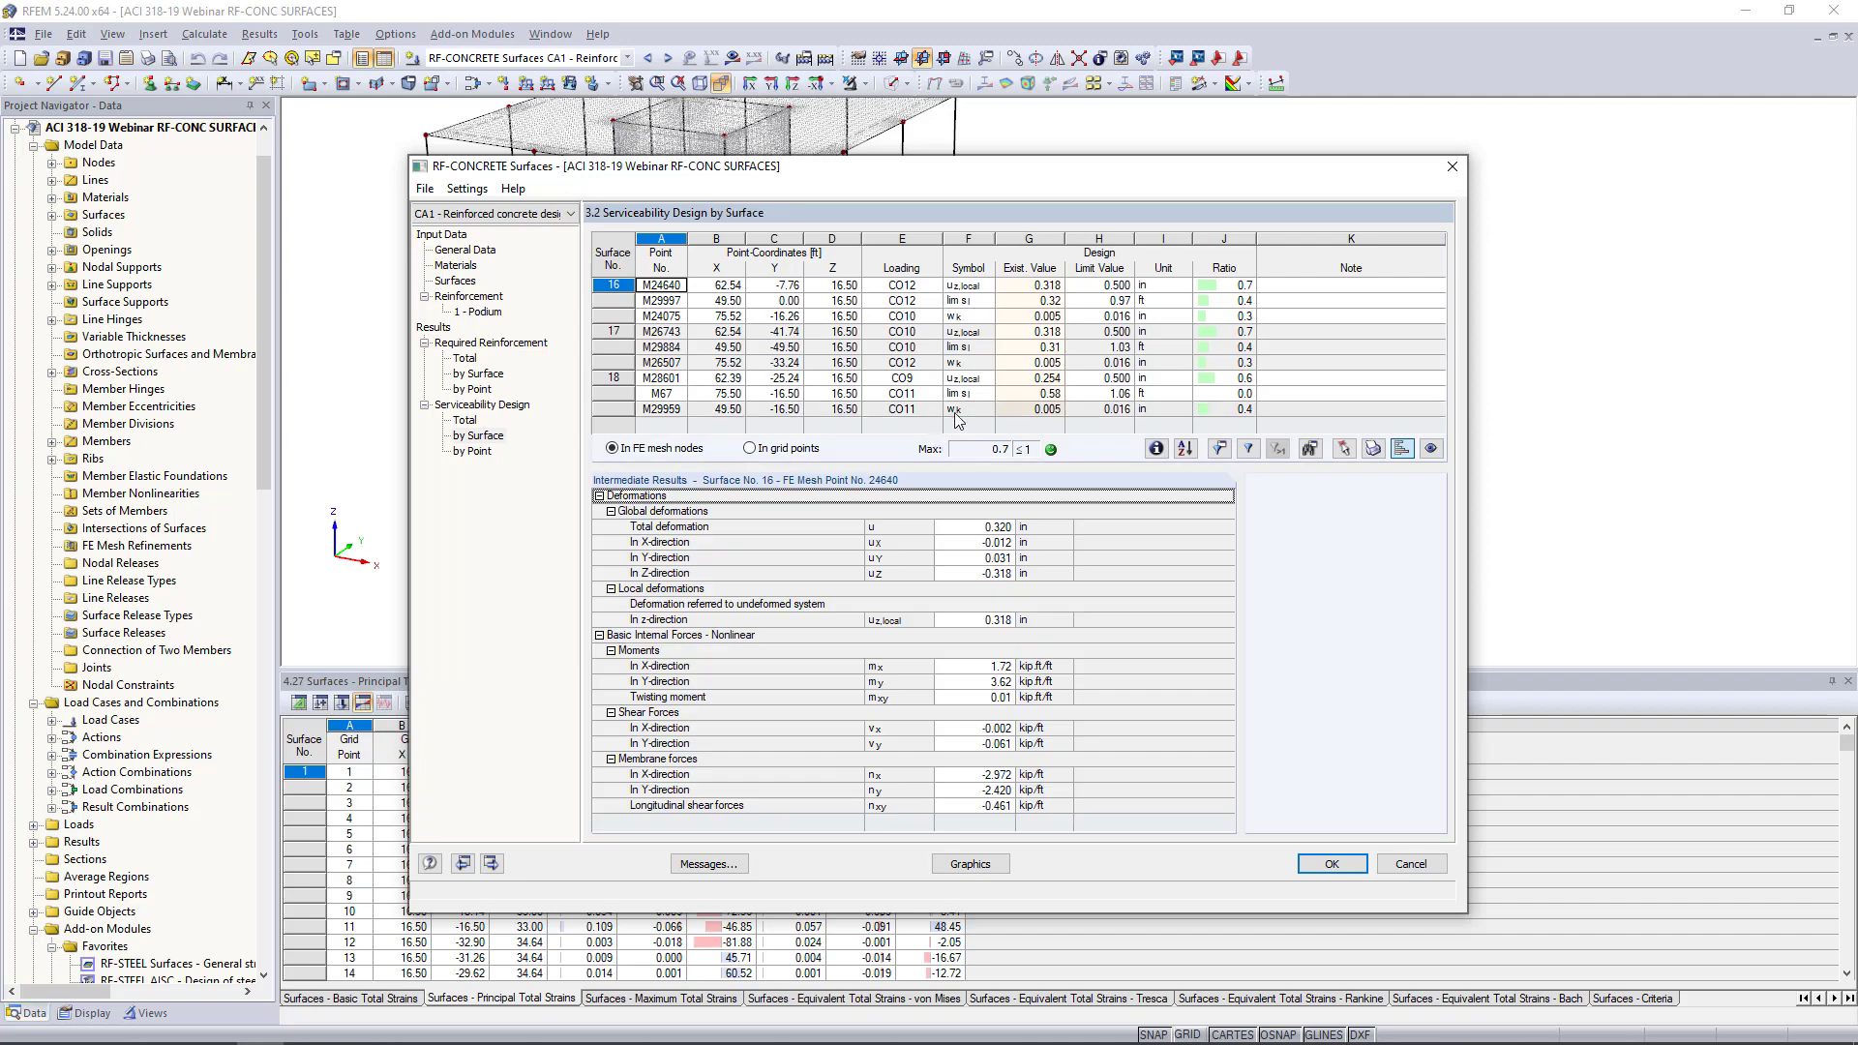
{"action": "left_click", "coordinate": [1016, 289]}
{"action": "left_click", "coordinate": [1025, 302]}
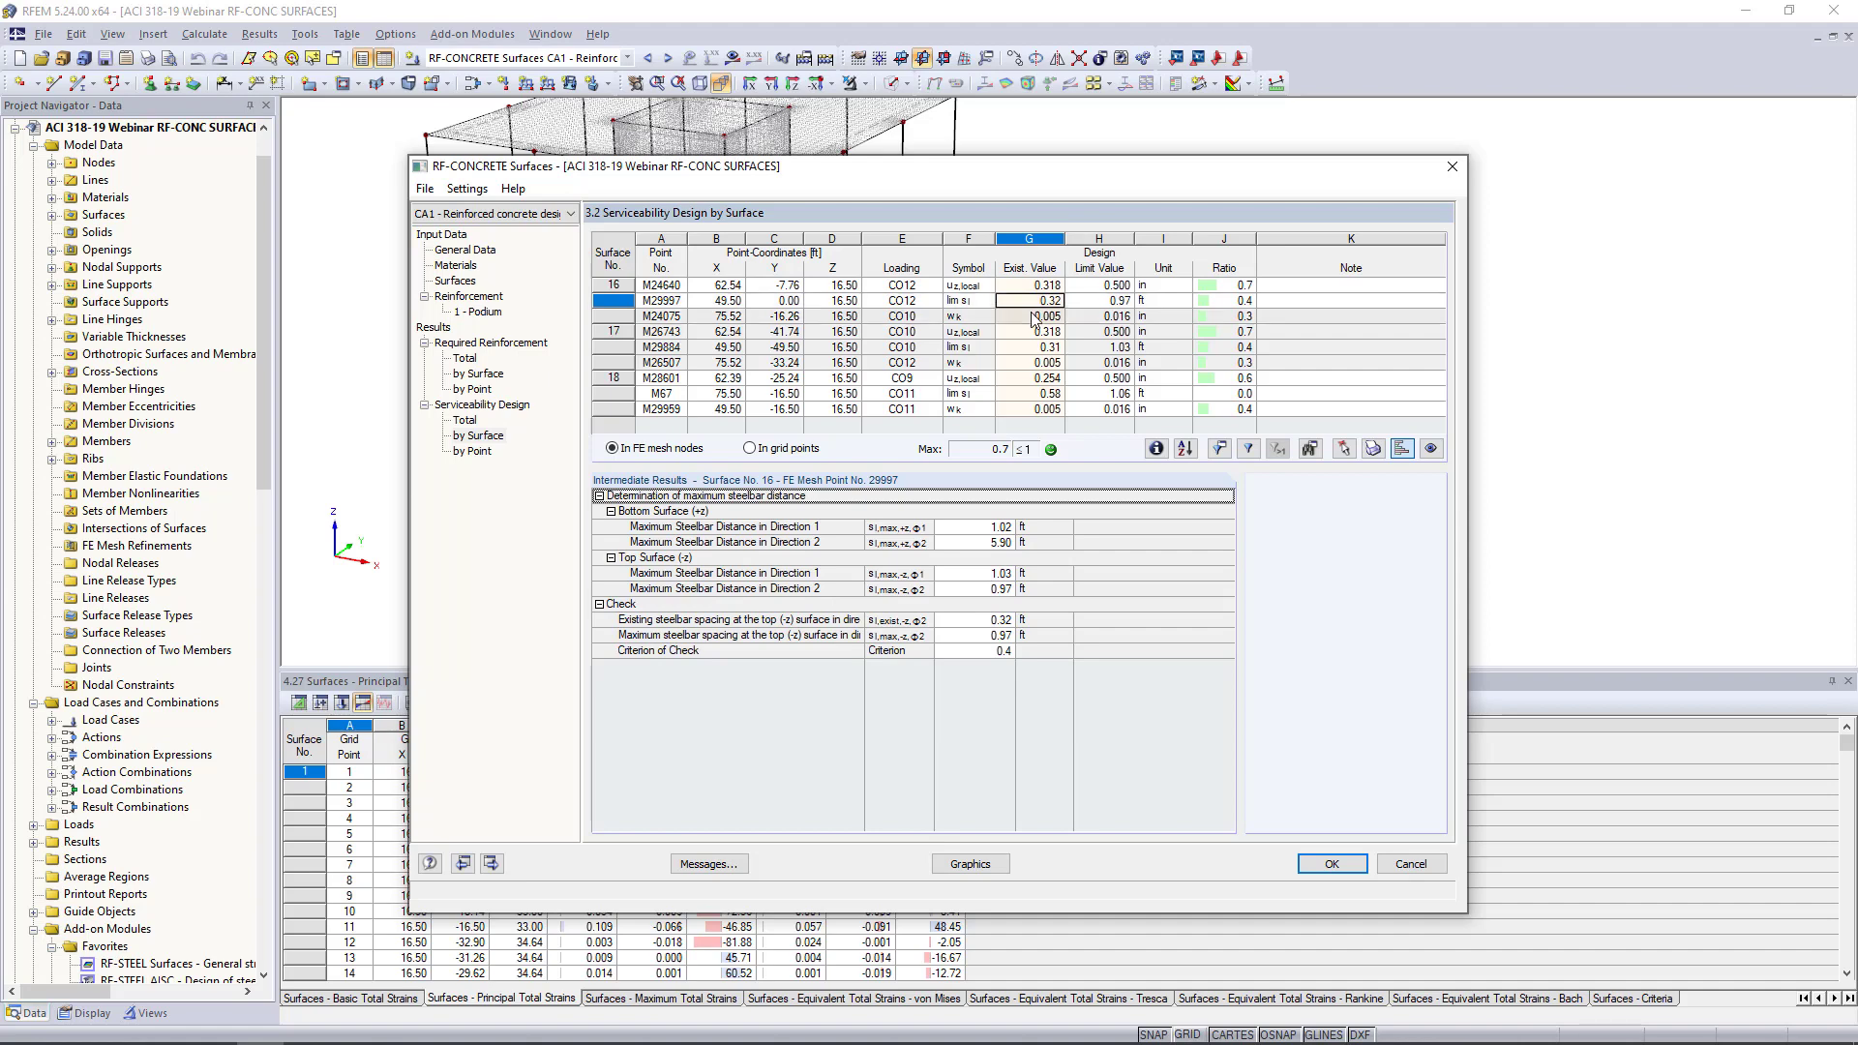
{"action": "left_click", "coordinate": [1034, 317]}
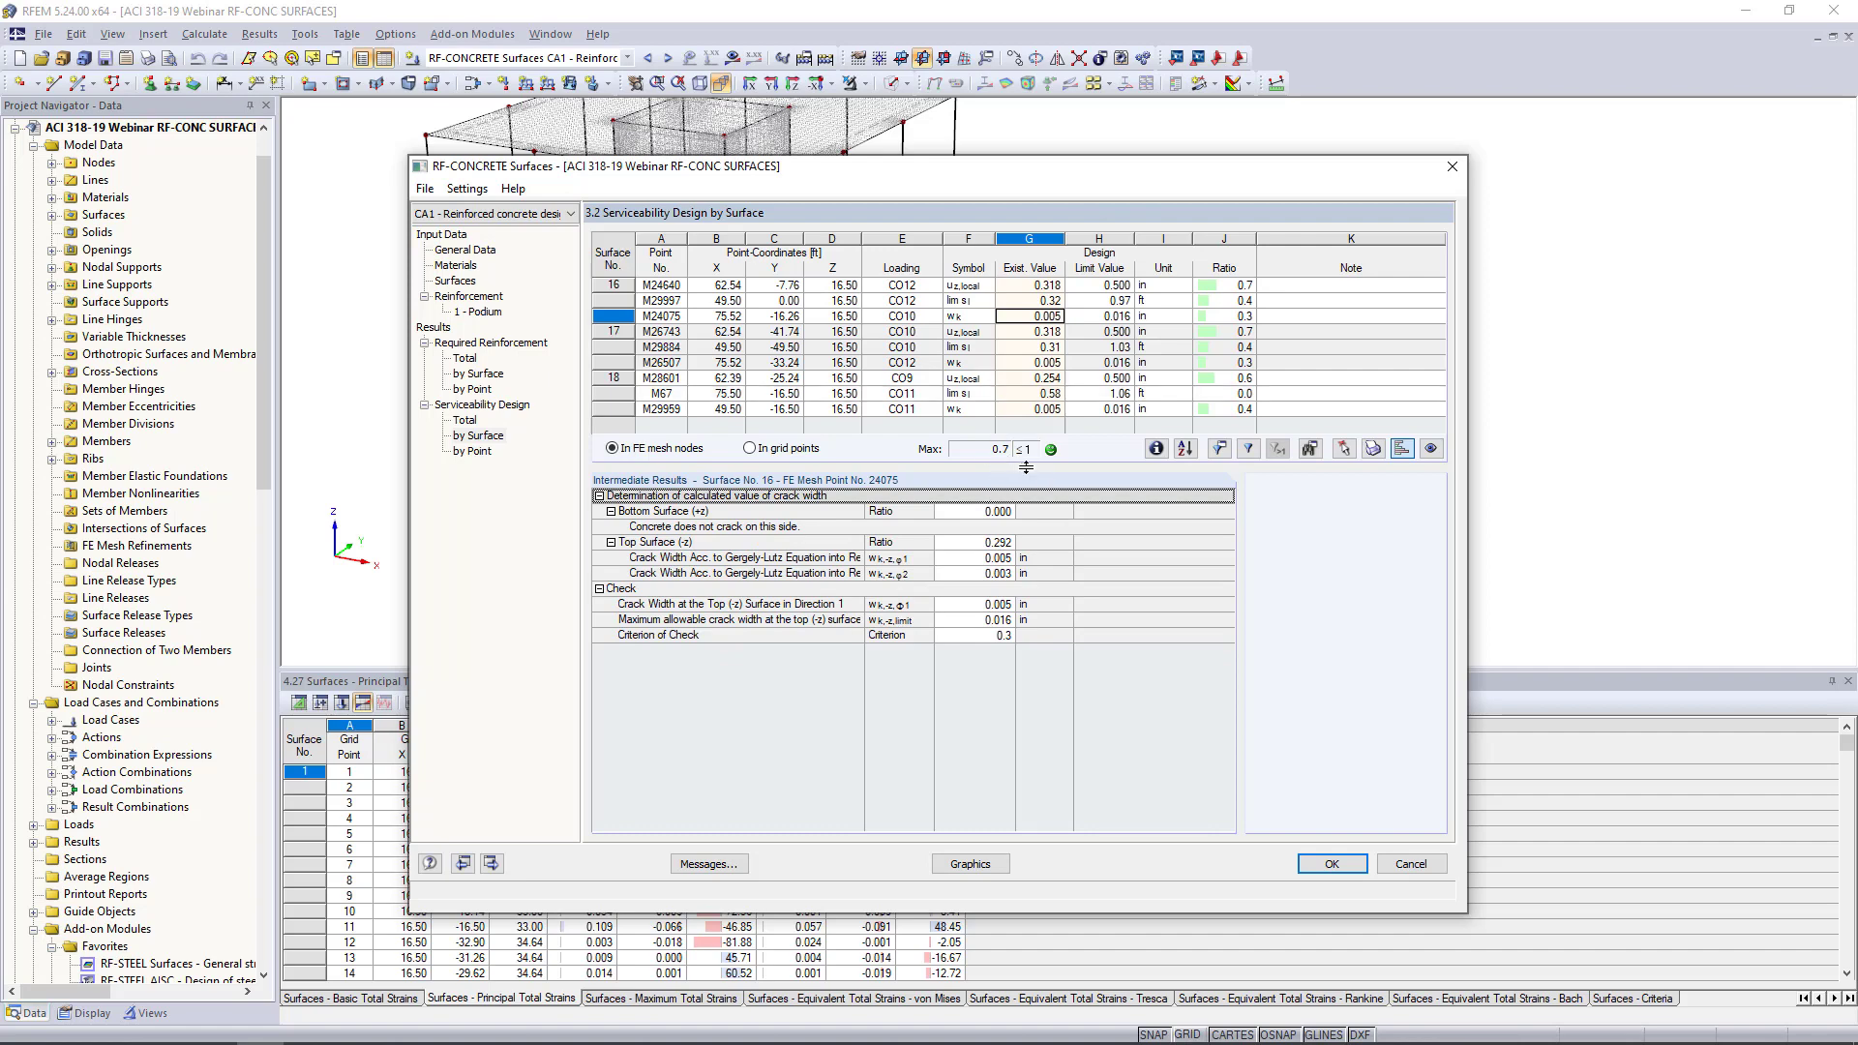
Open the design details of surface 16's crack width check, look through the available types of check, and close the details
{"action": "left_click", "coordinate": [1155, 449]}
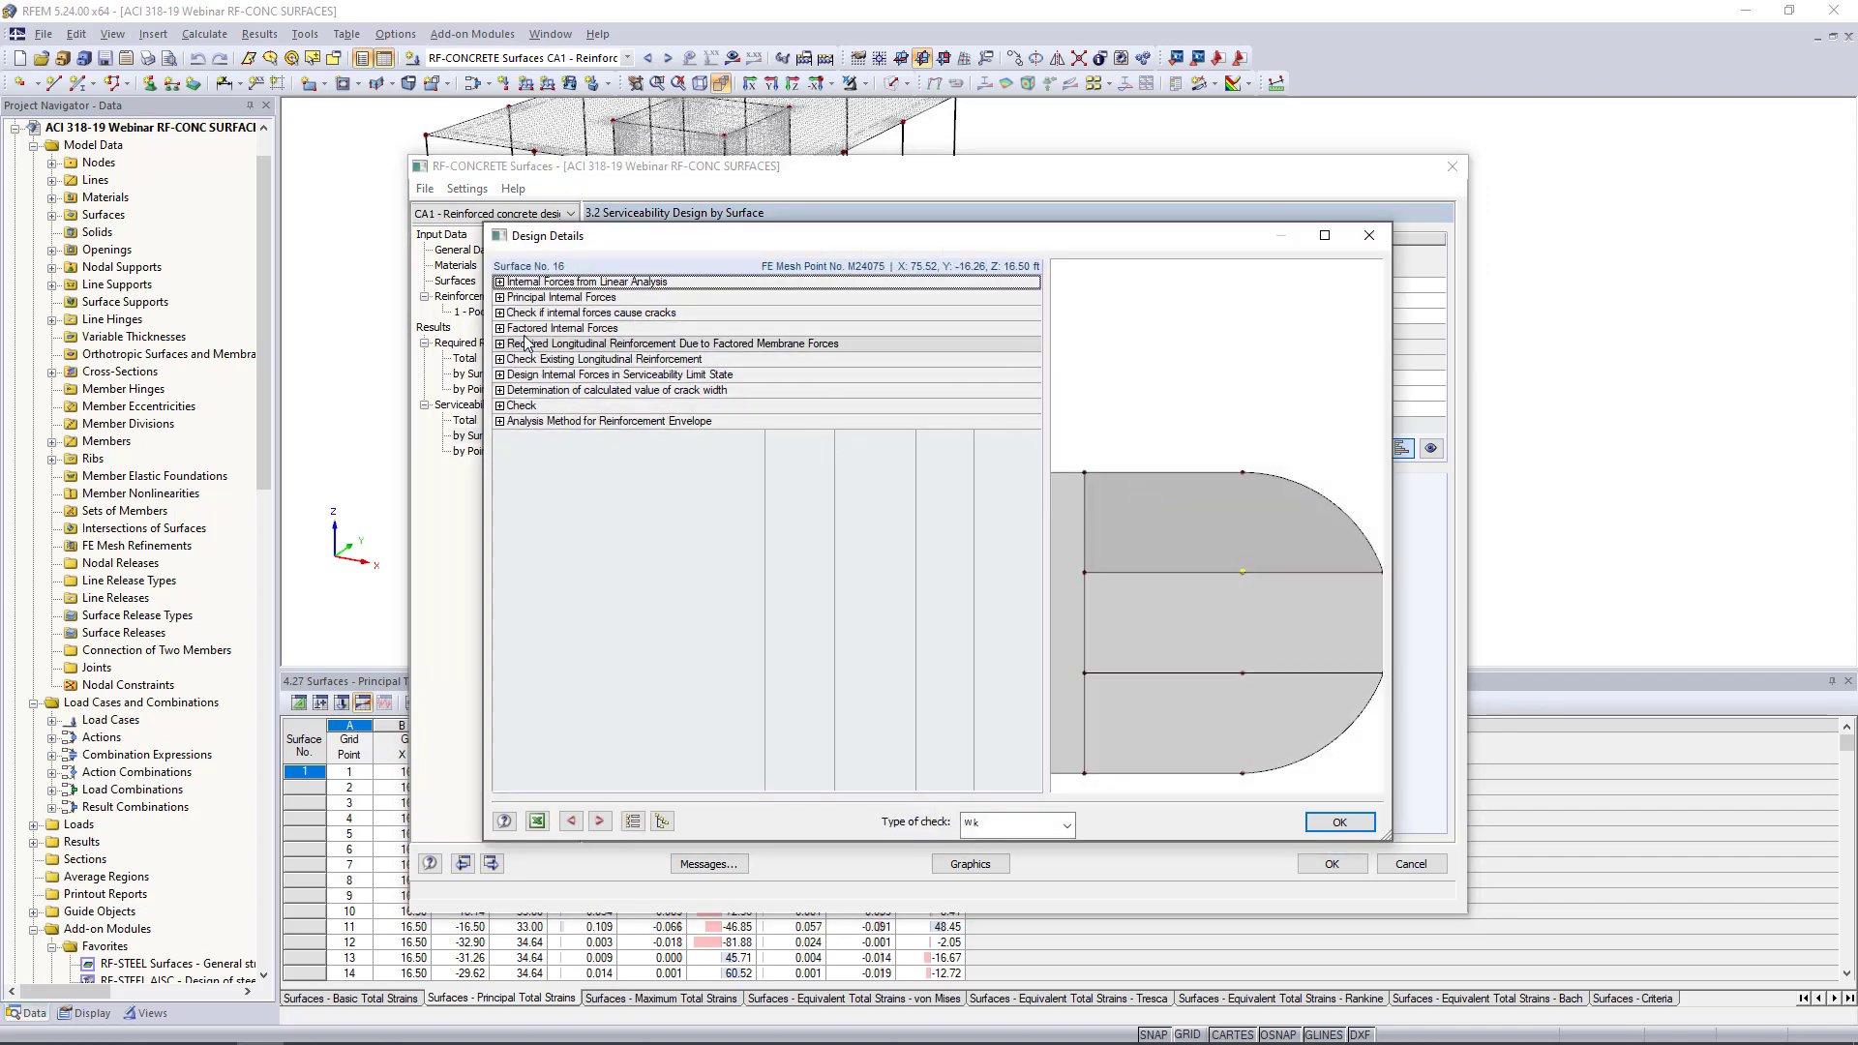
{"action": "left_click", "coordinate": [1024, 825]}
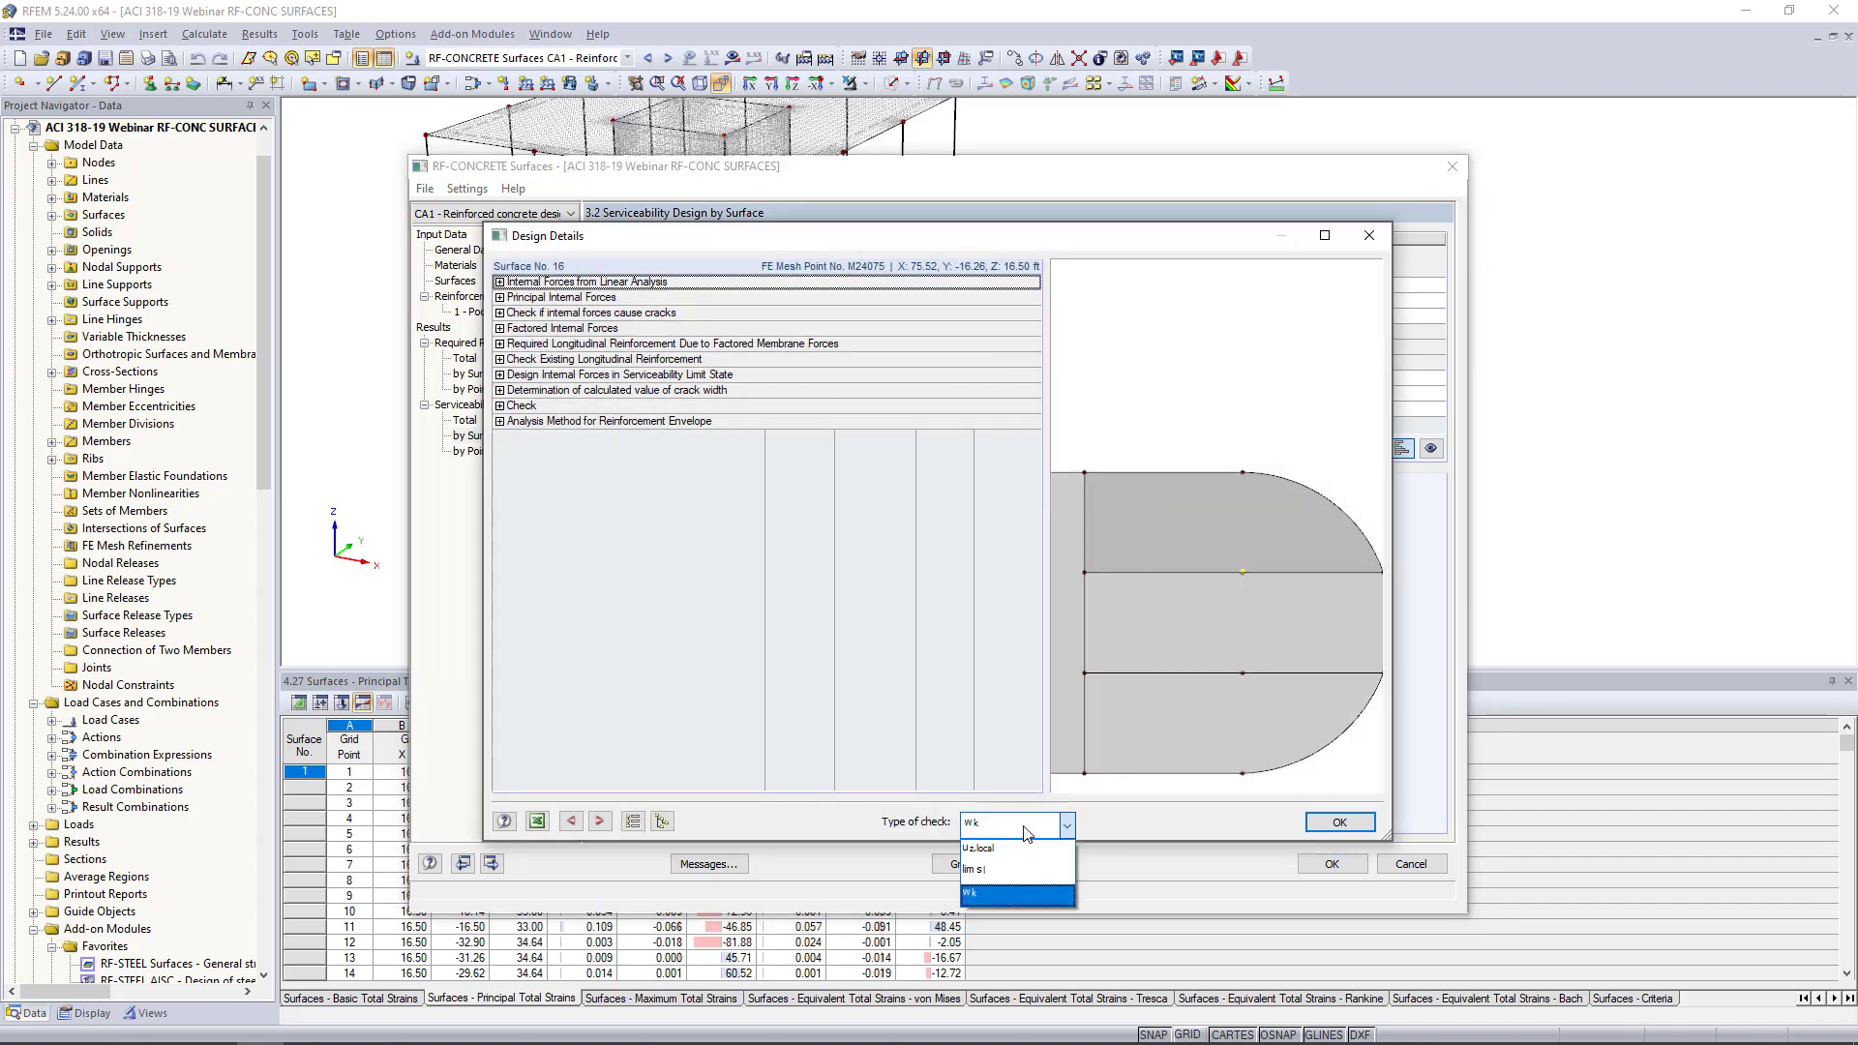
{"action": "left_click", "coordinate": [810, 500]}
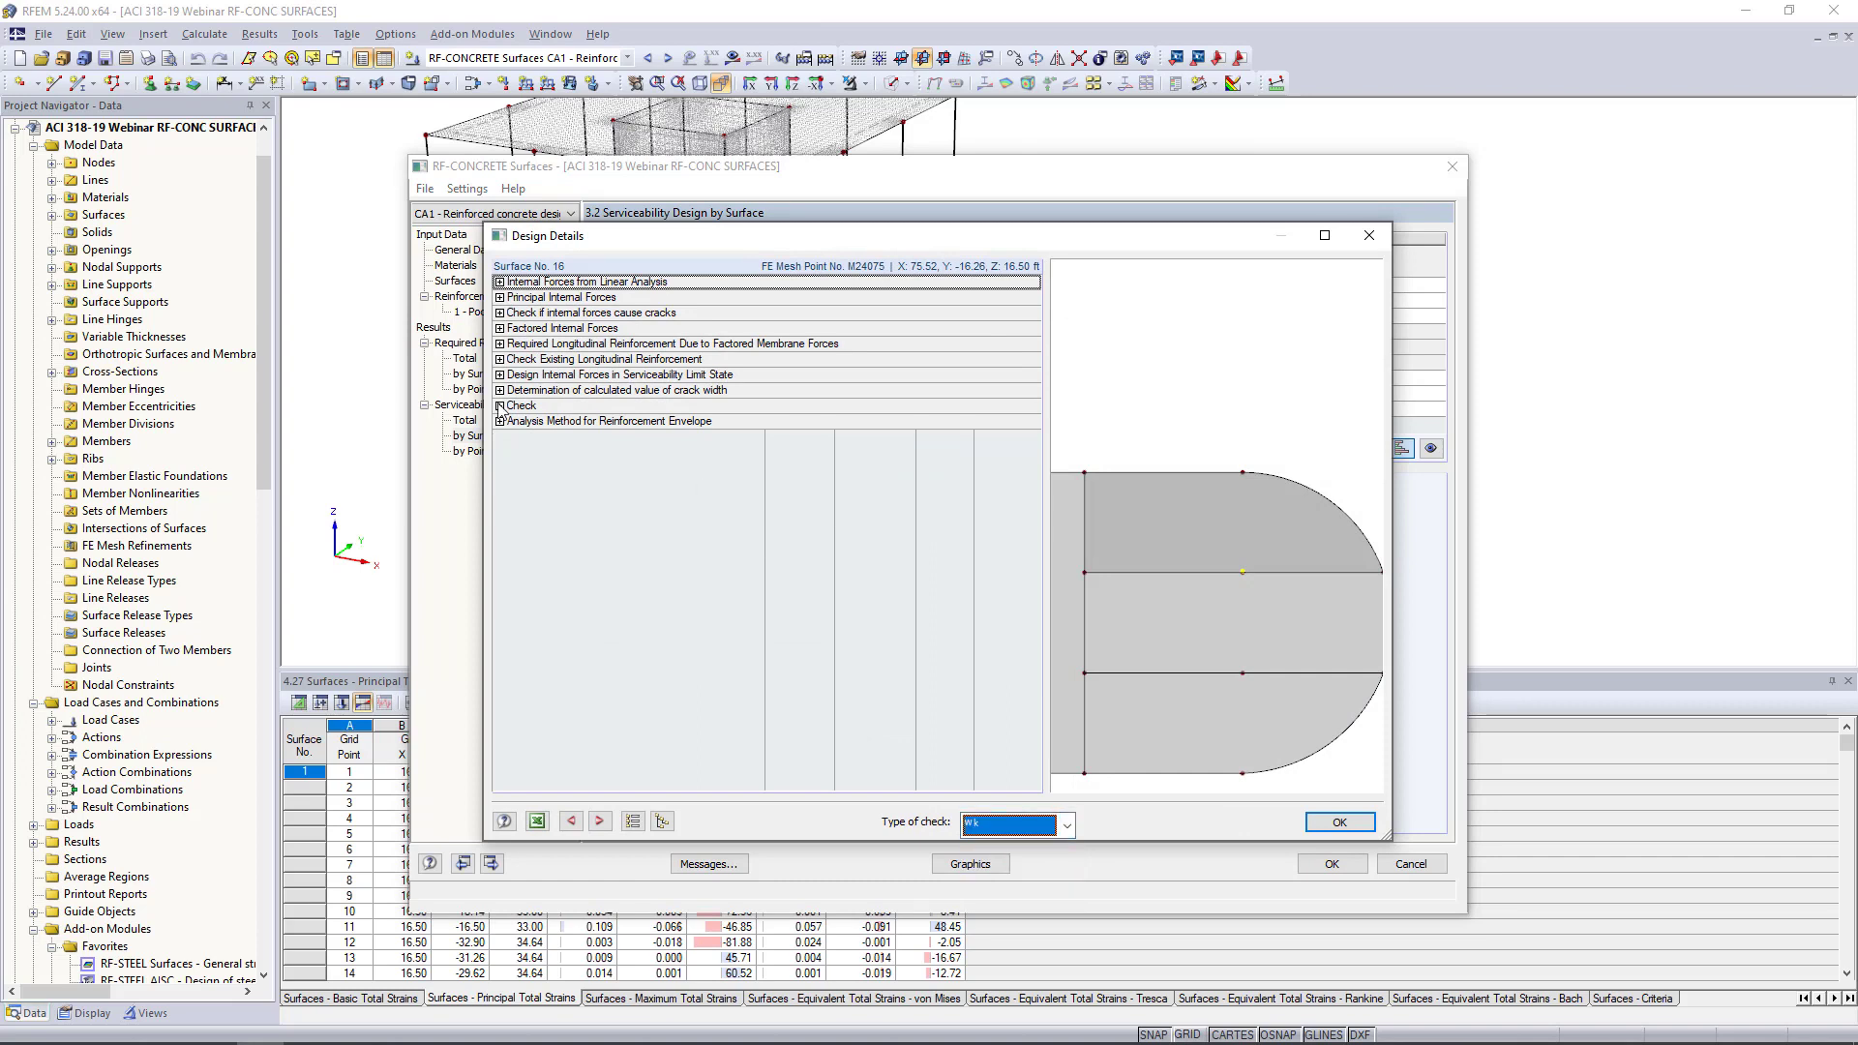
{"action": "left_click", "coordinate": [501, 408]}
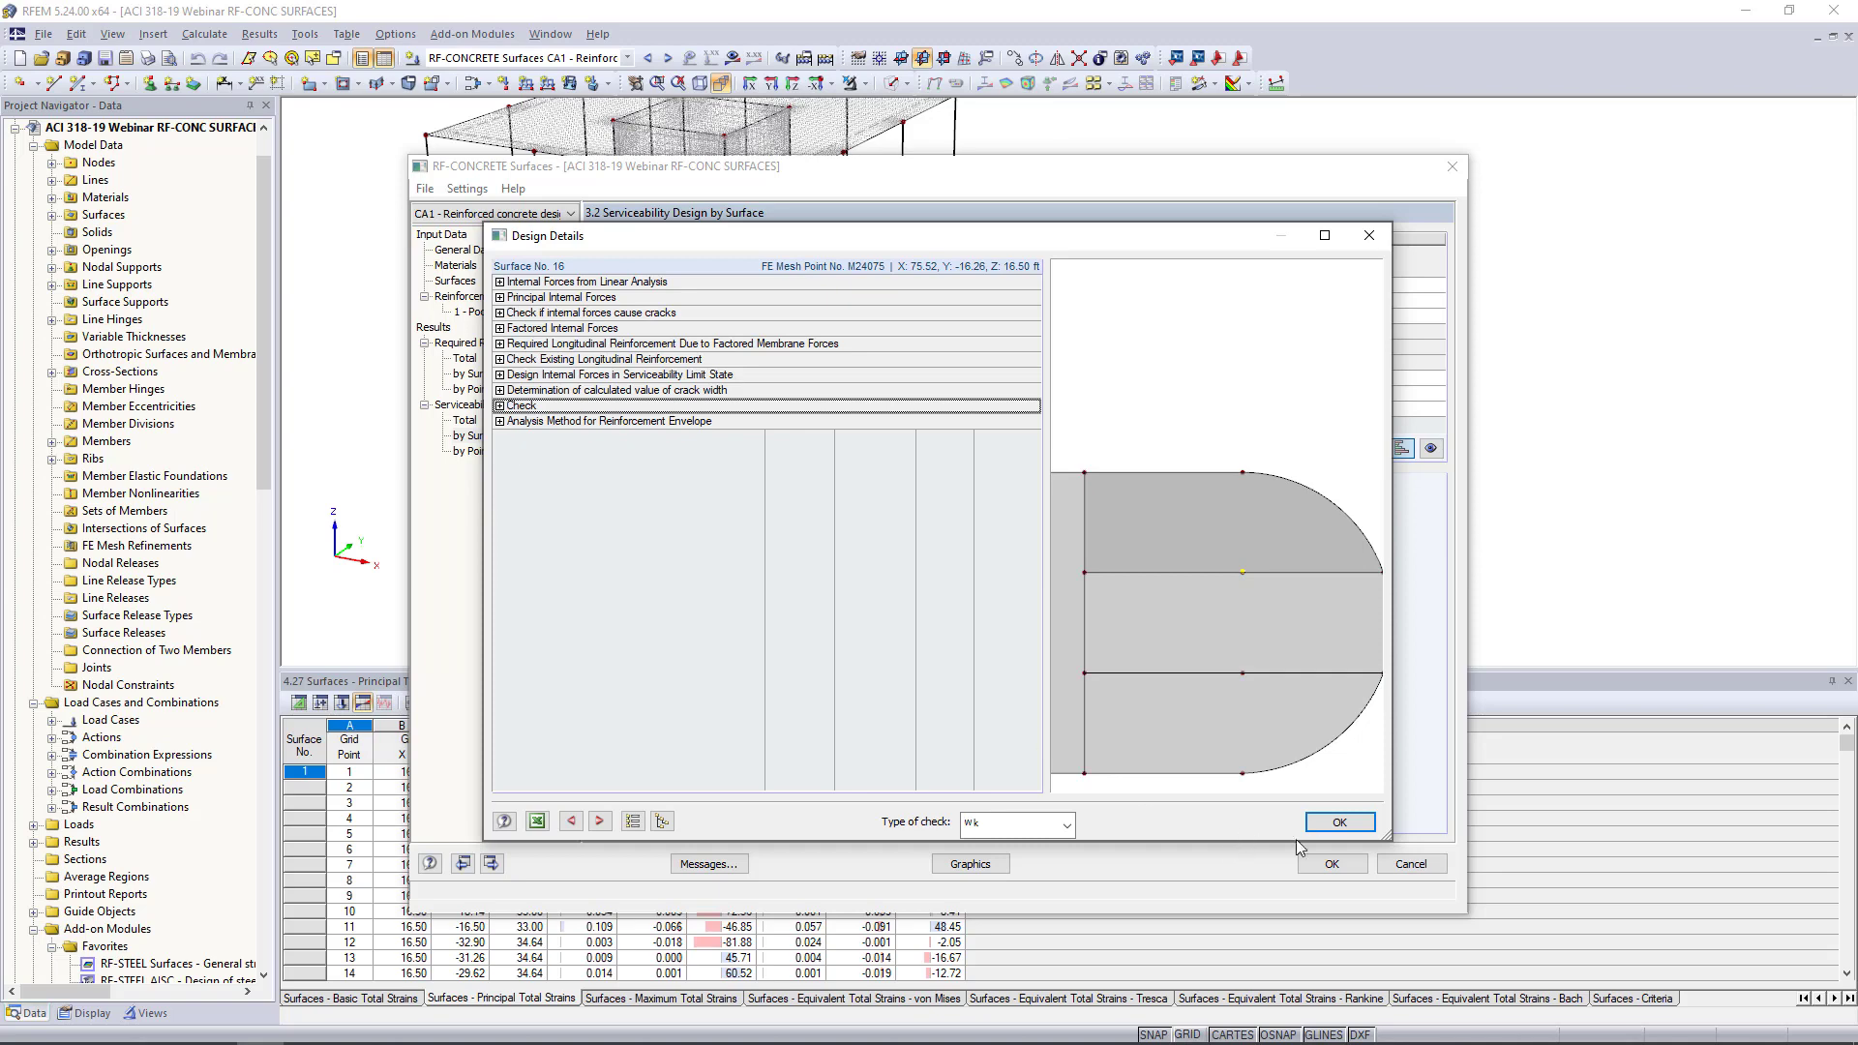
{"action": "left_click", "coordinate": [1337, 823]}
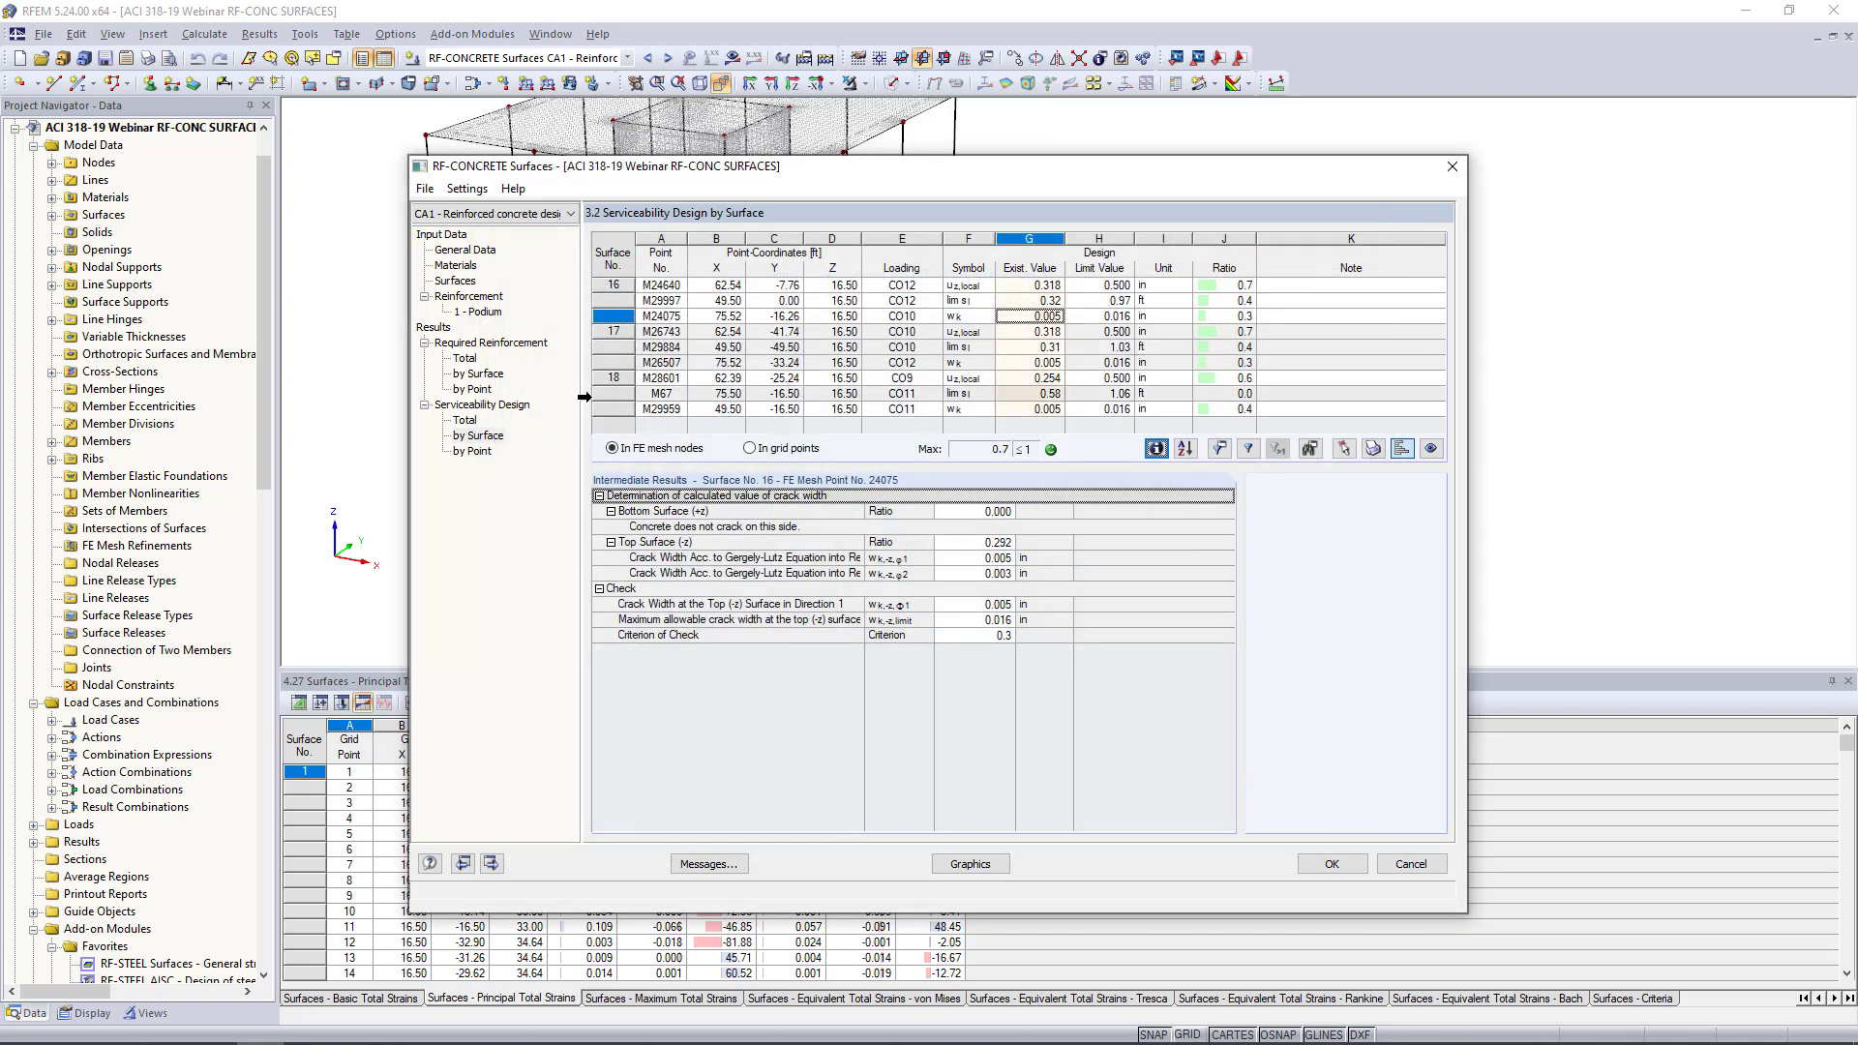
Check the note on surface 16's shear reinforcement in the total required reinforcement and bring up the graphical results with their result options
{"action": "left_click", "coordinate": [469, 360]}
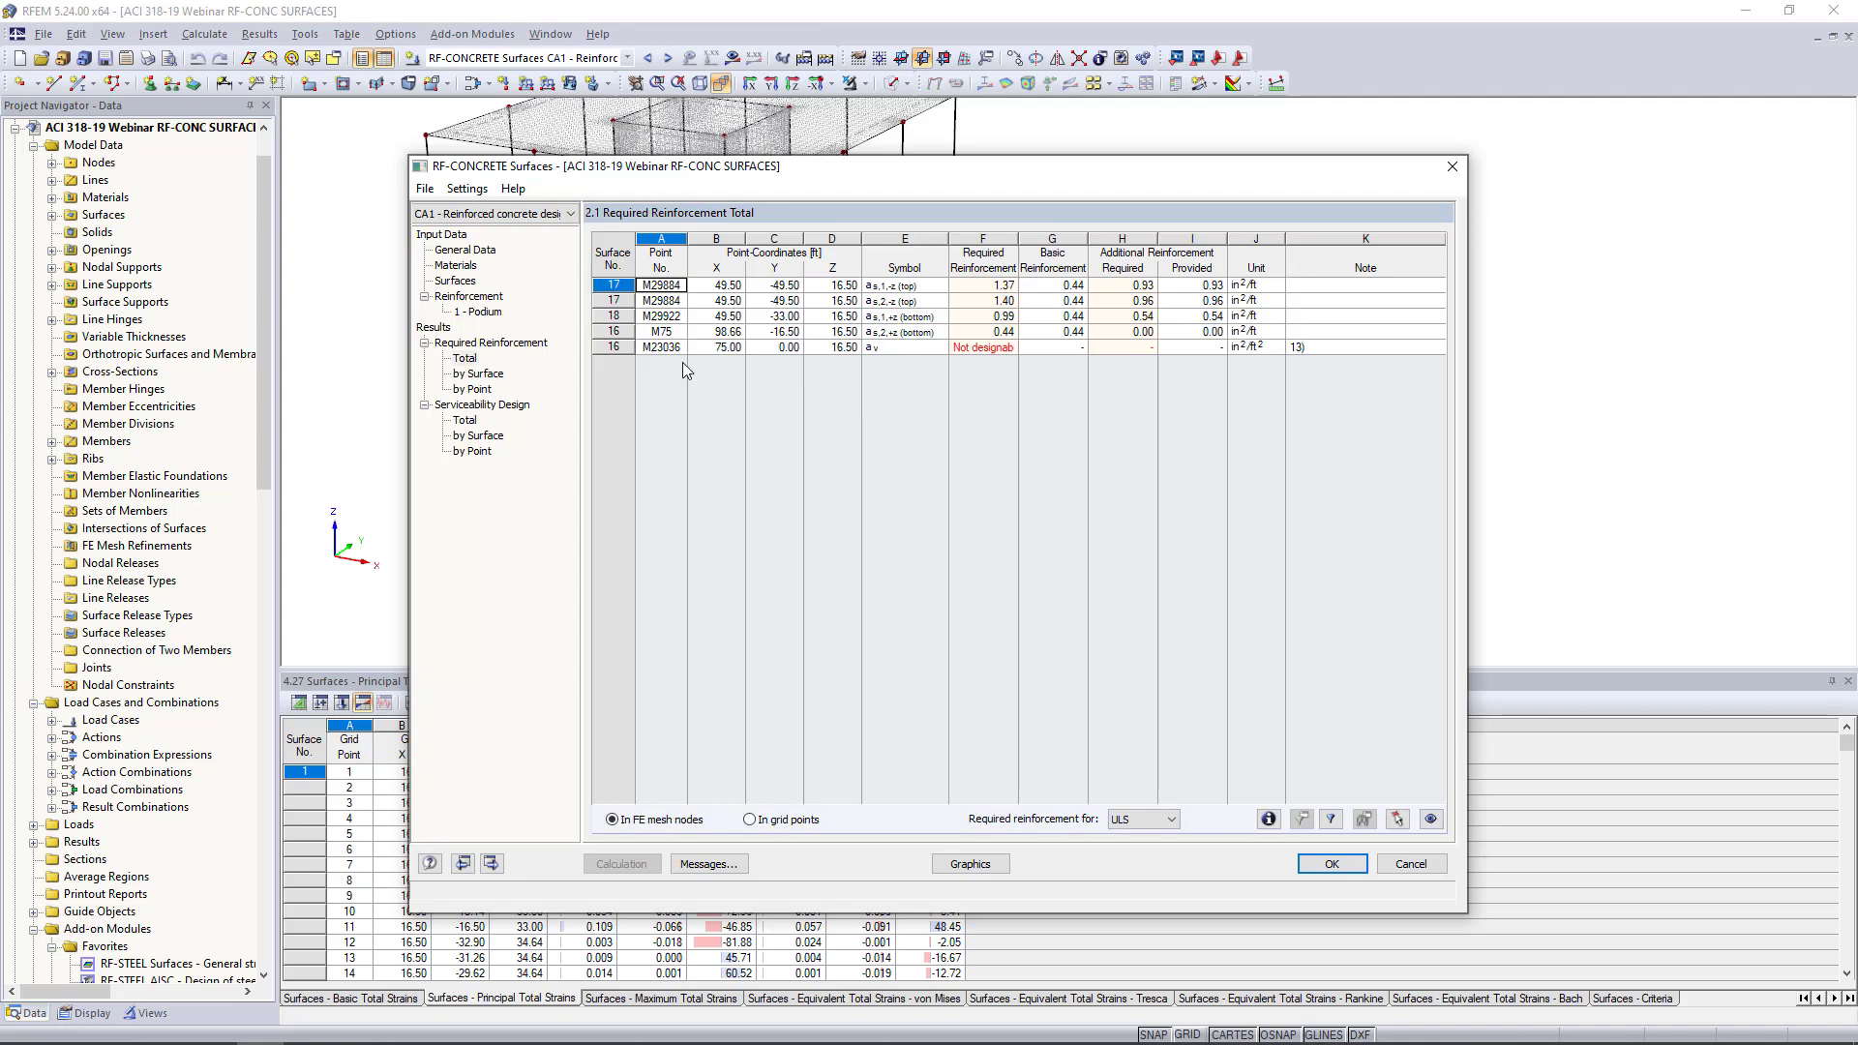
{"action": "left_click", "coordinate": [968, 352]}
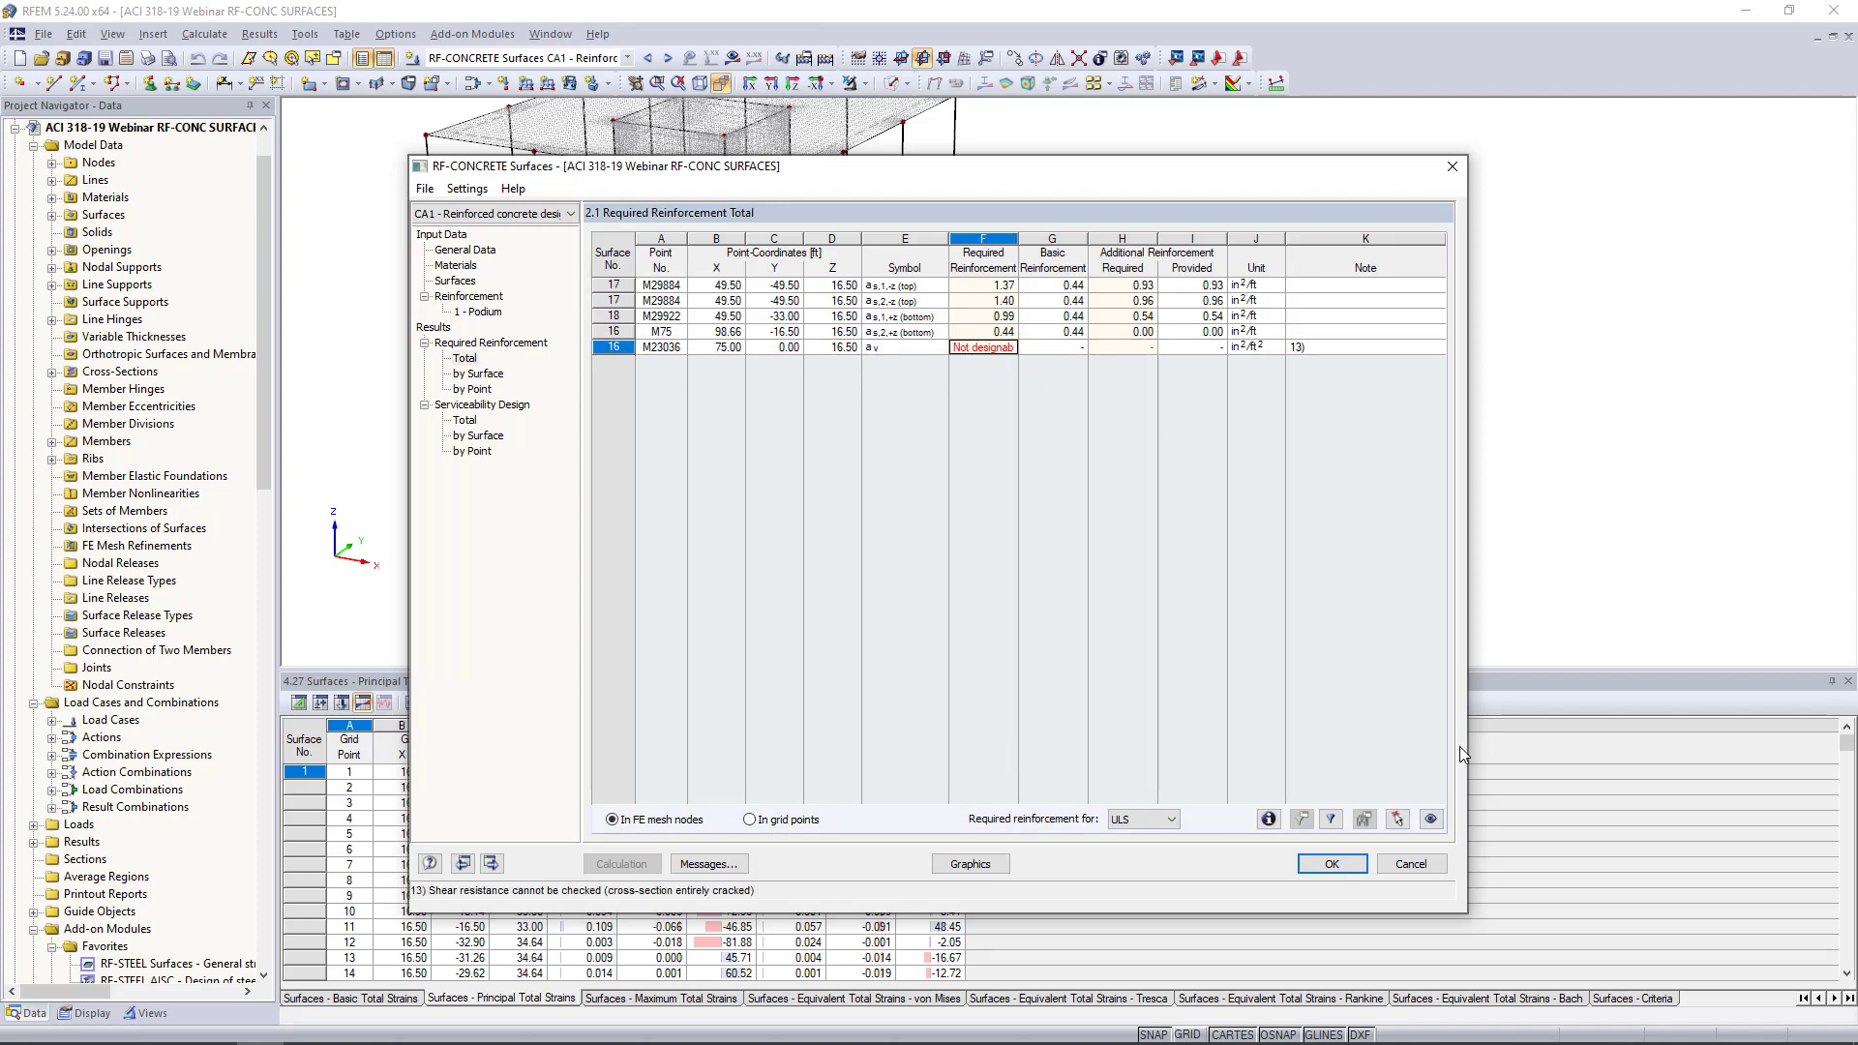
{"action": "left_click", "coordinate": [970, 864]}
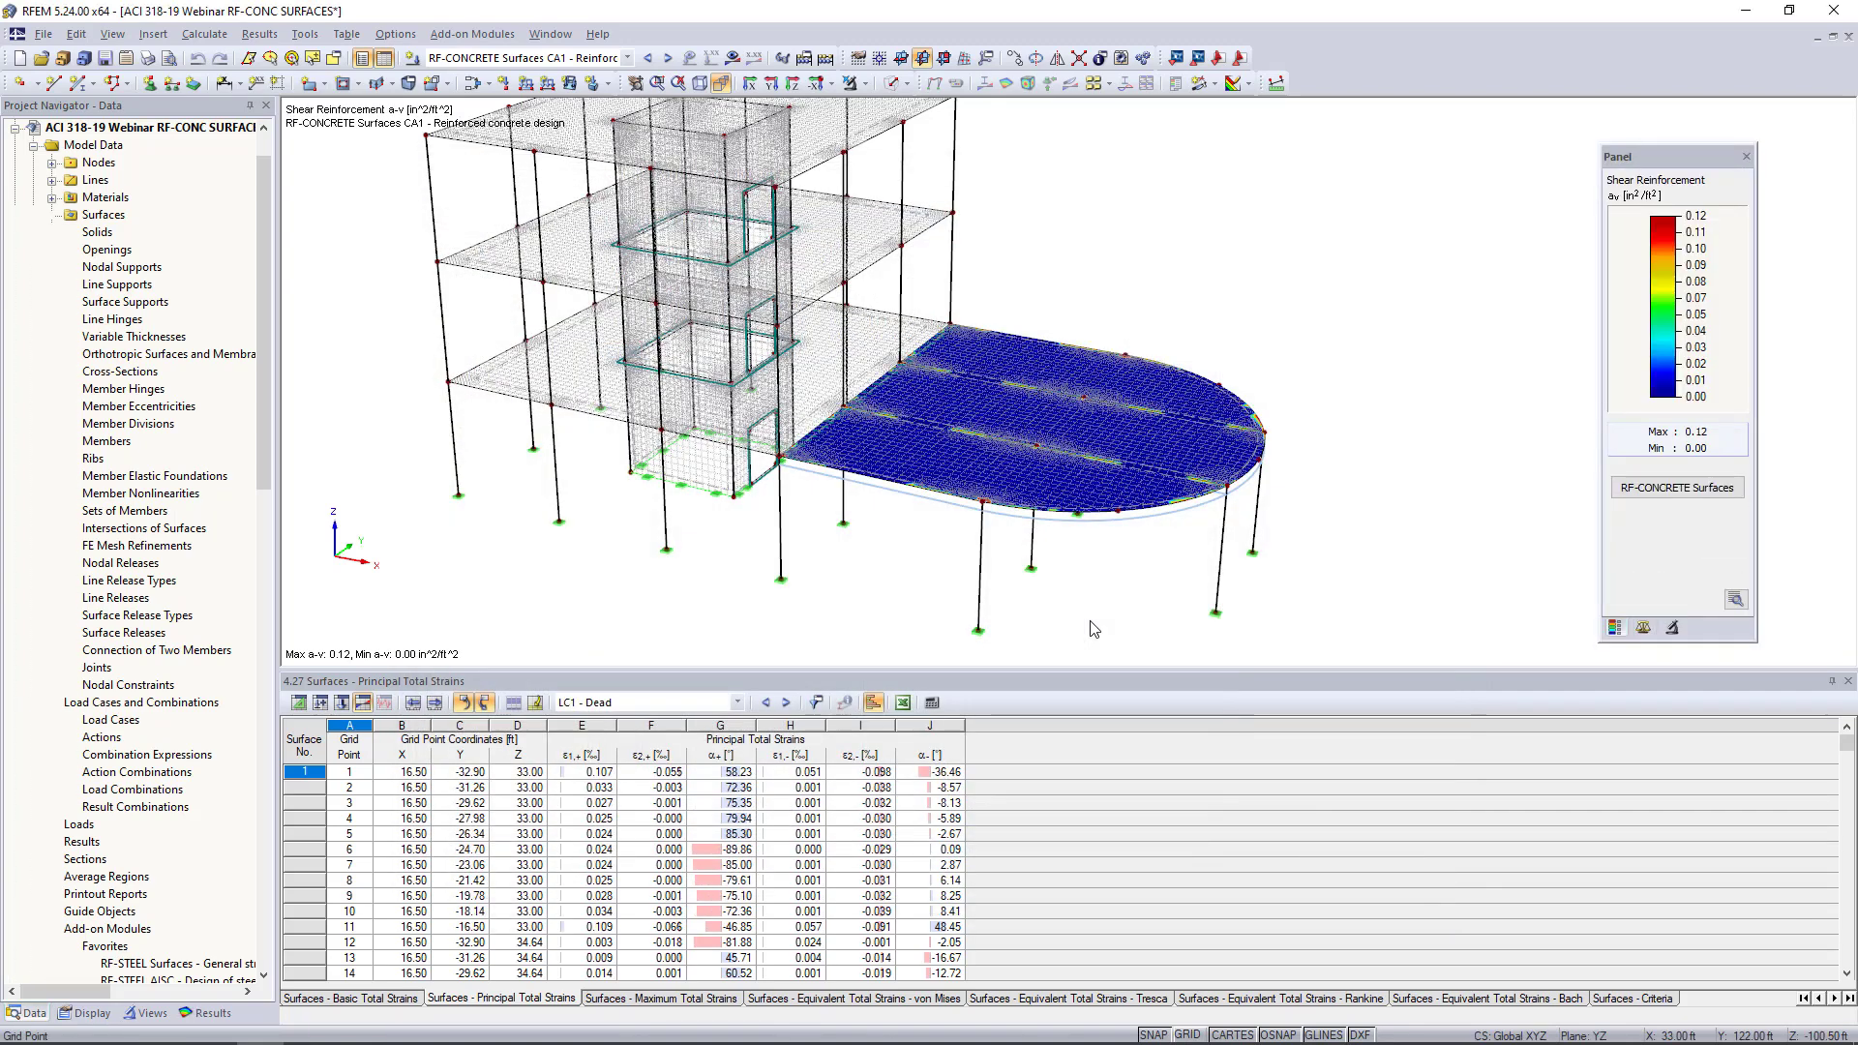
{"action": "middle_click_drag", "start_coordinate": [1089, 528], "coordinate": [997, 522]}
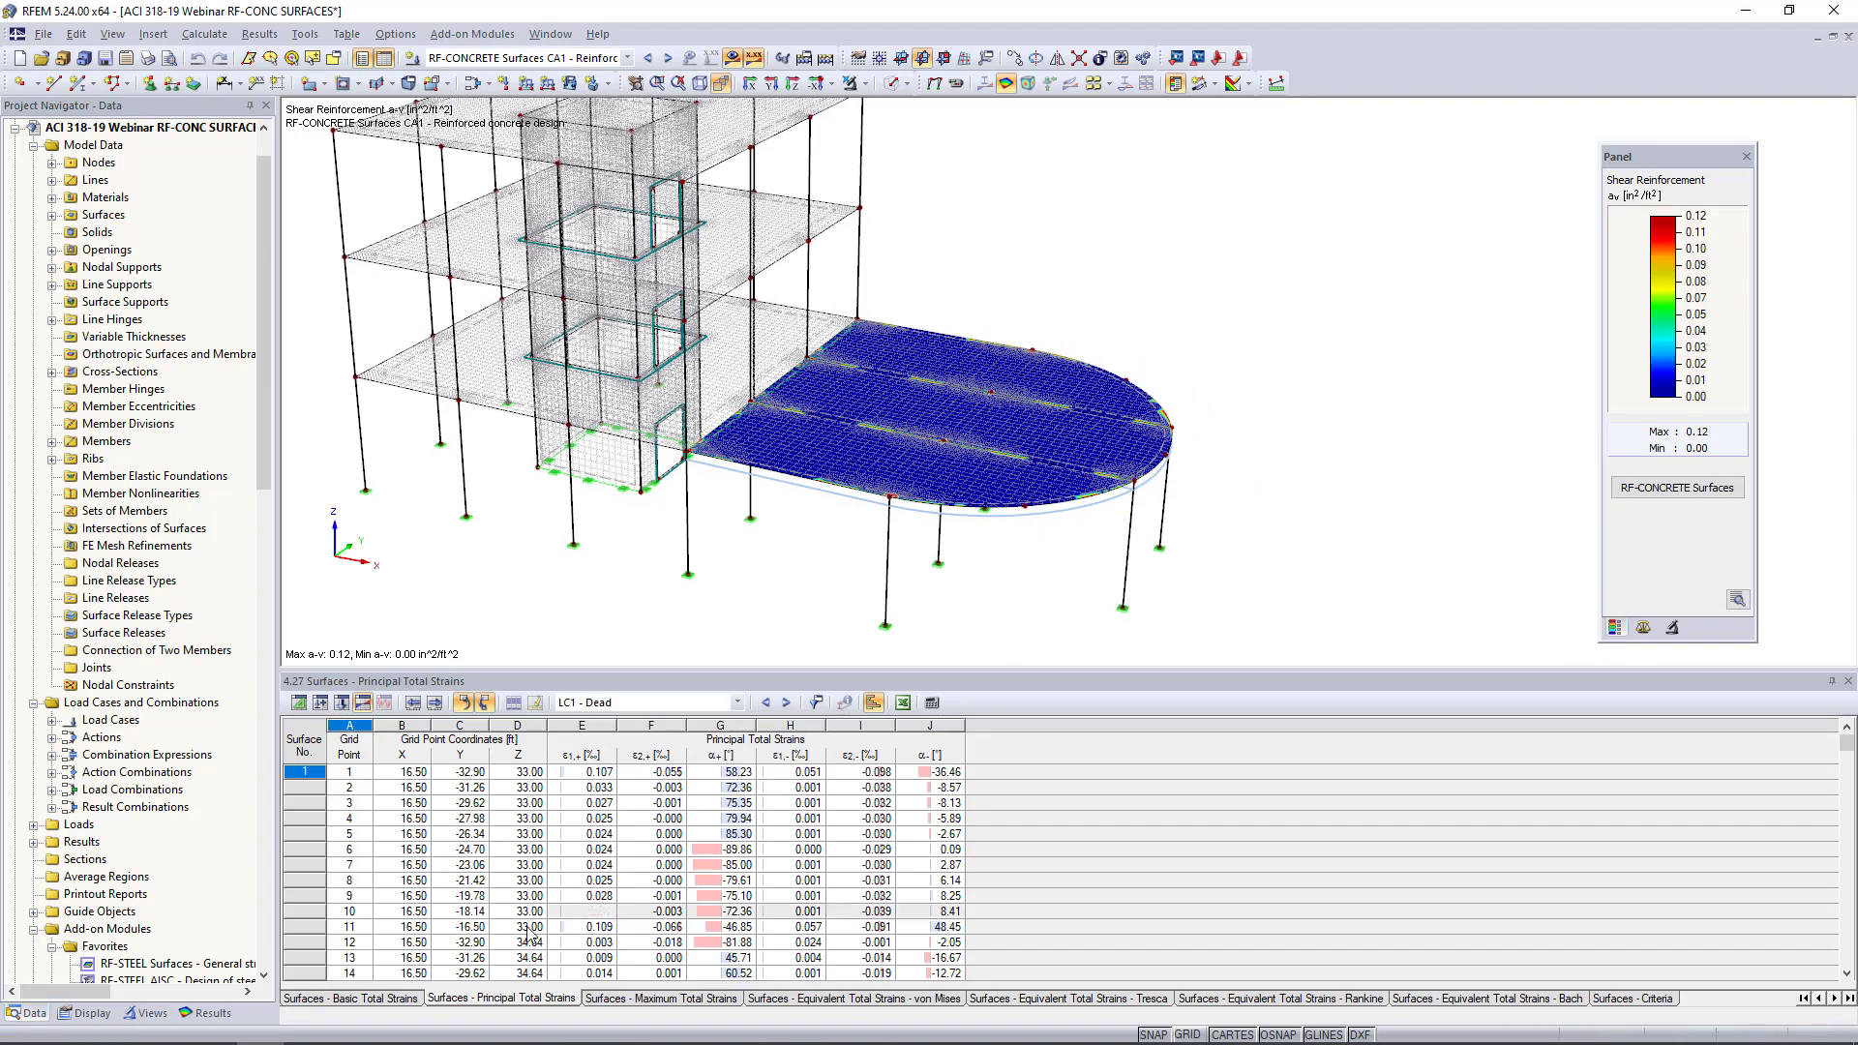
{"action": "left_click", "coordinate": [206, 1013]}
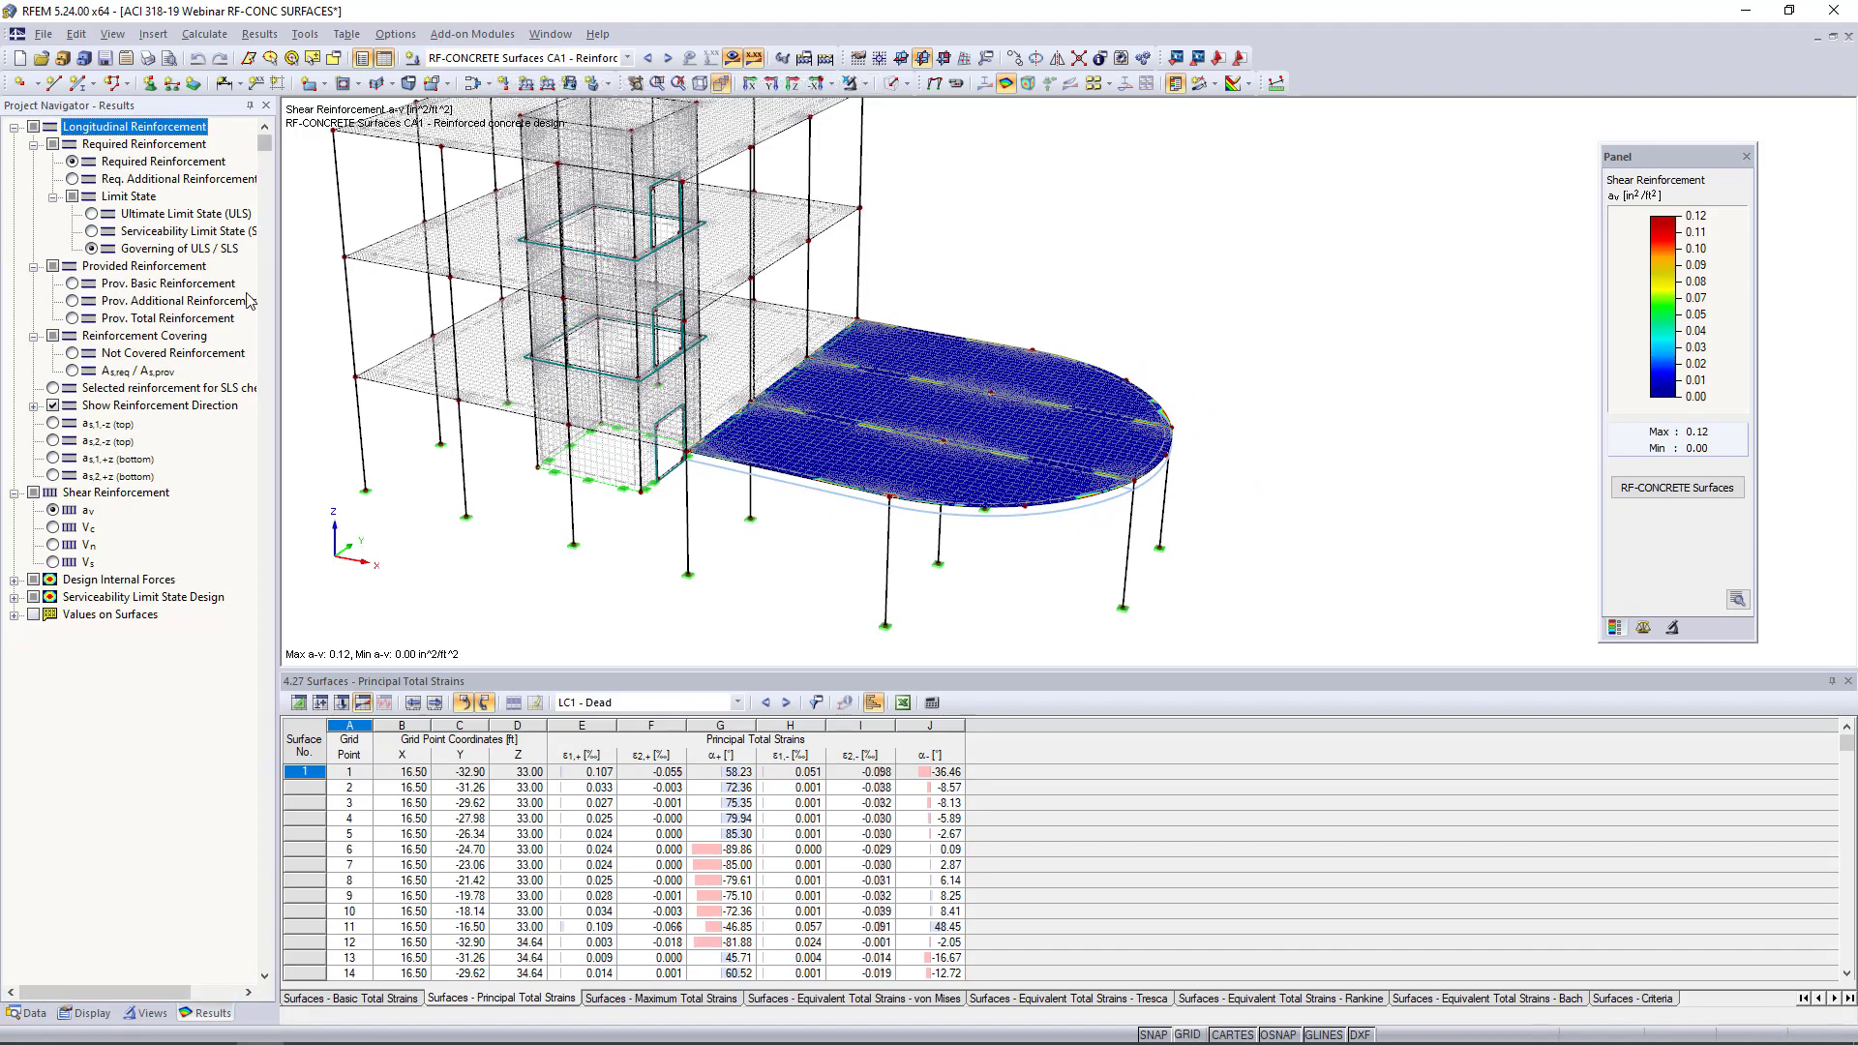
Display the required top reinforcement in direction 1 on the podium slab and examine its distribution
{"action": "left_click", "coordinate": [74, 162]}
{"action": "scroll", "coordinate": [898, 435], "scroll_direction": "up", "scroll_amount": 2}
{"action": "scroll", "coordinate": [898, 436], "scroll_direction": "up", "scroll_amount": 3}
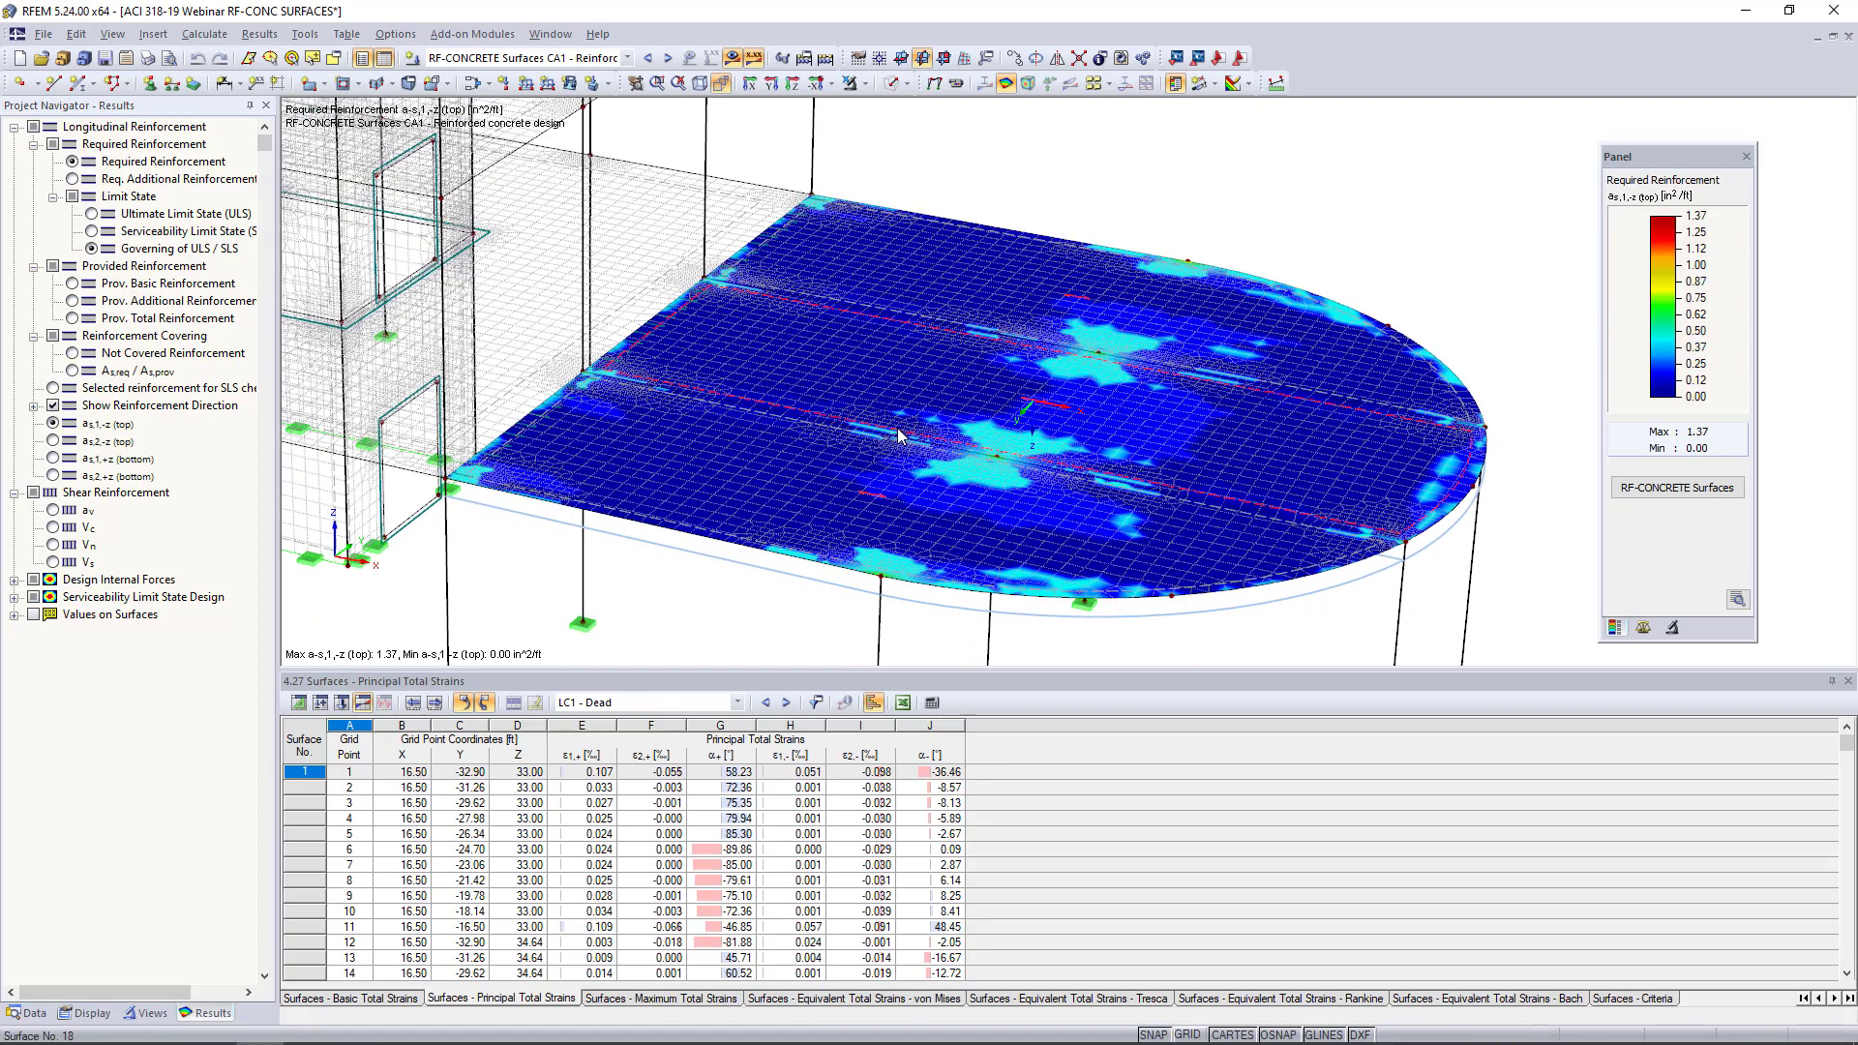
{"action": "middle_click_drag", "start_coordinate": [898, 435], "coordinate": [834, 370]}
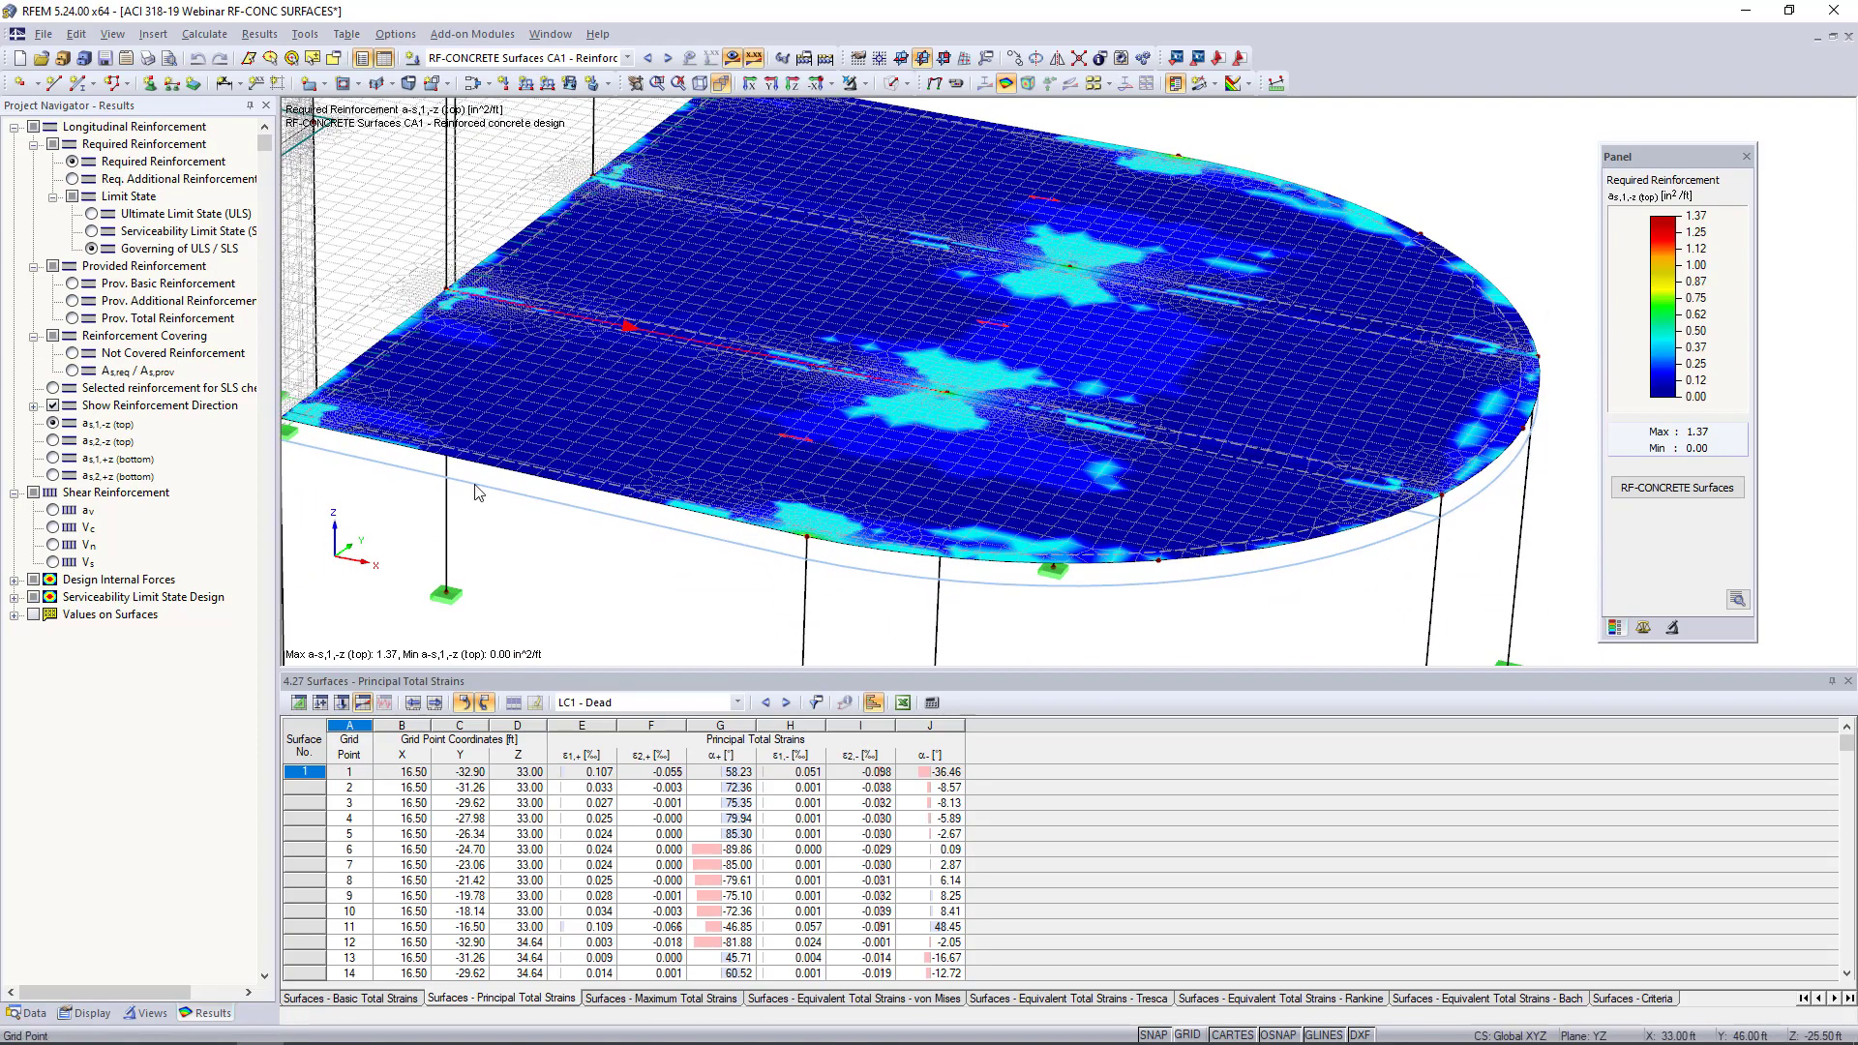
Display the required top reinforcement in direction 2 and examine the reinforcement direction symbol on the podium slab
{"action": "left_click", "coordinate": [53, 440]}
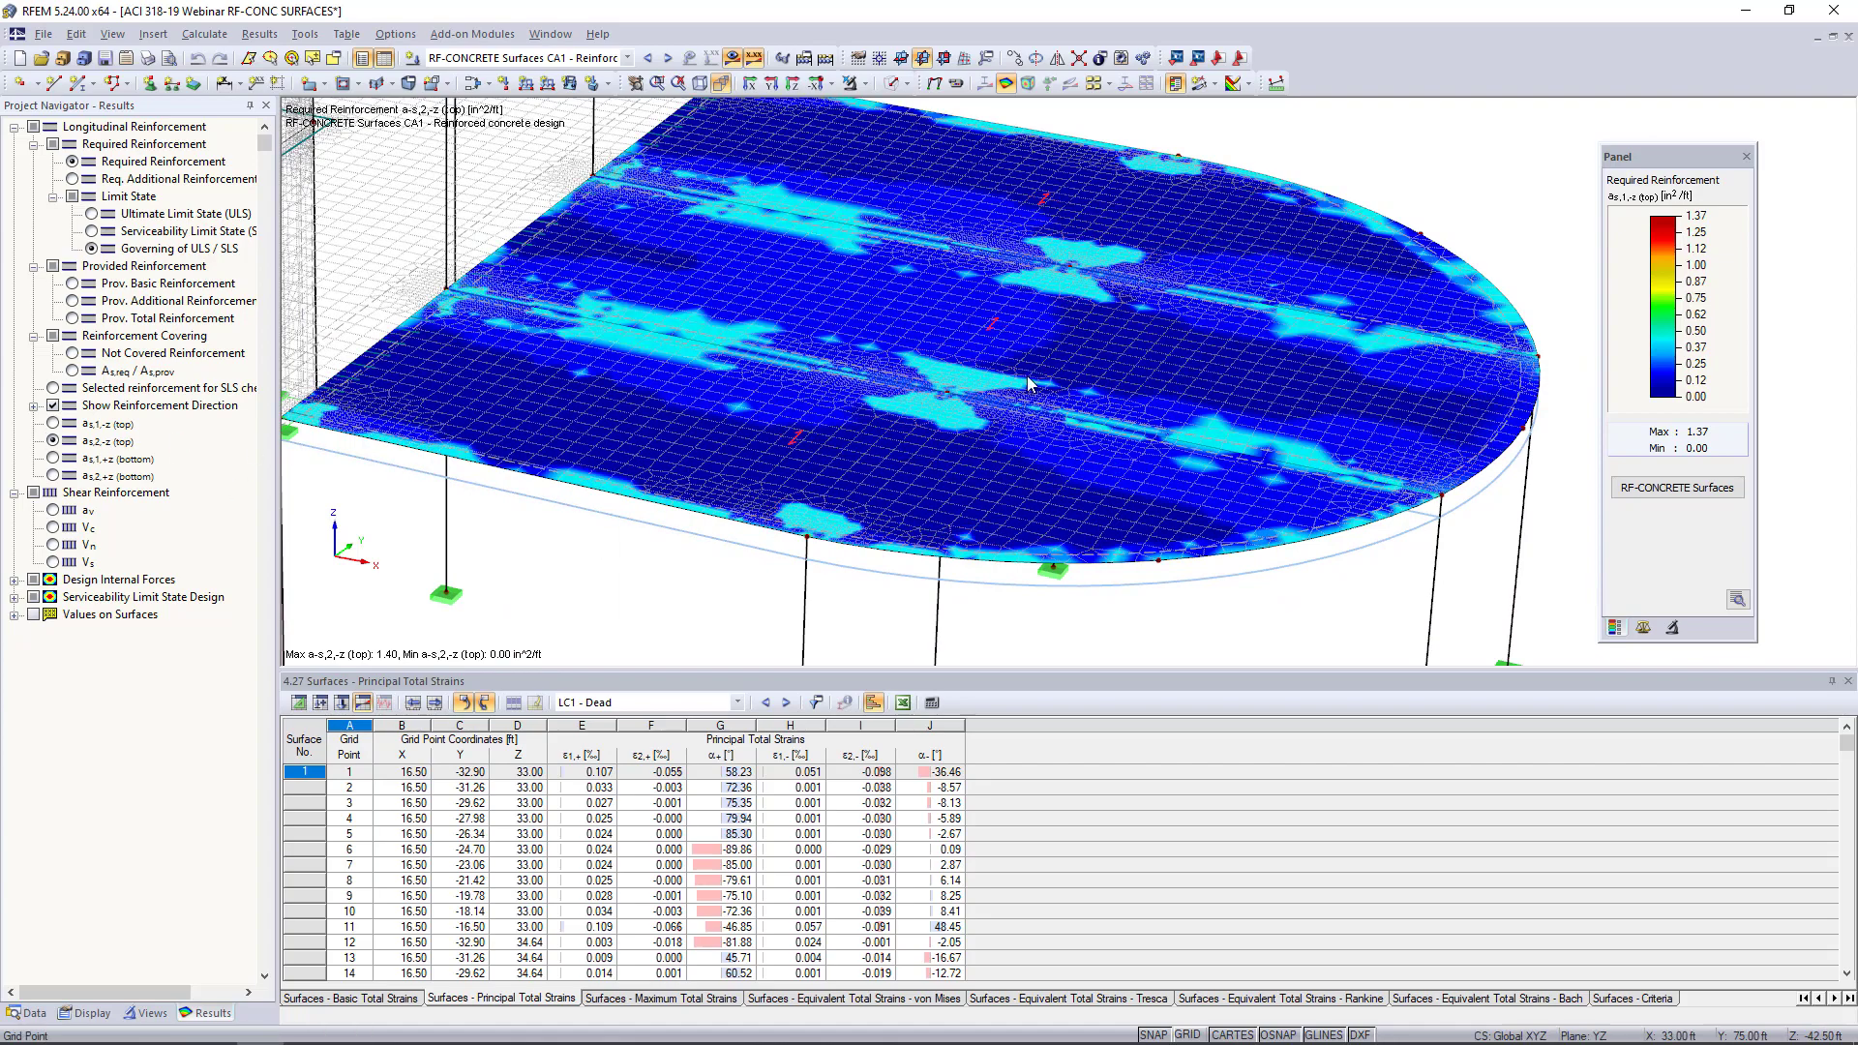
{"action": "scroll", "coordinate": [991, 329], "scroll_direction": "up", "scroll_amount": 3}
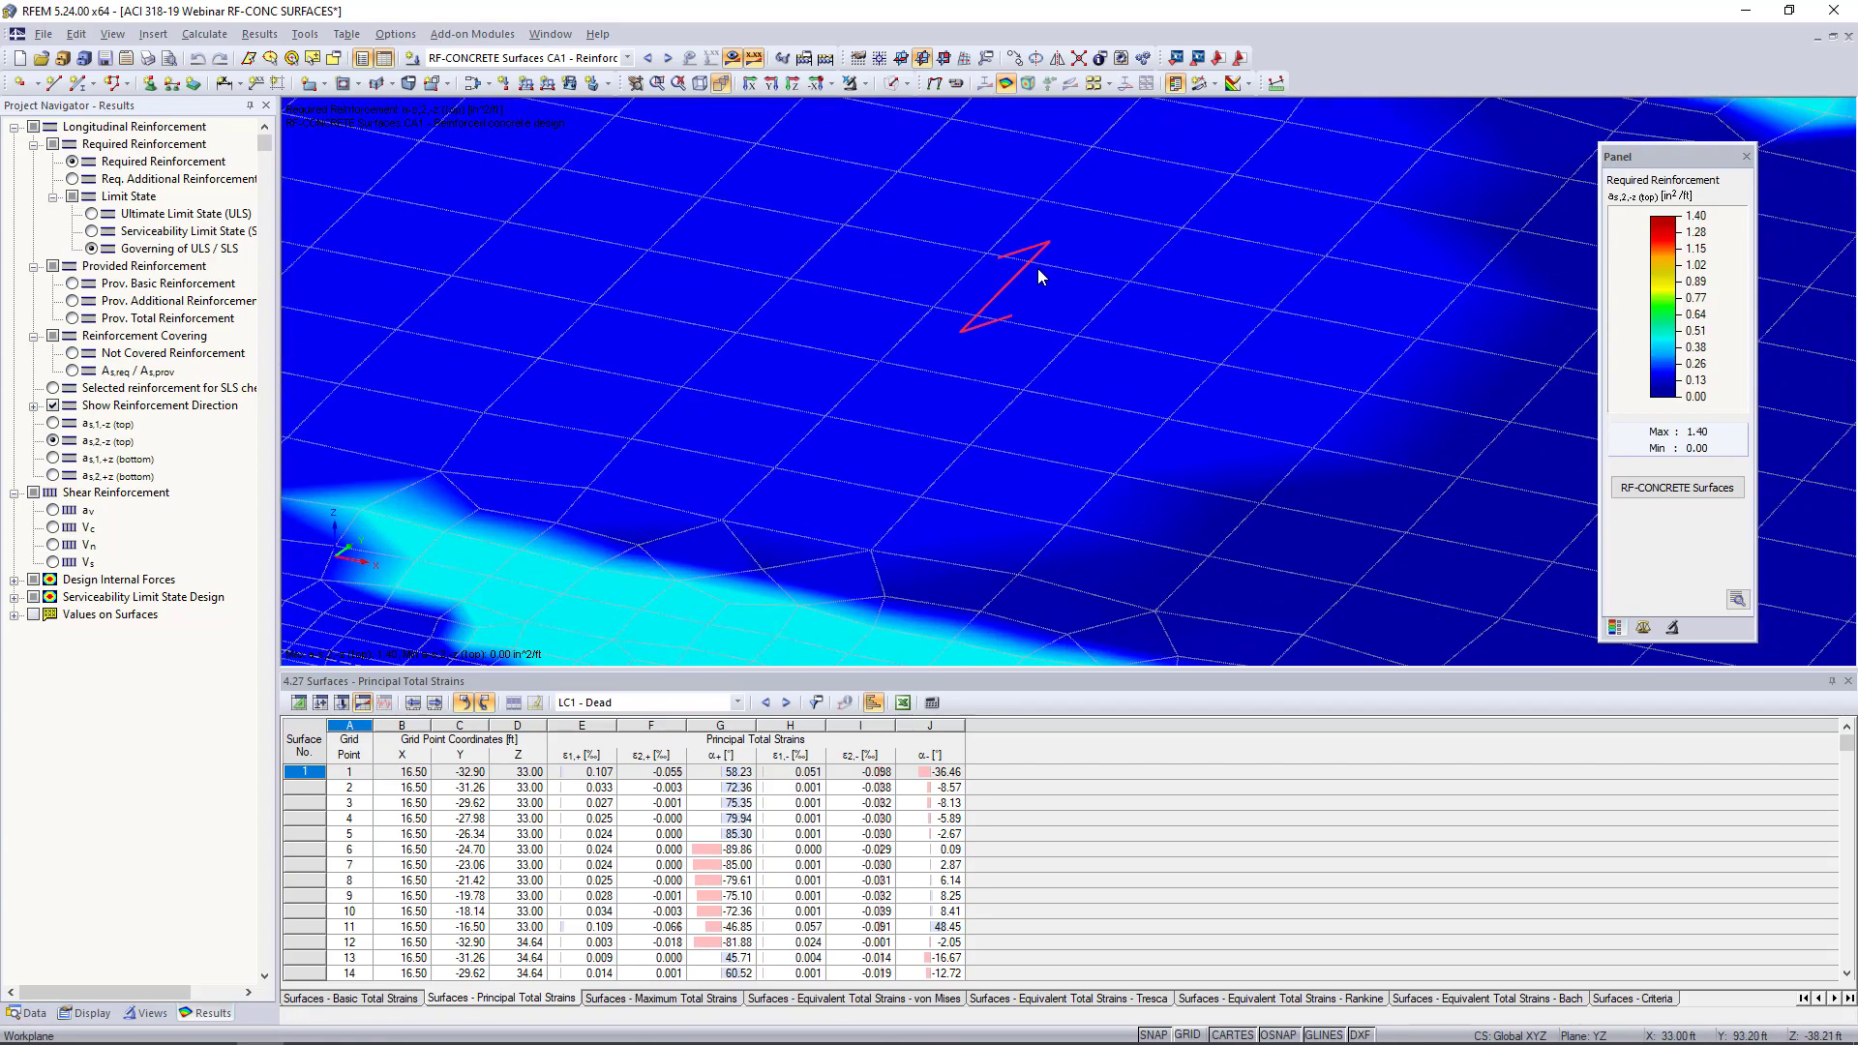
{"action": "scroll", "coordinate": [1026, 285], "scroll_direction": "up", "scroll_amount": 2}
{"action": "scroll", "coordinate": [1026, 284], "scroll_direction": "down", "scroll_amount": 5}
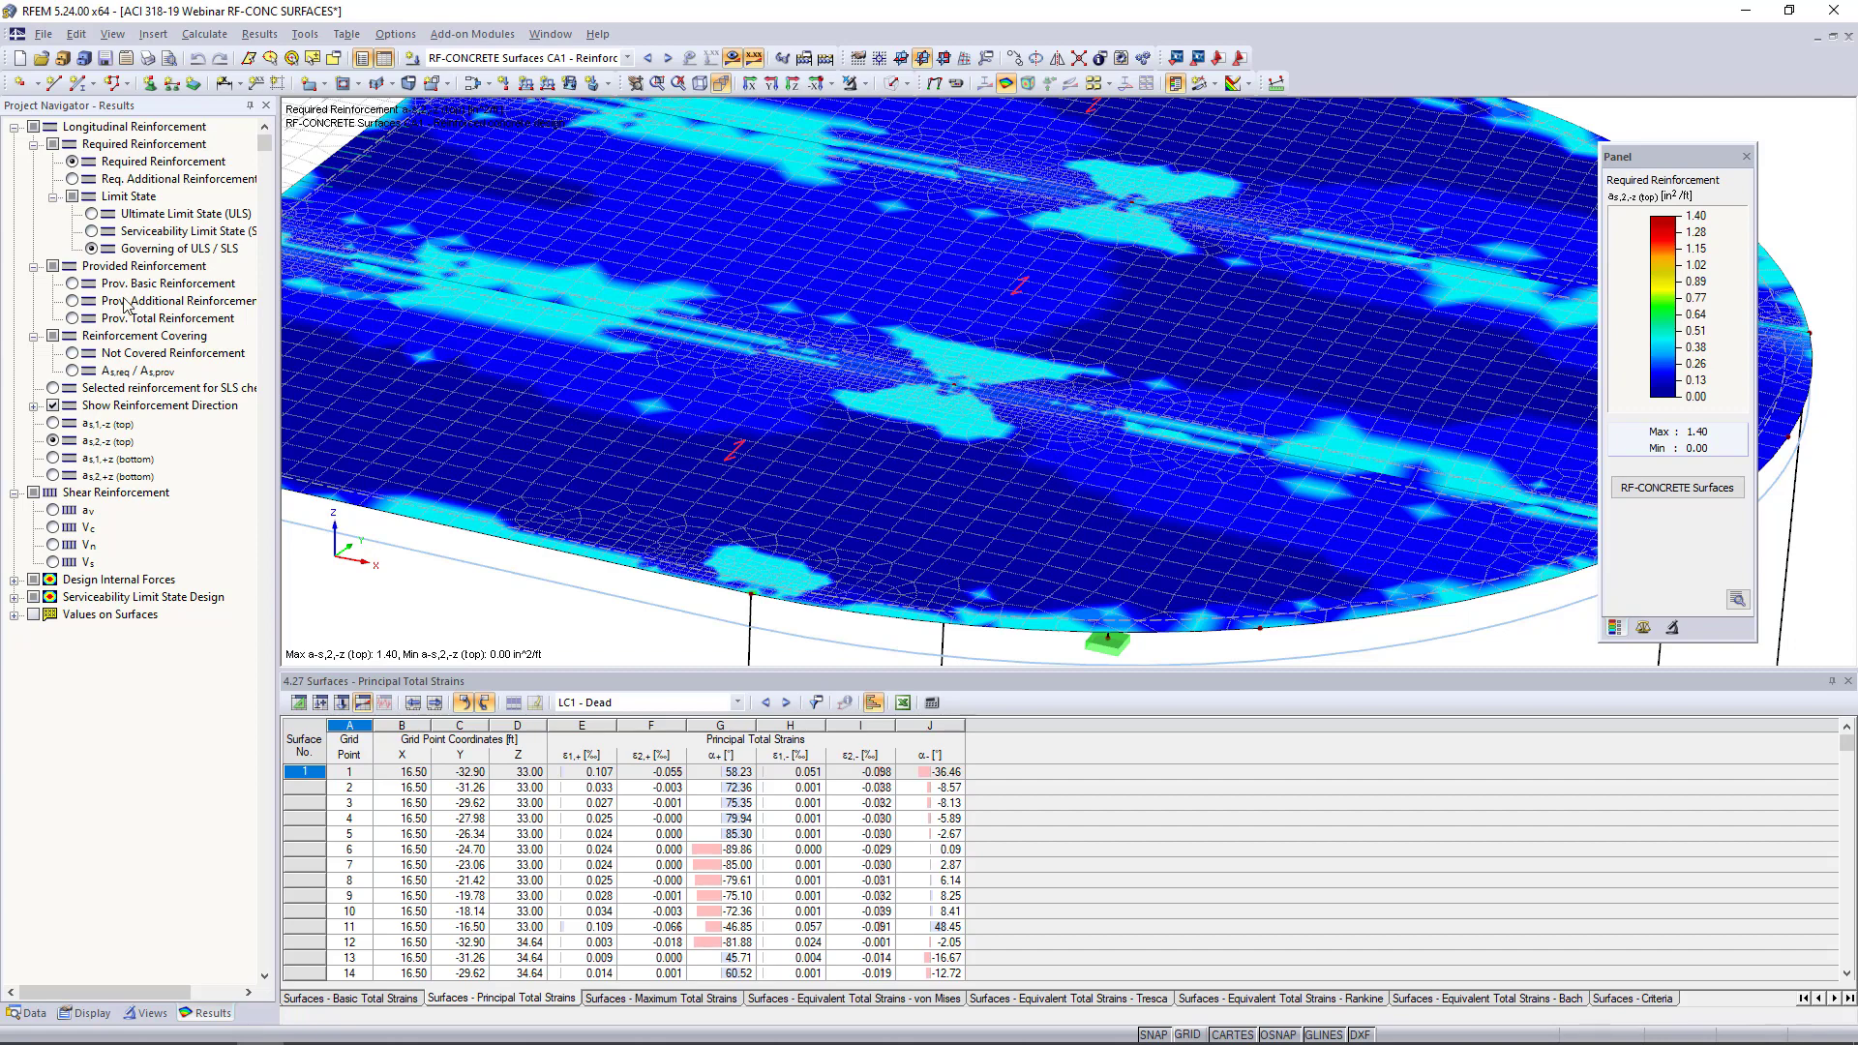
Display the required shear reinforcement av and examine the non-designable area around the column at the podium slab's edge
{"action": "left_click", "coordinate": [53, 511]}
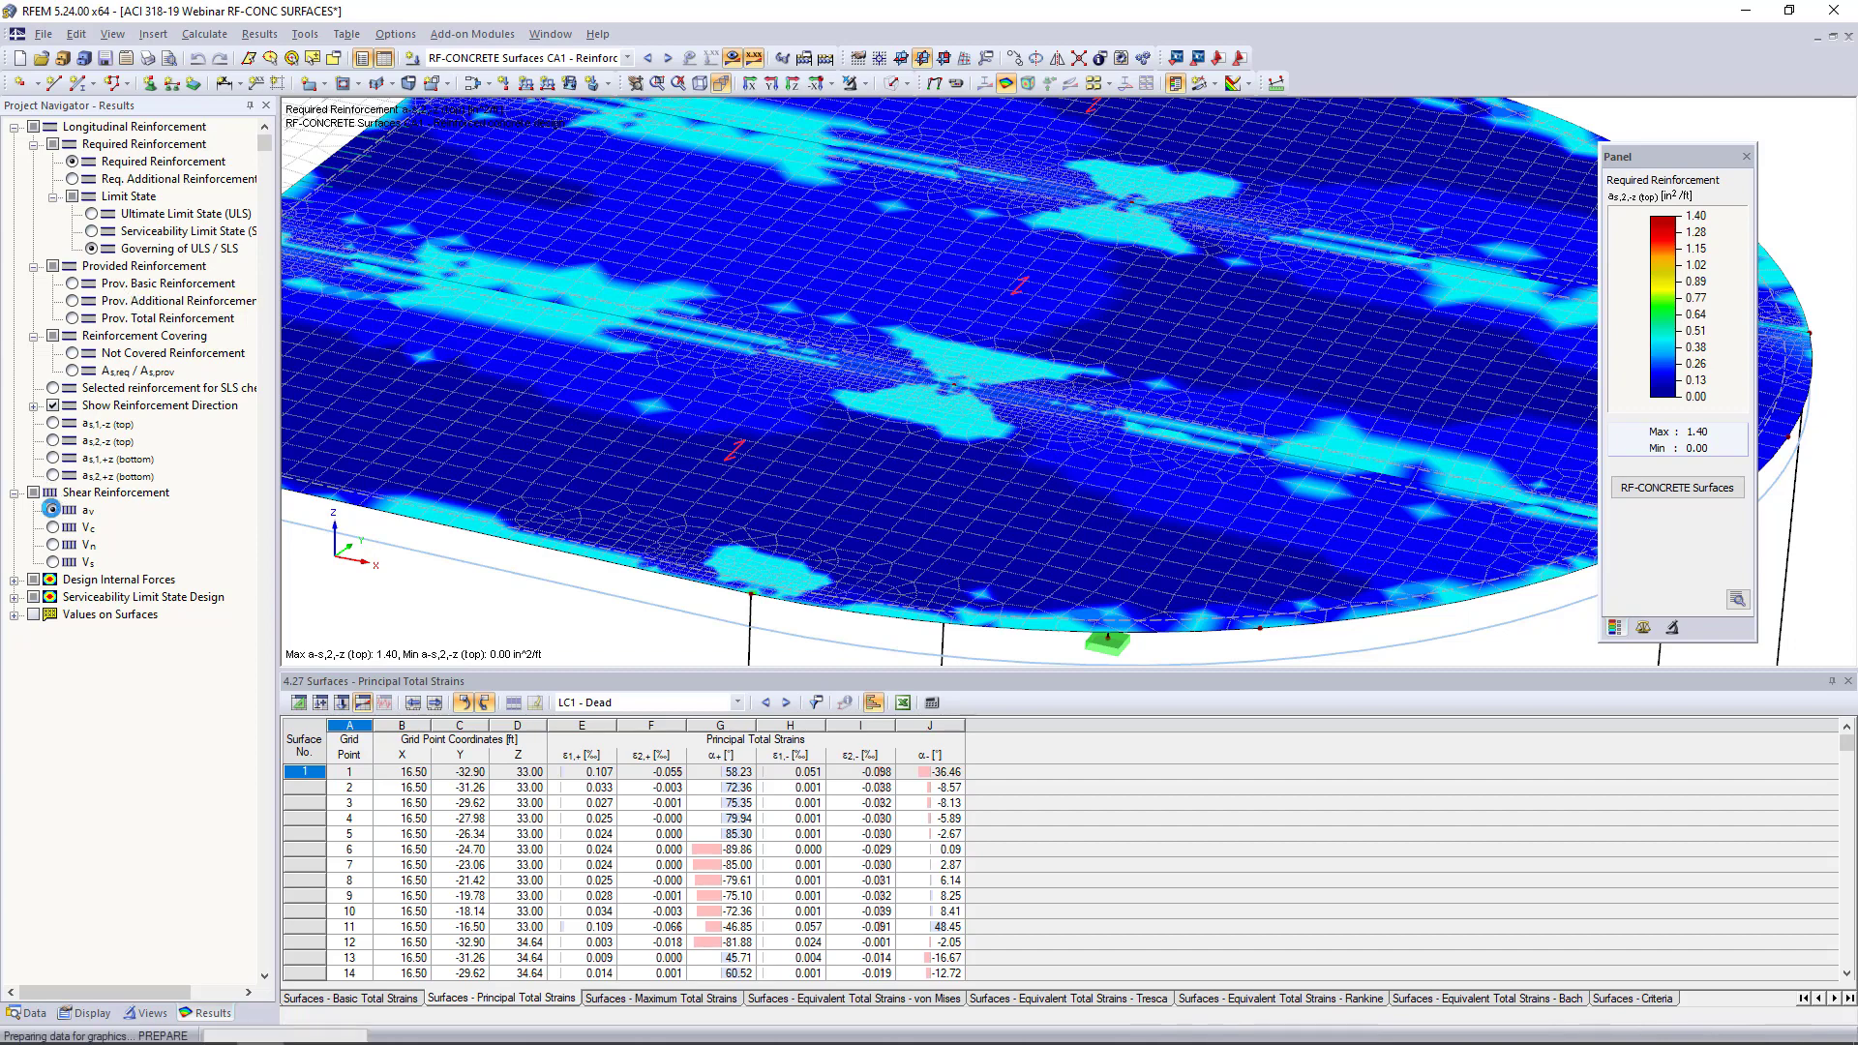
{"action": "scroll", "coordinate": [668, 532], "scroll_direction": "down", "scroll_amount": 2}
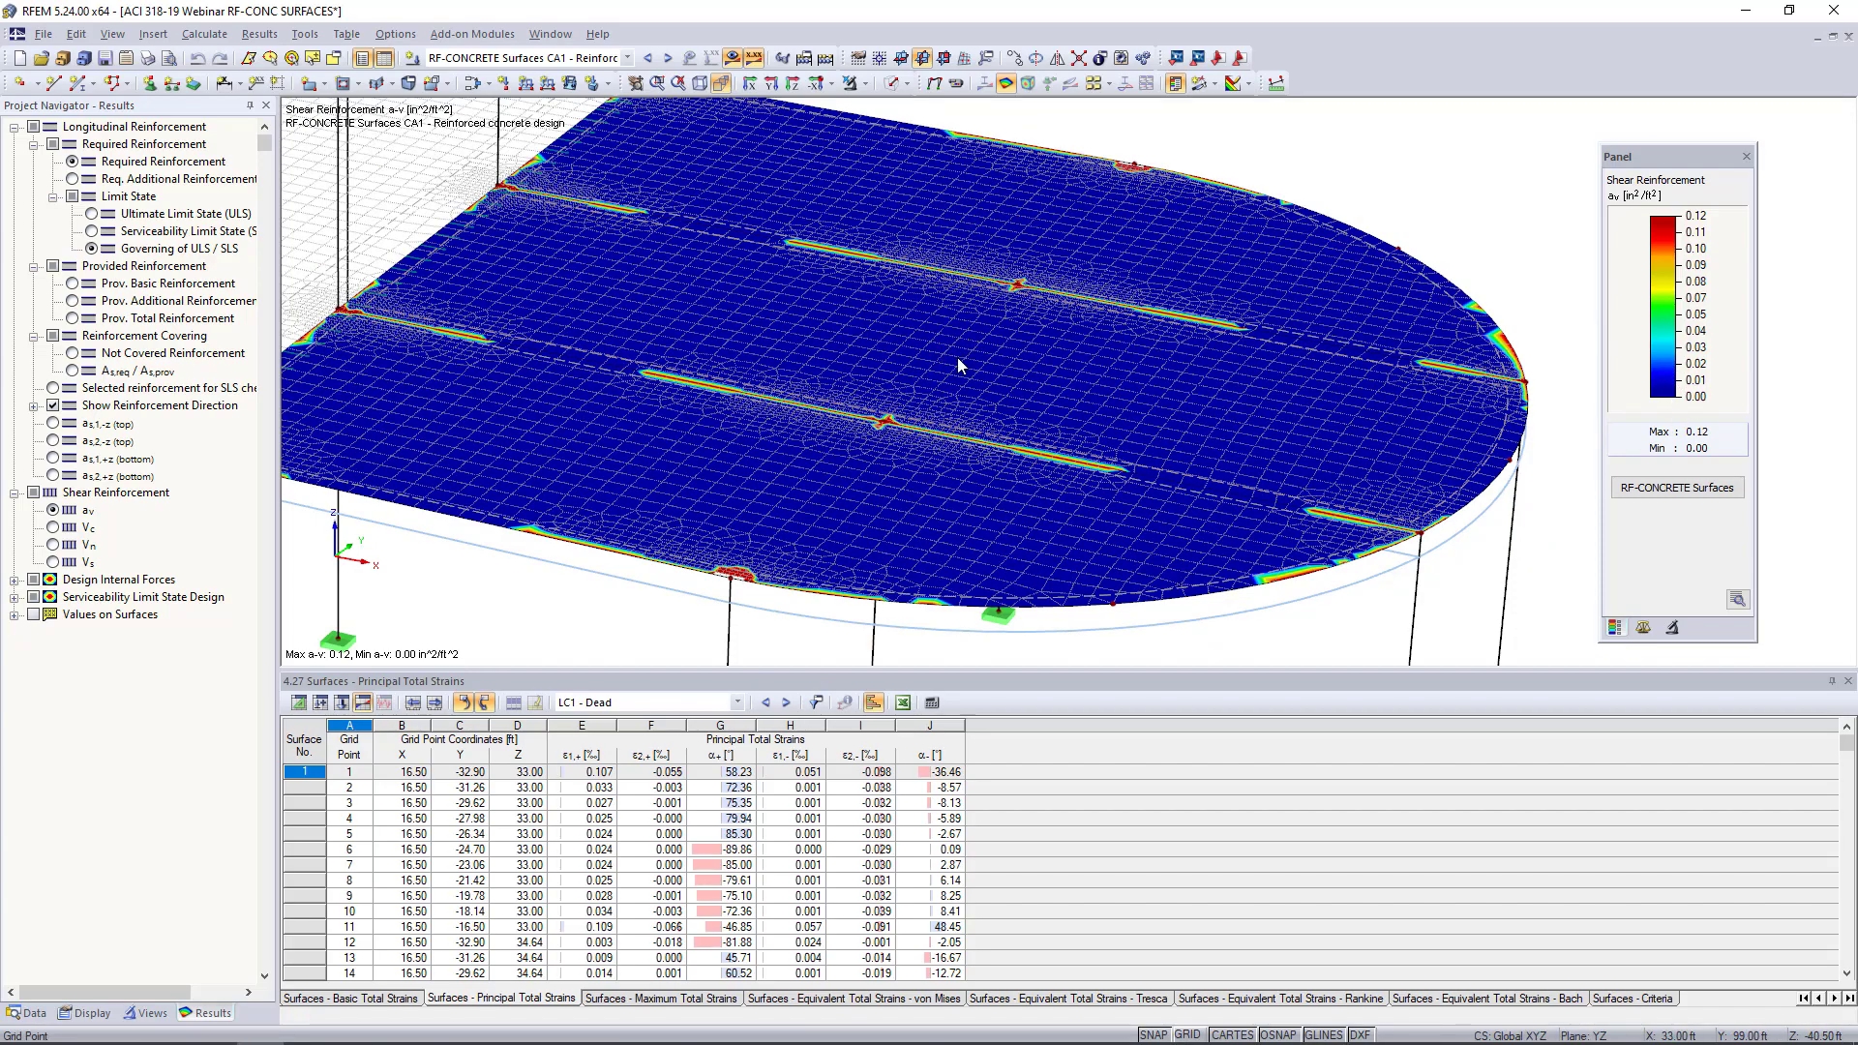
{"action": "middle_click_drag", "start_coordinate": [914, 402], "coordinate": [968, 300], "text": "ctrl"}
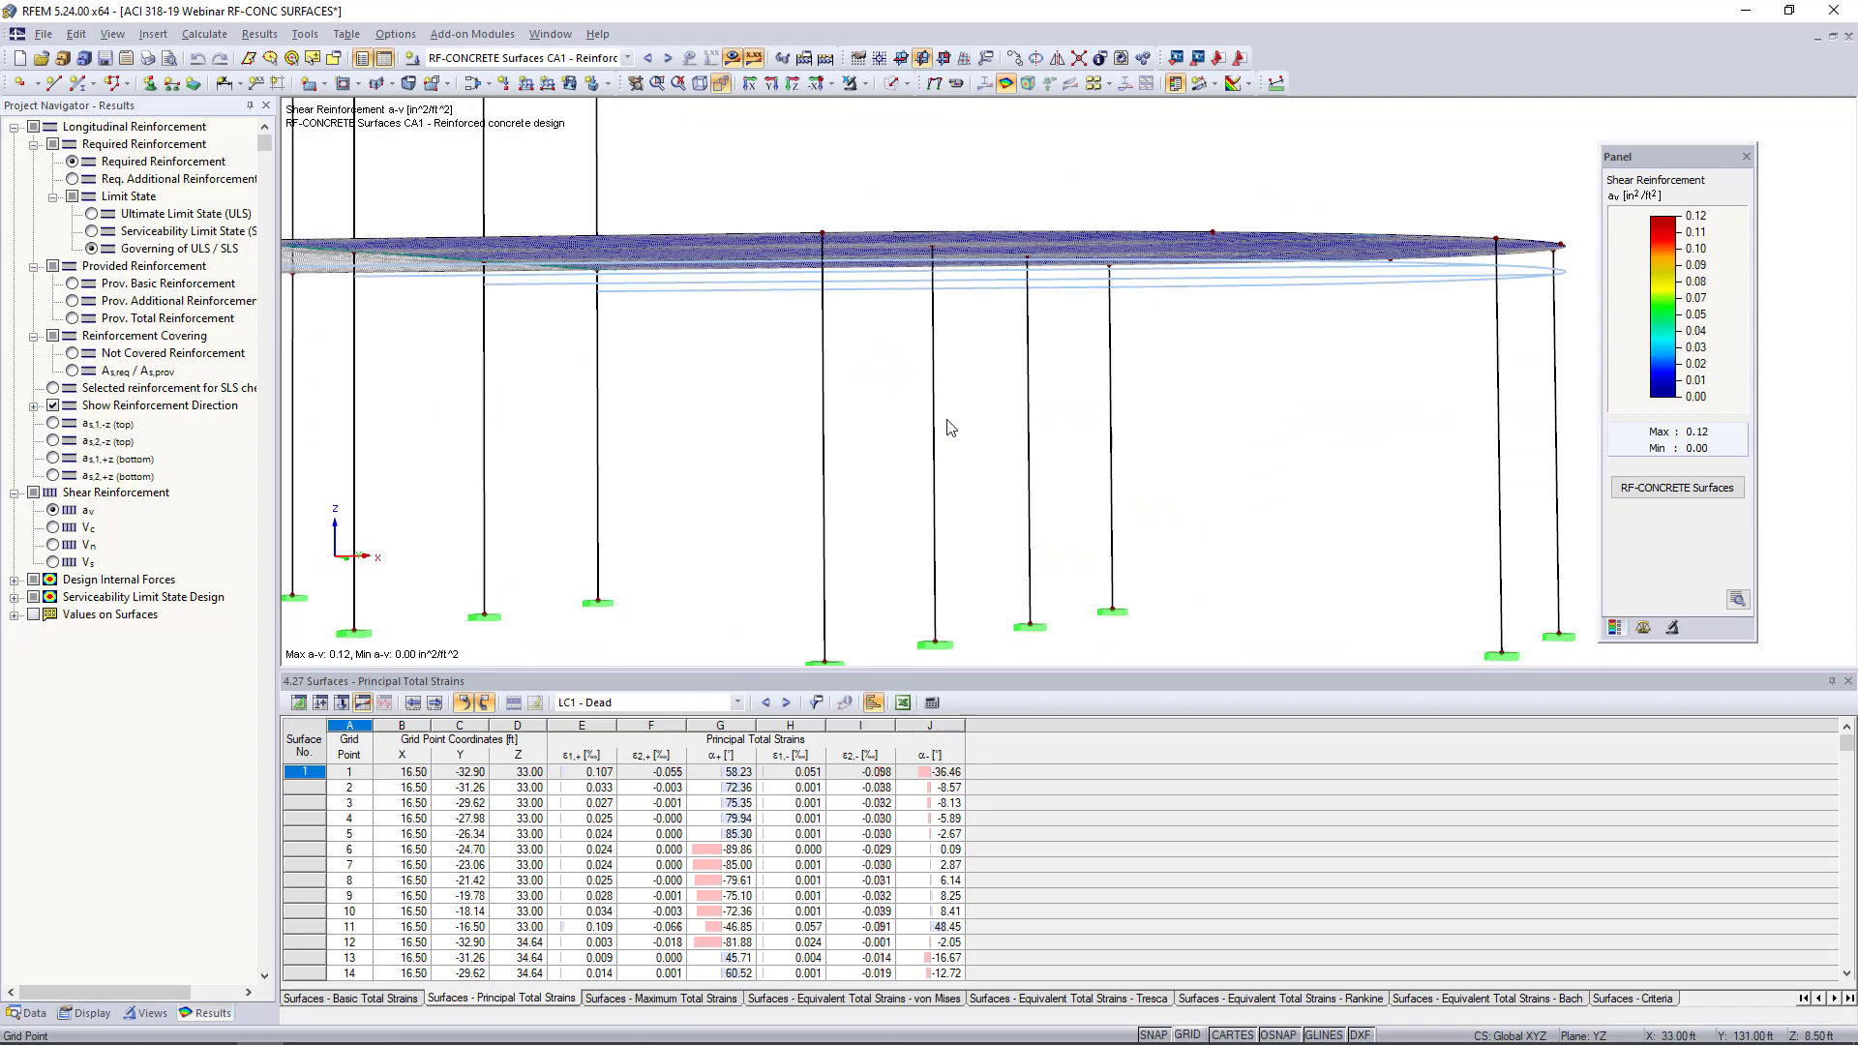
{"action": "middle_click_drag", "start_coordinate": [1023, 313], "coordinate": [974, 493], "text": "ctrl"}
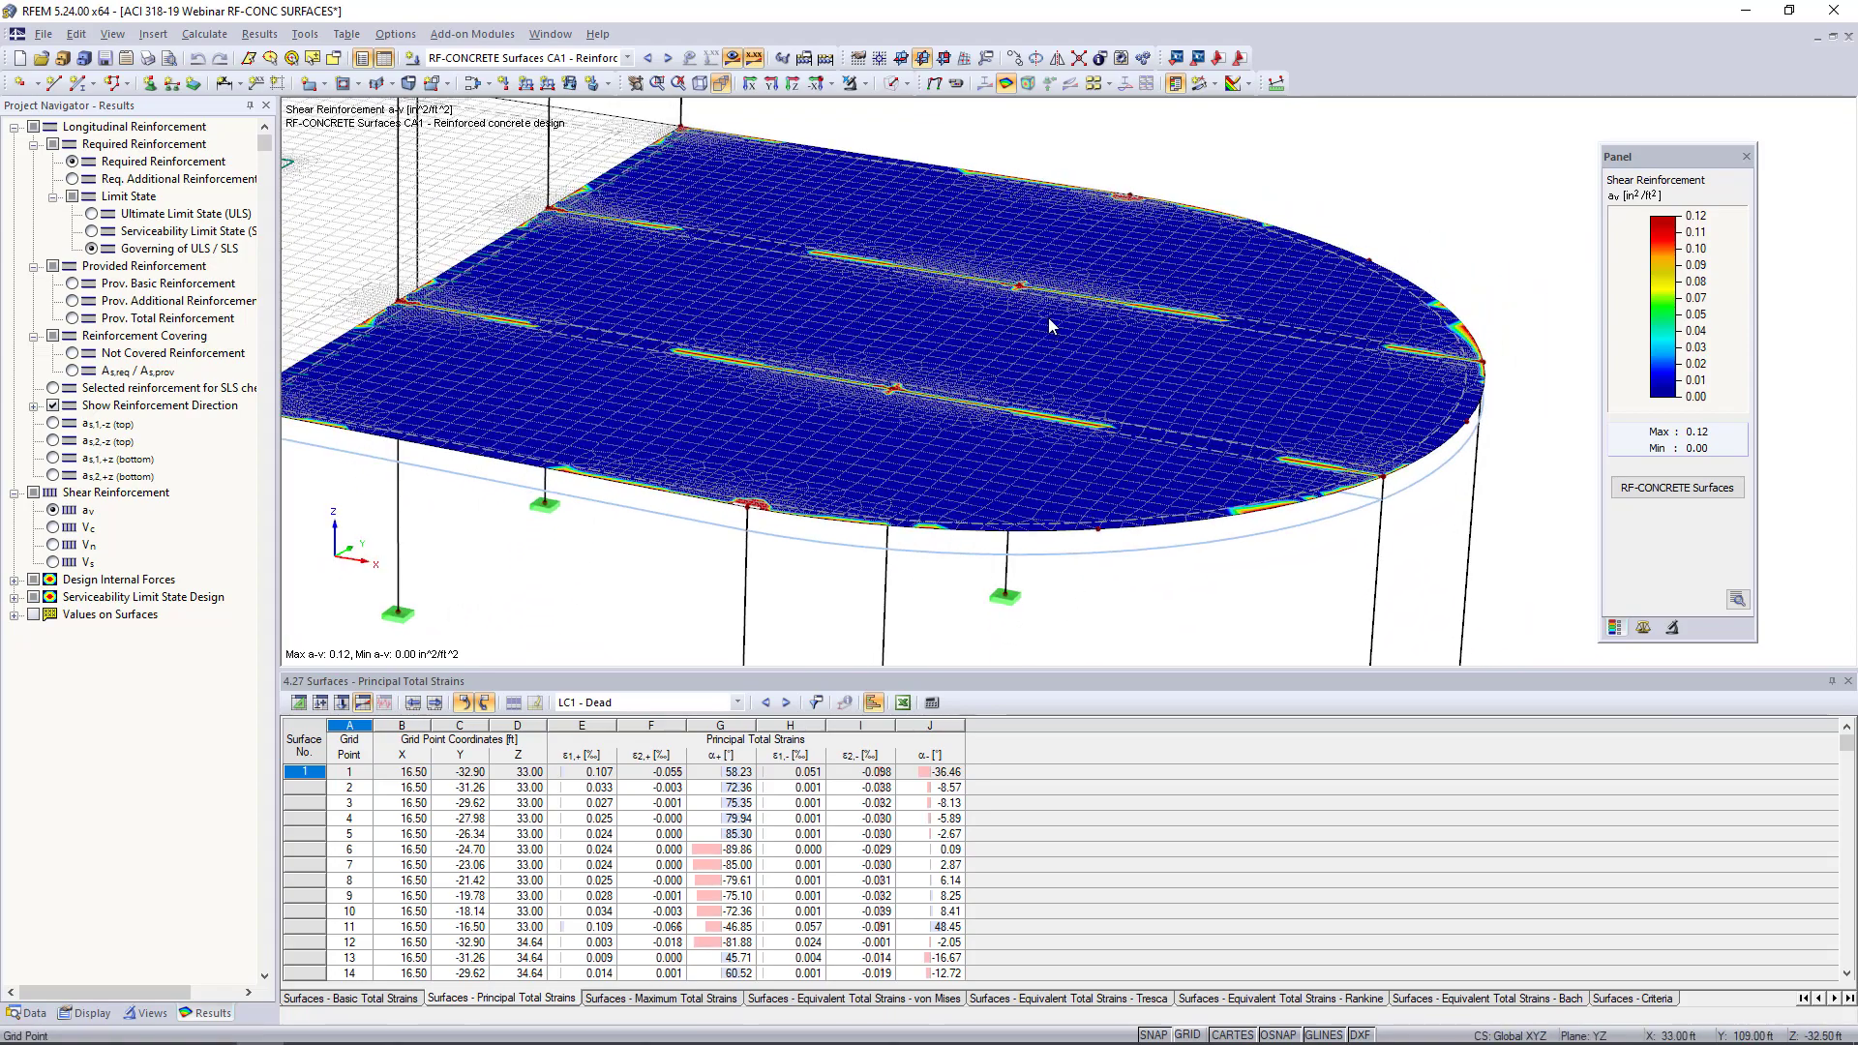
{"action": "scroll", "coordinate": [1171, 207], "scroll_direction": "up", "scroll_amount": 8}
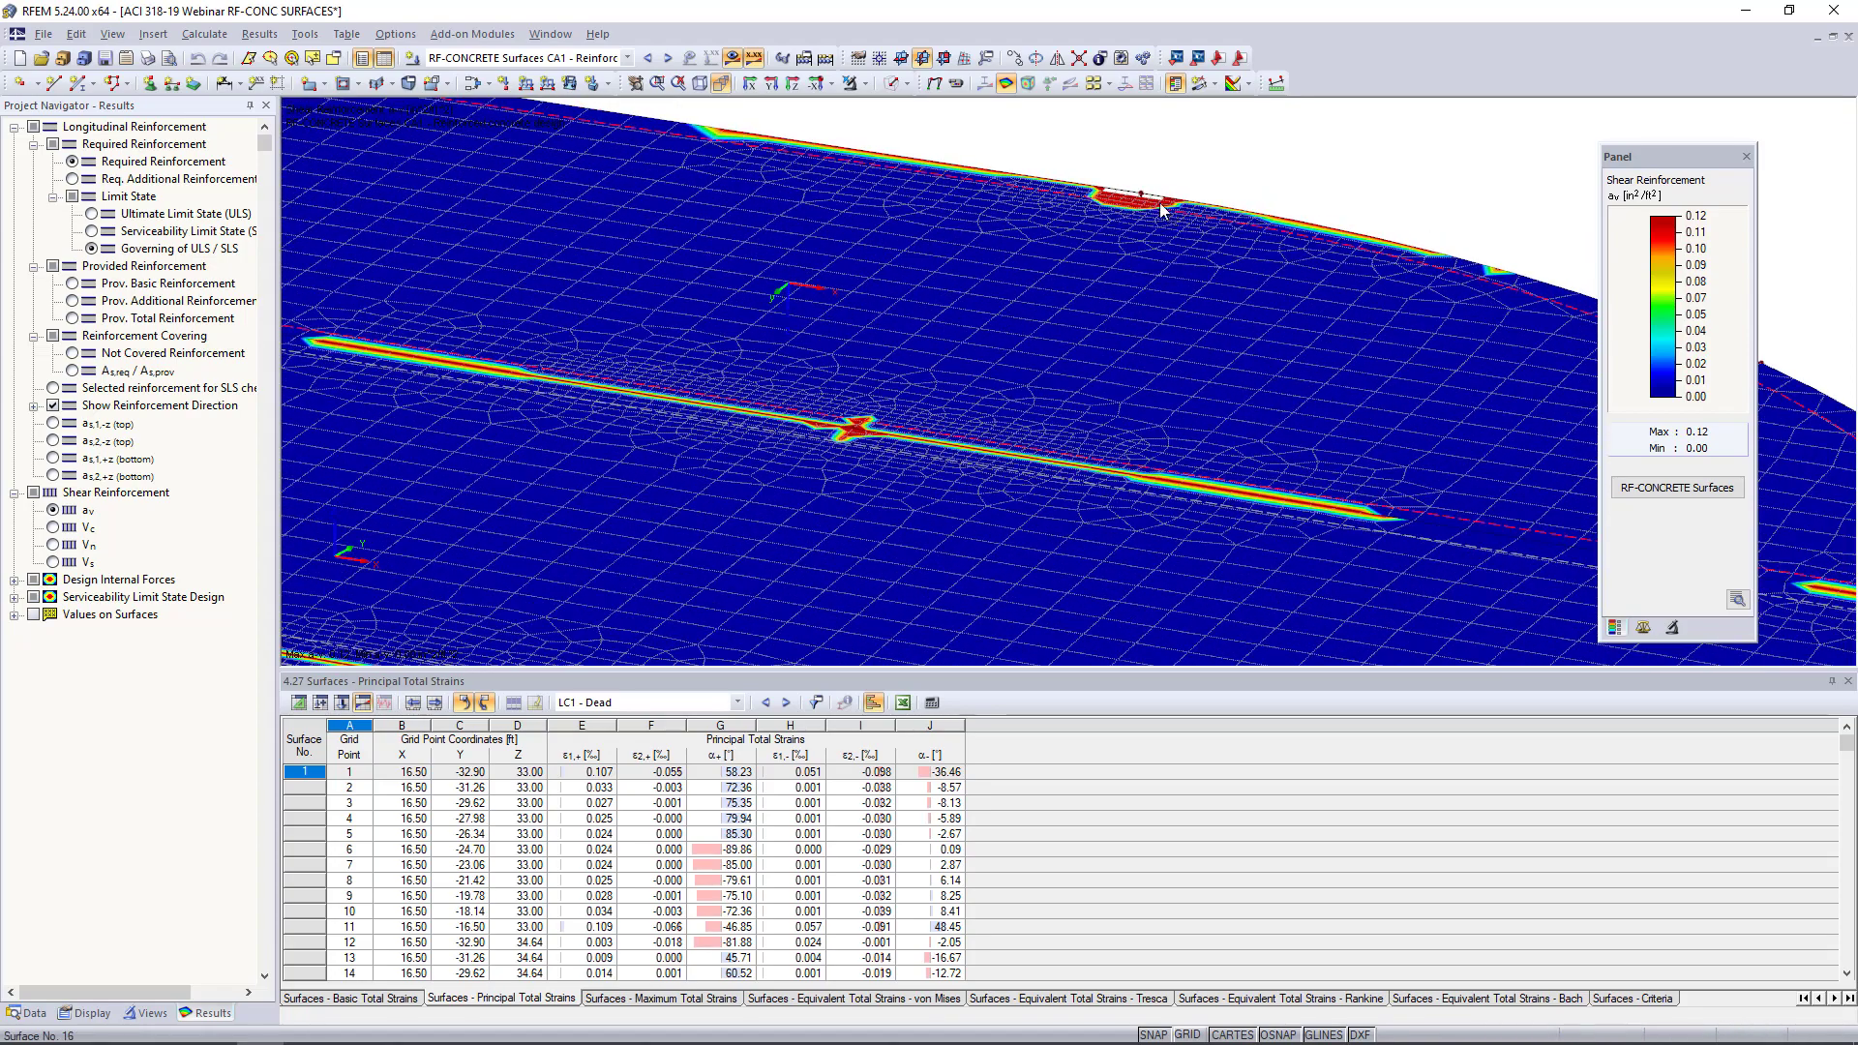
{"action": "scroll", "coordinate": [1158, 201], "scroll_direction": "up", "scroll_amount": 2}
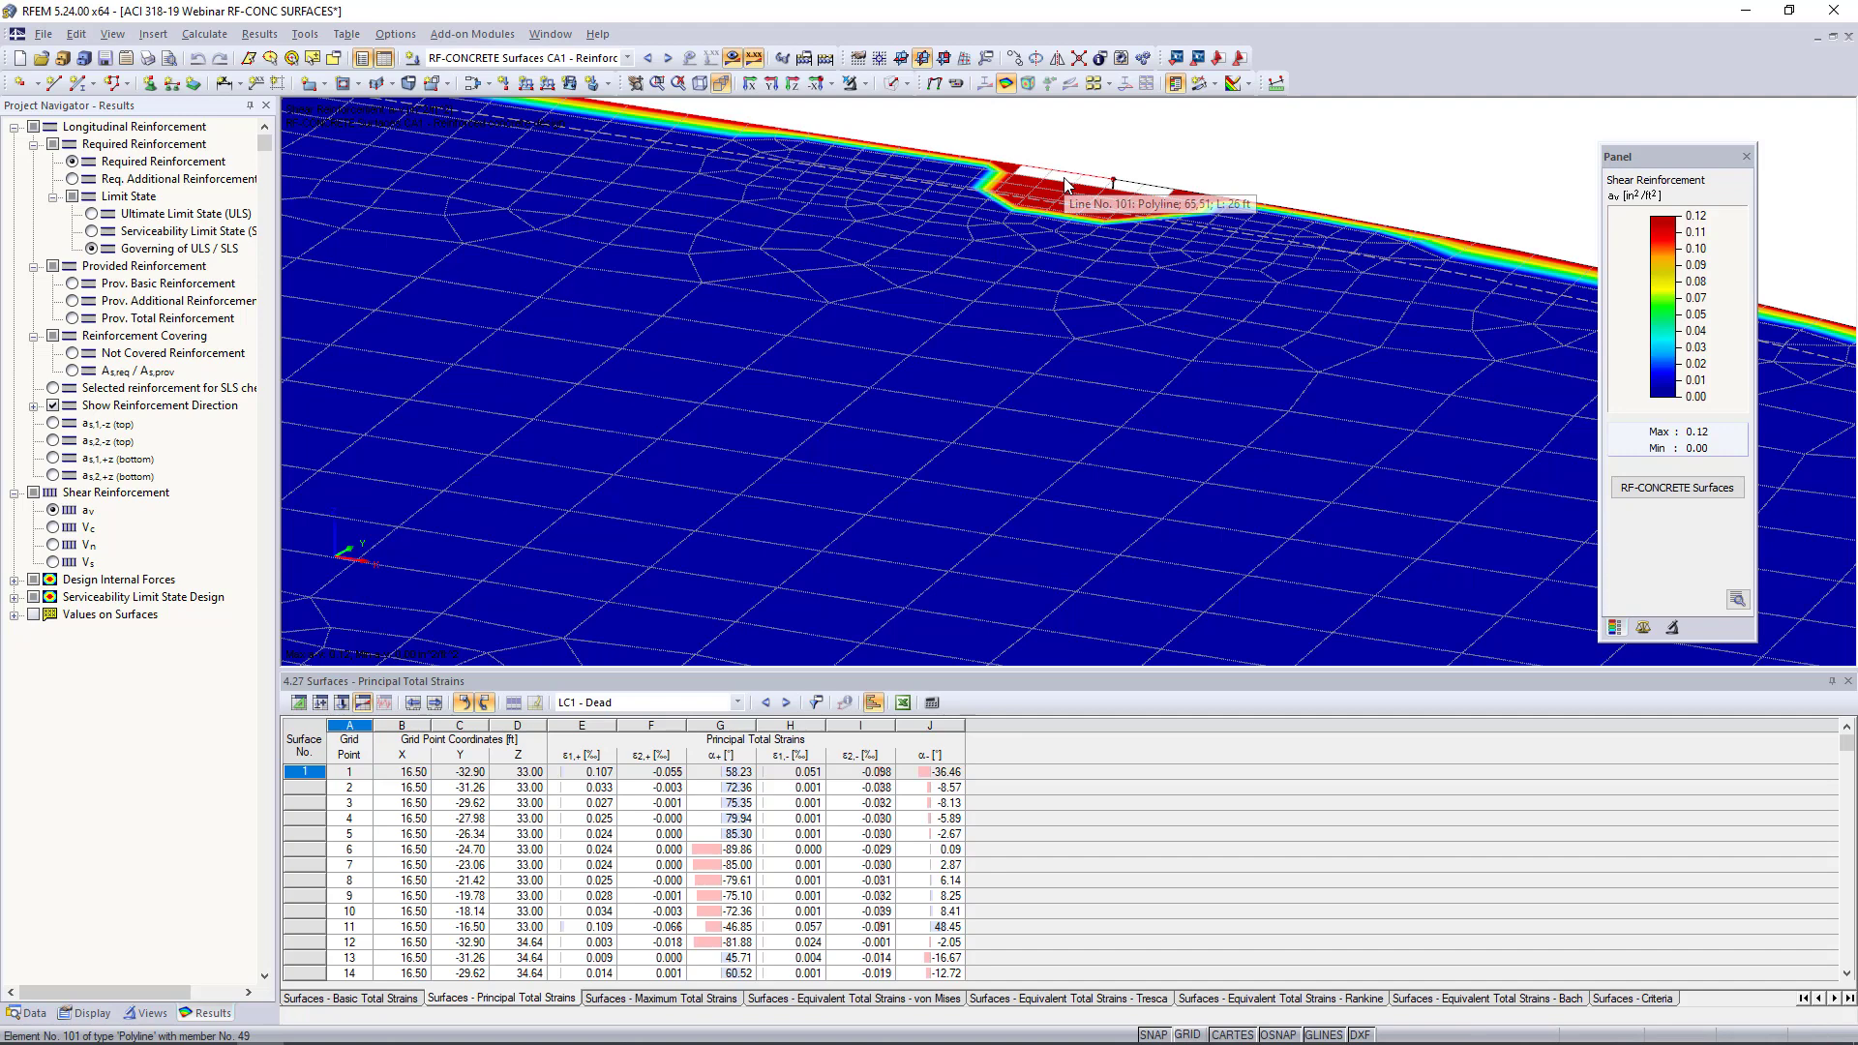
{"action": "scroll", "coordinate": [1065, 184], "scroll_direction": "up", "scroll_amount": 3}
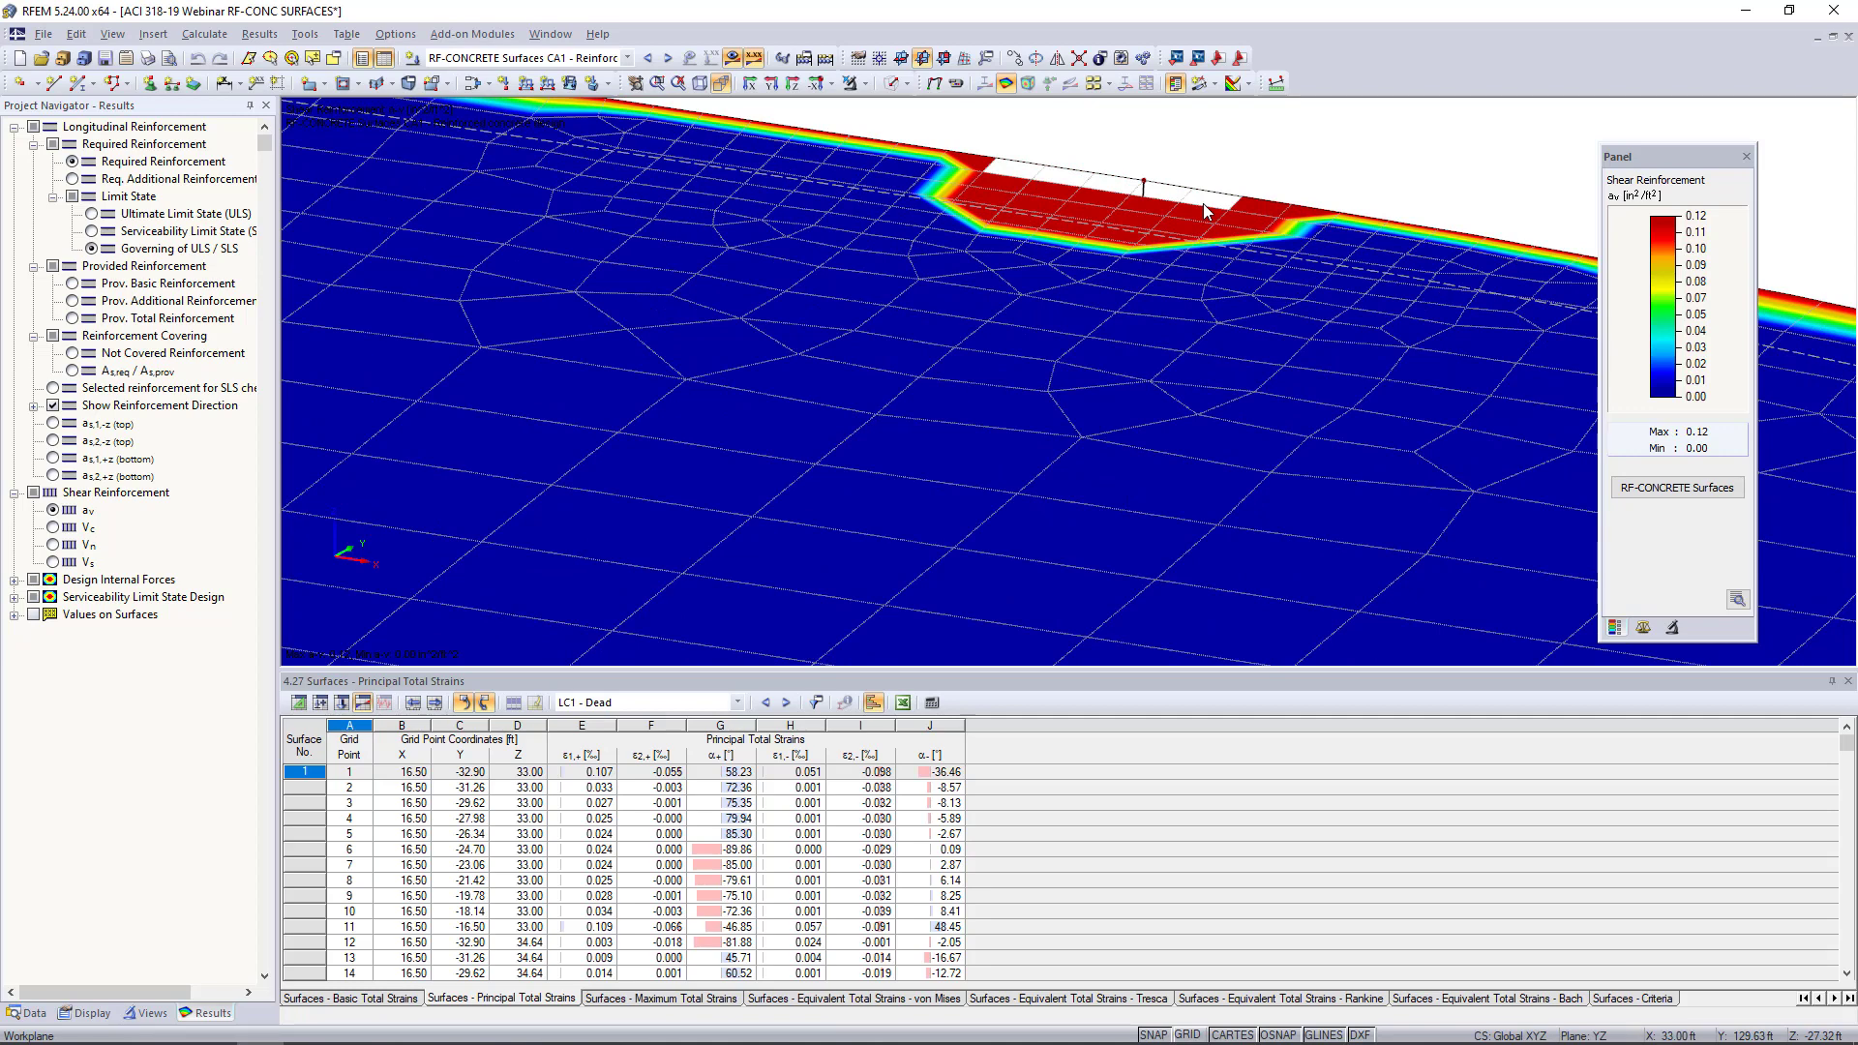
Hide the results and show the model as solid transparent to examine the columns beneath the podium slab
{"action": "left_click", "coordinate": [734, 58]}
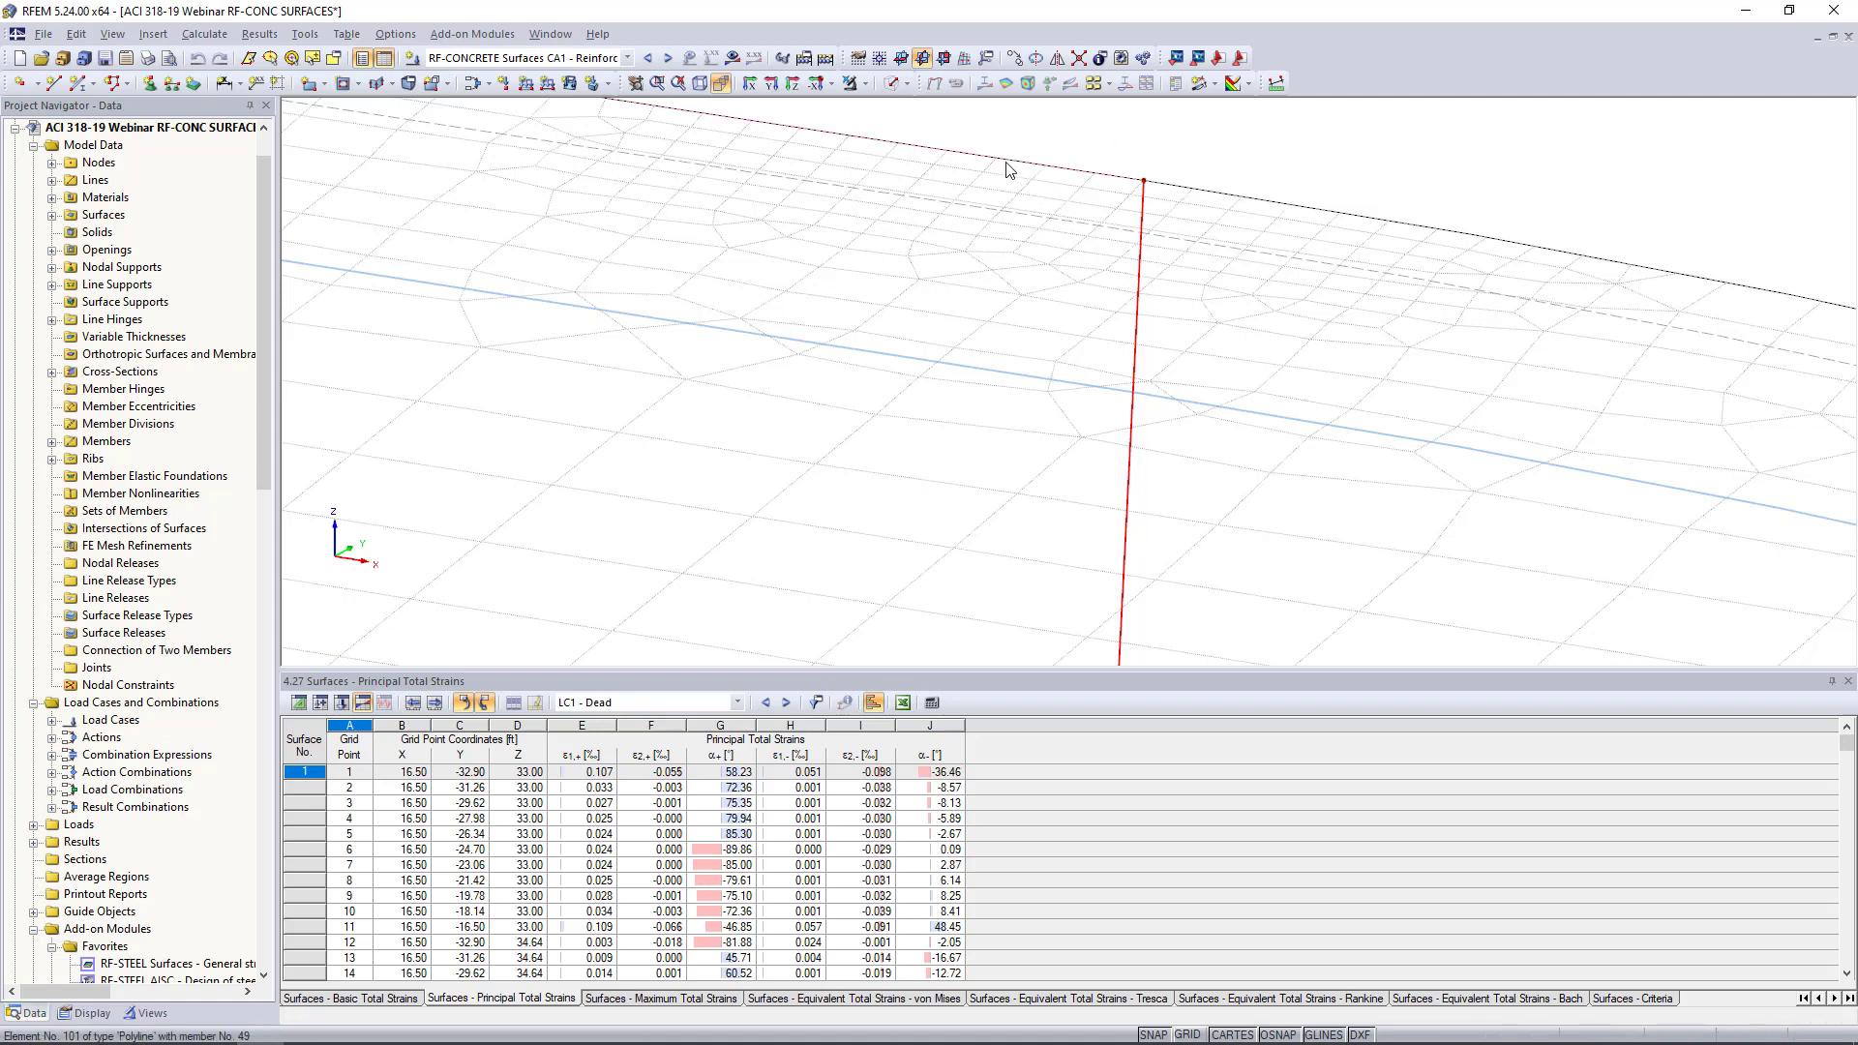
{"action": "left_click", "coordinate": [904, 84]}
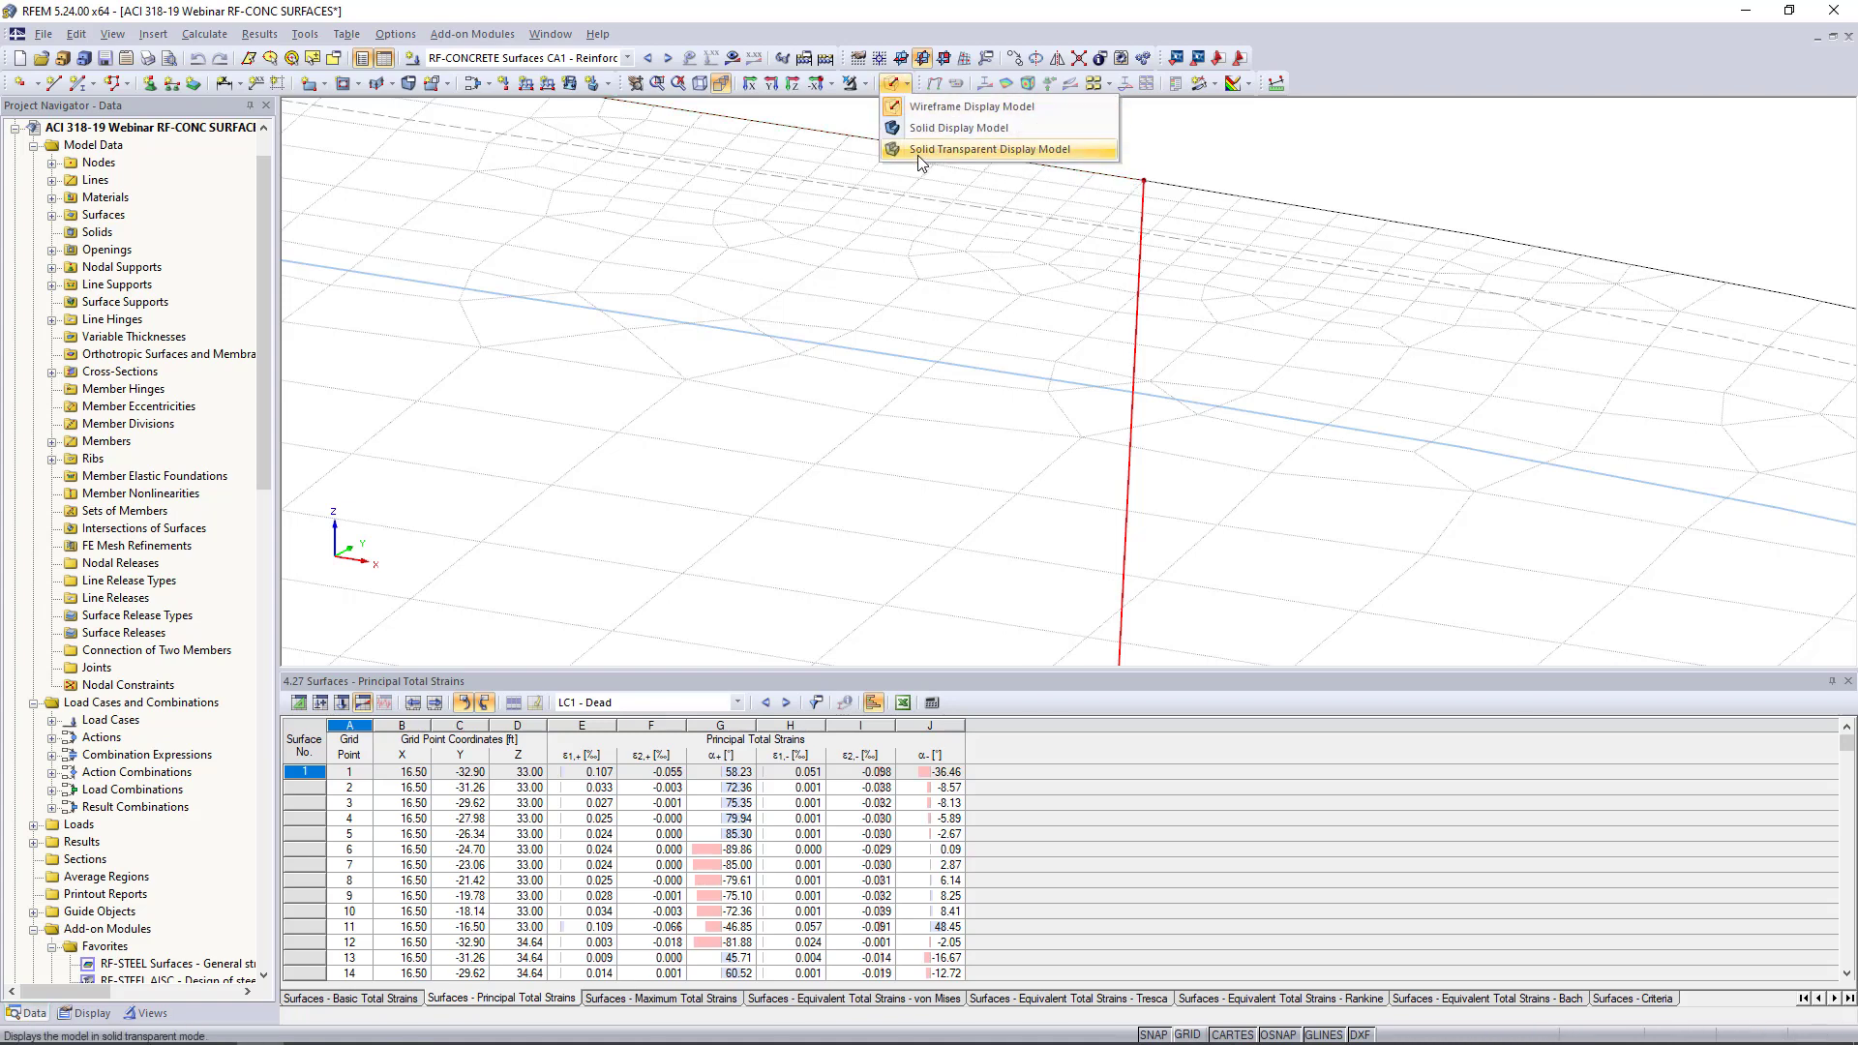
{"action": "left_click", "coordinate": [917, 147]}
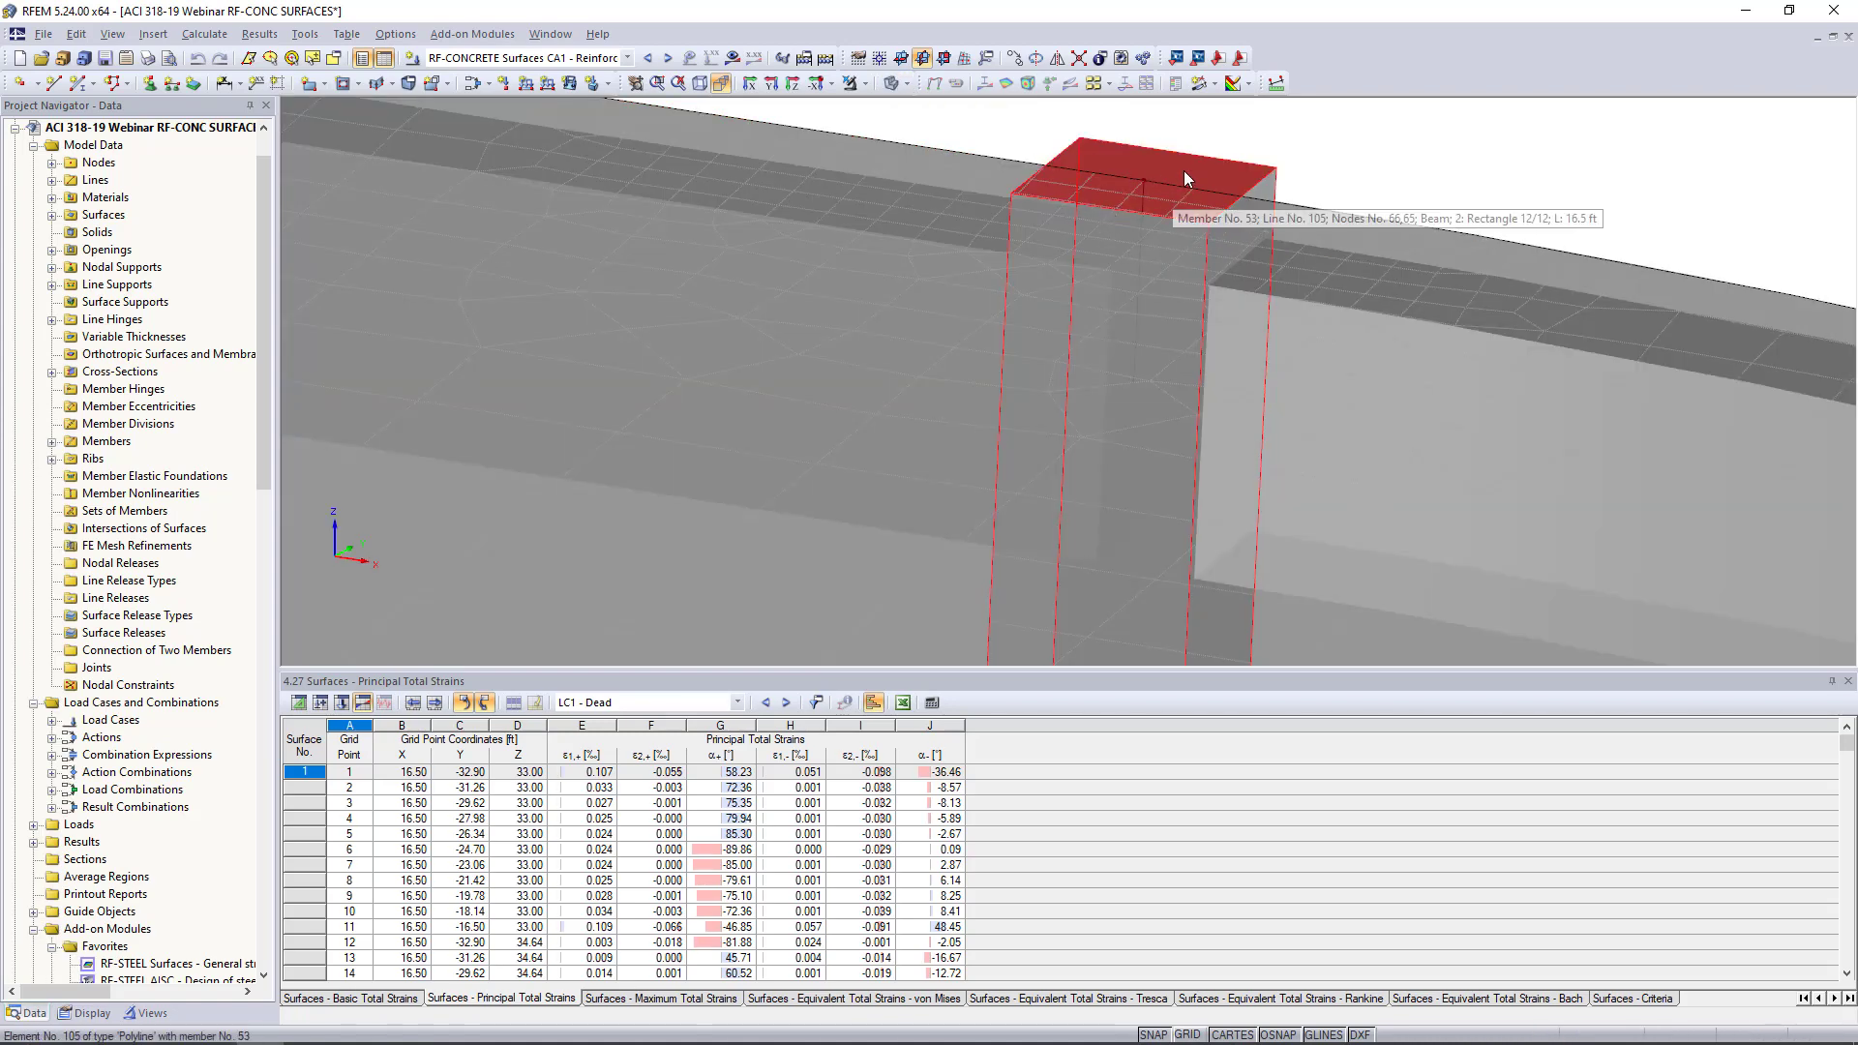
{"action": "scroll", "coordinate": [1183, 171], "scroll_direction": "down", "scroll_amount": 4}
{"action": "scroll", "coordinate": [961, 354], "scroll_direction": "up", "scroll_amount": 3}
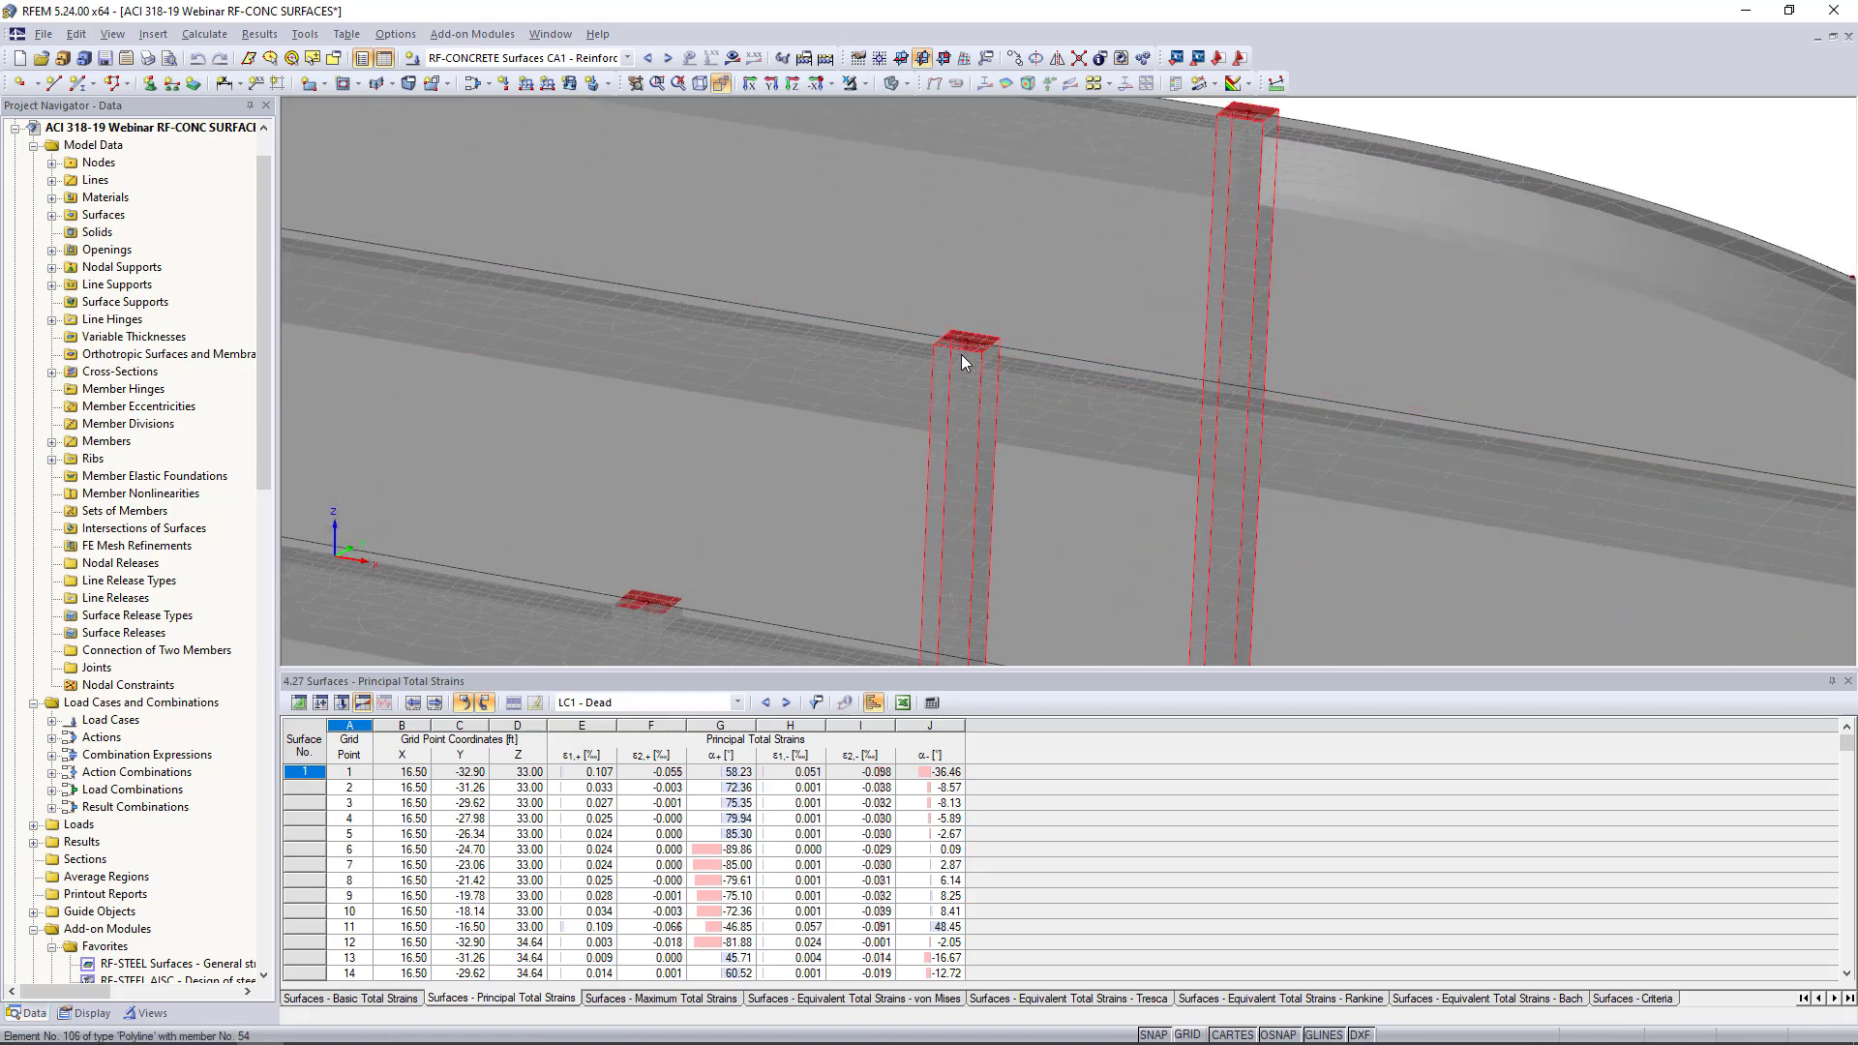
Return the model to wireframe display and look over the podium slab's columns and the line where it meets the building
{"action": "left_click", "coordinate": [908, 89]}
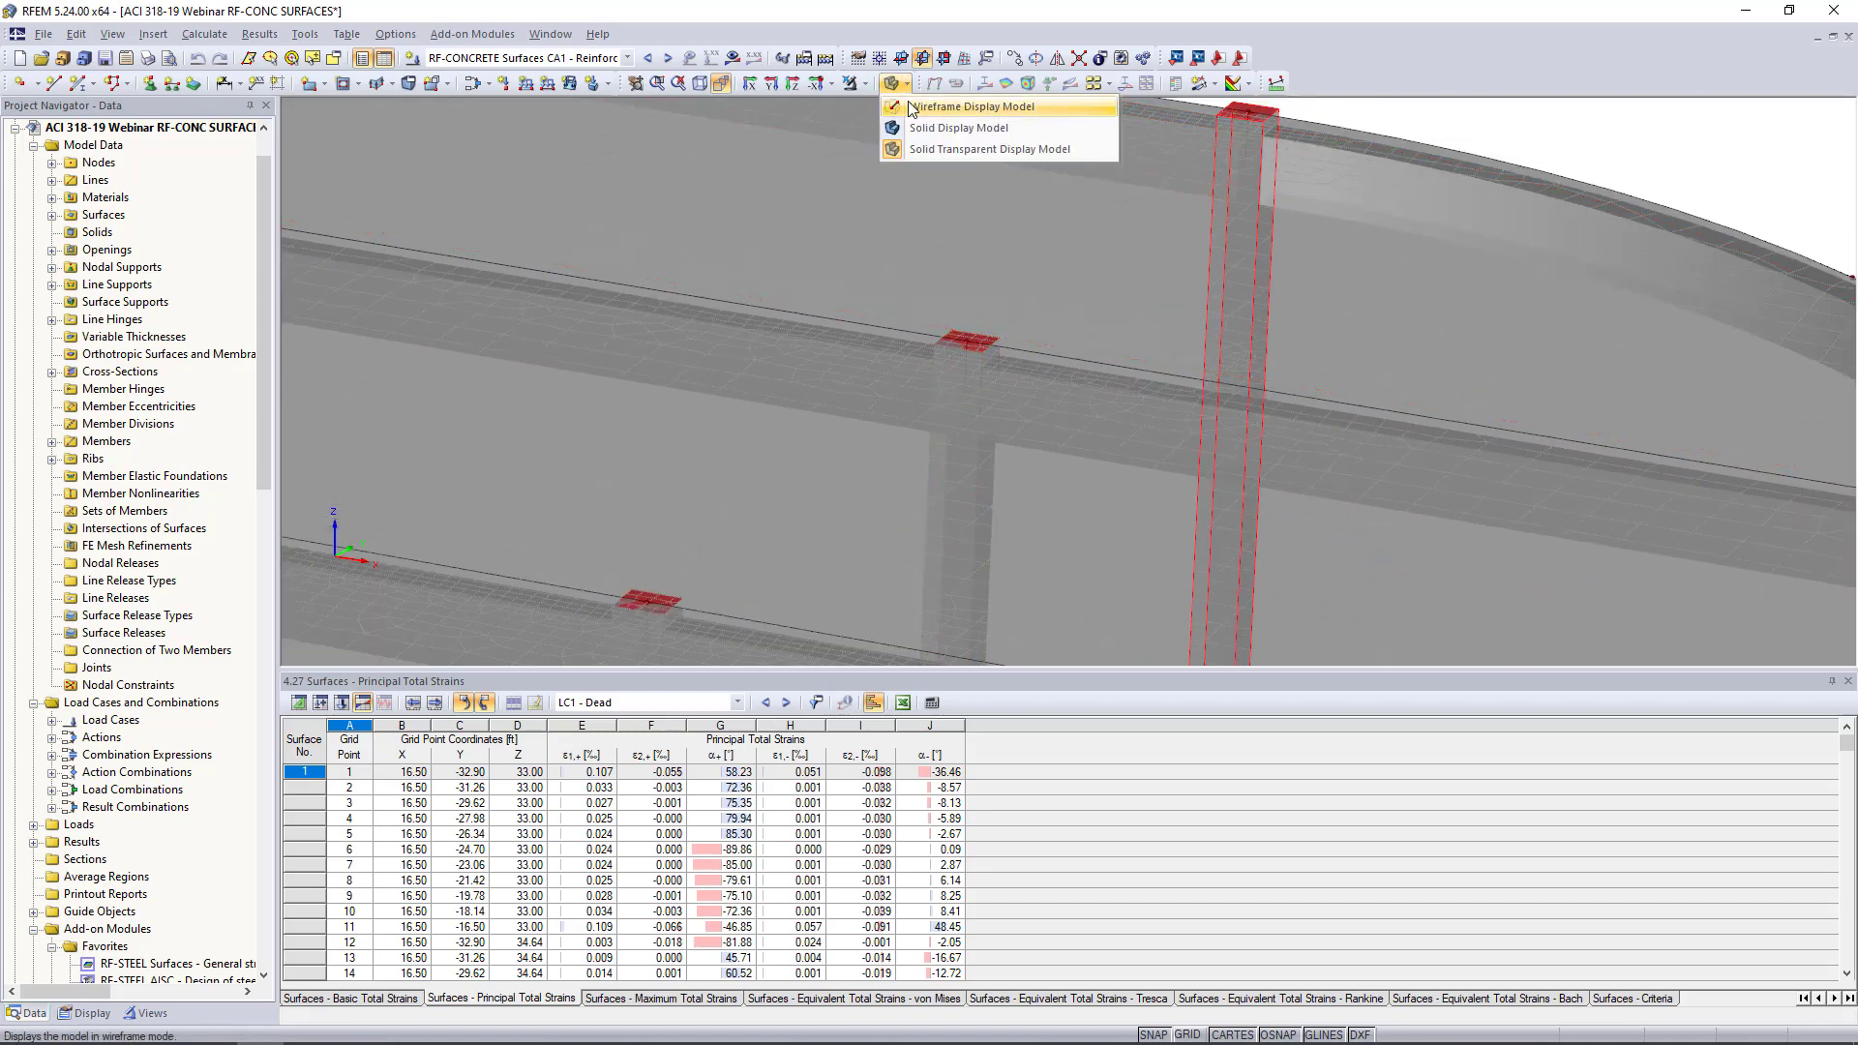
{"action": "left_click", "coordinate": [958, 153]}
{"action": "scroll", "coordinate": [1016, 290], "scroll_direction": "down", "scroll_amount": 2}
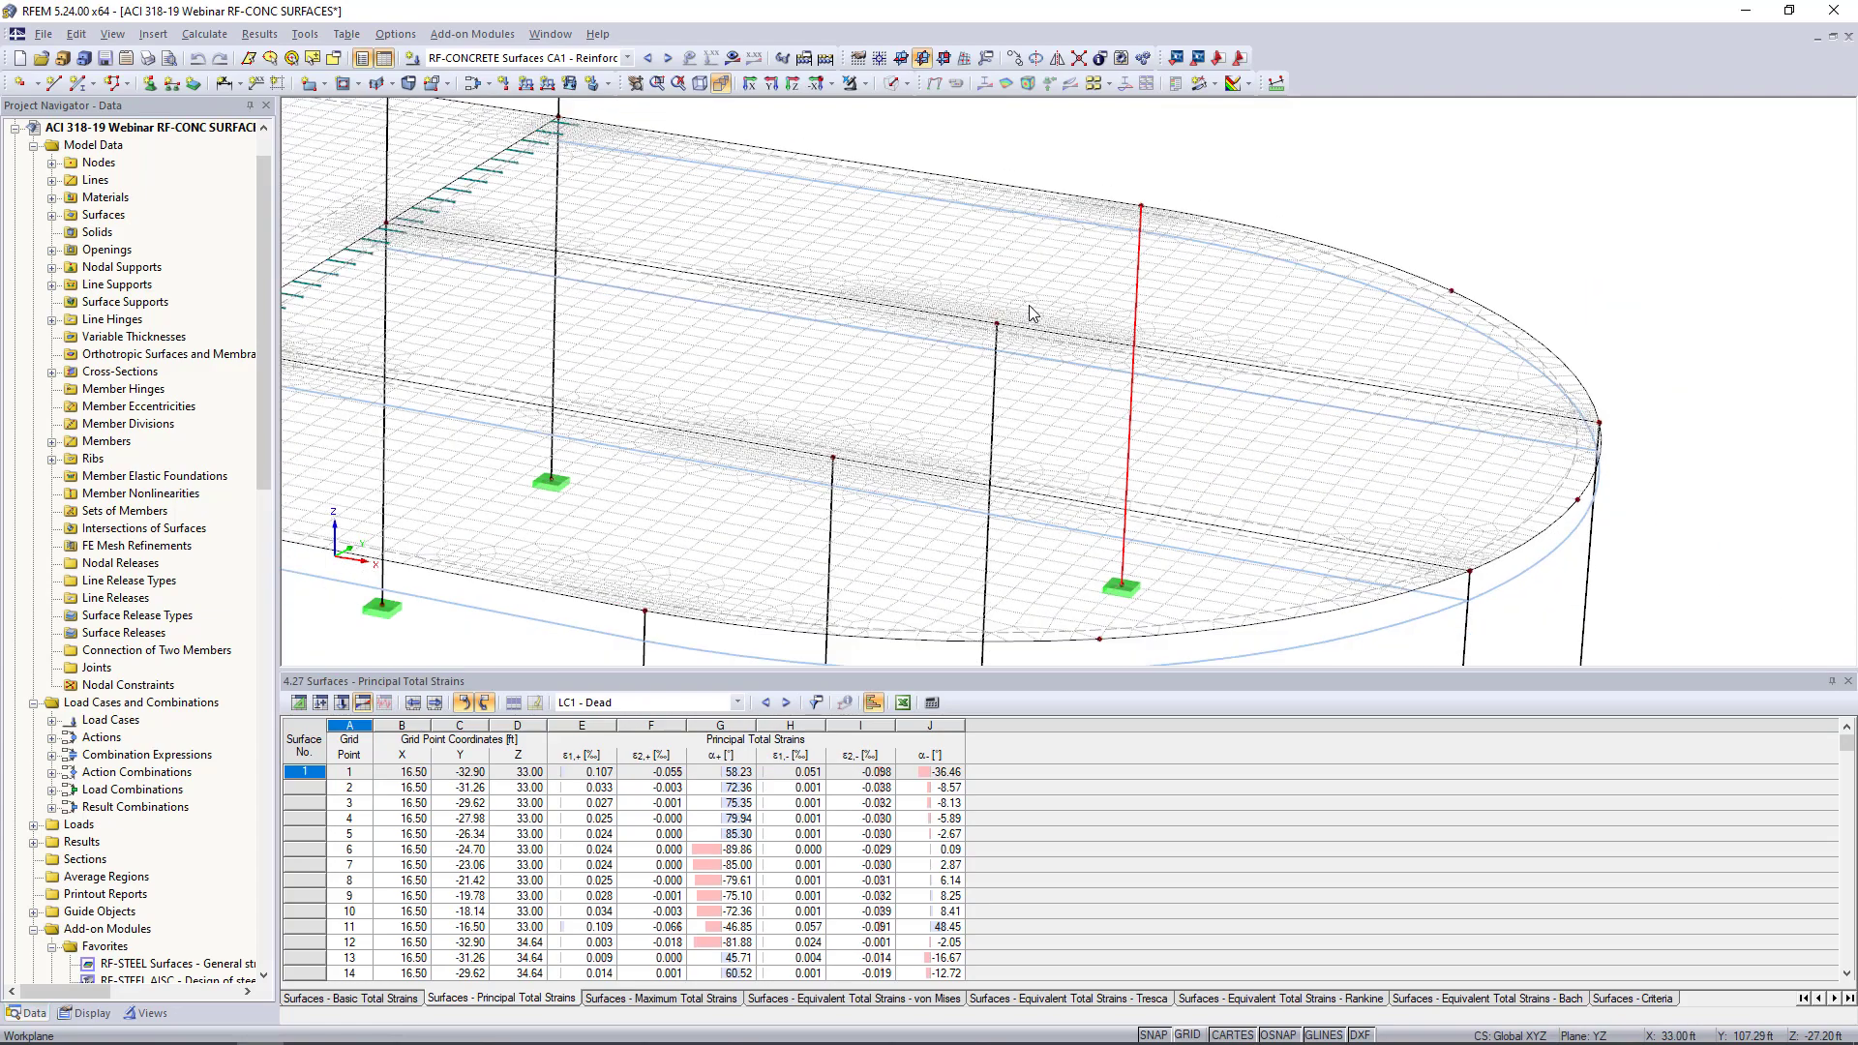
{"action": "middle_click_drag", "start_coordinate": [873, 432], "coordinate": [1015, 381]}
{"action": "scroll", "coordinate": [1015, 380], "scroll_direction": "down", "scroll_amount": 1}
{"action": "middle_click_drag", "start_coordinate": [899, 419], "coordinate": [1071, 473], "text": "ctrl"}
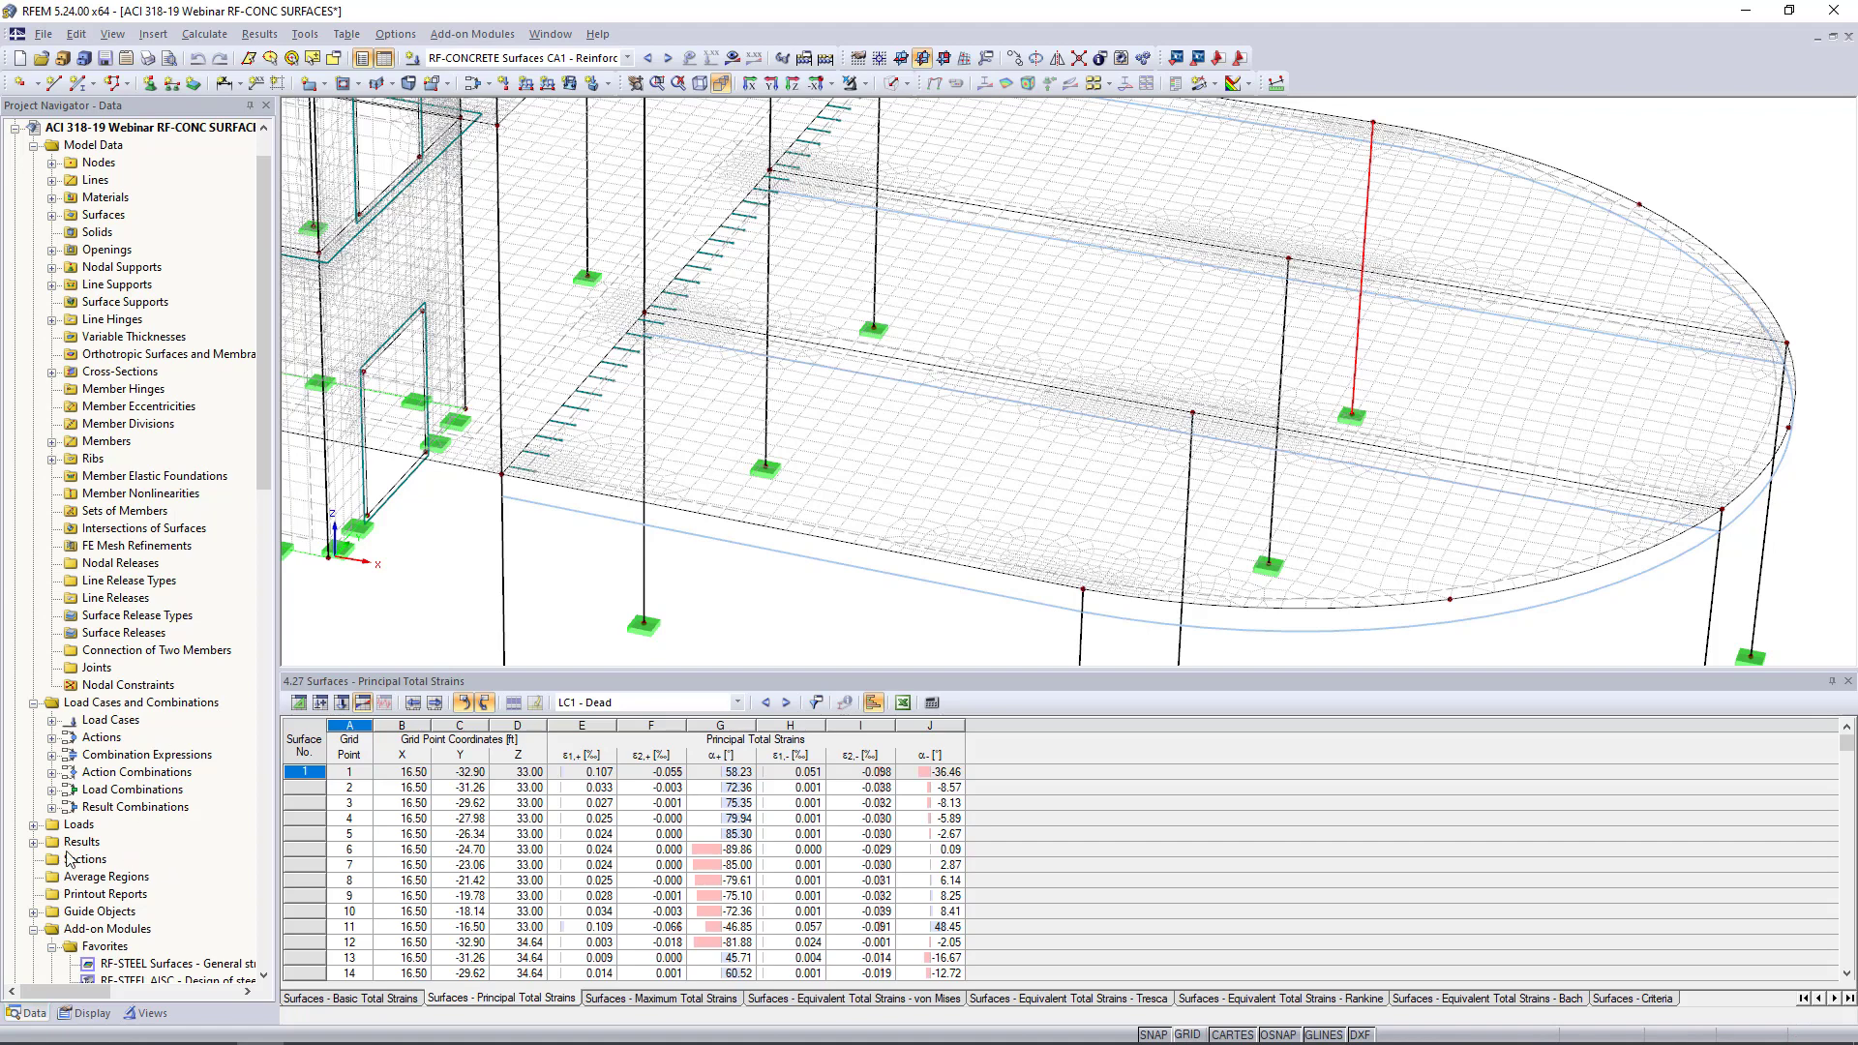
Start a new average region and assign it to surface 17
{"action": "scroll", "coordinate": [77, 884], "scroll_direction": "down", "scroll_amount": 3}
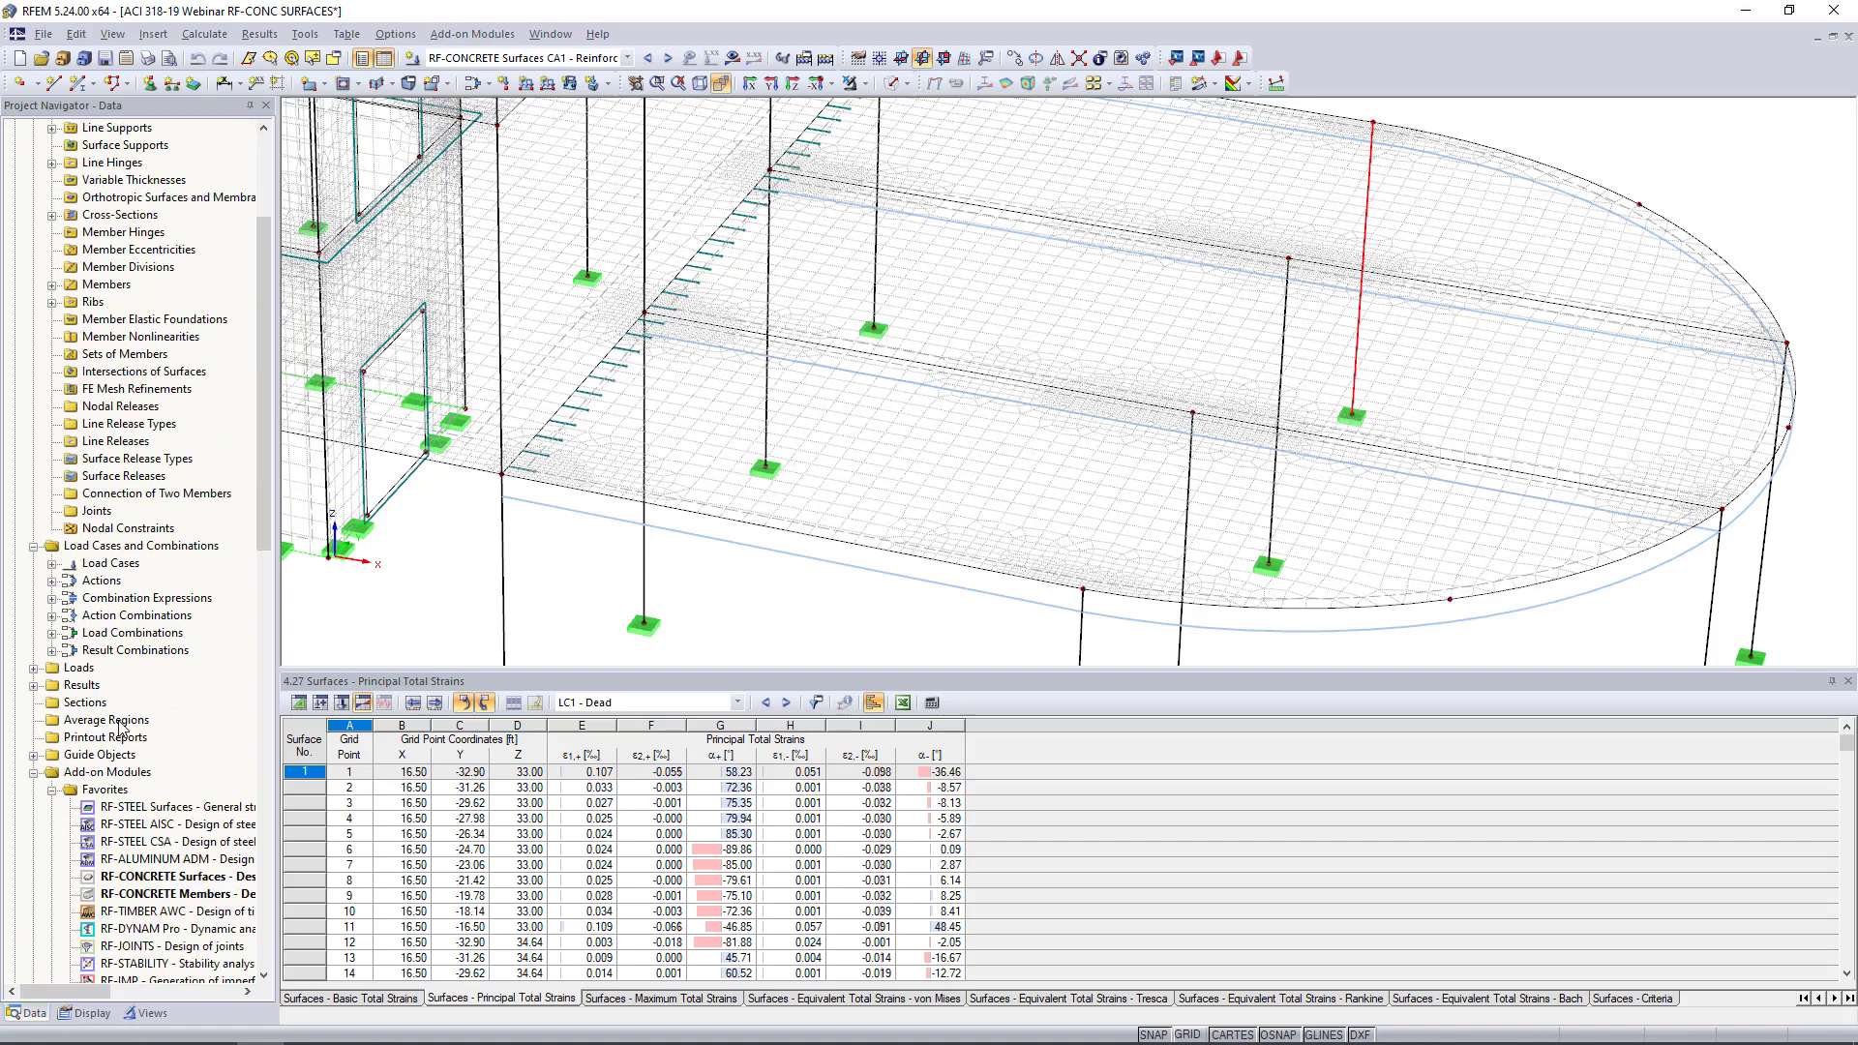
{"action": "right_click", "coordinate": [107, 720]}
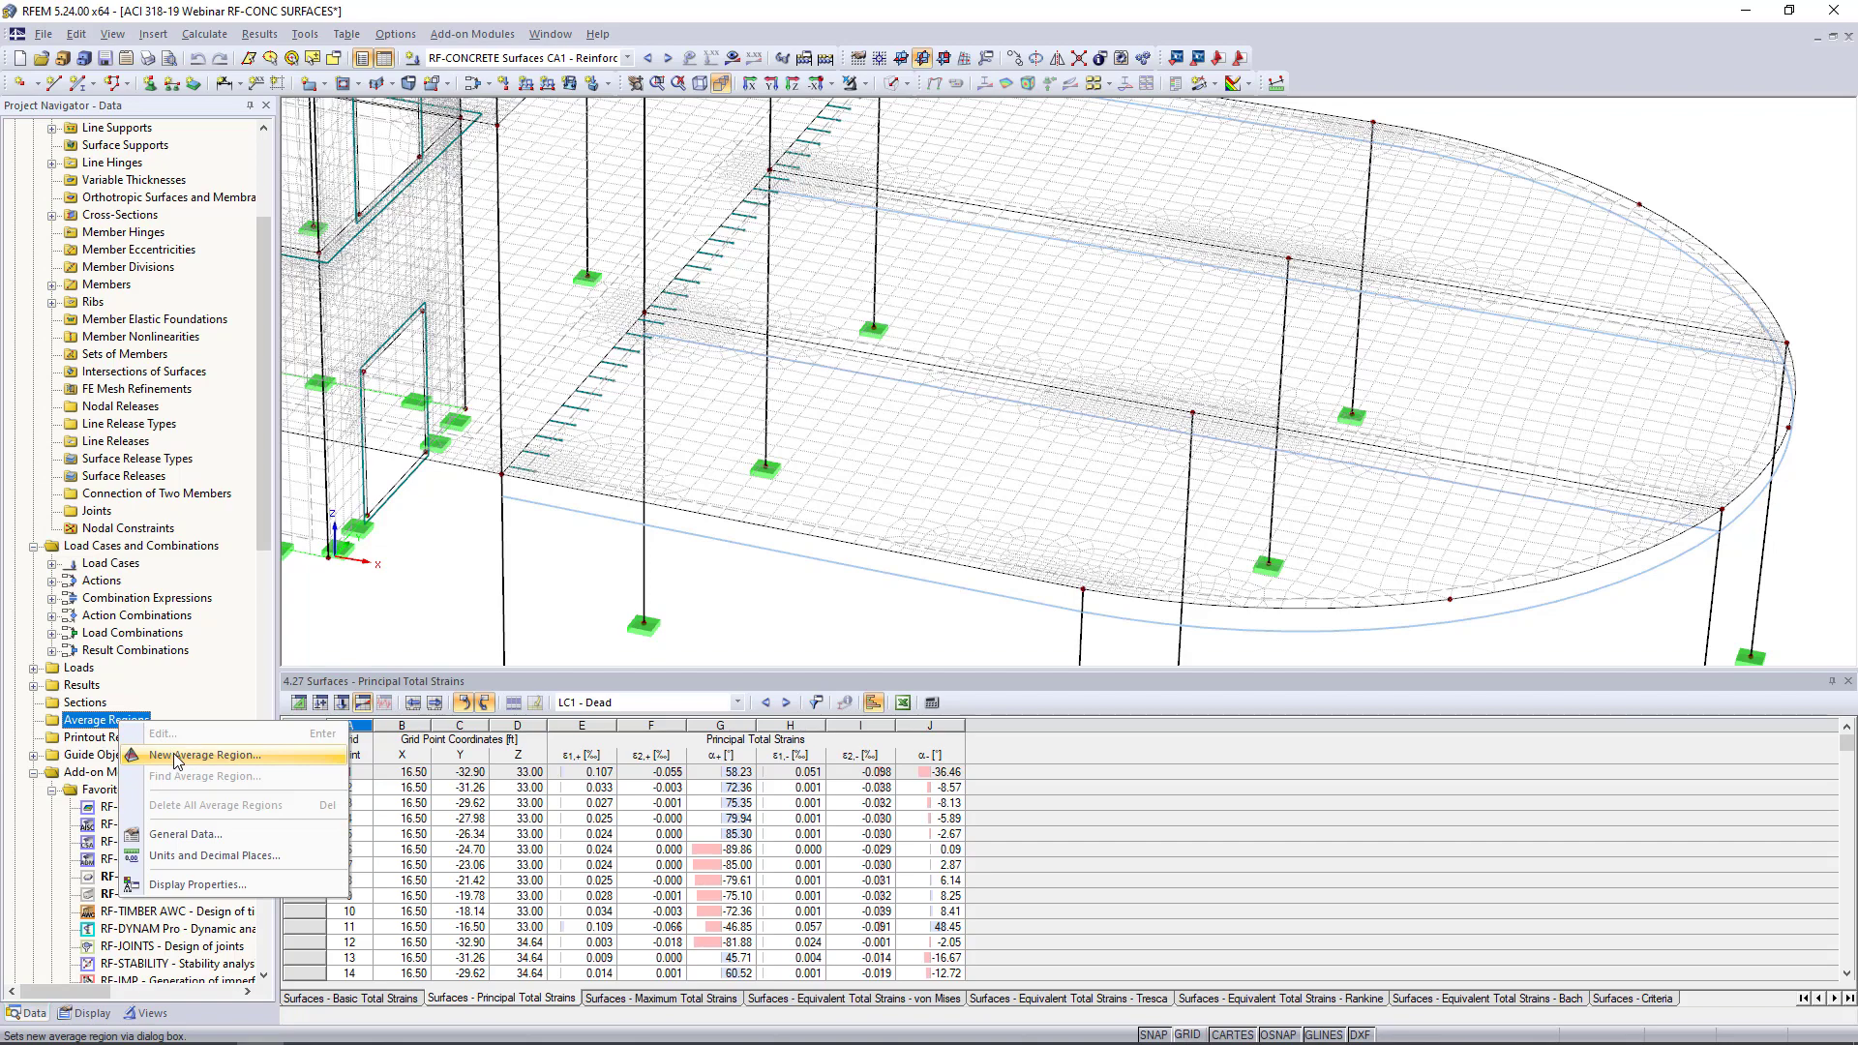
{"action": "left_click", "coordinate": [177, 755]}
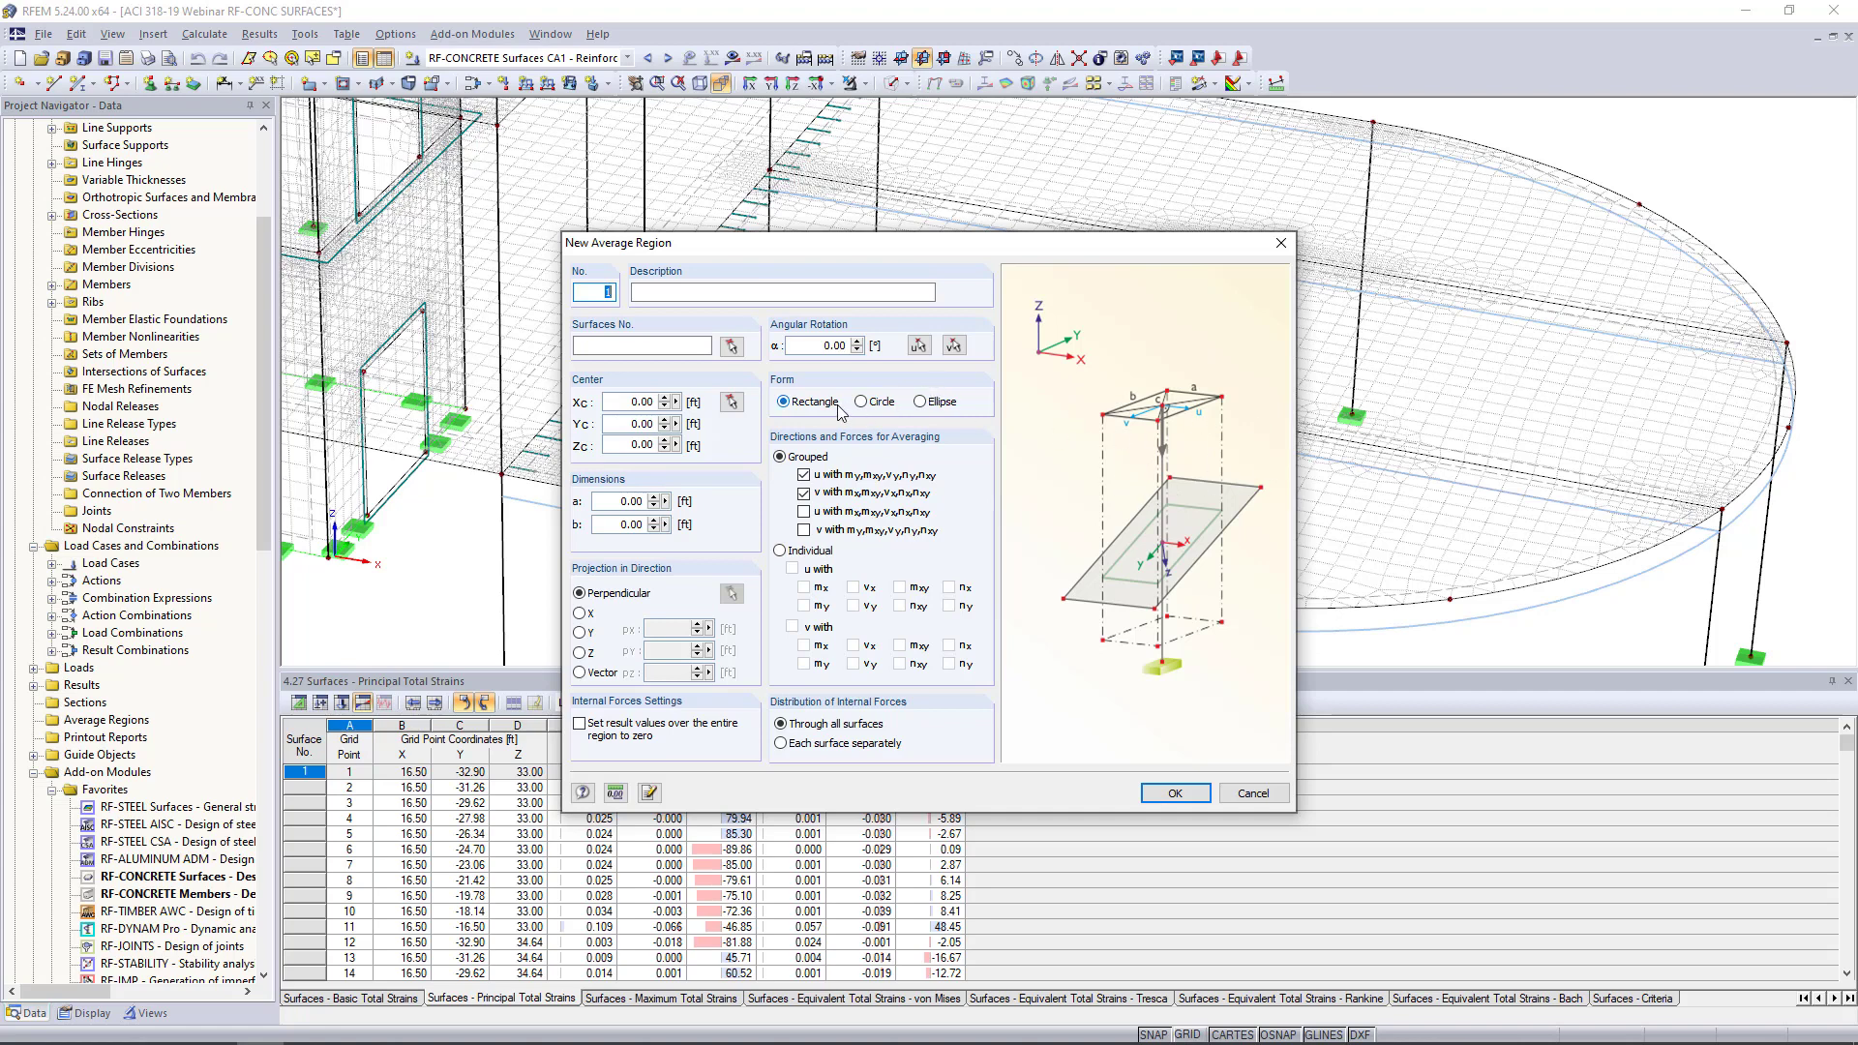
{"action": "left_click", "coordinate": [731, 346]}
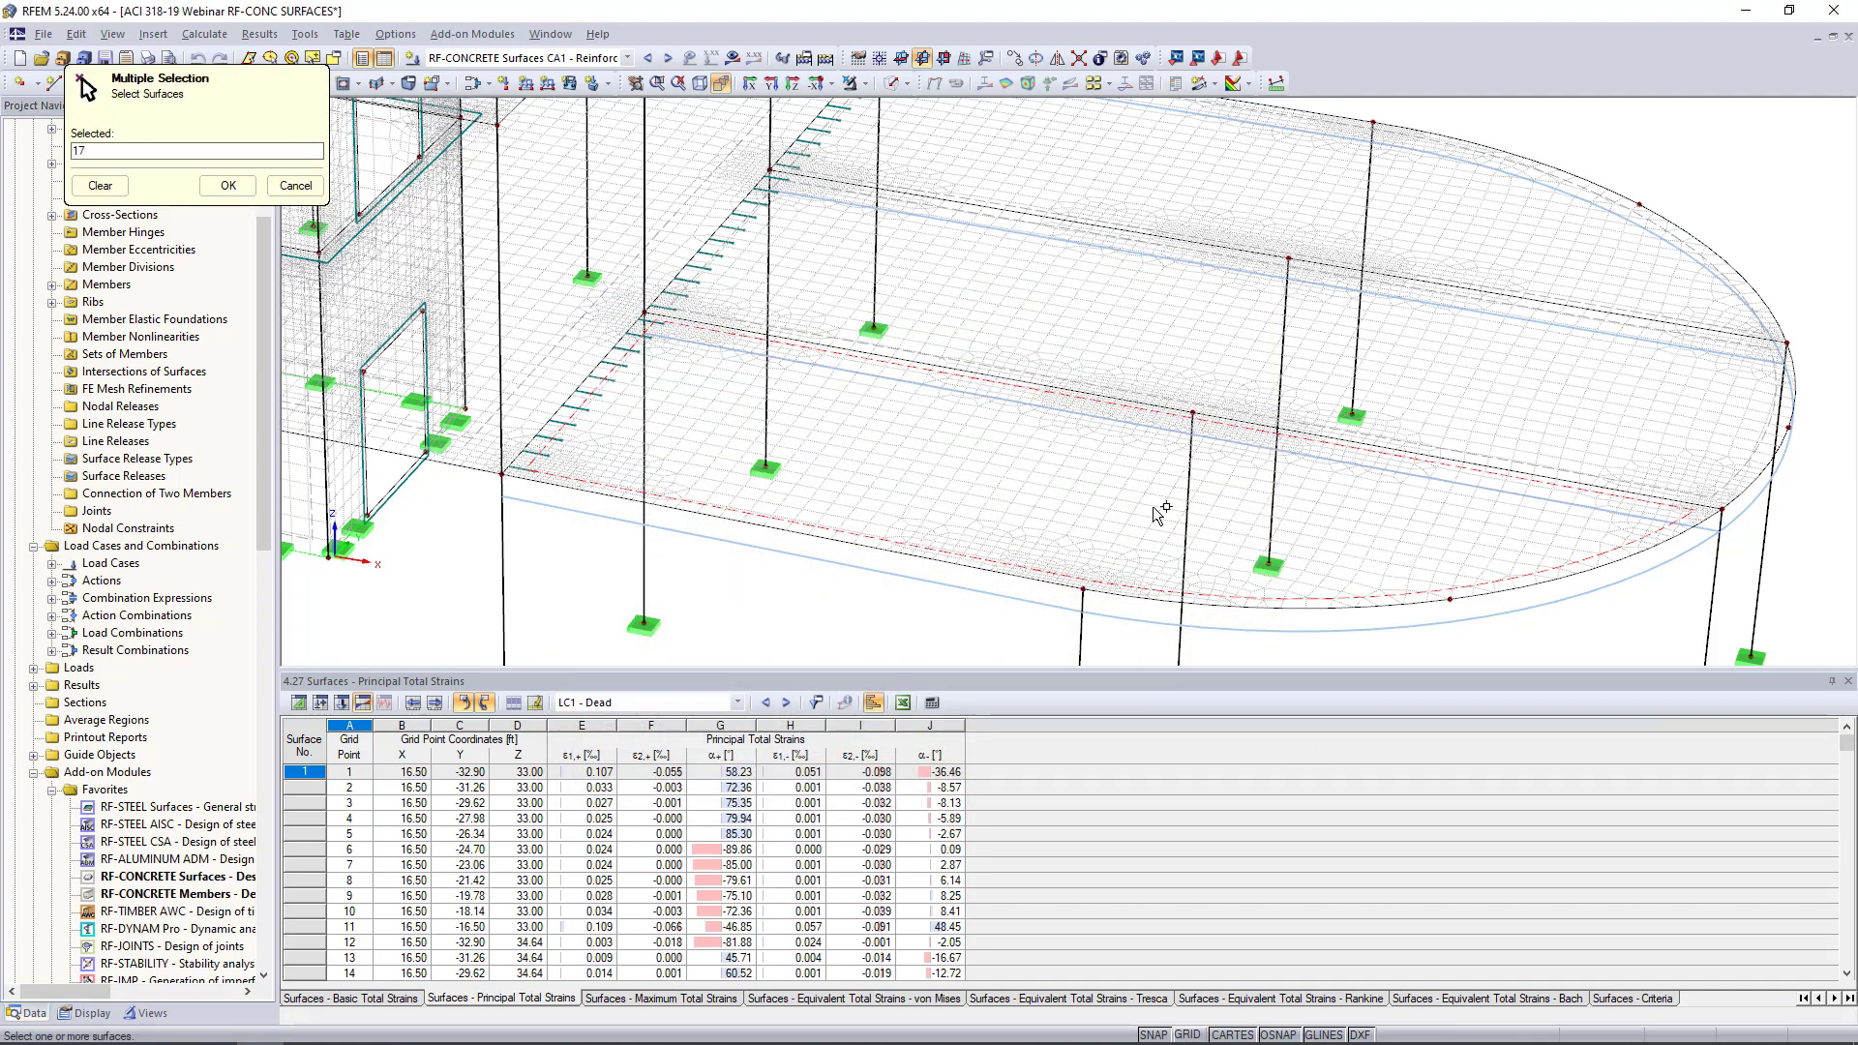
{"action": "left_click", "coordinate": [229, 184]}
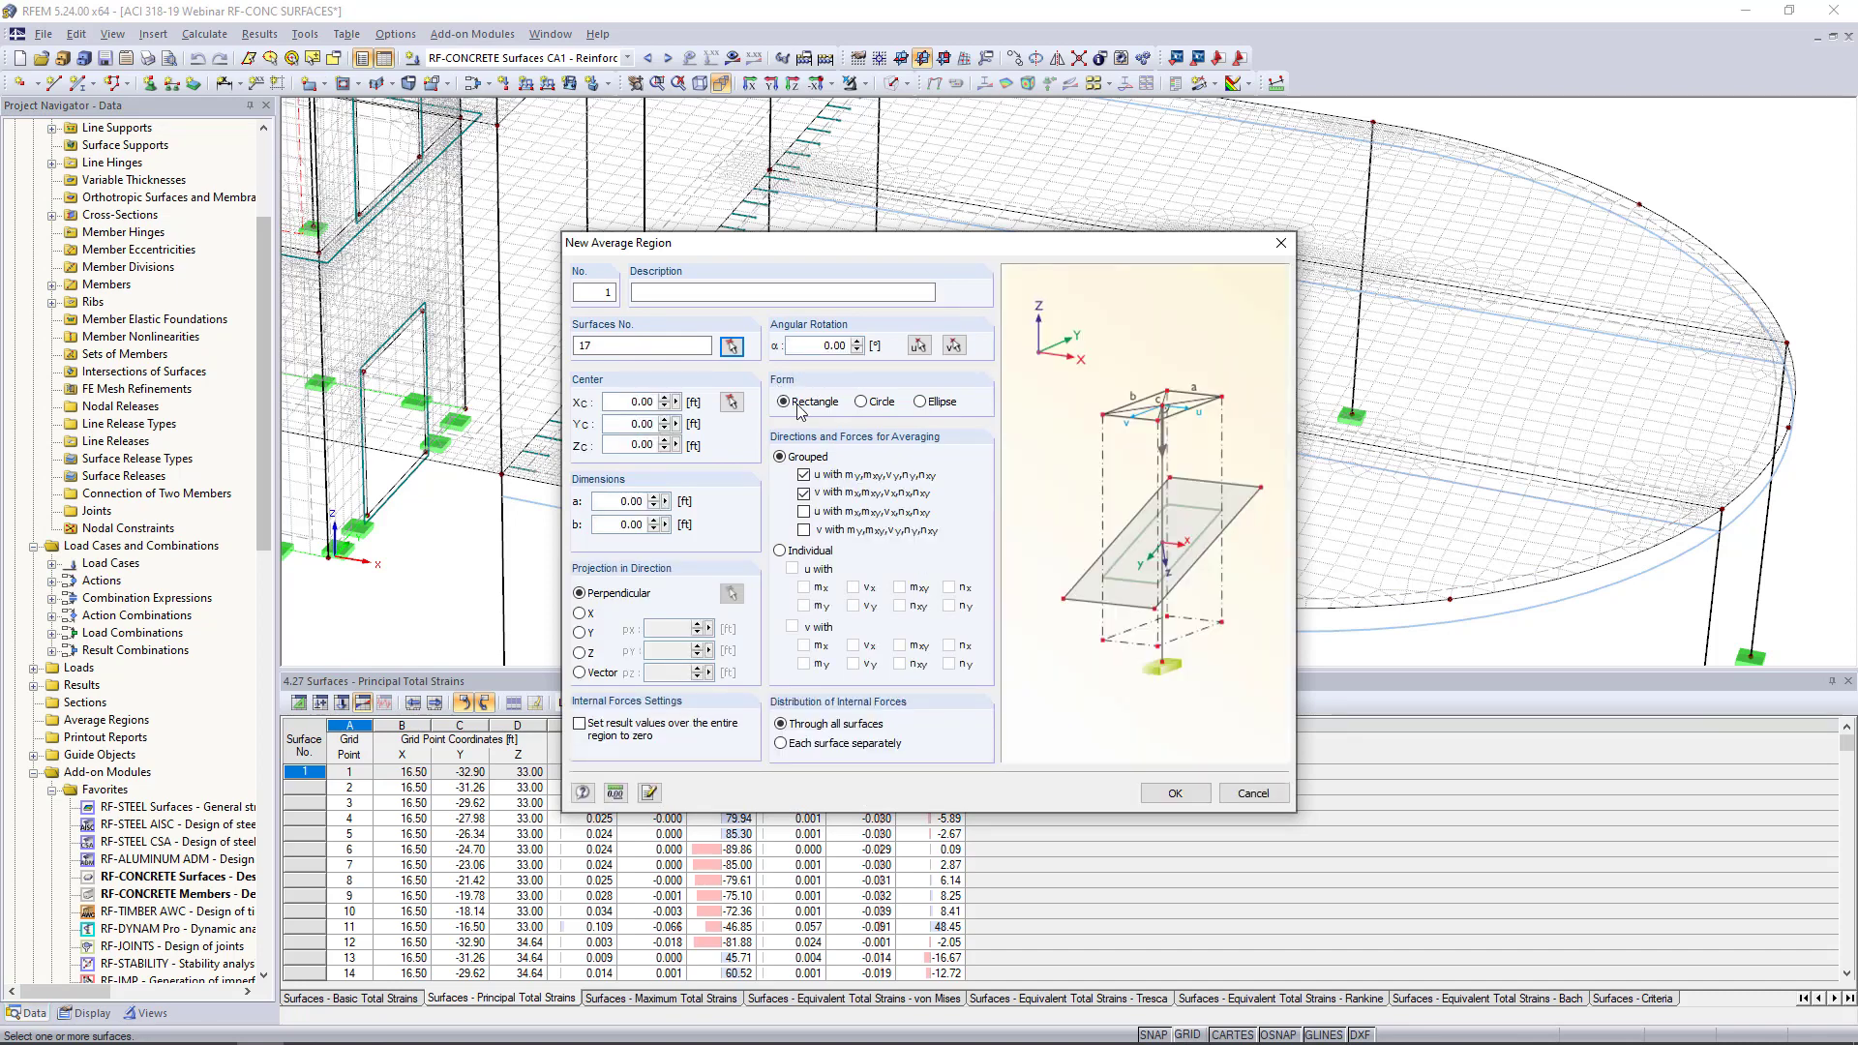
Set the rectangular average region to 1.00 by 1.00 ft and centre it on surface 17's corner node at 49.50, -49.50, 16.50 ft
{"action": "double_click", "coordinate": [619, 500]}
{"action": "left_click", "coordinate": [728, 403]}
{"action": "left_click", "coordinate": [501, 474]}
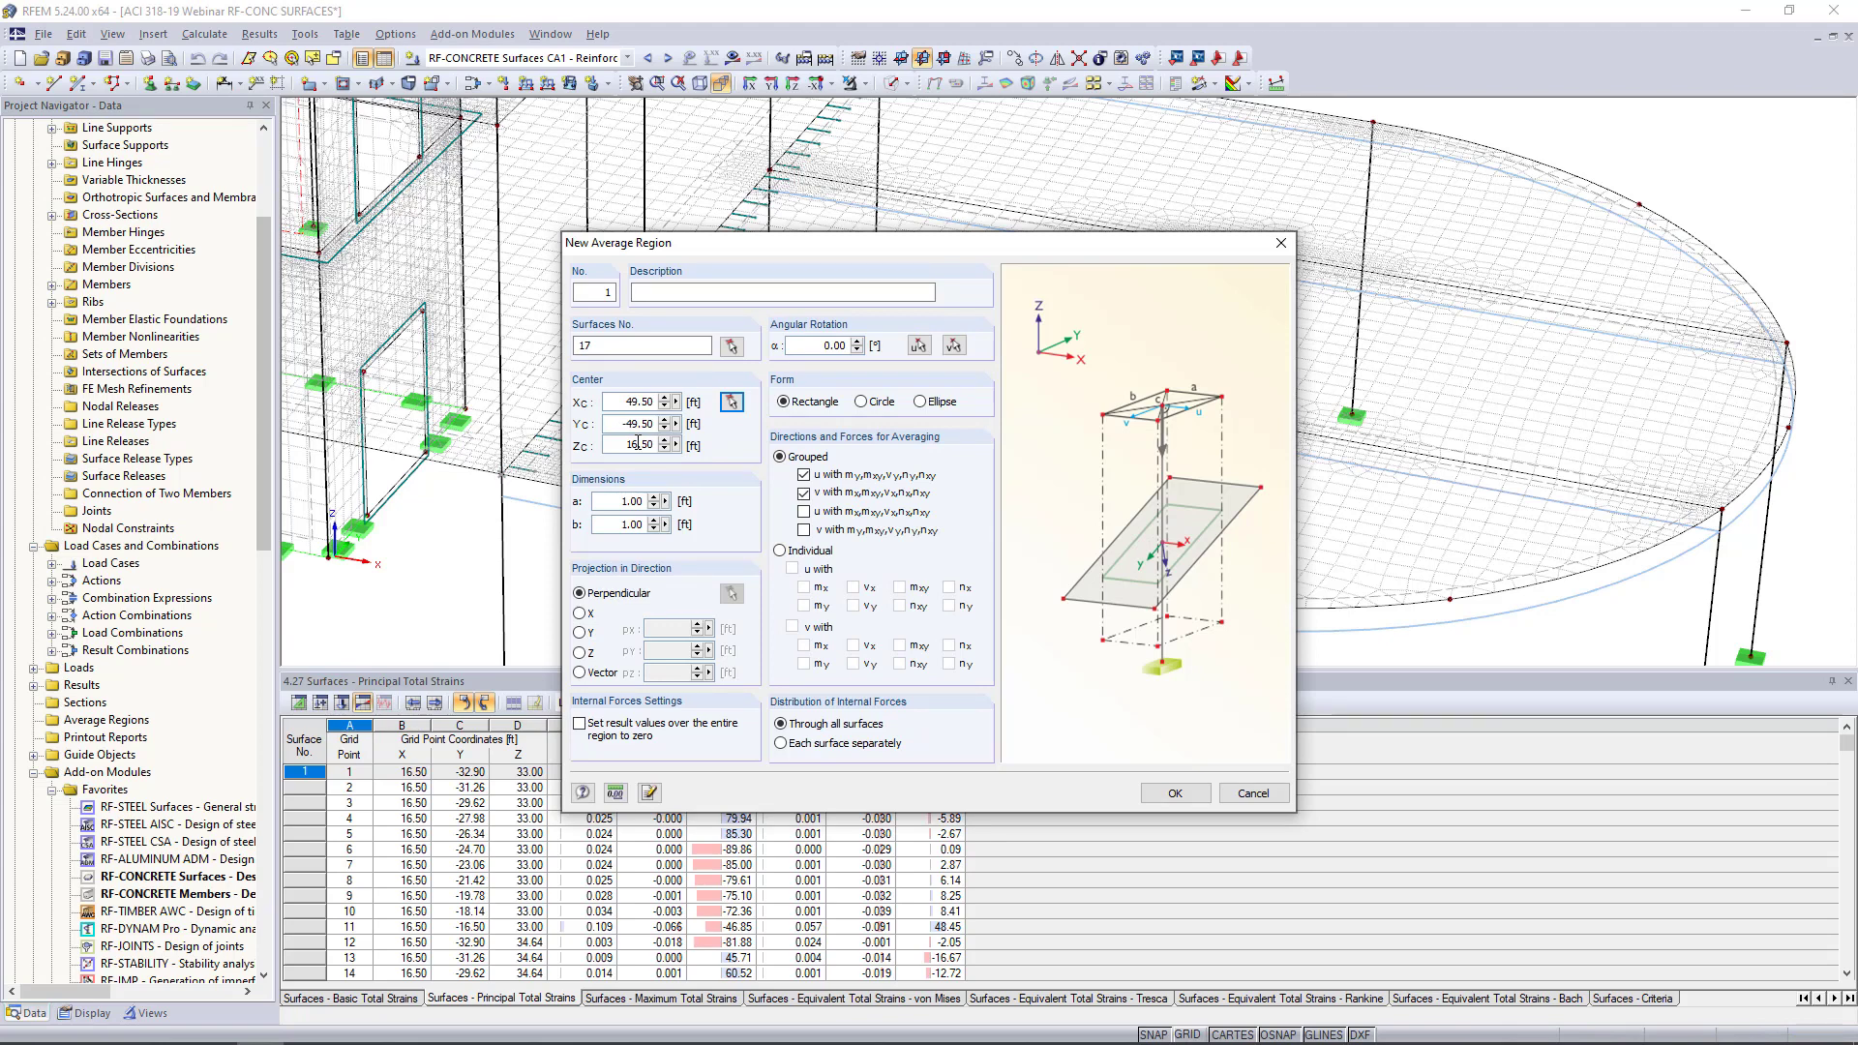
Turn on all four grouped averaging directions for u and v, and create the average region on surface 17's corner
{"action": "left_click", "coordinate": [803, 512]}
{"action": "left_click", "coordinate": [1175, 792]}
{"action": "scroll", "coordinate": [510, 471], "scroll_direction": "up", "scroll_amount": 5}
{"action": "scroll", "coordinate": [677, 539], "scroll_direction": "up", "scroll_amount": 2}
{"action": "scroll", "coordinate": [685, 522], "scroll_direction": "down", "scroll_amount": 3}
{"action": "left_click", "coordinate": [740, 586]}
{"action": "scroll", "coordinate": [745, 575], "scroll_direction": "down", "scroll_amount": 5}
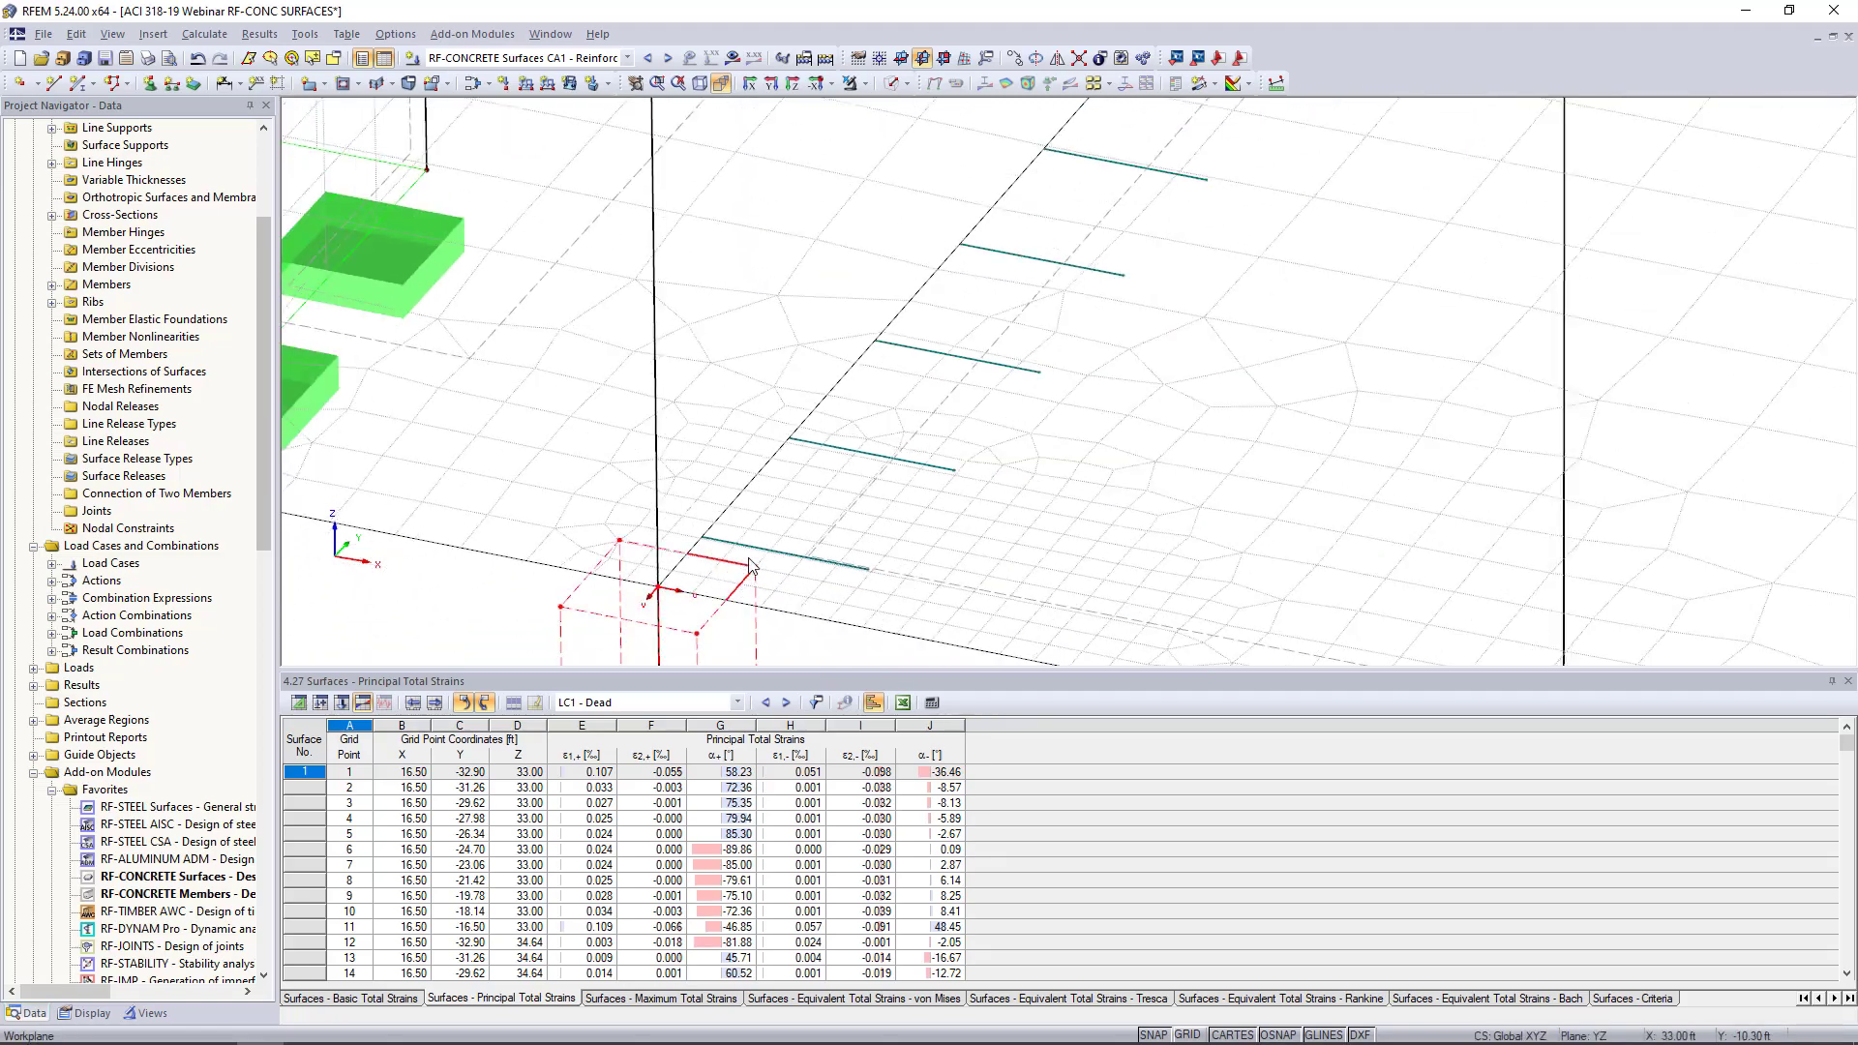
Copy the average region to the adjacent column node at 49.50, -33.00, 16.50 ft and assign the copy to surfaces 17 and 18
{"action": "scroll", "coordinate": [765, 561], "scroll_direction": "up", "scroll_amount": 4}
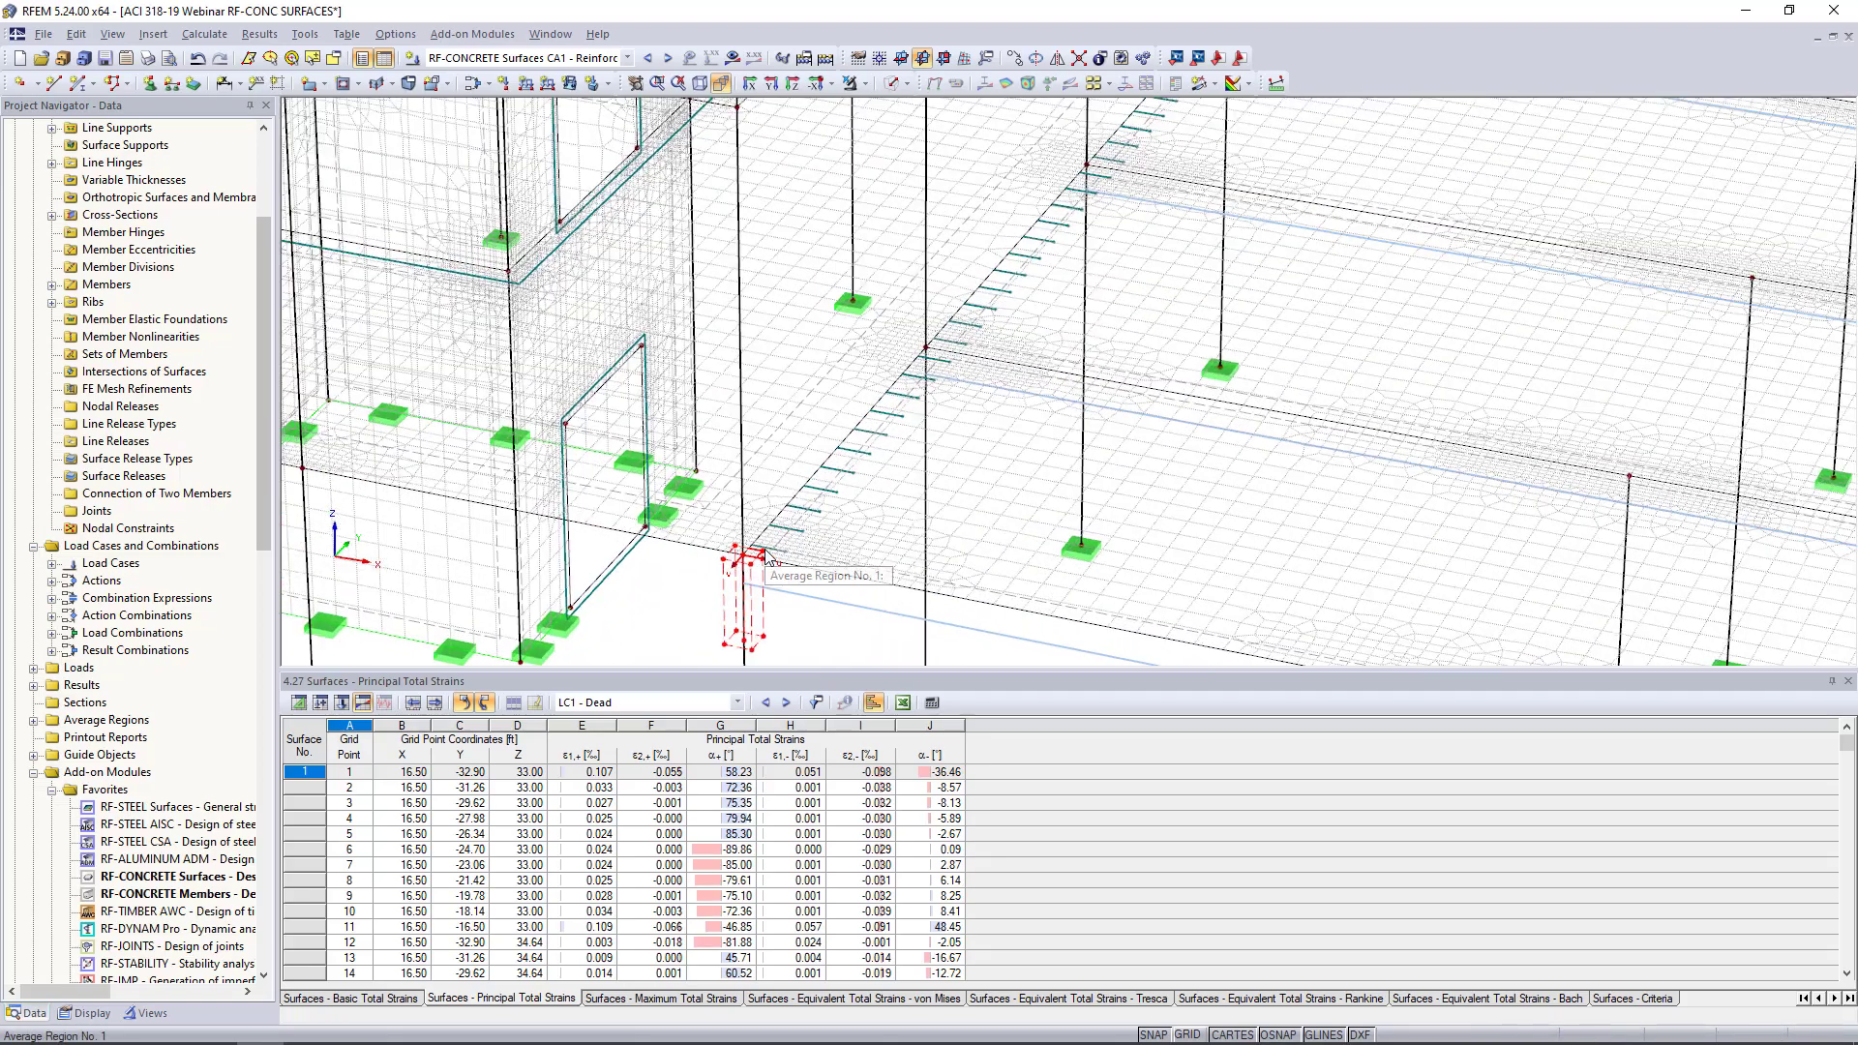
{"action": "left_click_drag", "start_coordinate": [730, 559], "coordinate": [1025, 230], "text": "ctrl"}
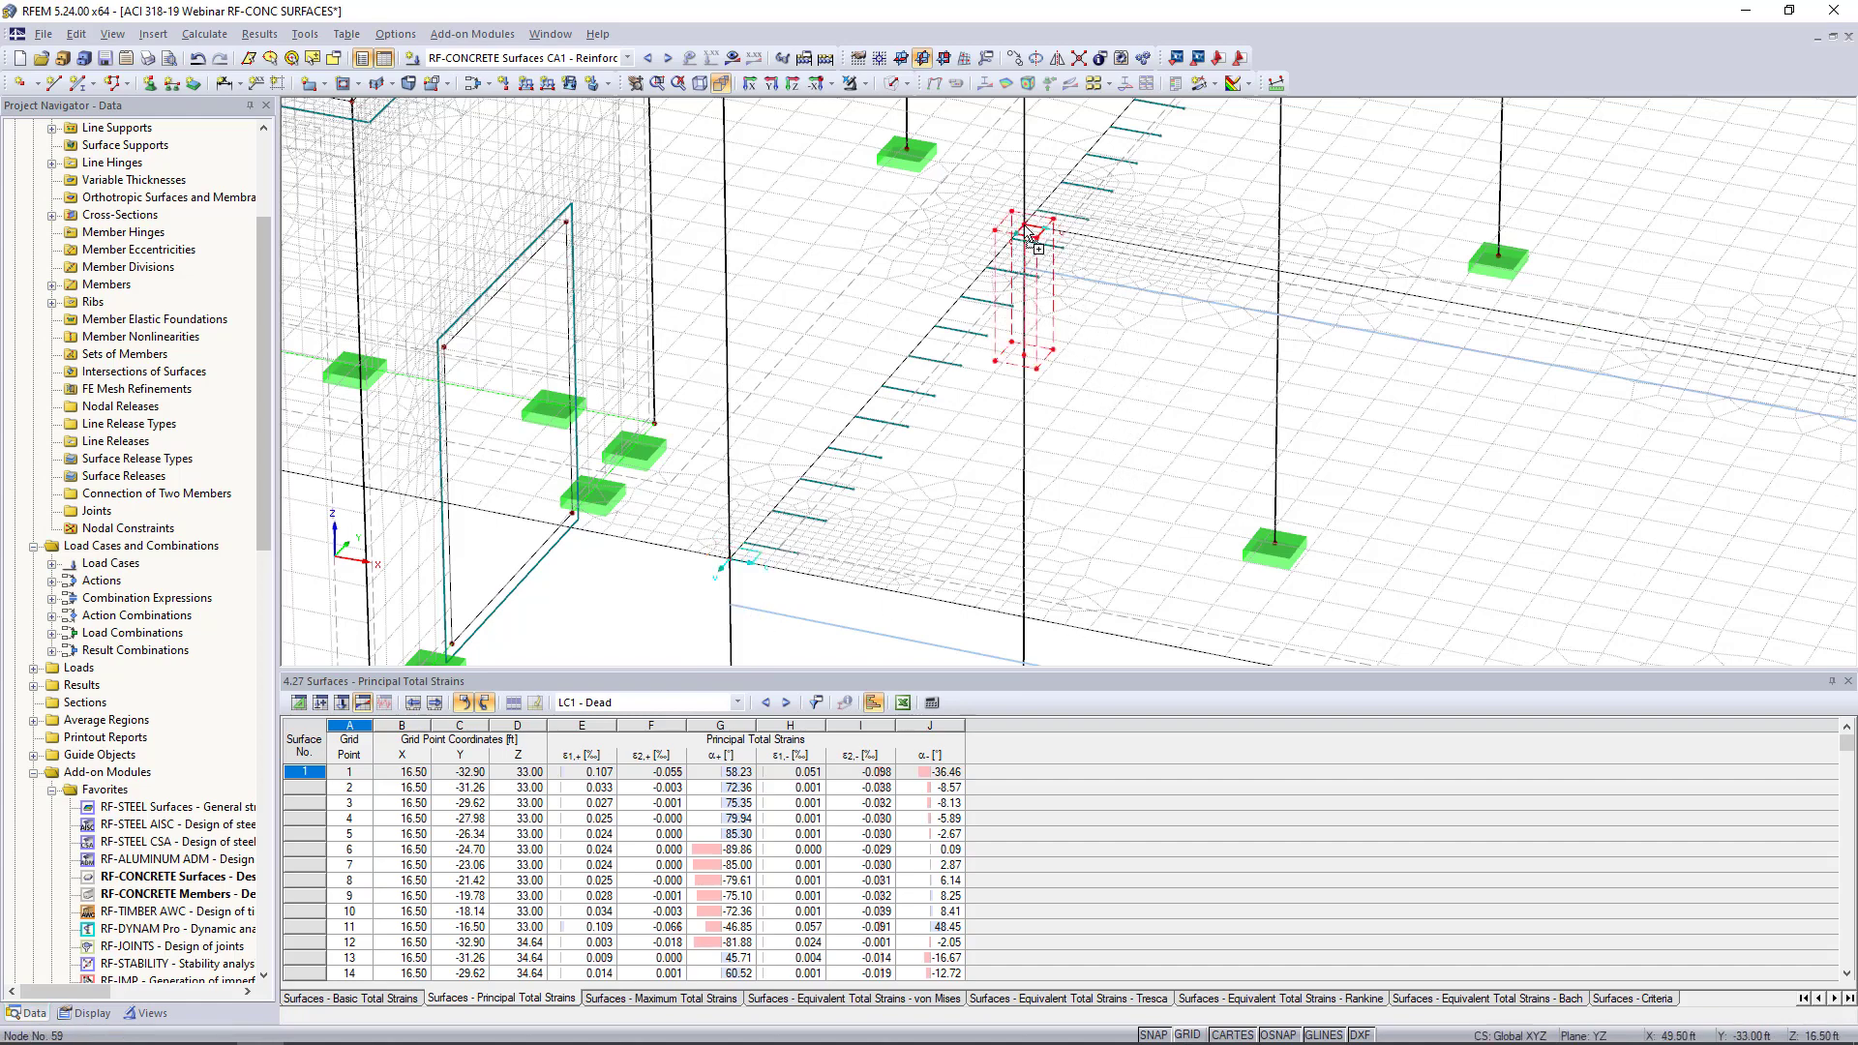
{"action": "scroll", "coordinate": [1102, 255], "scroll_direction": "up", "scroll_amount": 1}
{"action": "middle_click_drag", "start_coordinate": [1101, 255], "coordinate": [964, 331]}
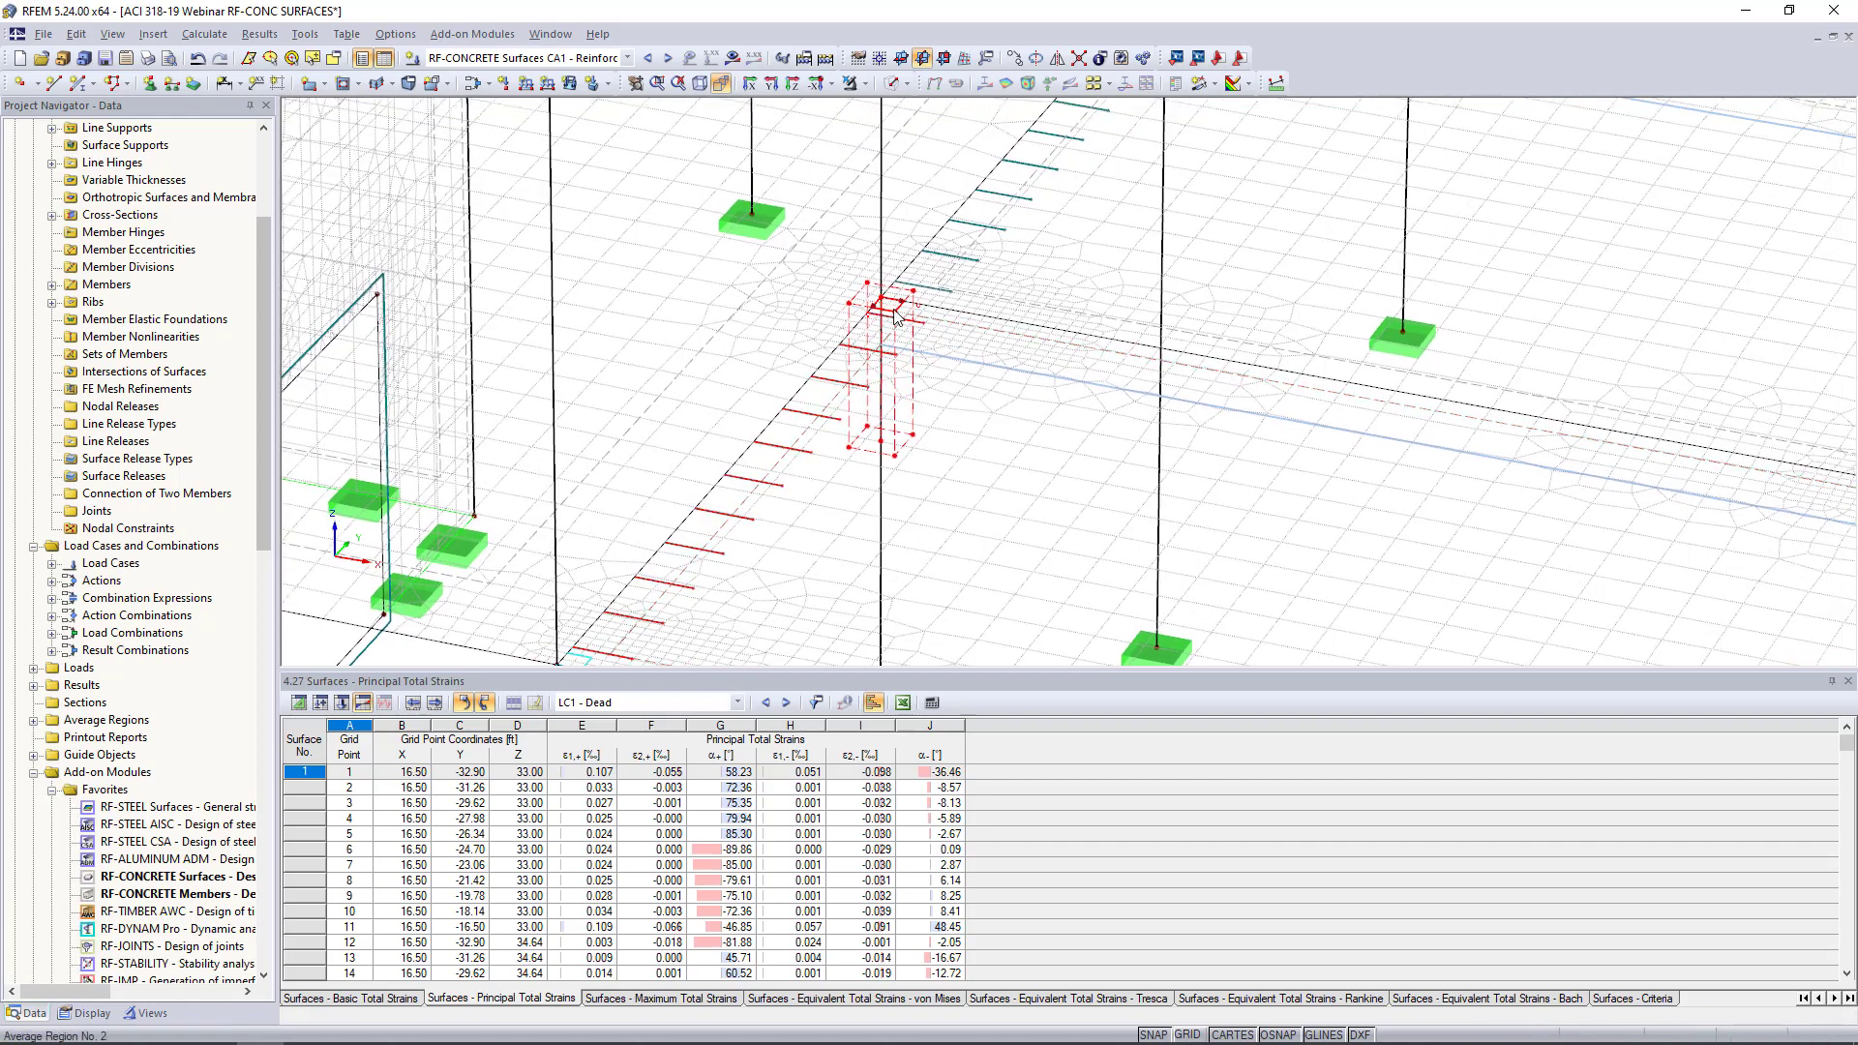
{"action": "double_click", "coordinate": [896, 315]}
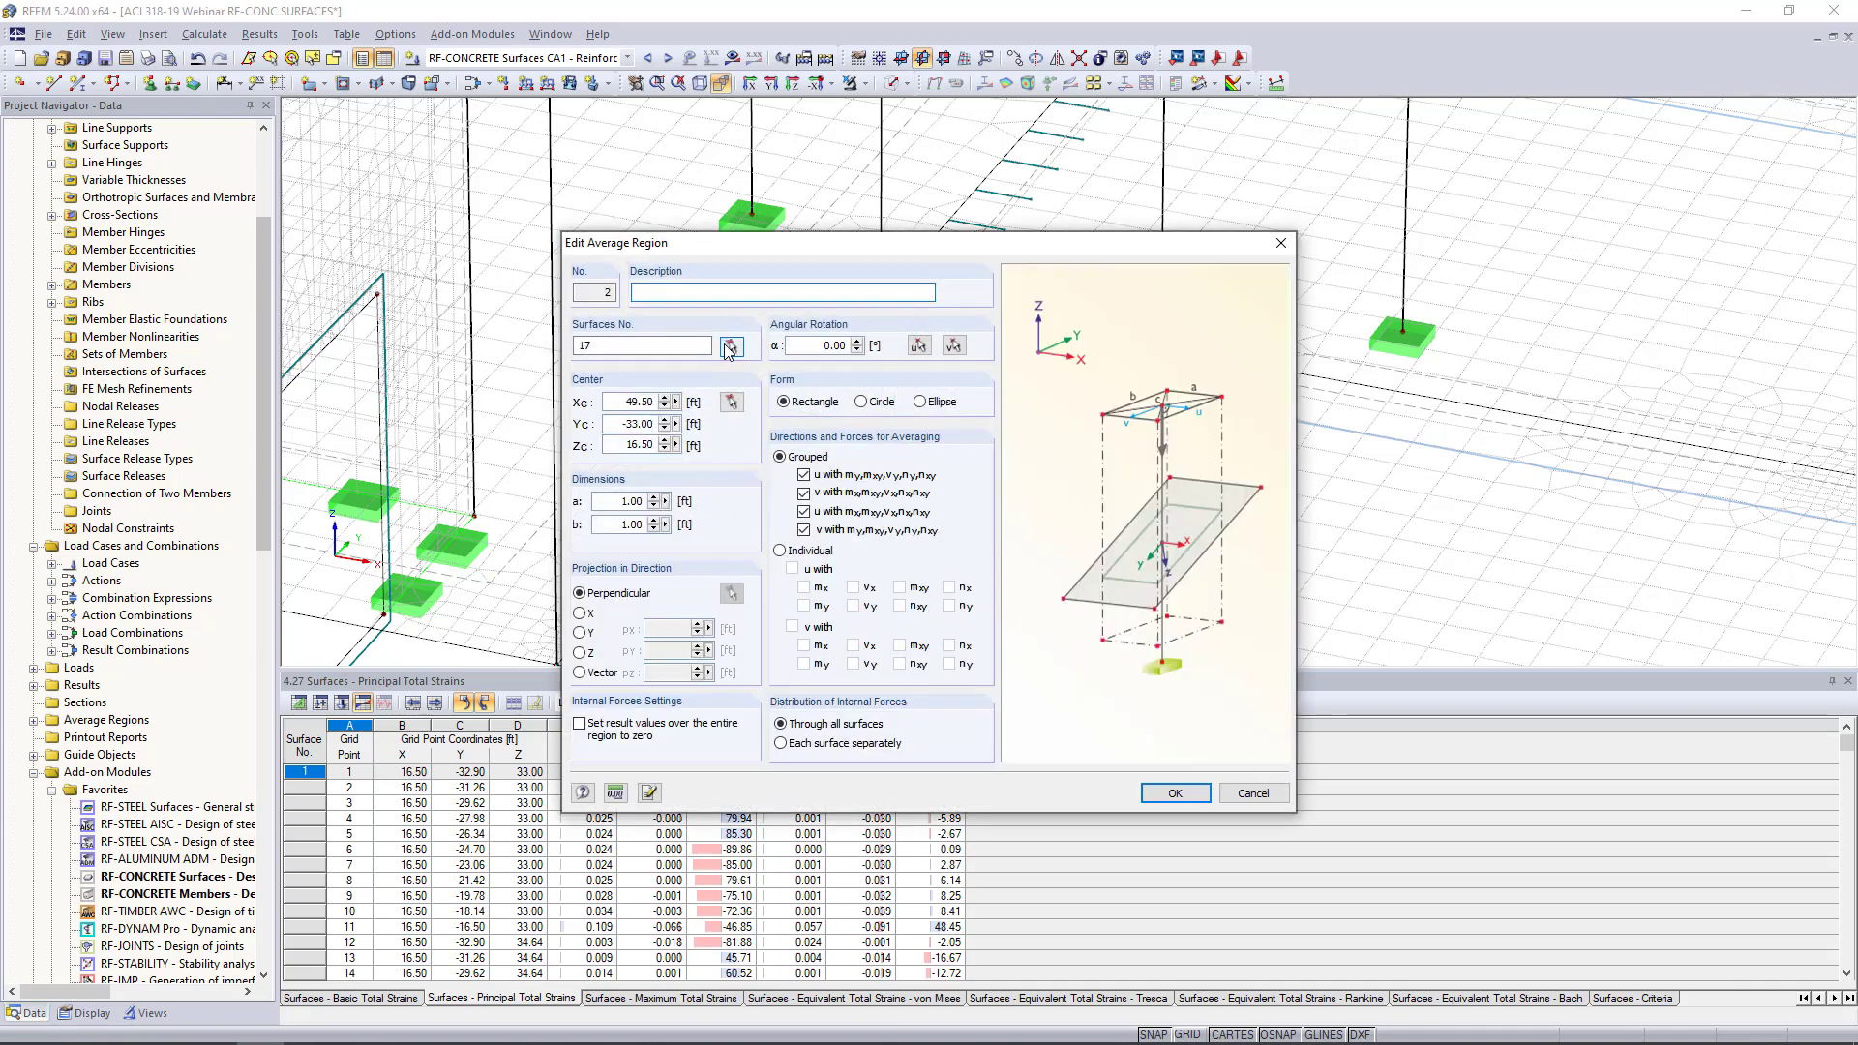
{"action": "left_click", "coordinate": [731, 346]}
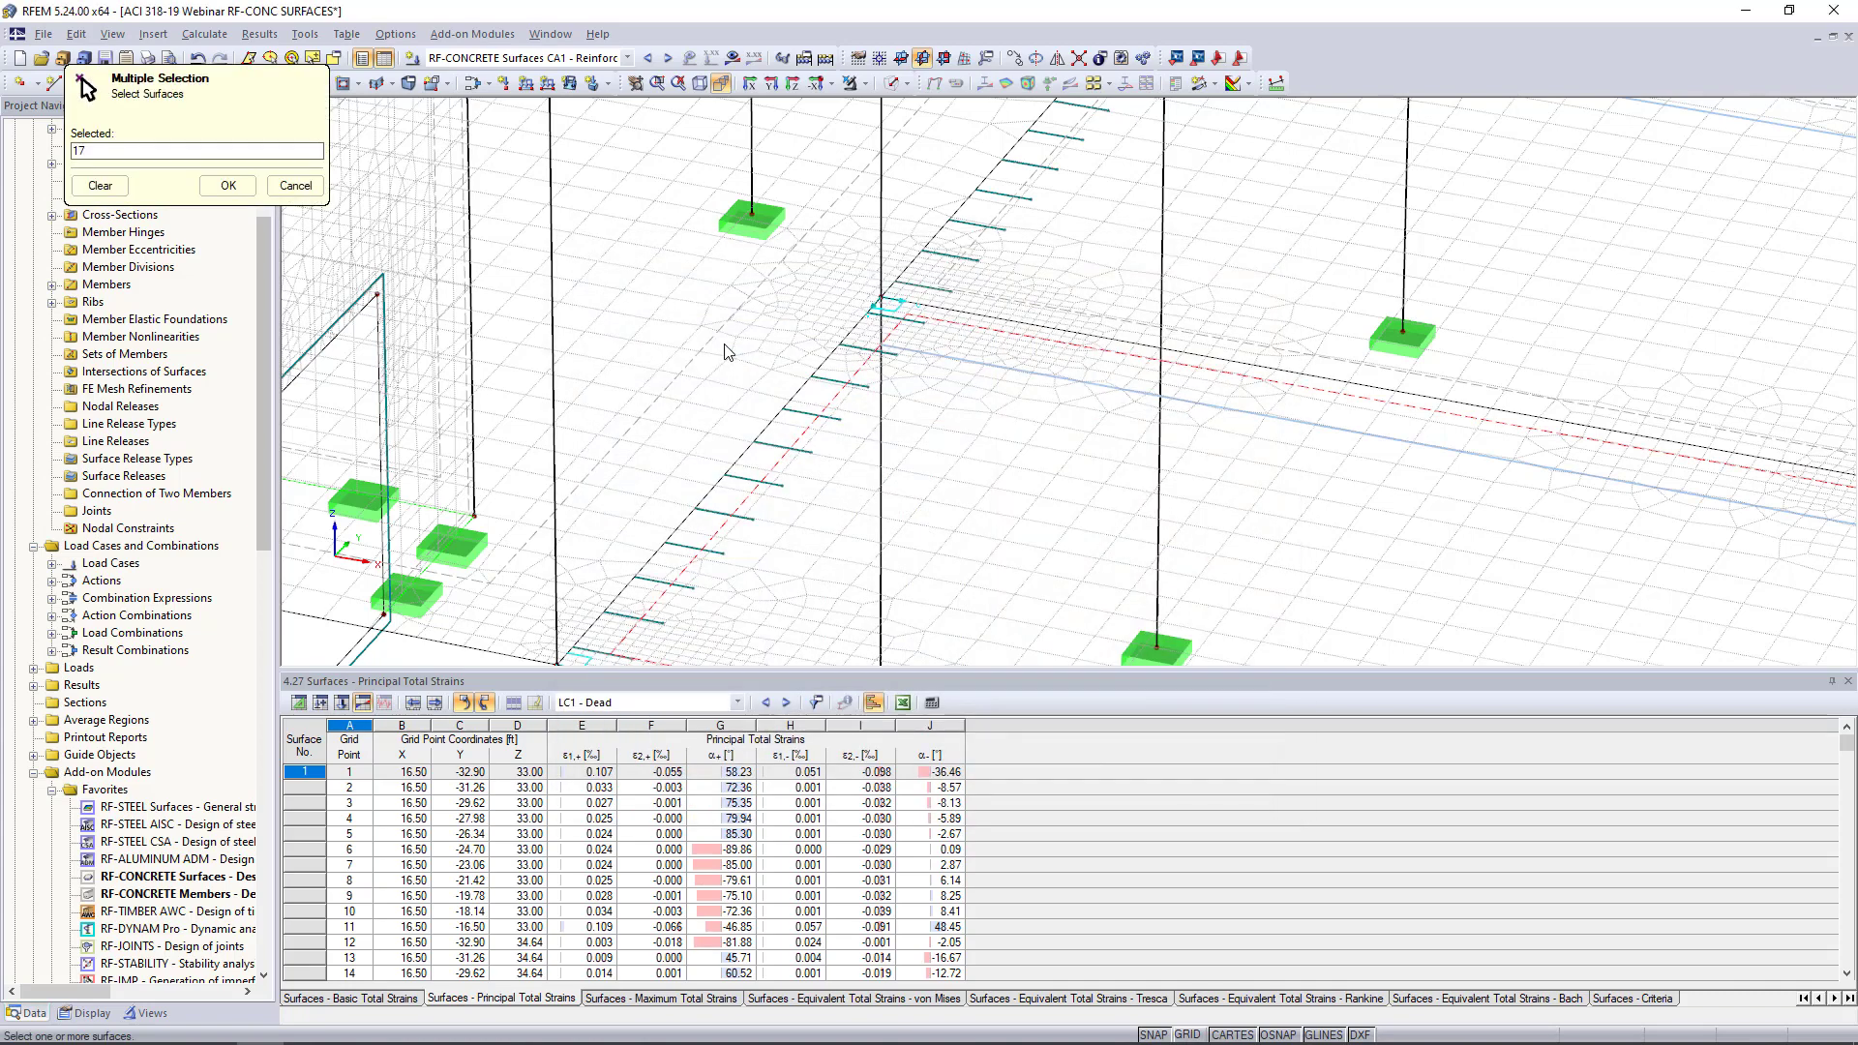
{"action": "left_click", "coordinate": [994, 301]}
{"action": "left_click", "coordinate": [229, 185]}
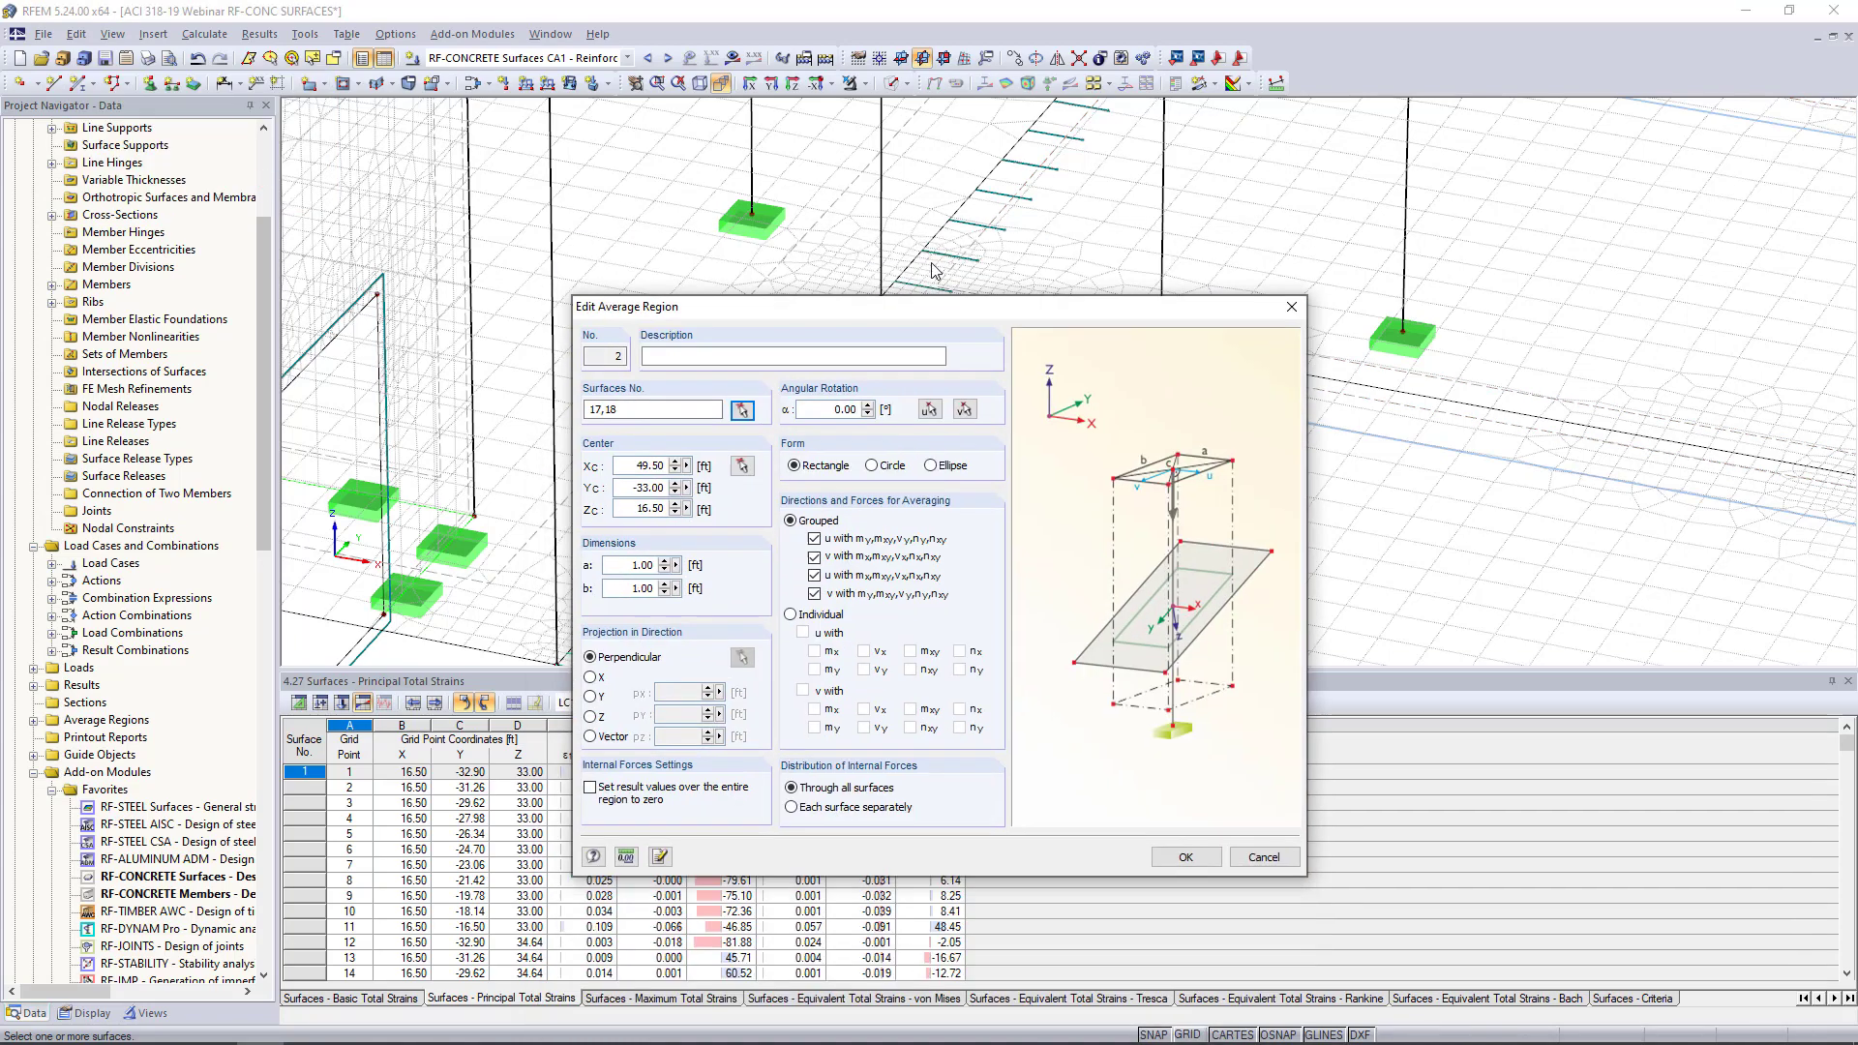
{"action": "left_click", "coordinate": [1174, 792]}
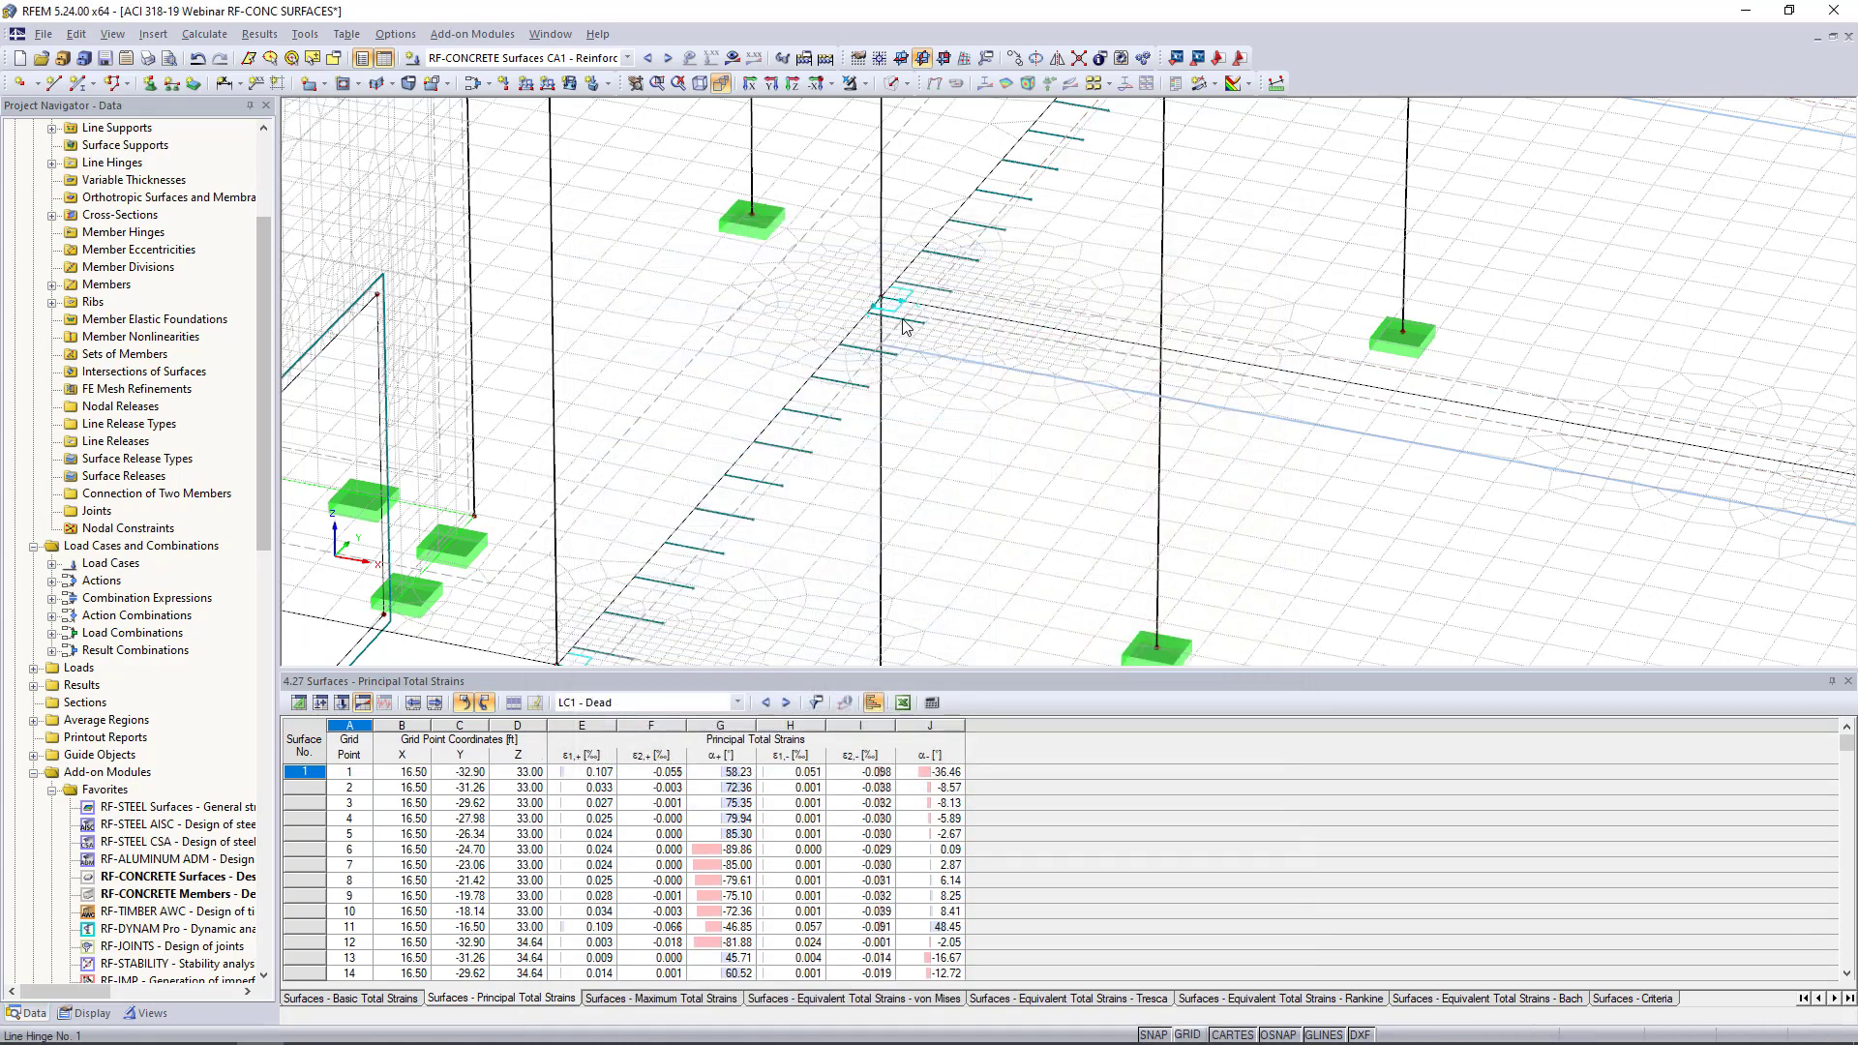
Copy that region to the next column node at 49.50, -16.50, 16.50 ft and change the copy's assignment to surfaces 16 and 18
{"action": "middle_click_drag", "start_coordinate": [1081, 273], "coordinate": [674, 510]}
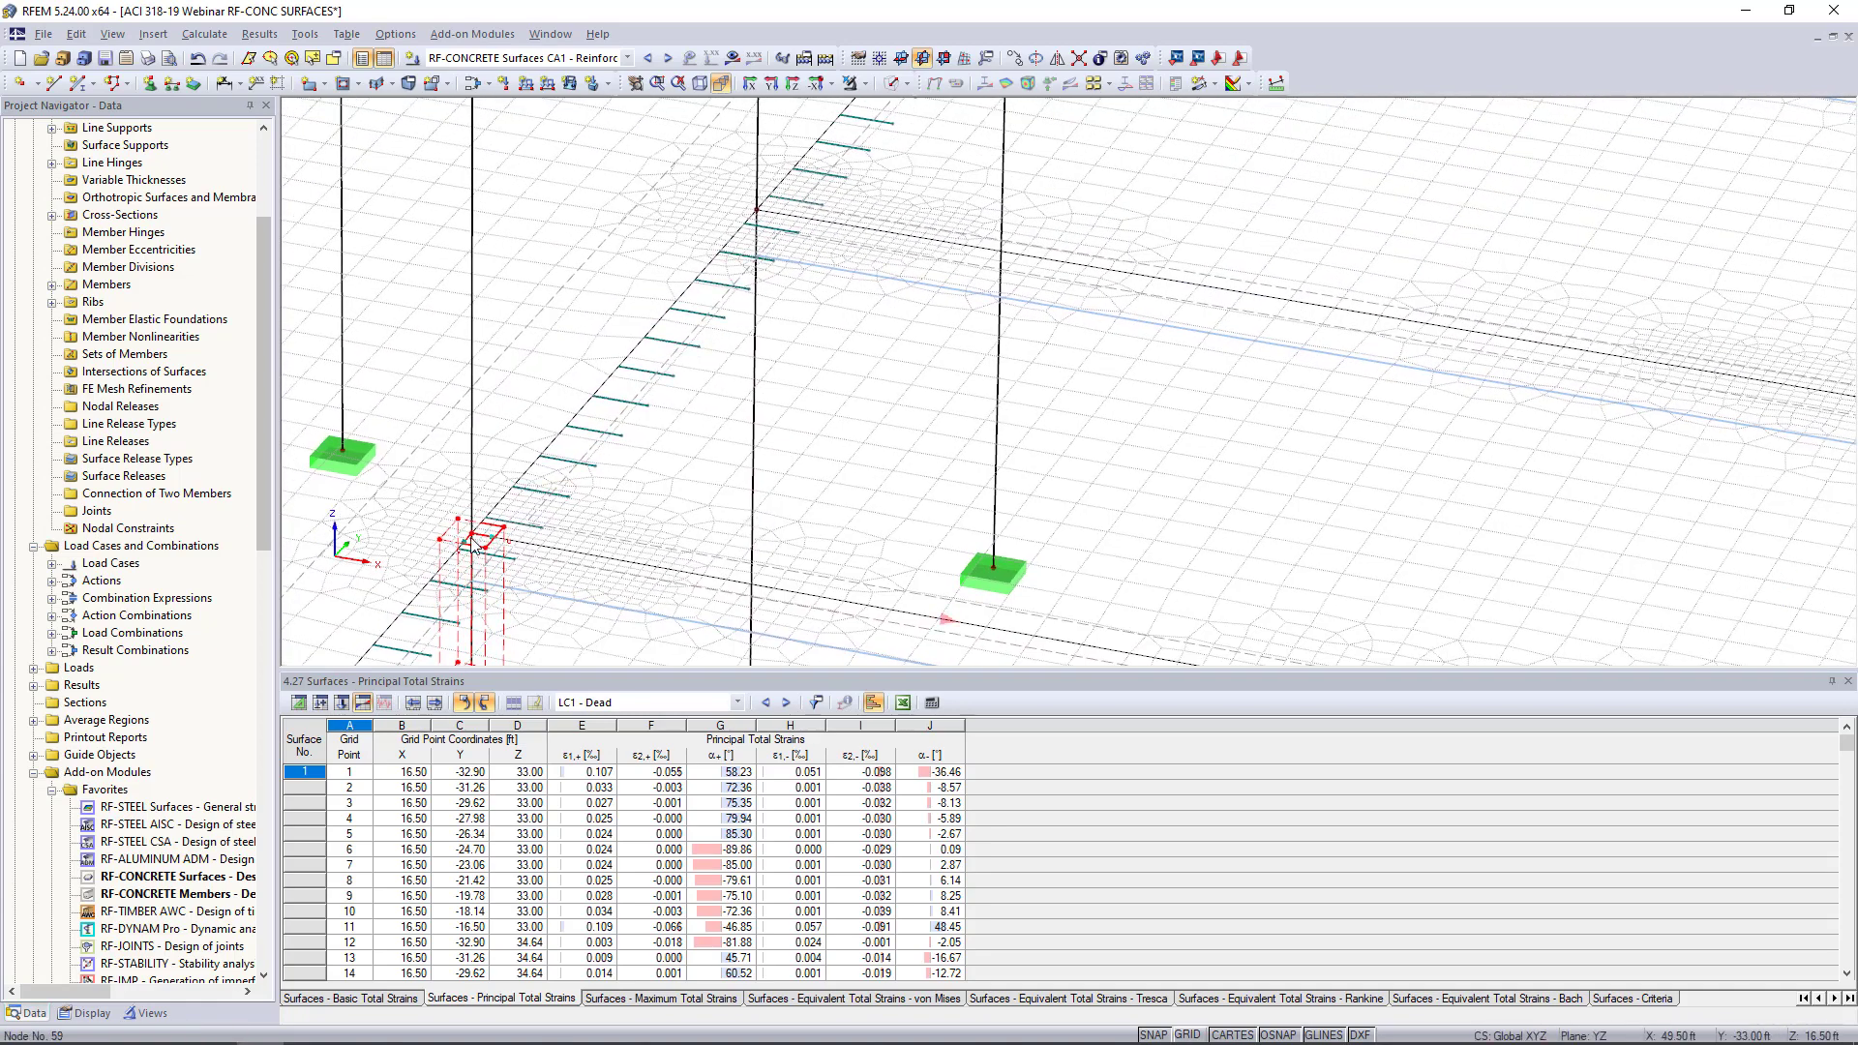
{"action": "left_click_drag", "start_coordinate": [481, 538], "coordinate": [771, 230], "text": "ctrl"}
{"action": "double_click", "coordinate": [775, 231]}
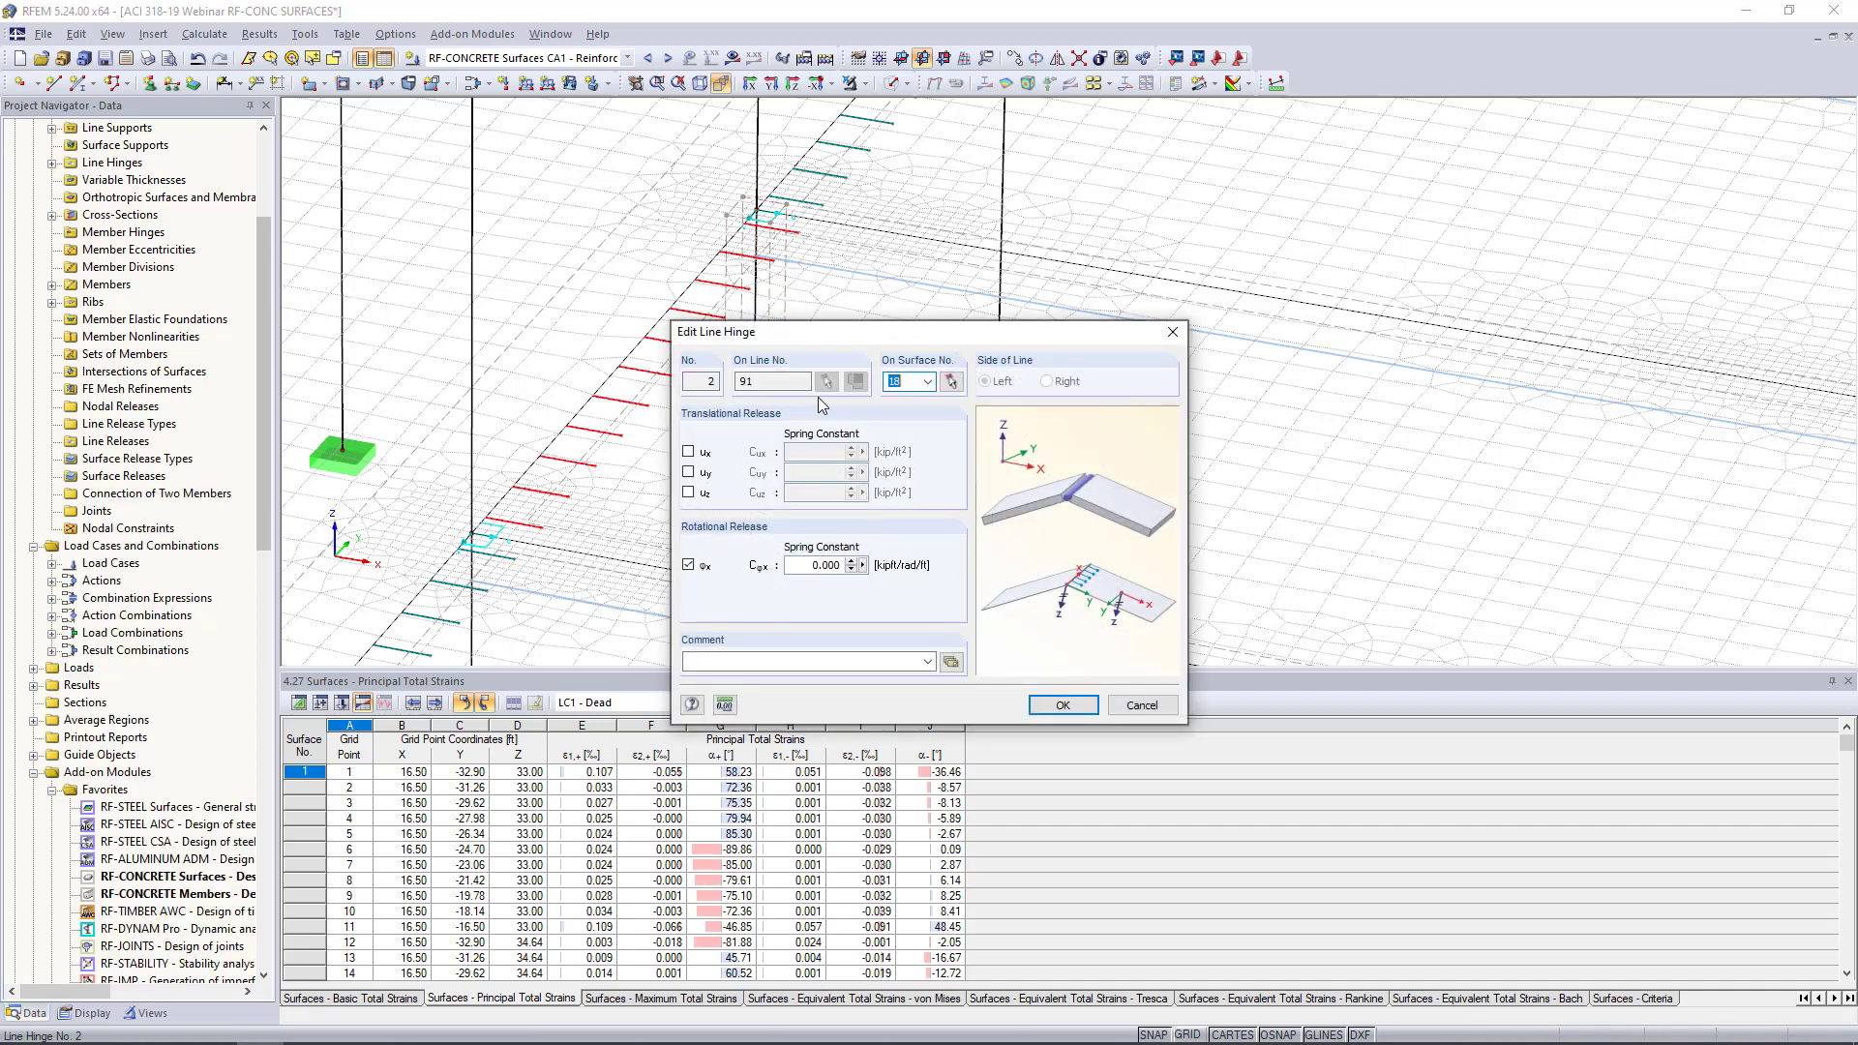
{"action": "left_click", "coordinate": [1172, 332]}
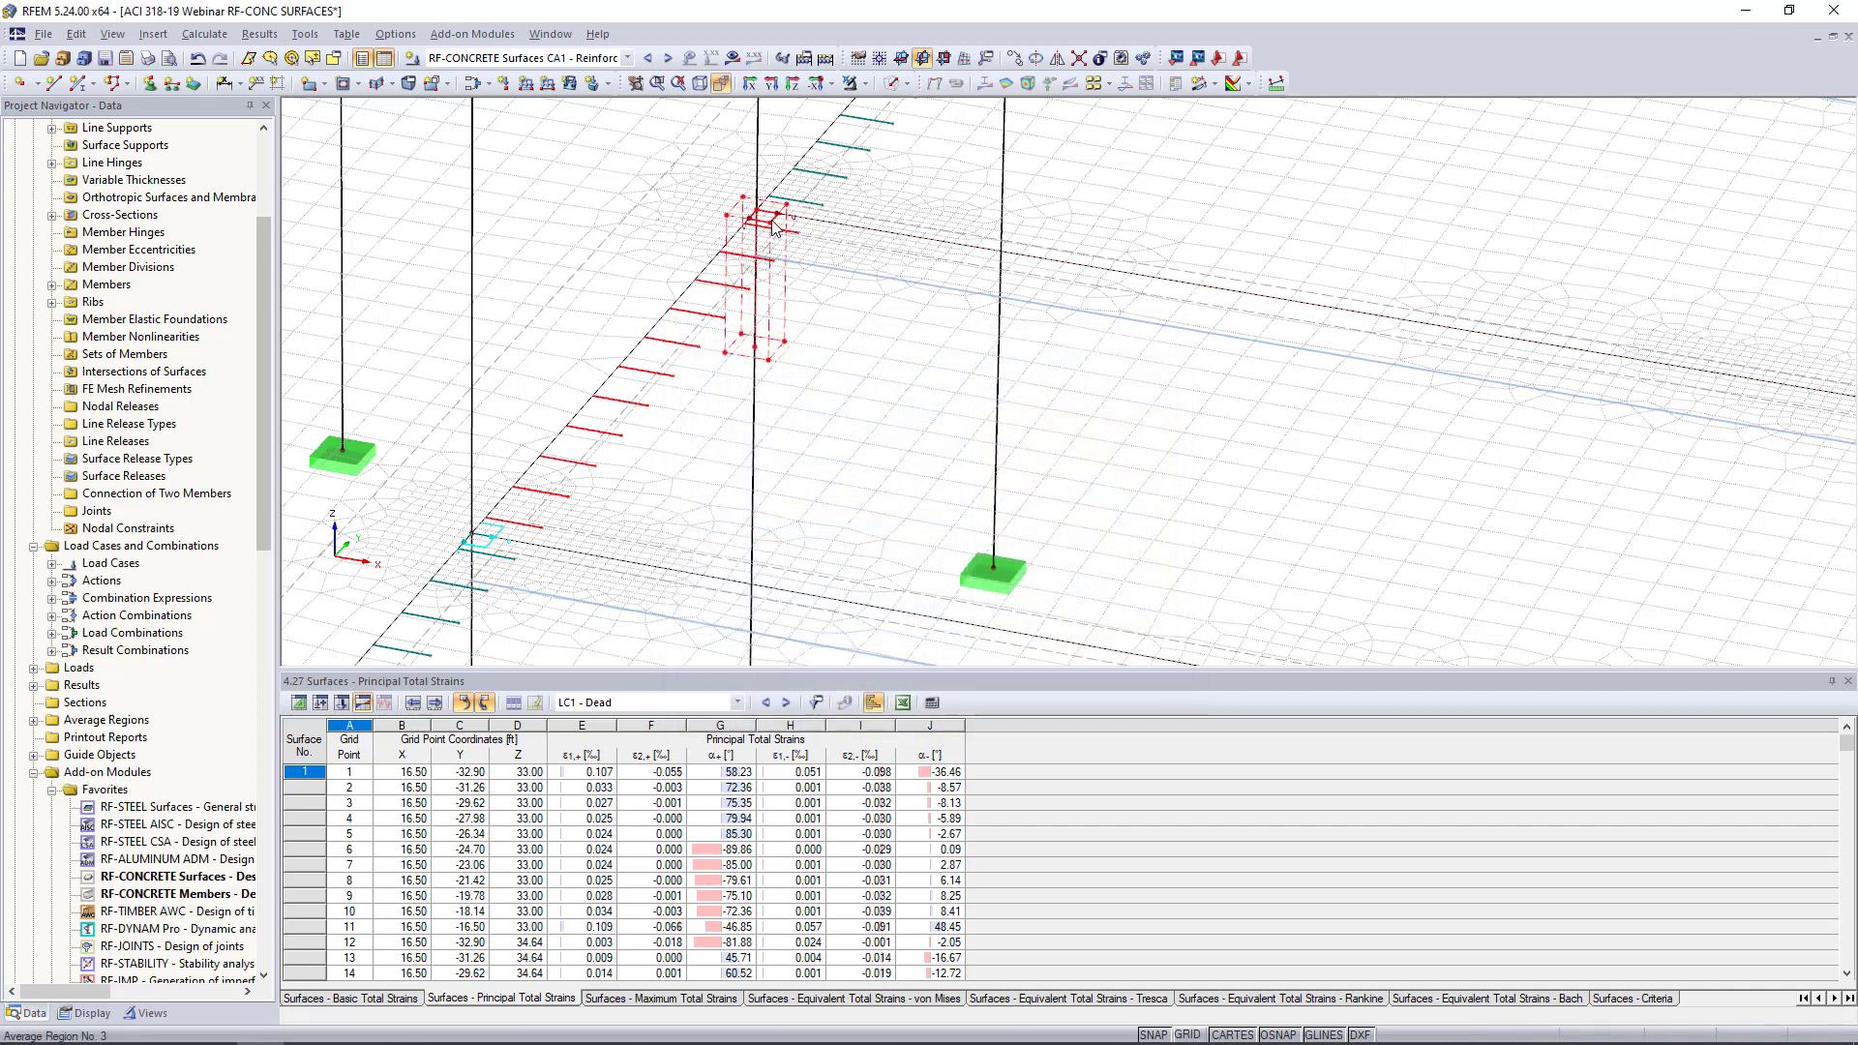
{"action": "double_click", "coordinate": [772, 222]}
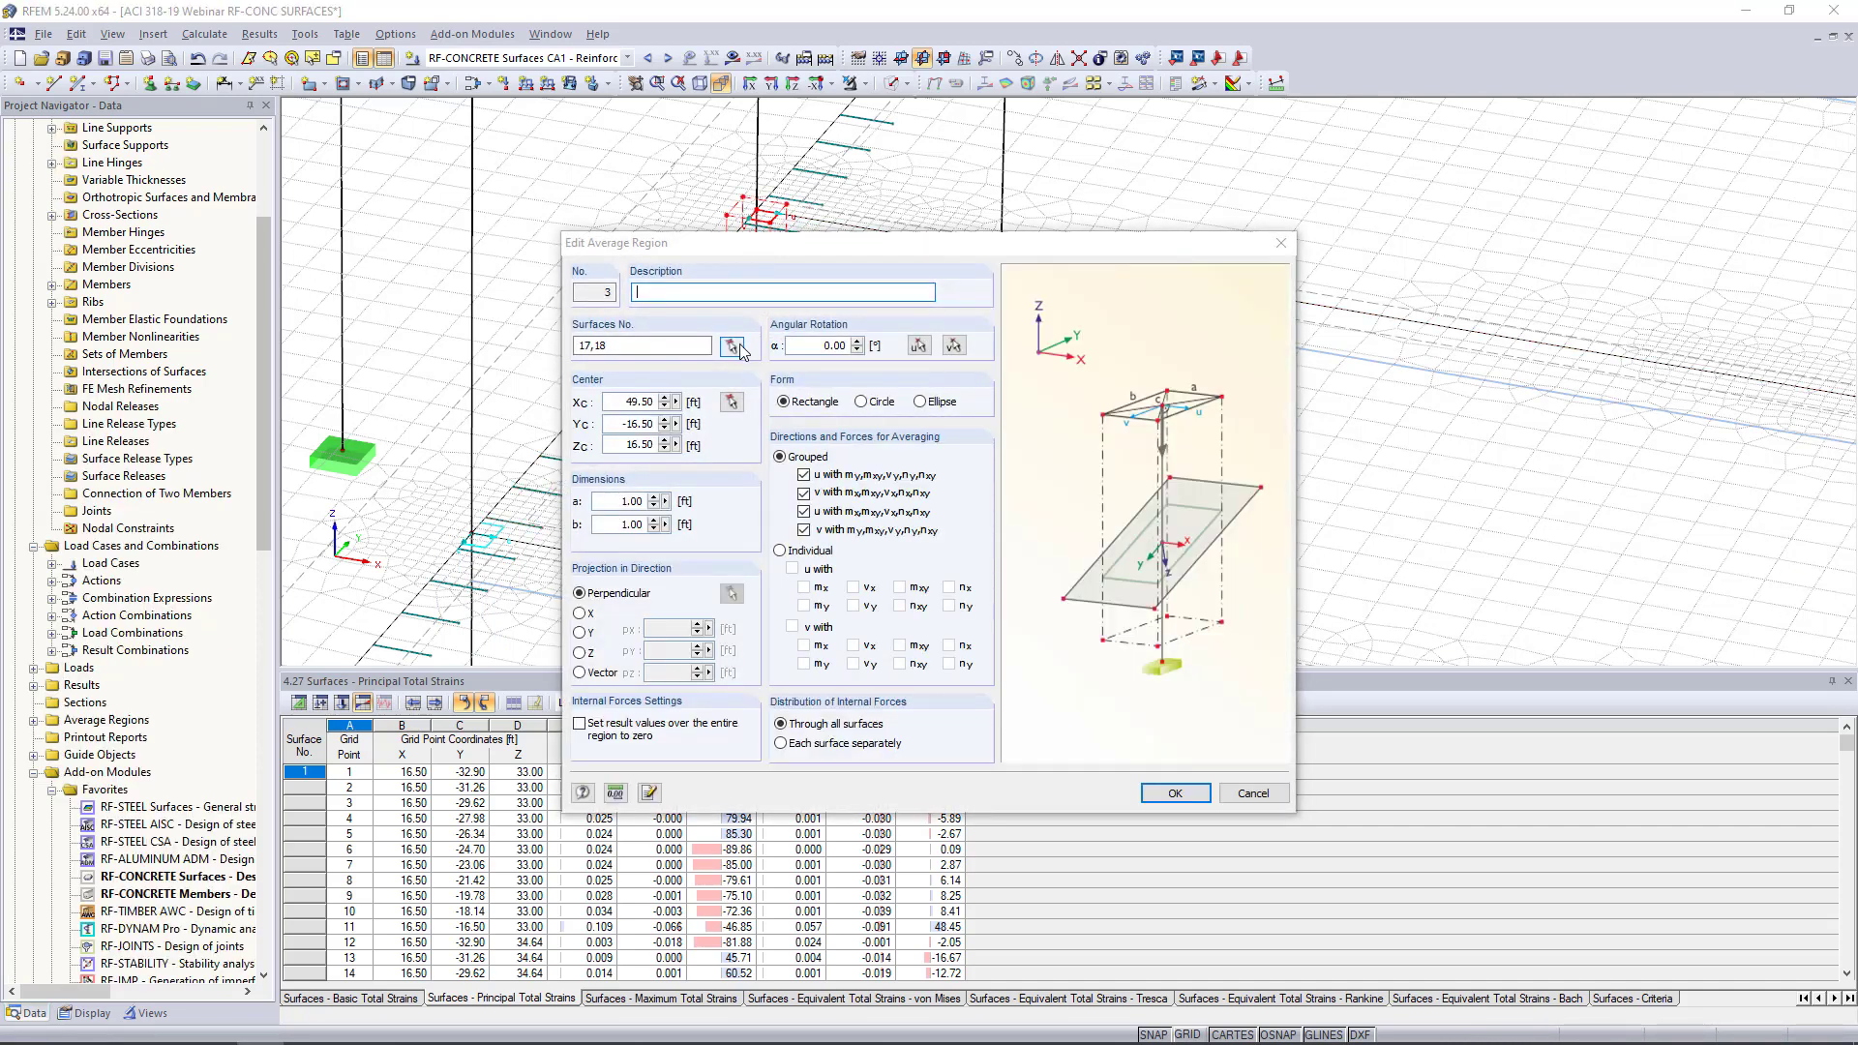
{"action": "left_click", "coordinate": [734, 350]}
{"action": "left_click", "coordinate": [111, 192]}
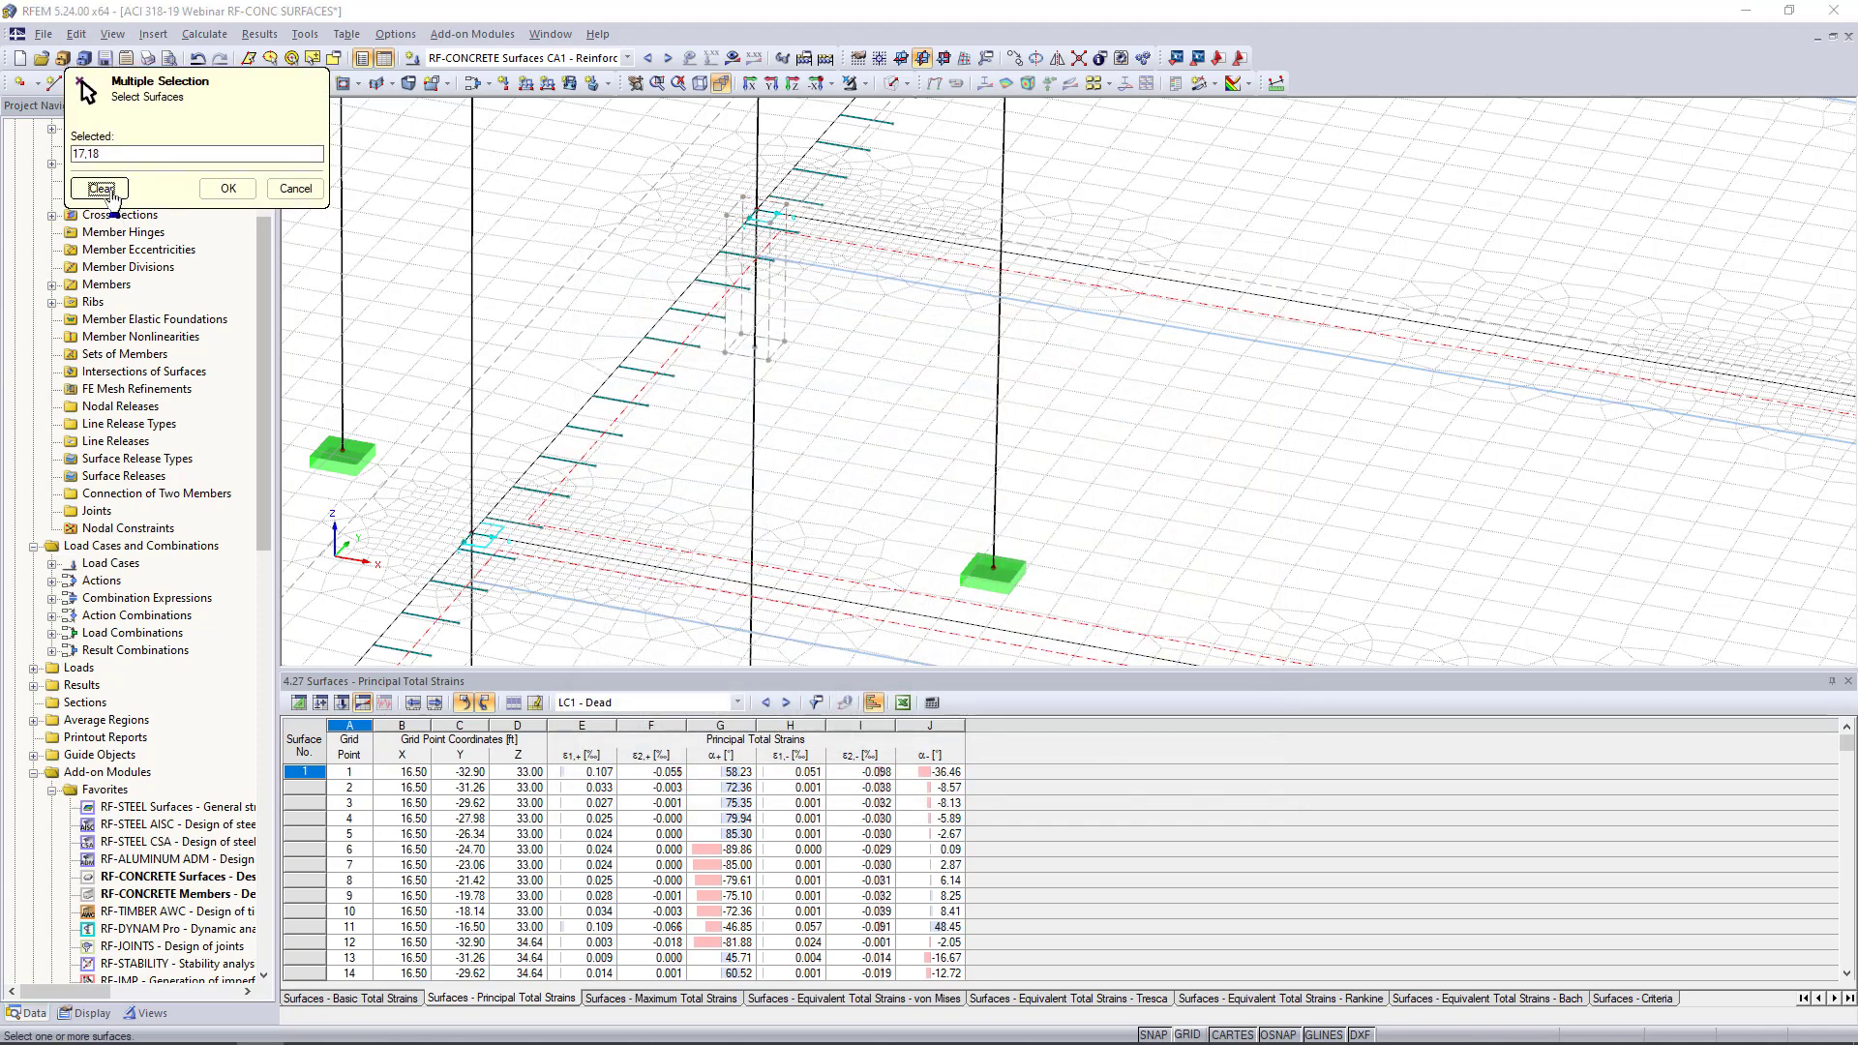
{"action": "left_click", "coordinate": [944, 238]}
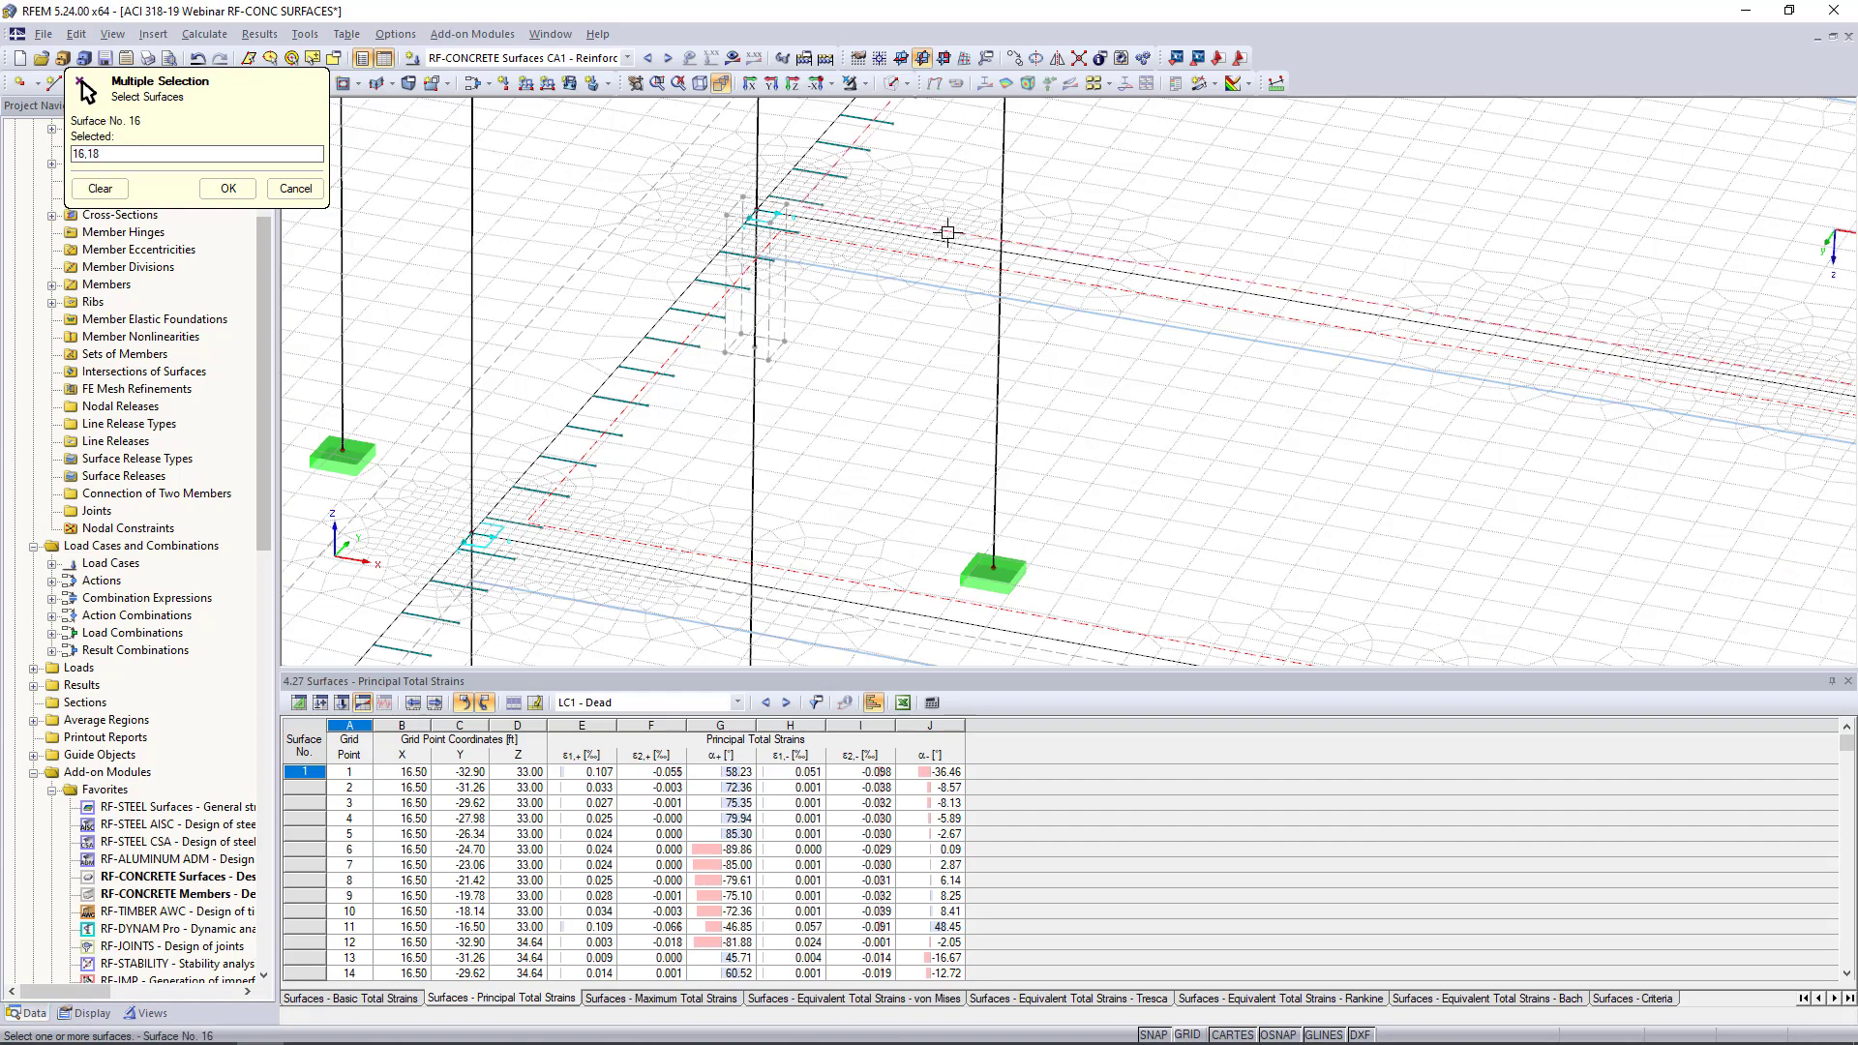
{"action": "left_click", "coordinate": [231, 190]}
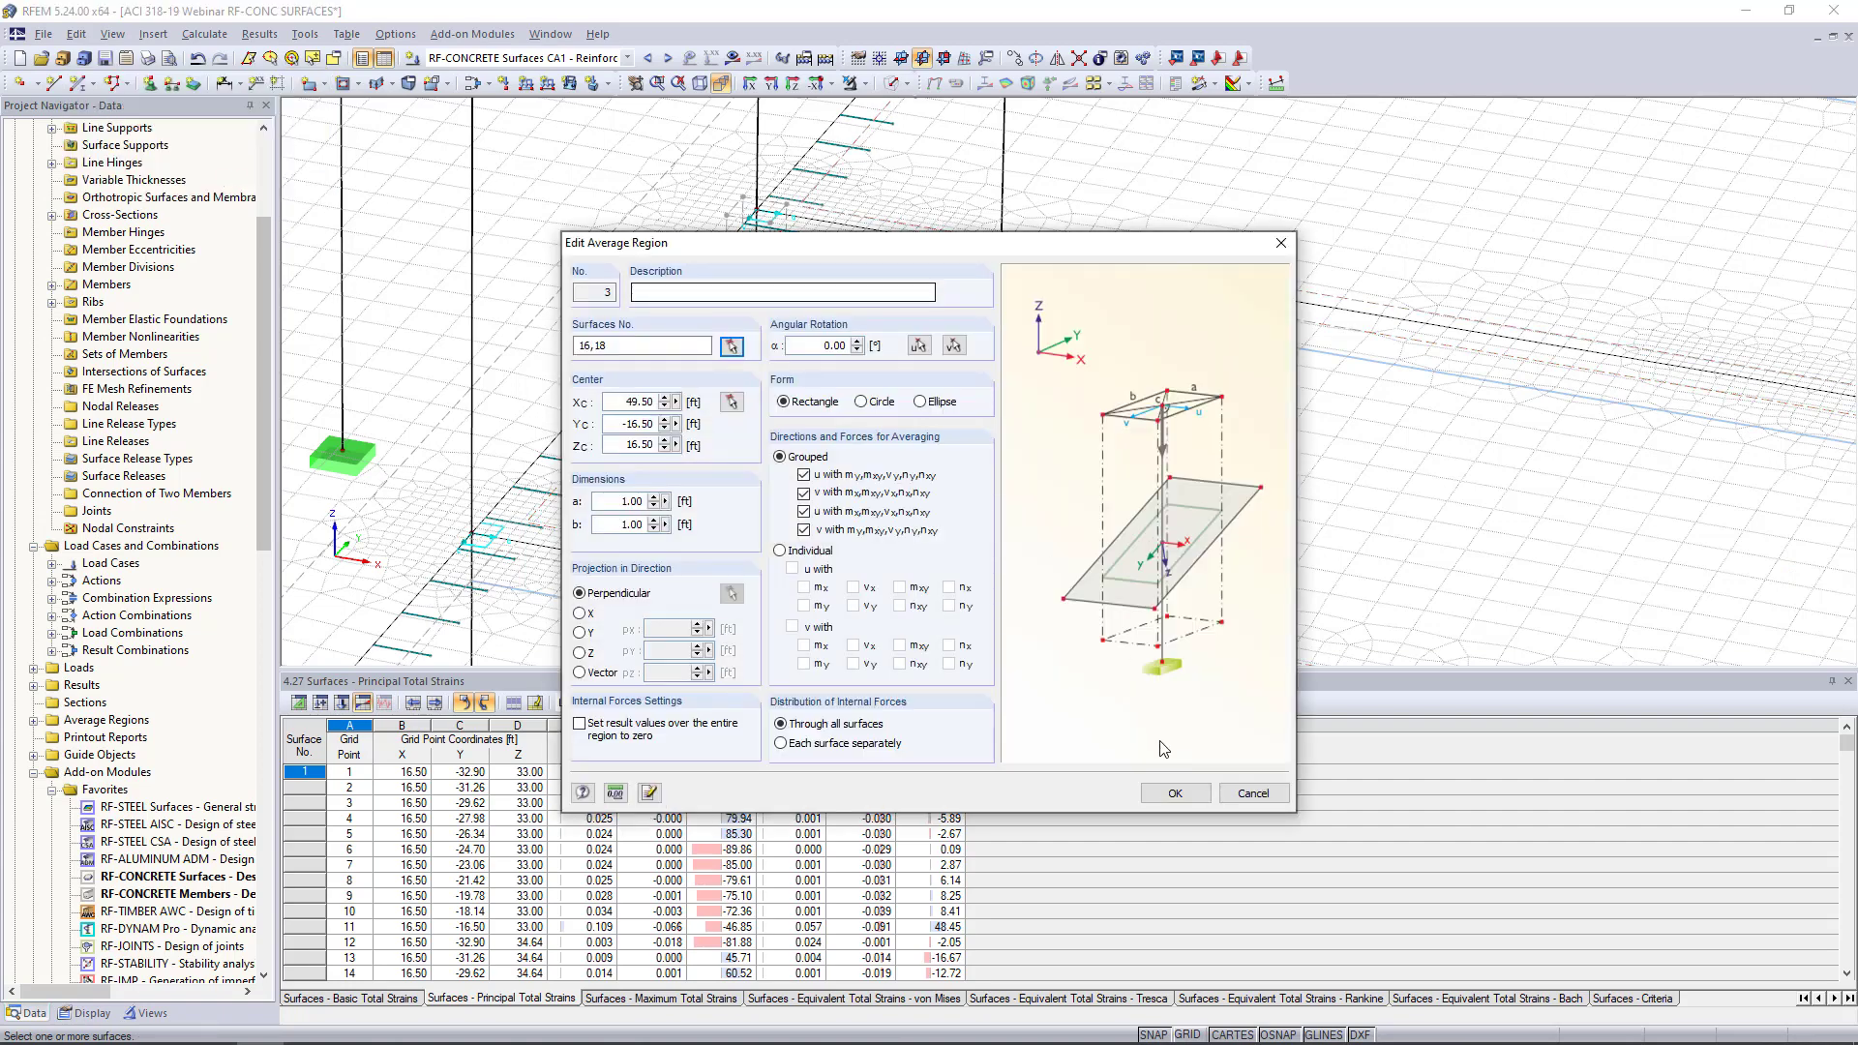
{"action": "left_click", "coordinate": [1164, 786]}
Copy the region to the last column on the hinged line, at the podium slab's far edge, and assign the copy to surface 16 only
{"action": "middle_click_drag", "start_coordinate": [1016, 302], "coordinate": [808, 584]}
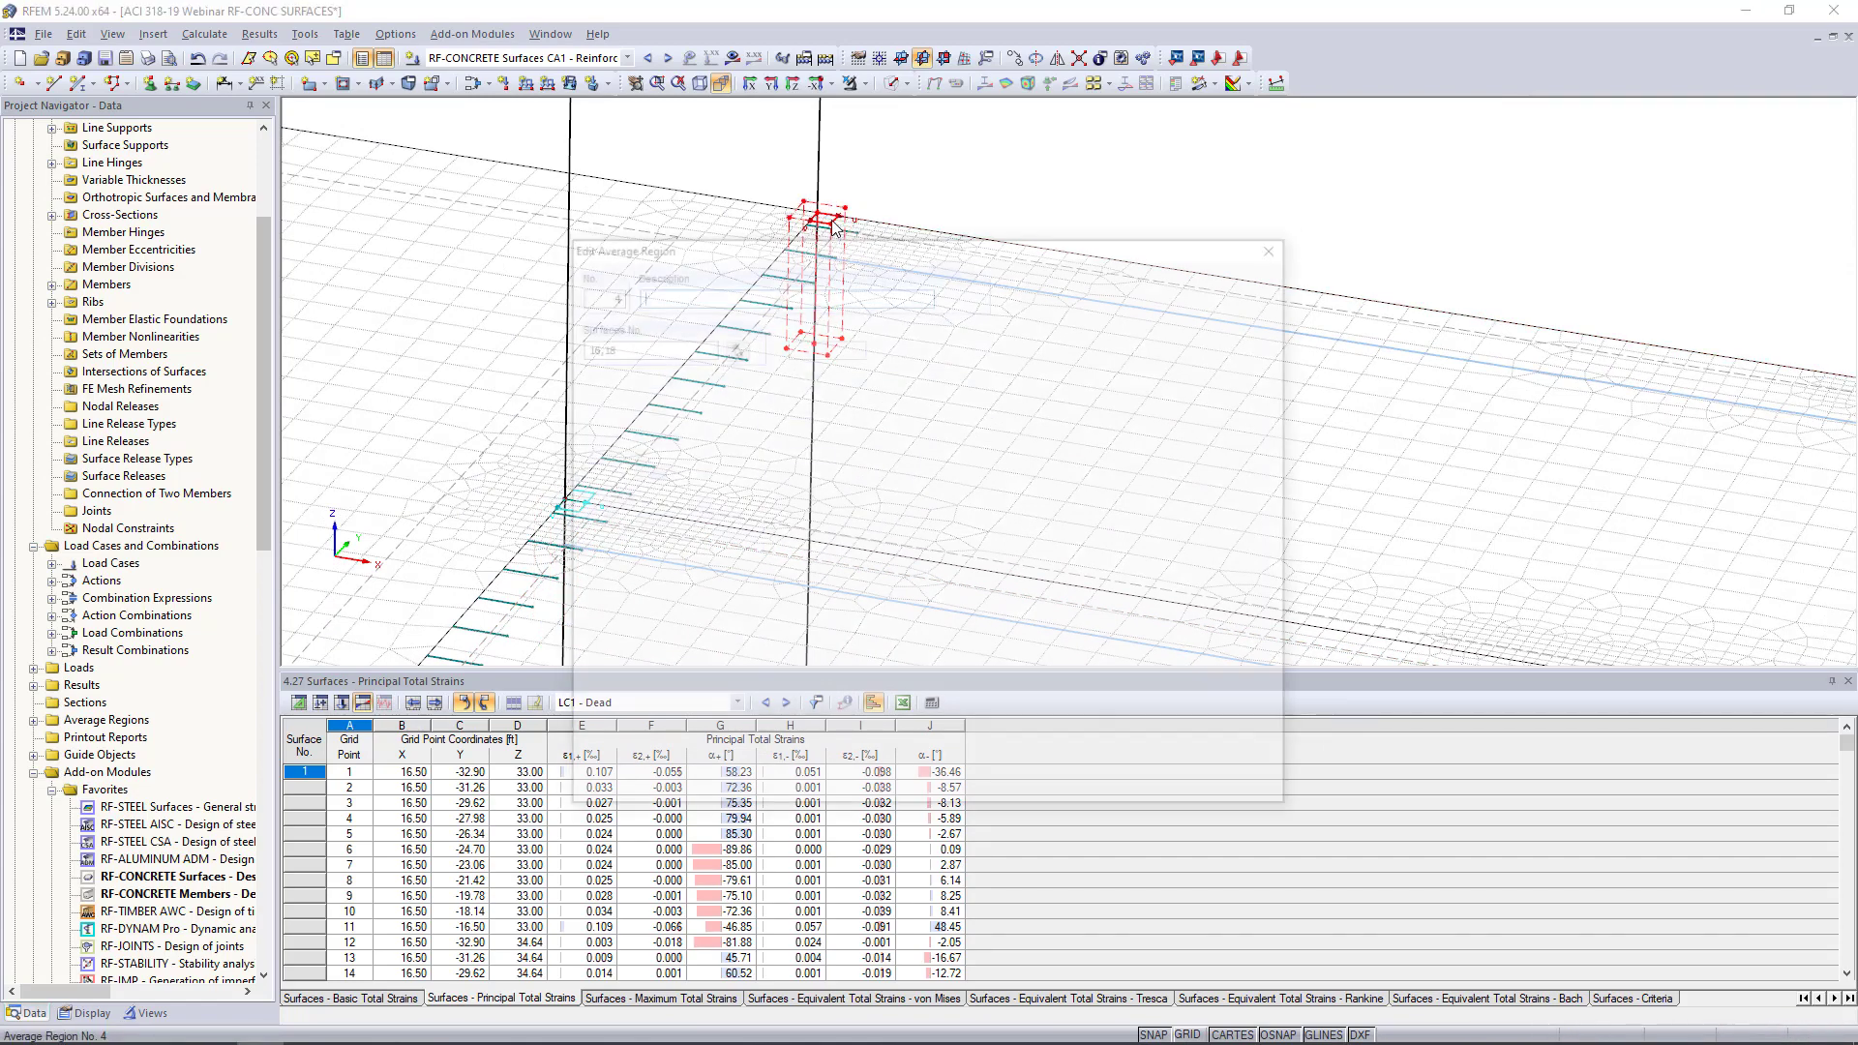
{"action": "double_click", "coordinate": [832, 225]}
{"action": "left_click", "coordinate": [732, 345]}
{"action": "left_click", "coordinate": [99, 188]}
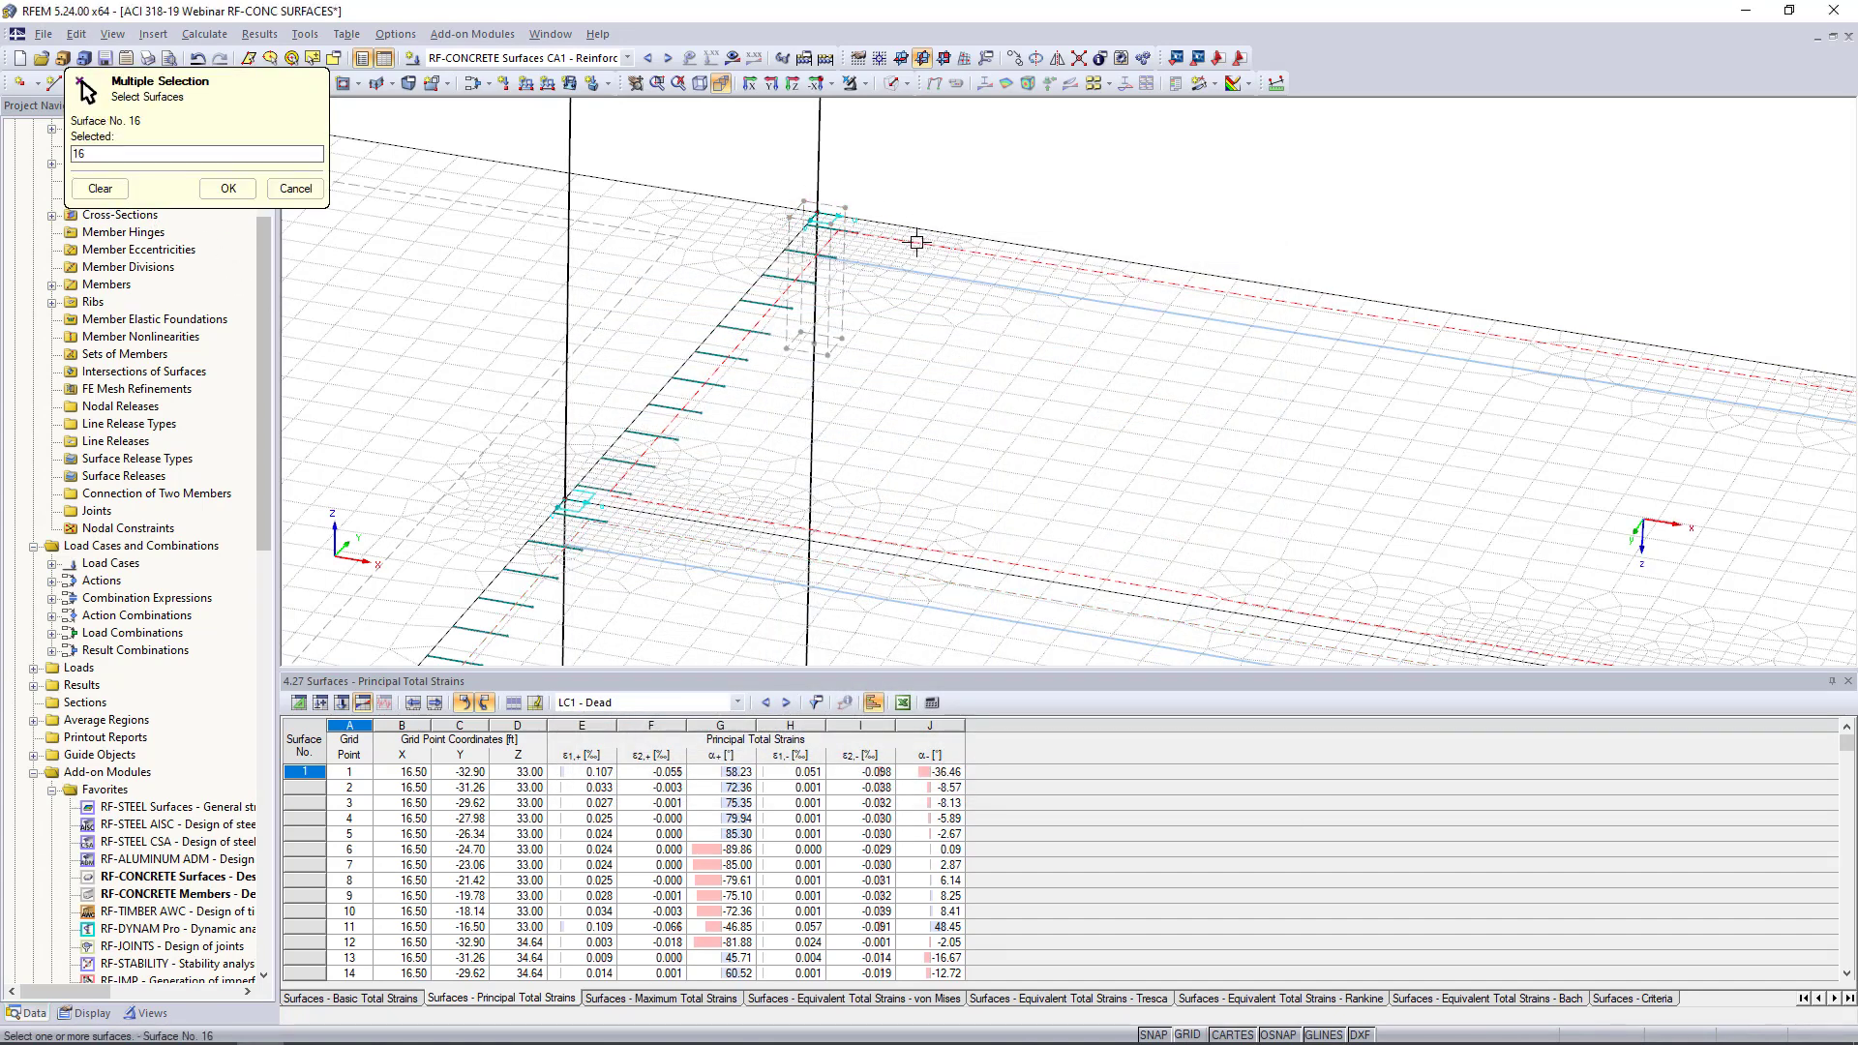
{"action": "left_click", "coordinate": [231, 190]}
{"action": "left_click", "coordinate": [1170, 795]}
Select the four average regions along the hinged line and copy them together to the podium slab's middle row of columns
{"action": "scroll", "coordinate": [920, 494], "scroll_direction": "down", "scroll_amount": 5}
{"action": "middle_click_drag", "start_coordinate": [921, 489], "coordinate": [917, 391]}
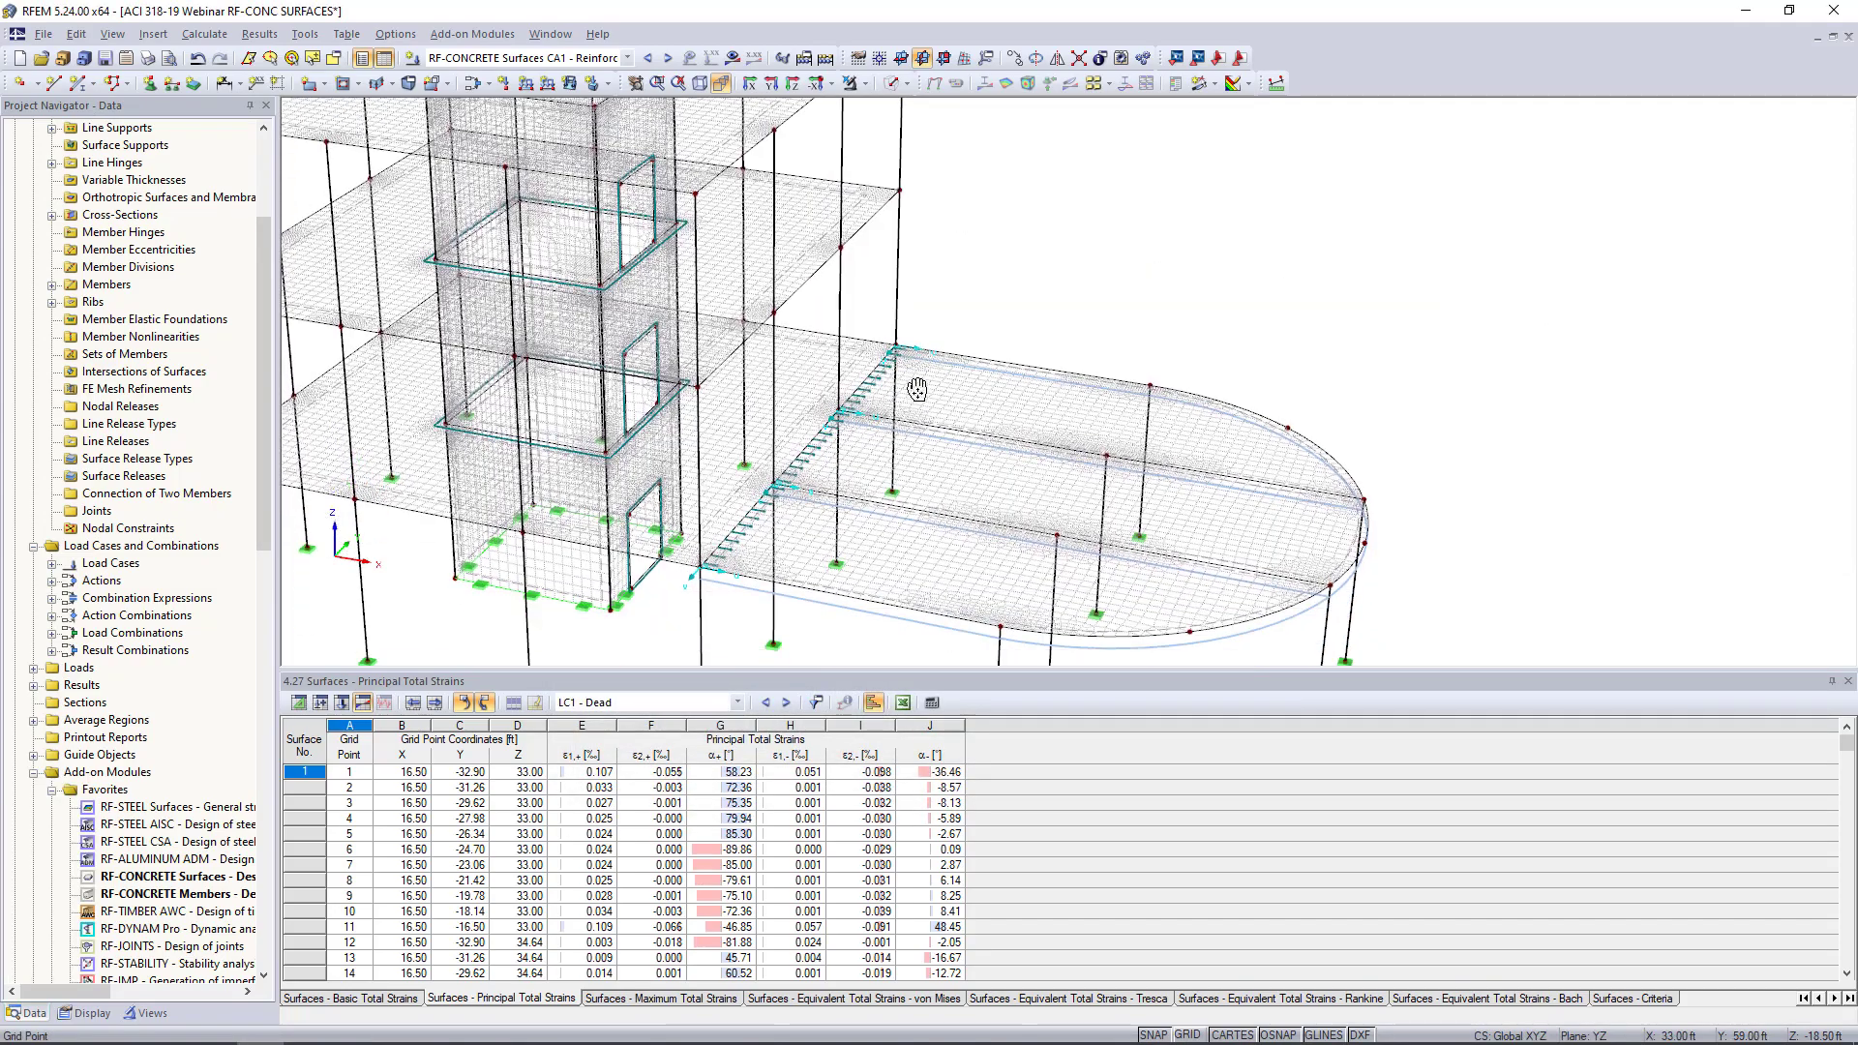
{"action": "scroll", "coordinate": [828, 497], "scroll_direction": "up", "scroll_amount": 6}
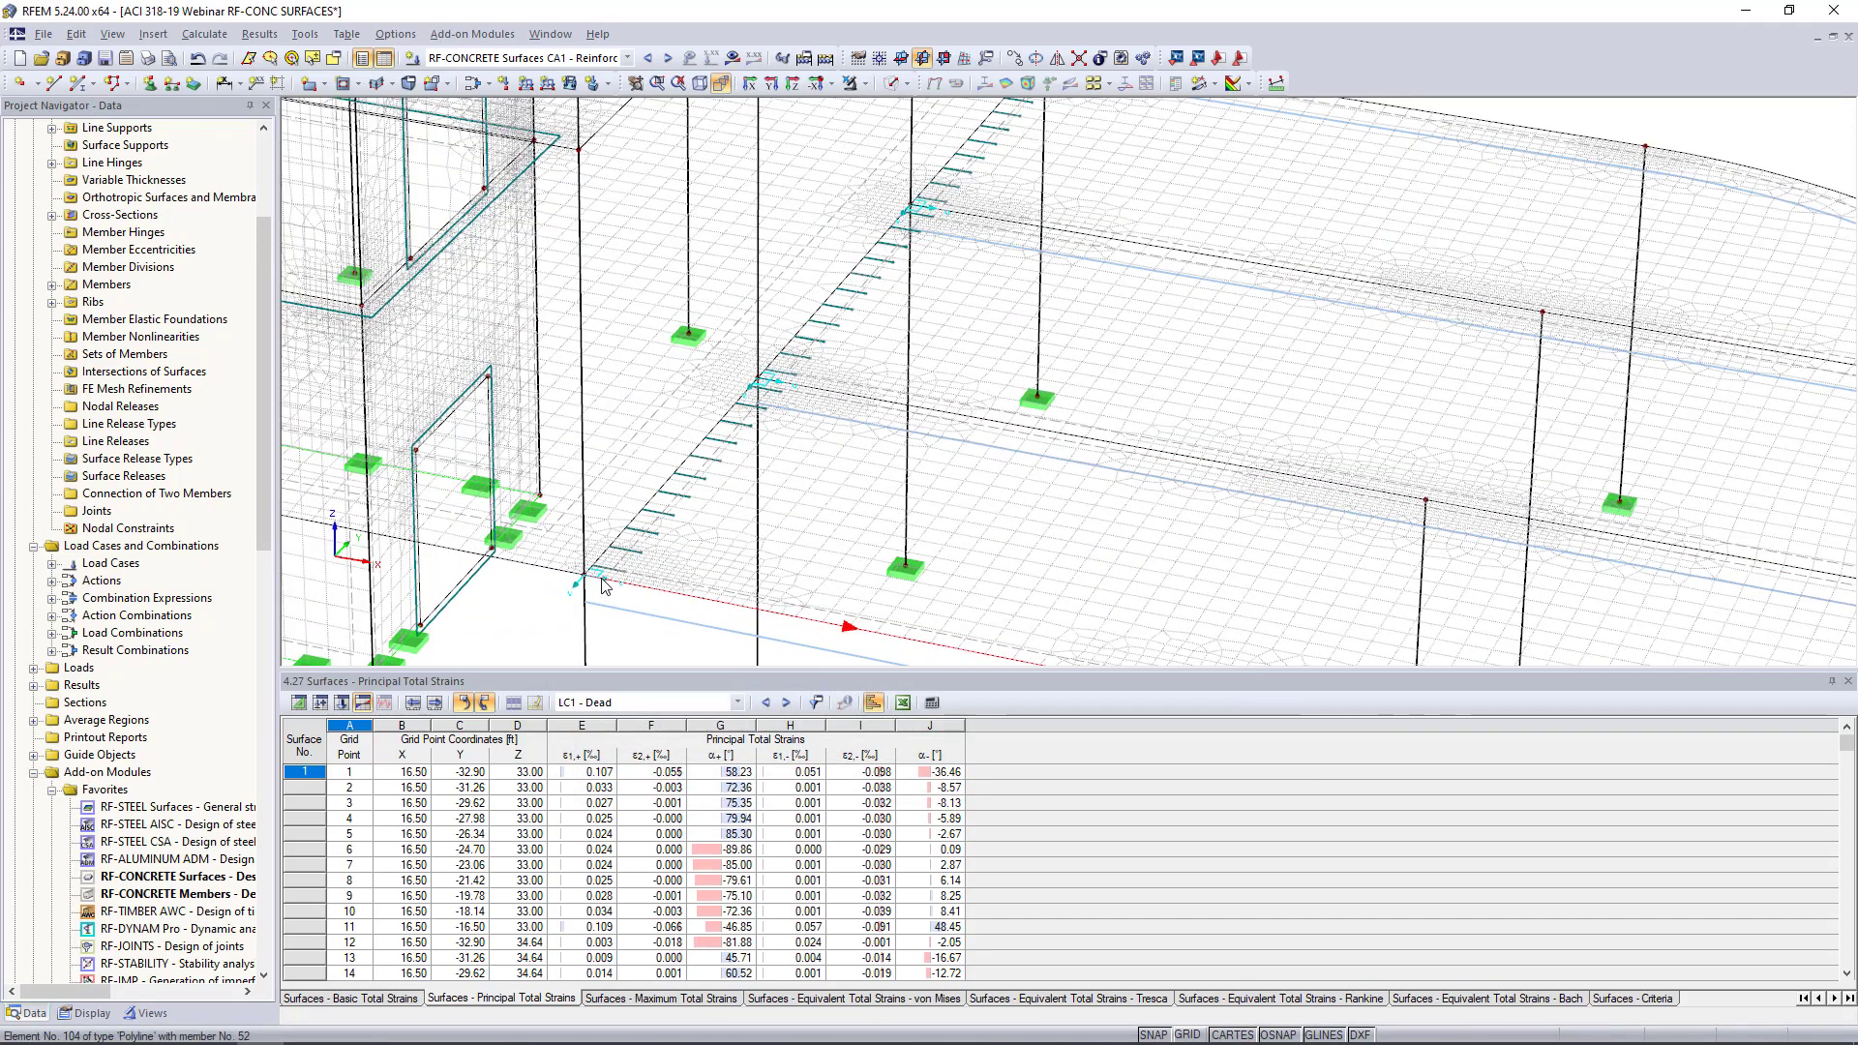
{"action": "left_click", "coordinate": [600, 580]}
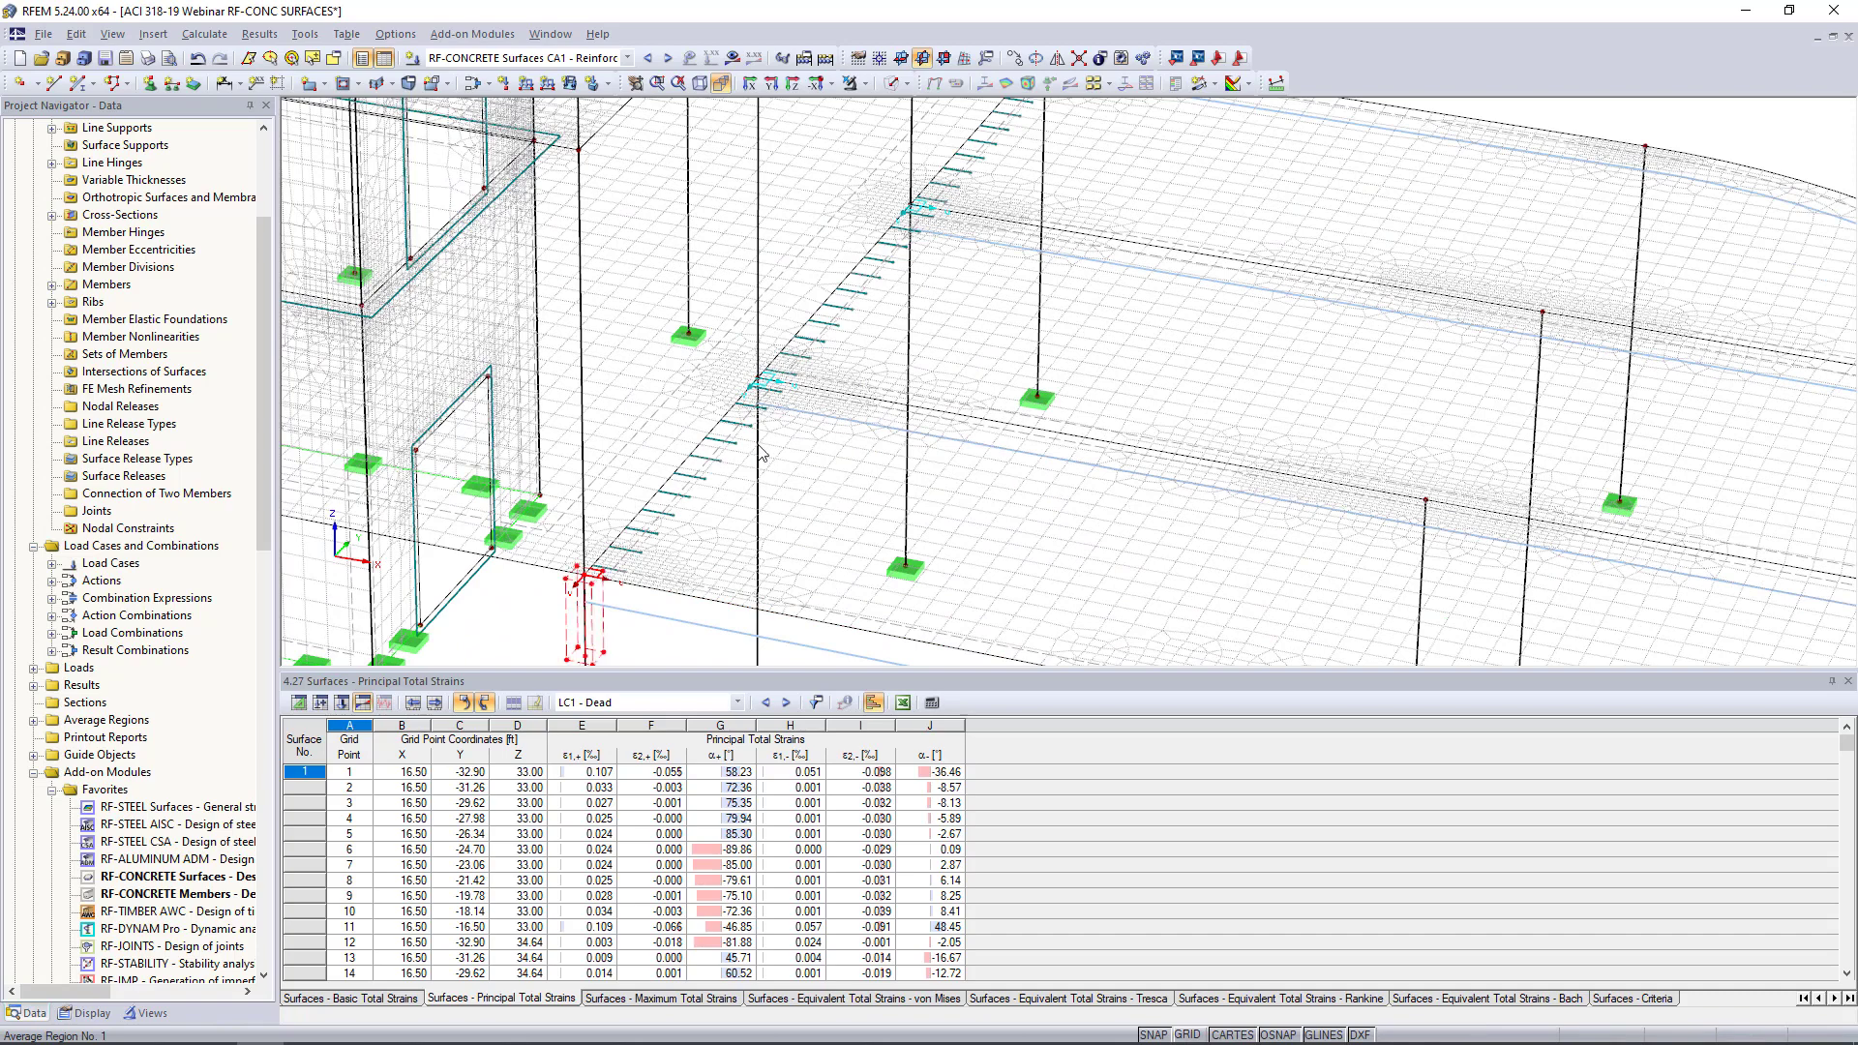
{"action": "left_click", "coordinate": [766, 382], "text": "ctrl"}
{"action": "left_click", "coordinate": [915, 208], "text": "ctrl"}
{"action": "middle_click_drag", "start_coordinate": [1086, 186], "coordinate": [989, 348]}
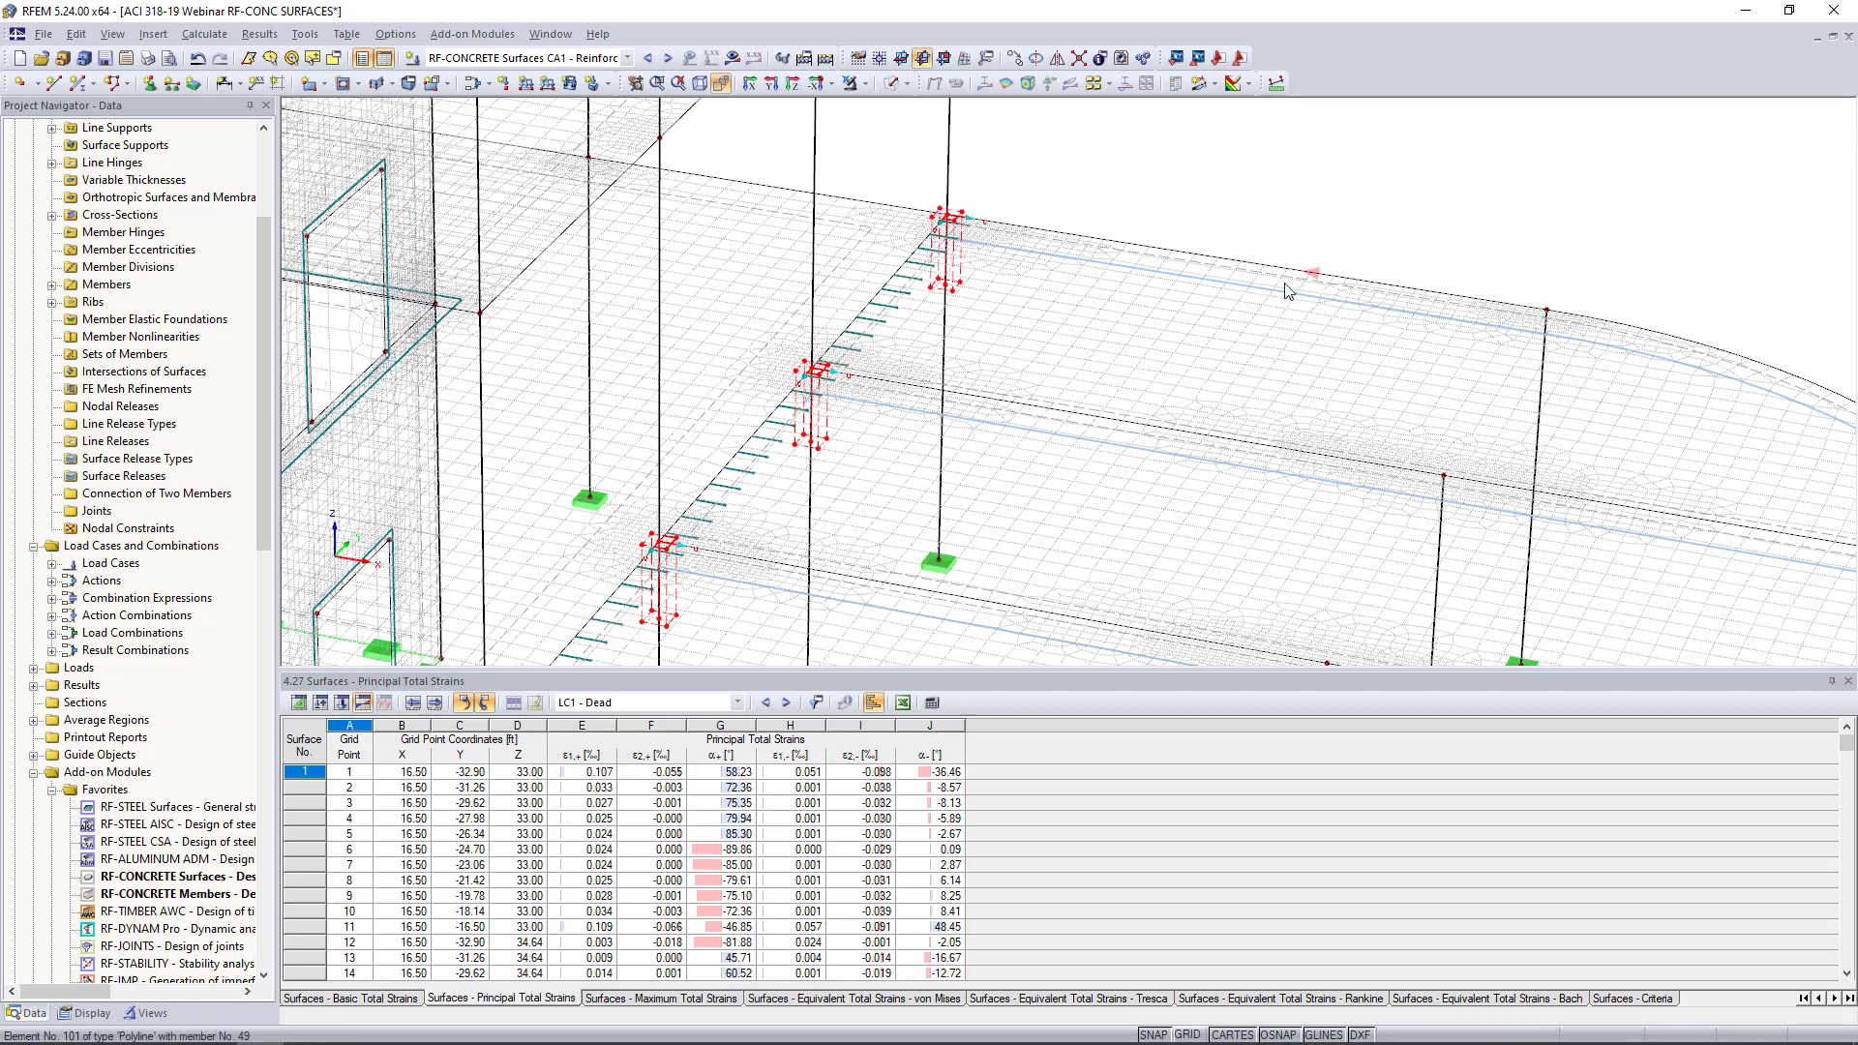
{"action": "middle_click_drag", "start_coordinate": [1356, 236], "coordinate": [1017, 195]}
{"action": "left_click_drag", "start_coordinate": [612, 171], "coordinate": [1213, 267], "text": "ctrl"}
{"action": "middle_click_drag", "start_coordinate": [1528, 261], "coordinate": [1411, 169]}
Copy the two interior average regions of the middle column row to the two columns at the slab's curved end
{"action": "left_click", "coordinate": [1581, 270]}
{"action": "left_click", "coordinate": [1000, 360]}
{"action": "left_click", "coordinate": [881, 532], "text": "ctrl"}
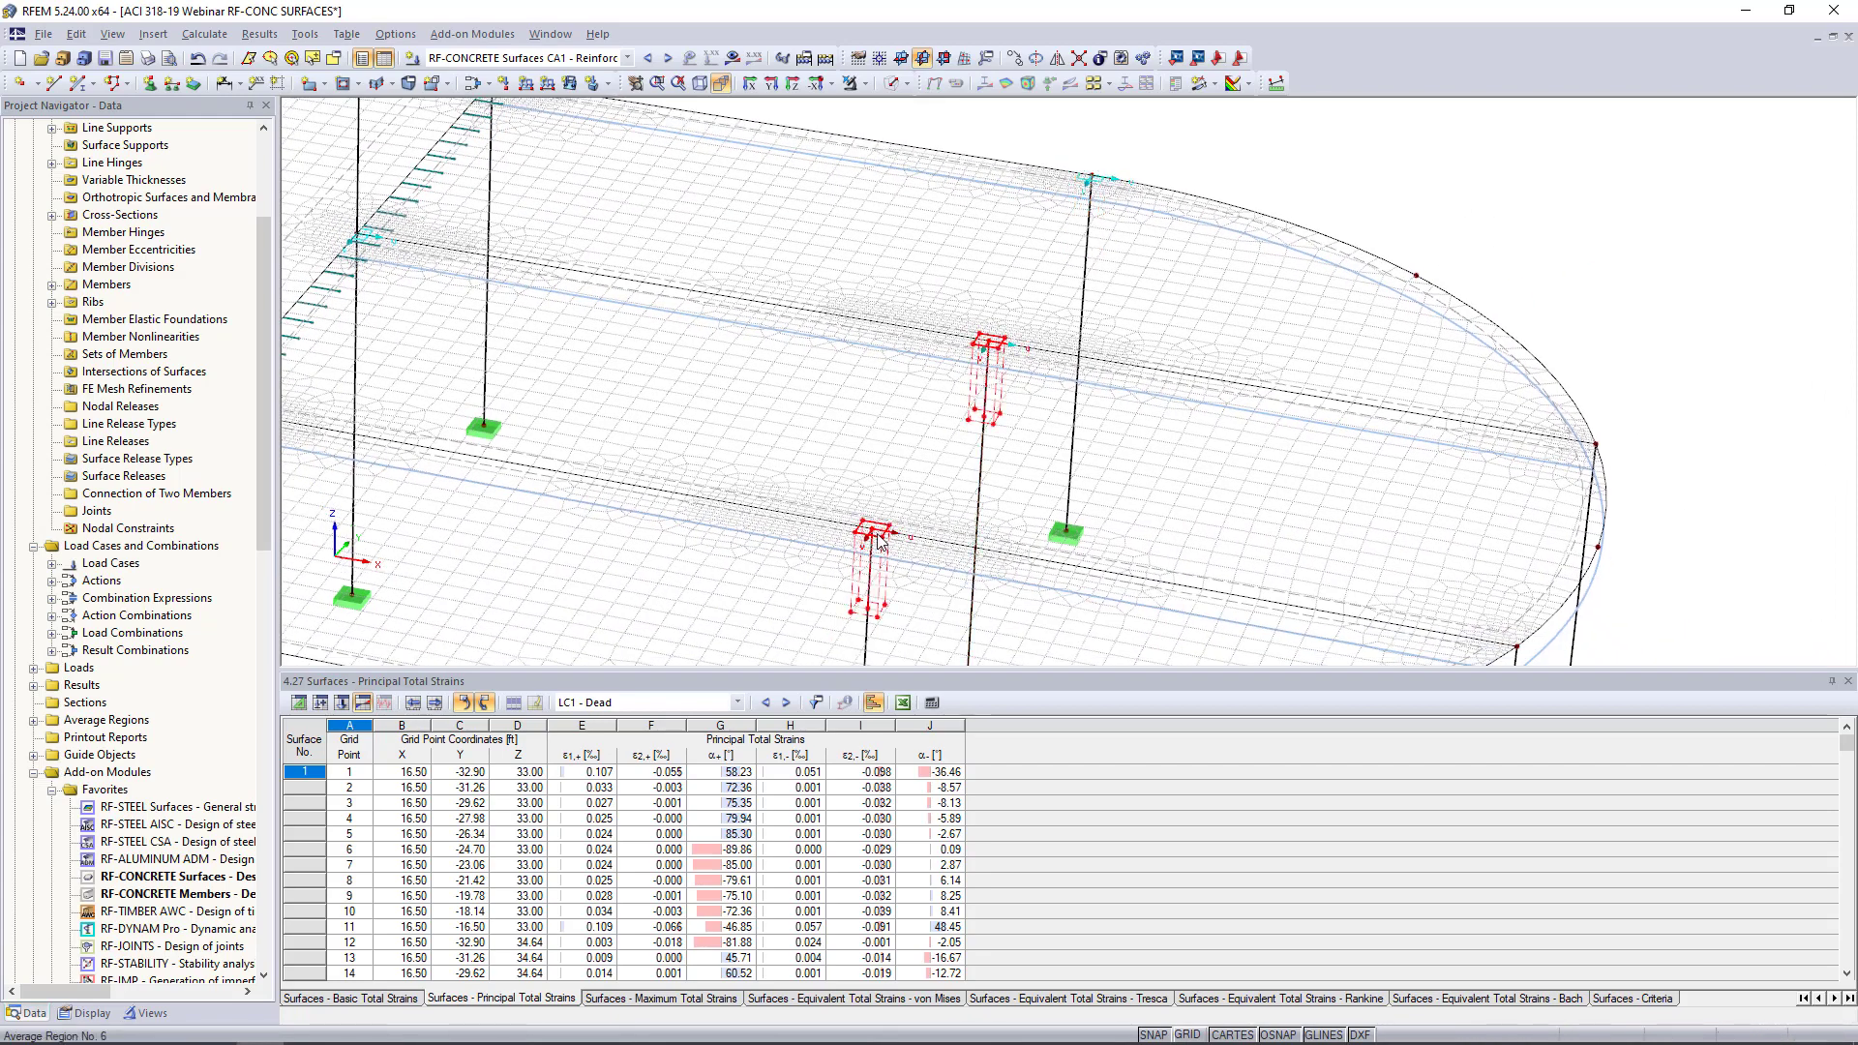
{"action": "left_click_drag", "start_coordinate": [873, 532], "coordinate": [1521, 648], "text": "ctrl"}
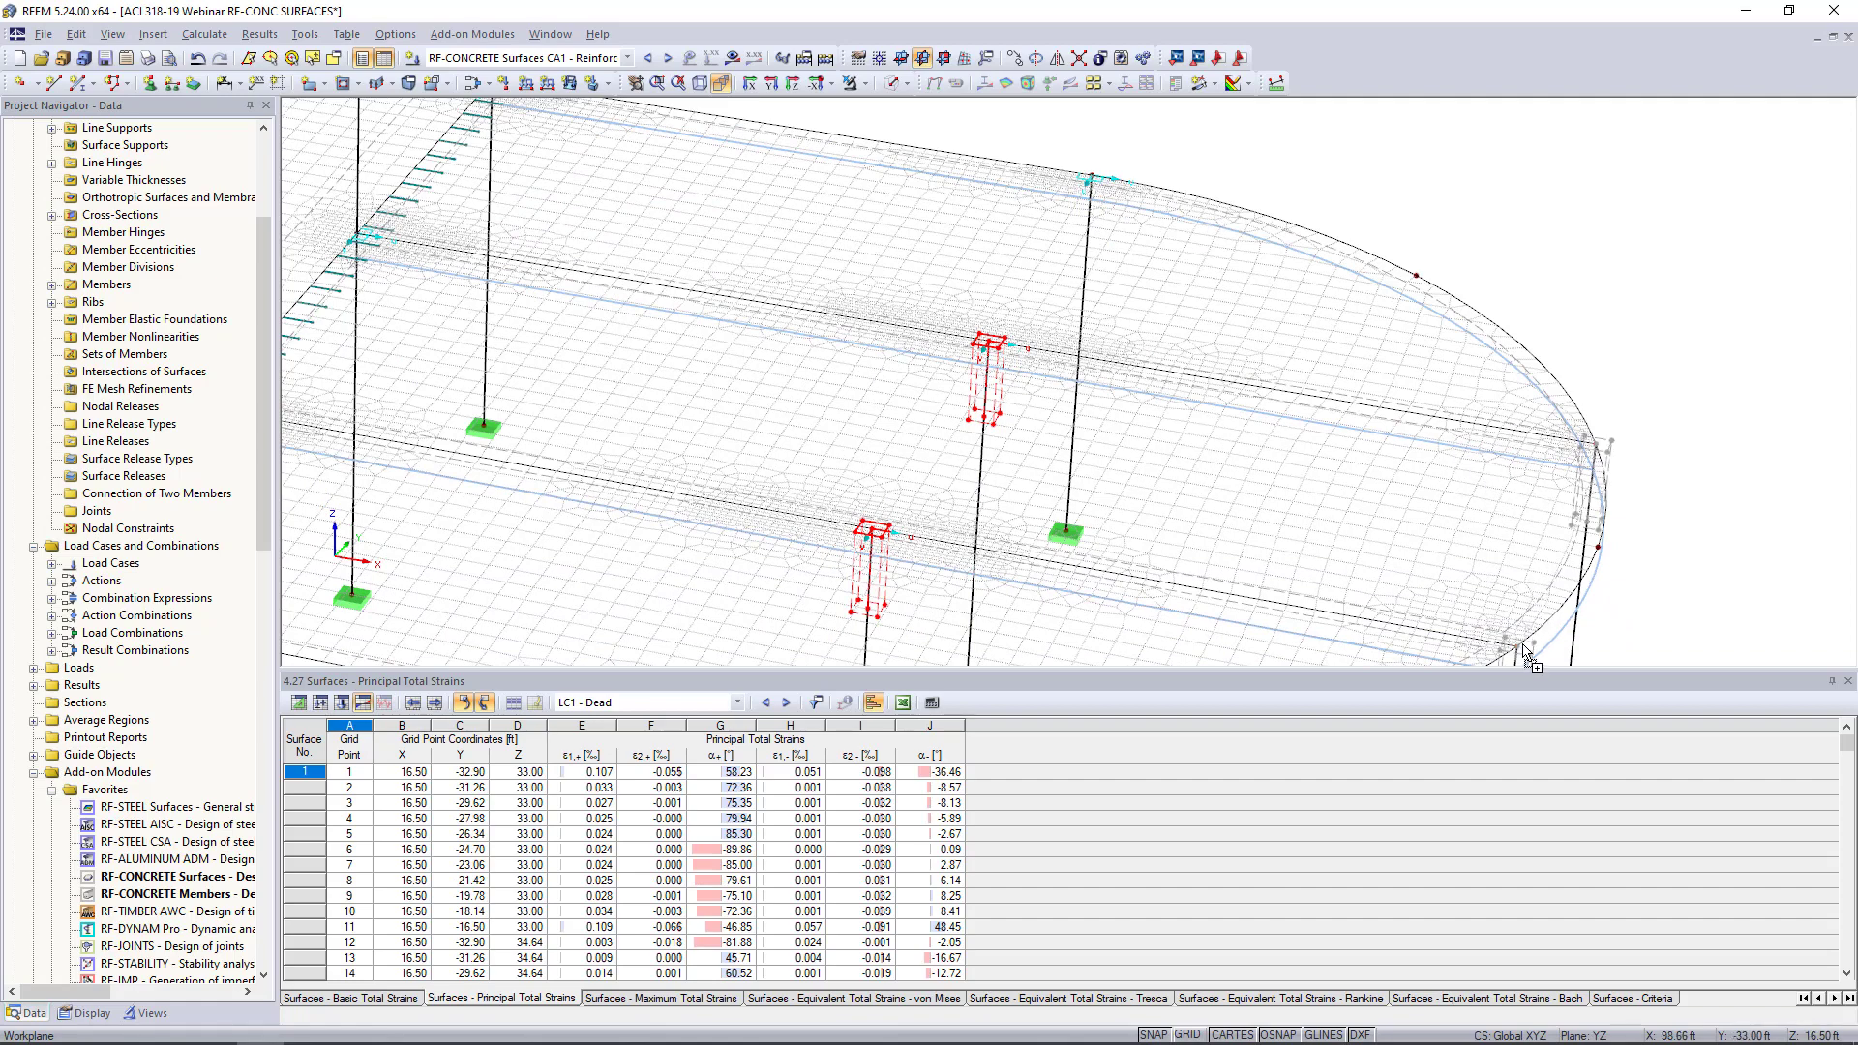
{"action": "left_click", "coordinate": [1698, 474]}
Display the results of CO11 - D + L1 + 0.6W and review basic internal forces mx, vy and nx around the podium columns
{"action": "middle_click_drag", "start_coordinate": [1695, 474], "coordinate": [1704, 344]}
{"action": "scroll", "coordinate": [1706, 344], "scroll_direction": "down", "scroll_amount": 4}
{"action": "middle_click_drag", "start_coordinate": [1619, 436], "coordinate": [1280, 533]}
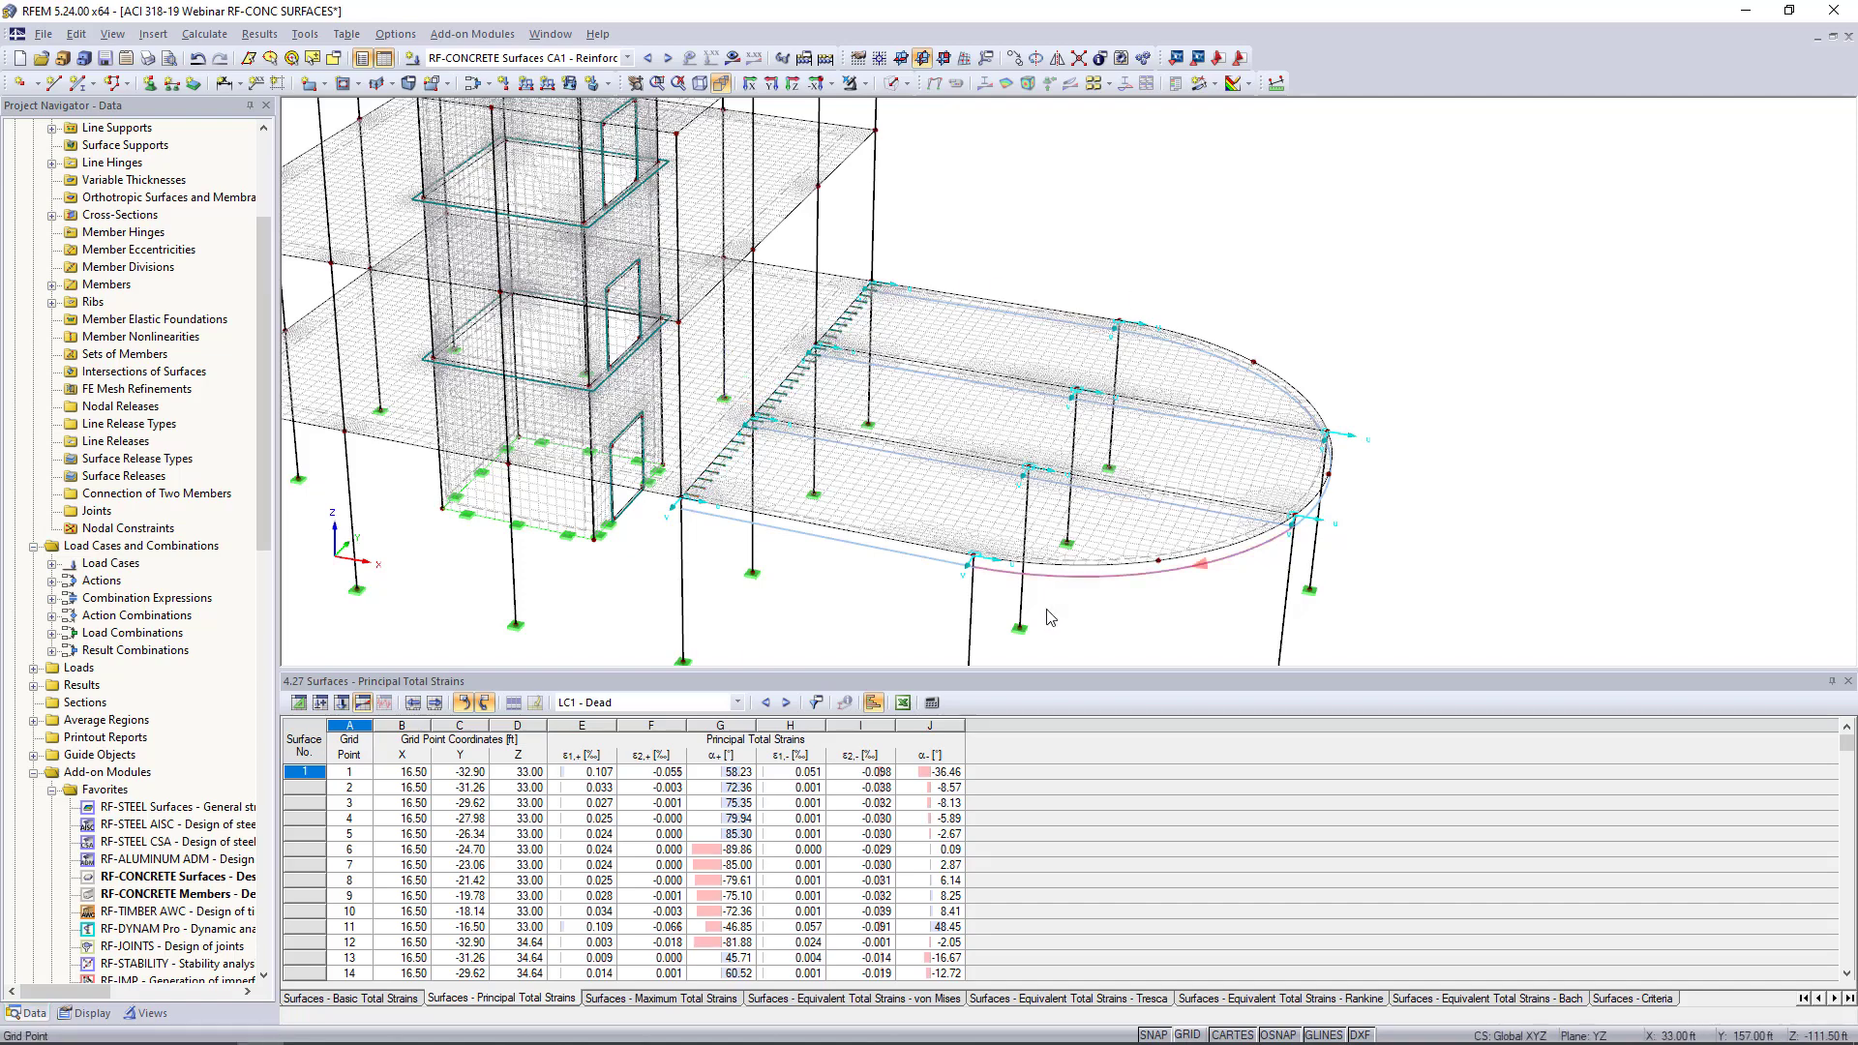
{"action": "scroll", "coordinate": [972, 571], "scroll_direction": "up", "scroll_amount": 3}
{"action": "middle_click_drag", "start_coordinate": [971, 571], "coordinate": [900, 545]}
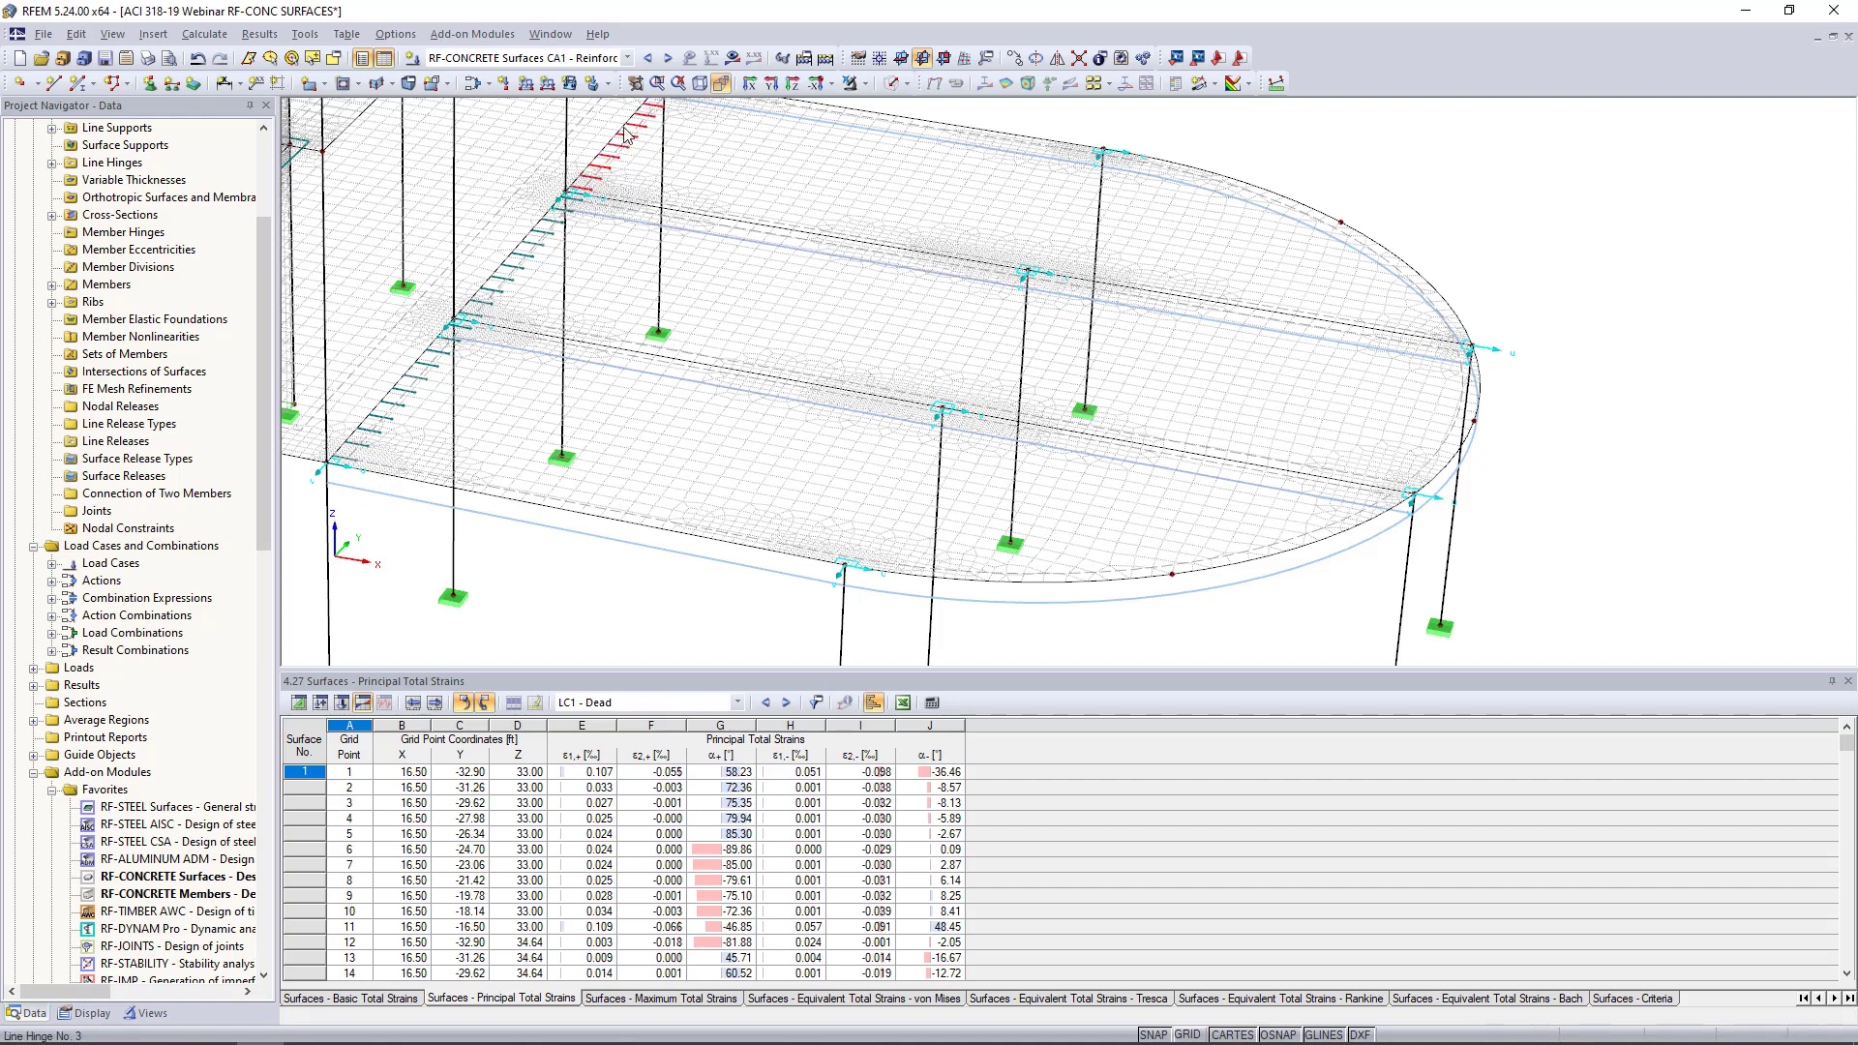
{"action": "left_click", "coordinate": [628, 58]}
{"action": "left_click", "coordinate": [550, 252]}
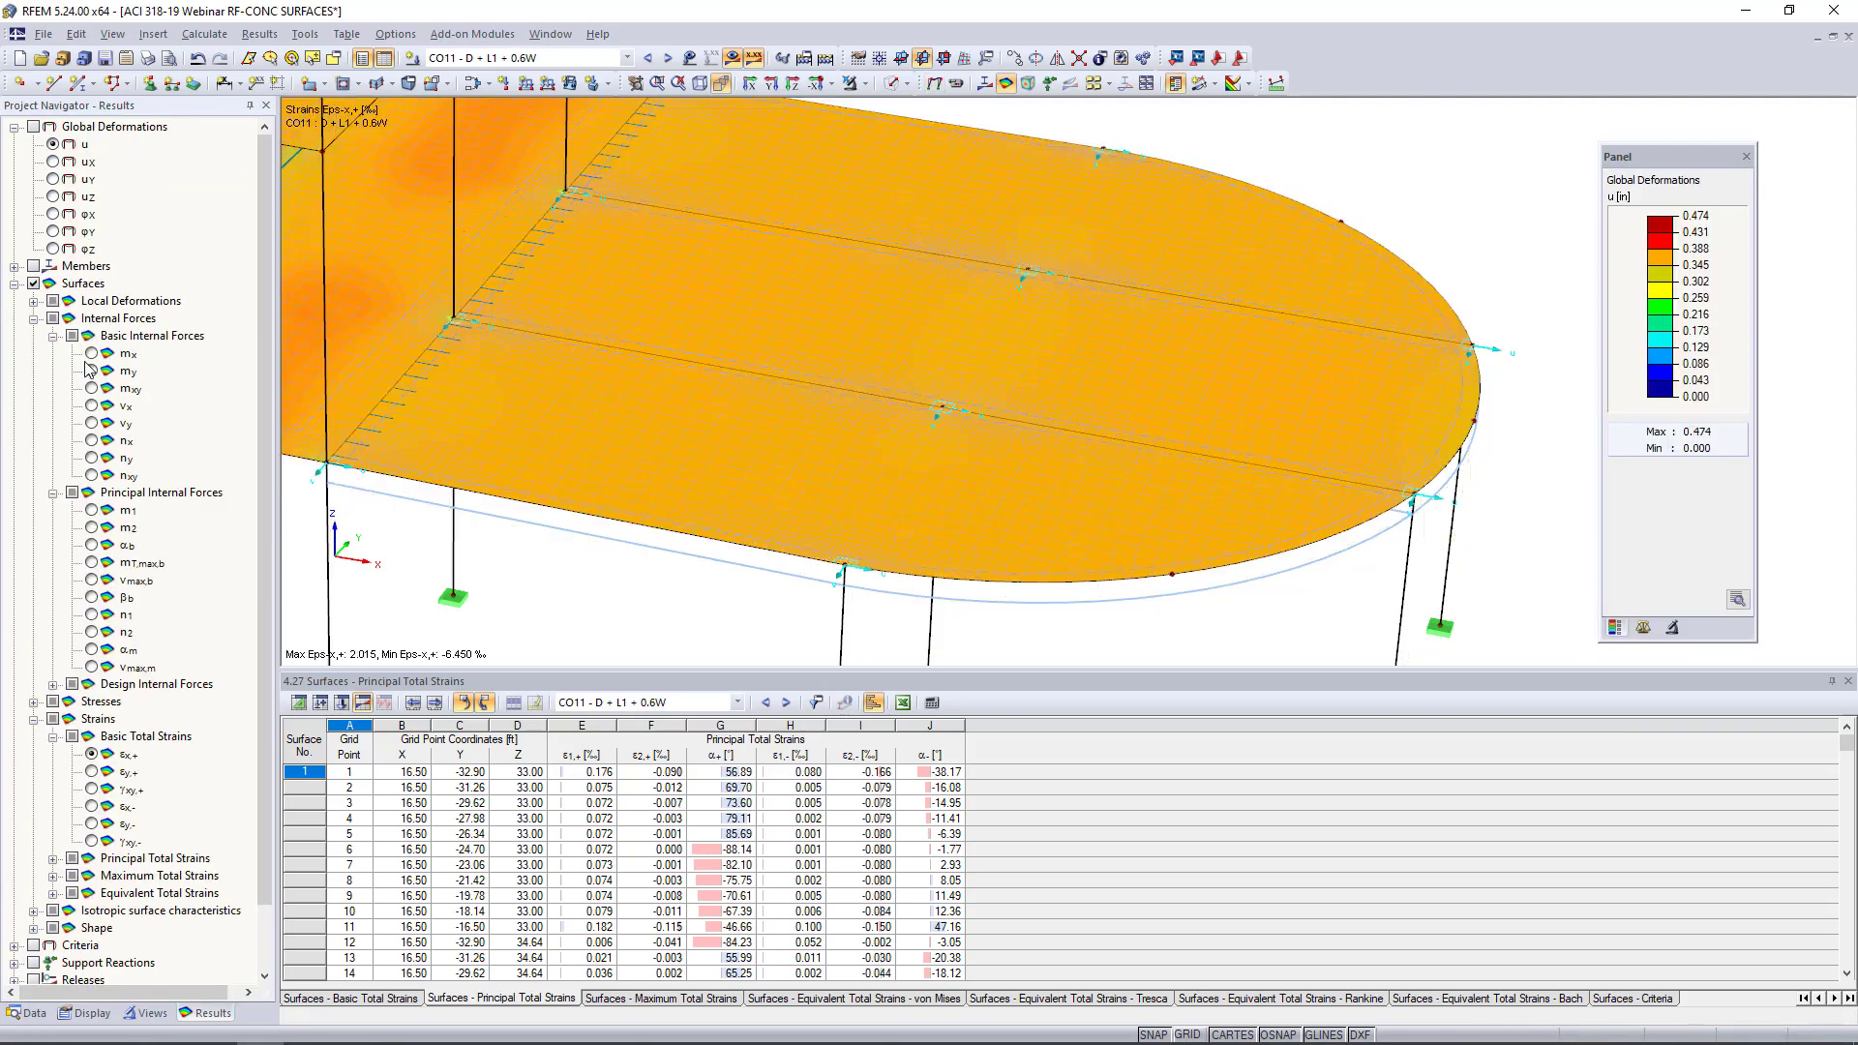
{"action": "left_click", "coordinate": [94, 355]}
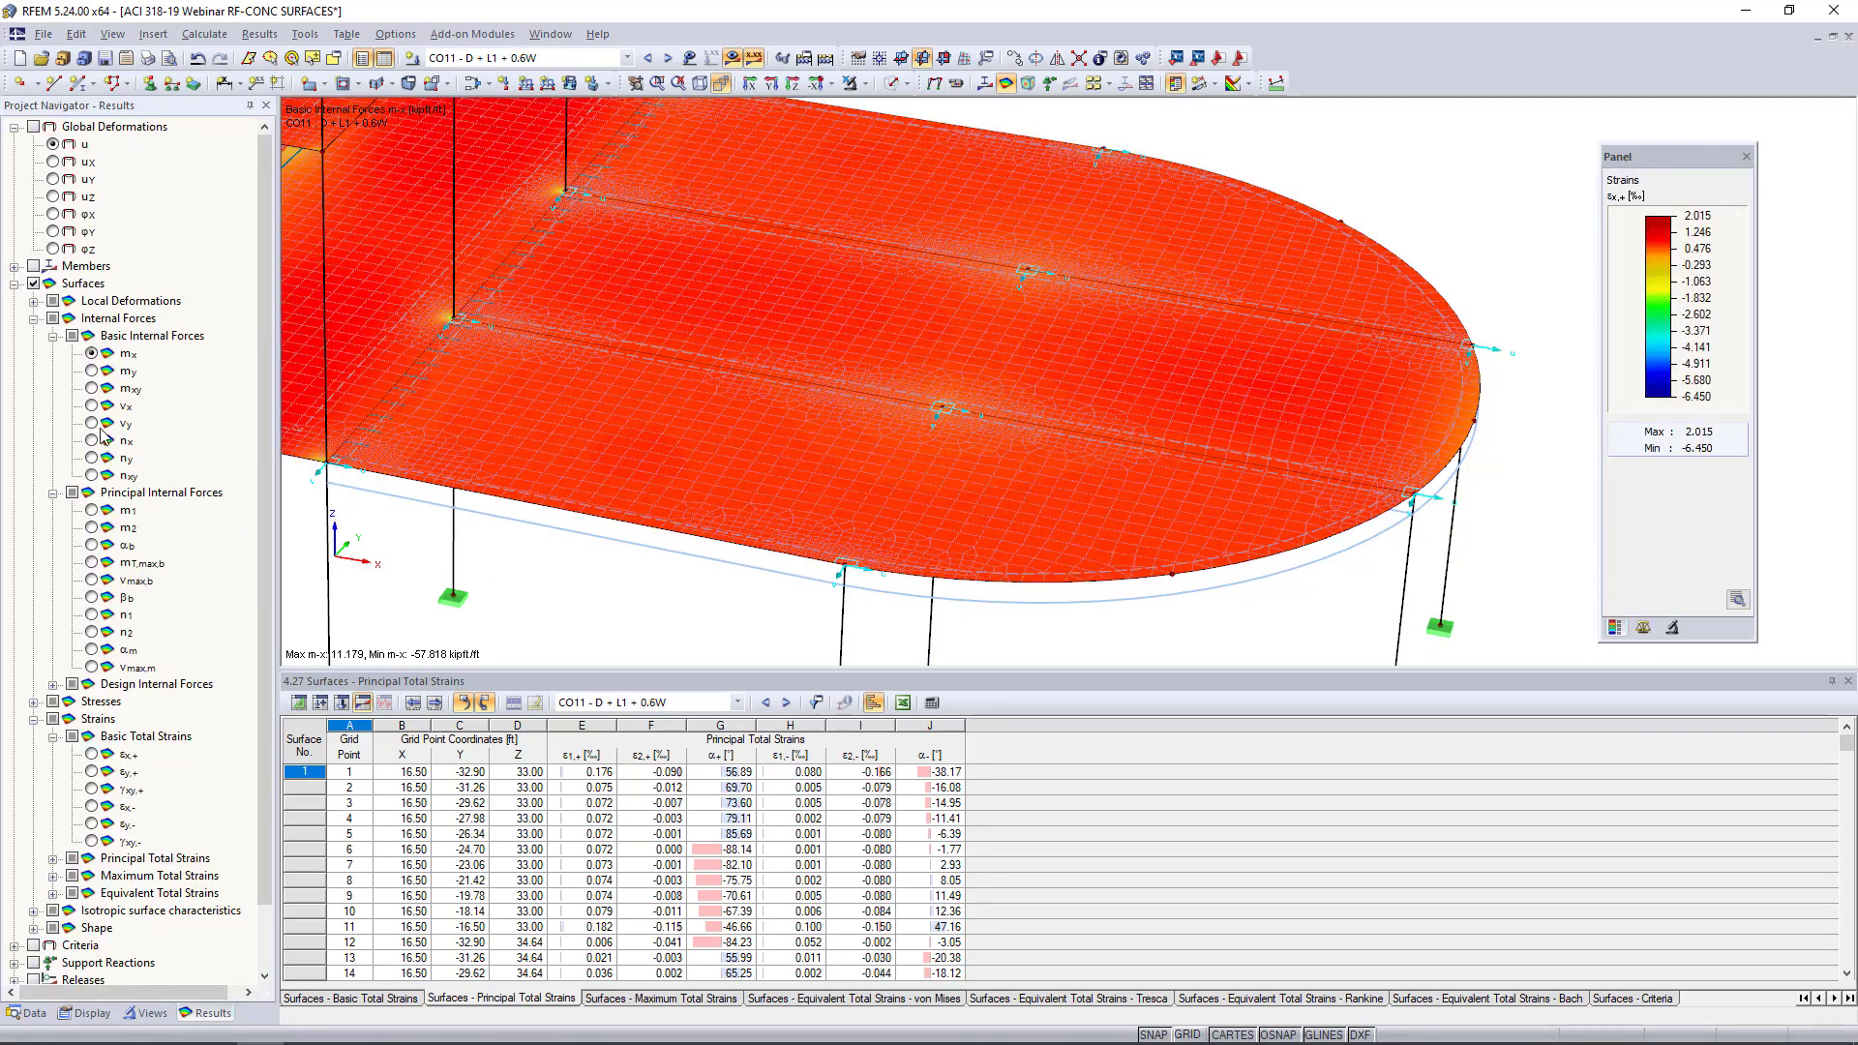
{"action": "left_click", "coordinate": [91, 423]}
{"action": "left_click", "coordinate": [91, 441]}
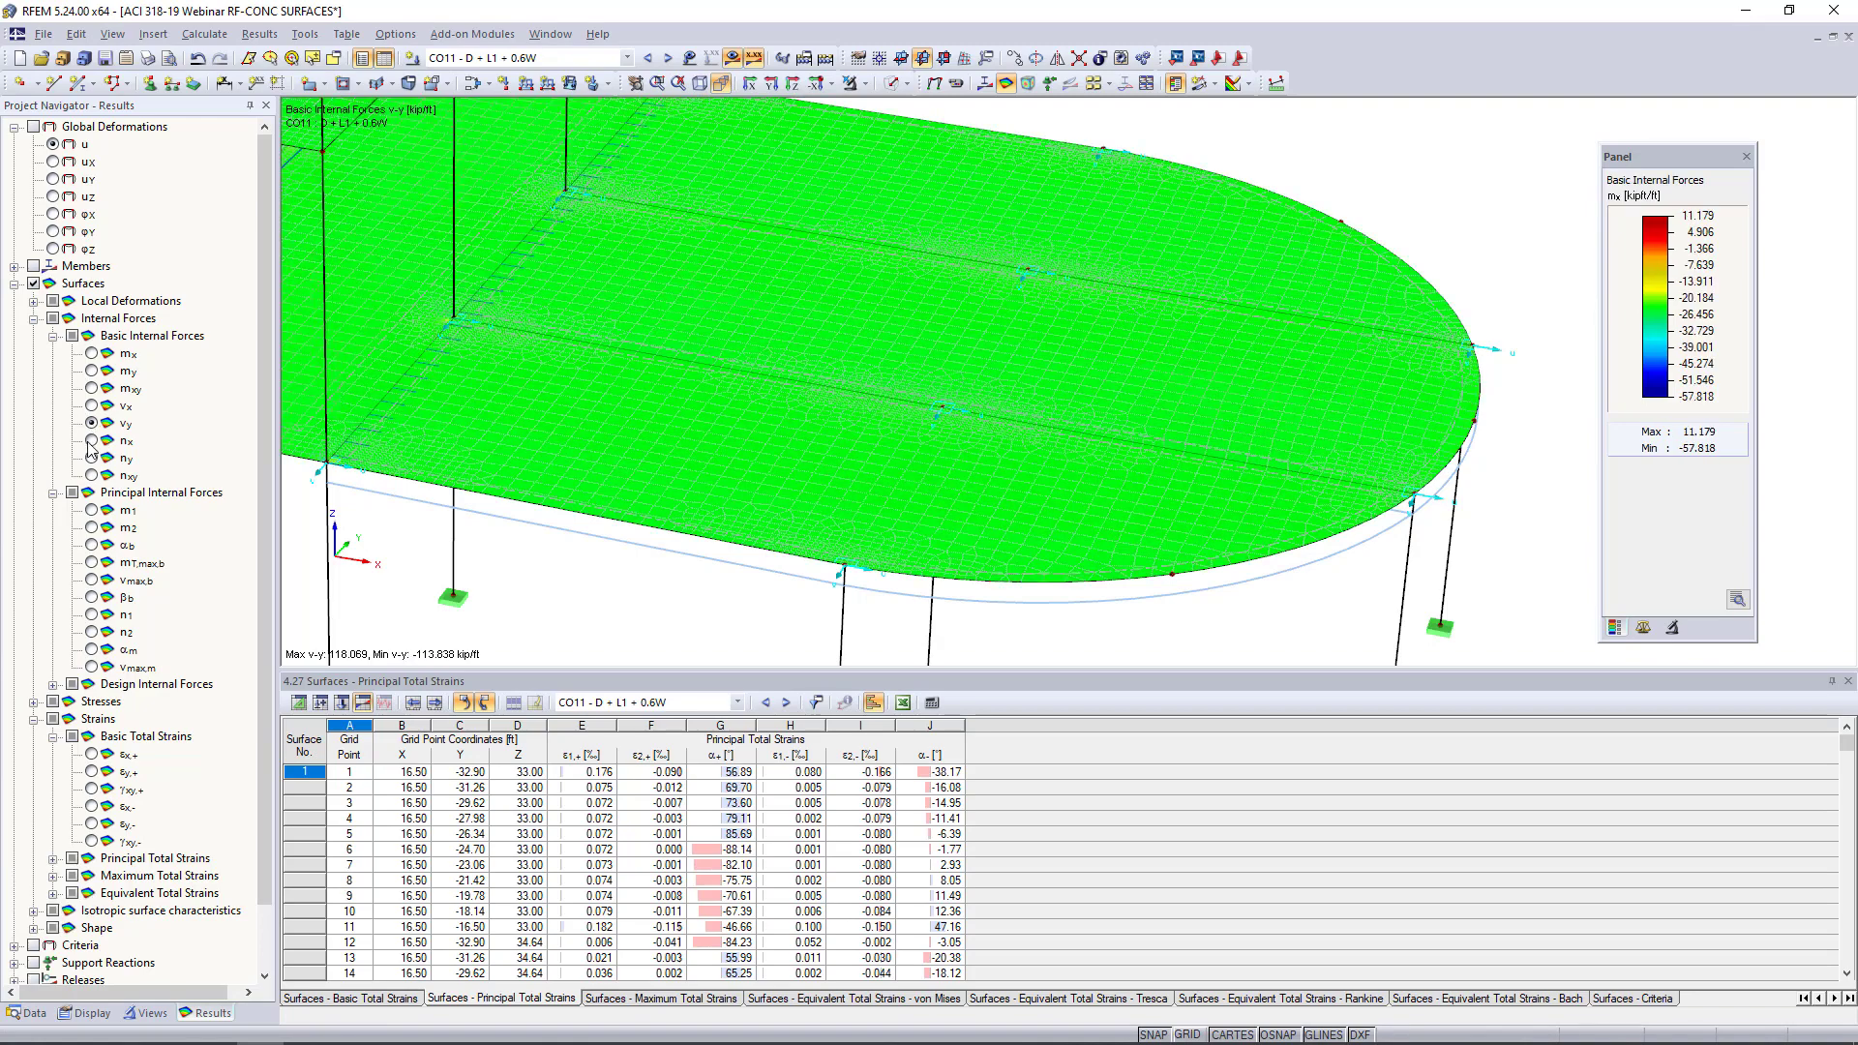
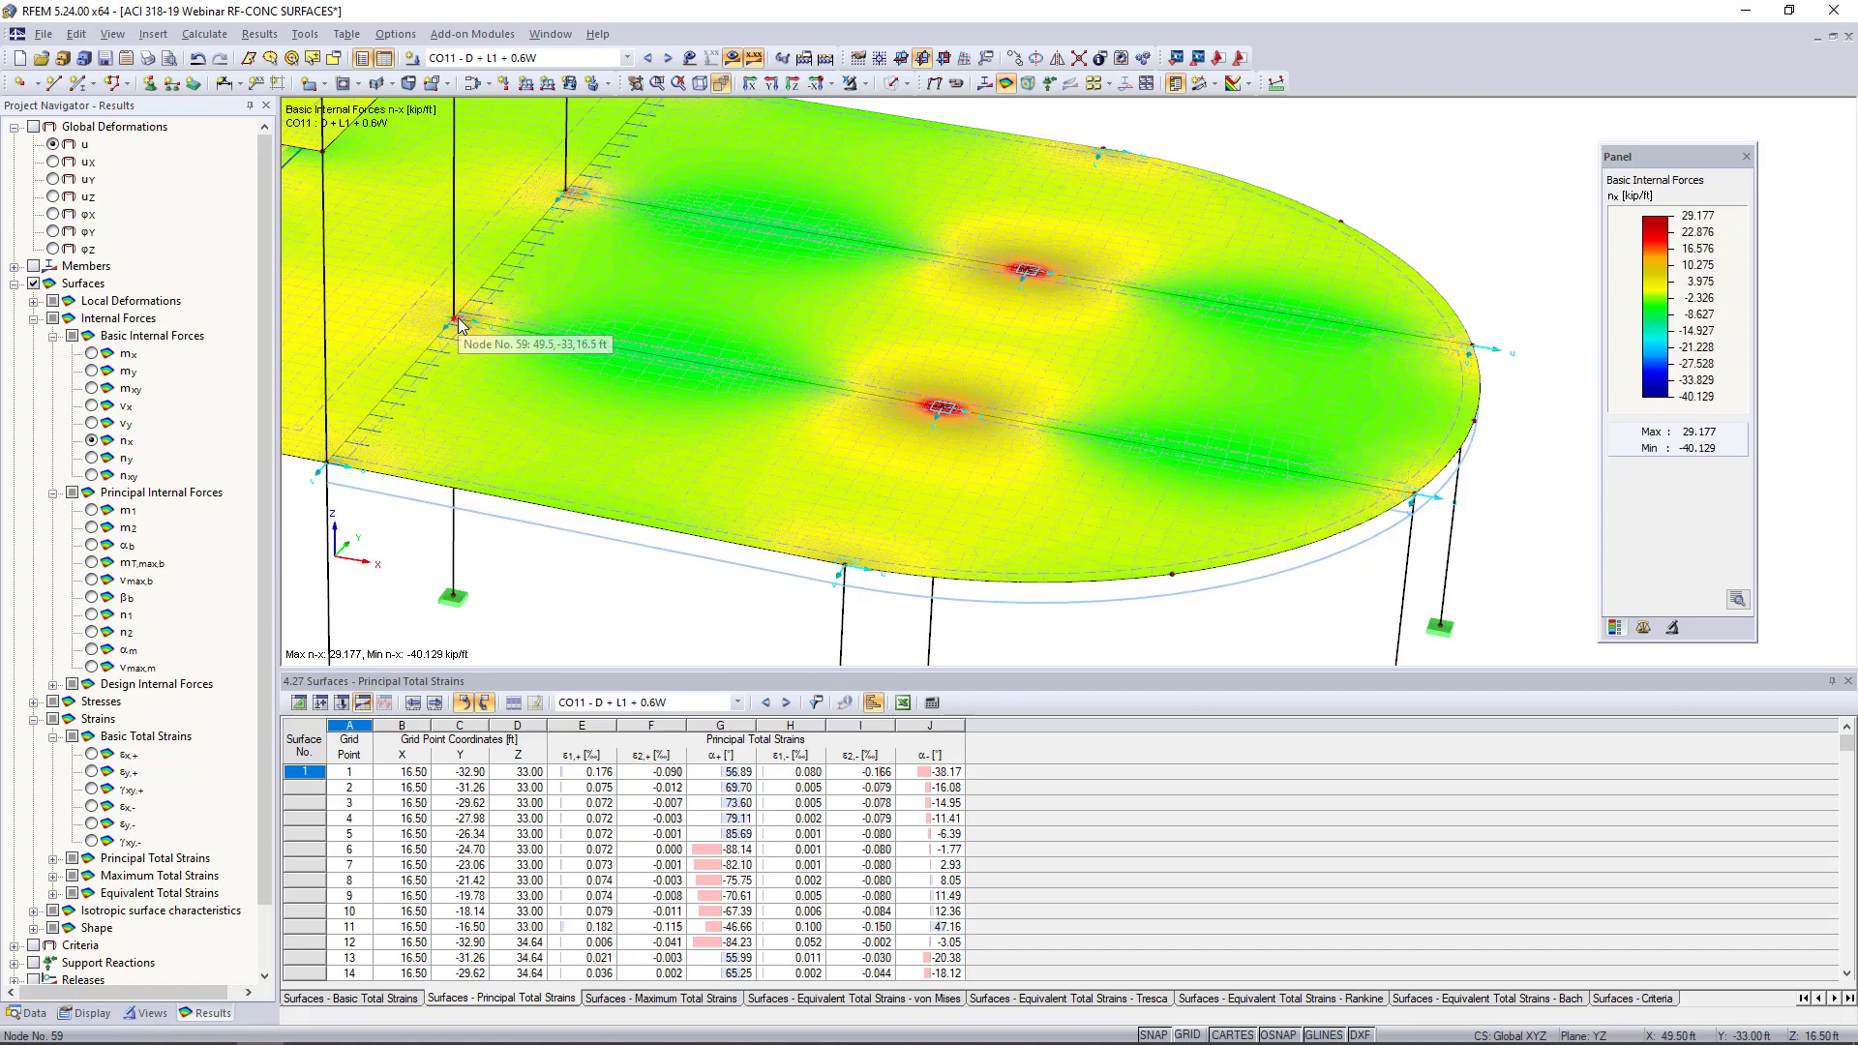
Switch to the ACI 318-19 Webinar AVG REGIONS model and open its RF-CONCRETE Surfaces add-on module
{"action": "left_click", "coordinate": [550, 34]}
{"action": "left_click", "coordinate": [629, 342]}
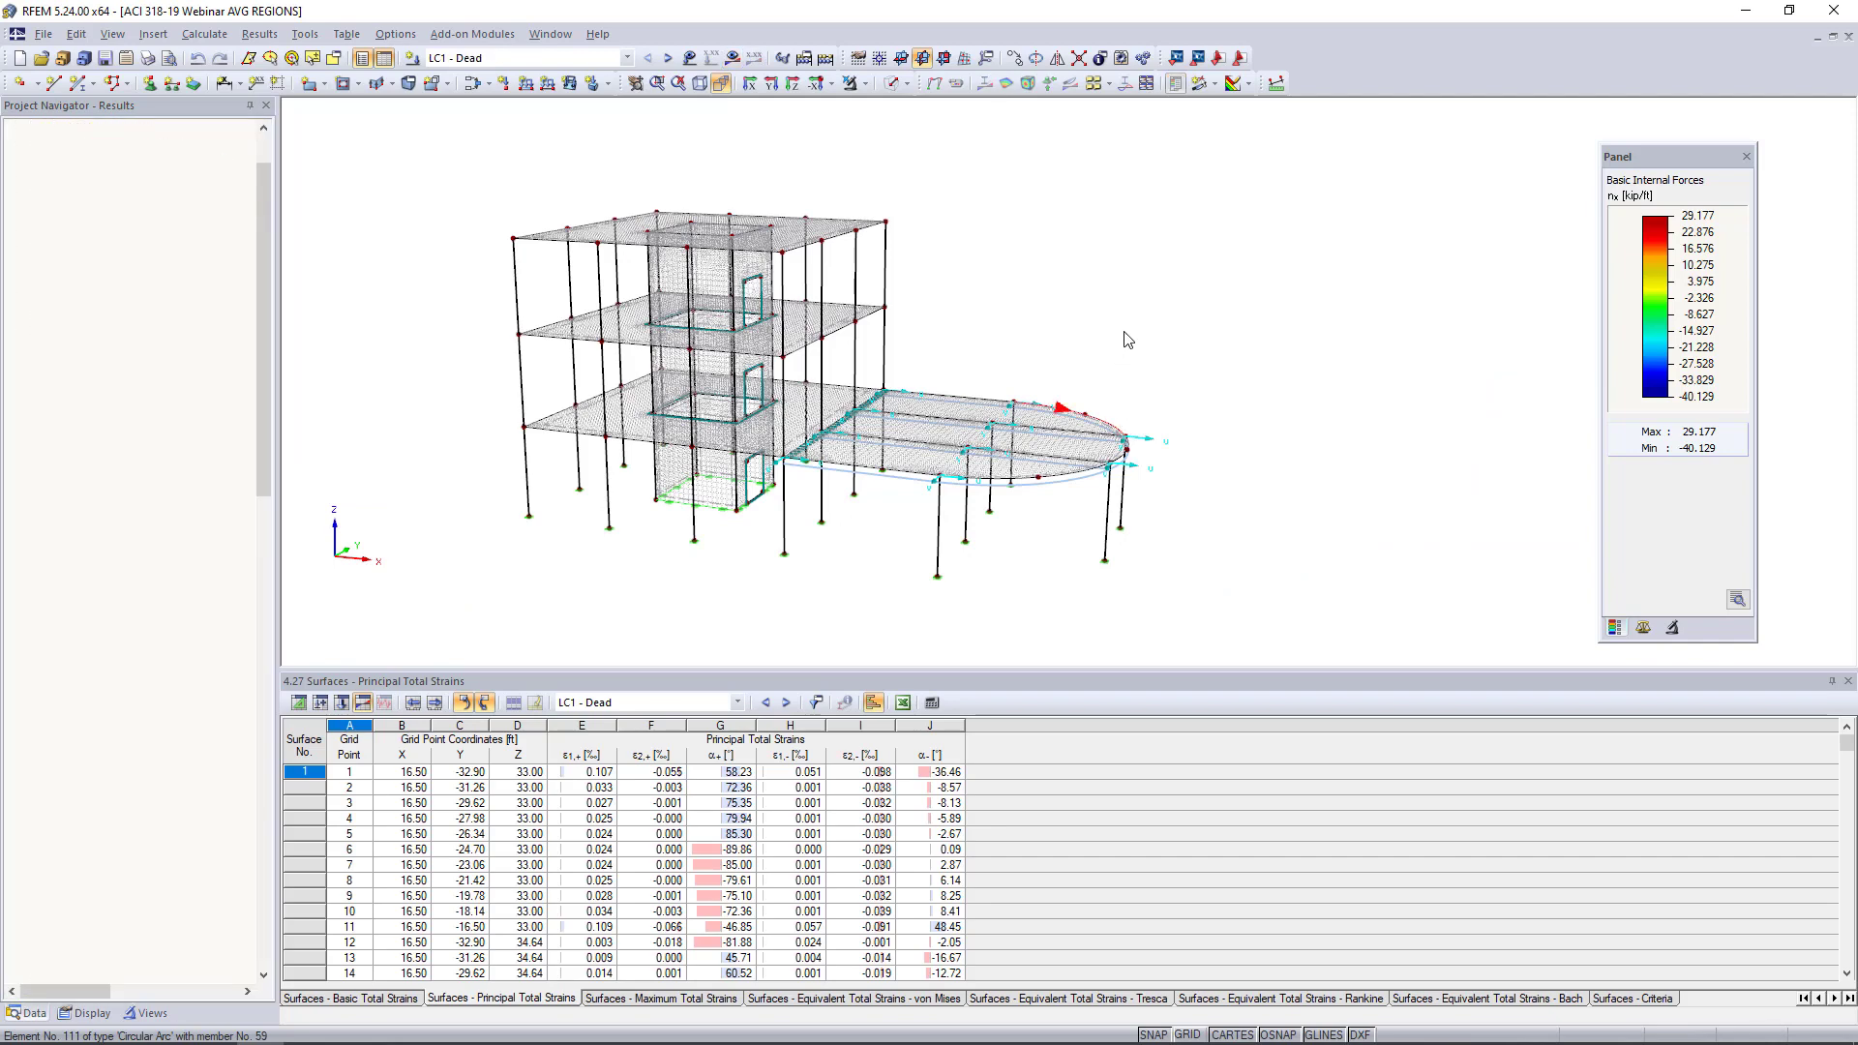
{"action": "scroll", "coordinate": [218, 570], "scroll_direction": "down", "scroll_amount": 5}
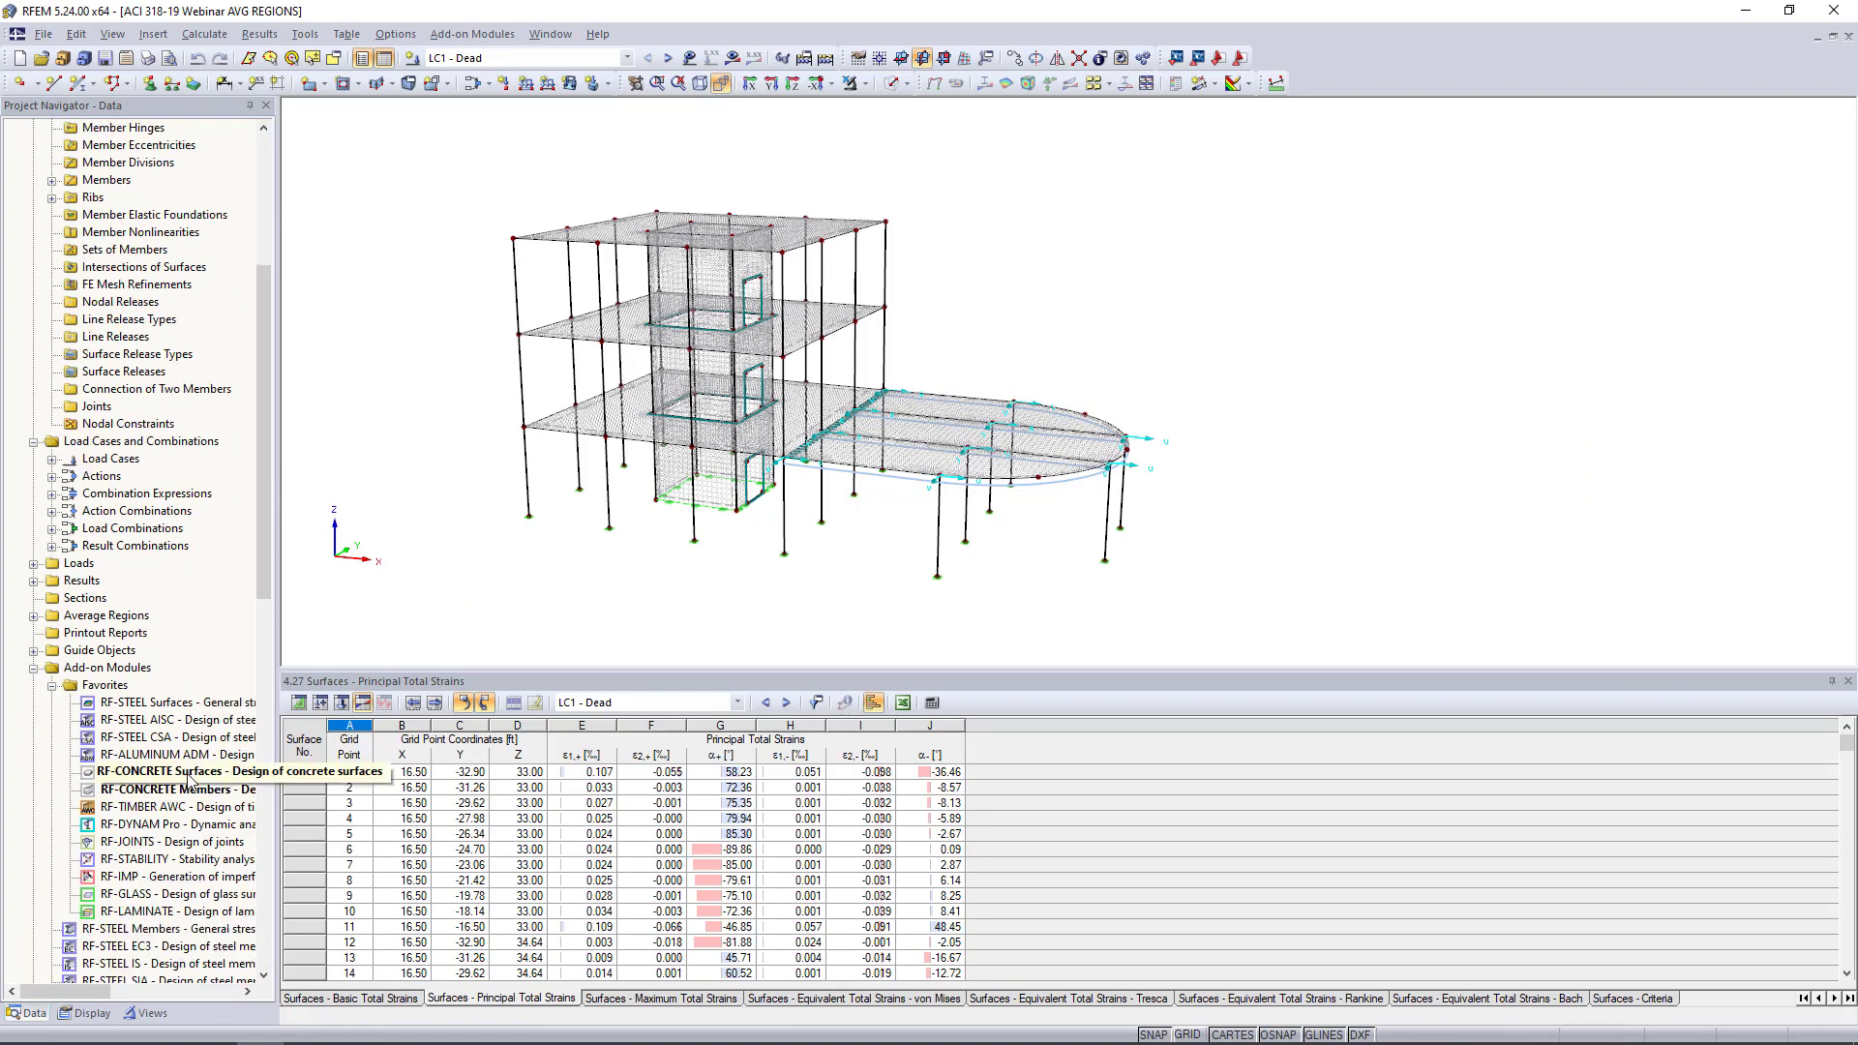
{"action": "double_click", "coordinate": [191, 780]}
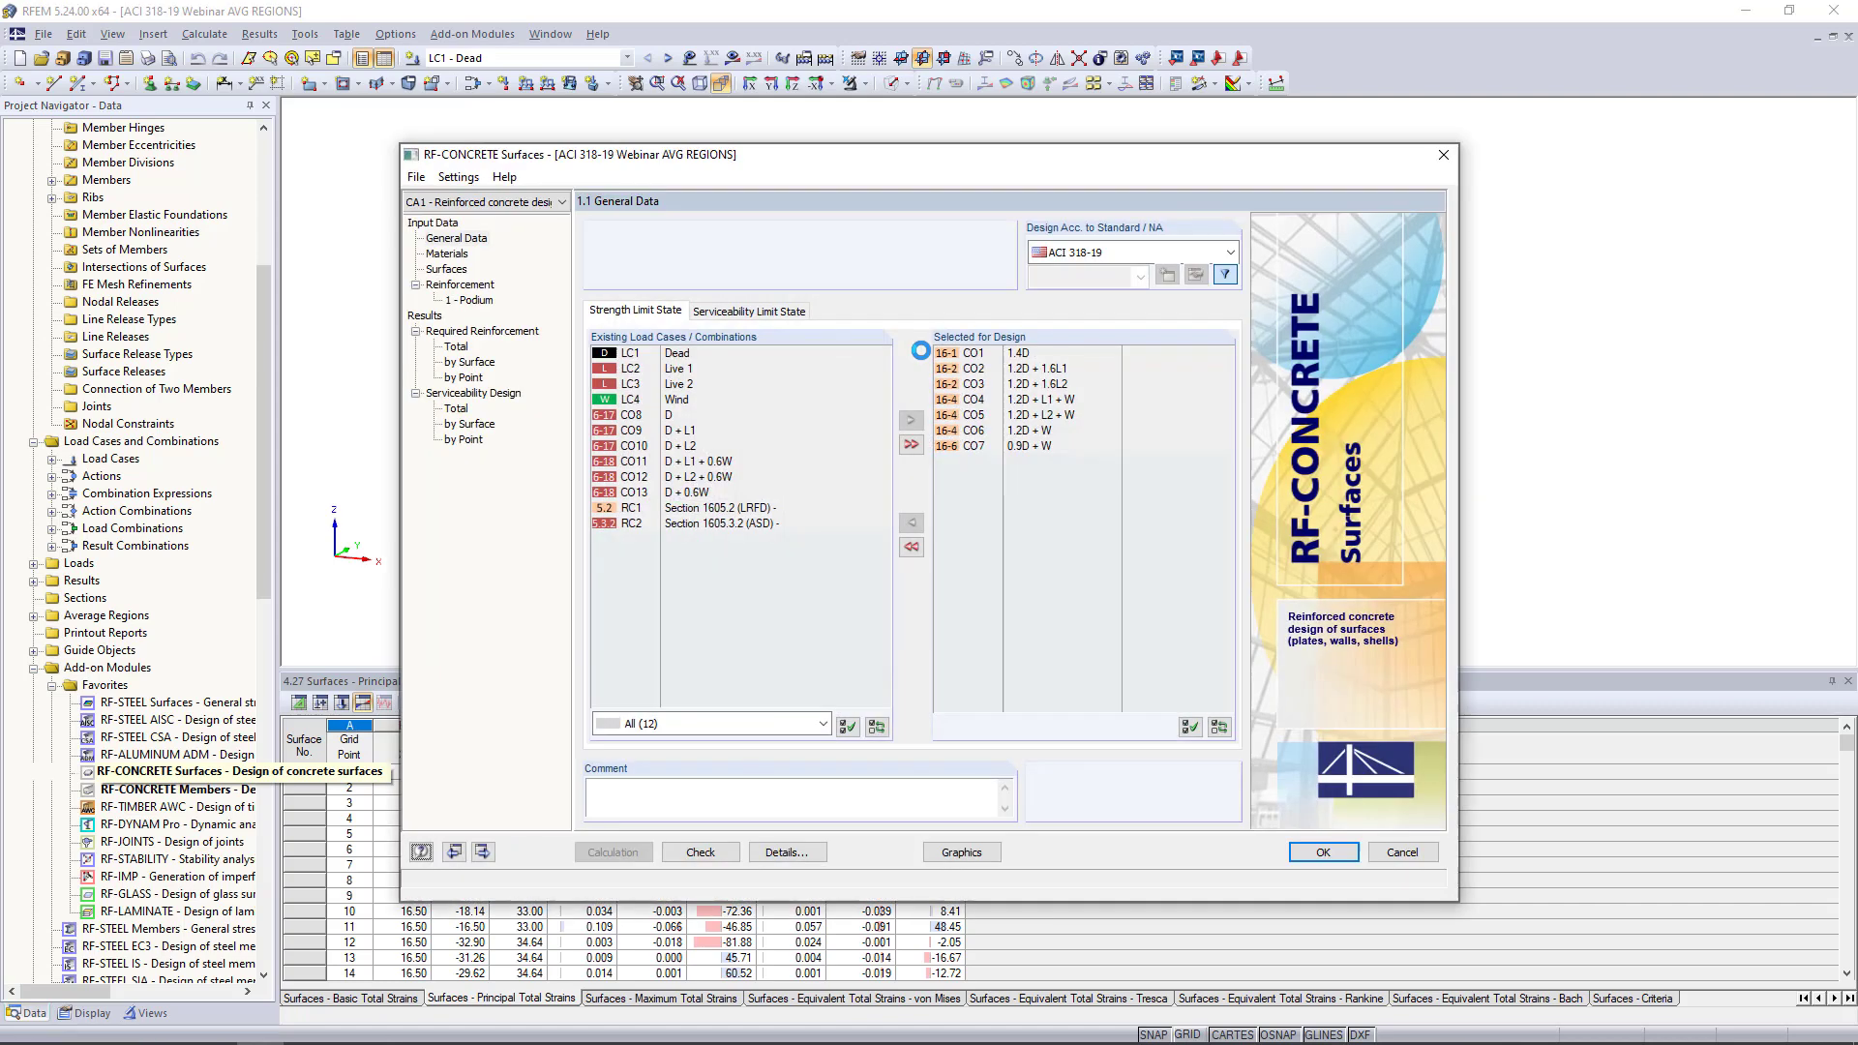
Check the detail setting for applying averaged internal forces in the design, leave it unchanged, and display the total required reinforcement
{"action": "left_click", "coordinate": [784, 853]}
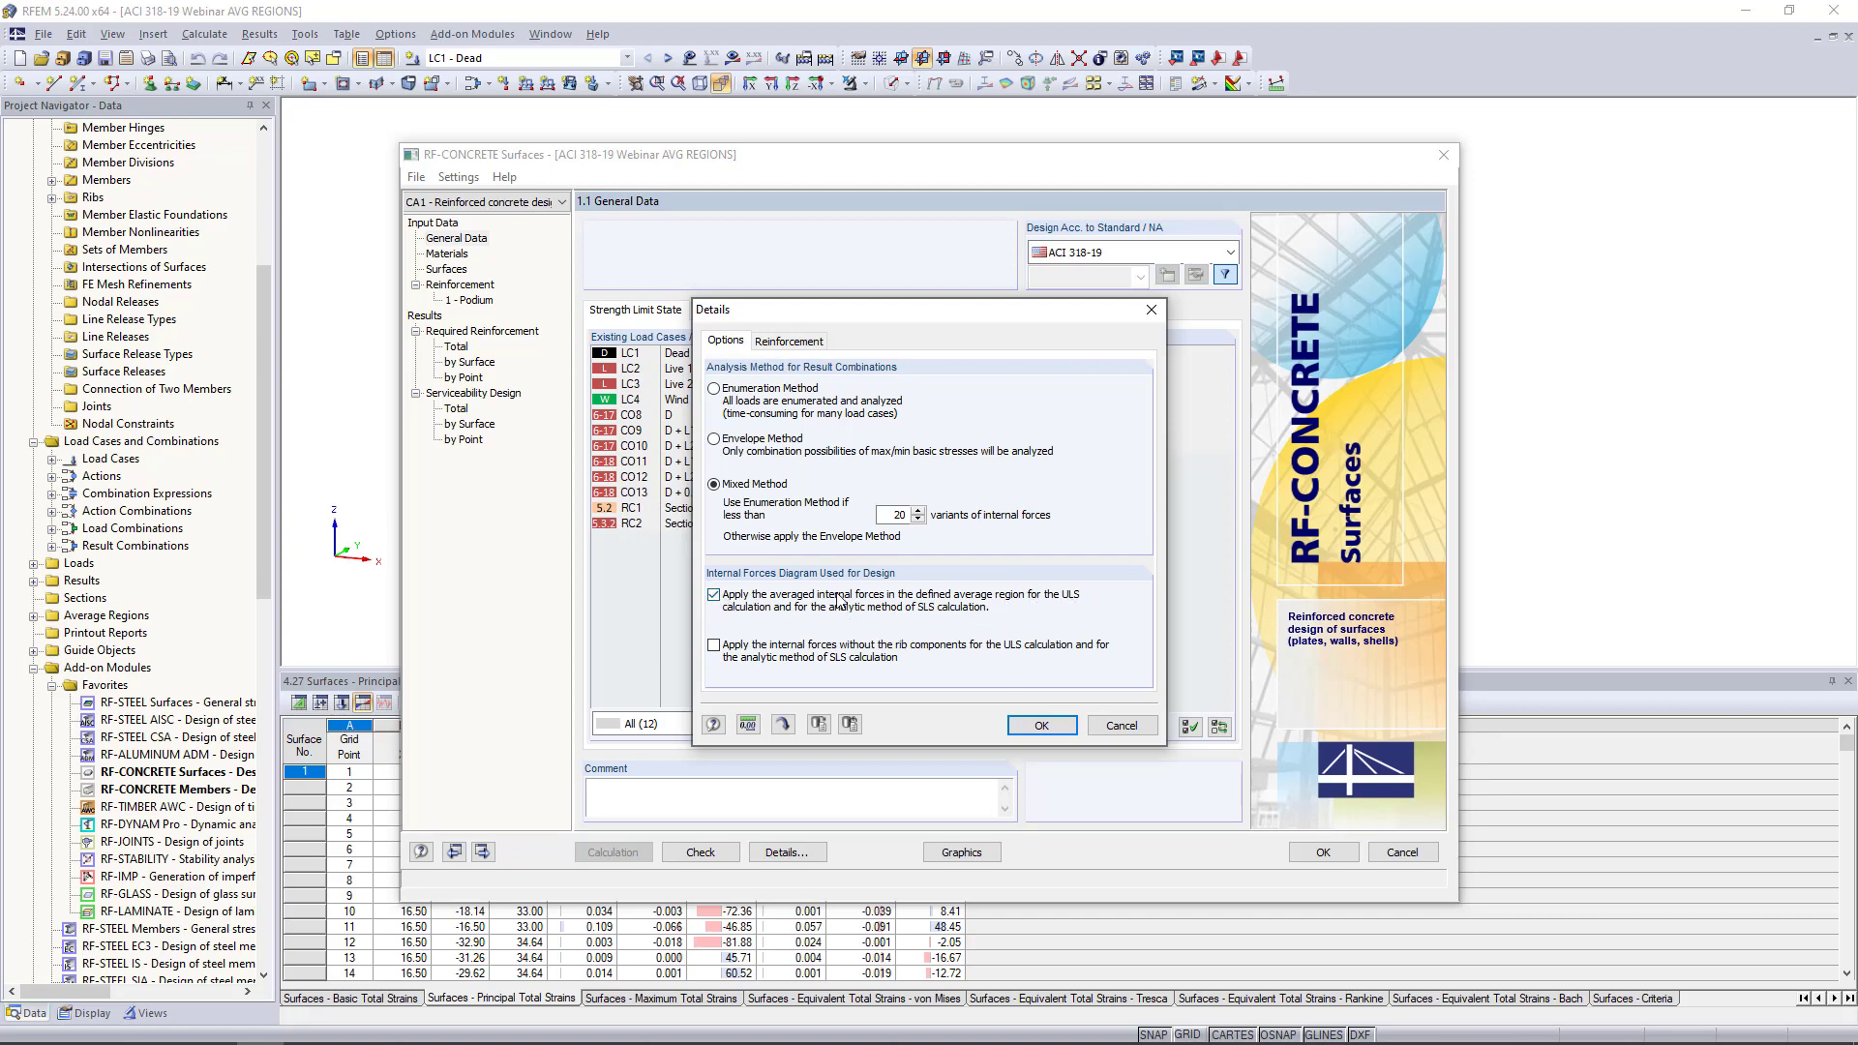
{"action": "left_click", "coordinate": [1119, 726]}
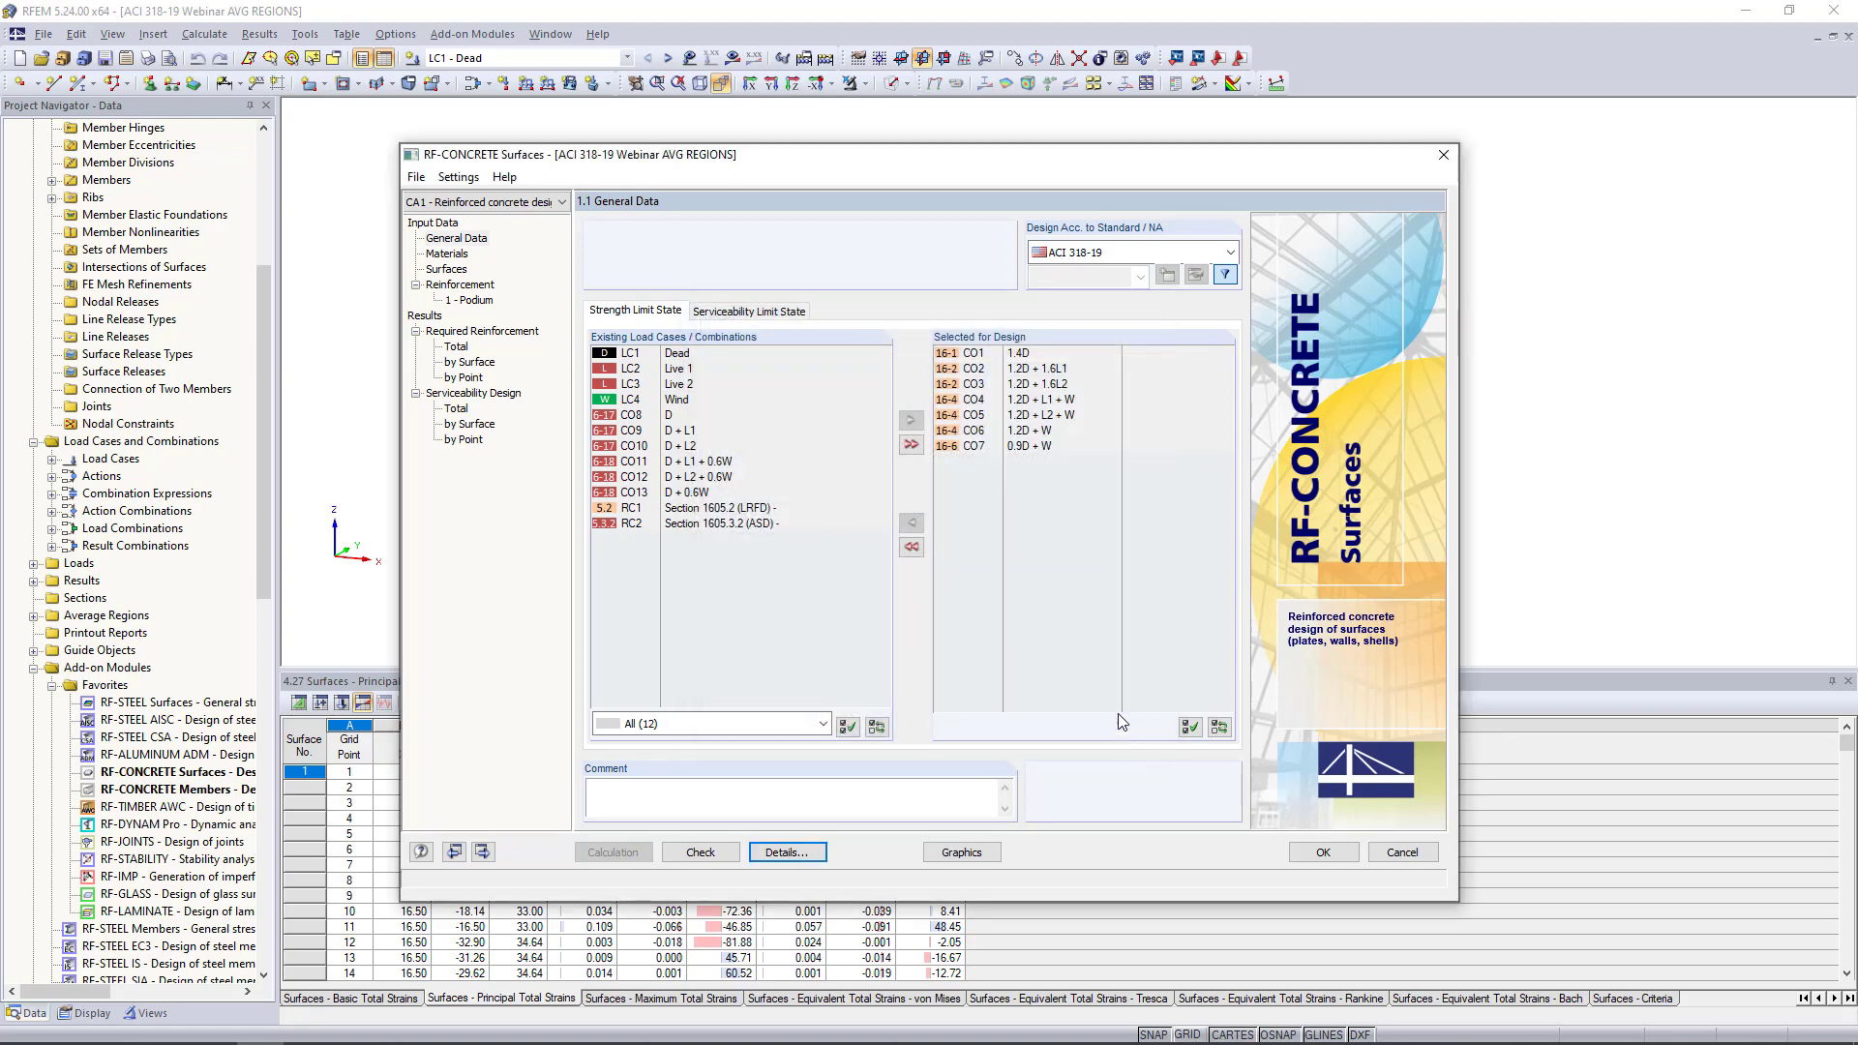
{"action": "left_click", "coordinate": [461, 349]}
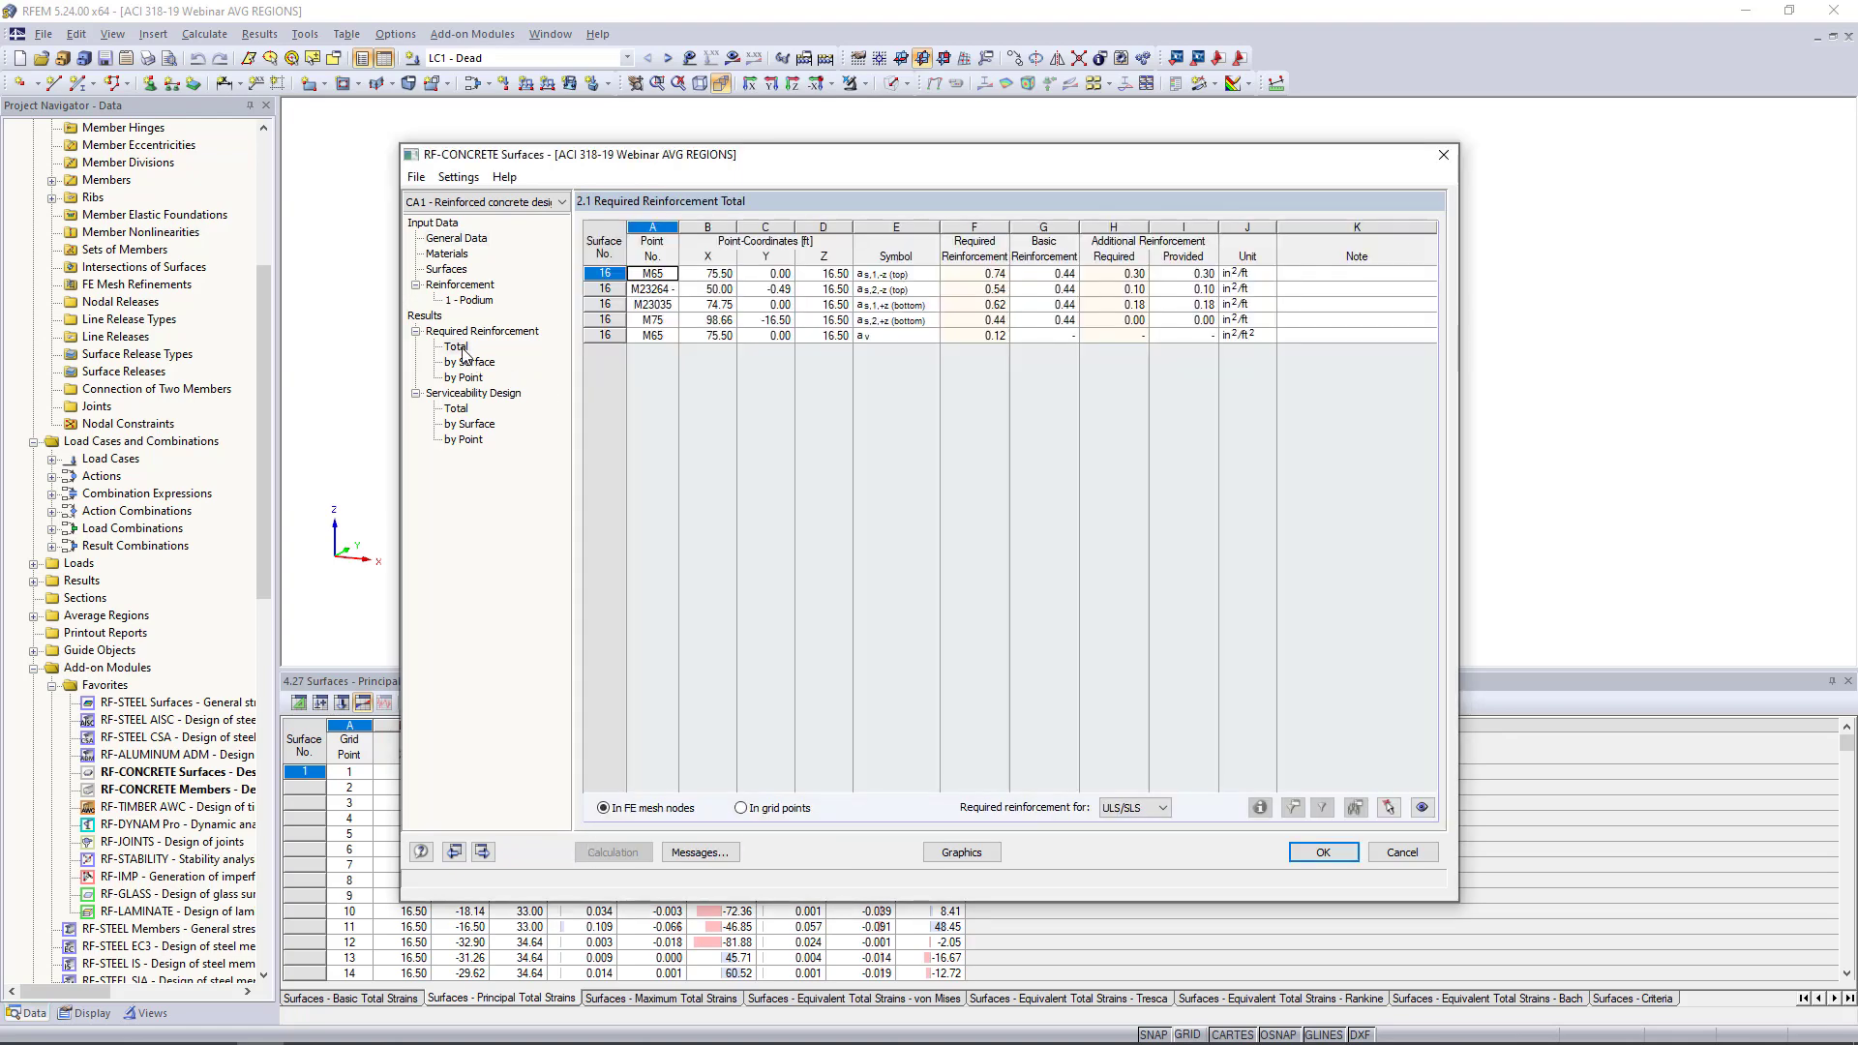
Display the required reinforcement results listed by surface
{"action": "left_click", "coordinate": [474, 364]}
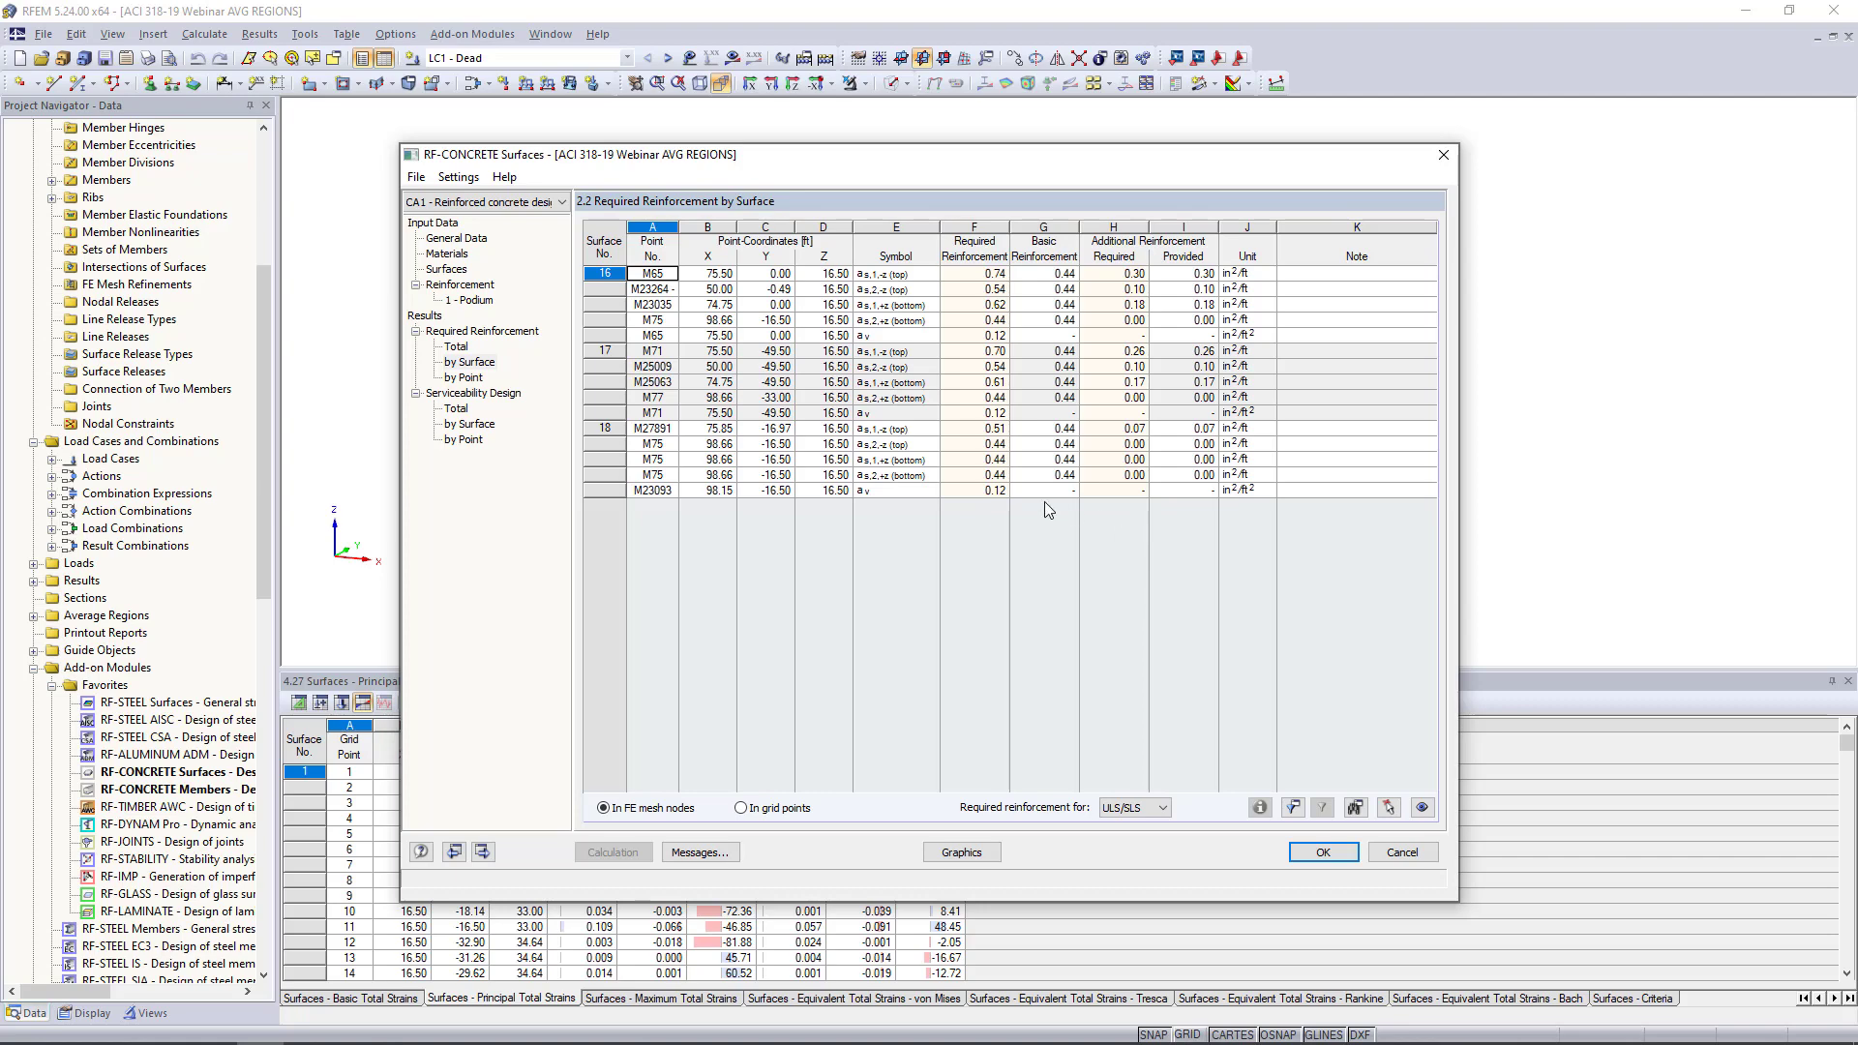
Switch to the Dlubal website in the Chrome browser and open its Knowledge Base from the Support & Learning section
{"action": "key", "text": "super+Tab"}
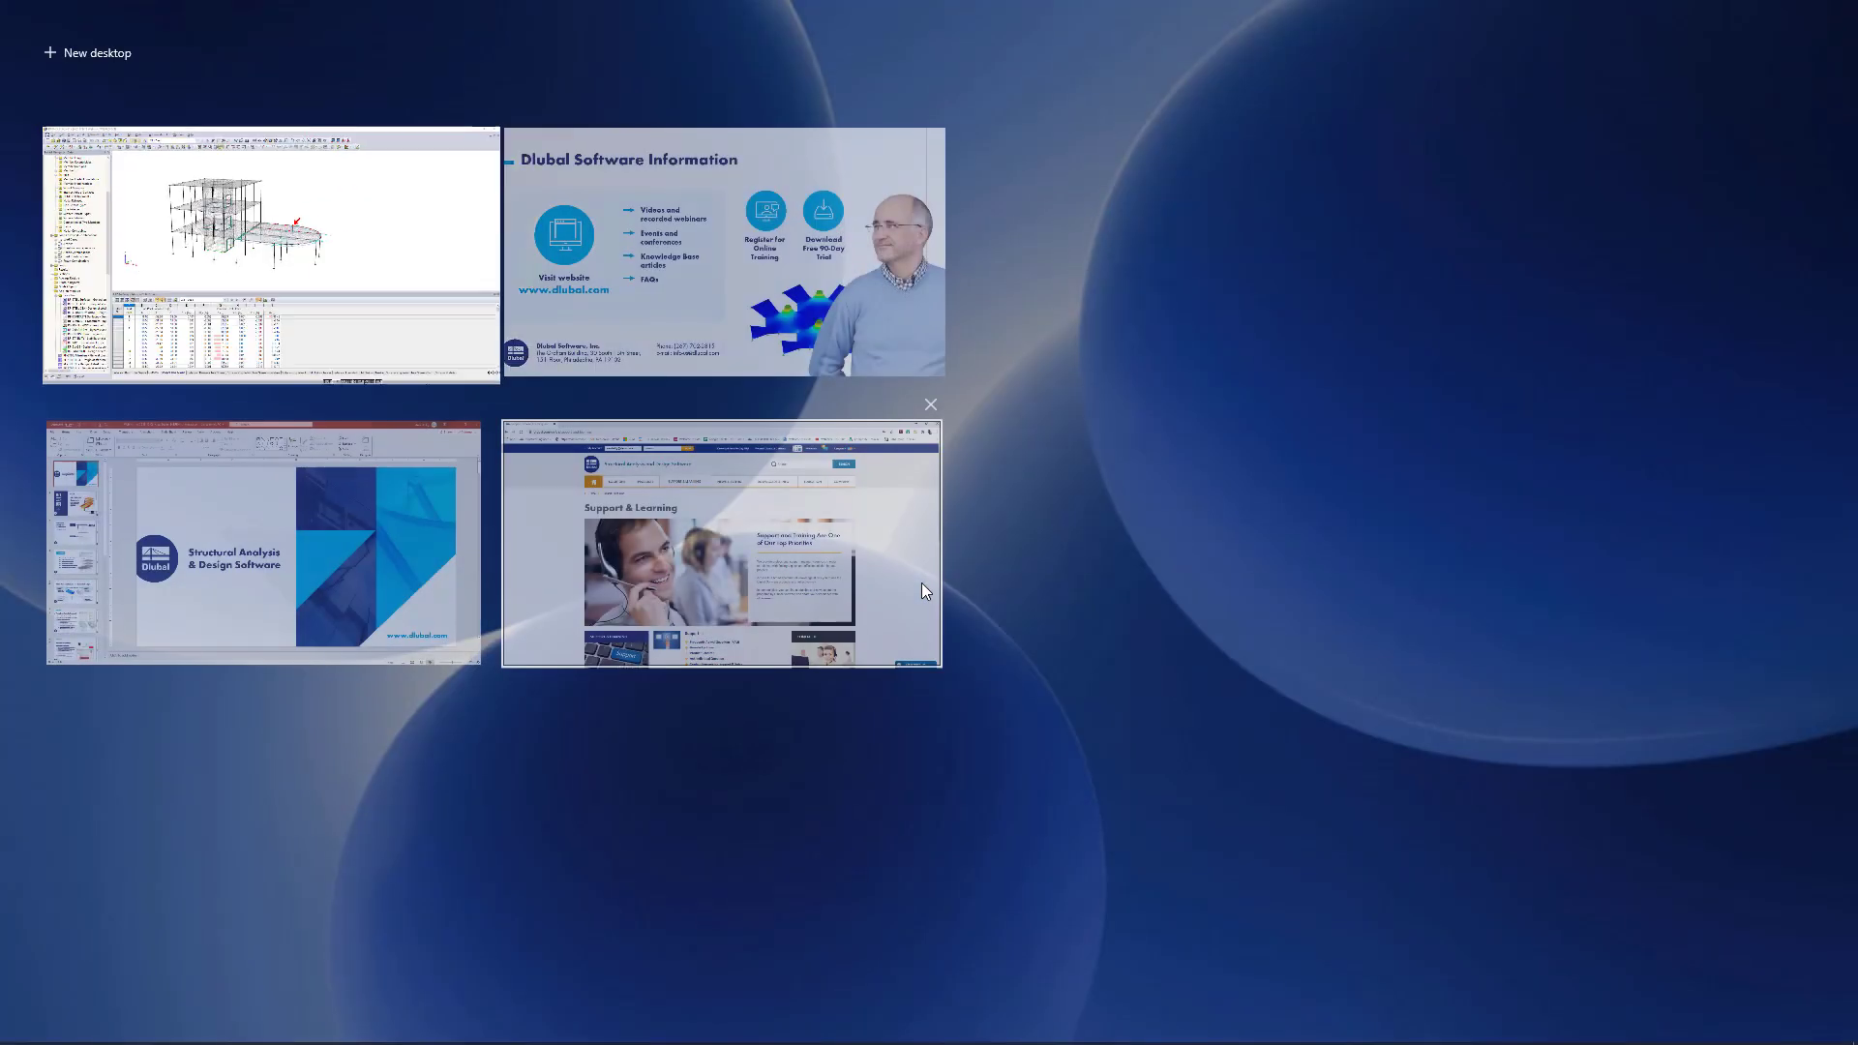
{"action": "left_click", "coordinate": [746, 523]}
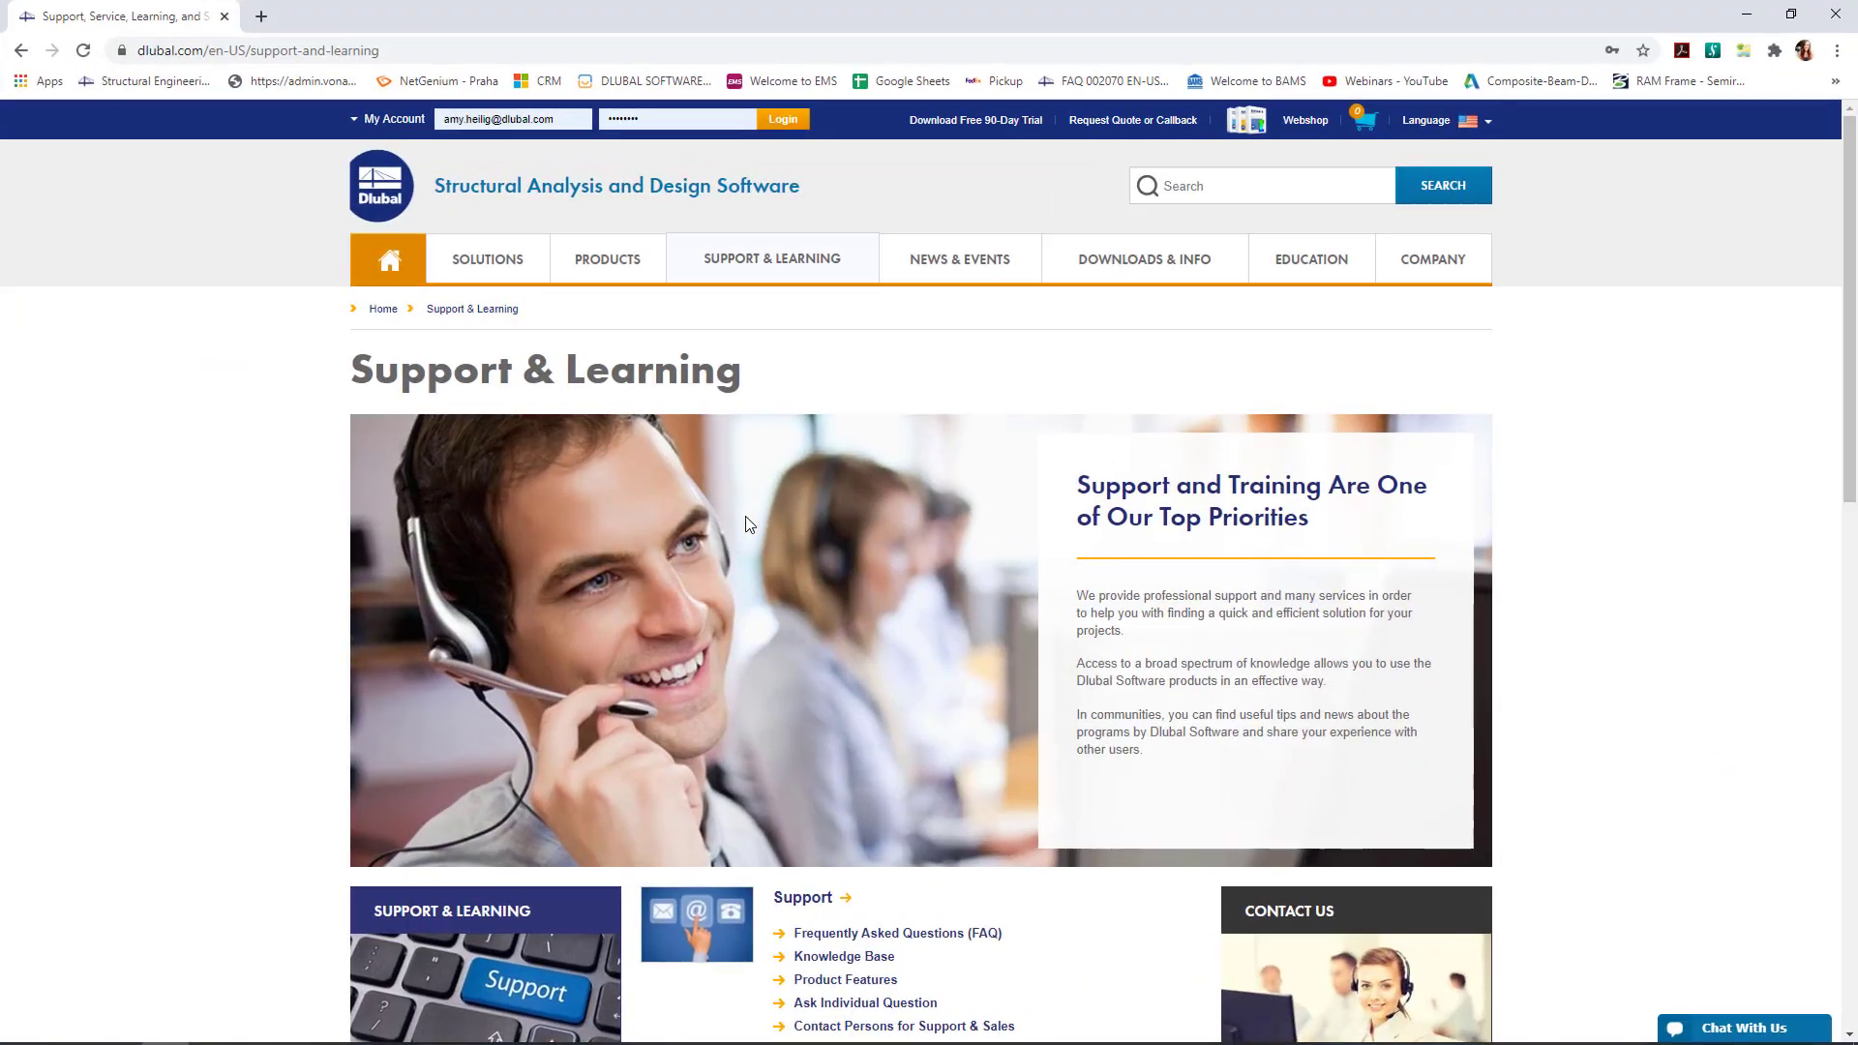
{"action": "left_click", "coordinate": [395, 269]}
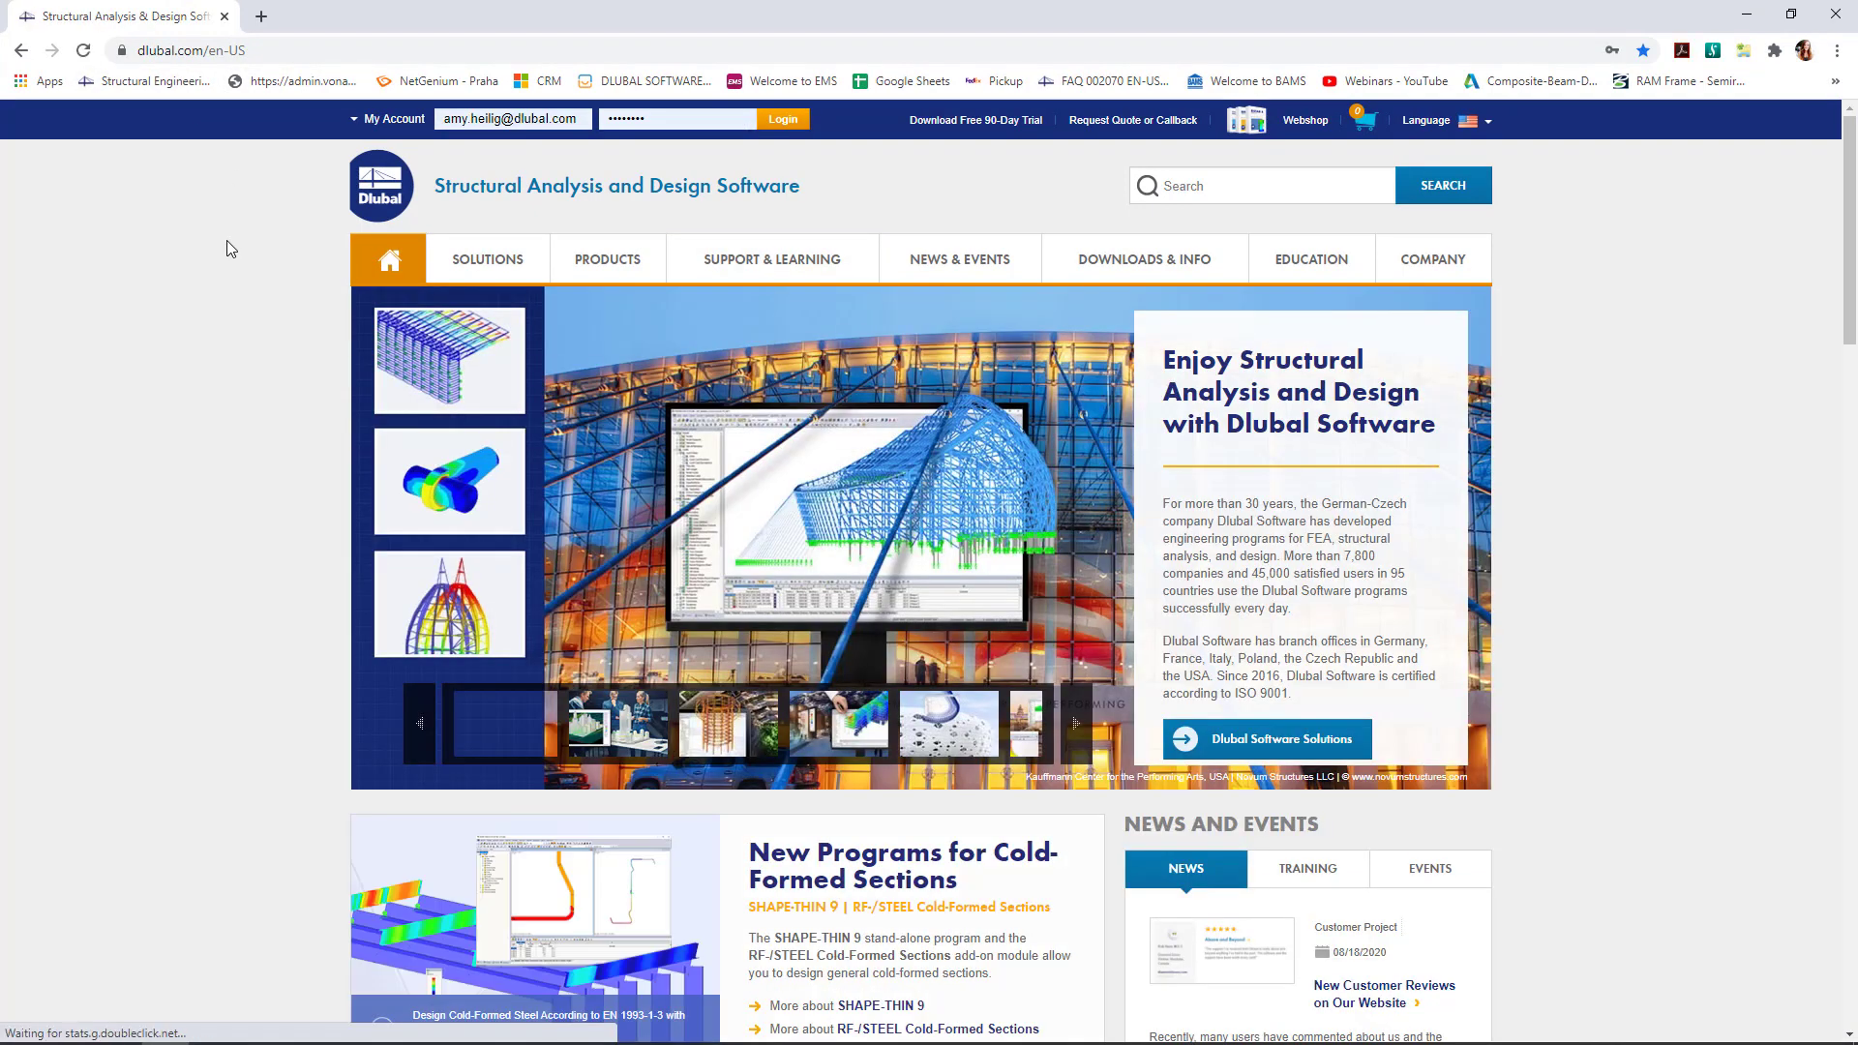
{"action": "mouse_move", "coordinate": [770, 269]}
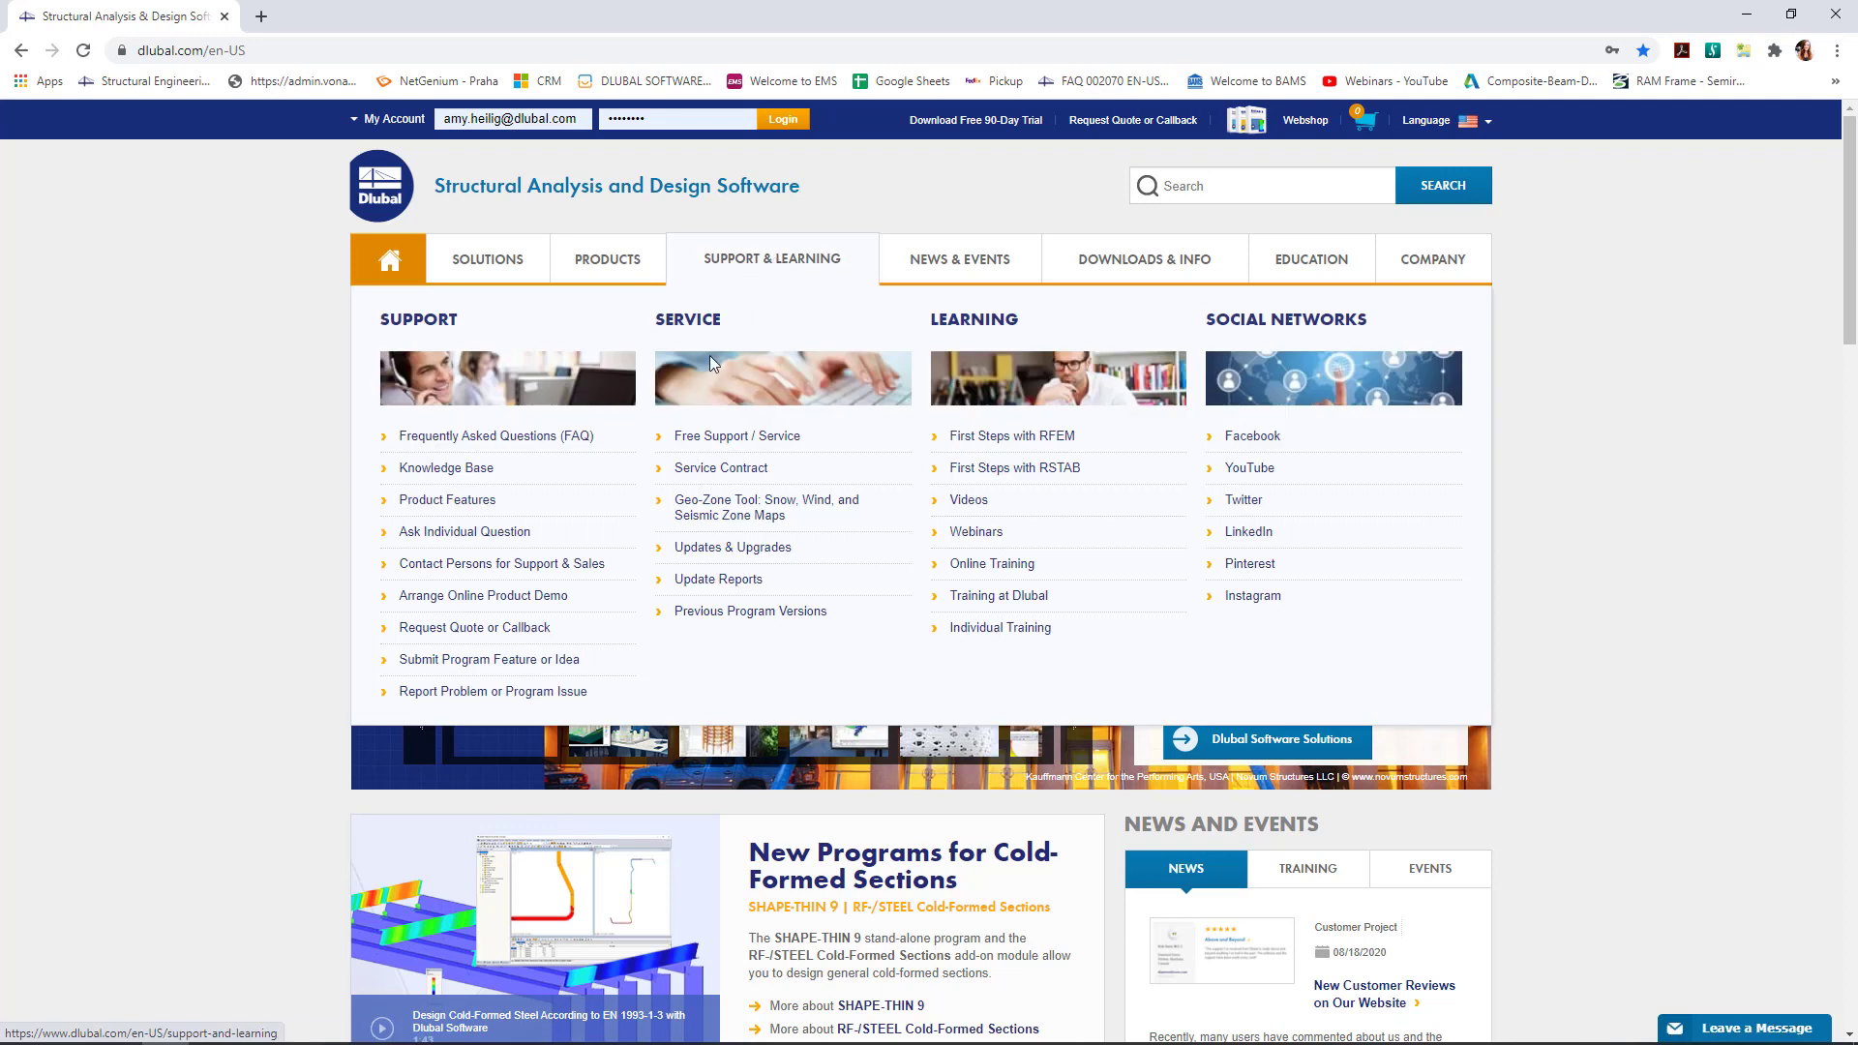
{"action": "left_click", "coordinate": [441, 470]}
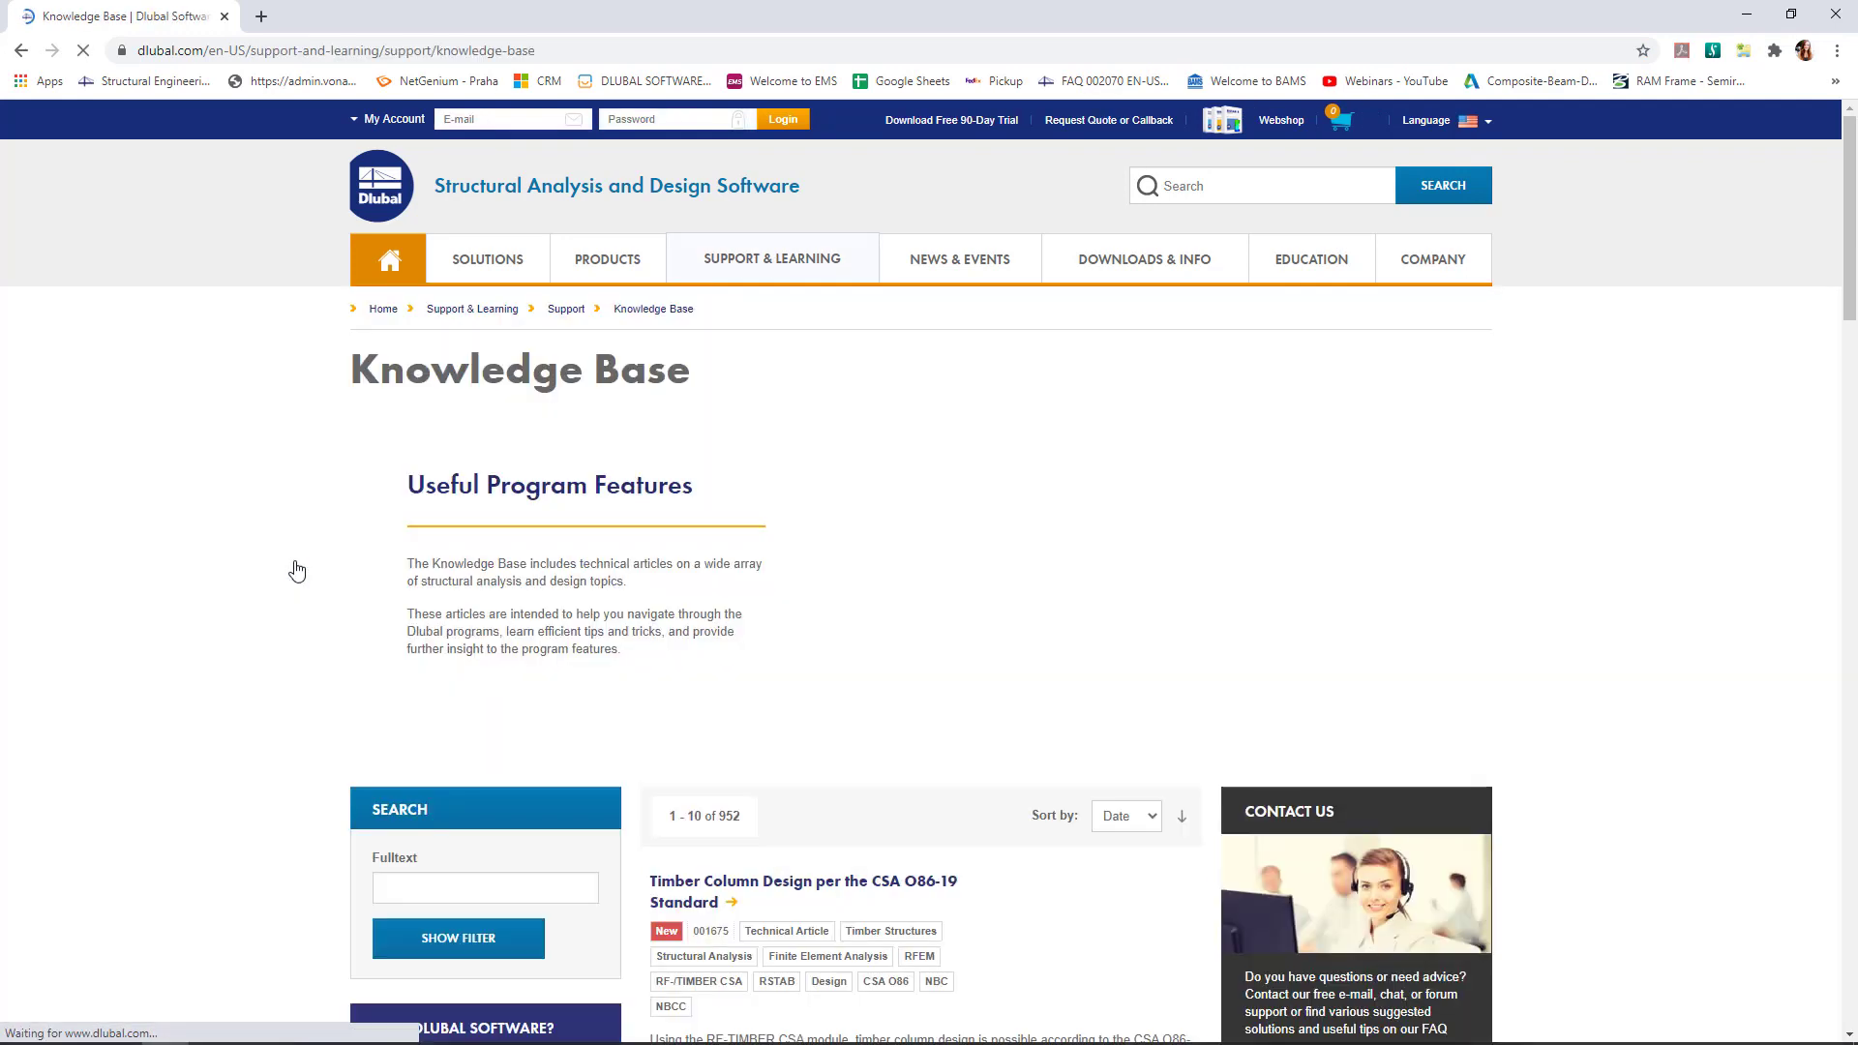
Search the Knowledge Base articles by the keyword ACI
{"action": "scroll", "coordinate": [298, 570], "scroll_direction": "down", "scroll_amount": 5}
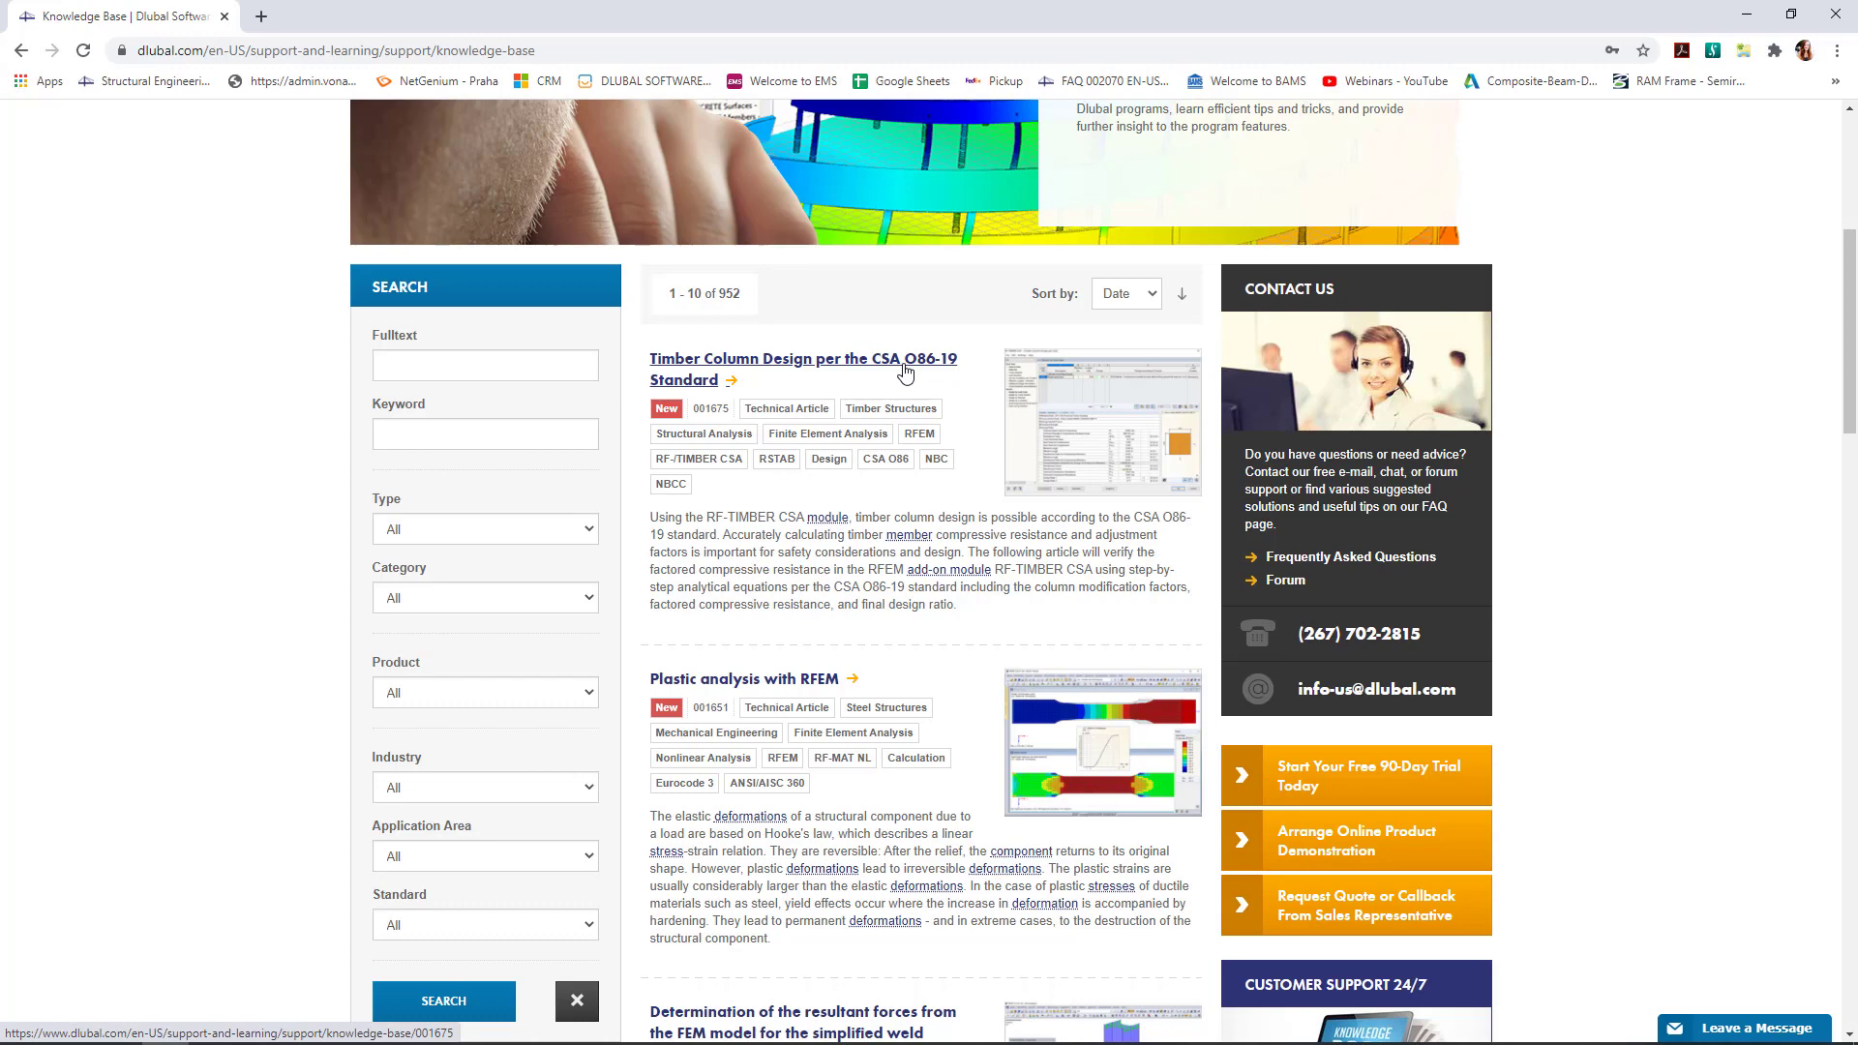
{"action": "left_click", "coordinate": [491, 443]}
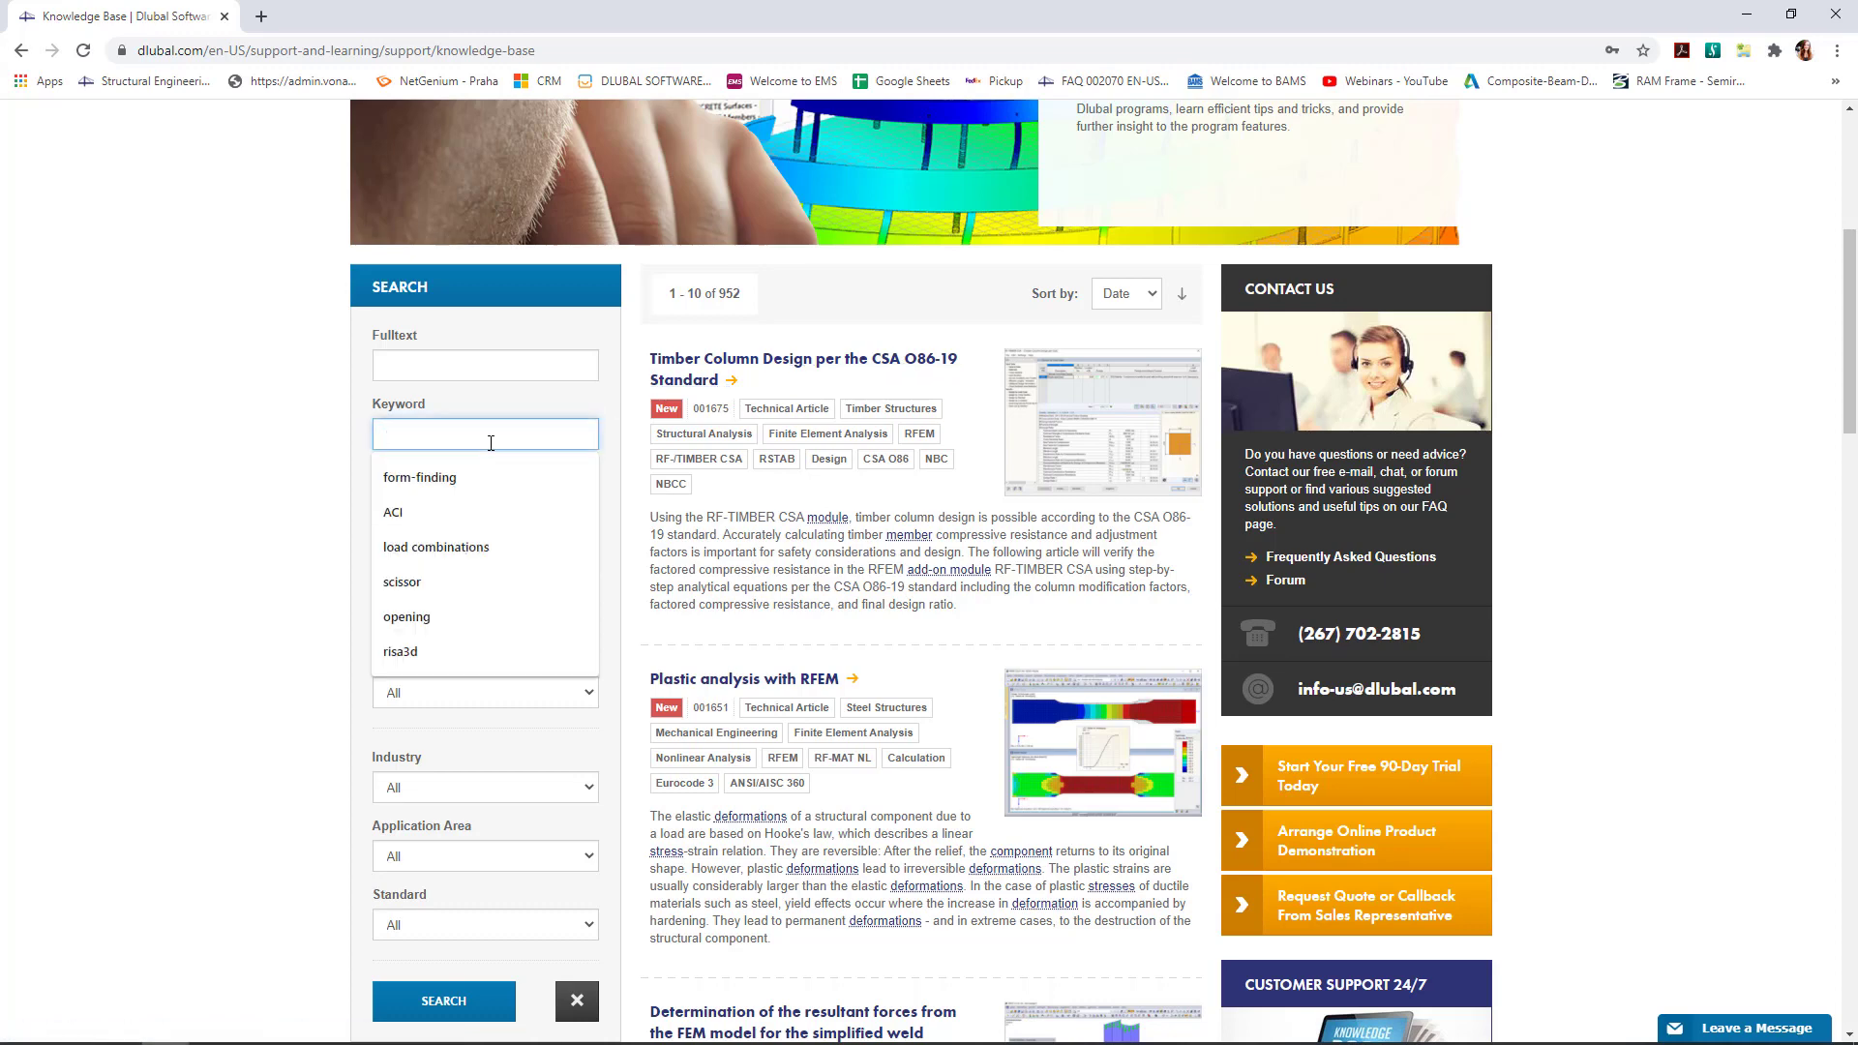
{"action": "type", "text": "ACI"}
{"action": "left_click", "coordinate": [463, 476]}
{"action": "left_click", "coordinate": [462, 985]}
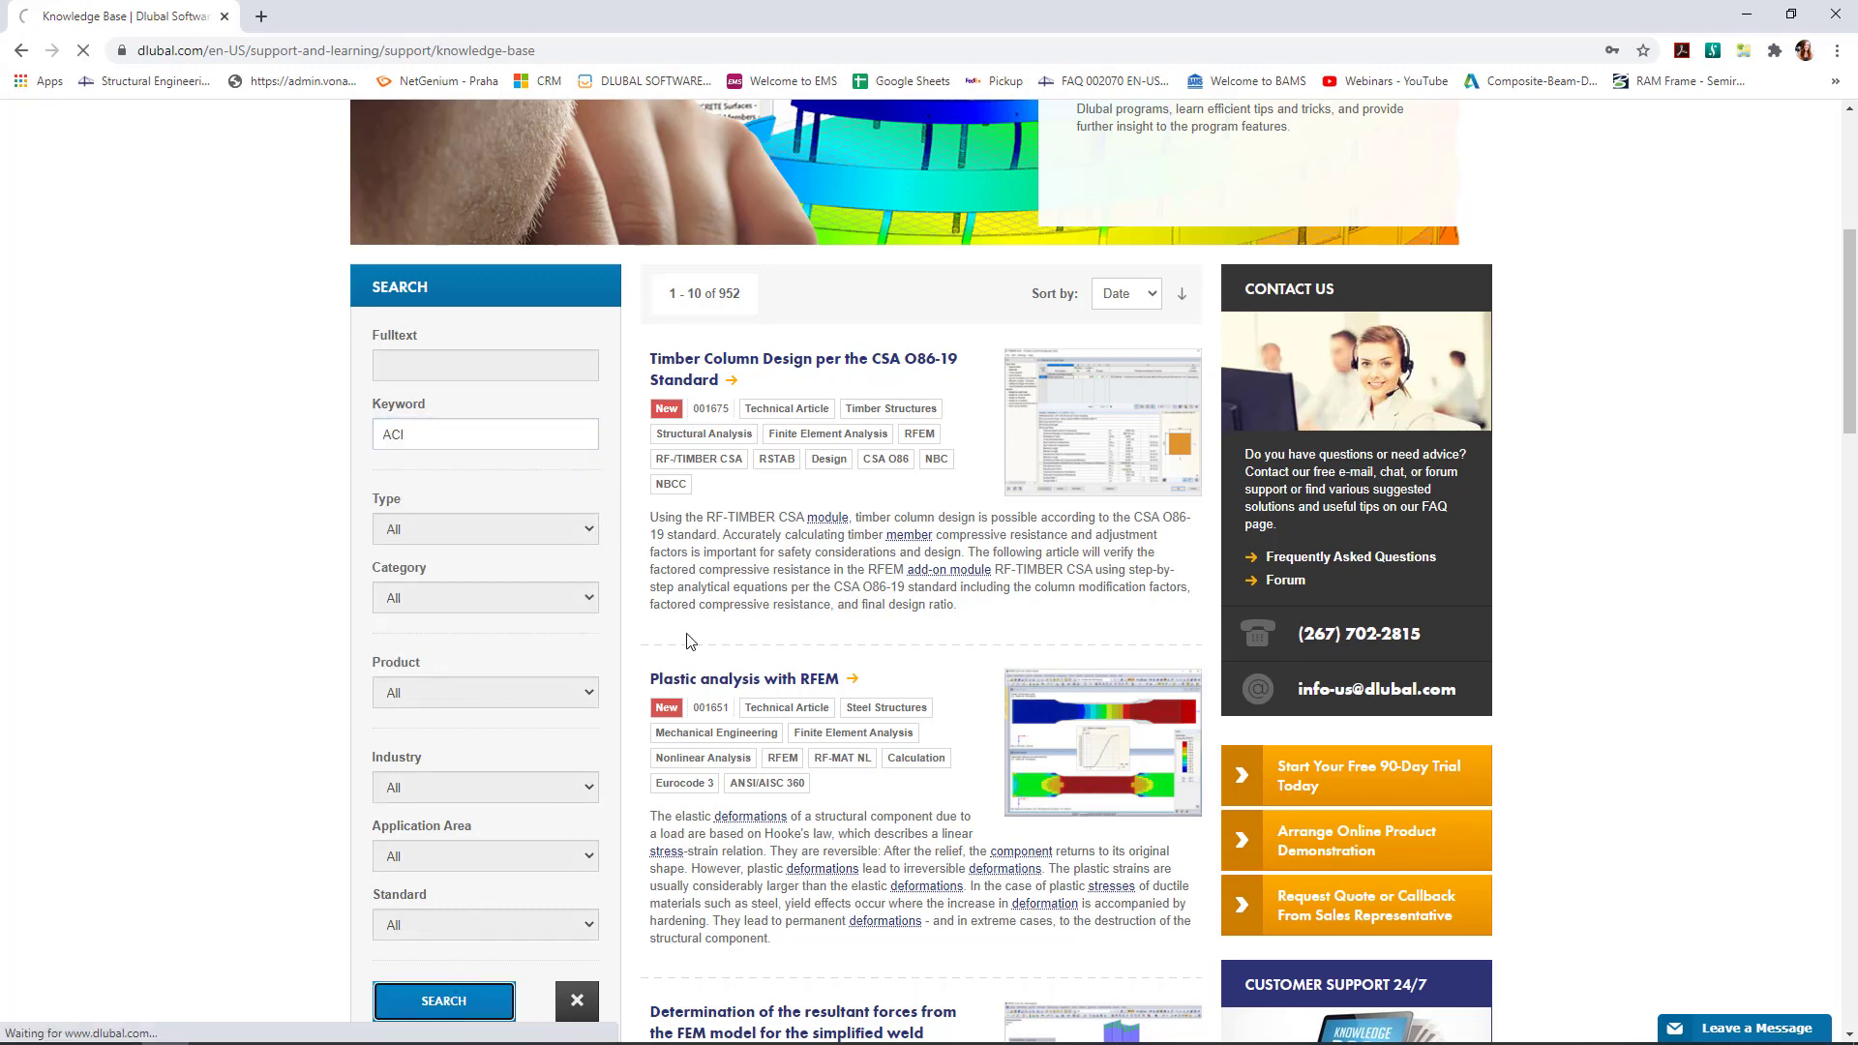
Open the article on design strip consideration per ACI 318-19 and CSA A23.3:19, and review its result beam, average region and download sections
{"action": "scroll", "coordinate": [695, 630], "scroll_direction": "down", "scroll_amount": 5}
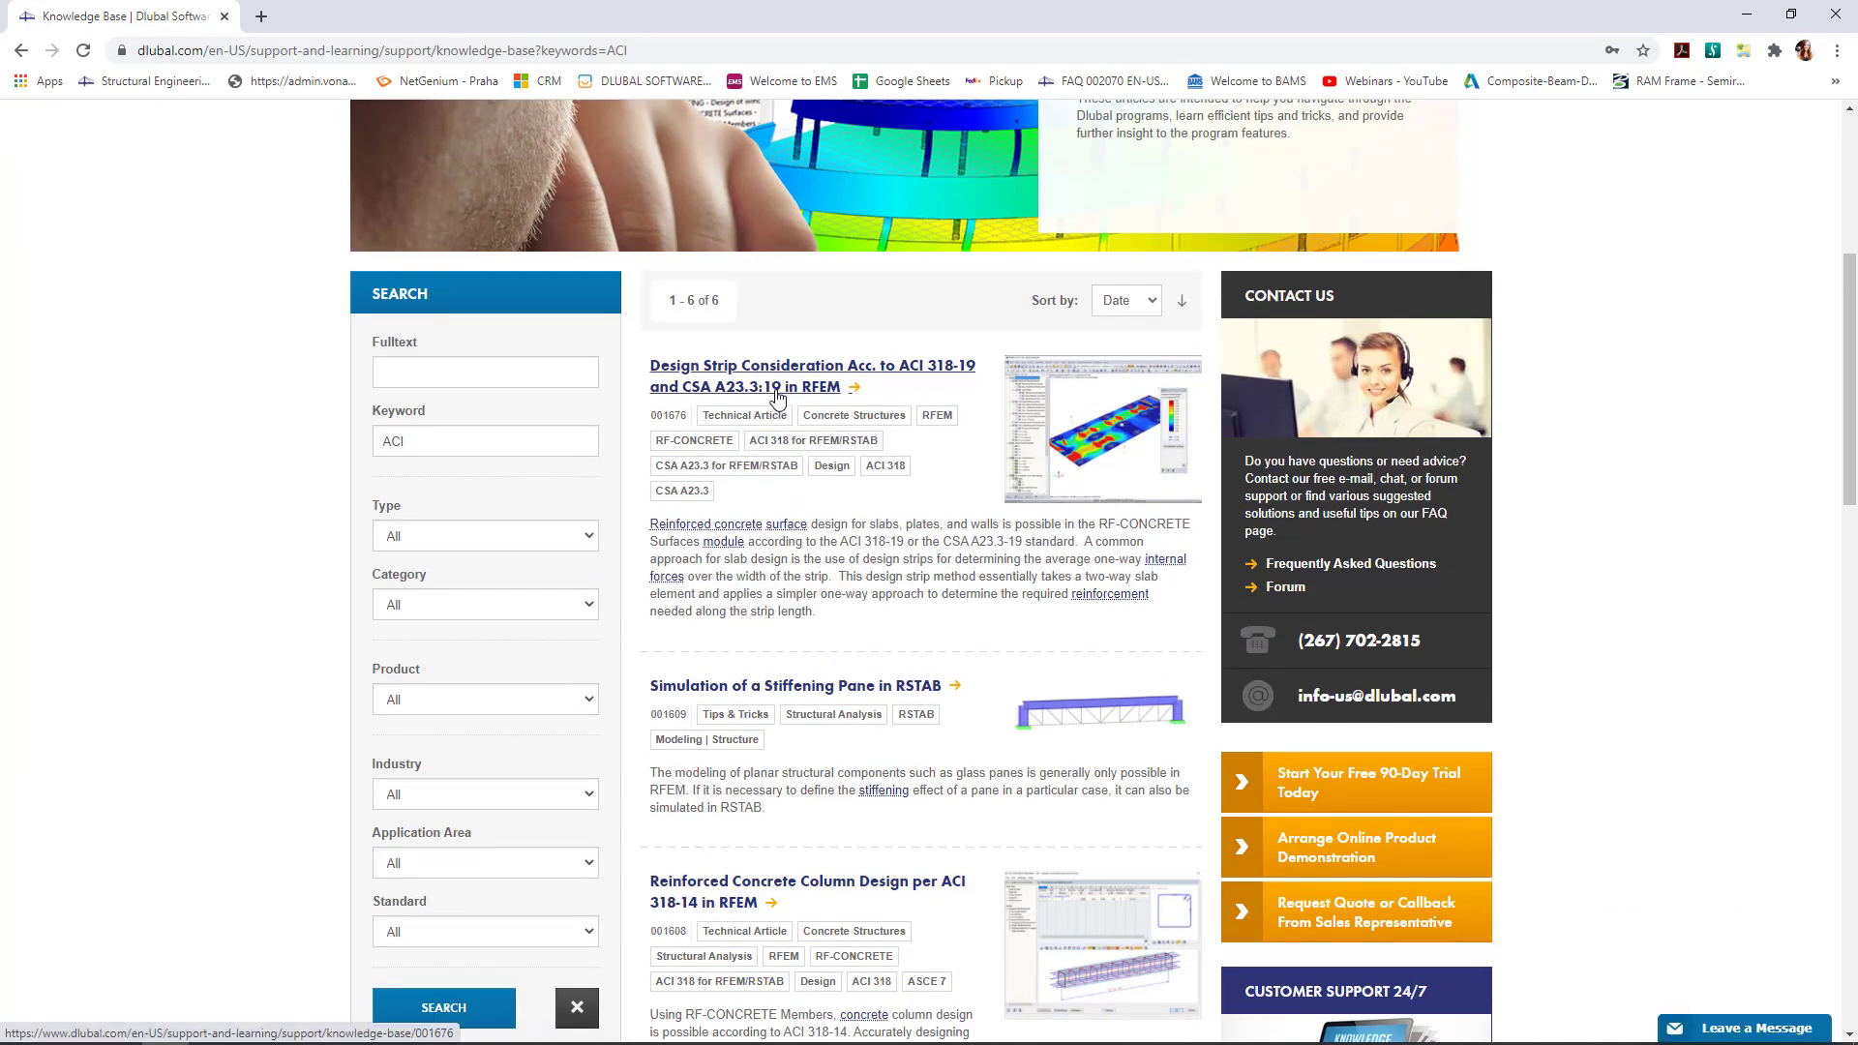
{"action": "left_click", "coordinate": [777, 395]}
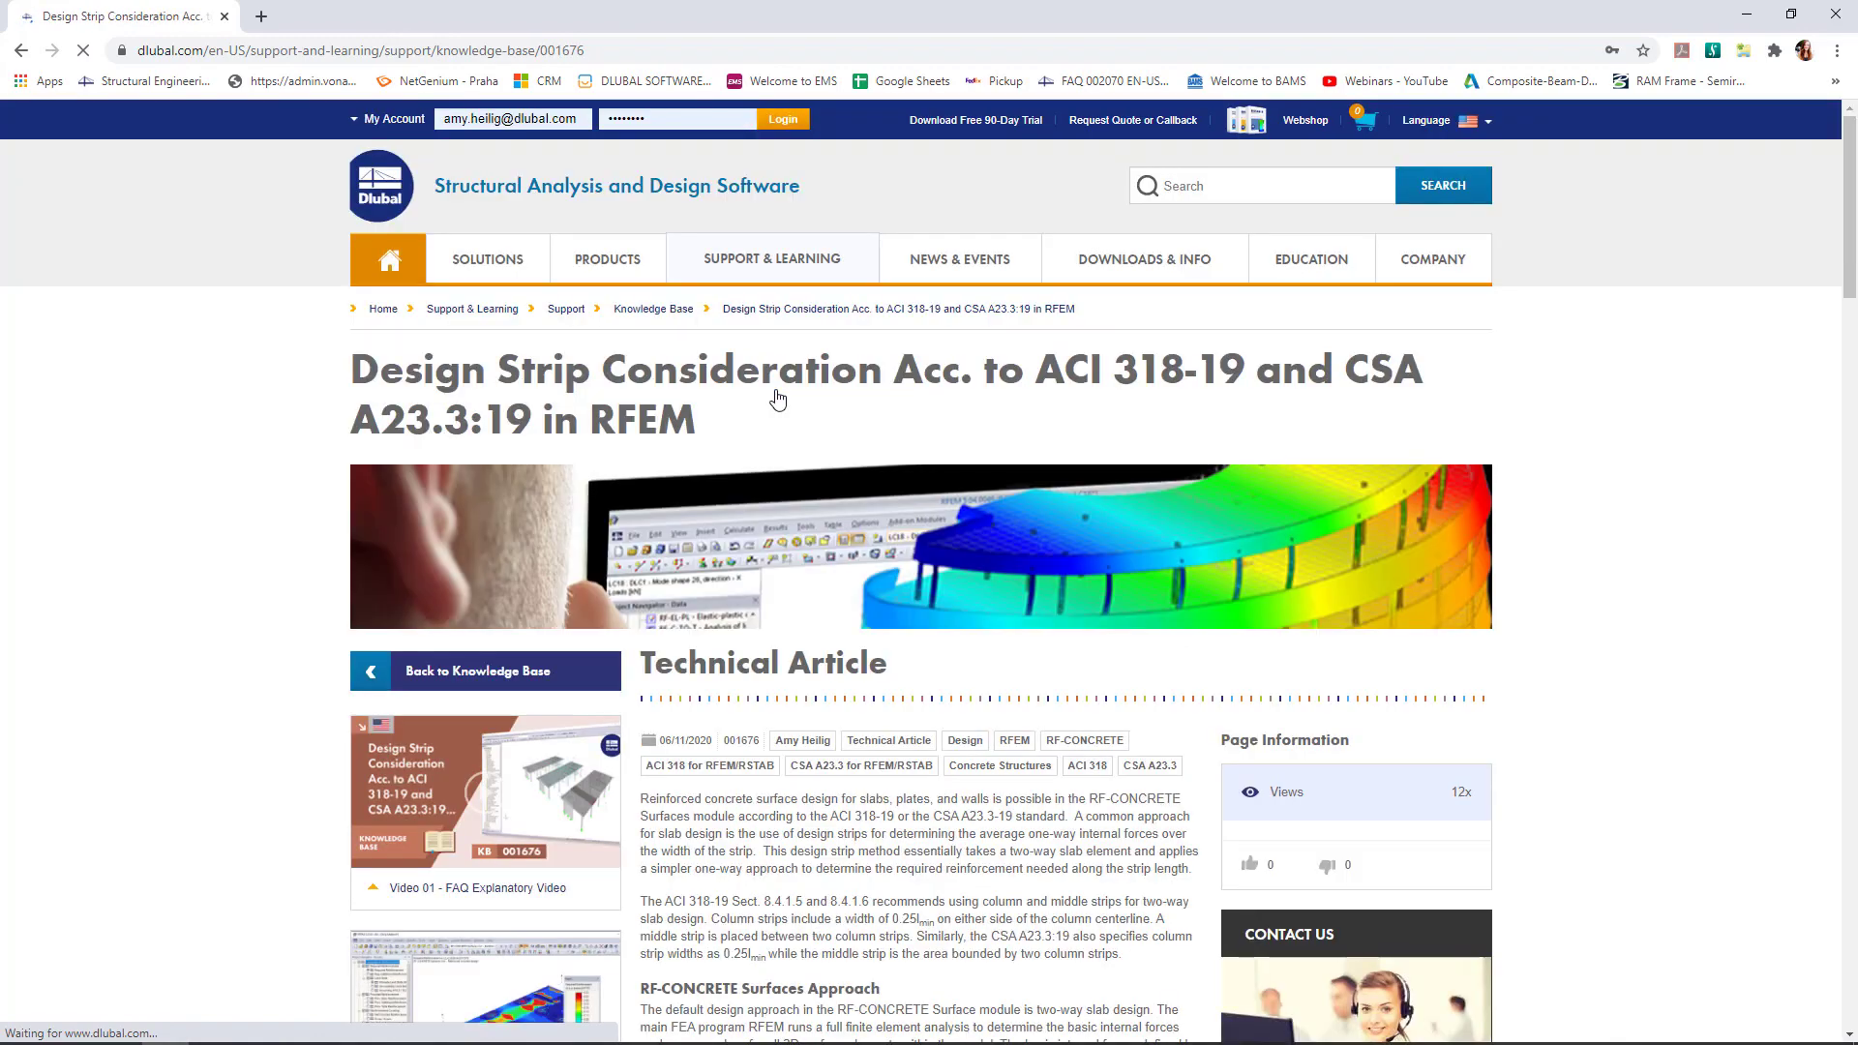
{"action": "scroll", "coordinate": [779, 399], "scroll_direction": "down", "scroll_amount": 4}
{"action": "scroll", "coordinate": [777, 397], "scroll_direction": "down", "scroll_amount": 2}
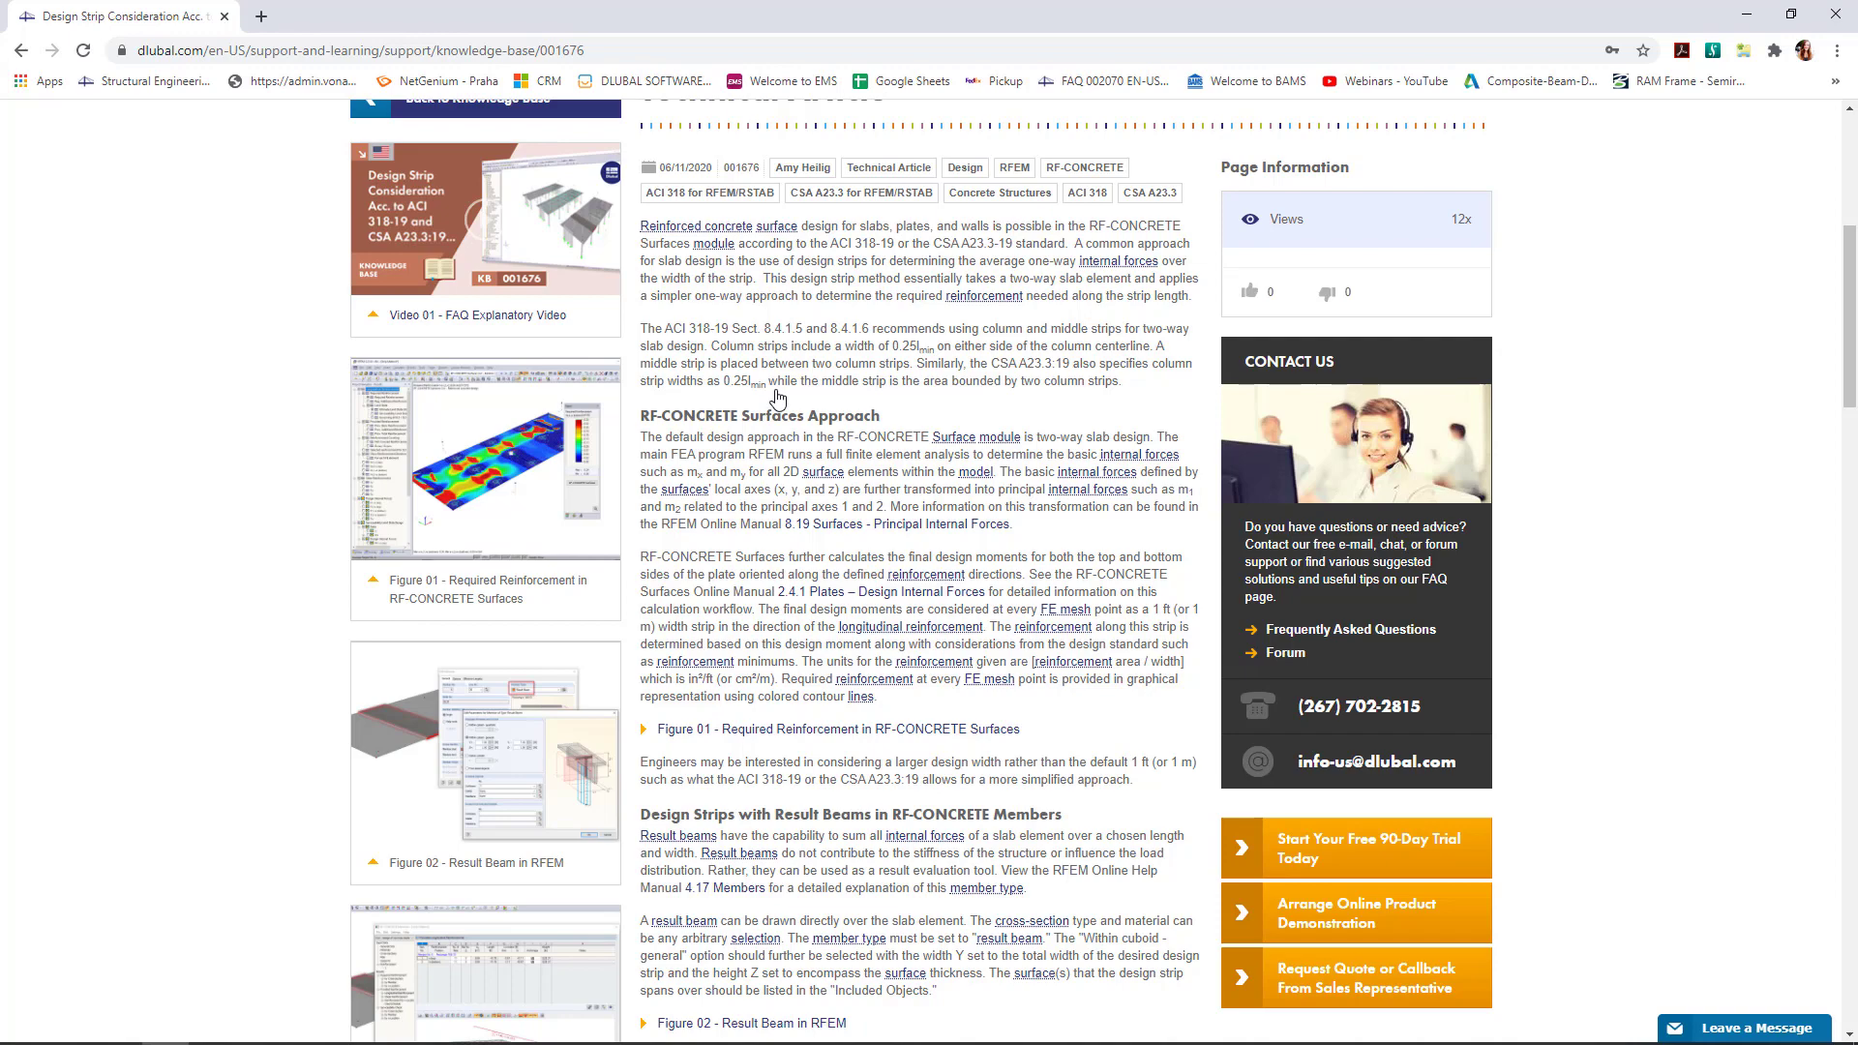
{"action": "scroll", "coordinate": [956, 611], "scroll_direction": "down", "scroll_amount": 5}
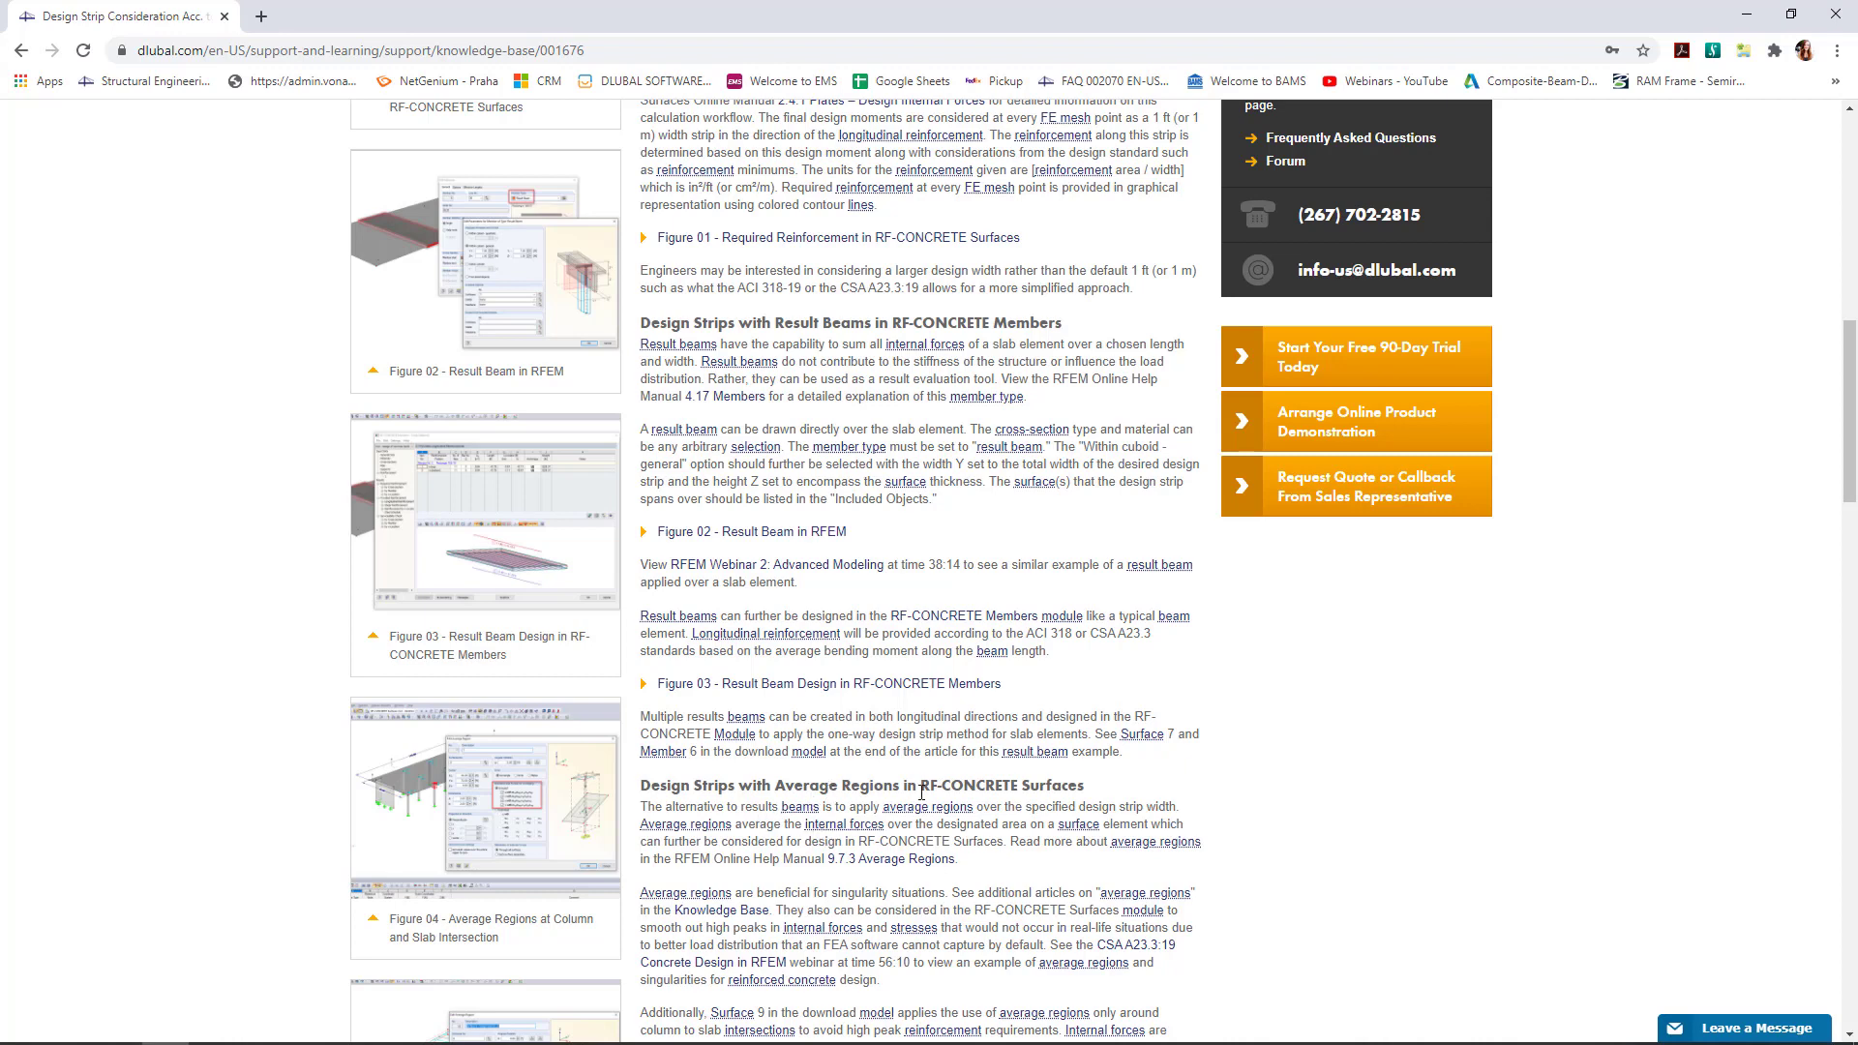
{"action": "scroll", "coordinate": [919, 792], "scroll_direction": "down", "scroll_amount": 3}
{"action": "scroll", "coordinate": [919, 792], "scroll_direction": "down", "scroll_amount": 5}
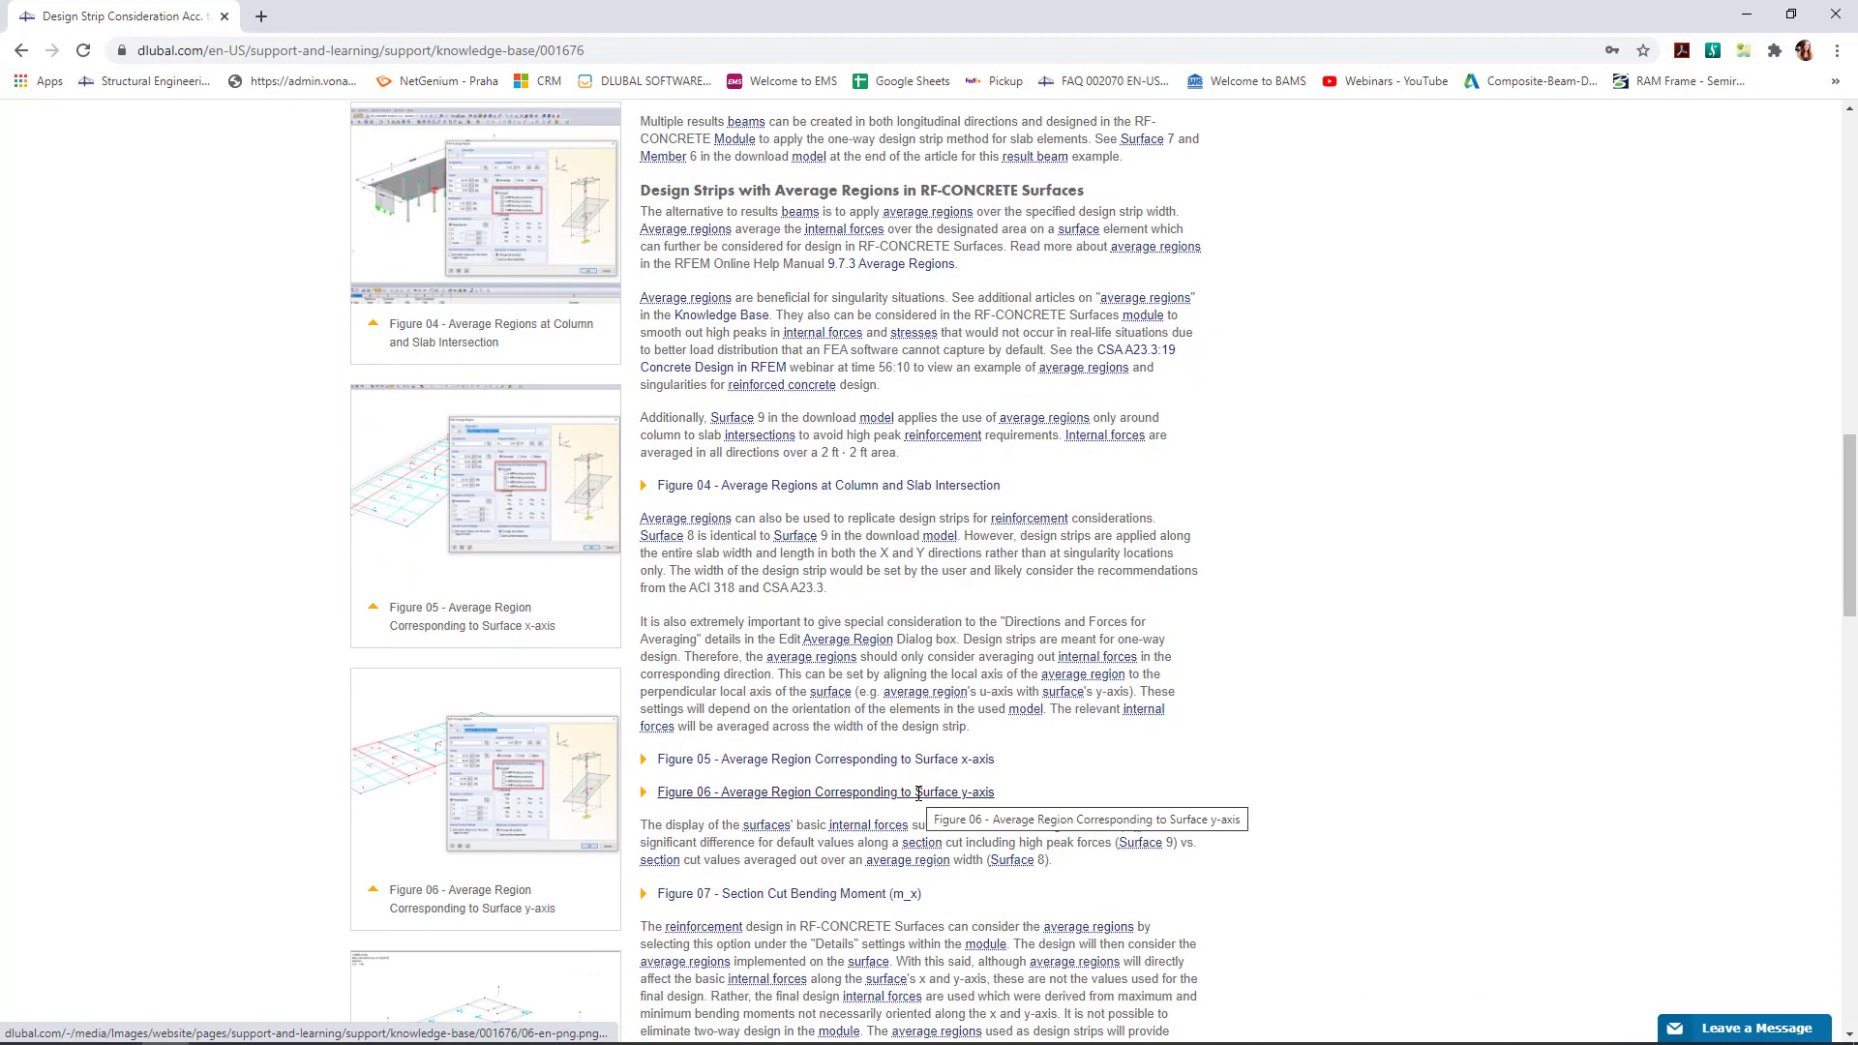
{"action": "scroll", "coordinate": [918, 794], "scroll_direction": "up", "scroll_amount": 6}
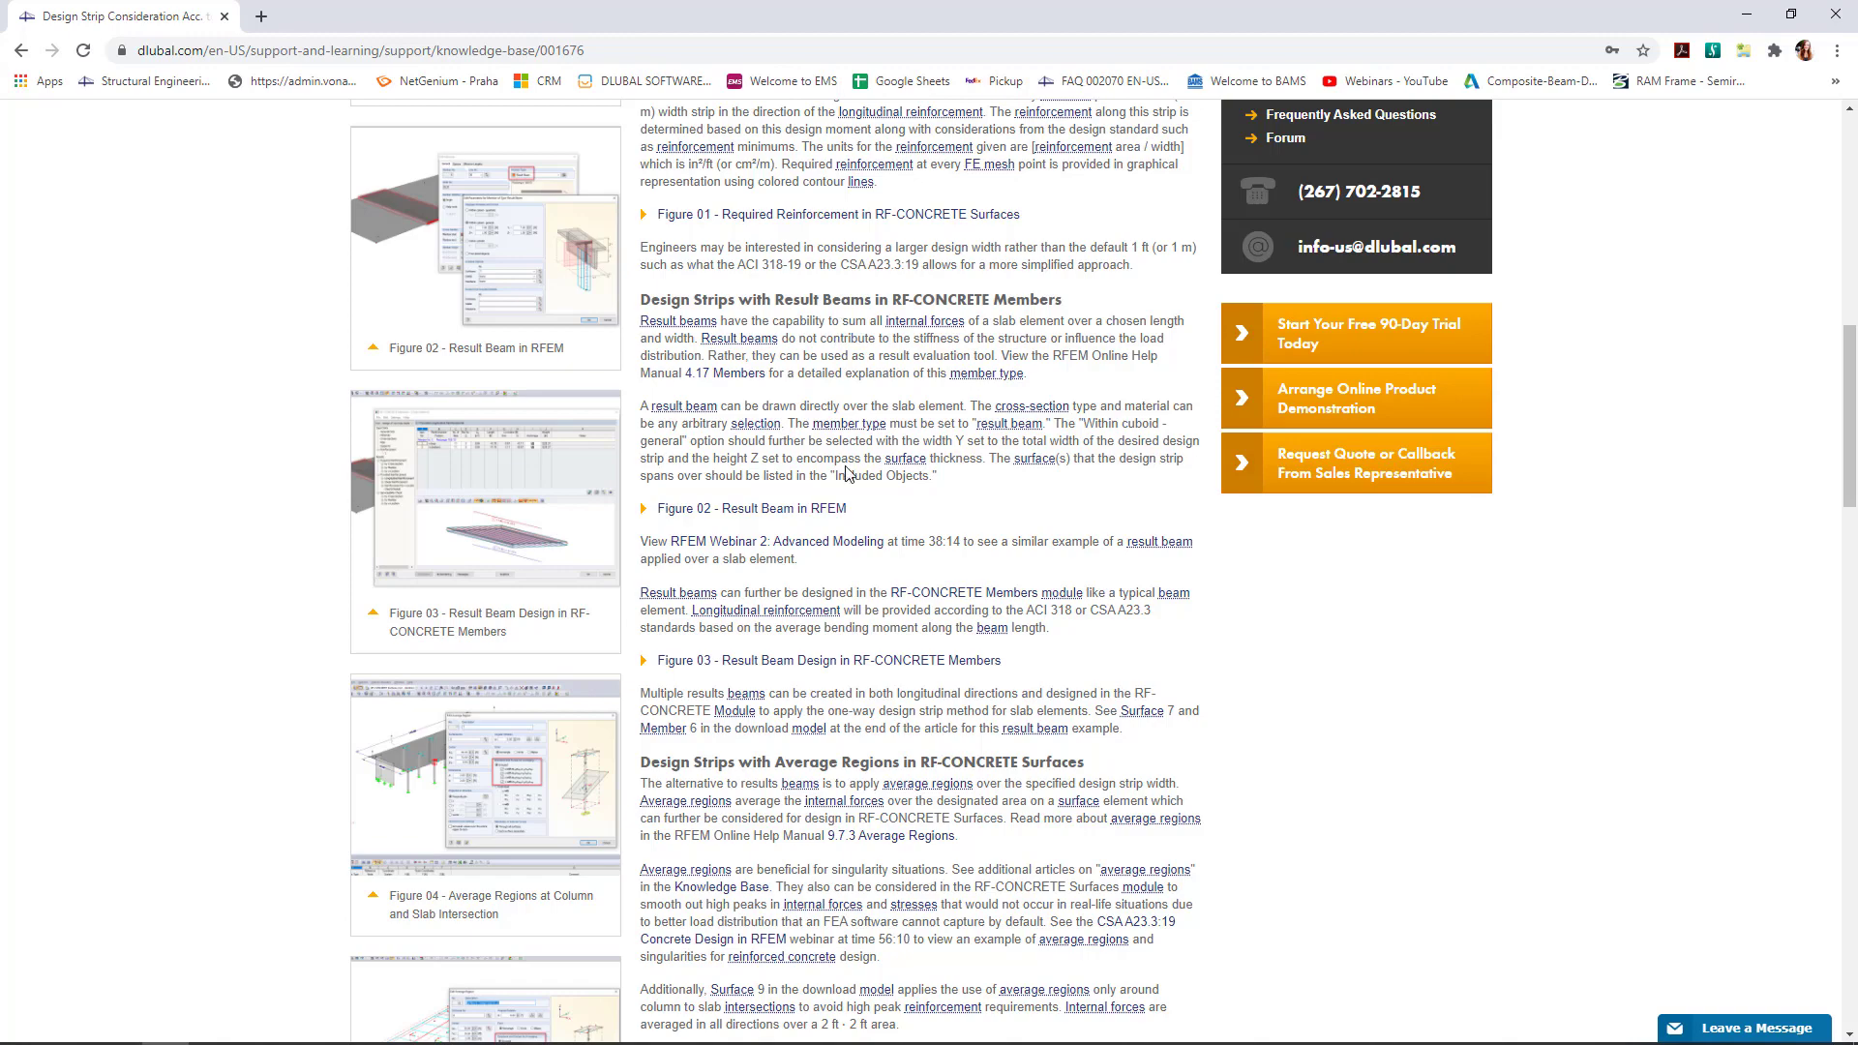
{"action": "scroll", "coordinate": [846, 467], "scroll_direction": "down", "scroll_amount": 15}
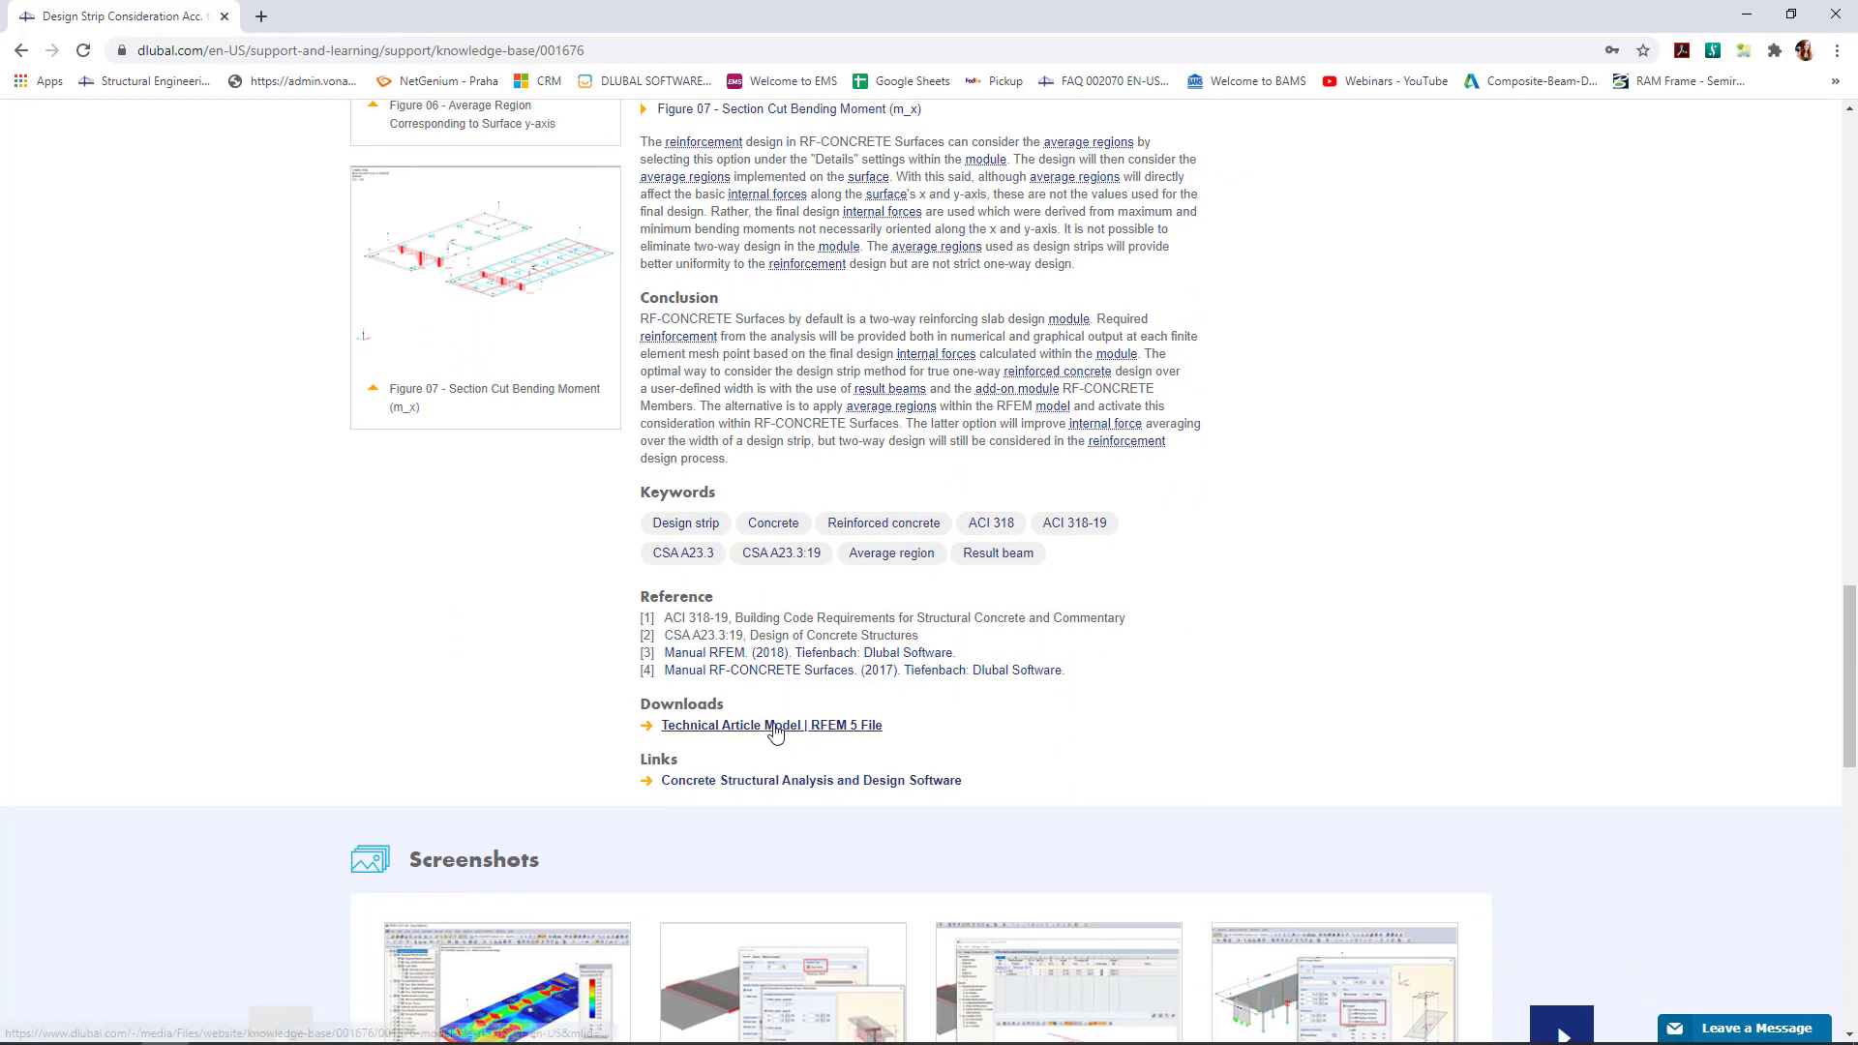
{"action": "scroll", "coordinate": [774, 733], "scroll_direction": "up", "scroll_amount": 20}
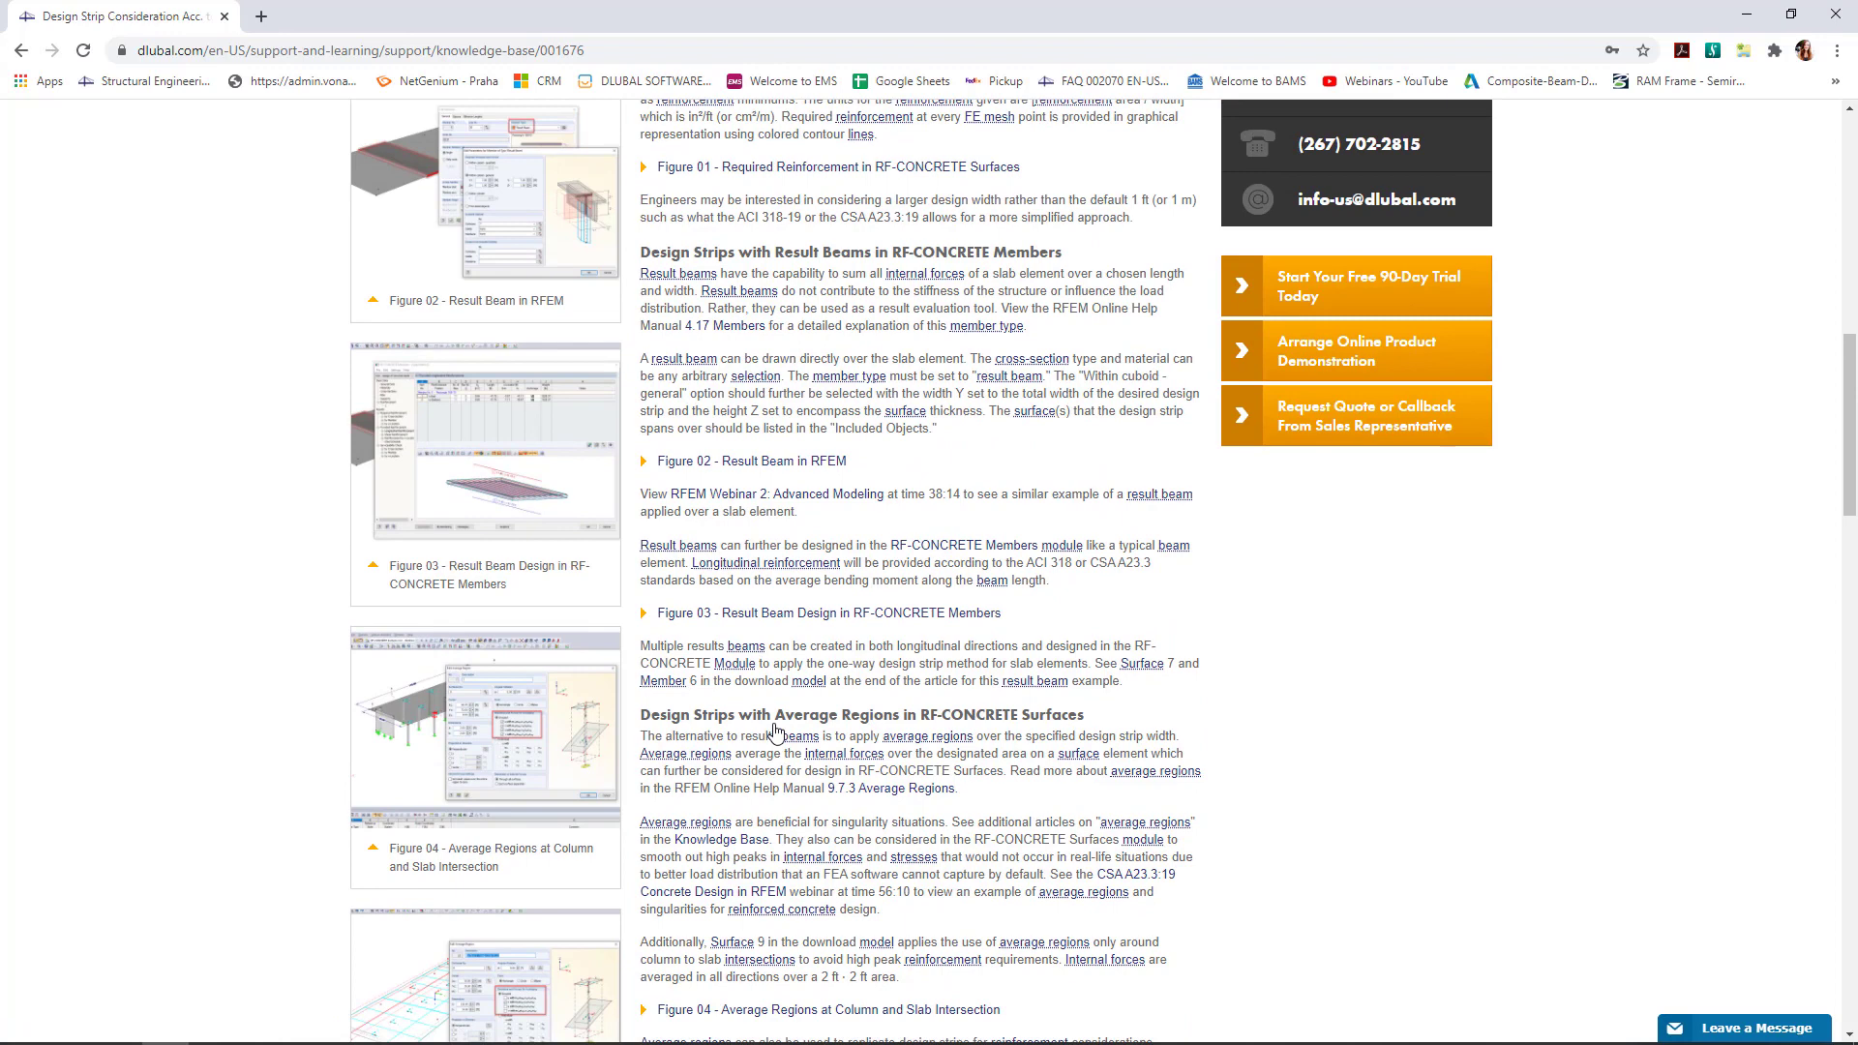
Switch to the presentation slide show at the Dlubal Software Information slide
{"action": "key", "text": "super+Tab"}
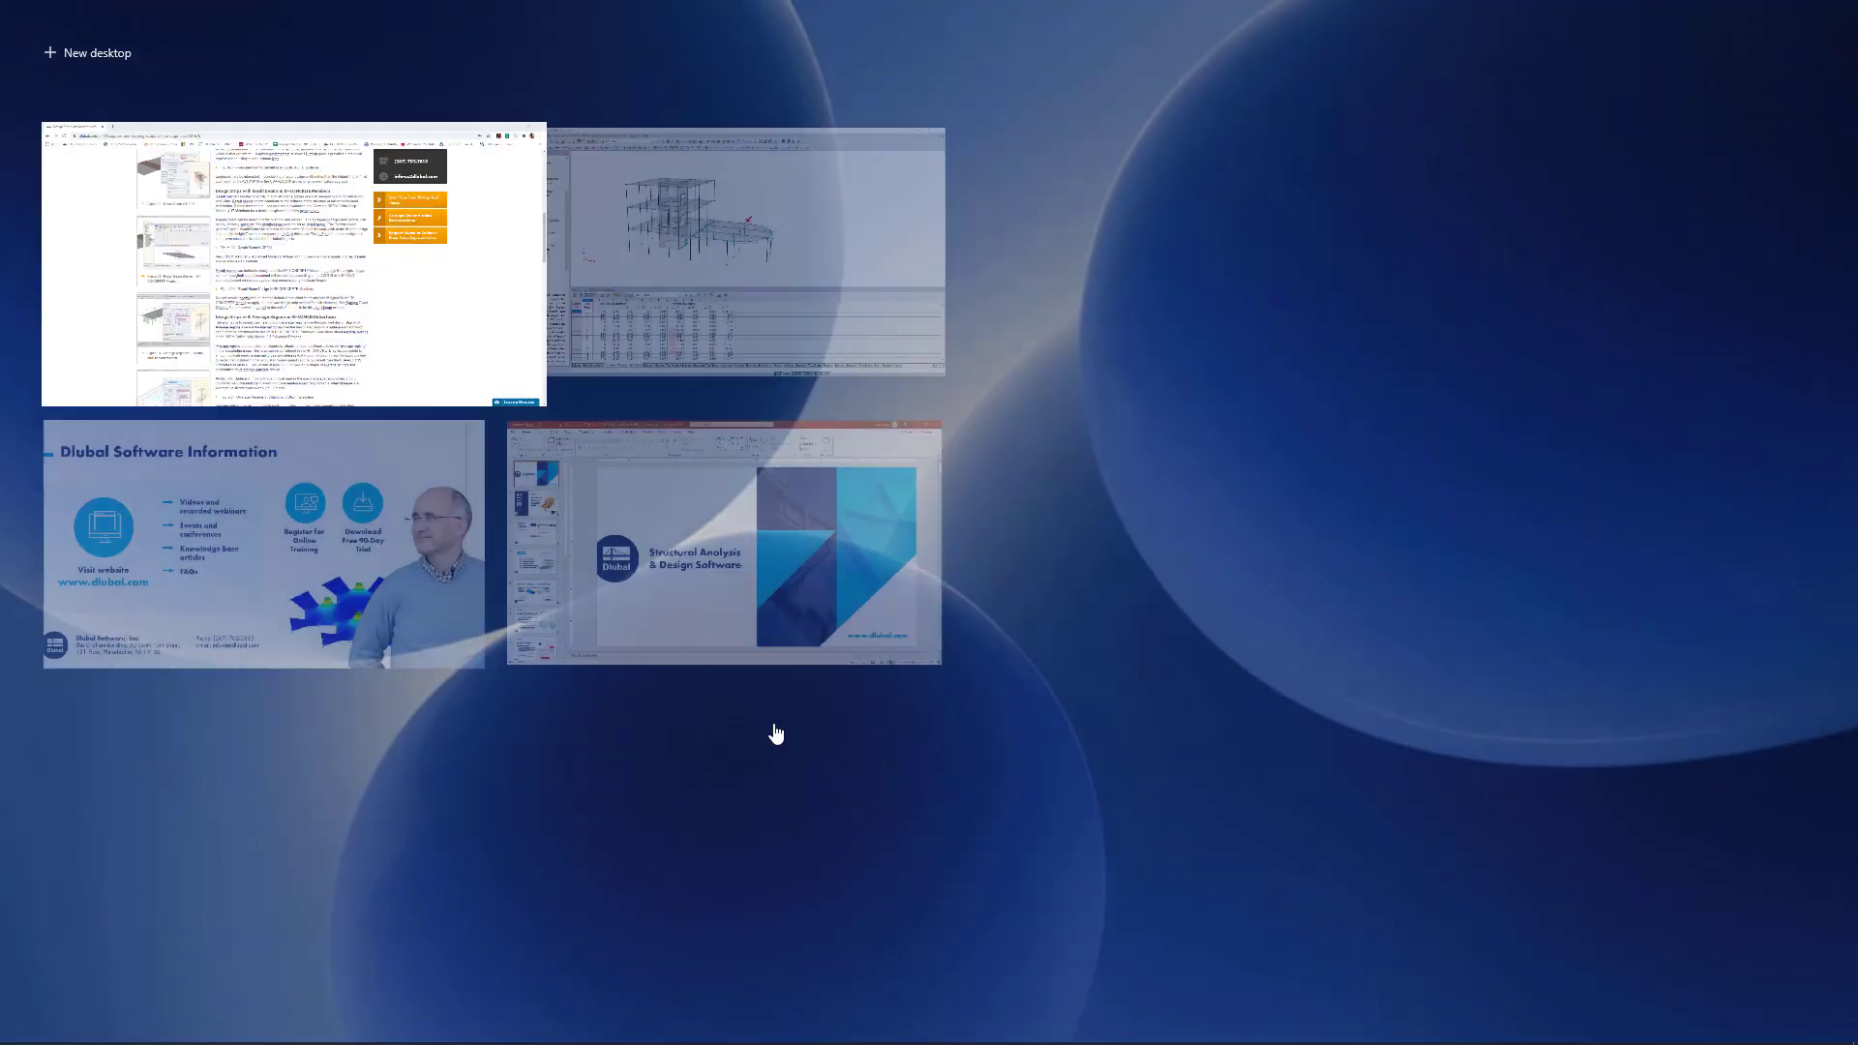
{"action": "left_click", "coordinate": [334, 588]}
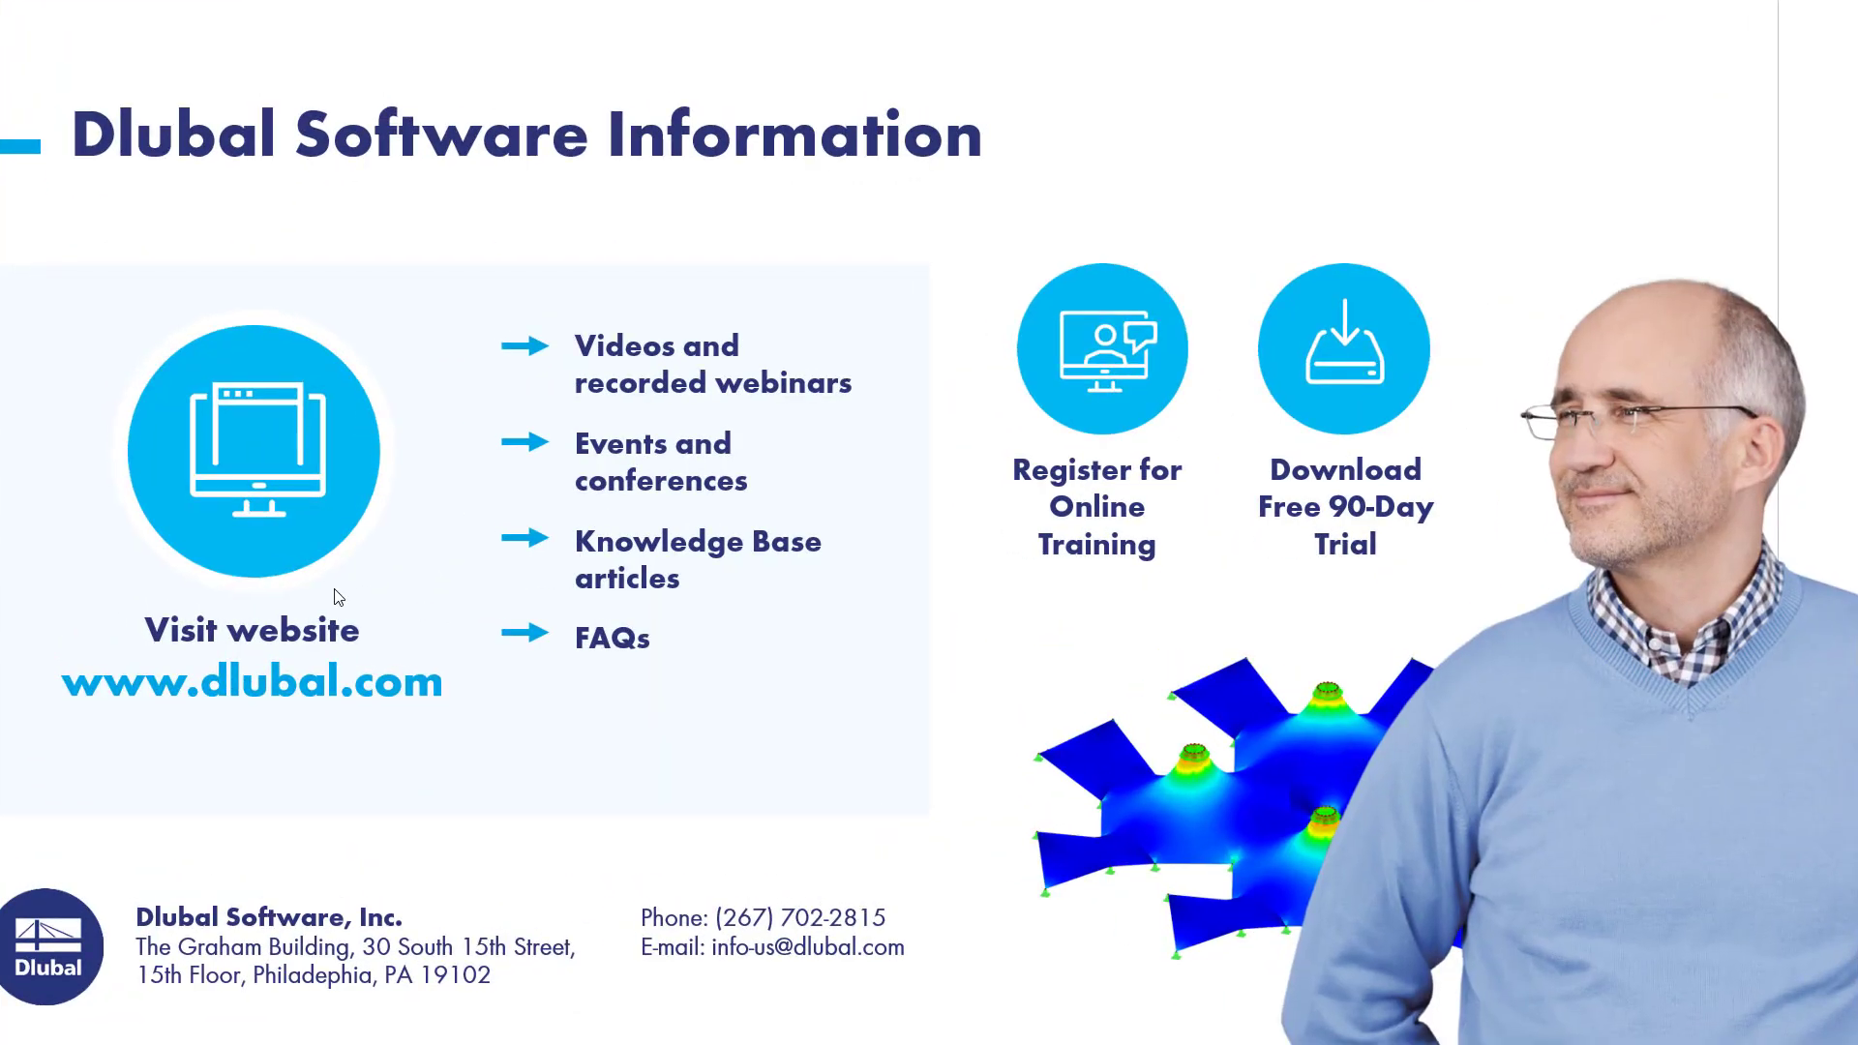